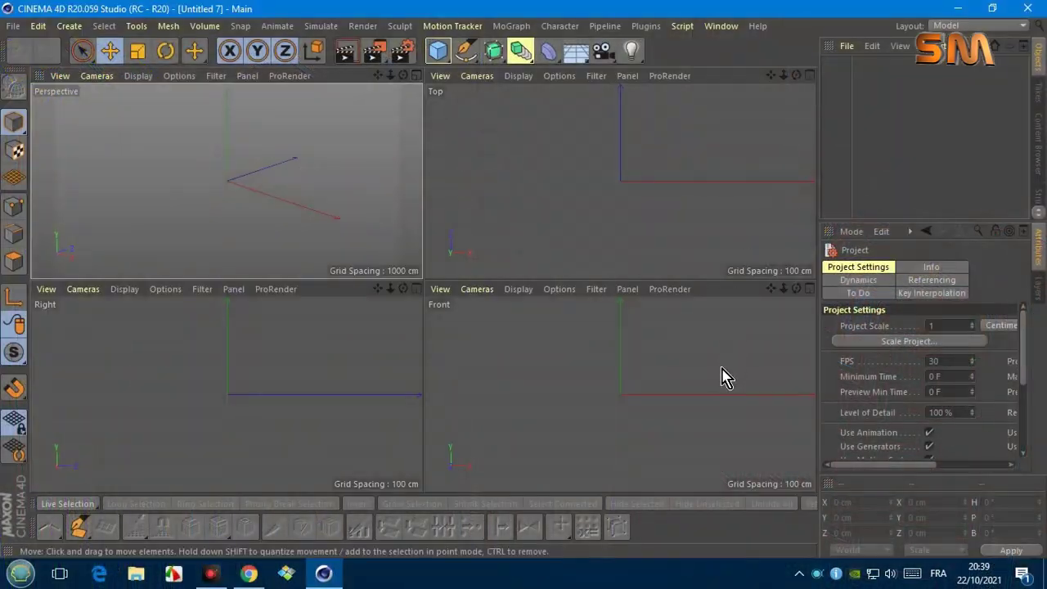
Step: Maximize the Front view and load the suitcase photo as a 72% transparent backdrop offset X 5, Y 25, then add a cube
key(Page_Up)
key(shift+v)
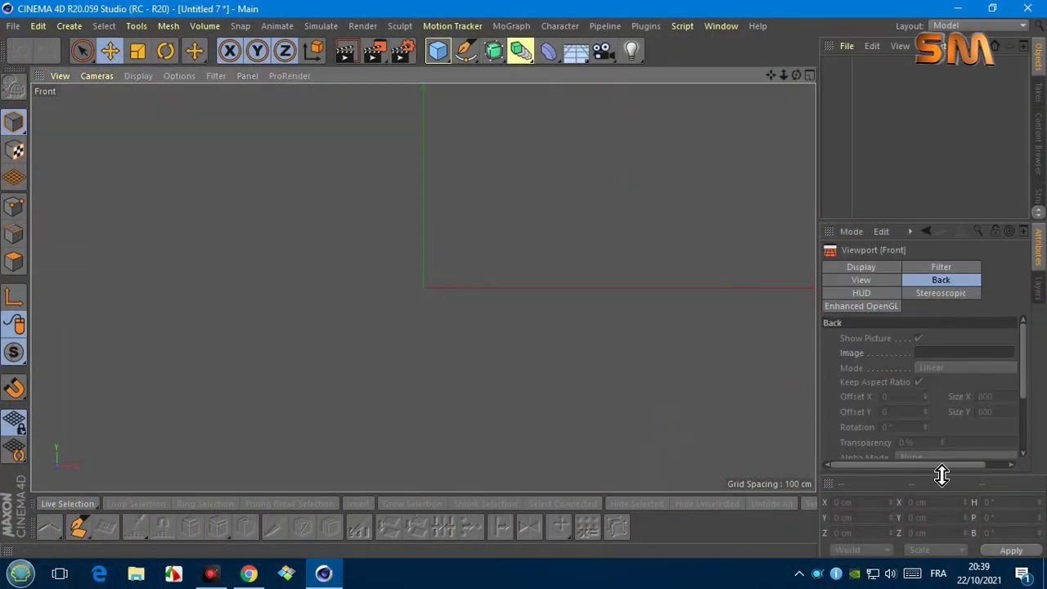
click(1003, 352)
click(411, 366)
drag(941, 443, 990, 443)
drag(704, 345, 656, 300)
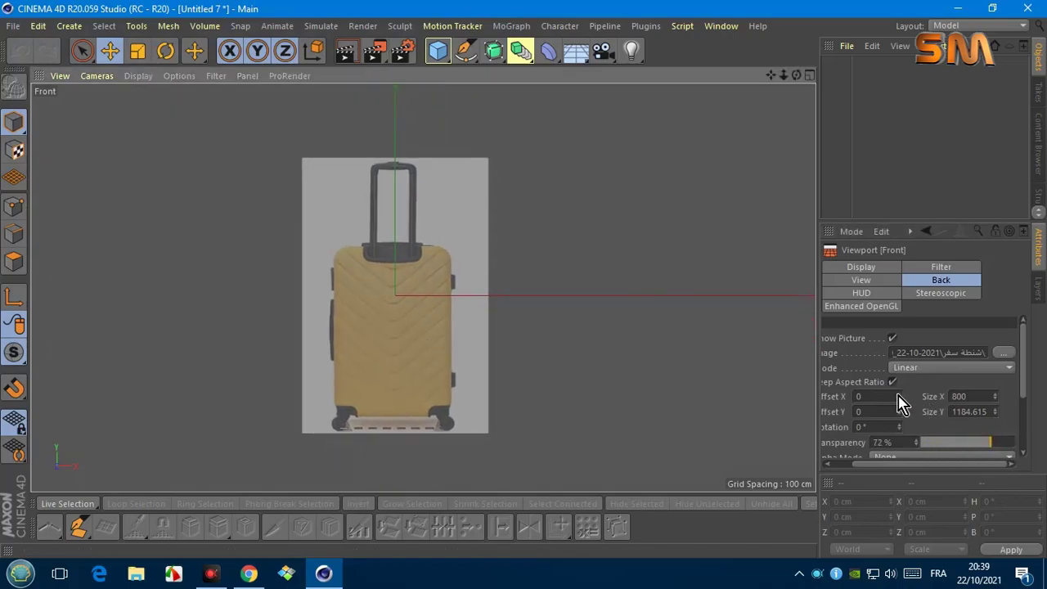
drag(898, 398, 898, 392)
click(440, 51)
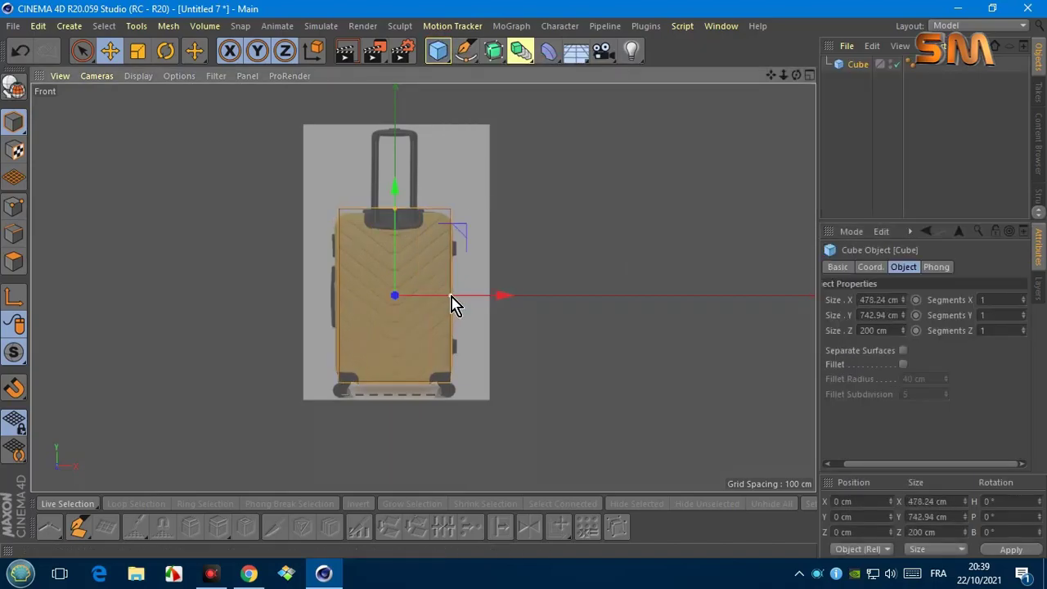
Step: Fit the cube to the suitcase body outline with 10×15 segments and 68 cm corner fillets
scroll(413, 307, up, 4)
mouse_move(519, 304)
mouse_down()
mouse_move(482, 301)
mouse_move(511, 303)
mouse_up()
click(970, 301)
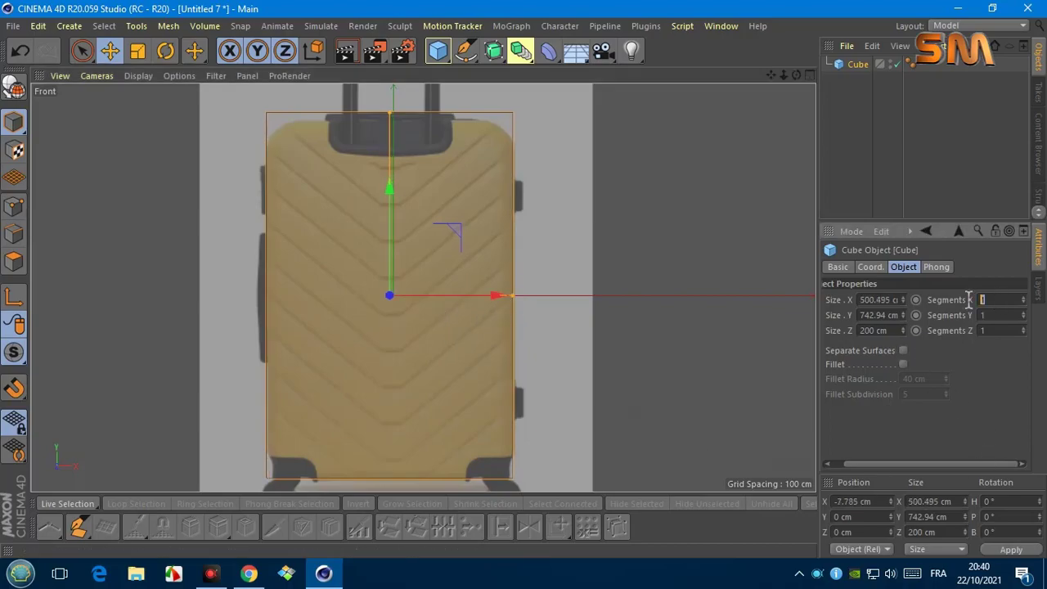
click(903, 364)
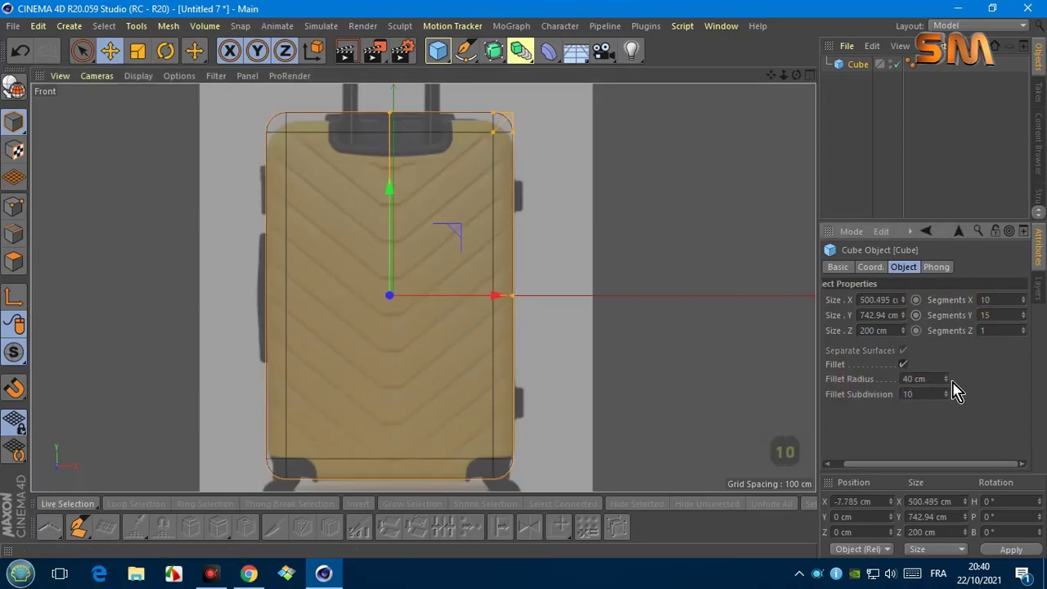
drag(947, 378, 949, 351)
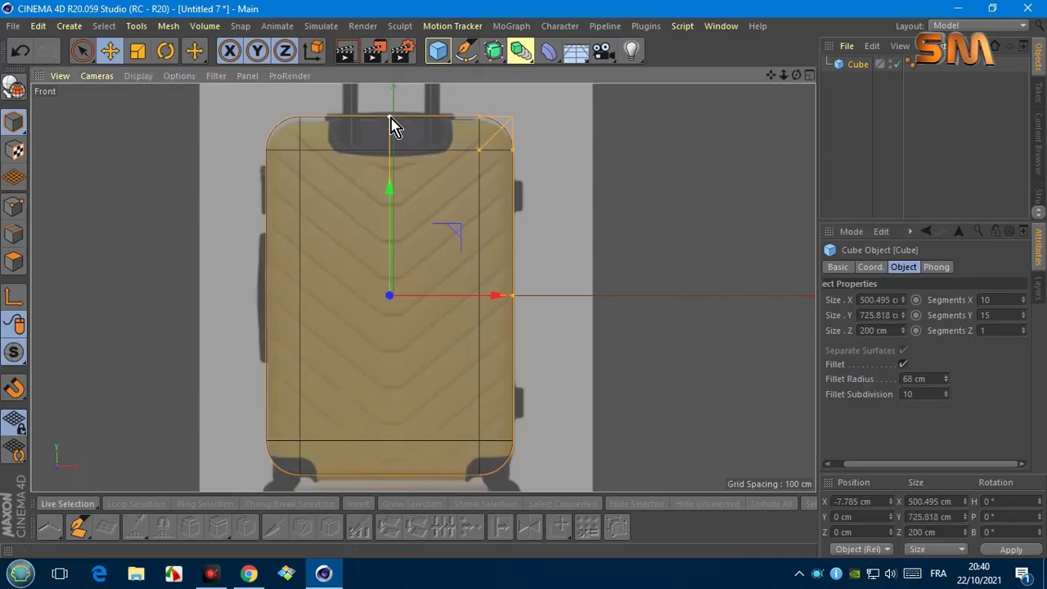
drag(390, 113, 390, 119)
drag(390, 183, 390, 204)
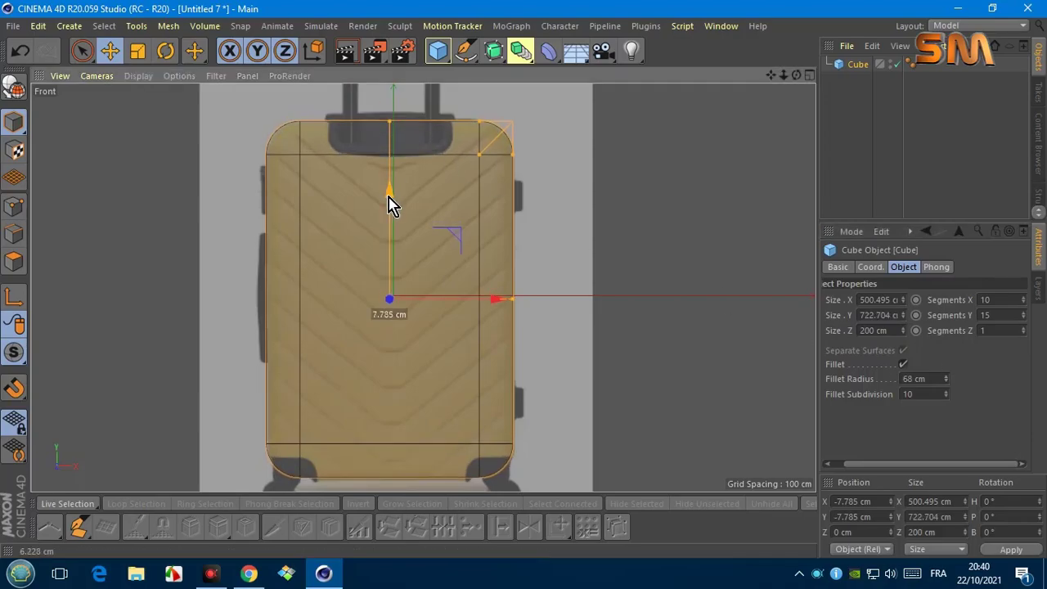
scroll(479, 314, down, 3)
Step: Add a second cube and position it over the suitcase's right wheel
click(438, 50)
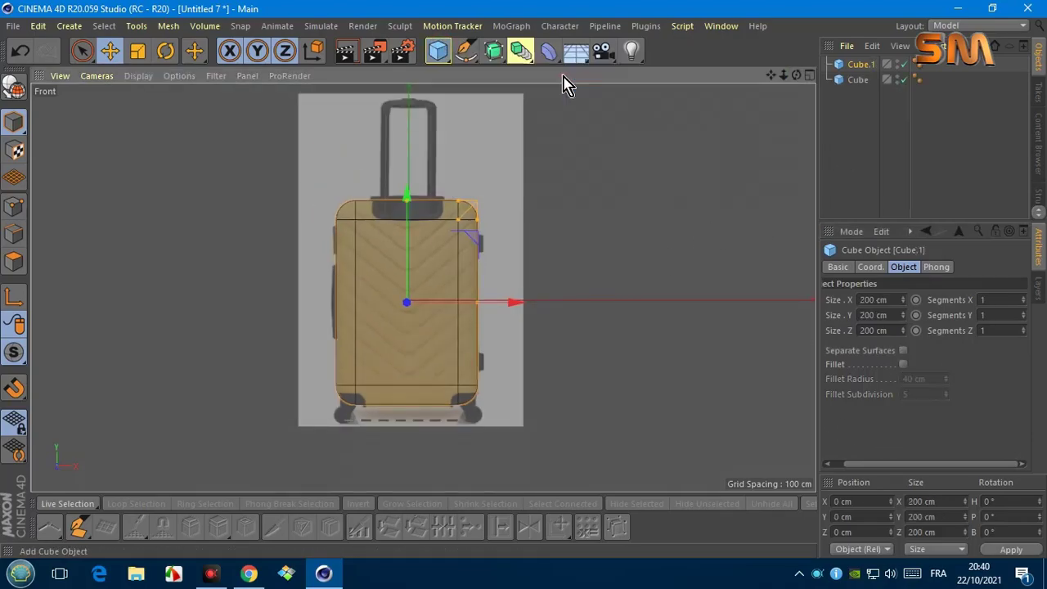
drag(434, 310, 421, 355)
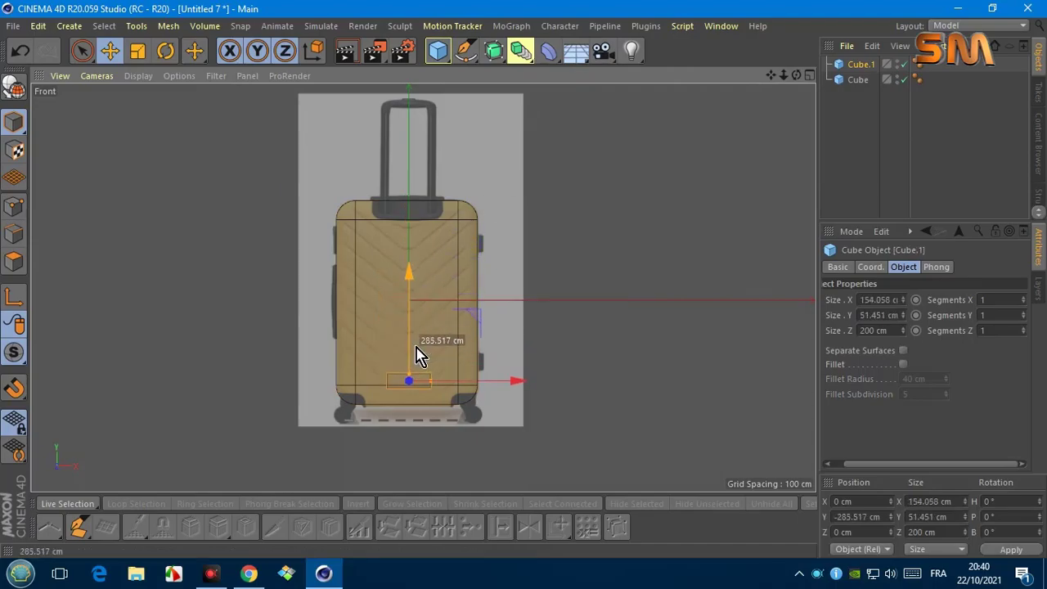
scroll(423, 420, up, 3)
scroll(423, 420, up, 2)
drag(638, 387, 755, 377)
scroll(467, 381, up, 2)
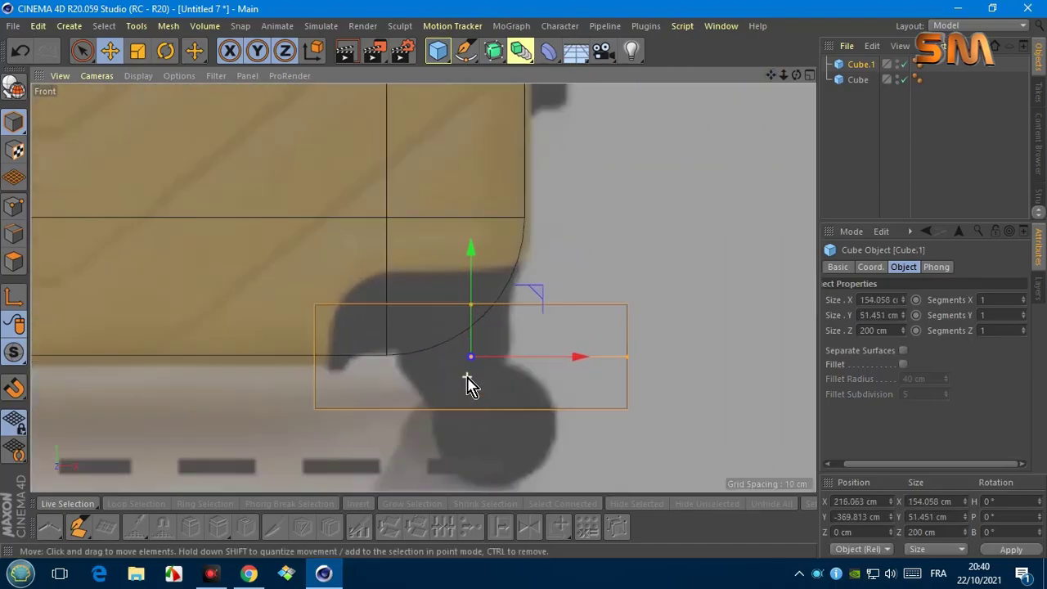
drag(477, 264, 477, 234)
drag(532, 334, 546, 339)
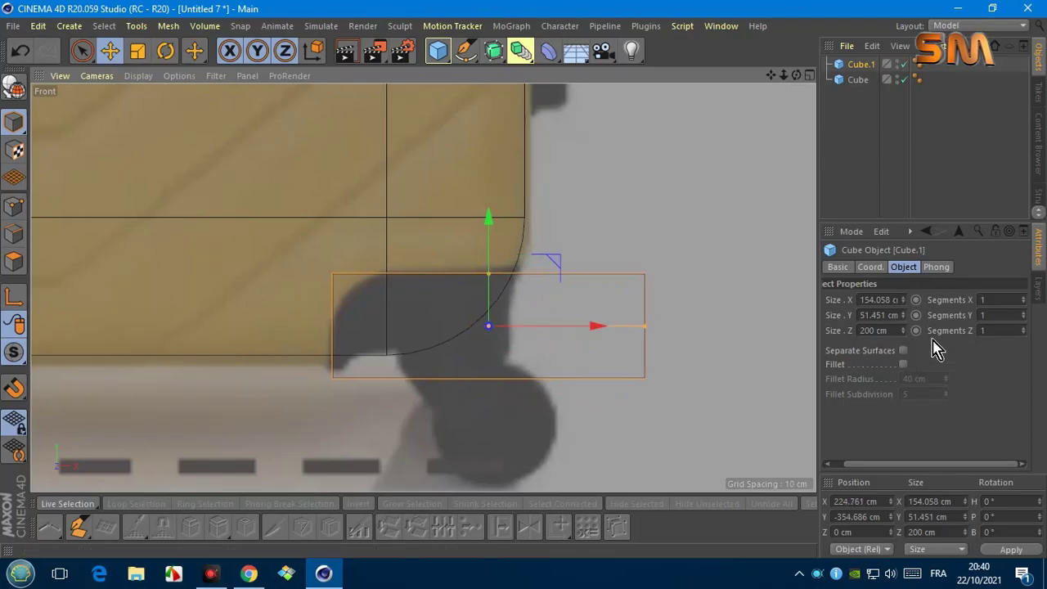
Step: Give the wheel cube 10/15/5 segments and 25.726 cm fillets, and nudge it slightly down
click(982, 299)
text(5)
click(903, 364)
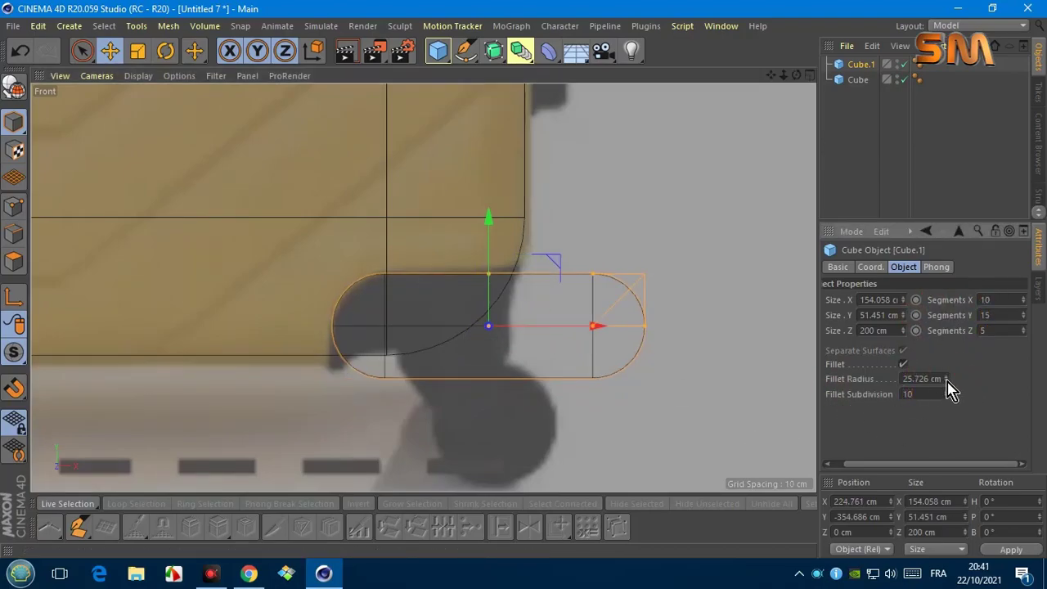
drag(488, 263, 483, 306)
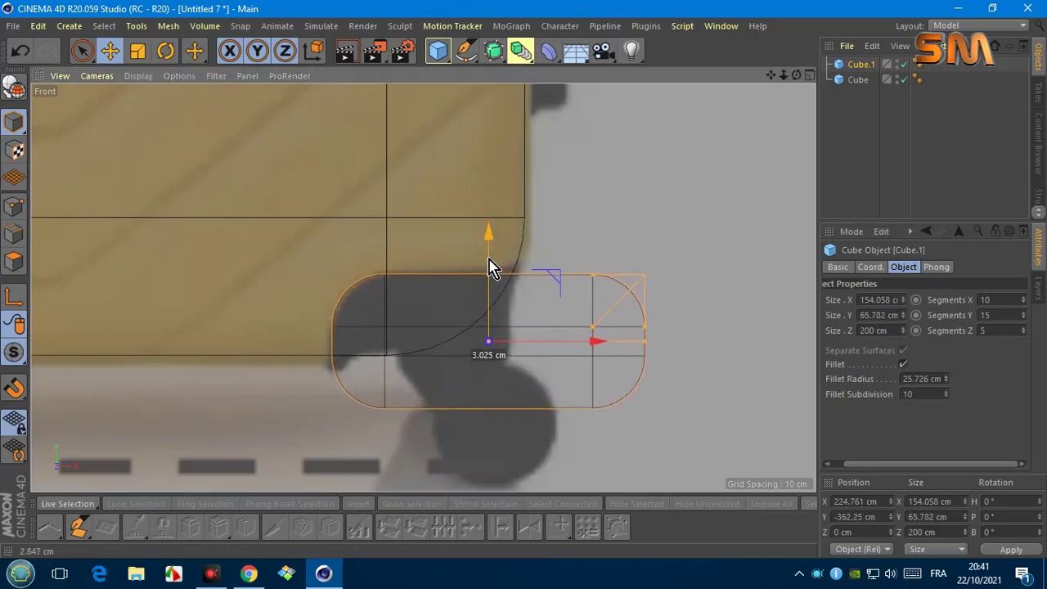
scroll(483, 306, down, 5)
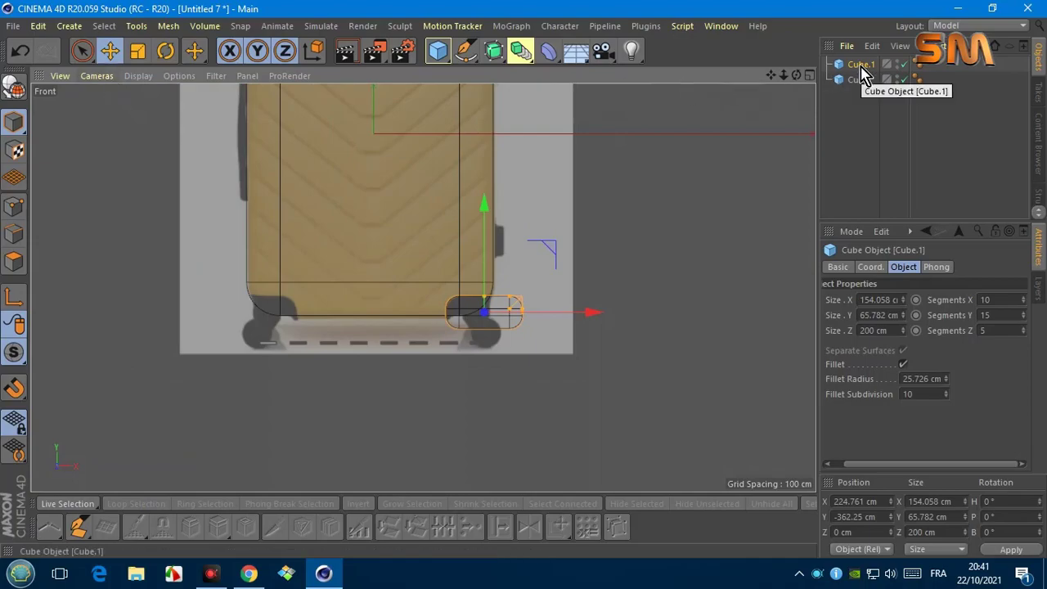
Step: Add a Symmetry generator and parent the wheel pill under it
drag(517, 59, 695, 133)
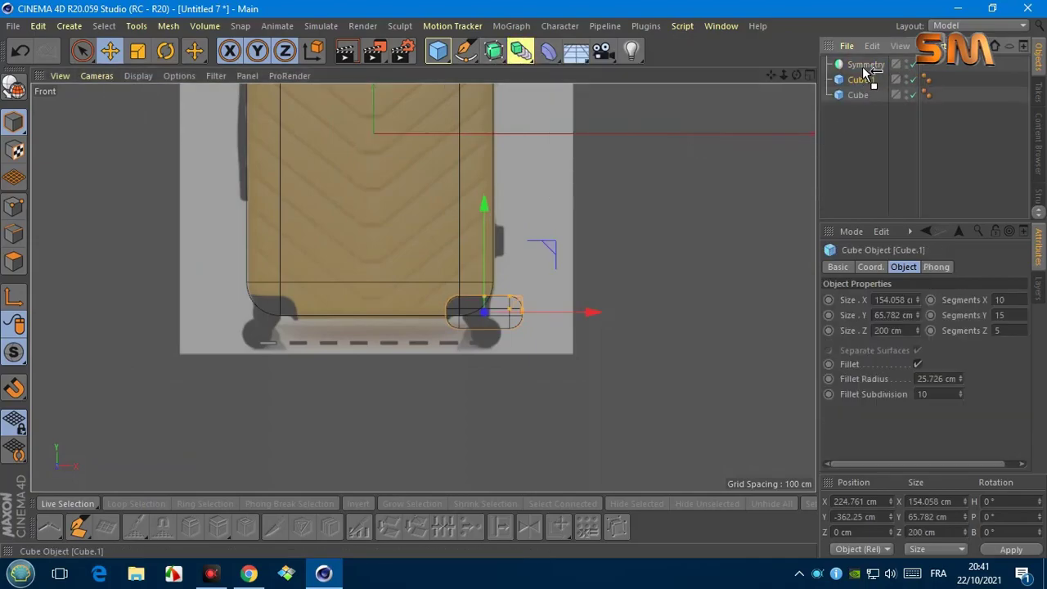
drag(865, 72, 866, 64)
click(843, 65)
click(865, 79)
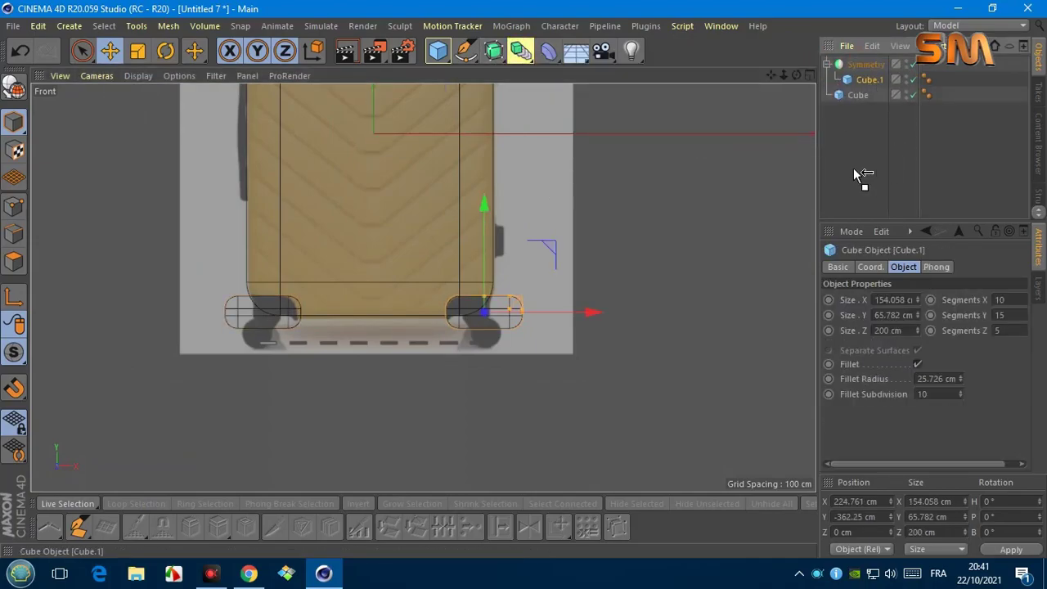
Step: Copy the wheel pill out of the Symmetry and center the copy at the handle base
drag(853, 168, 889, 96)
drag(483, 204, 483, 94)
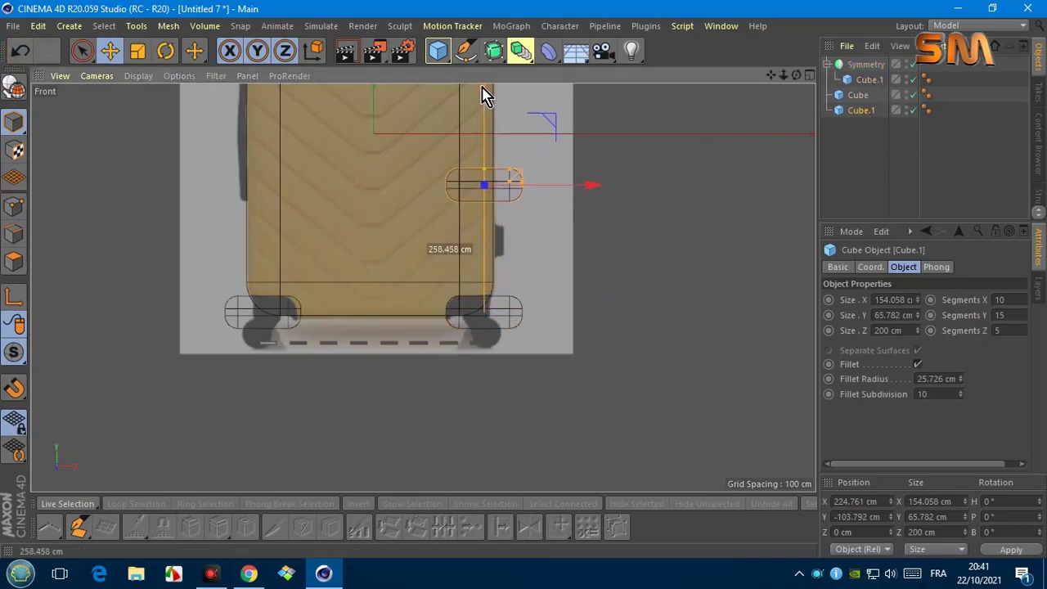
drag(771, 75, 772, 86)
drag(511, 348, 502, 93)
drag(634, 197, 522, 215)
scroll(522, 214, up, 5)
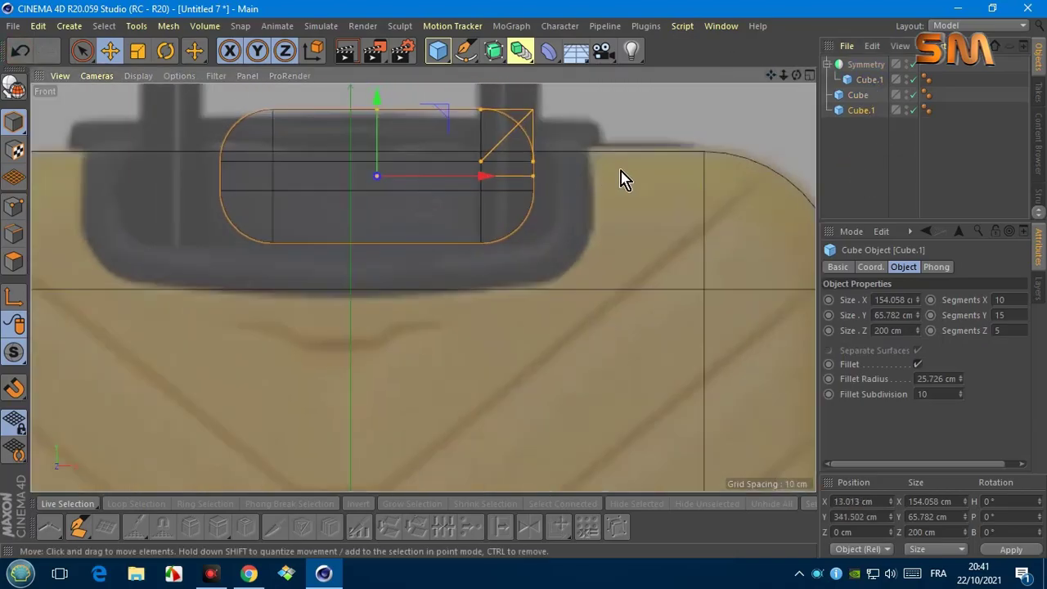
scroll(491, 278, up, 2)
drag(370, 227, 367, 299)
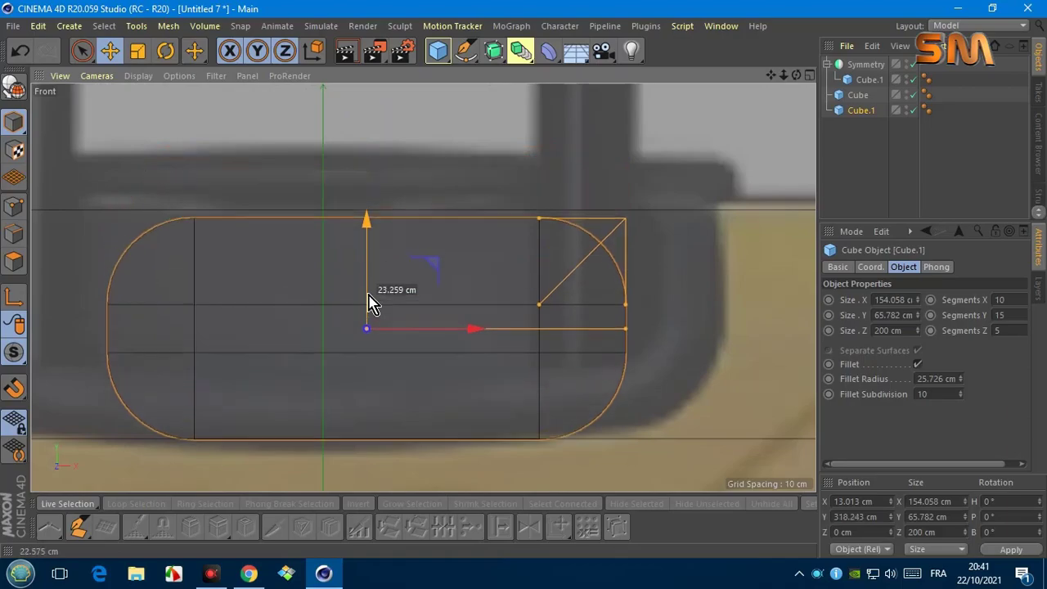
drag(458, 327, 416, 341)
Step: Scale the handle pill to 236.196 cm wide and 89.524 cm tall, then show all four views
scroll(486, 334, down, 2)
drag(528, 342, 598, 344)
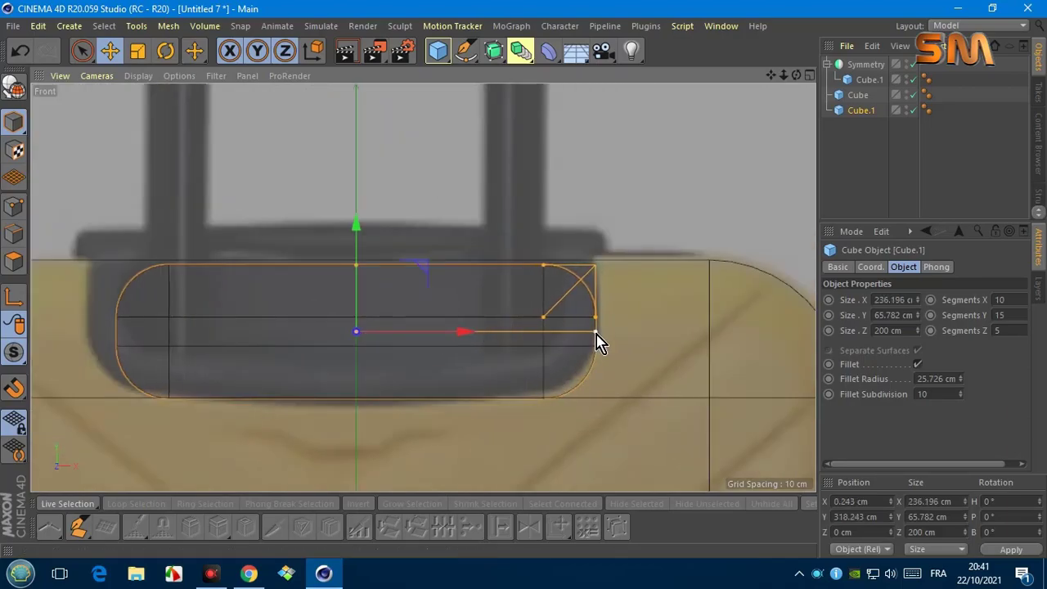
drag(358, 265, 352, 202)
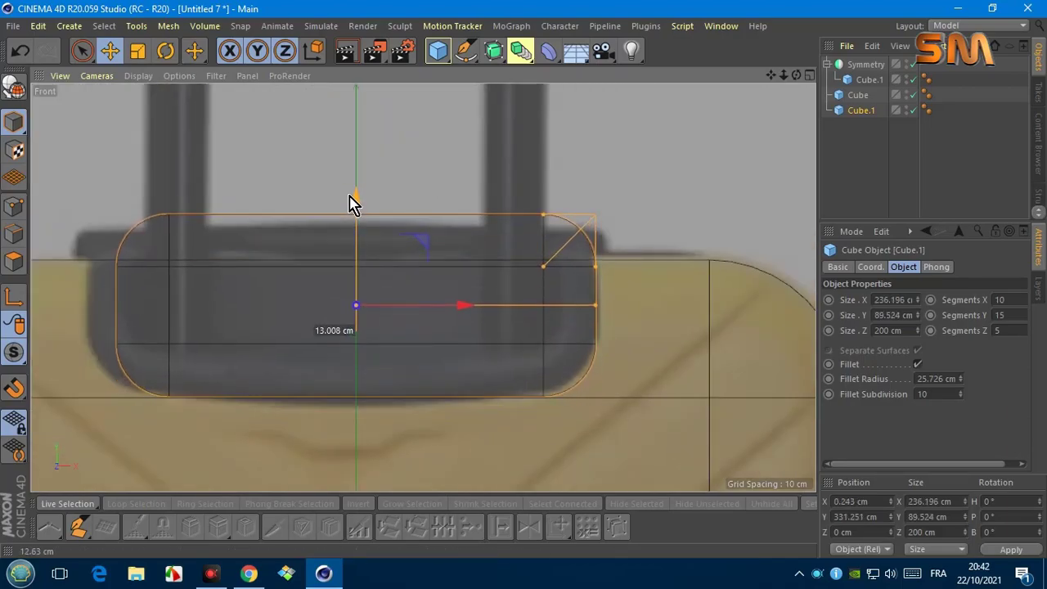
scroll(344, 229, down, 3)
scroll(393, 188, down, 3)
middle_click(458, 129)
Step: From the top view, reduce the handle pill's depth to 68.551 cm
middle_click(253, 115)
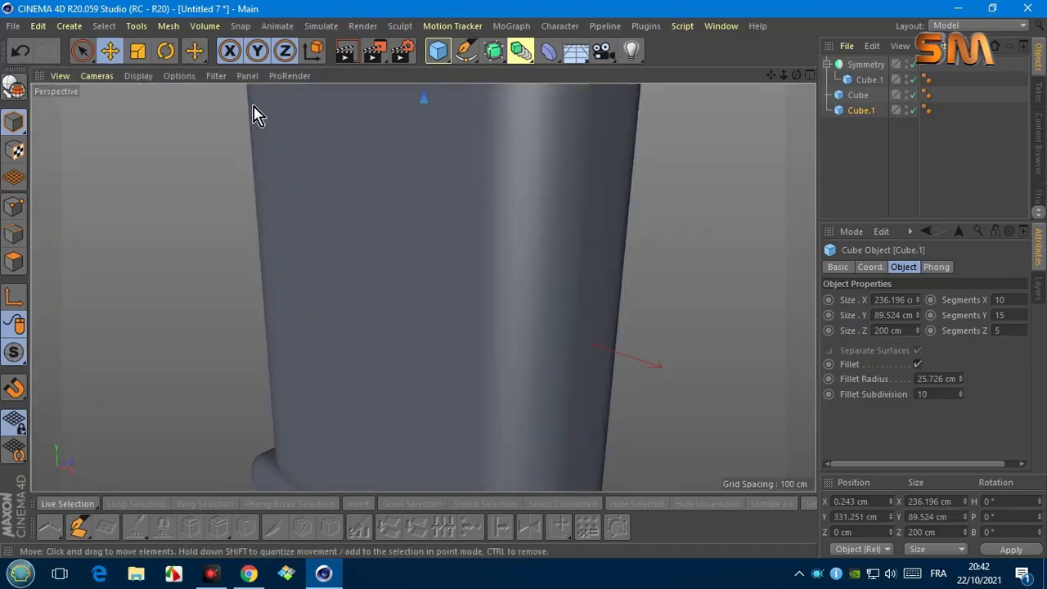
click(96, 75)
click(119, 278)
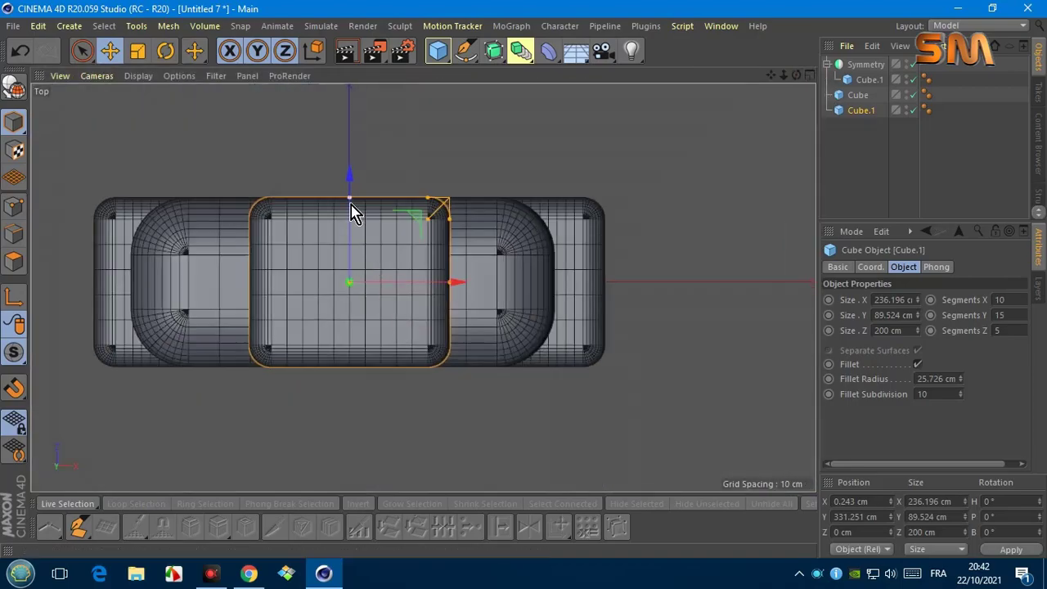
mouse_move(351, 212)
mouse_down()
mouse_move(346, 355)
mouse_move(362, 297)
mouse_up()
scroll(359, 373, up, 2)
scroll(363, 297, down, 3)
Step: From below, move the mirrored wheel pills to Z −86.431 cm and switch to line shading
click(97, 76)
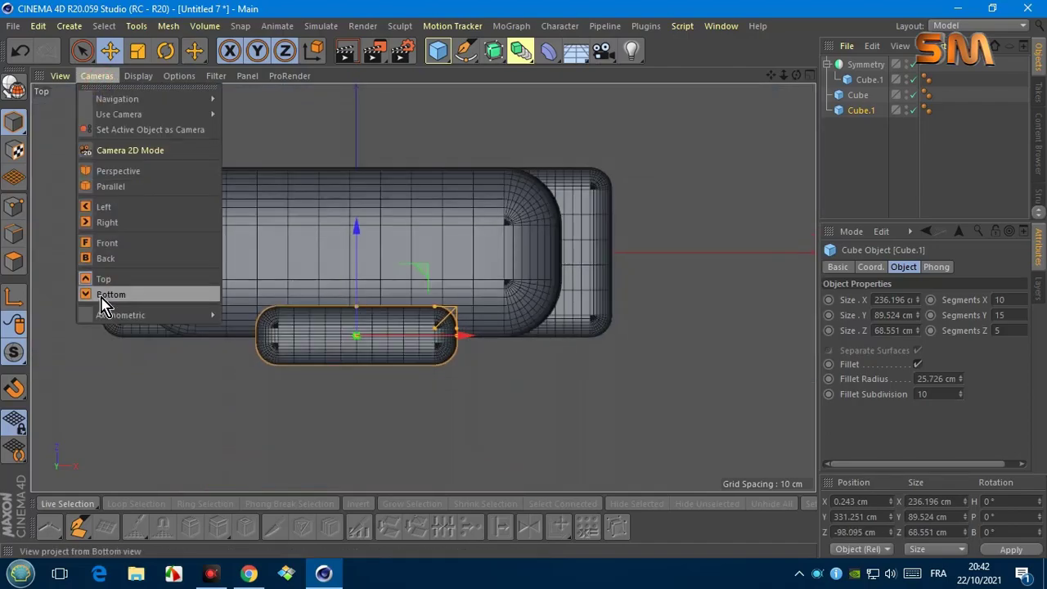
click(110, 295)
click(869, 79)
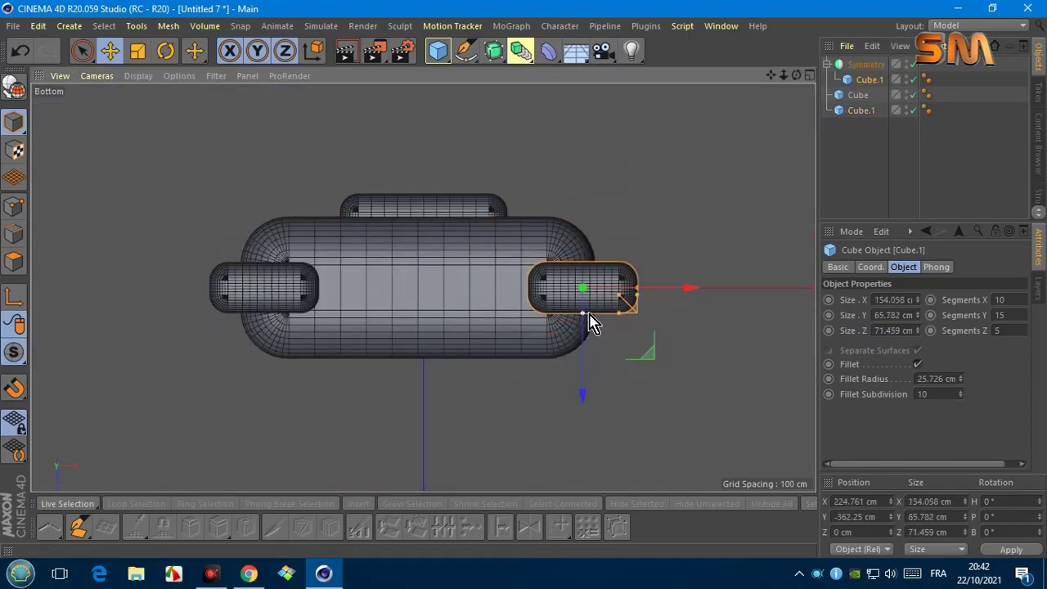
click(865, 64)
mouse_move(420, 354)
mouse_down()
mouse_move(429, 271)
mouse_move(466, 315)
mouse_up()
click(137, 75)
click(143, 159)
scroll(398, 253, up, 4)
scroll(467, 255, up, 2)
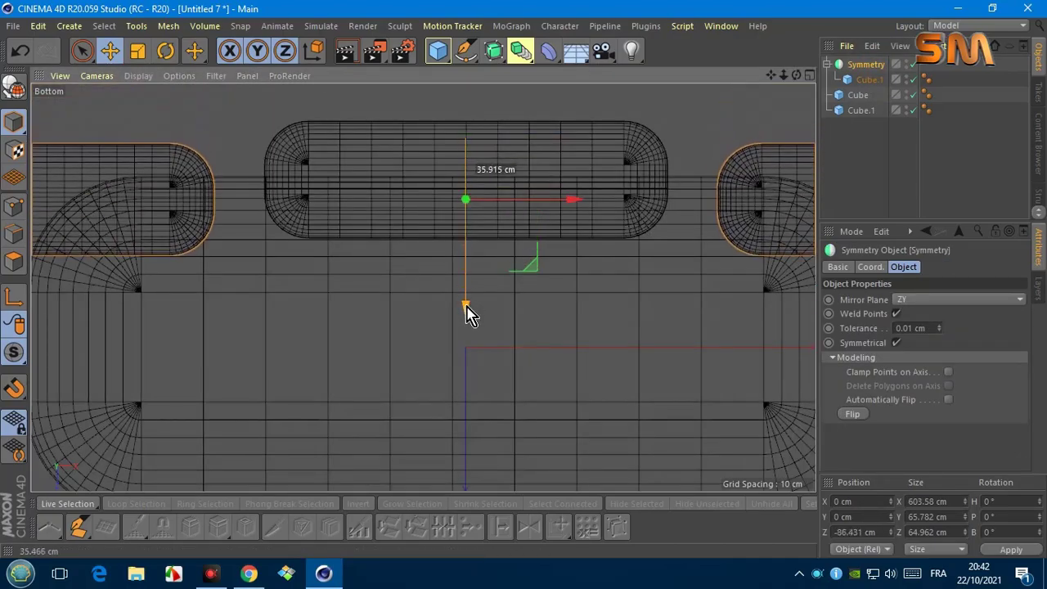
scroll(467, 315, down, 5)
drag(830, 72, 857, 86)
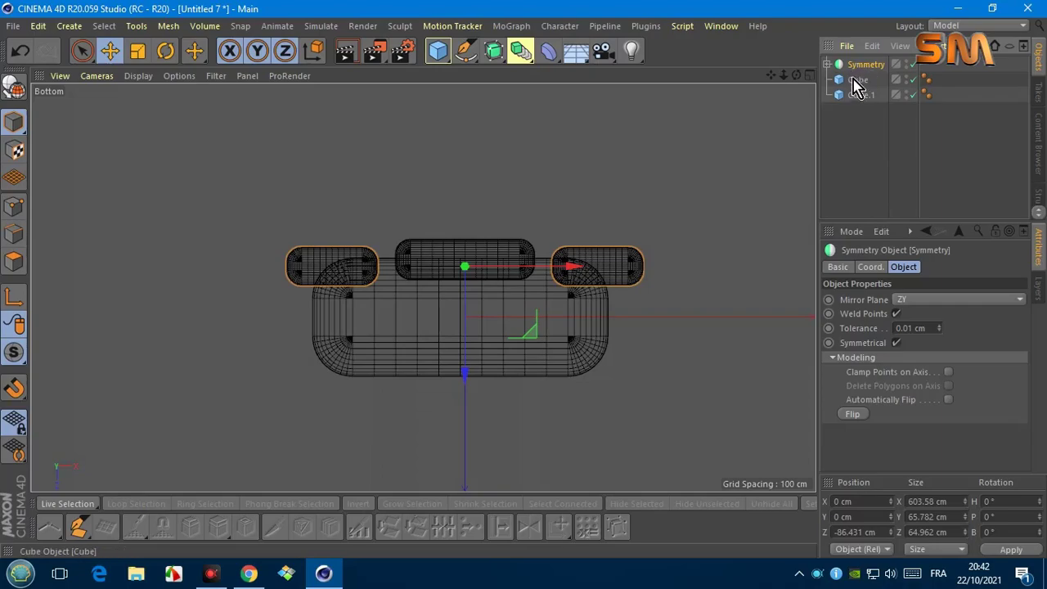
Step: Connect the mirrored wheel pills into one object, deleting the originals
right_click(867, 64)
click(696, 292)
right_click(864, 65)
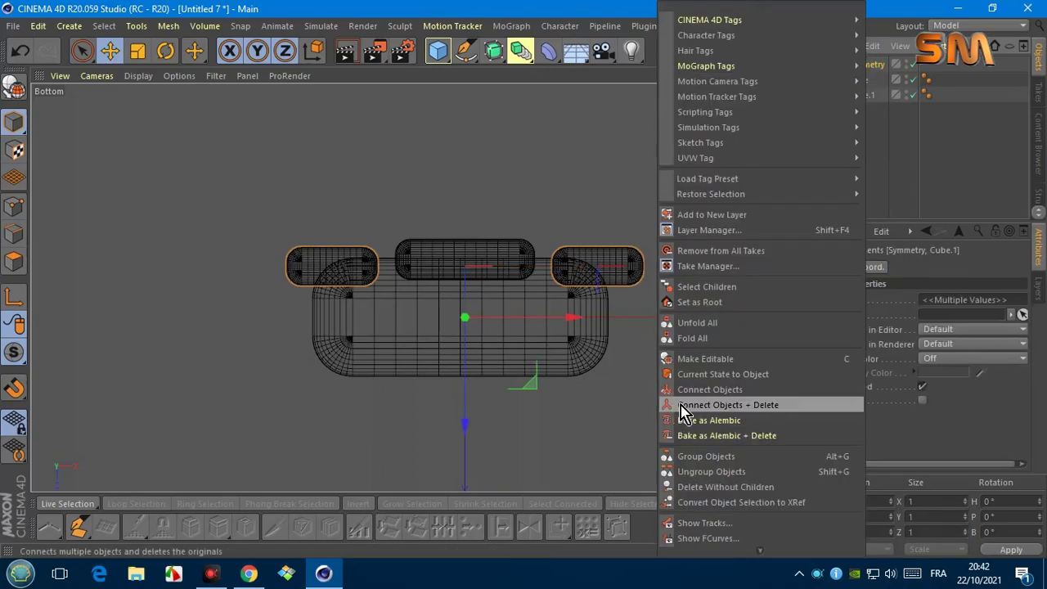
click(684, 404)
Step: Put the merged pieces in a new Symmetry generator mirrored across the XY plane
click(520, 51)
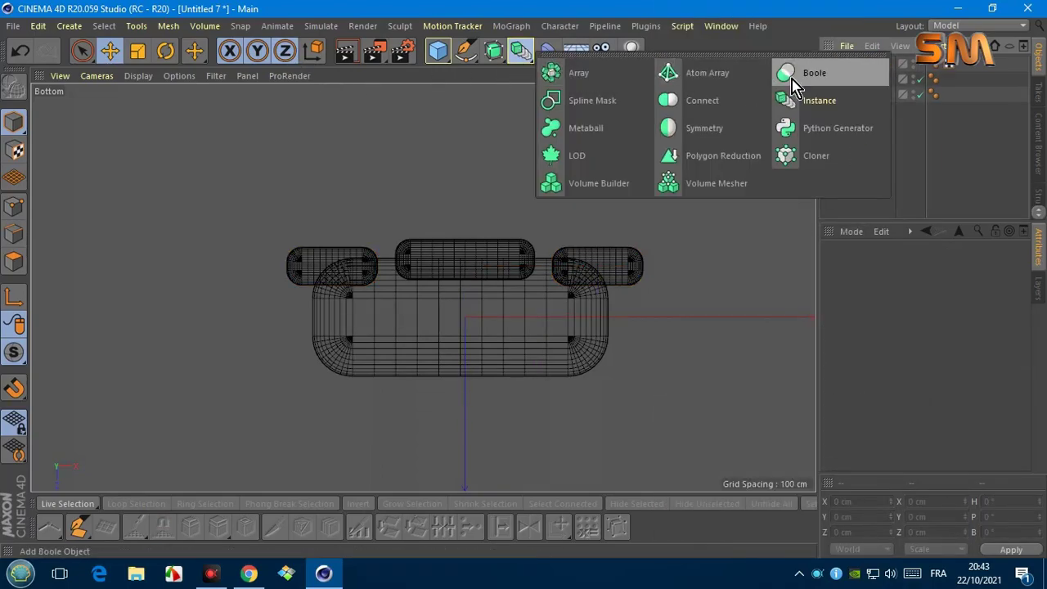
click(704, 129)
click(869, 79)
drag(871, 79, 861, 72)
click(860, 65)
click(940, 299)
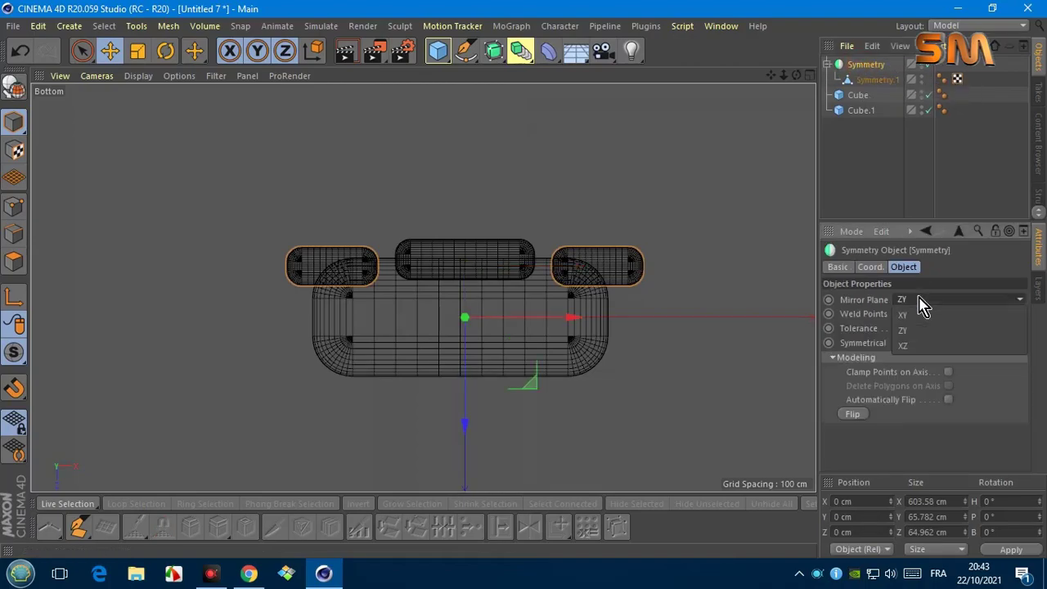
click(919, 304)
click(829, 64)
Step: Connect the Symmetry and its children into a single merged object
right_click(855, 67)
click(691, 287)
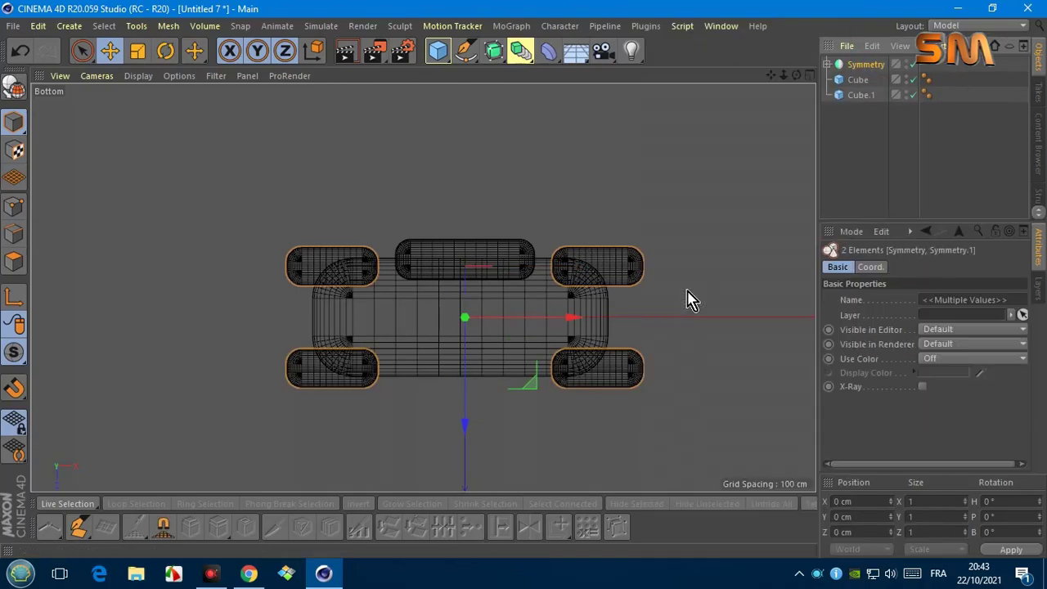
right_click(855, 65)
click(678, 405)
Step: Group the merged handle and wheel pieces under a new Null and hide it
click(437, 51)
click(473, 72)
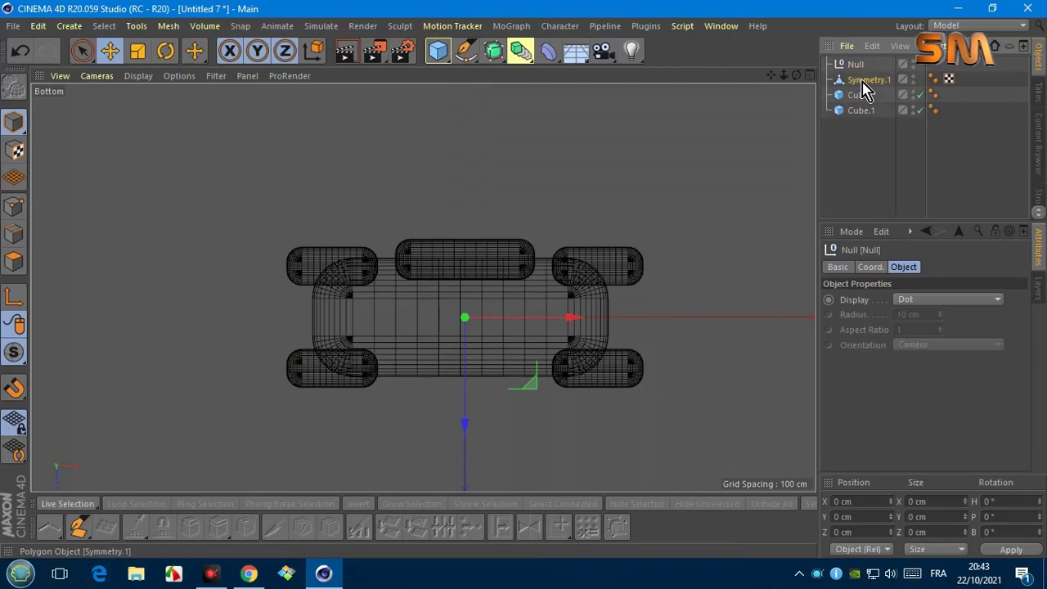
drag(869, 80, 859, 70)
click(859, 109)
key(Delete)
Step: Make the suitcase body cube editable and view it from the top in polygon mode
click(96, 76)
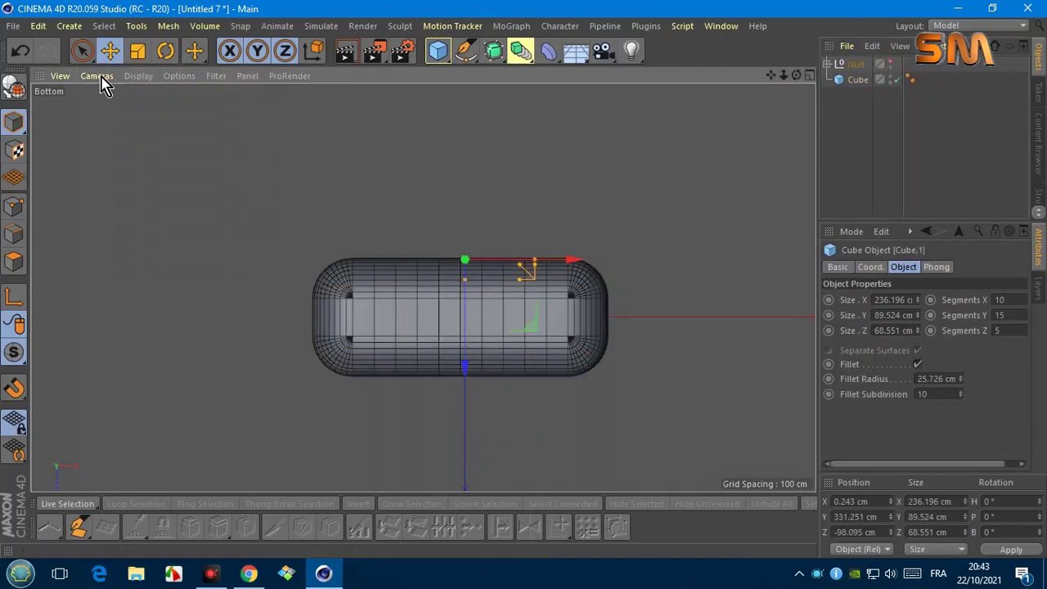
click(114, 155)
alt+drag(376, 290, 474, 285)
click(893, 64)
click(892, 64)
click(858, 79)
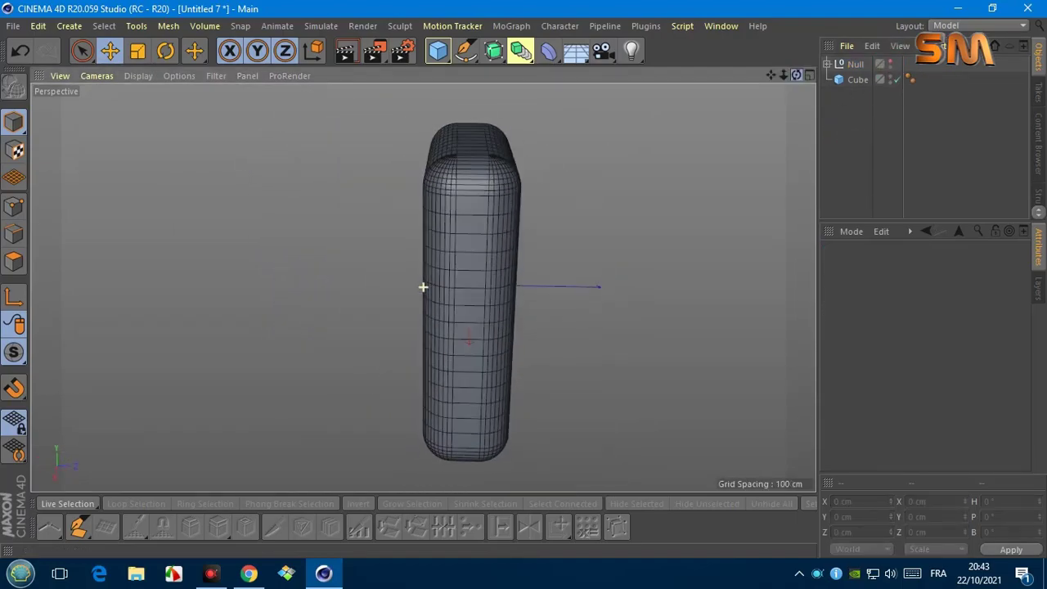
click(14, 88)
click(14, 260)
click(96, 75)
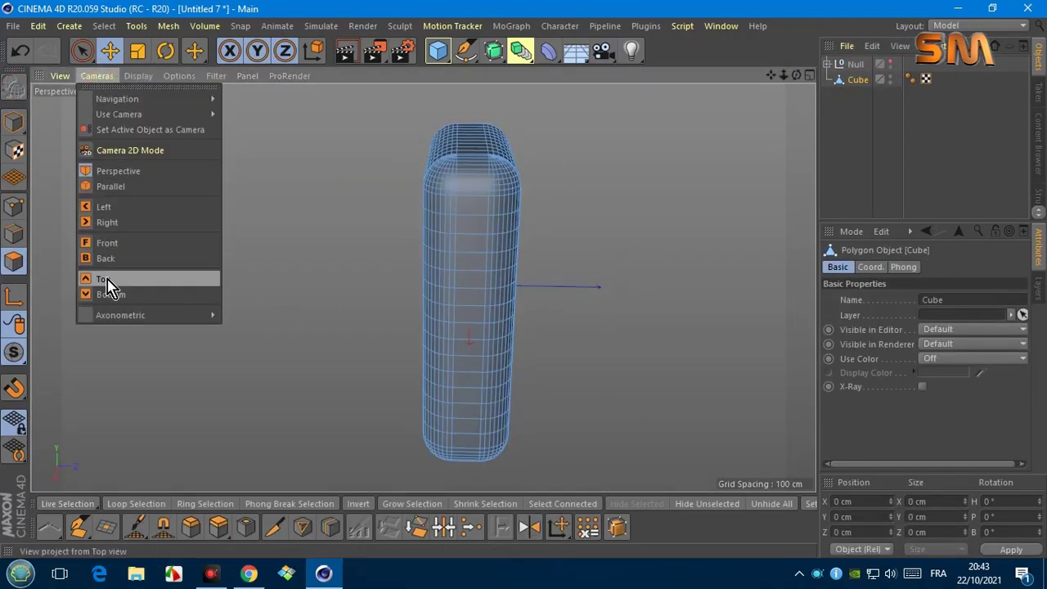
click(99, 278)
Step: Cut one edge loop through the body's middle with Loop/Path Cut, Symmetrical Cut off
key(k)
key(l)
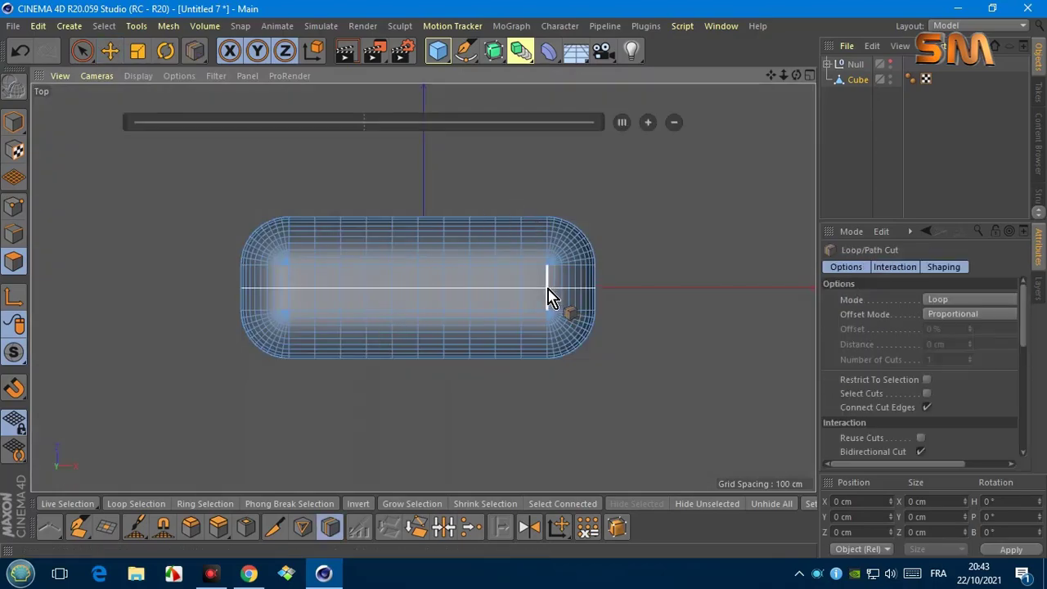
scroll(1026, 348, down, 3)
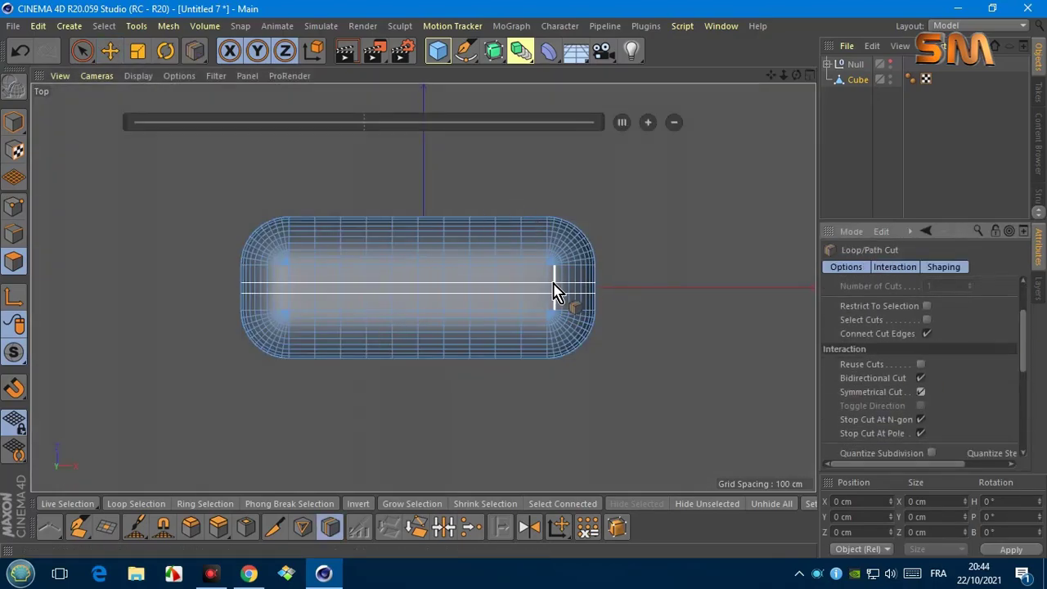
scroll(556, 290, up, 2)
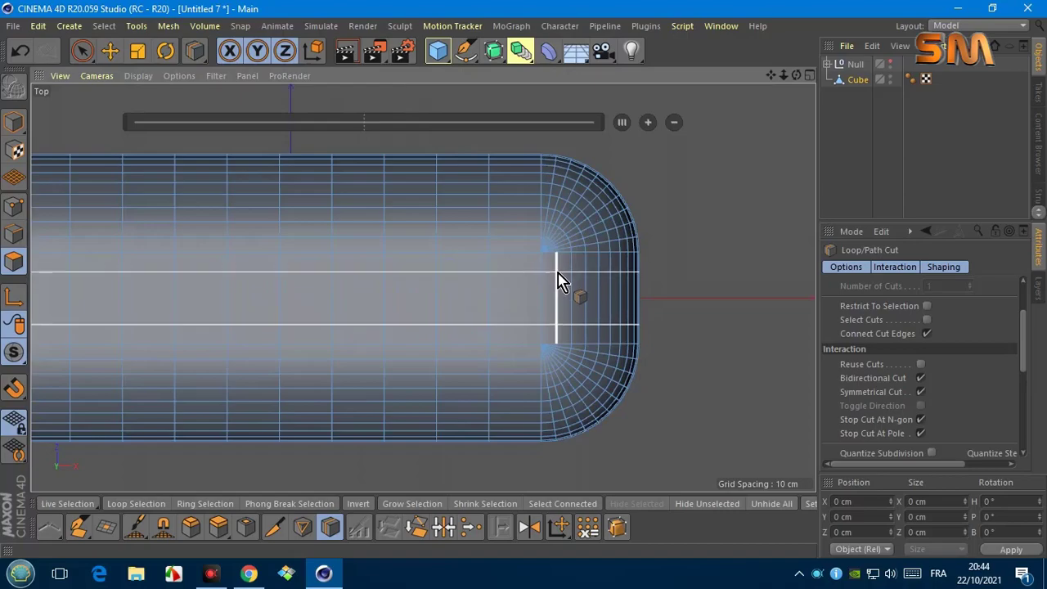
click(559, 280)
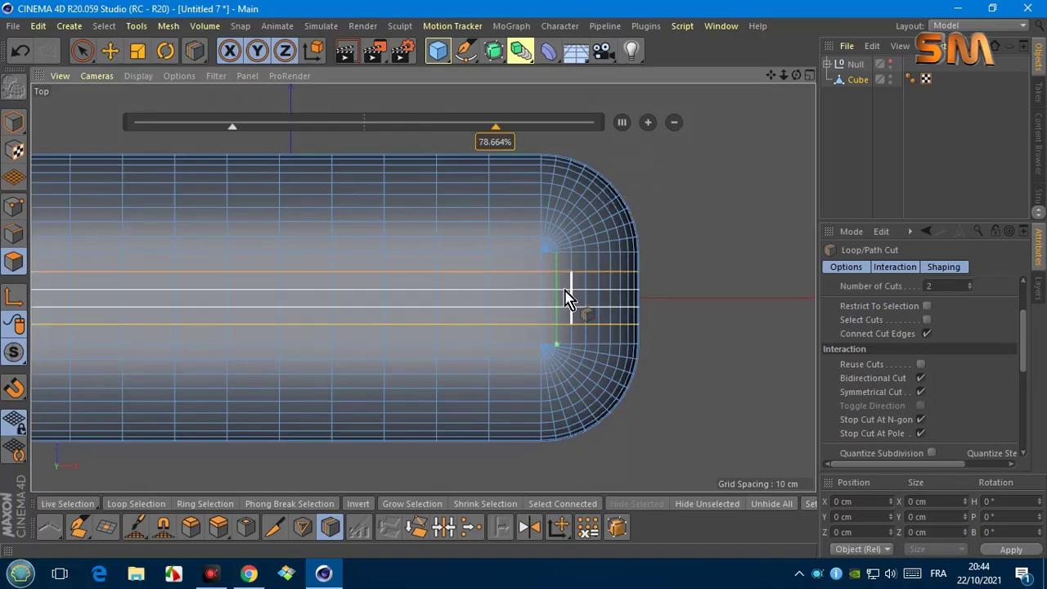
click(920, 392)
click(555, 301)
scroll(638, 160, down, 3)
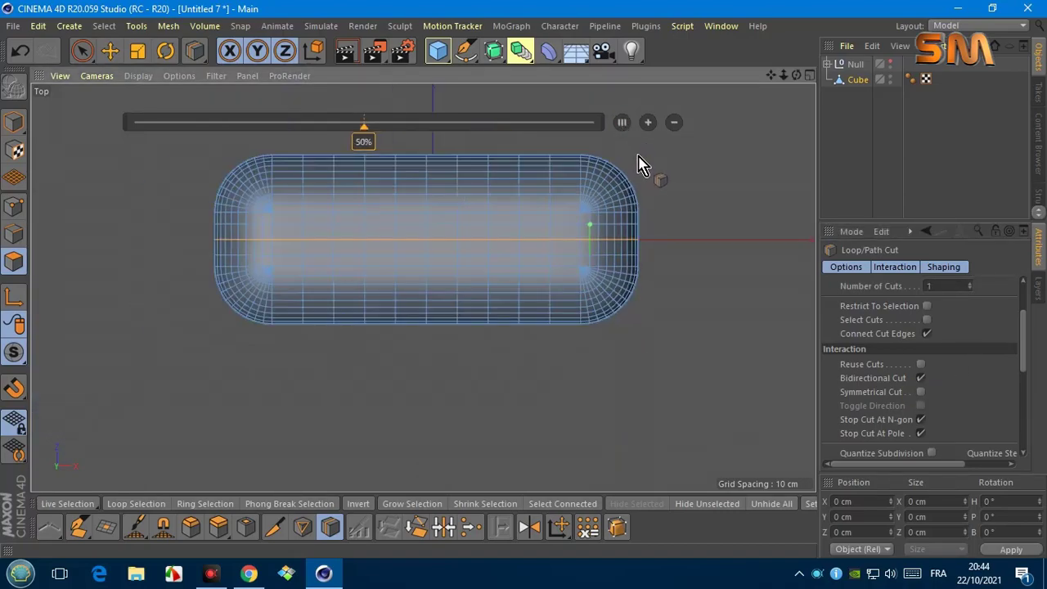
drag(771, 73, 760, 81)
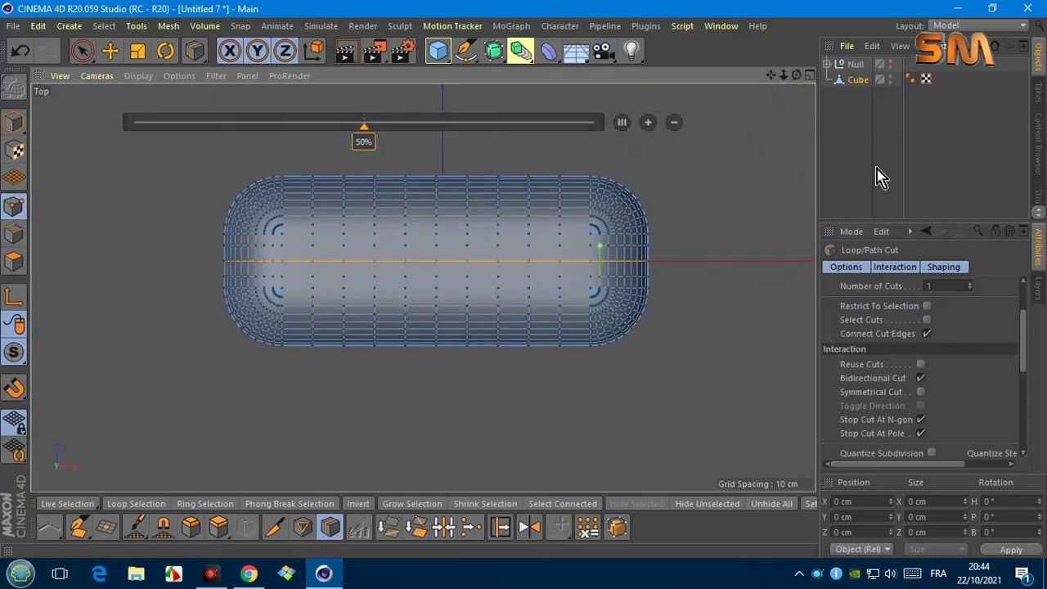
Step: Return to the perspective view with the body selected in polygon mode, ready for loop selection
click(13, 122)
click(97, 75)
click(111, 172)
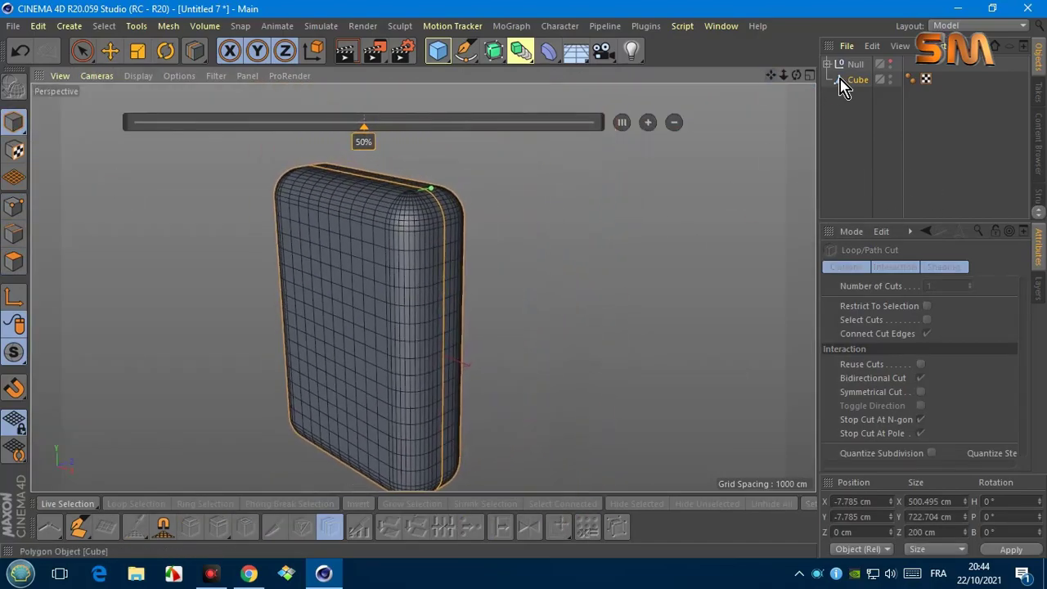
click(854, 79)
click(15, 260)
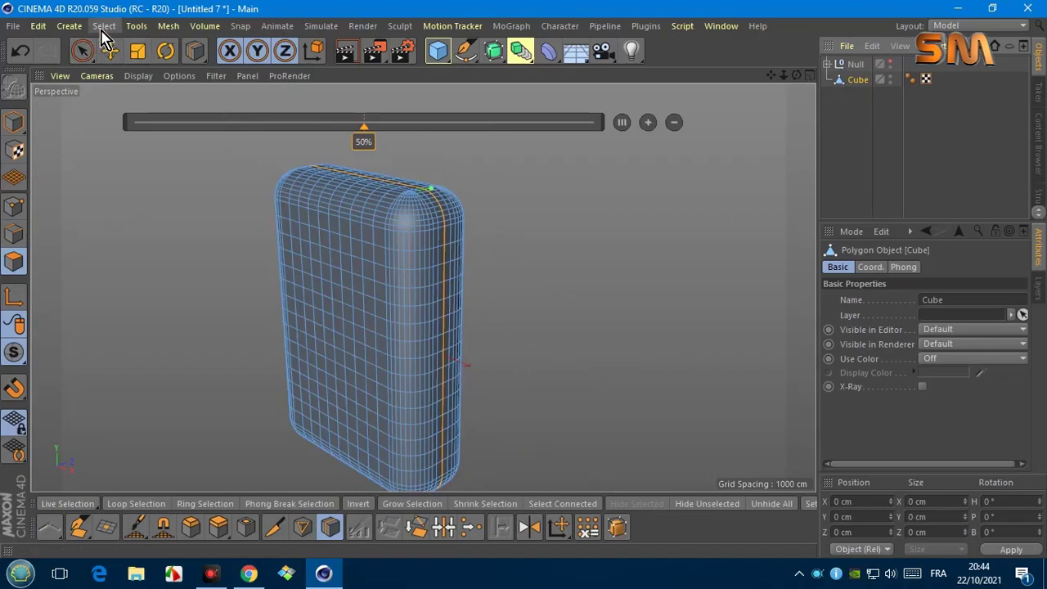
key(u)
key(l)
scroll(459, 217, up, 3)
Step: Loop-select the middle polygon ring, extrude it, and scale it into a seam around the body
mouse_move(458, 221)
alt+mouse_down()
mouse_move(422, 286)
mouse_move(460, 205)
mouse_move(592, 240)
alt+mouse_up()
click(437, 203)
right_click(634, 245)
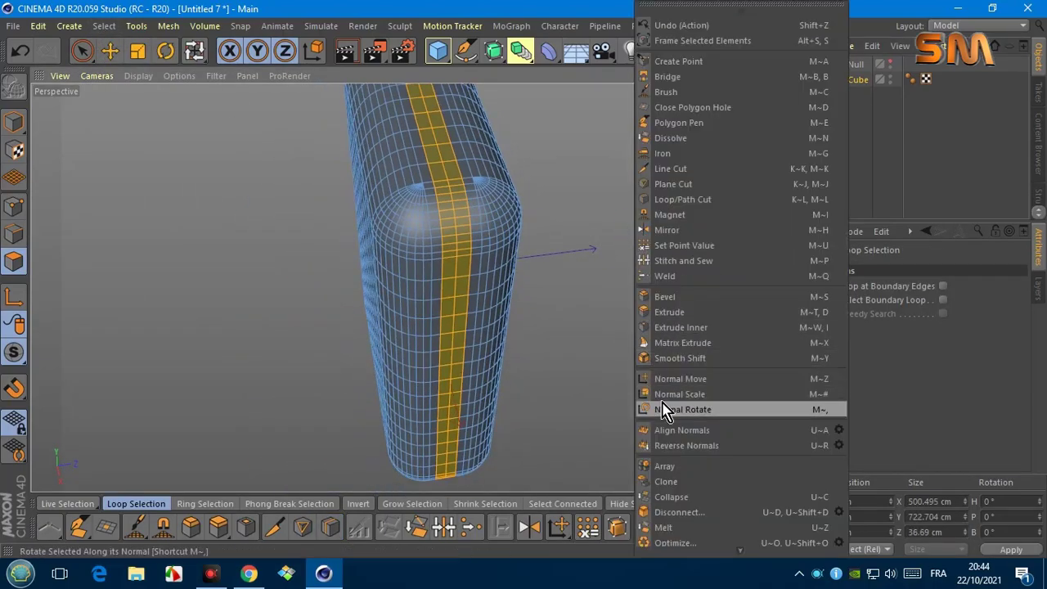
click(669, 311)
mouse_move(673, 273)
mouse_down()
mouse_move(687, 278)
mouse_move(526, 275)
mouse_move(533, 263)
mouse_up()
key(t)
alt+drag(136, 101, 595, 210)
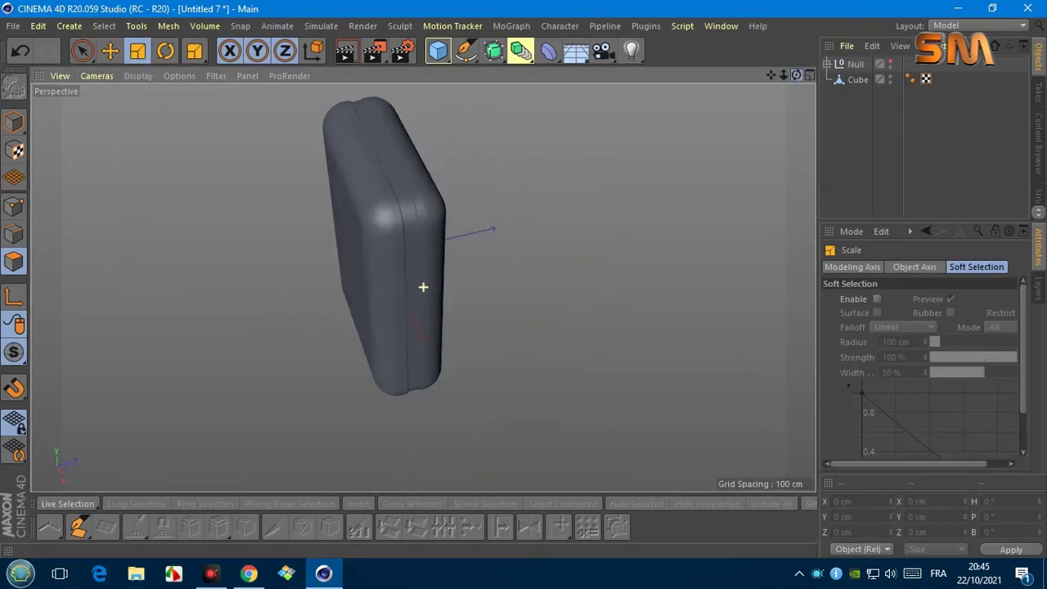
drag(796, 74, 762, 93)
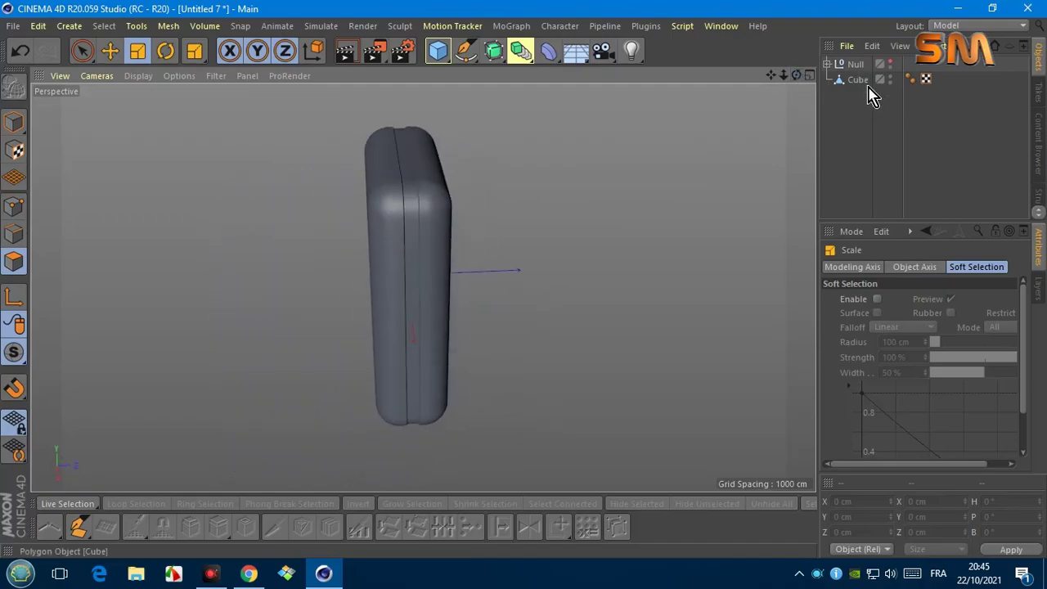
Step: Add an FFD deformer to the suitcase body in the Front view
click(96, 75)
click(123, 234)
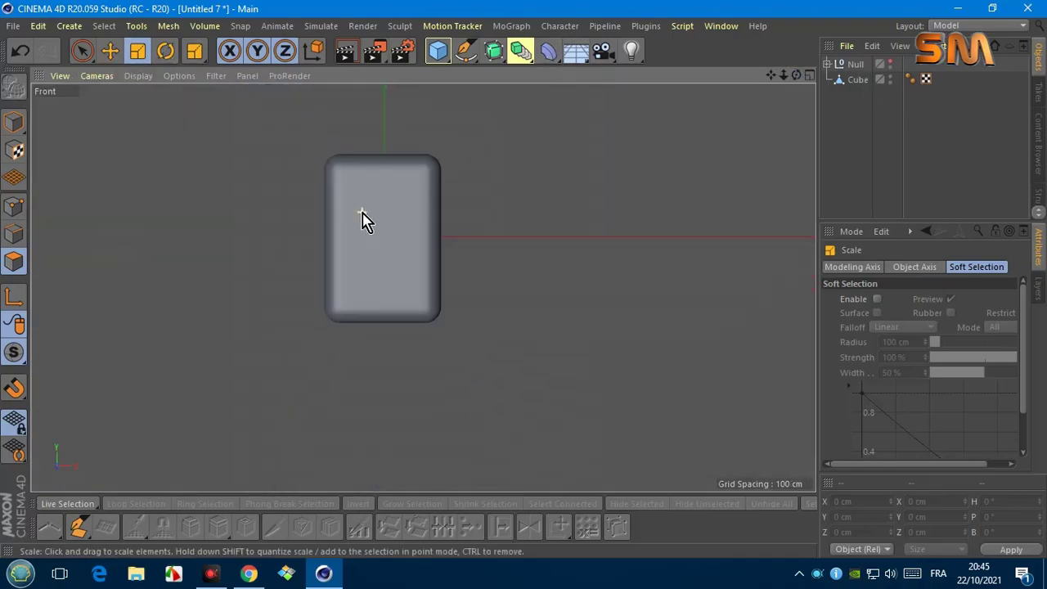
click(139, 75)
click(156, 109)
drag(554, 58, 601, 181)
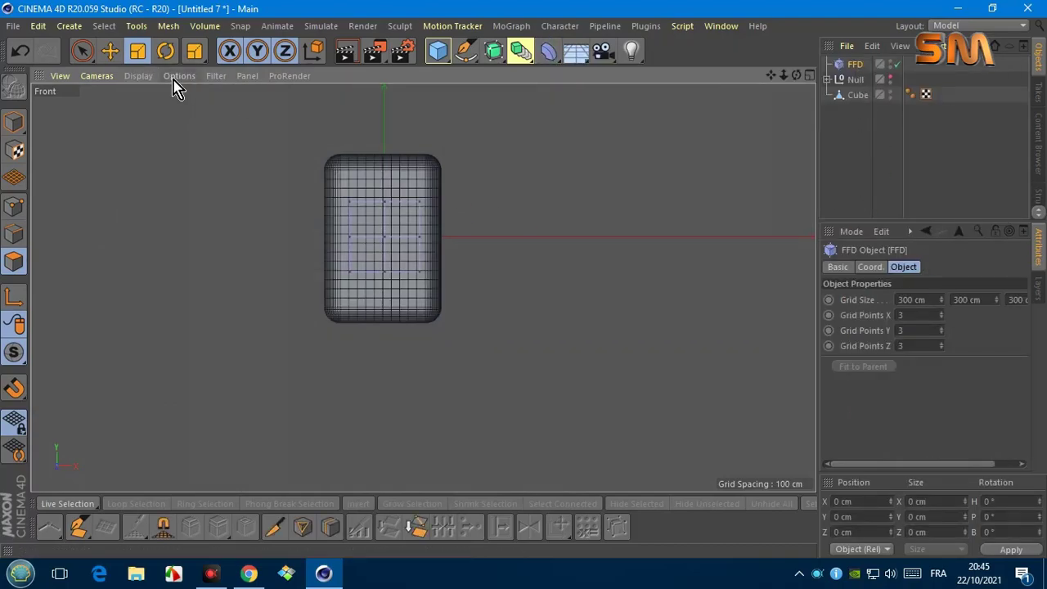
click(139, 75)
click(163, 100)
scroll(385, 218, up, 3)
scroll(385, 218, up, 1)
Step: Size the FFD lattice to 558 × 749 cm with 7 × 7 × 2 grid points
drag(940, 299, 941, 270)
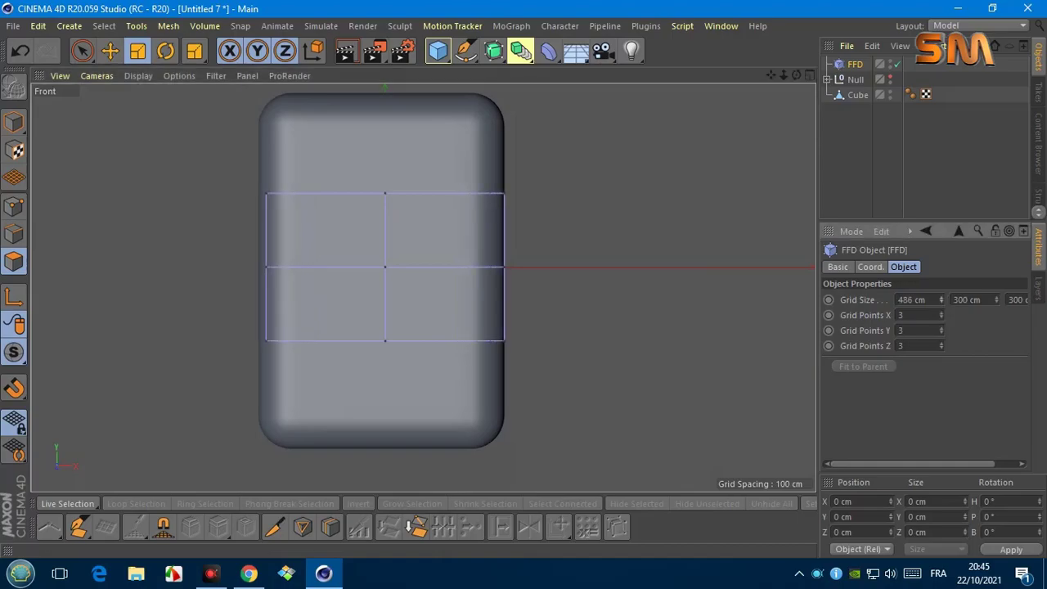
drag(997, 299, 997, 270)
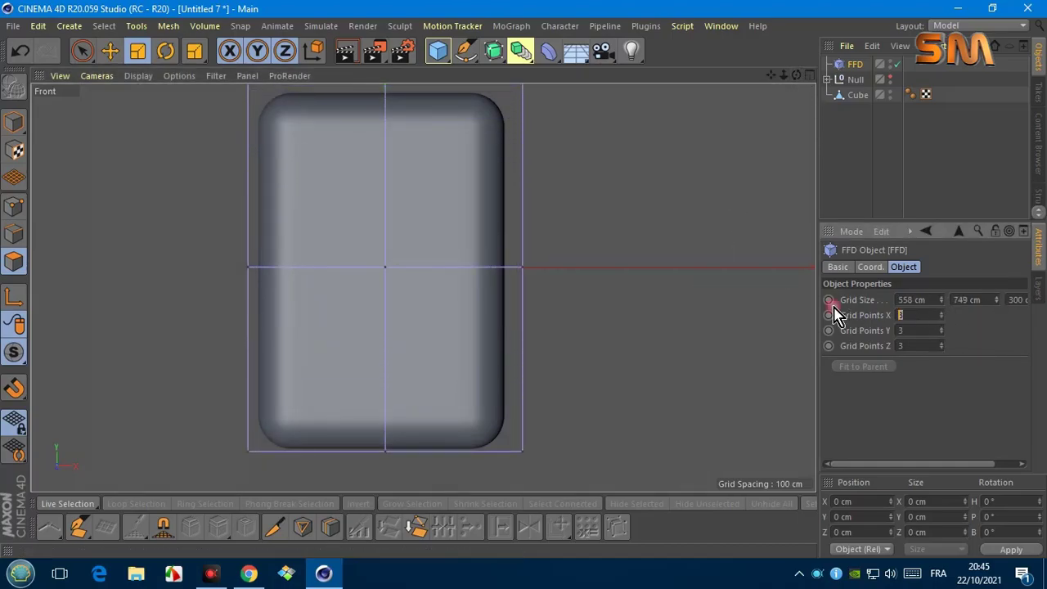
text(7)
click(907, 388)
click(97, 76)
click(117, 171)
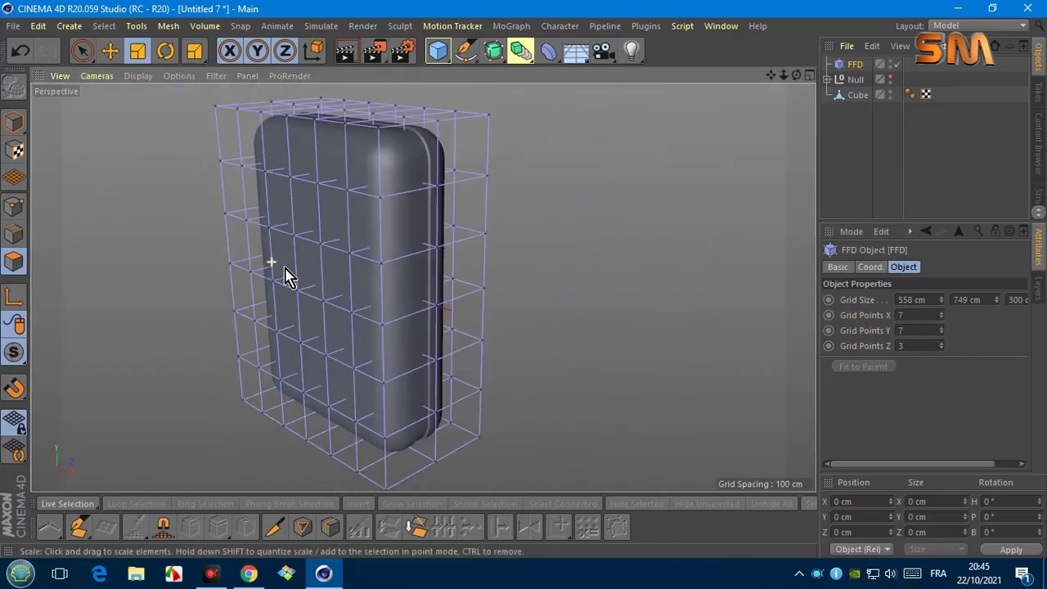
alt+drag(286, 275, 423, 287)
click(940, 349)
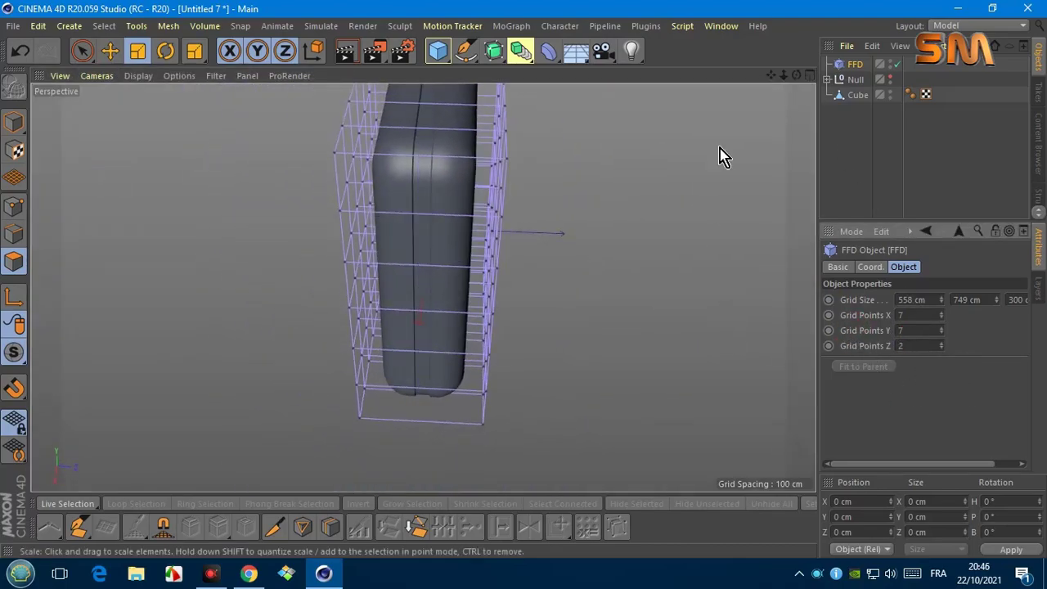
alt+drag(720, 156, 423, 283)
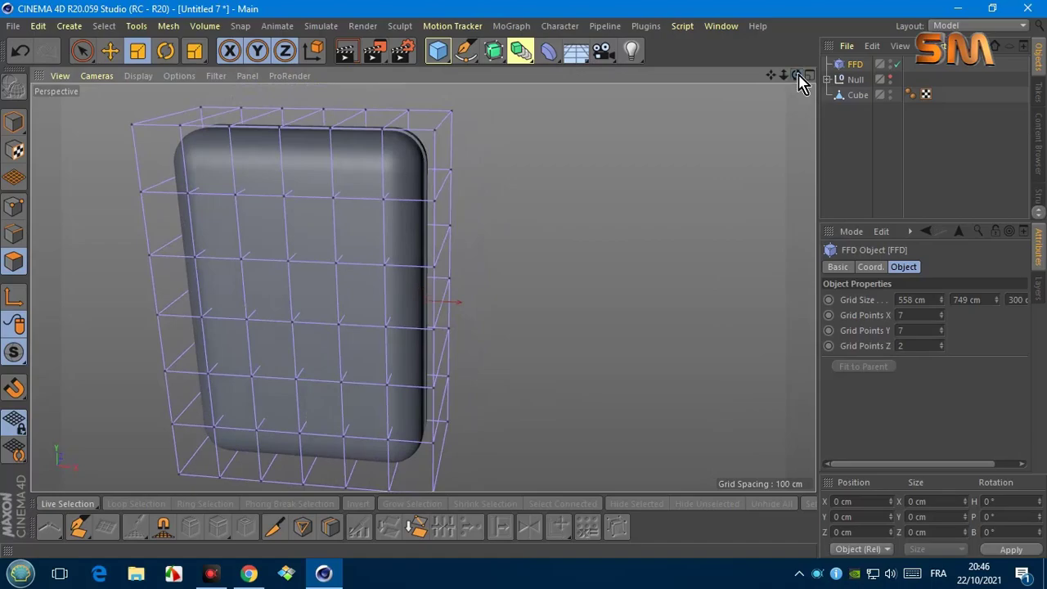
Step: Parent the FFD under the suitcase body and box-select a block of its lattice points
click(857, 95)
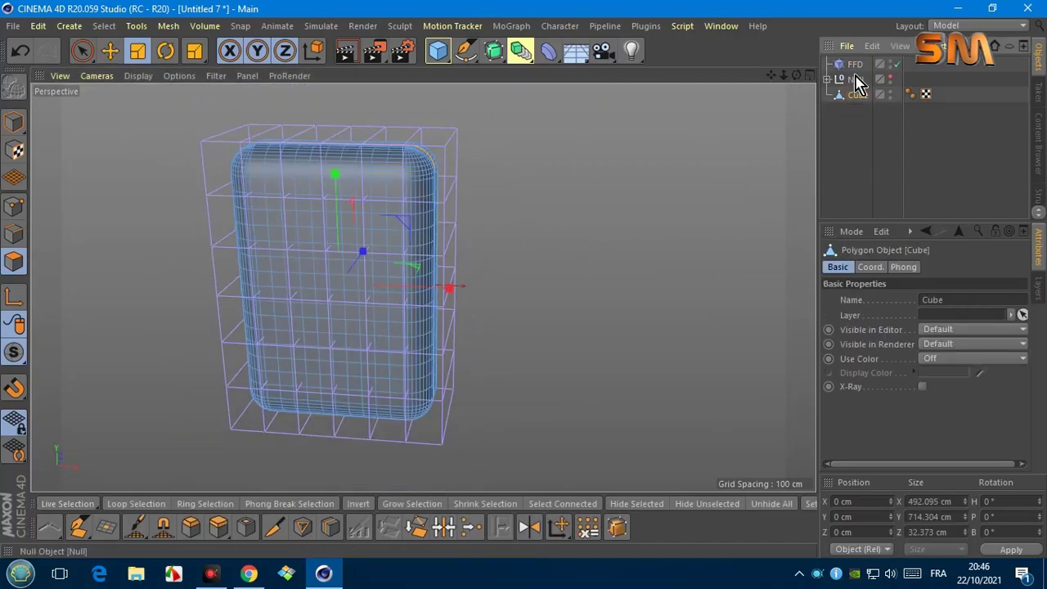
drag(850, 97, 859, 105)
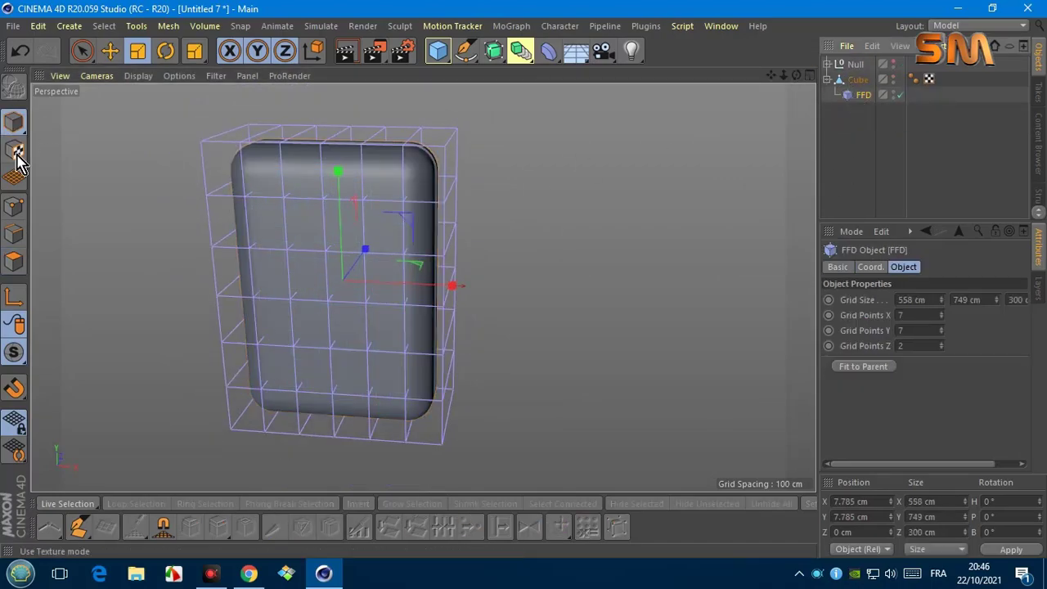
alt+drag(417, 283, 423, 286)
key(ctrl+shift+z)
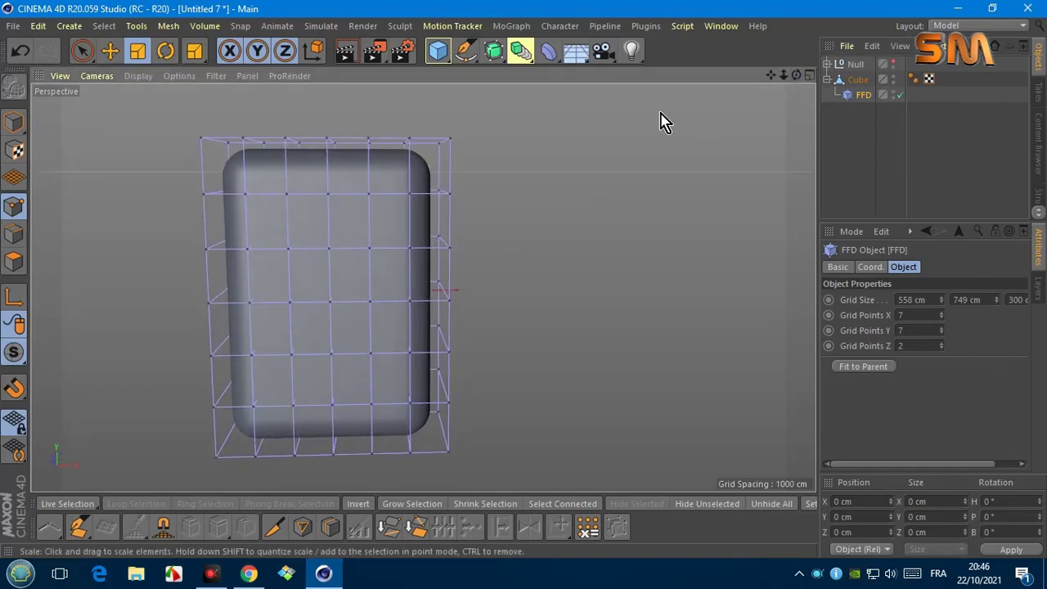
key(0)
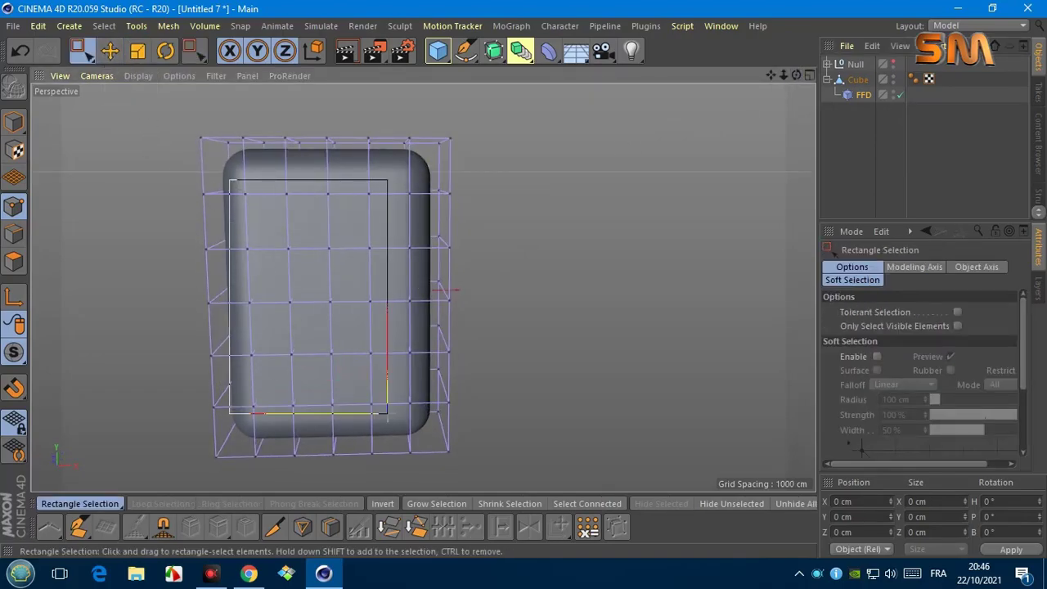
drag(421, 423, 421, 423)
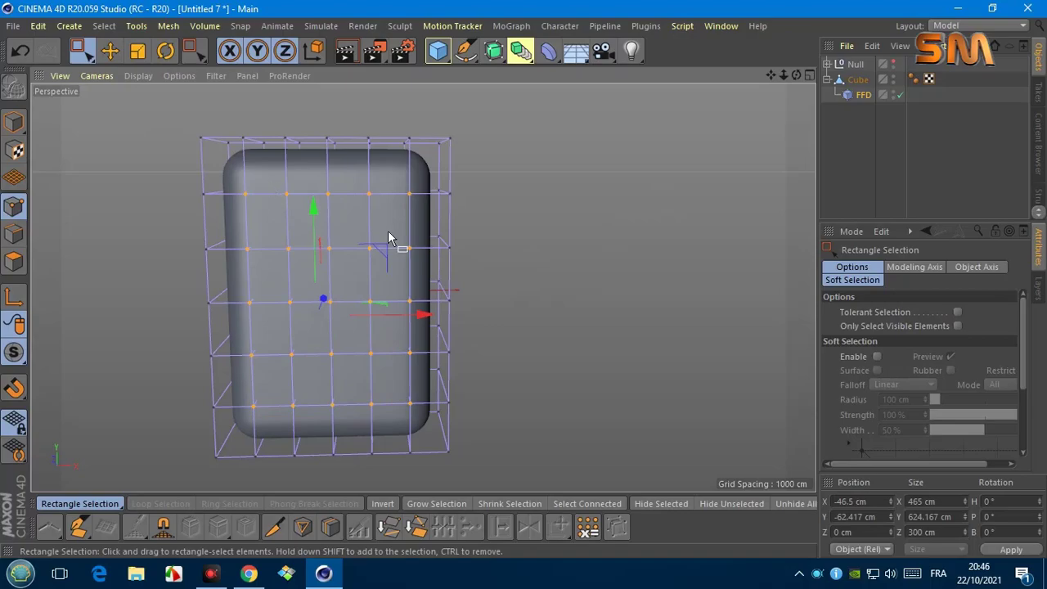
Step: Raise the FFD's Grid Points to 9 in X and 8 in Y
click(857, 96)
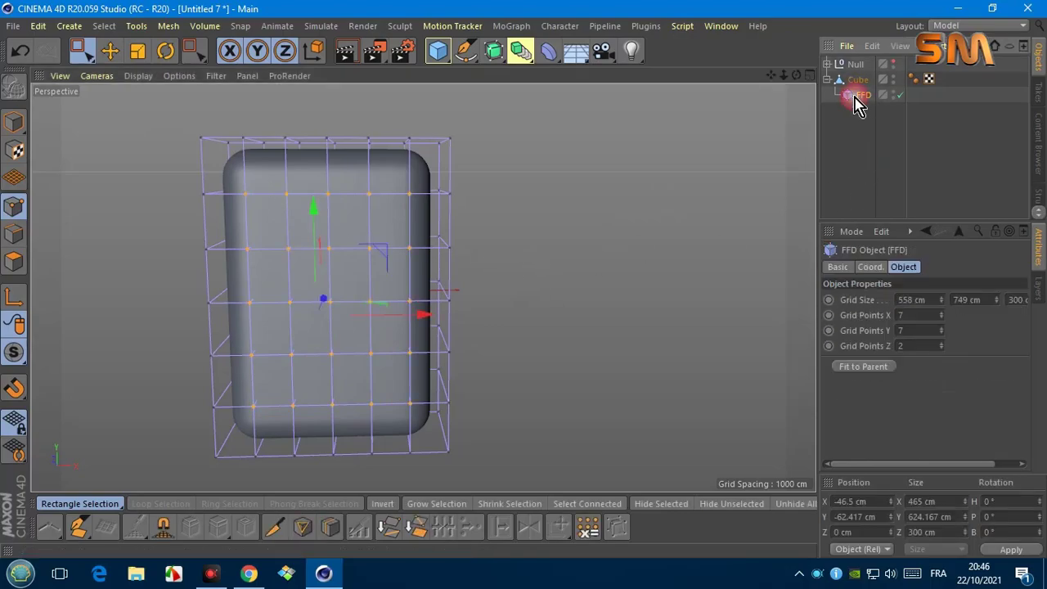
click(941, 328)
click(941, 314)
click(942, 313)
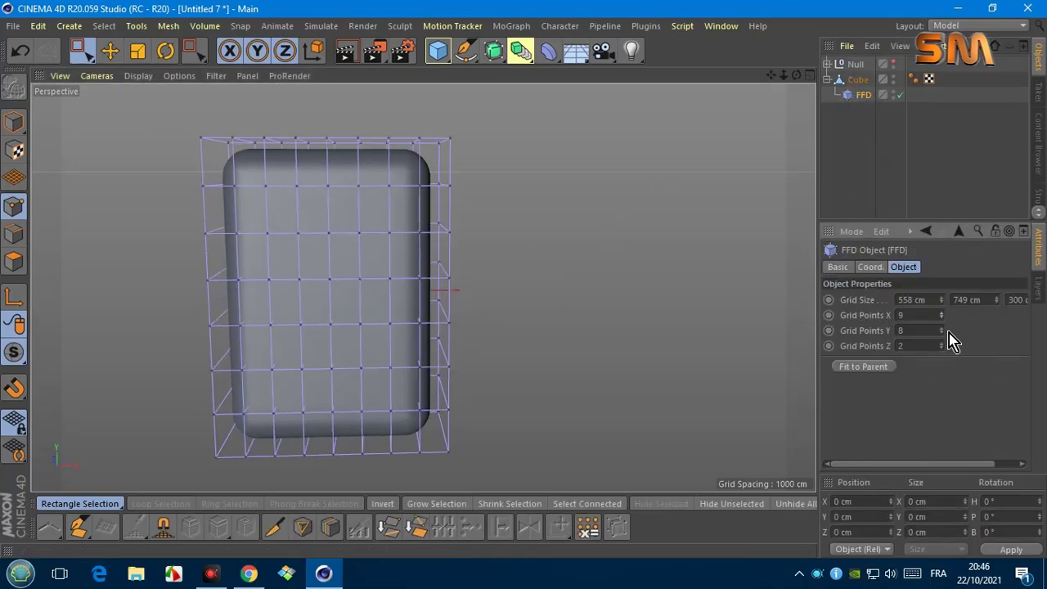
click(942, 328)
Step: Rectangle-select lattice points over the box face and switch to the Top camera
click(80, 51)
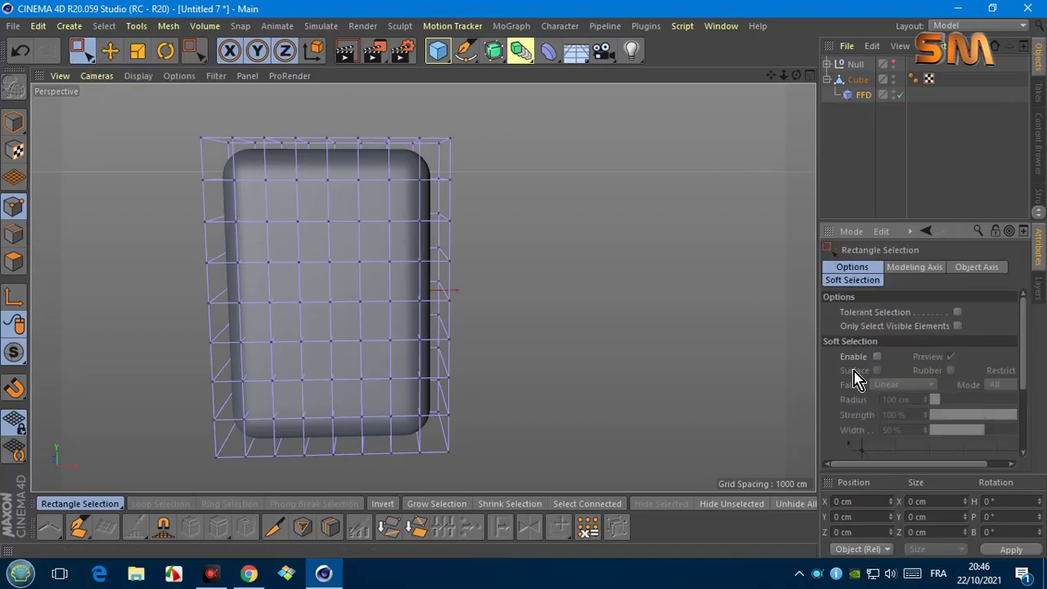
drag(259, 175, 259, 220)
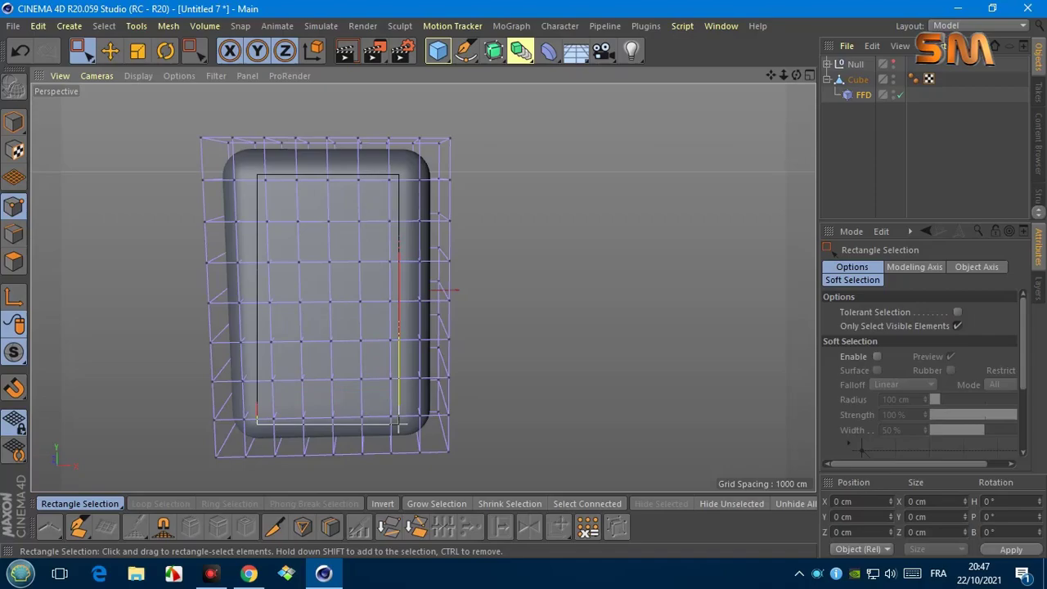
drag(398, 423, 398, 423)
drag(784, 74, 573, 204)
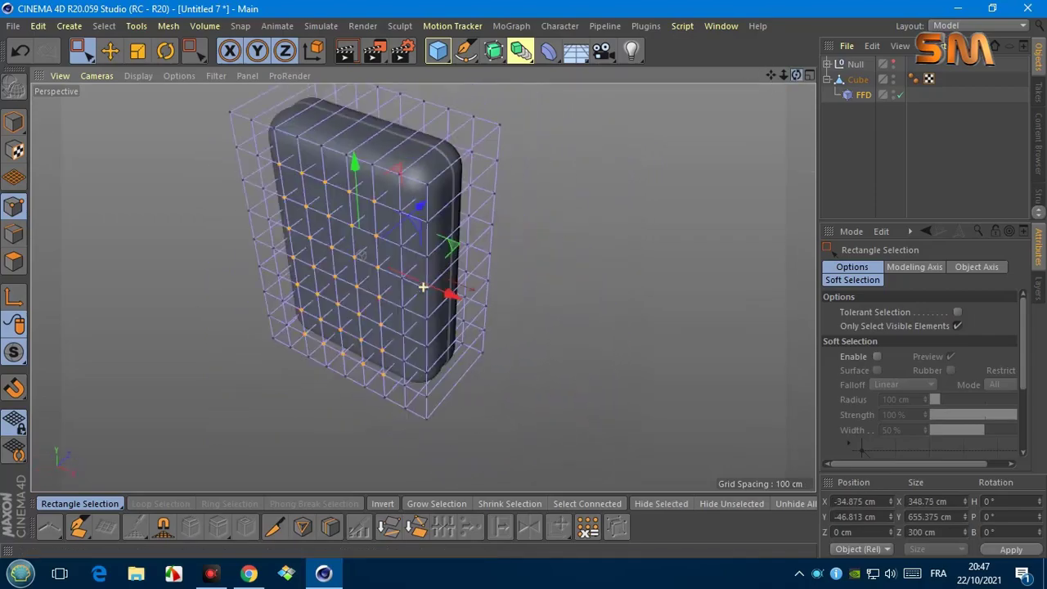
click(96, 75)
click(103, 279)
Step: Hide the capsule pieces Null and select lattice points through the box's full depth
click(894, 66)
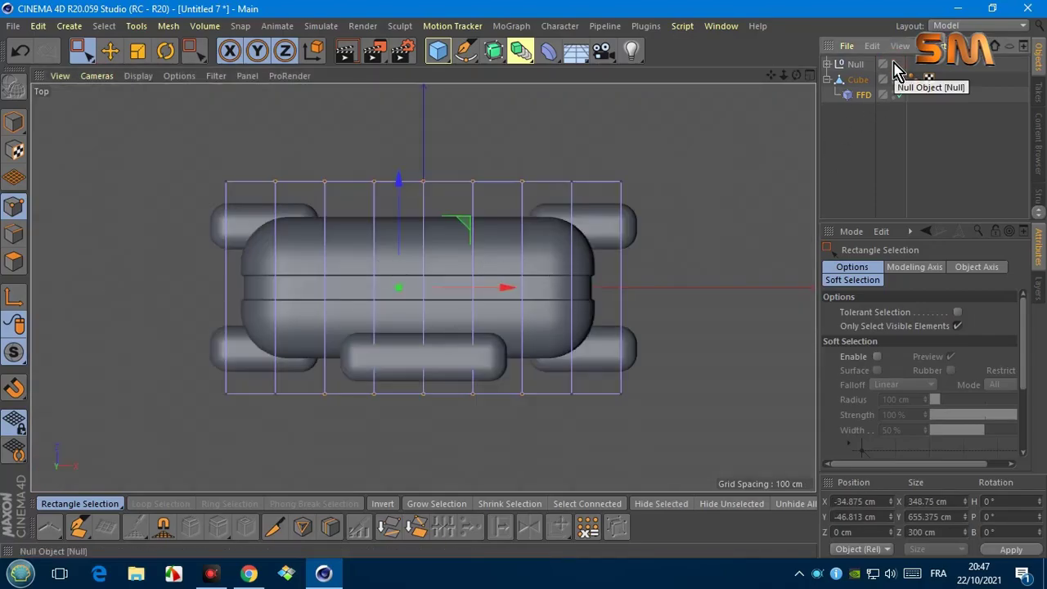
click(894, 63)
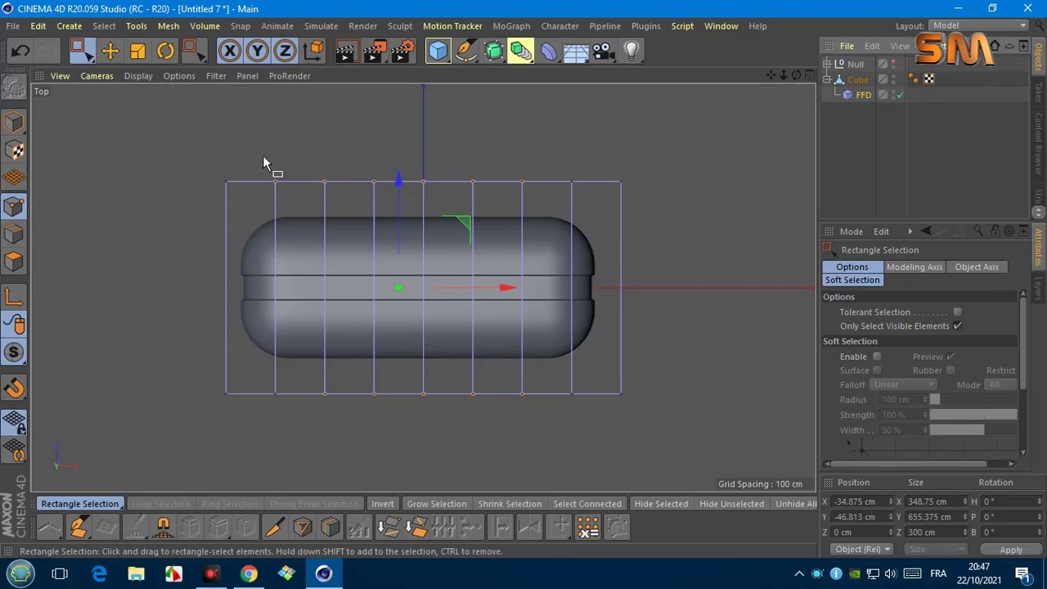
drag(263, 159, 605, 220)
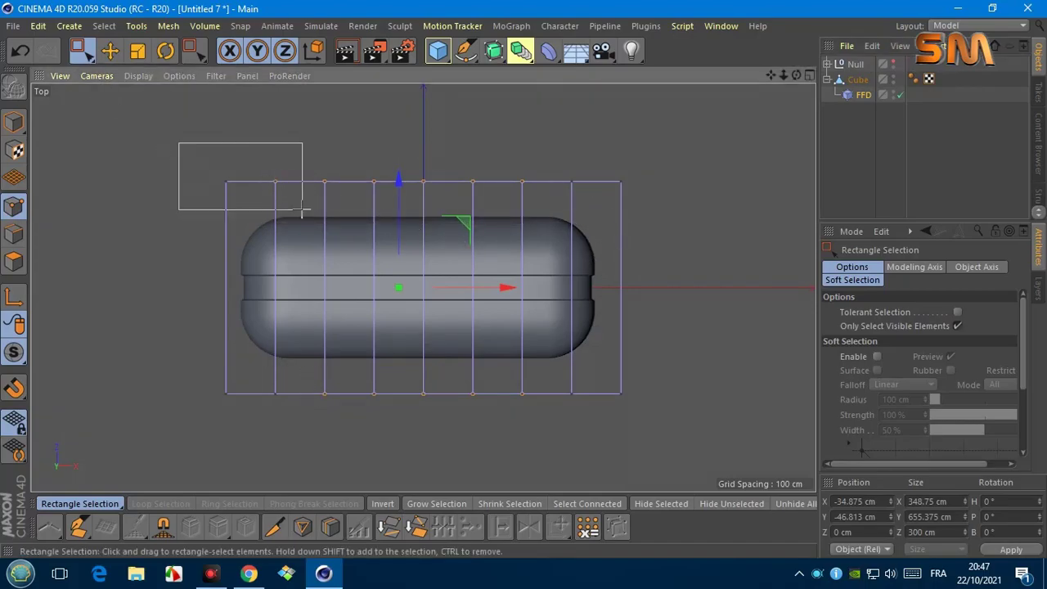
click(957, 325)
drag(208, 372, 646, 413)
Step: Check the lattice from front, side and back views, adding the inner points from the back
click(96, 75)
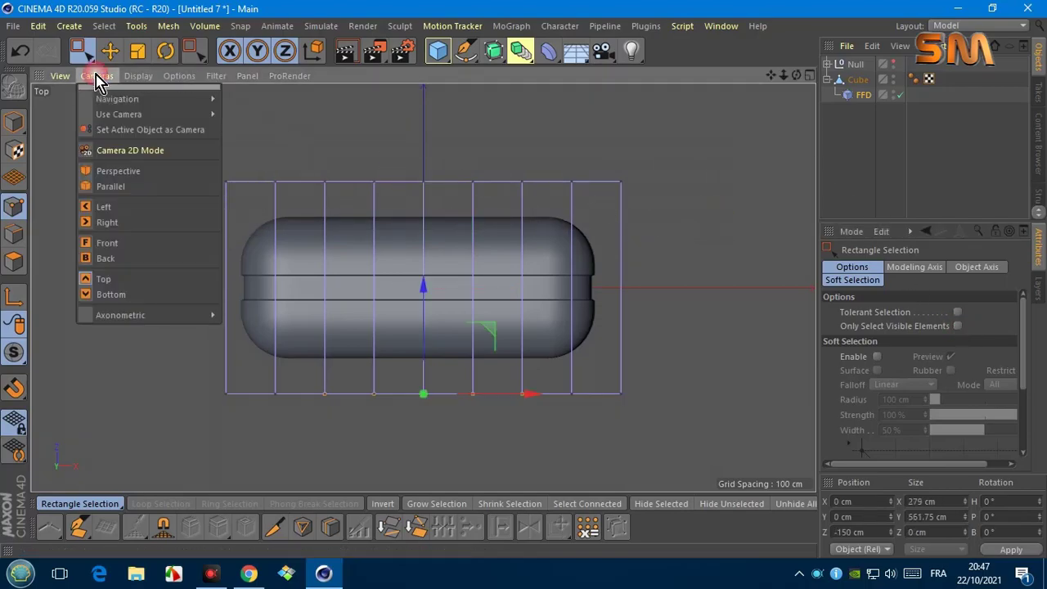
click(101, 238)
key(h)
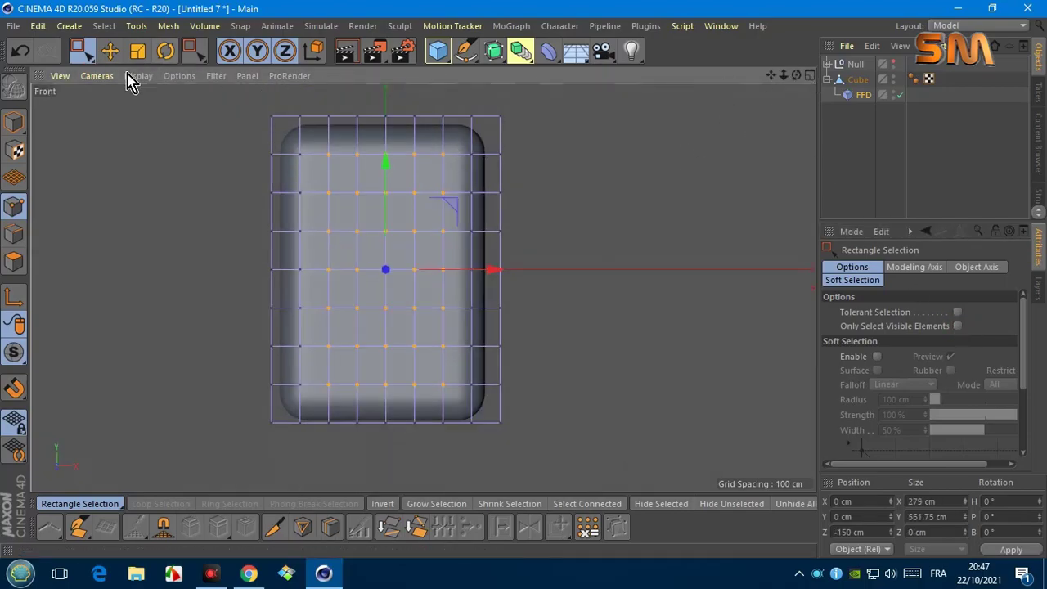
click(97, 75)
click(106, 222)
click(97, 75)
click(173, 254)
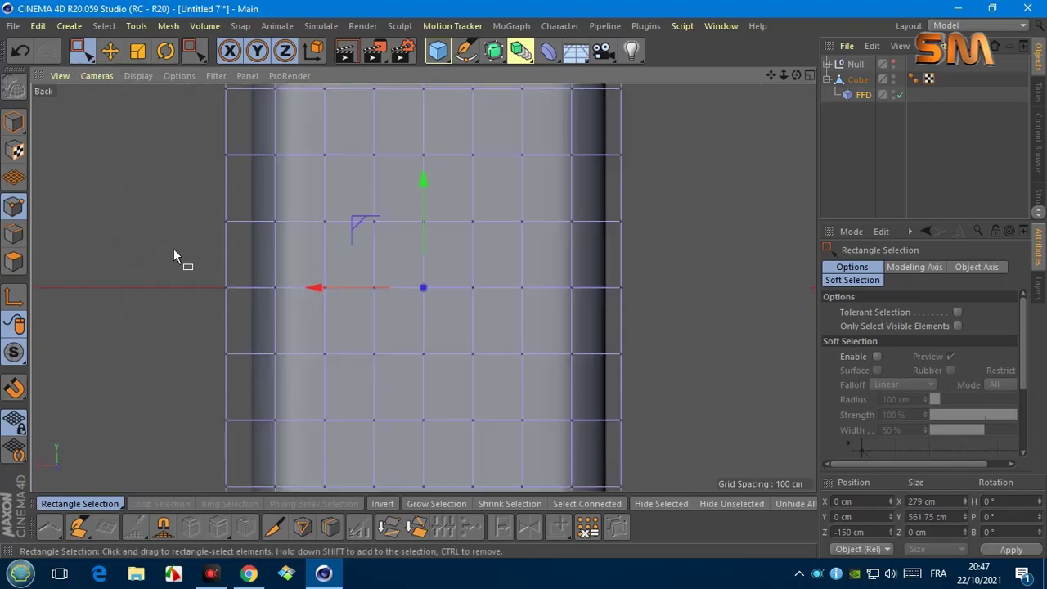
key(h)
drag(485, 424, 480, 426)
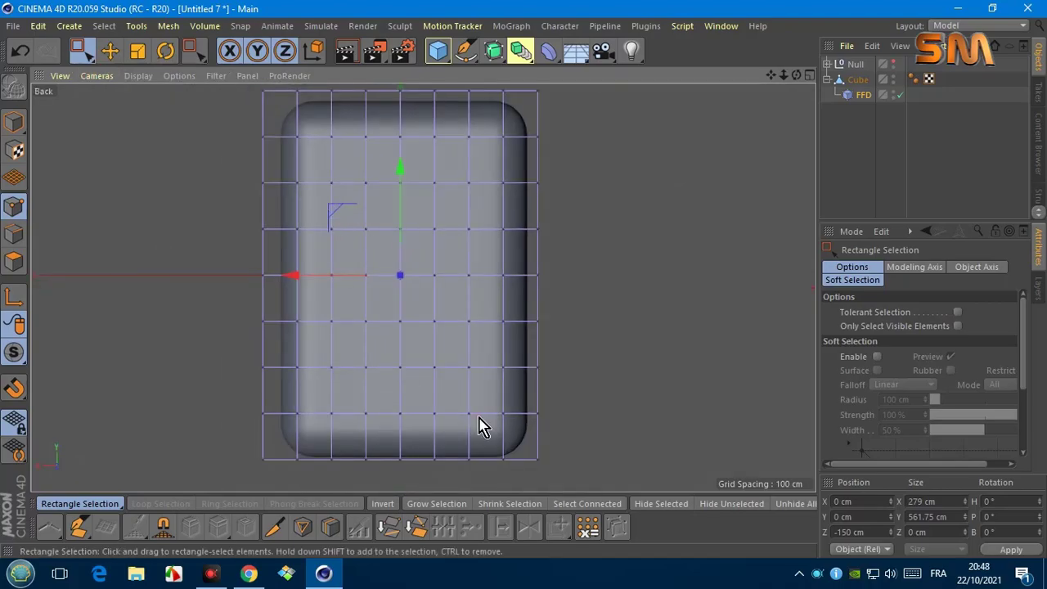
click(97, 76)
click(113, 170)
drag(793, 79, 745, 74)
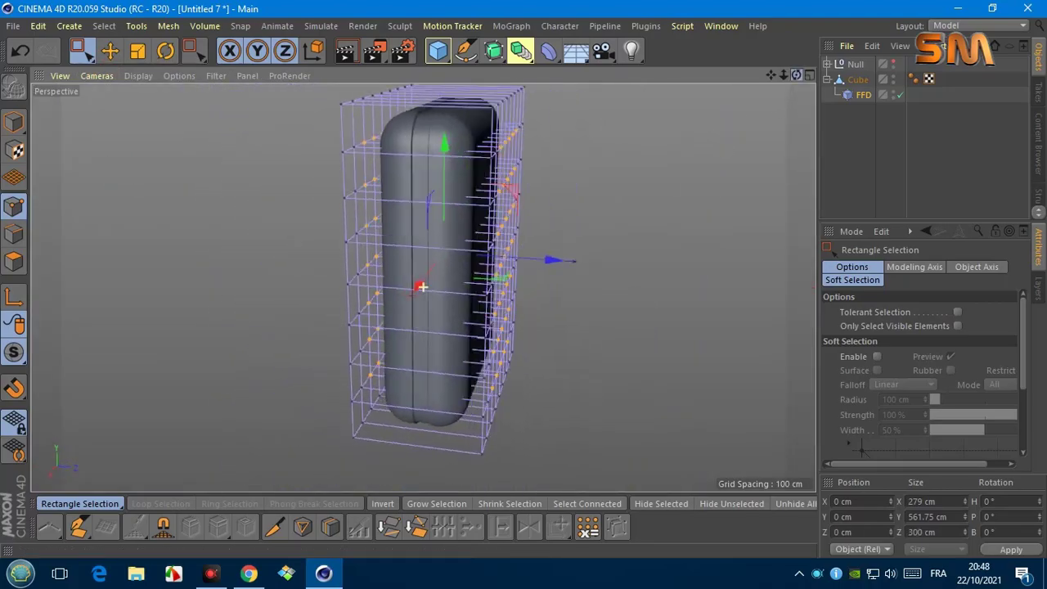
Step: Scale the selected lattice points in depth to 349.333 cm, checking the shape with the cage hidden
key(t)
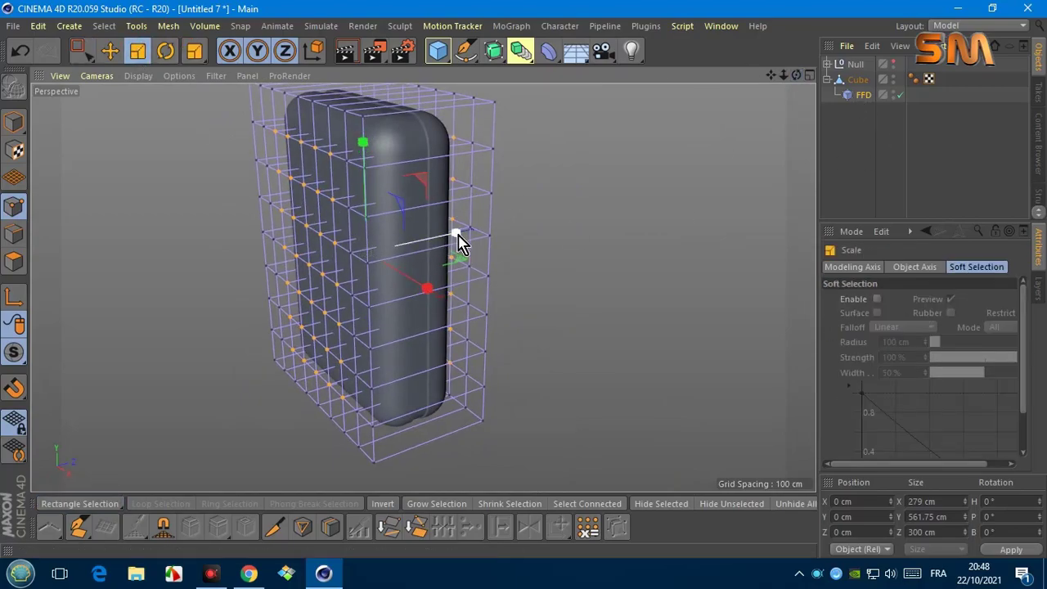
drag(458, 241, 445, 220)
click(894, 93)
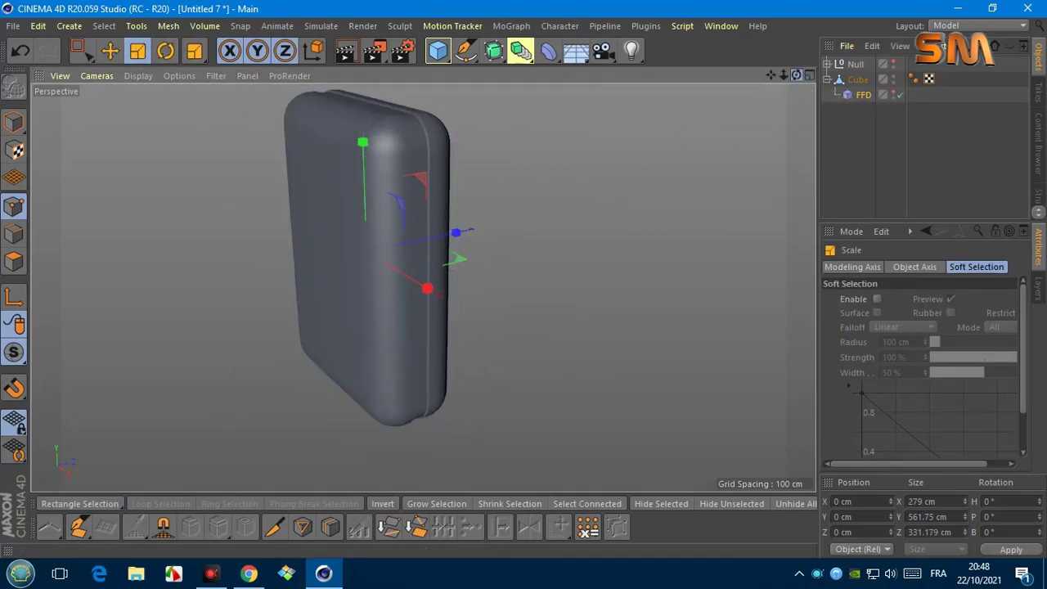
drag(795, 75, 606, 157)
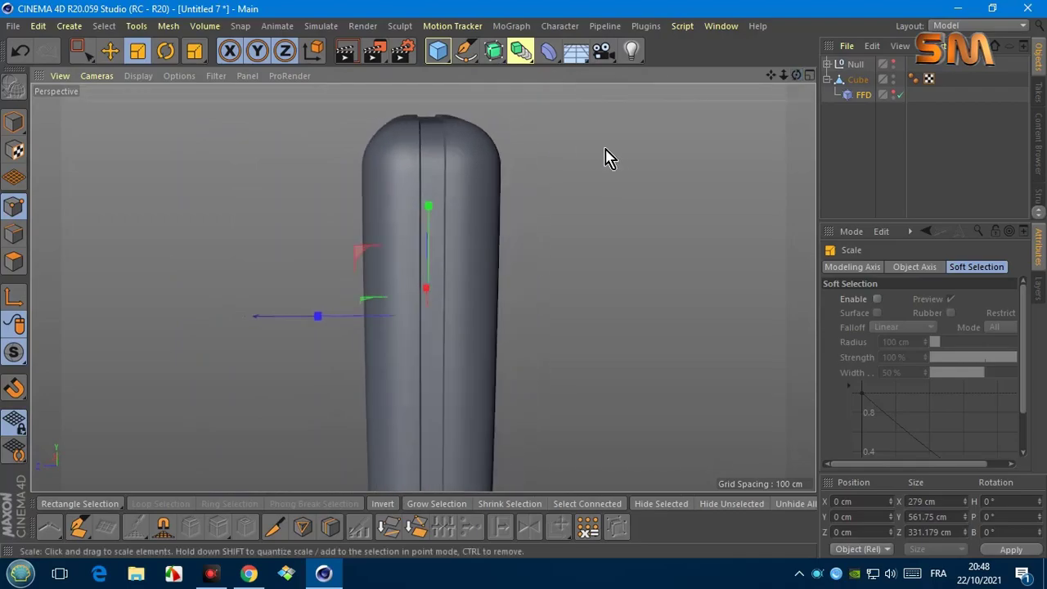
click(97, 75)
click(106, 243)
click(96, 75)
click(107, 204)
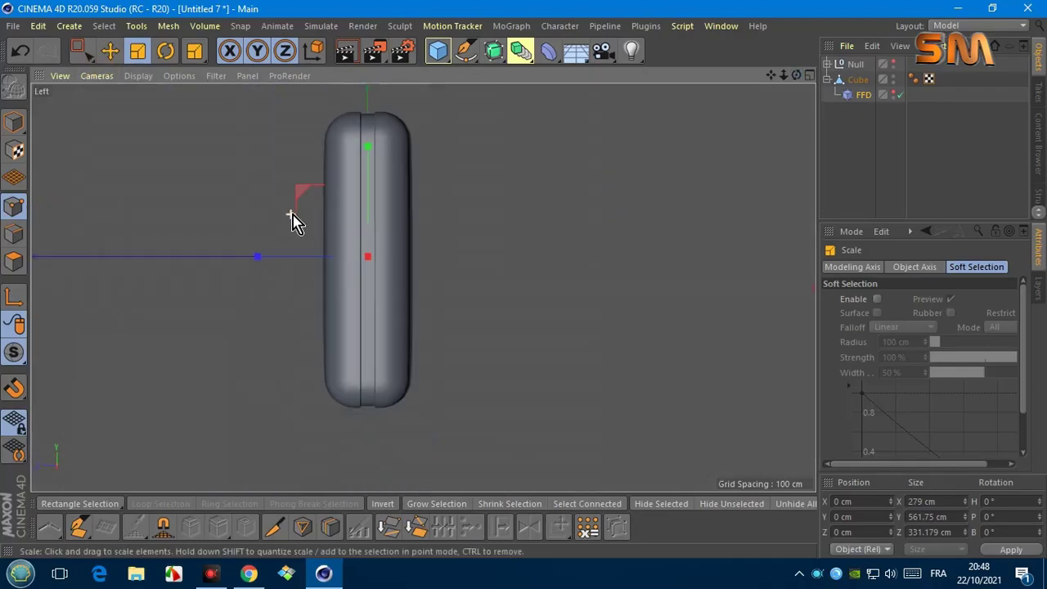
click(893, 95)
drag(257, 259, 256, 258)
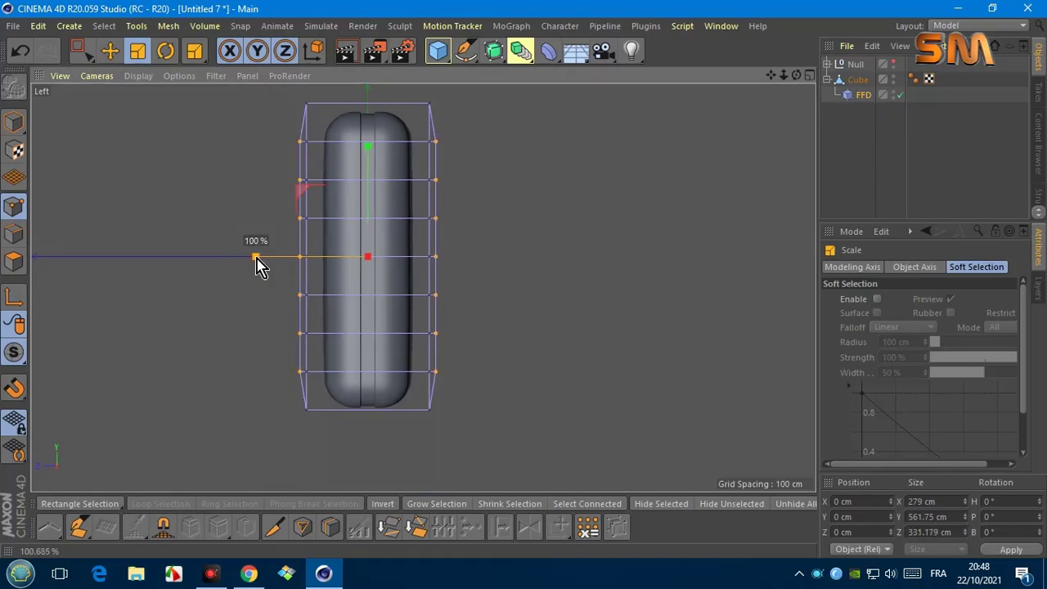
Step: Undo the extra depth stretch and switch to rectangle selection in the Front view
click(20, 51)
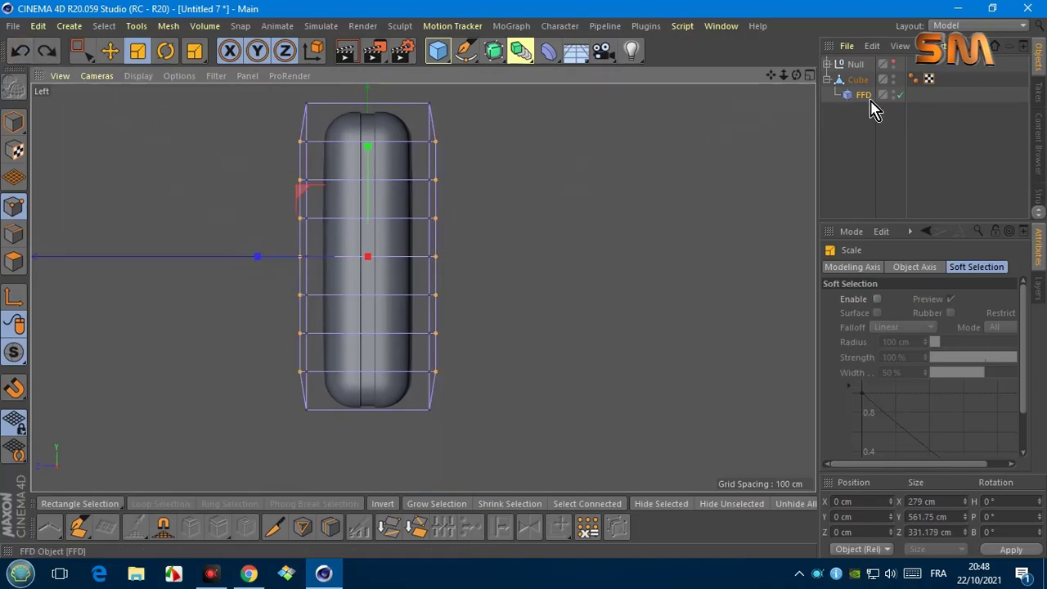
click(96, 77)
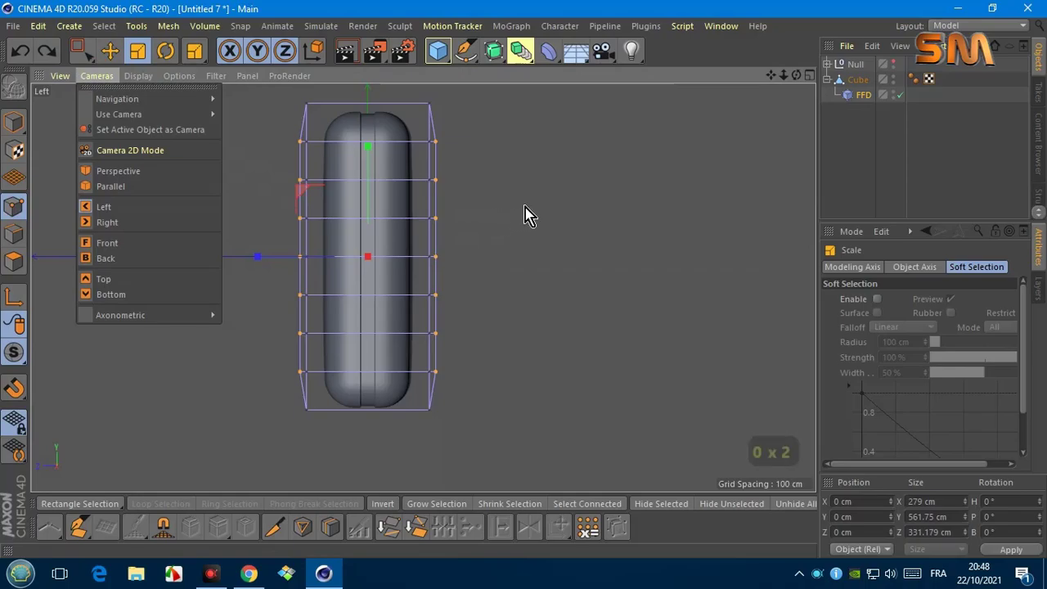
click(549, 201)
key(0)
click(97, 75)
click(109, 238)
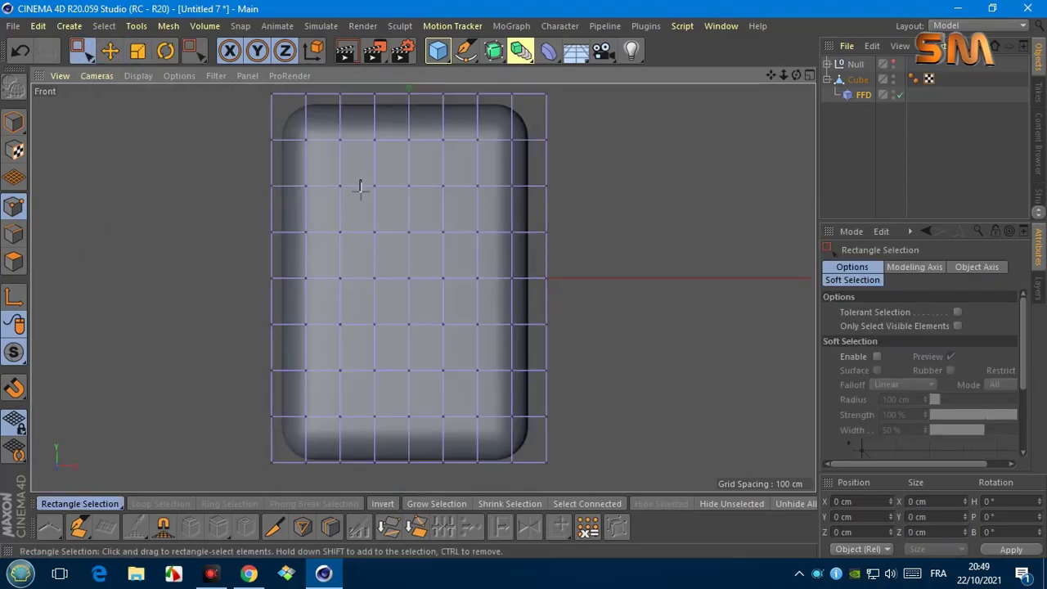
Step: Select the middle two point columns front and back, then scale them to 358.399 cm deep
click(957, 326)
drag(357, 183, 458, 385)
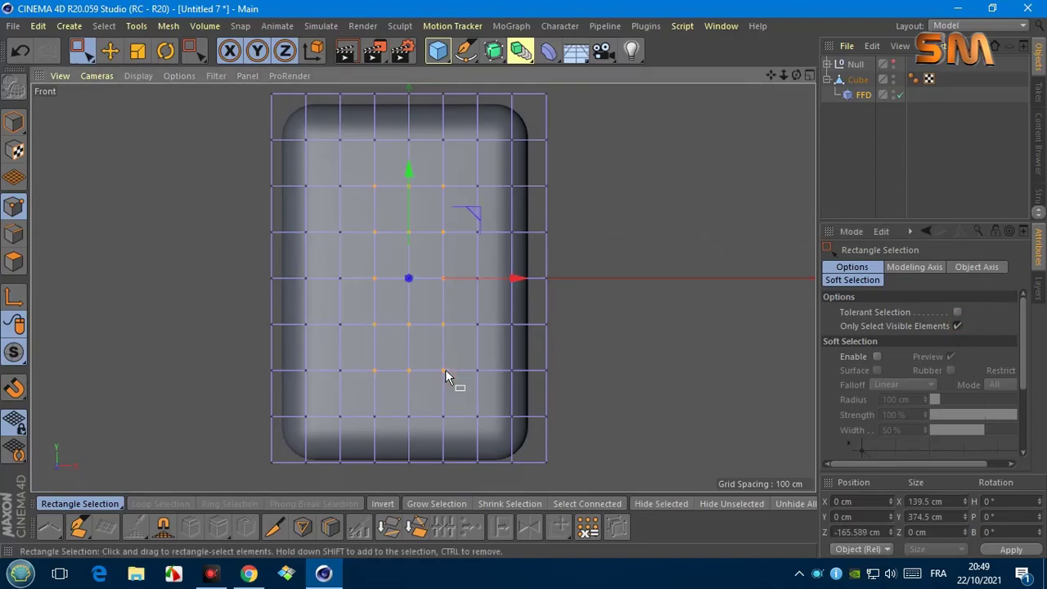
click(97, 76)
click(110, 258)
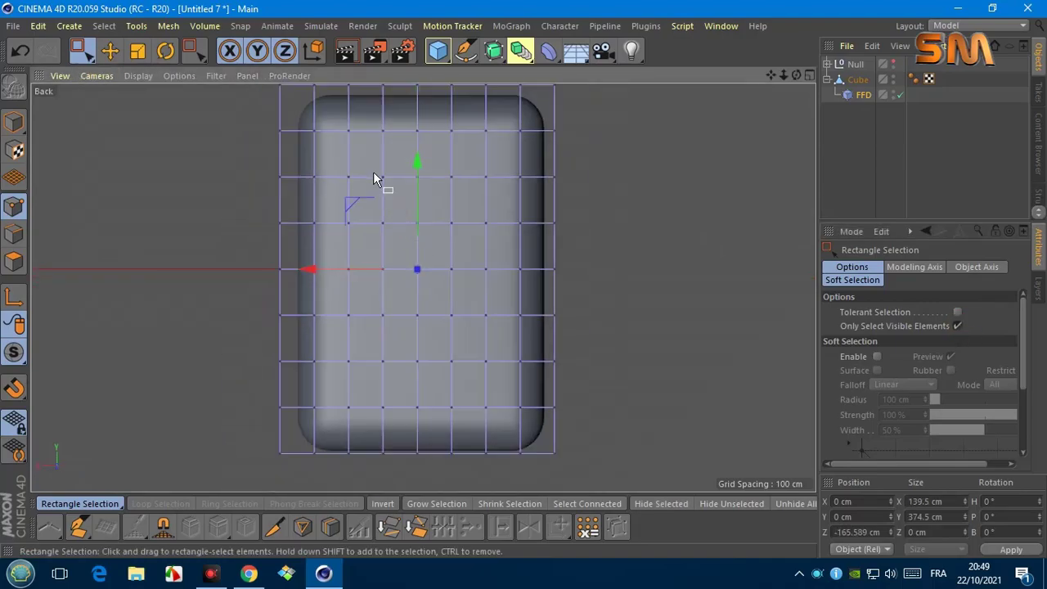
drag(375, 169, 470, 382)
click(103, 77)
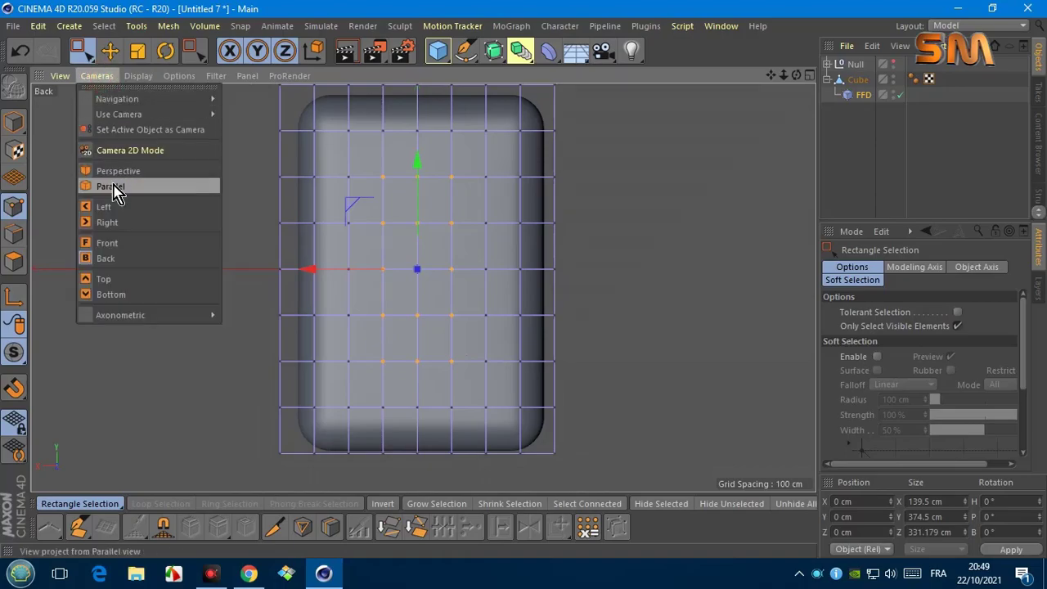
click(104, 279)
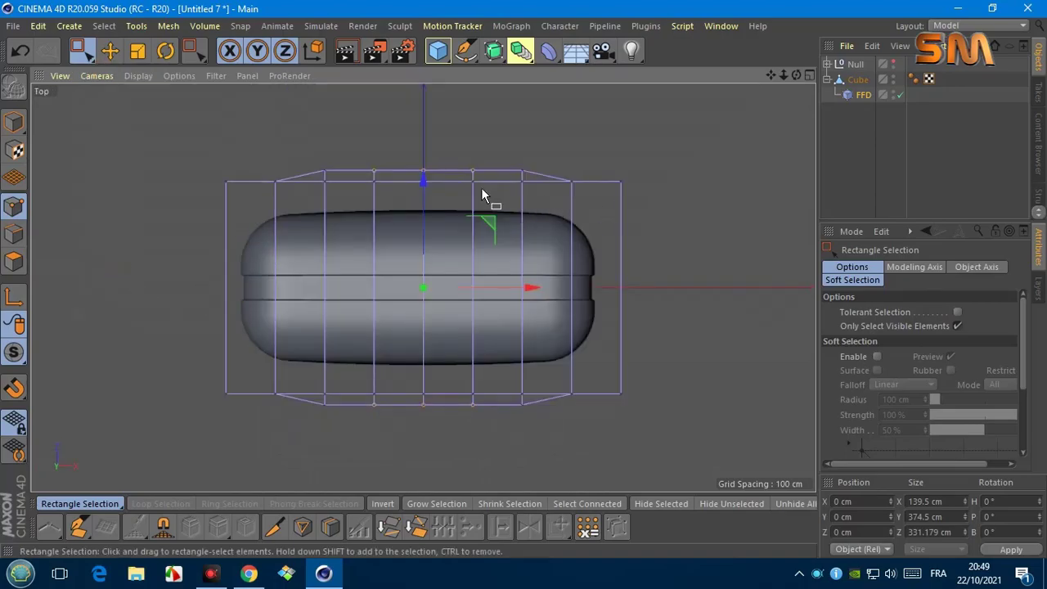
key(t)
drag(423, 179, 426, 174)
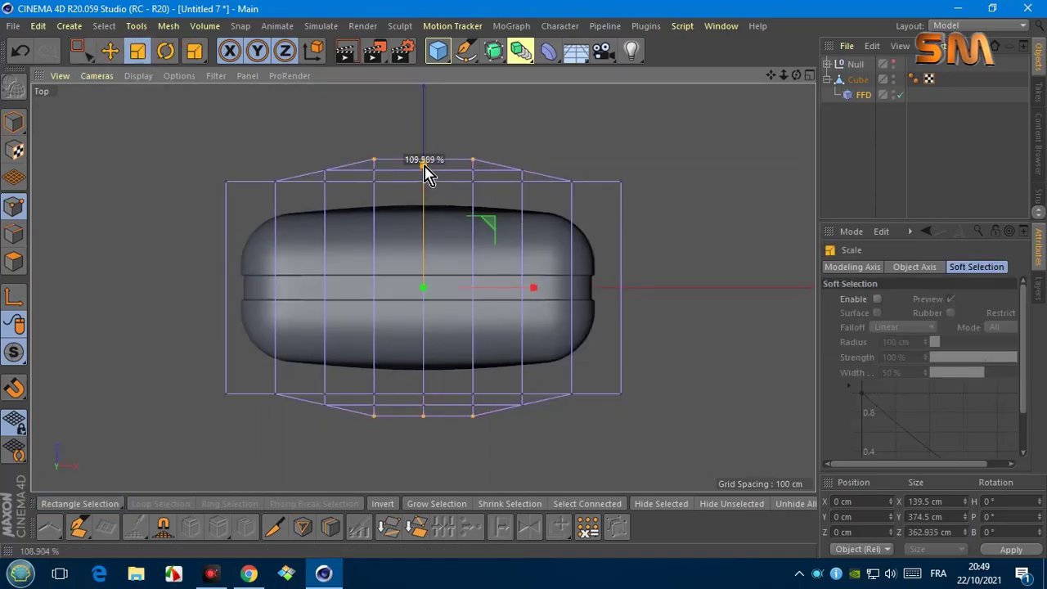
Step: Hide the FFD cage, turn the perspective view front-on and unhide the handle and wheels Null
click(894, 91)
click(96, 75)
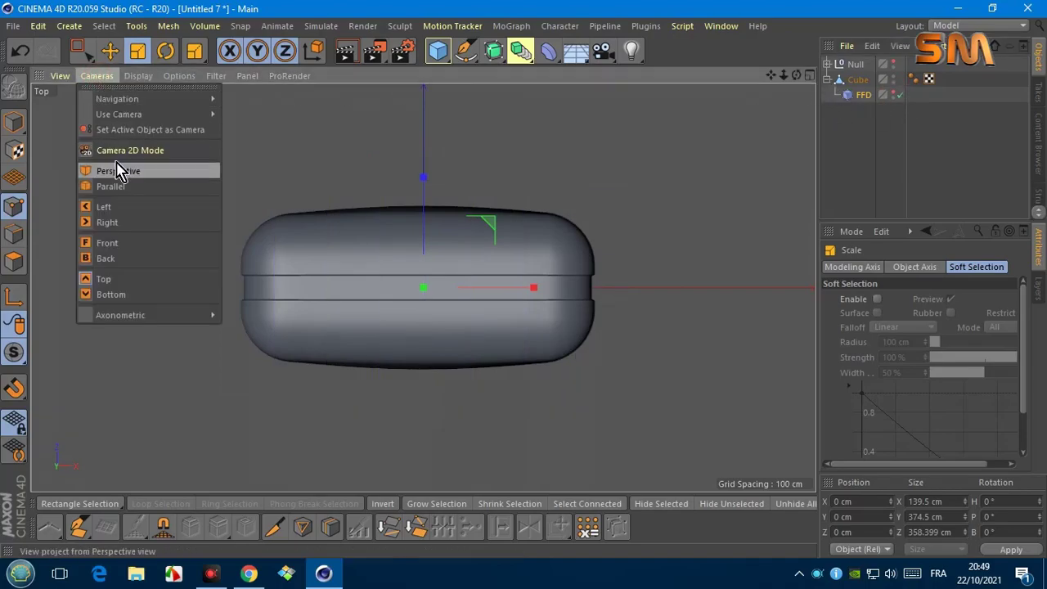
click(122, 168)
click(139, 76)
click(163, 106)
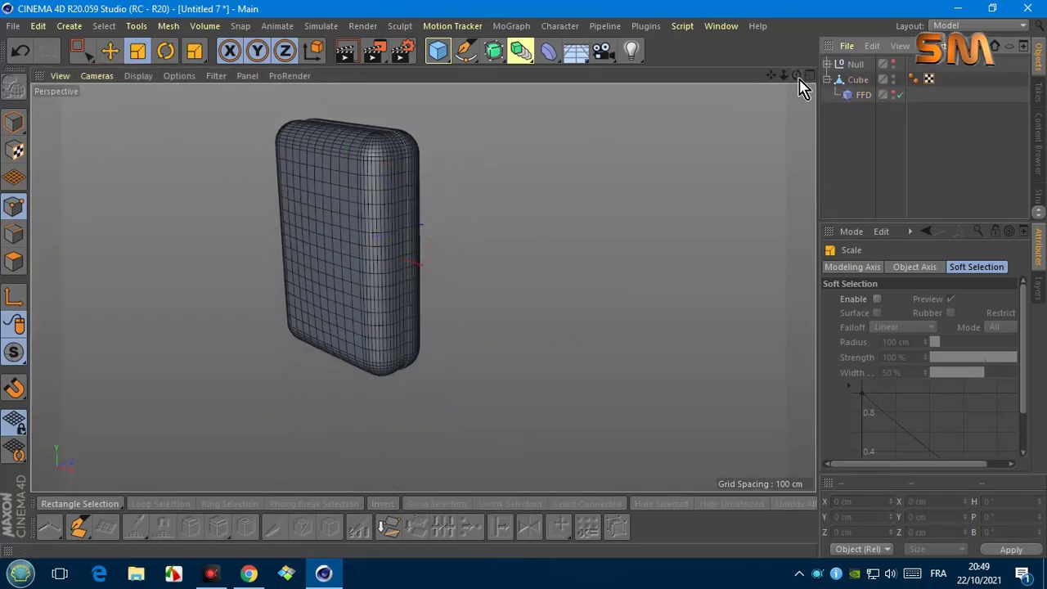
drag(796, 75, 423, 287)
drag(783, 75, 500, 178)
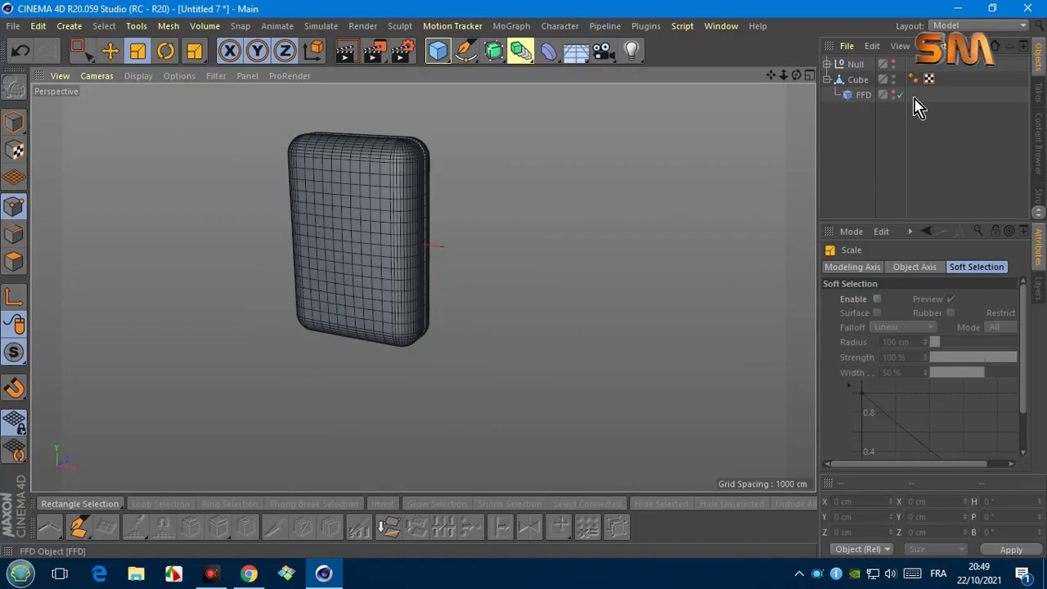
click(894, 63)
Step: Add a Boole object with the suitcase Cube above the handle-and-wheels Null inside it
click(521, 51)
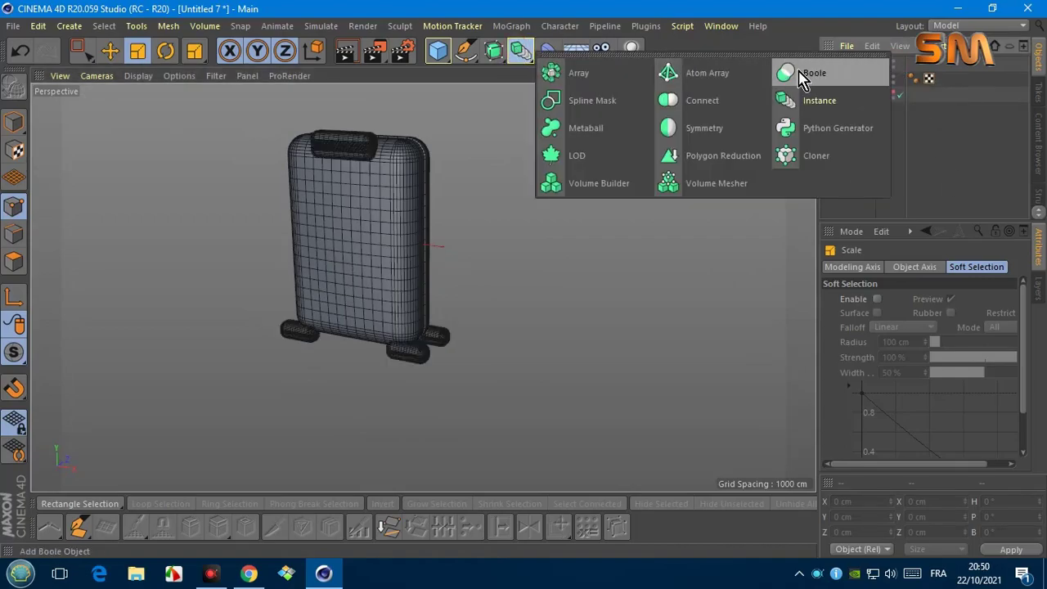
click(829, 71)
mouse_move(854, 79)
mouse_down()
mouse_move(951, 82)
mouse_move(855, 64)
mouse_up()
click(856, 63)
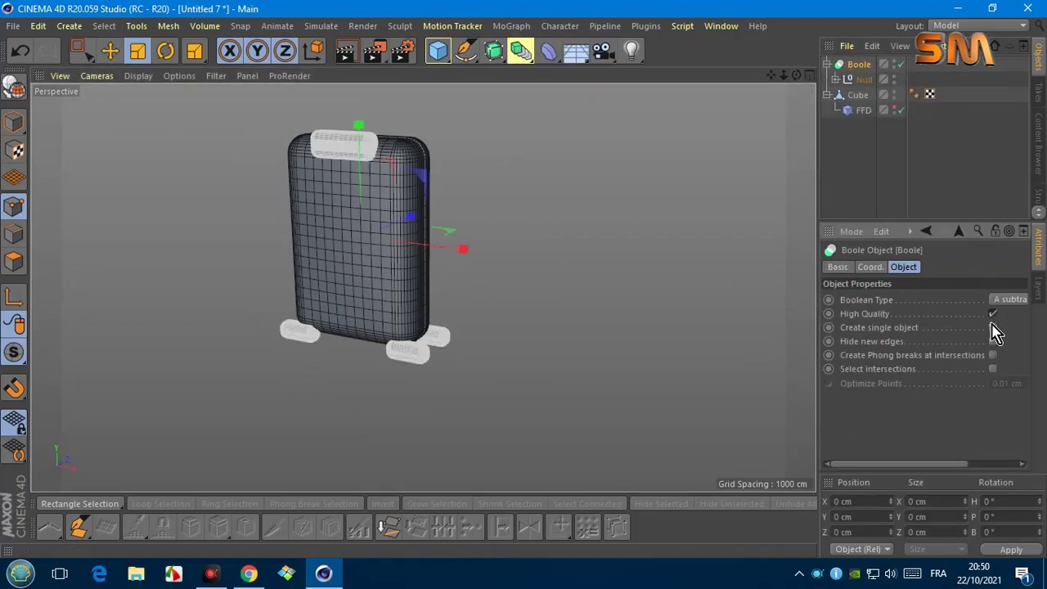
click(923, 159)
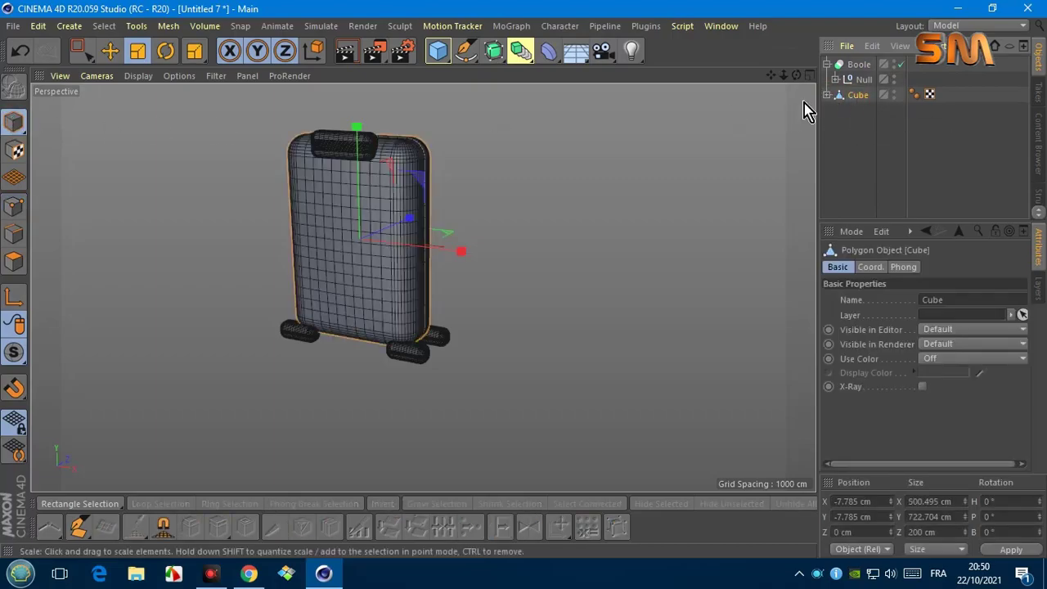
drag(826, 96, 861, 67)
click(827, 64)
Step: Turn off the viewport wireframe lines and orbit around the carved suitcase
click(138, 76)
click(149, 90)
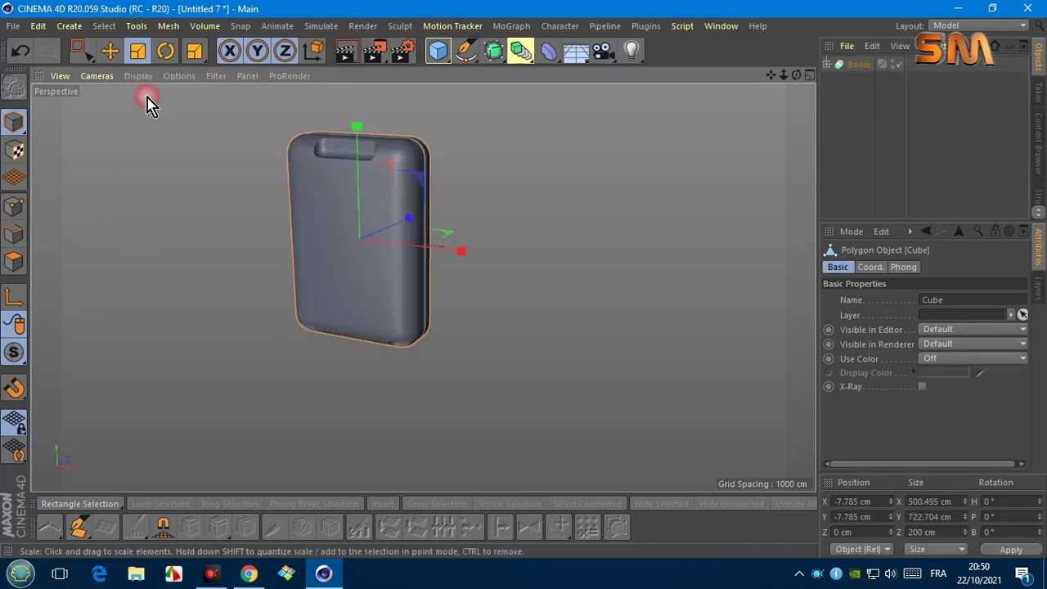
mouse_move(150, 103)
alt+mouse_down()
mouse_move(423, 287)
mouse_move(412, 205)
alt+mouse_up()
scroll(423, 287, up, 5)
scroll(423, 286, up, 2)
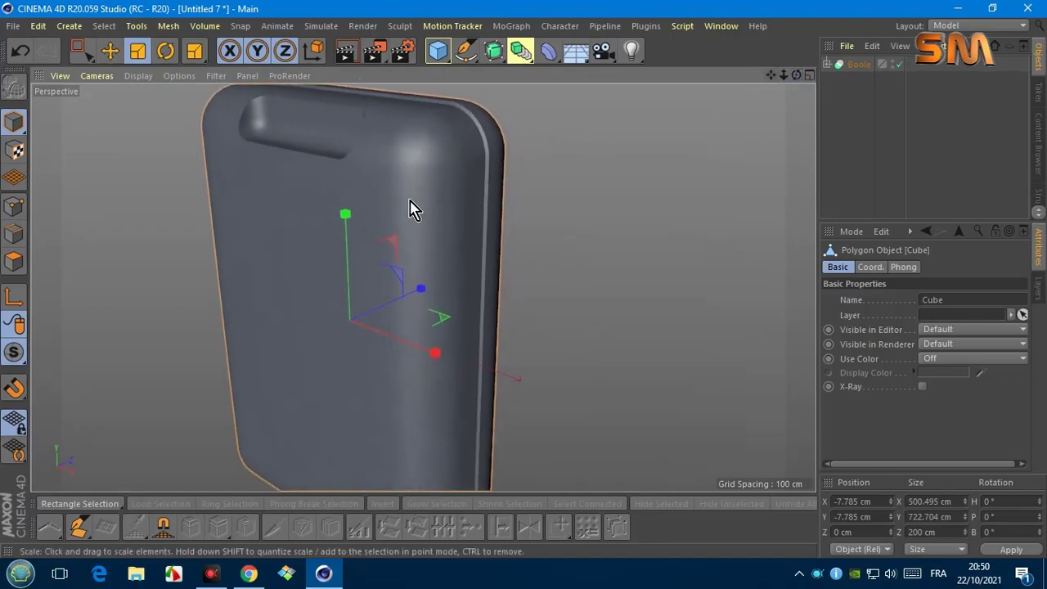
scroll(552, 244, down, 3)
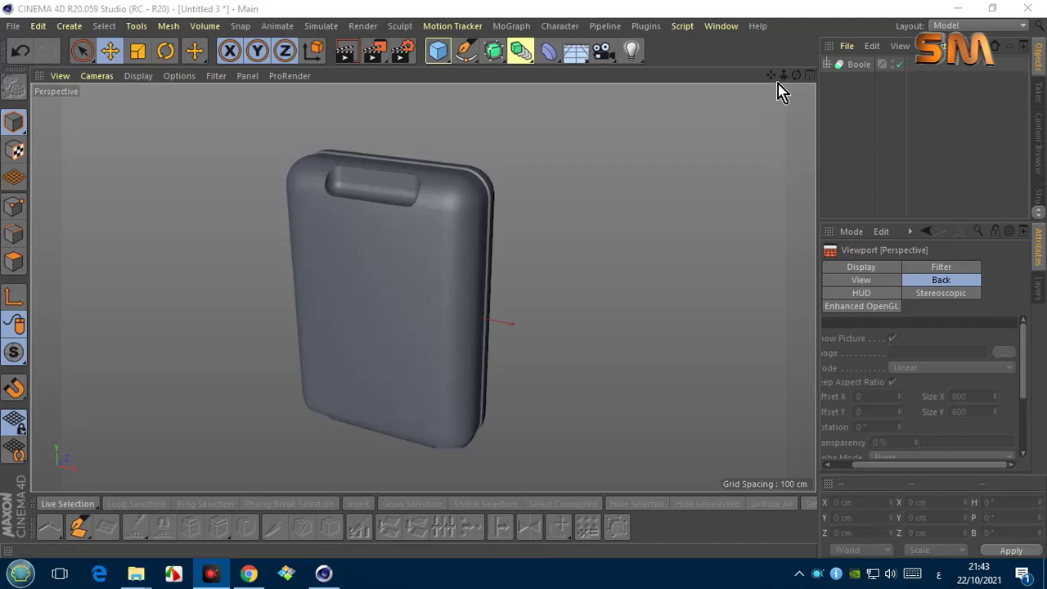
Step: Add a Subdivision Surface and nest it inside the Boole
drag(797, 76, 423, 286)
drag(771, 75, 423, 287)
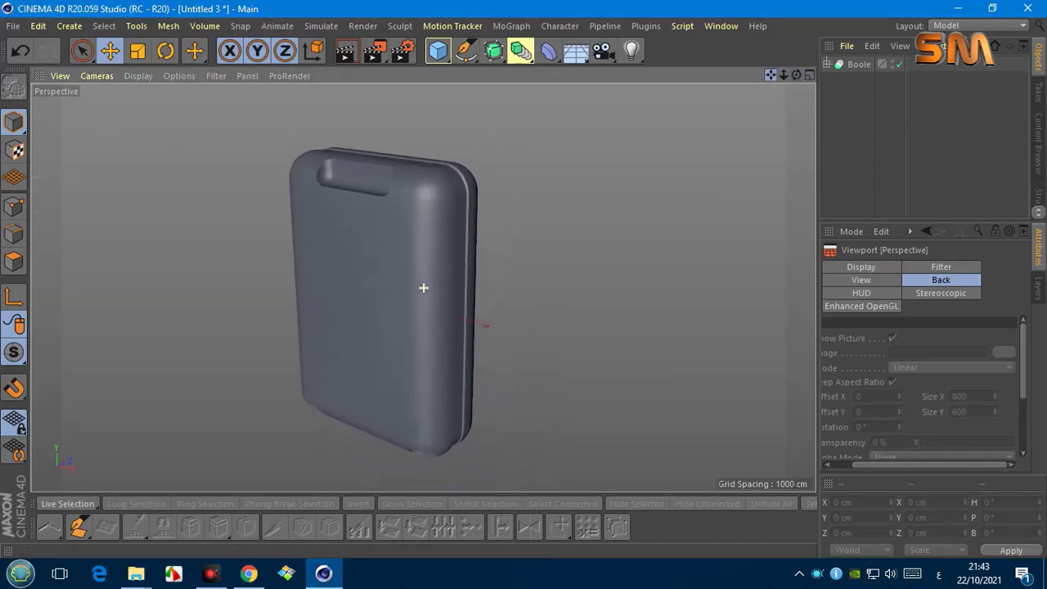
click(495, 52)
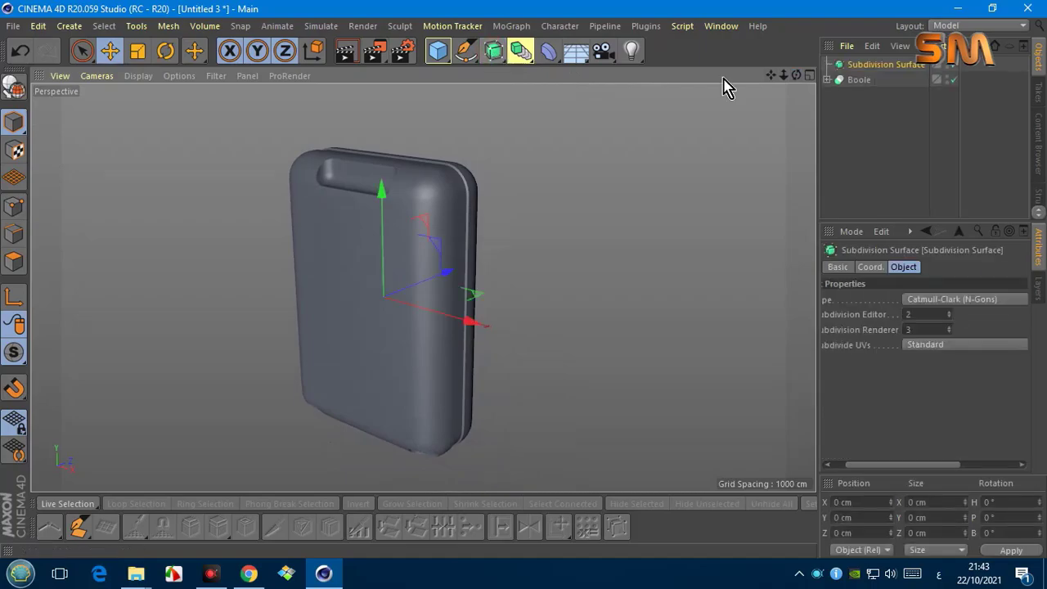
click(826, 80)
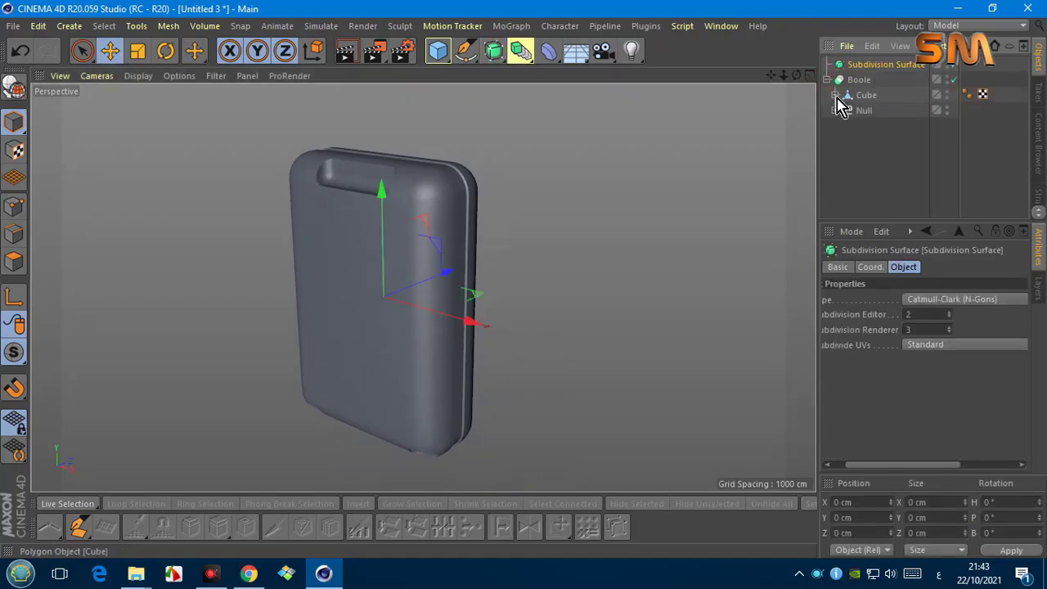
click(836, 96)
click(836, 96)
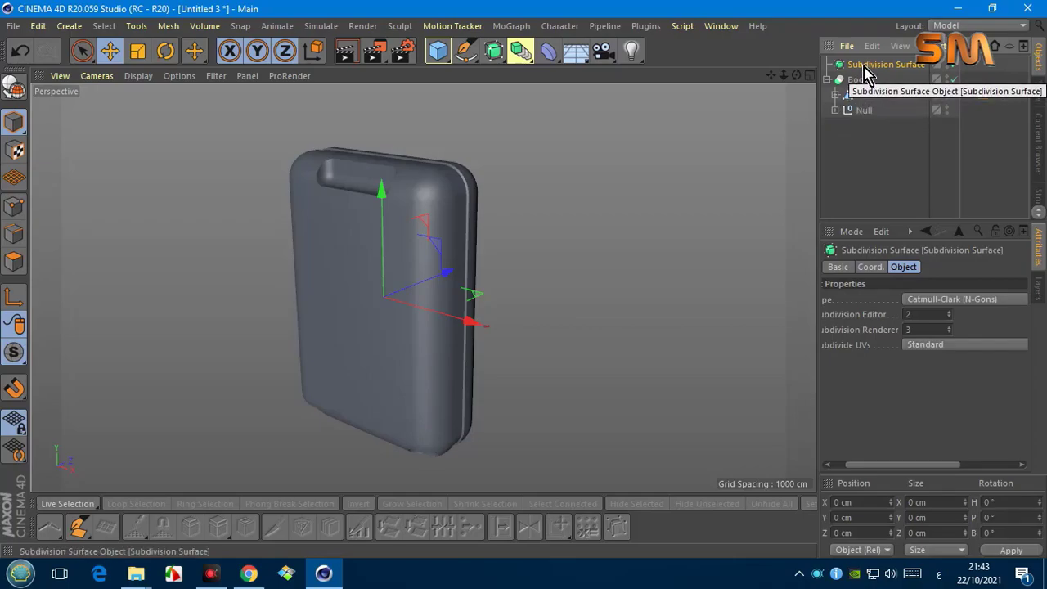
drag(858, 80, 934, 154)
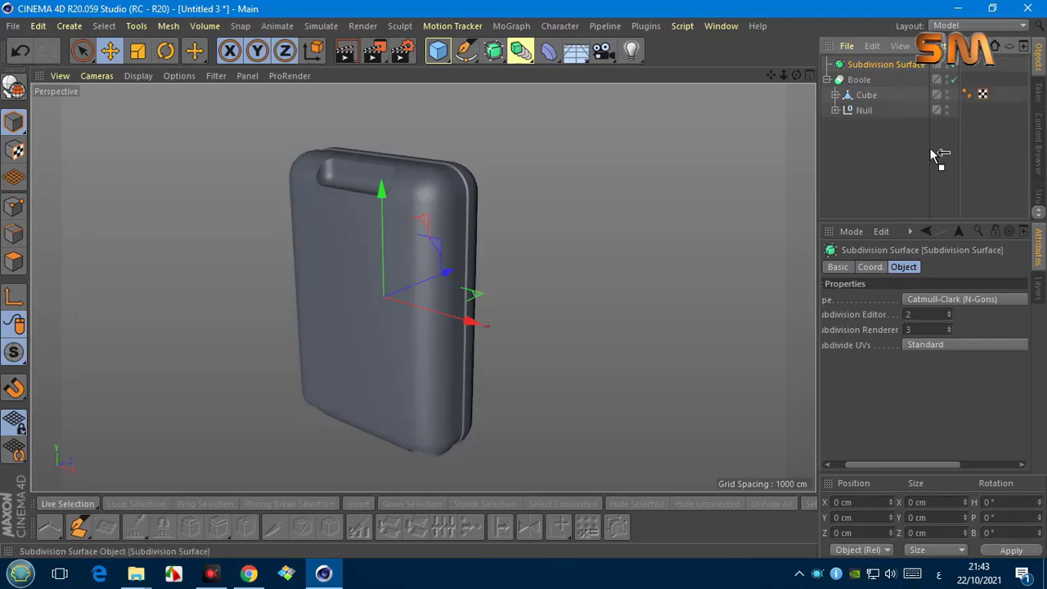
drag(857, 84, 859, 82)
Step: Move the suitcase Cube under the Subdivision Surface and orbit to inspect the rounded edges
click(866, 96)
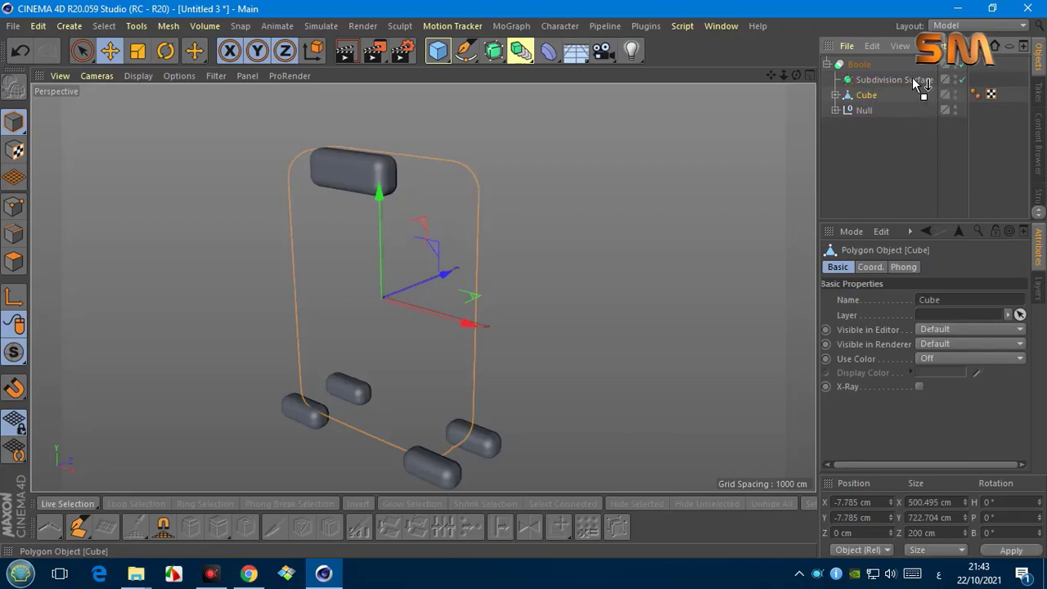
click(836, 81)
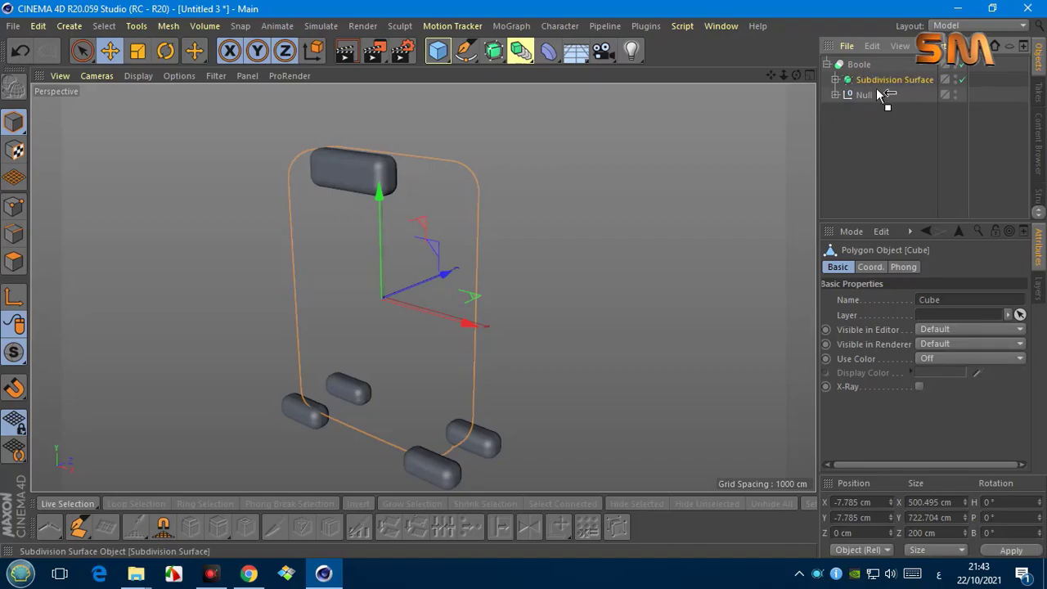
drag(876, 94, 877, 95)
click(851, 141)
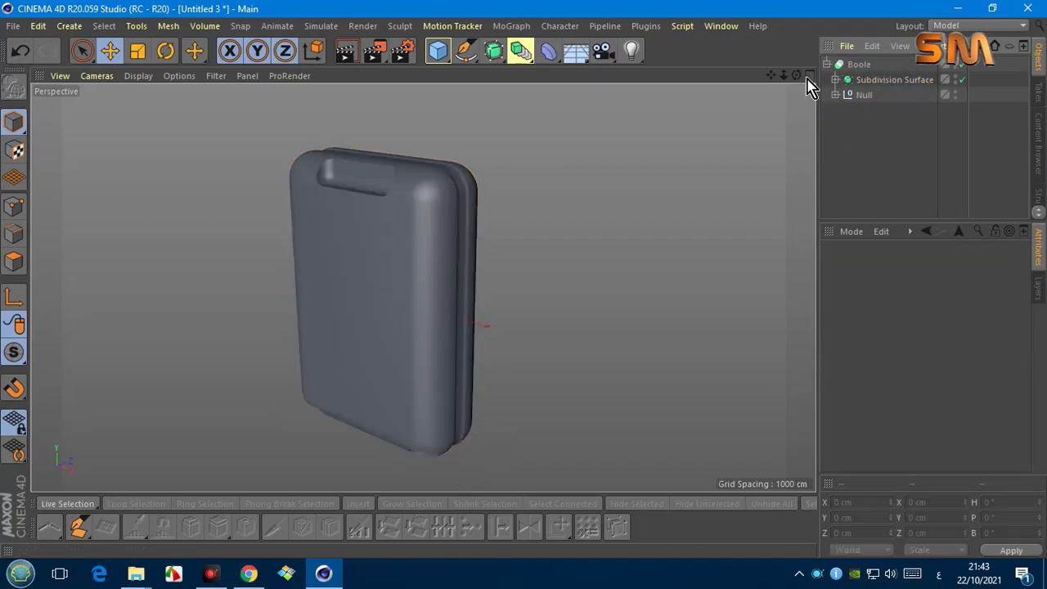
drag(796, 76, 806, 86)
scroll(381, 262, up, 3)
scroll(428, 218, up, 3)
scroll(428, 218, down, 3)
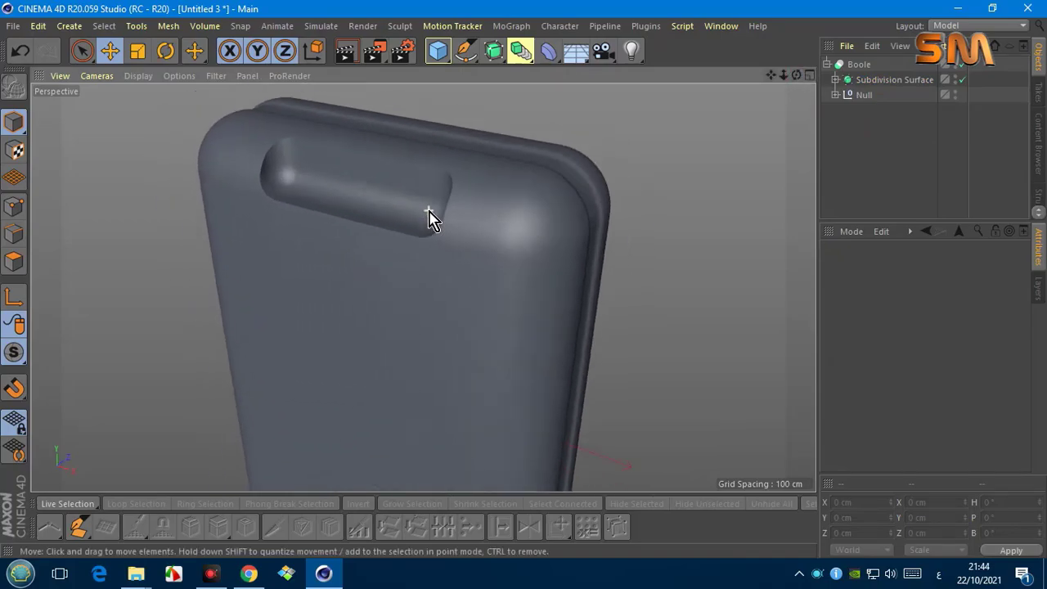
scroll(428, 218, down, 3)
mouse_move(778, 77)
mouse_down()
mouse_move(423, 286)
mouse_move(802, 82)
mouse_up()
drag(423, 286, 773, 82)
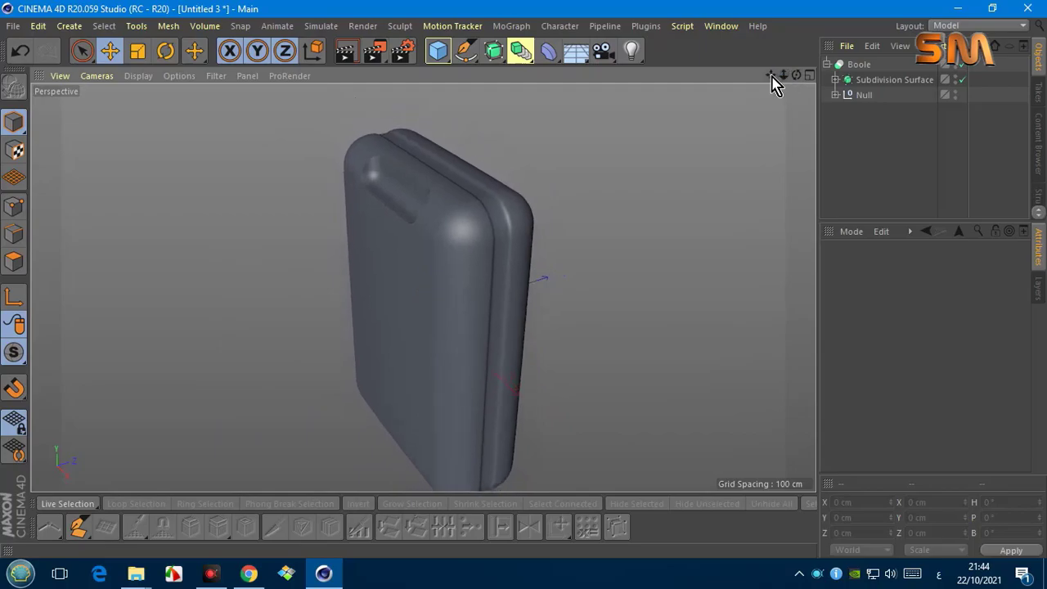
click(204, 25)
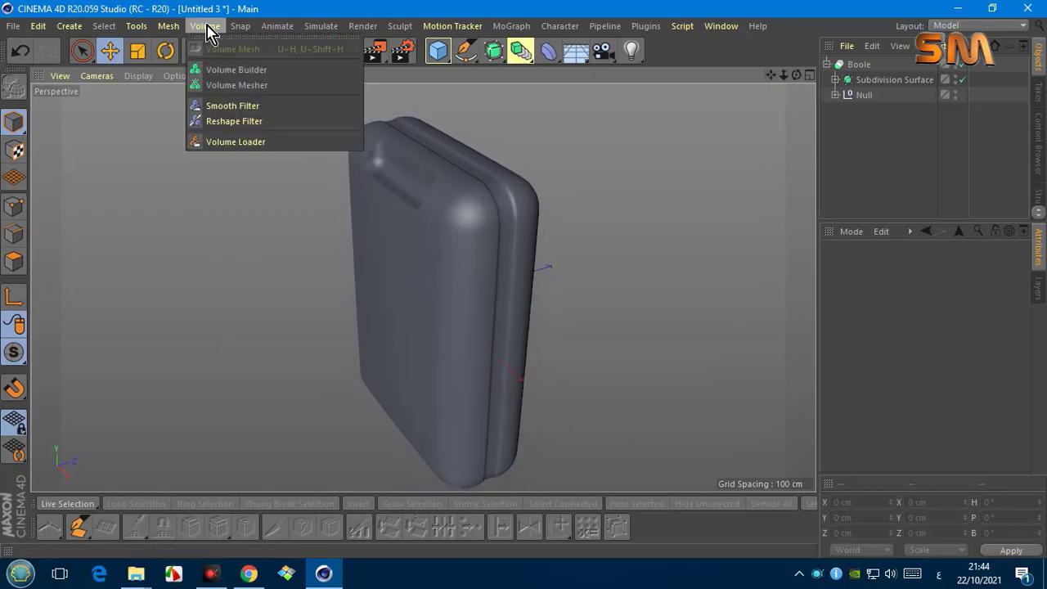
Step: Nest the Boole in a new Volume Builder with 0.6 cm voxels and add a Smooth Layer
click(217, 67)
click(827, 80)
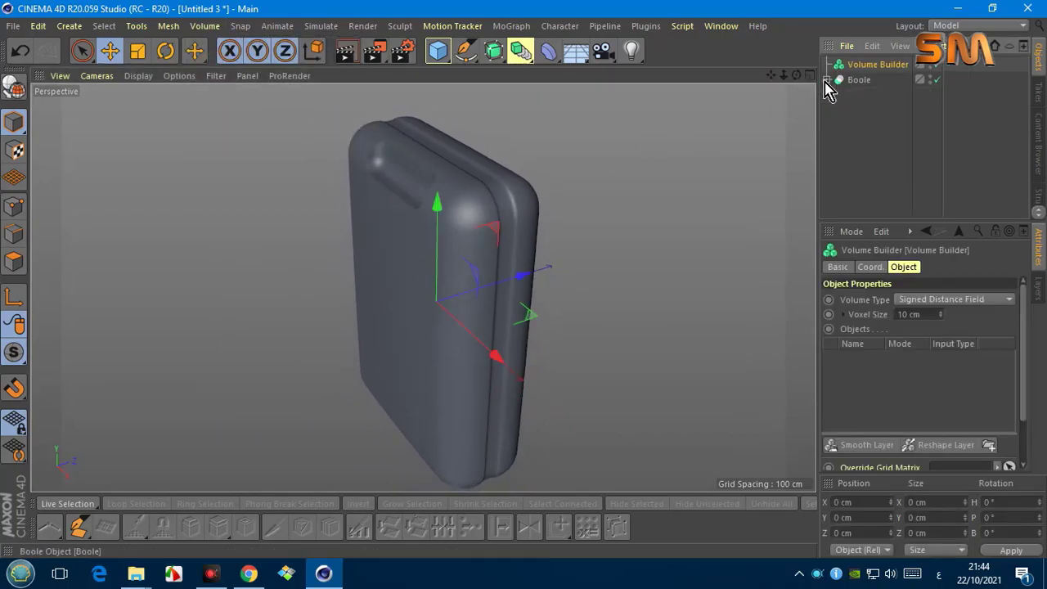
drag(875, 69, 874, 65)
click(872, 65)
text(0.6)
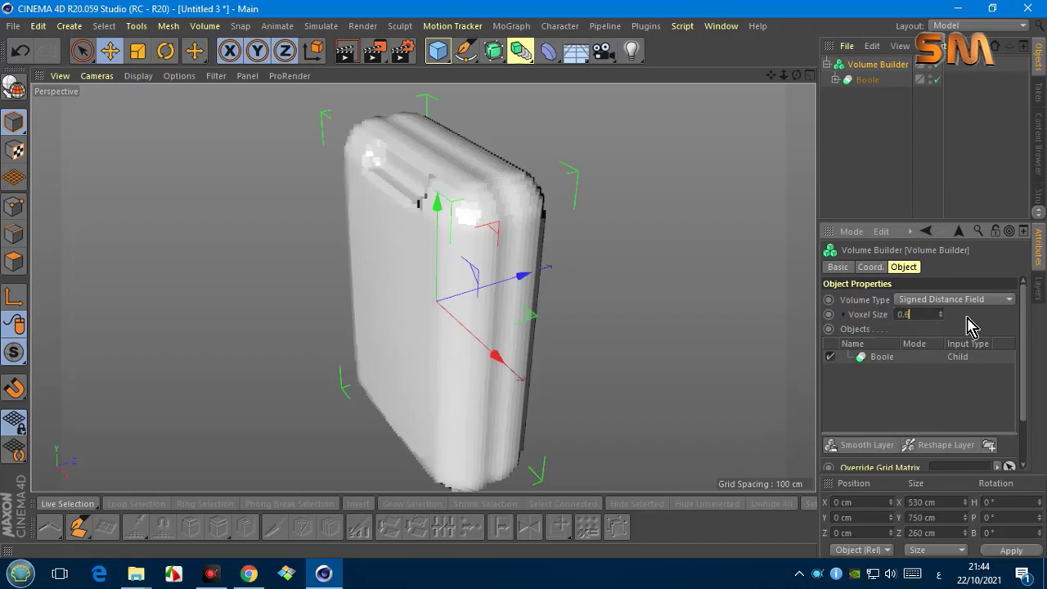
click(968, 321)
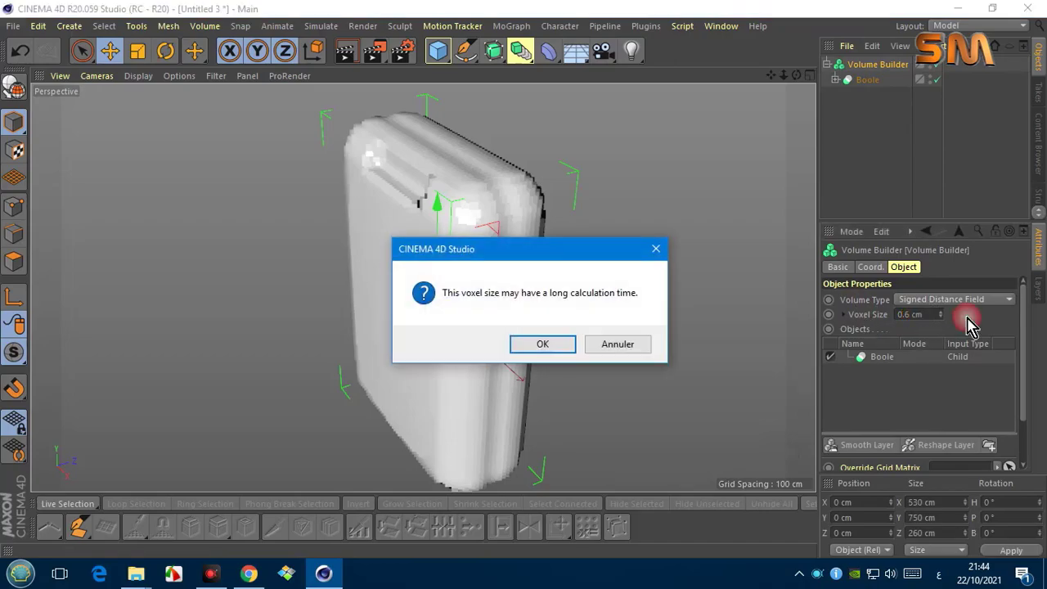
click(527, 347)
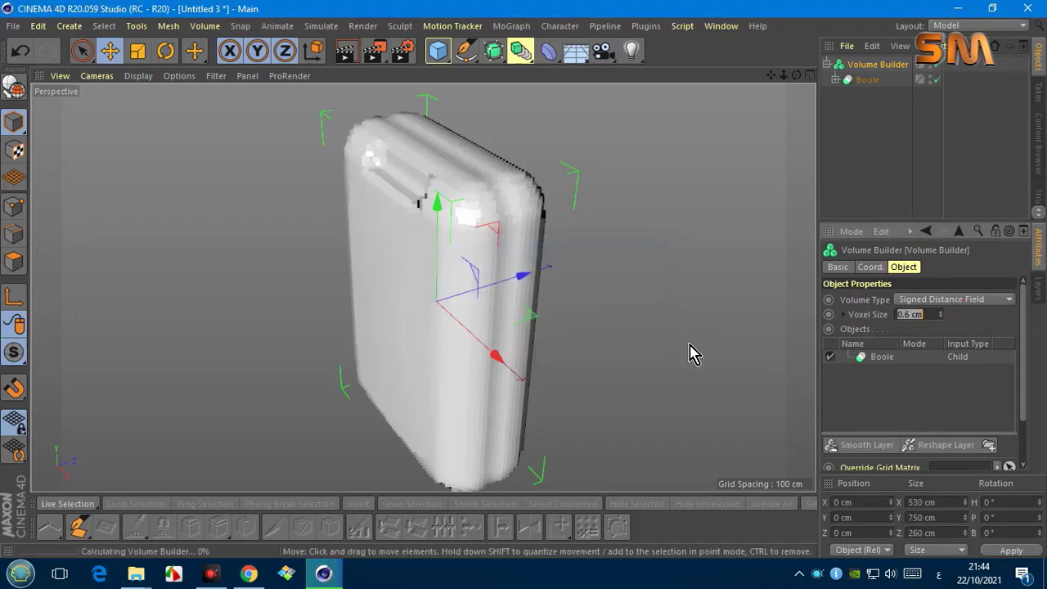
key(F5)
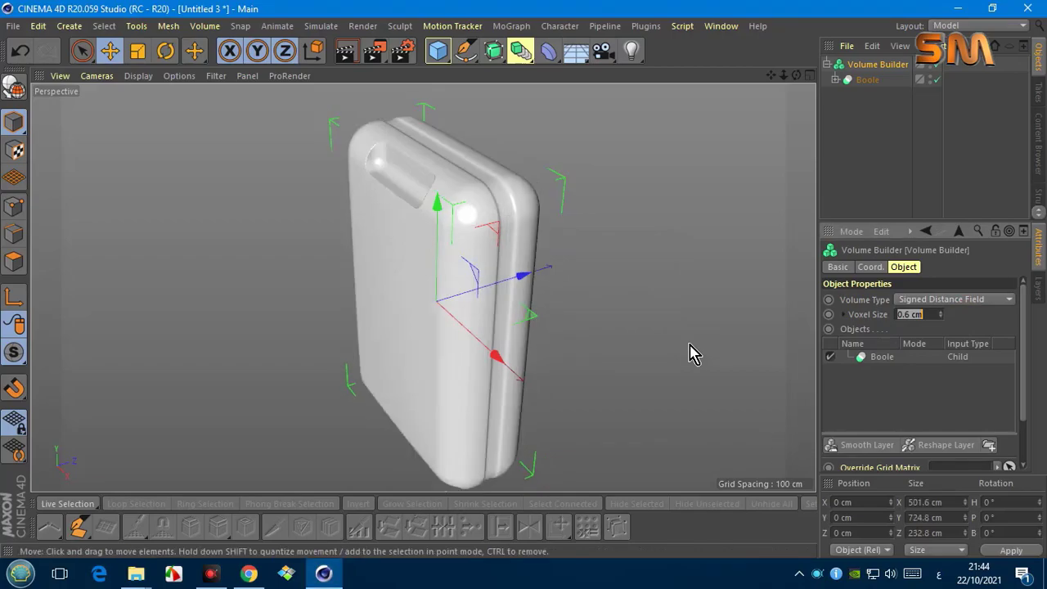
click(859, 447)
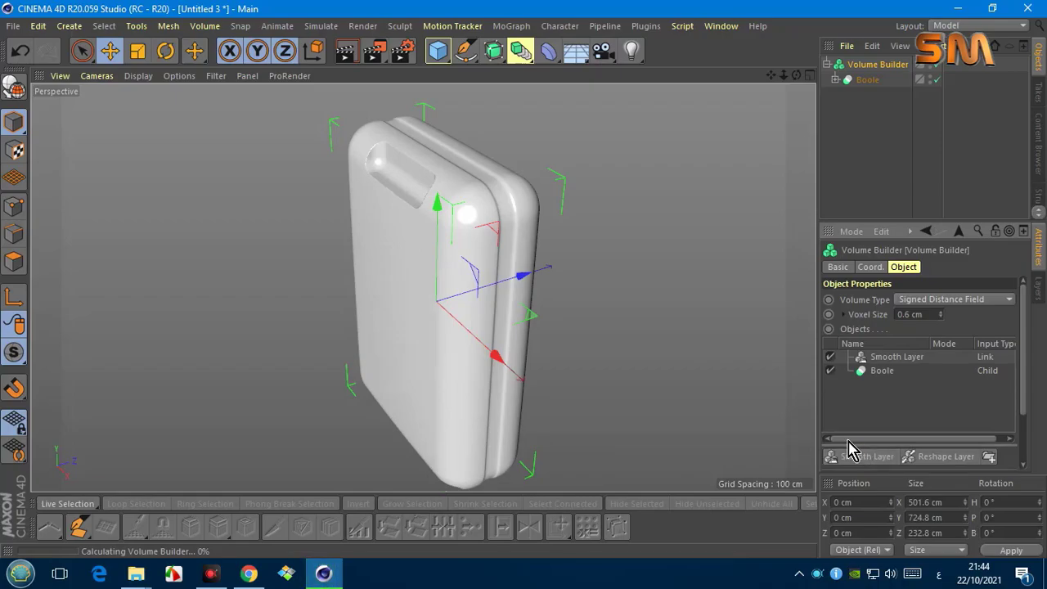
key(F5)
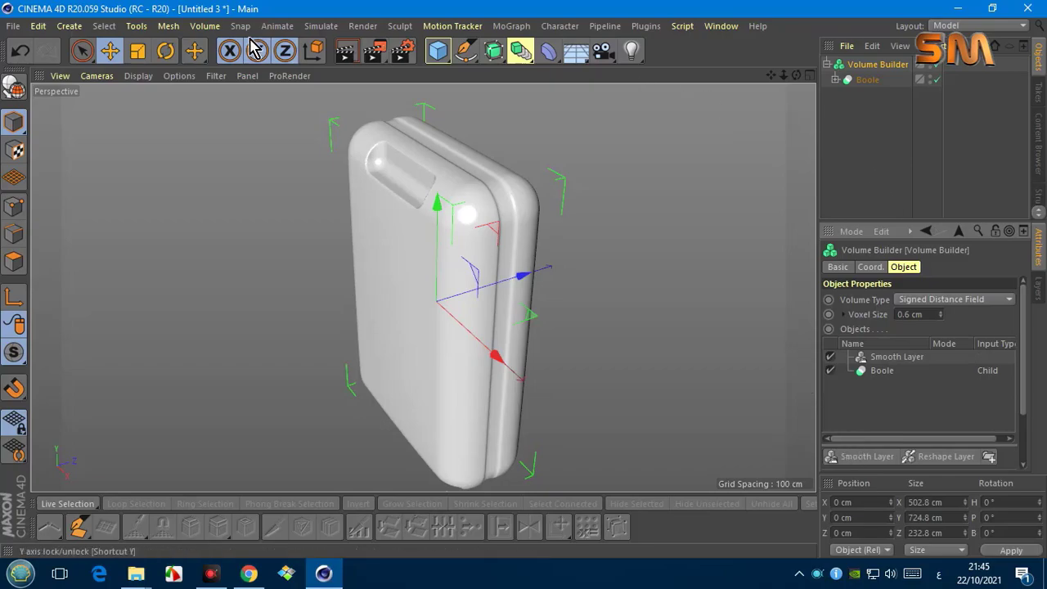
click(204, 26)
click(207, 85)
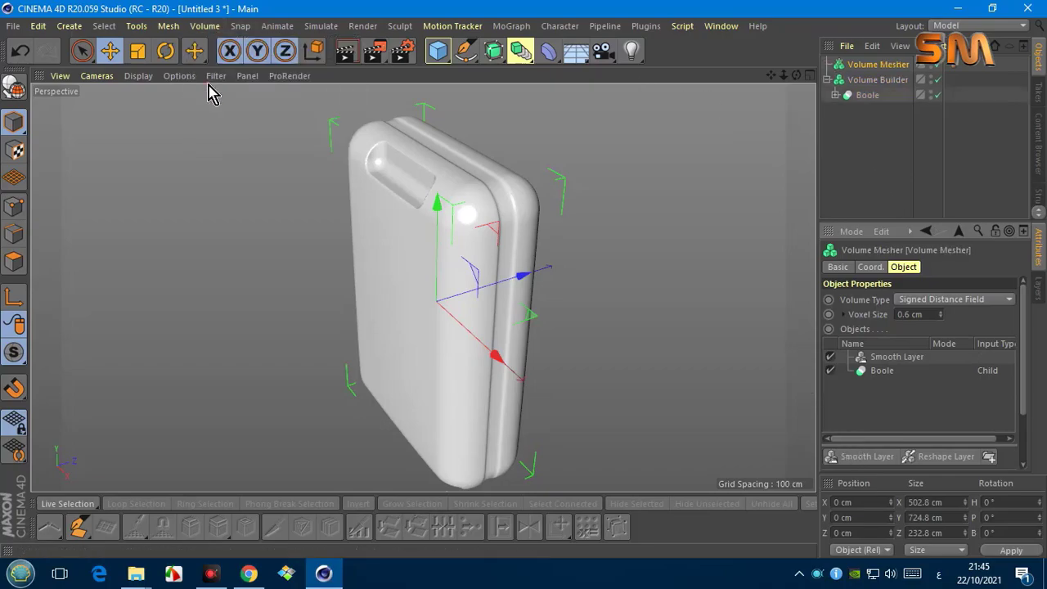
click(826, 79)
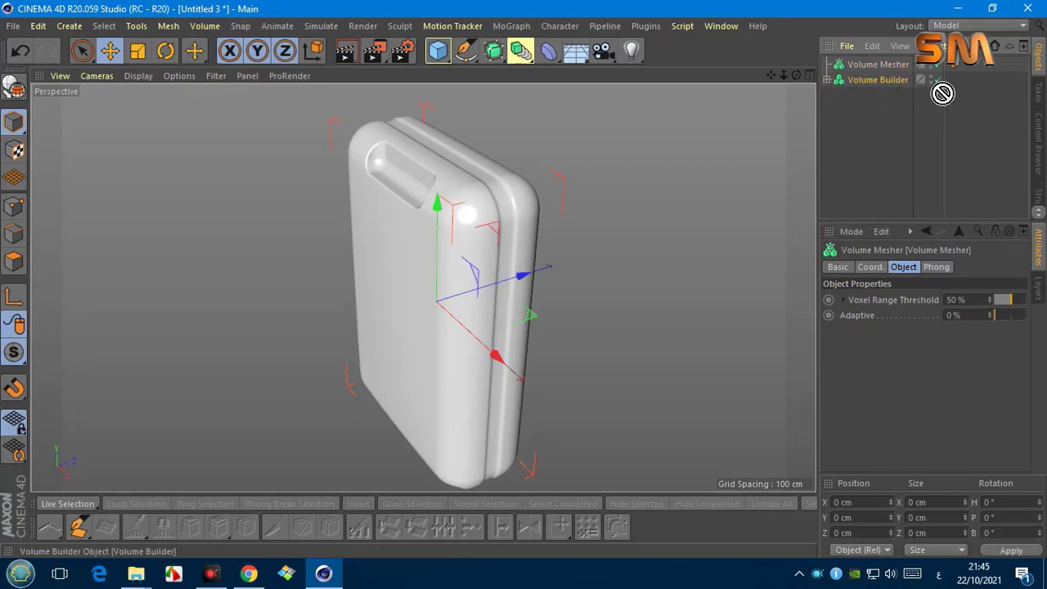
click(862, 69)
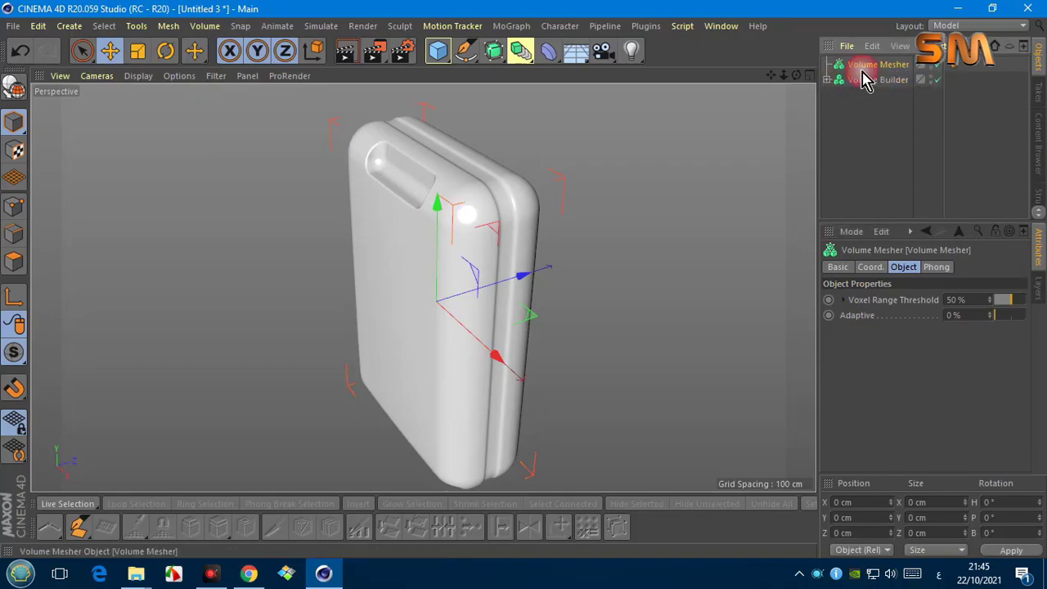
click(967, 316)
text(2)
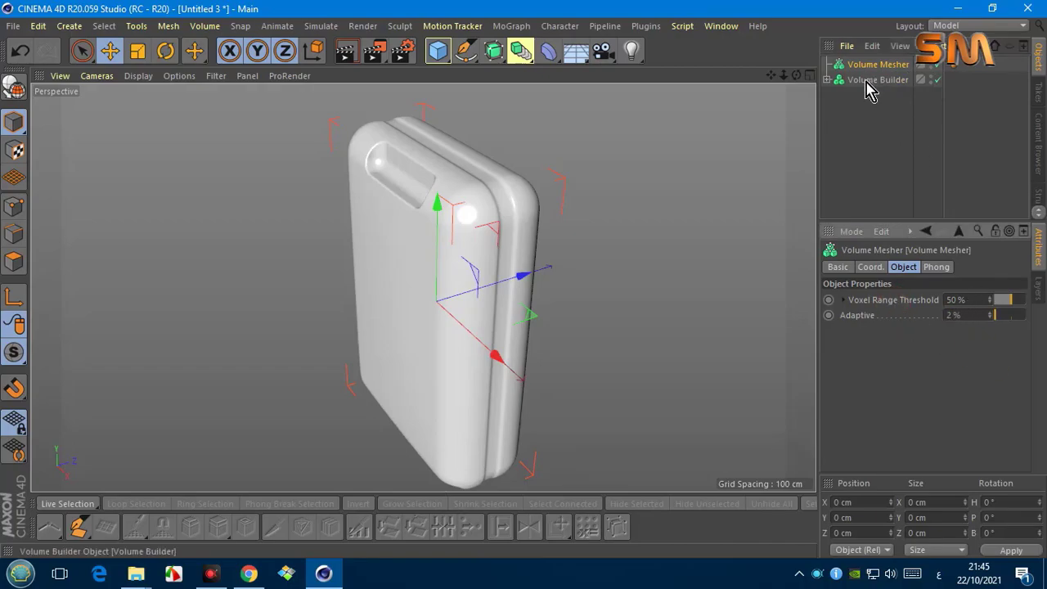
drag(866, 82, 1003, 90)
drag(877, 69, 877, 69)
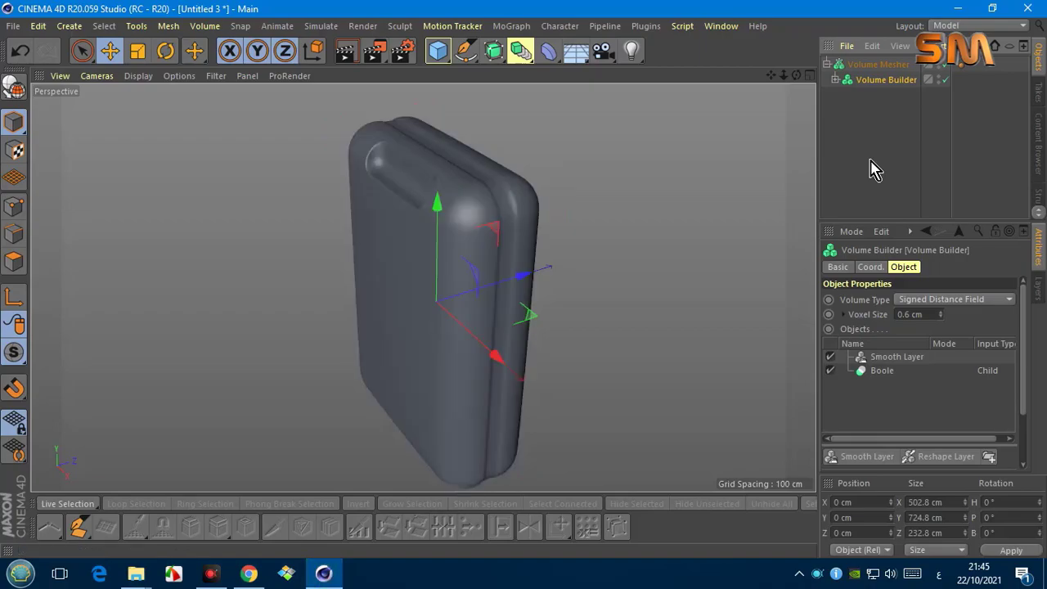
mouse_move(796, 75)
mouse_down()
mouse_move(736, 78)
mouse_move(799, 79)
mouse_move(739, 109)
mouse_up()
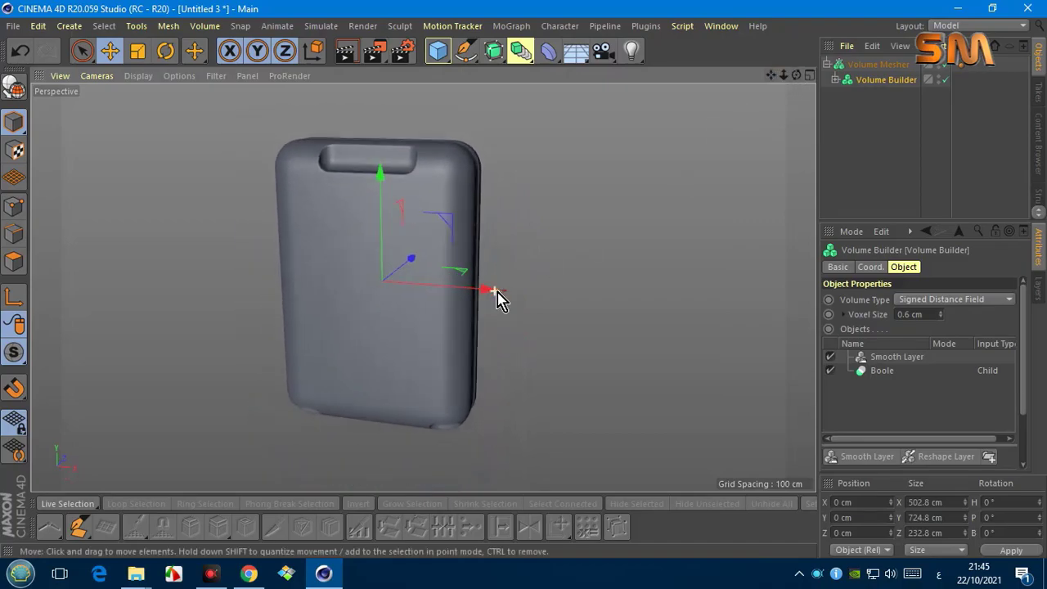
drag(798, 79, 621, 123)
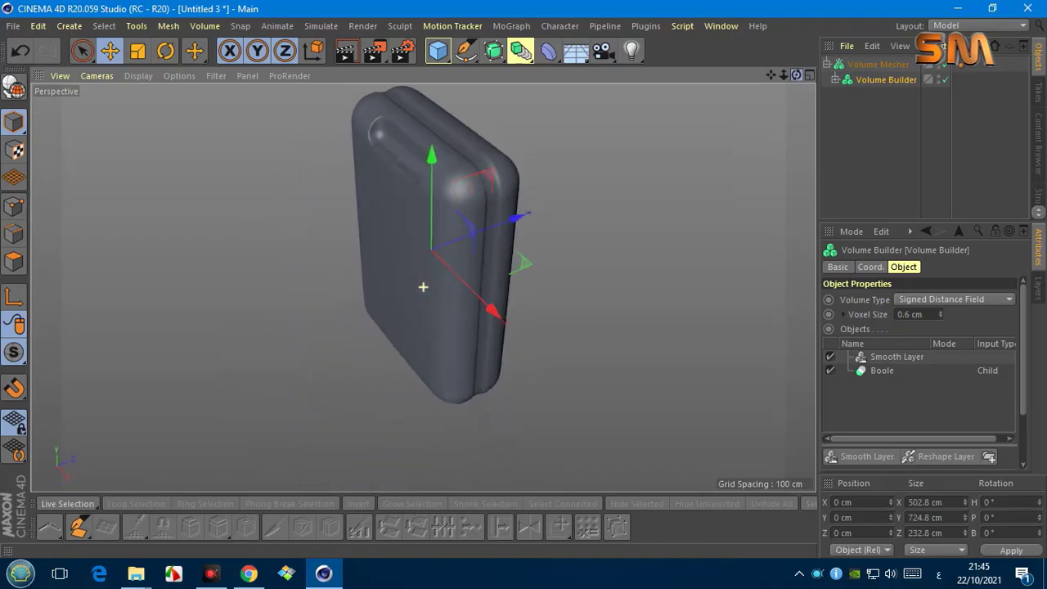
drag(796, 76, 487, 224)
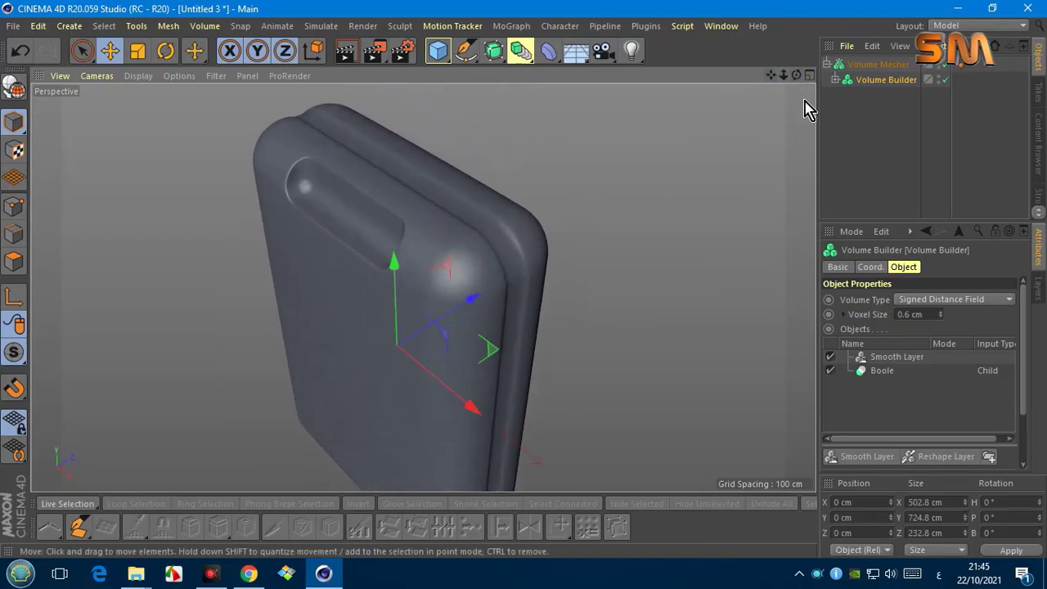
drag(783, 75, 422, 286)
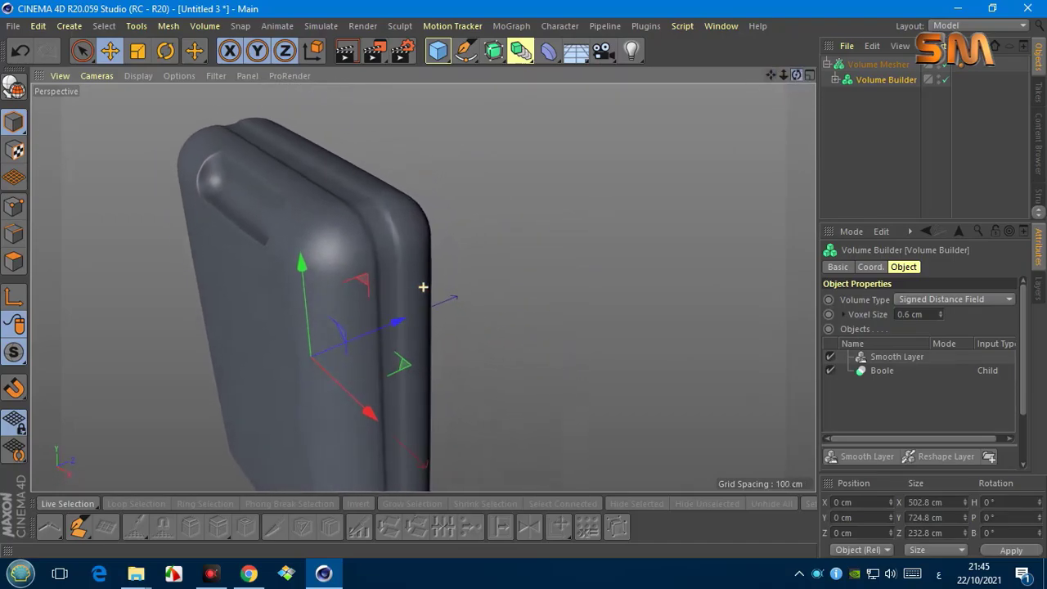
drag(788, 82, 547, 201)
scroll(546, 201, down, 2)
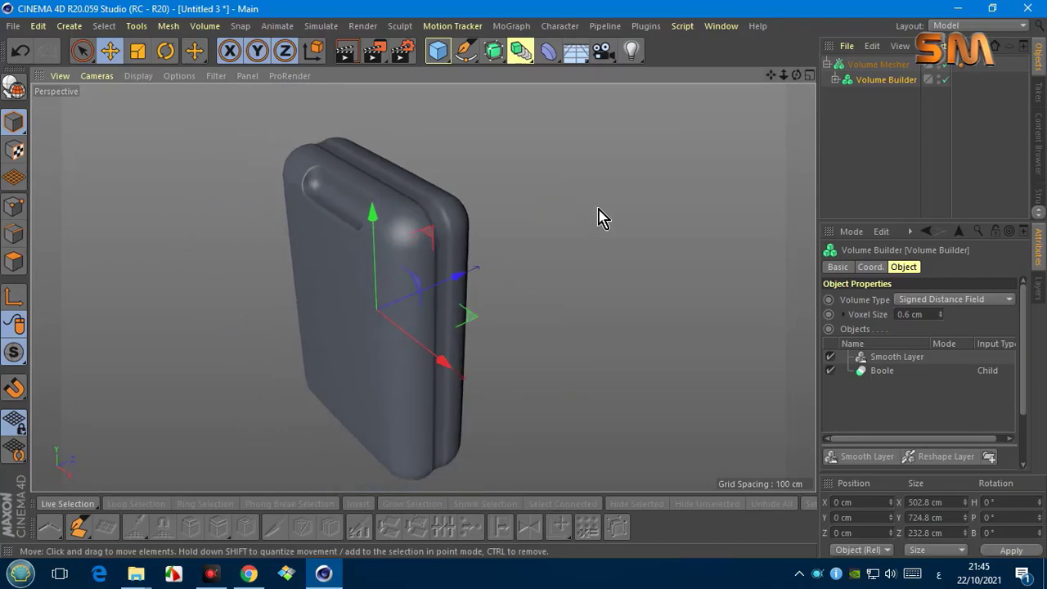
scroll(605, 217, down, 2)
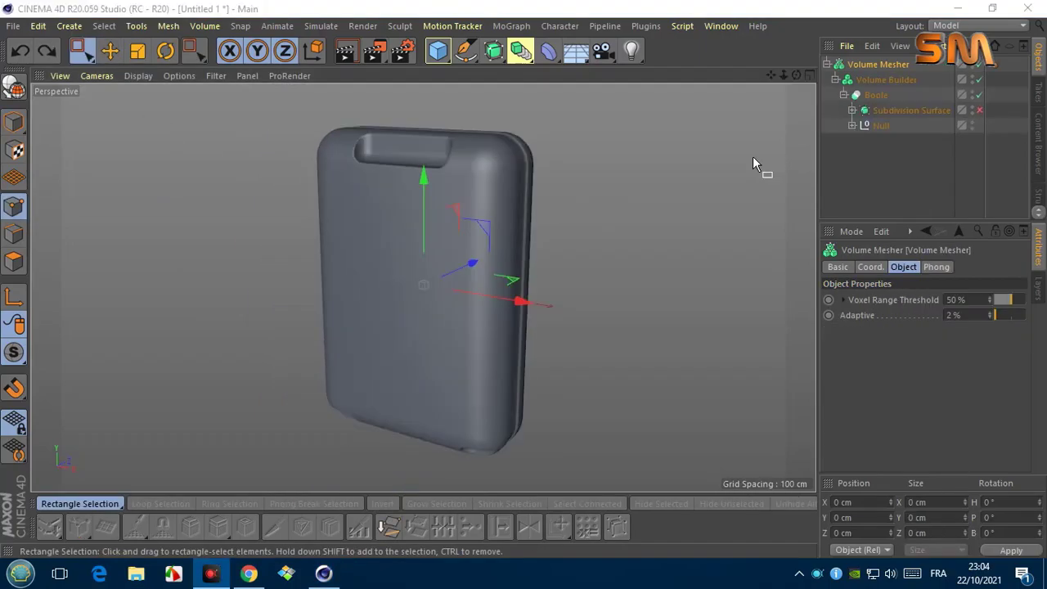
drag(796, 76, 423, 285)
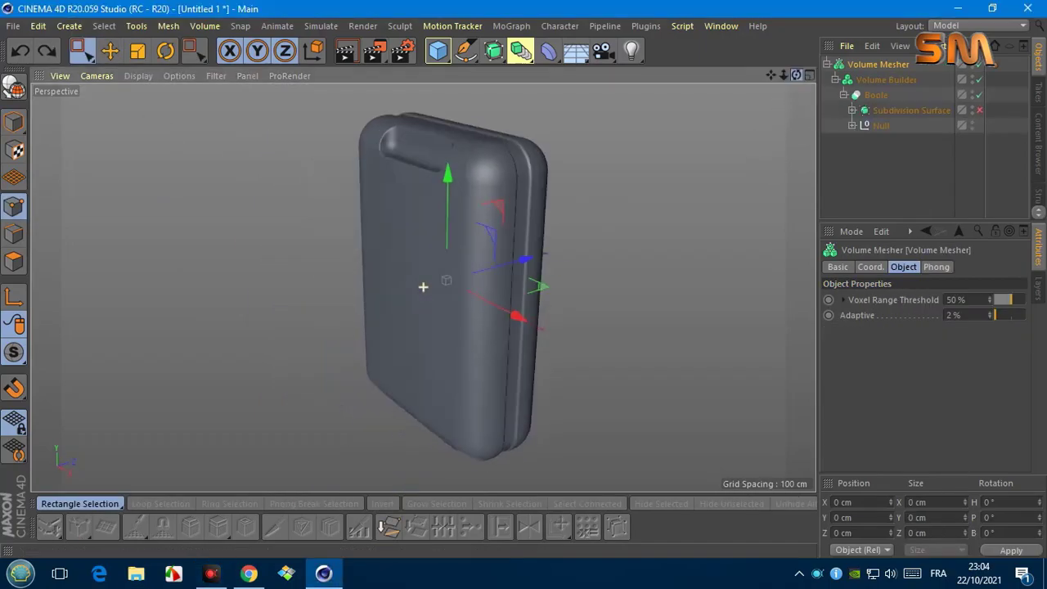
Step: Disable the Volume Builder and add a Rectangle spline, viewed in wireframe from the Front
click(979, 80)
drag(778, 75, 460, 222)
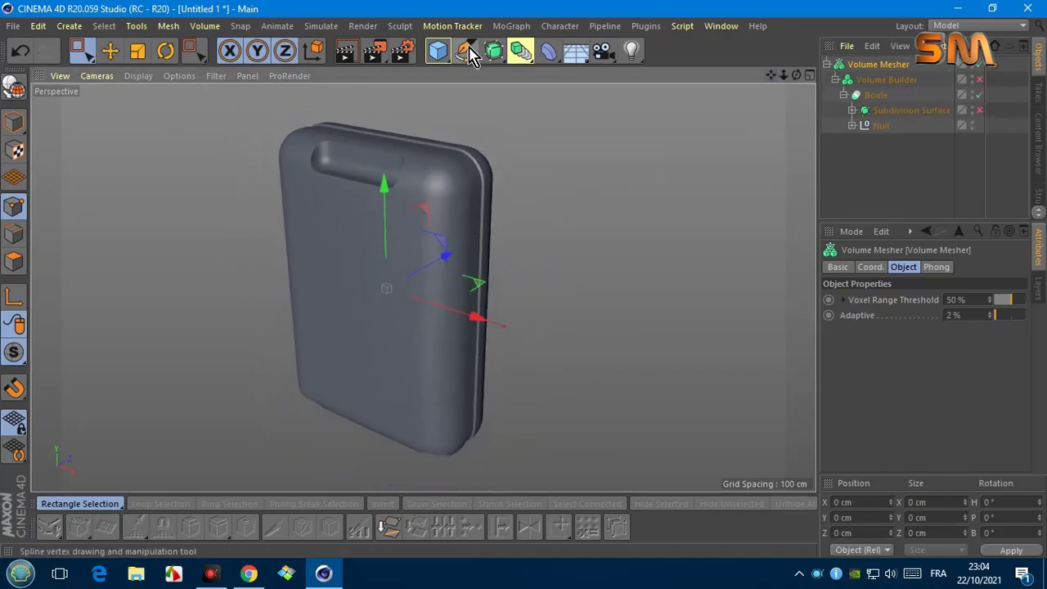
drag(471, 57, 624, 187)
click(139, 76)
click(144, 204)
click(96, 75)
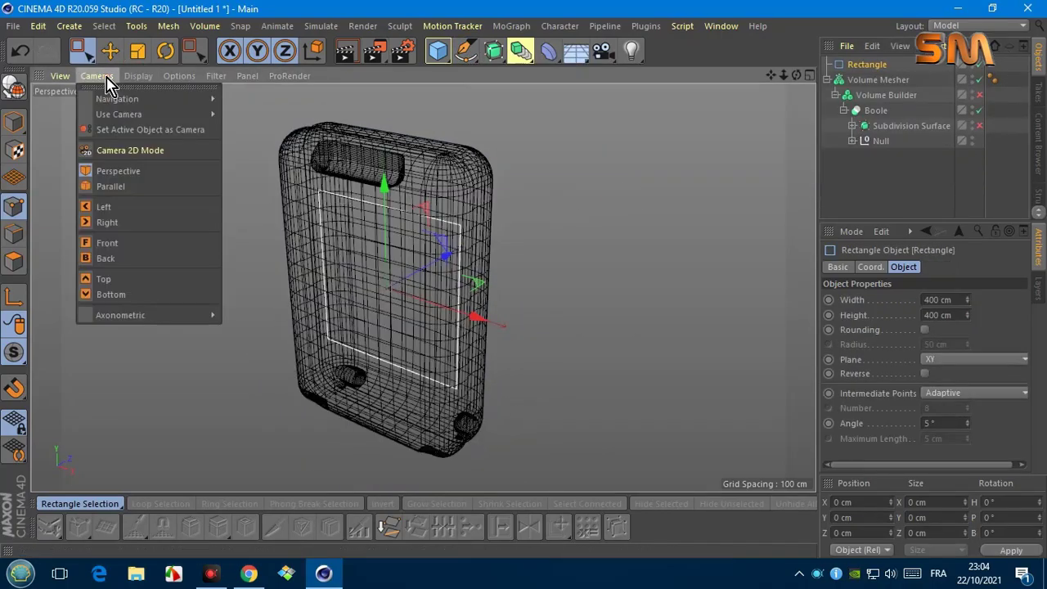
click(107, 242)
scroll(112, 239, down, 3)
Step: Size the rectangle to 496 × 720 cm with 71 cm rounded corners
drag(966, 300, 1007, 299)
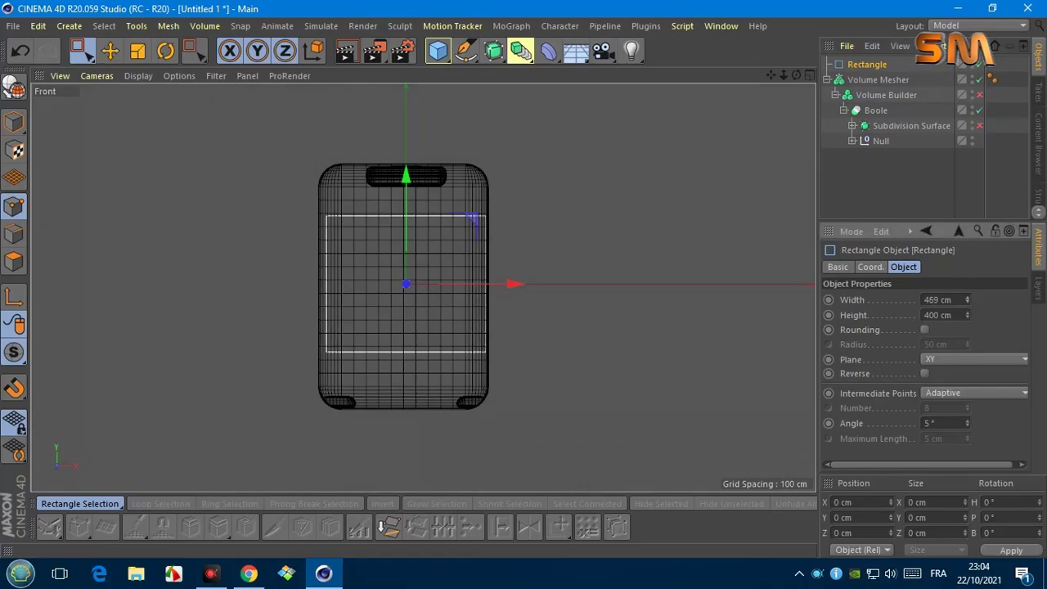
scroll(467, 303, up, 3)
drag(467, 303, 466, 307)
mouse_move(968, 301)
mouse_down()
mouse_move(985, 301)
mouse_move(973, 315)
mouse_up()
scroll(346, 369, down, 3)
scroll(383, 269, up, 2)
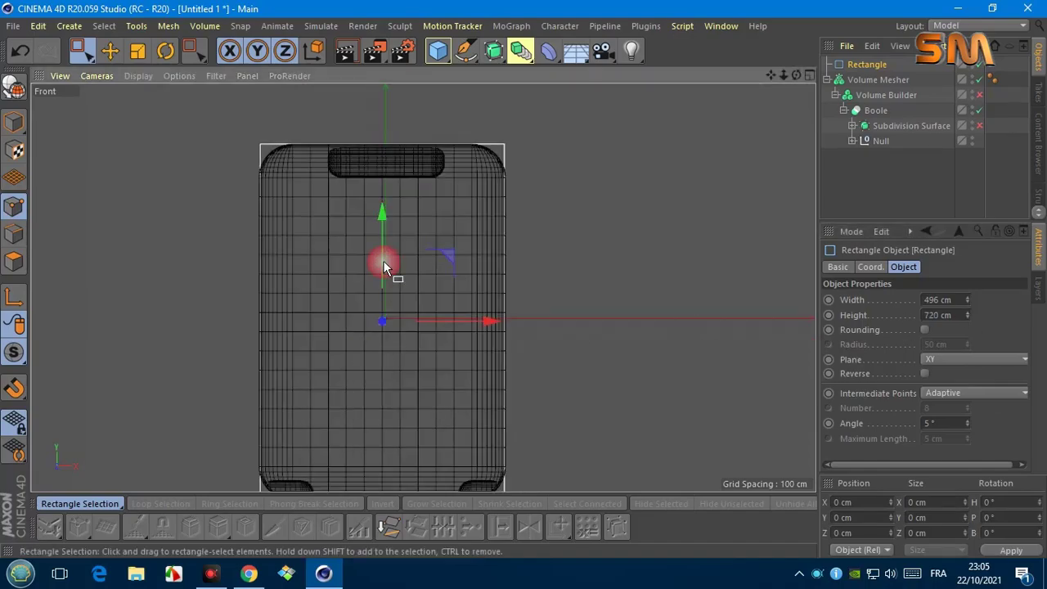
scroll(382, 260, down, 1)
click(924, 329)
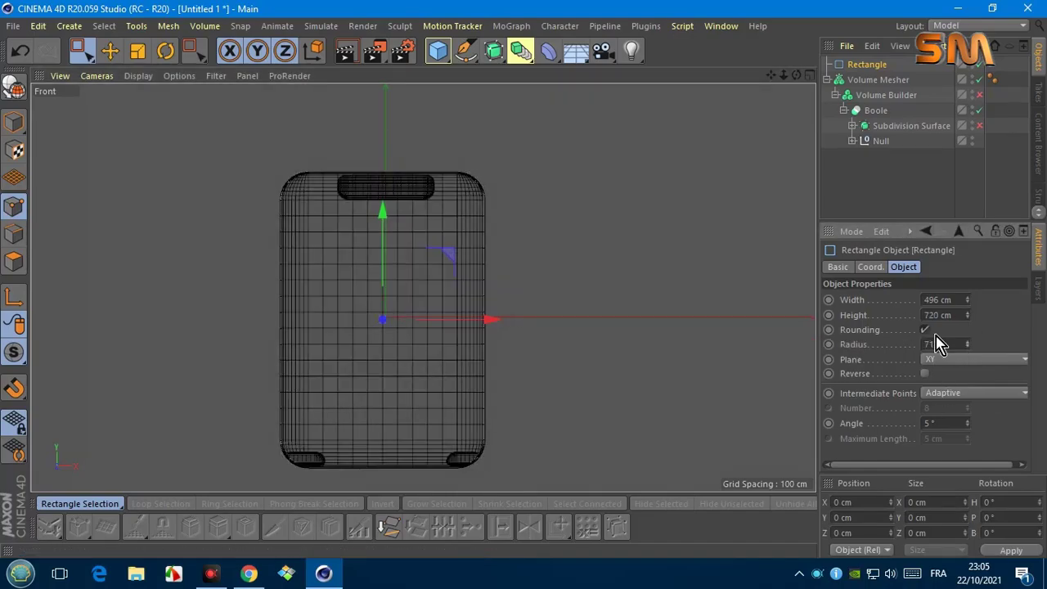
Step: Return to a shaded Perspective view and duplicate the rectangle as Rectangle.1
click(97, 76)
click(128, 171)
click(138, 75)
click(175, 98)
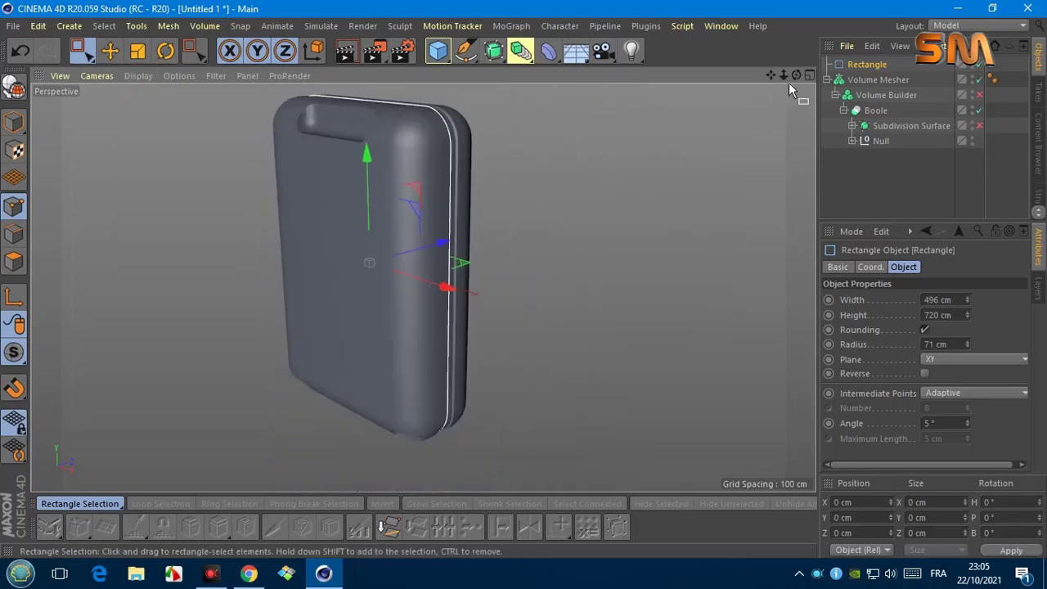
drag(790, 84, 423, 285)
click(137, 51)
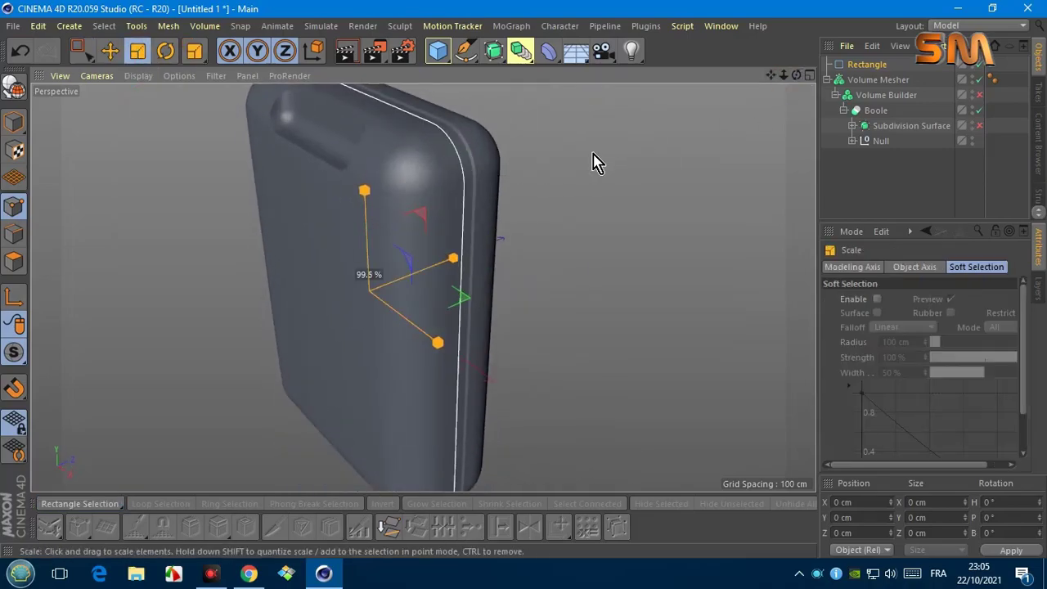
key(ctrl+c)
key(ctrl+v)
key(e)
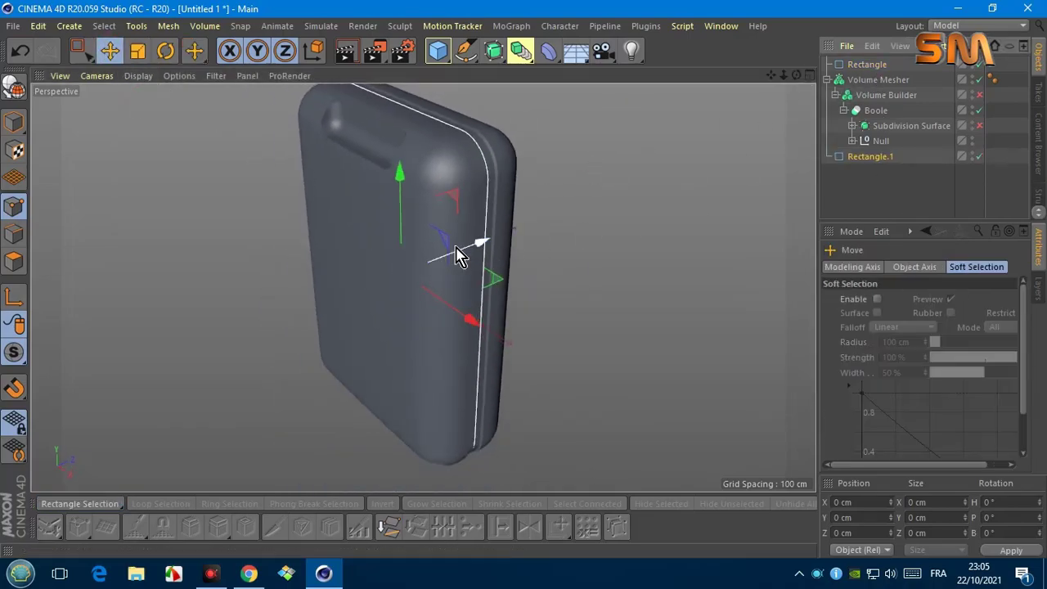
drag(788, 82, 432, 222)
Step: Add another Rectangle spline and move it onto the top of the case
click(465, 51)
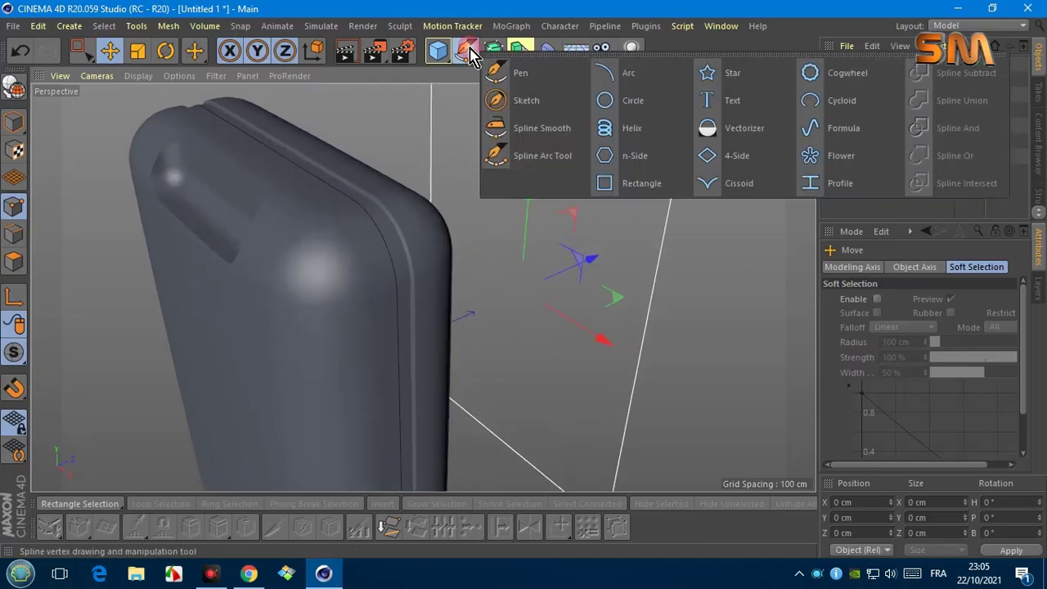
click(622, 183)
alt+drag(519, 205, 169, 117)
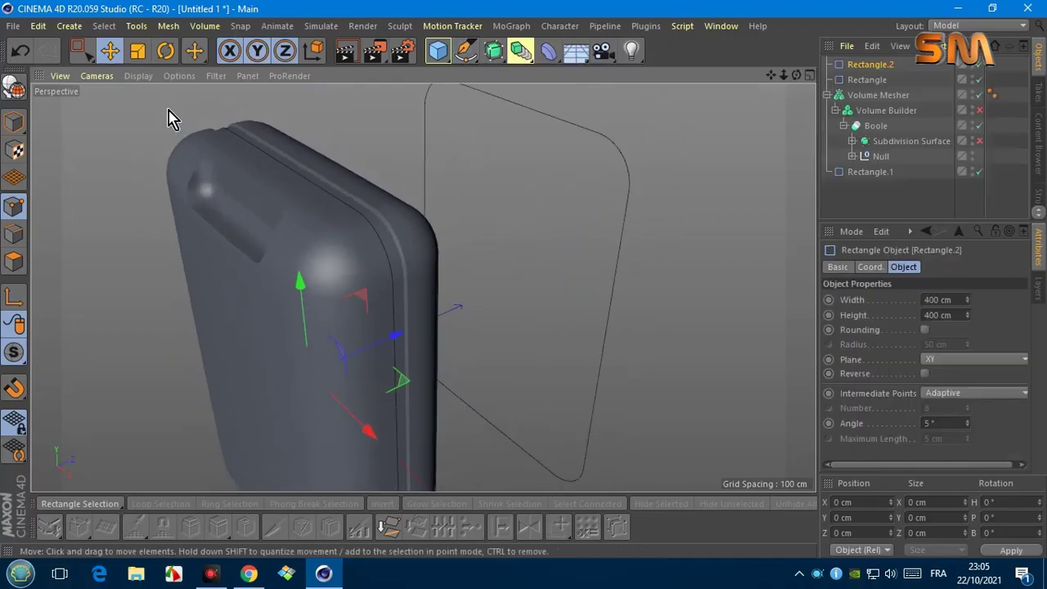
click(146, 59)
key(e)
drag(299, 281, 332, 180)
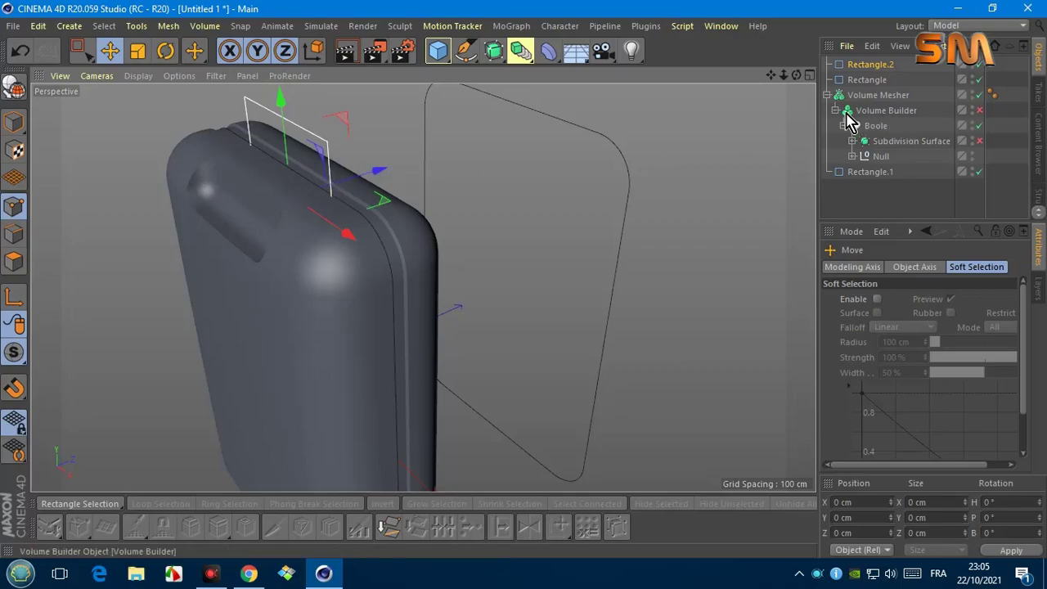
Step: Hide the Volume Mesher and switch to the Front view over the new rectangle
click(827, 95)
click(930, 92)
drag(796, 75, 736, 131)
click(90, 75)
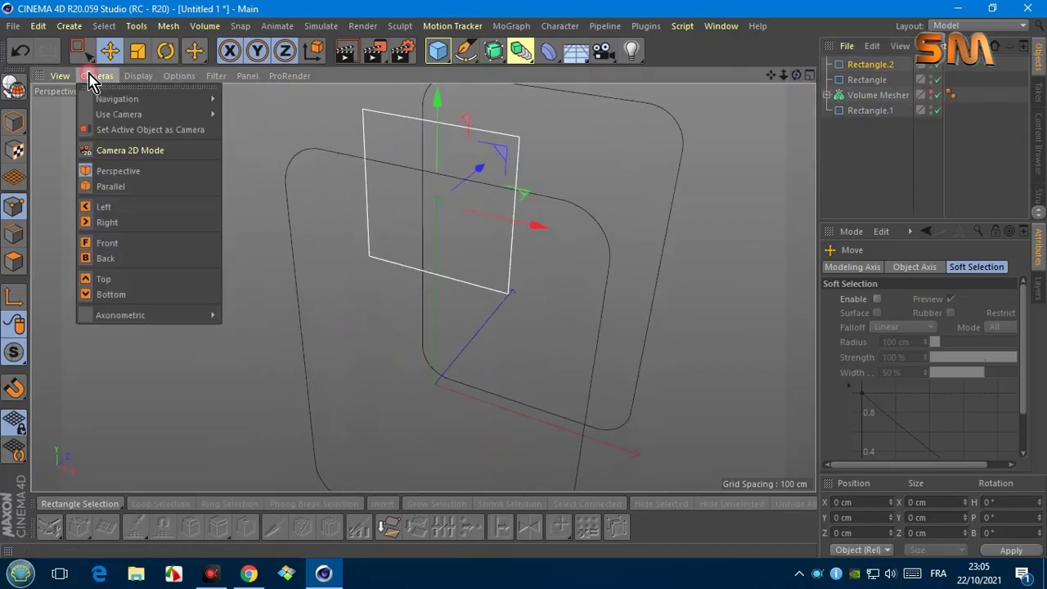
click(107, 243)
drag(770, 75, 772, 82)
Step: Size the rectangle 5.2 × 43.2 cm with 2.6 cm rounding and make it editable
click(870, 64)
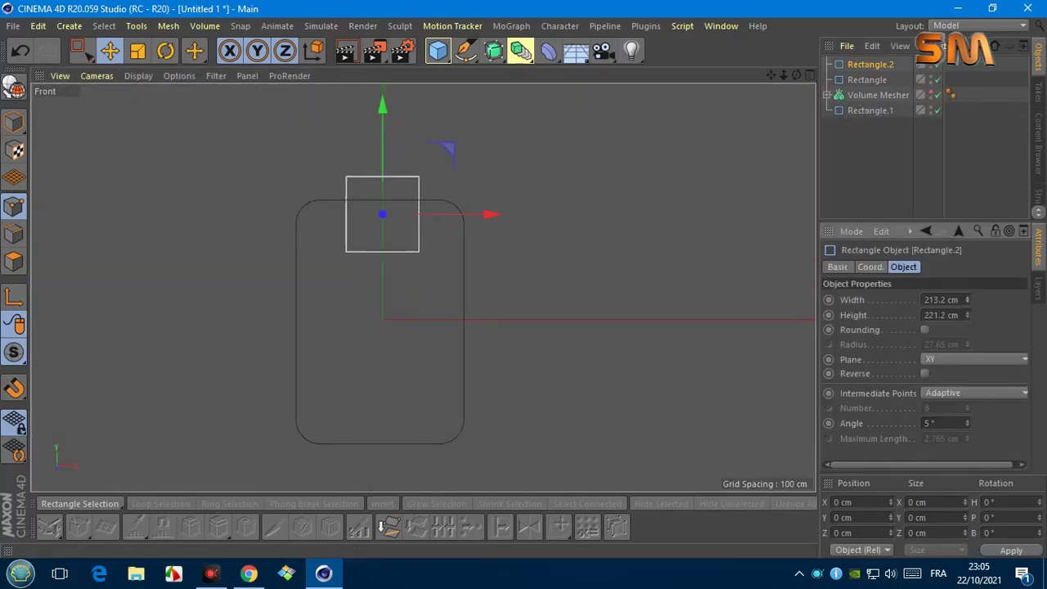
scroll(341, 196, up, 3)
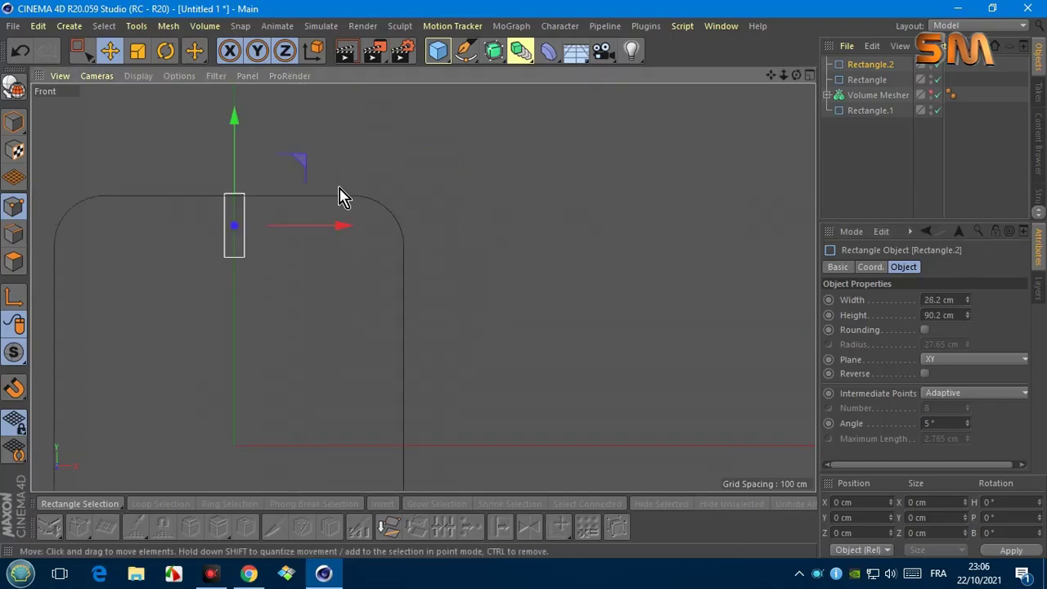
scroll(341, 197, up, 3)
mouse_move(967, 315)
mouse_down()
mouse_move(967, 327)
mouse_move(968, 301)
mouse_up()
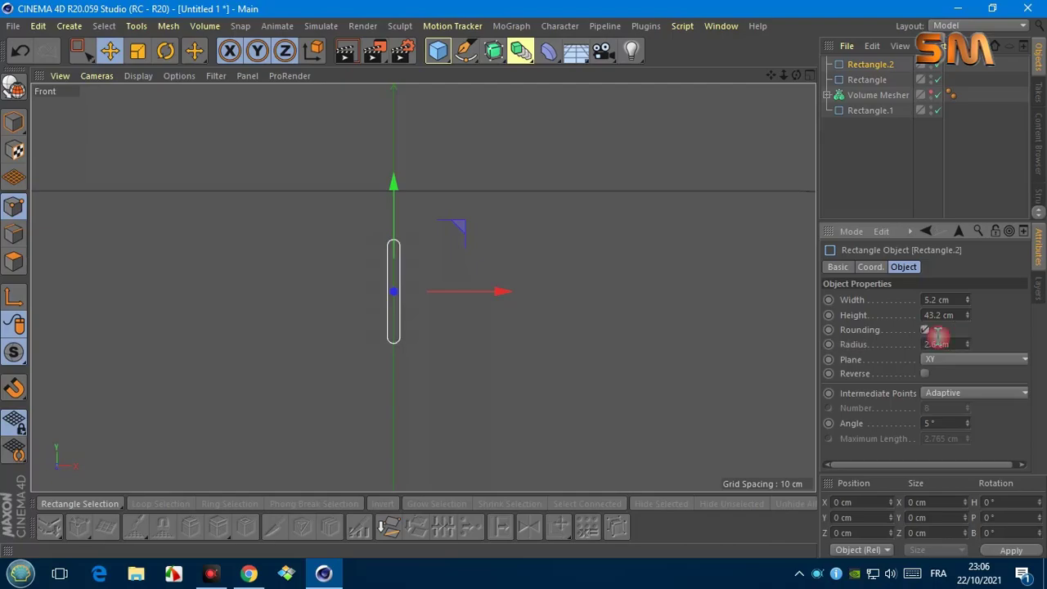
scroll(619, 229, up, 3)
scroll(759, 115, down, 4)
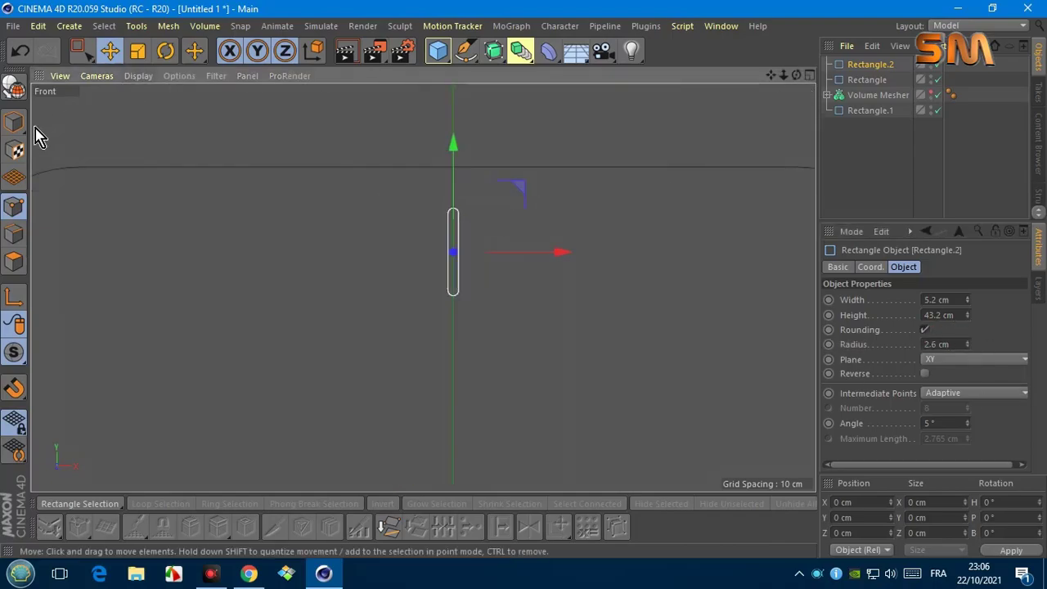
click(15, 86)
scroll(450, 243, up, 3)
Step: Box-select the points along Rectangle.2's right edge
key(0)
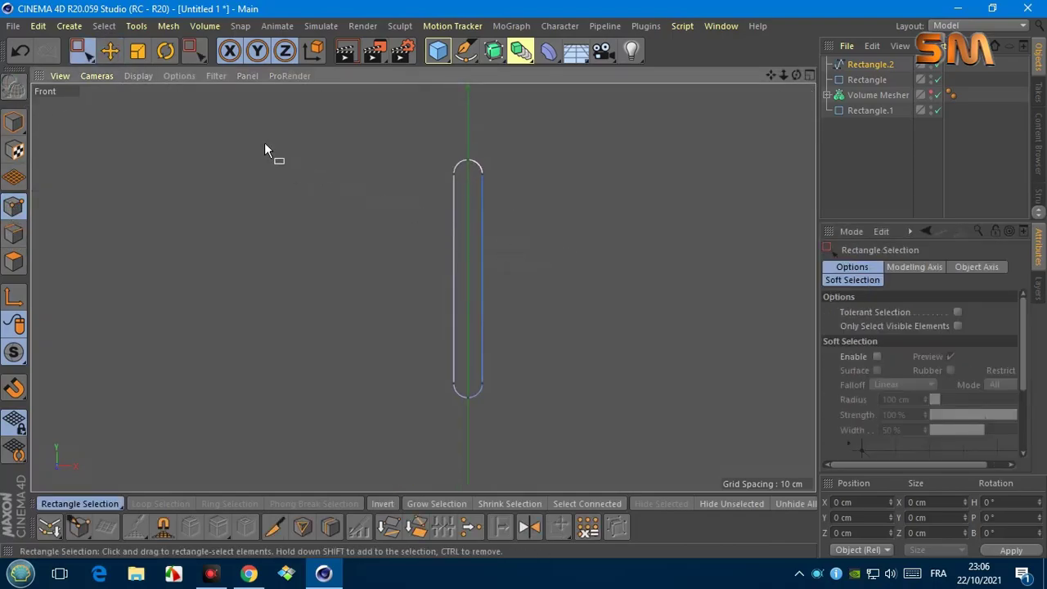
click(79, 526)
scroll(482, 229, up, 2)
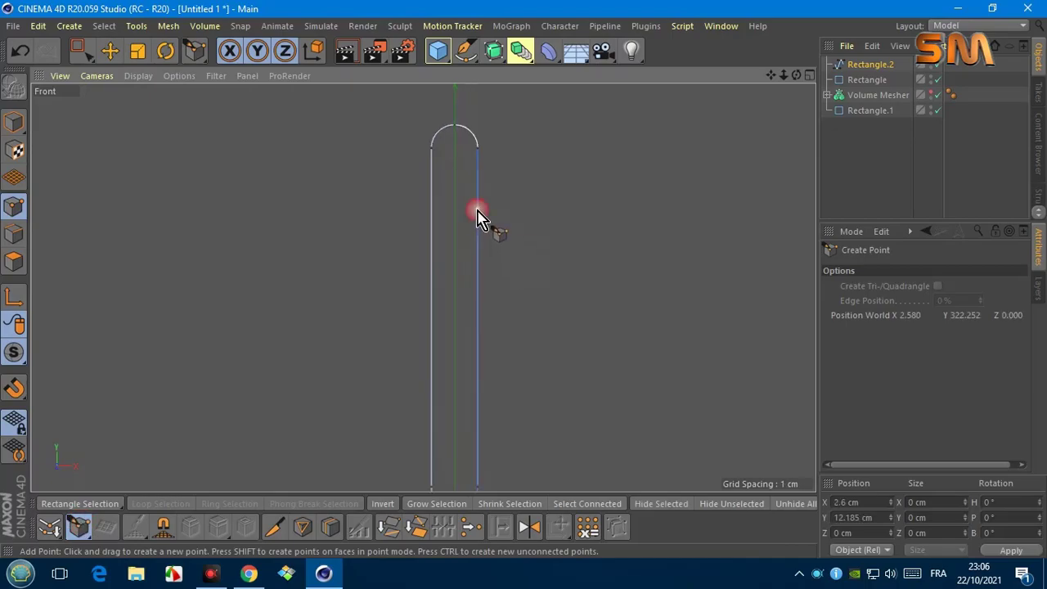
scroll(478, 245, down, 2)
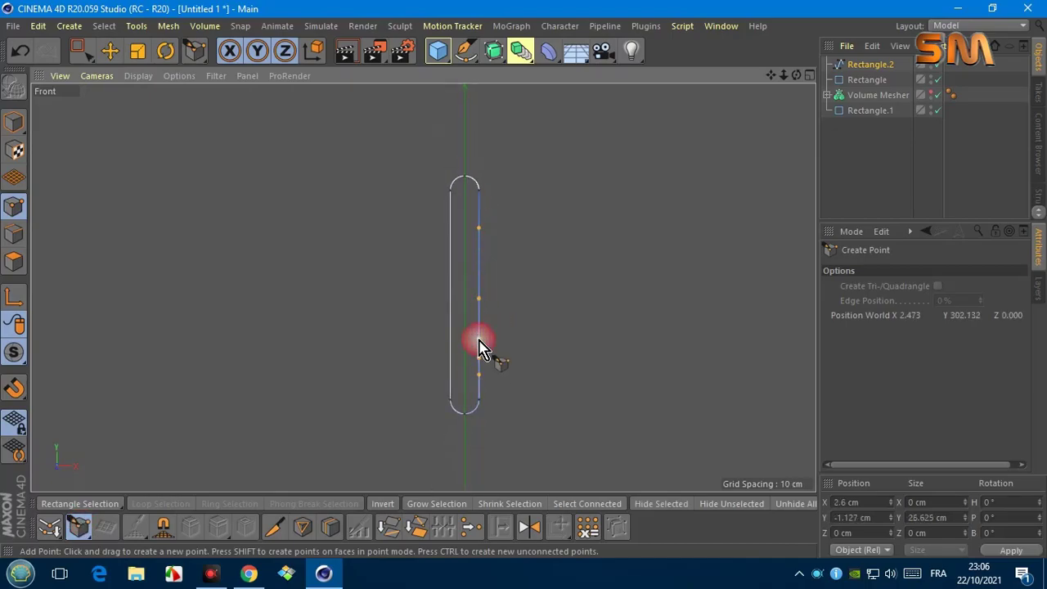
scroll(485, 237, up, 1)
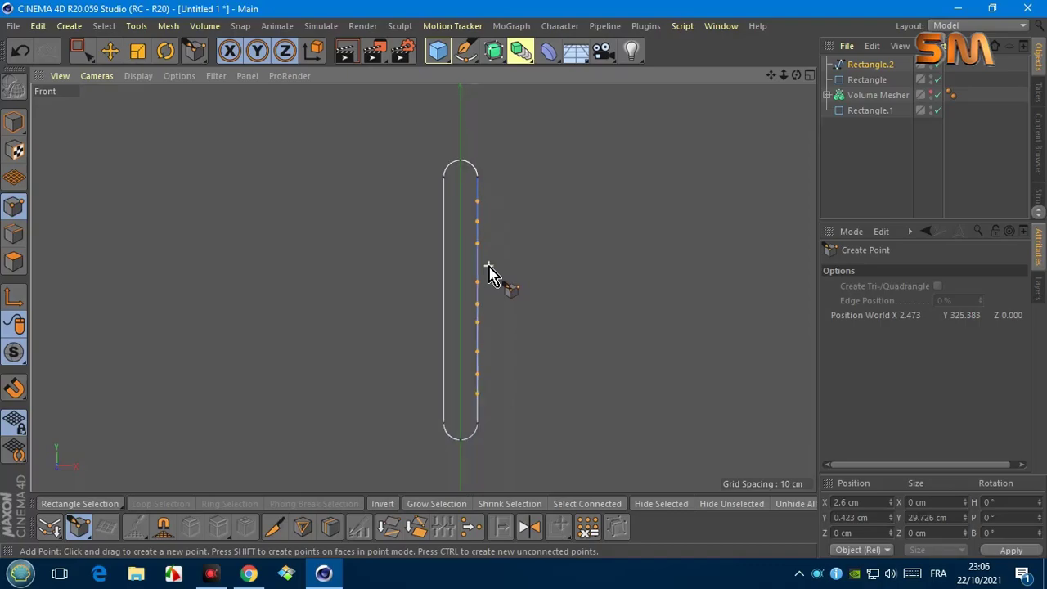
key(0)
click(577, 310)
scroll(484, 341, up, 2)
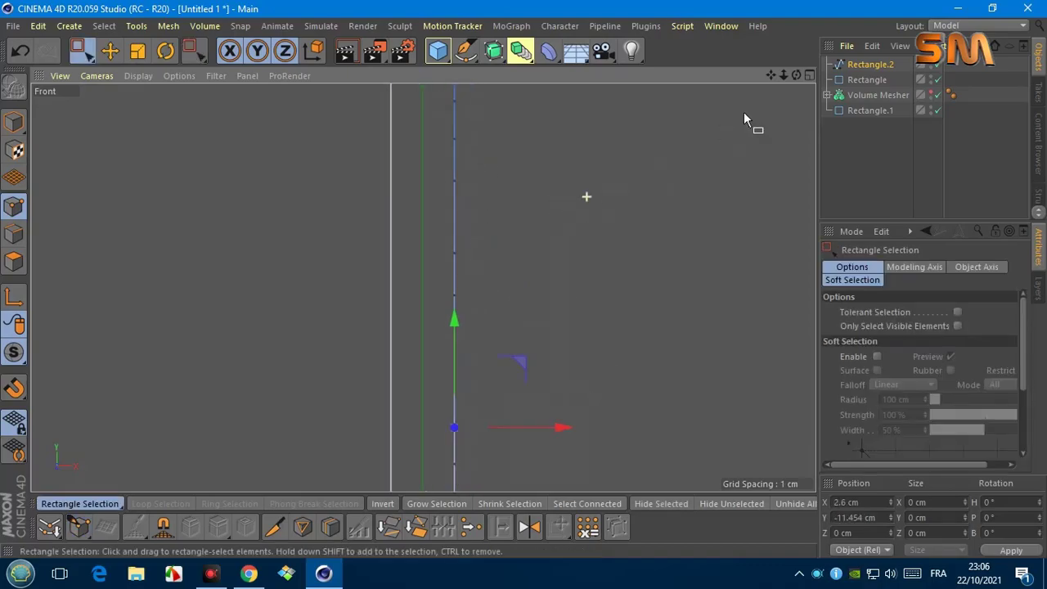
scroll(743, 112, up, 1)
drag(458, 482, 419, 233)
scroll(478, 251, down, 1)
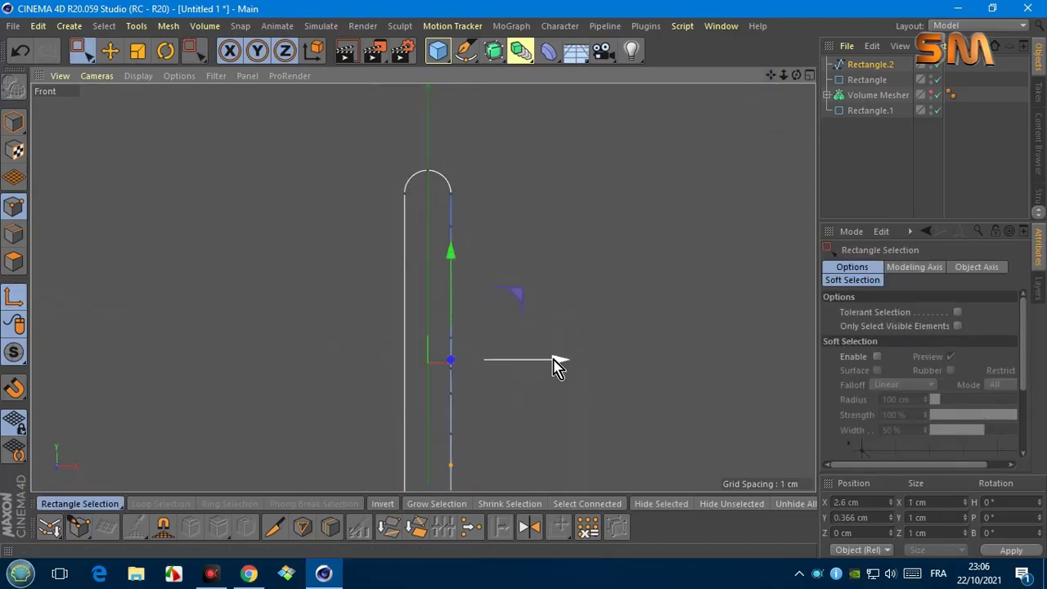
scroll(447, 378, up, 1)
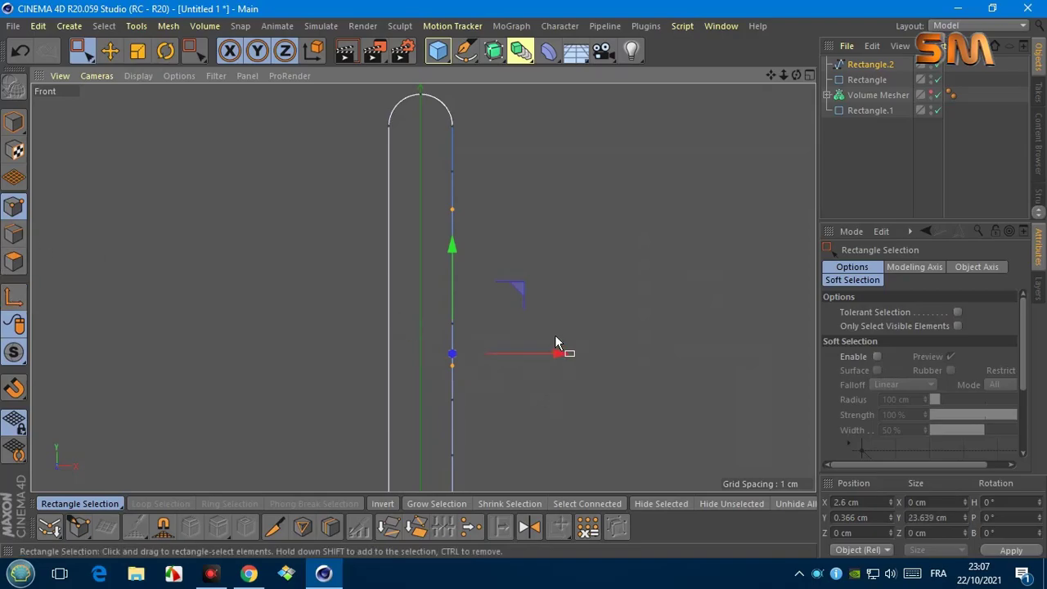
key(h)
Step: Pull the selected points left into zigzags and chamfer their bends round
drag(570, 274, 557, 275)
right_click(626, 278)
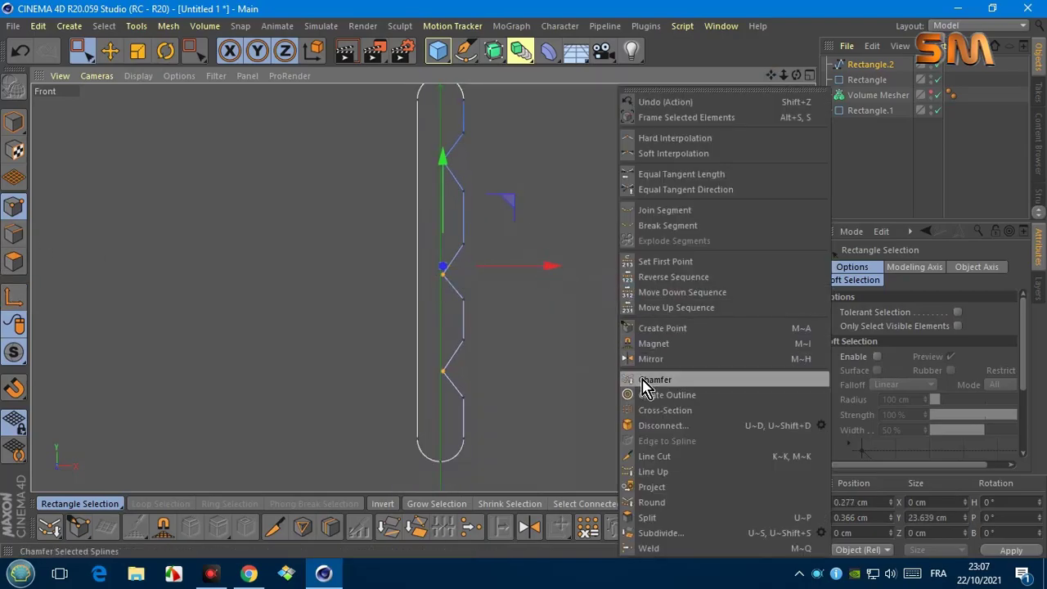
click(646, 375)
key(ctrl+z)
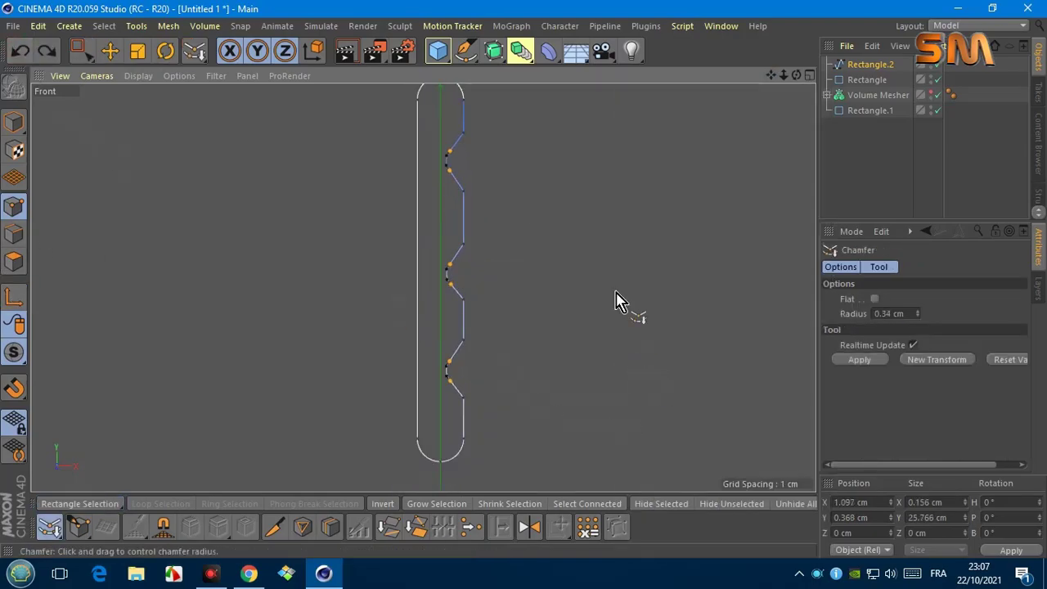
key(0)
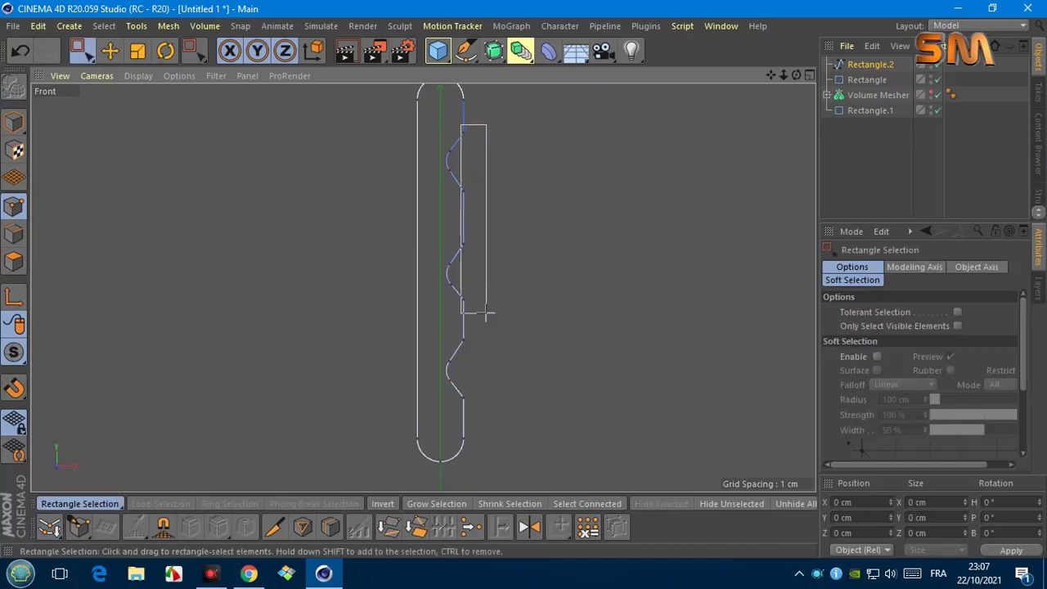
right_click(574, 375)
click(594, 472)
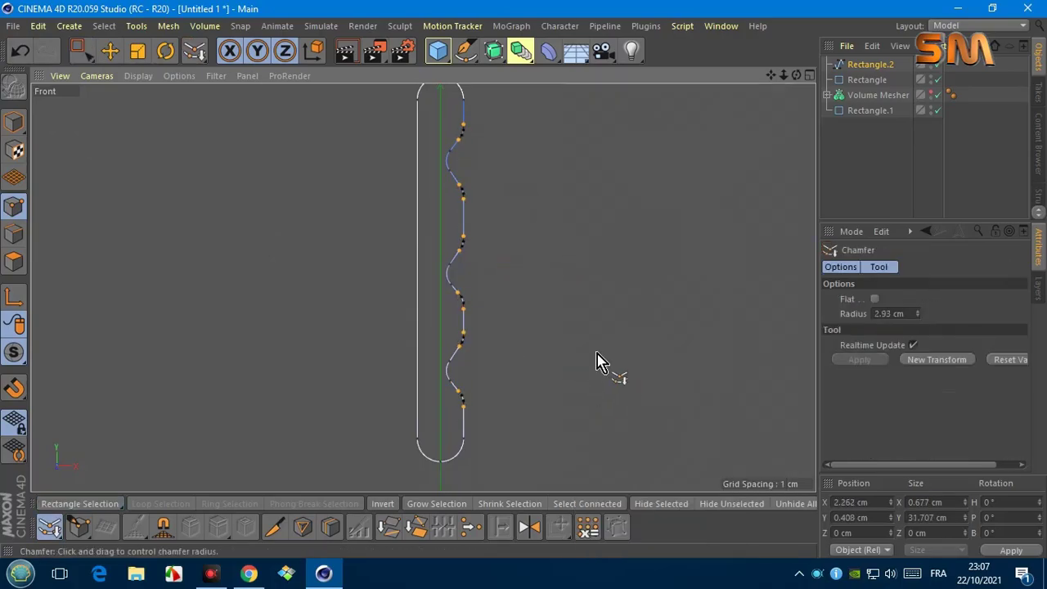
key(0)
click(647, 357)
scroll(654, 327, down, 3)
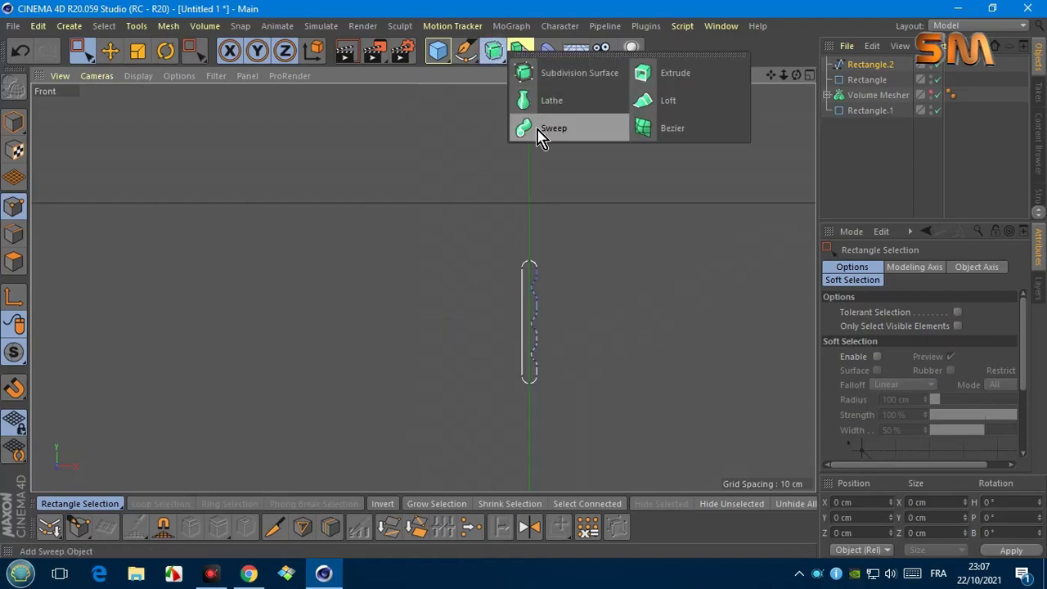
Step: Create a Sweep containing both rectangle splines to form the ridged seam band
drag(490, 58, 542, 128)
click(875, 79)
ctrl+click(875, 94)
drag(876, 90, 859, 70)
click(97, 75)
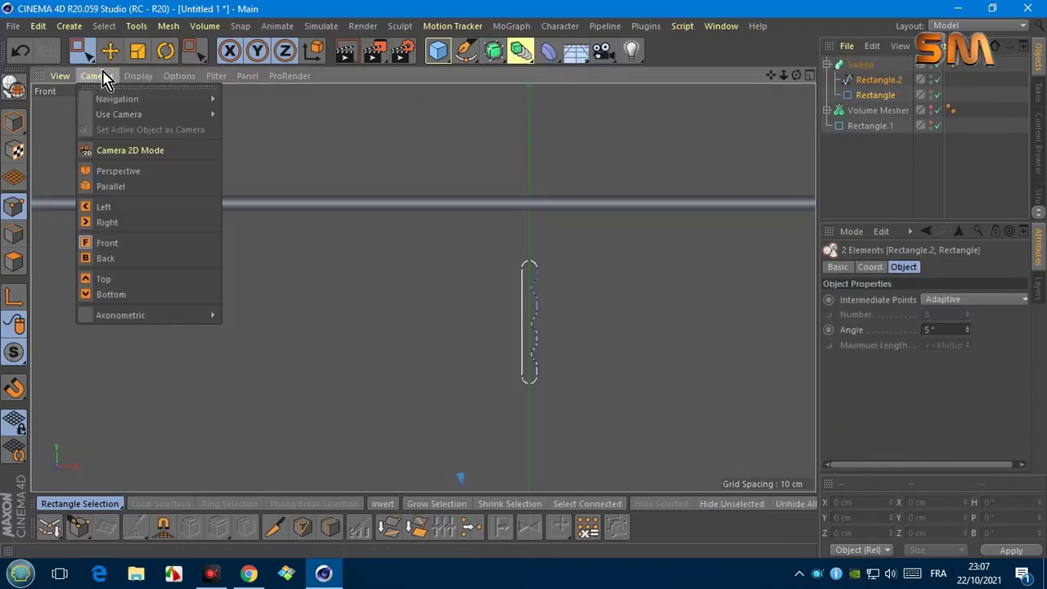
click(114, 170)
scroll(371, 274, down, 3)
click(829, 65)
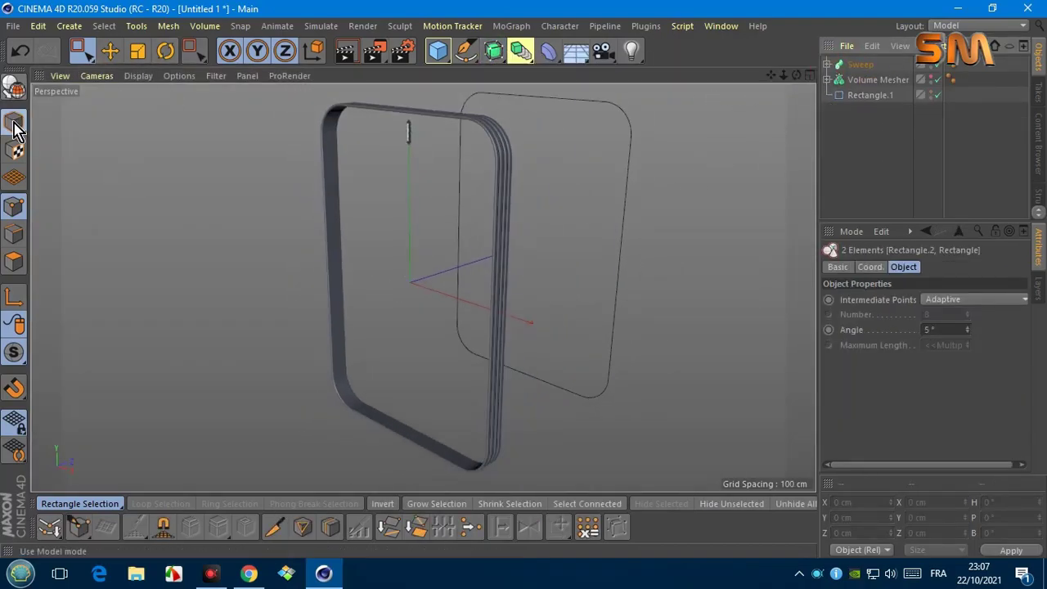
click(541, 157)
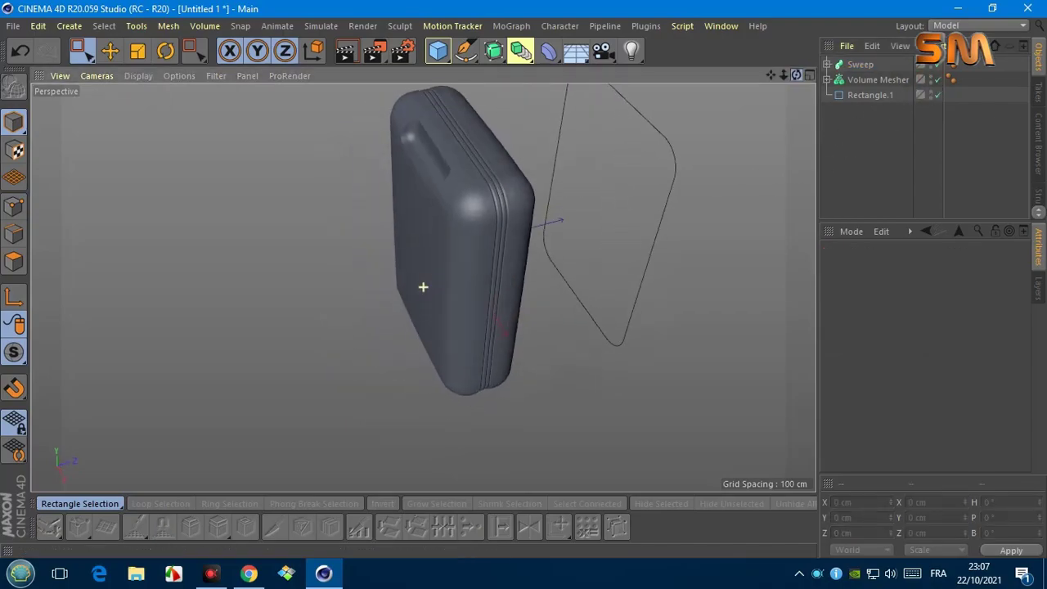
drag(796, 75, 490, 205)
drag(784, 75, 381, 234)
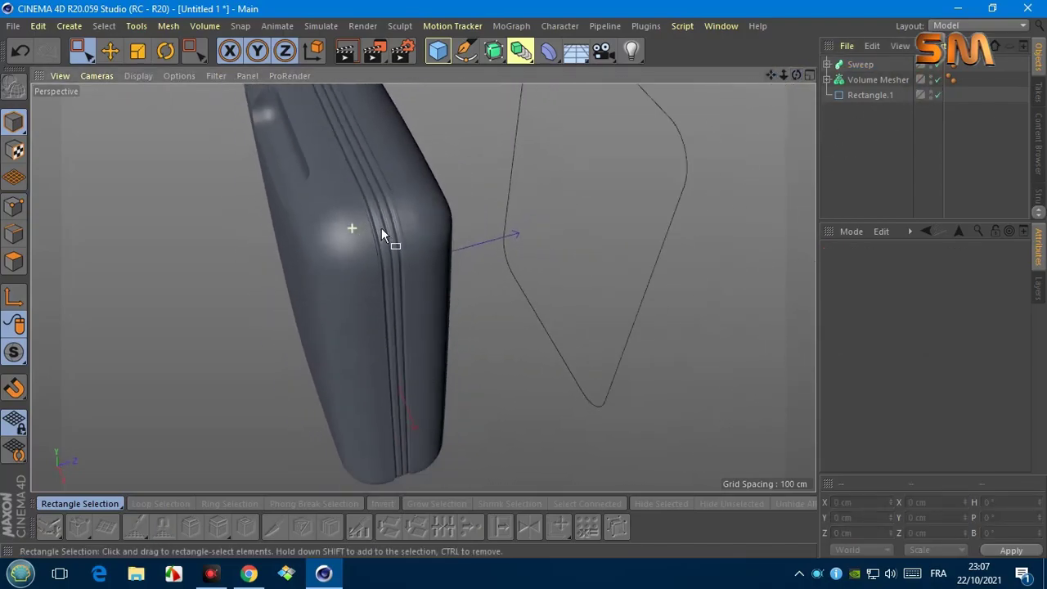
Step: Flatten the Rectangle.2 profile by setting its Y scale to 0.39
click(859, 64)
click(827, 64)
click(872, 81)
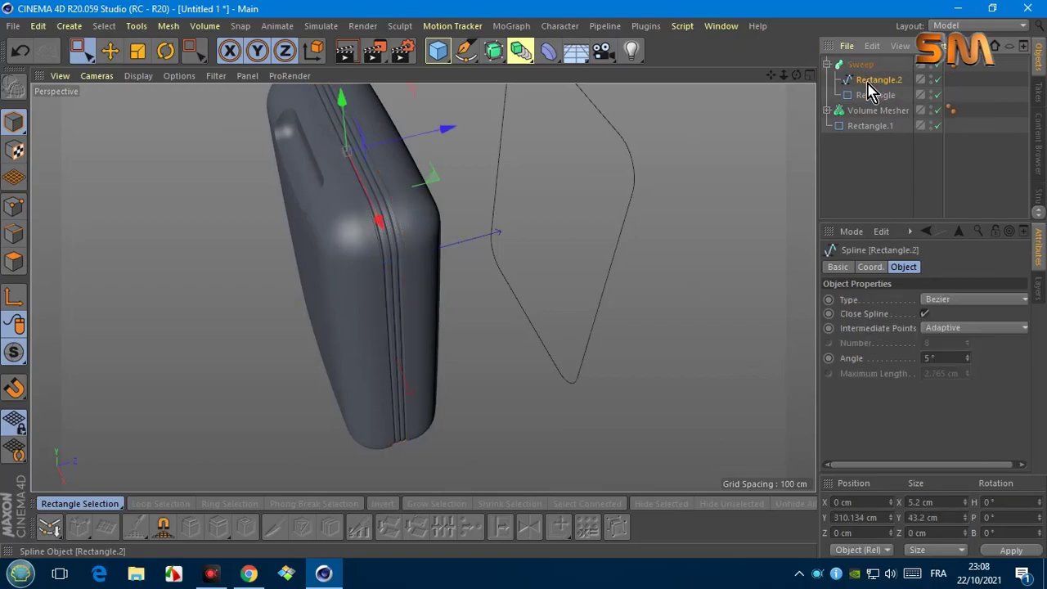
click(870, 267)
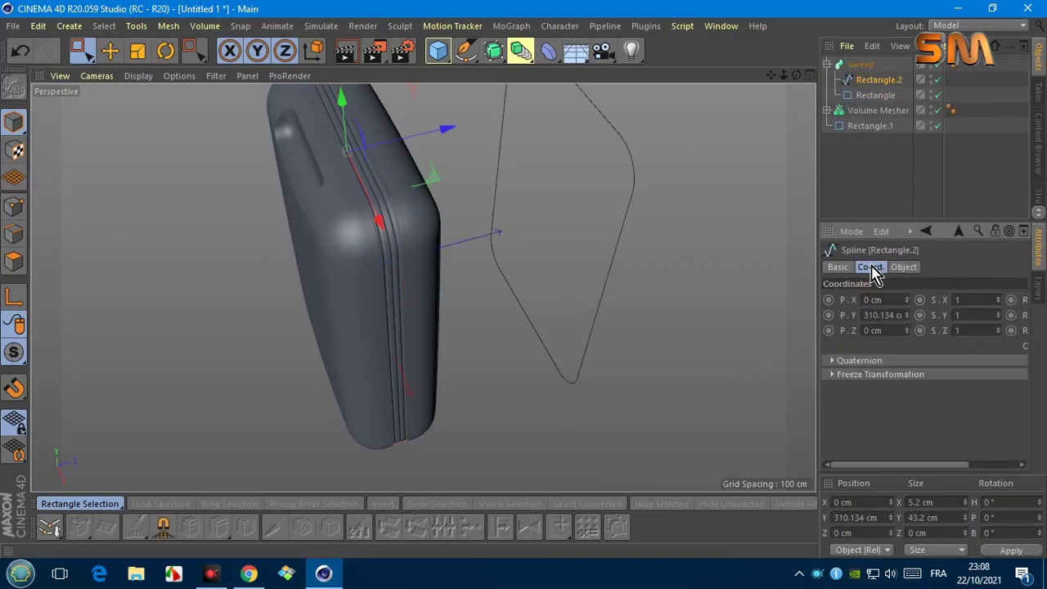
mouse_move(997, 318)
mouse_down()
mouse_move(997, 344)
mouse_move(997, 327)
mouse_up()
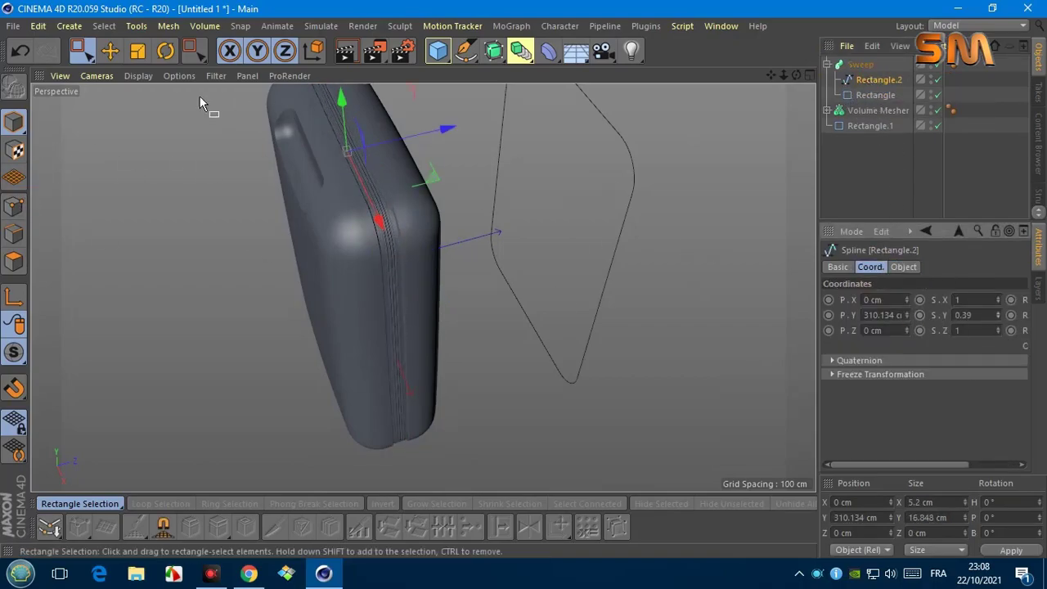
Step: Switch to the Top view and the Standard layout
click(97, 75)
click(102, 279)
scroll(424, 288, down, 2)
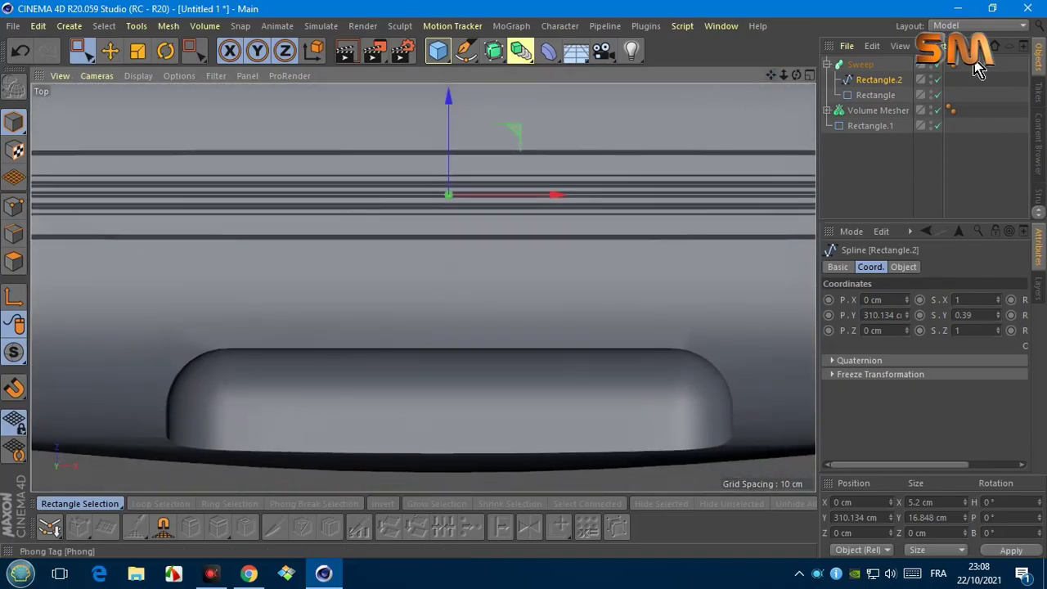
click(974, 25)
click(954, 144)
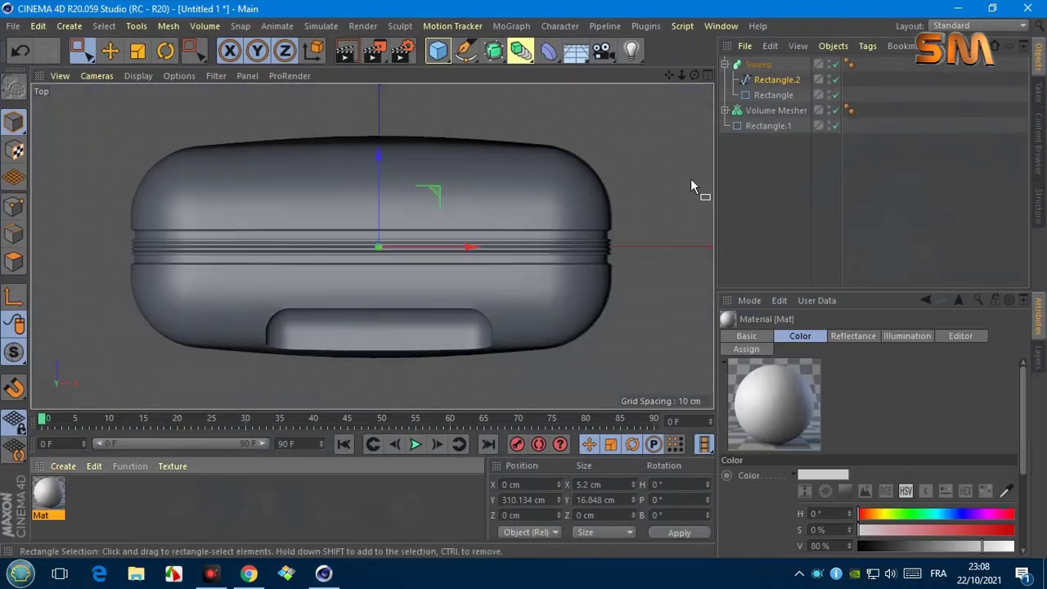
Step: Make Mat's colour black (V 3%) and add two Beckmann reflection layers
double_click(59, 491)
click(478, 178)
click(270, 271)
click(352, 139)
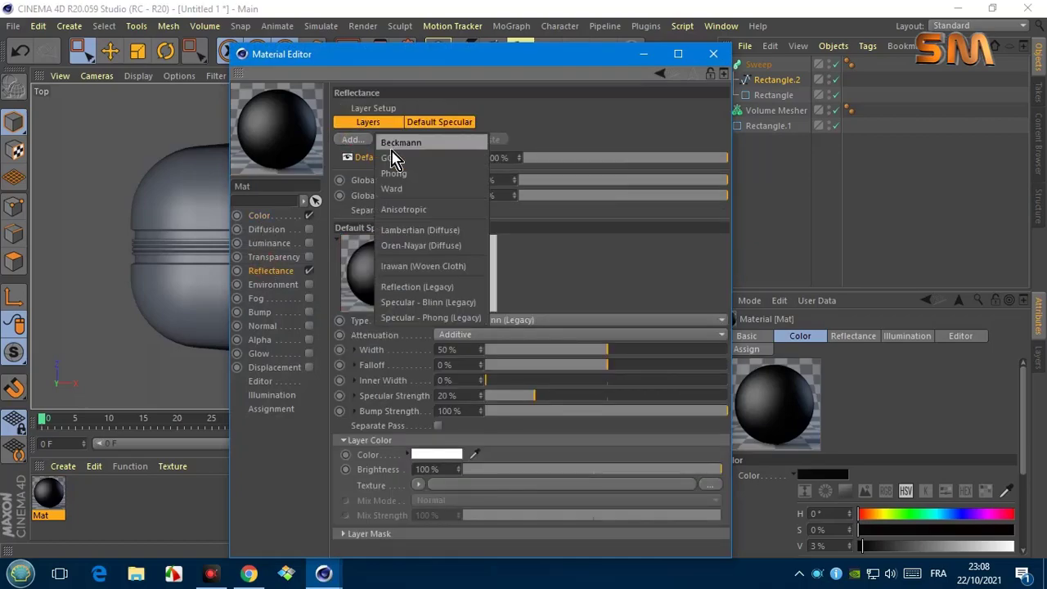
click(390, 142)
click(352, 139)
click(390, 143)
Step: Tune layer strengths to 19% and 40%, roughness to 23%, global reflection to 31%
mouse_move(537, 158)
mouse_down()
mouse_move(533, 176)
mouse_move(570, 173)
mouse_up()
click(560, 175)
click(564, 192)
click(543, 385)
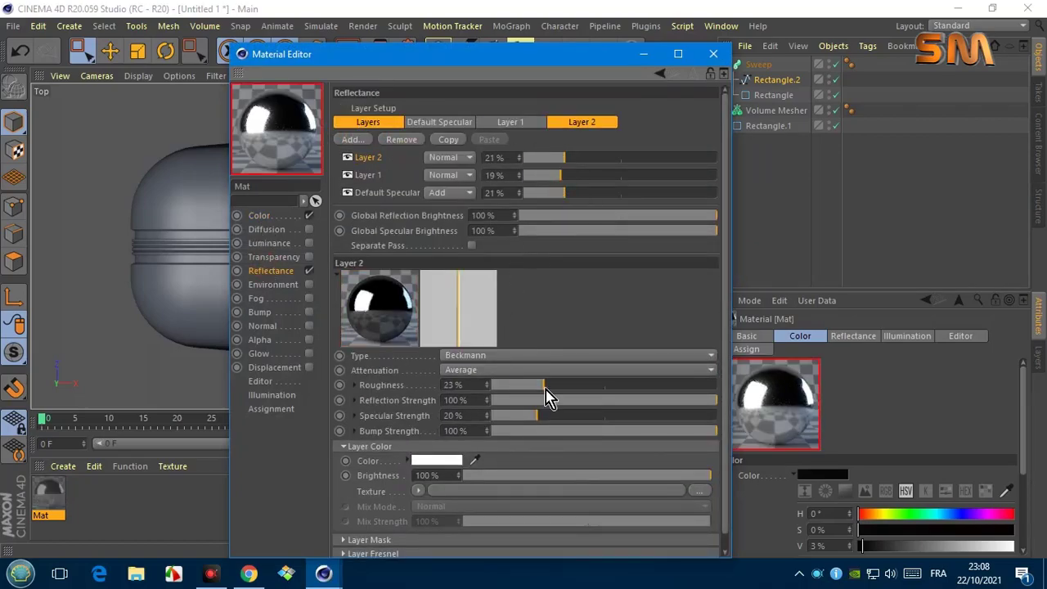
click(602, 157)
click(581, 215)
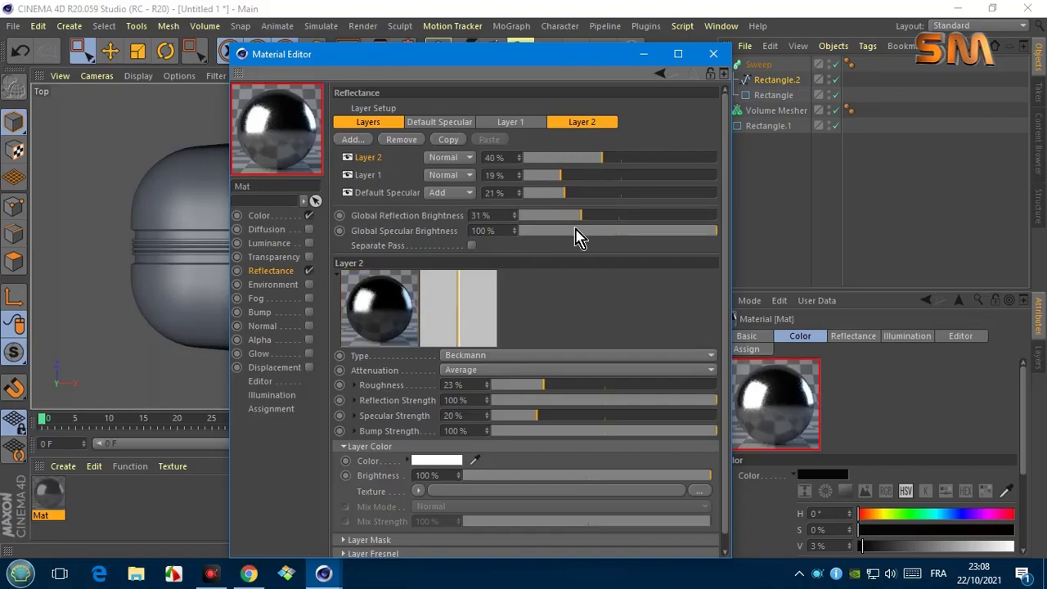
click(567, 231)
Step: Close the Material Editor and apply Mat to the Sweep
click(713, 54)
drag(48, 493, 761, 64)
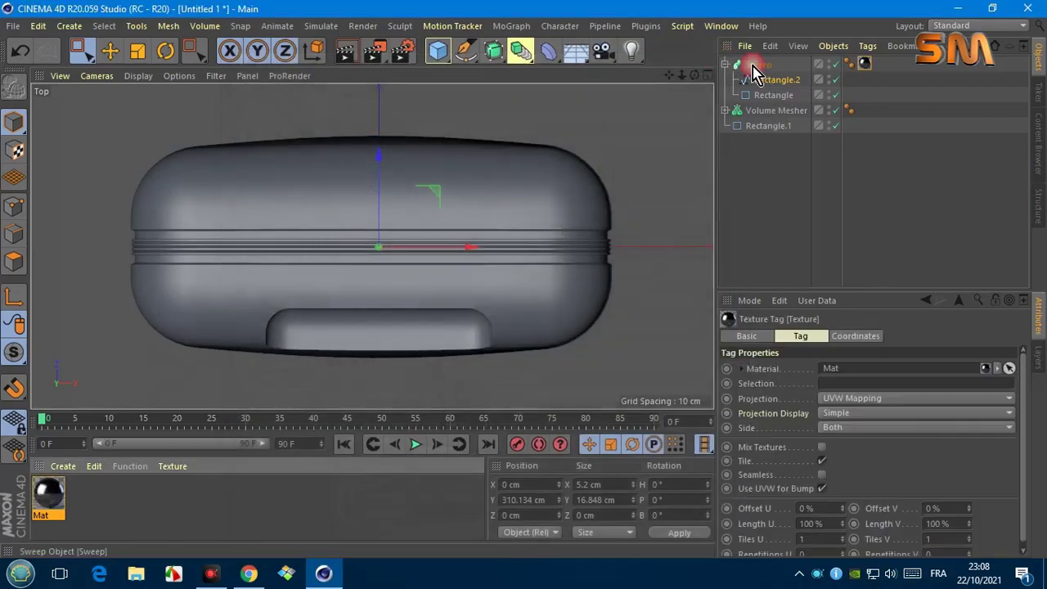
click(978, 25)
Step: Shift the Sweep along the depth axis, undoing an accidental vertical stretch
click(953, 106)
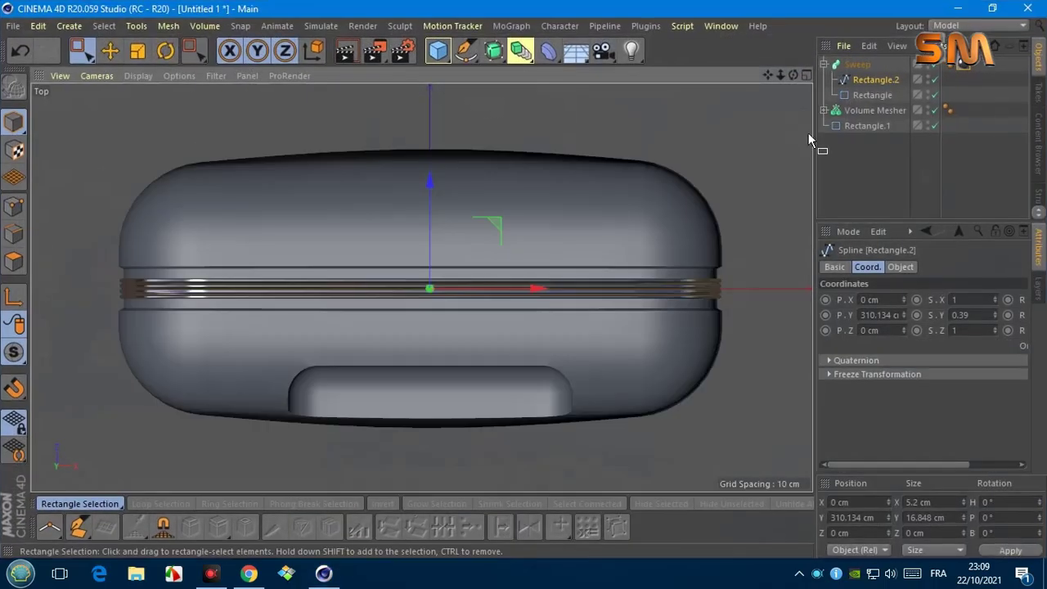
scroll(409, 252, up, 2)
scroll(420, 215, up, 2)
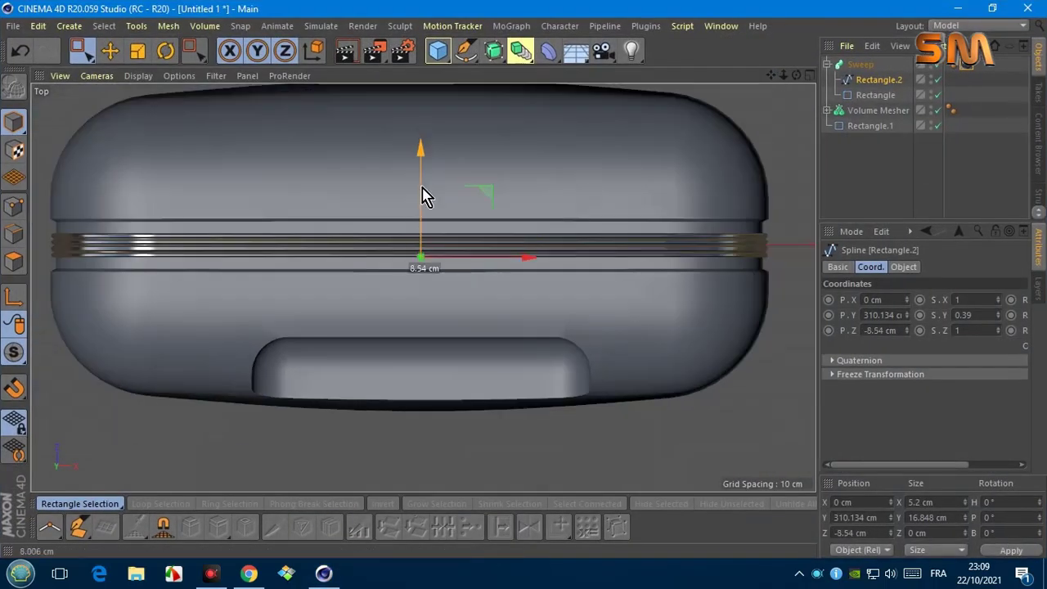
click(860, 65)
drag(421, 189, 420, 201)
drag(998, 315, 998, 303)
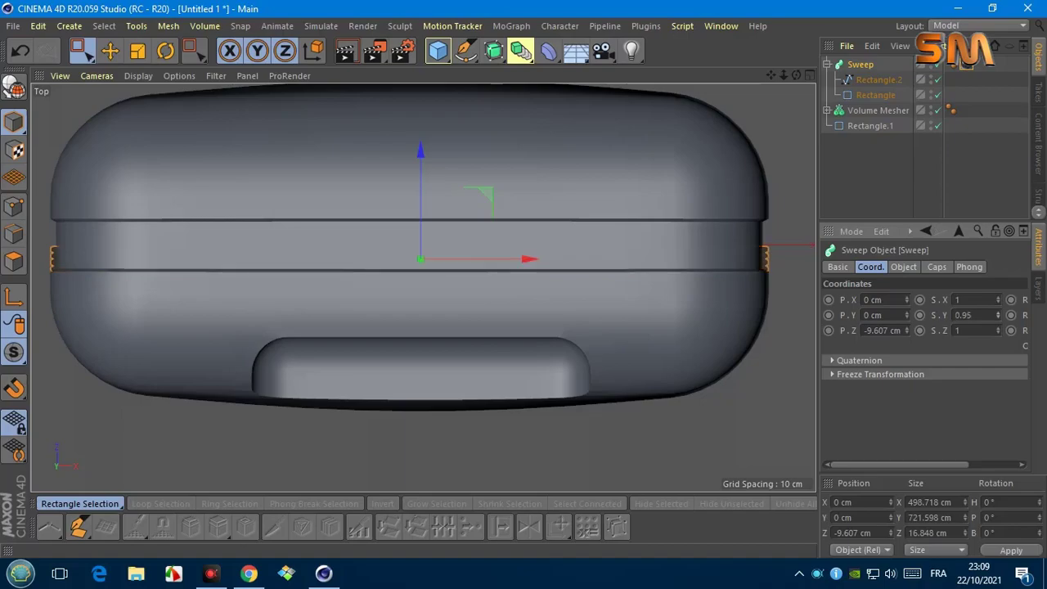
click(20, 51)
Step: Enlarge the Sweep's rectangle path slightly to 499.442 × 724.997 cm
click(97, 75)
click(106, 169)
drag(770, 75, 798, 82)
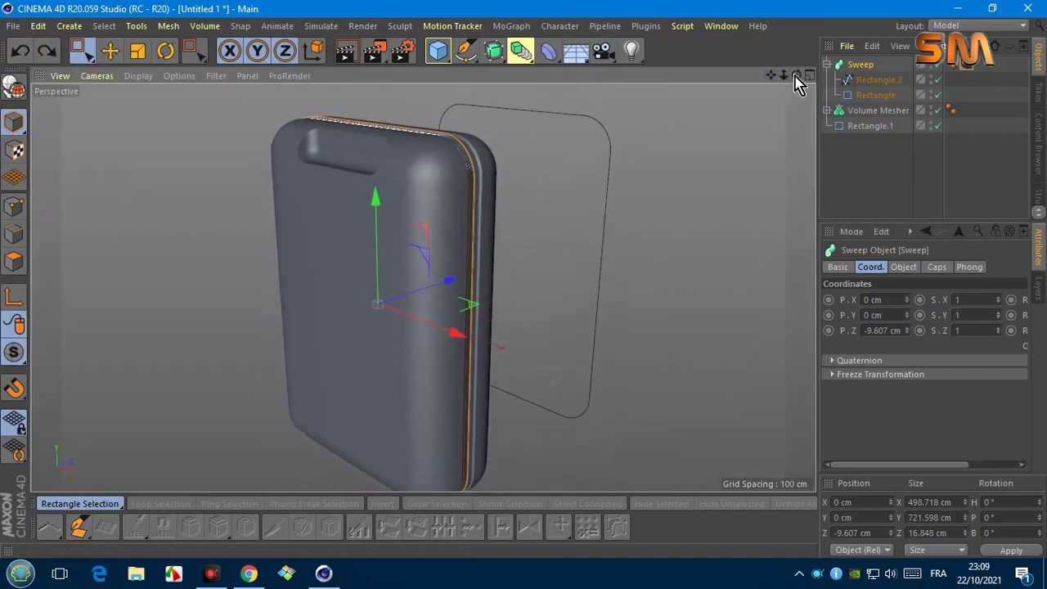
click(854, 95)
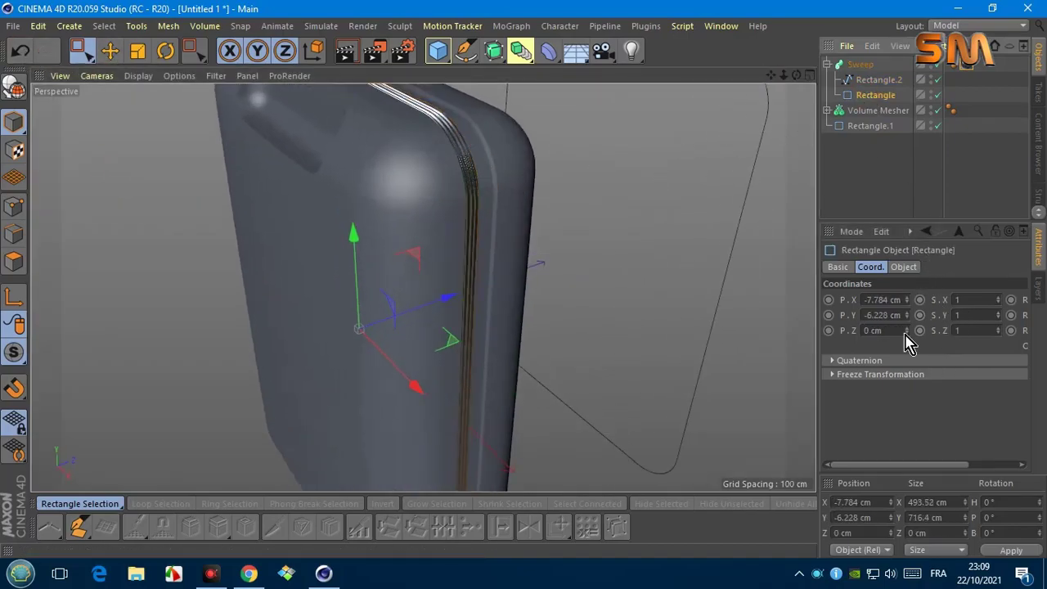
click(137, 50)
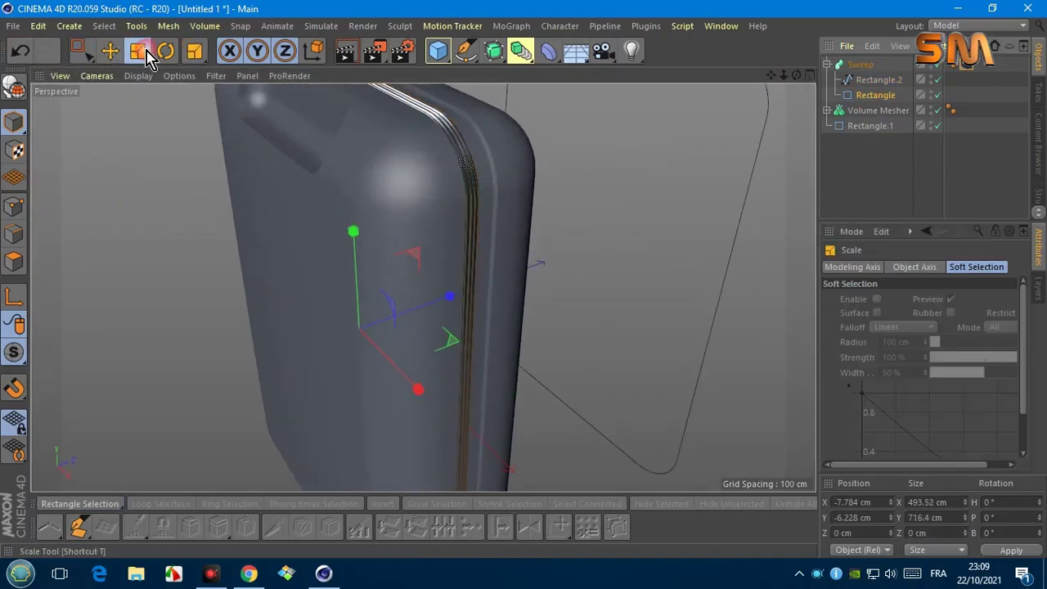
drag(360, 323, 364, 311)
drag(796, 76, 423, 285)
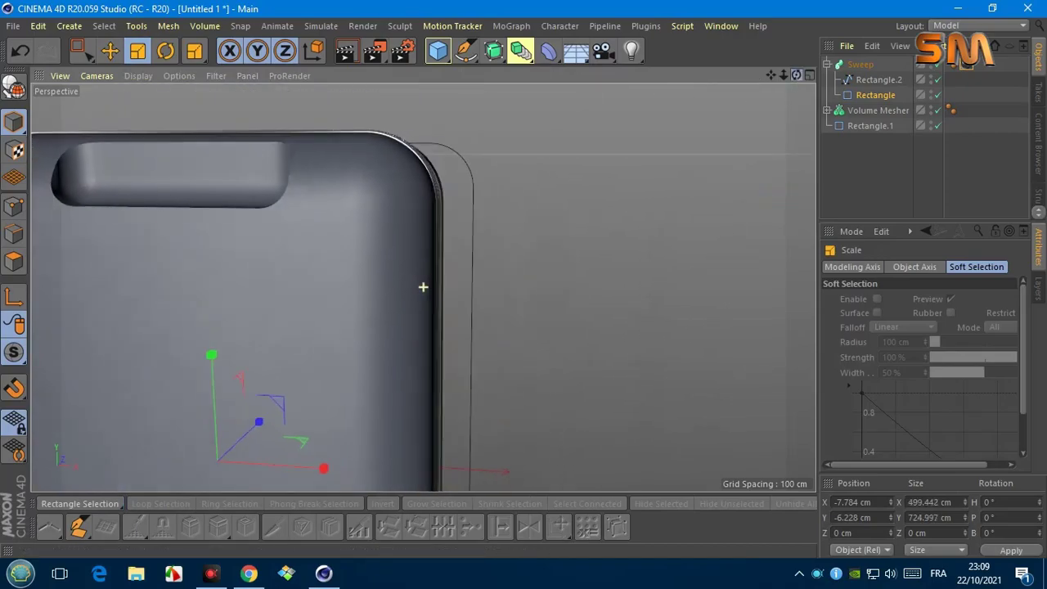
Step: In Top view, move the seam strip to Z −10.098 cm and show shaded wireframe display
click(96, 75)
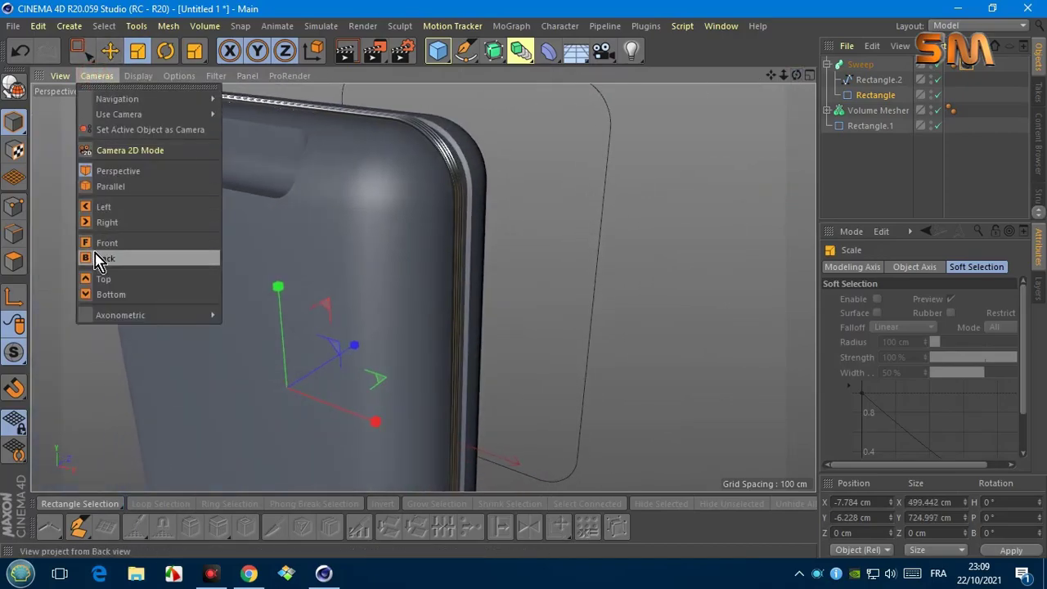
click(93, 260)
scroll(409, 308, up, 3)
key(e)
mouse_move(431, 184)
mouse_down()
mouse_move(434, 278)
mouse_move(431, 270)
mouse_up()
click(137, 76)
click(163, 105)
scroll(425, 285, up, 2)
Step: Duplicate the seam sweep and move the copy, Sweep.1, up to Z 30.102 cm
click(828, 65)
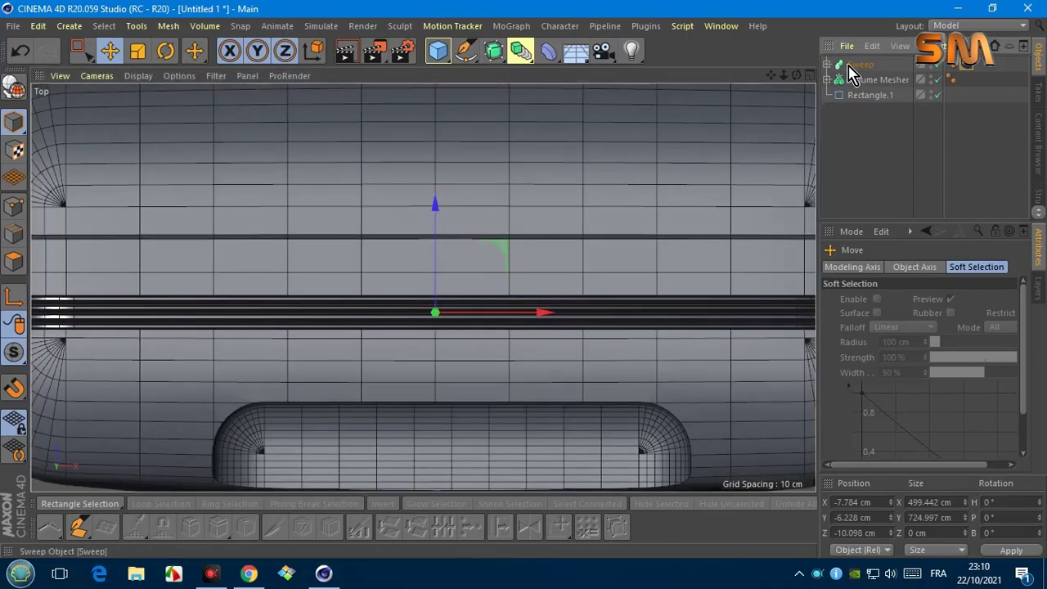
key(ctrl+c)
key(ctrl+v)
drag(449, 188, 461, 112)
key(h)
click(740, 141)
click(96, 76)
click(117, 173)
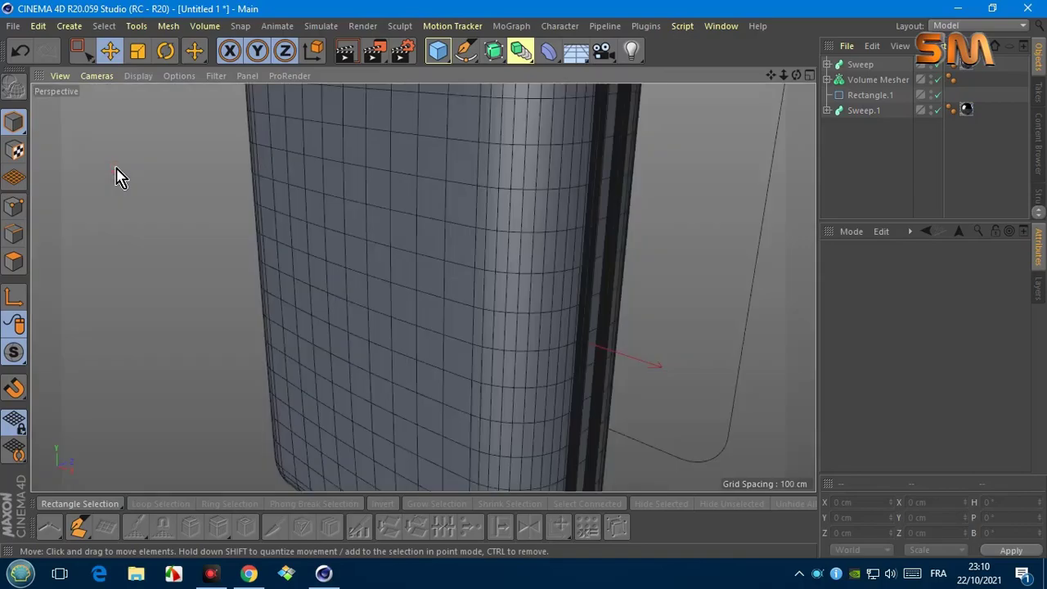
drag(793, 75, 495, 187)
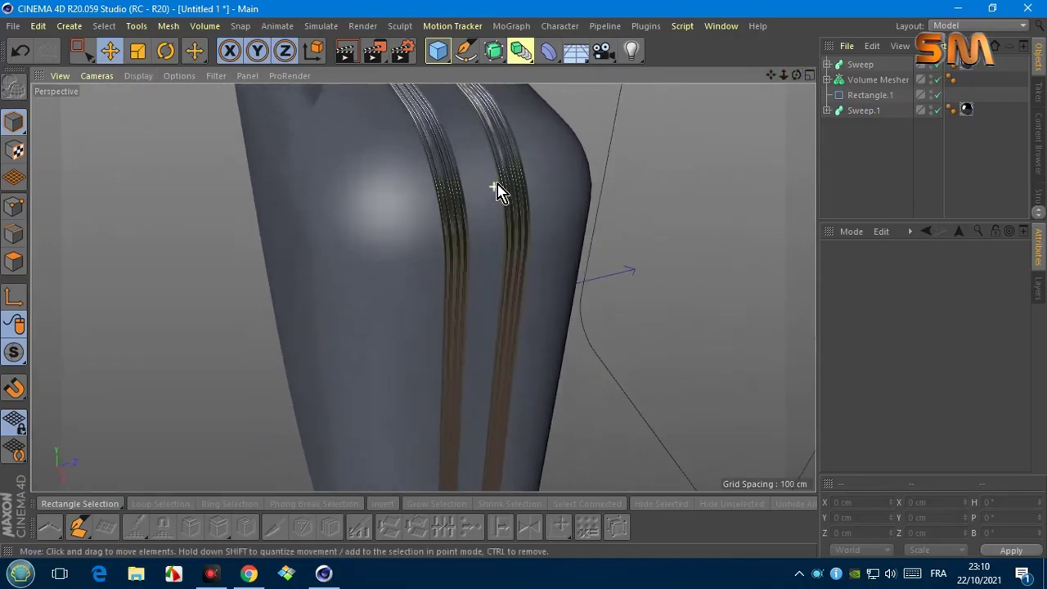
Step: Dull Mat to 51% roughness, 5% global reflection and 1% specular
click(978, 25)
click(952, 147)
double_click(48, 493)
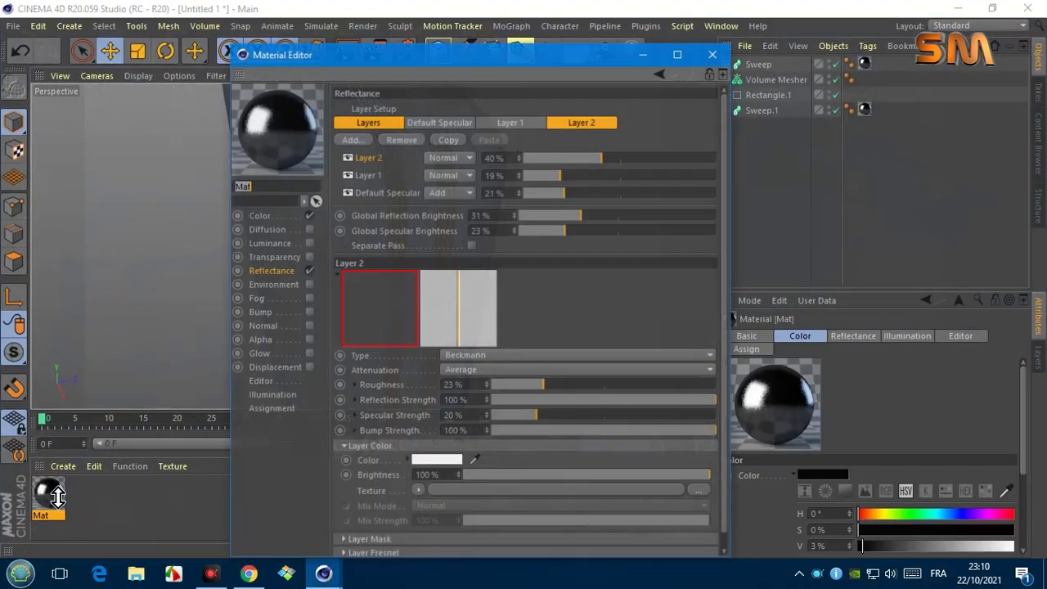
click(546, 215)
click(540, 231)
mouse_move(532, 176)
mouse_down()
mouse_move(542, 176)
mouse_move(536, 193)
mouse_up()
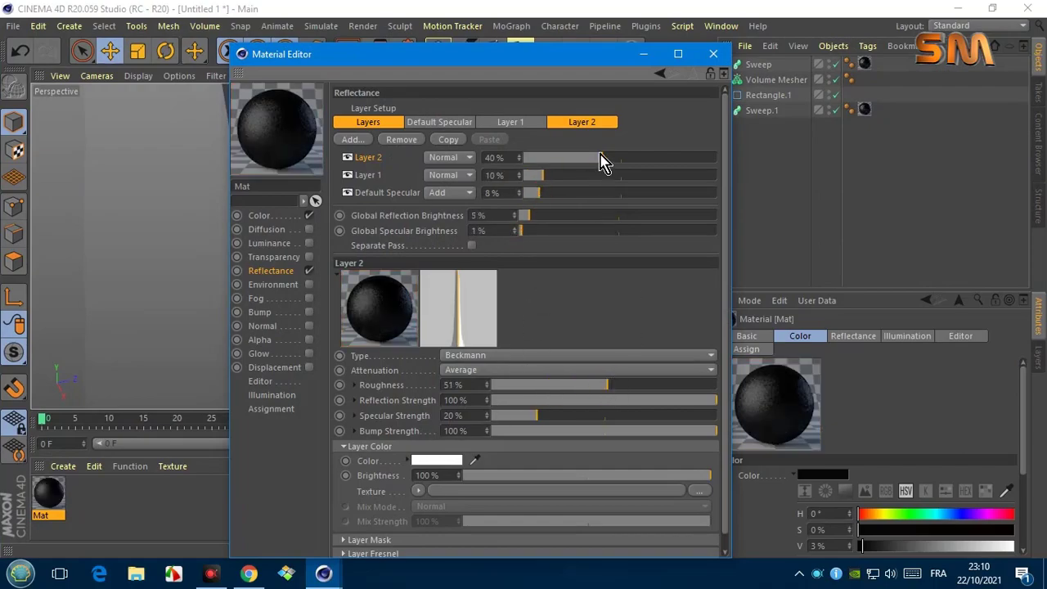
click(714, 54)
scroll(369, 246, up, 2)
scroll(371, 246, up, 2)
Step: Move Rectangle.1 along Z to 1.051 cm, centred between the two seam strips
scroll(371, 246, down, 4)
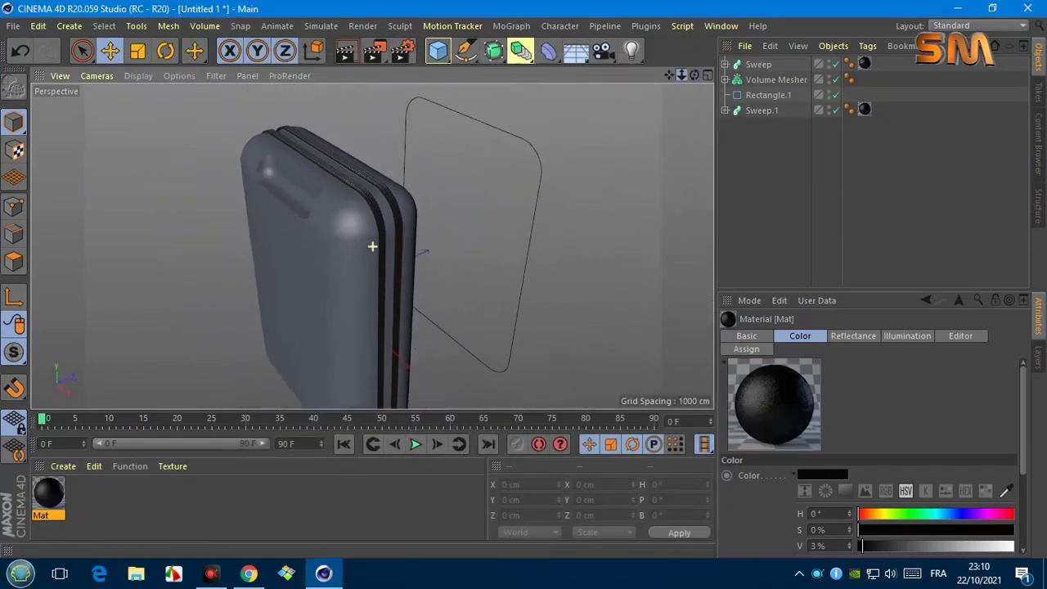
click(536, 188)
drag(509, 188, 388, 221)
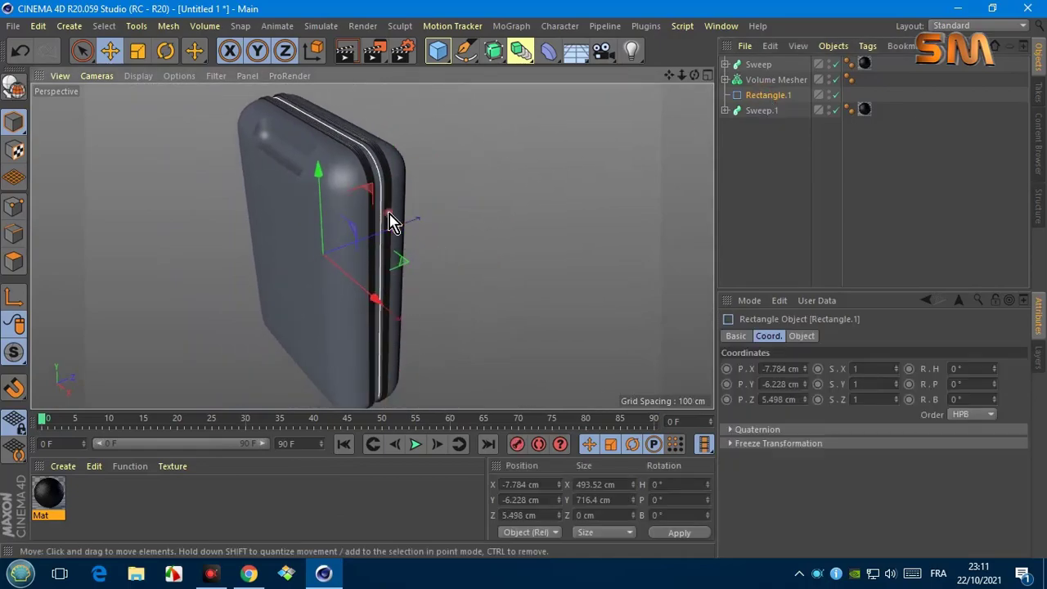
scroll(388, 221, up, 3)
drag(694, 75, 371, 243)
drag(362, 326, 357, 316)
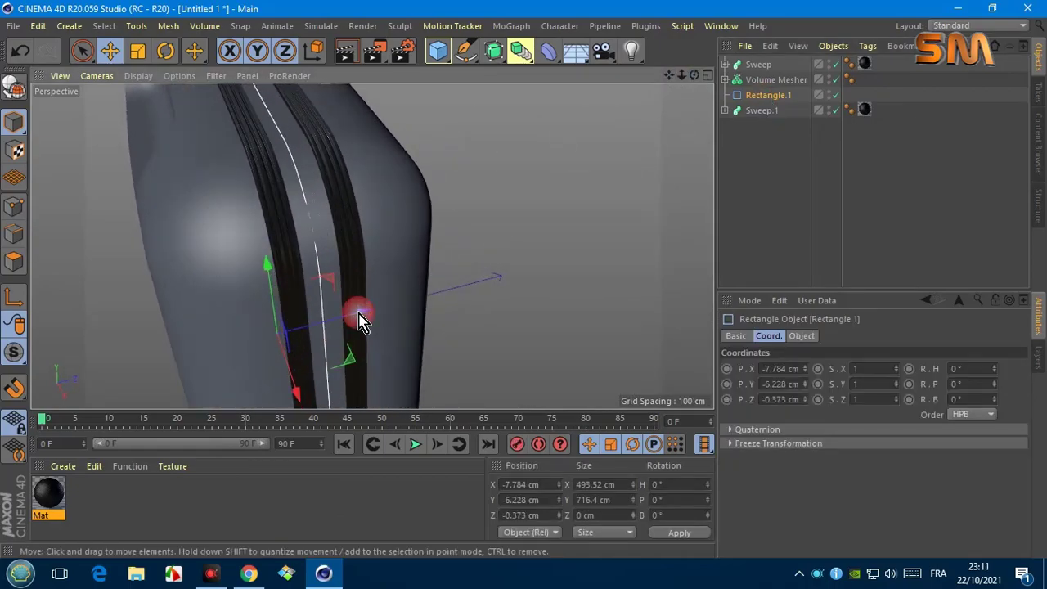
click(96, 75)
click(98, 278)
scroll(388, 172, up, 5)
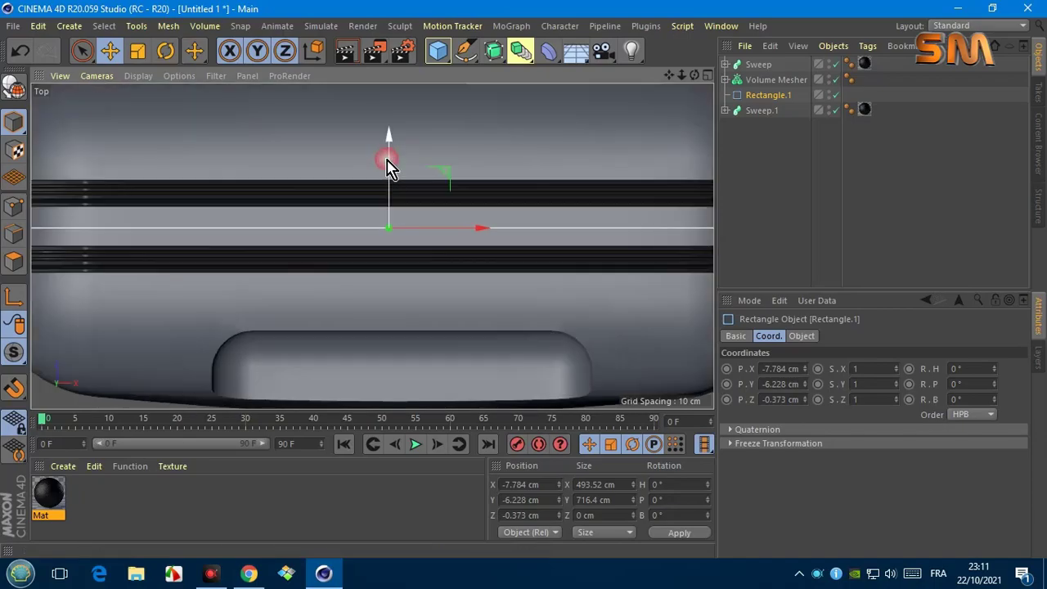
drag(388, 167, 391, 175)
scroll(692, 98, down, 5)
Step: Select the Rectangle profile under Sweep.1 and view it from the front in wireframe shading
click(96, 75)
click(106, 173)
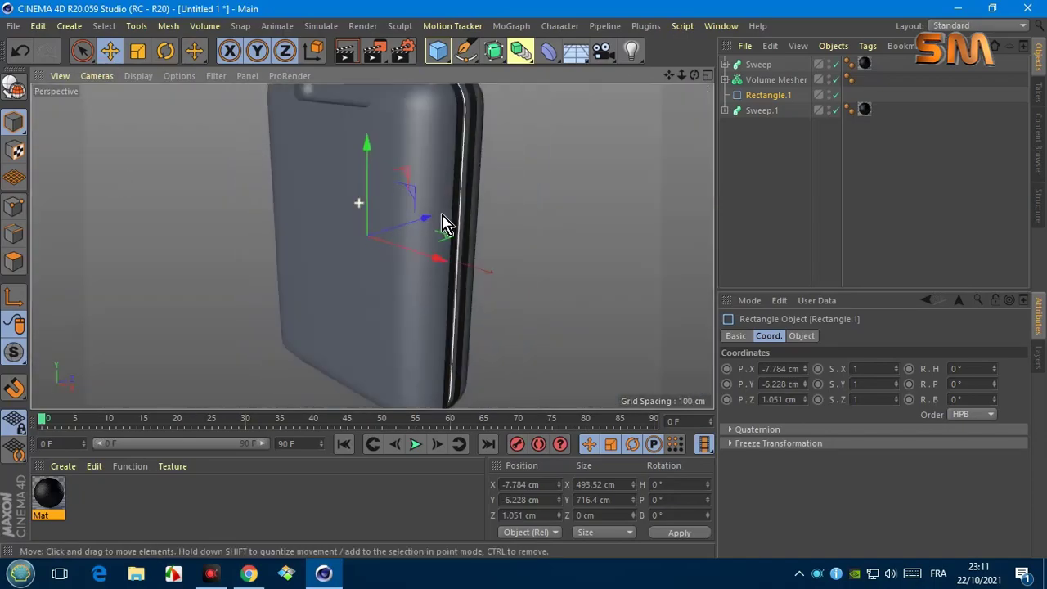
drag(682, 75, 441, 227)
drag(694, 75, 371, 246)
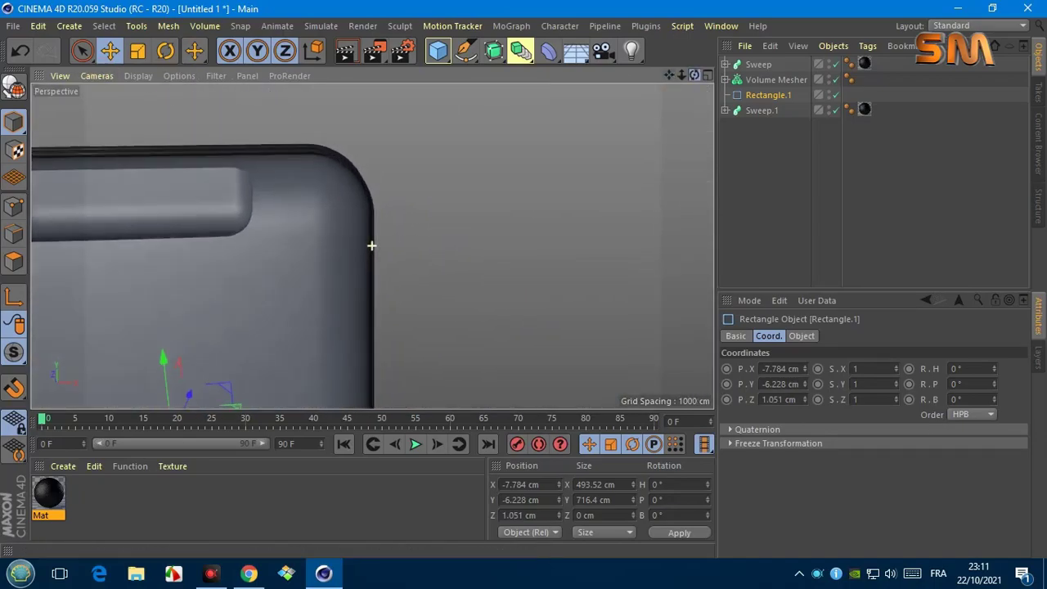
key(ctrl+shift+z)
click(725, 111)
click(773, 141)
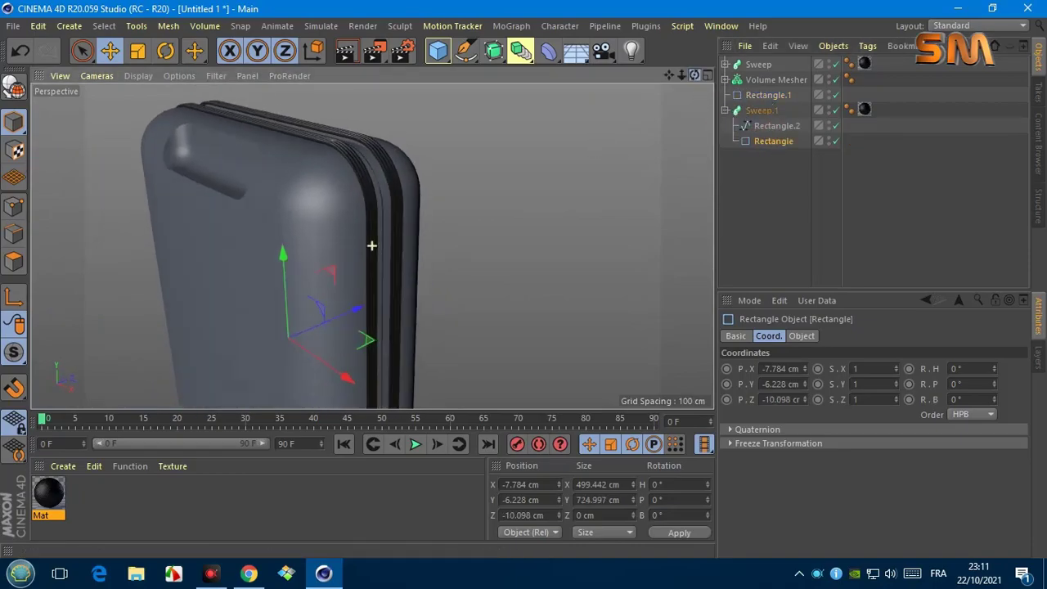
click(96, 76)
click(113, 245)
scroll(113, 250, down, 5)
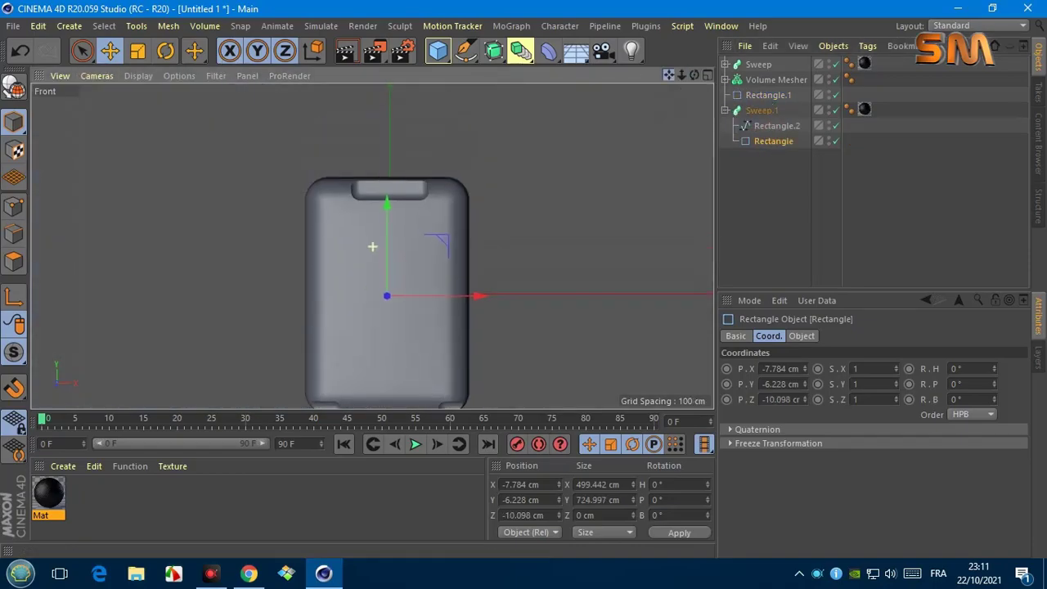
click(137, 76)
click(163, 105)
scroll(392, 214, up, 5)
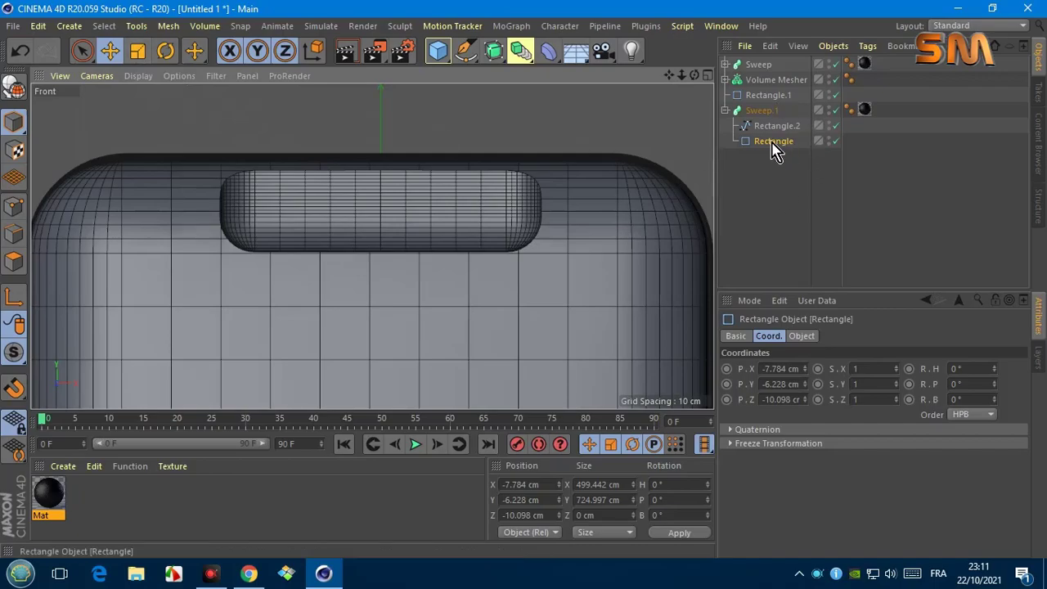
Step: Set Sweep.1's Rectangle profile to Y −5.228 cm, then restore smooth shading in perspective
click(772, 144)
click(138, 75)
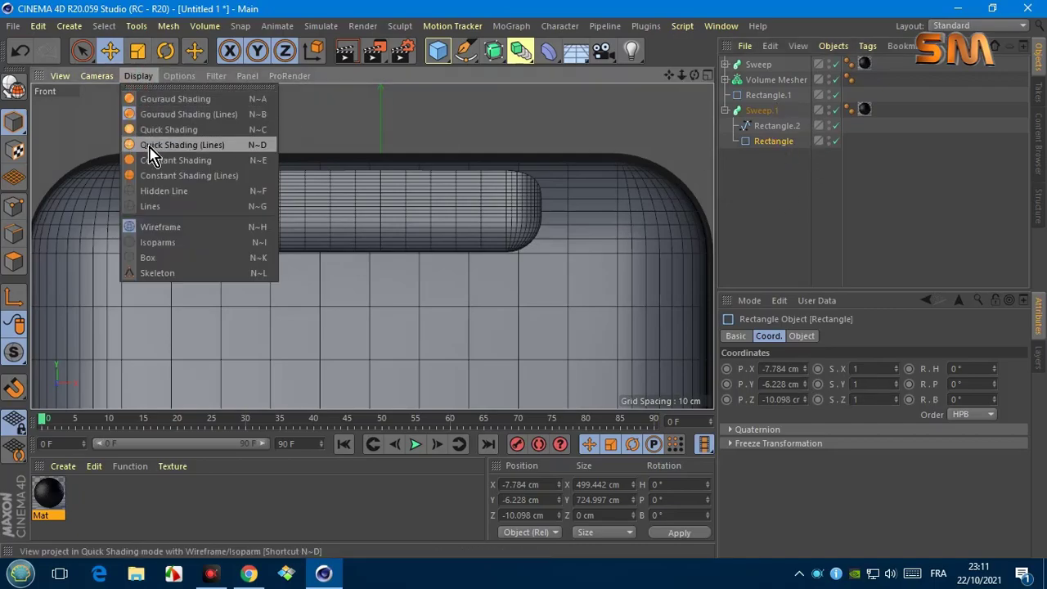
click(139, 204)
click(806, 387)
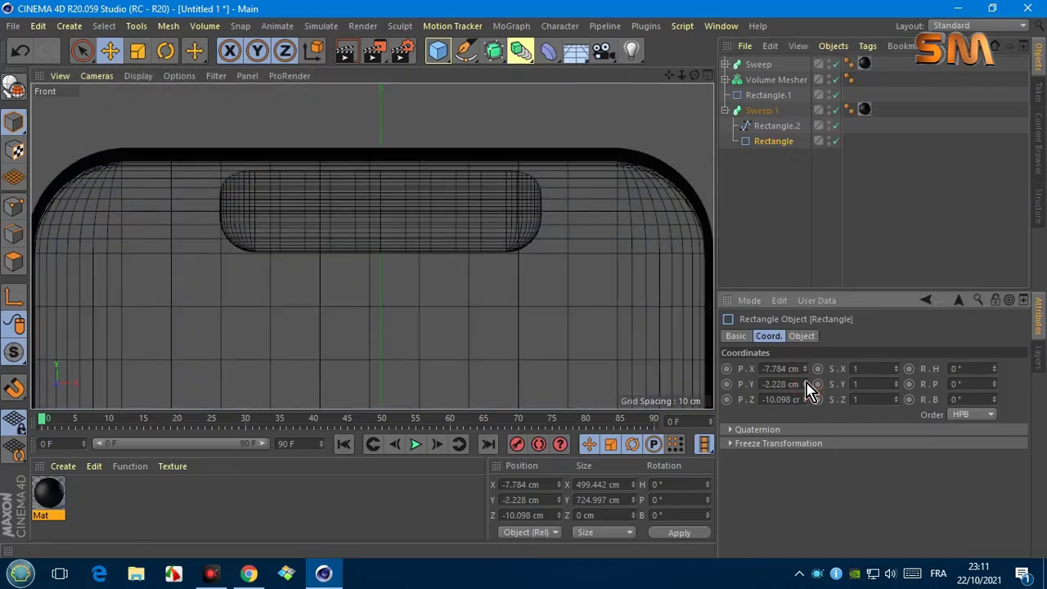
click(806, 382)
click(137, 75)
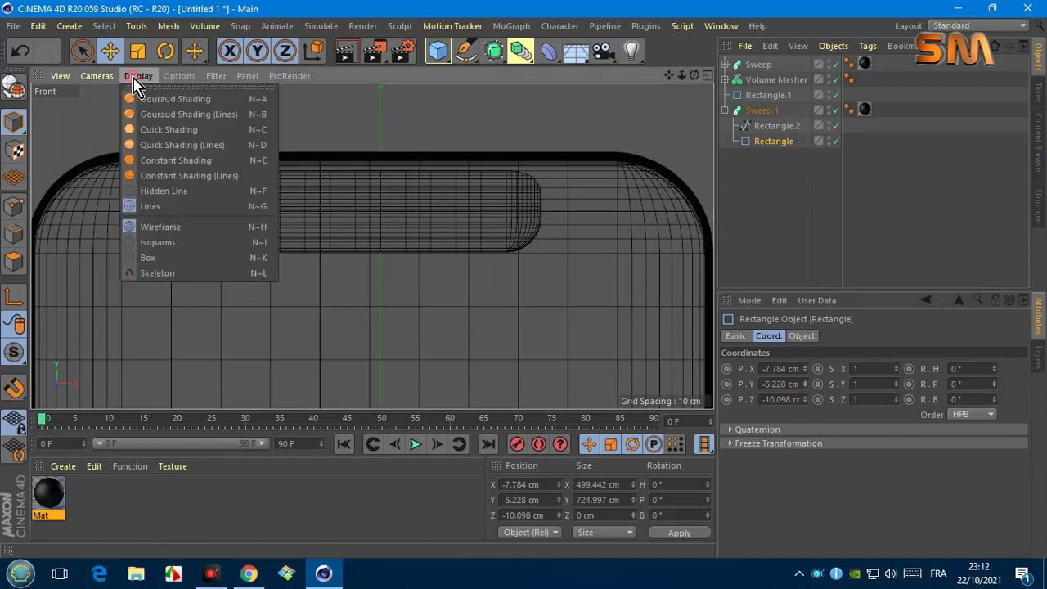
click(152, 102)
click(97, 76)
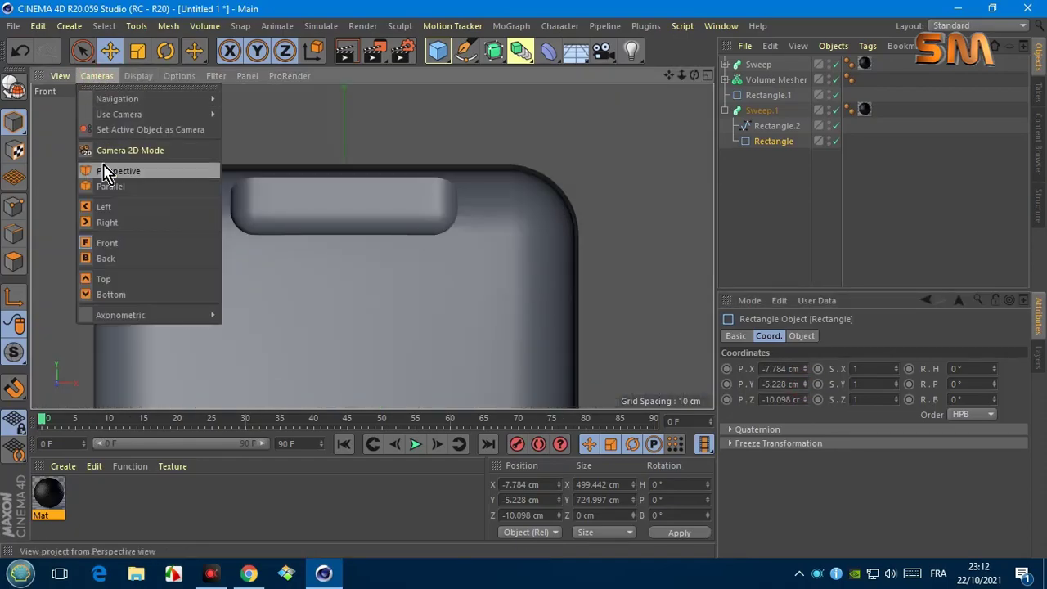
click(117, 169)
drag(695, 75, 671, 78)
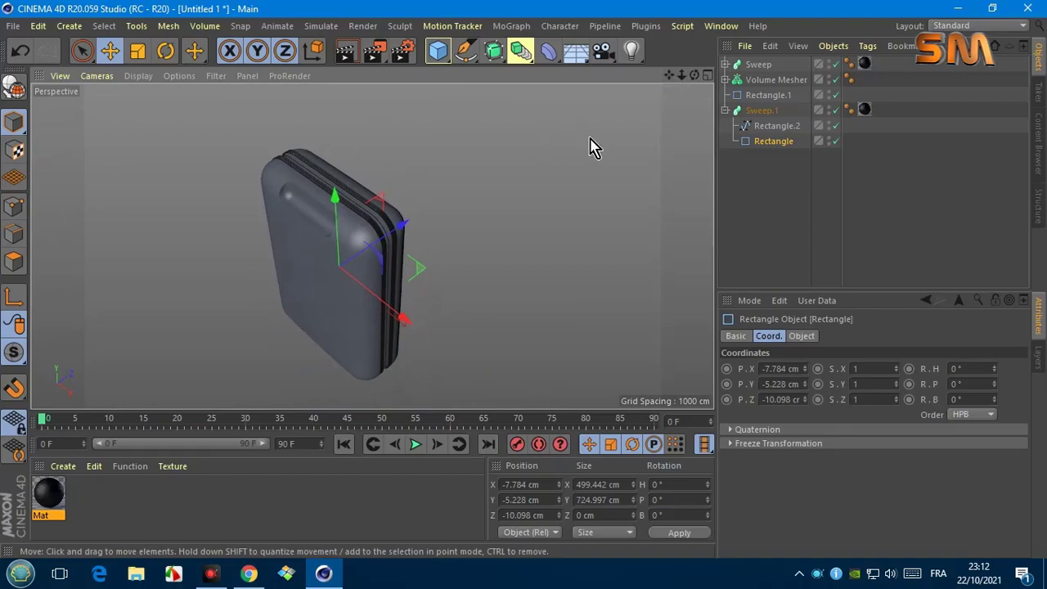
click(725, 110)
click(773, 96)
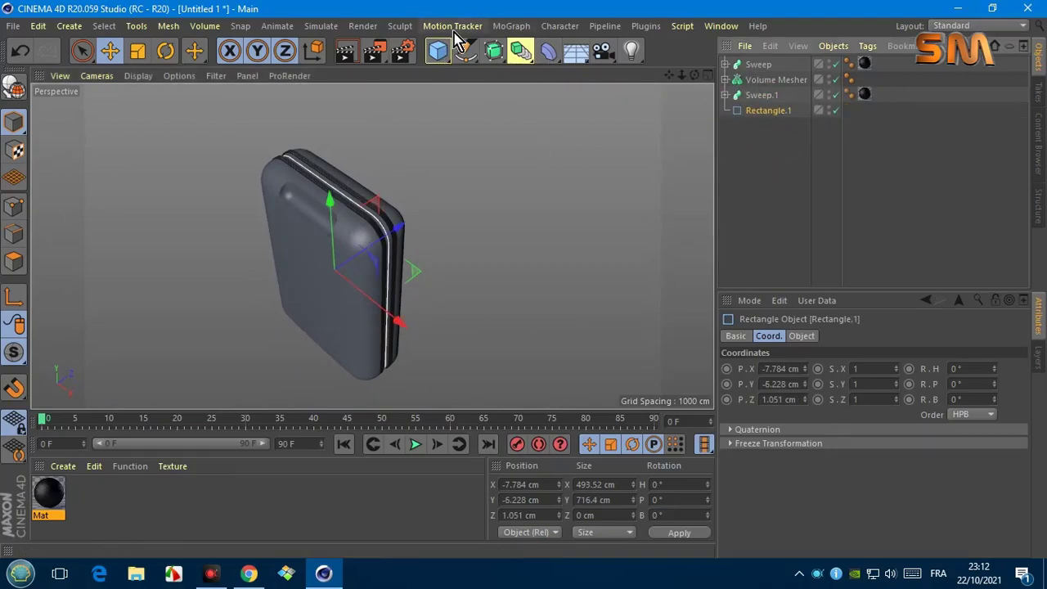
Step: Group Sweep and Sweep.1 under a new Null and hide it in the viewport
drag(437, 51, 490, 72)
drag(760, 79, 753, 64)
drag(761, 111, 756, 65)
click(725, 64)
click(828, 64)
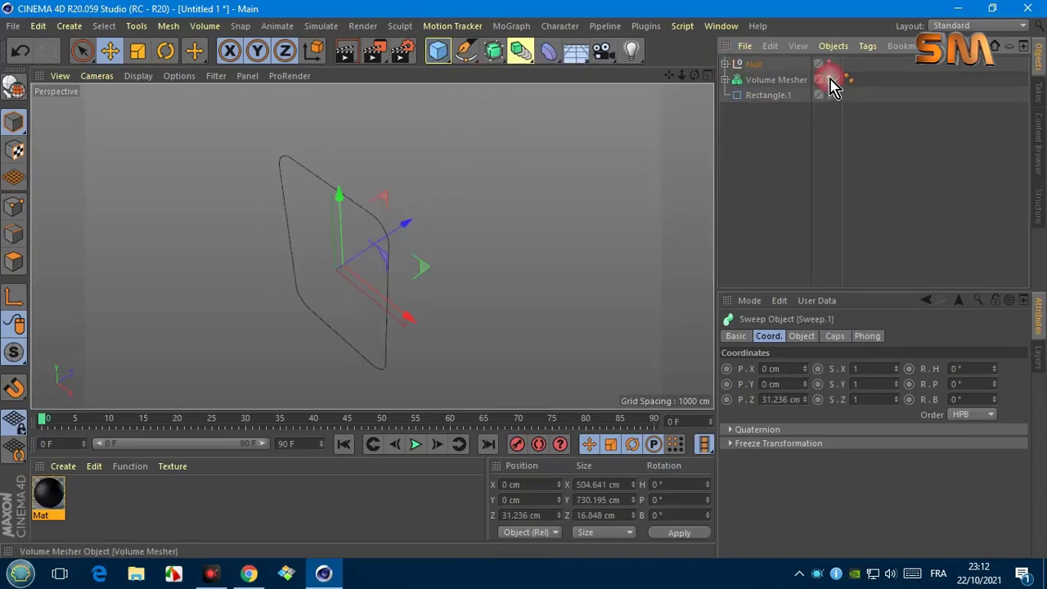
Step: Switch to the Model layout and hide Rectangle.1 in the viewport
click(761, 96)
alt+drag(409, 213, 495, 143)
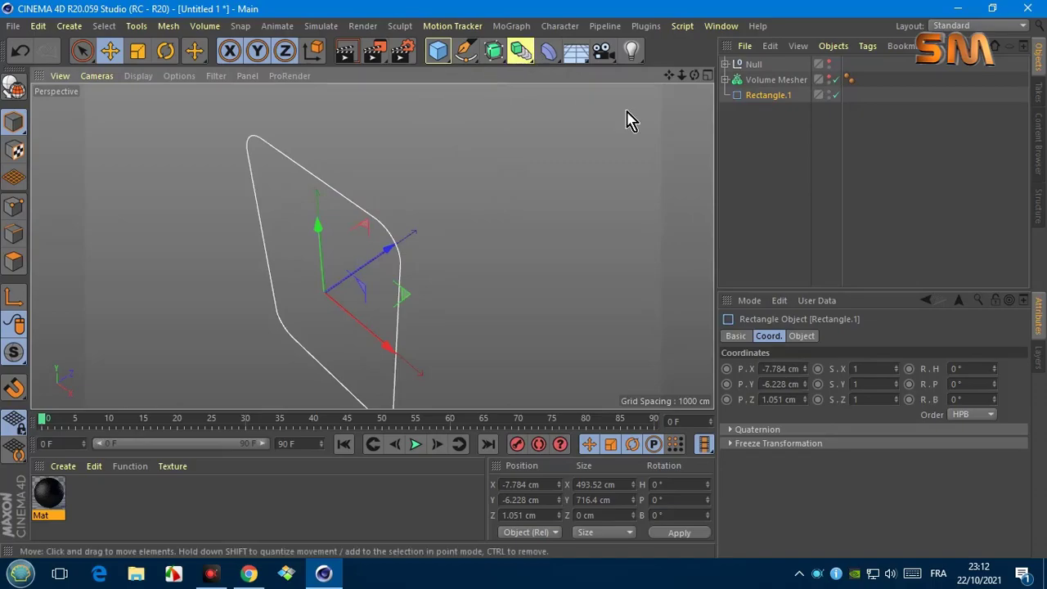
mouse_move(695, 75)
mouse_down()
mouse_move(373, 246)
mouse_move(393, 241)
mouse_up()
click(982, 26)
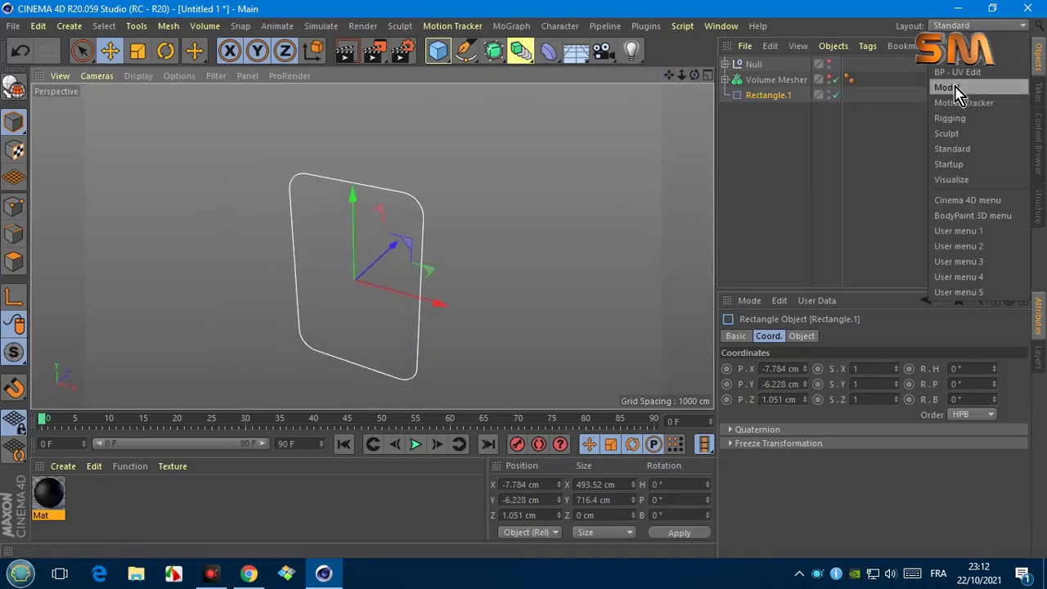
click(948, 87)
drag(770, 75, 621, 136)
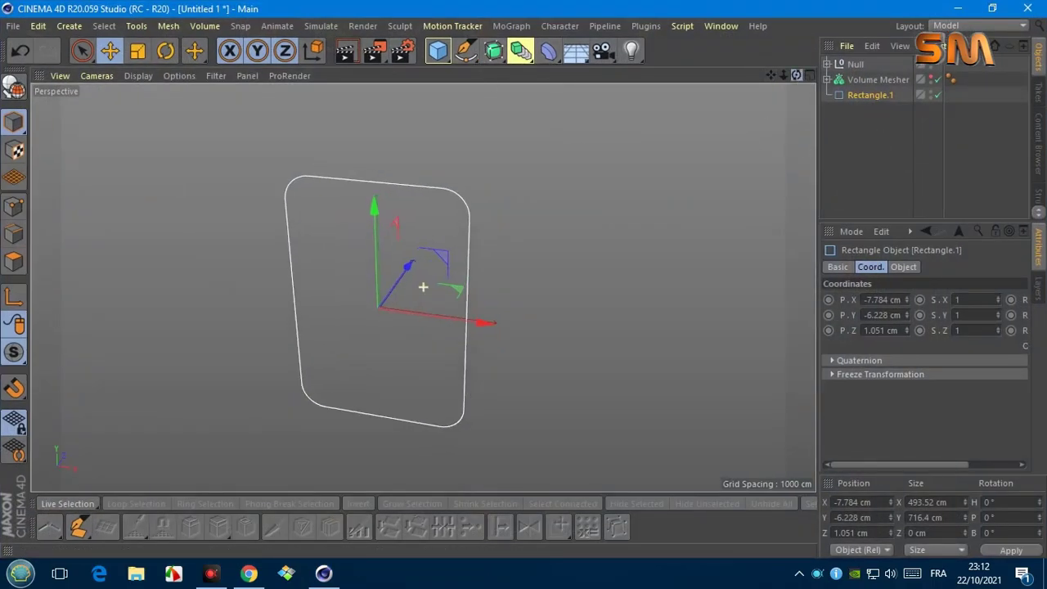
drag(796, 75, 728, 82)
click(930, 92)
Step: Add a new rectangle spline on the XZ plane and shrink it in Top view
click(930, 93)
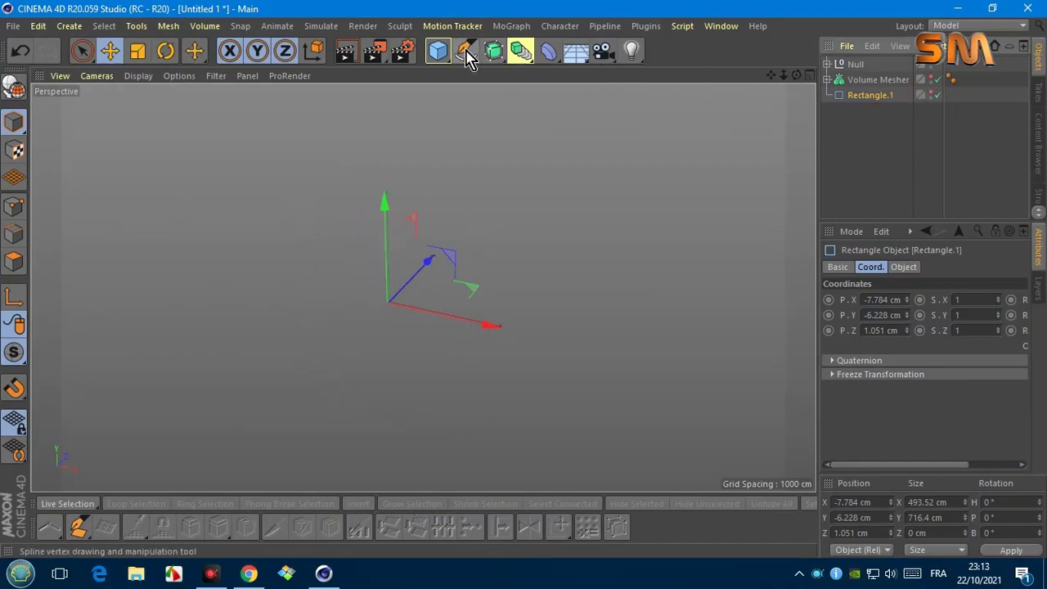
drag(464, 51, 614, 187)
click(904, 266)
click(949, 359)
click(937, 402)
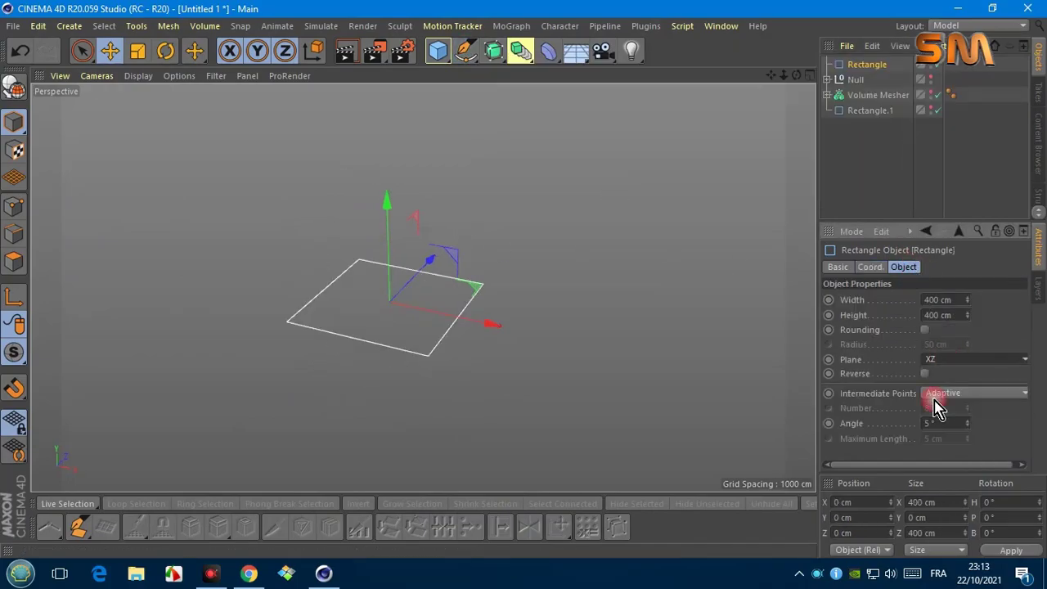
click(96, 75)
click(127, 288)
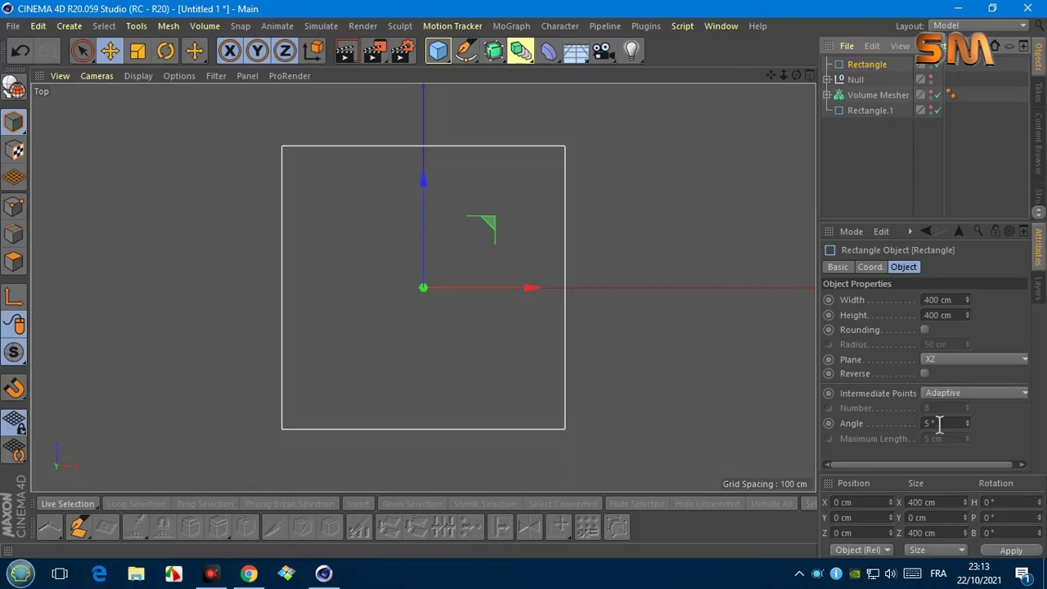
mouse_move(967, 315)
mouse_down()
mouse_move(967, 331)
mouse_move(967, 314)
mouse_up()
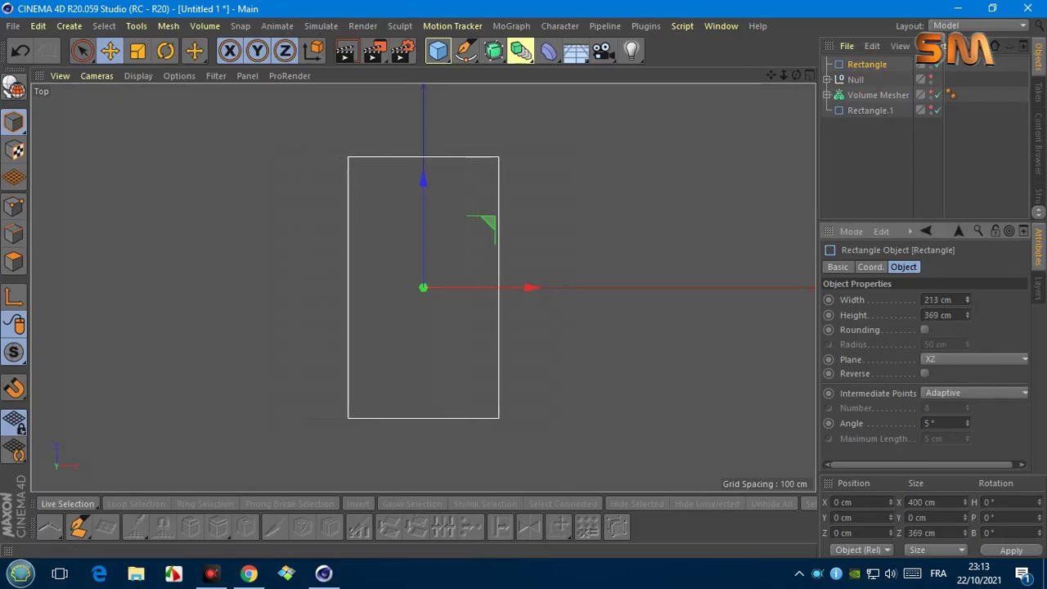
Step: Make the rectangle editable and line-cut new points across its outline
click(13, 88)
click(13, 206)
key(0)
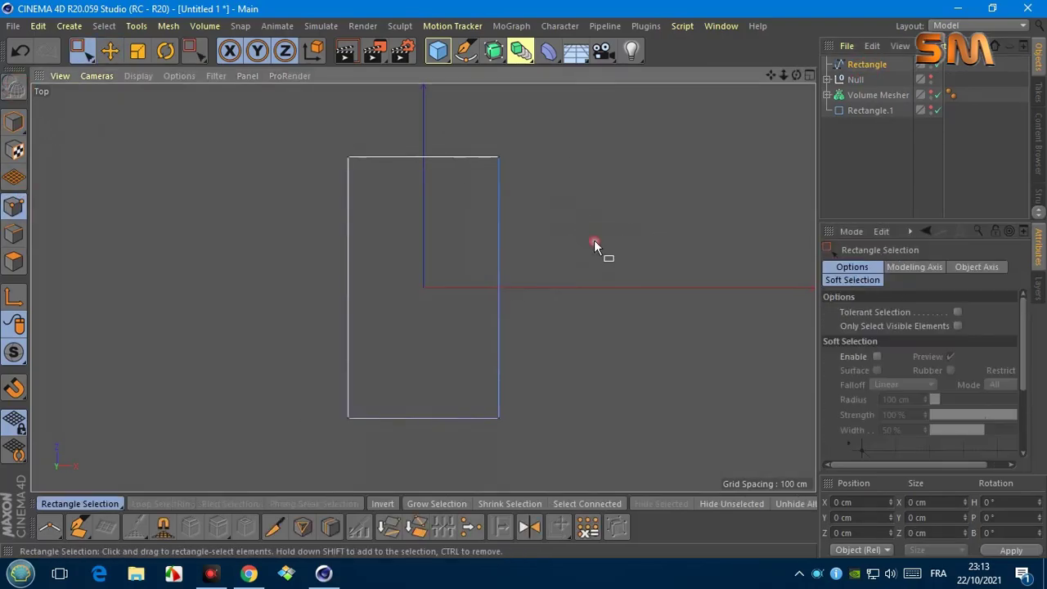
key(k)
key(k)
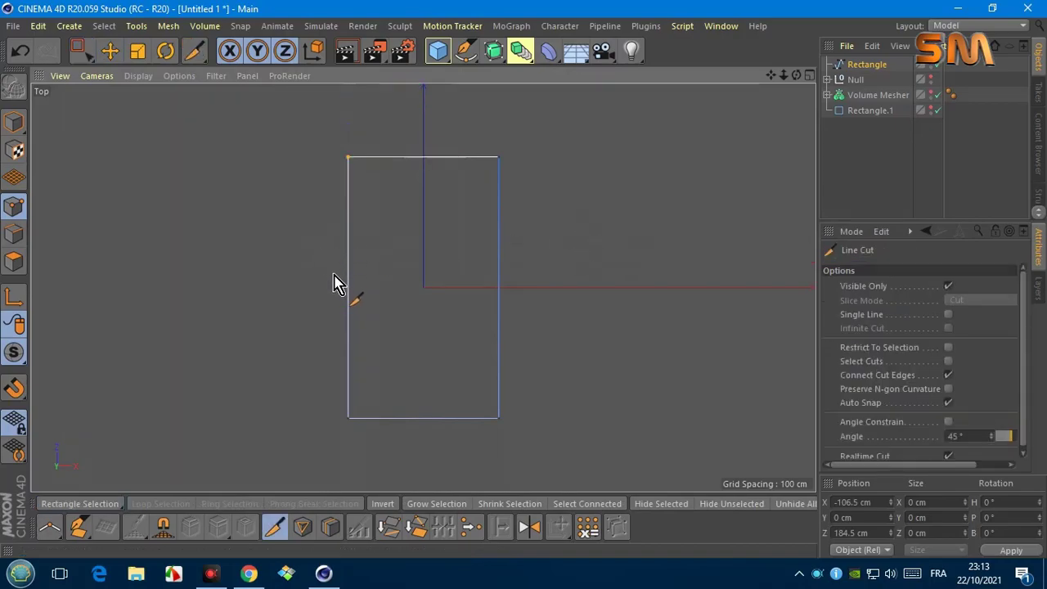
key(space)
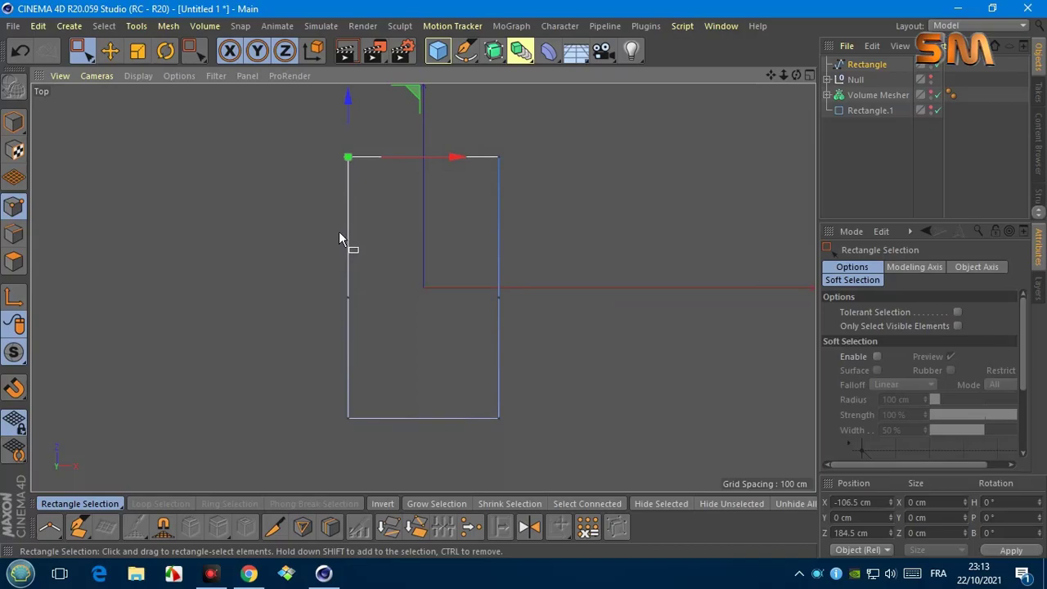
drag(332, 234, 462, 270)
key(space)
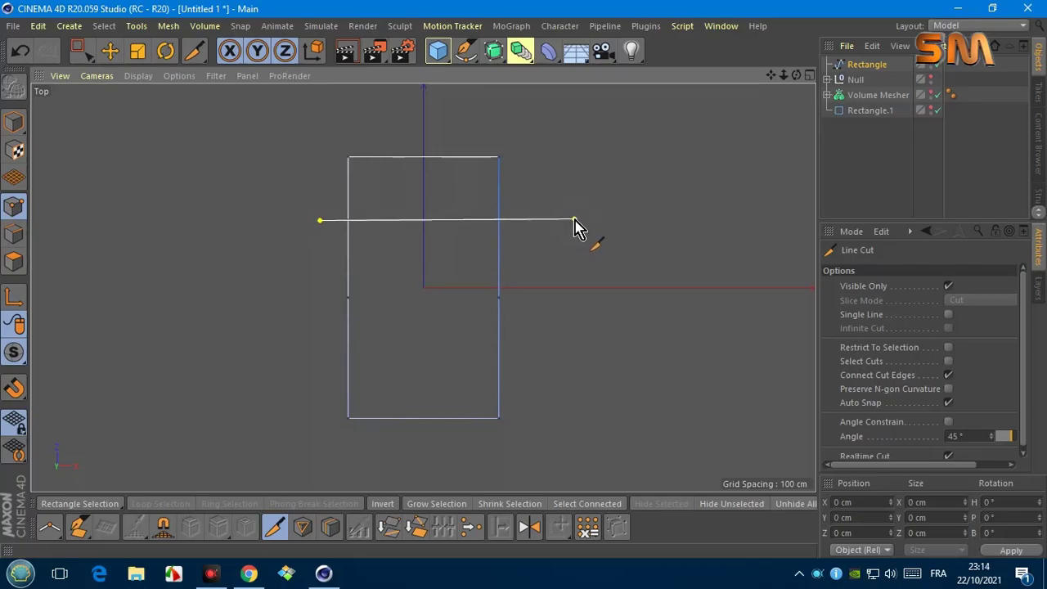
key(space)
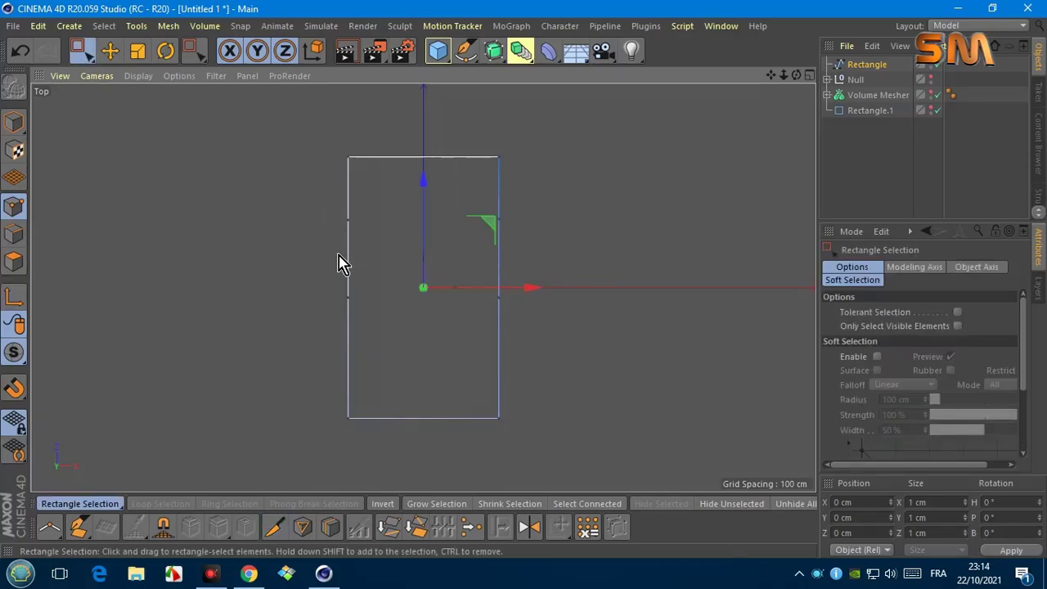
key(space)
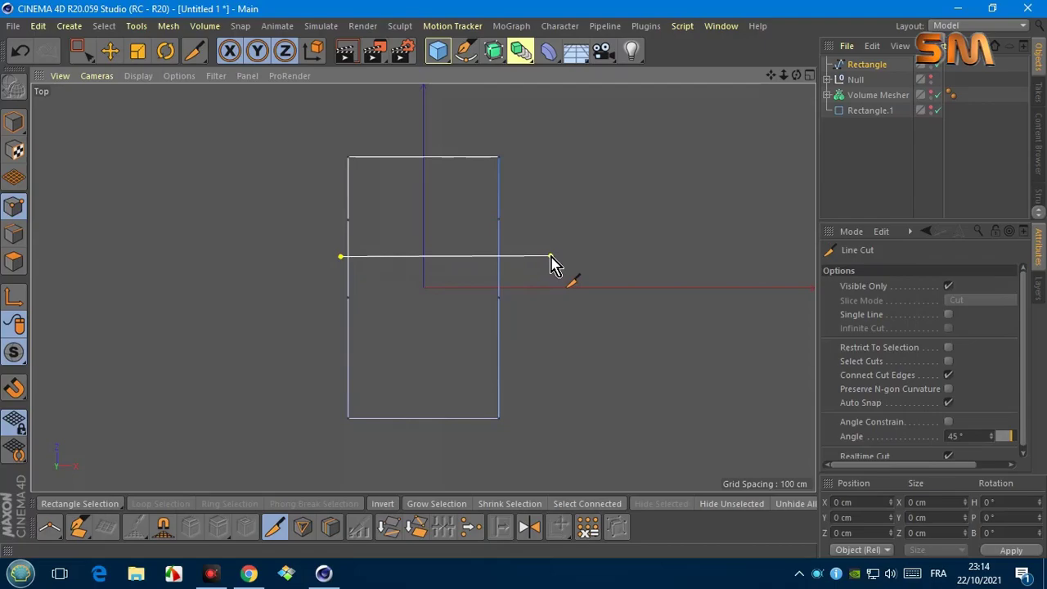
key(space)
key(space)
click(336, 189)
key(space)
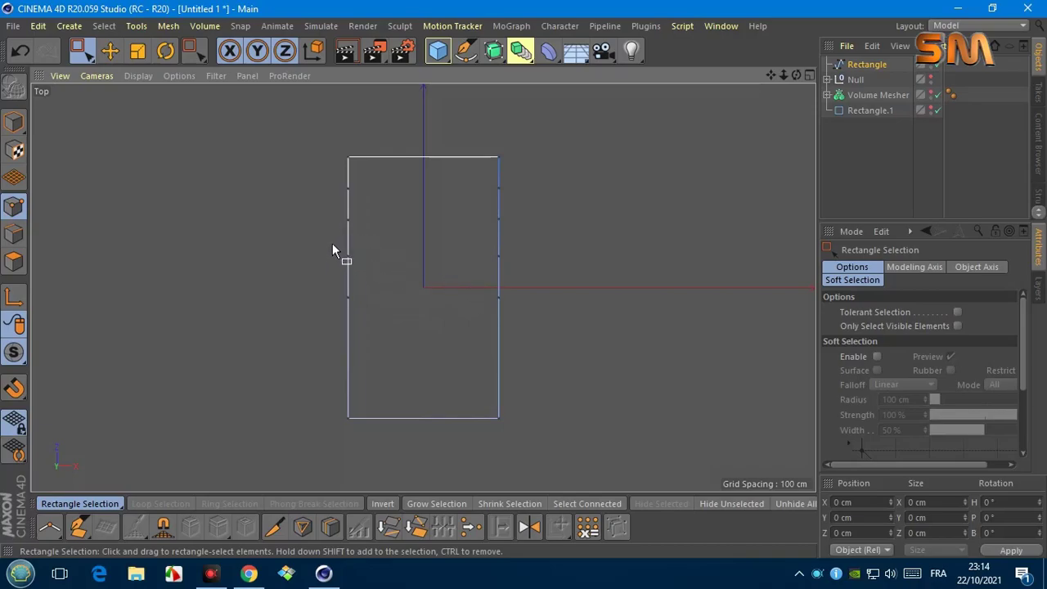
Step: Scale the middle side points inward into a waist and the upper points into a narrower neck
key(t)
drag(548, 278, 482, 260)
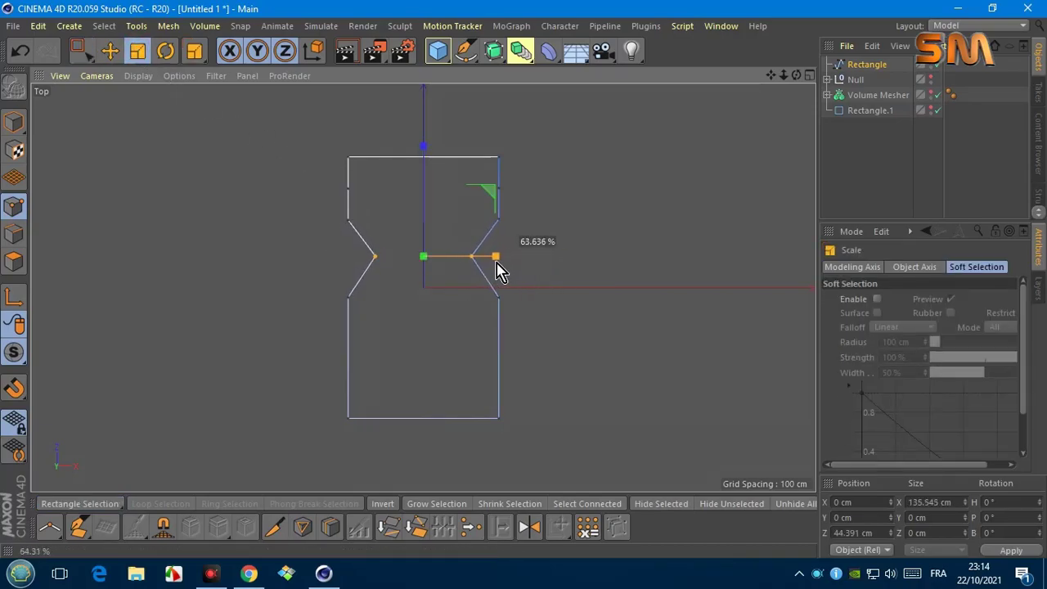
key(space)
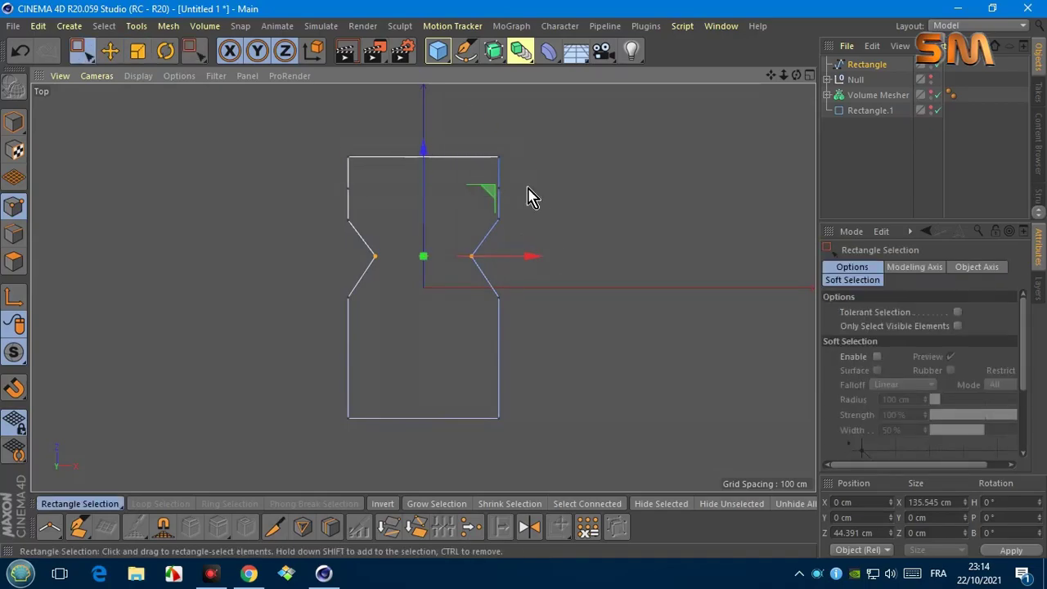
key(space)
drag(530, 196, 513, 182)
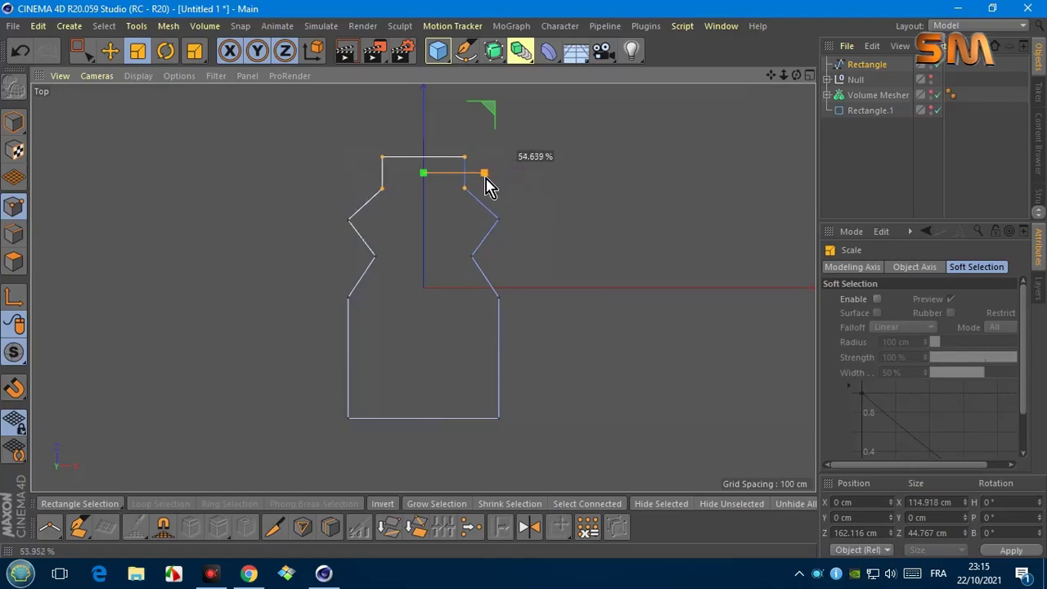
key(space)
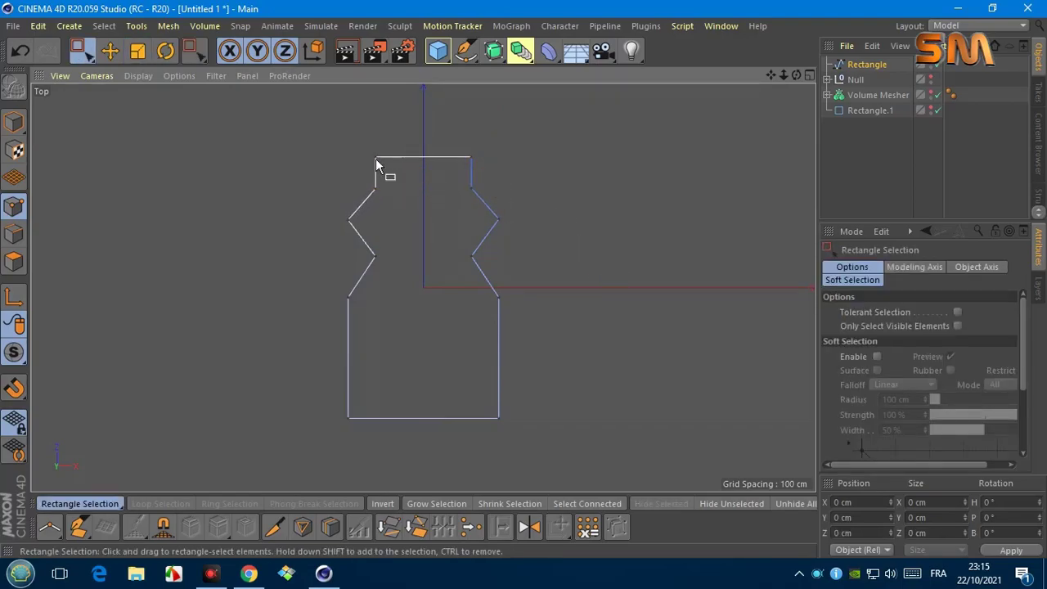
Step: Delete the extra top points, lower the top edge, and chamfer the neck points 34.85 cm
key(Delete)
drag(359, 172, 497, 197)
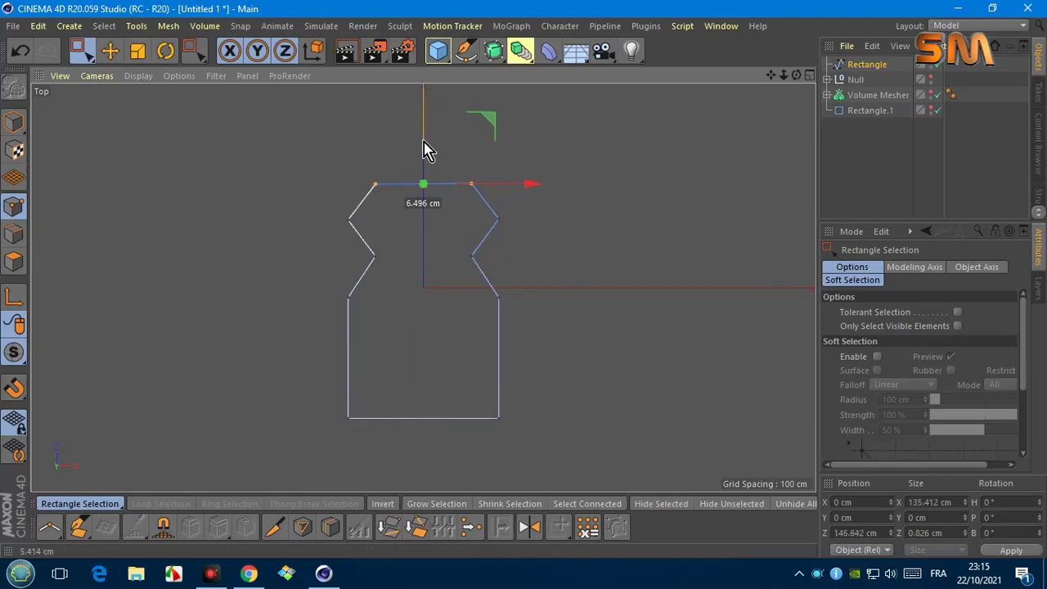
drag(425, 141, 425, 142)
drag(310, 184, 535, 271)
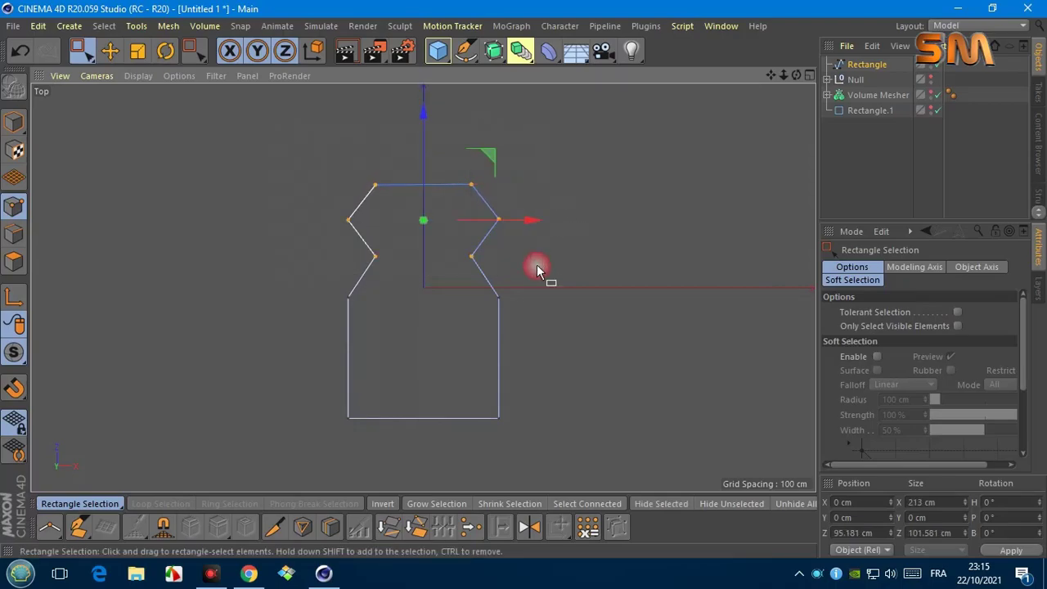
right_click(602, 264)
click(629, 358)
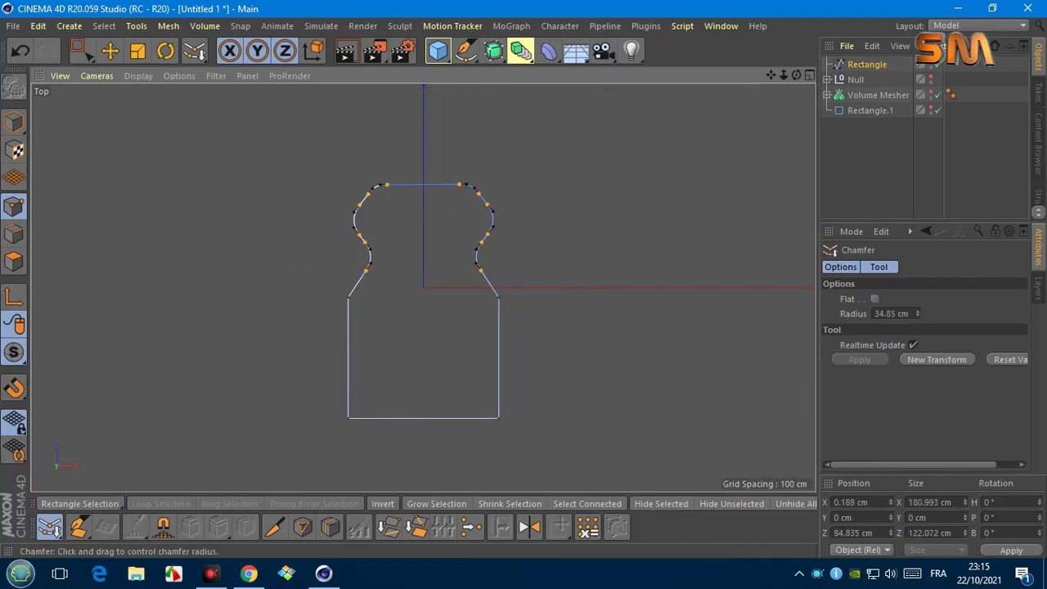
Step: Chamfer the points where neck meets body and the two bottom corners
key(space)
click(679, 417)
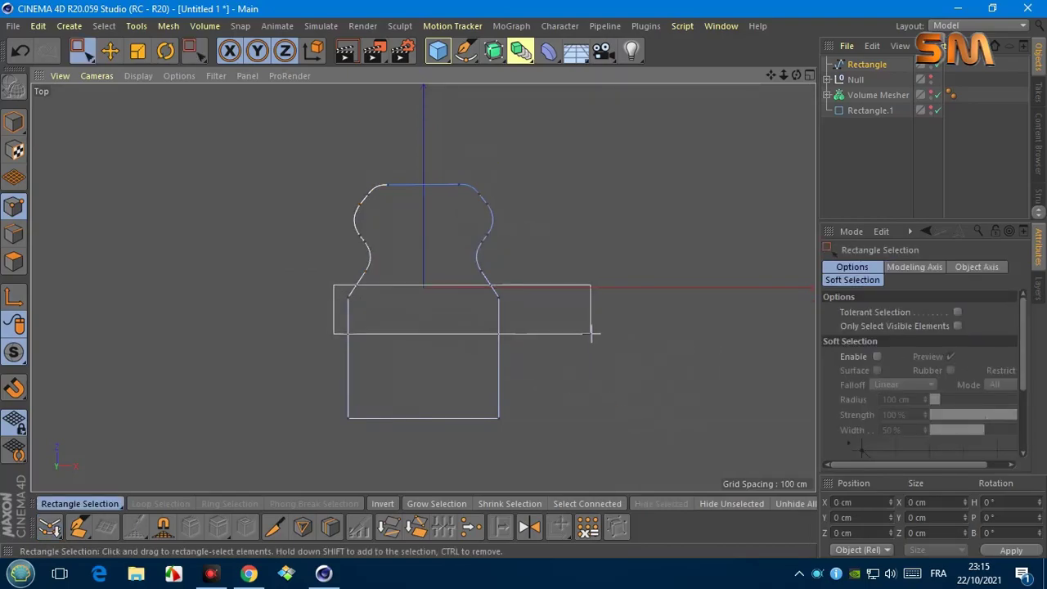
drag(590, 333, 607, 370)
right_click(607, 362)
click(636, 358)
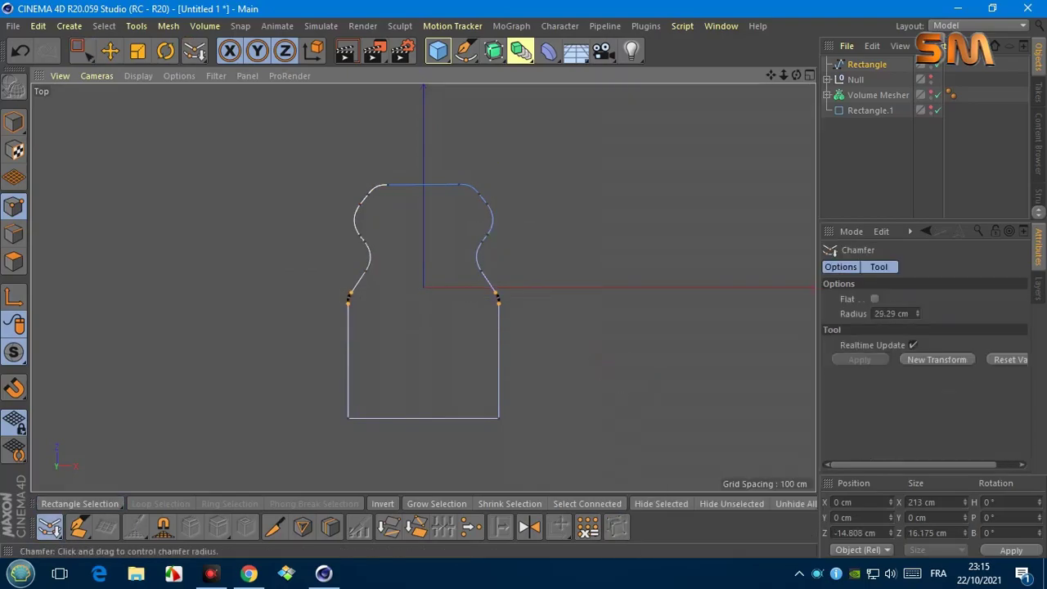
key(space)
drag(687, 465, 687, 465)
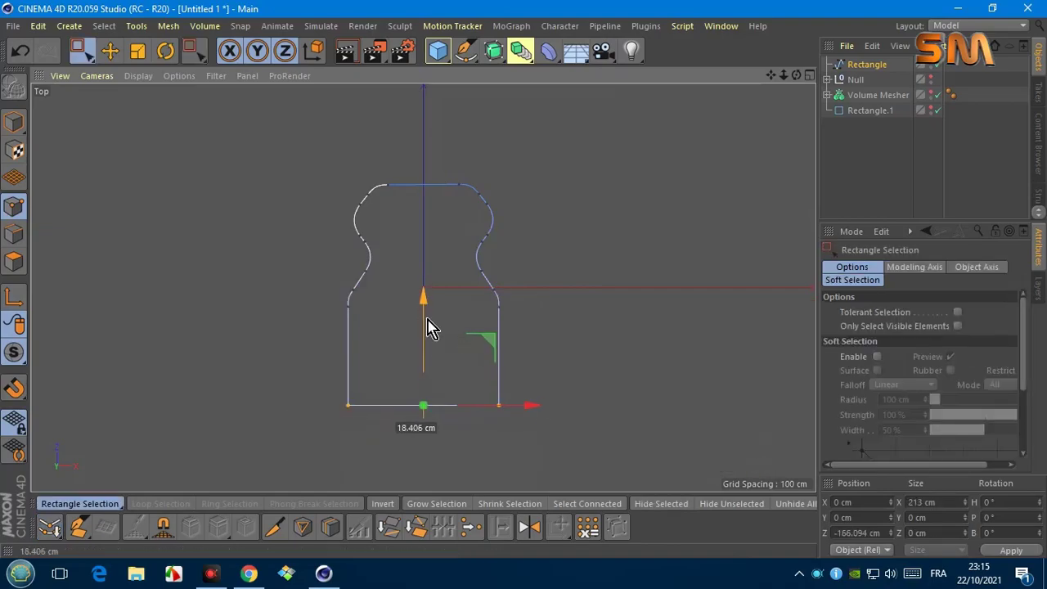
right_click(642, 368)
click(659, 376)
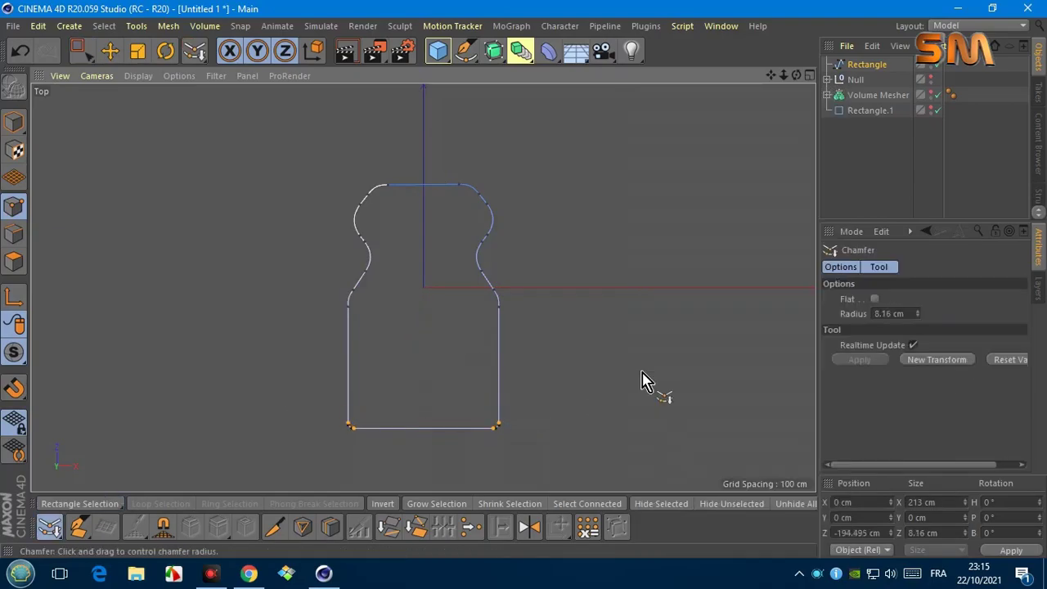
scroll(642, 380, down, 3)
click(869, 215)
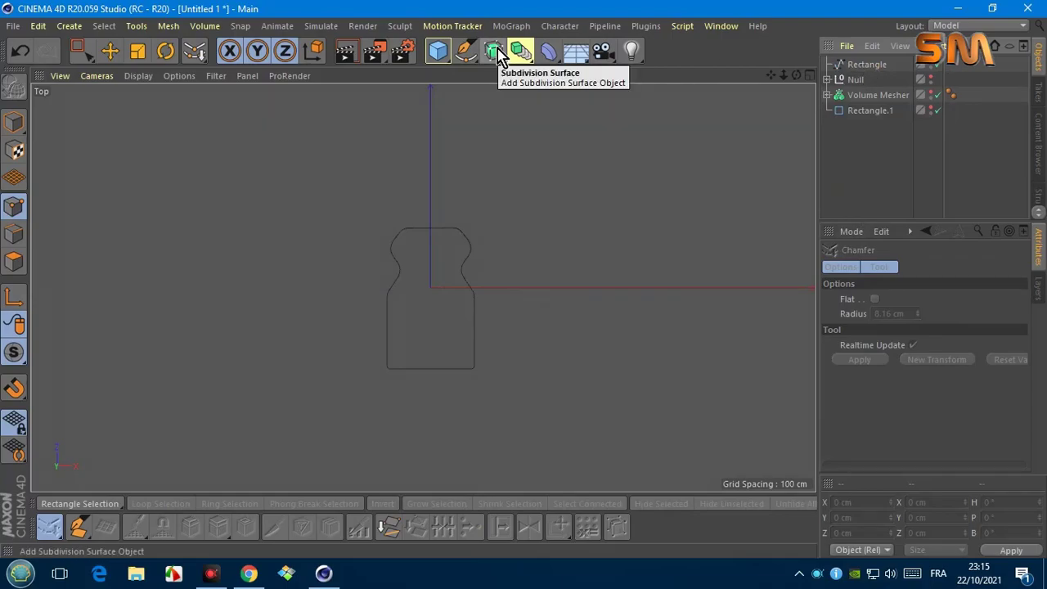
Step: Place the bottle outline inside an Extrude with a 40 cm movement depth
drag(498, 55, 658, 79)
drag(885, 72, 883, 68)
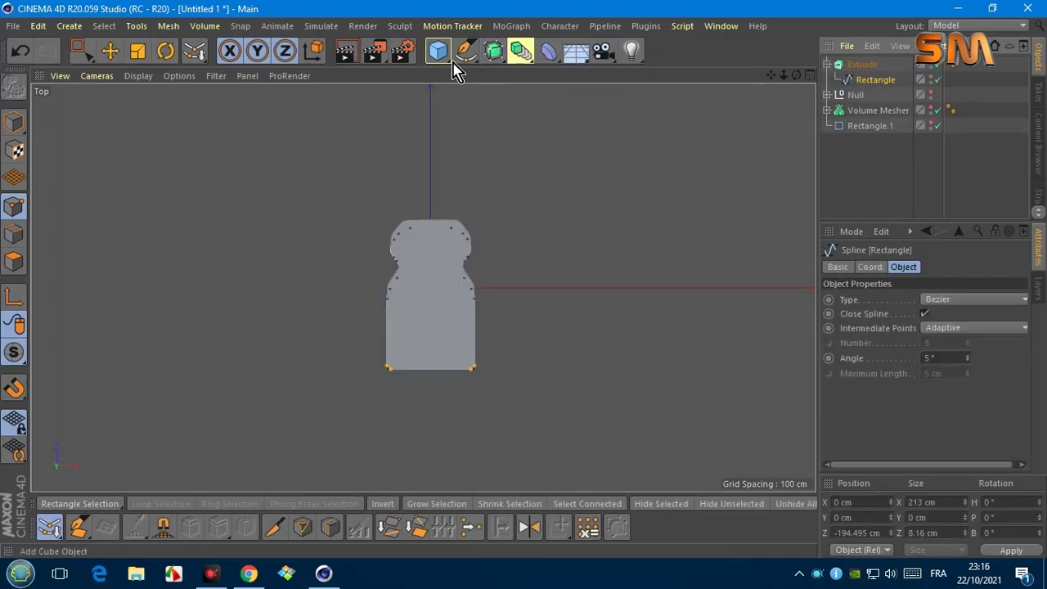
click(96, 76)
click(117, 169)
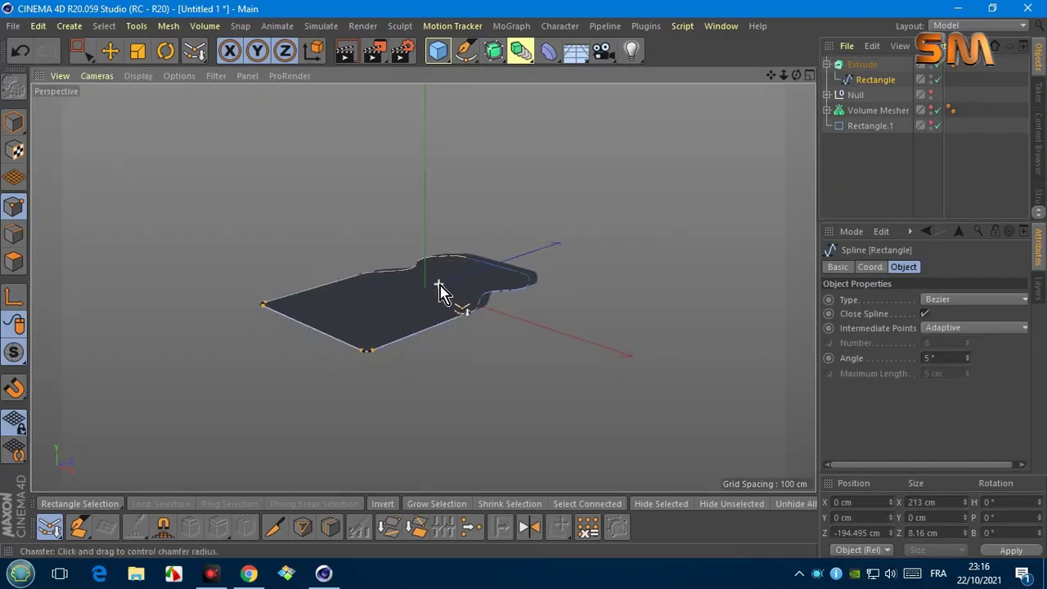
click(863, 63)
drag(949, 463, 986, 463)
text(20)
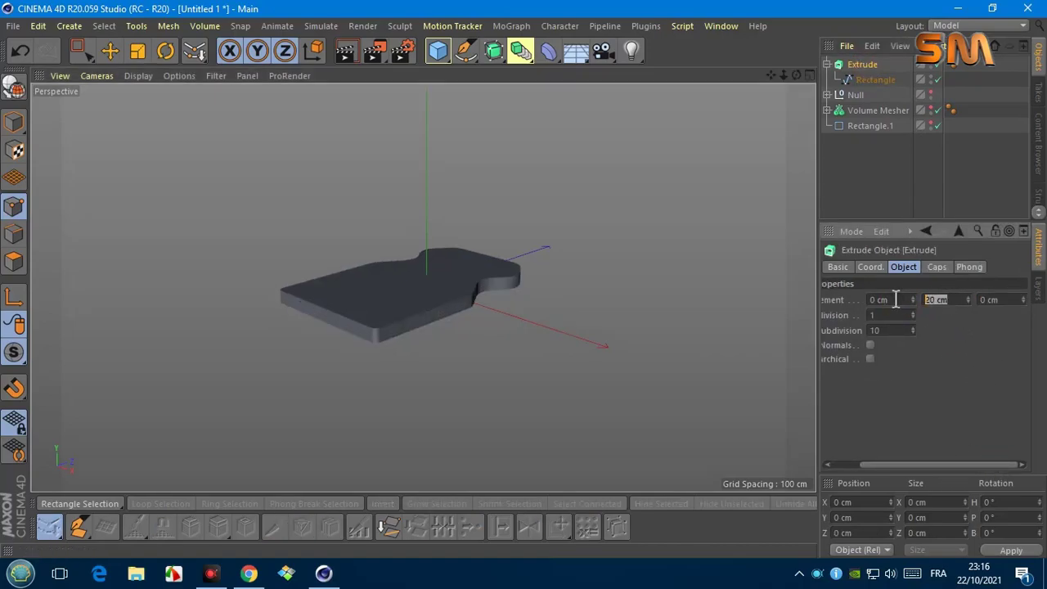
text(30)
key(Return)
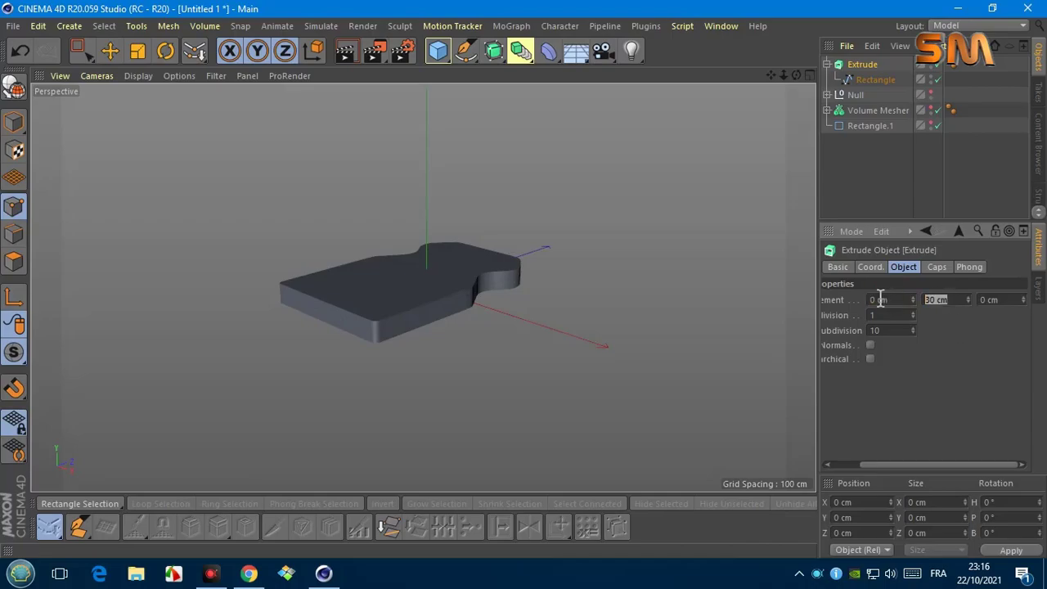
text(40)
key(Return)
Step: Scale the Extrude to X 0.72 and Y 1.43, then return to Top view
drag(797, 82, 797, 81)
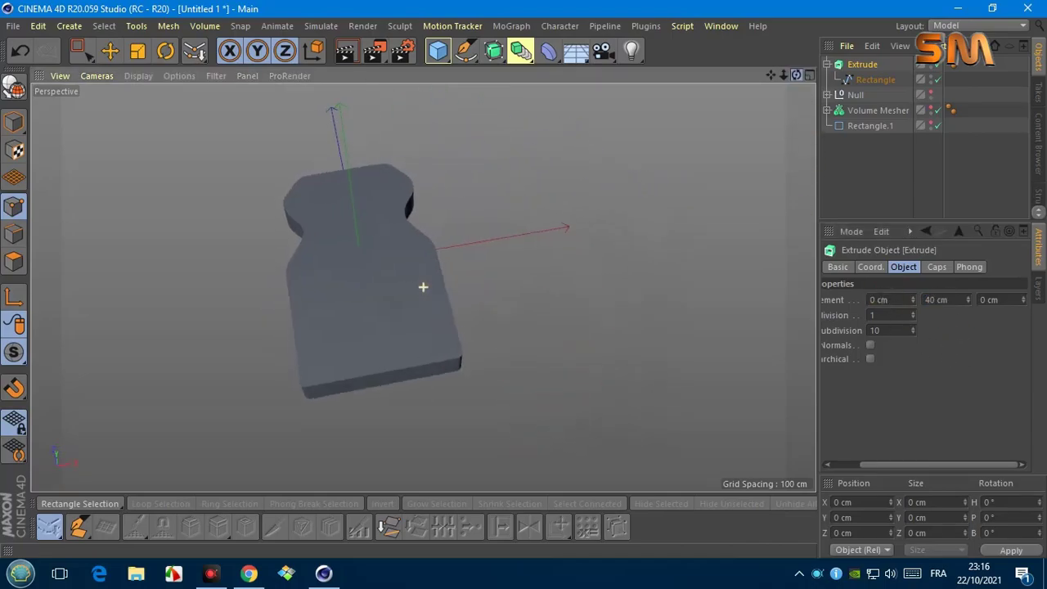
click(870, 267)
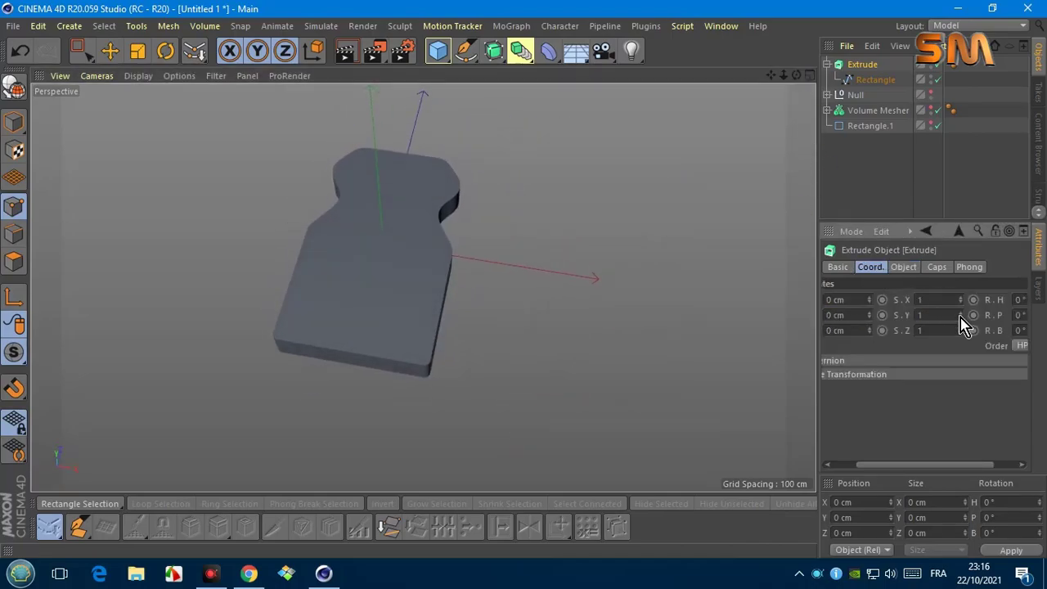
drag(960, 315, 960, 328)
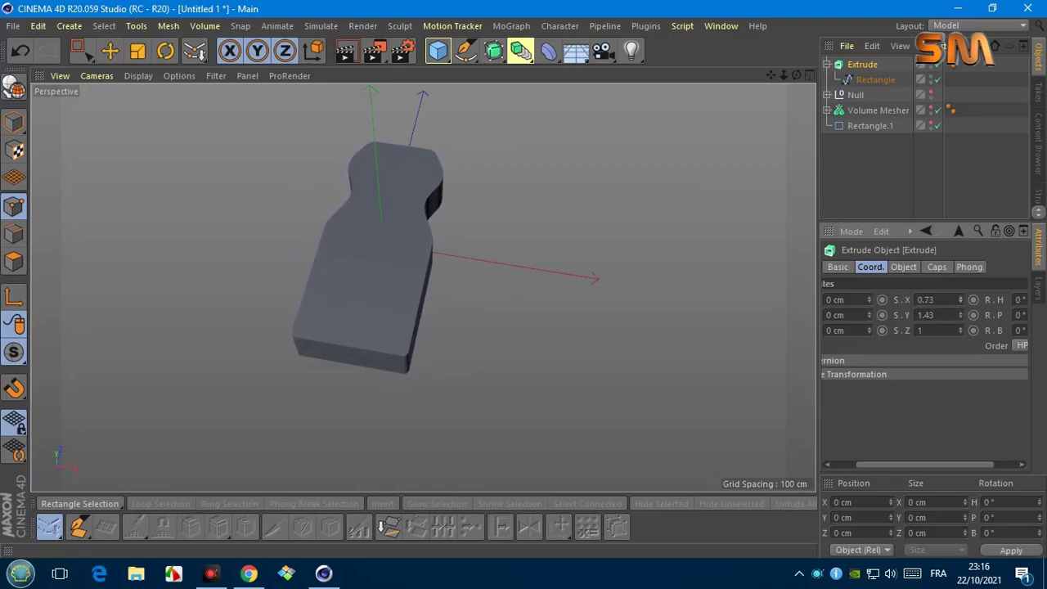
alt+drag(760, 90, 667, 207)
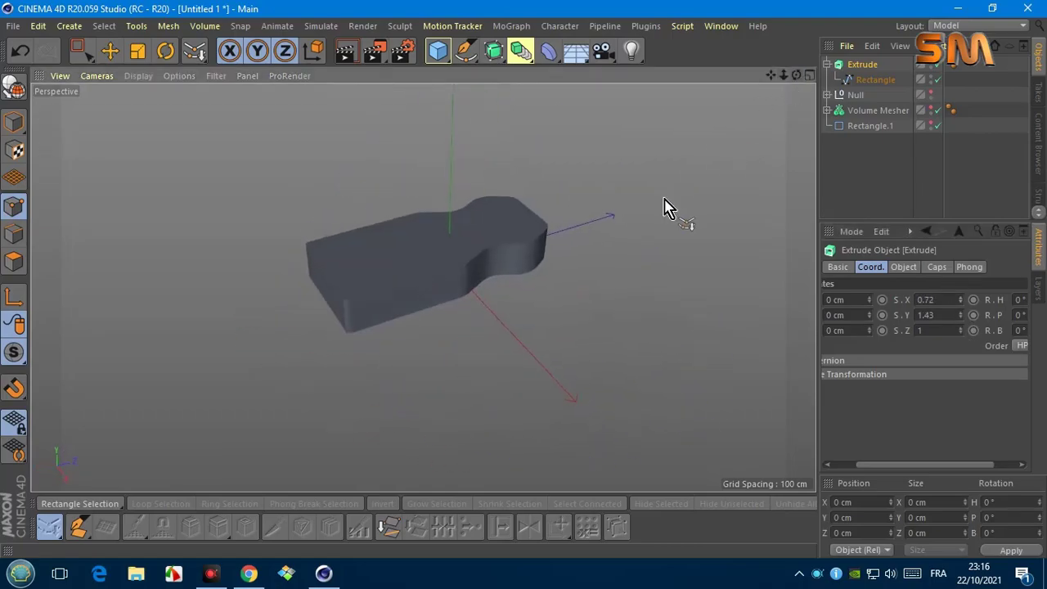
click(103, 80)
click(110, 284)
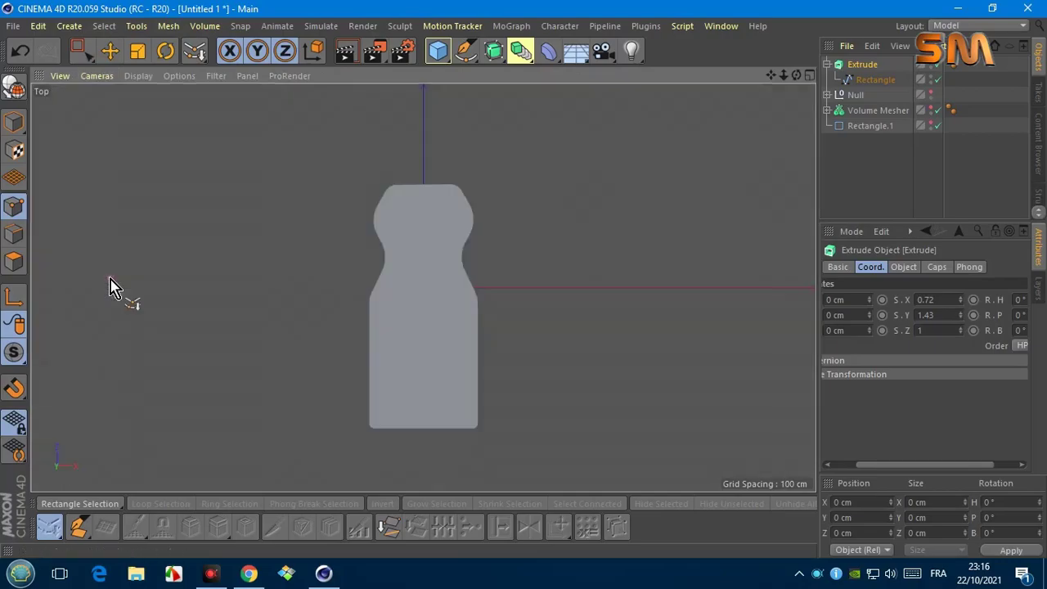
click(827, 64)
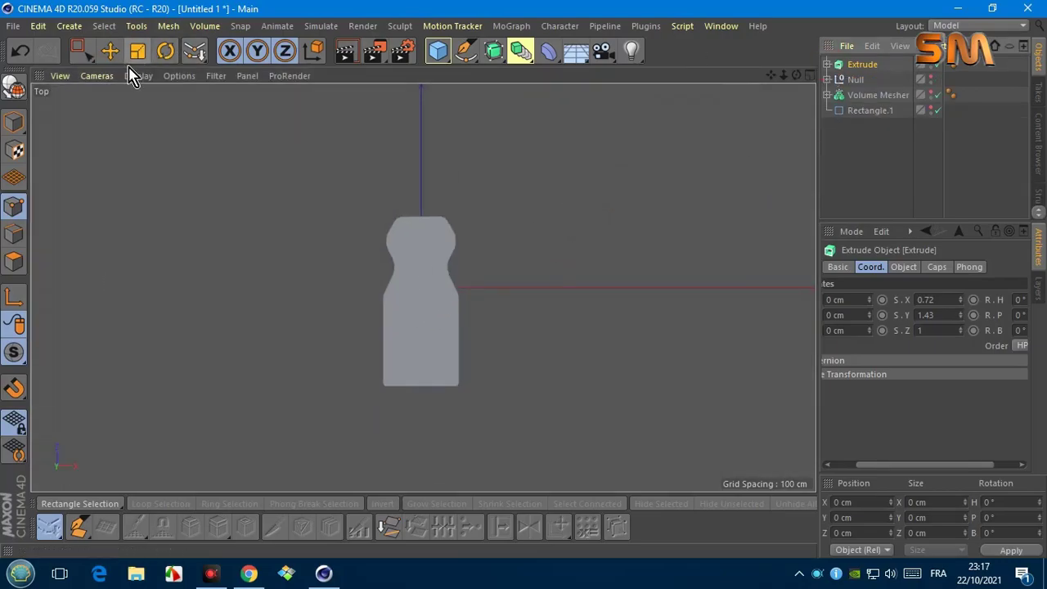
Step: Make the Extrude an editable polygon object and loop-select its outer edge loop
right_click(863, 72)
click(710, 413)
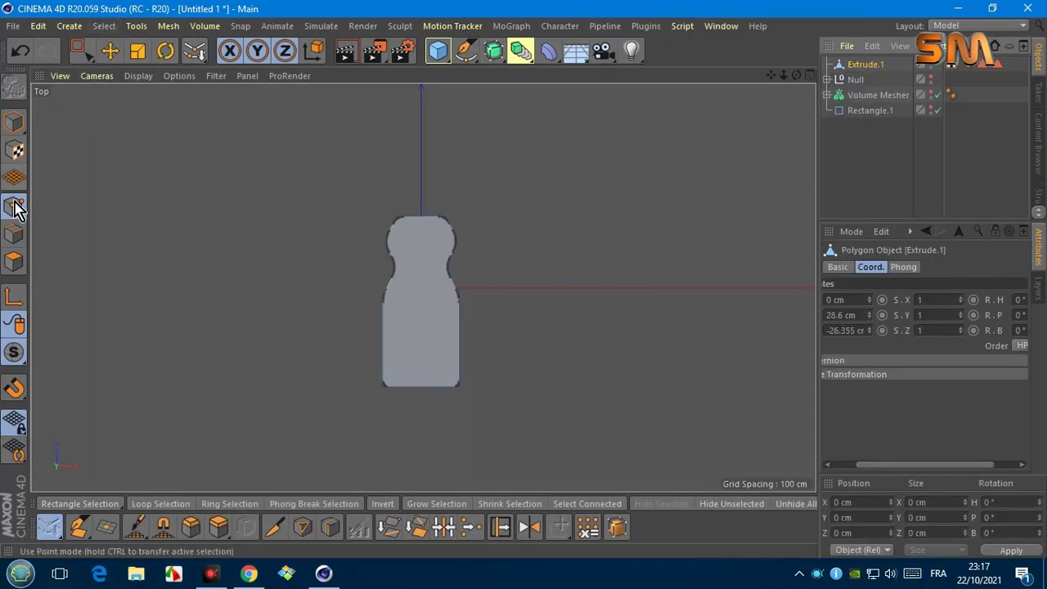
click(104, 26)
click(134, 227)
right_click(211, 245)
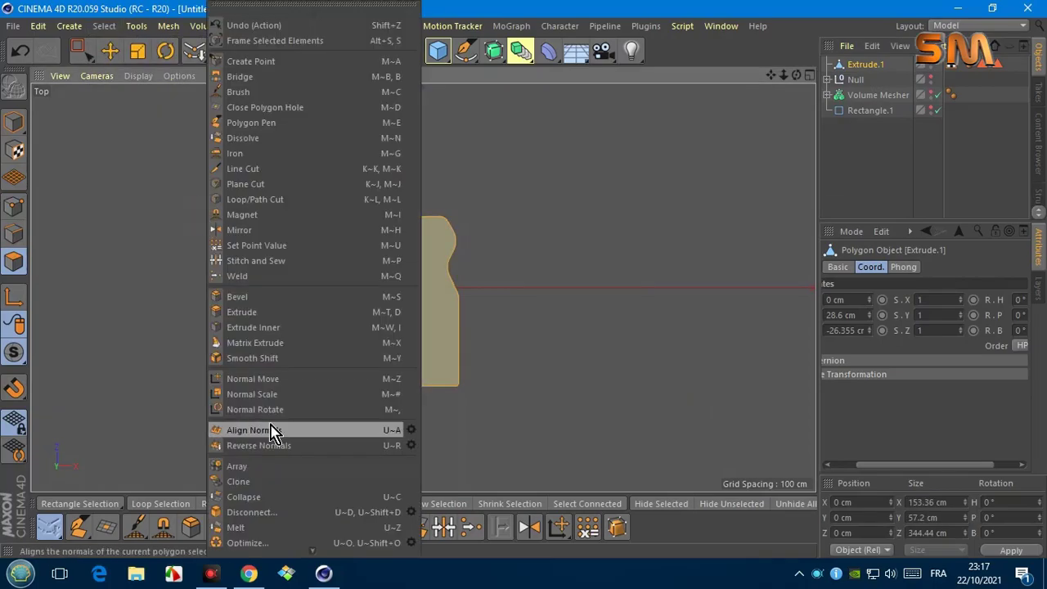
click(235, 537)
click(14, 233)
click(104, 25)
click(122, 128)
click(420, 386)
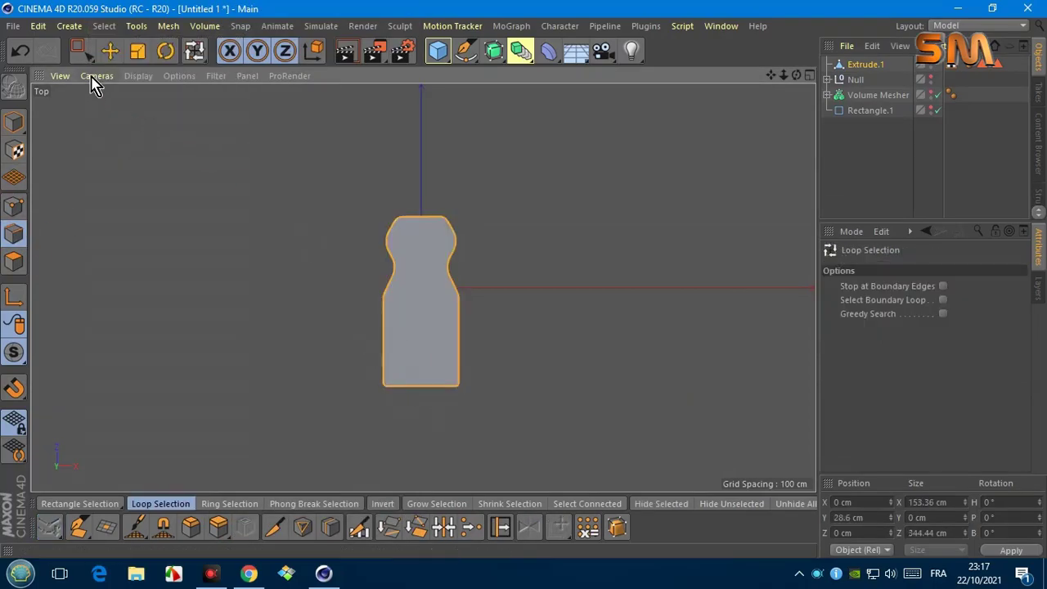
click(96, 76)
click(124, 172)
Step: Bevel the edge loop with a 7.8 cm offset and 4 subdivisions, then view from Top
right_click(619, 262)
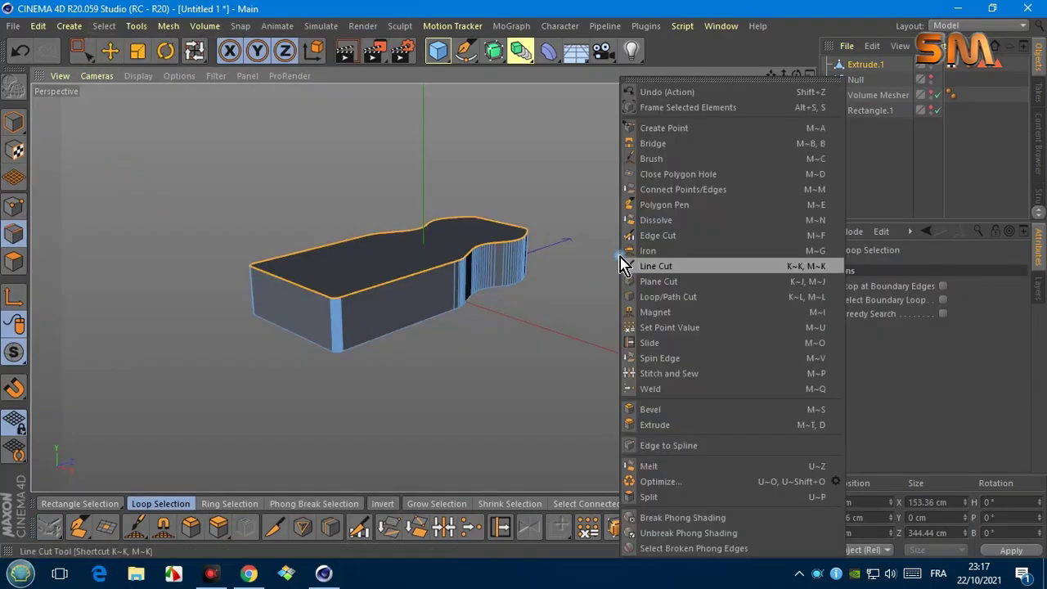
click(651, 410)
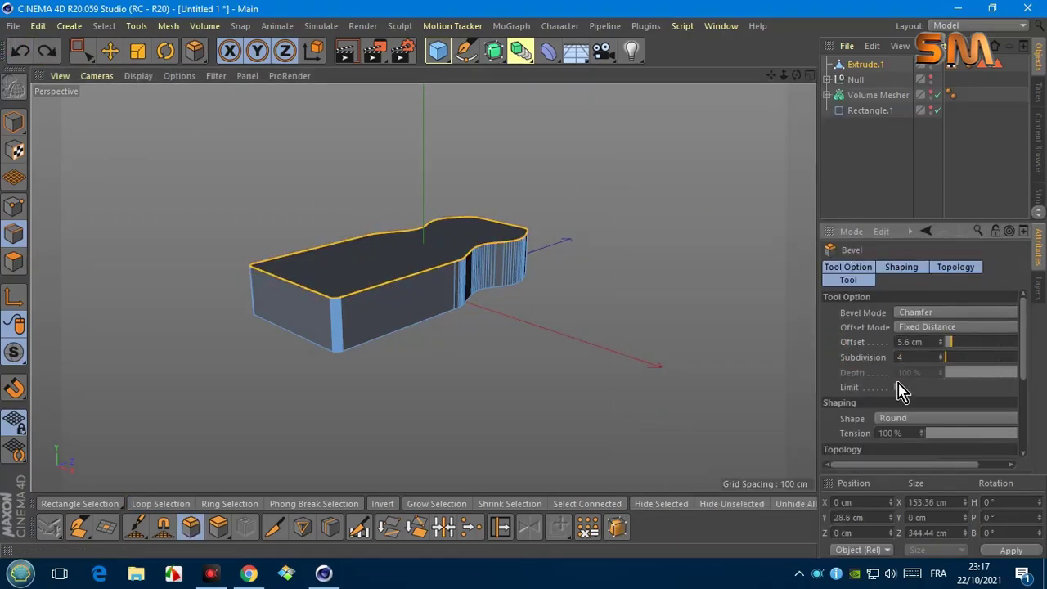
drag(629, 226, 664, 227)
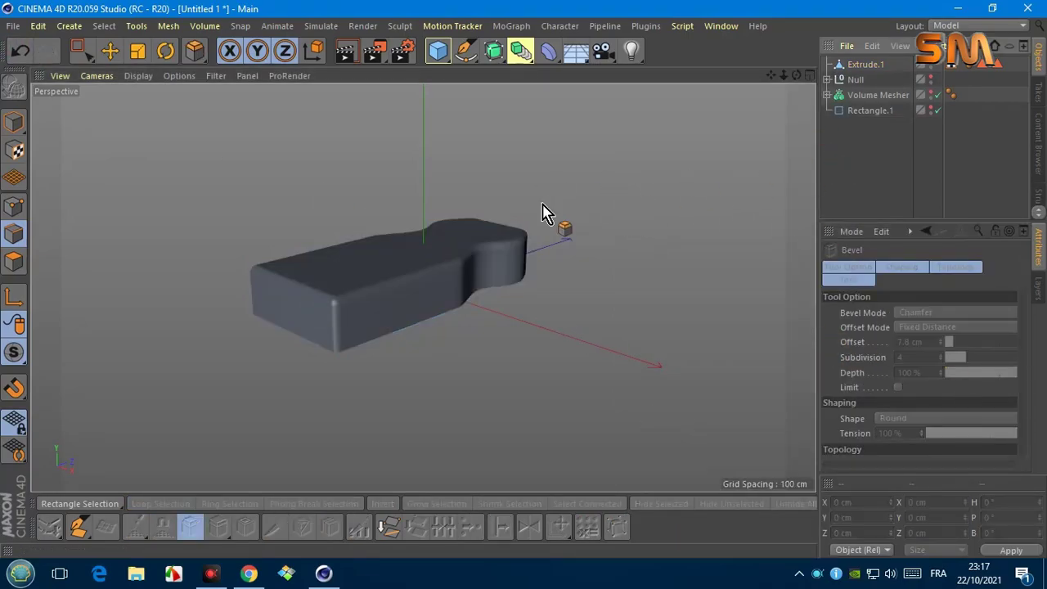
alt+drag(545, 211, 420, 286)
scroll(629, 160, down, 2)
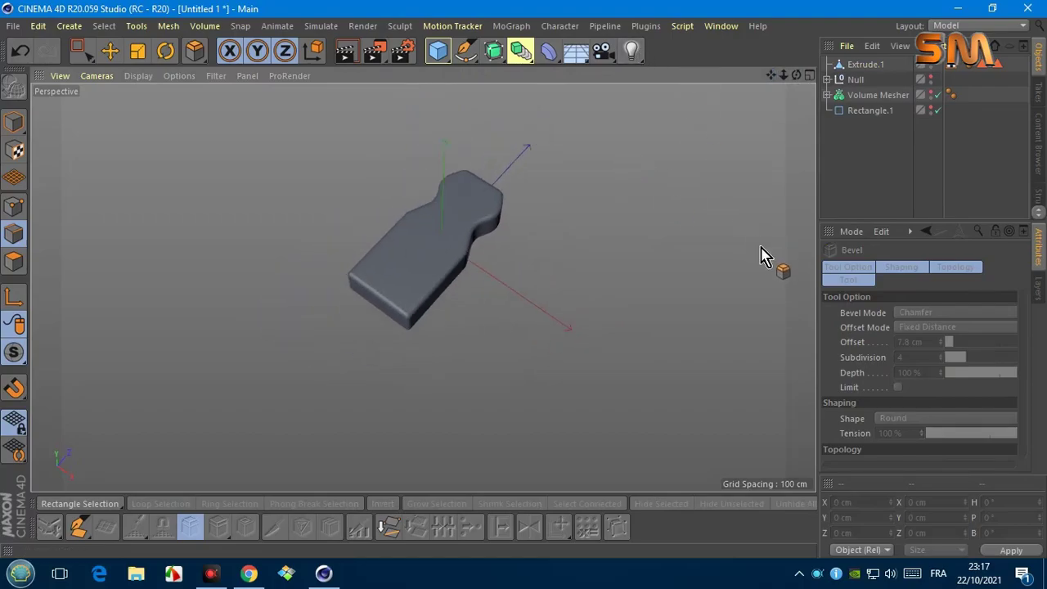
click(97, 75)
click(106, 276)
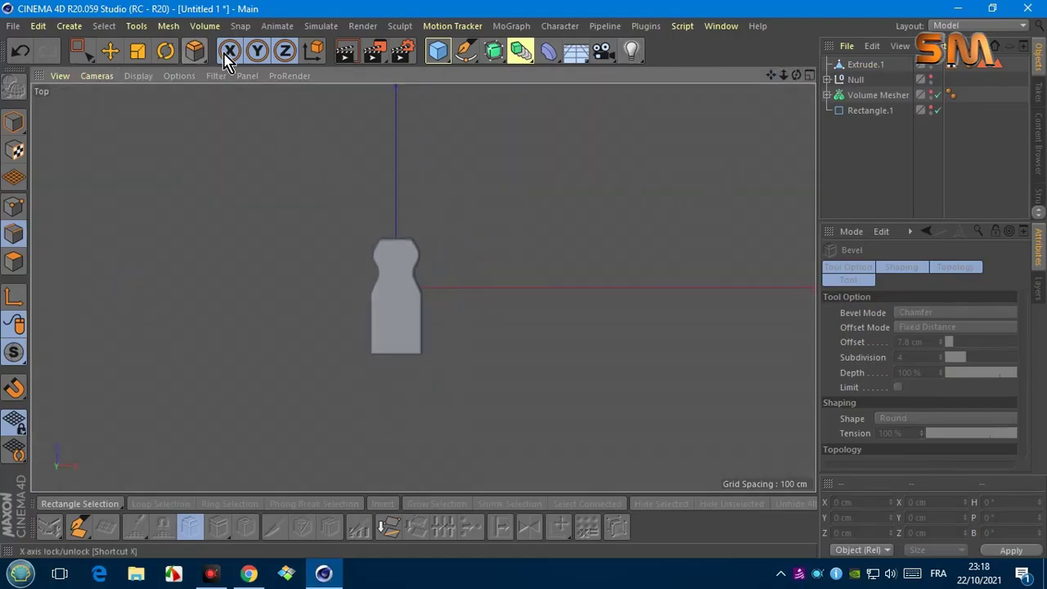
Step: Duplicate the Extrude.1 bottle piece and slide the copy right and upward in the top view
click(864, 64)
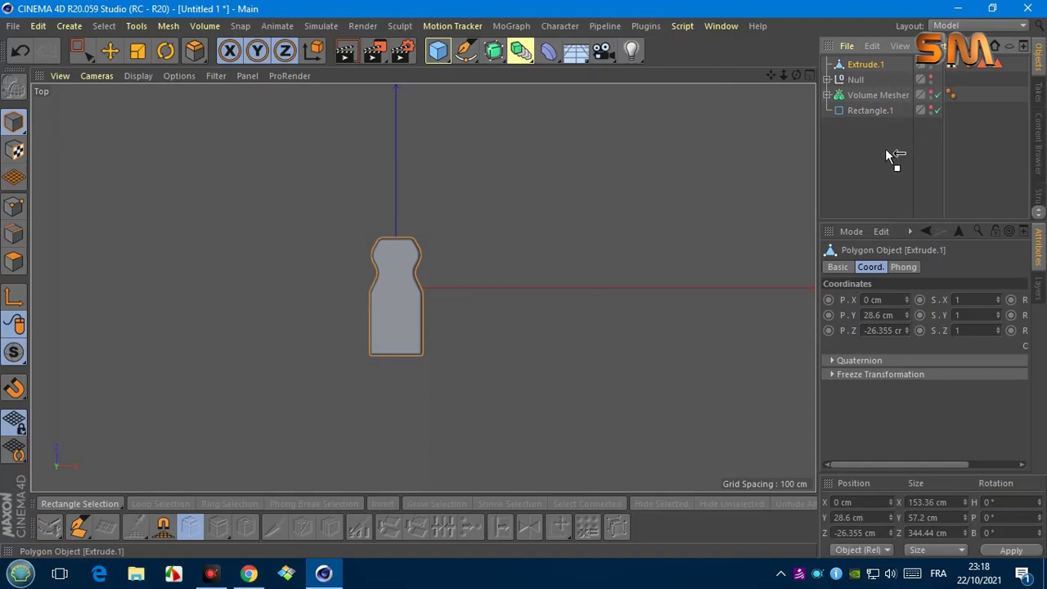
ctrl+drag(891, 156, 878, 180)
key(e)
drag(483, 304, 571, 307)
drag(855, 131, 876, 176)
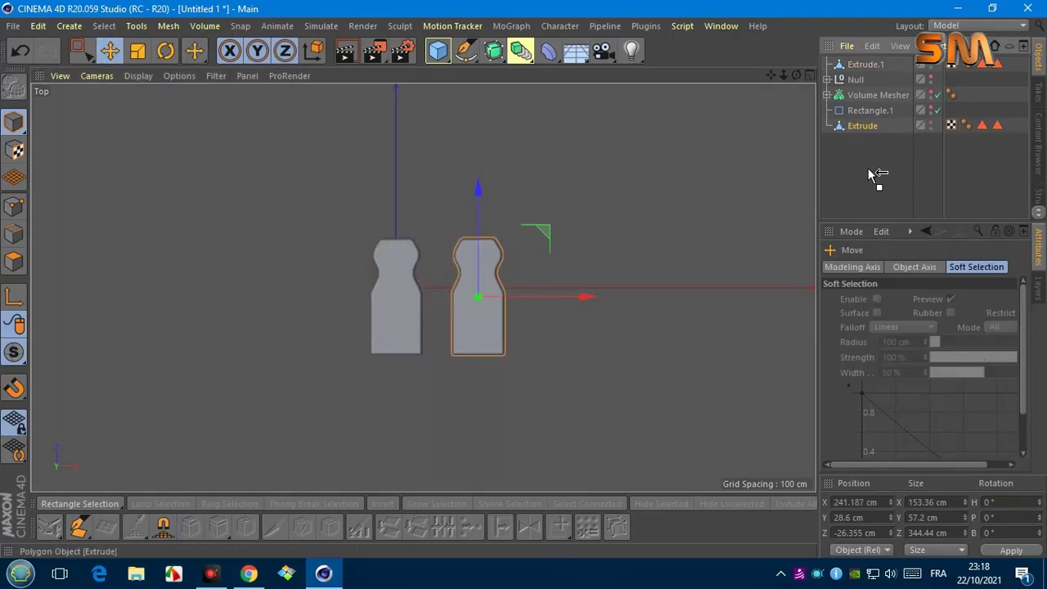
drag(479, 223, 484, 159)
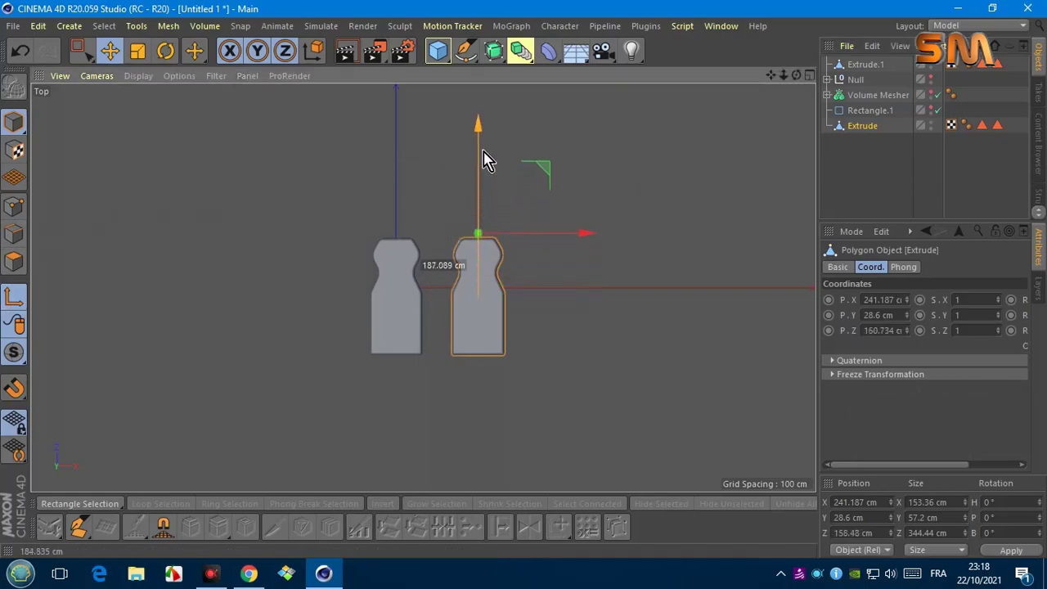
key(r)
drag(533, 205, 539, 270)
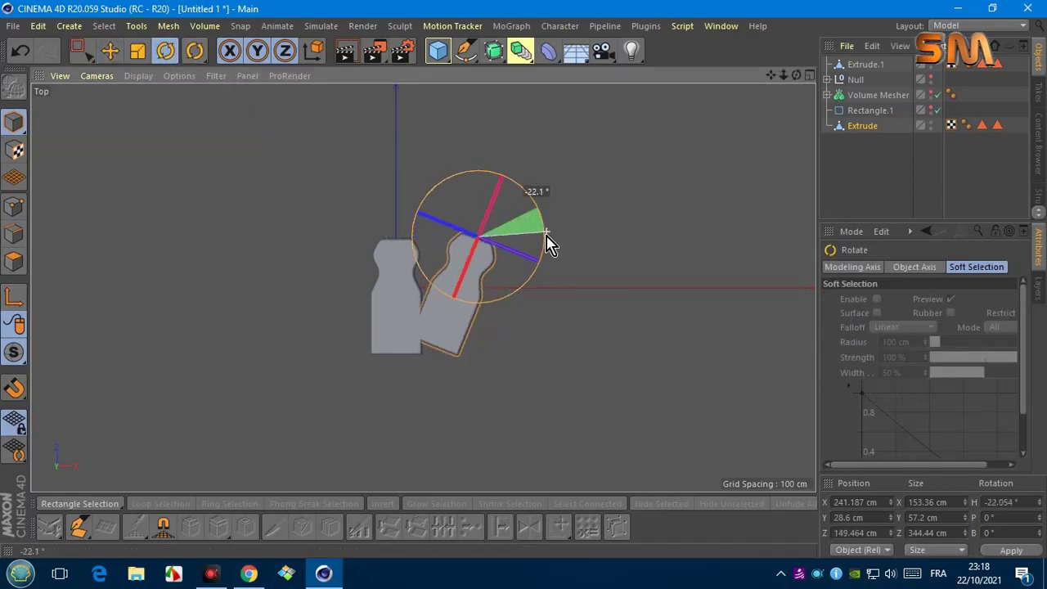
key(ctrl+z)
Step: Make another copy, flip it to a heading of exactly -180°, and fit it into the gap
ctrl+drag(856, 131, 859, 143)
mouse_move(528, 192)
mouse_down()
mouse_move(512, 285)
mouse_move(439, 282)
mouse_up()
click(1002, 502)
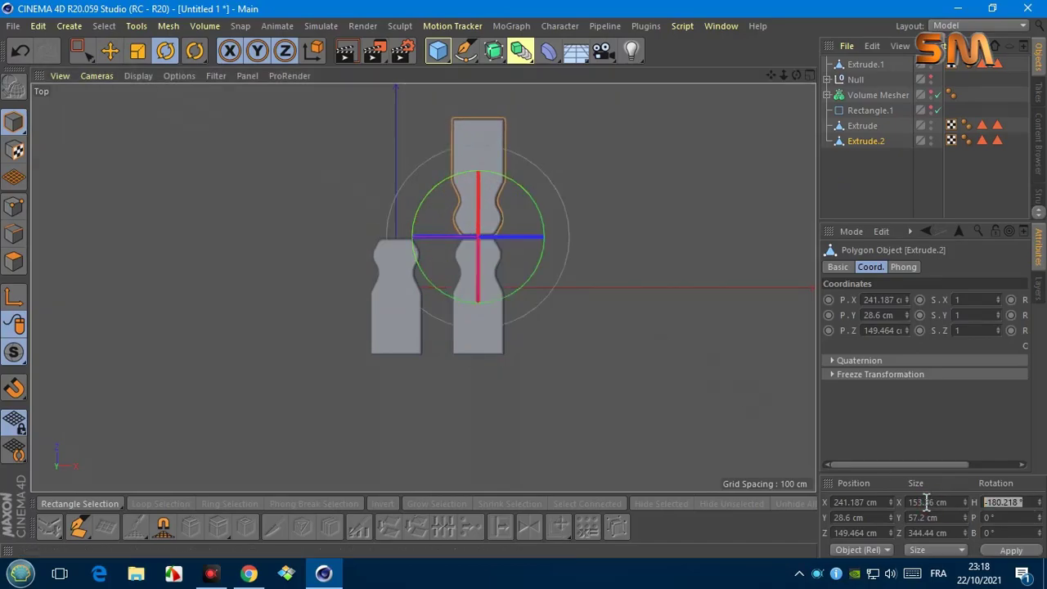
text(0)
key(Return)
key(e)
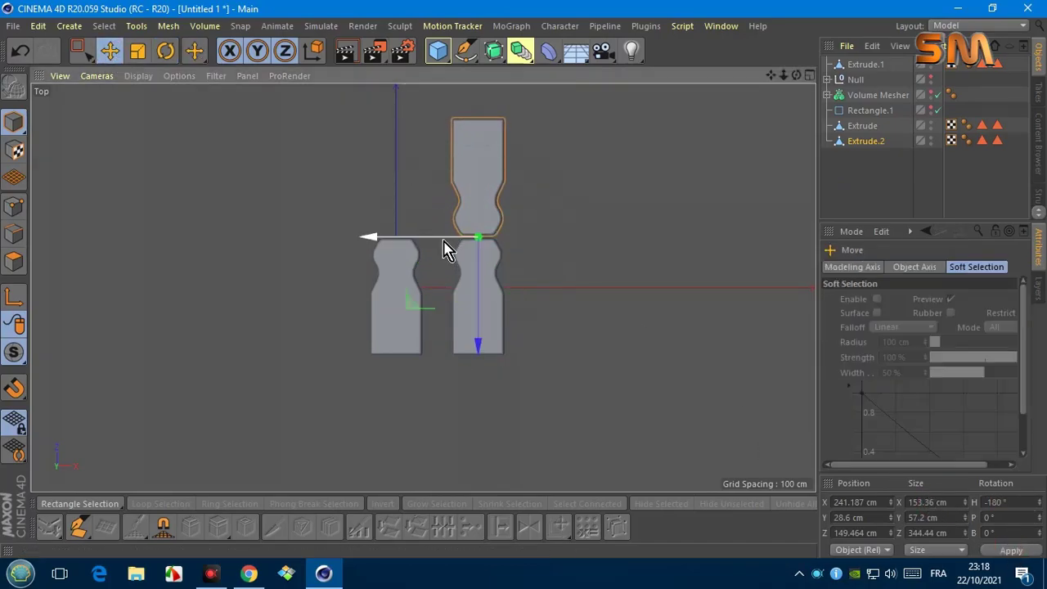
drag(444, 250, 439, 348)
scroll(439, 348, up, 5)
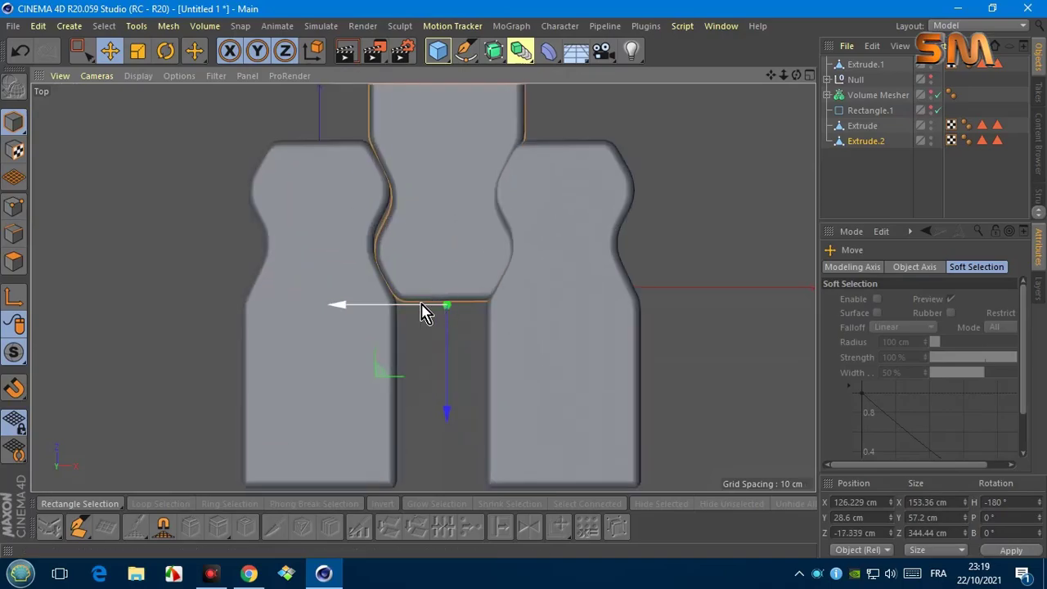
drag(423, 310, 446, 333)
Step: Shift the right-hand upright piece to interlock and reorder Extrude.1 below the others
click(860, 126)
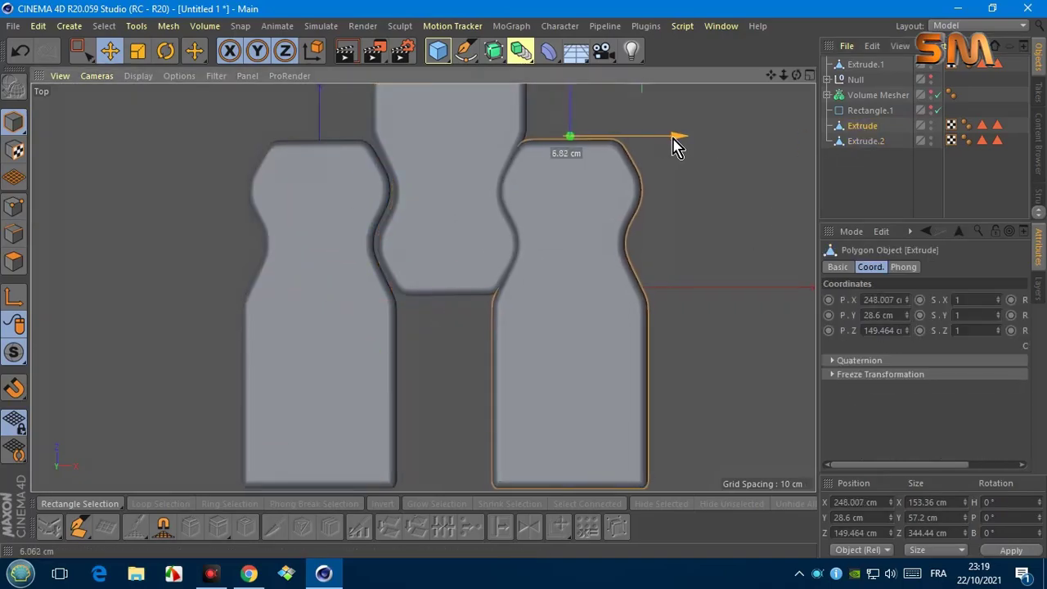
drag(665, 135, 678, 145)
click(855, 141)
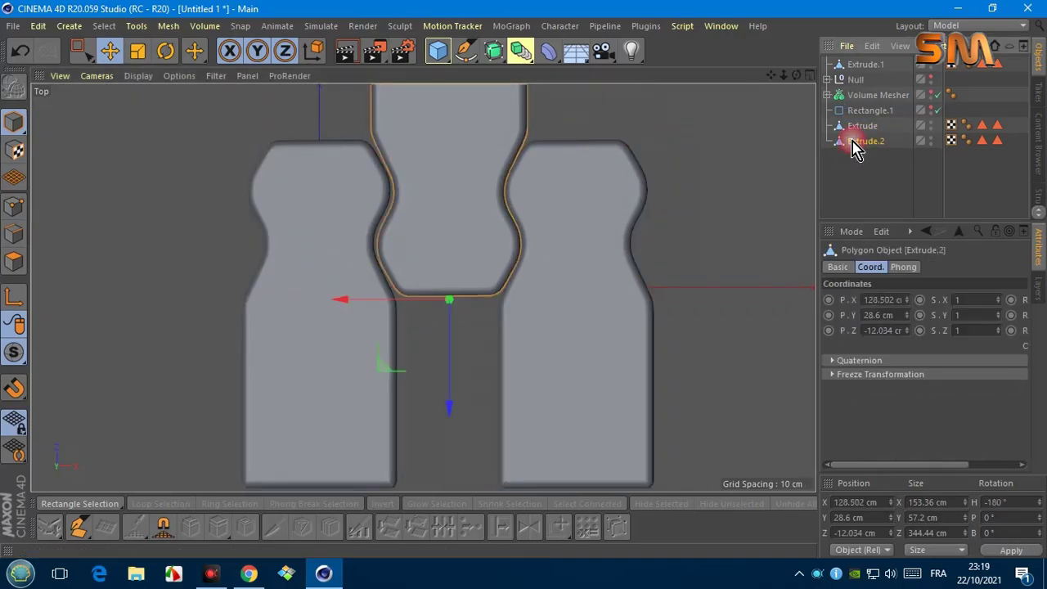
click(869, 65)
scroll(577, 278, down, 2)
scroll(578, 278, down, 2)
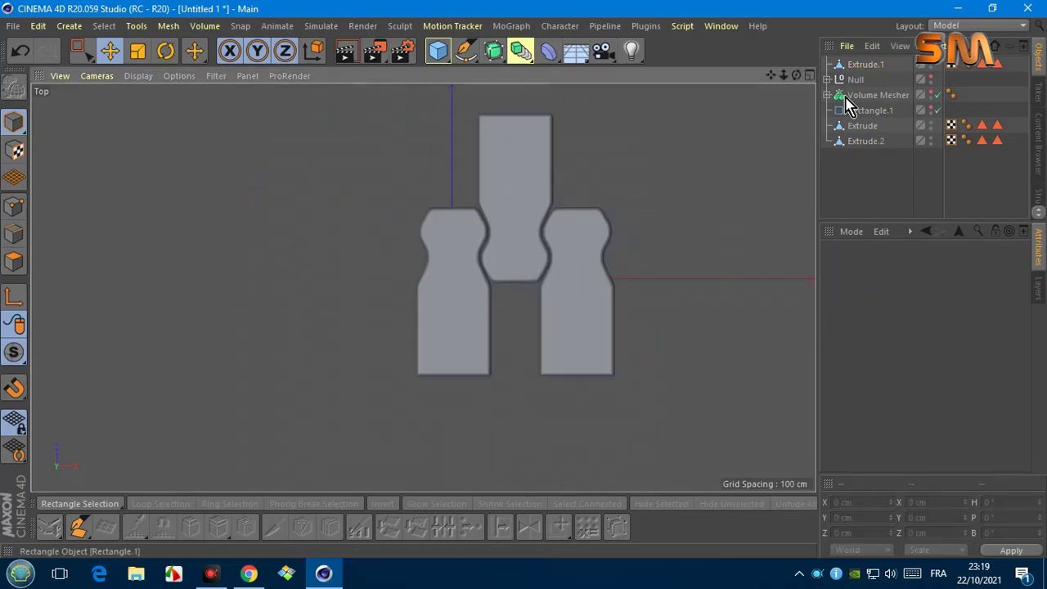
drag(864, 65, 874, 198)
Step: Copy the flipped piece to the left, then group all four bottle pieces under Null.1
drag(460, 286, 335, 290)
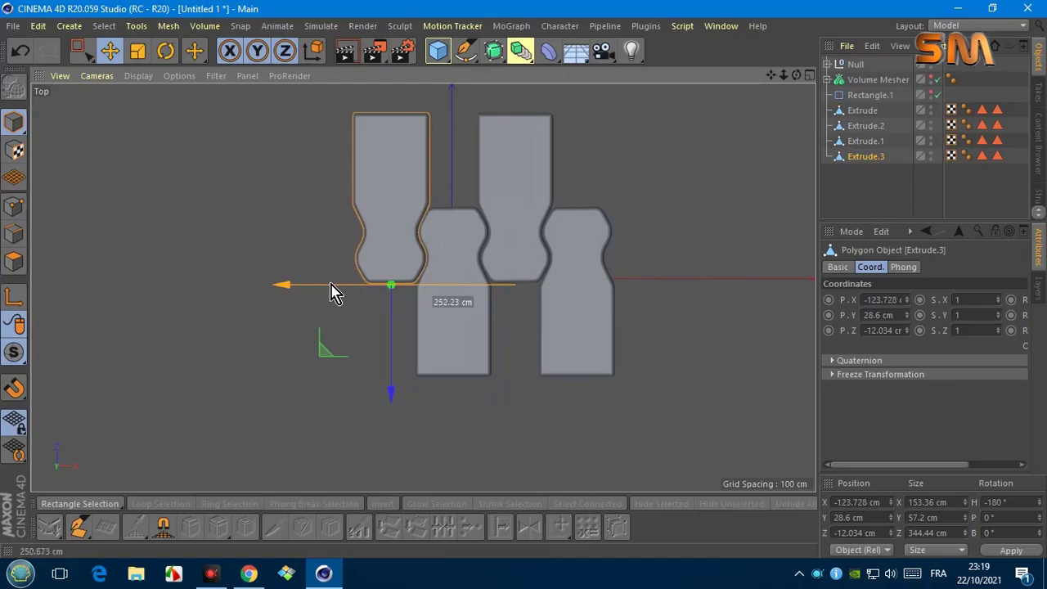
scroll(434, 283, up, 3)
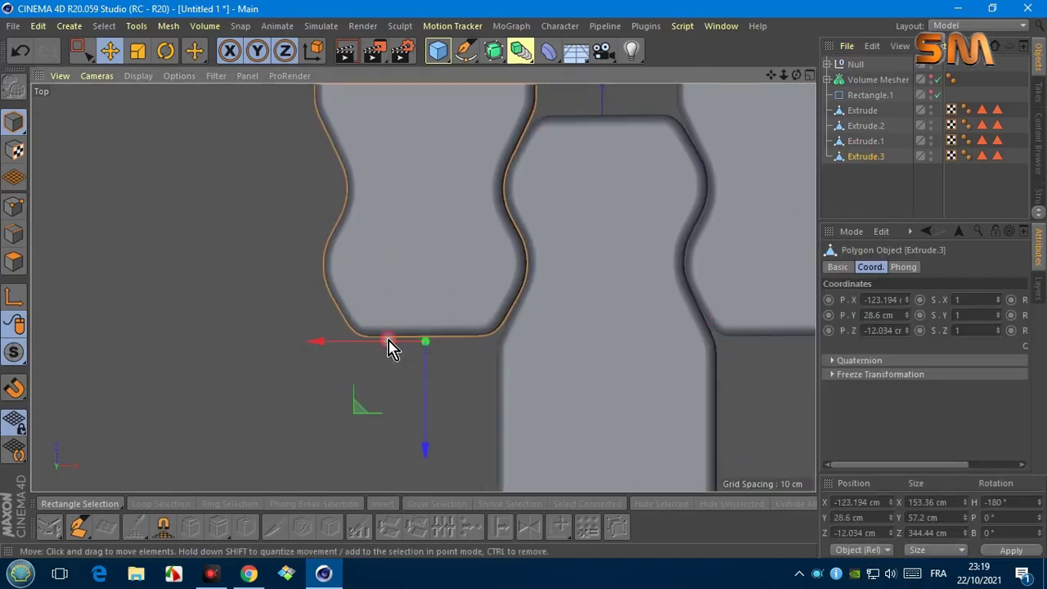
click(650, 107)
scroll(599, 186, down, 3)
scroll(423, 287, down, 2)
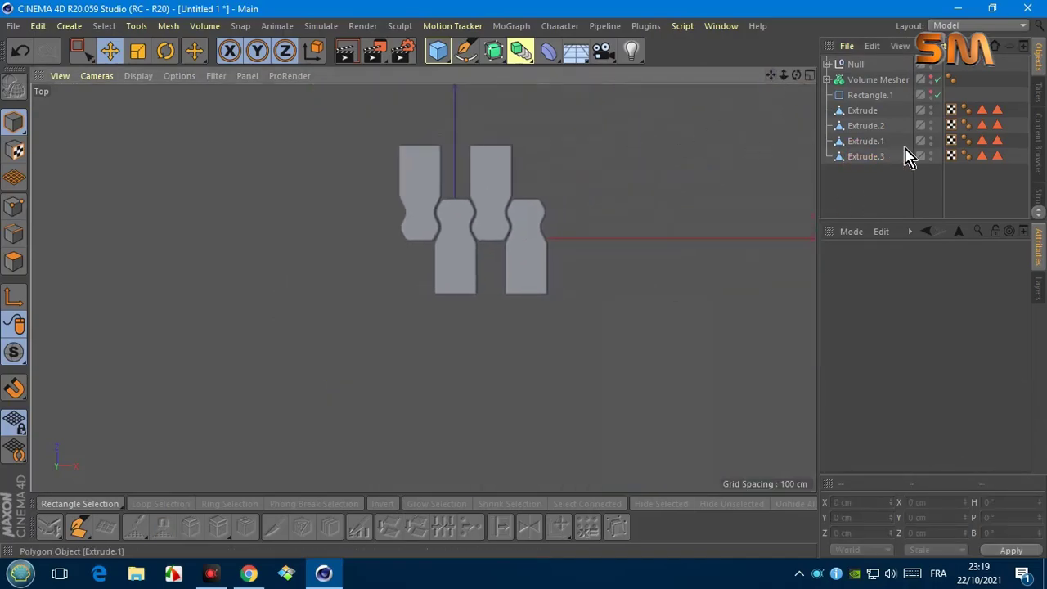
drag(437, 50, 472, 65)
mouse_move(906, 175)
mouse_down()
mouse_move(908, 106)
mouse_move(855, 69)
mouse_up()
Step: Collapse the Null.1 group, return to the Perspective camera, and toggle the suitcase body's visibility
click(855, 69)
click(97, 75)
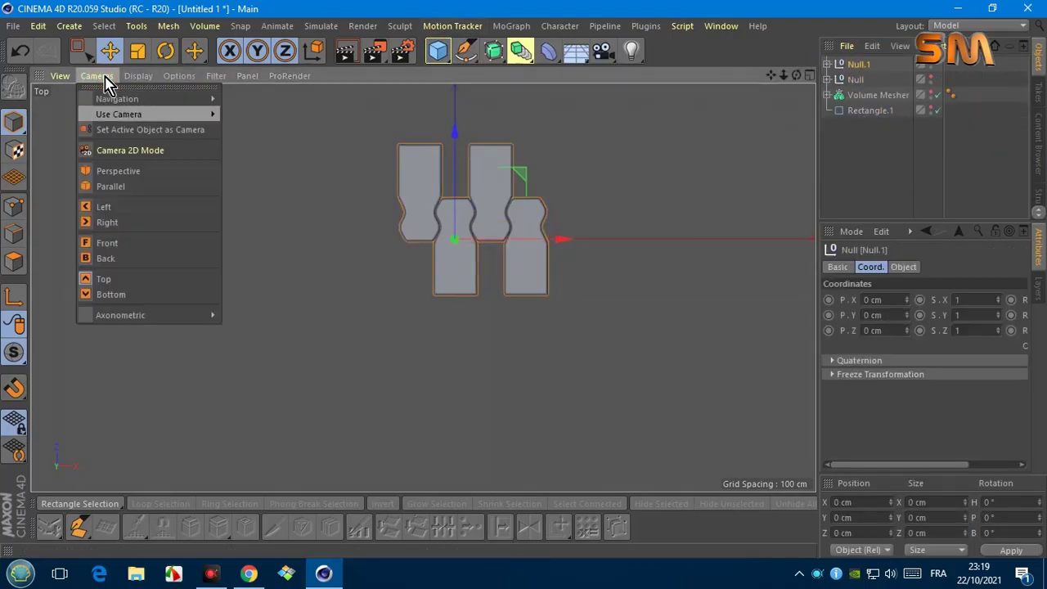
click(114, 170)
scroll(371, 256, down, 5)
scroll(437, 275, up, 5)
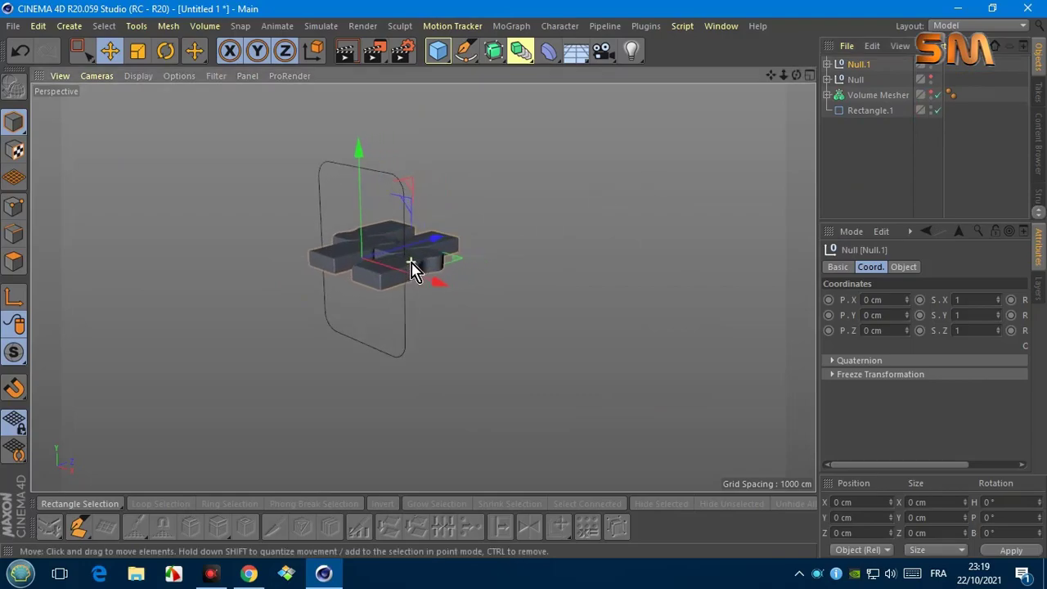
click(932, 95)
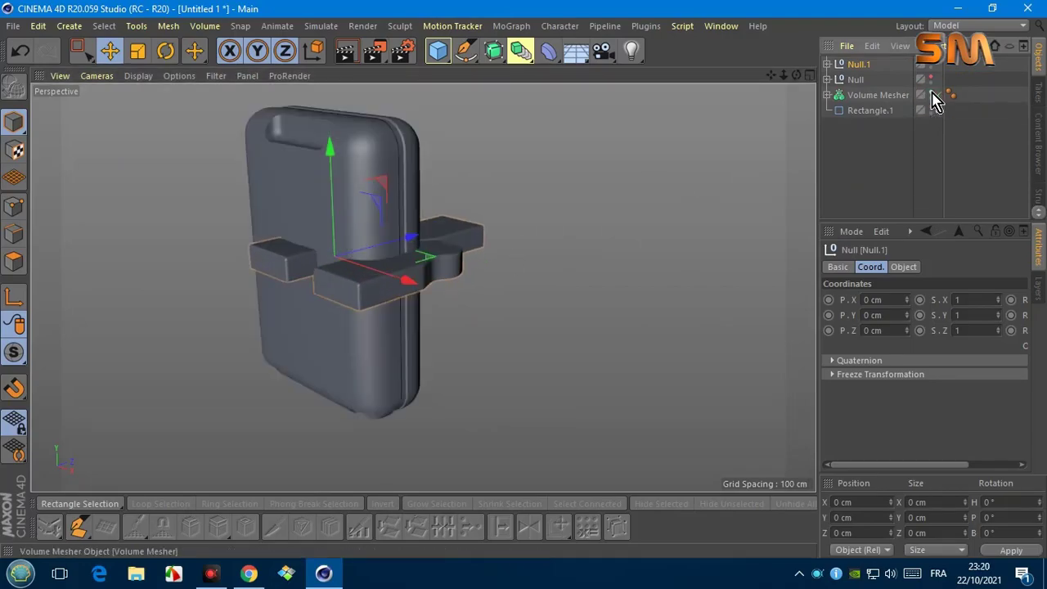
click(933, 94)
click(934, 81)
click(935, 81)
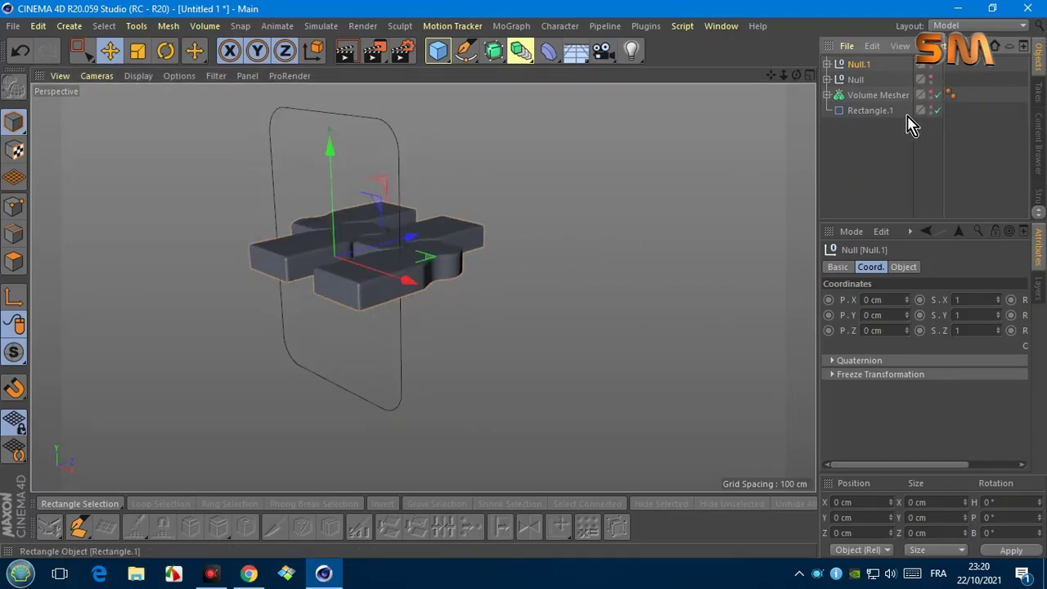
Step: Raise the zipper group up to the suitcase and show the suitcase body with its seam strips
click(138, 51)
drag(499, 221, 106, 82)
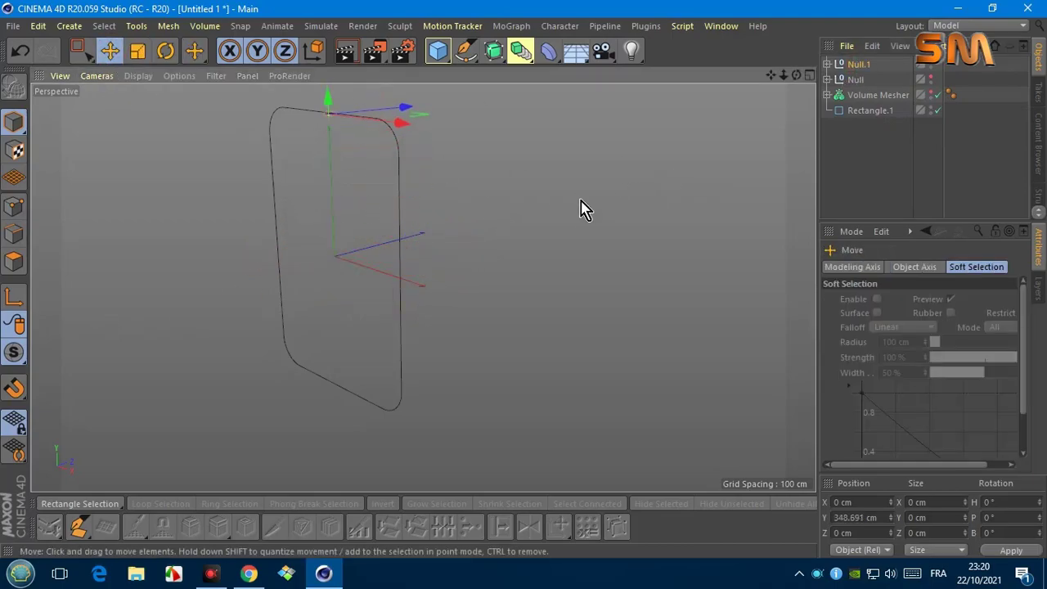
drag(796, 75, 757, 94)
scroll(398, 296, up, 3)
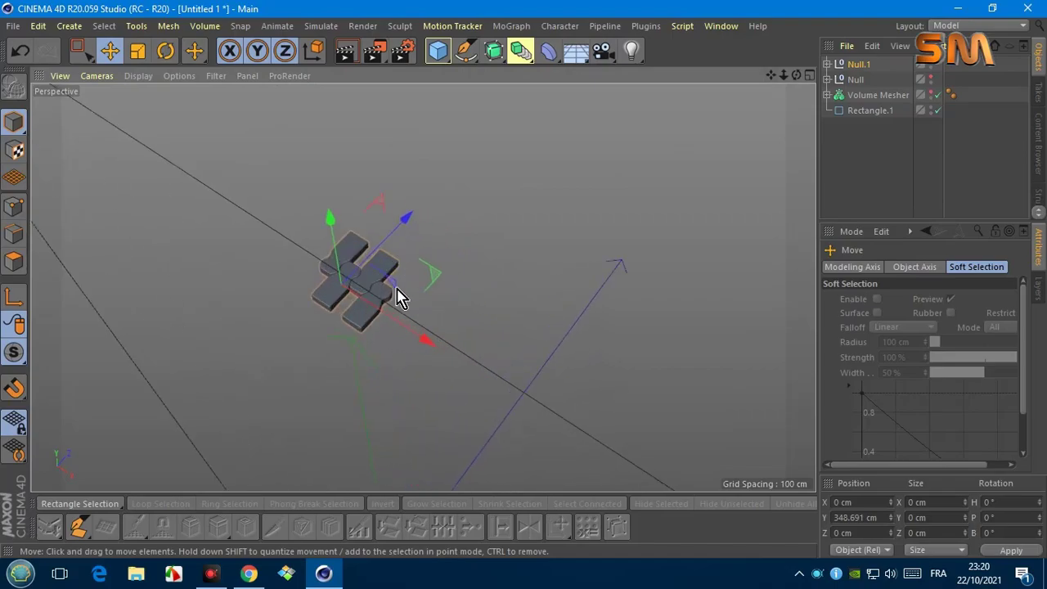
click(925, 97)
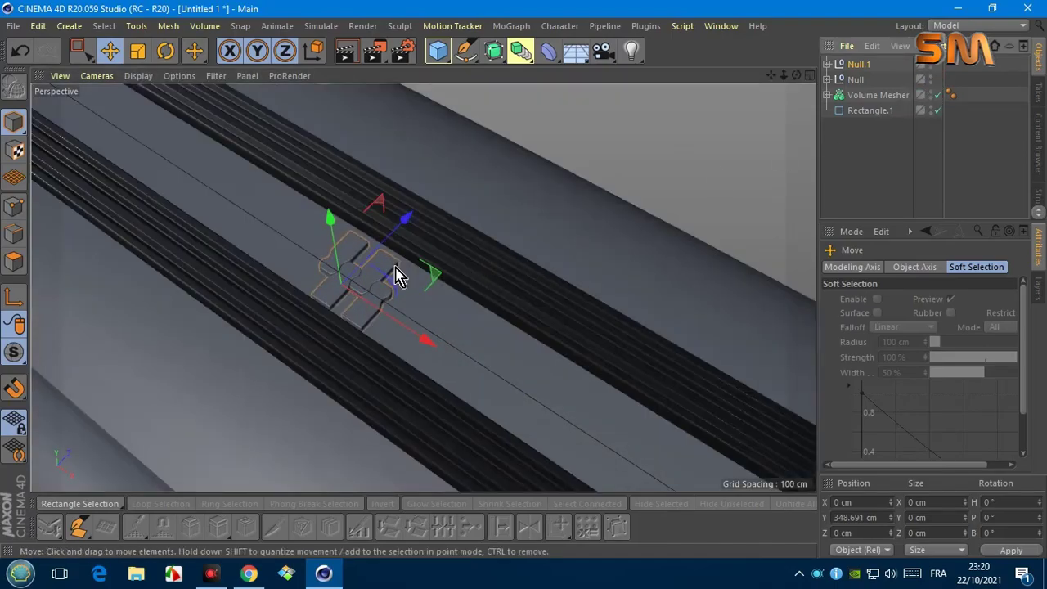
Step: In Top view, centre the group between the seam strips and scale it to roughly 42%
click(97, 75)
click(103, 282)
drag(411, 254, 413, 238)
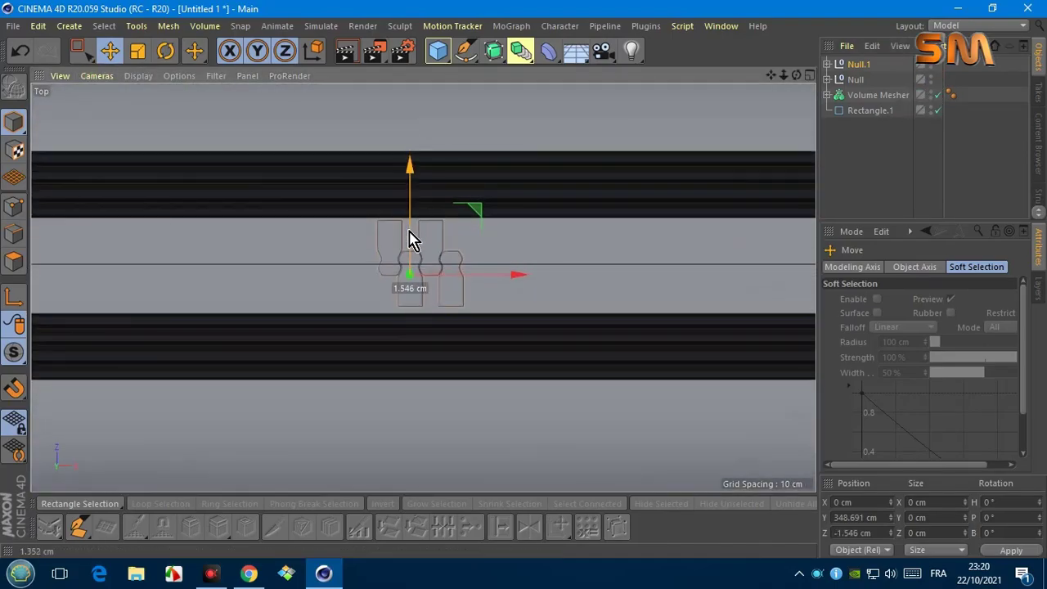
mouse_move(474, 168)
mouse_down()
mouse_move(372, 258)
mouse_move(436, 251)
mouse_up()
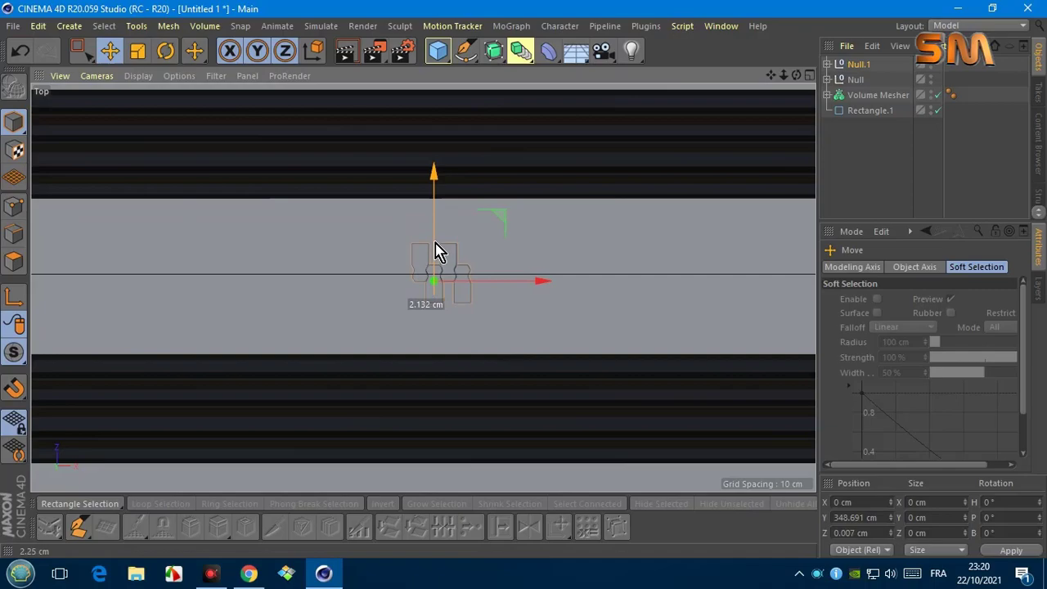
Step: Nudge the zipper tooth into place and switch the viewport to the Perspective camera
drag(436, 252, 438, 252)
scroll(491, 280, down, 5)
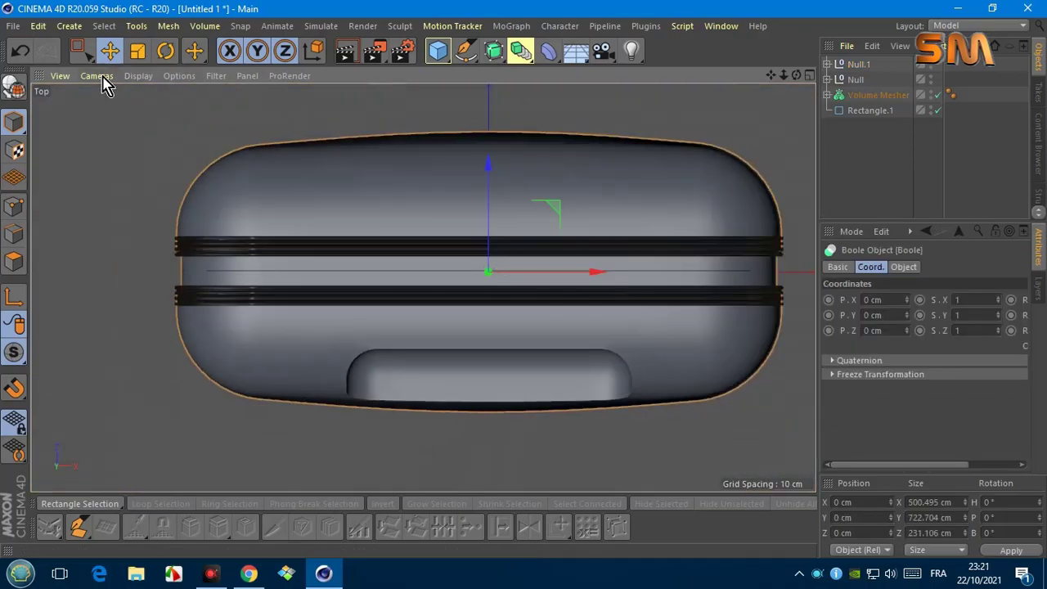
click(97, 75)
click(115, 175)
alt+drag(114, 175, 433, 282)
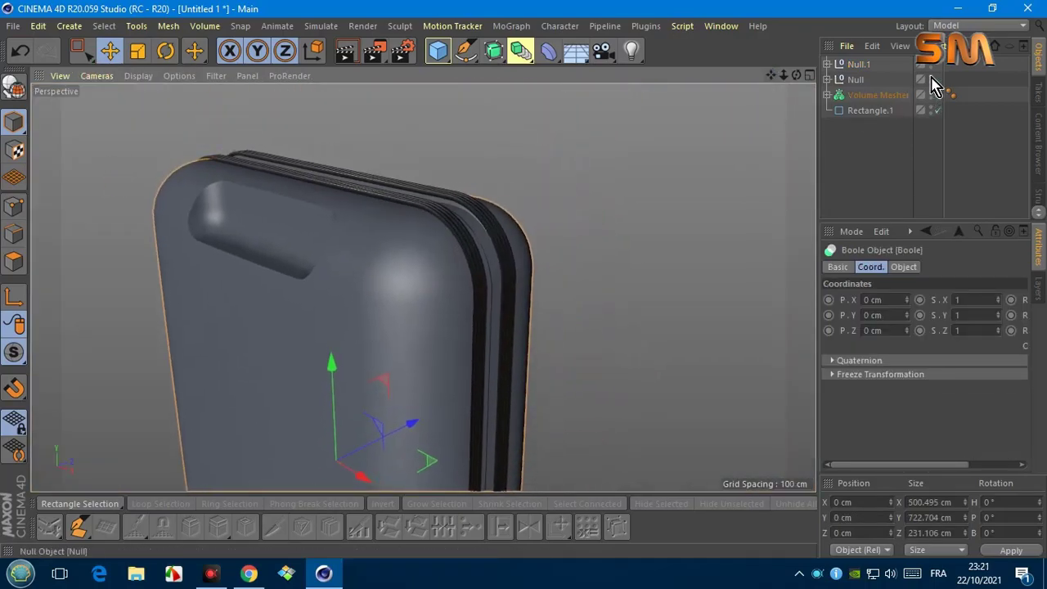
Step: Hide the Volume Mesher suitcase body and the black rail Null so only the rectangle path shows
click(872, 96)
click(930, 95)
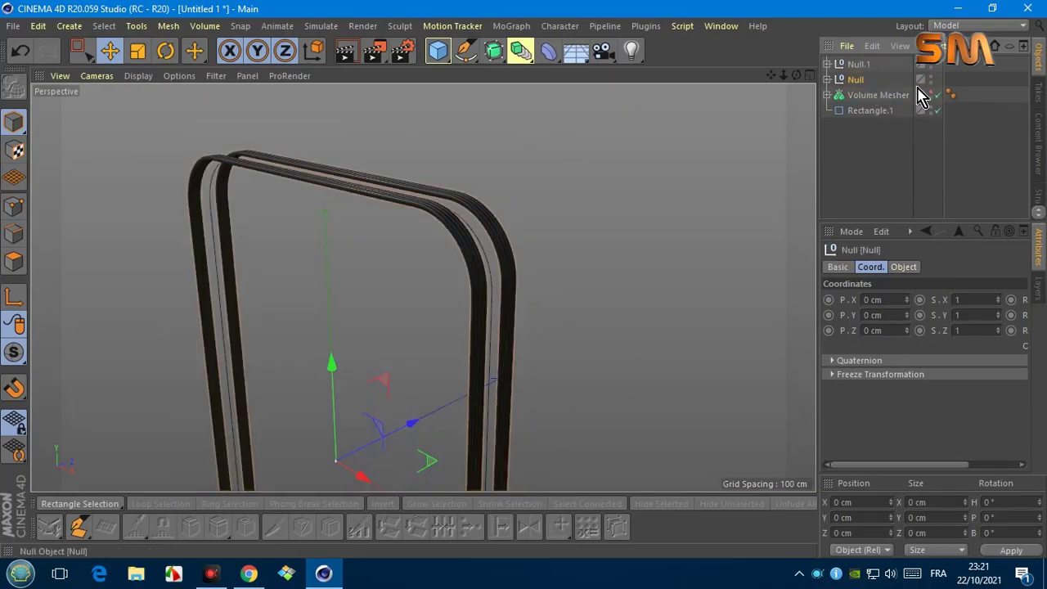
click(933, 79)
alt+drag(422, 285, 434, 282)
drag(778, 77, 367, 218)
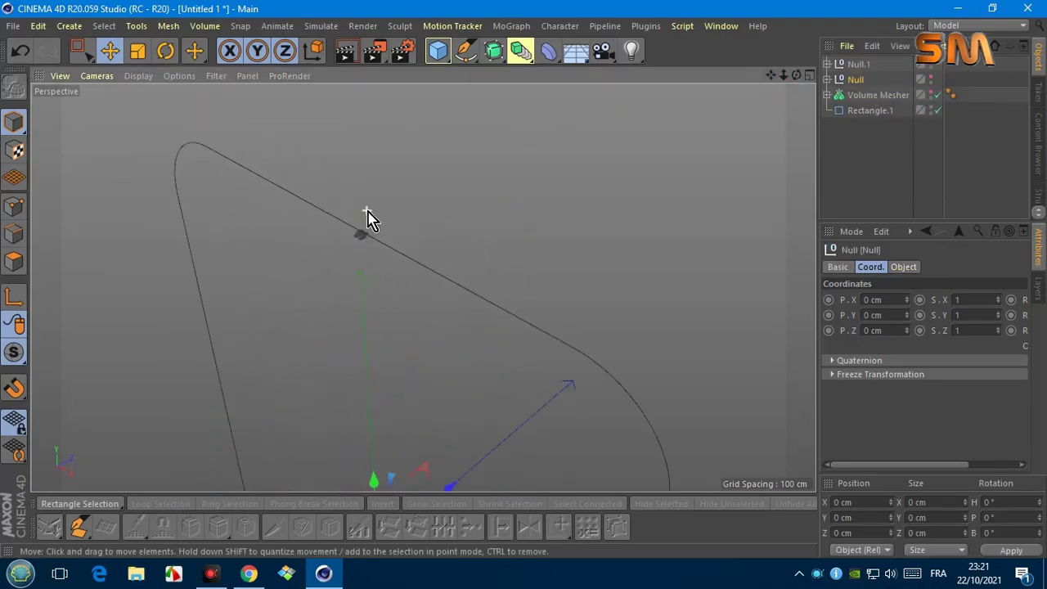
Step: Select Null.1 and add a MoGraph Cloner
click(858, 65)
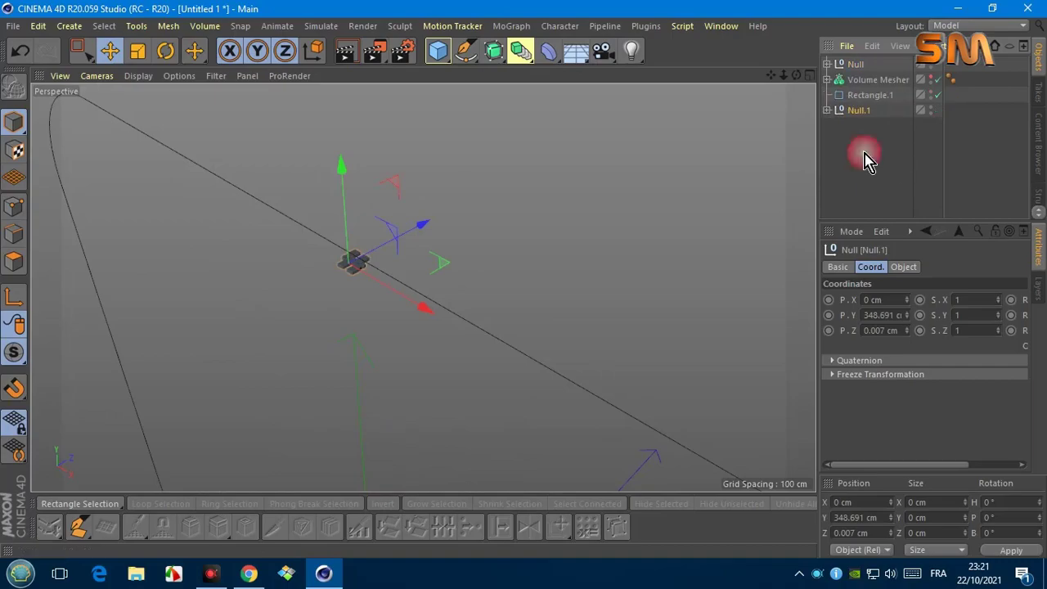
click(511, 26)
click(523, 42)
Step: Parent Null.1 under the Cloner, set Mode to Object and use Rectangle.1 as the Object
click(858, 125)
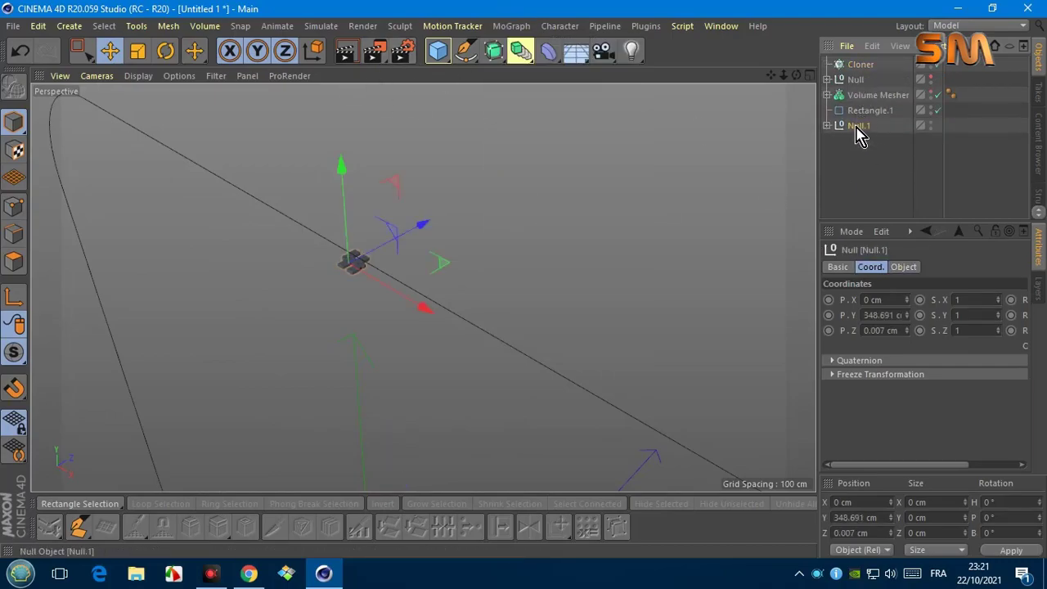
click(861, 65)
click(935, 266)
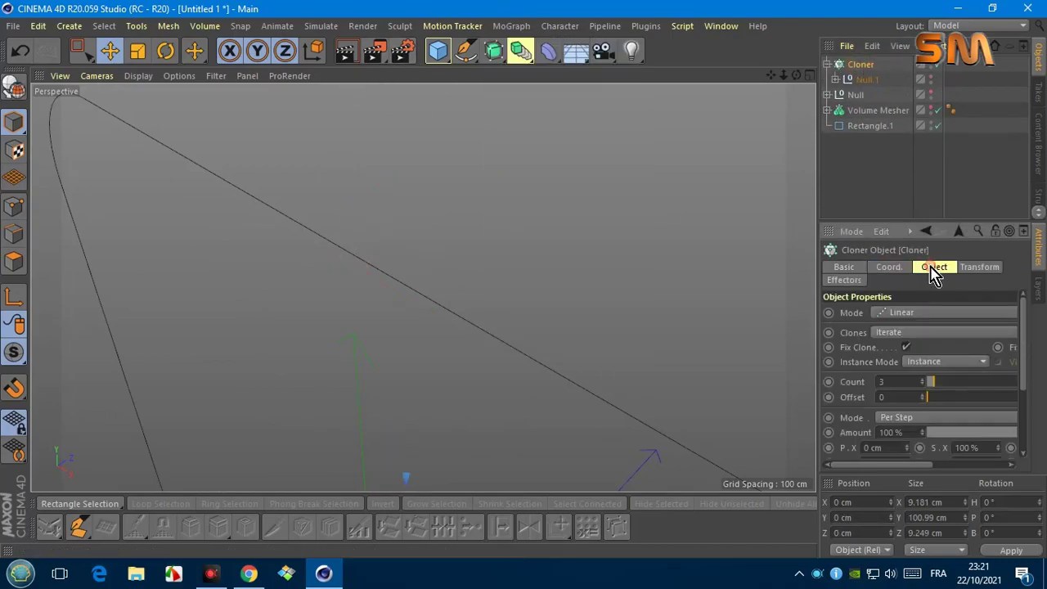
click(941, 305)
click(818, 326)
click(860, 127)
click(854, 66)
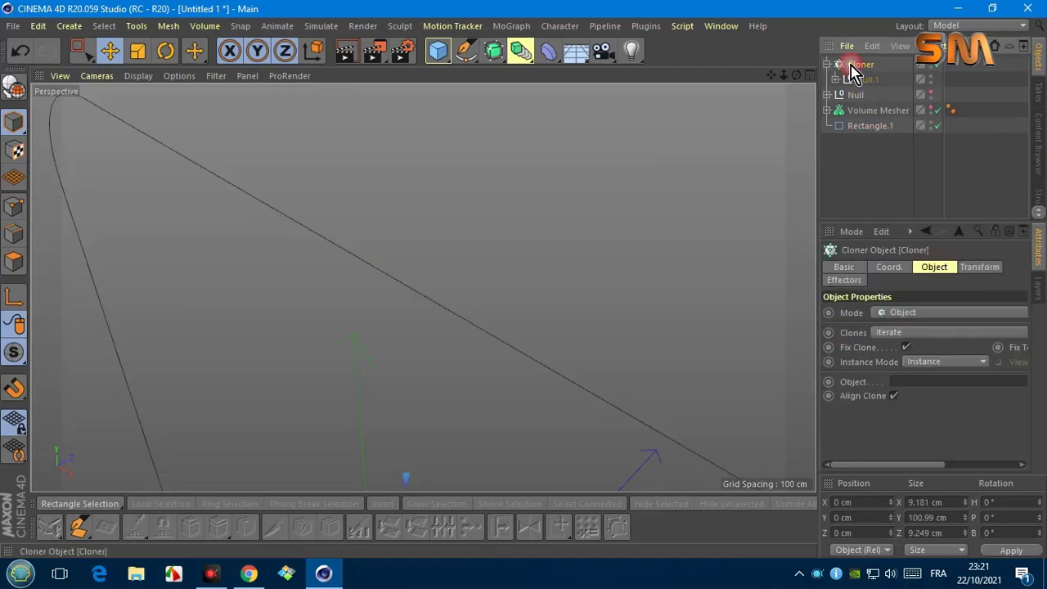
drag(941, 356, 941, 382)
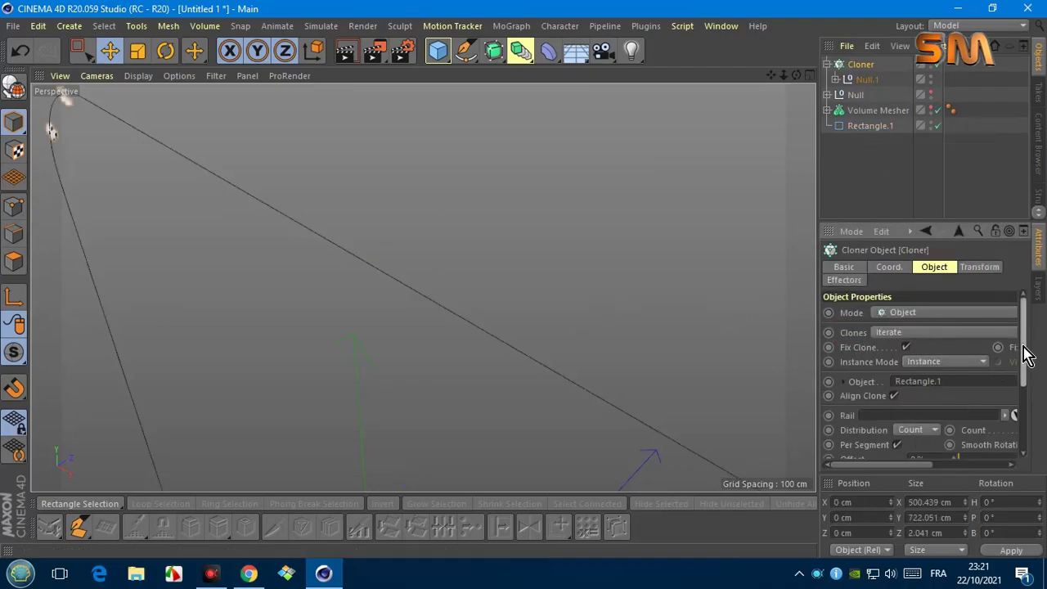
drag(1023, 351, 1022, 368)
Step: Change how the Cloner distributes clones along Rectangle.1
click(923, 381)
click(923, 409)
drag(907, 465, 948, 466)
scroll(444, 273, down, 5)
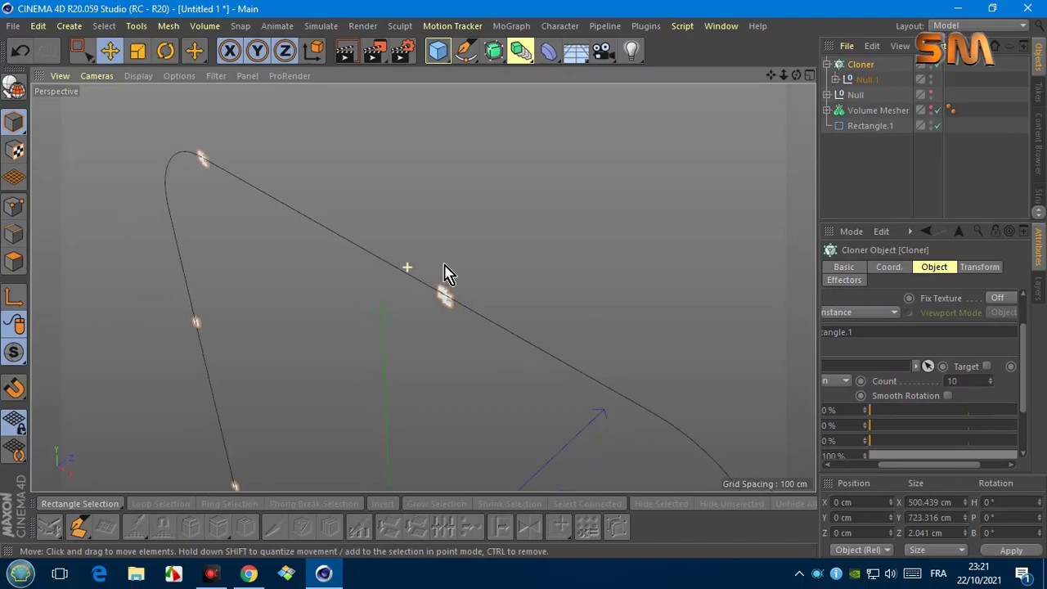
scroll(456, 287, up, 5)
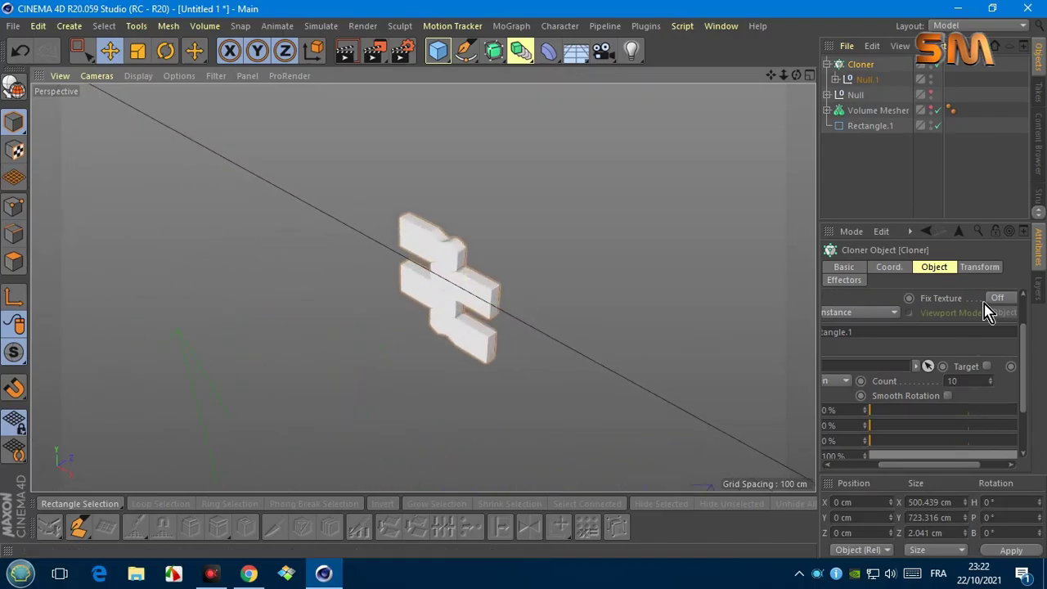
Step: In the Cloner's Transform tab, set the clones' bank and pitch rotation to 90°
click(979, 267)
scroll(1027, 334, up, 2)
scroll(1028, 334, up, 1)
click(973, 353)
text(90)
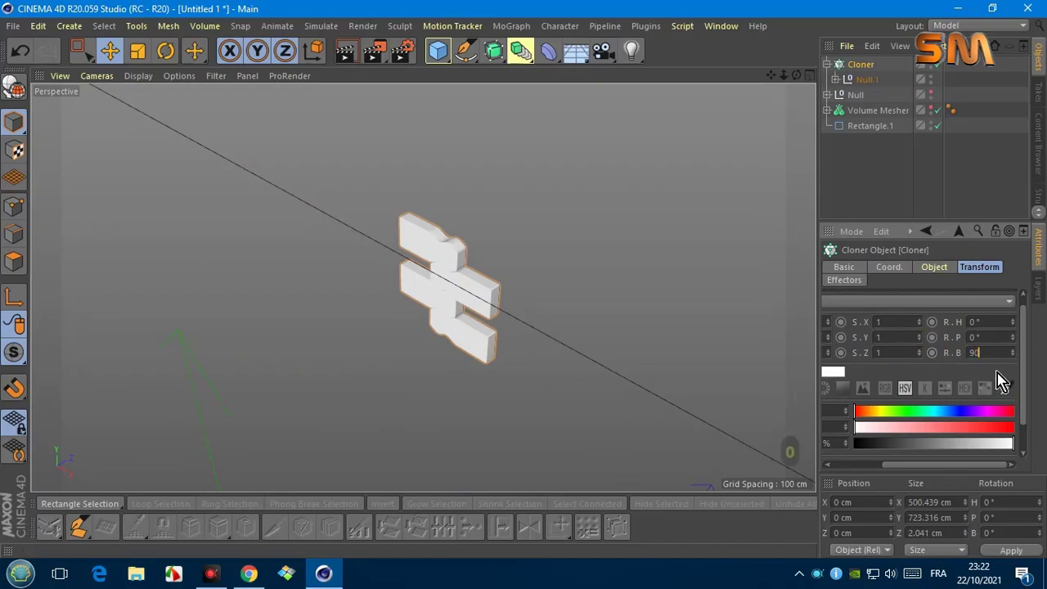
text(90)
key(Return)
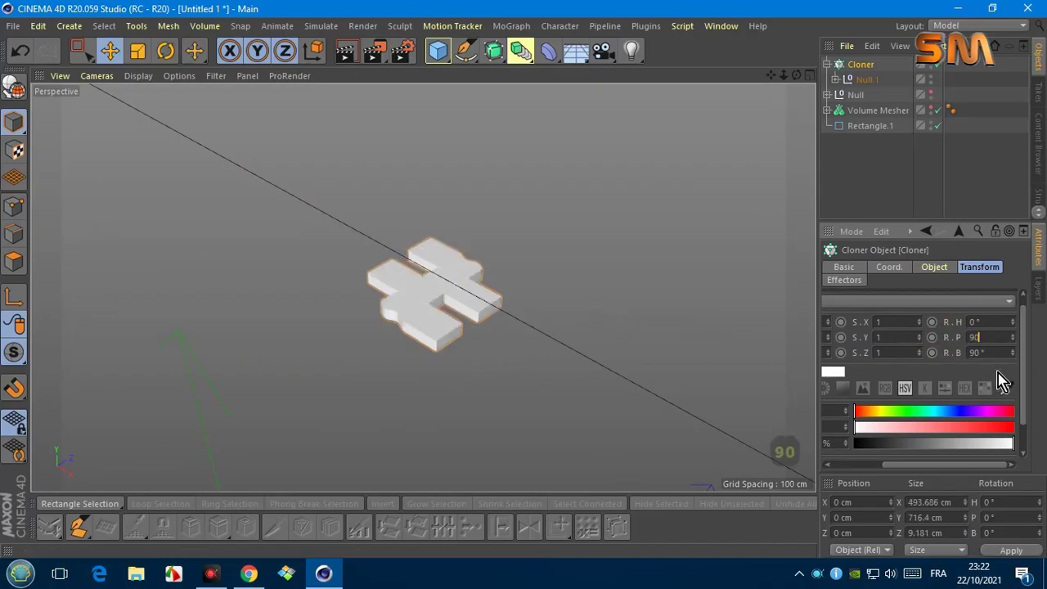
key(Return)
scroll(495, 306, up, 5)
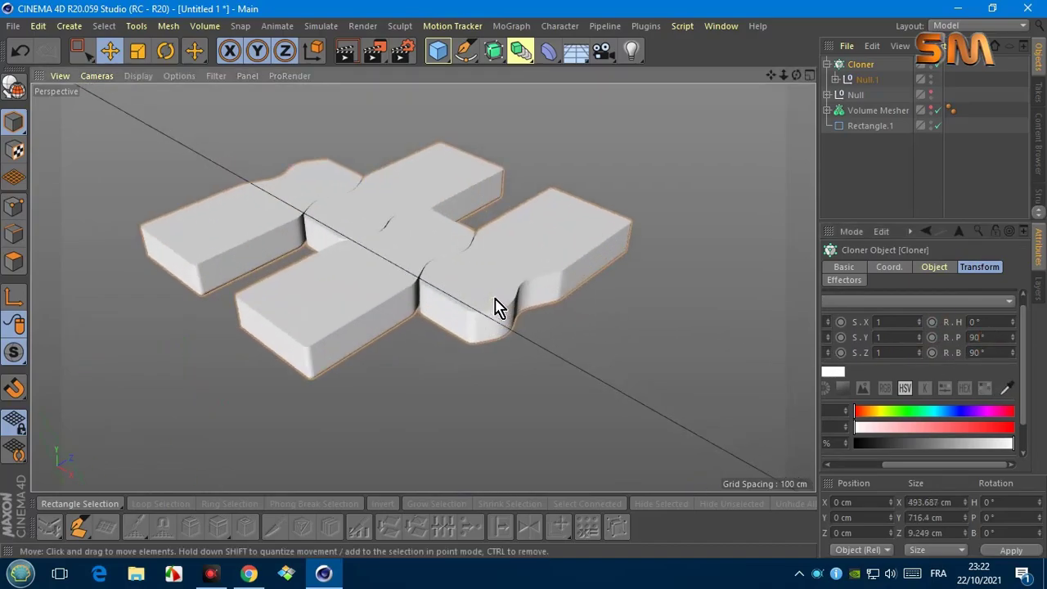
Step: Adjust the clone rotations to end at H 180°, P 90°, B 90°
click(995, 336)
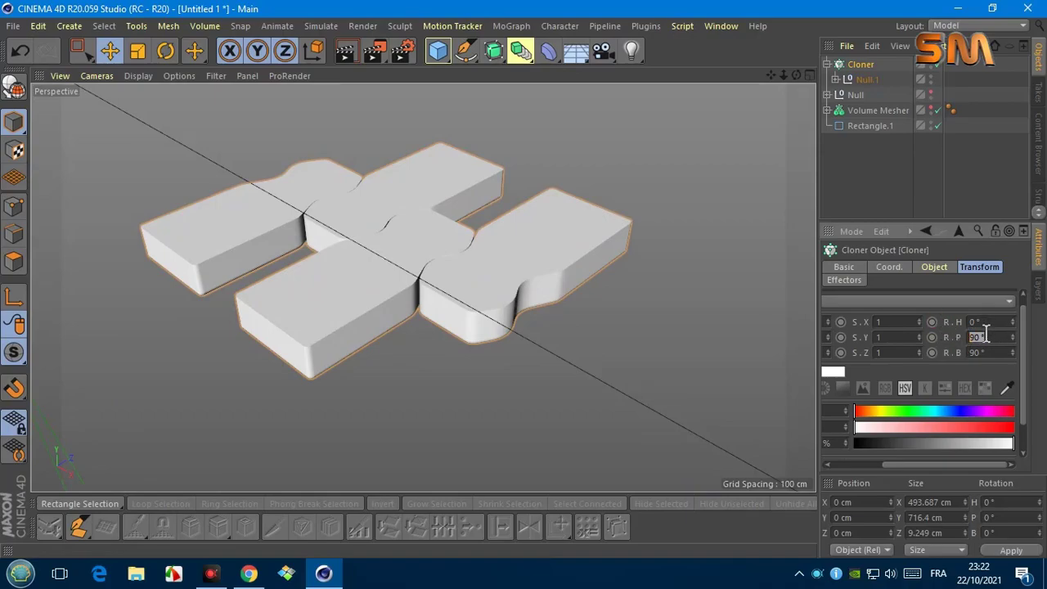
text(0)
key(Return)
text(9)
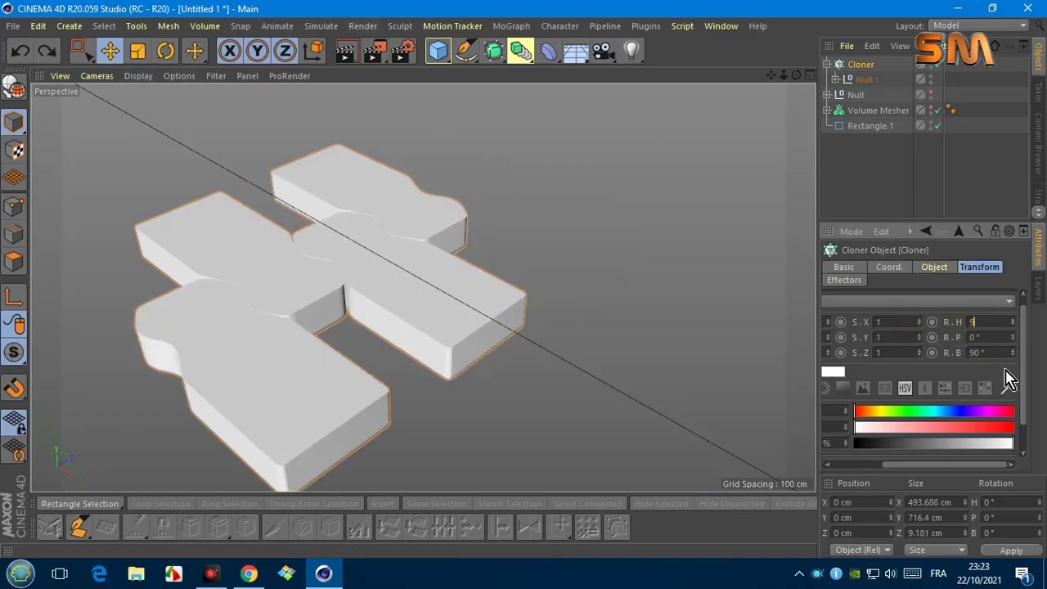
text(0)
key(Return)
text(0)
key(Return)
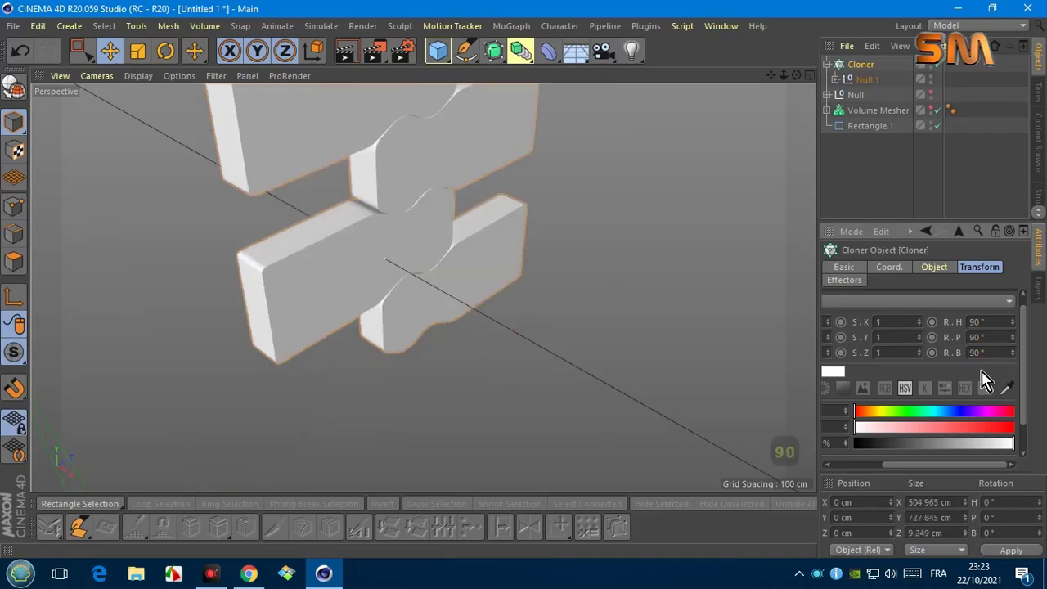
drag(1012, 321, 917, 323)
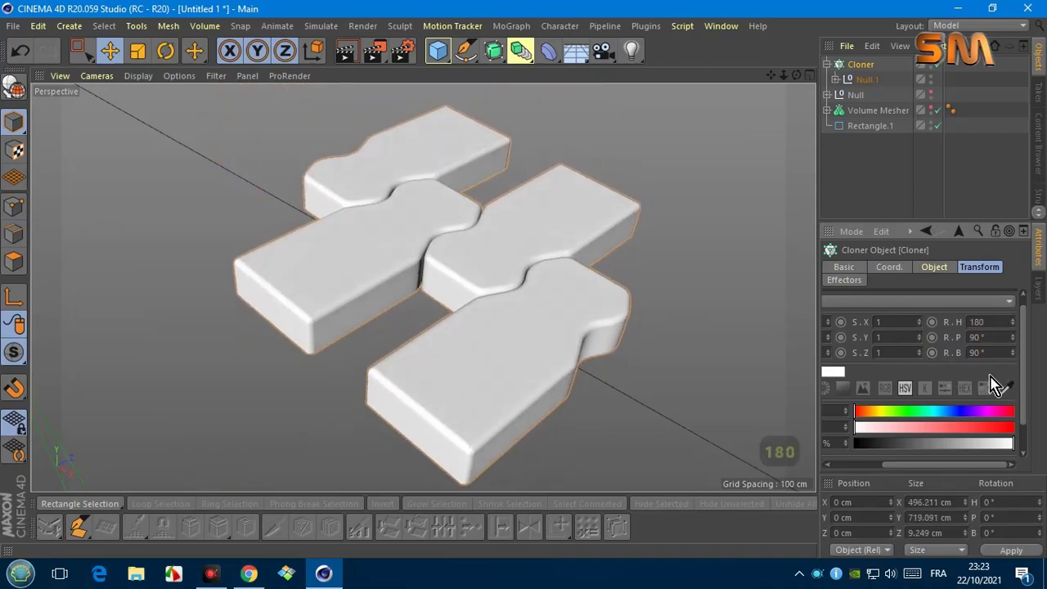
Step: Switch to the Top view and increase the Cloner's clone count
click(96, 75)
click(107, 284)
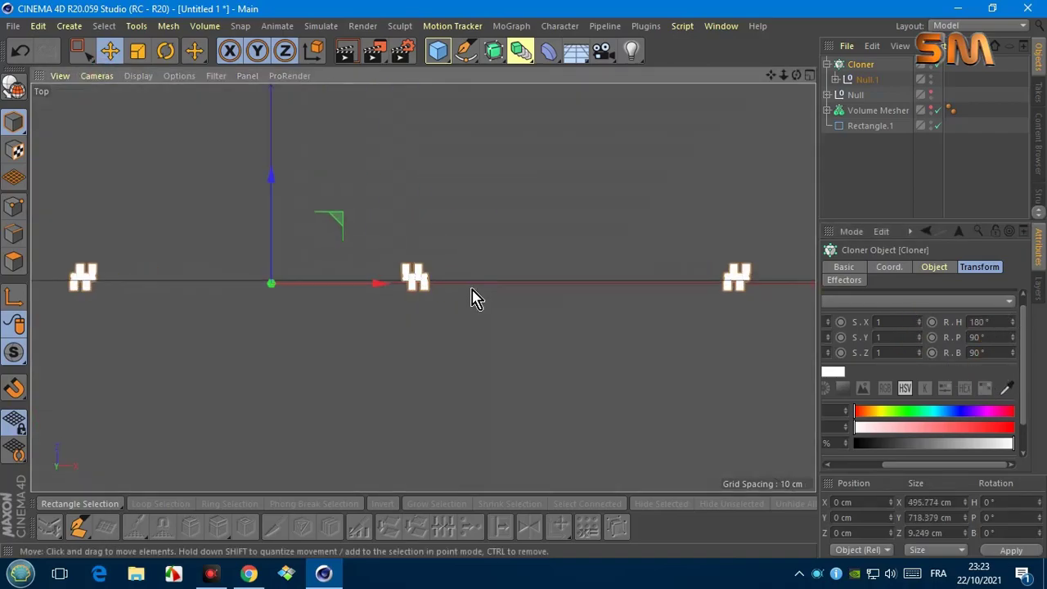
scroll(477, 298, up, 2)
scroll(474, 302, up, 2)
scroll(474, 303, up, 2)
scroll(478, 303, down, 6)
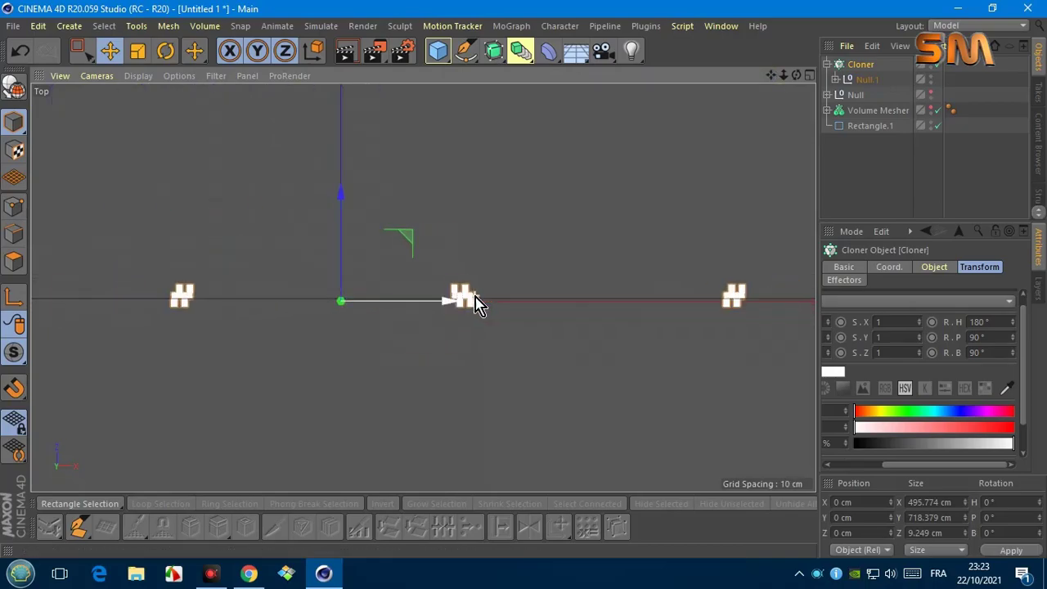
click(934, 266)
mouse_move(967, 418)
mouse_down()
mouse_move(905, 404)
mouse_move(974, 404)
mouse_up()
Step: Return to Perspective and finish setting the clone count to 260
click(96, 75)
click(105, 169)
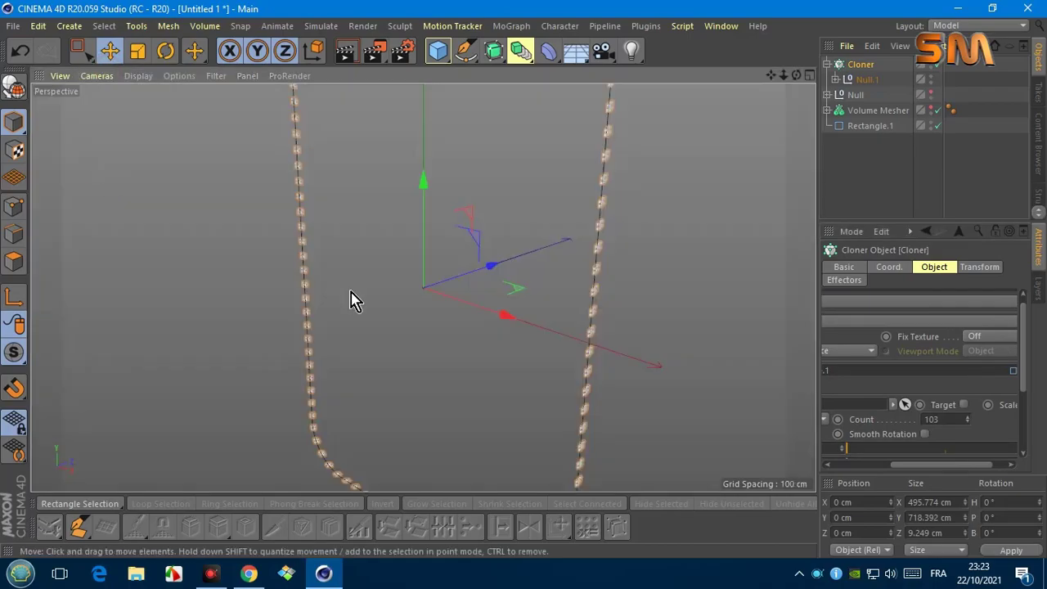
mouse_move(783, 74)
mouse_down()
mouse_move(427, 276)
mouse_move(497, 292)
mouse_up()
drag(956, 463, 970, 464)
drag(939, 419, 939, 384)
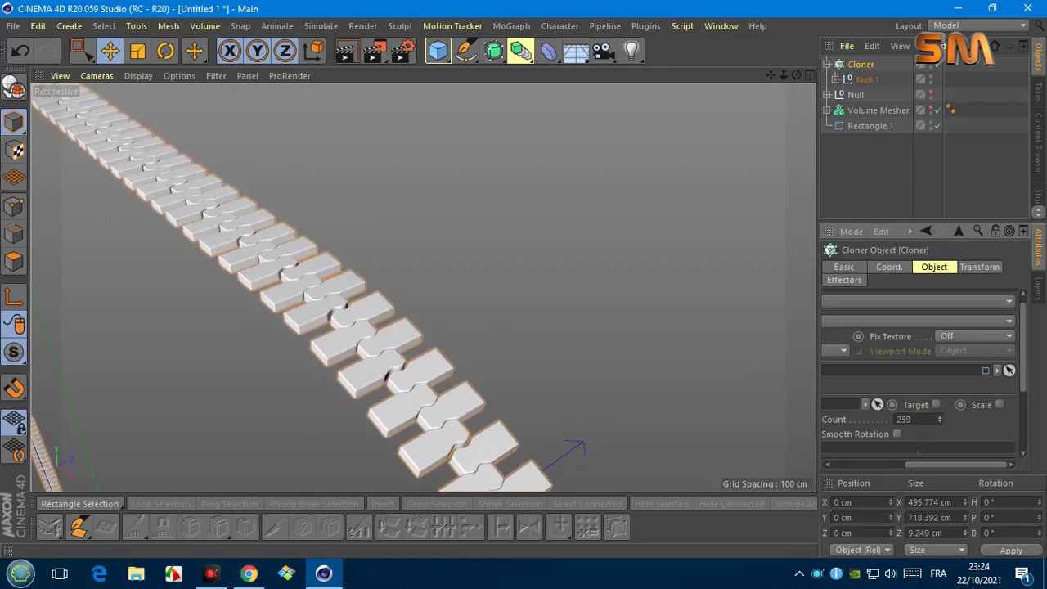
scroll(455, 386, down, 10)
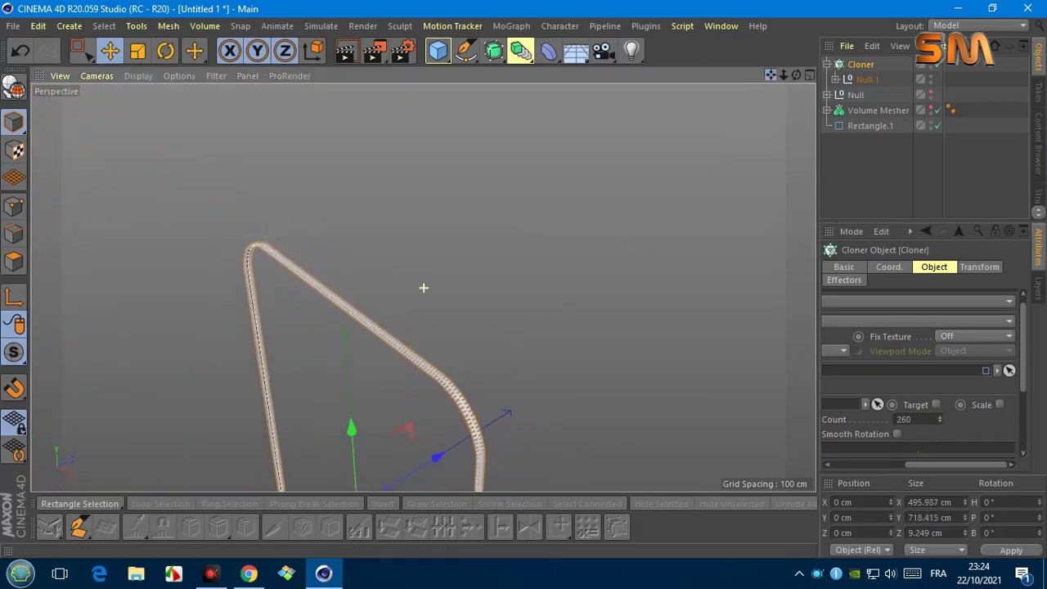
Step: Make the black rails and the Volume Mesher suitcase body visible again
click(828, 65)
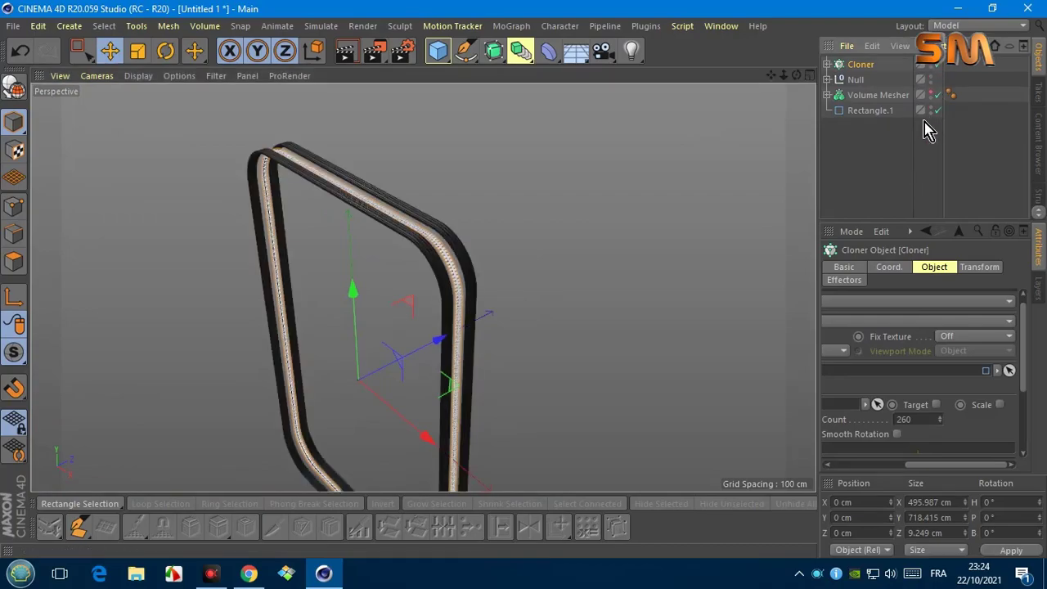
mouse_move(427, 285)
alt+mouse_down()
mouse_move(470, 292)
mouse_move(393, 274)
alt+mouse_up()
scroll(471, 292, up, 5)
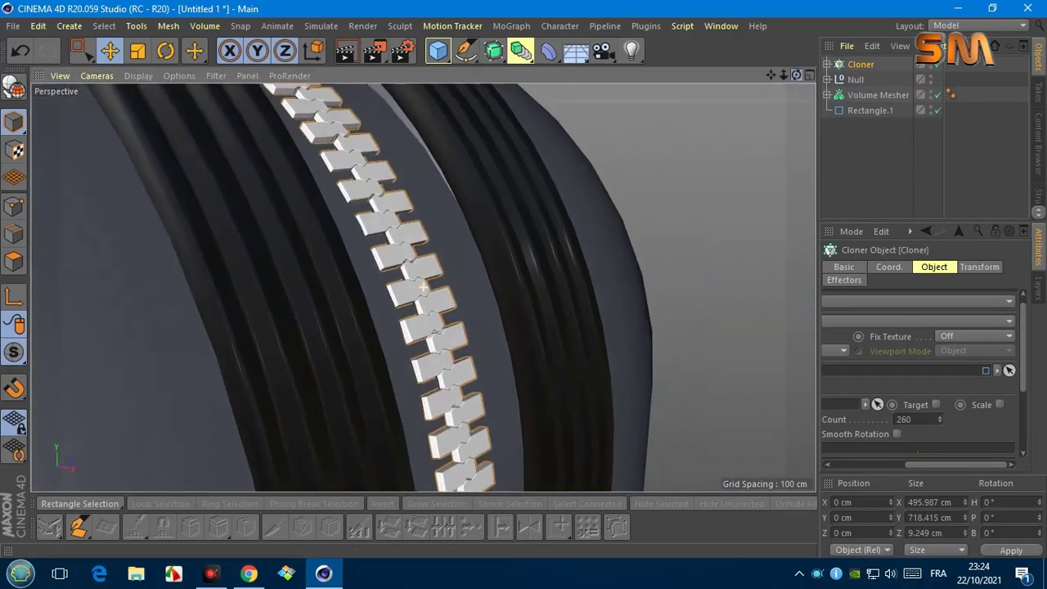
scroll(392, 275, up, 3)
scroll(790, 82, down, 5)
mouse_move(790, 82)
alt+mouse_down()
mouse_move(421, 285)
mouse_move(524, 204)
alt+mouse_up()
scroll(422, 286, down, 3)
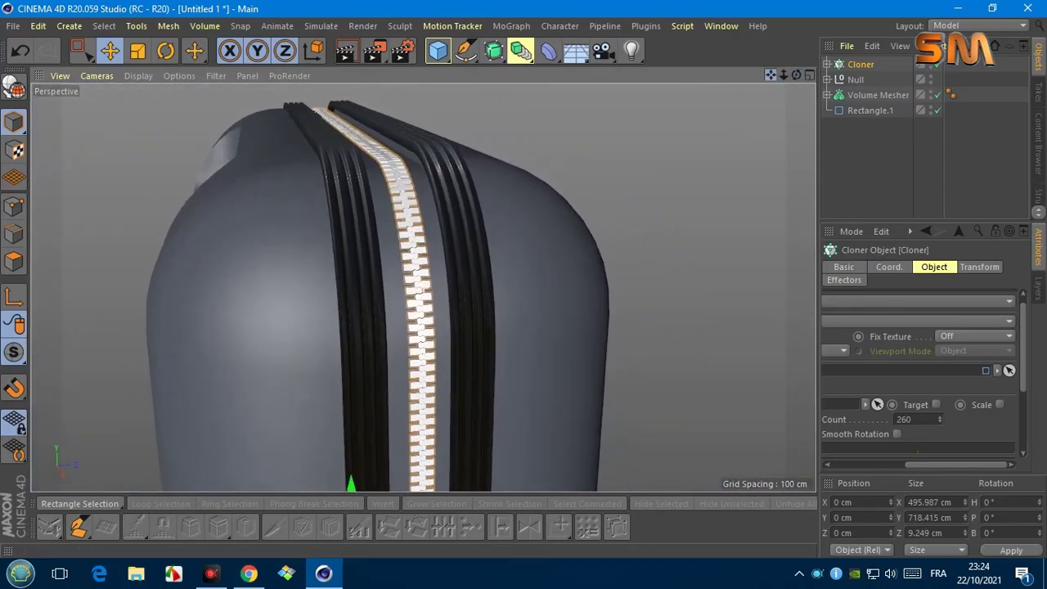
click(827, 95)
Step: Make Cube.1 inside the Boole's Null editable, then select the Subdivision Surface's Cube
click(879, 156)
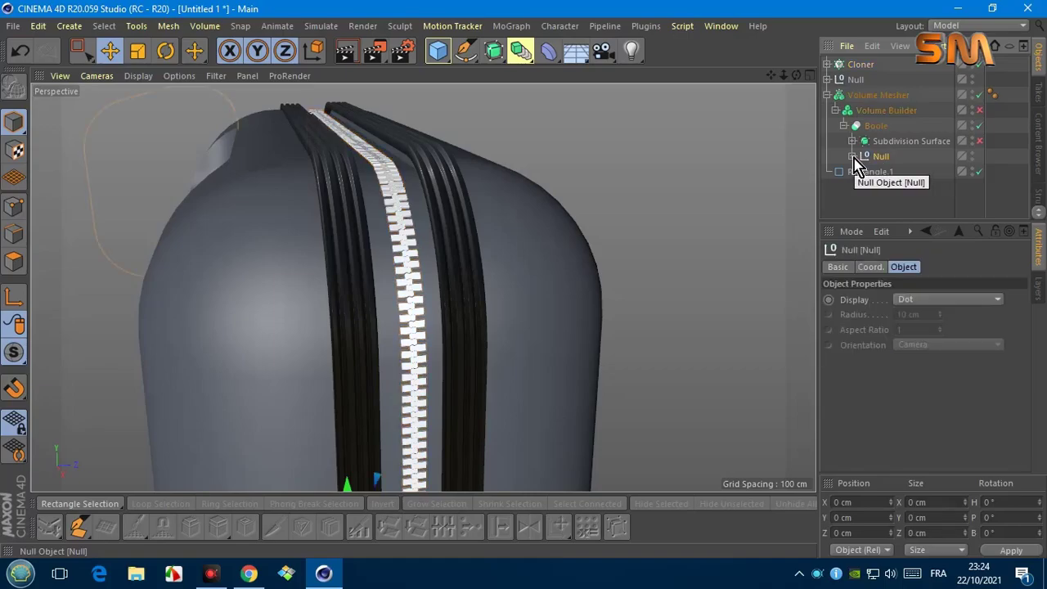
click(104, 200)
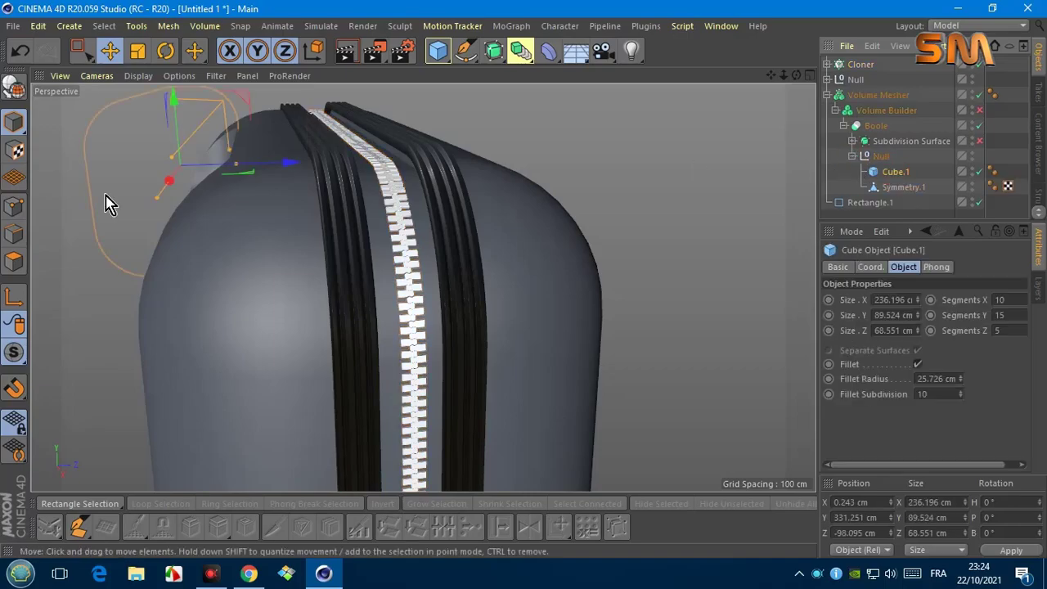
click(13, 86)
click(852, 140)
click(892, 156)
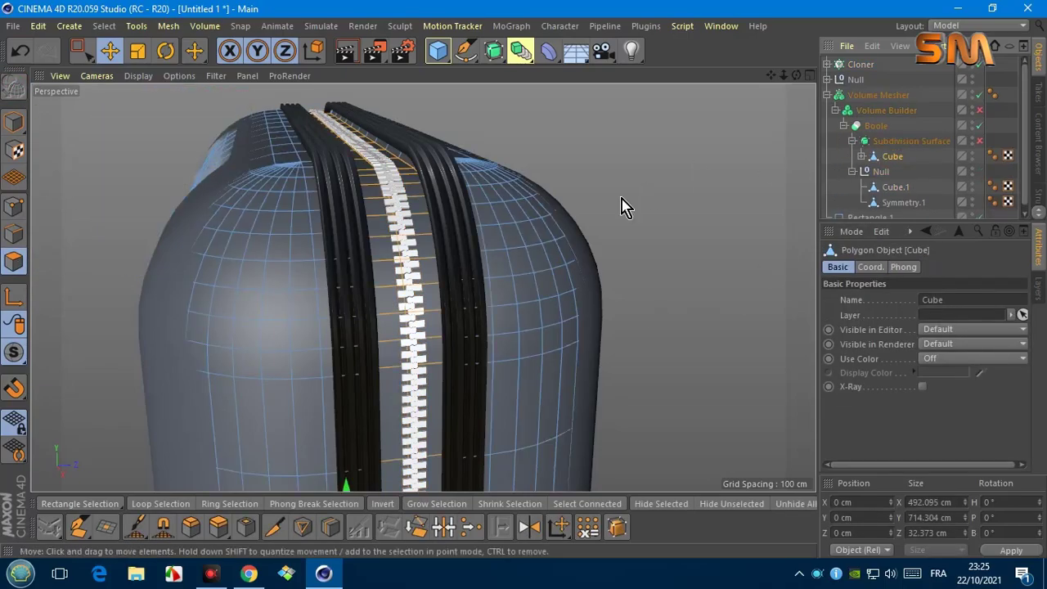
scroll(432, 251, up, 2)
scroll(431, 252, up, 2)
scroll(432, 252, up, 3)
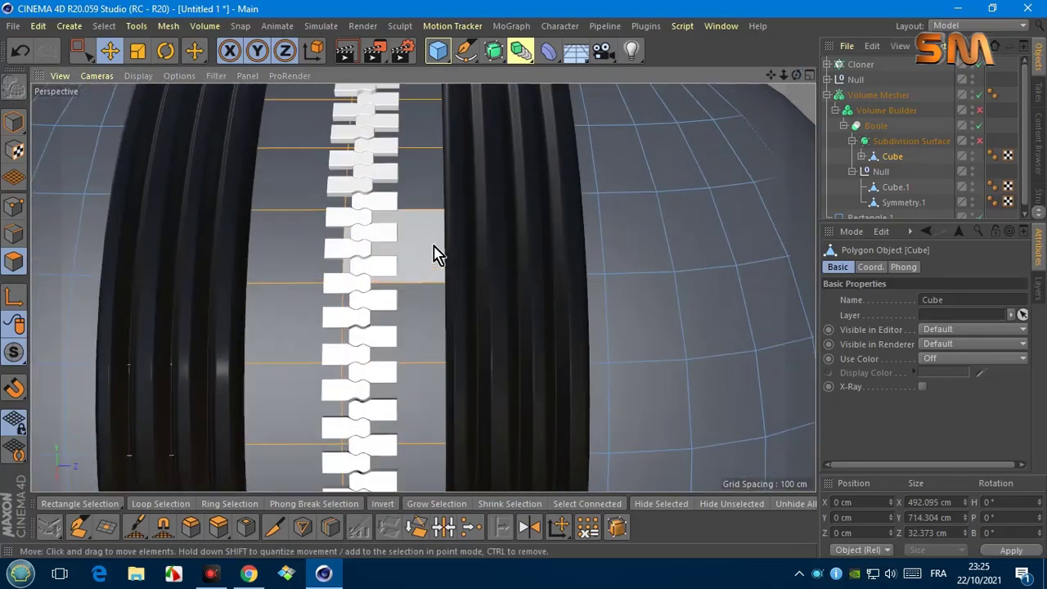
Step: Undo the last scaling applied to the Cloner's zipper teeth
click(860, 63)
key(t)
mouse_move(797, 74)
mouse_down()
mouse_move(621, 211)
mouse_move(646, 188)
mouse_up()
click(21, 50)
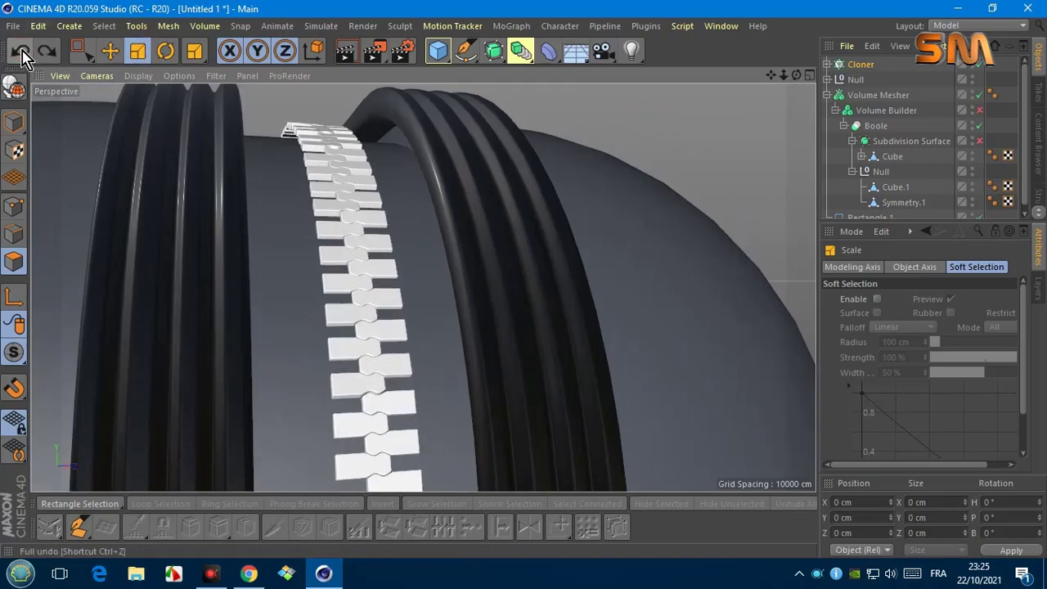
scroll(441, 198, down, 5)
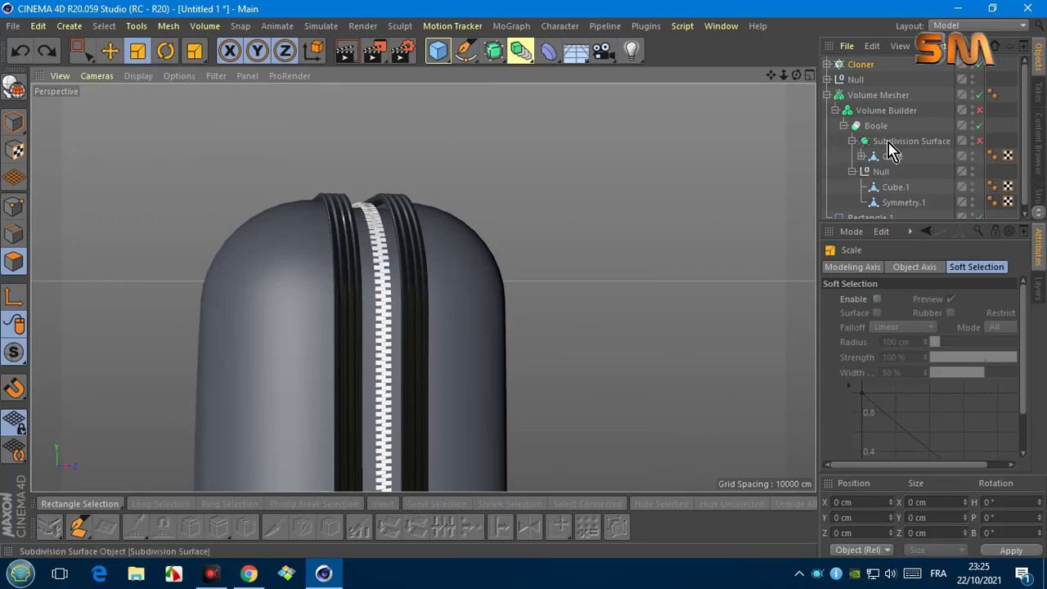
Step: On the bag Cube in Edge mode, loop-select the vertical edge loop beside the zipper
click(895, 188)
click(892, 156)
scroll(794, 103, up, 3)
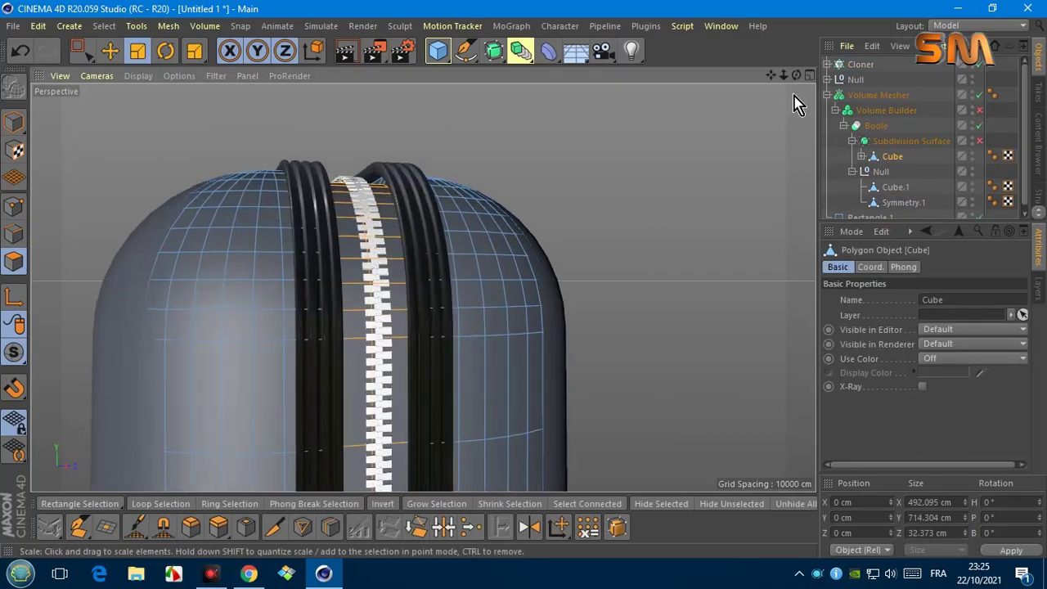
drag(796, 75, 800, 81)
scroll(393, 256, up, 4)
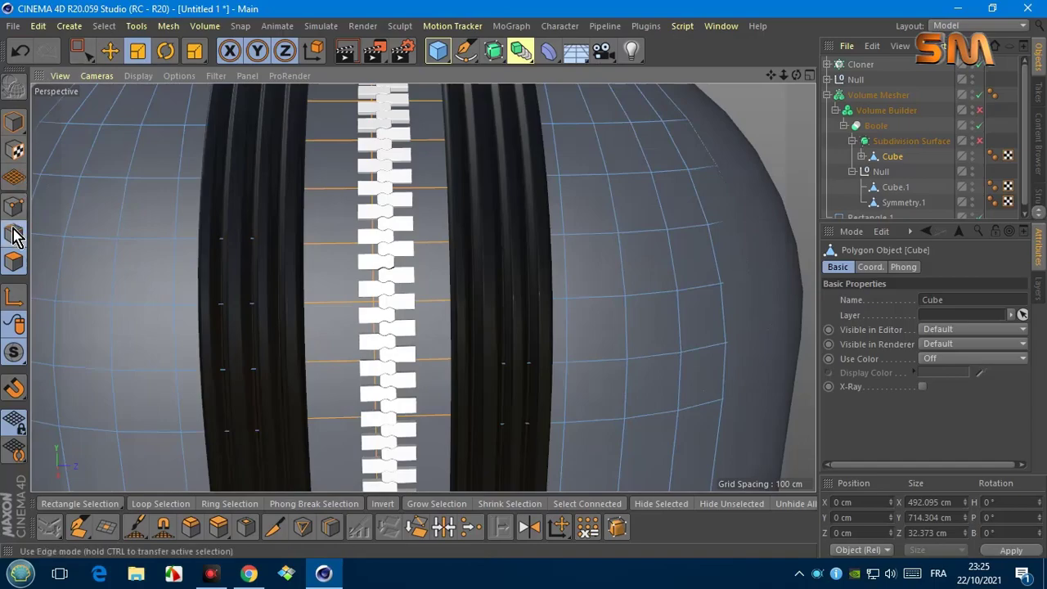
click(13, 234)
click(109, 26)
click(137, 131)
click(377, 247)
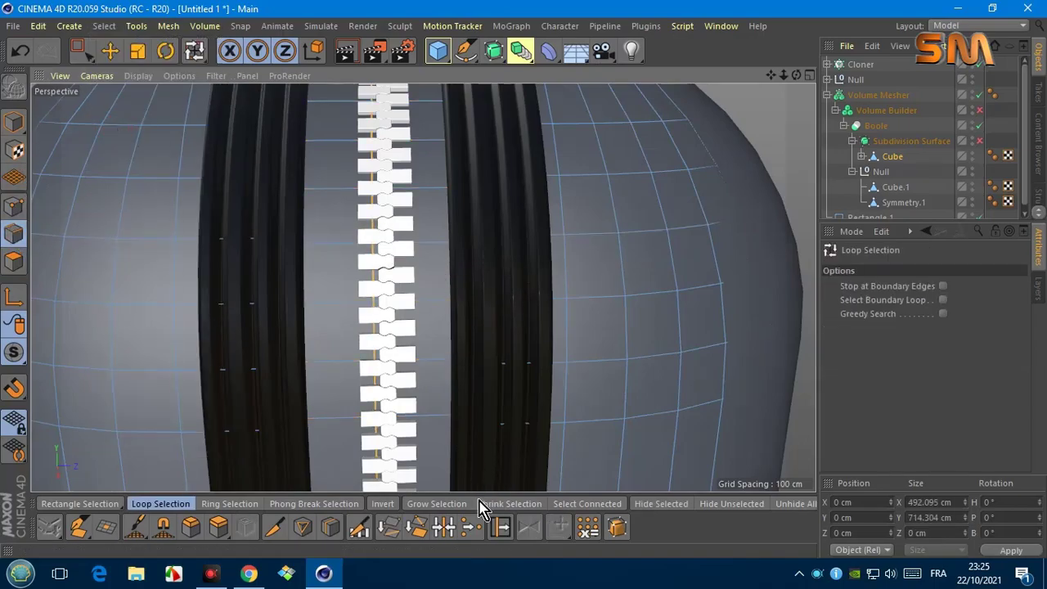
click(500, 527)
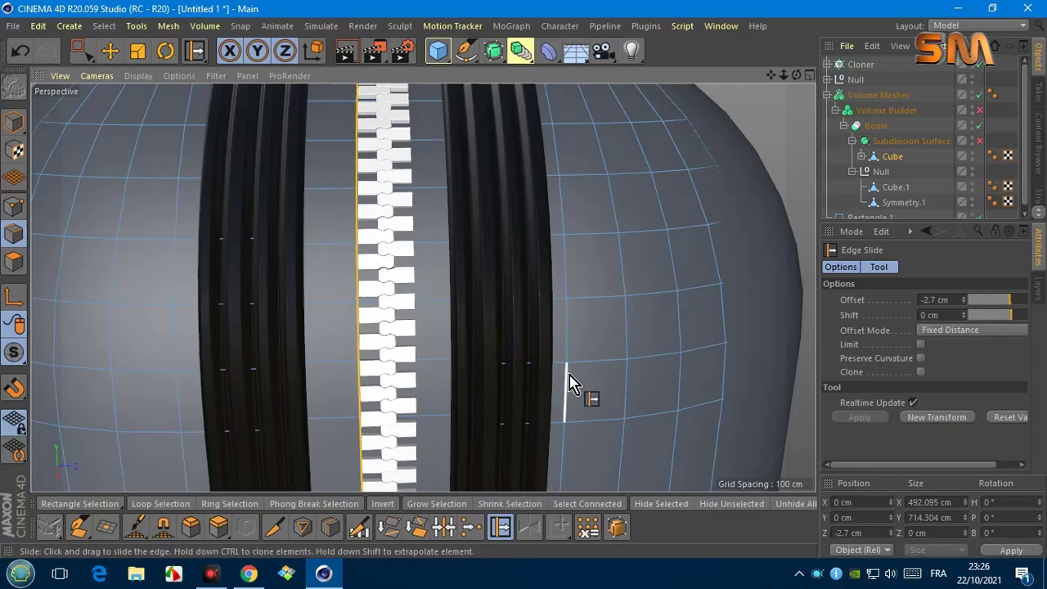
Step: Add a new edge loop next to the zipper with Loop/Path Cut (K~L)
key(k)
key(l)
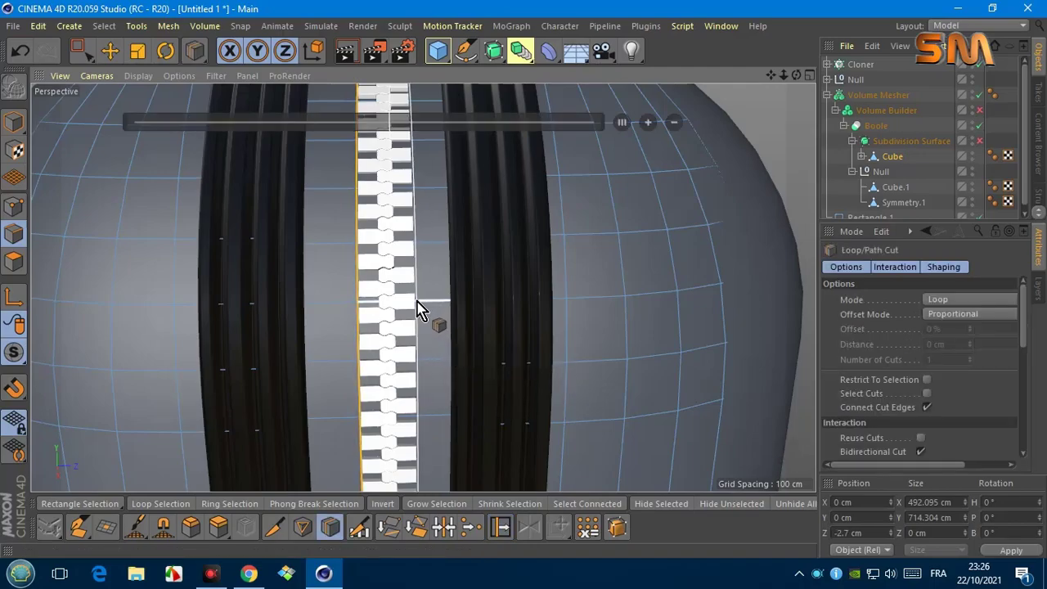
scroll(418, 306, up, 3)
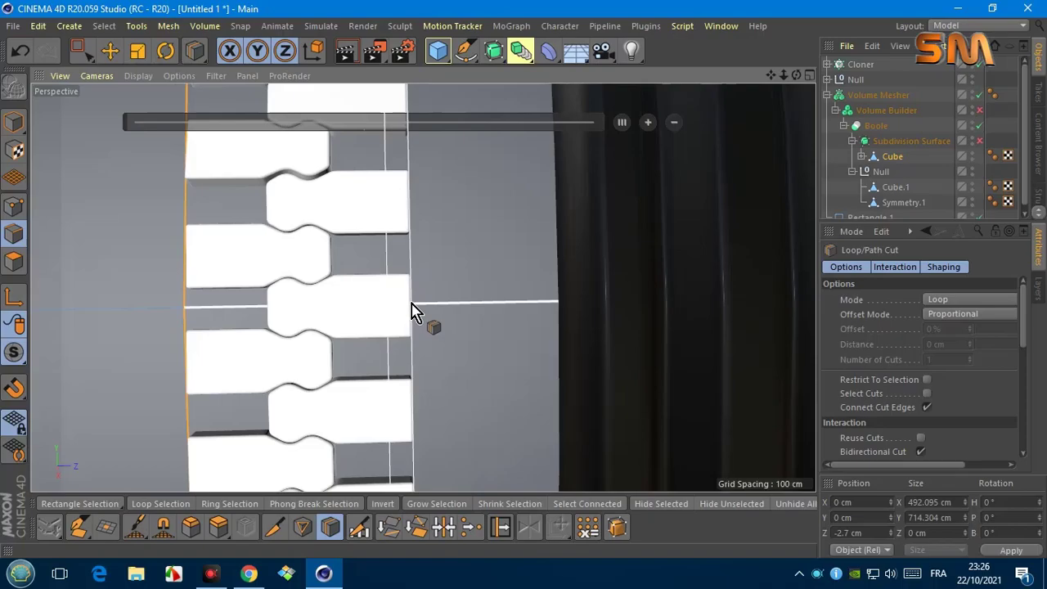
click(413, 311)
scroll(413, 311, down, 3)
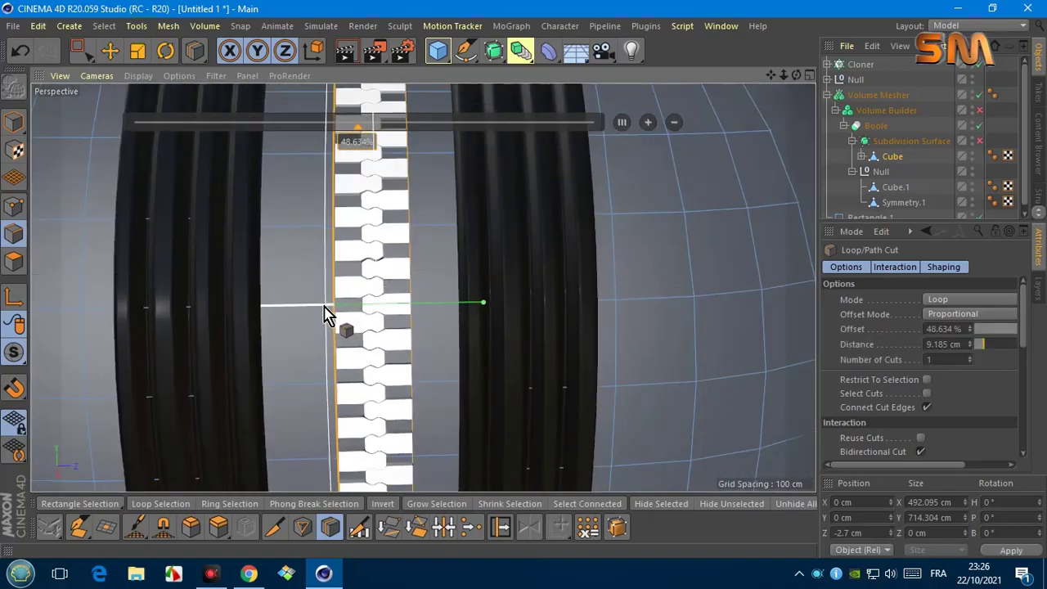
scroll(421, 311, up, 2)
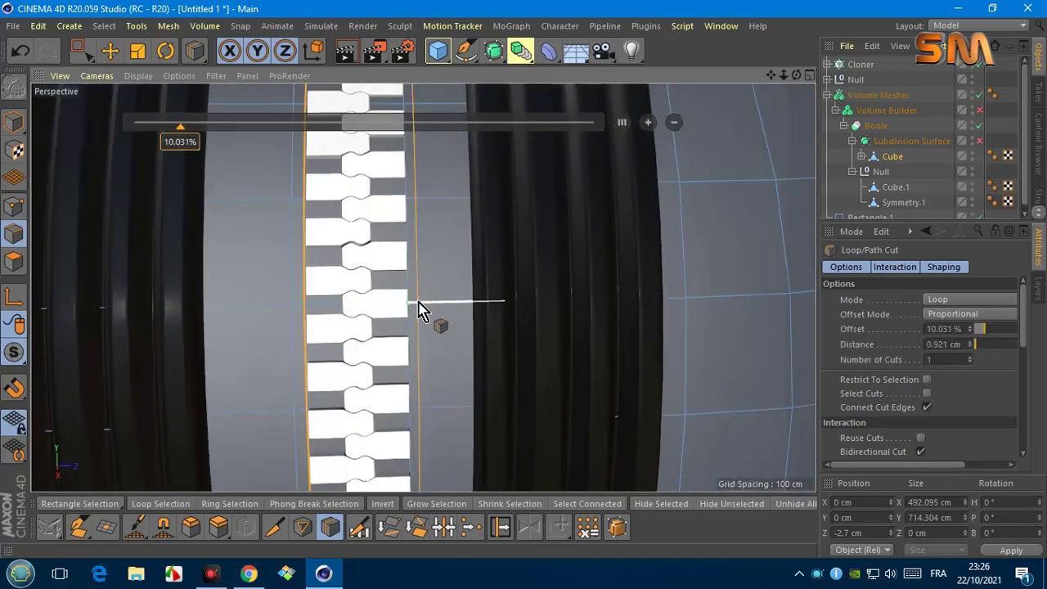
Step: Loop-select the face strip along the zipper and extrude it 1.7 cm
click(104, 26)
click(143, 131)
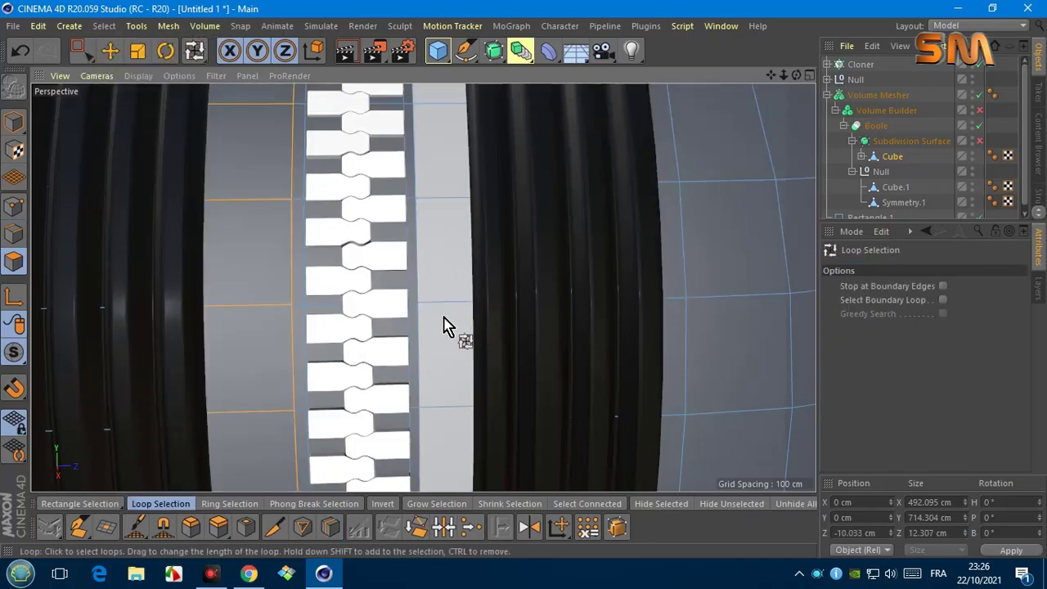
shift+click(449, 317)
scroll(450, 316, down, 3)
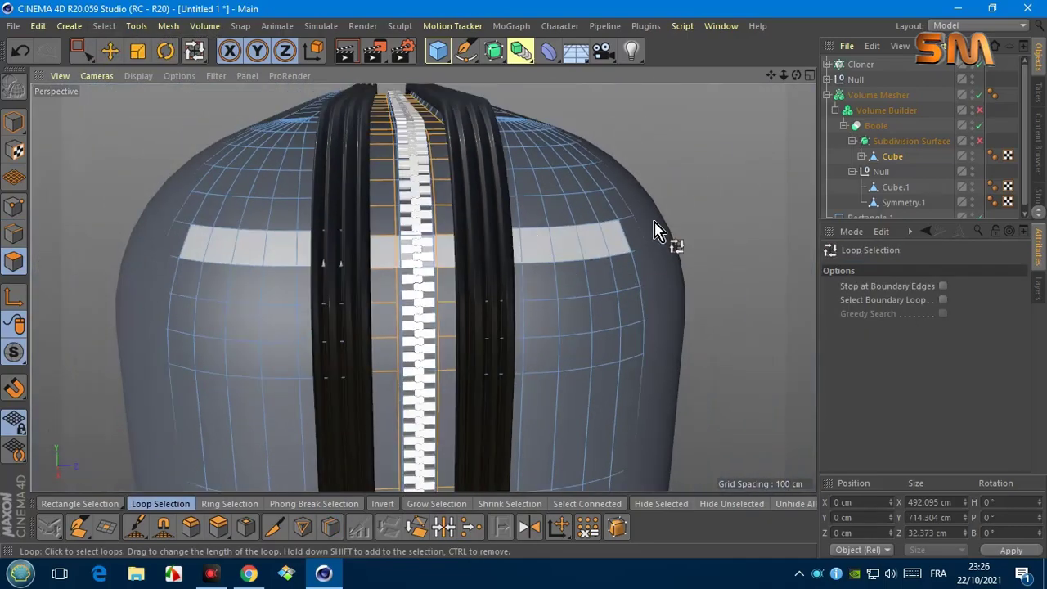
right_click(672, 246)
click(705, 311)
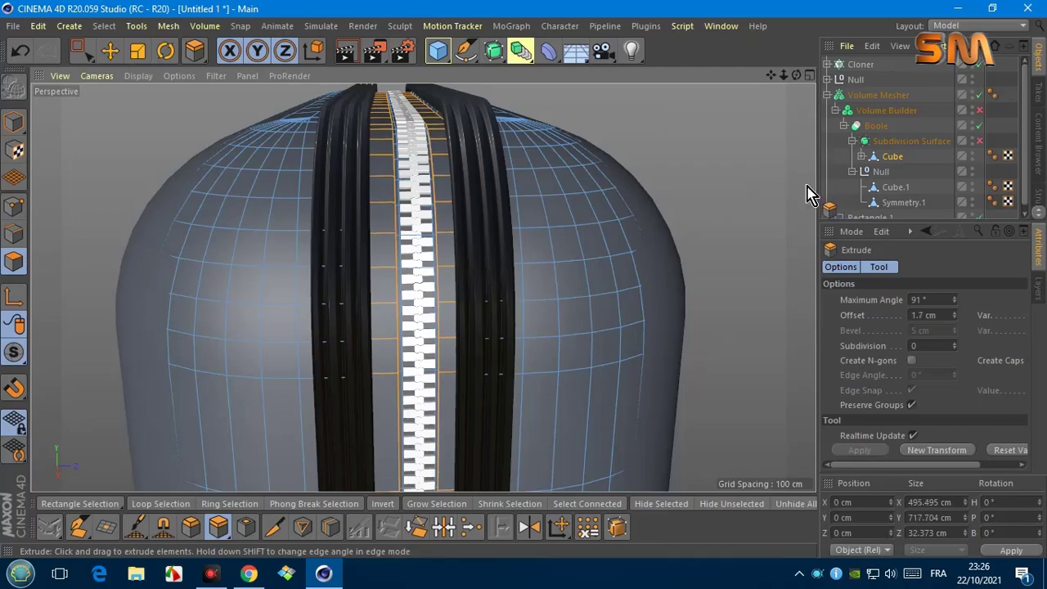
key(Return)
mouse_move(662, 188)
alt+mouse_down()
mouse_move(615, 486)
mouse_move(622, 458)
alt+mouse_up()
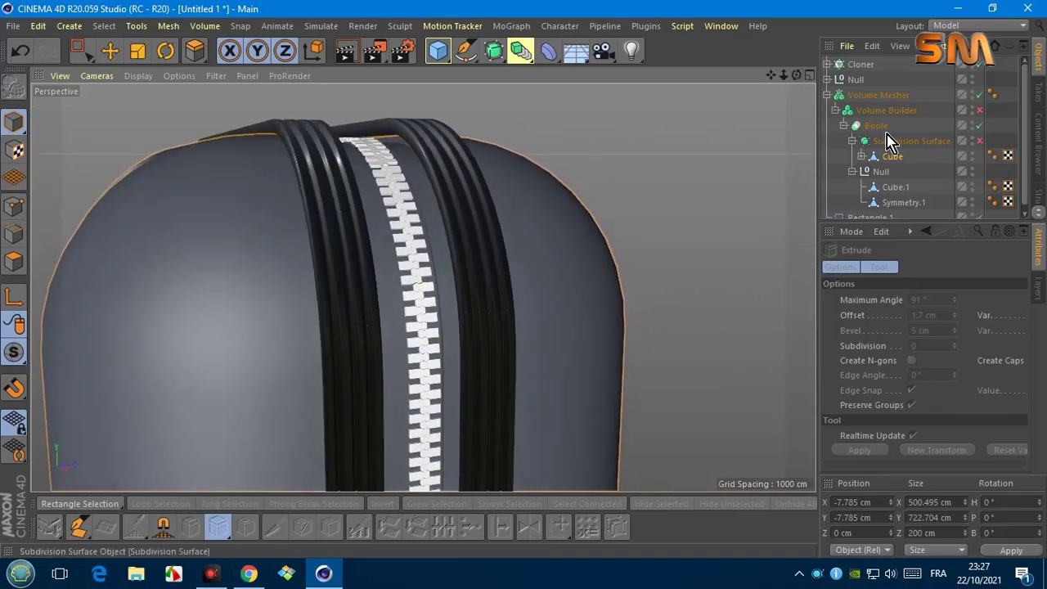
Step: Raise the corner radius of Sweep.1's rectangle path by 1 cm
click(827, 95)
click(855, 80)
click(139, 54)
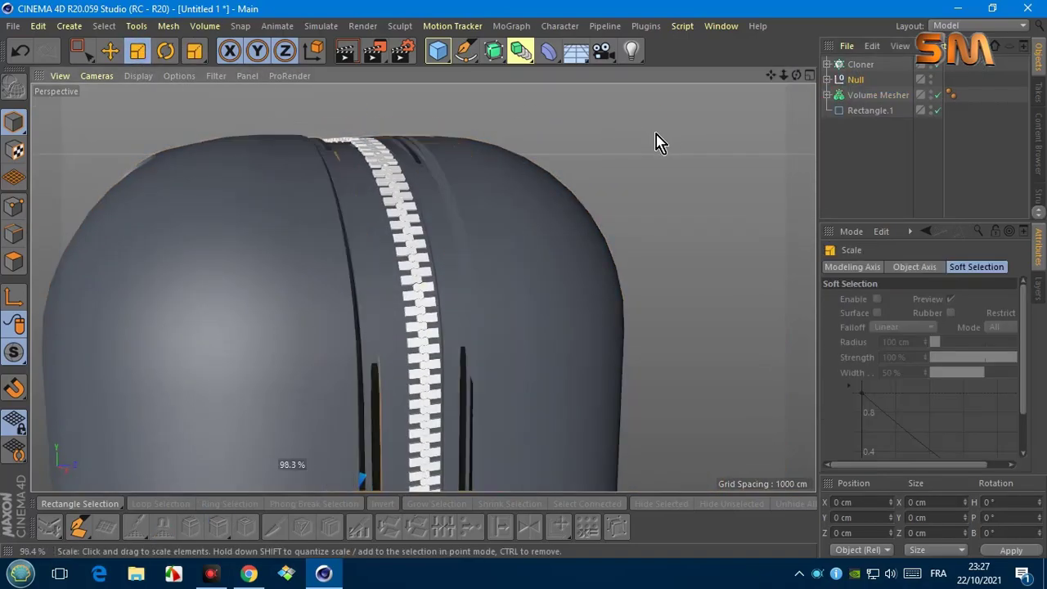
scroll(792, 88, up, 3)
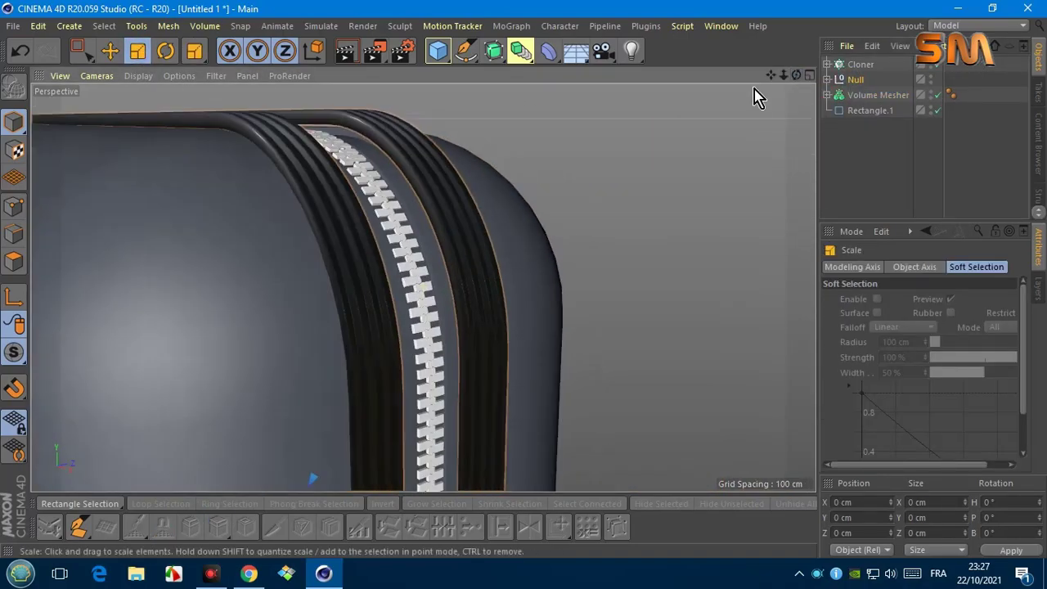
click(827, 80)
click(879, 127)
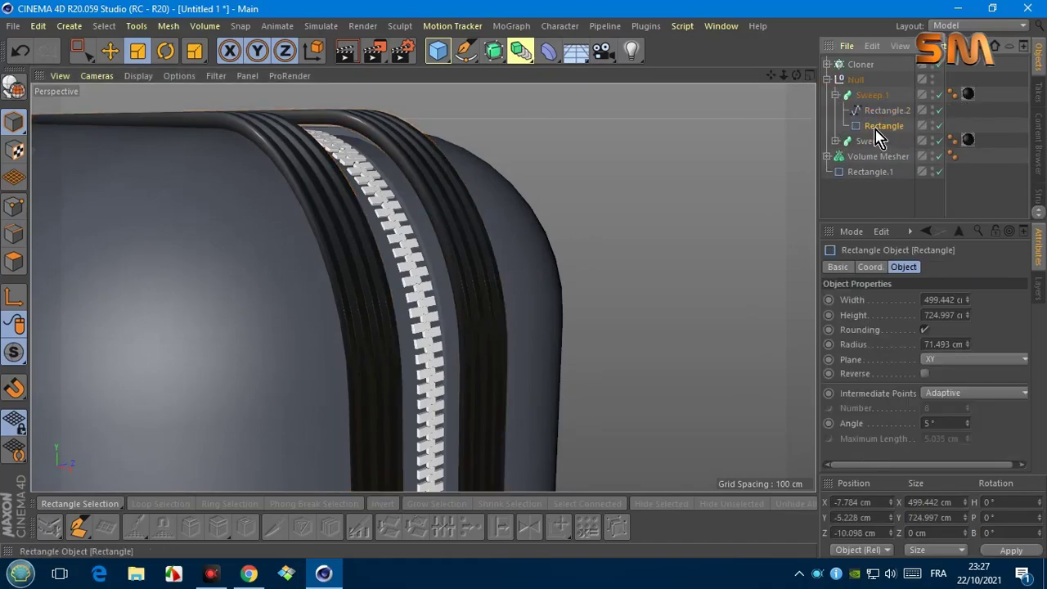
drag(968, 344, 968, 297)
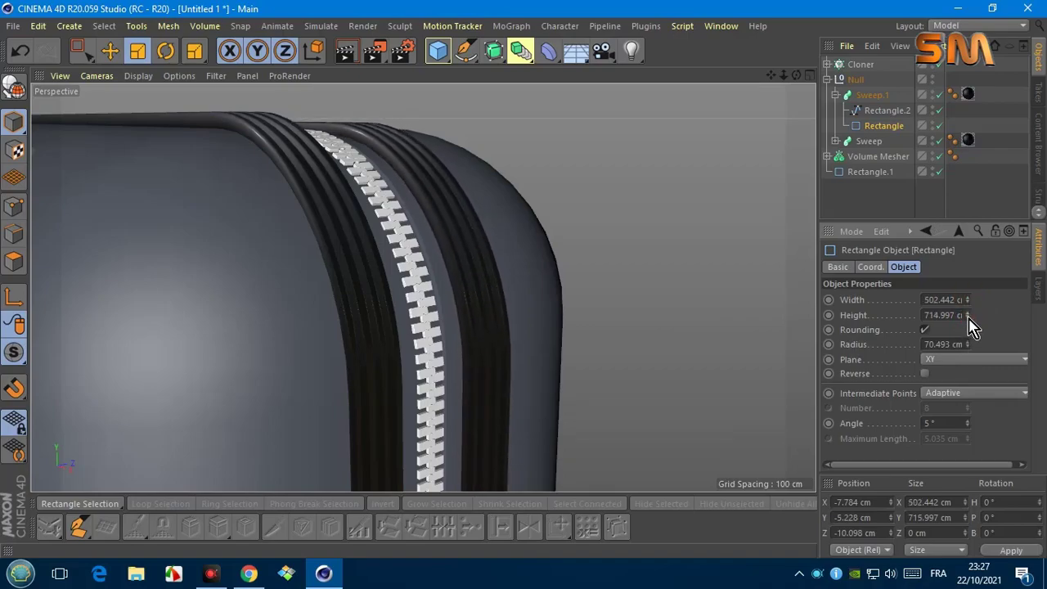
Step: Reduce the height of Sweep's rectangle path by 5 cm
click(835, 95)
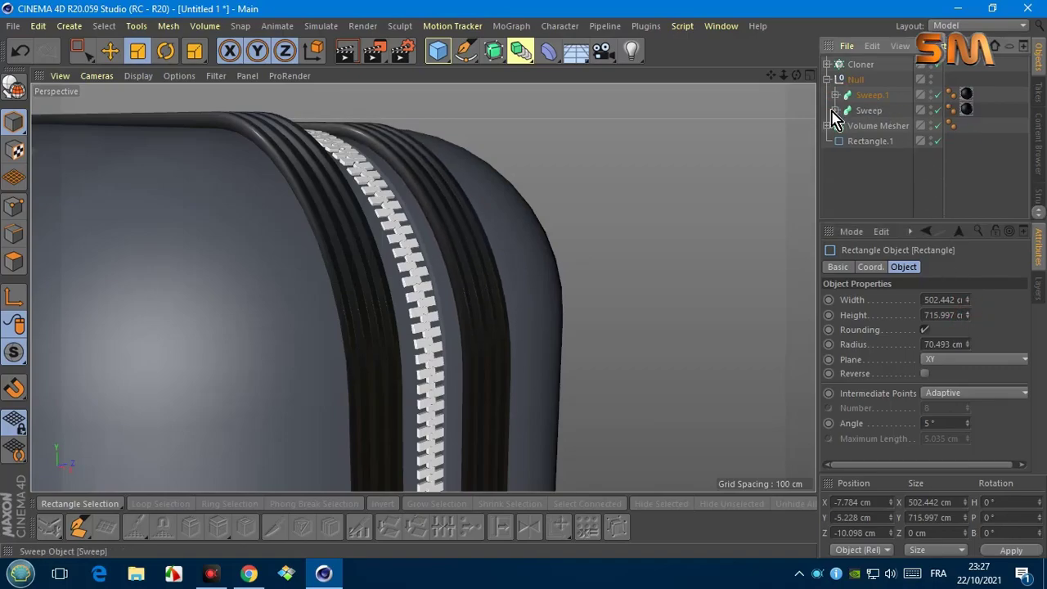
click(835, 110)
drag(790, 82, 802, 86)
click(882, 140)
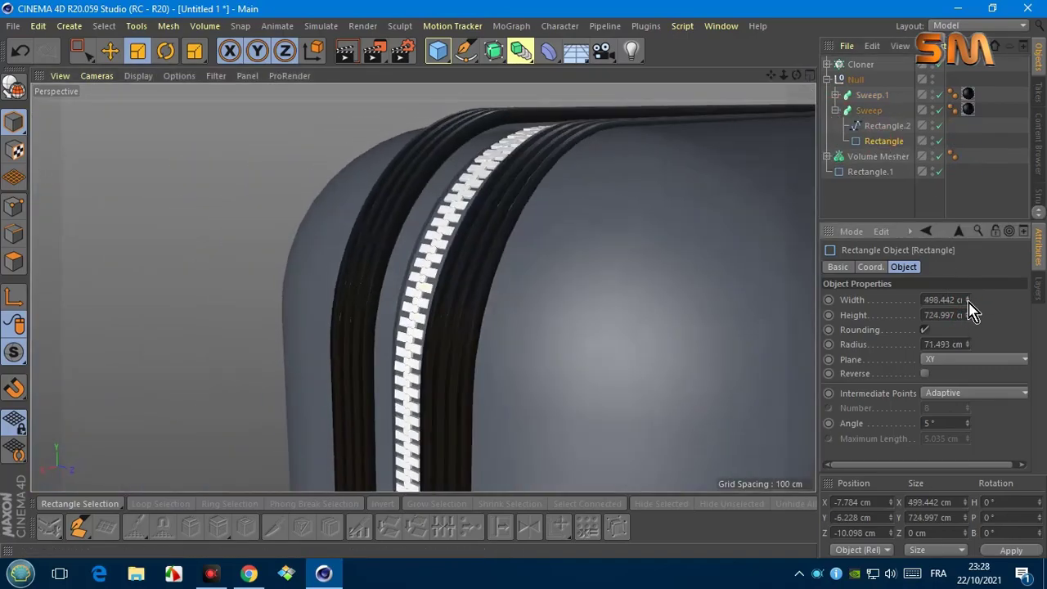
mouse_move(970, 320)
mouse_down()
mouse_move(967, 298)
mouse_move(972, 322)
mouse_up()
click(835, 110)
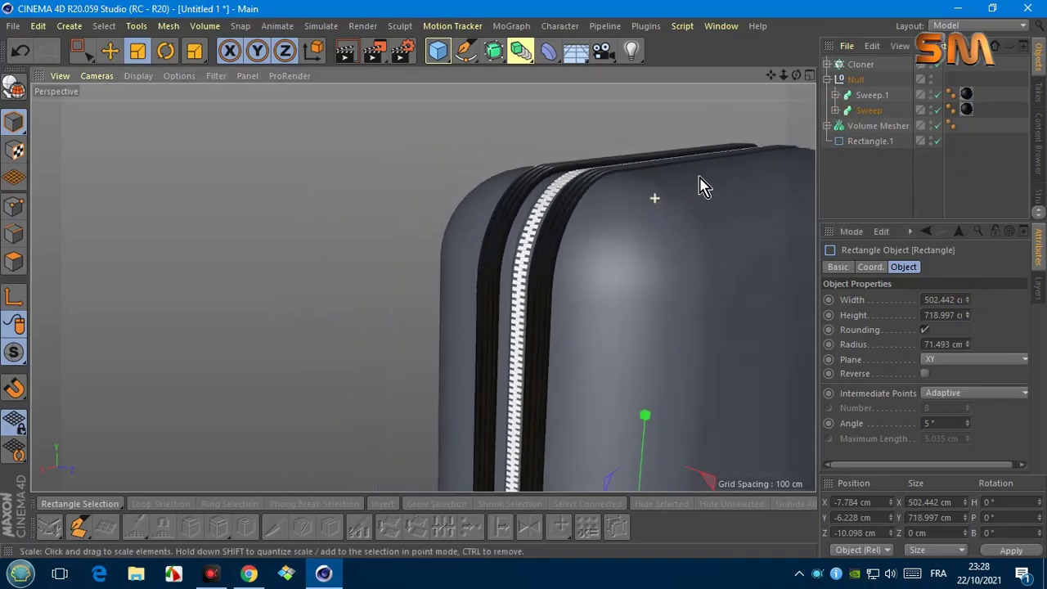
Step: Orbit around the bag to check the resized zipper tracks from top, side and front
alt+drag(701, 182, 771, 98)
scroll(454, 190, up, 3)
scroll(454, 190, down, 3)
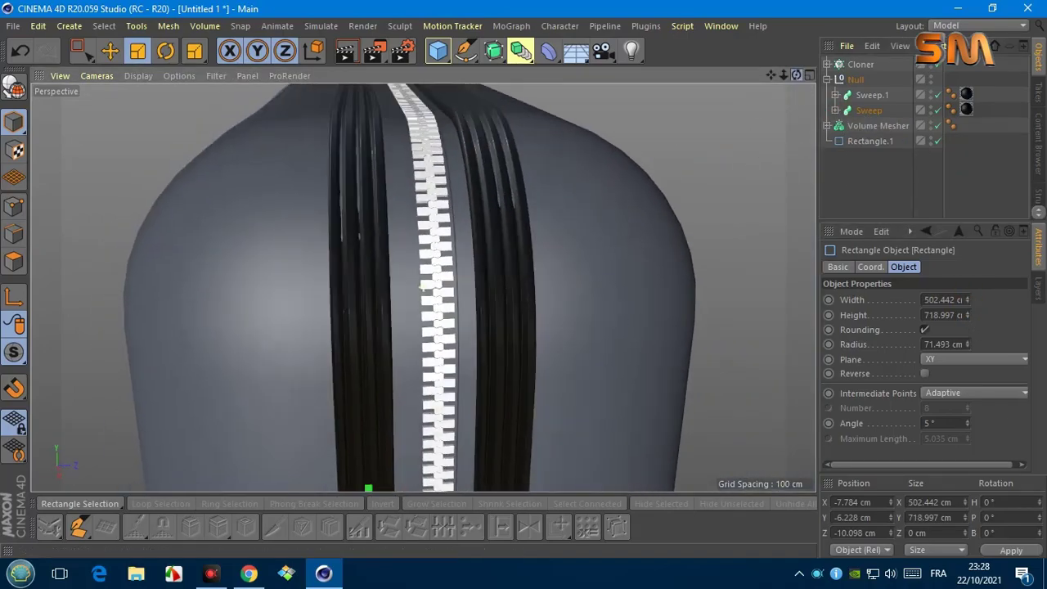
alt+drag(454, 190, 423, 285)
scroll(423, 285, up, 3)
scroll(434, 191, down, 2)
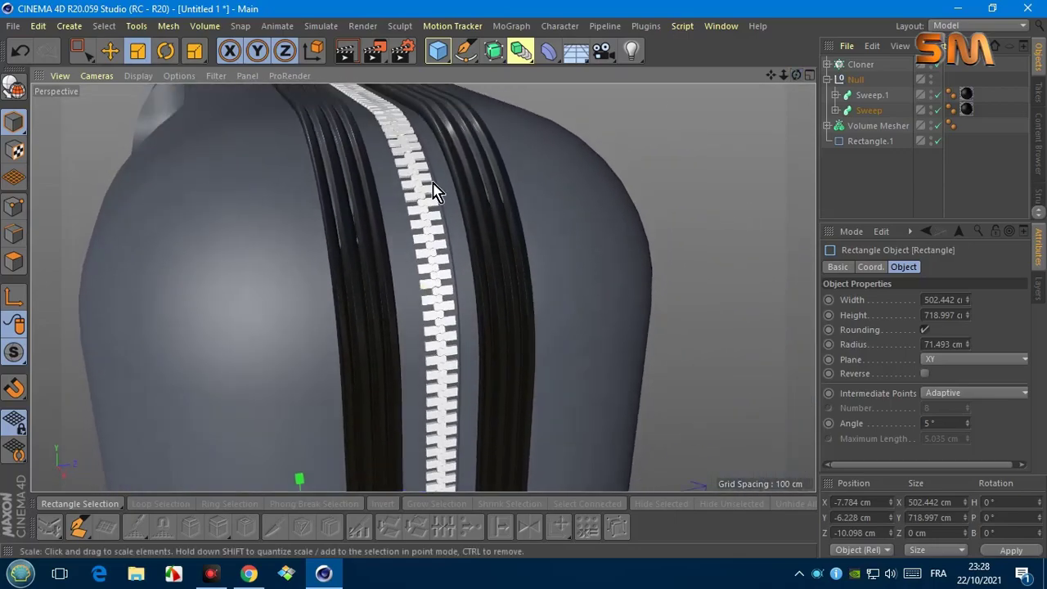
scroll(439, 201, down, 3)
alt+drag(439, 201, 432, 253)
mouse_move(773, 82)
alt+mouse_down()
mouse_move(685, 163)
mouse_move(423, 286)
mouse_move(432, 292)
alt+mouse_up()
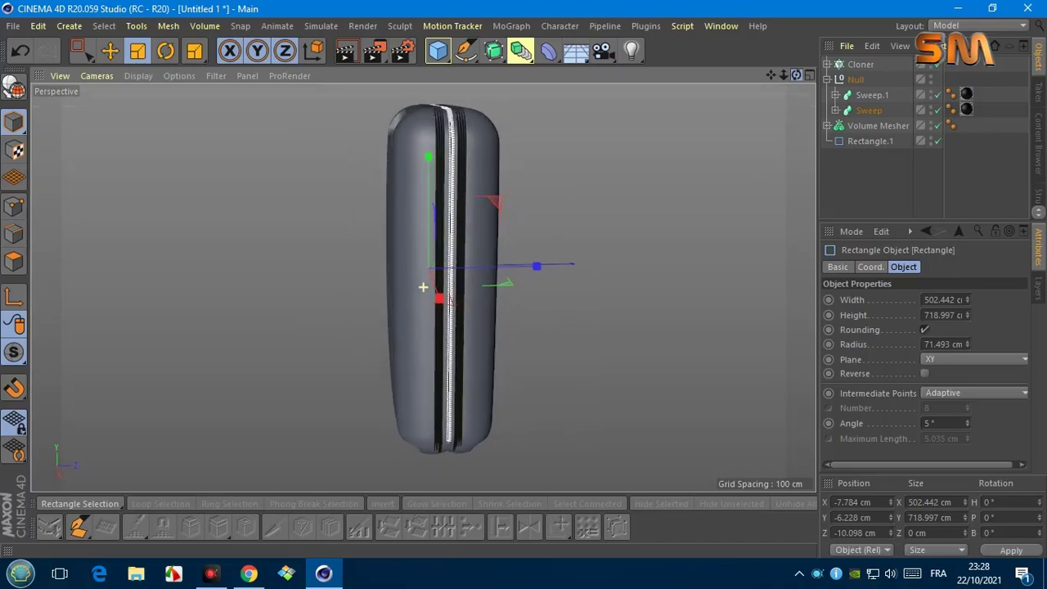
drag(778, 80, 724, 210)
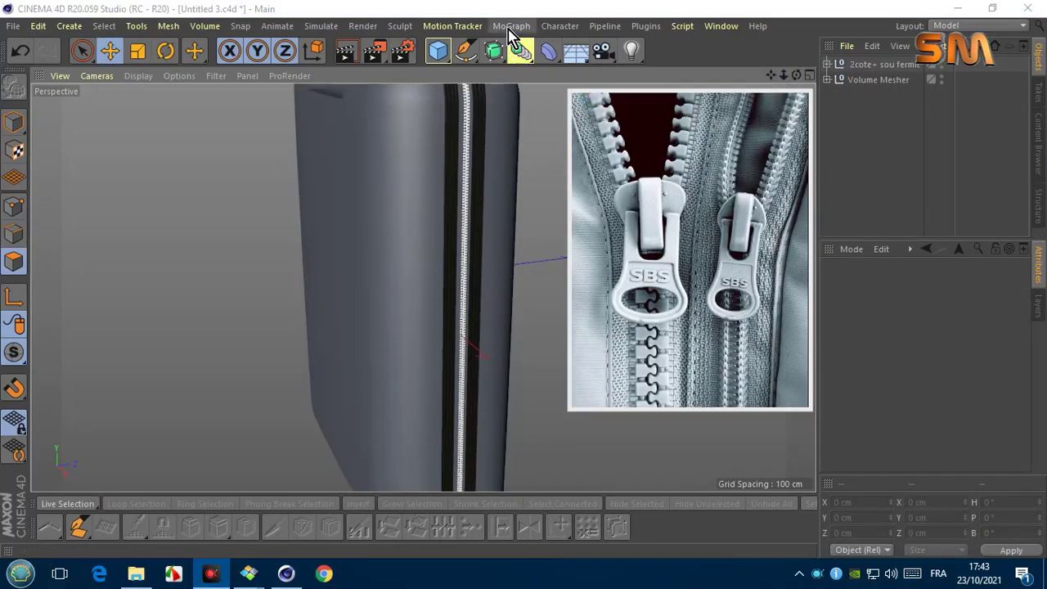
Step: Group the two bag objects under a new Null and hide the group
drag(437, 50, 483, 72)
click(884, 80)
shift+click(866, 93)
drag(865, 92, 858, 66)
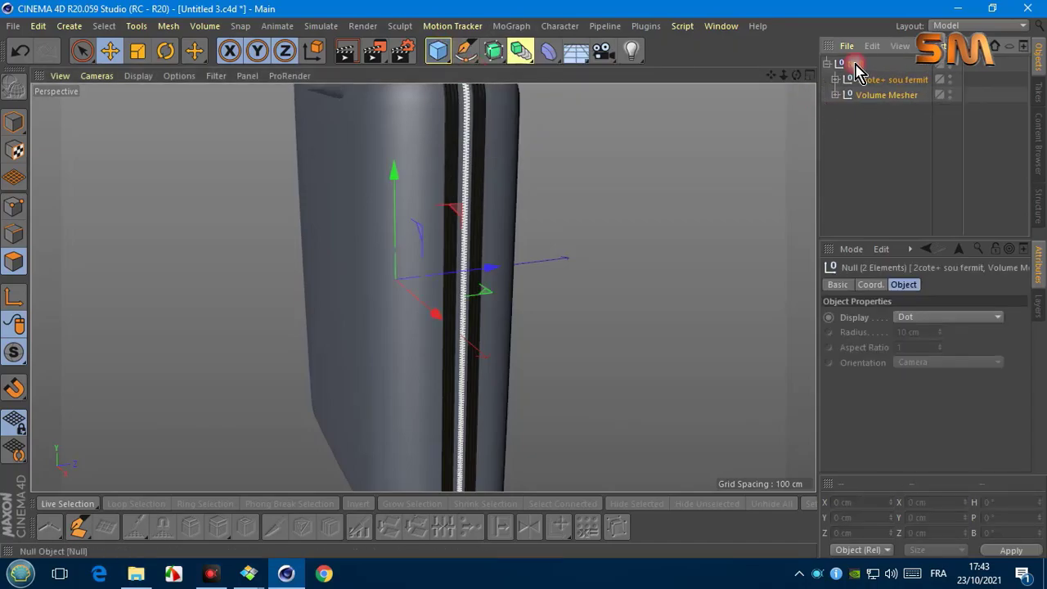
click(887, 63)
Step: Maximize the Front view and load the zipper photo as its background image
click(809, 77)
click(809, 288)
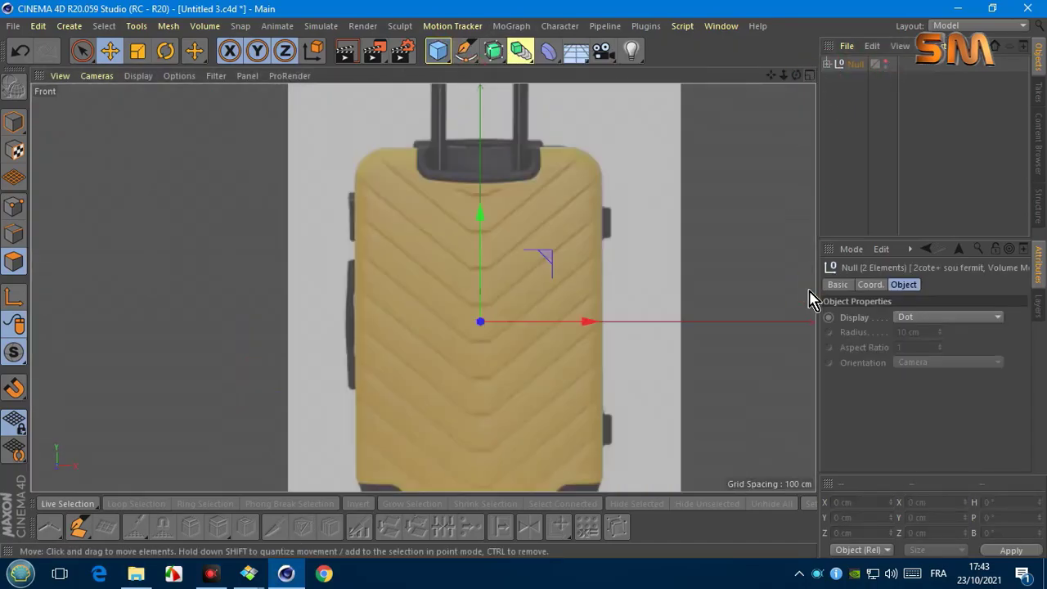
key(shift+v)
click(1003, 371)
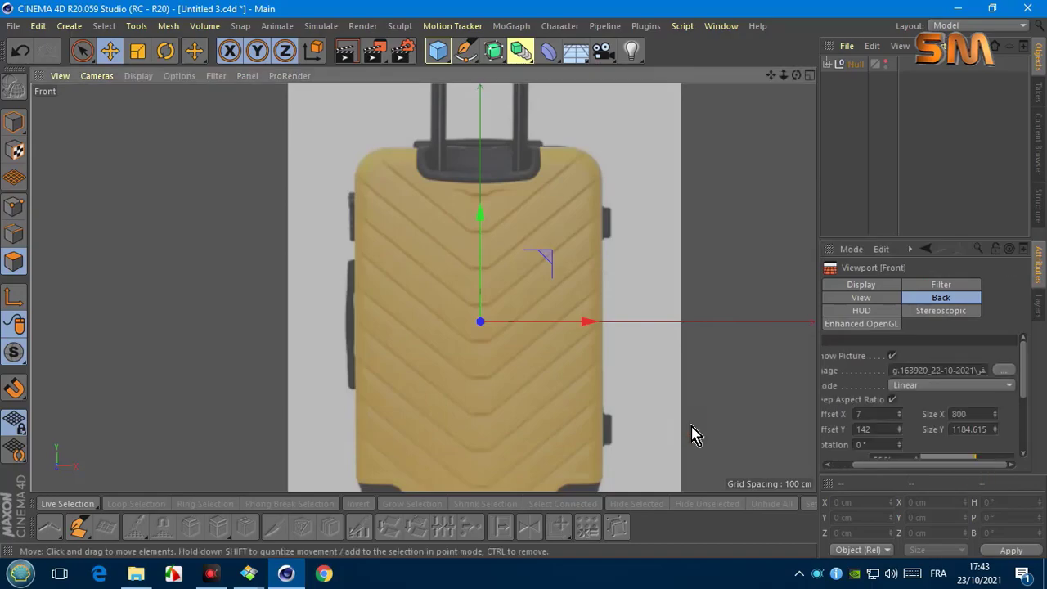
drag(507, 164, 523, 234)
click(444, 264)
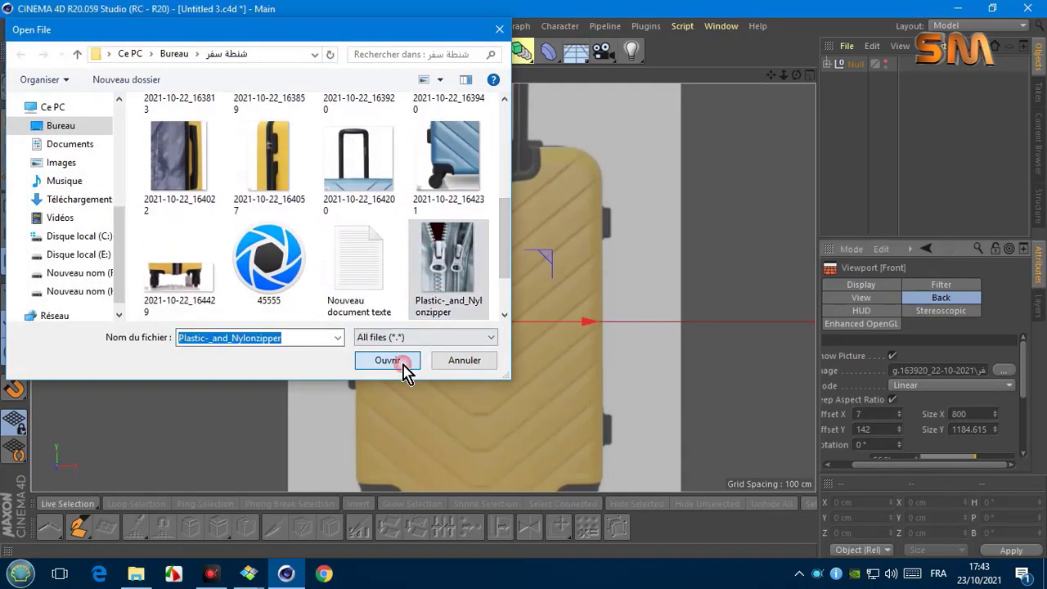
click(388, 360)
Step: Rotate the background image 3° and enlarge it
drag(903, 450, 904, 451)
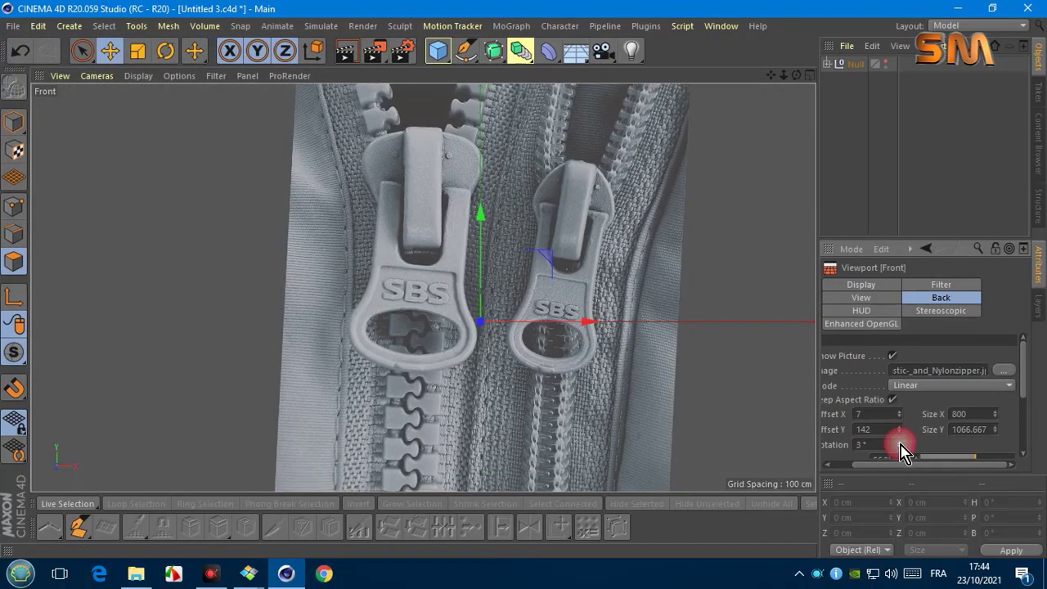
drag(973, 456, 998, 463)
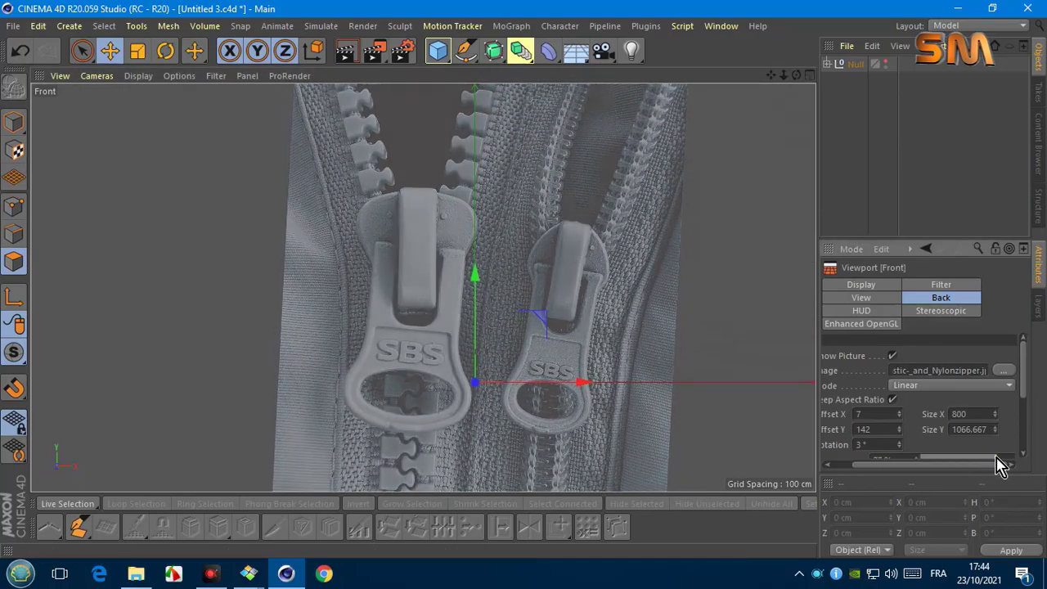
click(464, 50)
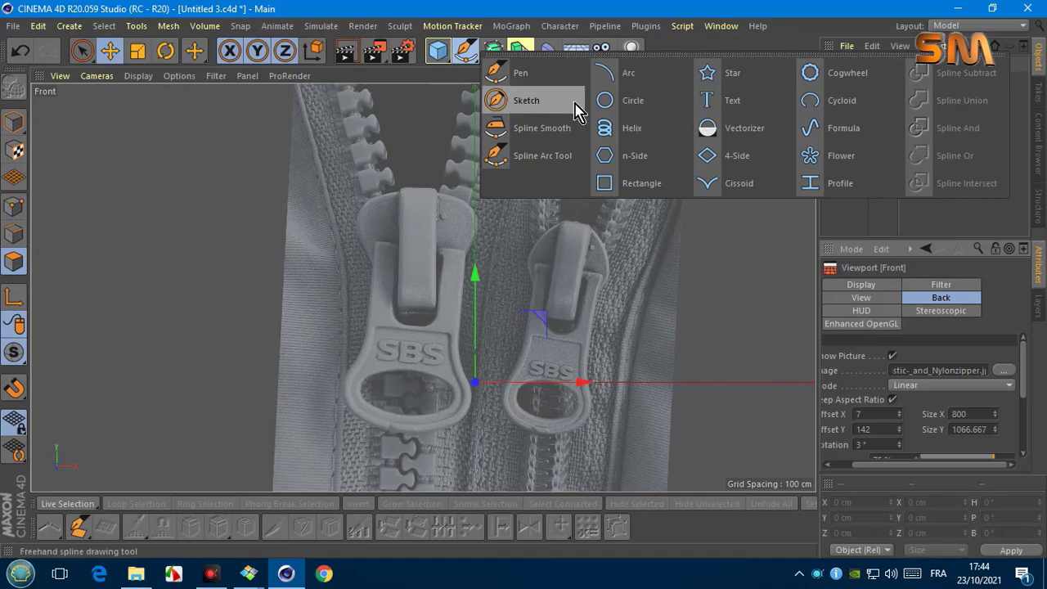
Step: Add a Rectangle spline over the slider head and narrow it to 247 cm wide
click(604, 183)
drag(484, 303, 483, 218)
drag(549, 304, 503, 301)
drag(432, 248, 431, 234)
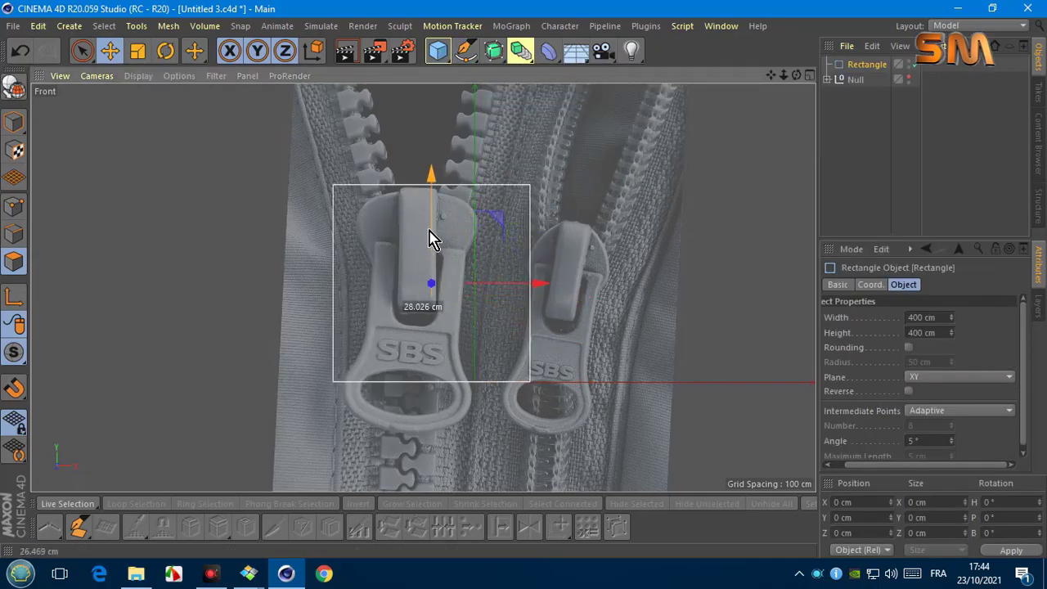
drag(950, 317, 950, 334)
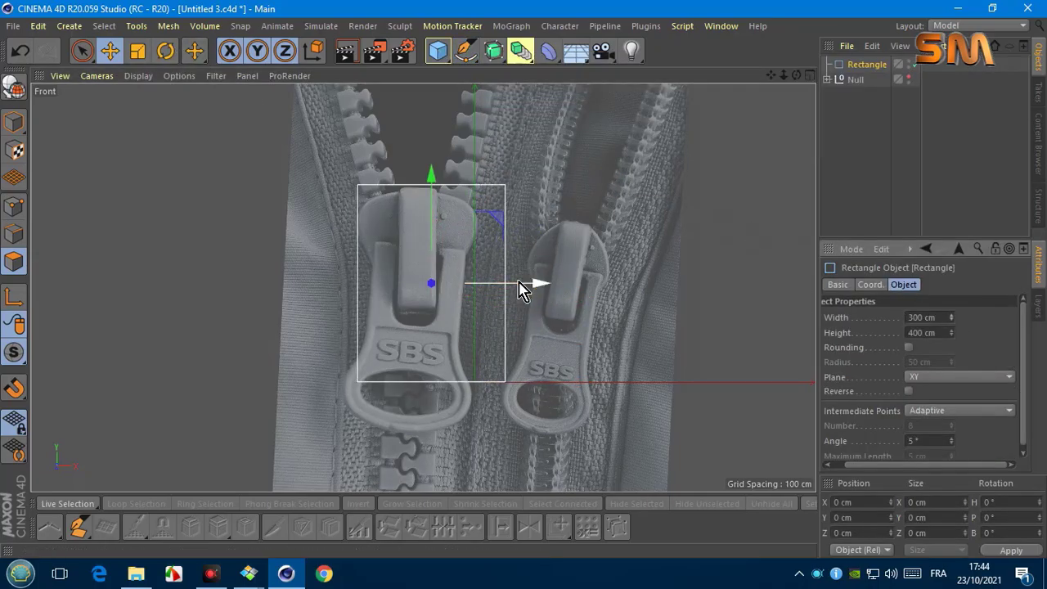
drag(526, 284, 505, 287)
drag(952, 330, 953, 334)
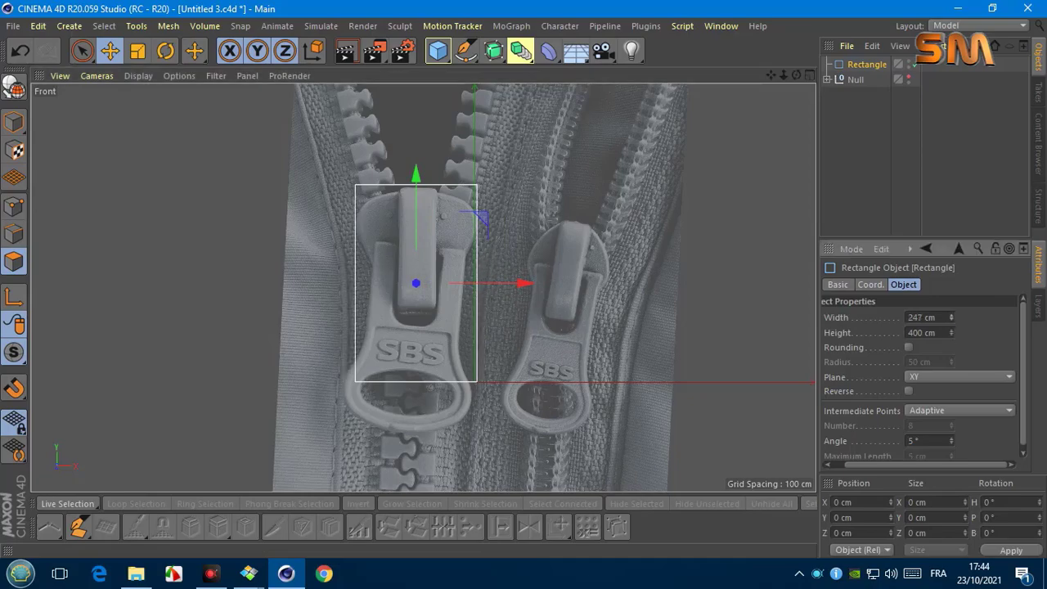
scroll(450, 269, up, 2)
Step: Make the rectangle editable and chamfer its top corners in point mode
click(13, 206)
key(c)
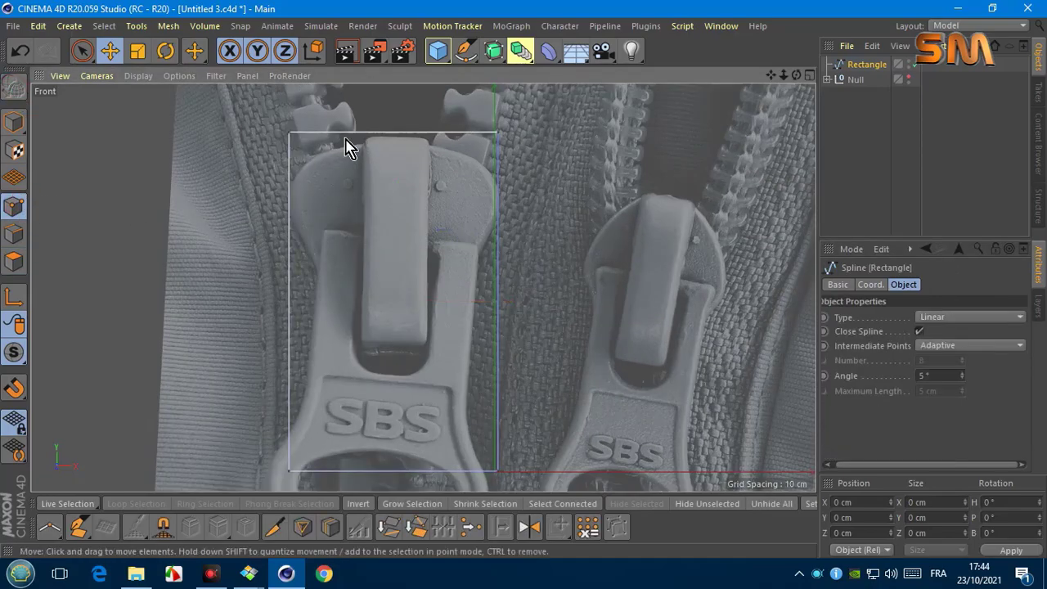
key(0)
right_click(530, 147)
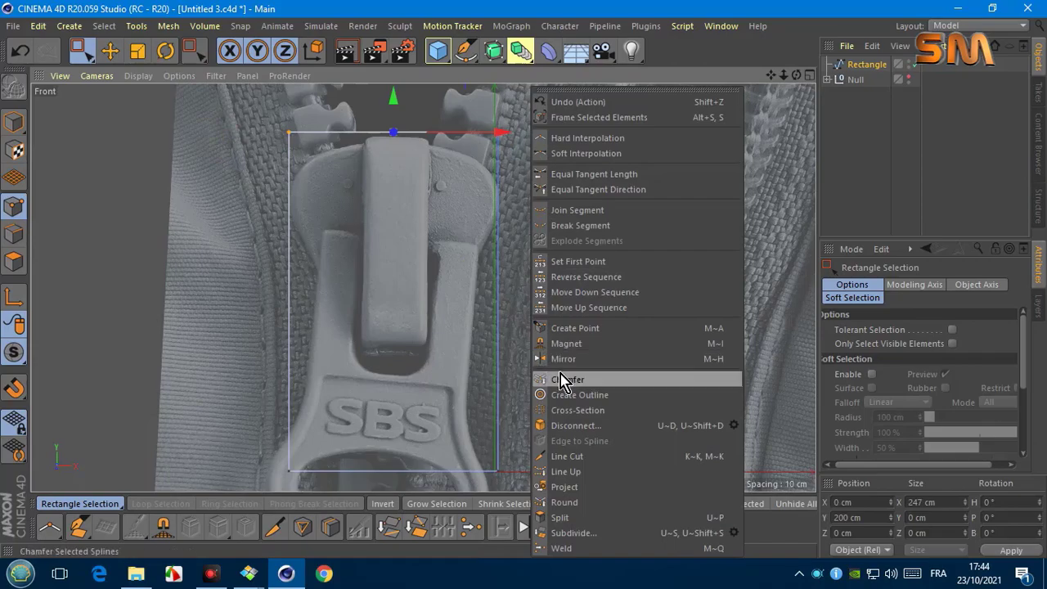
click(557, 378)
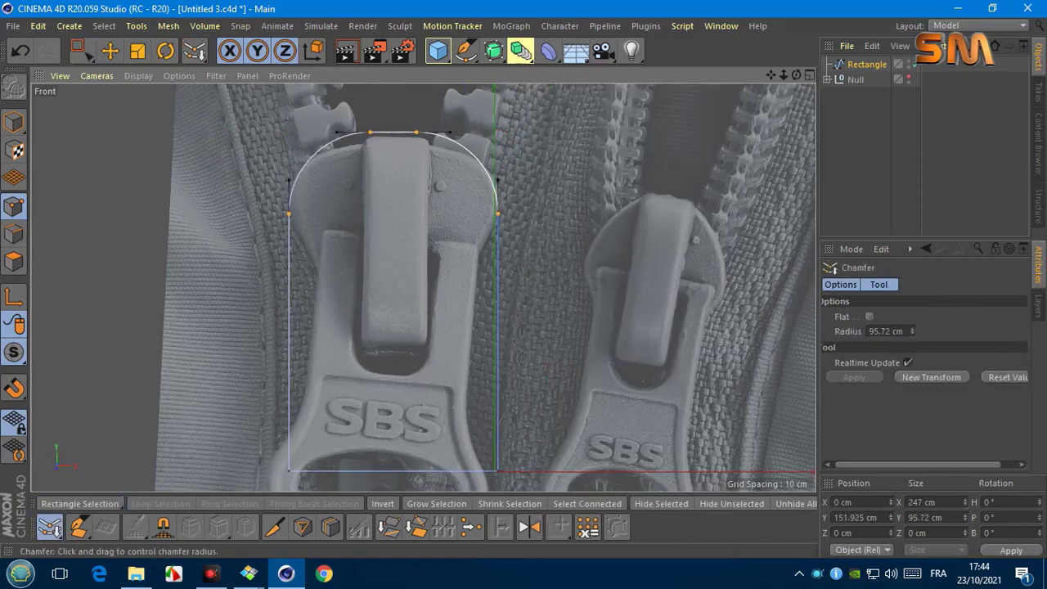
Step: Line-cut across the spline's middle to add two side points
key(0)
drag(339, 166, 432, 131)
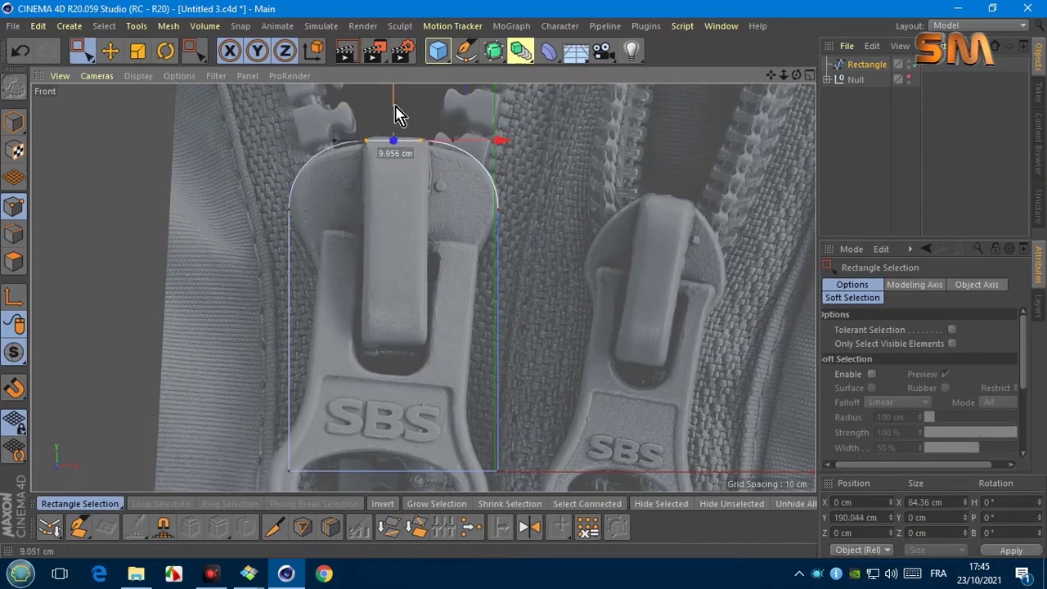
scroll(443, 328, down, 2)
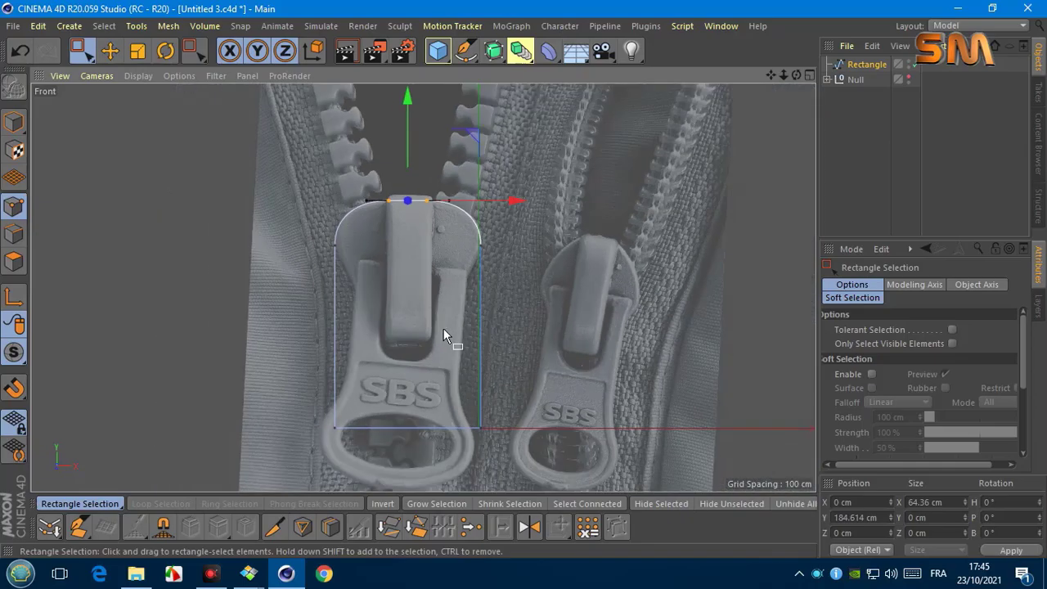
right_click(340, 331)
click(350, 305)
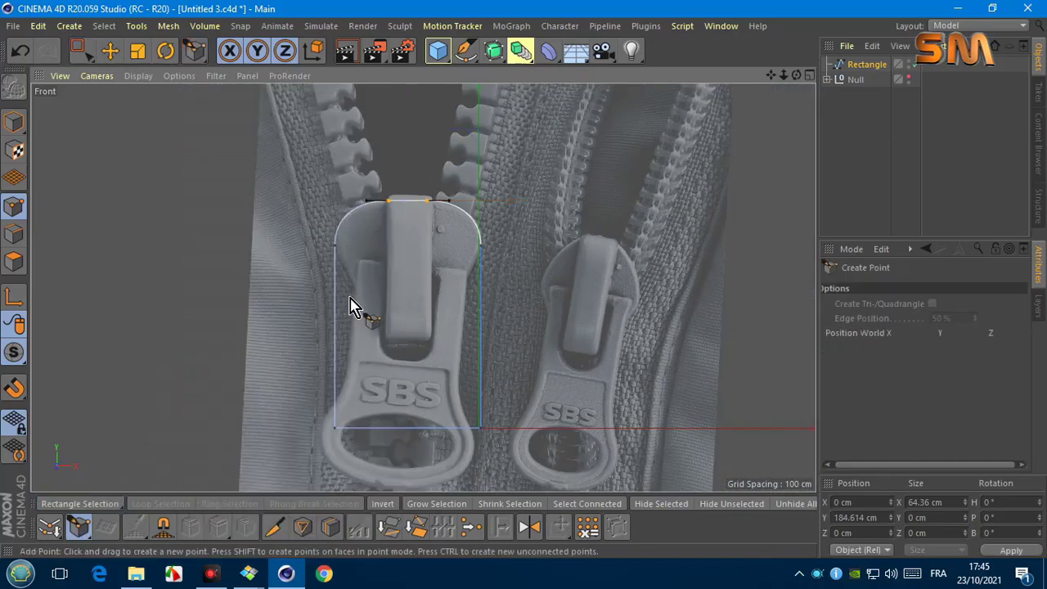
key(k)
key(k)
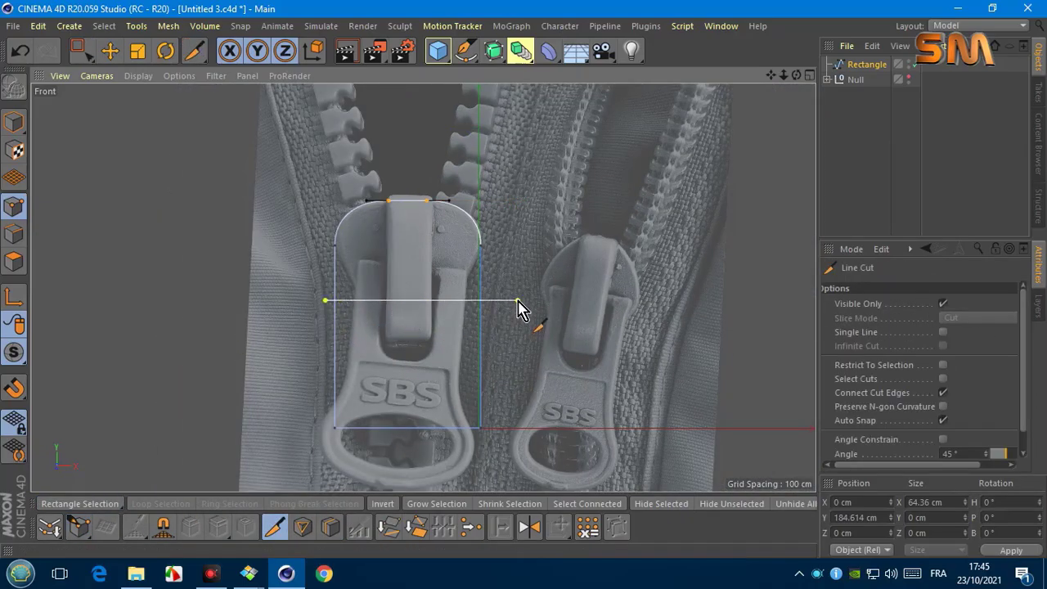
click(517, 303)
Step: Scale the two new middle side points inward to 84.9%
key(0)
drag(524, 319, 310, 282)
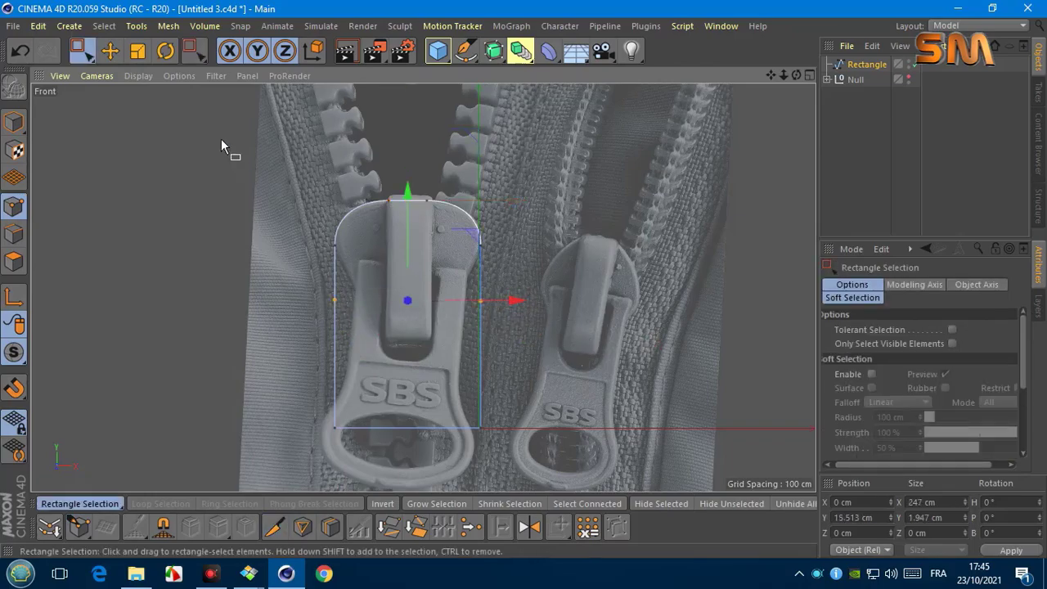
key(t)
drag(521, 310, 486, 314)
Step: Raise the bottom corner points about 62 cm and chamfer them
key(0)
mouse_move(293, 392)
mouse_down()
mouse_move(515, 466)
mouse_move(482, 431)
mouse_up()
key(t)
click(110, 51)
drag(405, 335, 398, 298)
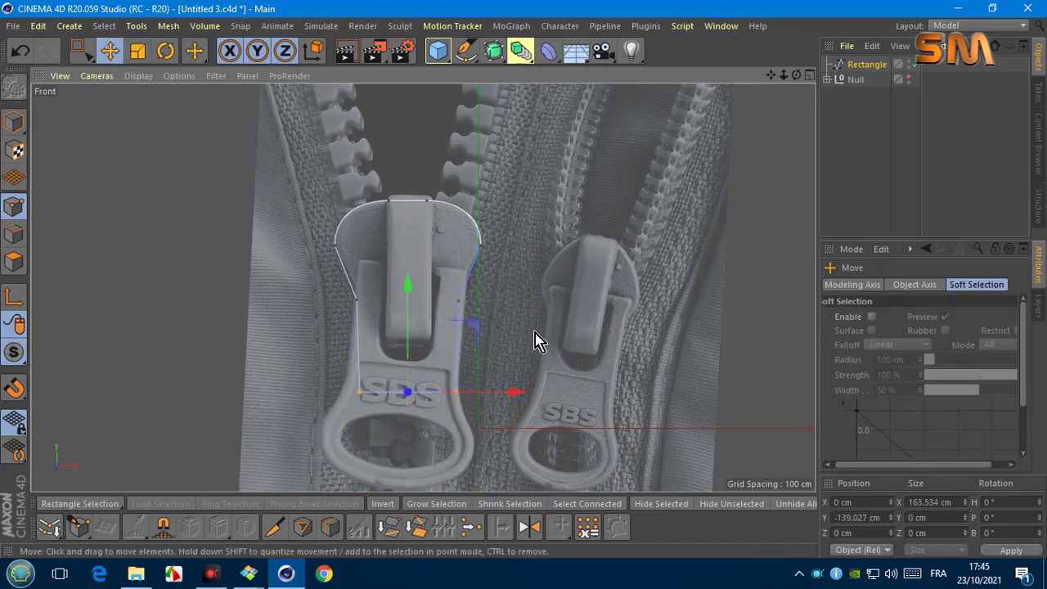
right_click(573, 374)
click(607, 400)
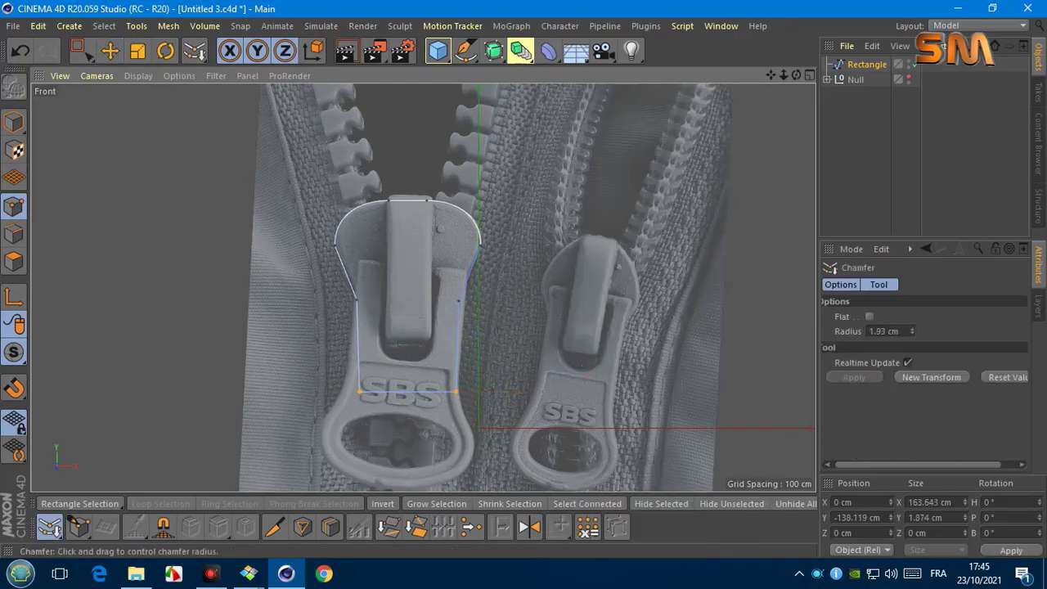
Step: Chamfer the middle side points and pull them inward to taper the slider outline
key(0)
drag(336, 274, 561, 334)
right_click(561, 335)
click(607, 387)
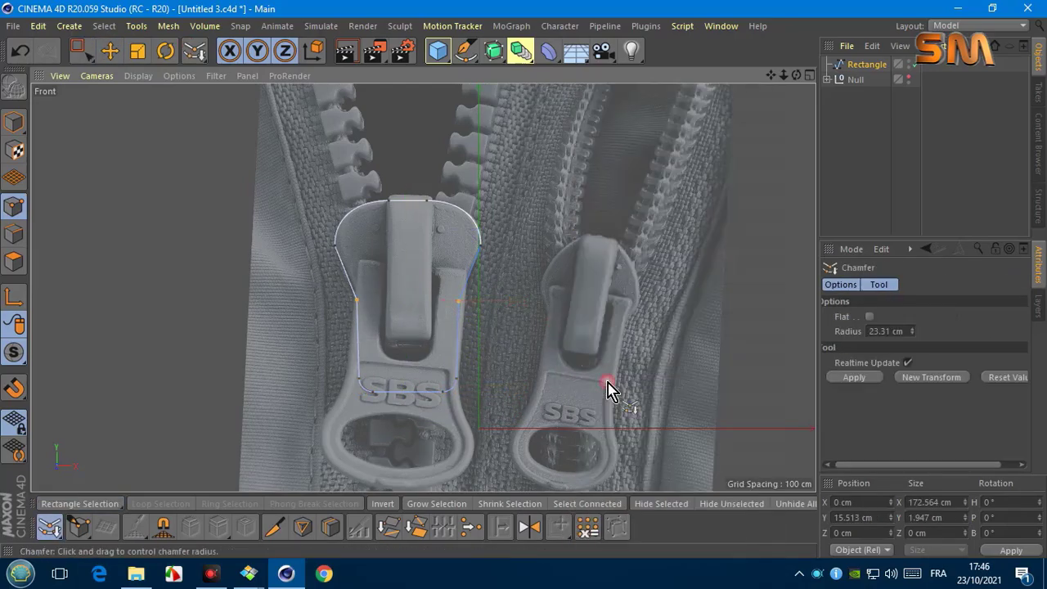
key(t)
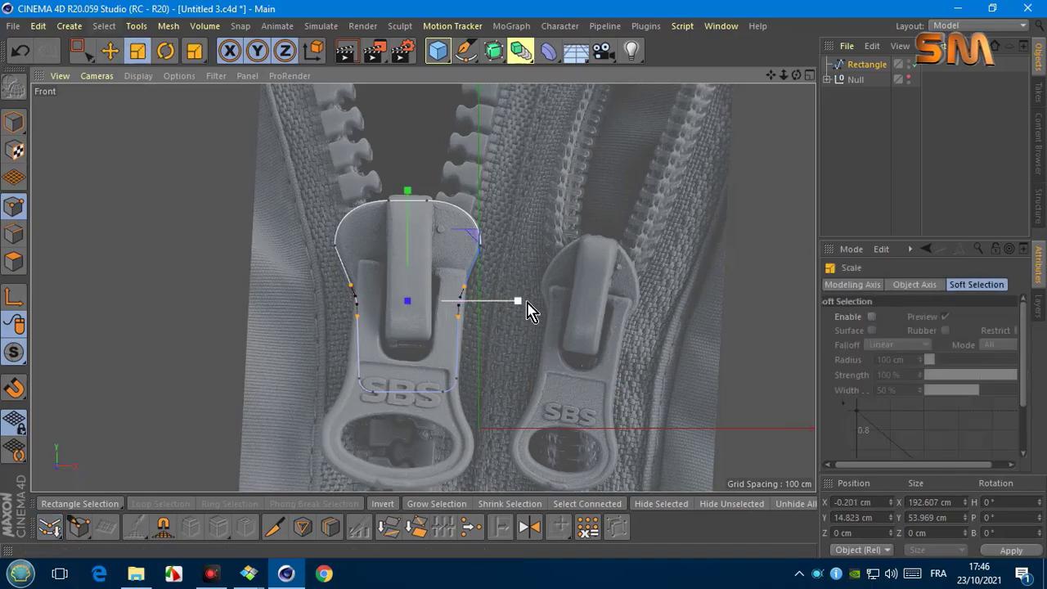
drag(520, 309, 520, 309)
key(0)
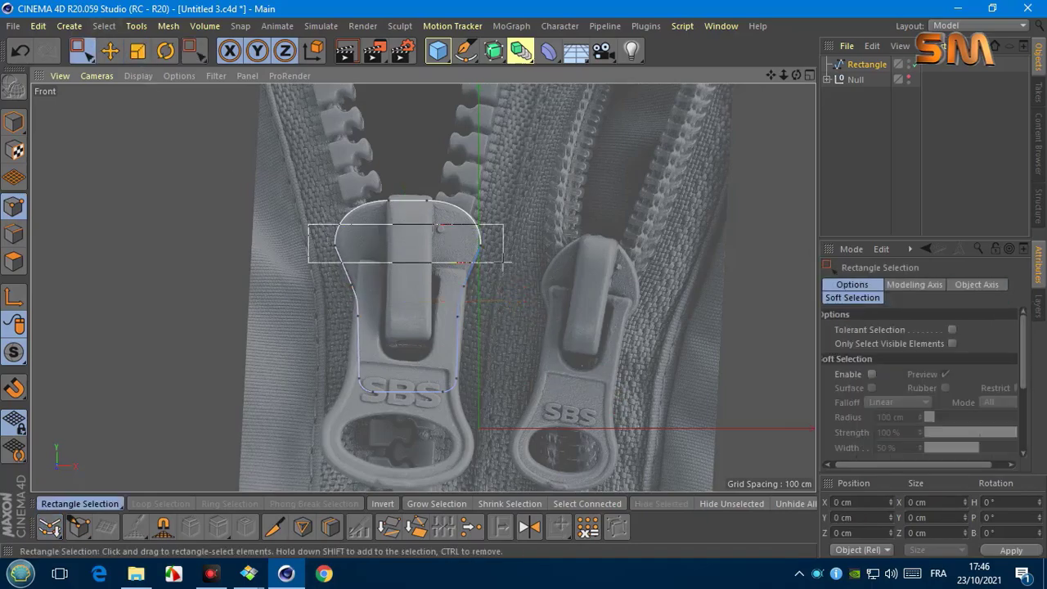
key(t)
drag(503, 263, 518, 253)
key(0)
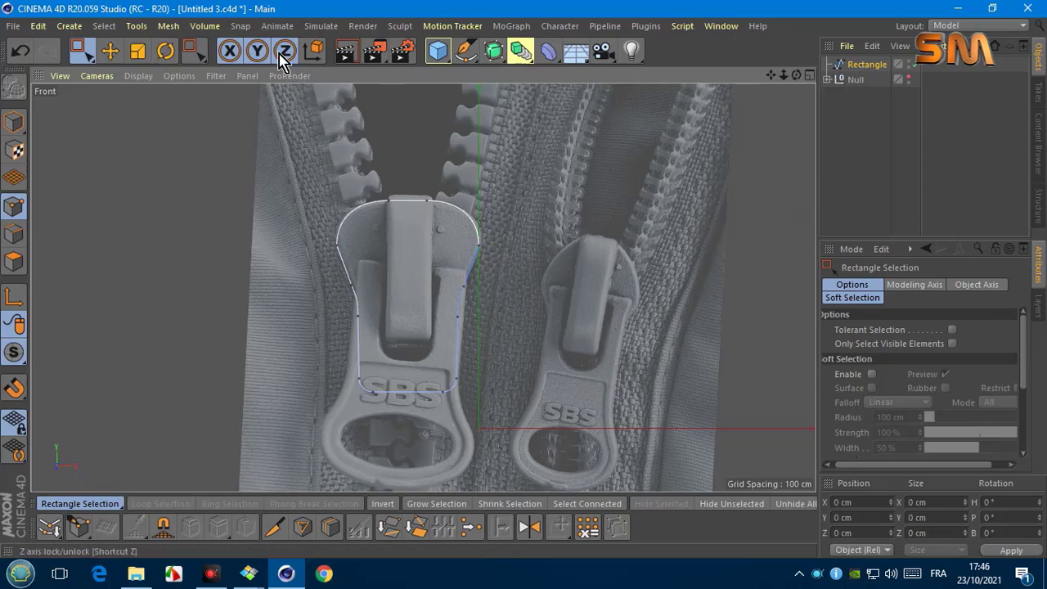
Step: Return to object mode and add a second Rectangle spline
key(Return)
click(908, 61)
click(464, 53)
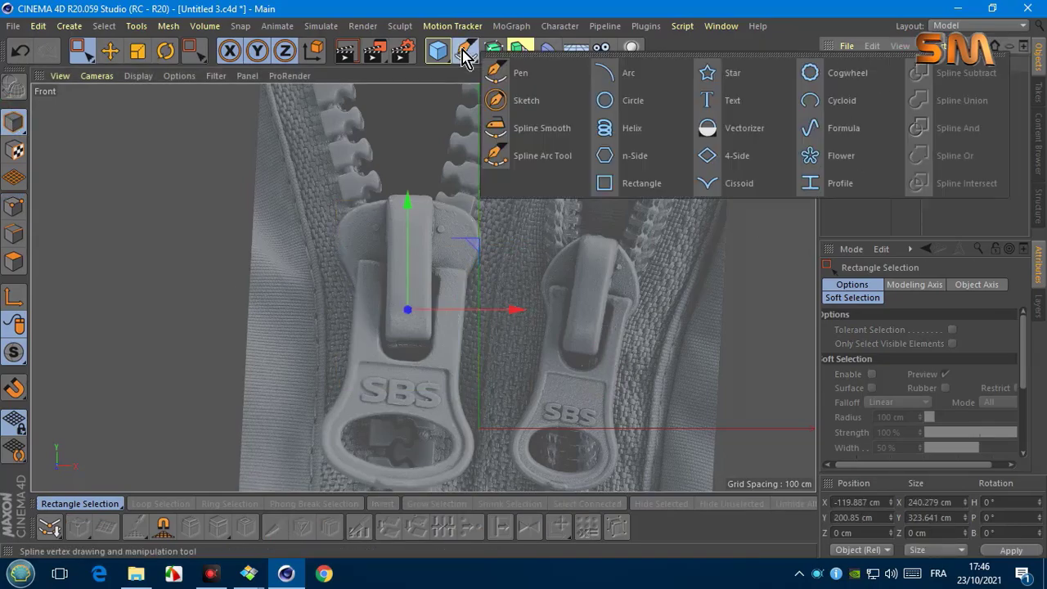
click(612, 182)
Step: Position the second rectangle over the left pull tab, tilted about 5.8°
drag(796, 76, 423, 287)
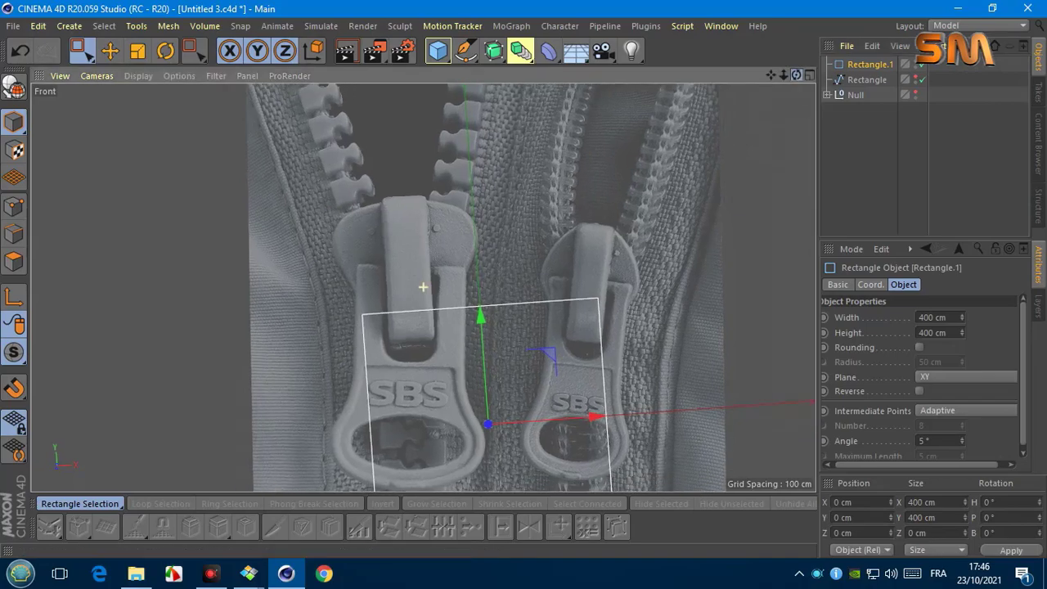
key(ctrl+shift+z)
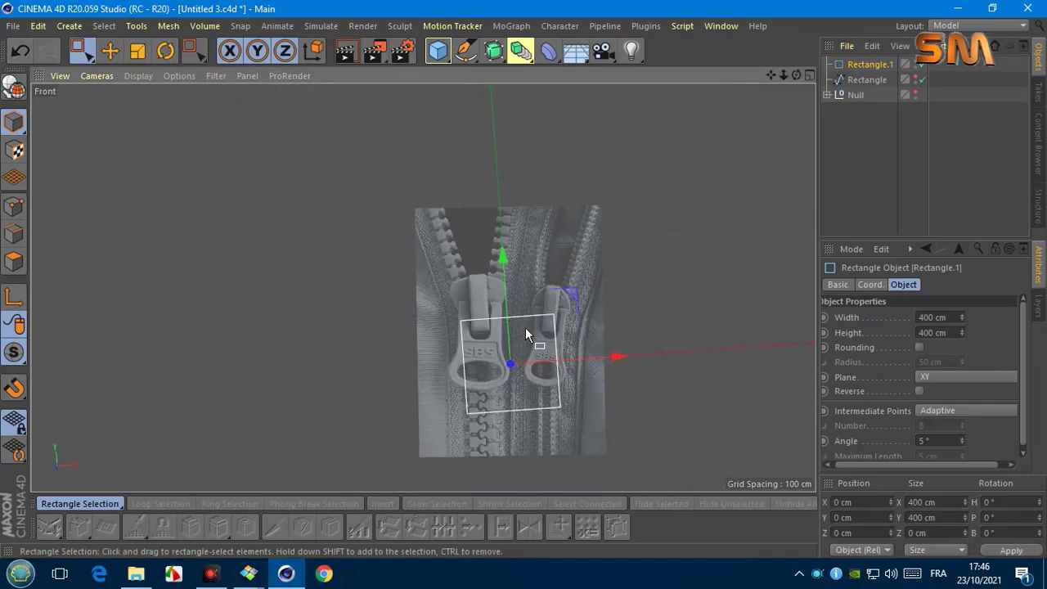
click(163, 62)
drag(528, 333, 486, 278)
key(e)
drag(577, 348, 533, 355)
drag(450, 312, 450, 320)
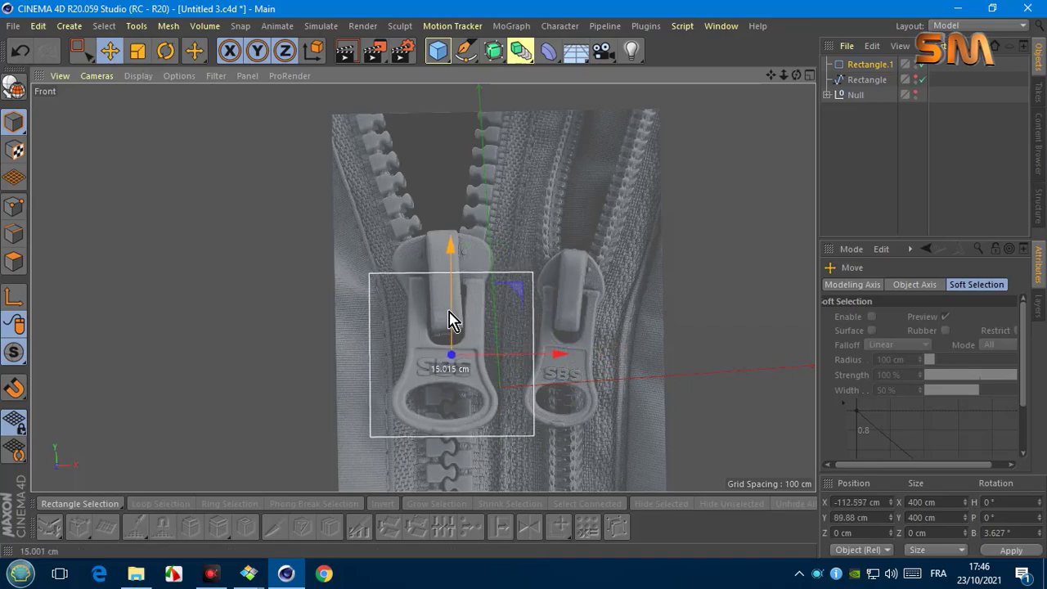
scroll(462, 388, up, 3)
key(r)
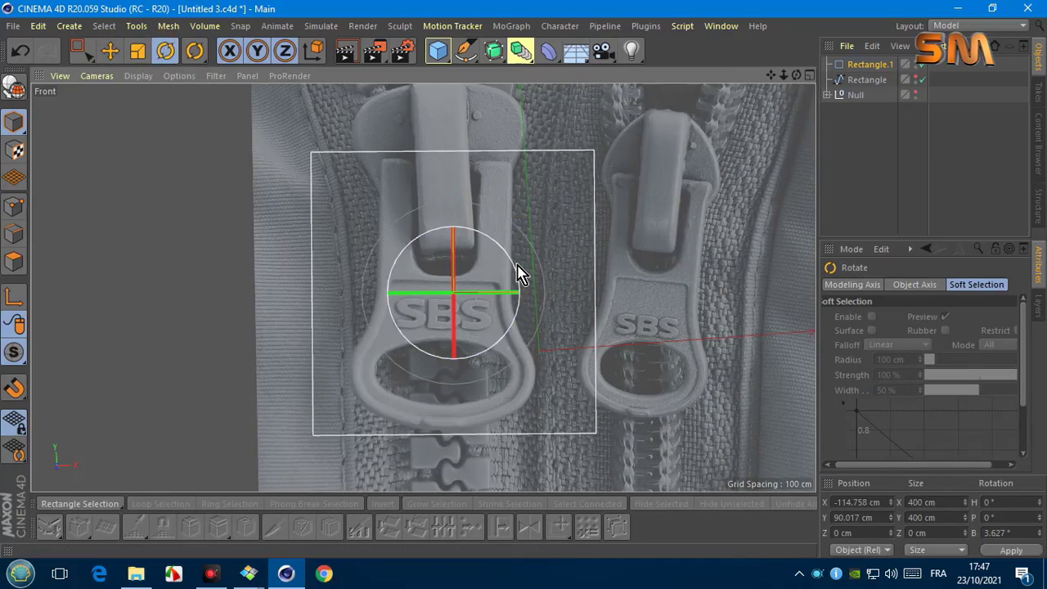
drag(519, 274, 524, 276)
Step: Make the second rectangle editable and chamfer its bottom corners into a wide curve
key(e)
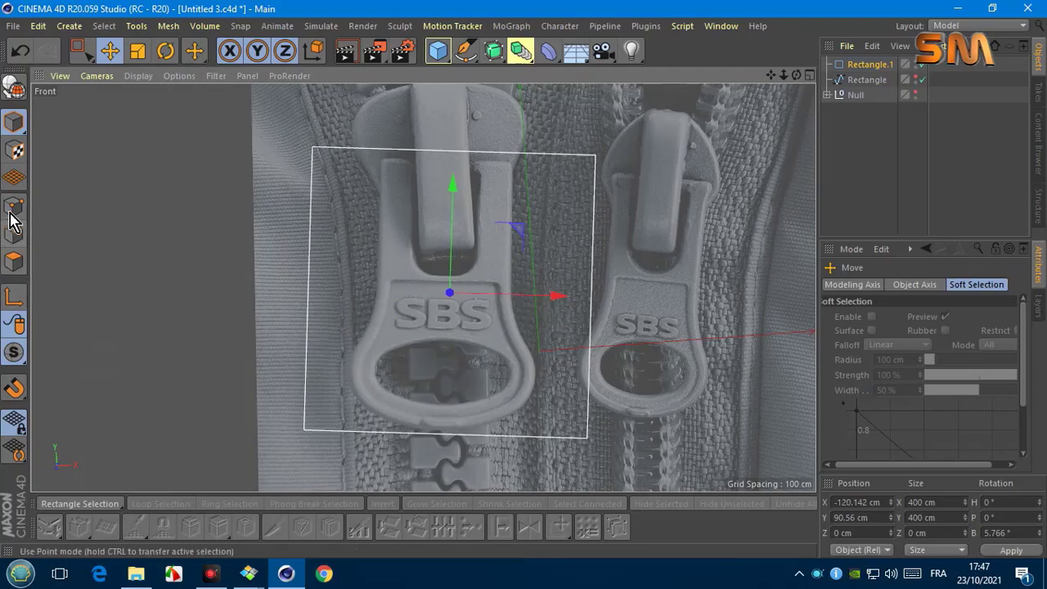
key(c)
key(0)
drag(427, 395, 290, 446)
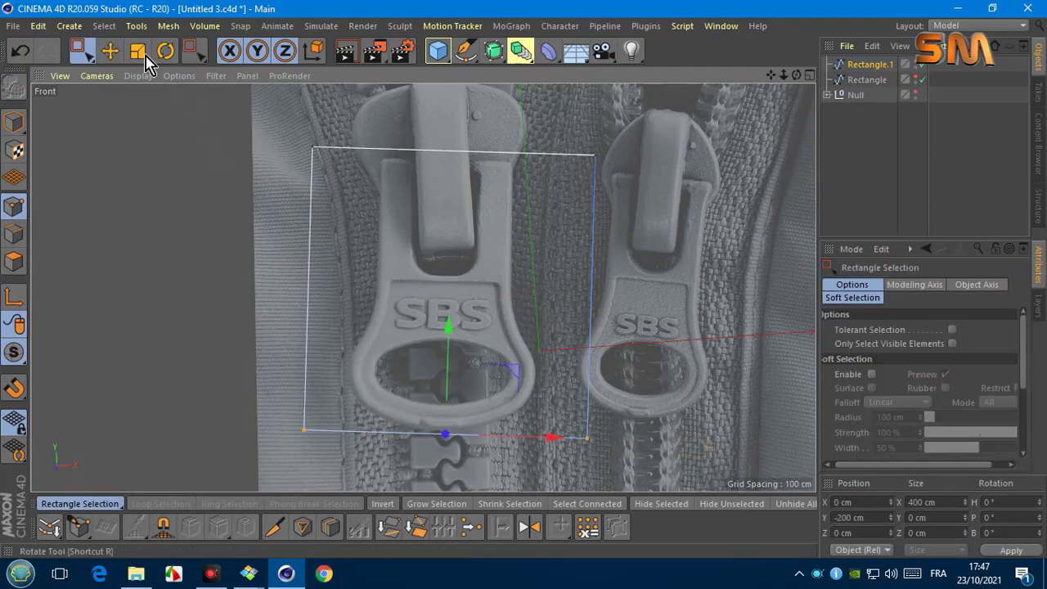
right_click(646, 385)
click(685, 391)
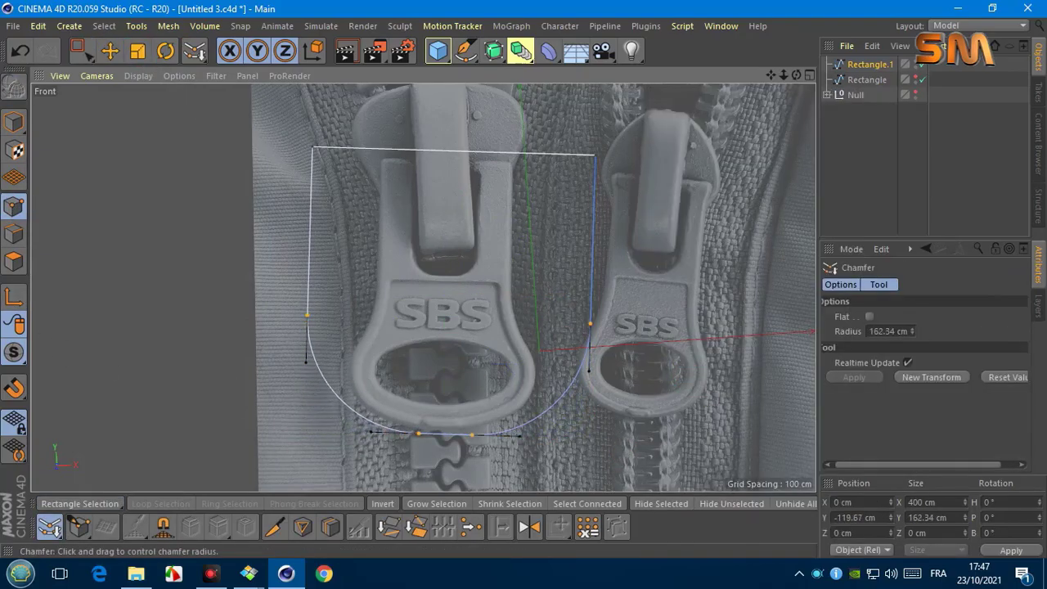
drag(589, 368, 638, 368)
Step: Pinch the side points to 84.9% and lower them to hug the pull tab
key(space)
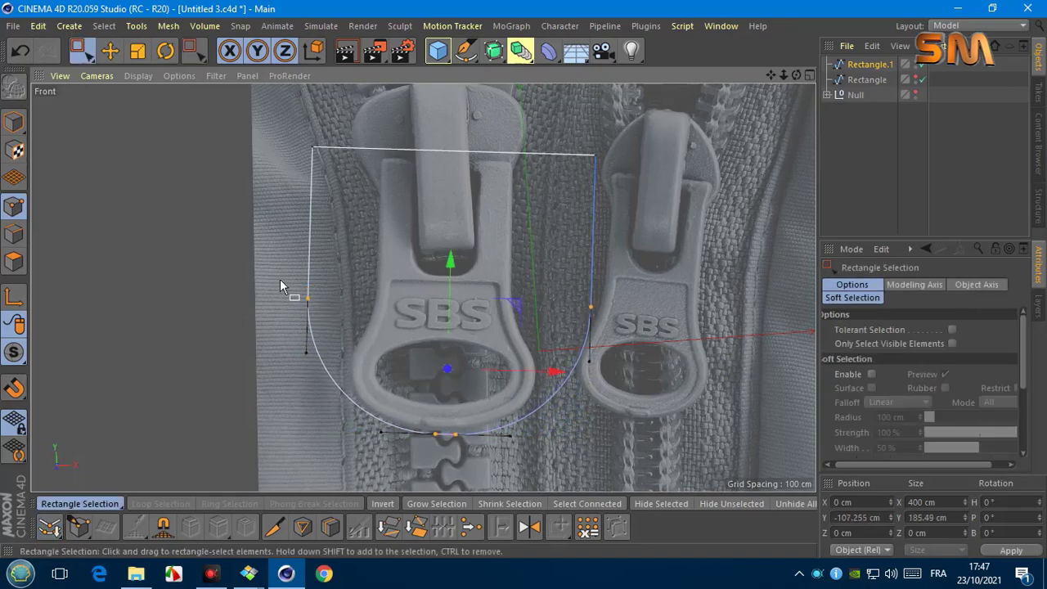
click(137, 51)
mouse_move(564, 307)
mouse_down()
mouse_move(546, 315)
mouse_move(555, 331)
mouse_up()
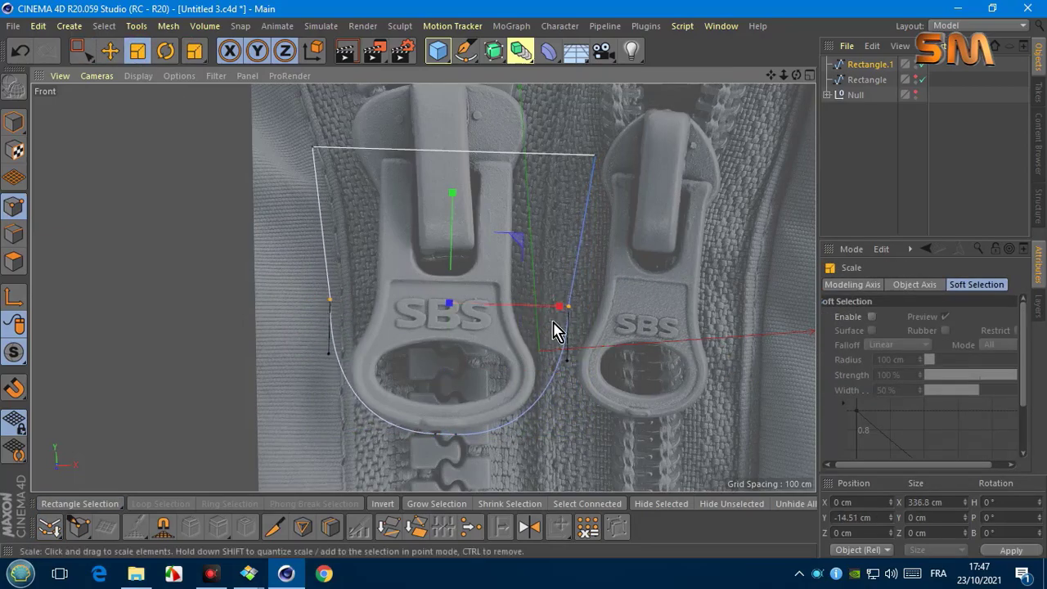
key(space)
drag(455, 203, 454, 243)
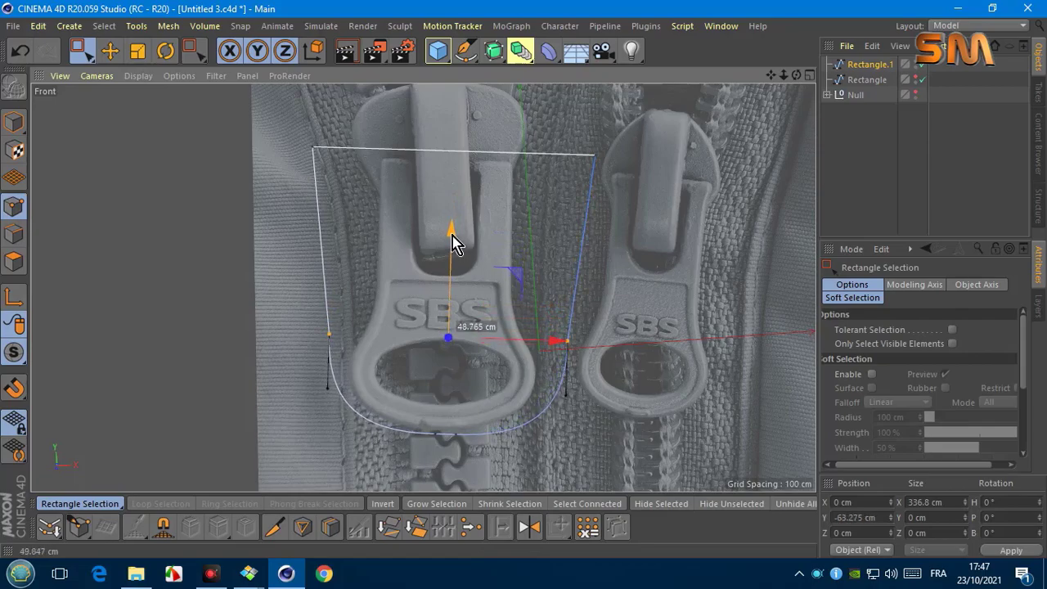
key(space)
drag(556, 340, 543, 344)
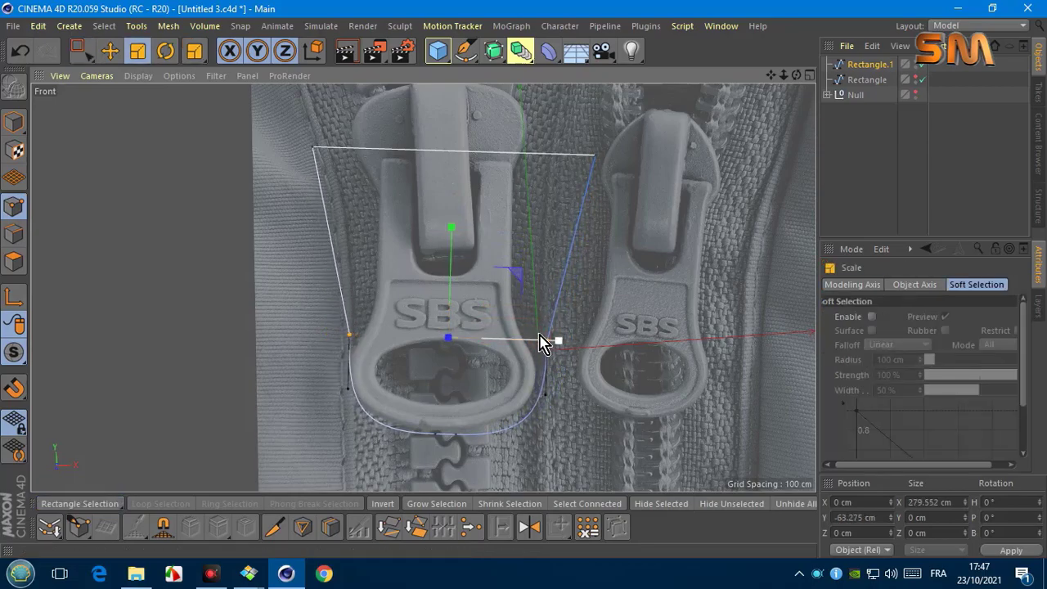
key(e)
drag(450, 246, 450, 260)
click(13, 122)
scroll(491, 381, up, 2)
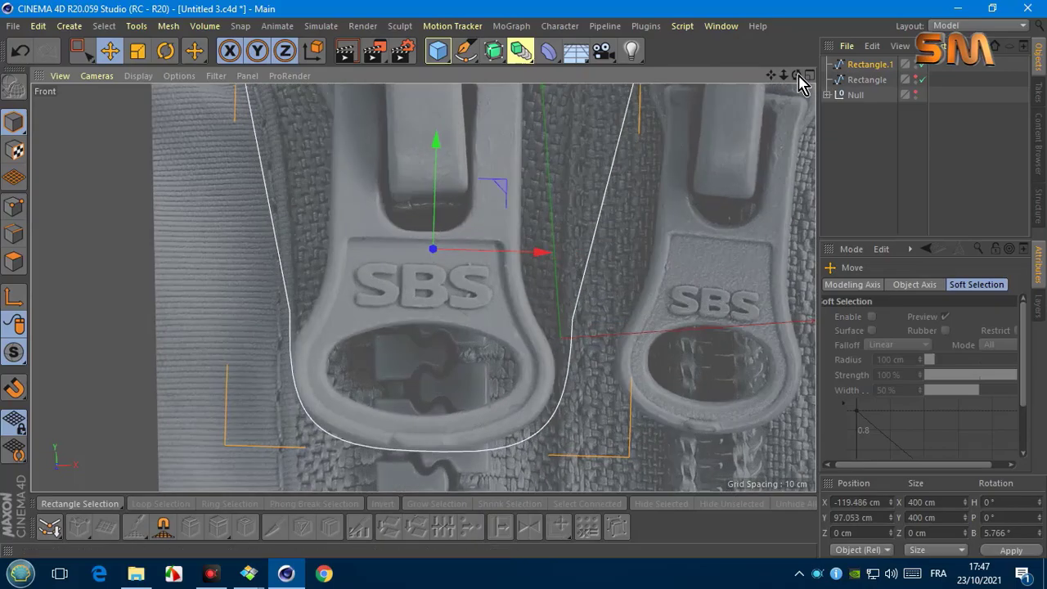
Step: Rotate the viewport background reference image about 1° to straighten it
key(shift+v)
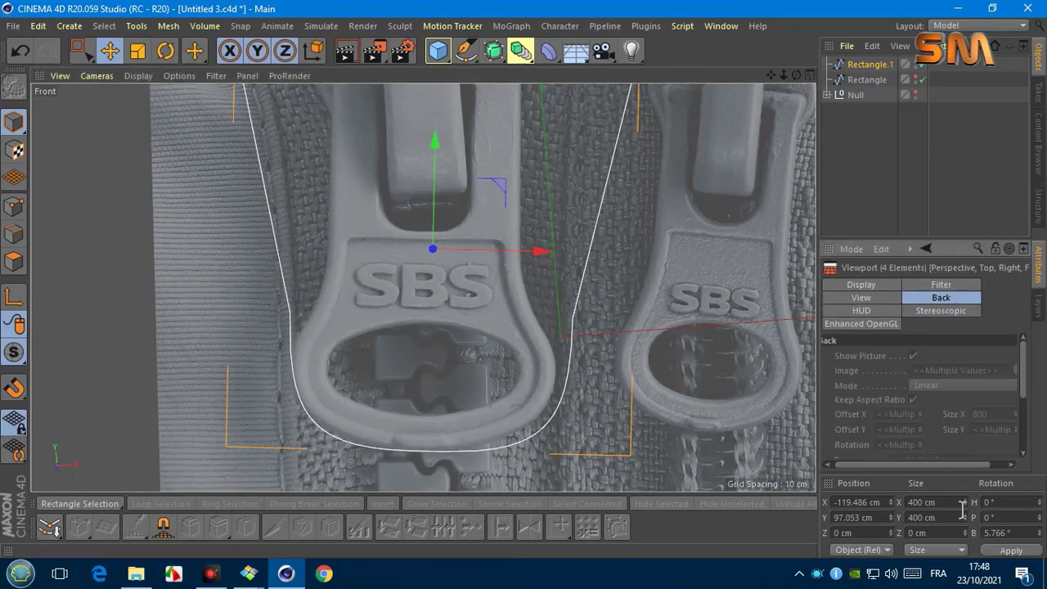
click(783, 467)
mouse_move(920, 446)
mouse_down()
mouse_move(919, 429)
mouse_move(922, 458)
mouse_up()
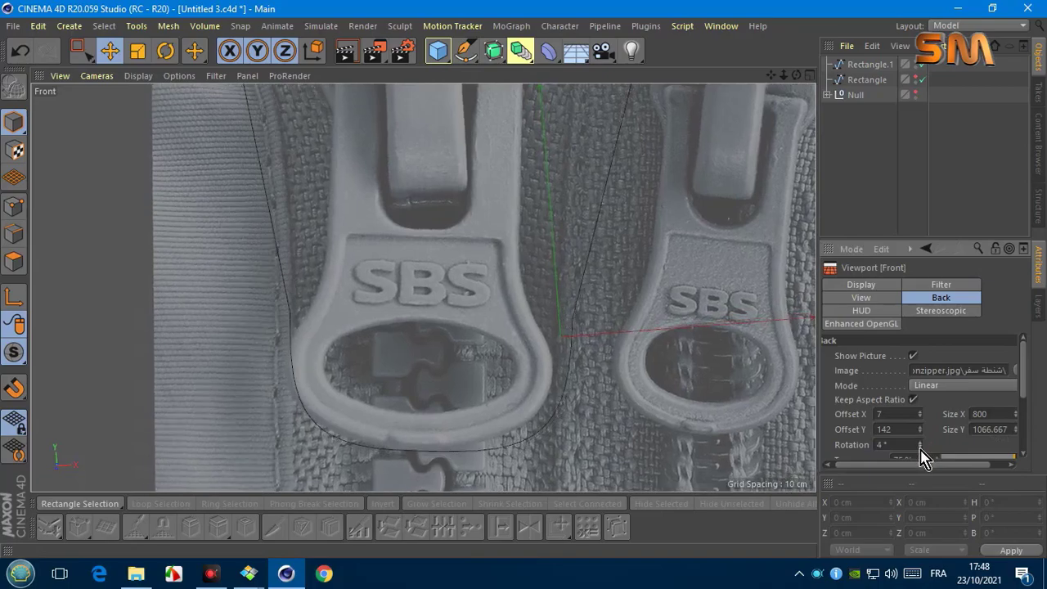
Step: Select Rectangle.1's side points and start a Line Cut across the pull-tab outline
click(869, 63)
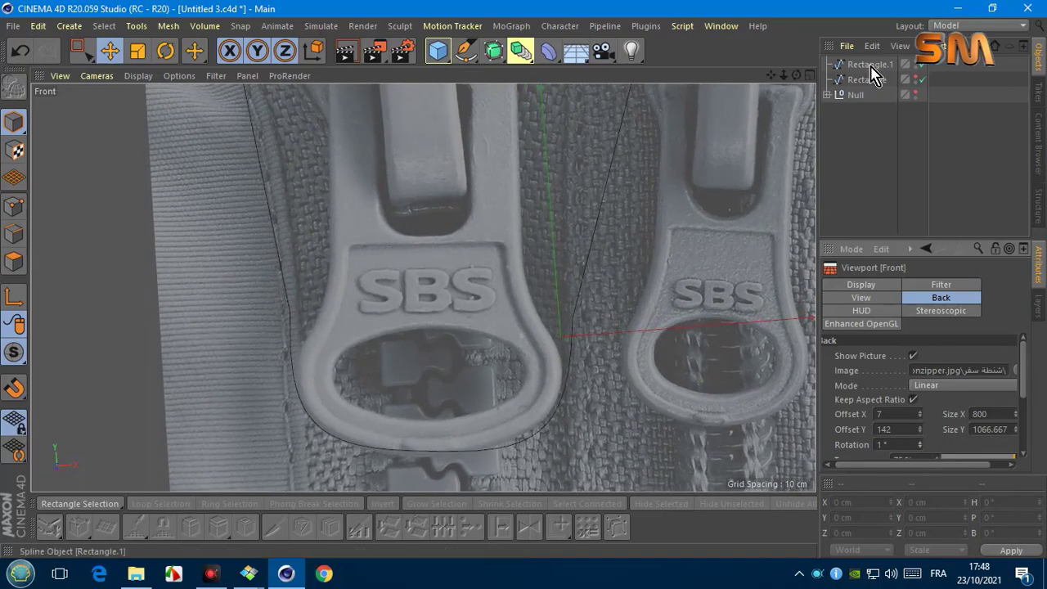
click(14, 206)
key(0)
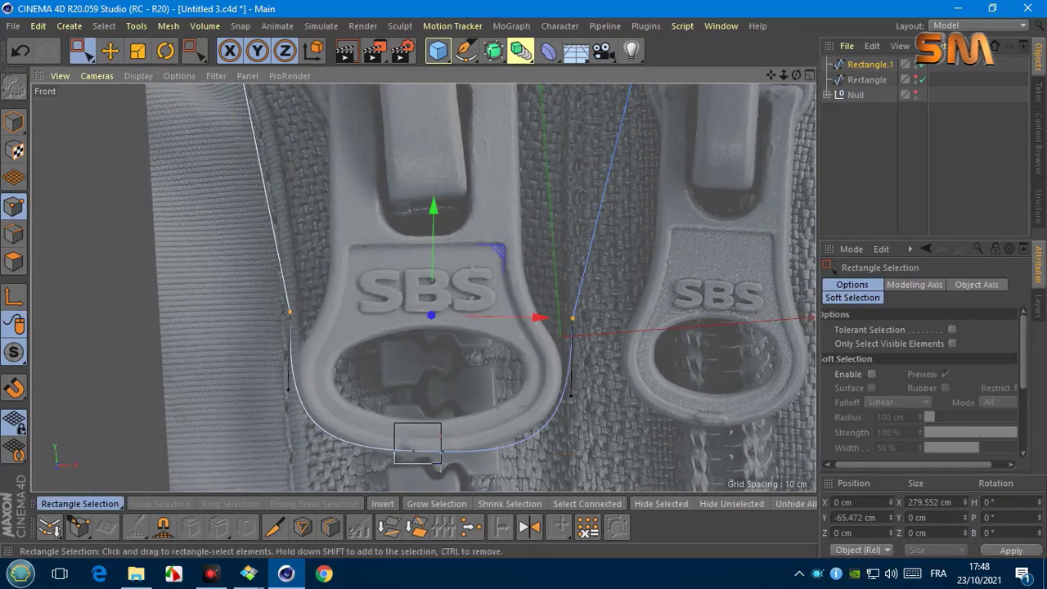
drag(335, 424, 462, 465)
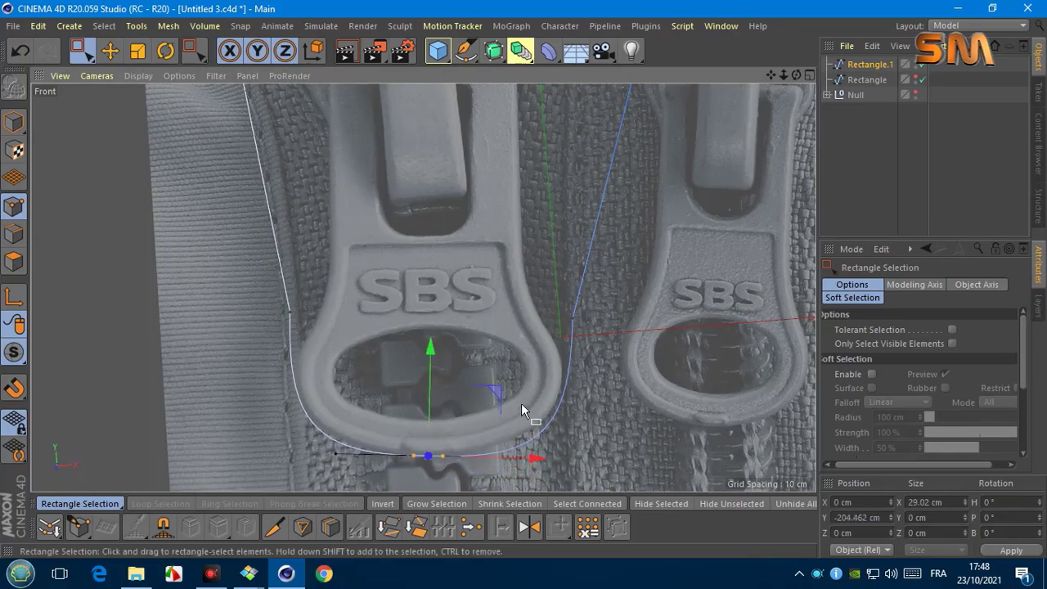
drag(679, 344, 278, 278)
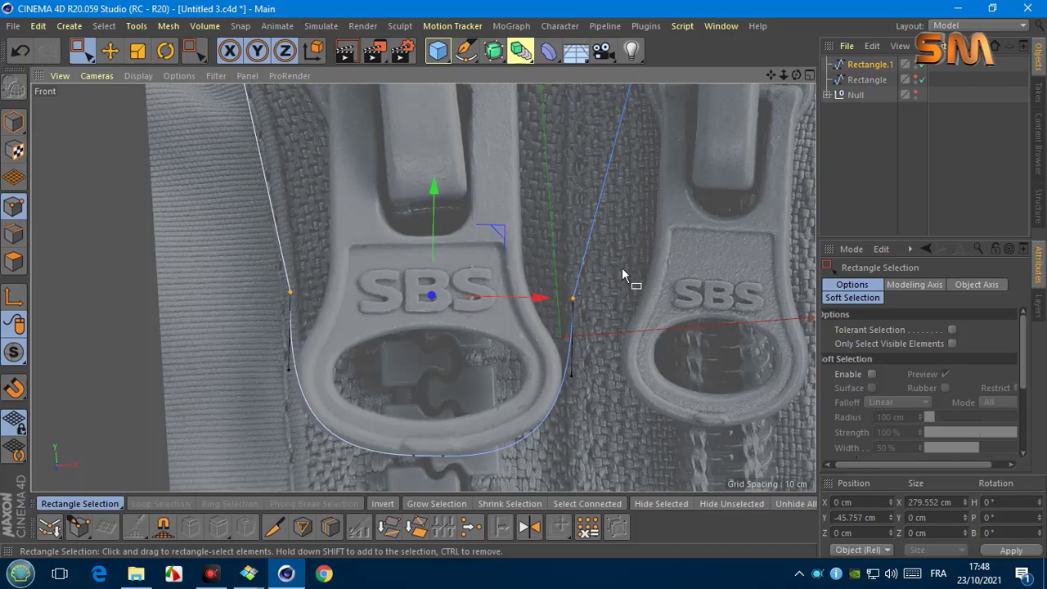
key(k)
key(k)
click(249, 205)
Step: Finish the cut, scale the side points inward, and cut new points near the ring
key(0)
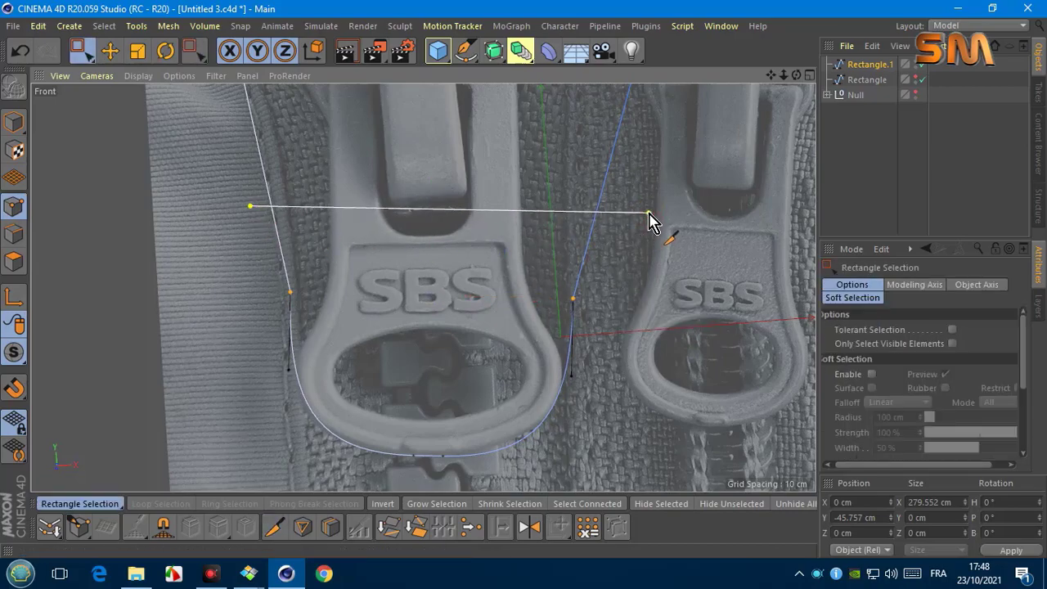
key(t)
drag(680, 229, 511, 221)
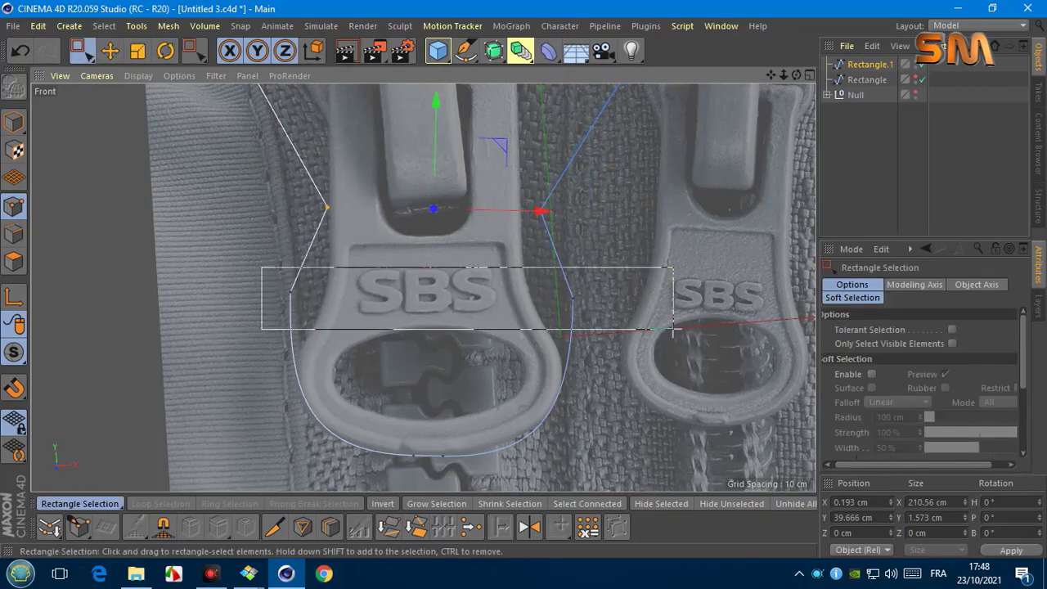
mouse_move(261, 266)
mouse_down()
mouse_move(673, 329)
mouse_move(546, 311)
mouse_up()
key(t)
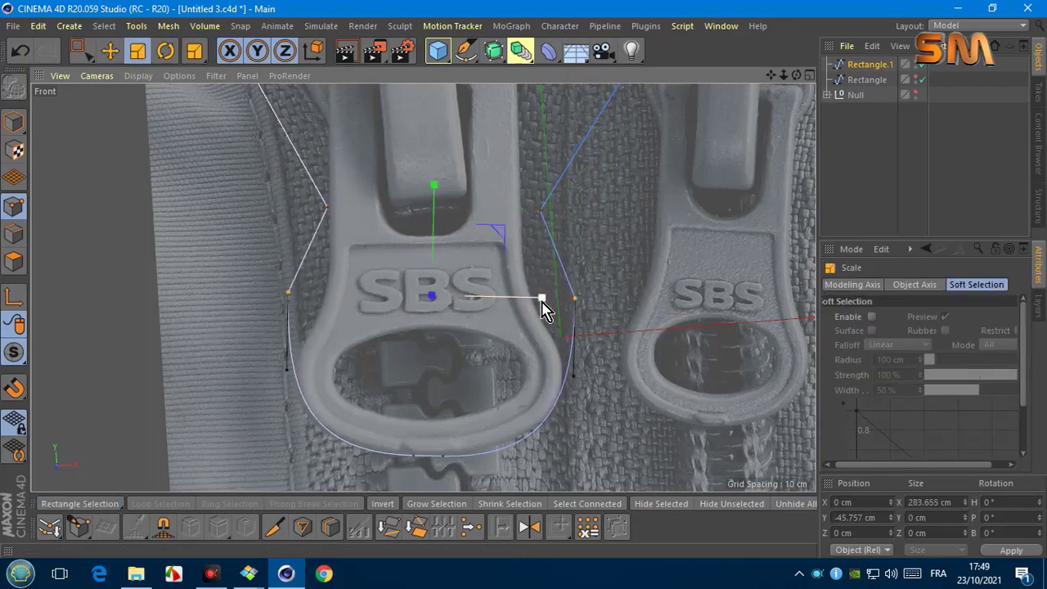
key(k)
key(k)
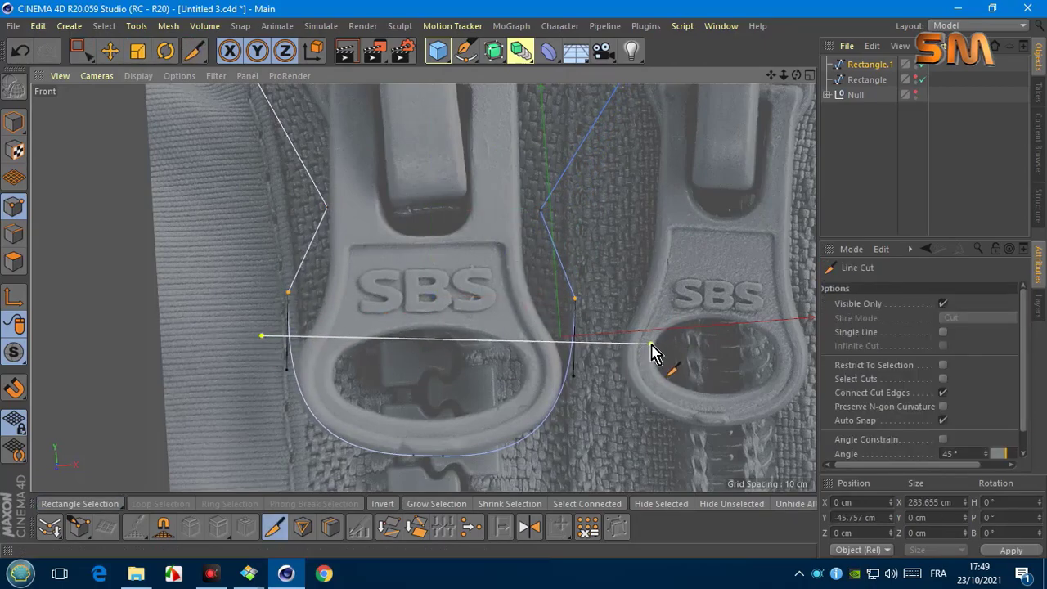
key(0)
drag(239, 262, 431, 304)
Step: Narrow the outline's point pairs inward to fit the tab and the ring's width
drag(642, 310, 643, 314)
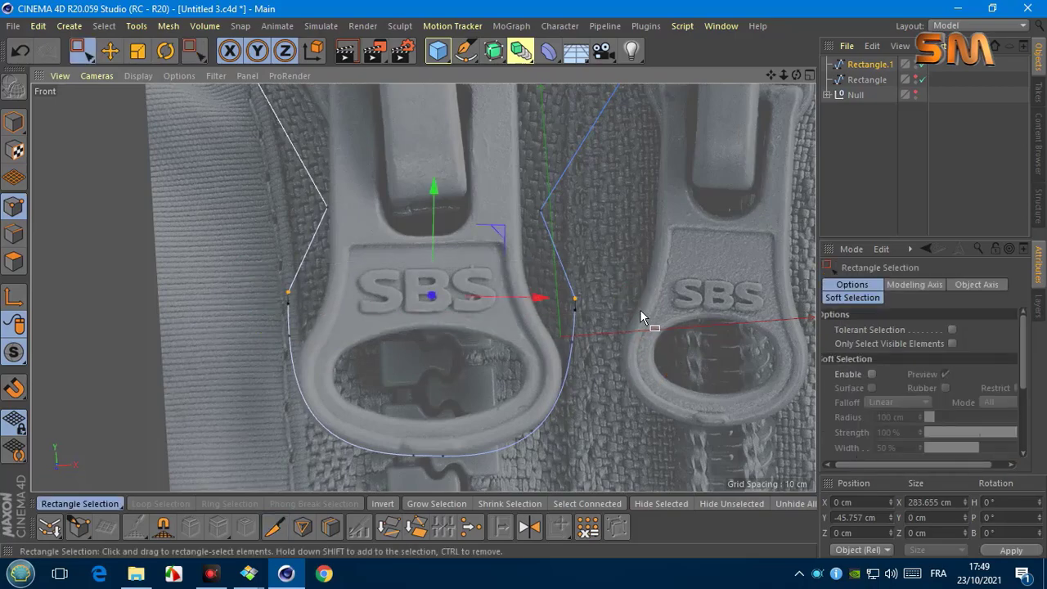
key(t)
drag(543, 299, 509, 304)
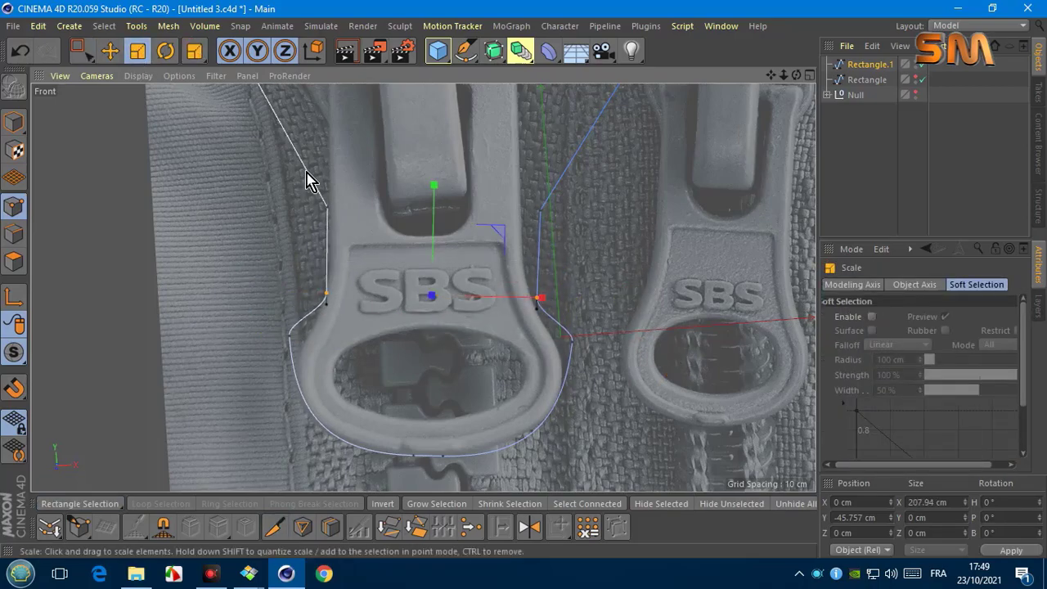
key(space)
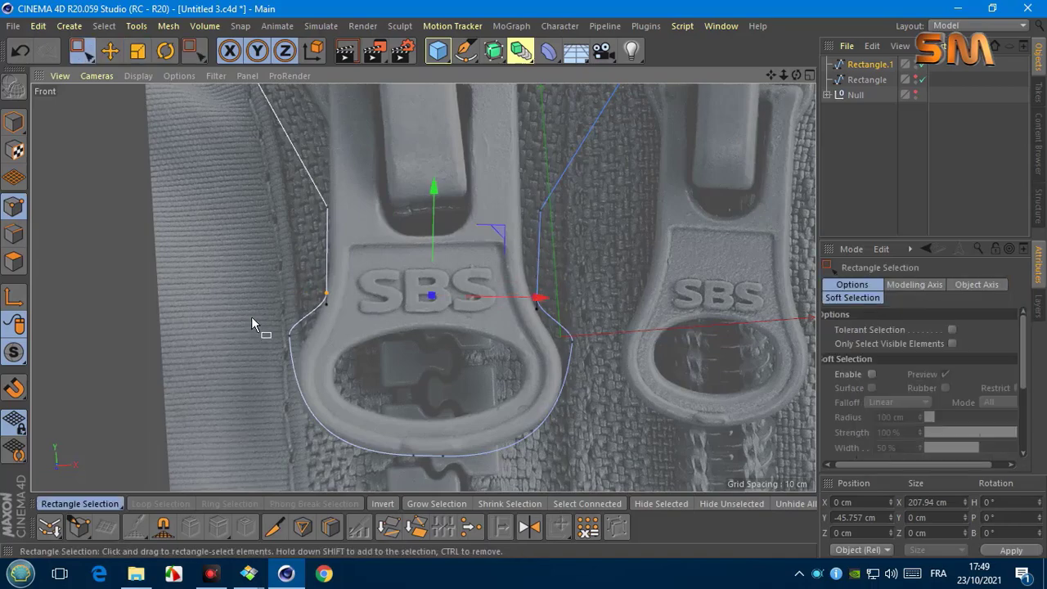
mouse_move(251, 317)
mouse_down()
mouse_move(619, 367)
mouse_move(542, 346)
mouse_up()
key(space)
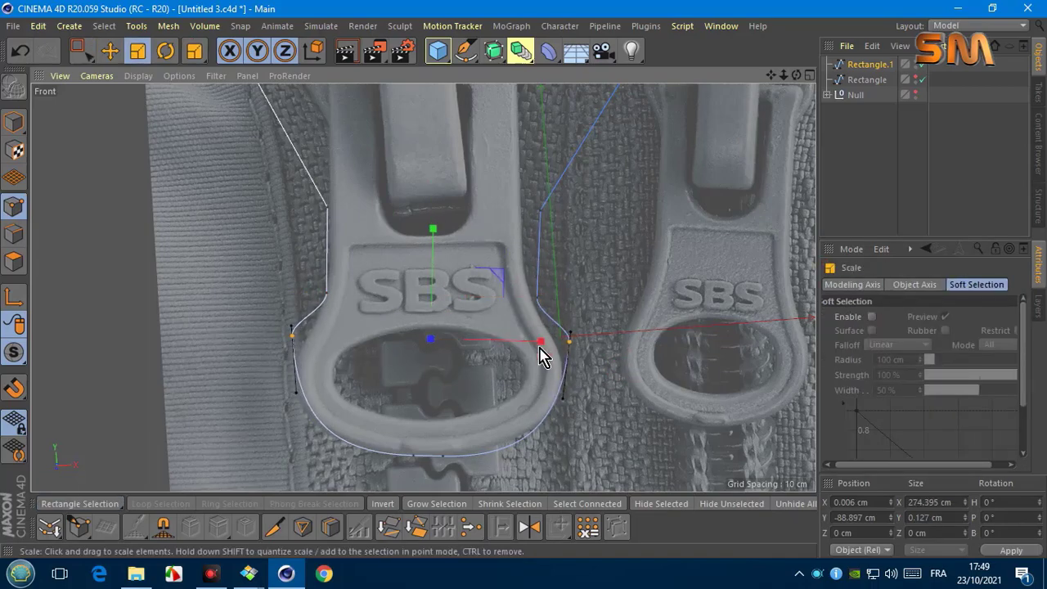
drag(433, 229, 424, 246)
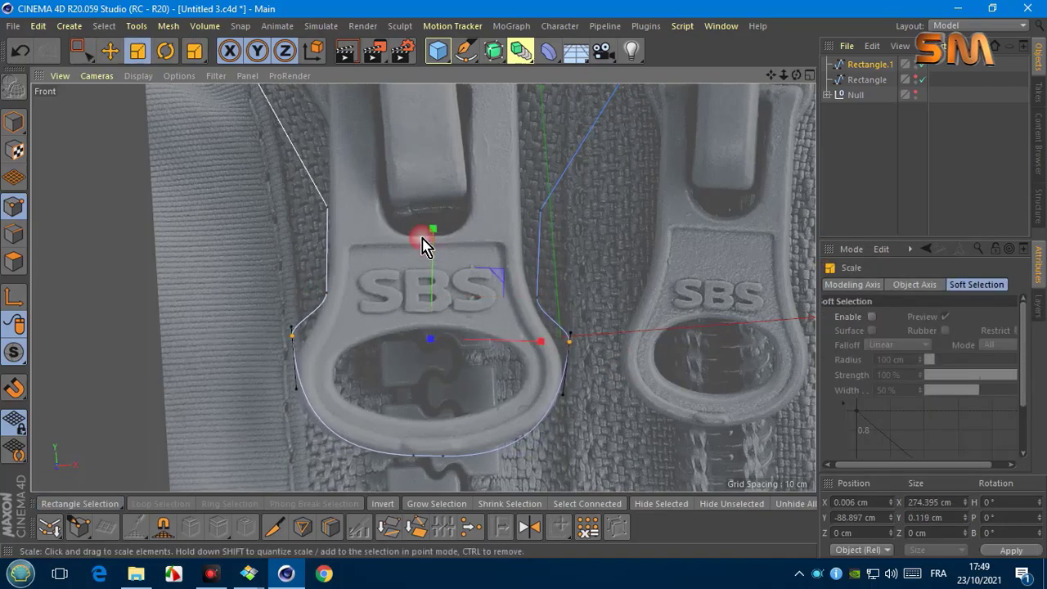
Step: Chamfer the corners around the ring at an 82.95 cm radius
key(m)
key(s)
drag(631, 385, 646, 386)
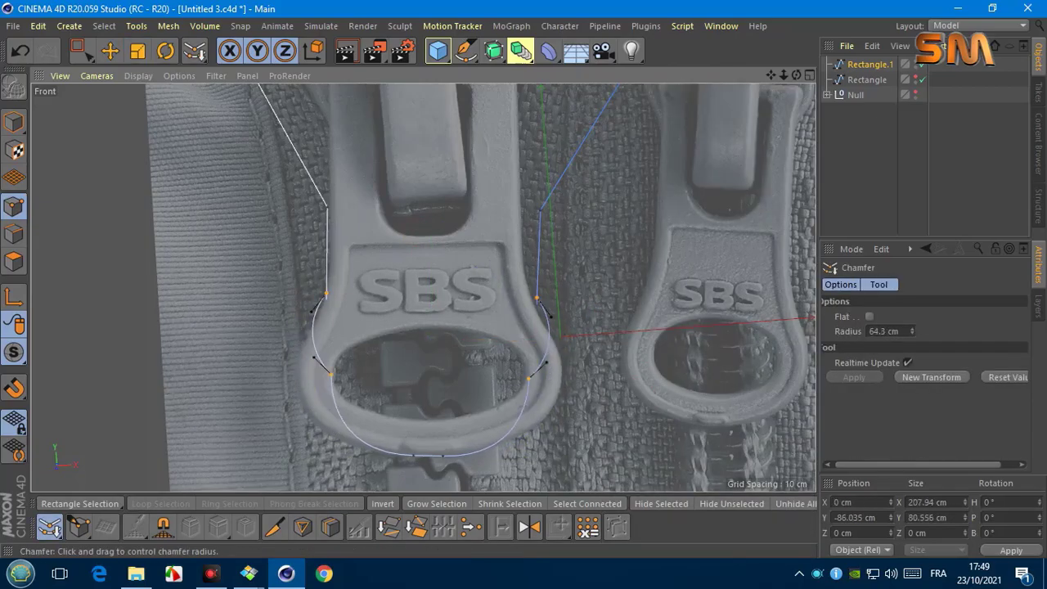
scroll(335, 299, down, 5)
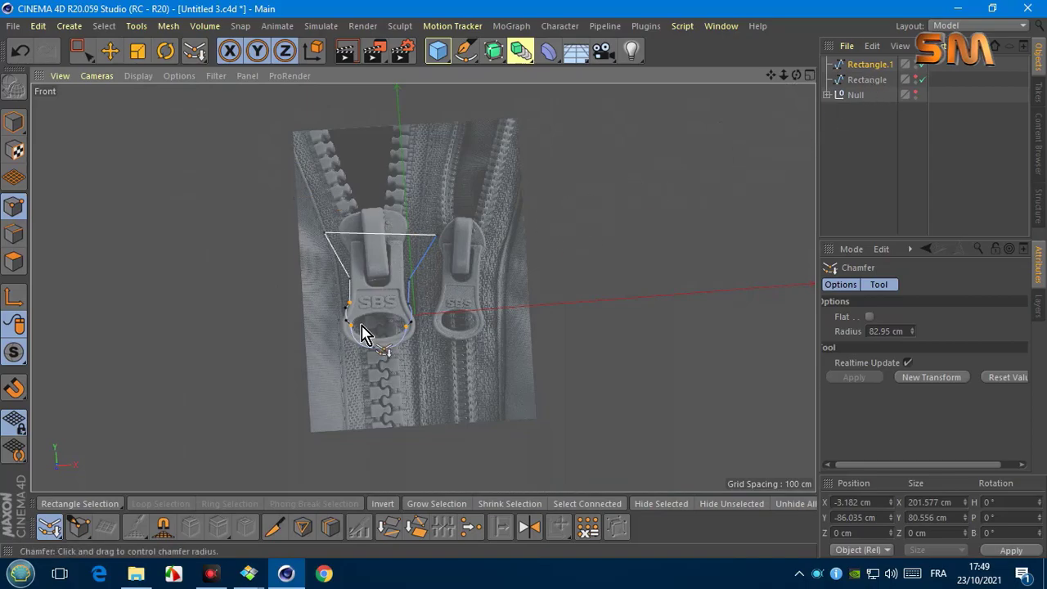
Step: Select the outline's top points, then rotate the Rectangle.1 outline back to nearly upright
scroll(362, 334, up, 3)
key(0)
drag(239, 140, 605, 213)
key(t)
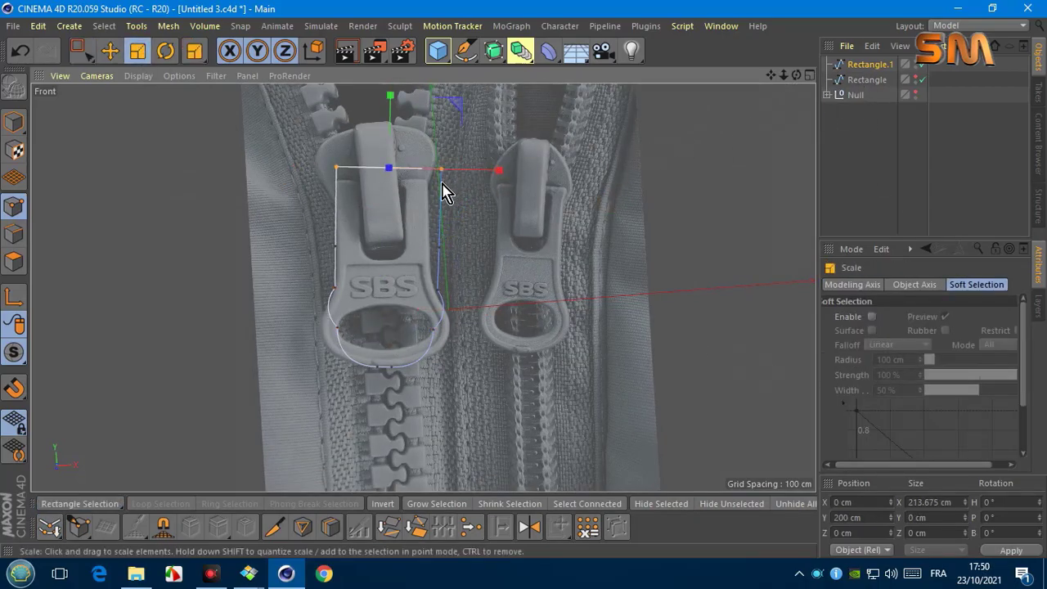
click(13, 121)
click(165, 51)
drag(343, 225, 344, 226)
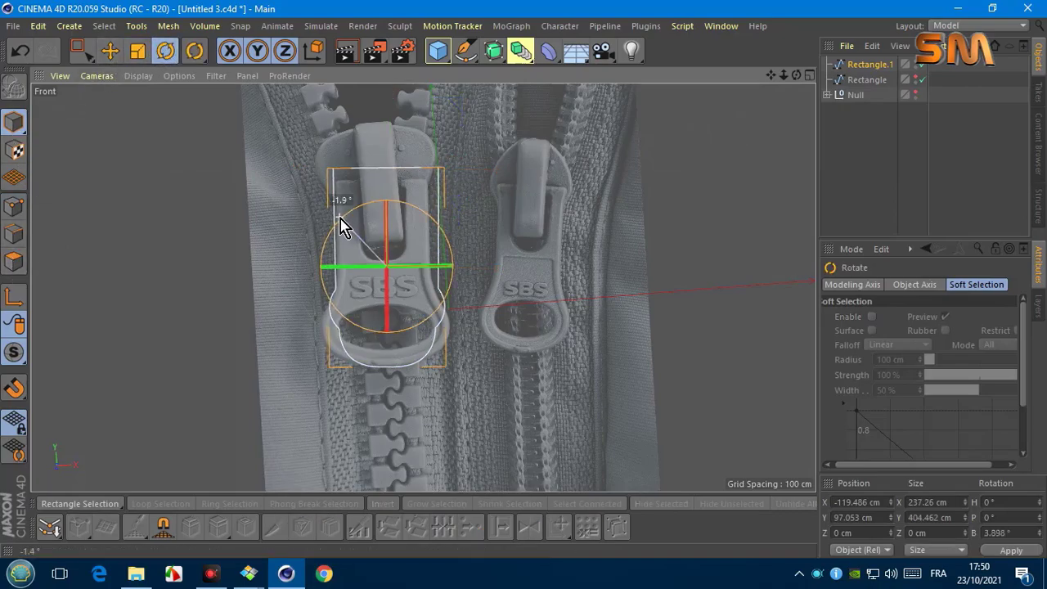
click(115, 54)
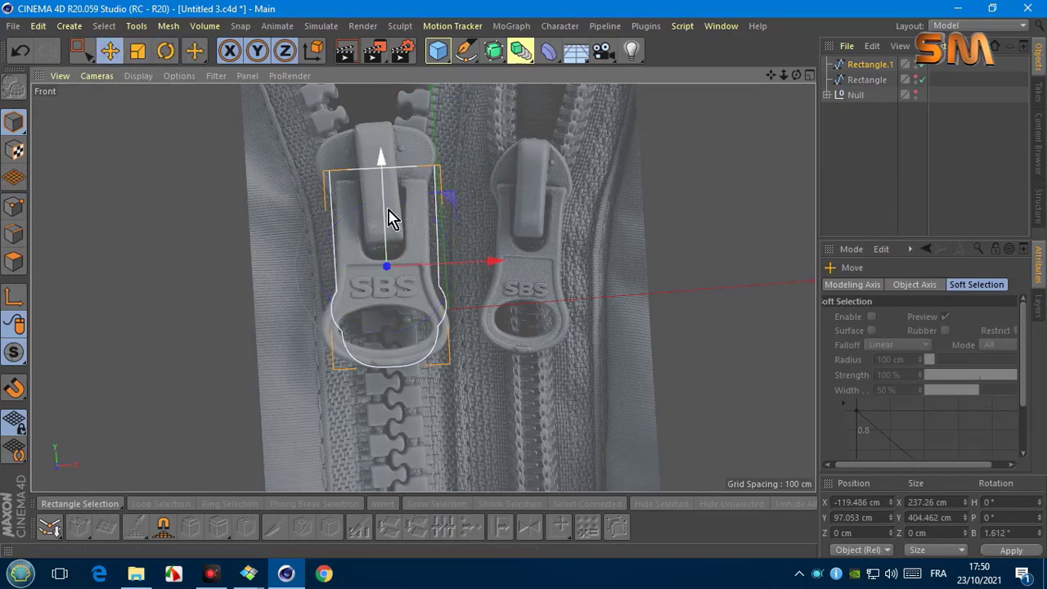
Step: Move the outline's top points onto the slider and narrow them to the slider width
scroll(414, 246, up, 3)
click(13, 204)
drag(374, 102, 373, 107)
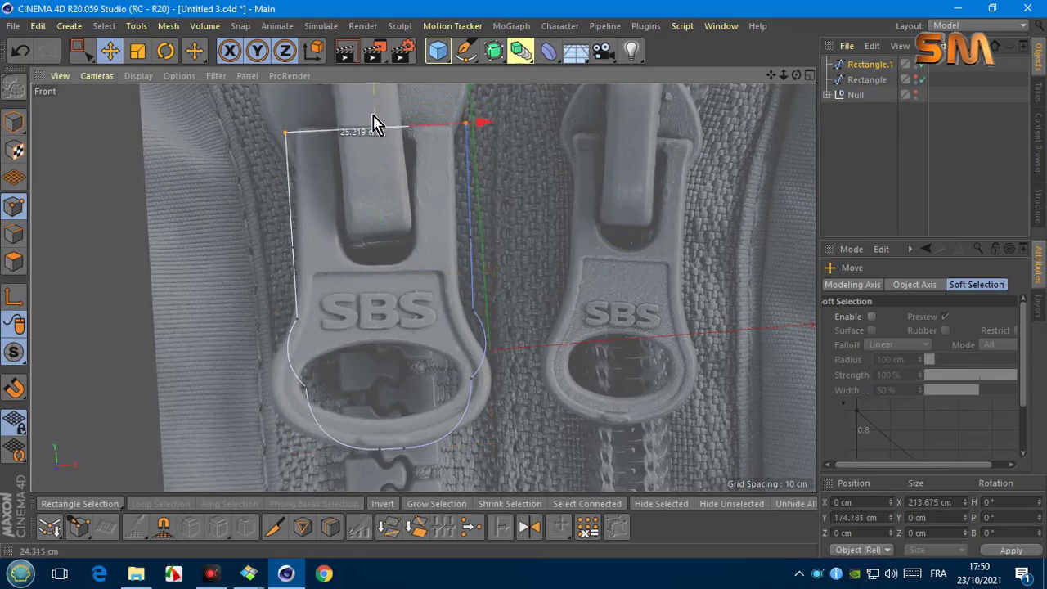
click(138, 50)
drag(487, 131, 467, 133)
click(109, 50)
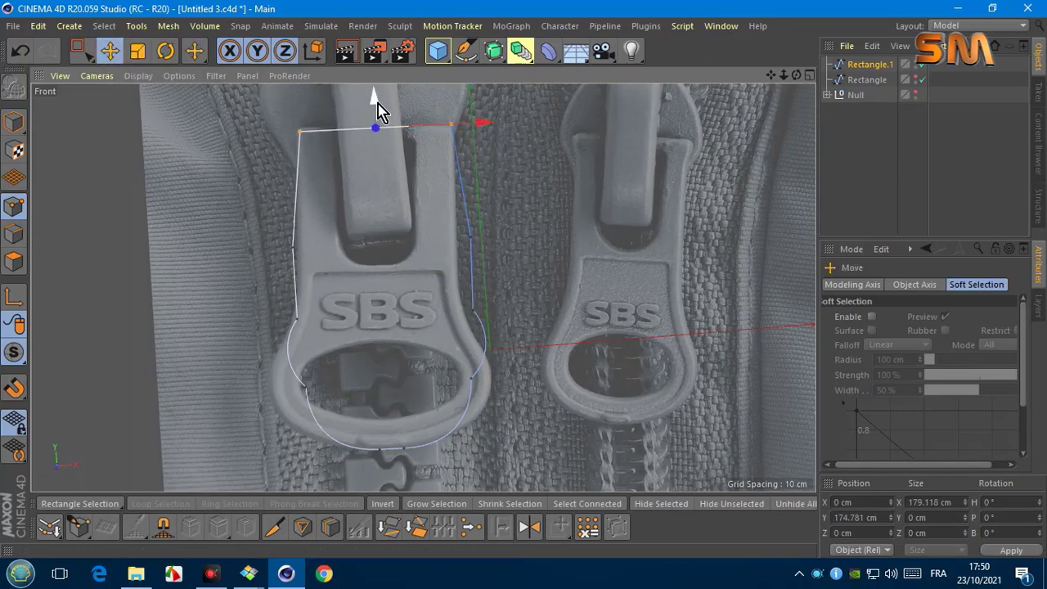
Step: Adjust the side, SBS text row, lower curve and top-left points to trace the pull tab
key(0)
mouse_move(272, 229)
mouse_down()
mouse_move(524, 263)
mouse_move(458, 240)
mouse_up()
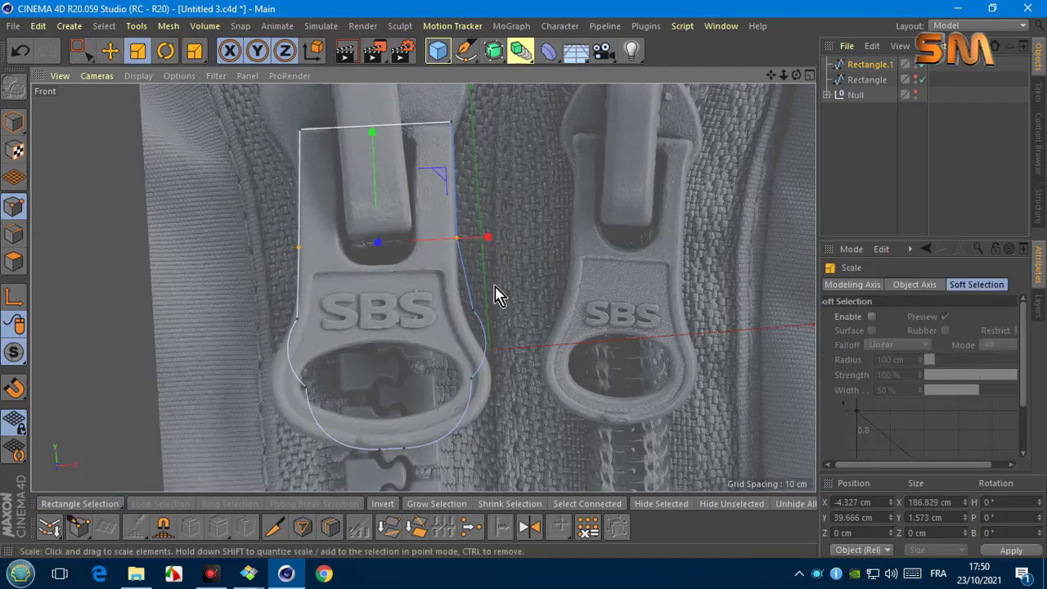
mouse_move(280, 296)
mouse_down()
mouse_move(539, 336)
mouse_move(491, 319)
mouse_move(533, 319)
mouse_up()
key(t)
key(0)
mouse_move(334, 375)
mouse_down()
mouse_move(360, 395)
mouse_move(351, 415)
mouse_up()
mouse_move(463, 374)
mouse_down()
mouse_move(543, 388)
mouse_move(485, 329)
mouse_up()
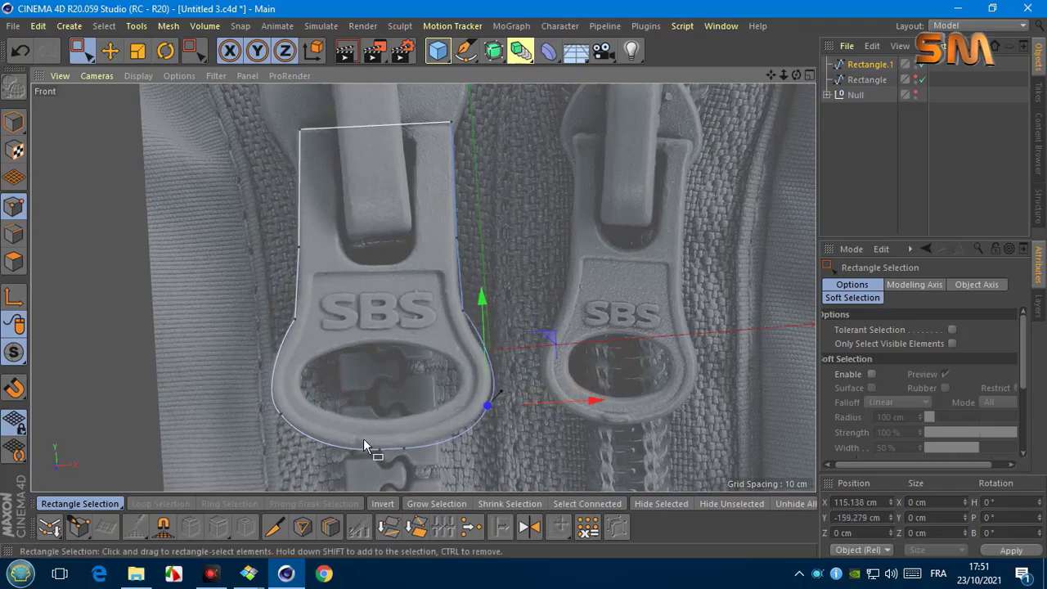
drag(296, 110, 294, 106)
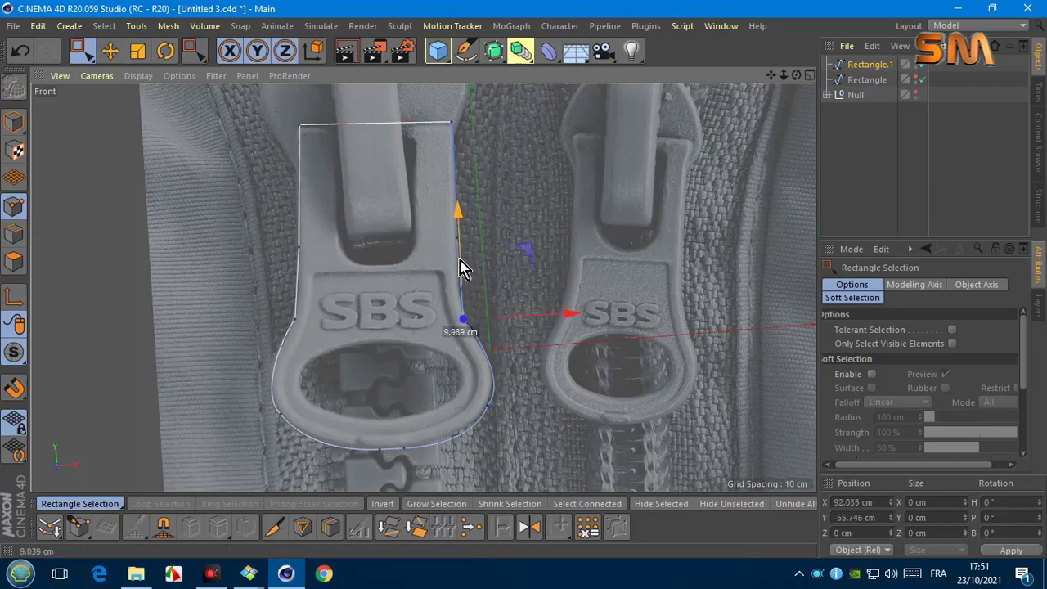
Step: Chamfer the outline's corner points from the point right-click menu
right_click(577, 270)
click(594, 344)
key(space)
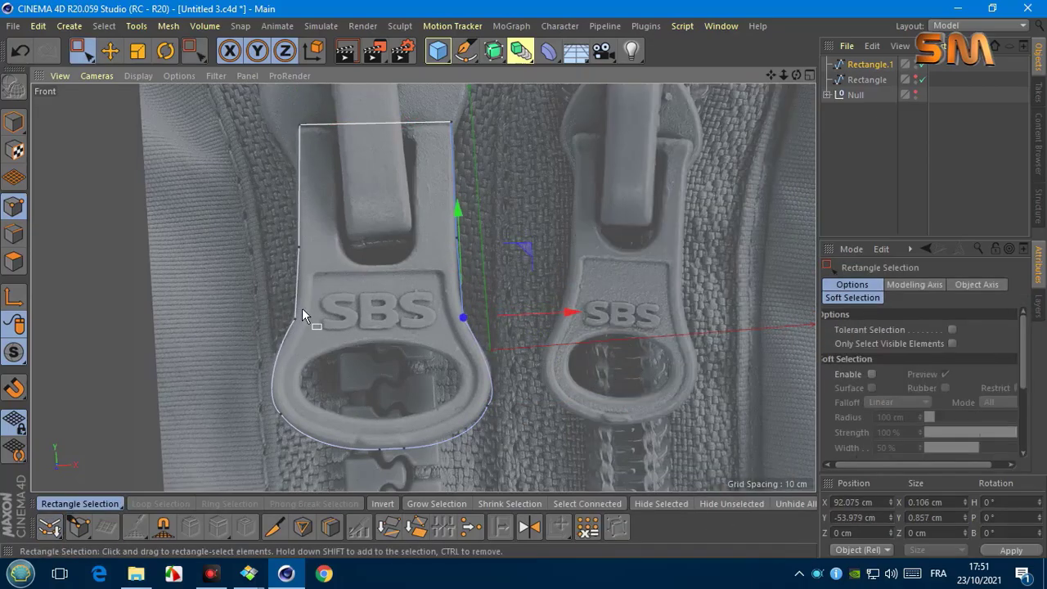
right_click(403, 340)
click(421, 386)
scroll(370, 366, down, 2)
scroll(370, 366, down, 1)
key(space)
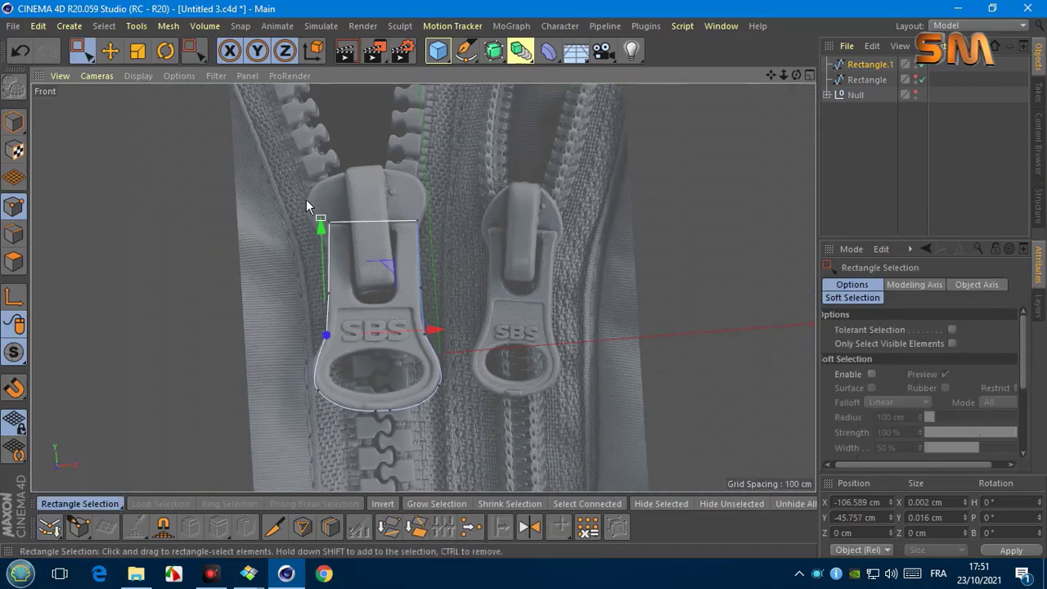
right_click(508, 276)
click(528, 376)
key(space)
Step: Add a new 400 × 400 cm rectangle spline and move it over the slider head
click(13, 121)
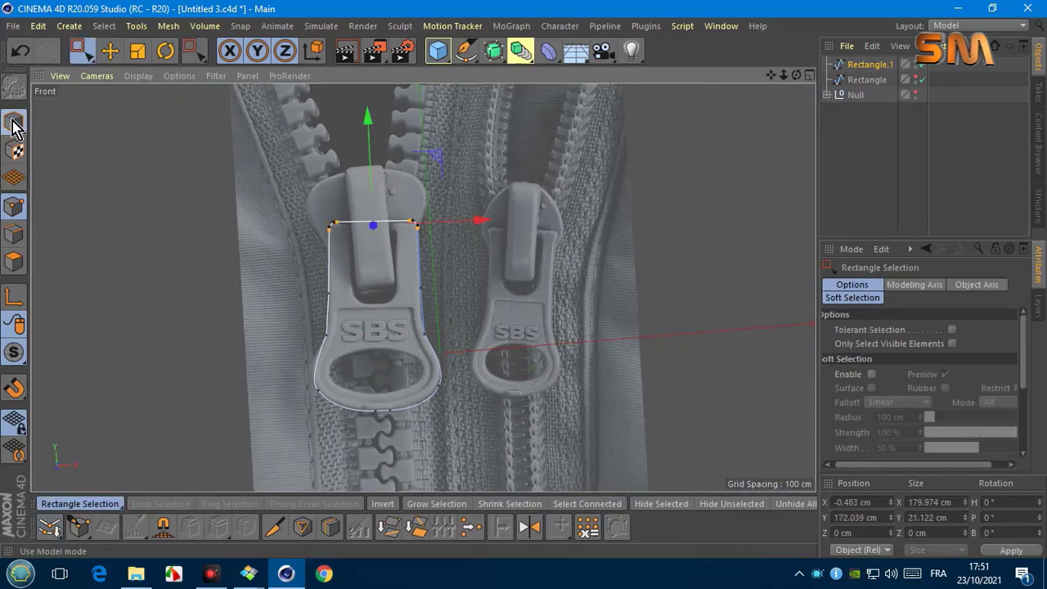
scroll(640, 241, down, 2)
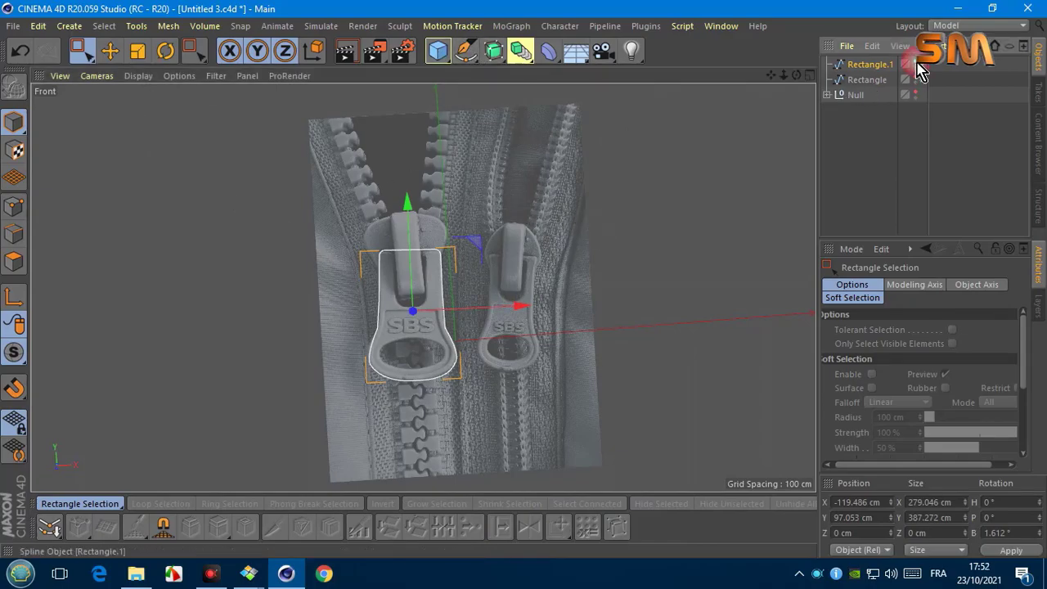
click(443, 51)
click(465, 50)
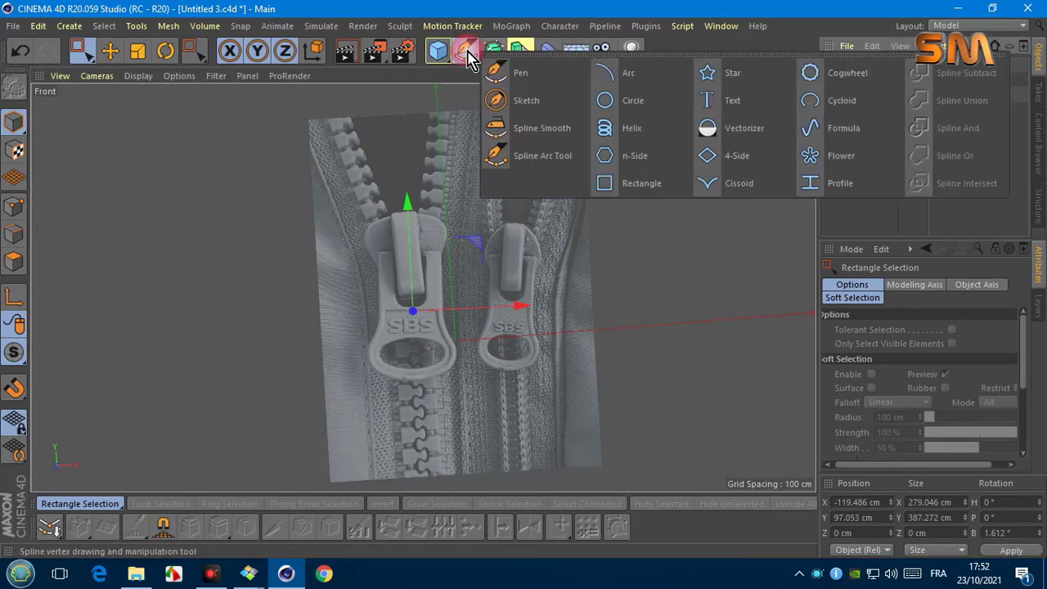
click(577, 240)
scroll(396, 242, up, 2)
drag(401, 260, 461, 276)
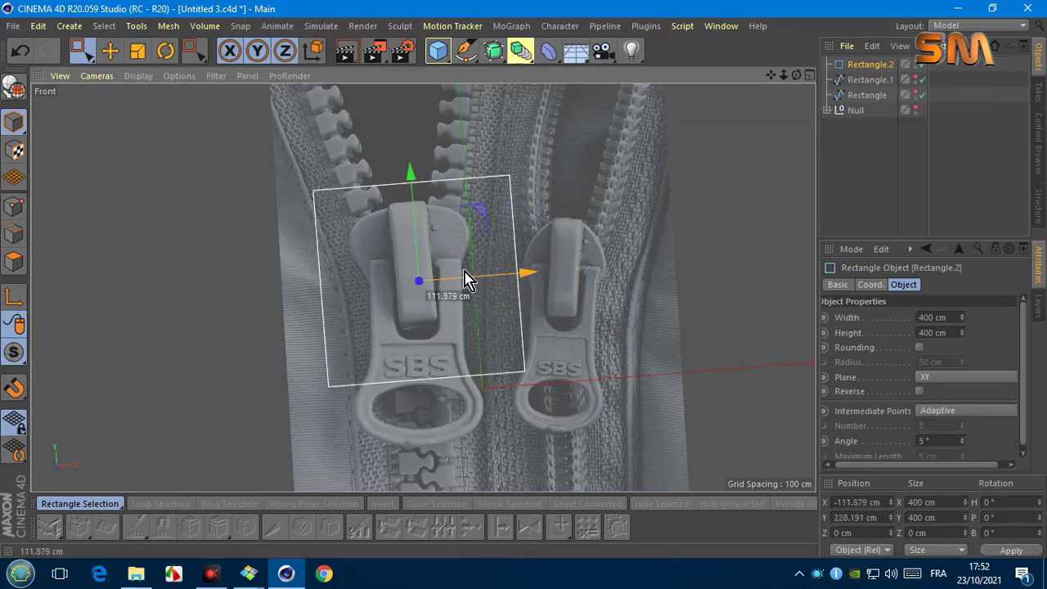
Step: Size Rectangle.2 to 77 × 247 cm, raise and tilt it -1.082° over the tab, then switch to perspective view
drag(962, 317, 962, 323)
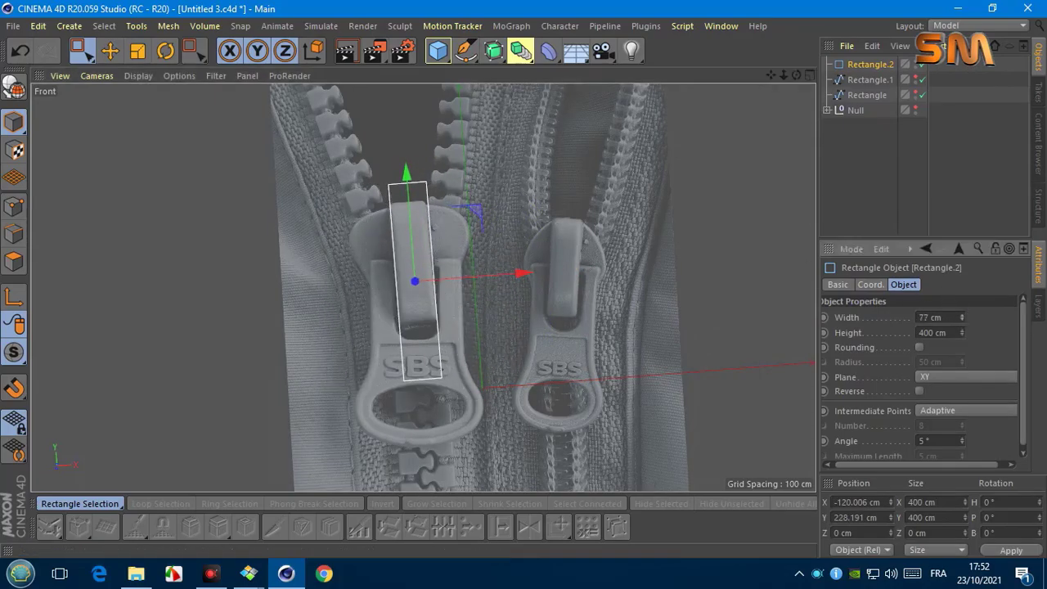
mouse_move(434, 236)
mouse_down()
mouse_move(412, 222)
mouse_move(455, 214)
mouse_up()
scroll(411, 225, up, 2)
key(r)
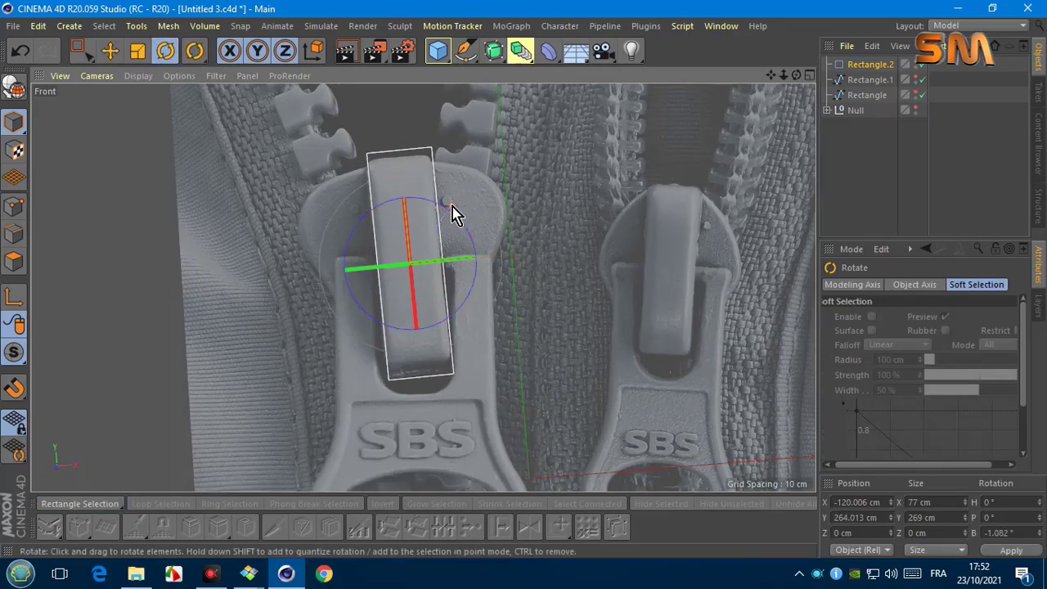
click(867, 64)
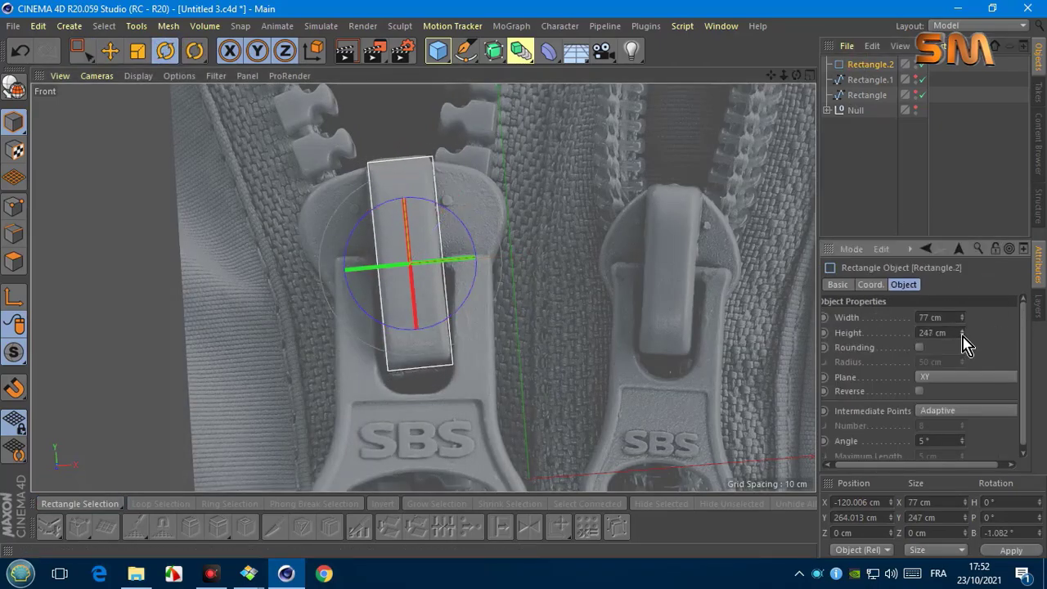
key(e)
drag(409, 215, 409, 210)
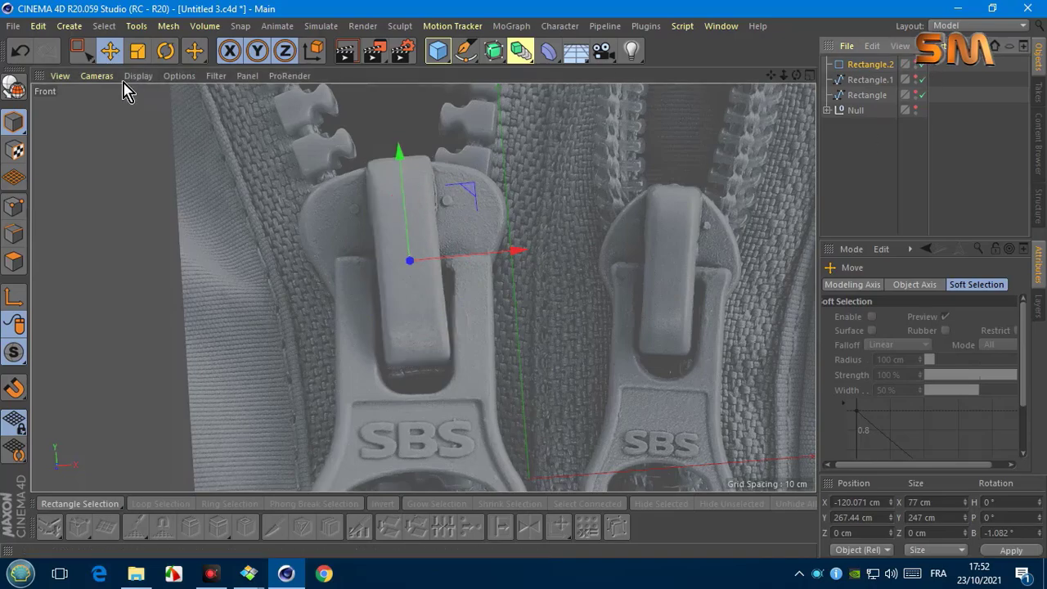
click(98, 76)
click(123, 171)
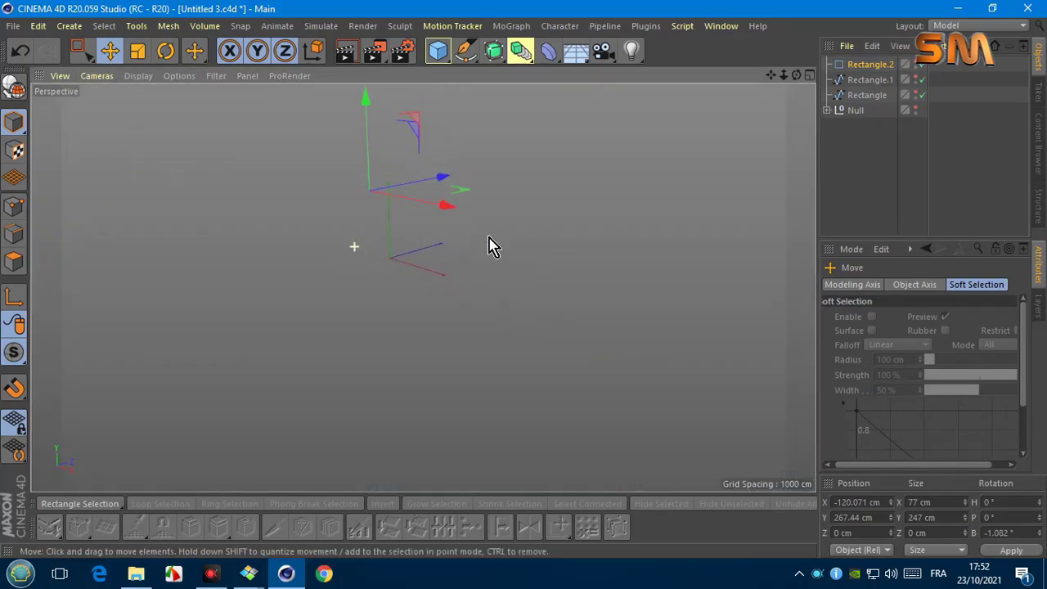
Step: Re-enable the pull-tab Rectangle, add an Extrude generator, and place the Rectangle inside it
click(920, 95)
scroll(405, 256, up, 3)
click(494, 50)
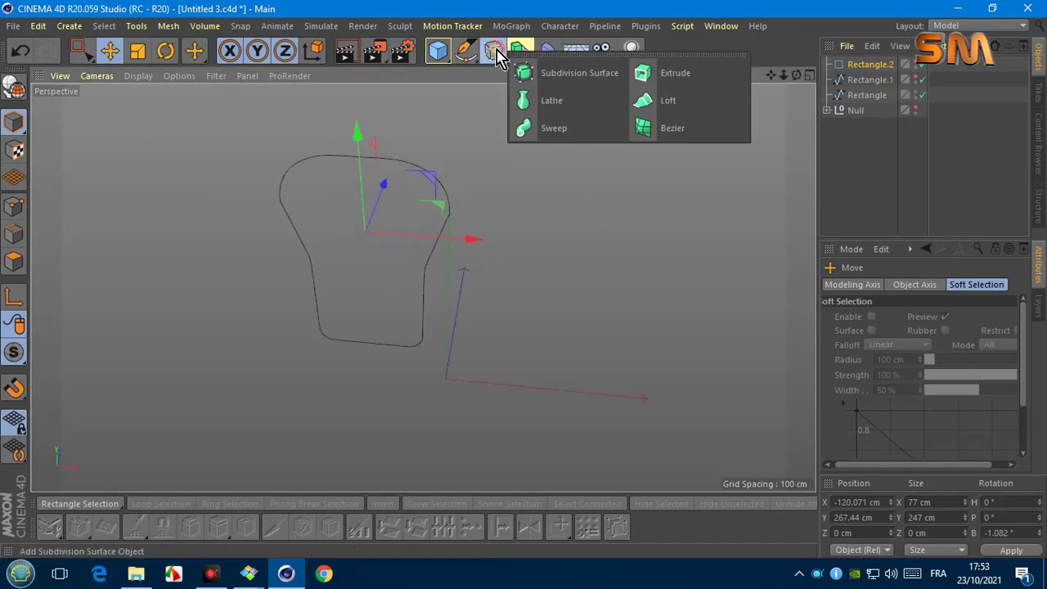
click(573, 73)
click(20, 51)
click(494, 50)
click(660, 73)
click(869, 80)
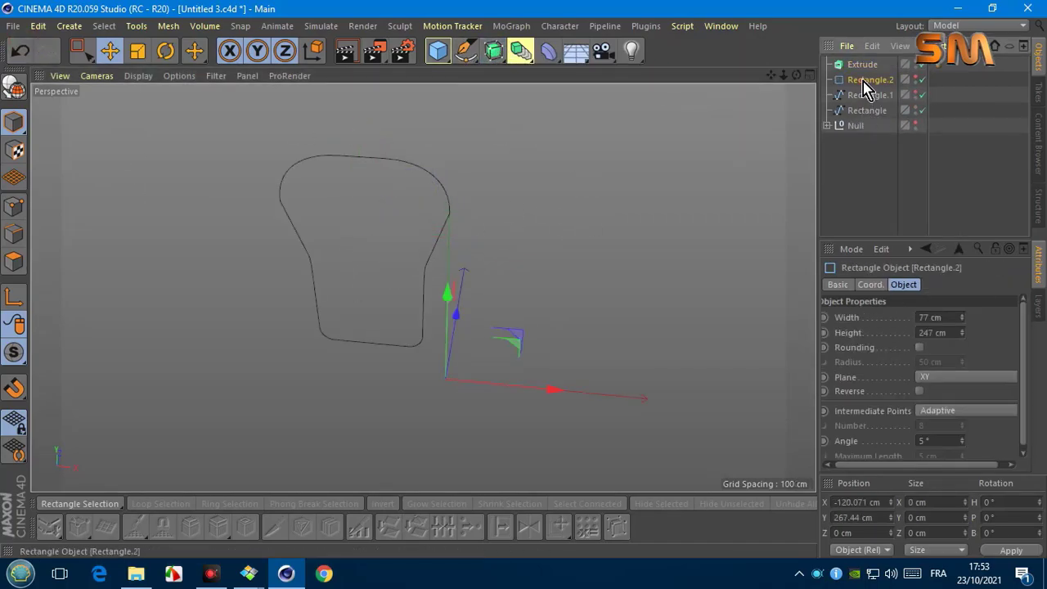
click(867, 110)
drag(869, 115, 863, 65)
Step: Switch to Gouraud shading and set the Extrude depth to 102 cm, checking it from several angles
click(137, 76)
click(175, 99)
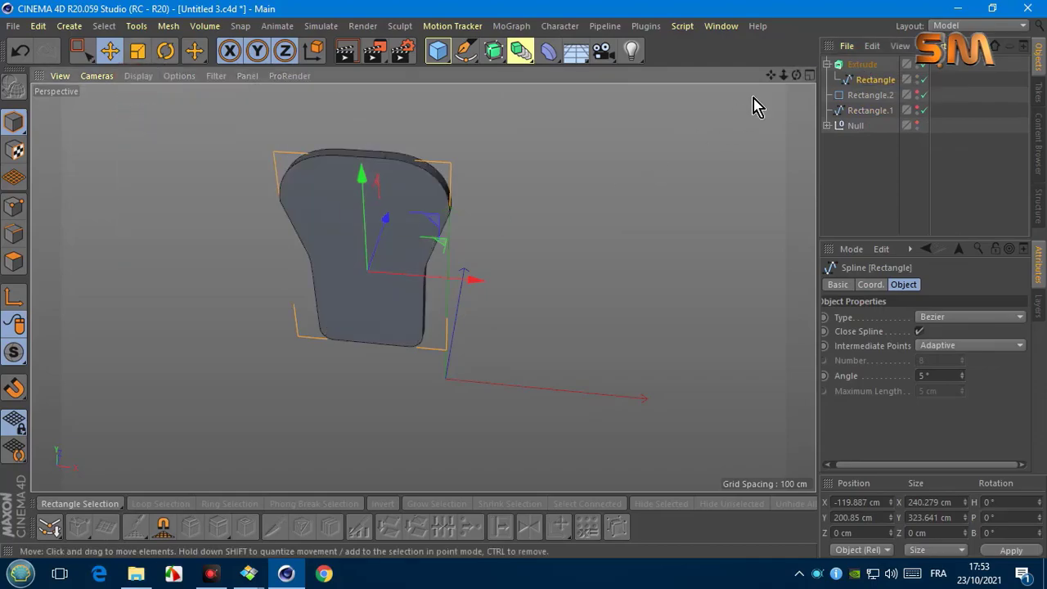
click(862, 65)
drag(1024, 317, 1024, 294)
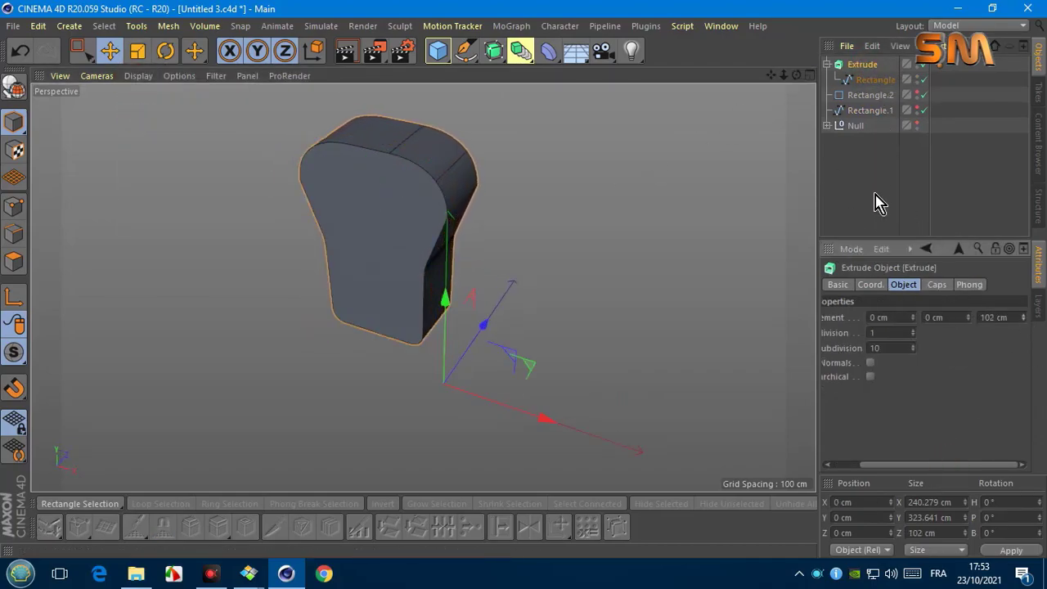
drag(796, 76, 815, 116)
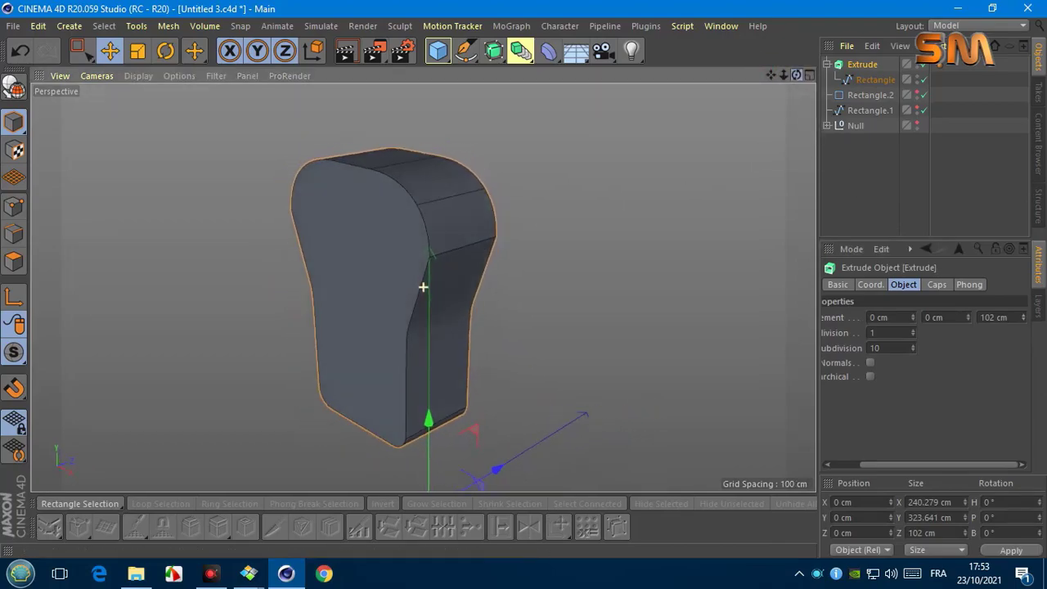
alt+drag(422, 287, 560, 267)
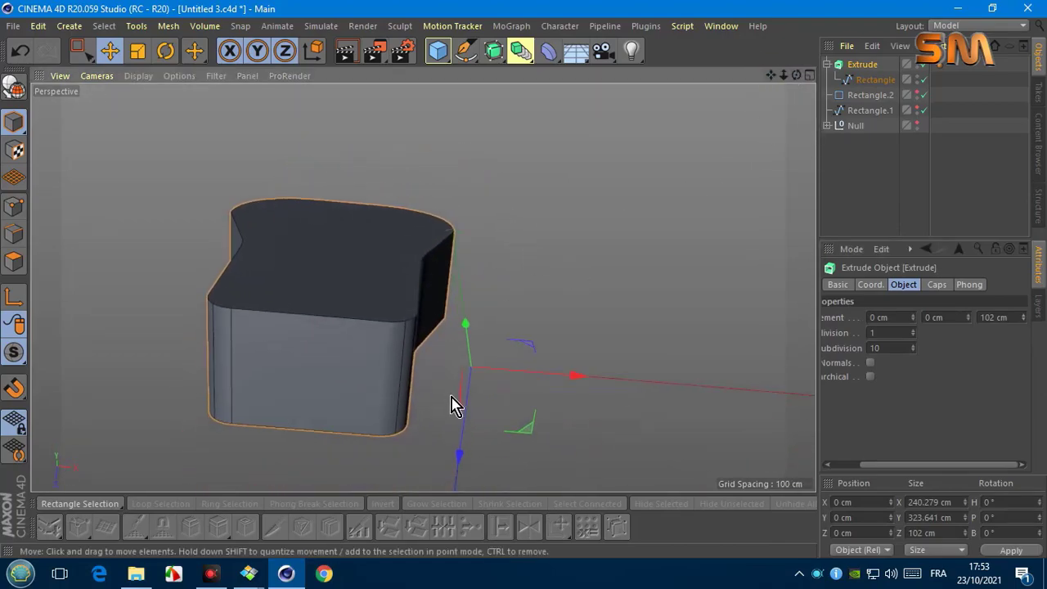
mouse_move(798, 78)
mouse_down()
mouse_move(741, 96)
mouse_move(712, 90)
mouse_up()
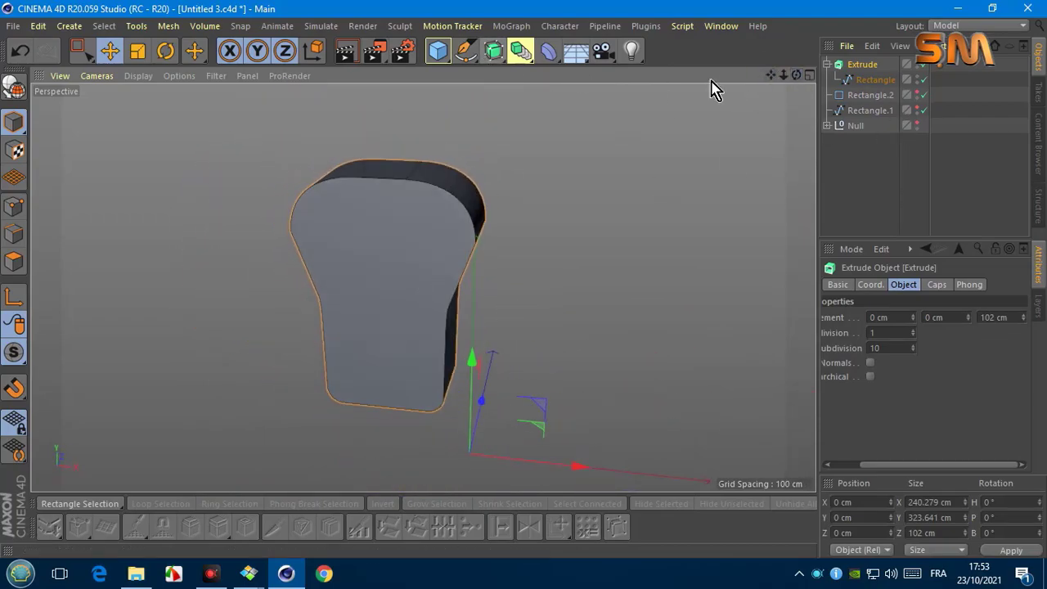
Step: Add a cube and move it up and to the right beside the extruded tab
click(437, 50)
click(572, 70)
drag(471, 359, 480, 172)
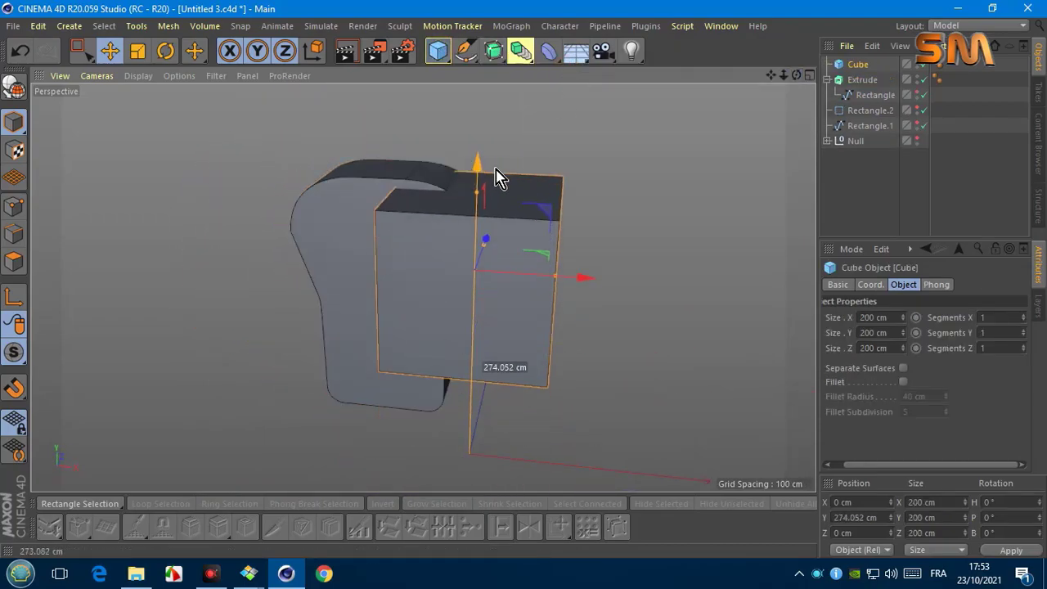
drag(478, 272, 687, 284)
drag(797, 84, 785, 90)
Step: Flatten the cube to 69.293 cm deep, stretch it to 419.836 cm tall, tilt it, and make it editable
click(97, 75)
click(106, 270)
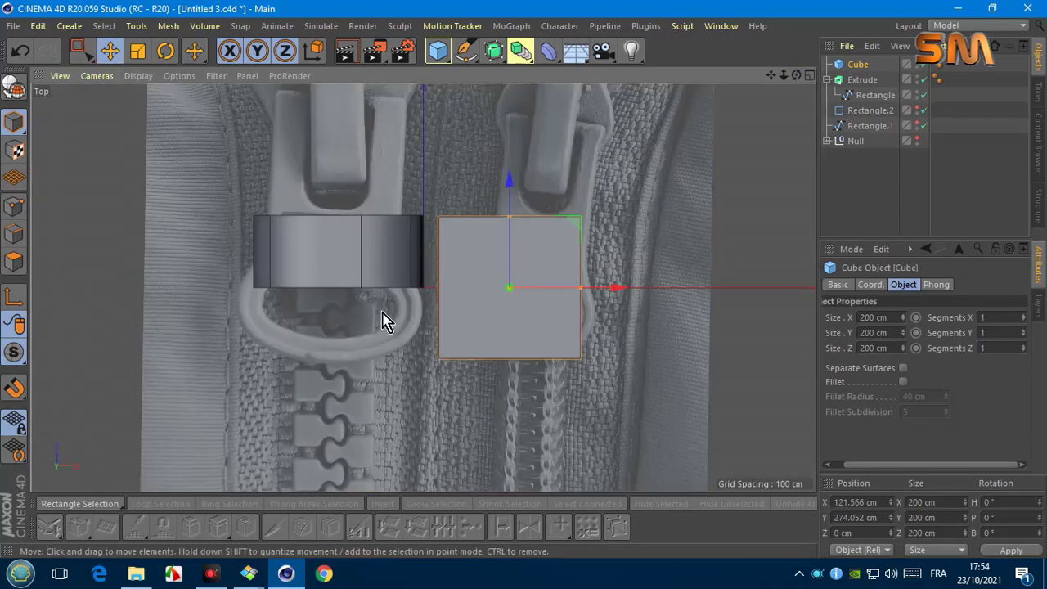
mouse_move(423, 292)
mouse_down()
mouse_move(502, 210)
mouse_move(537, 262)
mouse_move(428, 203)
mouse_move(422, 238)
mouse_move(463, 262)
mouse_move(542, 269)
mouse_move(486, 264)
mouse_up()
click(96, 76)
click(107, 242)
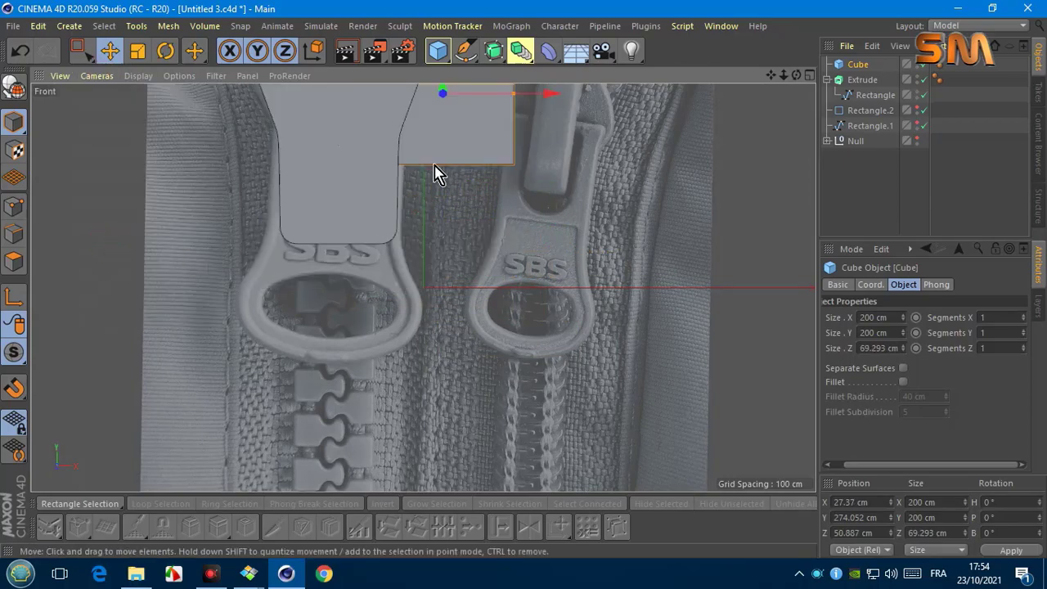
middle_drag(433, 176, 424, 288)
mouse_move(391, 170)
mouse_down()
mouse_move(390, 187)
mouse_move(390, 164)
mouse_move(446, 237)
mouse_up()
click(165, 54)
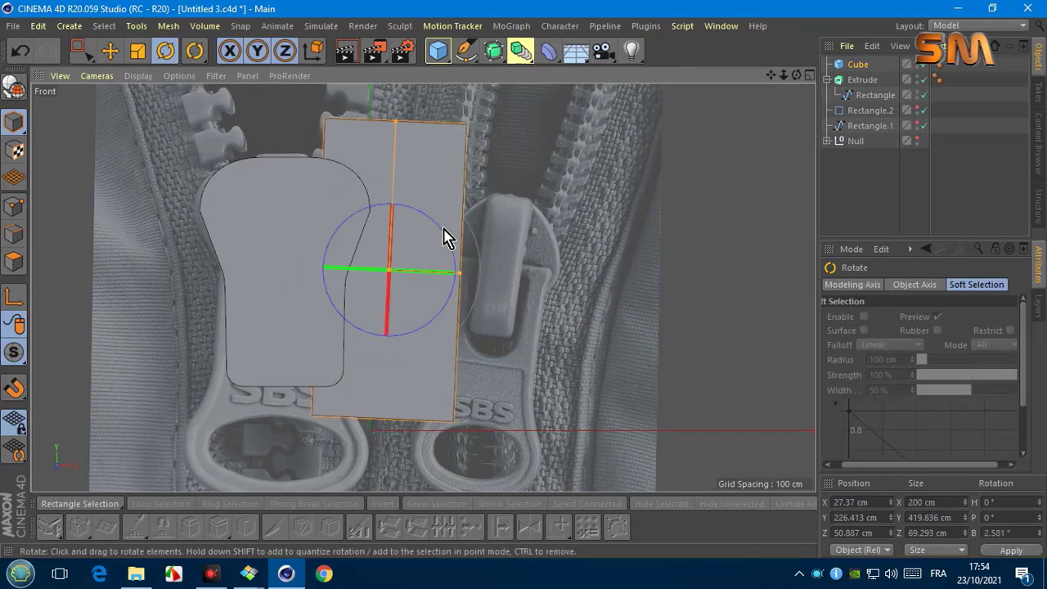
click(18, 151)
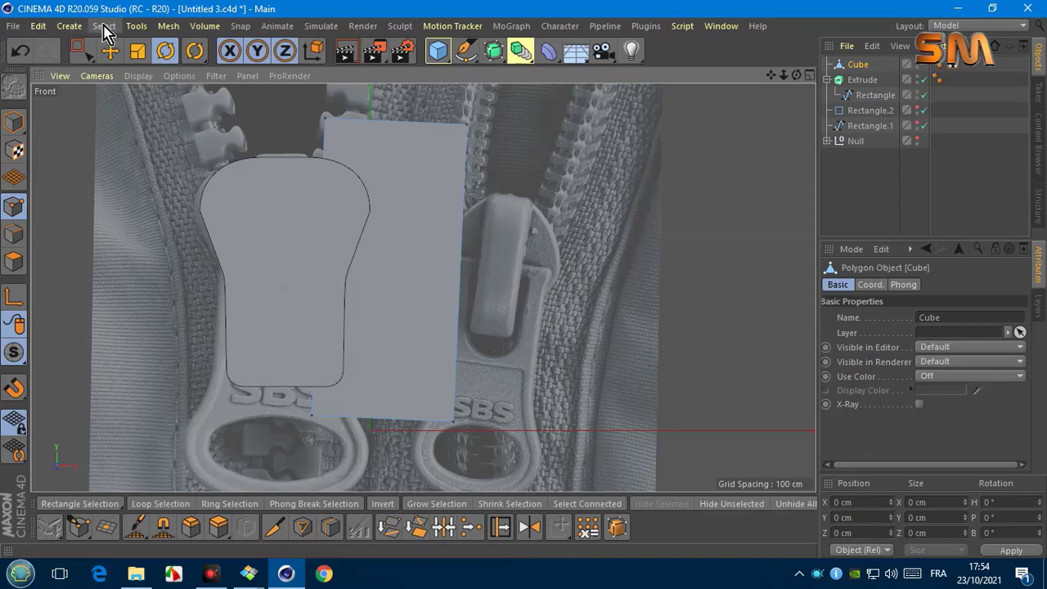
Step: Try a 5-subdivision bevel on the slab, undo it, and orbit the perspective view around it
key(0)
right_click(591, 205)
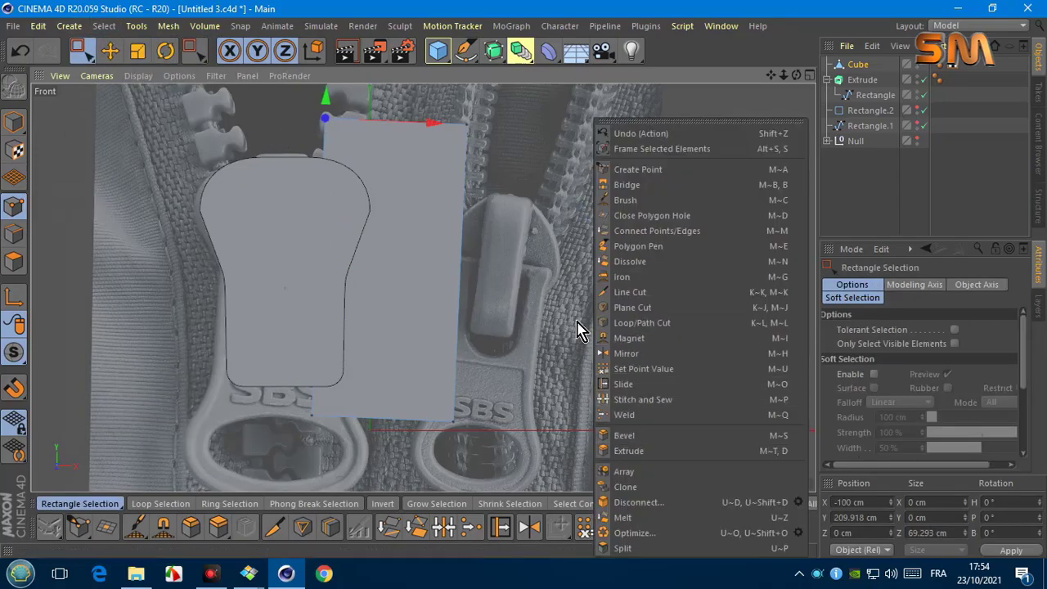
click(624, 436)
text(5)
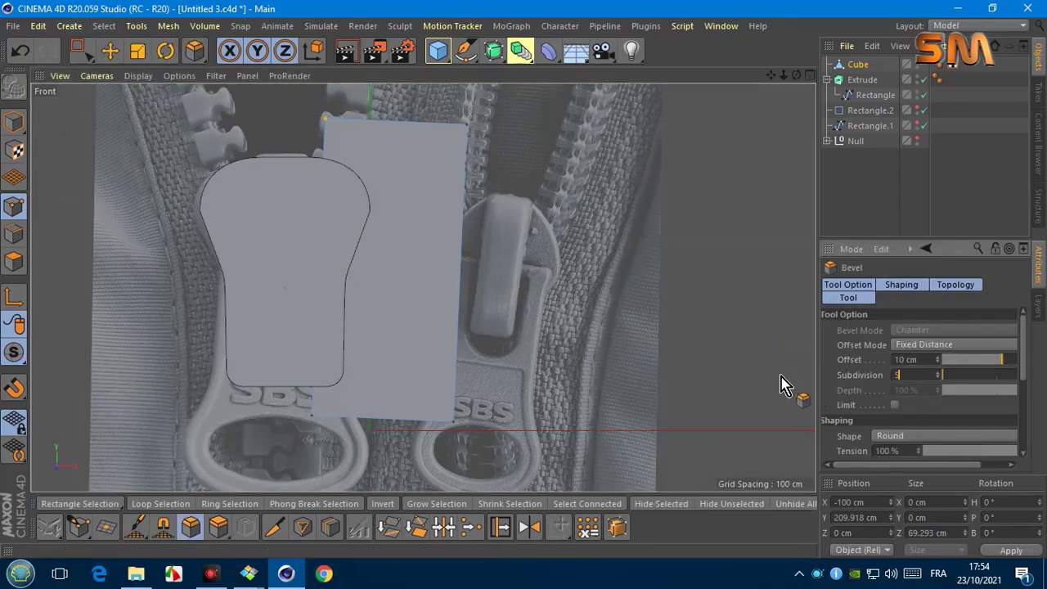
key(Return)
click(20, 51)
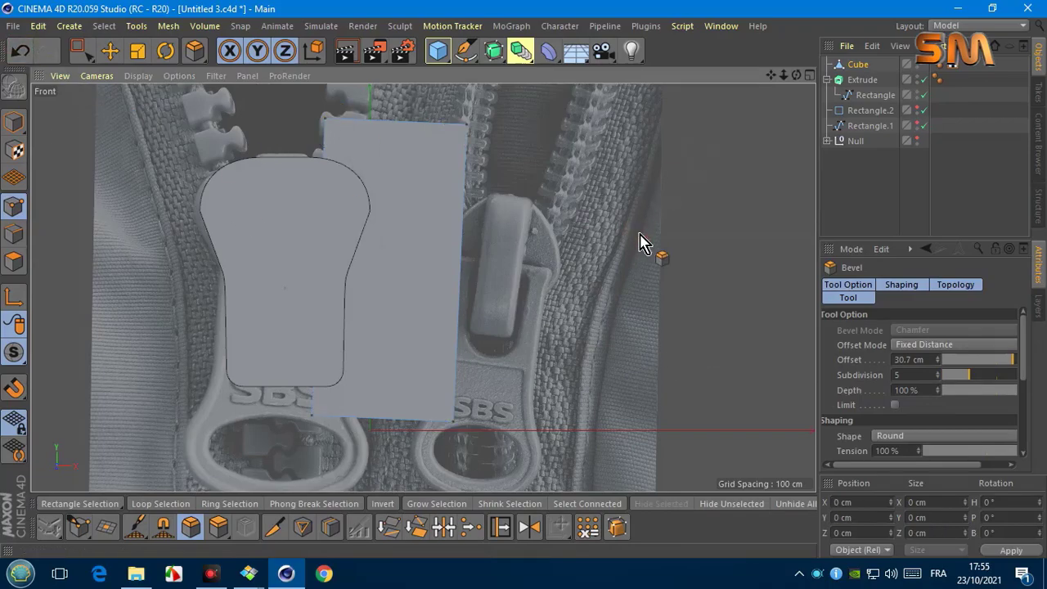
click(809, 75)
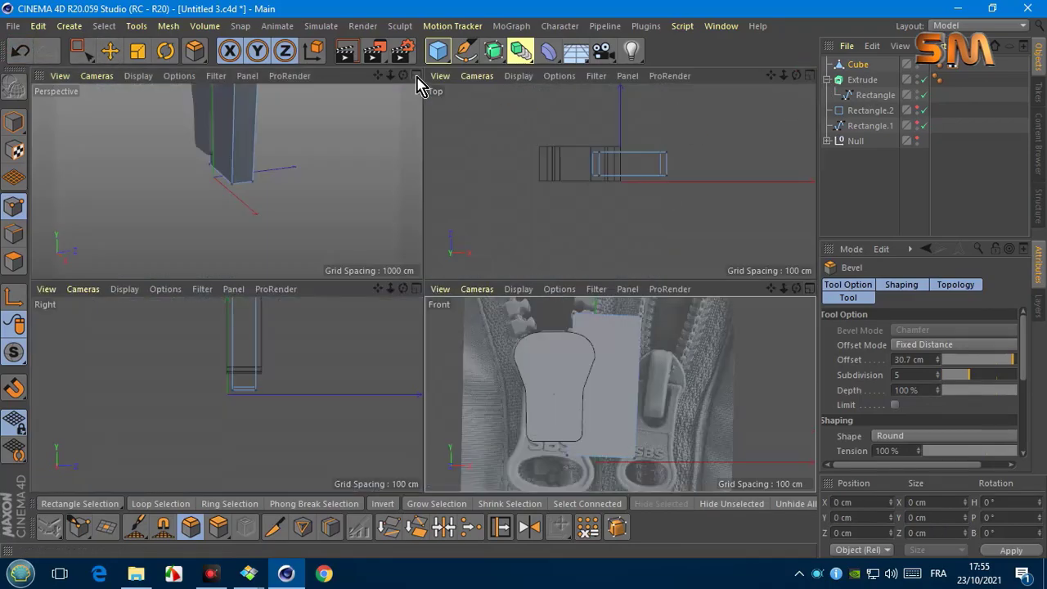
click(417, 82)
mouse_move(796, 75)
mouse_down()
mouse_move(423, 287)
mouse_move(547, 270)
mouse_up()
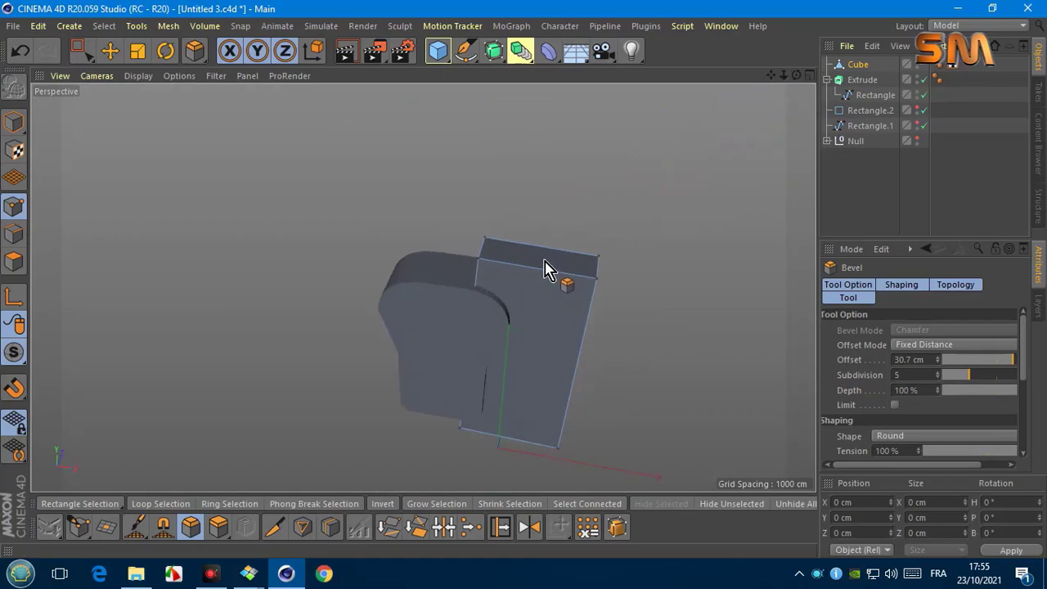
drag(800, 75, 423, 287)
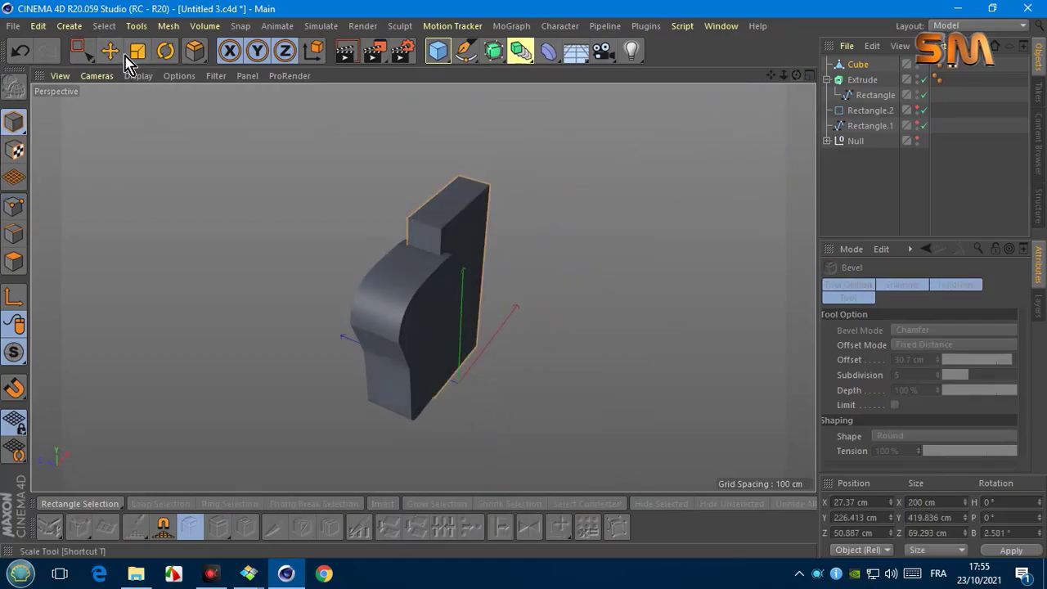
Step: Freehand-select the slab's top edges, bevel them 121 cm with 5 subdivisions, and switch to Lines display
click(14, 233)
click(104, 25)
click(211, 227)
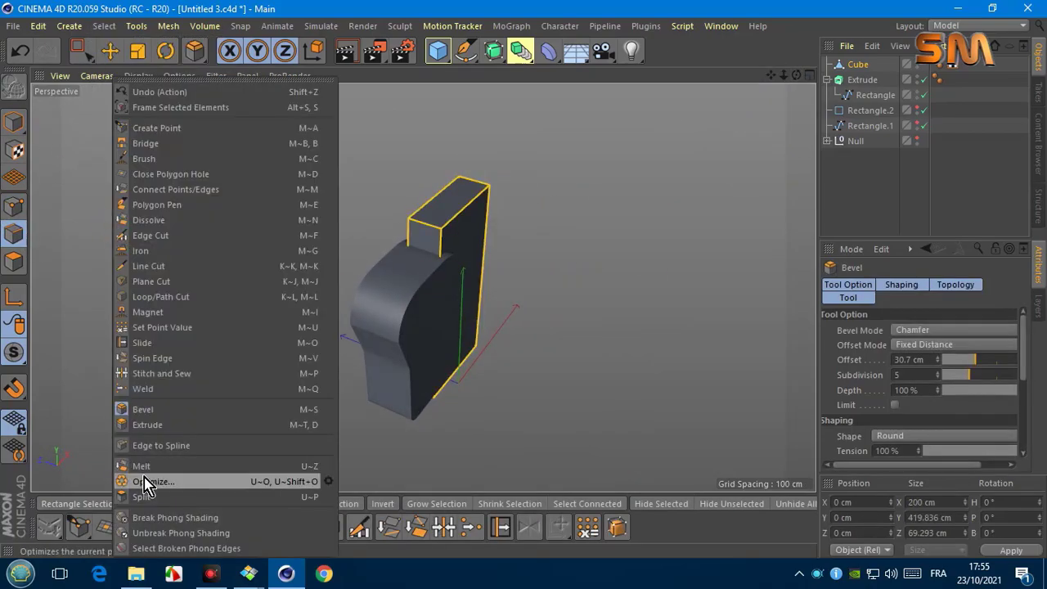
drag(81, 51, 152, 75)
right_click(571, 220)
click(588, 311)
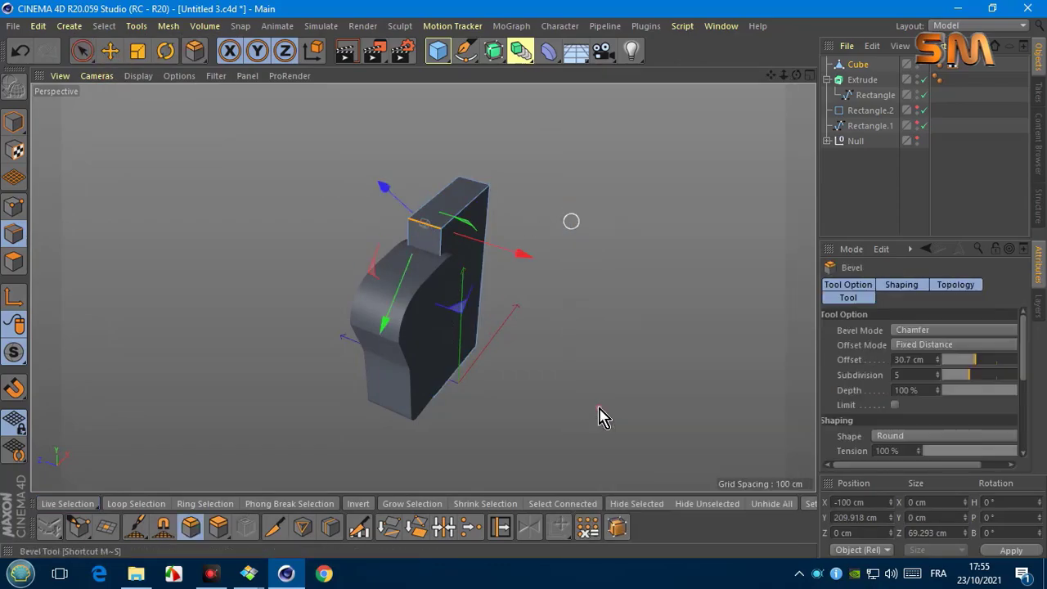
alt+drag(783, 101, 615, 185)
click(138, 75)
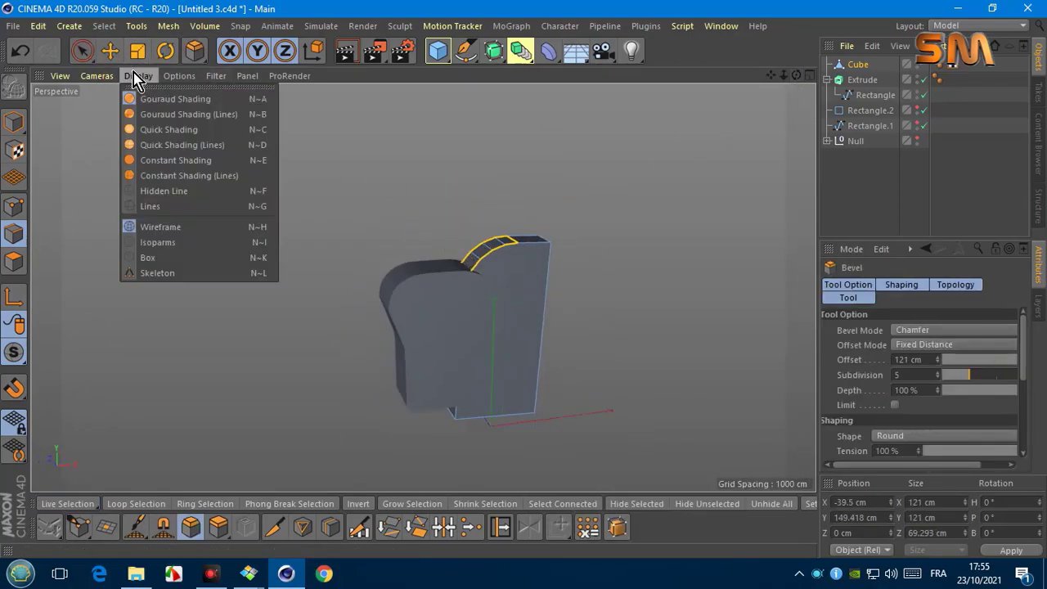
click(155, 193)
click(96, 75)
Step: In the front view, select the beveled slab, tilt it slightly, and move it left over the tab
click(131, 237)
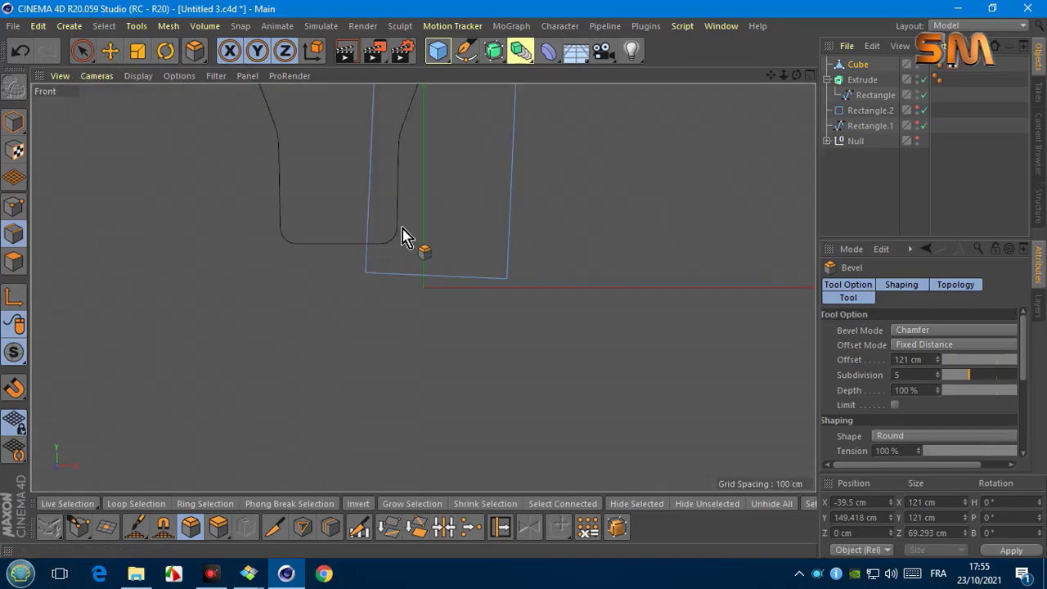
drag(783, 75, 698, 121)
key(space)
click(448, 209)
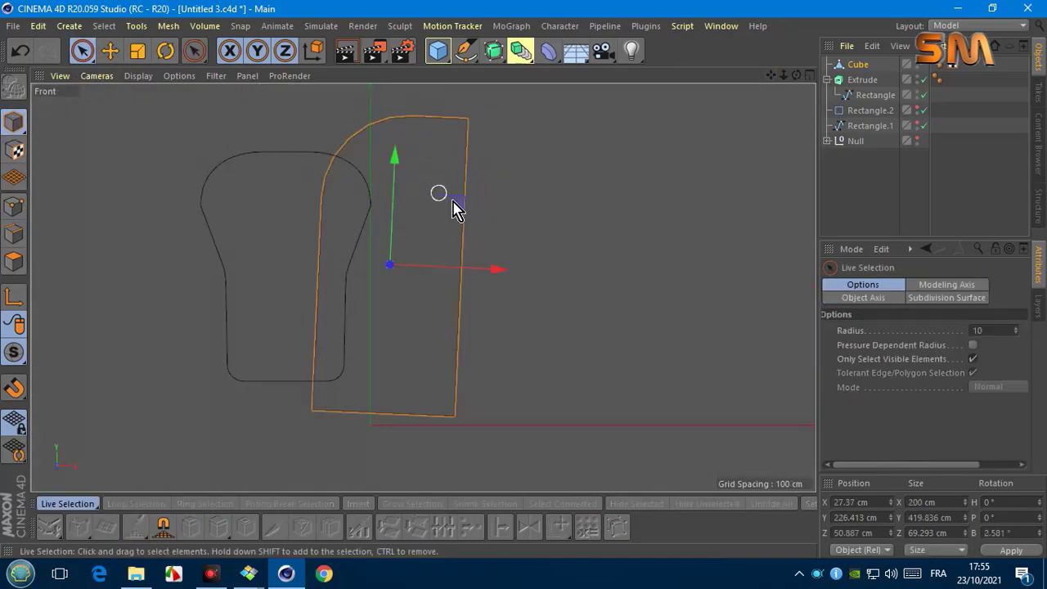
key(r)
mouse_move(420, 218)
mouse_down()
mouse_move(433, 221)
mouse_move(442, 272)
mouse_up()
key(e)
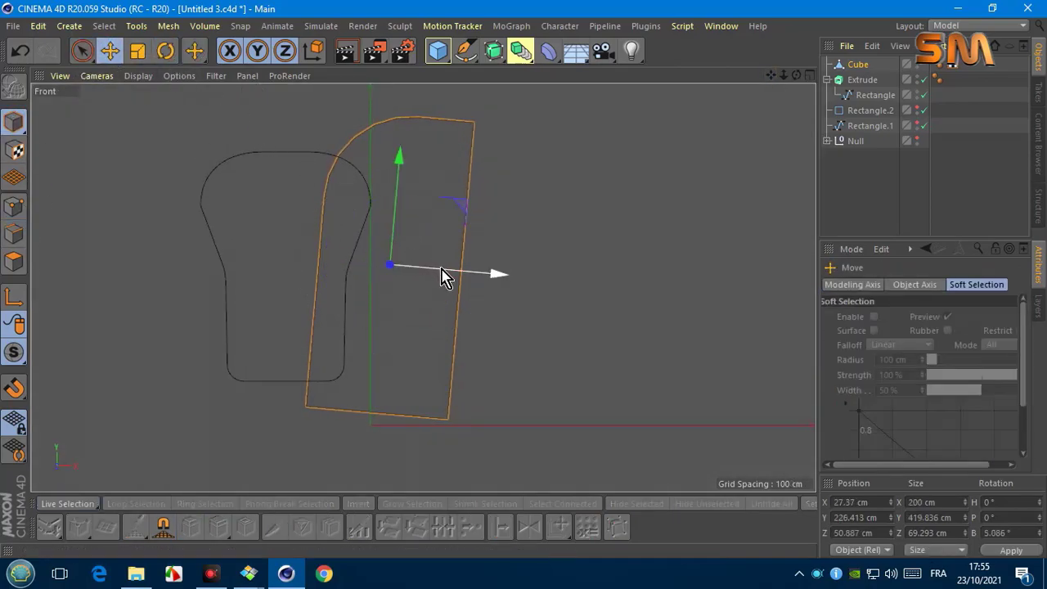
drag(386, 252, 428, 308)
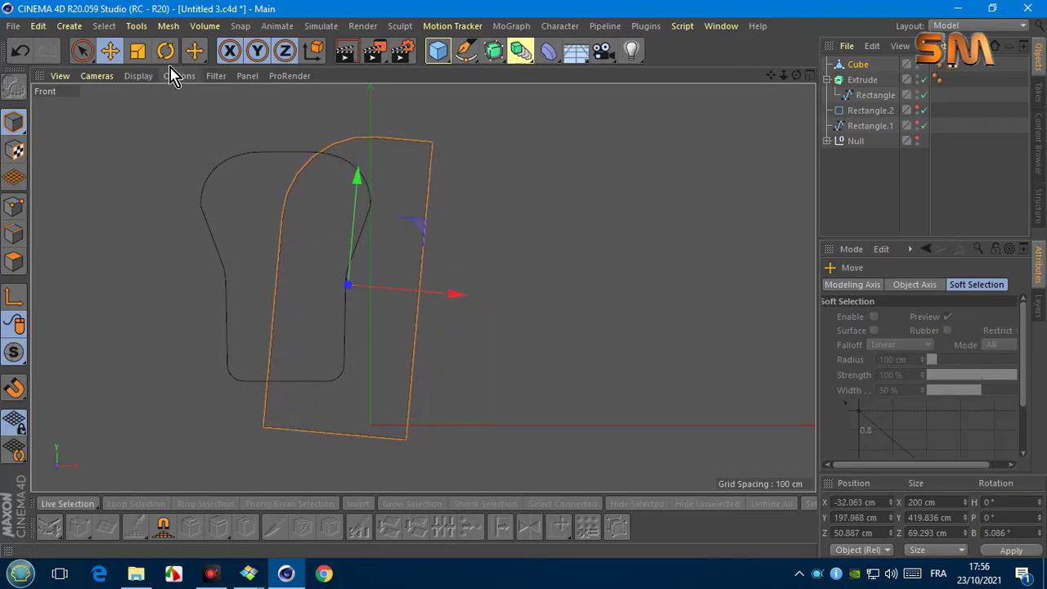
Step: Rotate the cube back to B -0.243°, move it to X 7.863 cm, and keep it slightly raised
key(r)
drag(392, 243, 367, 229)
key(e)
drag(387, 283, 431, 306)
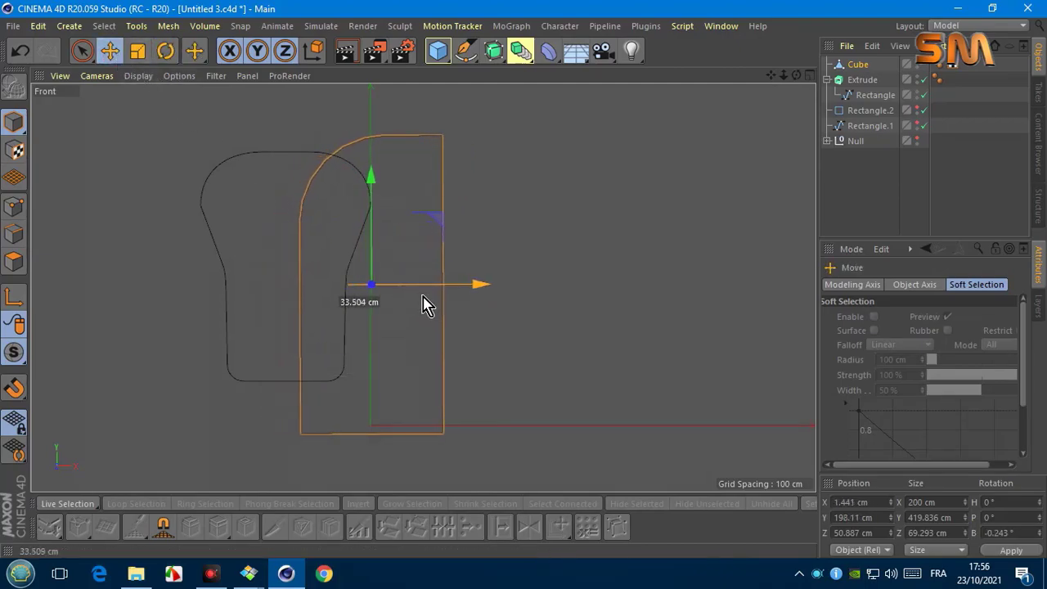
drag(378, 250, 380, 228)
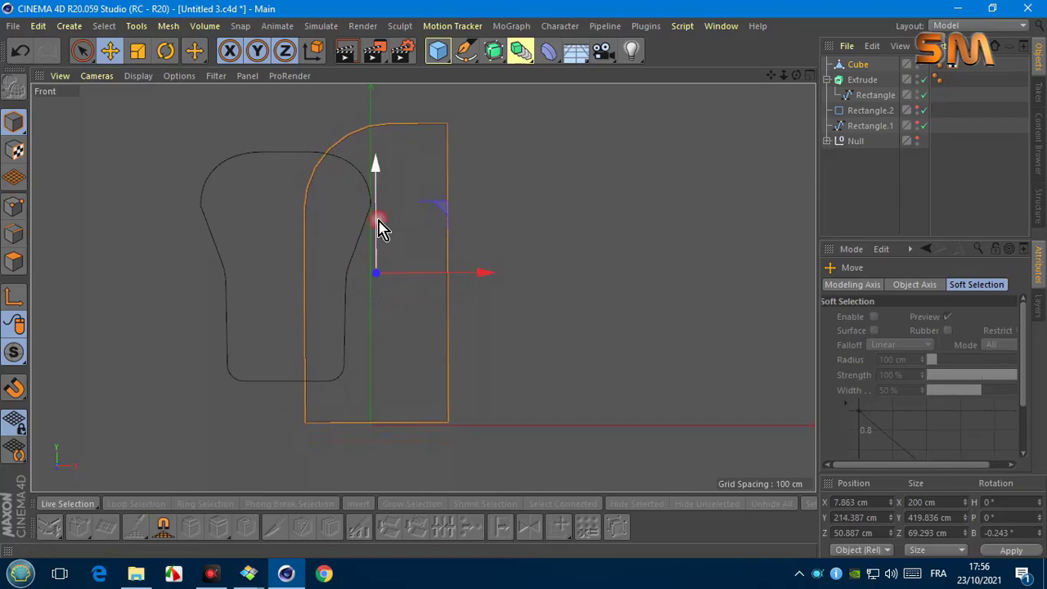
click(857, 64)
click(20, 51)
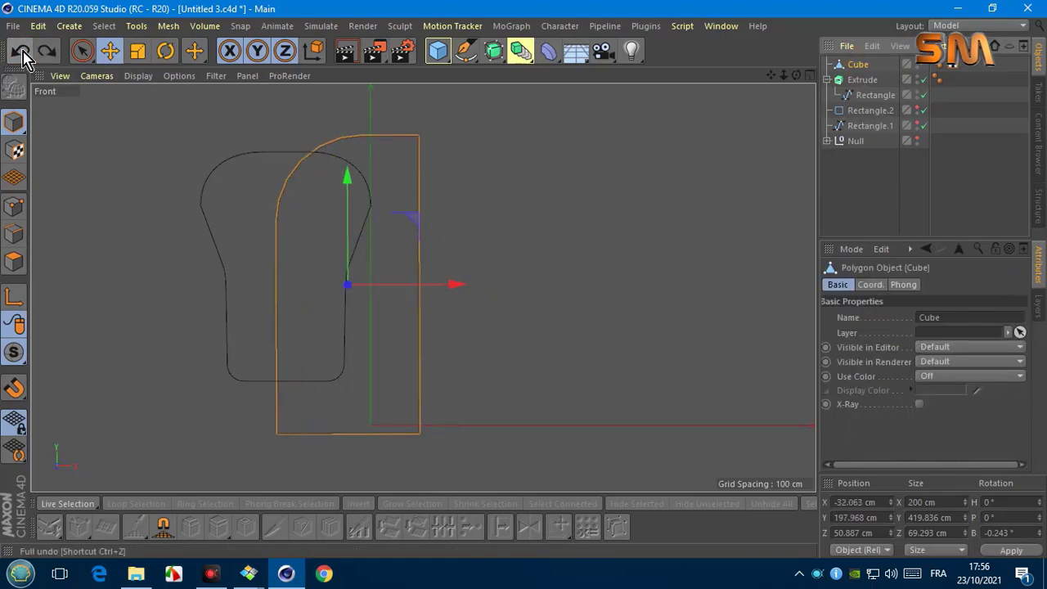
click(20, 51)
click(46, 51)
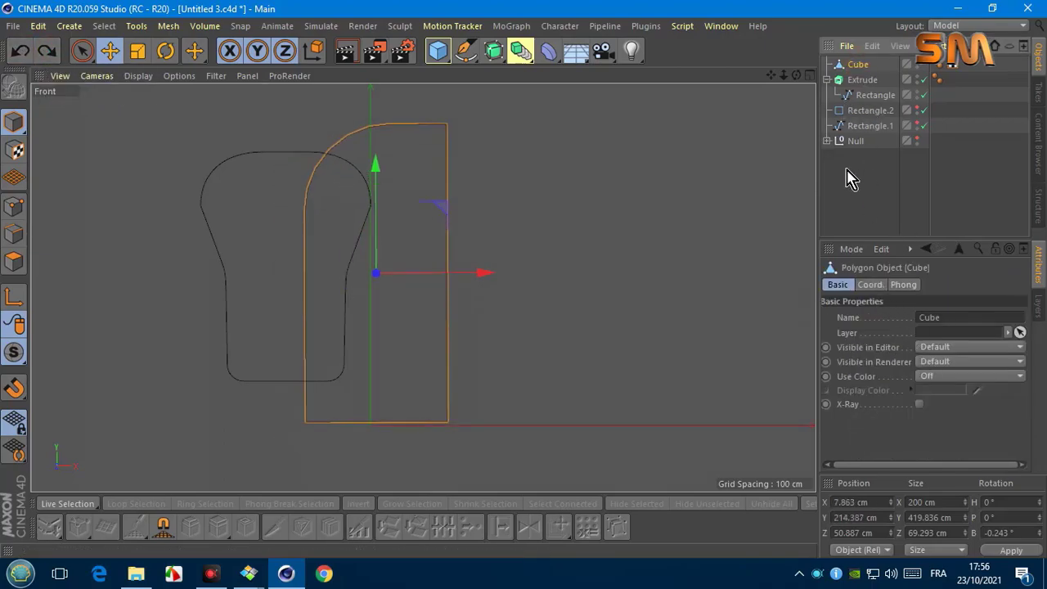
Step: Switch the viewport to Gouraud shading and add a Symmetry generator
click(135, 76)
click(148, 109)
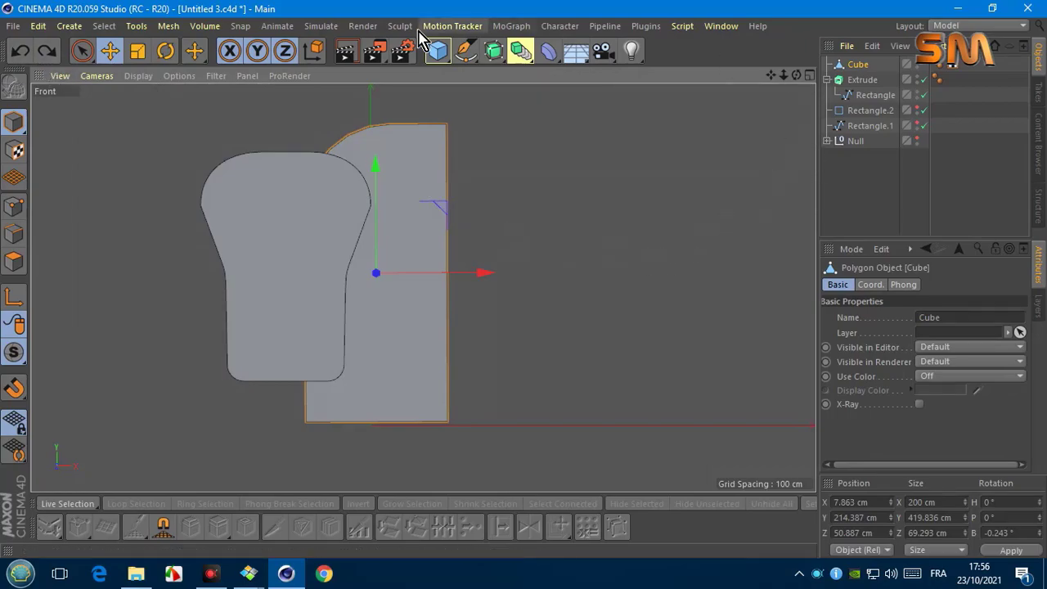
click(521, 51)
click(715, 131)
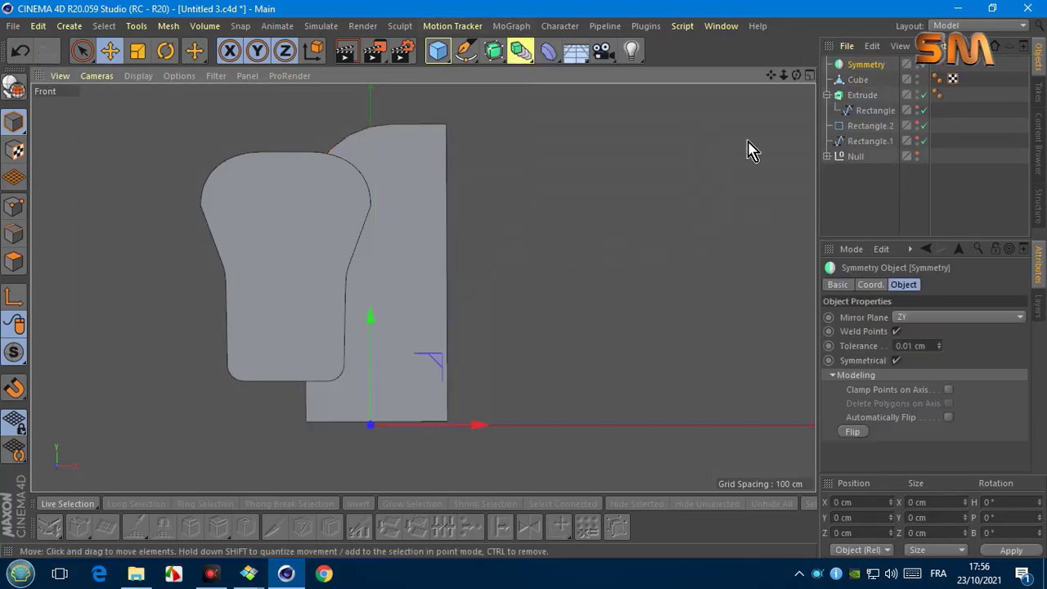
Step: Put the Cube inside Symmetry and set the Mirror Plane to ZY
drag(859, 71, 863, 66)
click(865, 64)
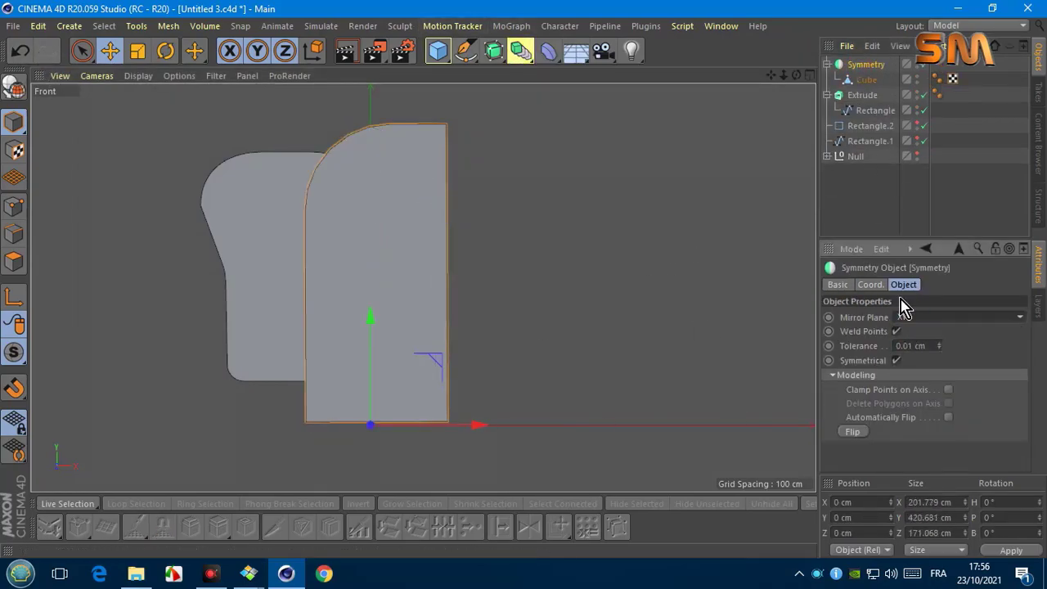
click(908, 316)
click(911, 346)
click(916, 317)
click(930, 355)
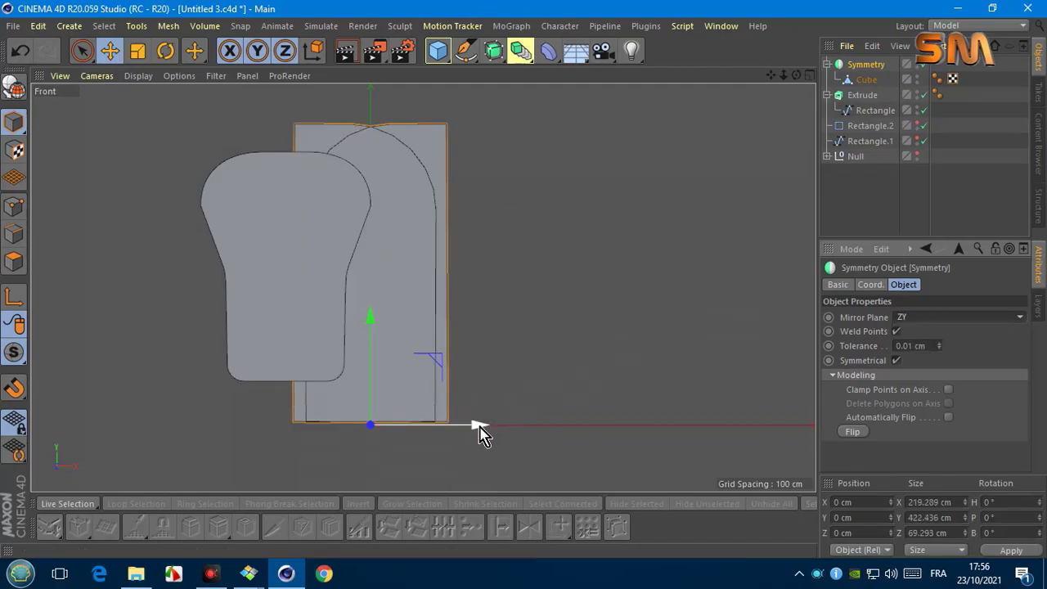
Step: Offset the cube half right, center the mirrored pair, and tilt the cube about -4.5°
click(867, 79)
drag(480, 273, 561, 273)
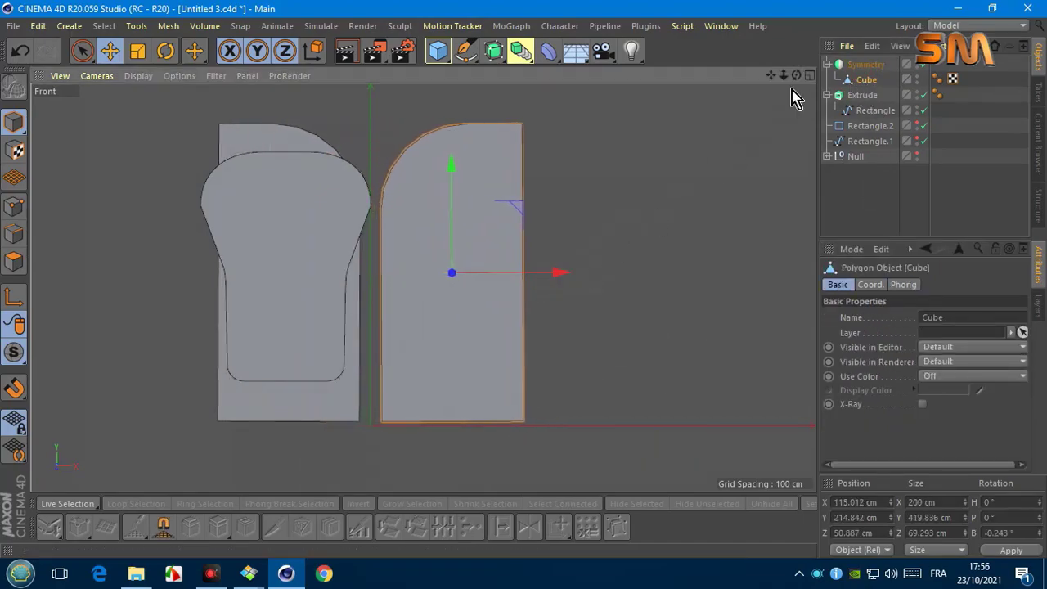
click(865, 64)
drag(420, 426, 339, 424)
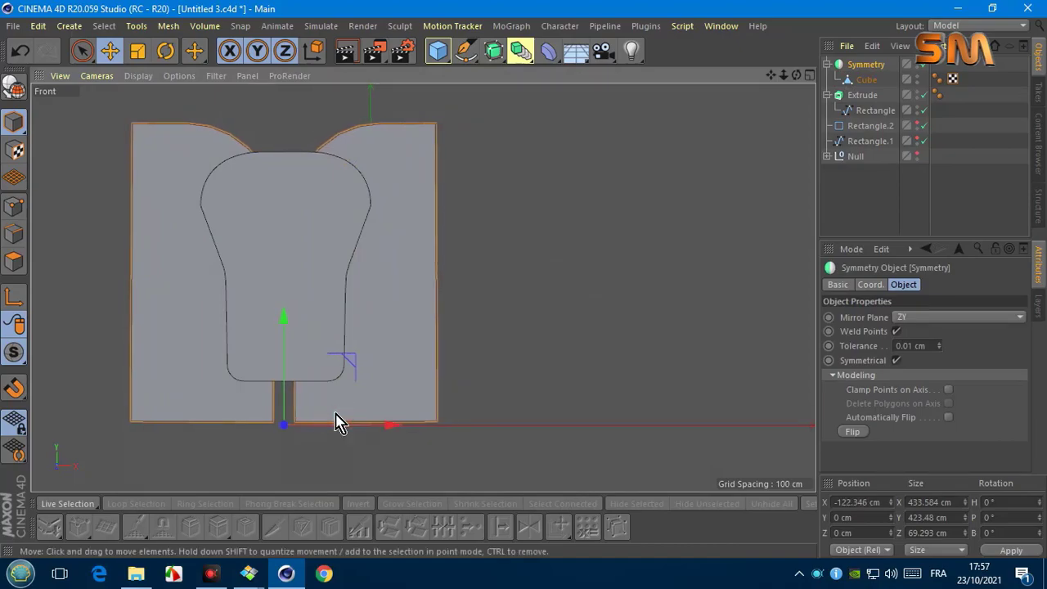
click(866, 79)
click(166, 51)
drag(425, 250, 413, 235)
Step: Create a new Null.1 and parent the Symmetry object under it
click(828, 64)
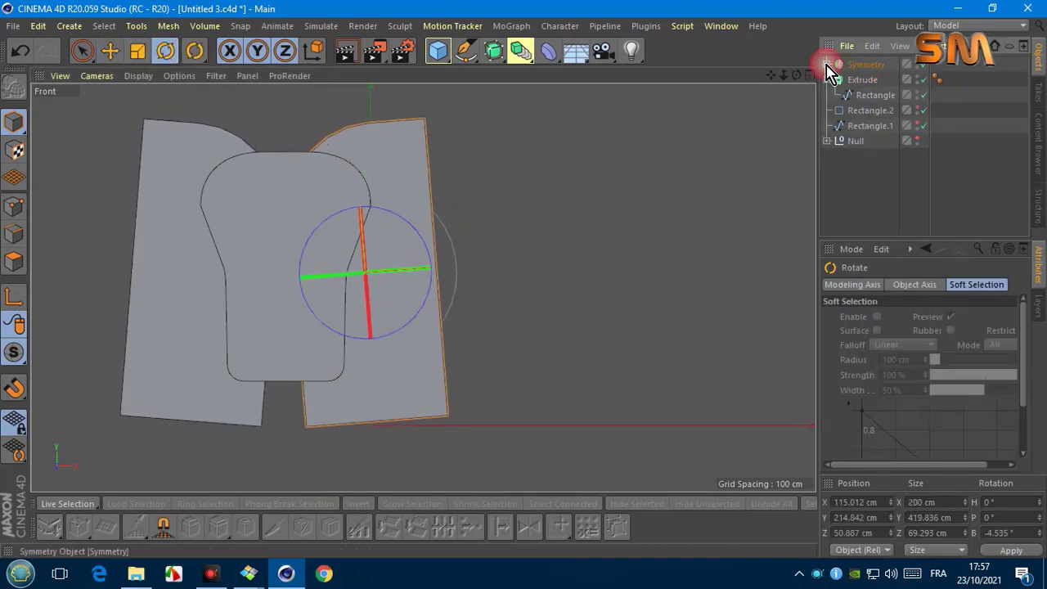
click(97, 76)
click(103, 172)
alt+drag(423, 287, 297, 168)
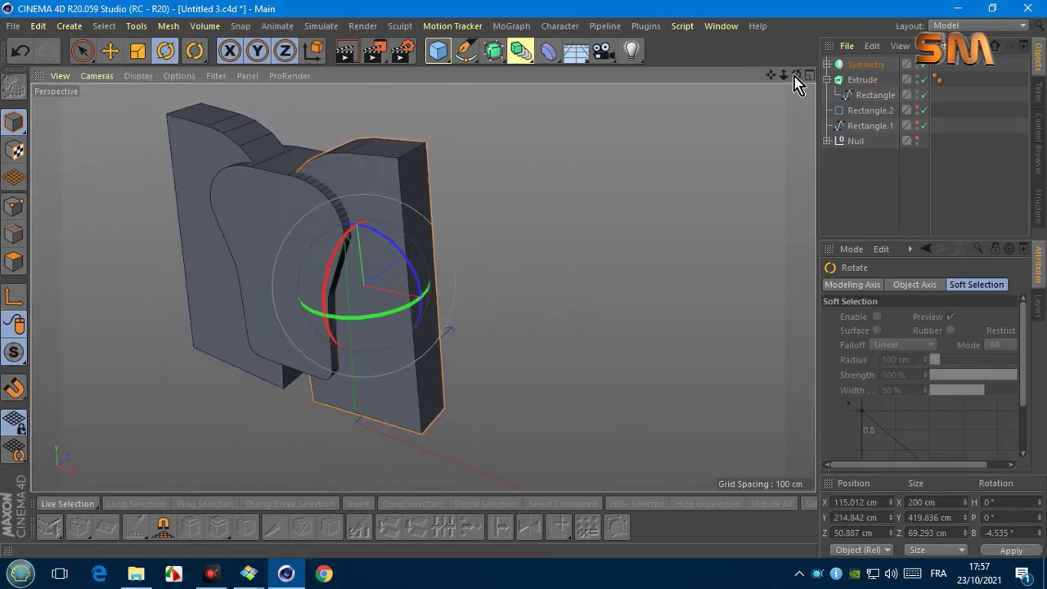
drag(797, 74, 479, 51)
click(437, 51)
click(858, 80)
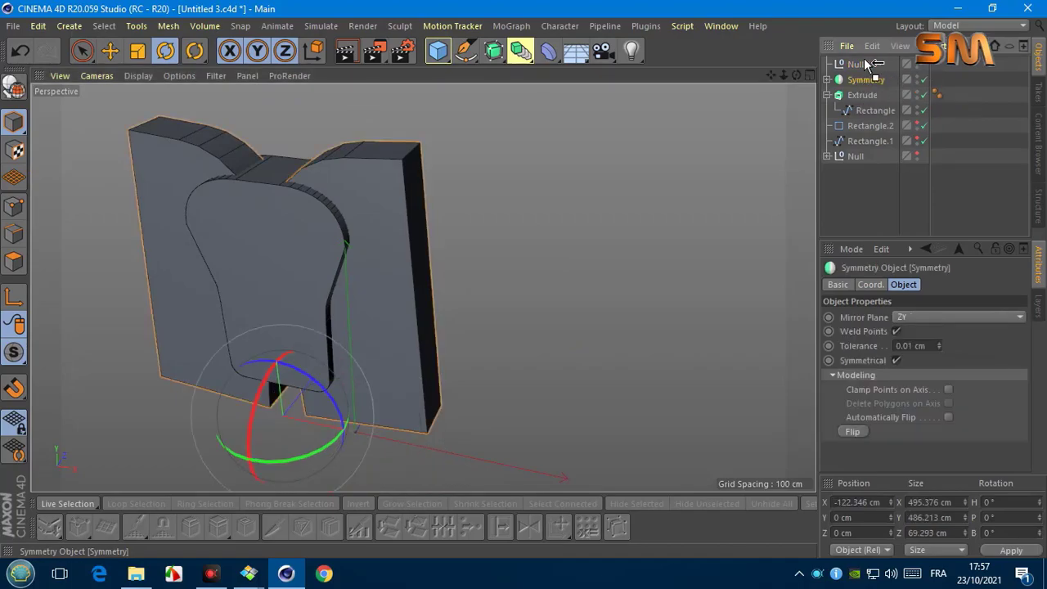
drag(869, 64, 829, 70)
Step: Add a Cylinder with its orientation set to +Z
drag(438, 51, 746, 100)
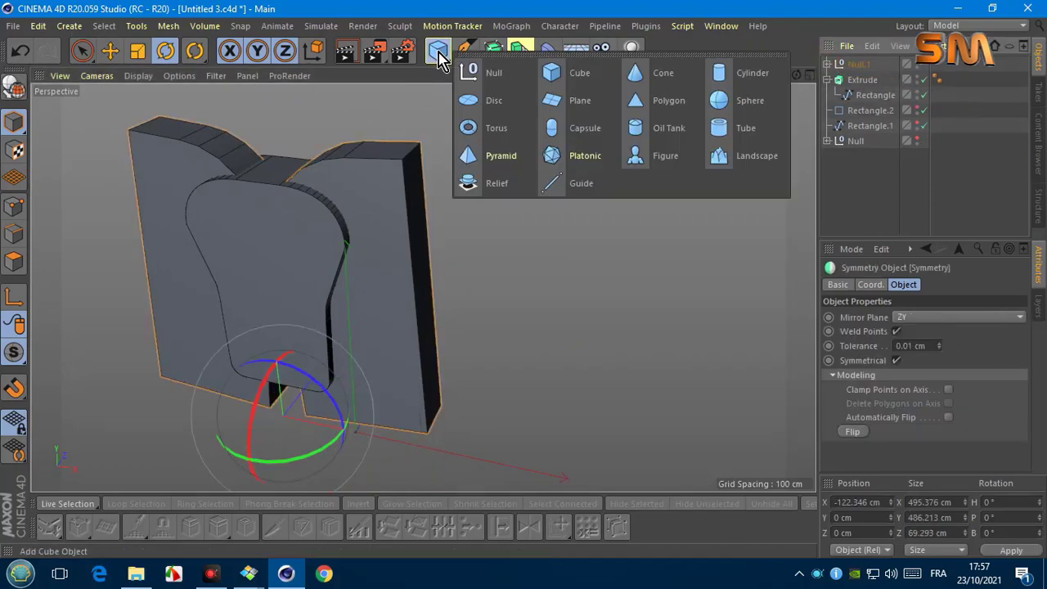
click(949, 378)
click(957, 395)
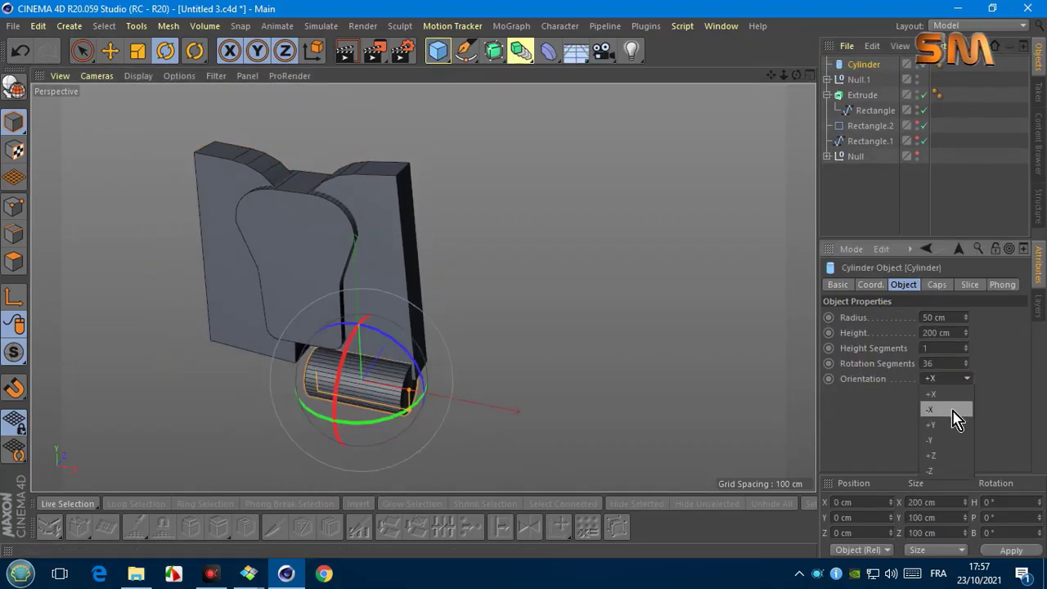
click(940, 424)
click(948, 378)
click(933, 454)
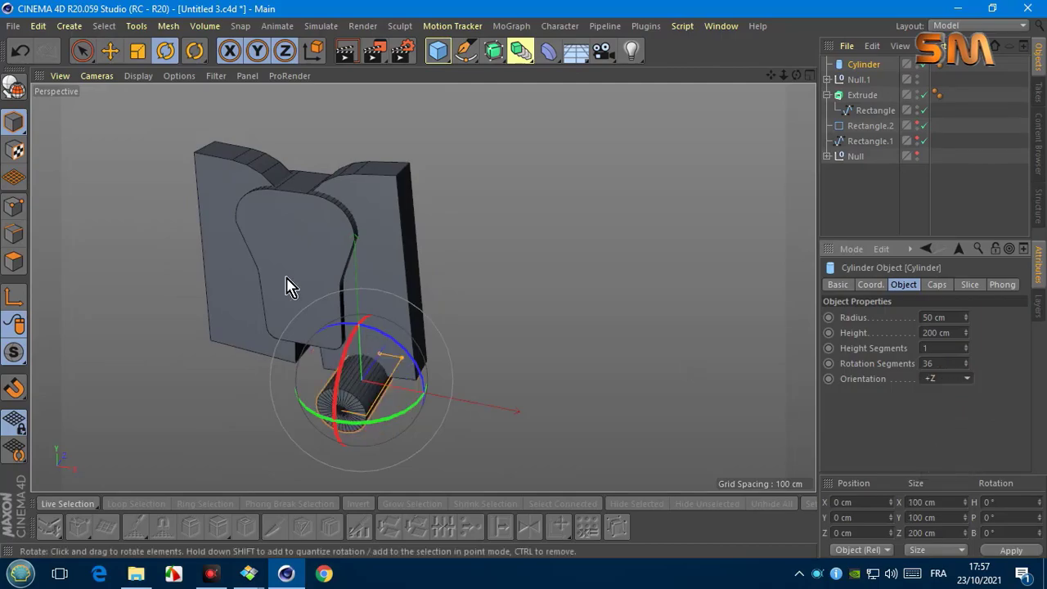
Step: In a wireframe Front view, move the cylinder up to the tab
click(97, 76)
click(123, 204)
scroll(350, 320, down, 2)
click(137, 75)
click(152, 206)
key(e)
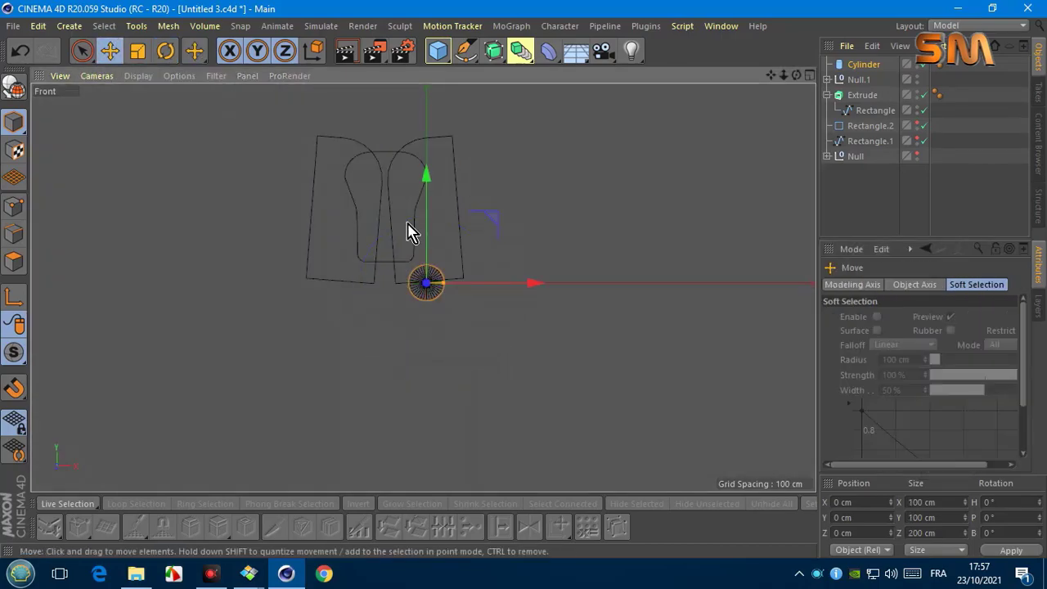
drag(412, 231, 409, 128)
scroll(426, 168, up, 1)
scroll(425, 168, up, 3)
Step: Scale the cylinder down to hole size and place it in the tab's upper lobe
click(137, 51)
drag(270, 212, 188, 209)
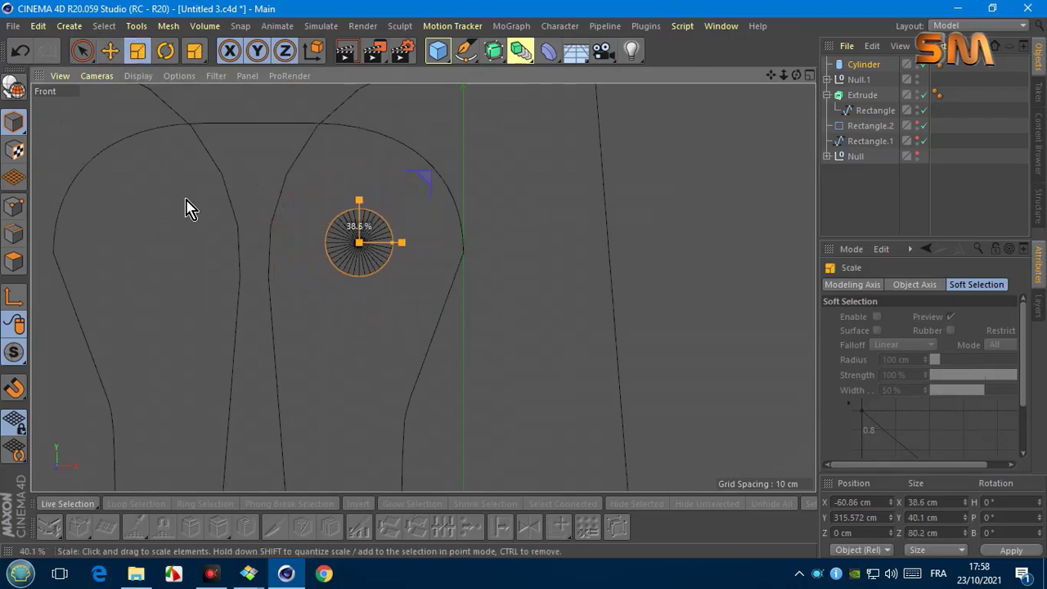
drag(65, 206, 67, 206)
key(e)
drag(357, 147, 358, 120)
drag(427, 219, 446, 219)
Step: In shaded Perspective view, push the cylinder through the tab's thickness
scroll(510, 232, down, 1)
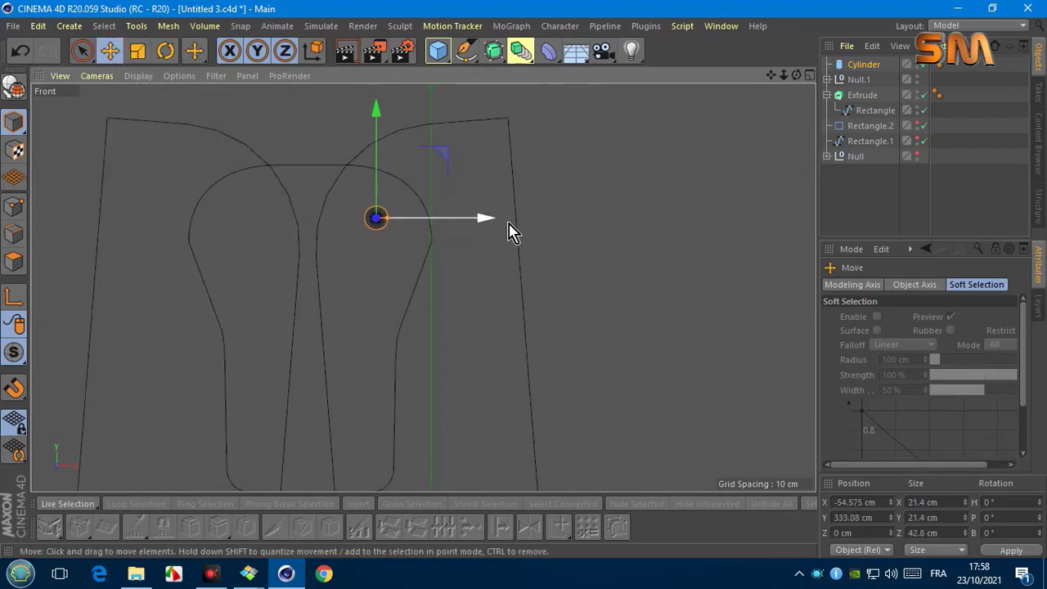
click(100, 76)
click(123, 142)
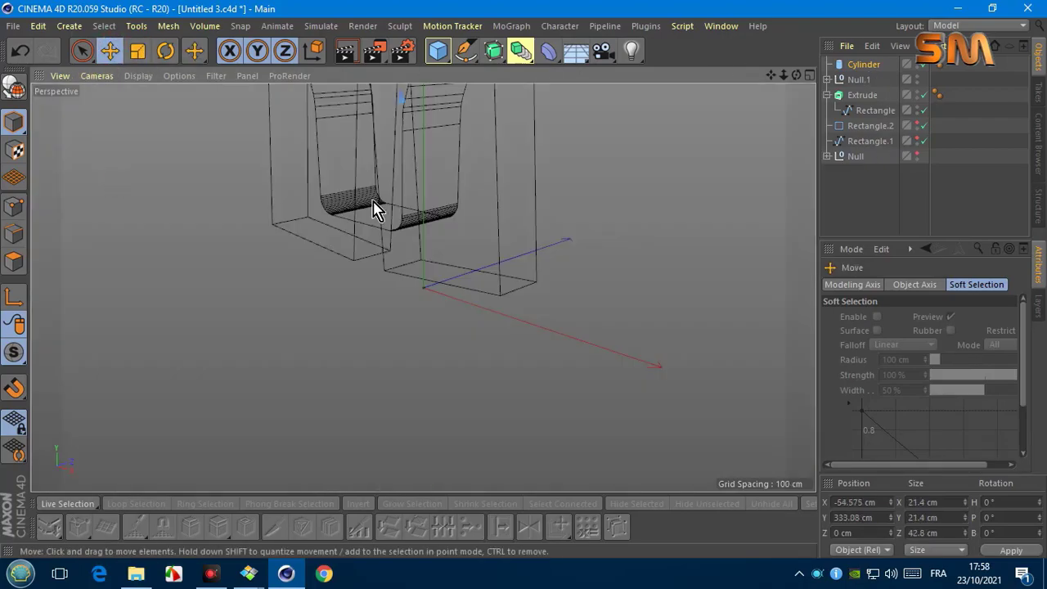
click(138, 76)
click(164, 93)
scroll(352, 196, up, 5)
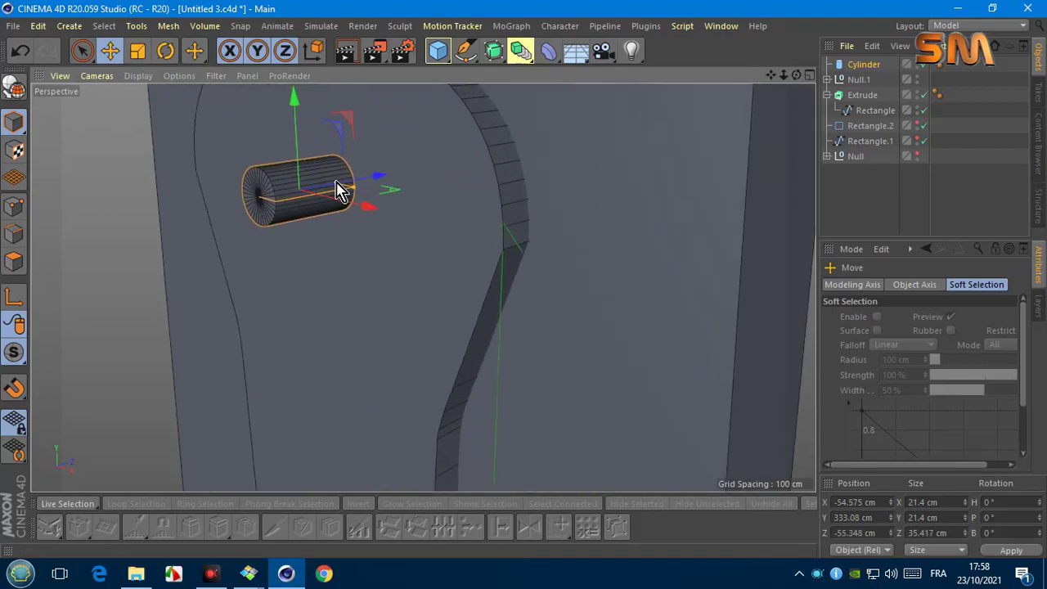
drag(339, 189, 458, 178)
scroll(349, 142, down, 3)
Step: Duplicate the cylinder to the left in Front view and group one with Symmetry under Null.1
click(97, 76)
click(164, 257)
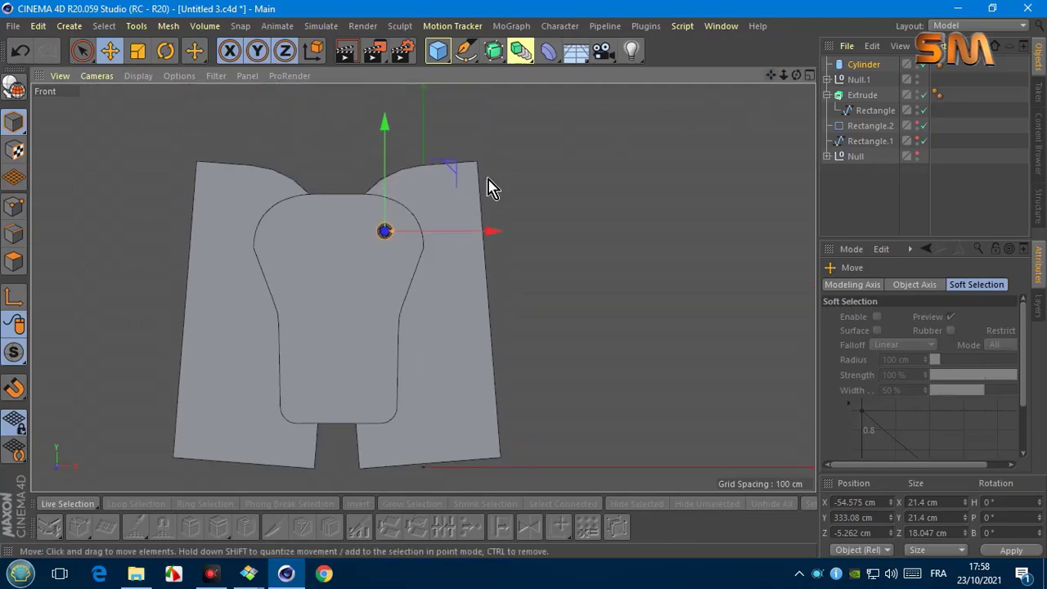
scroll(384, 231, up, 5)
ctrl+drag(504, 249, 296, 251)
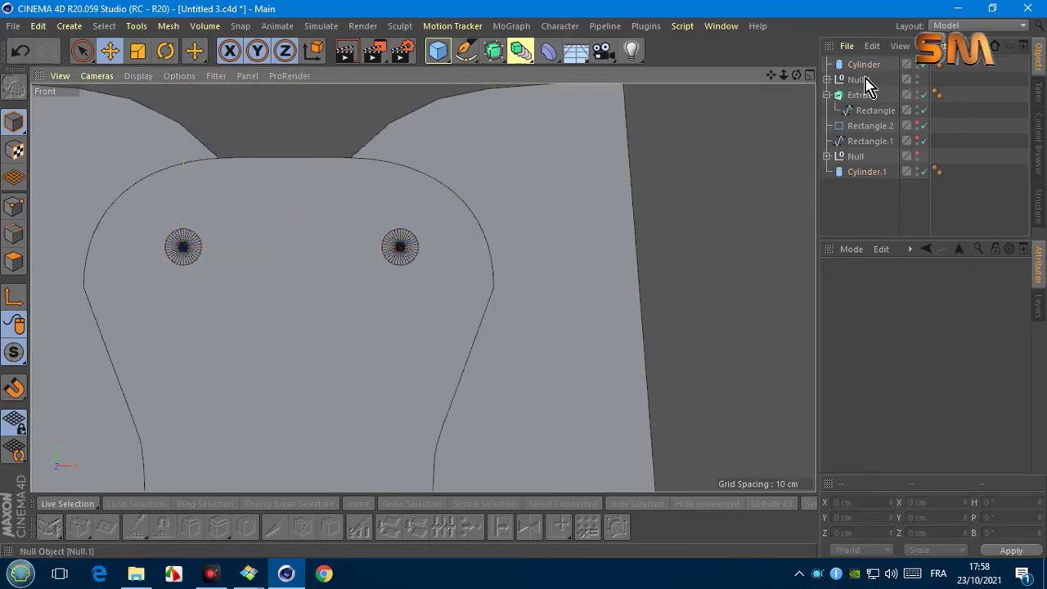
mouse_move(866, 65)
mouse_down()
mouse_move(965, 171)
mouse_move(937, 186)
mouse_up()
click(827, 64)
scroll(297, 227, down, 3)
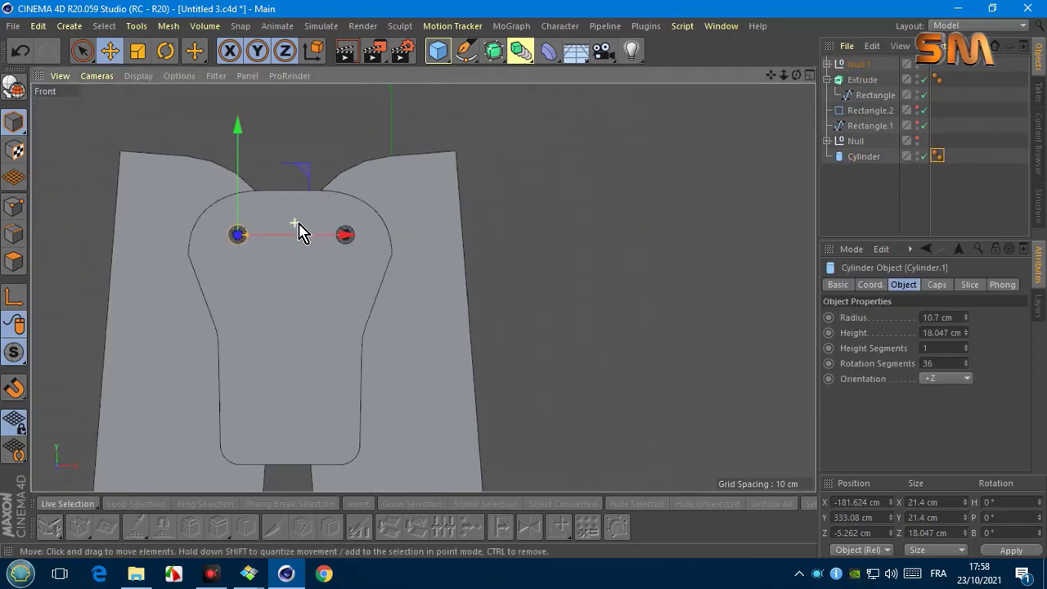
Step: Add a Boole and put the remaining cylinder and Null.1 under it
click(520, 51)
click(810, 73)
click(856, 80)
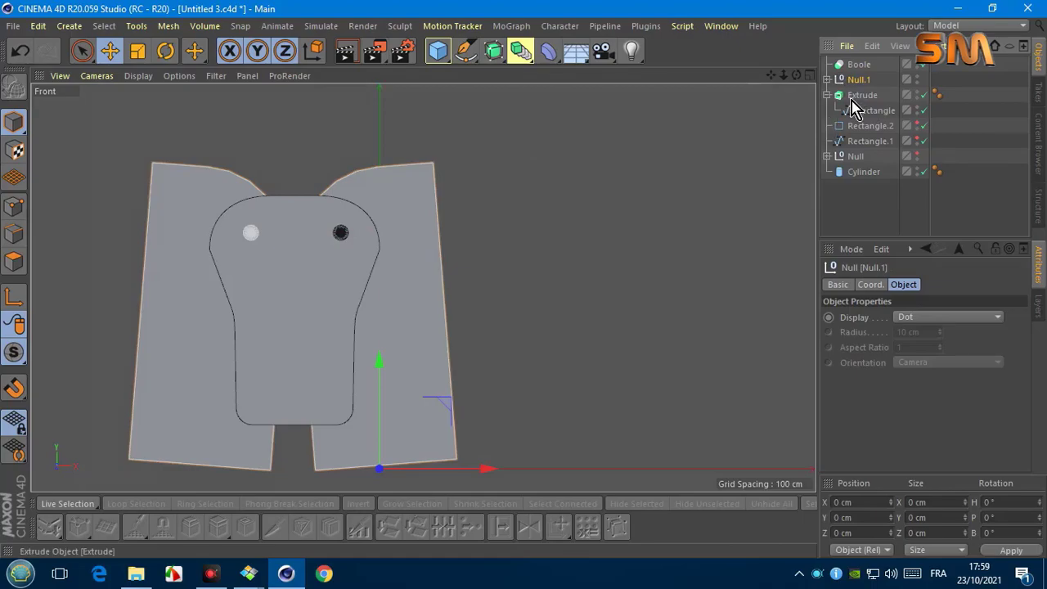
click(863, 172)
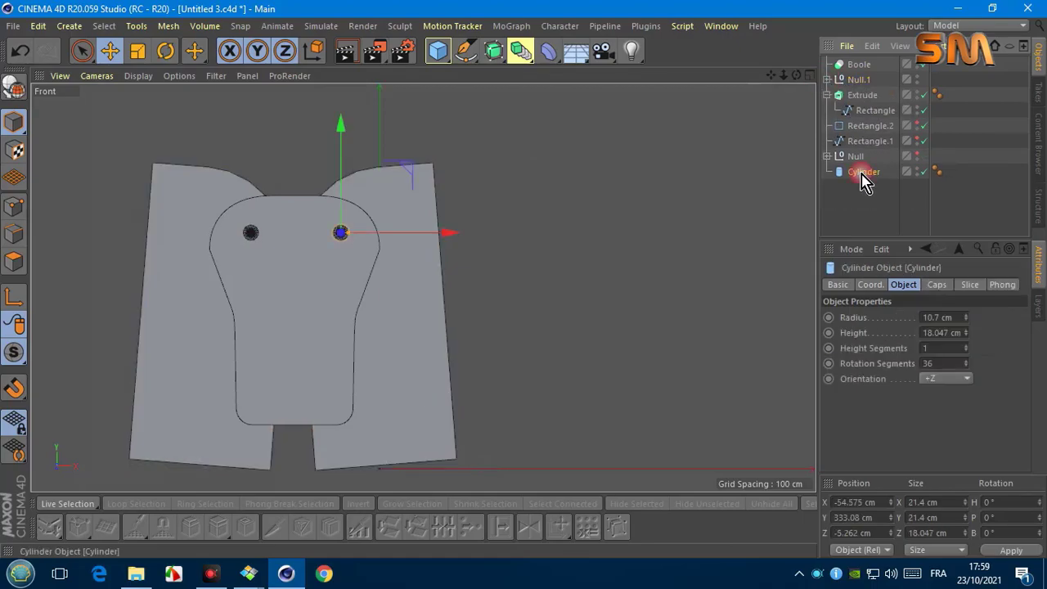
mouse_move(856, 82)
mouse_down()
mouse_move(839, 72)
mouse_move(859, 65)
mouse_up()
Step: Place the Extrude tab under the Boole, enable Hide new edges, and inspect the holes
click(838, 96)
click(861, 97)
click(859, 65)
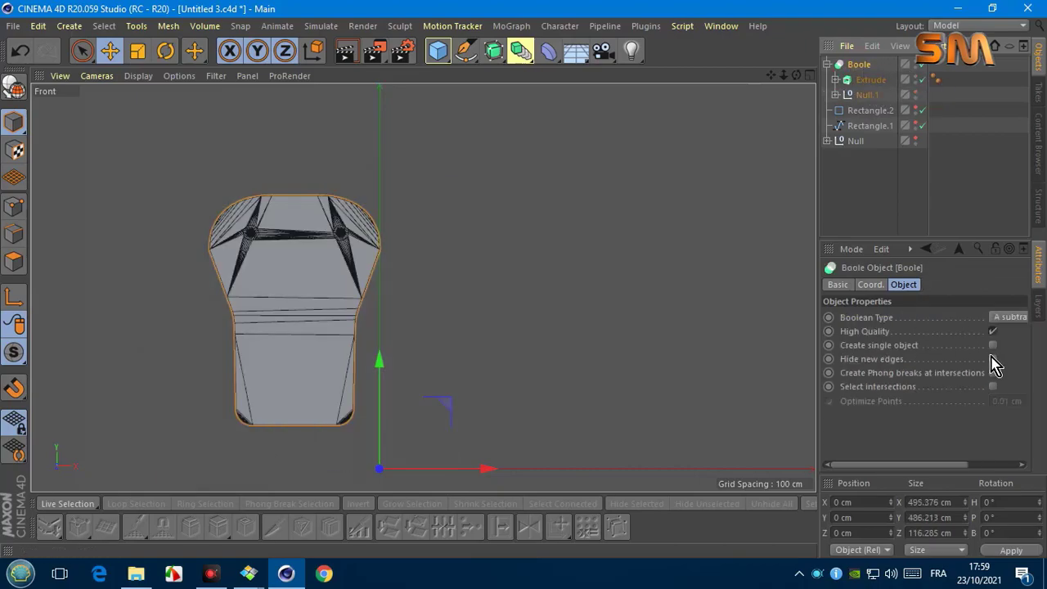
click(993, 358)
click(137, 75)
click(140, 147)
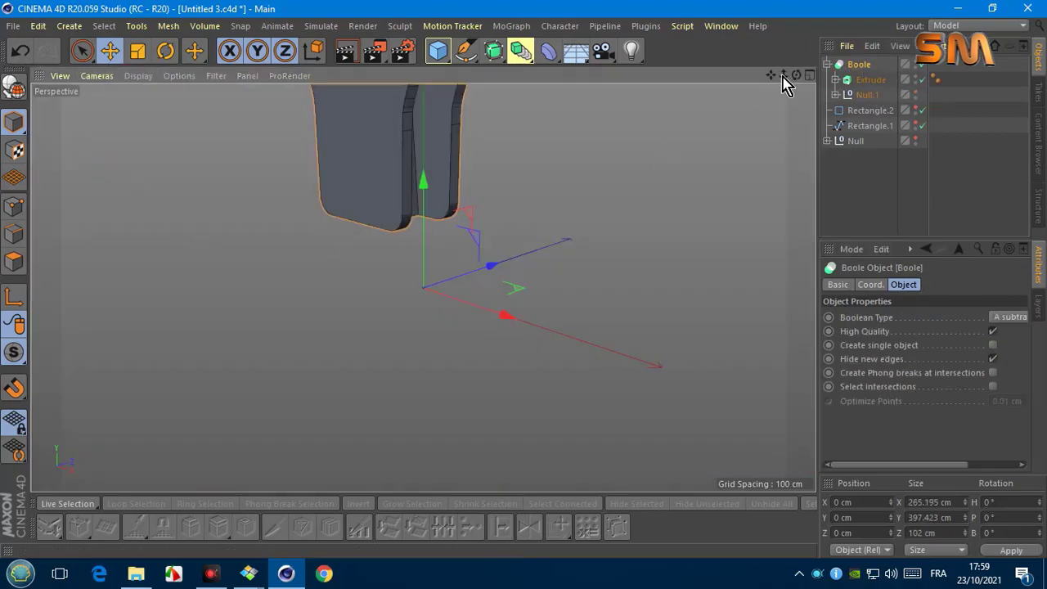
mouse_move(796, 75)
mouse_down()
mouse_move(769, 90)
mouse_move(773, 82)
mouse_up()
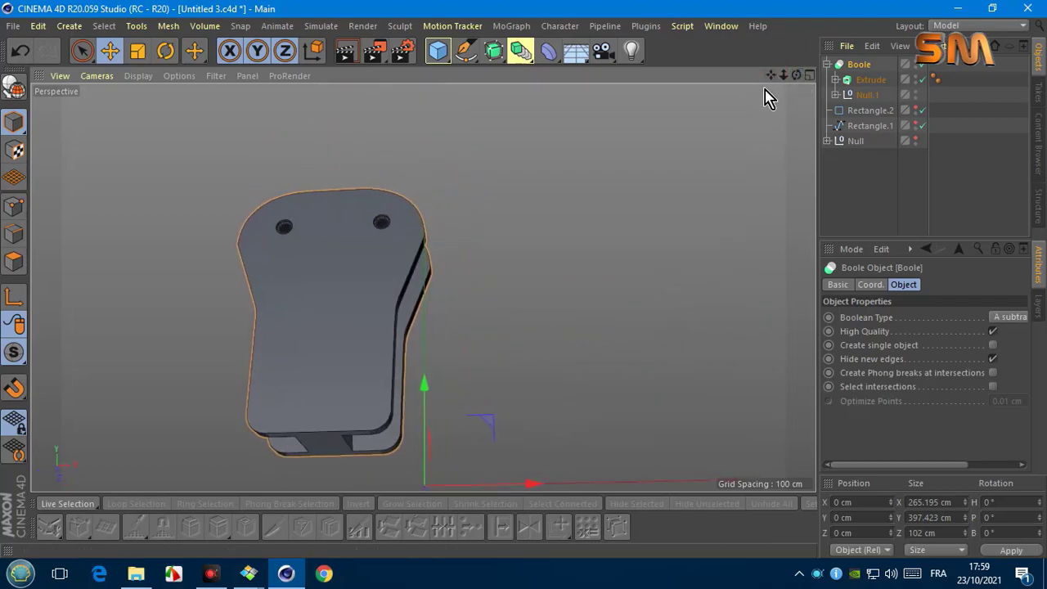
click(827, 64)
right_click(853, 67)
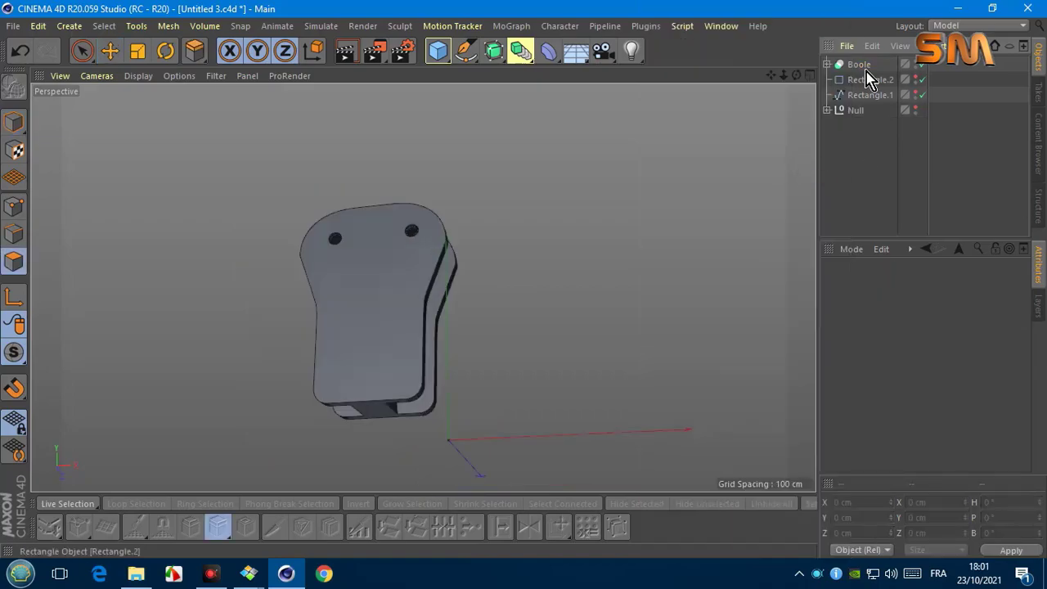
Step: Add a Volume Builder and put the Boole inside it
right_click(863, 65)
click(857, 66)
click(205, 25)
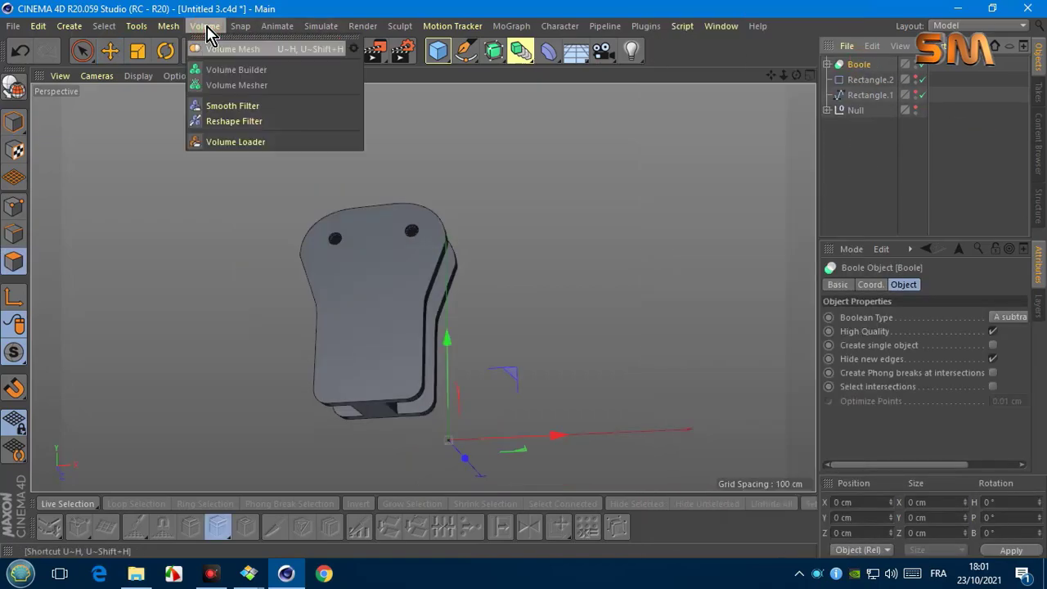
click(234, 70)
click(856, 82)
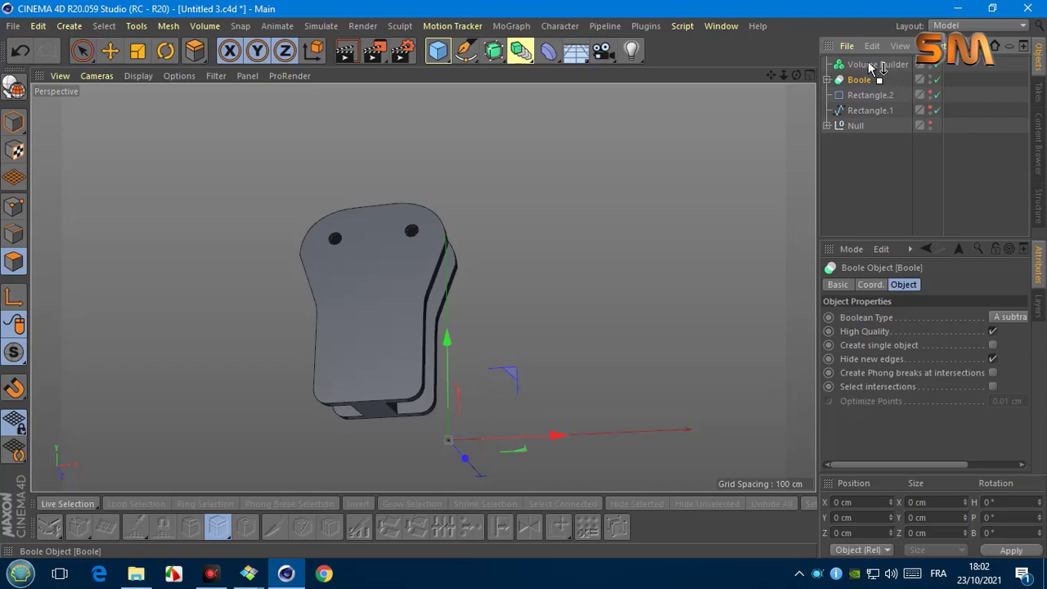
drag(874, 68, 872, 65)
click(875, 65)
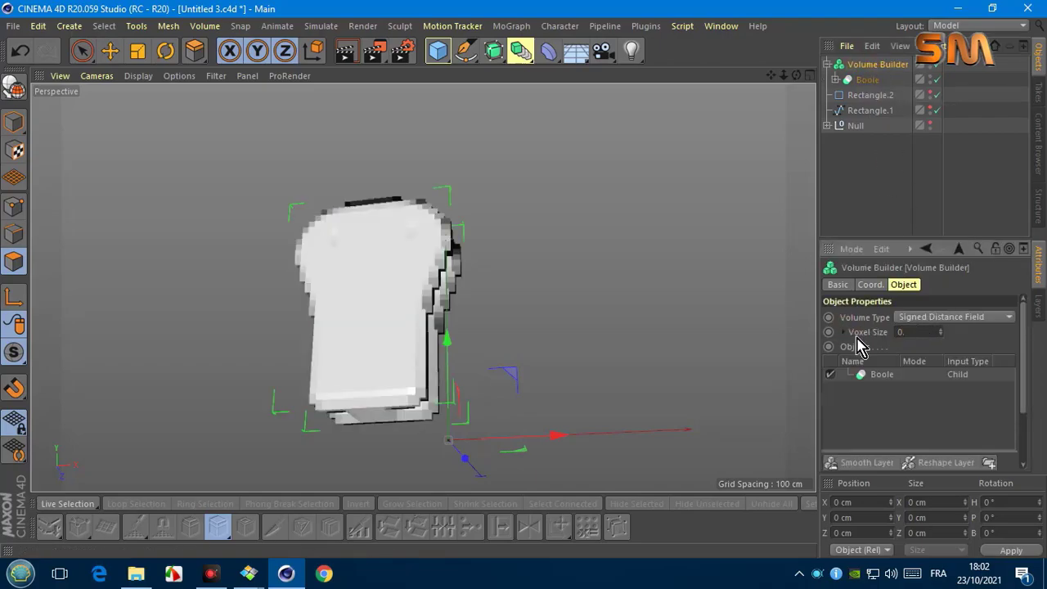
Step: Add a Smooth Layer to the Volume Builder, then undo a misplaced Volume Mesher
click(865, 463)
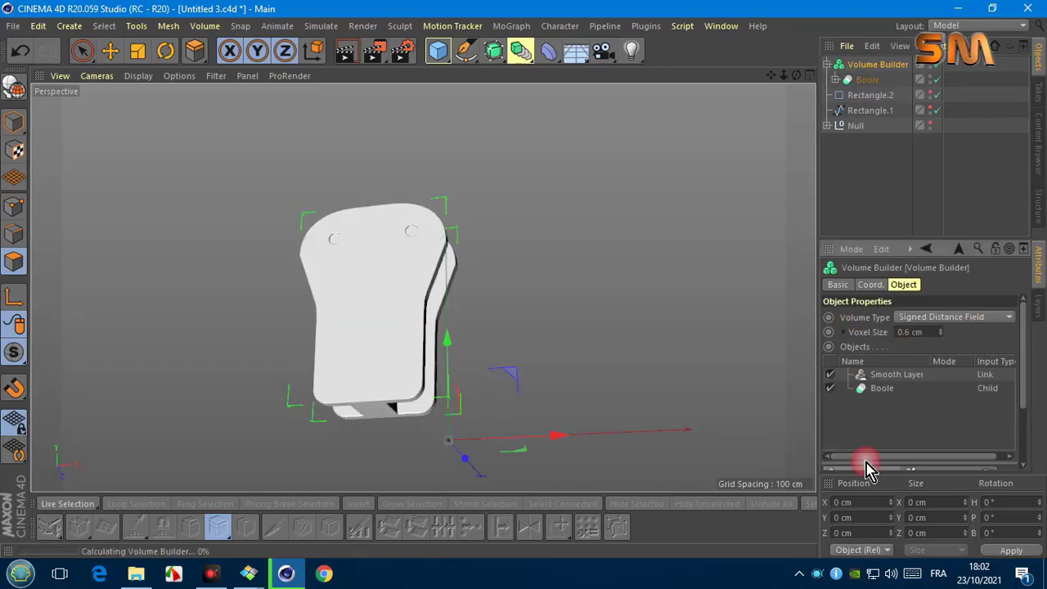
click(204, 25)
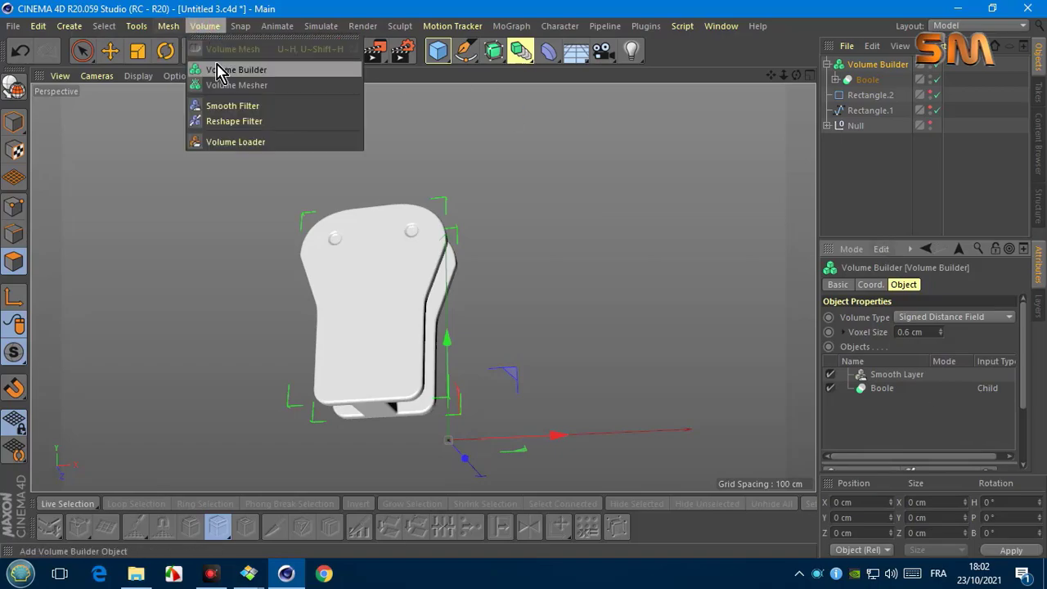
click(234, 86)
drag(892, 79, 830, 69)
click(827, 63)
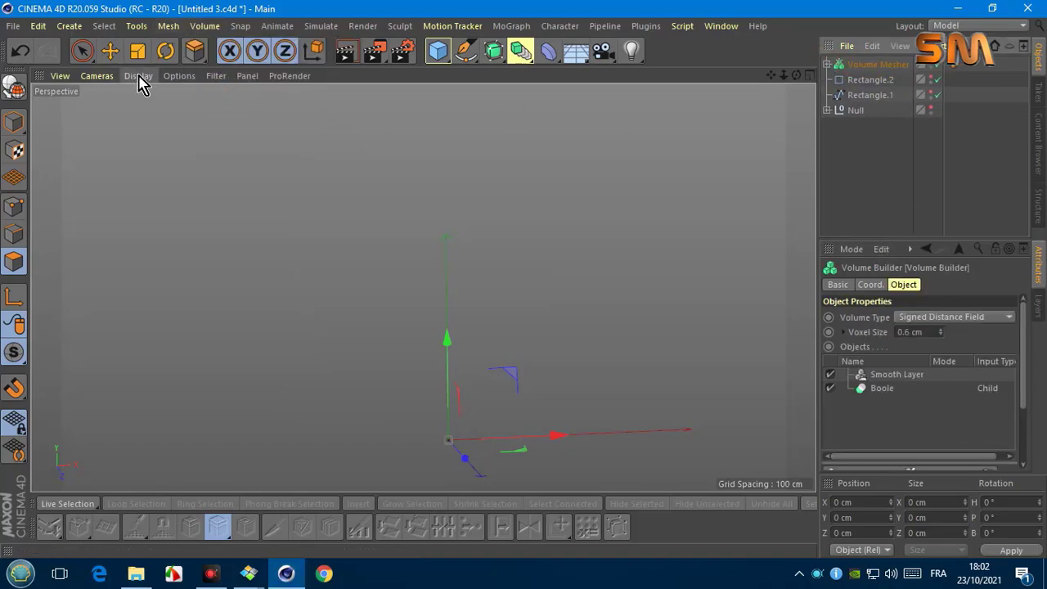
click(138, 75)
click(150, 105)
click(18, 52)
Step: Add a new Volume Mesher and parent the Volume Builder inside it
click(204, 25)
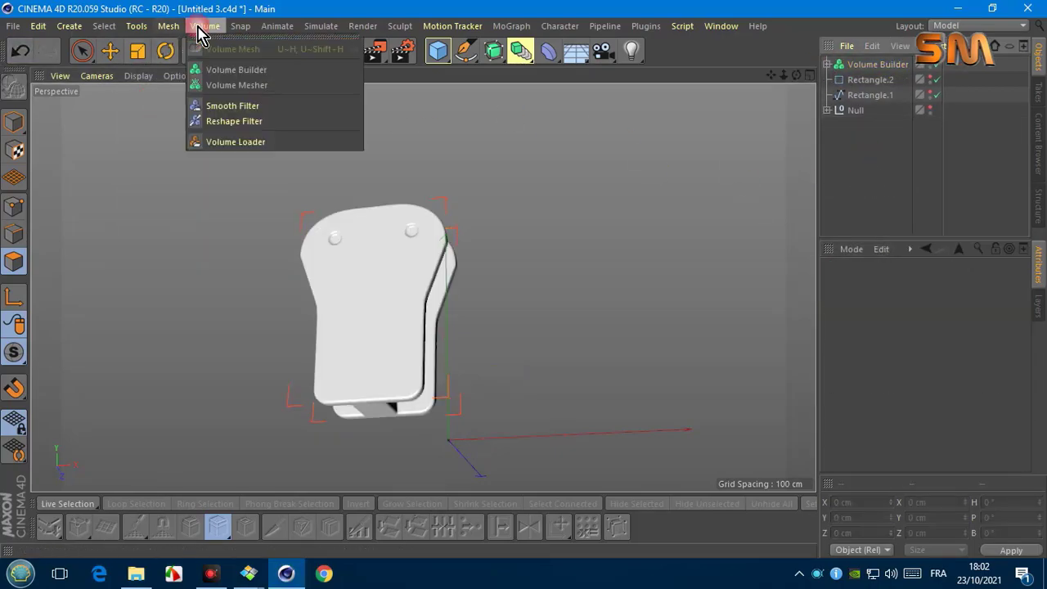
click(232, 63)
click(890, 147)
click(878, 80)
drag(877, 79, 875, 65)
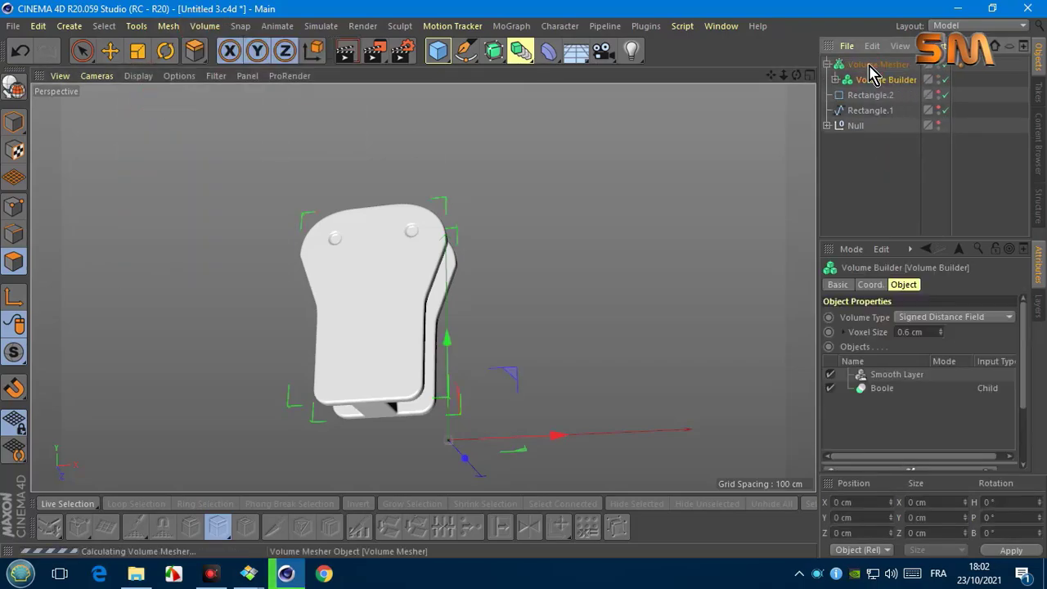
click(827, 64)
click(830, 67)
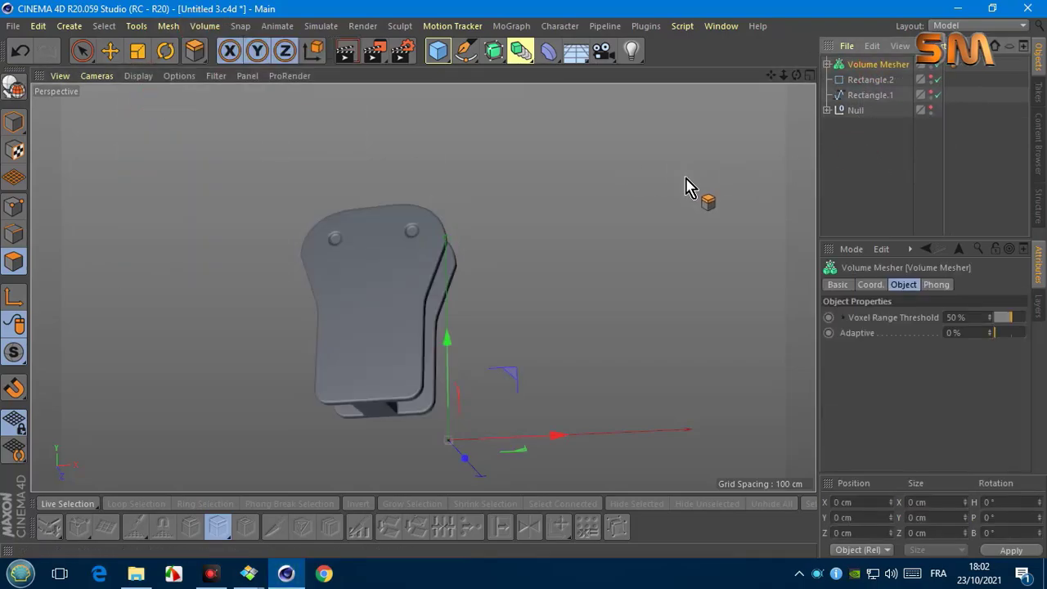
drag(797, 79, 423, 286)
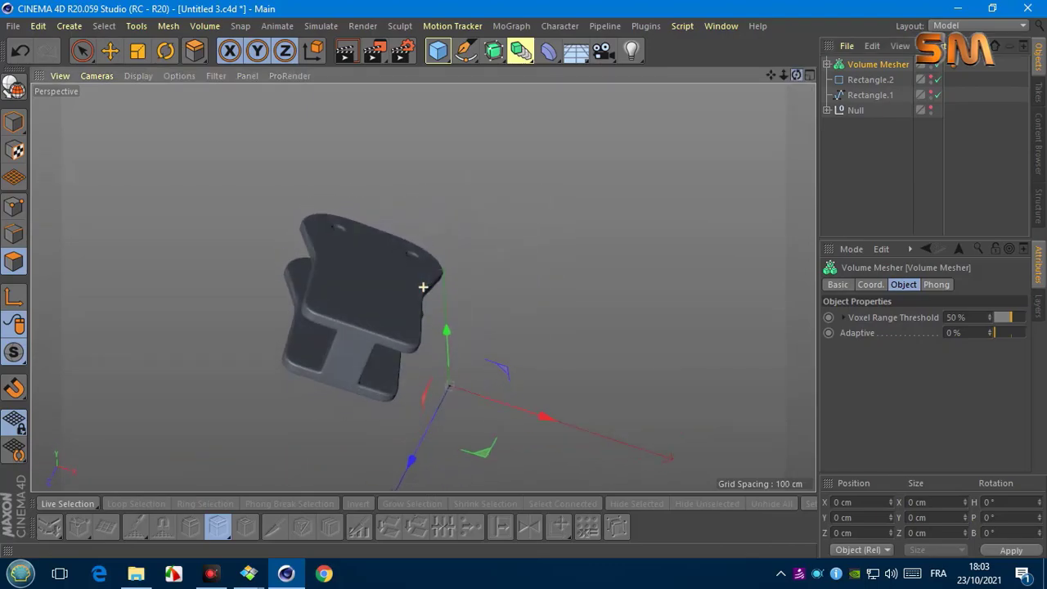
Step: Rename the Volume Mesher to 'tete fermit' and hide it from the view
click(869, 79)
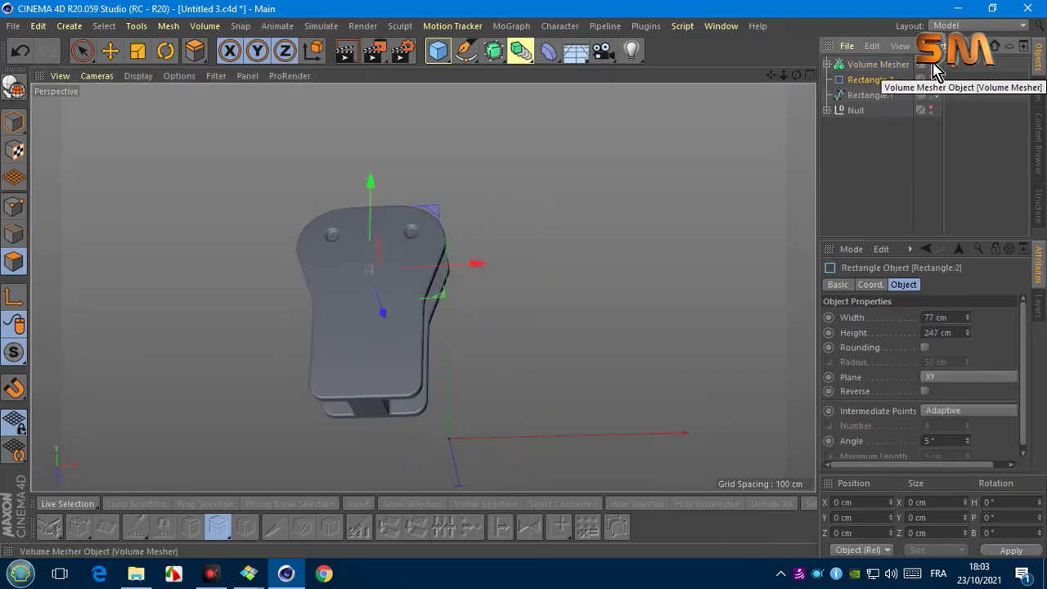
double_click(879, 64)
text(tete)
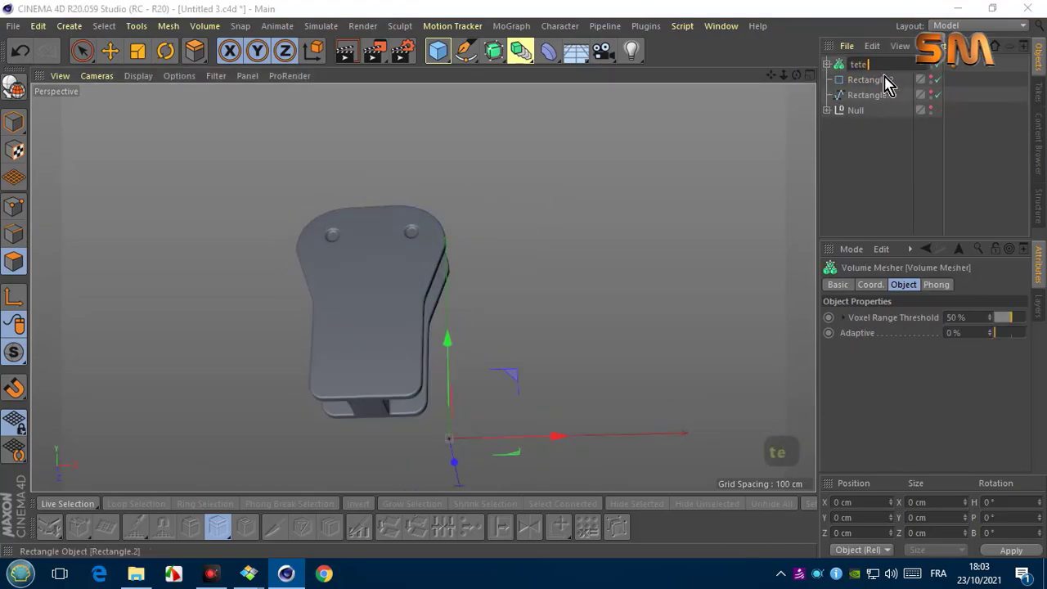
text( fermit)
key(Return)
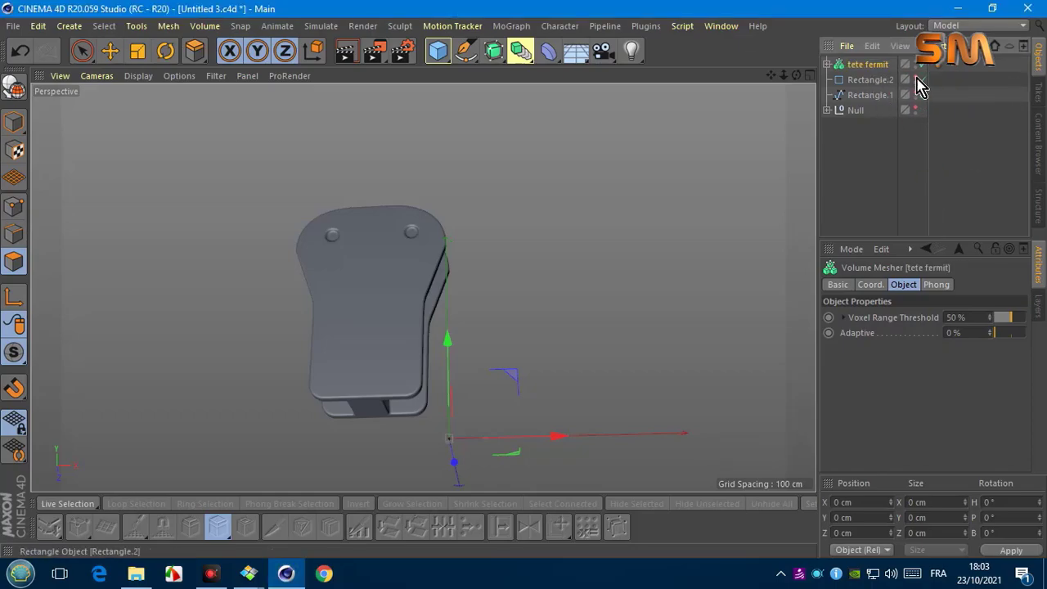
click(915, 64)
scroll(609, 198, down, 2)
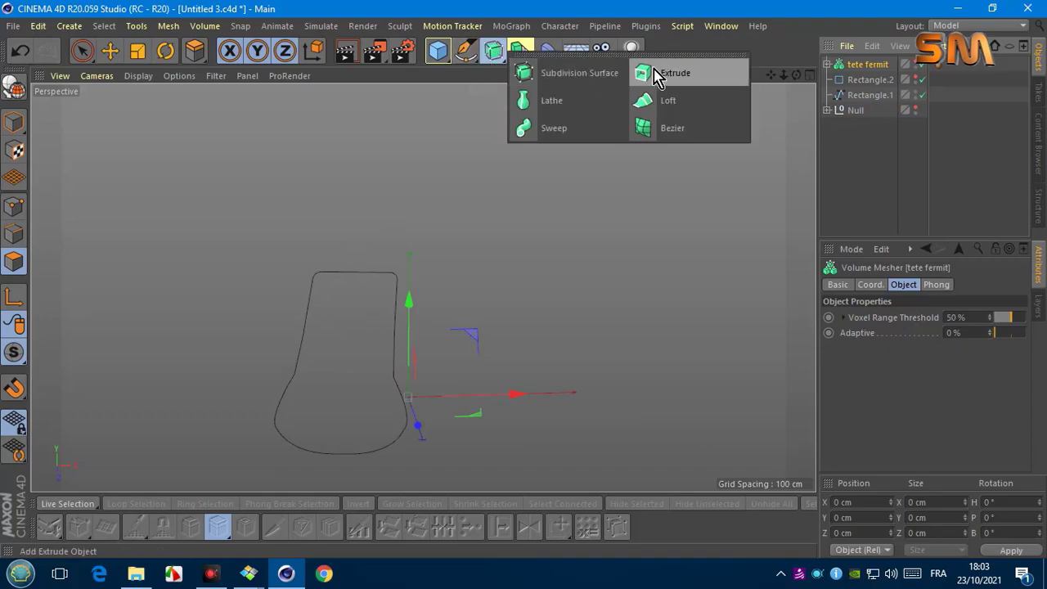
Step: Add an Extrude and drop Rectangle.1 into it to make the solid tab
drag(493, 53, 659, 73)
click(860, 96)
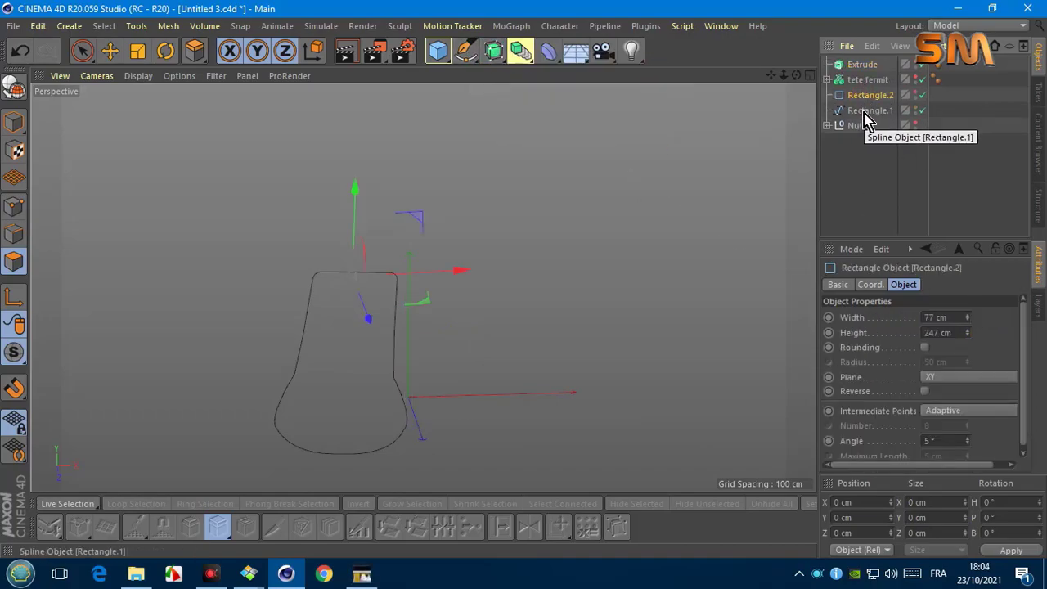
drag(863, 109, 861, 67)
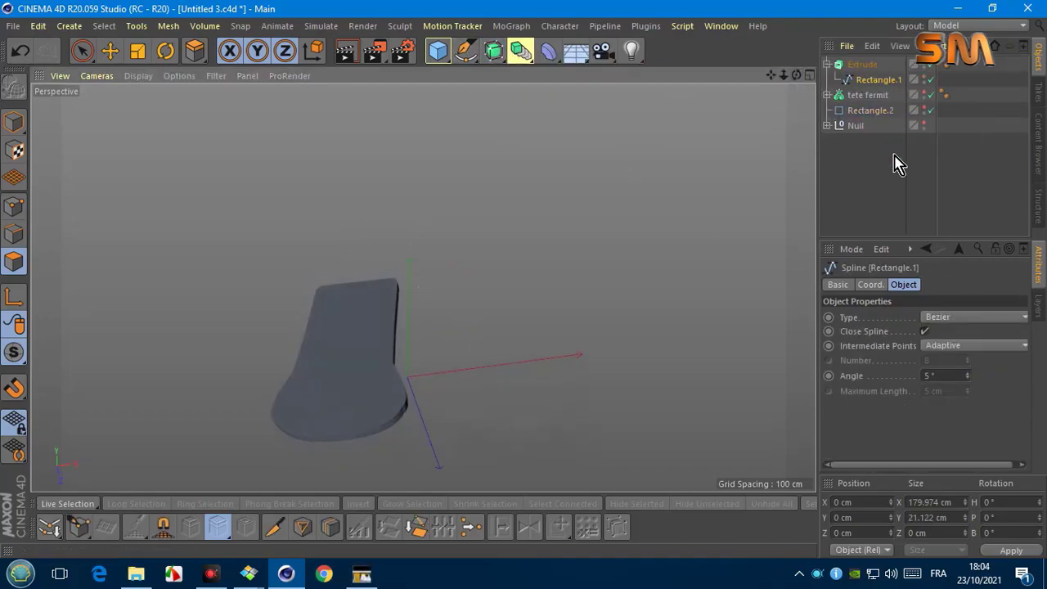
click(862, 64)
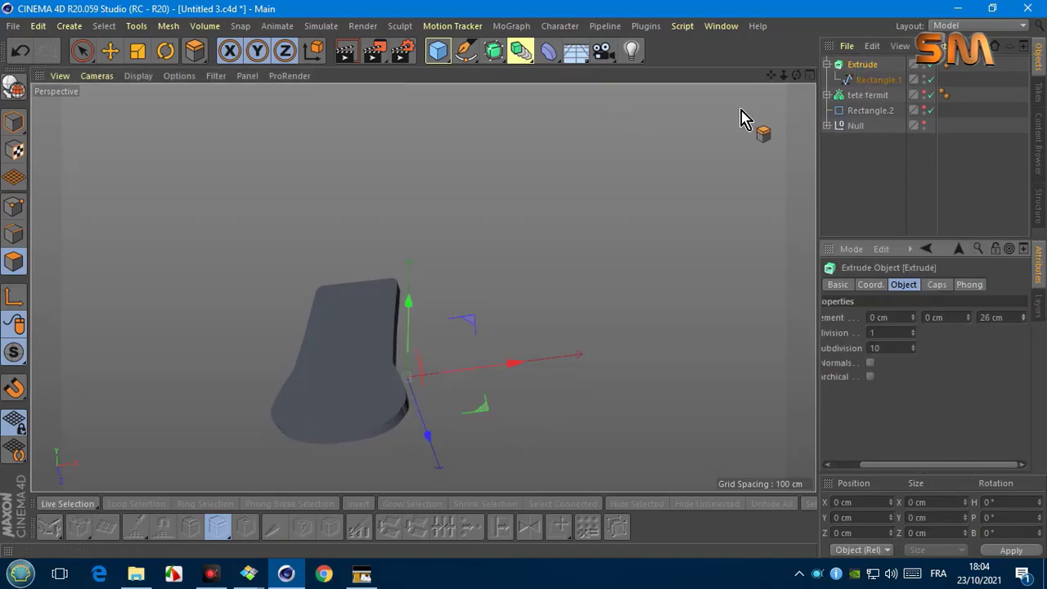
drag(796, 74, 810, 85)
click(827, 64)
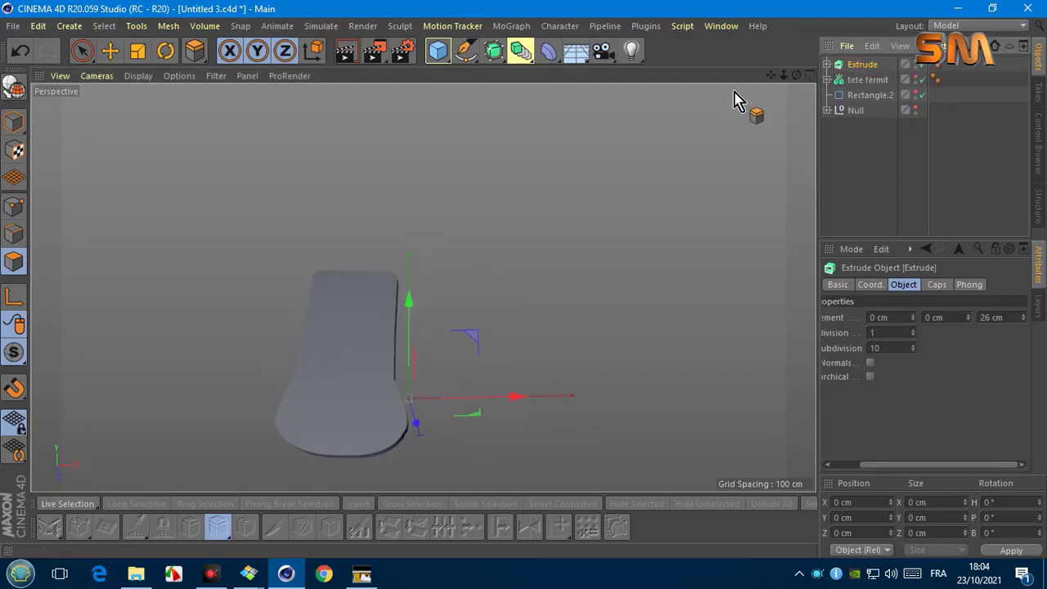
Step: Add a Cube and, in Front view, raise it along Y
click(437, 51)
click(565, 70)
click(96, 75)
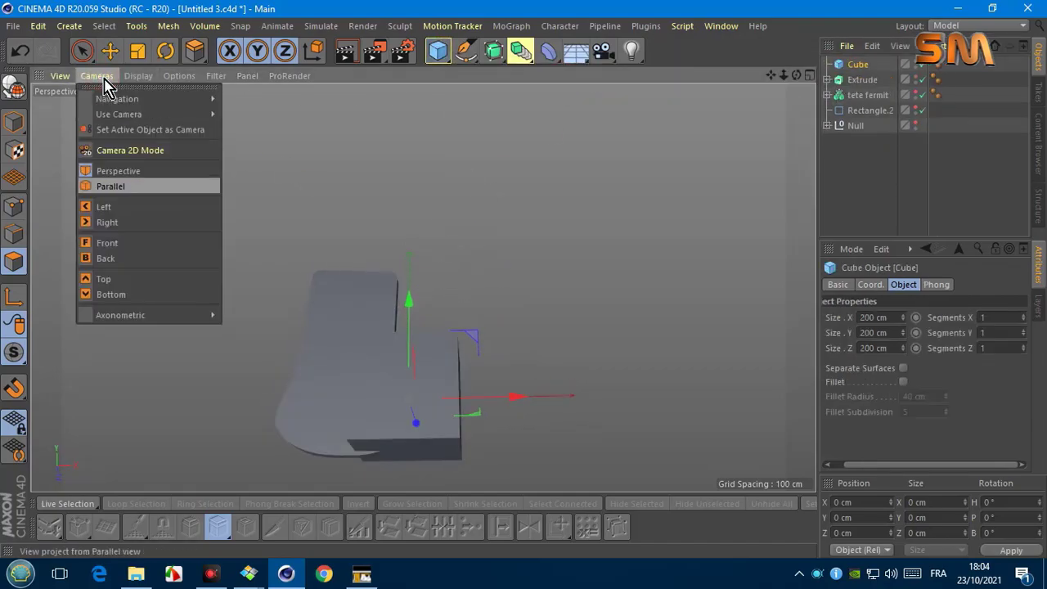
click(106, 278)
click(97, 75)
click(114, 239)
drag(802, 77, 146, 123)
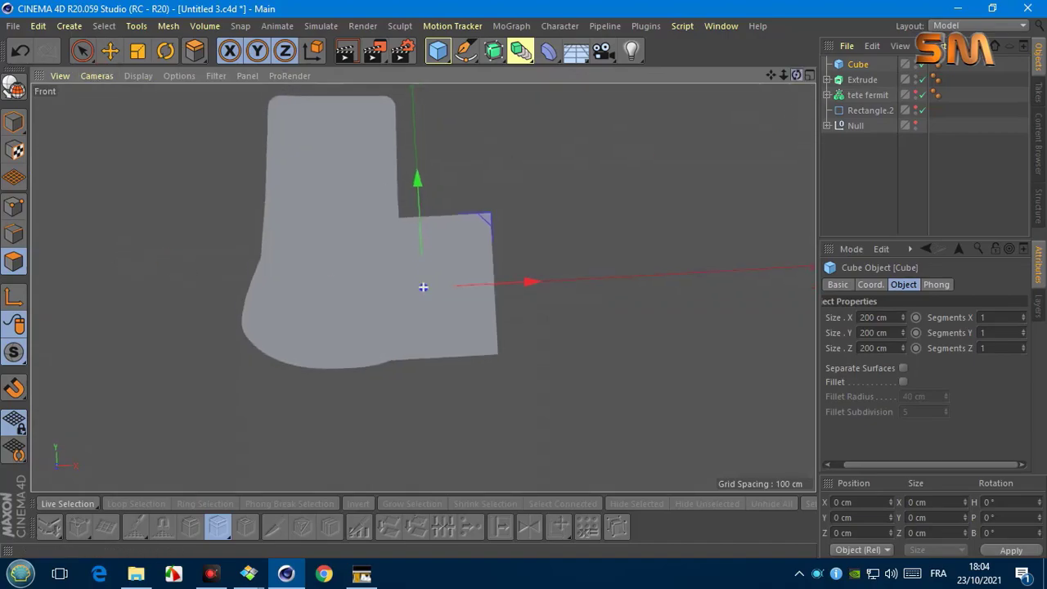
click(158, 57)
key(e)
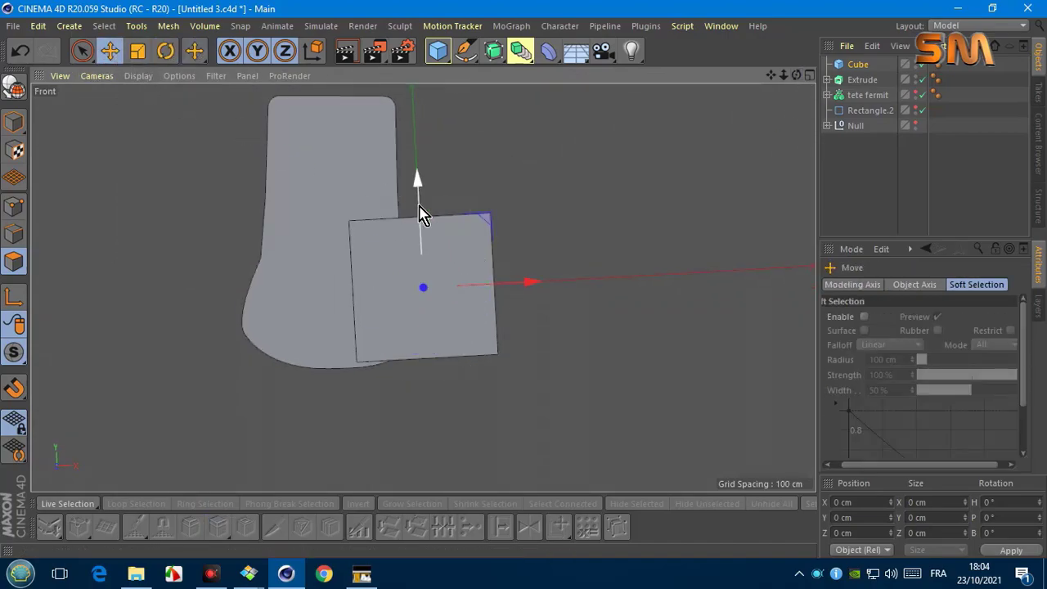
drag(420, 215, 420, 81)
Step: In outline display, rotate the cube to align with the tab and raise it above the top edge
mouse_move(772, 75)
mouse_down()
mouse_move(478, 245)
mouse_move(401, 245)
mouse_up()
click(138, 75)
click(250, 168)
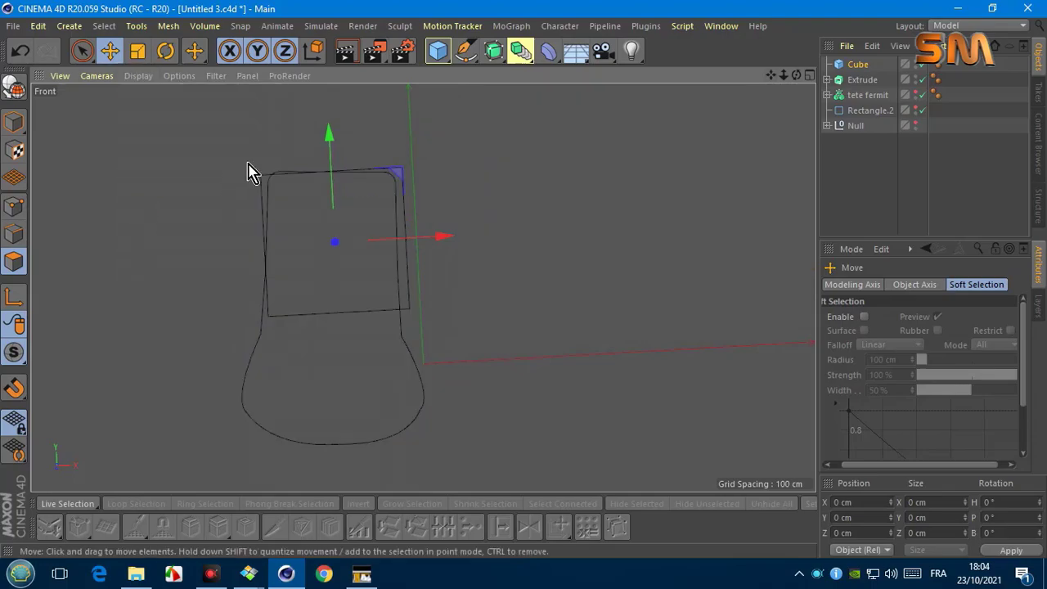
click(165, 51)
mouse_move(336, 176)
mouse_down()
mouse_move(368, 189)
mouse_move(337, 175)
mouse_up()
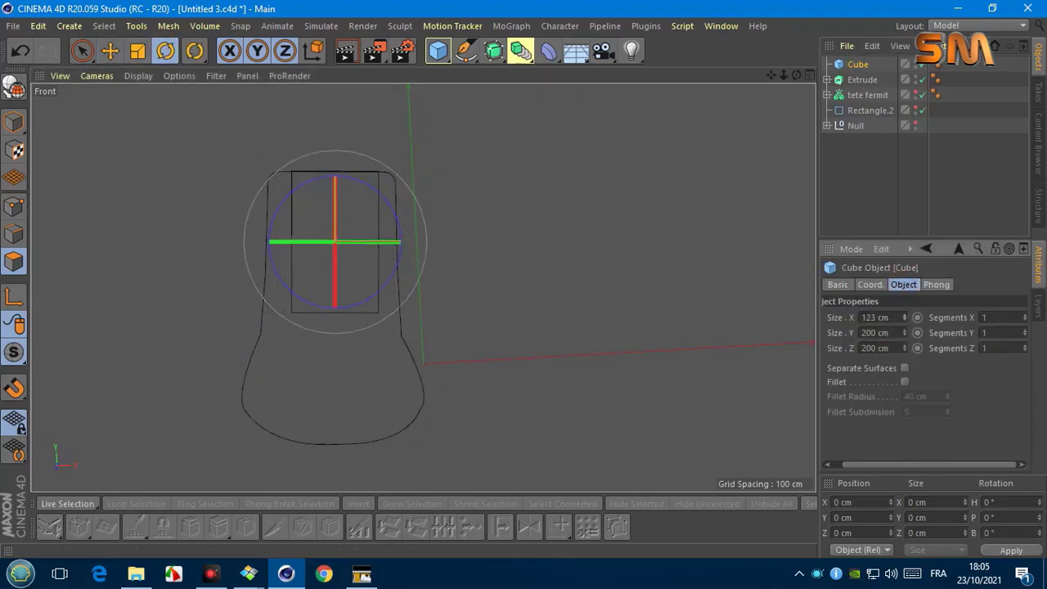
key(e)
drag(337, 170, 337, 131)
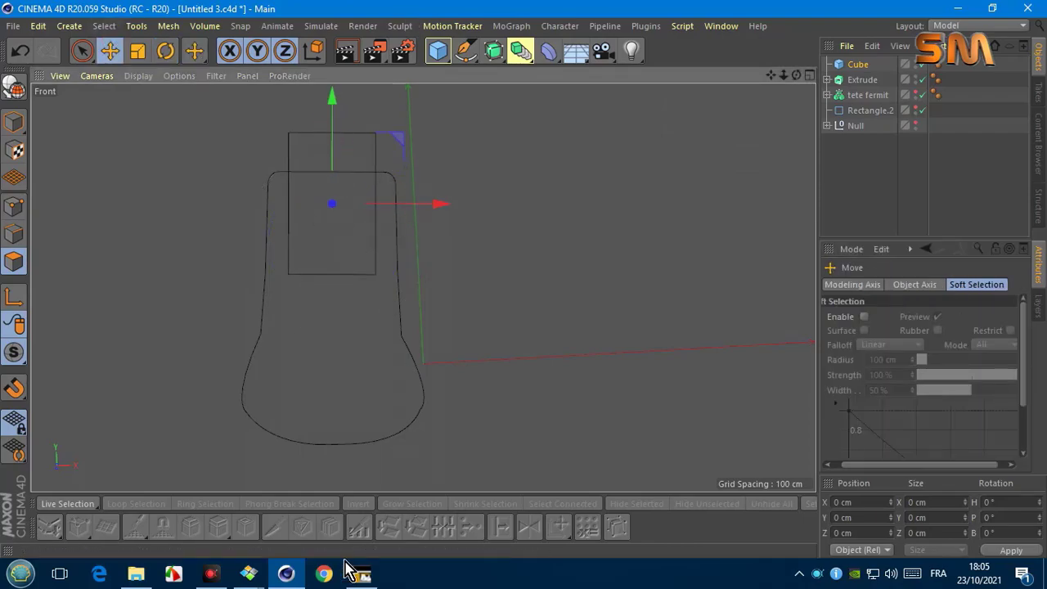
Step: Check the cube against the zipper reference photo, nudge it down, and restore shaded display
click(335, 516)
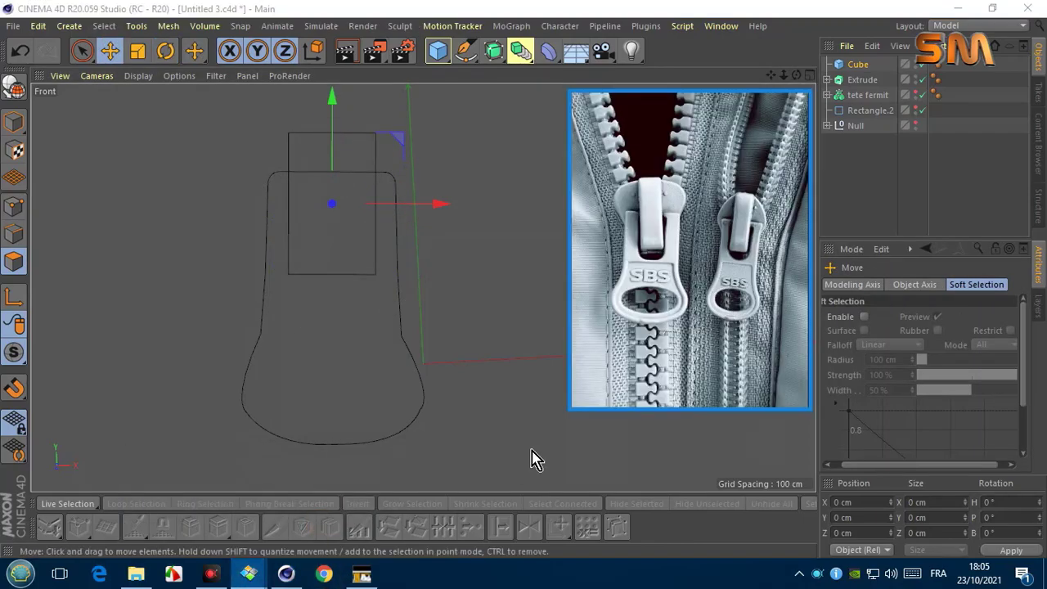
scroll(348, 239, up, 2)
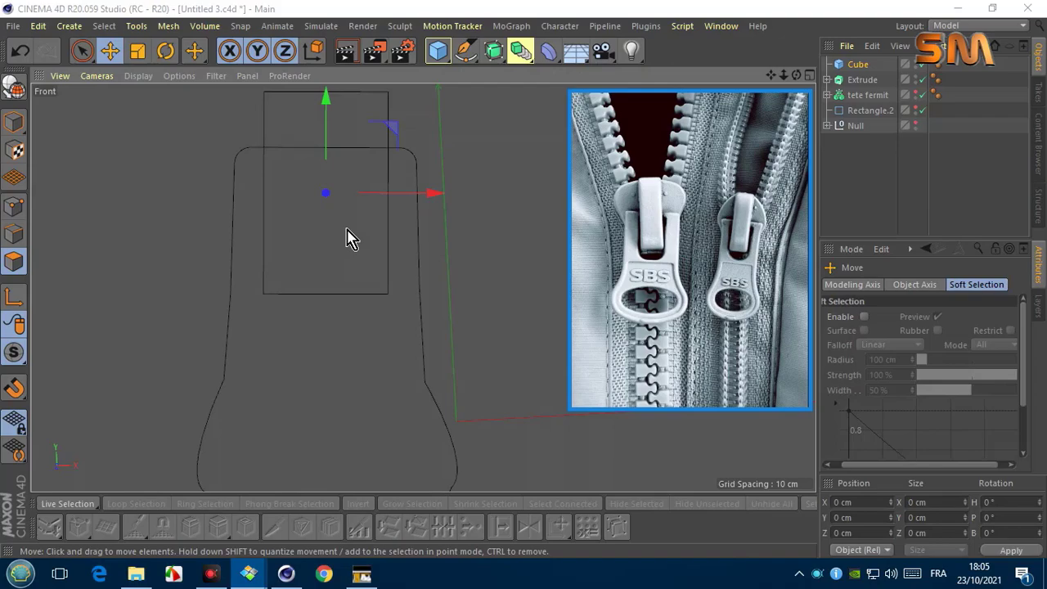
scroll(348, 239, down, 2)
drag(340, 170, 339, 174)
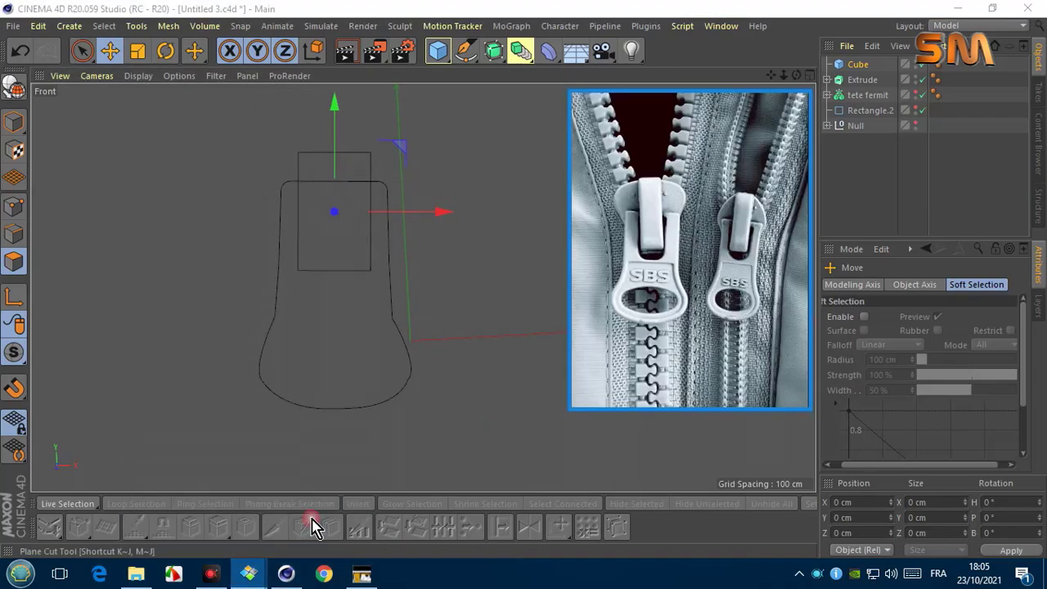
click(166, 51)
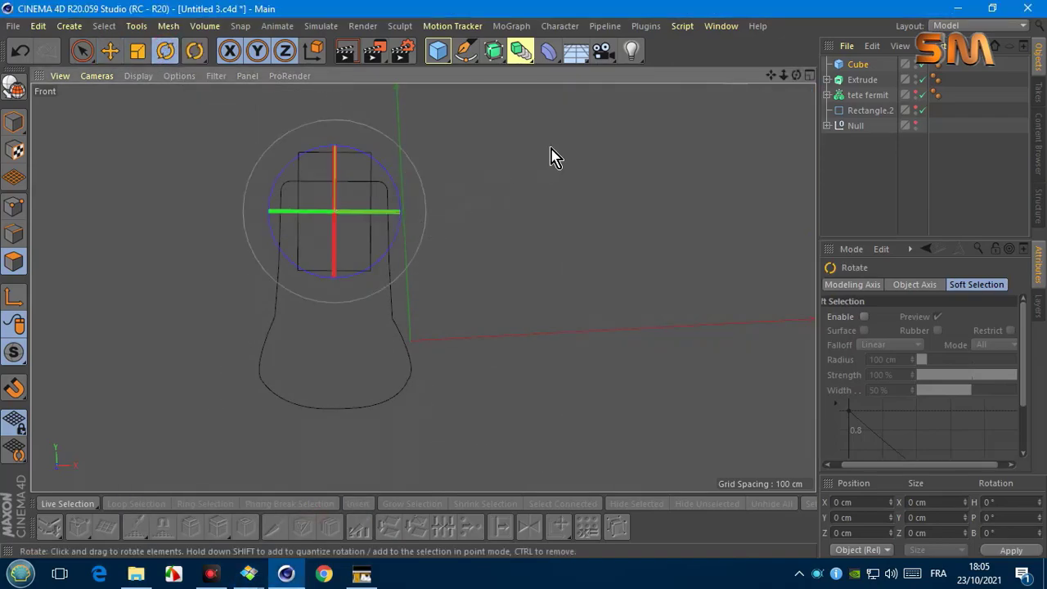
click(110, 50)
click(139, 75)
click(143, 114)
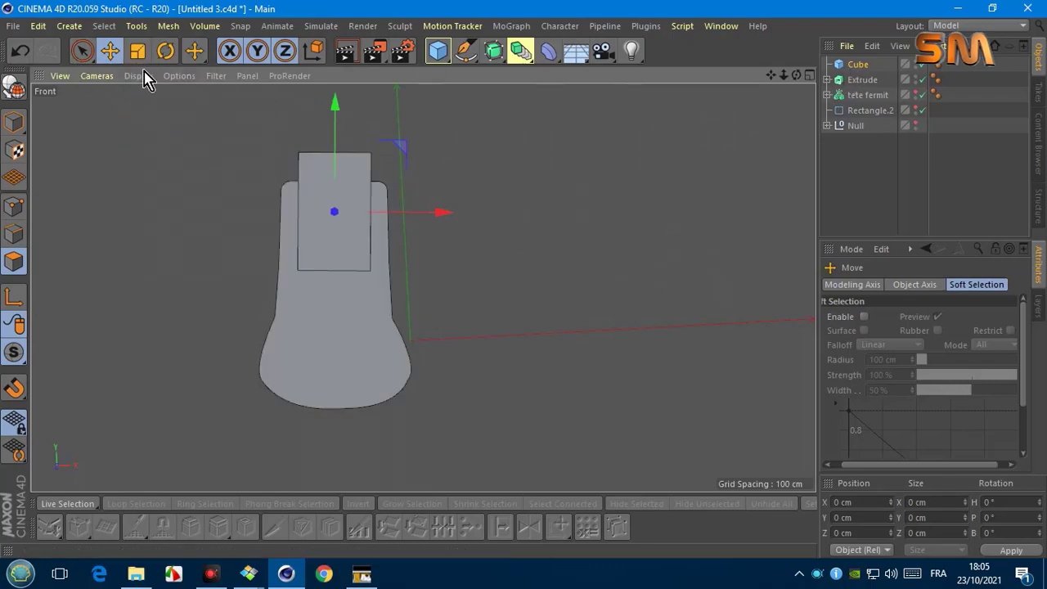
Step: Give the cube 8 X and 6 Y segments and lower it onto the tab top
click(858, 63)
click(1023, 331)
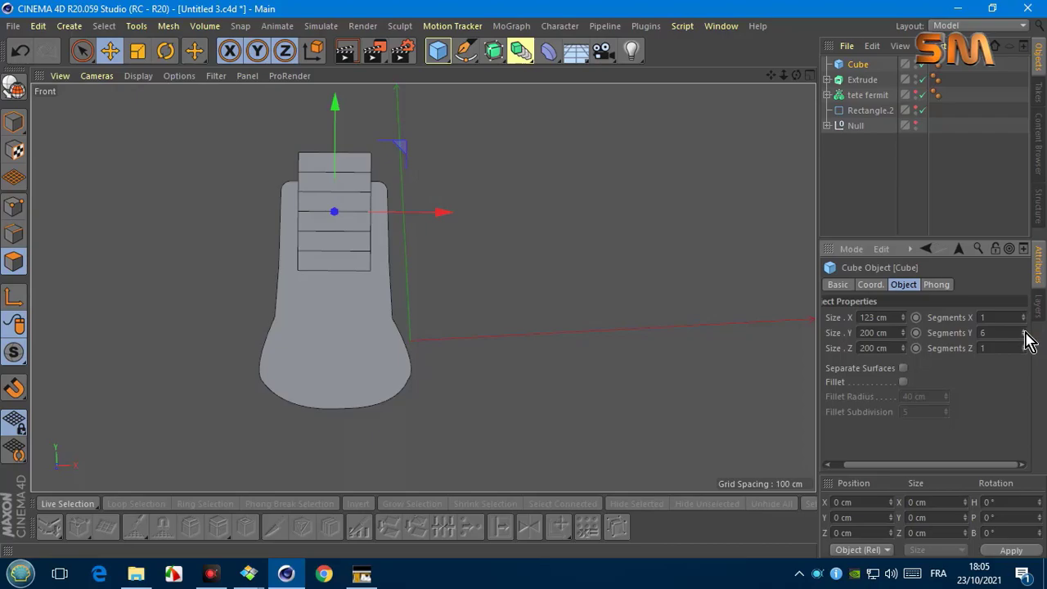
click(1023, 316)
click(1022, 316)
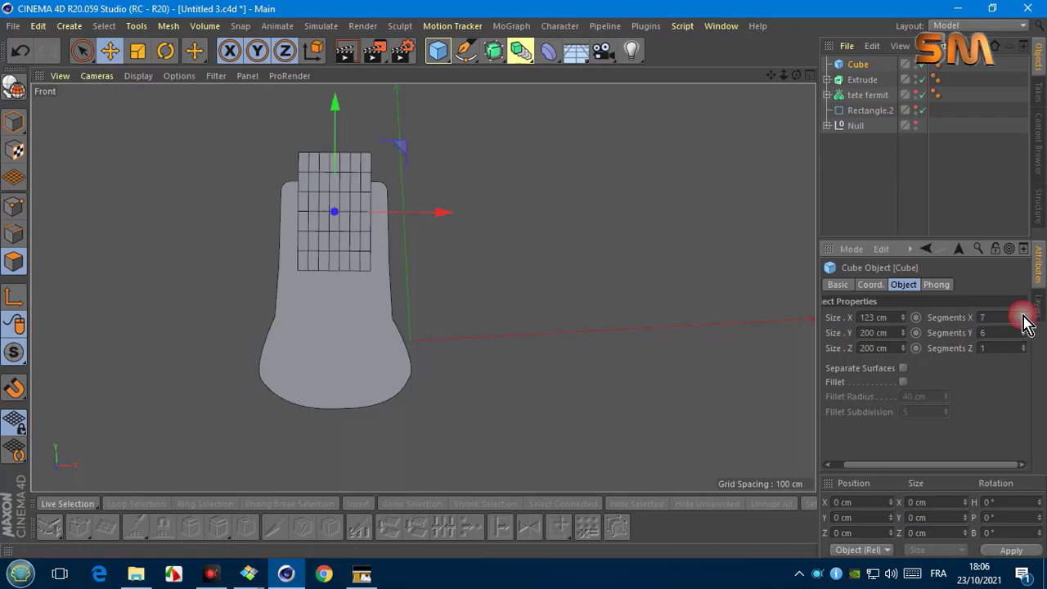
click(1022, 316)
drag(339, 160, 339, 177)
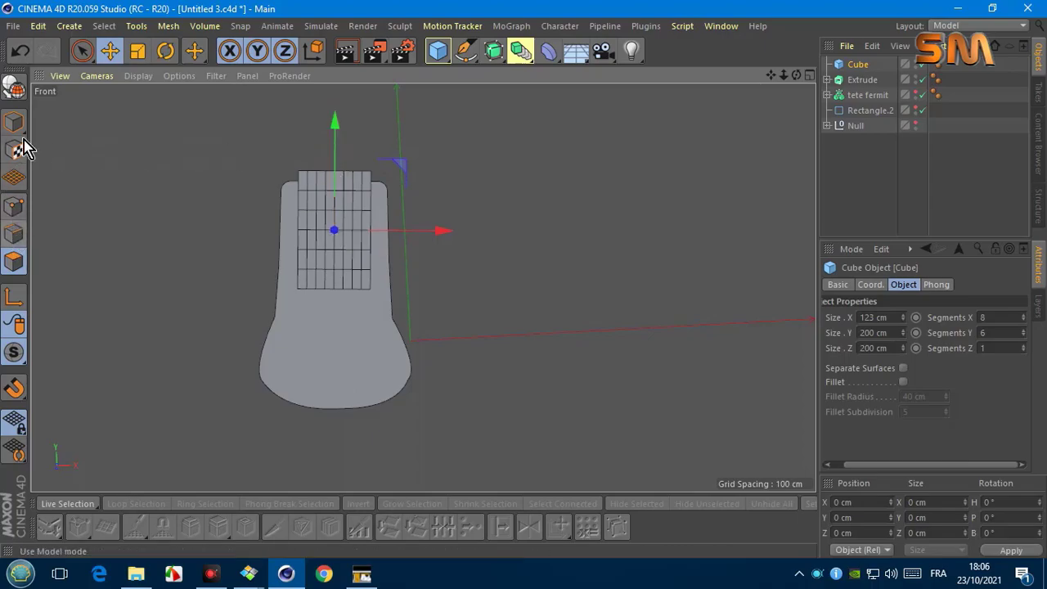
Step: Make the cube editable and switch to polygon editing
key(c)
click(14, 206)
scroll(328, 196, up, 3)
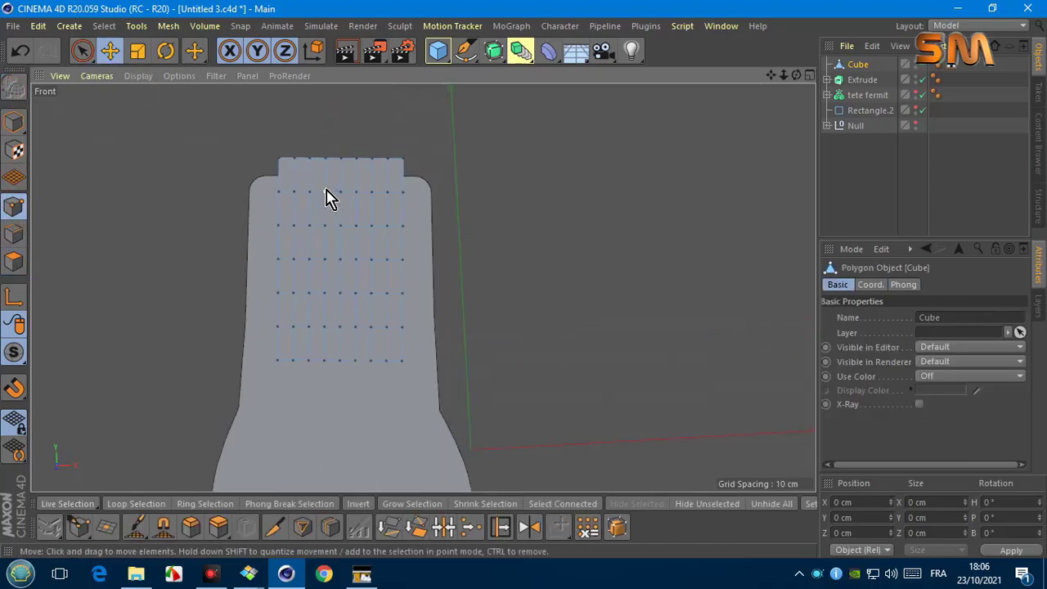
click(14, 262)
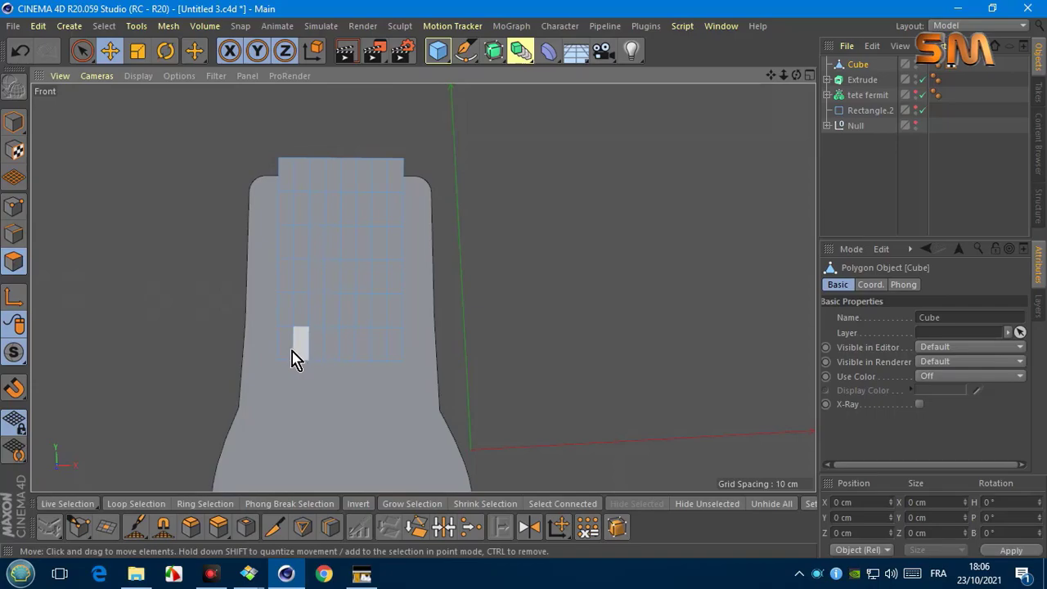
scroll(322, 306, down, 3)
scroll(399, 260, up, 3)
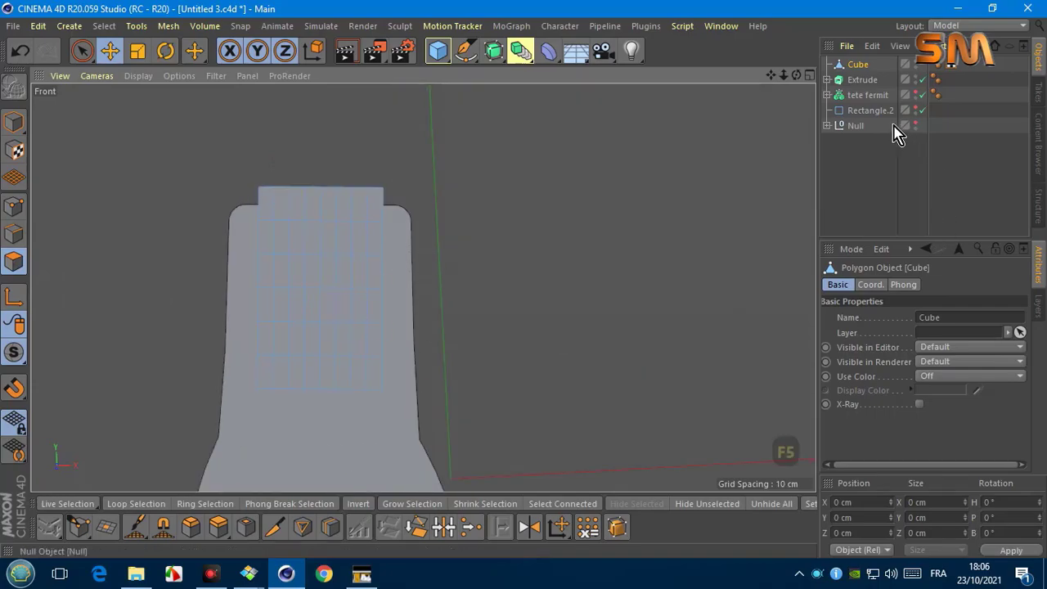
Step: Hide the pull tab briefly and show the cube shaded with edges in perspective view
click(916, 77)
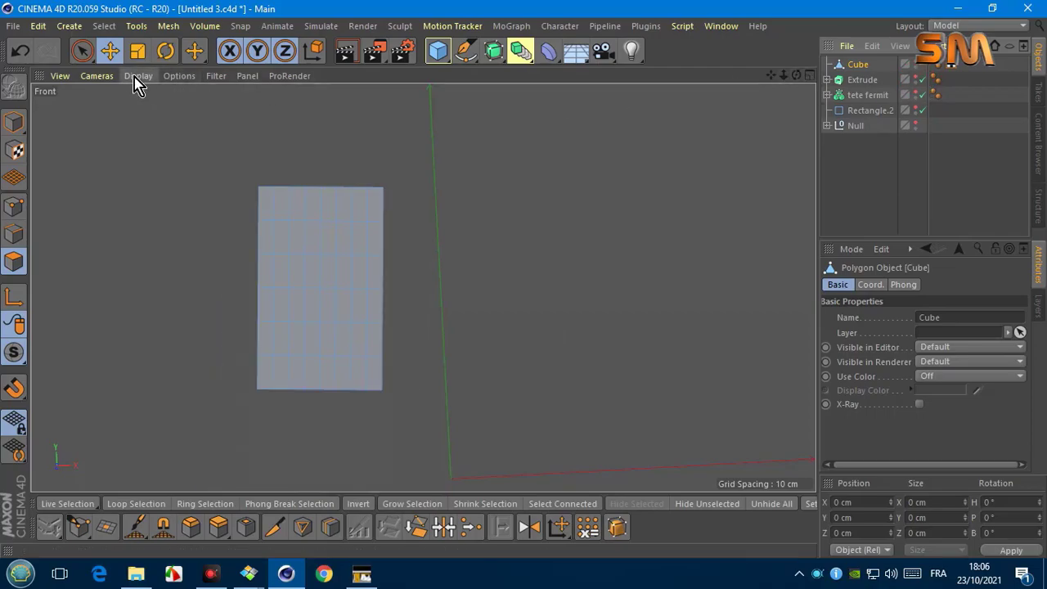
click(96, 76)
click(106, 201)
scroll(391, 251, down, 2)
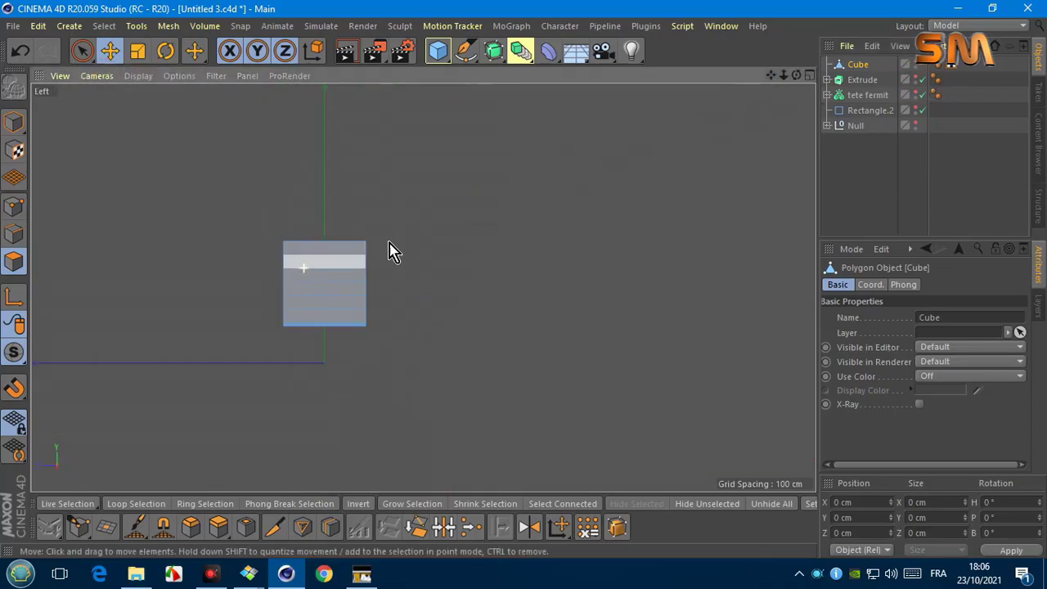
click(138, 75)
click(152, 108)
click(139, 75)
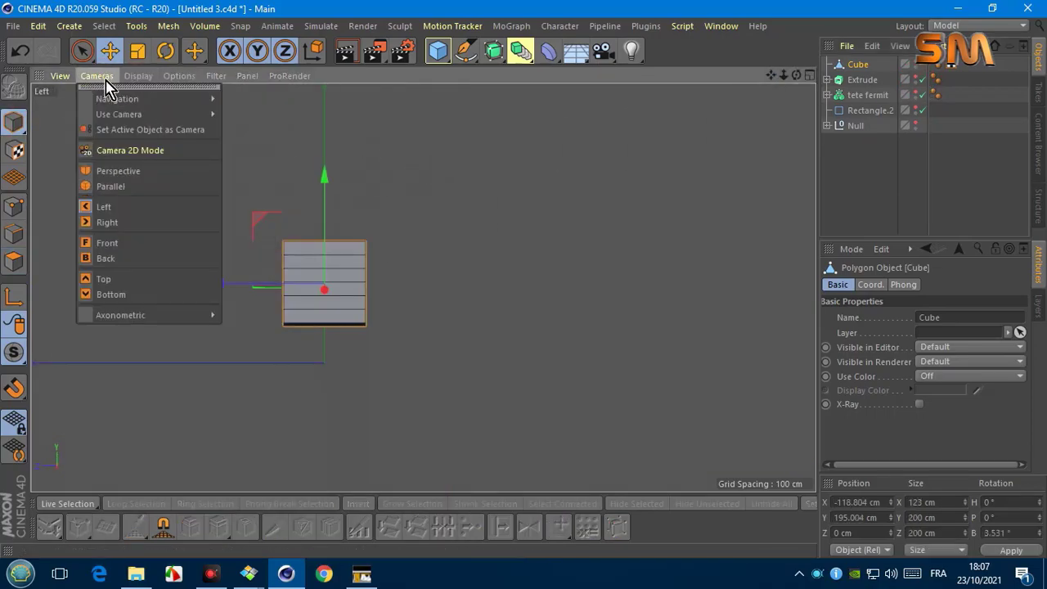
click(118, 170)
drag(770, 75, 871, 94)
click(916, 77)
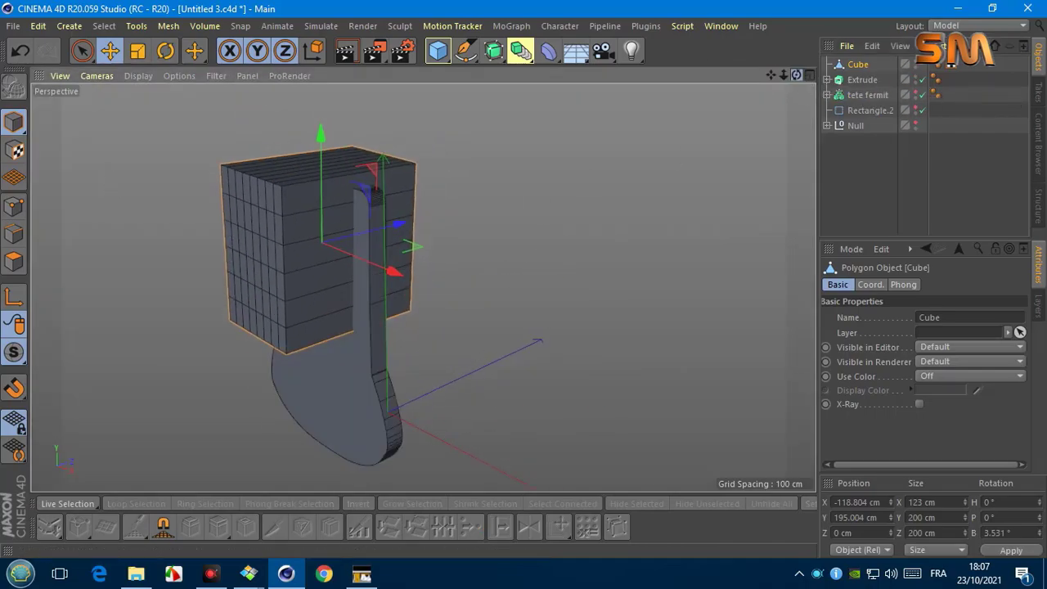
alt+drag(409, 286, 423, 287)
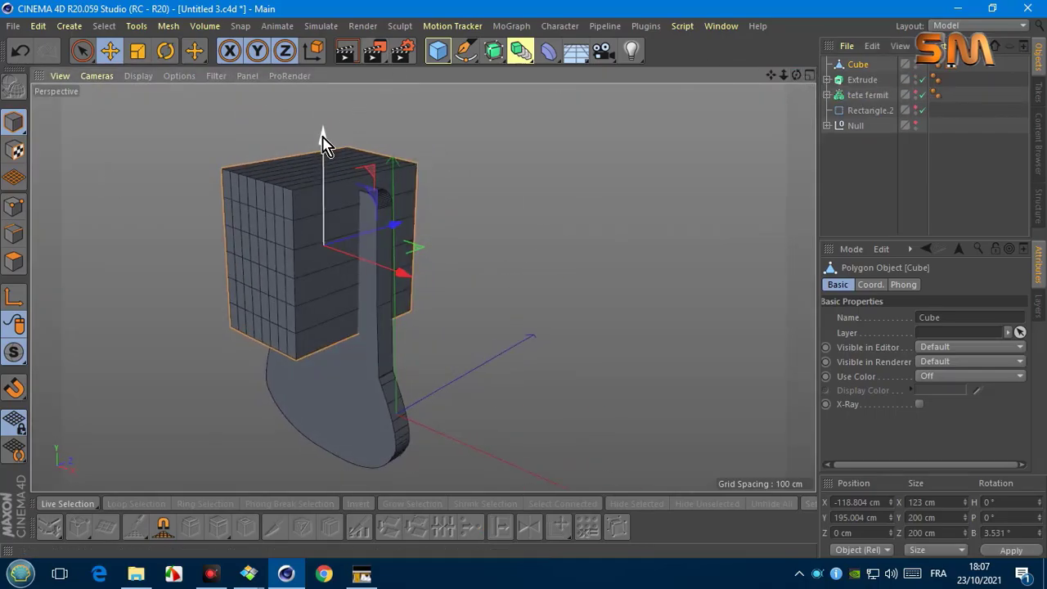
Step: Adjust the cube's height, then loop-select and delete its top polygon loop
drag(322, 138, 335, 140)
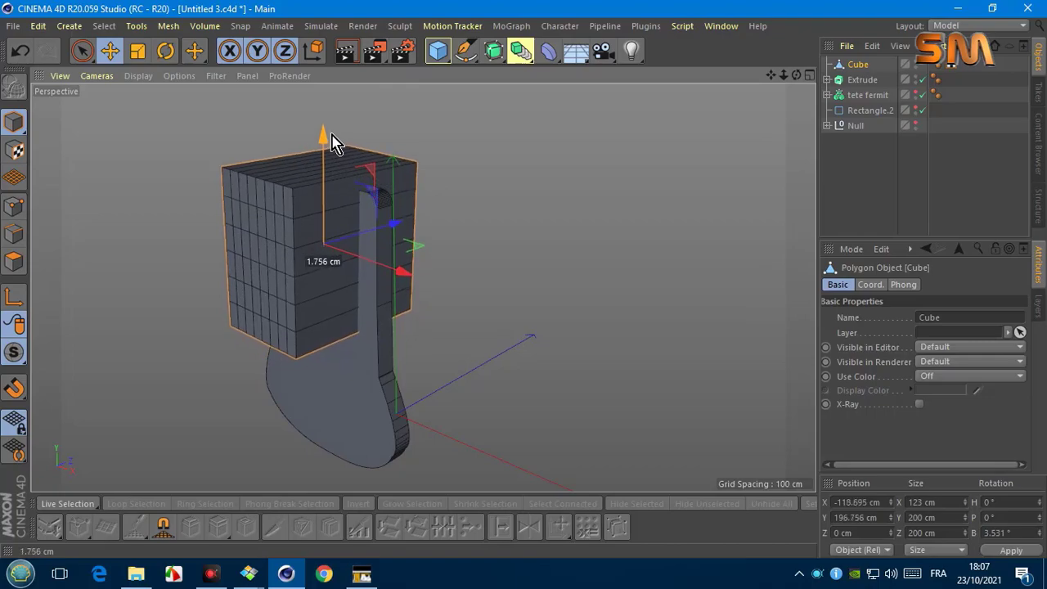
click(13, 261)
click(104, 25)
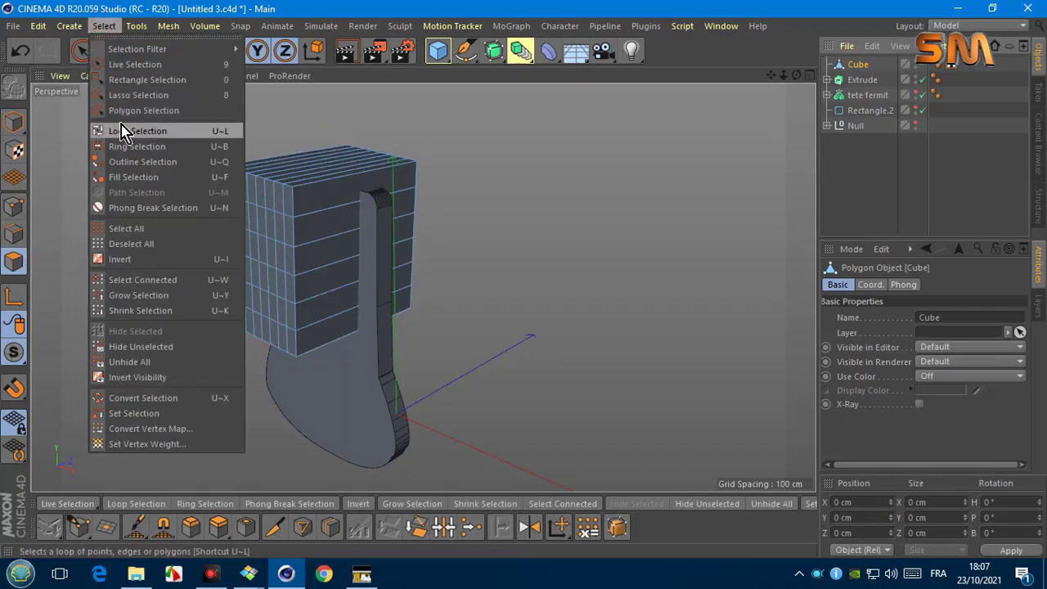
click(102, 133)
click(278, 196)
key(Delete)
right_click(493, 178)
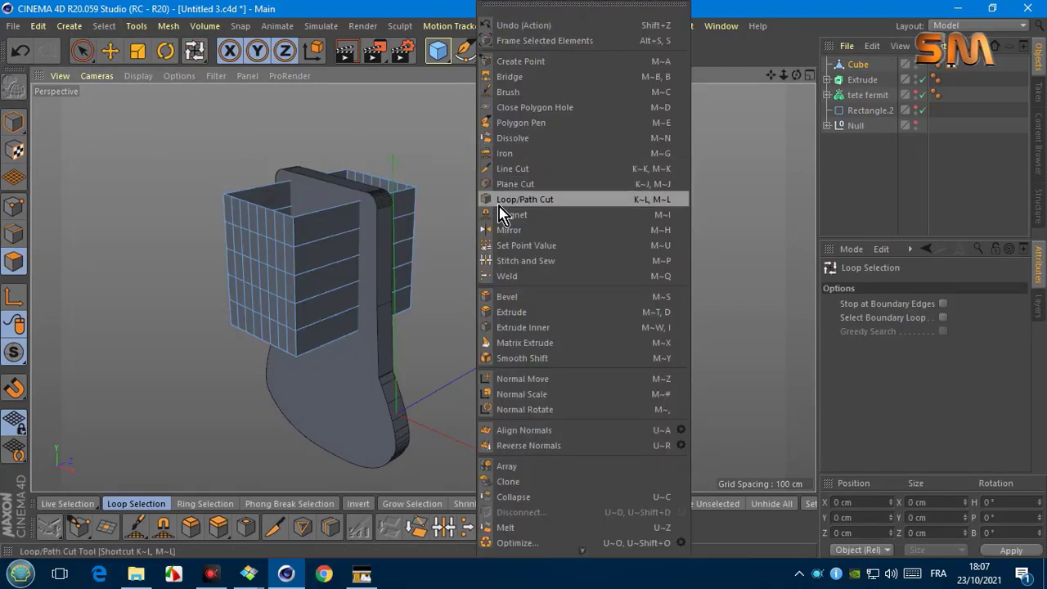
click(484, 105)
Step: Raise the whole cube along its vertical axis above the pull tab
click(857, 65)
click(109, 51)
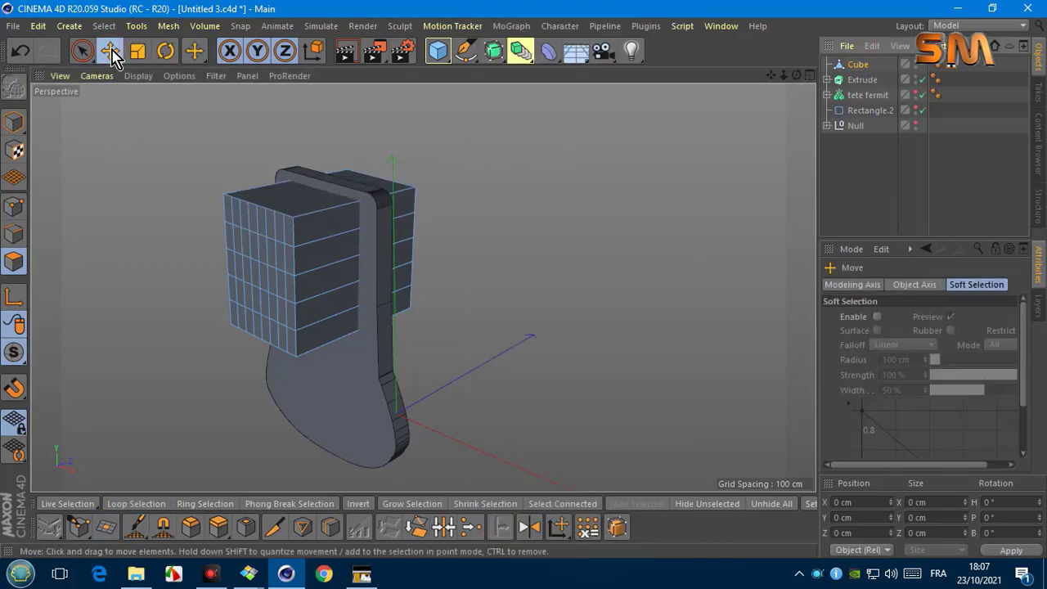
click(14, 123)
drag(322, 154, 324, 141)
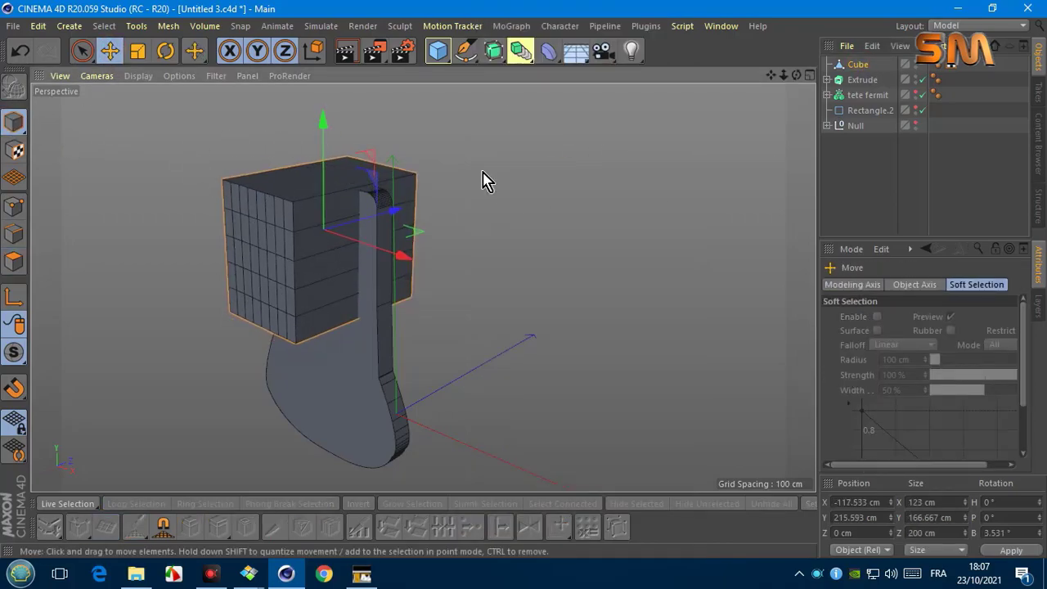
click(14, 262)
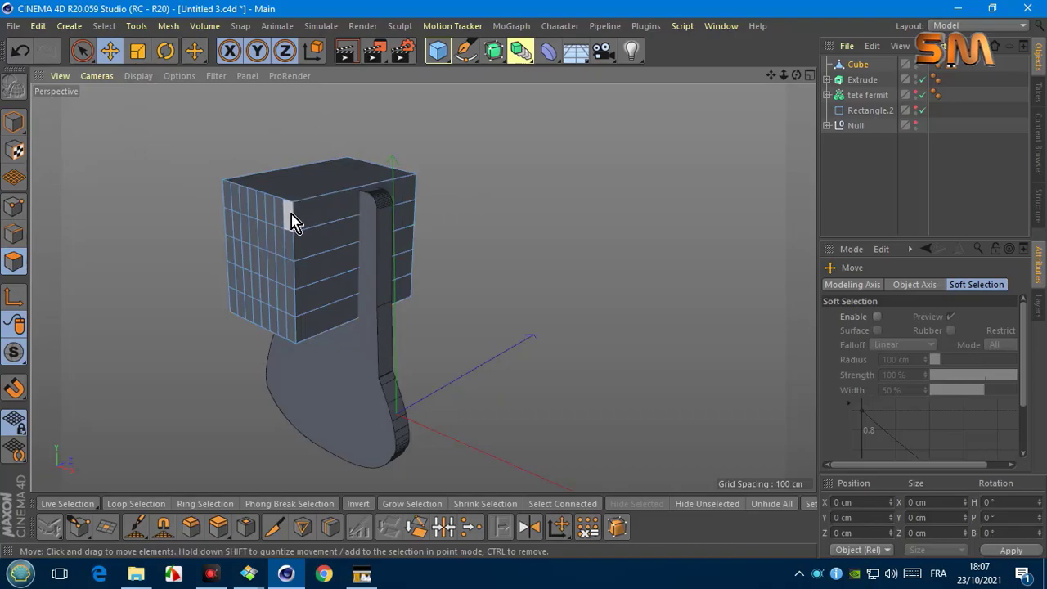
drag(796, 74, 586, 112)
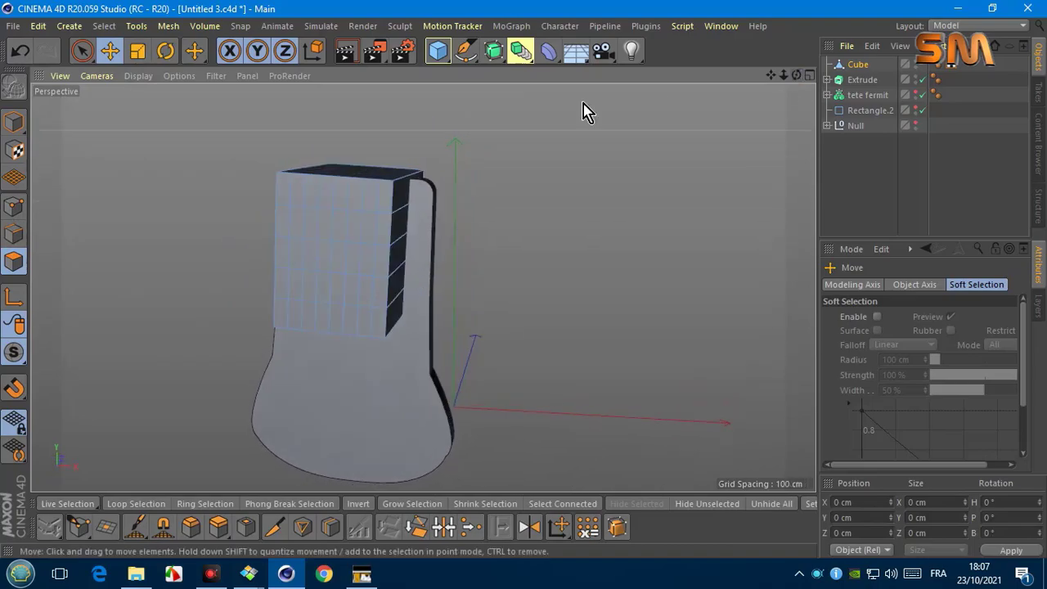
Step: Select the cube's top polygon loop together with its top face
click(82, 50)
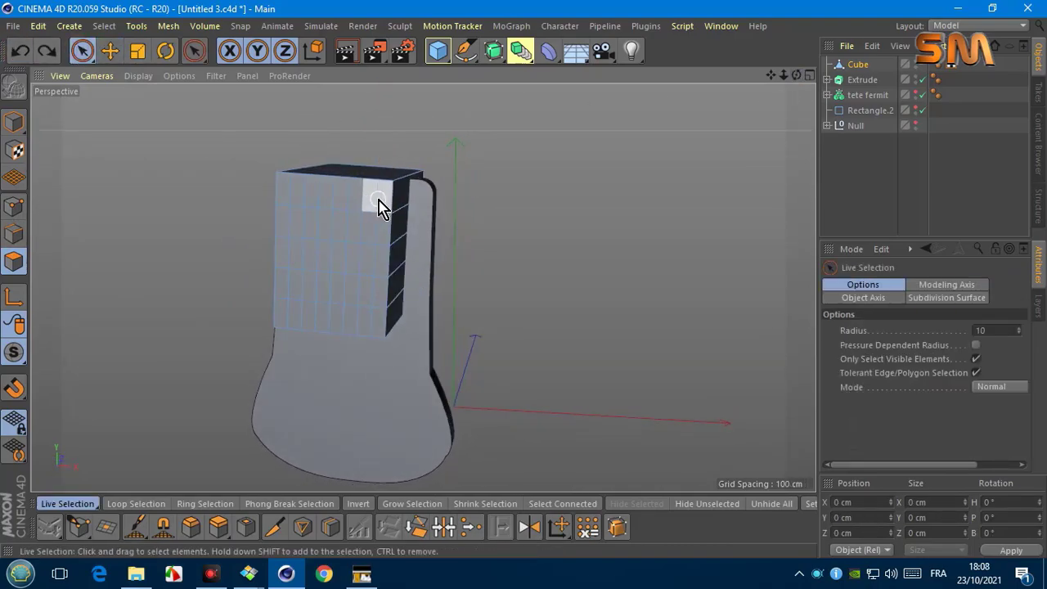
click(374, 205)
drag(796, 75, 423, 286)
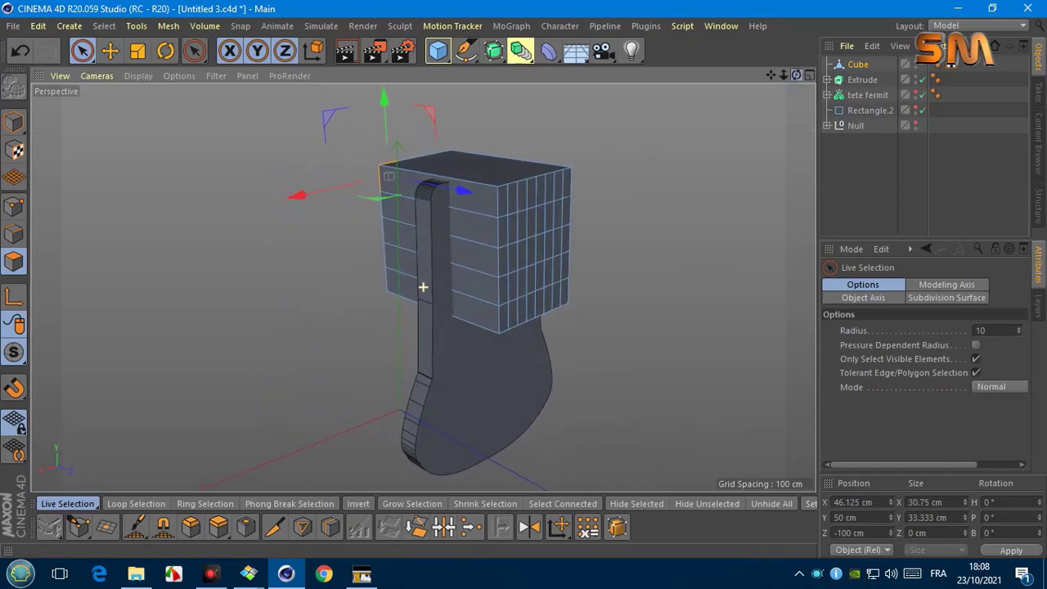
click(104, 25)
click(138, 130)
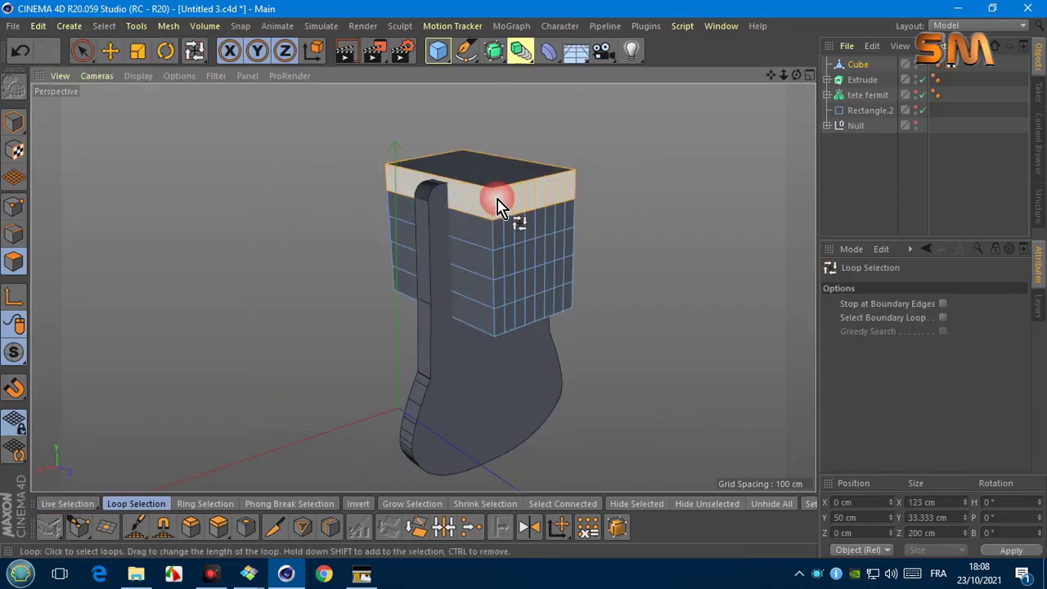
click(501, 206)
drag(798, 82, 781, 86)
click(81, 50)
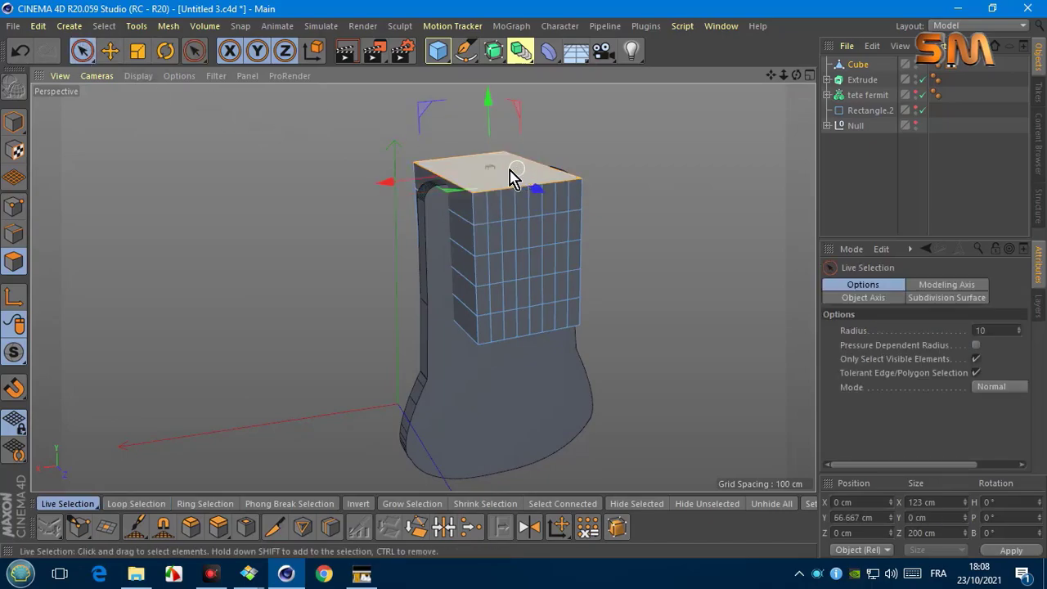
click(508, 174)
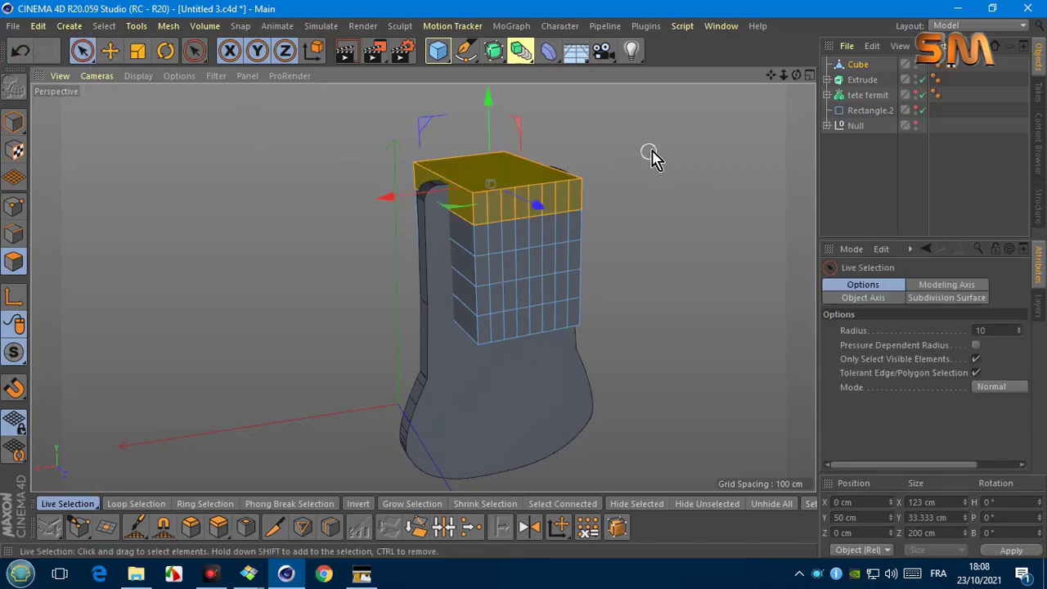
drag(801, 84, 768, 90)
Step: Extrude the selected top polygons -11.8 cm into a stepped top and add a Boole object
click(137, 50)
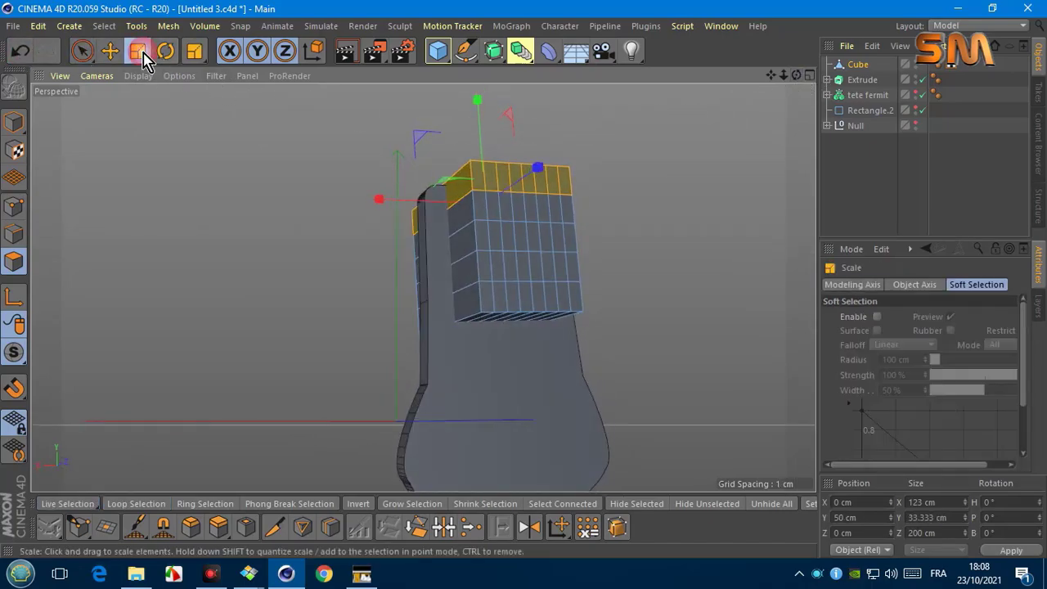
drag(723, 156, 758, 156)
click(20, 51)
right_click(253, 303)
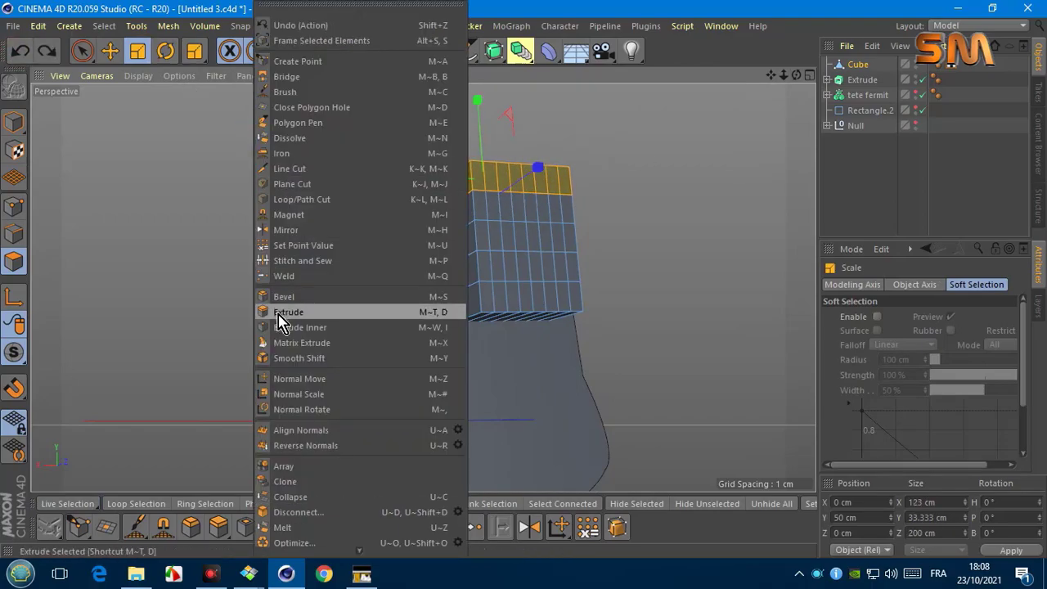
click(281, 311)
mouse_move(798, 87)
mouse_down()
mouse_move(545, 182)
mouse_move(615, 170)
mouse_up()
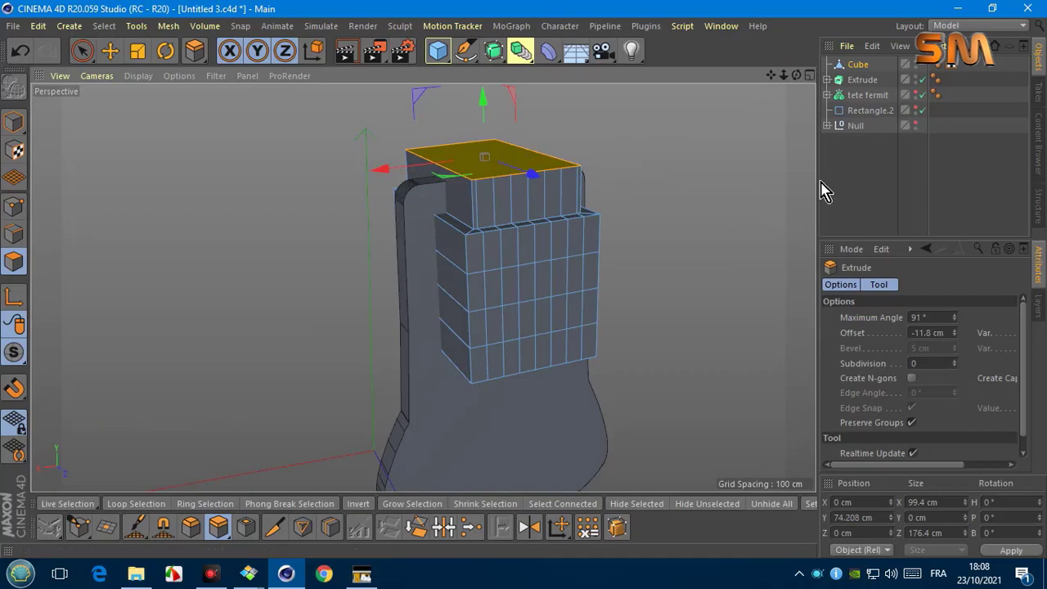
click(521, 50)
click(798, 72)
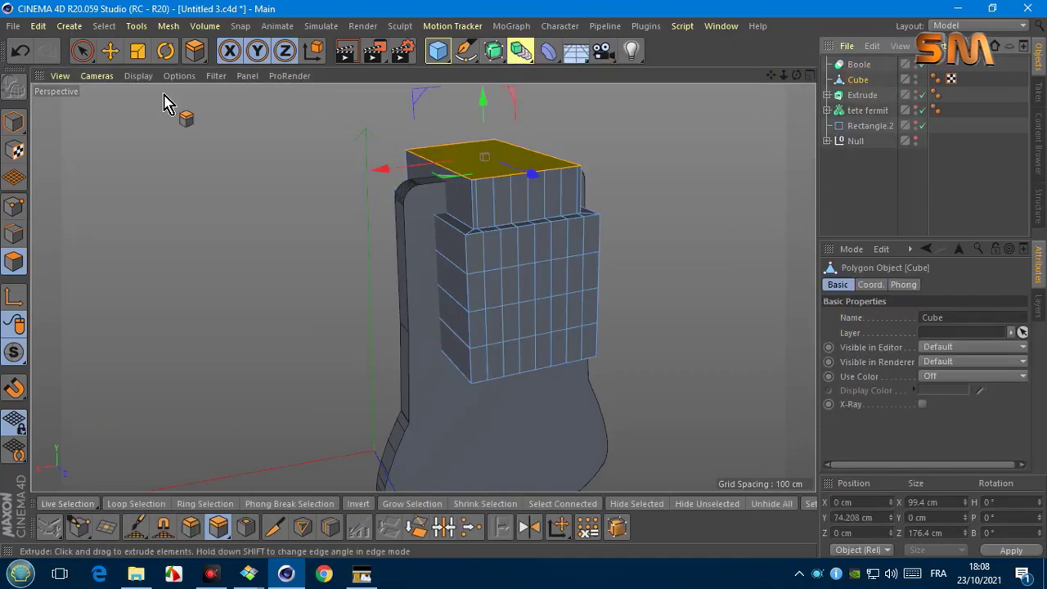
Step: Put the Cube and Extrude under the Boole with Create Single Object and Hide New Edges on
key(Return)
click(861, 96)
drag(859, 66, 859, 65)
click(827, 64)
click(859, 64)
click(992, 345)
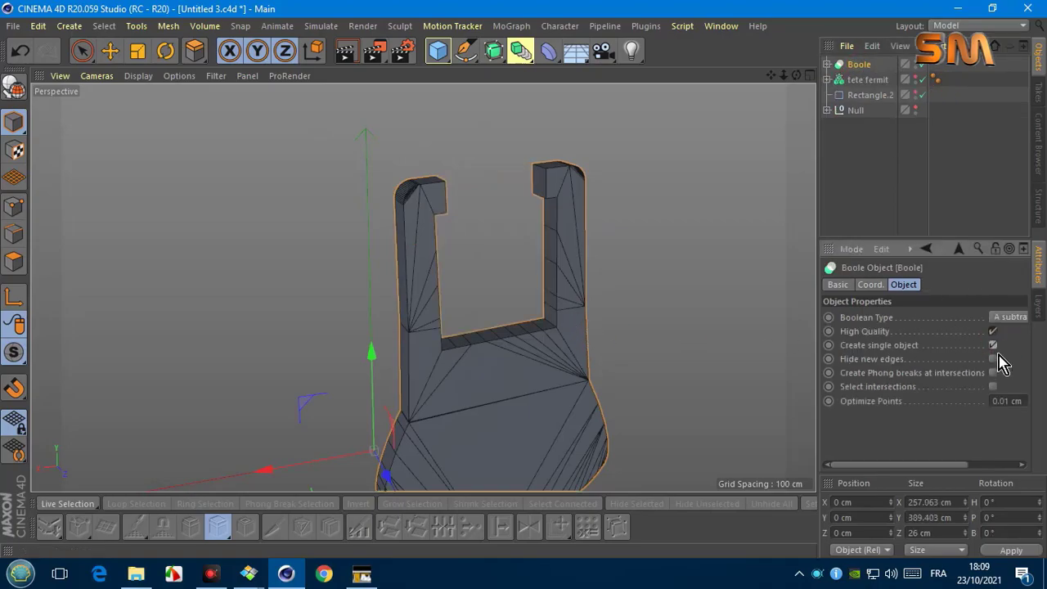
click(992, 358)
alt+drag(596, 226, 422, 286)
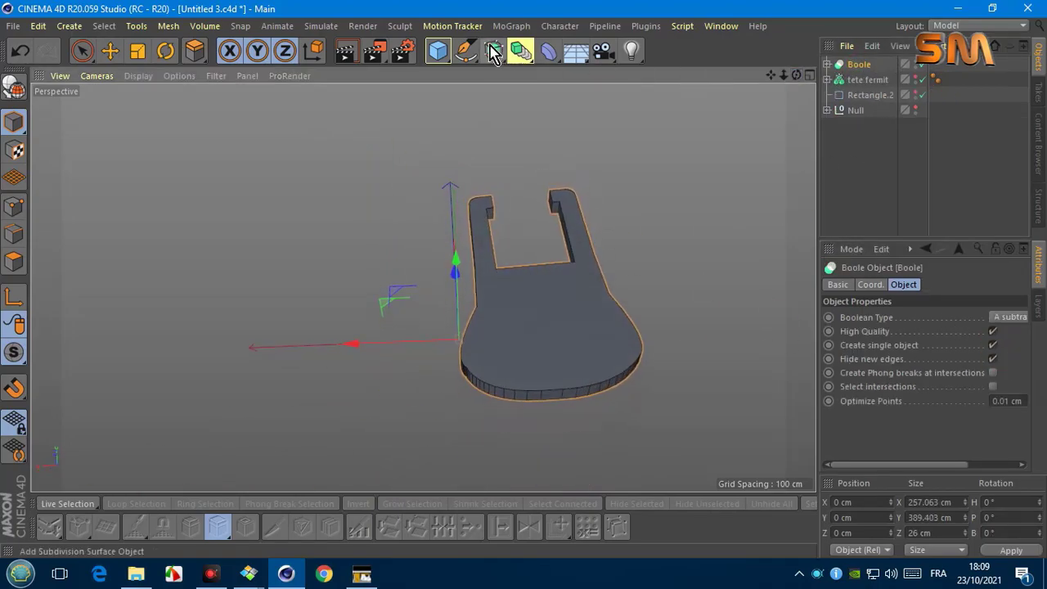
Step: Add Null.1, group the Cube under it, and keep the Extrude inside the Boole
drag(438, 51, 482, 72)
click(827, 80)
click(867, 110)
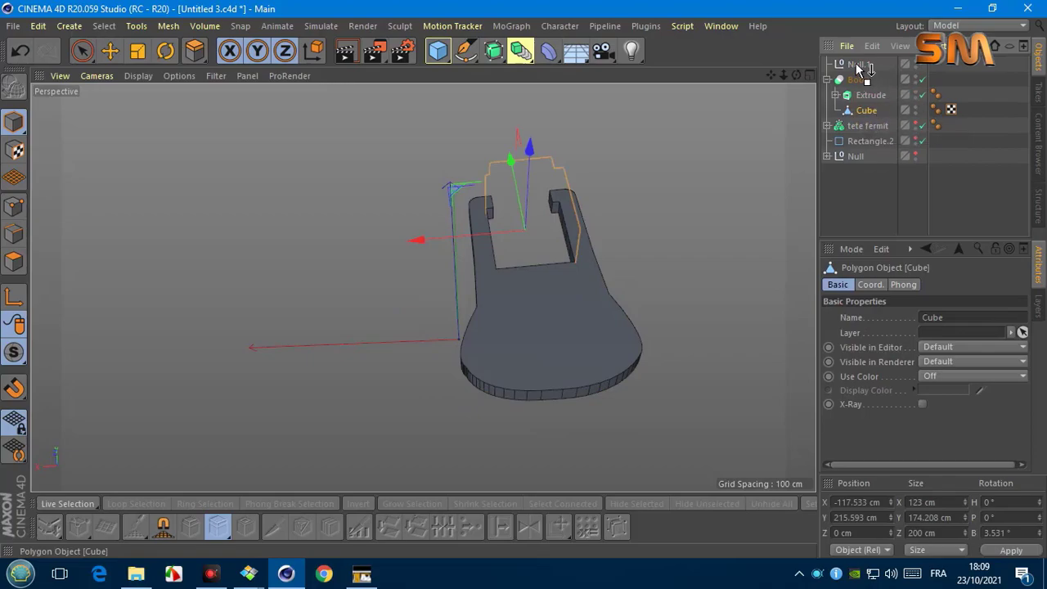
mouse_move(859, 68)
mouse_down()
mouse_move(861, 97)
mouse_move(868, 82)
mouse_move(863, 168)
mouse_up()
click(875, 113)
drag(859, 67, 858, 69)
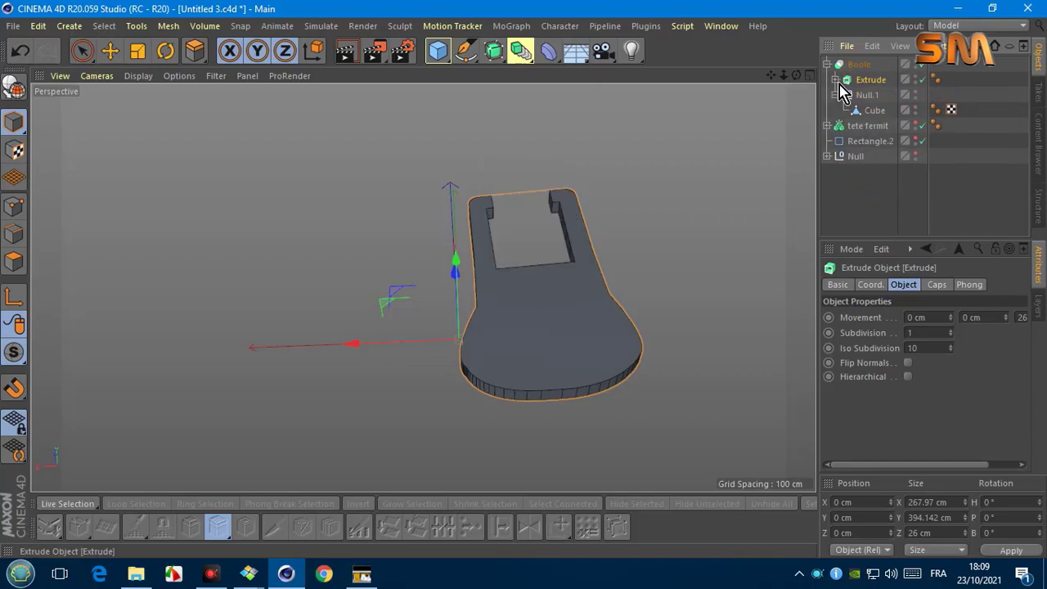
click(440, 57)
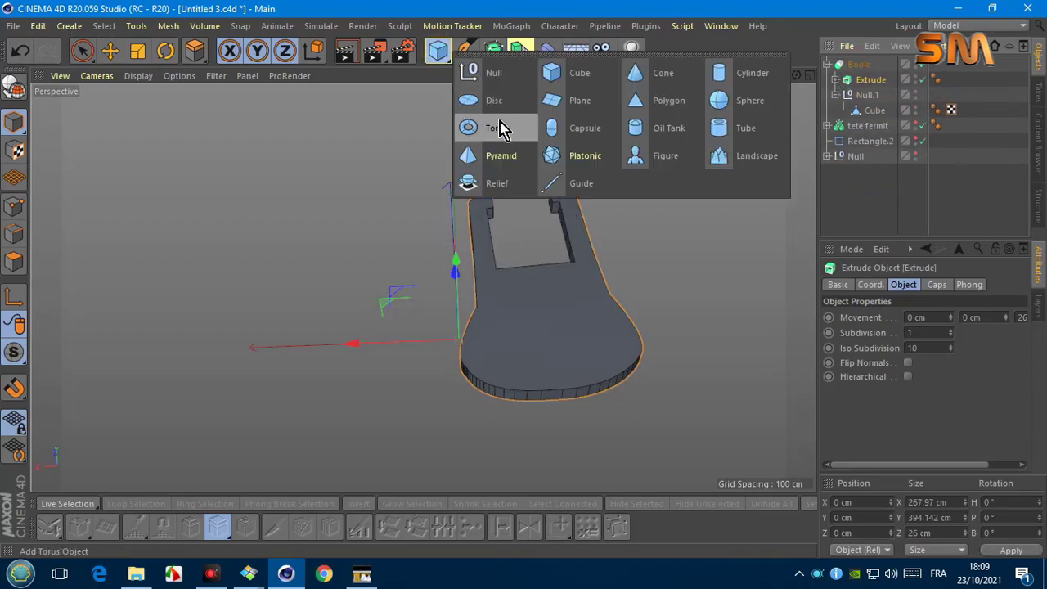
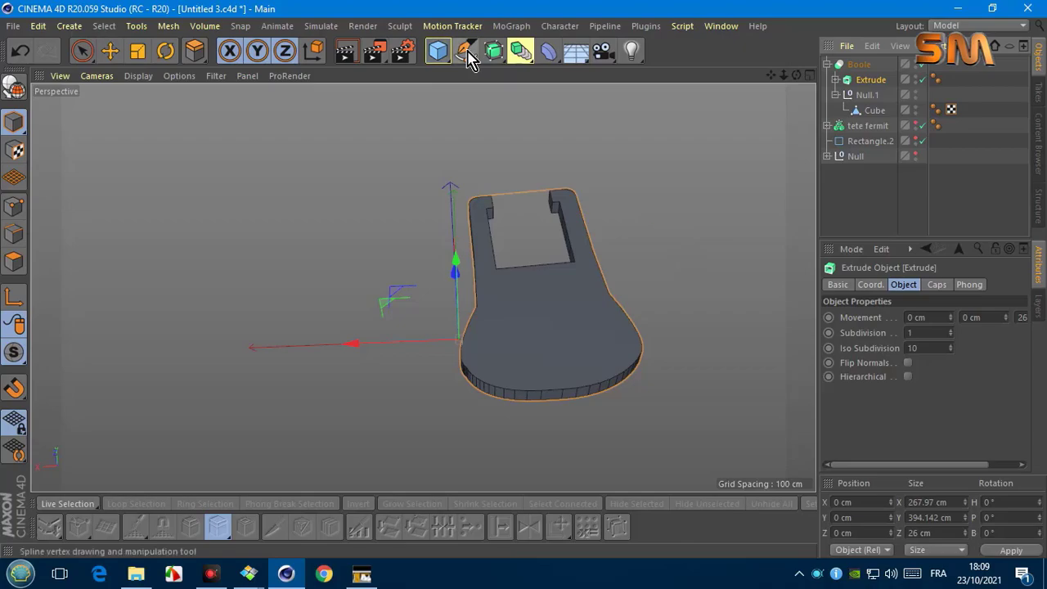
Step: Add a Rectangle spline and switch the viewport to the front view
click(468, 51)
click(613, 180)
key(F2)
click(96, 75)
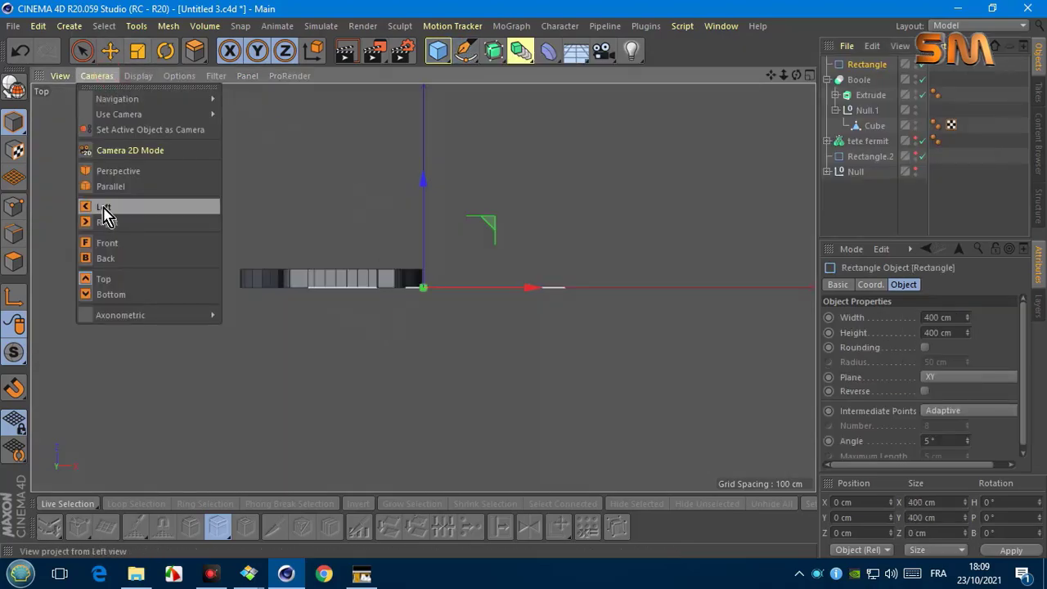
click(103, 238)
mouse_move(796, 75)
mouse_down()
mouse_move(769, 107)
mouse_move(794, 82)
mouse_move(748, 75)
mouse_up()
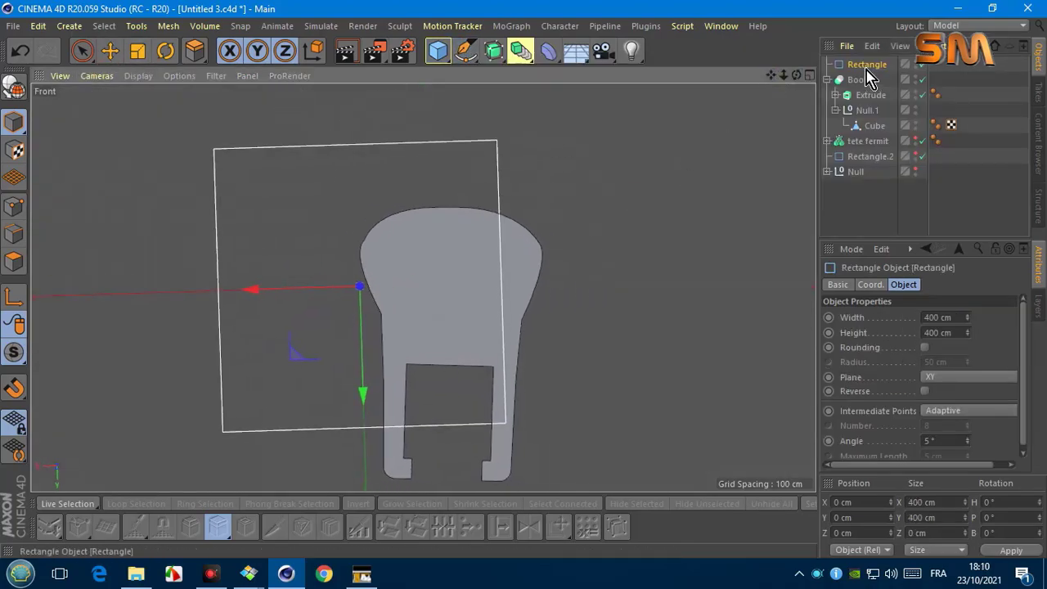
Step: Shrink the rectangle to about half size, move it onto the pad's head and tilt it about 6 degrees
click(138, 51)
mouse_move(458, 225)
mouse_down()
mouse_move(325, 221)
mouse_move(332, 233)
mouse_up()
key(e)
drag(365, 285, 458, 288)
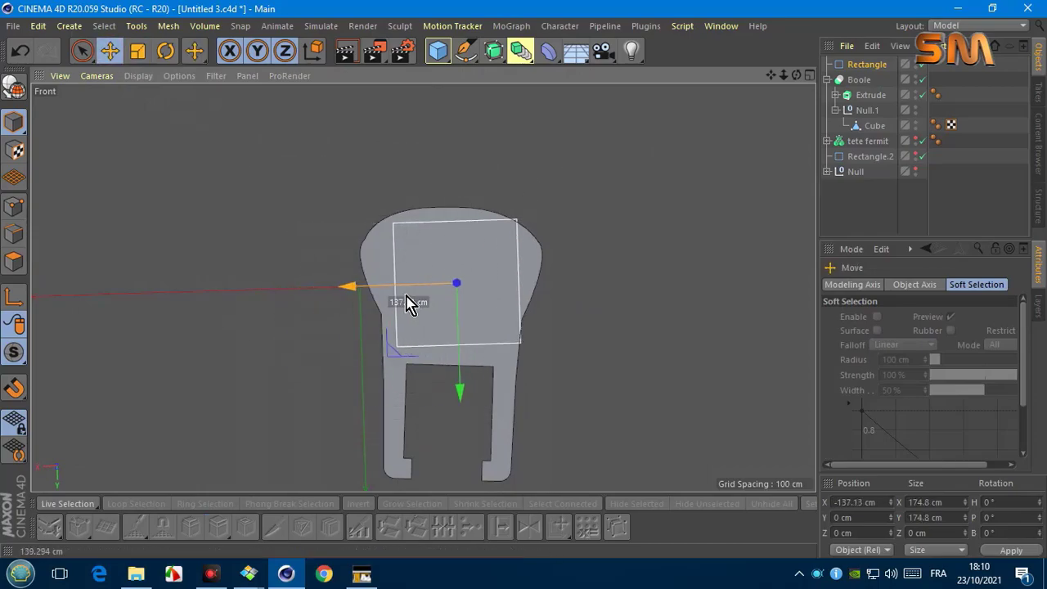
key(r)
drag(515, 262, 523, 266)
scroll(507, 278, up, 4)
key(t)
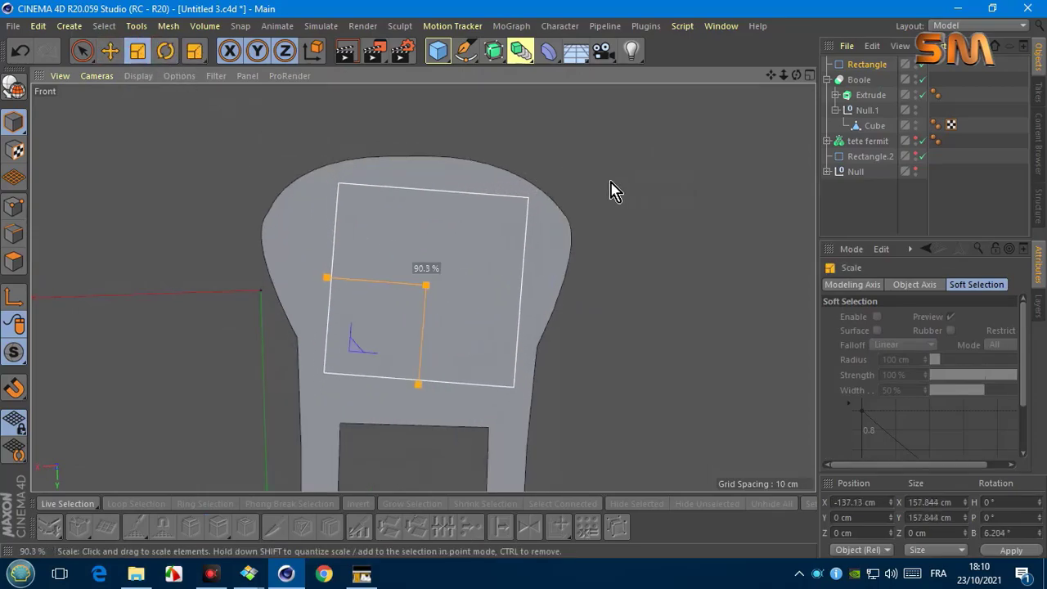
Step: Widen the rectangle to about 165 cm and move it up on the pad's head
click(865, 65)
drag(968, 321, 968, 311)
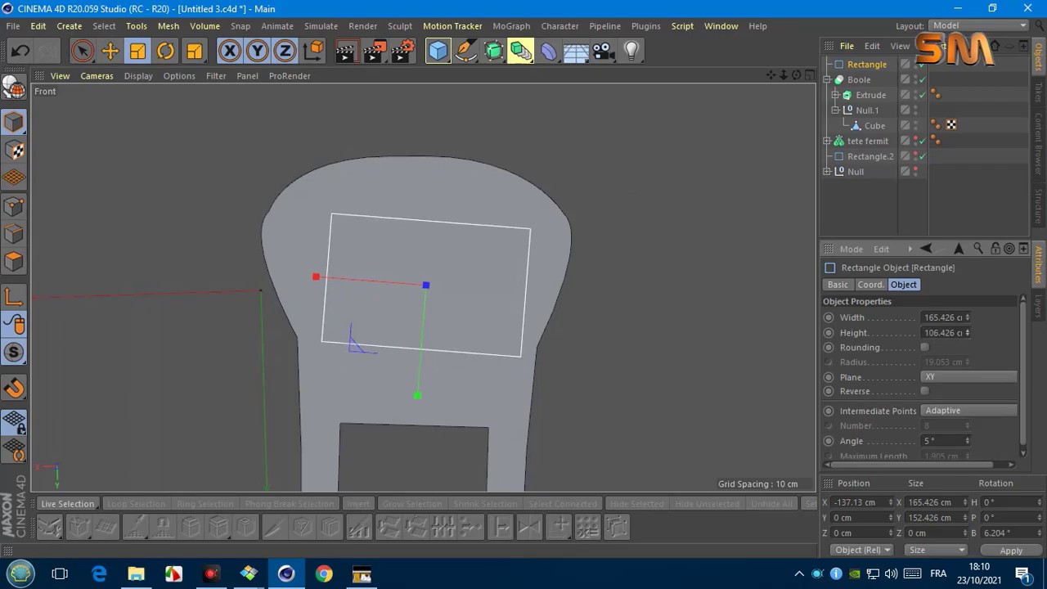
click(111, 51)
drag(419, 352, 417, 314)
click(167, 52)
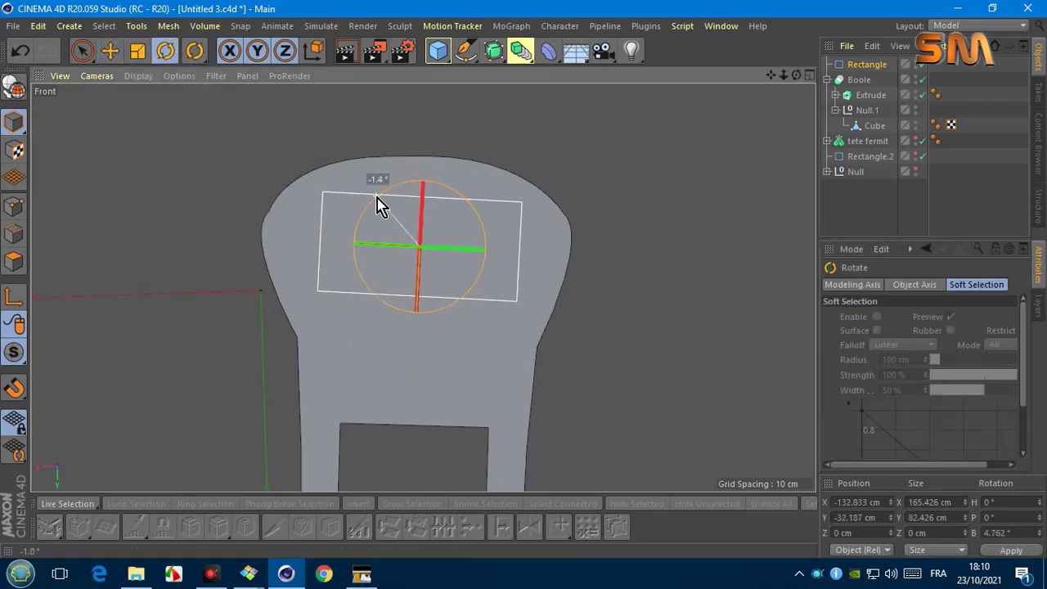
Step: Make the rectangle editable and chamfer all its corner points into a rounded capsule outline
click(13, 86)
right_click(615, 212)
click(652, 379)
drag(257, 128, 608, 381)
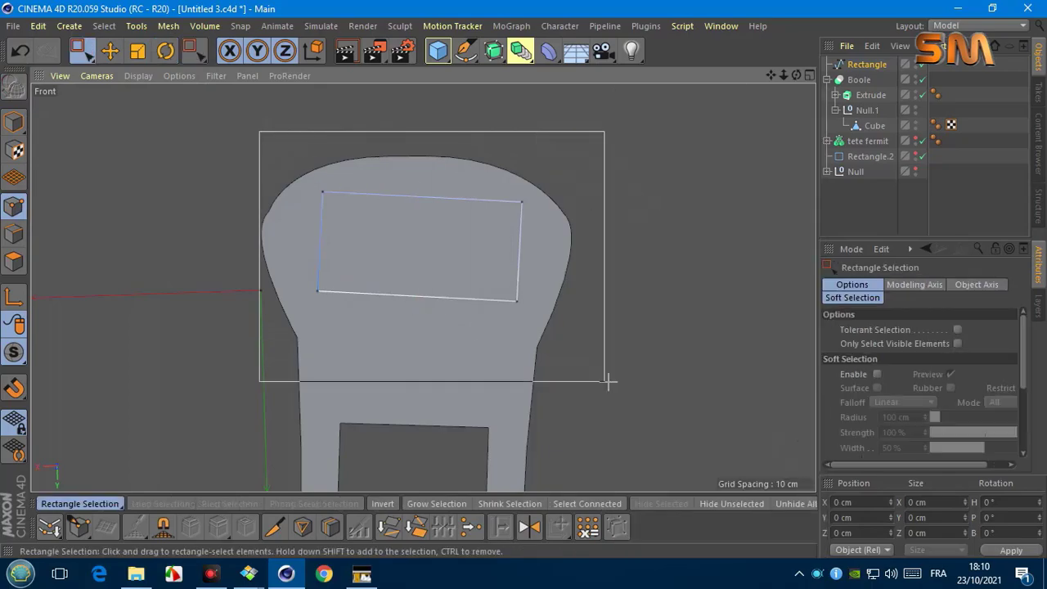
click(13, 121)
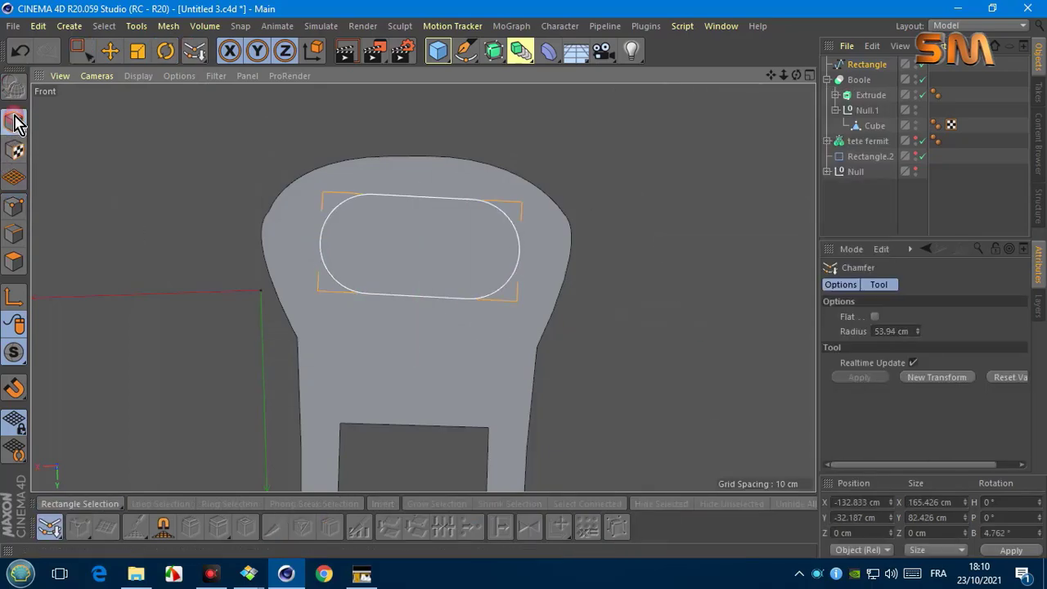
Step: Nudge the capsule outline slightly left, nest it in a new Extrude, and view it in perspective
key(e)
drag(349, 242, 348, 241)
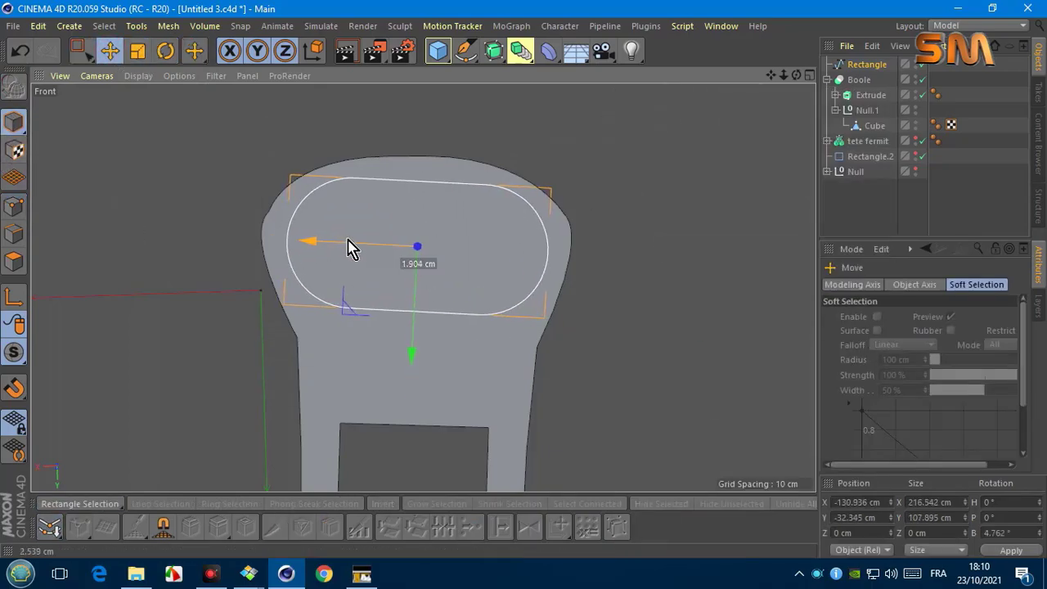
alt+click(508, 61)
click(867, 80)
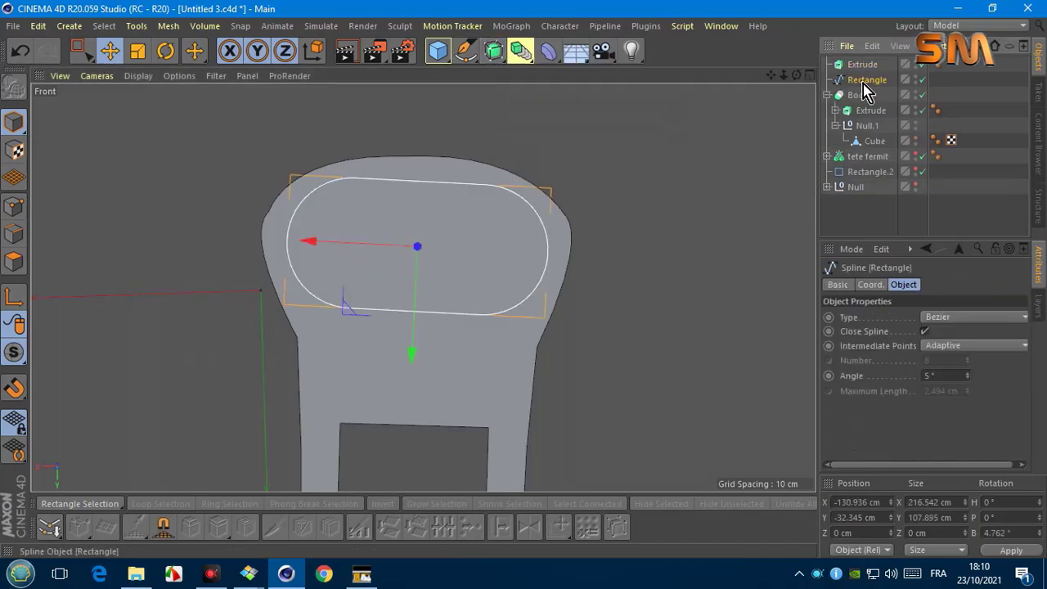
click(96, 76)
click(118, 171)
drag(796, 74, 423, 287)
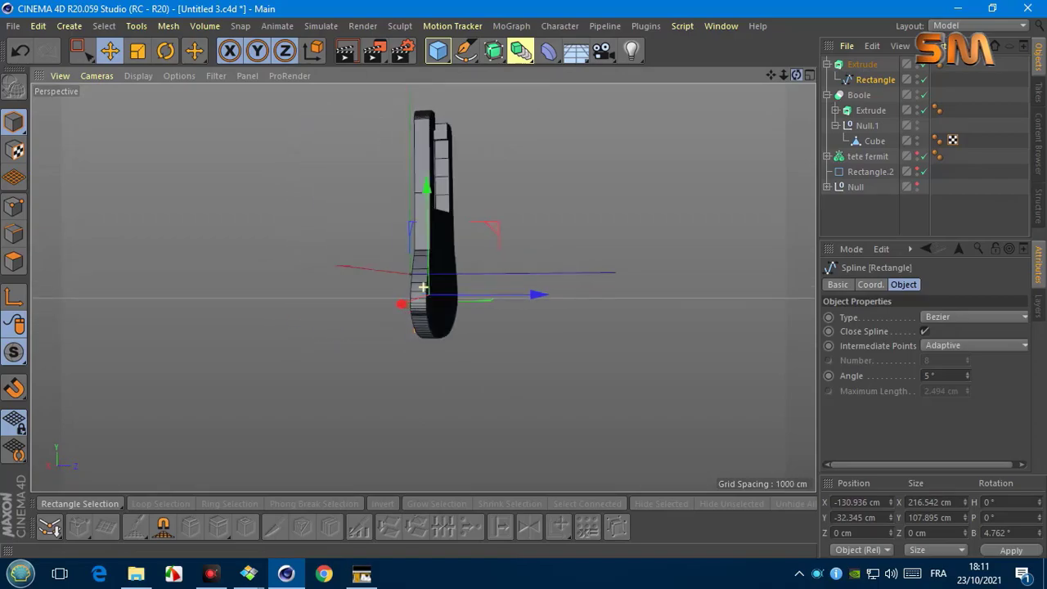
Step: Deepen the capsule Extrude to 30 cm and move it under Null.1 in the Boole
click(862, 64)
drag(982, 465, 1002, 465)
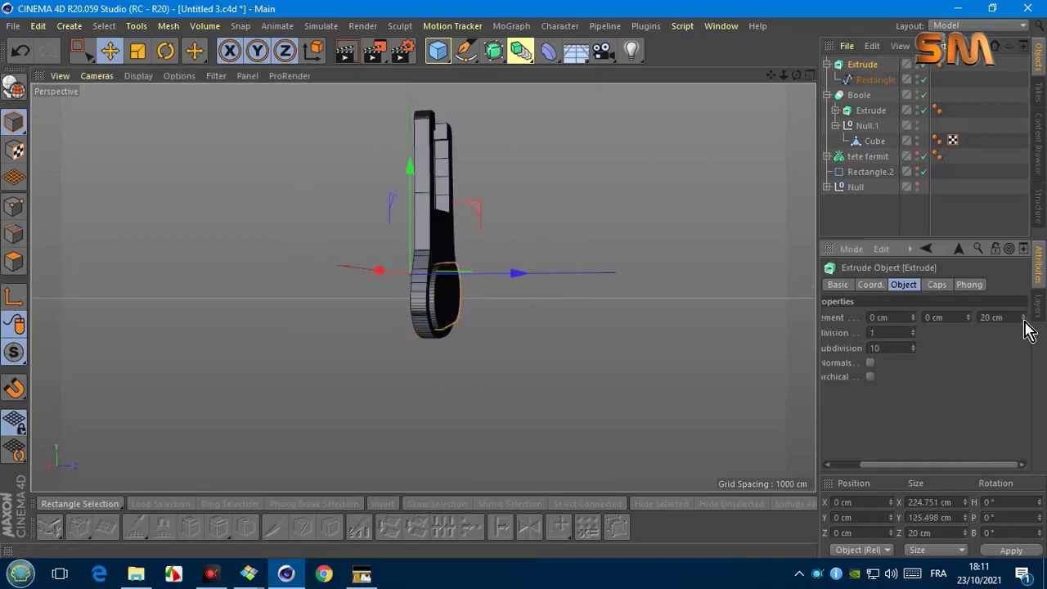
alt+drag(508, 276, 479, 287)
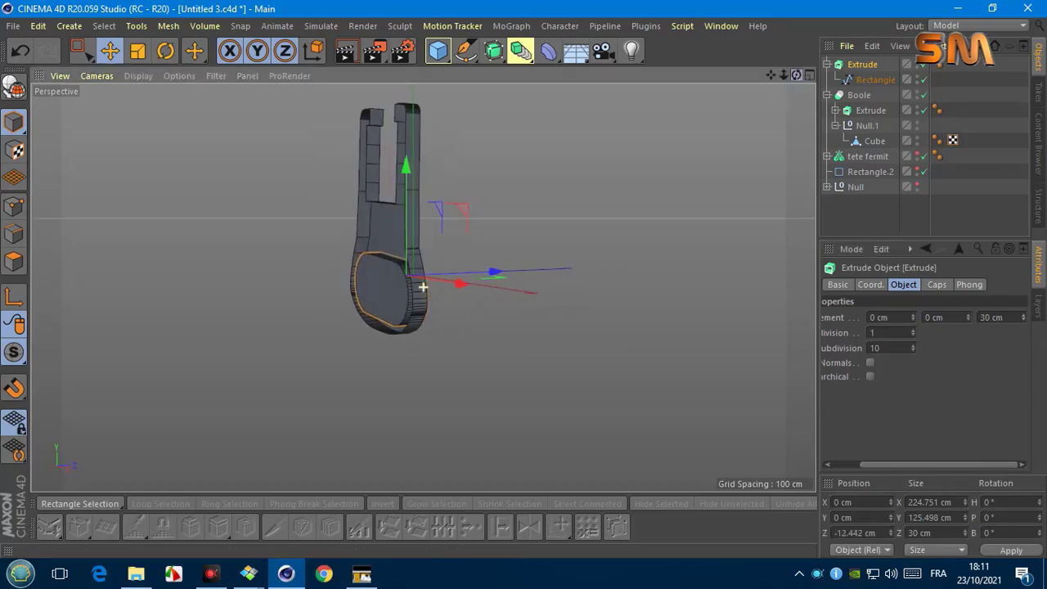
click(851, 187)
click(871, 80)
click(861, 65)
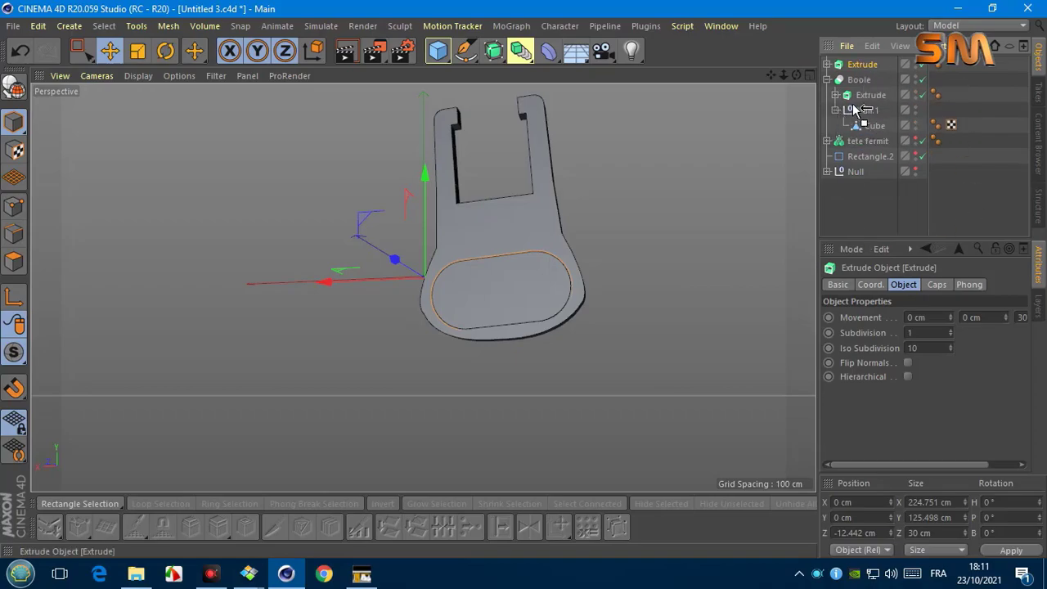
drag(856, 110, 856, 112)
mouse_move(491, 278)
alt+mouse_down()
mouse_move(422, 287)
mouse_move(491, 282)
alt+mouse_up()
Step: Make the pad's outer extrude editable and close the polygon hole on its front
click(870, 79)
key(c)
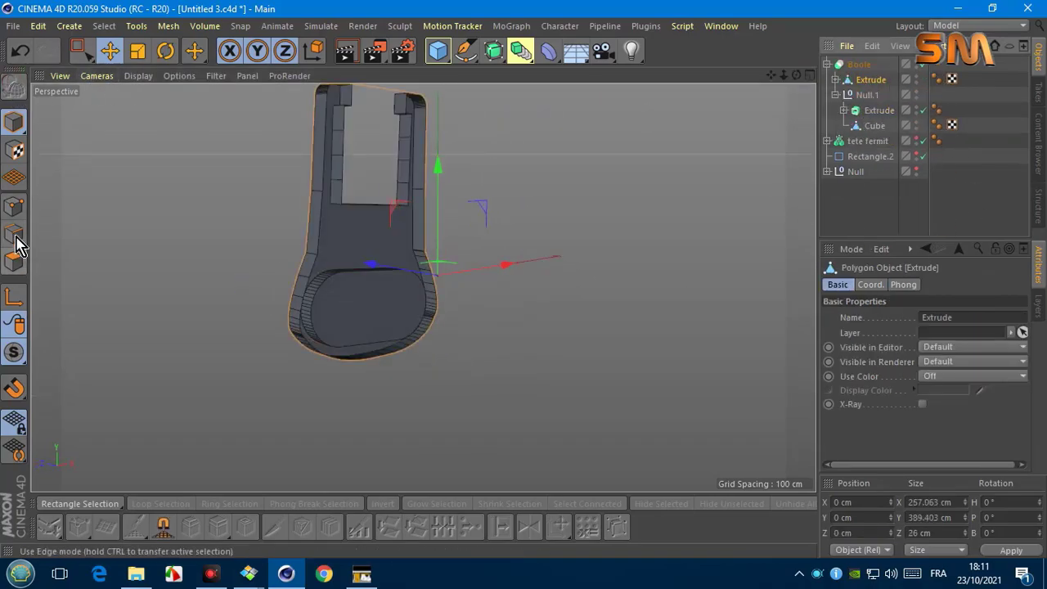
click(13, 234)
right_click(524, 246)
click(588, 171)
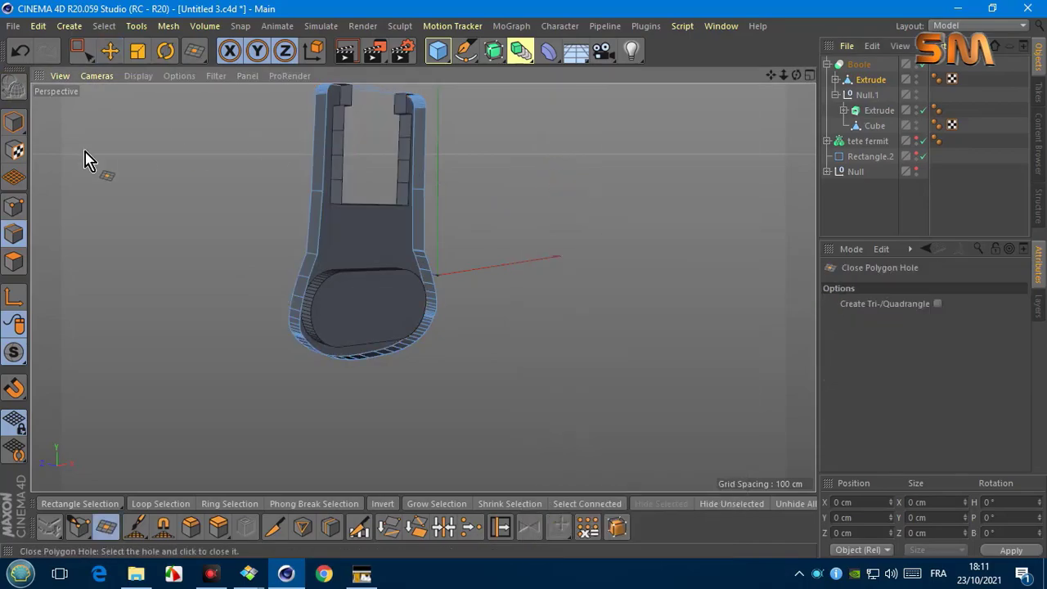
click(327, 114)
Step: Shift the capsule Extrude along X so it passes through the pad's head, leaving an oval opening
click(855, 109)
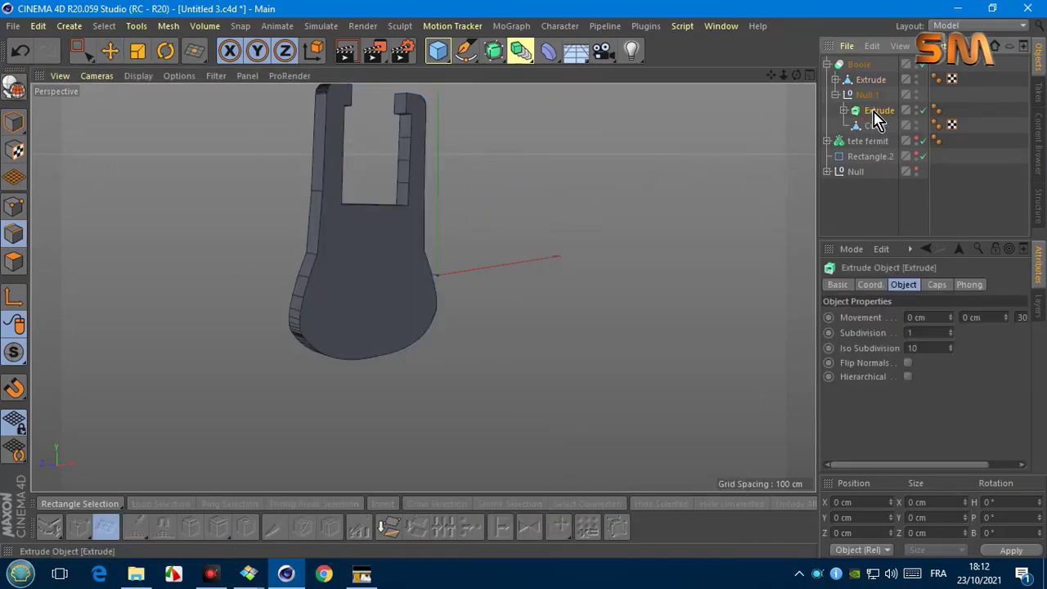
mouse_move(368, 279)
alt+mouse_down()
mouse_move(423, 286)
mouse_move(638, 123)
alt+mouse_up()
click(110, 51)
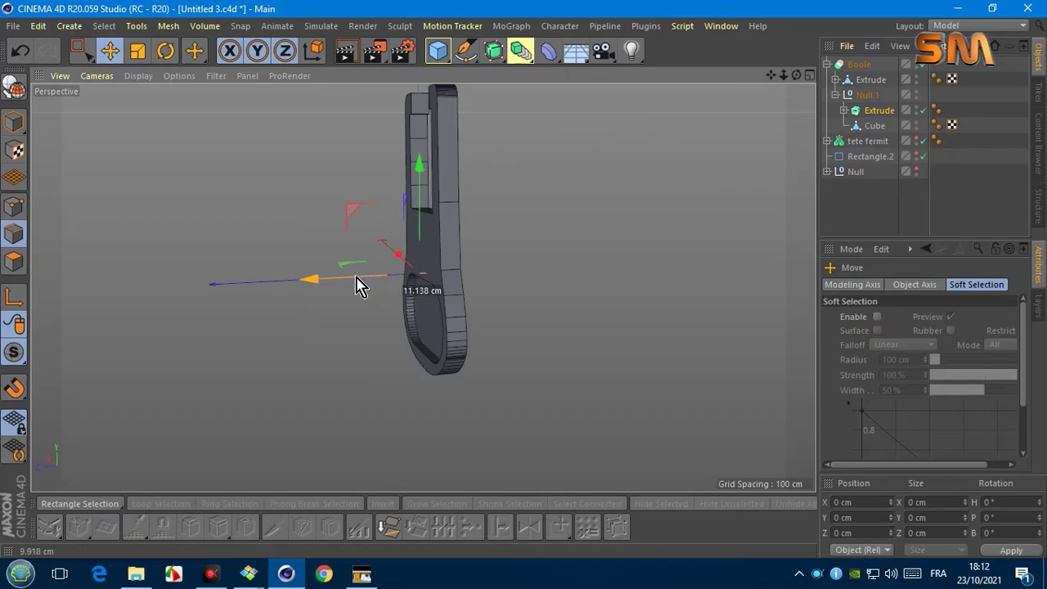
drag(360, 286, 368, 287)
drag(785, 76, 785, 77)
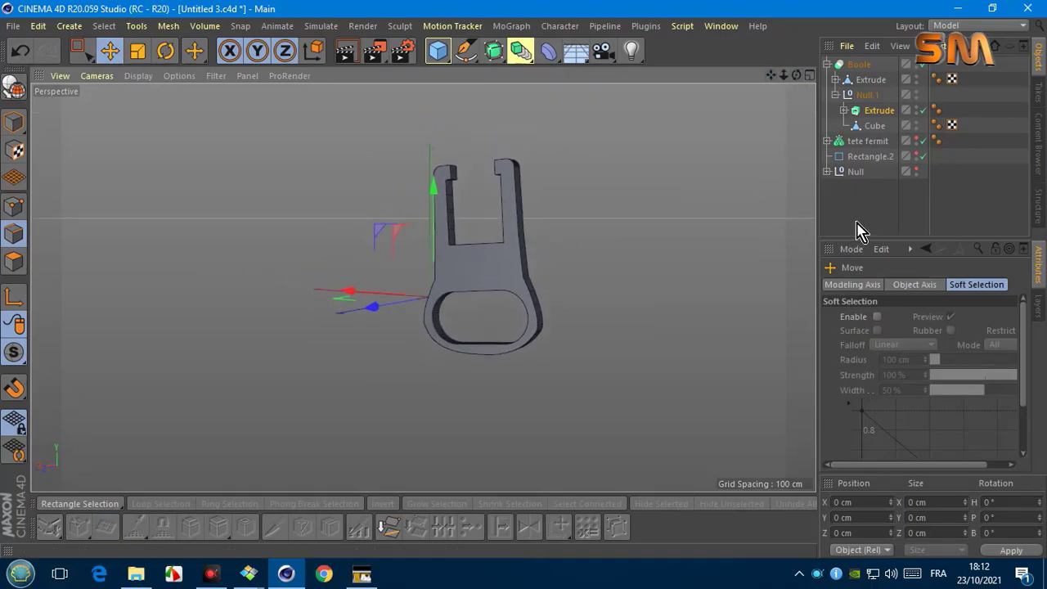
click(860, 230)
click(827, 65)
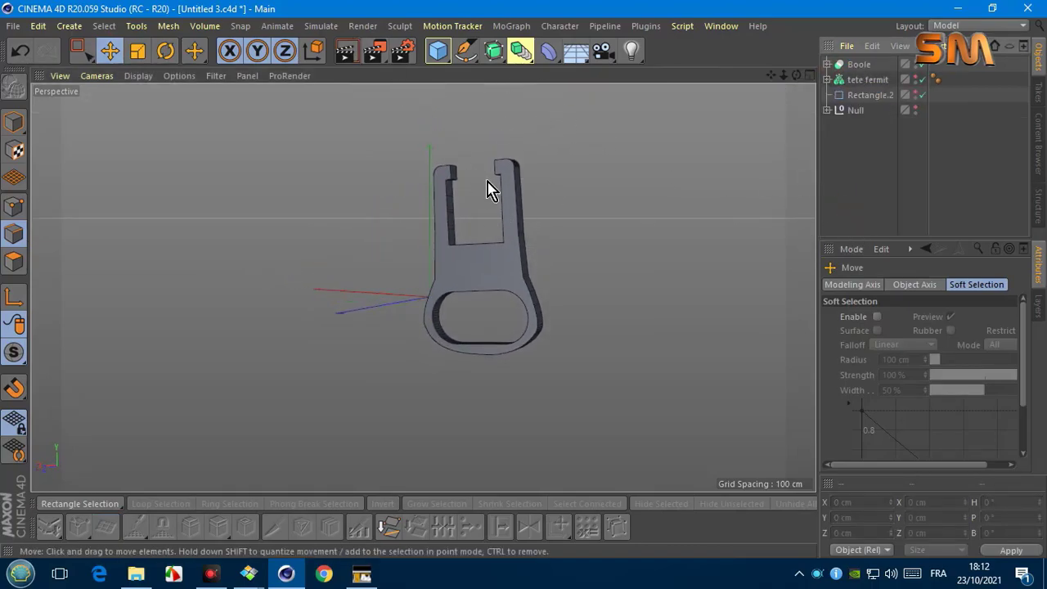
Step: Add a MoText object reading SBS in the Terminator Two font
click(511, 26)
click(515, 286)
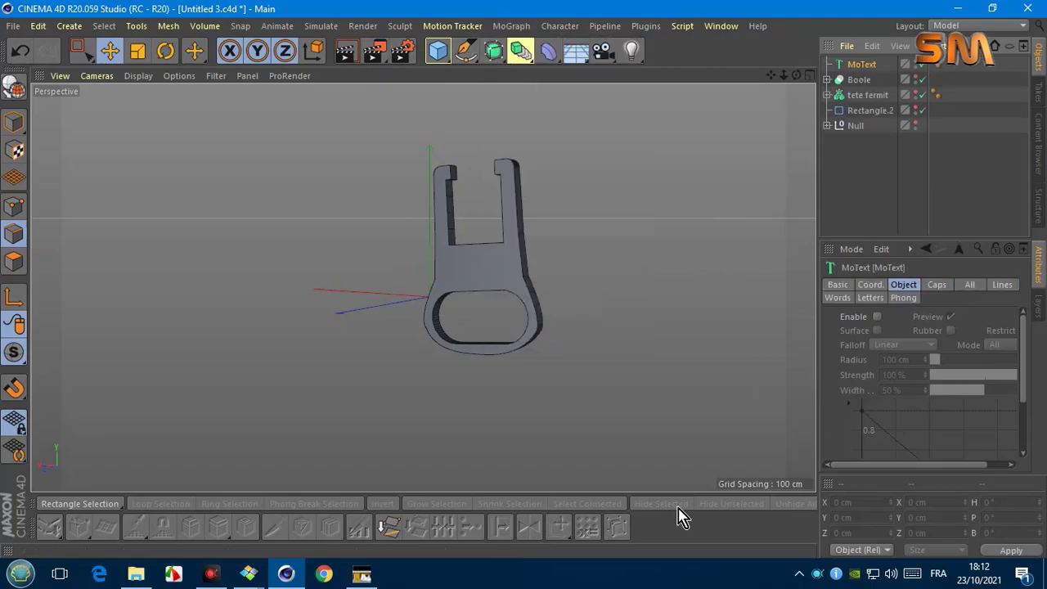
click(319, 544)
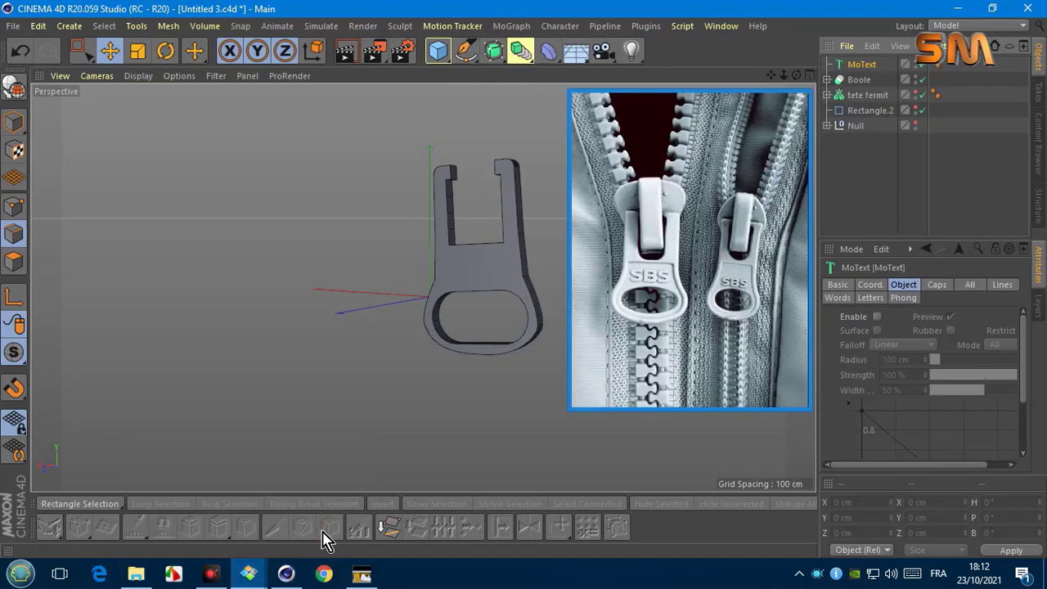
click(430, 377)
drag(891, 367, 829, 380)
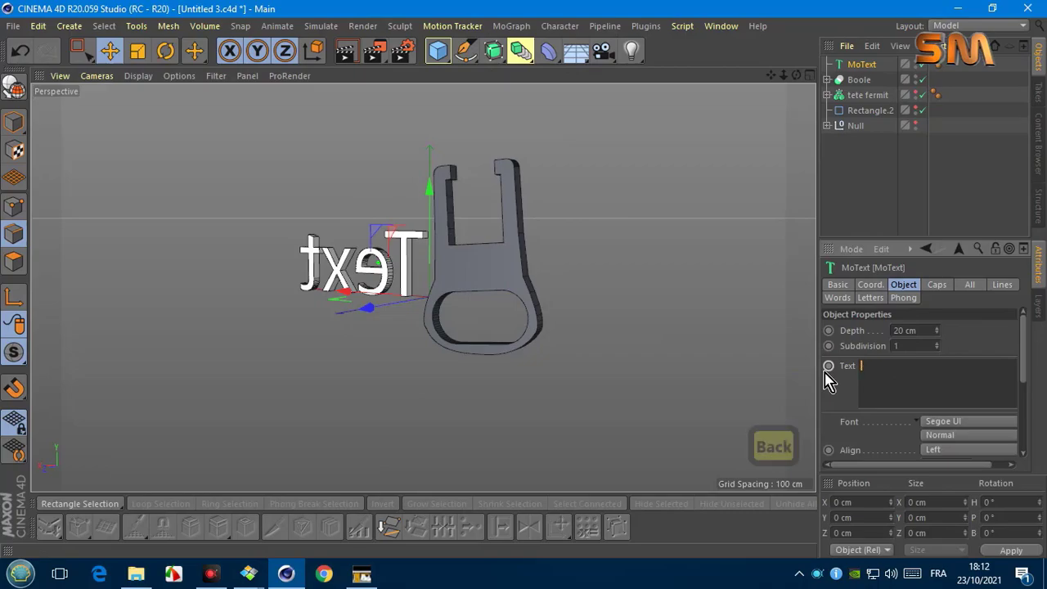
text(SBS)
click(971, 418)
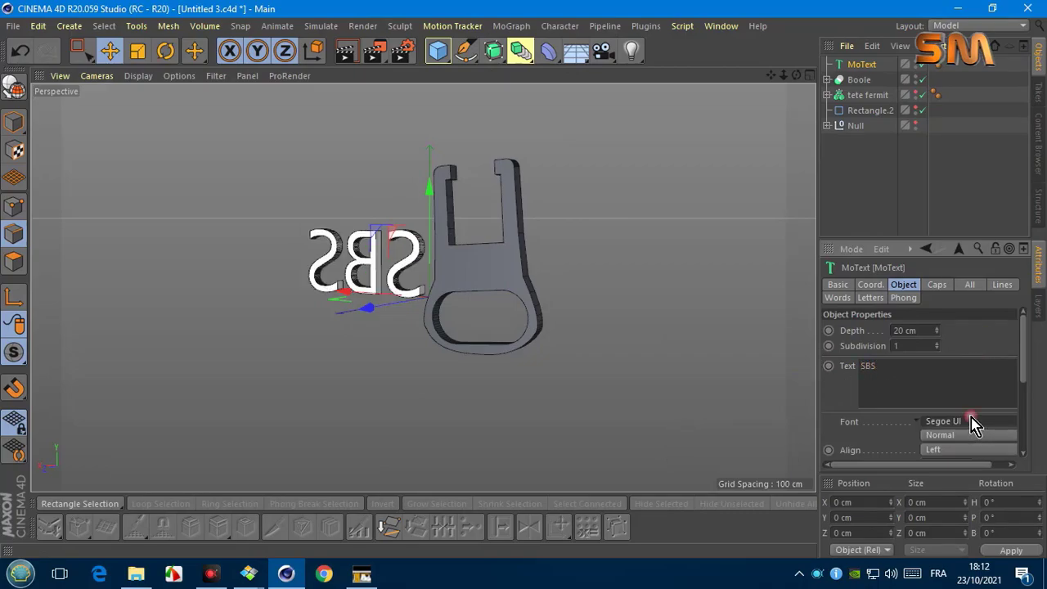
click(973, 423)
scroll(862, 417, down, 5)
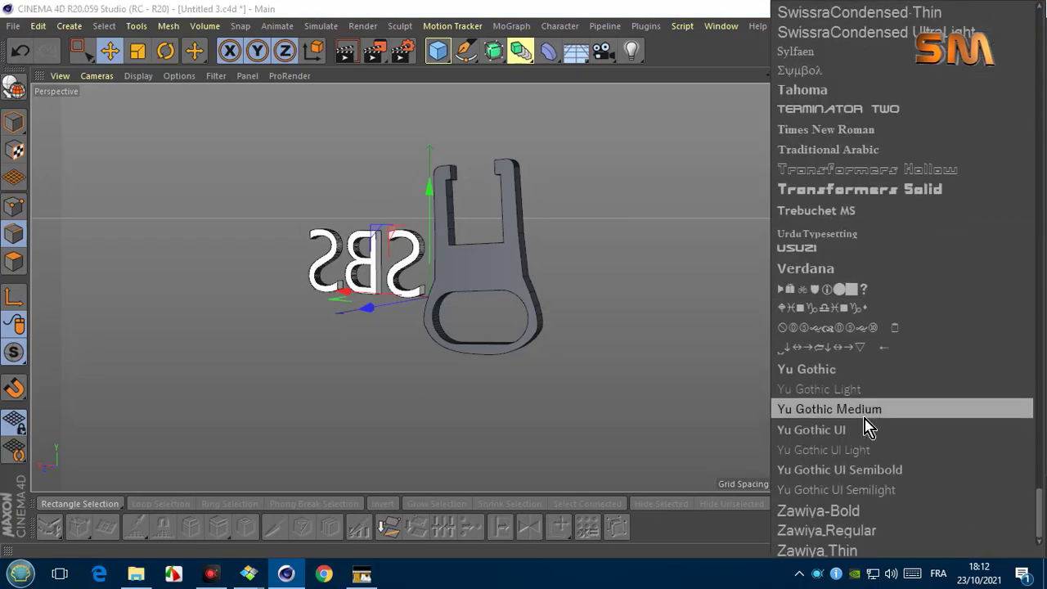
click(843, 109)
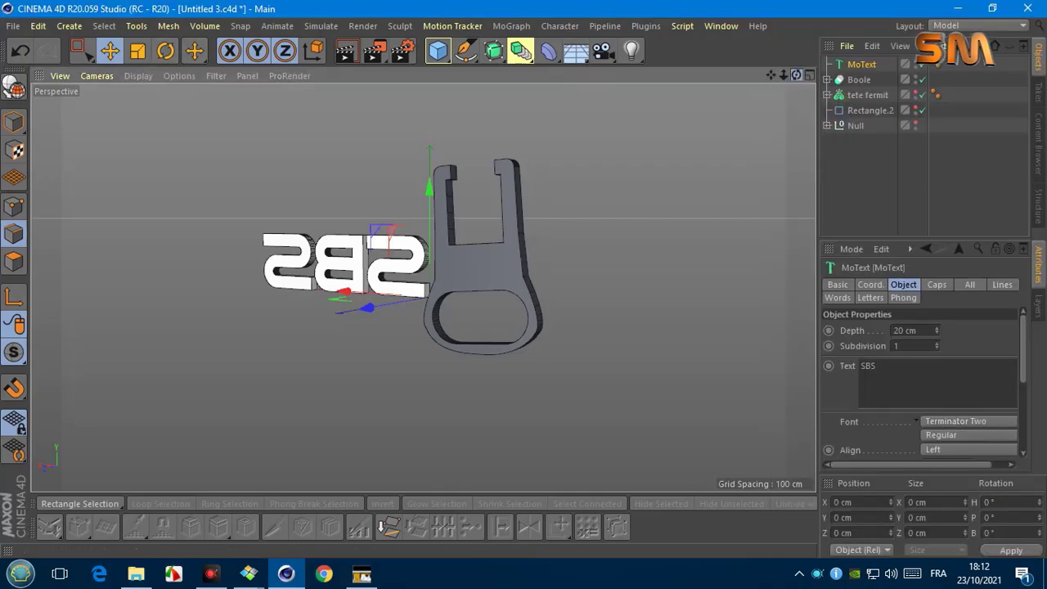
Step: Turn the SBS text around 180 degrees in the top view
alt+drag(702, 109, 185, 103)
click(166, 51)
click(97, 75)
click(102, 274)
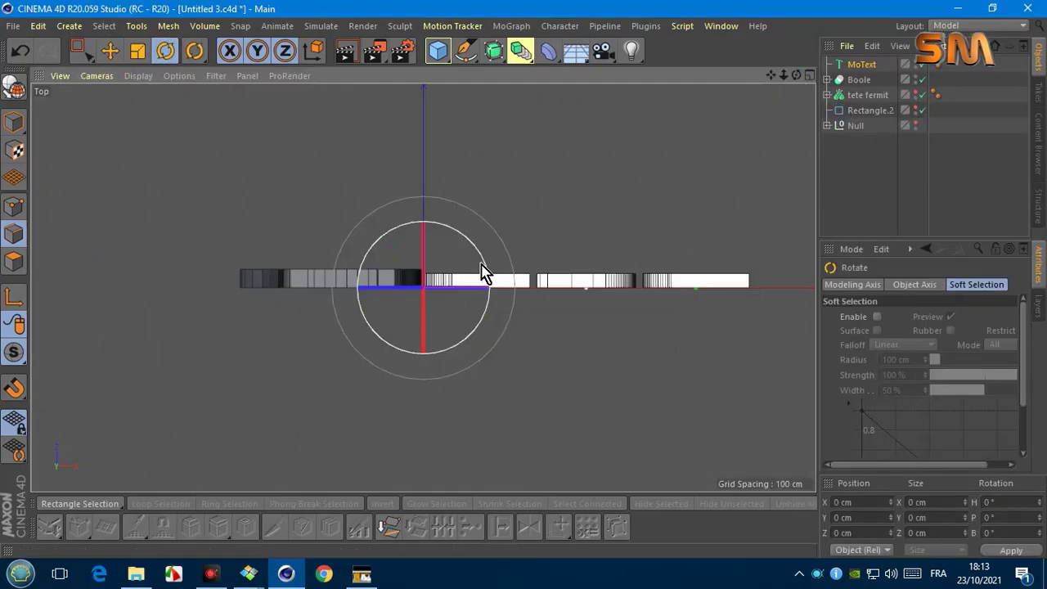
drag(483, 273, 374, 318)
Step: In perspective, raise the text up the pad, rotate it to read SBS and slide it left
click(138, 51)
click(96, 75)
click(110, 180)
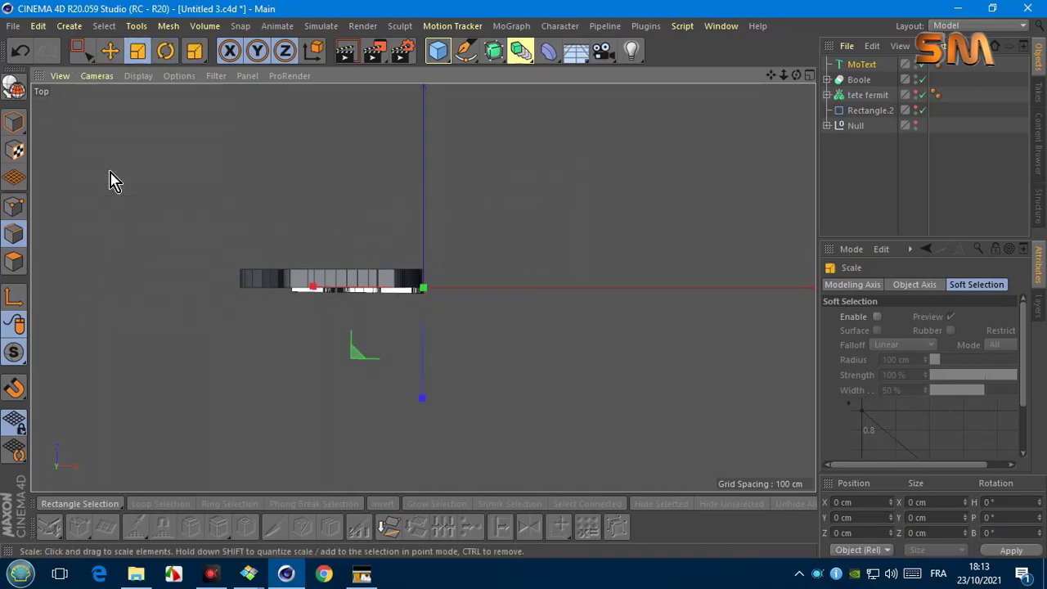
drag(783, 76, 806, 75)
alt+drag(423, 286, 422, 286)
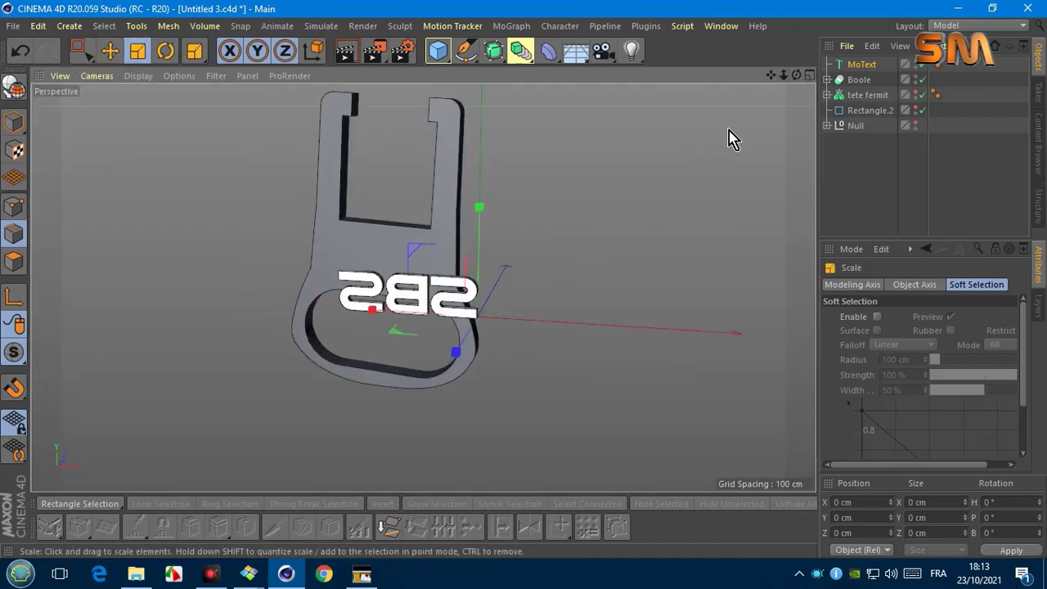
key(e)
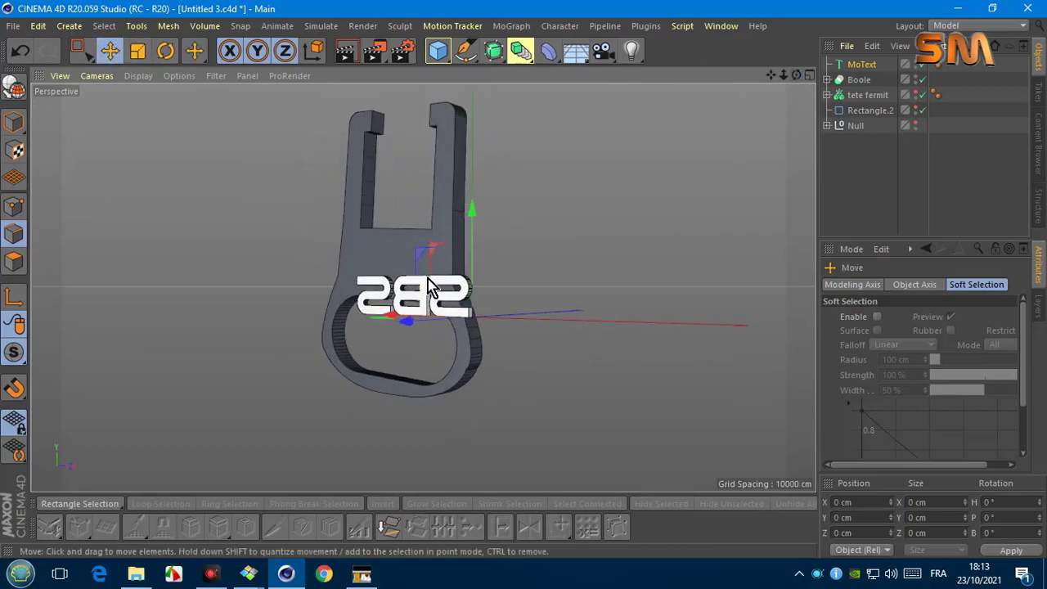
mouse_move(475, 266)
mouse_down()
mouse_move(438, 252)
mouse_move(362, 283)
mouse_up()
key(r)
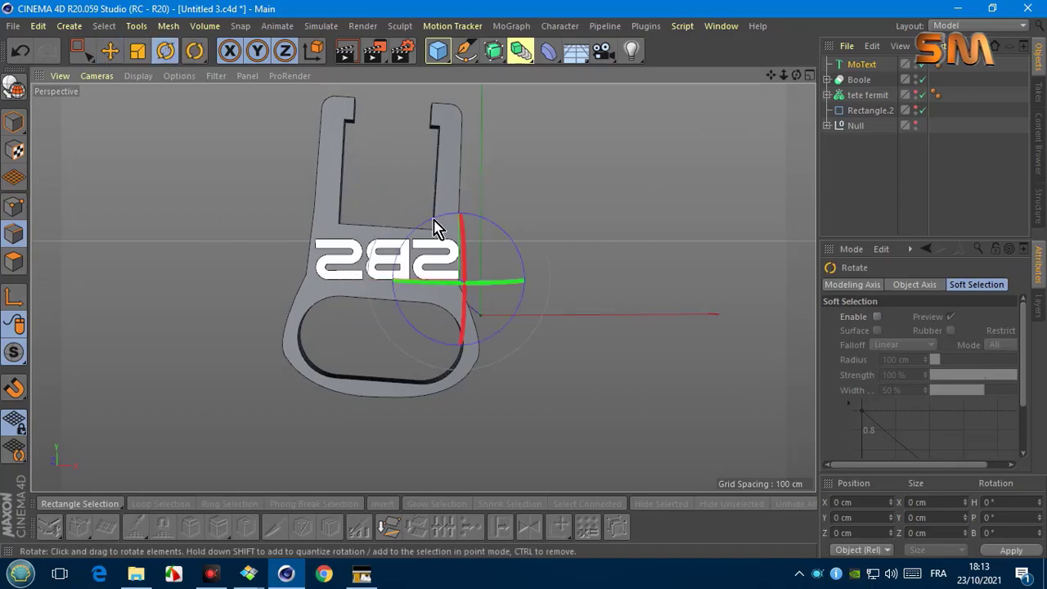
drag(434, 227, 502, 233)
drag(426, 281, 777, 290)
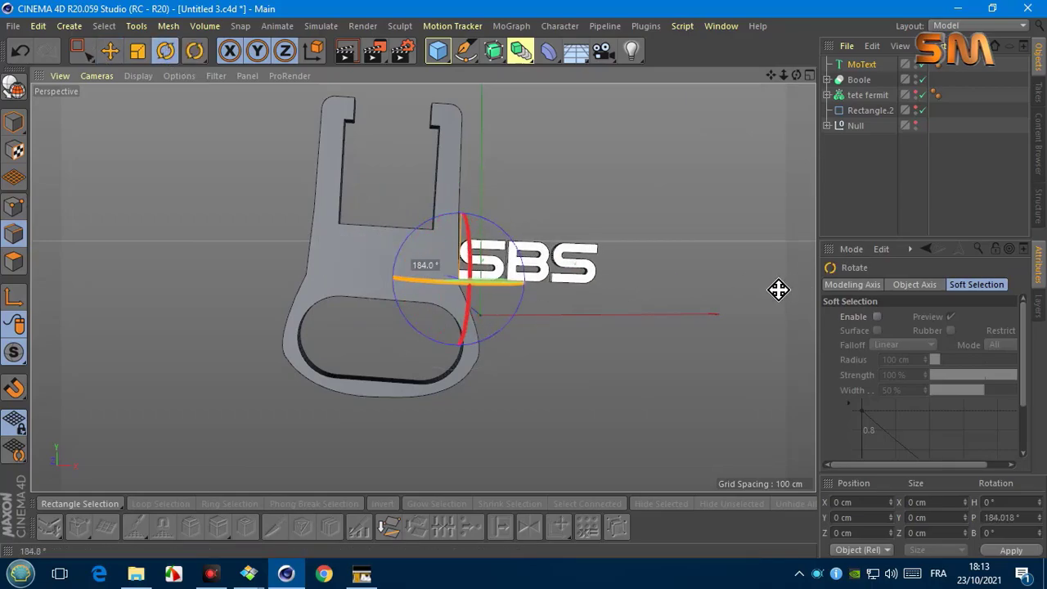
click(110, 51)
drag(540, 278, 400, 278)
Step: Rotate the text slightly to align it in the top view, then shrink it to about 76%
click(96, 75)
click(106, 281)
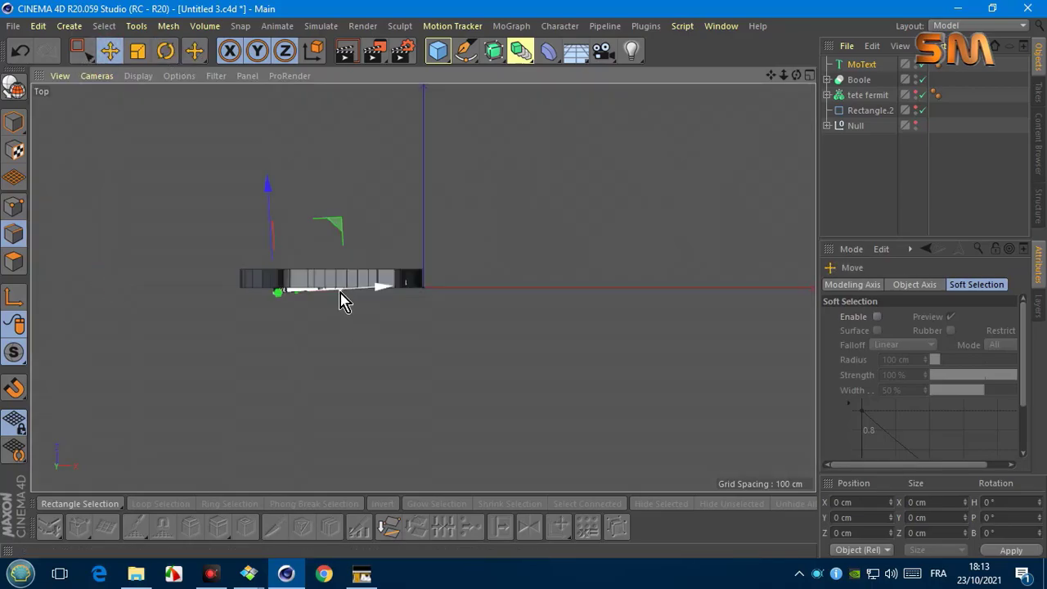
scroll(344, 299, up, 5)
click(166, 50)
mouse_move(208, 293)
mouse_down()
mouse_move(153, 283)
mouse_move(139, 239)
mouse_up()
click(110, 50)
scroll(144, 229, down, 3)
click(139, 75)
key(F1)
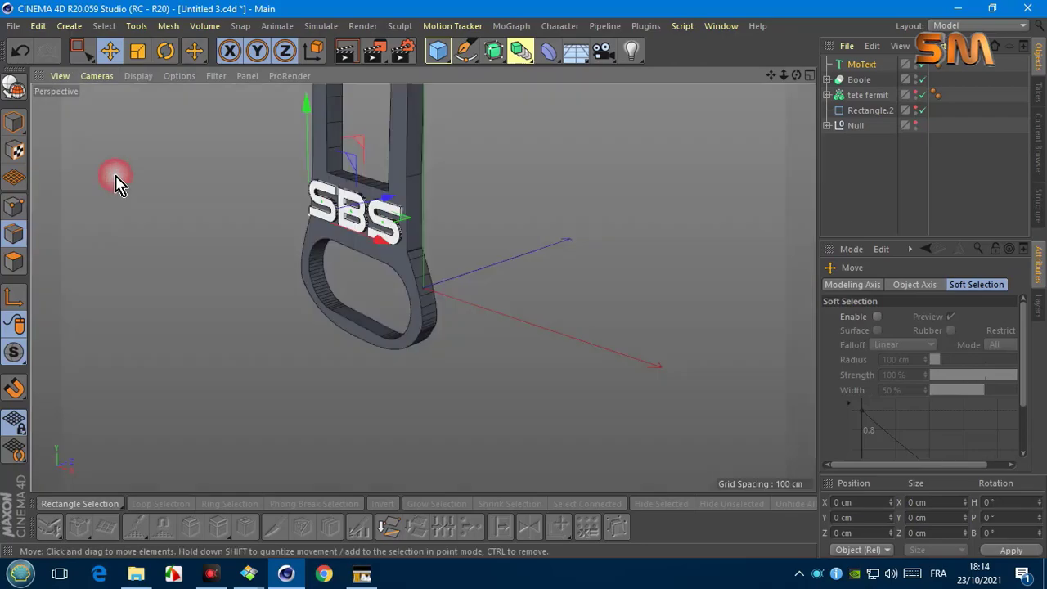
click(137, 51)
drag(490, 211, 449, 211)
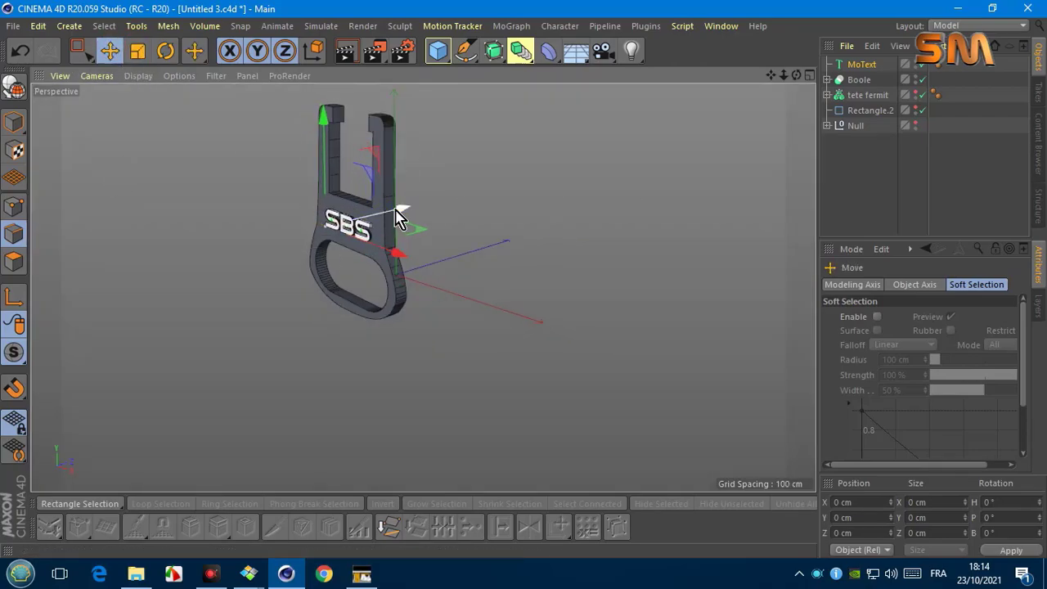
Step: Move the MoText under Null.1 in the Boole so SBS is engraved into the pad
drag(782, 75, 753, 180)
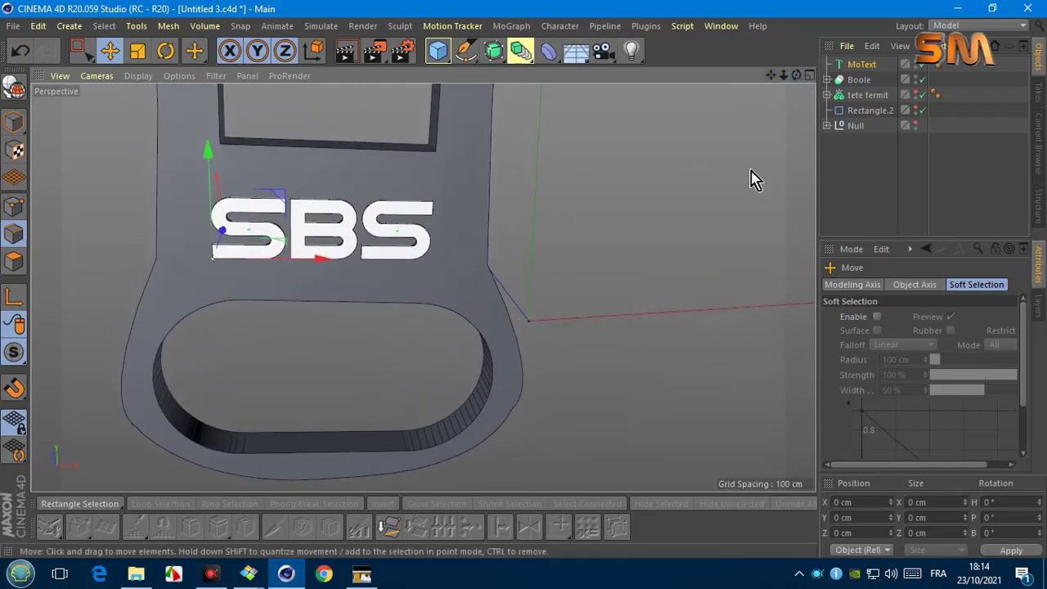
click(827, 79)
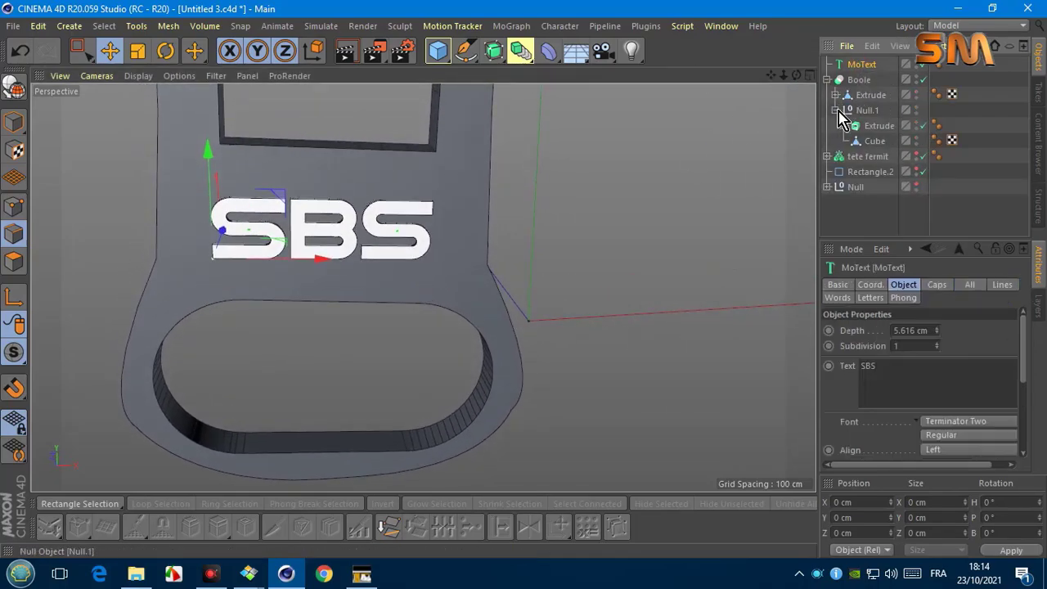
drag(866, 113, 860, 112)
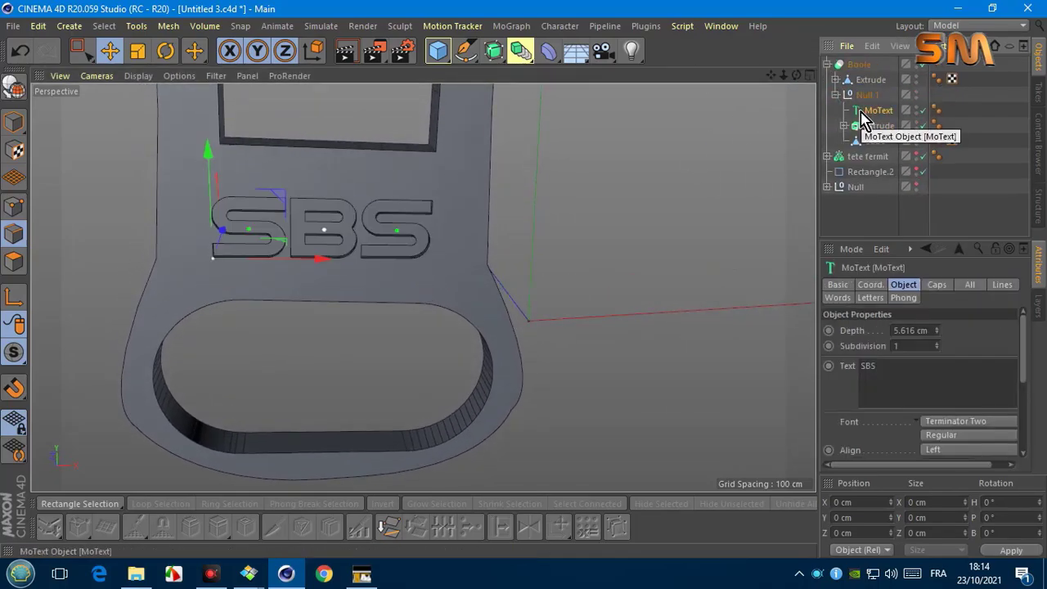
click(828, 64)
Step: Add a Volume Builder containing the Boole, with 0.5 cm voxel size and a Smooth layer
click(204, 26)
click(225, 41)
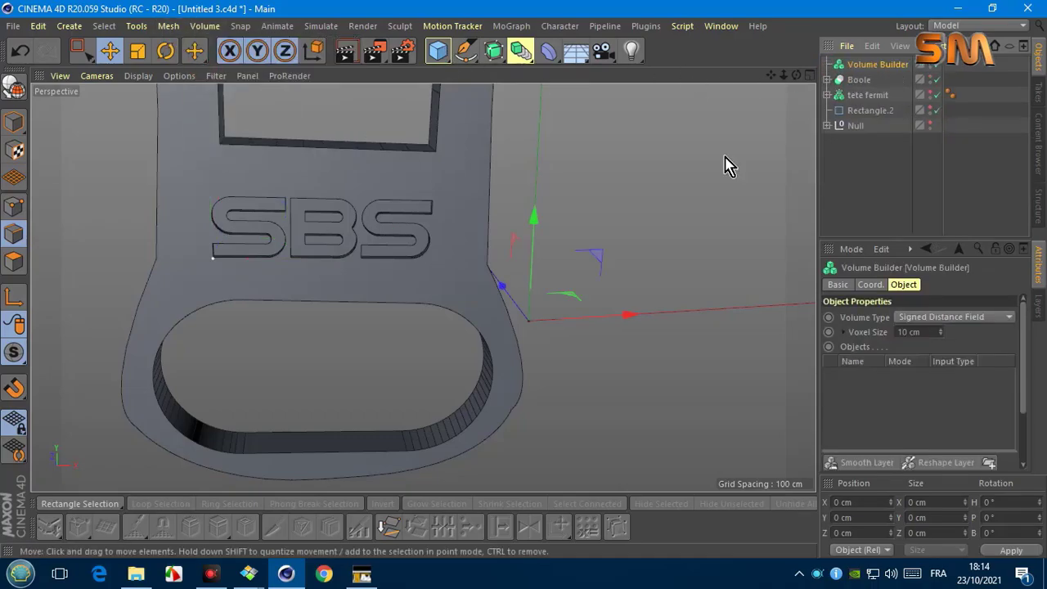
click(857, 81)
drag(855, 63, 858, 65)
click(875, 65)
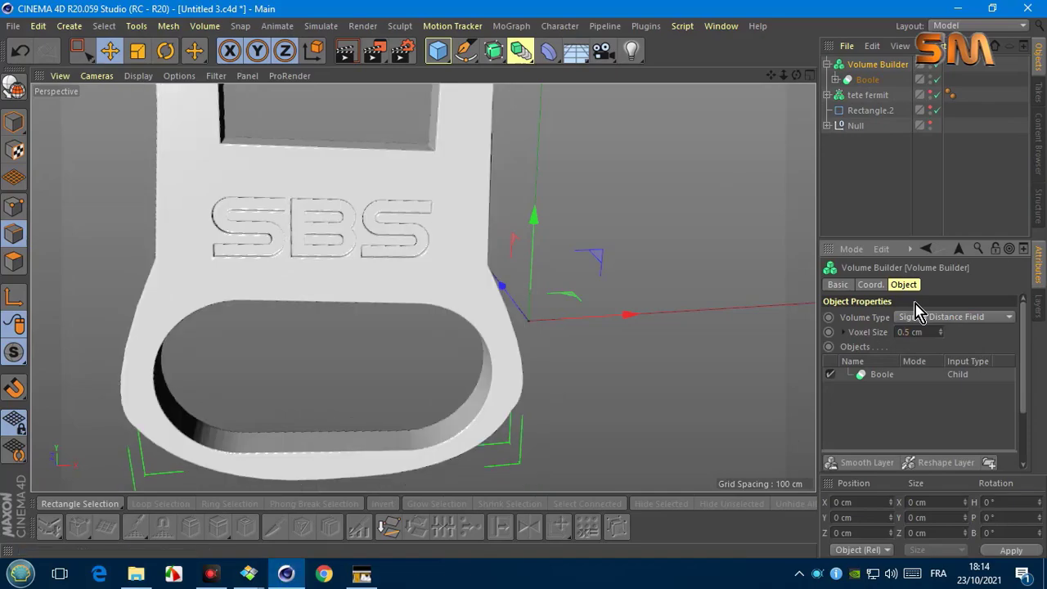
click(855, 463)
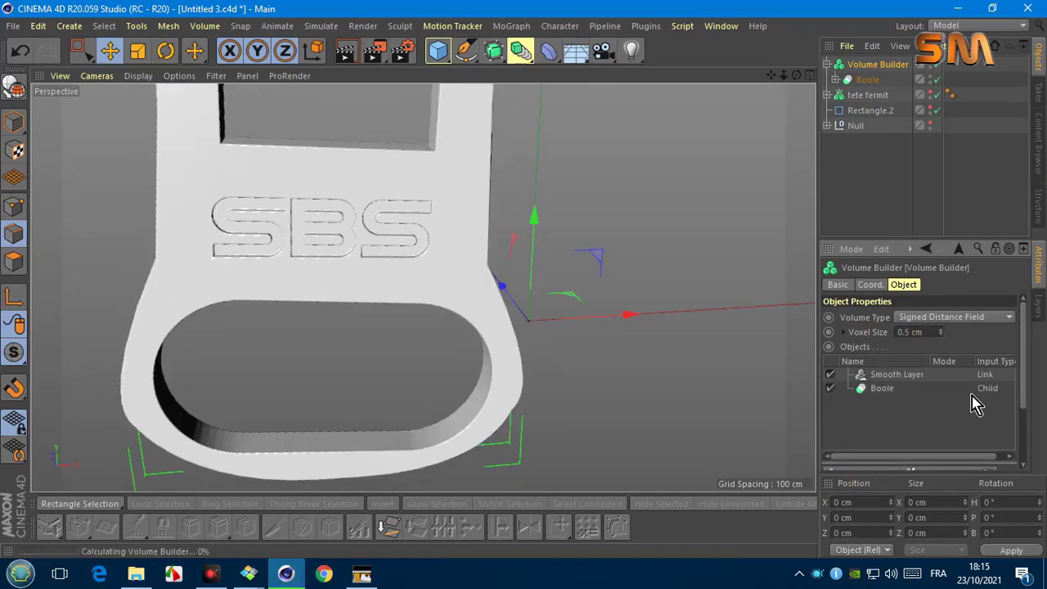
scroll(434, 334, down, 5)
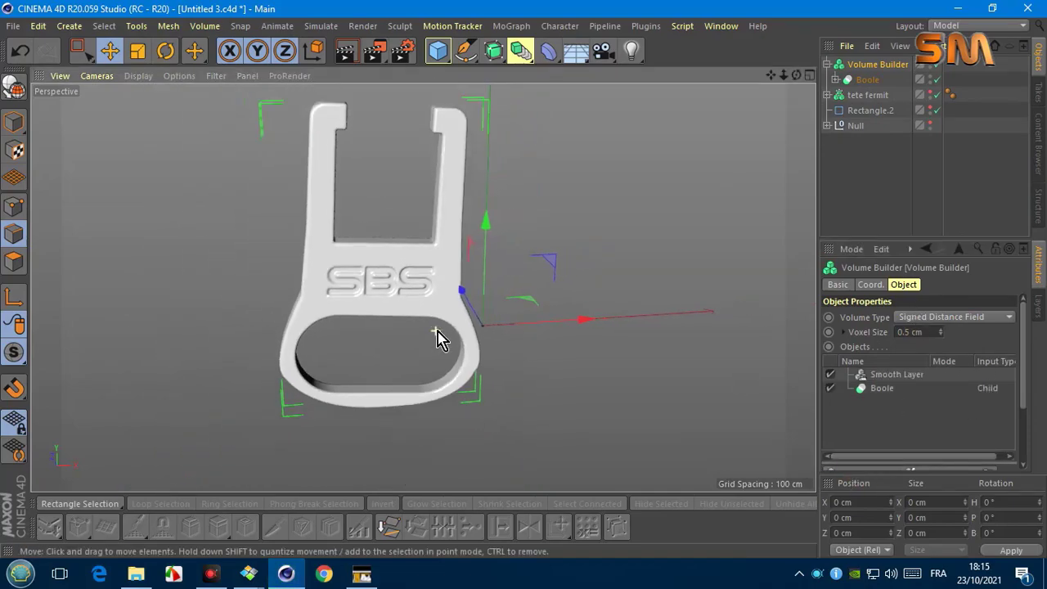
click(827, 64)
Step: Nest the Volume Builder in a new Volume Mesher and inspect the smoothed pad with grey shading
click(204, 25)
click(210, 89)
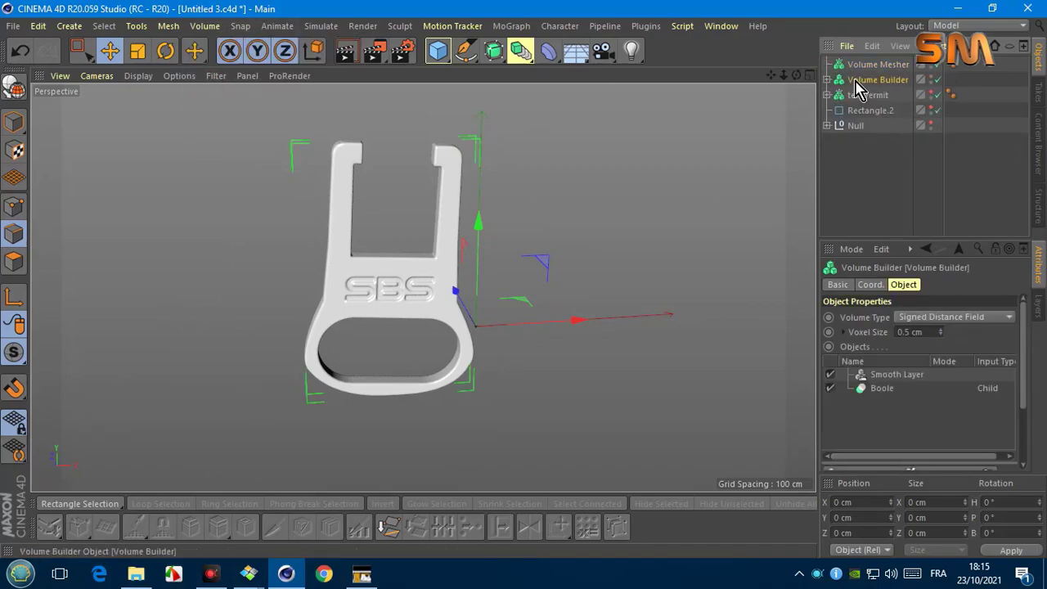
drag(869, 66, 874, 65)
click(138, 76)
click(156, 112)
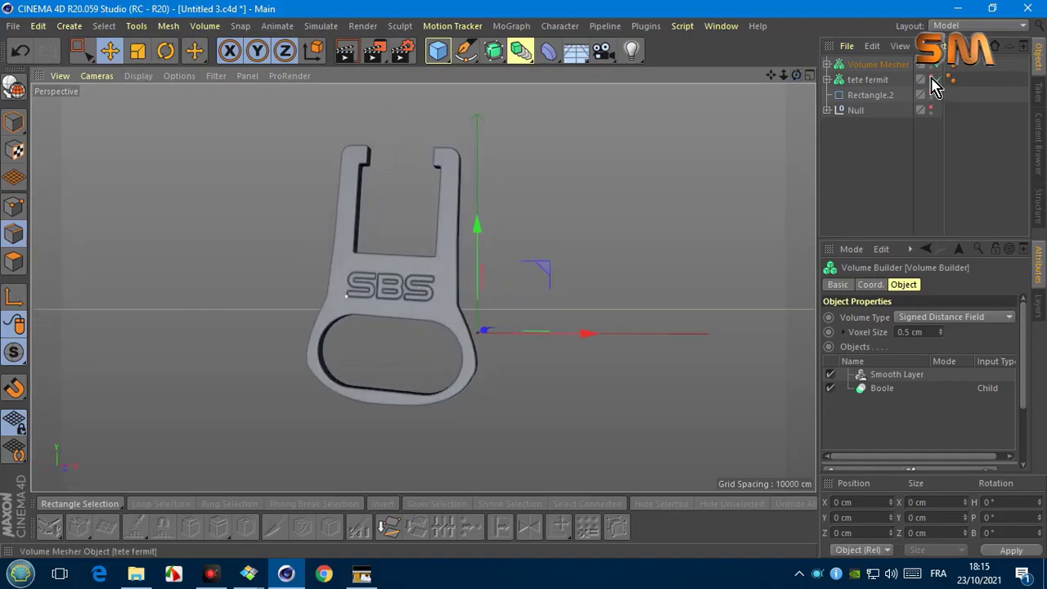
drag(796, 75, 374, 366)
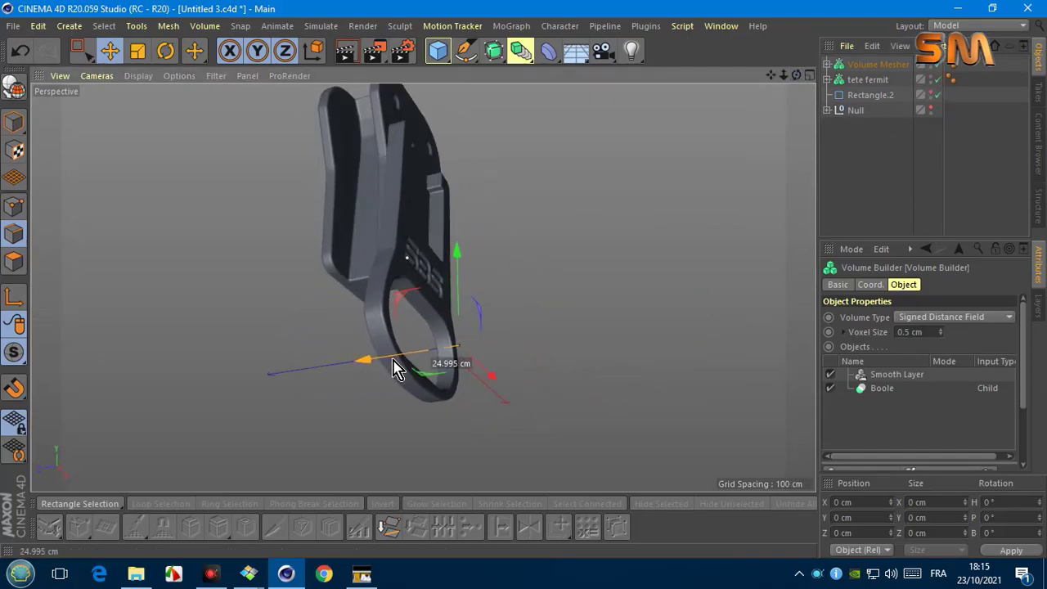
drag(375, 366, 401, 370)
key(ctrl+shift+z)
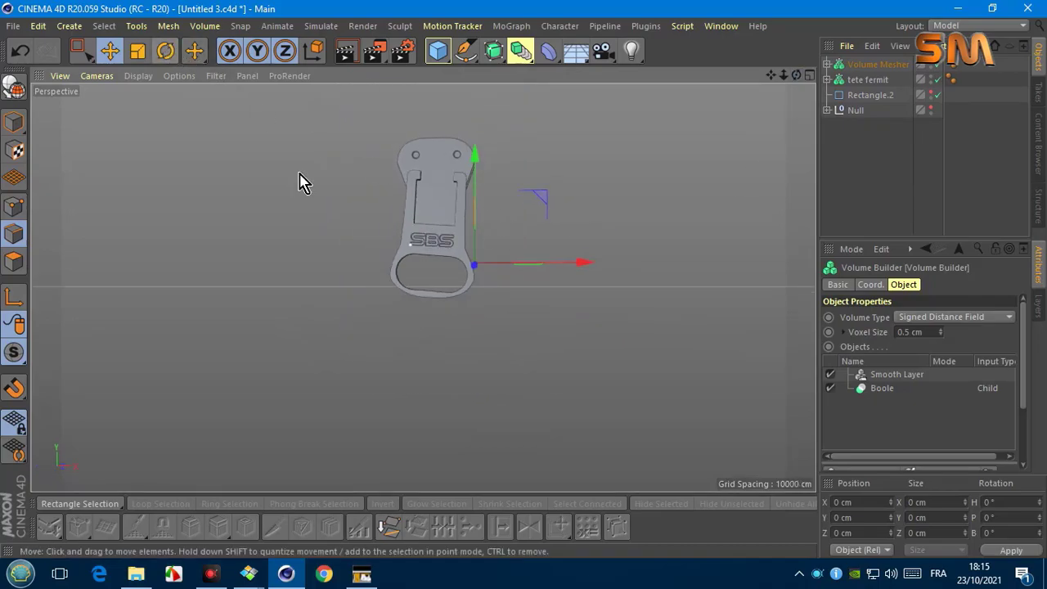
key(ctrl+z)
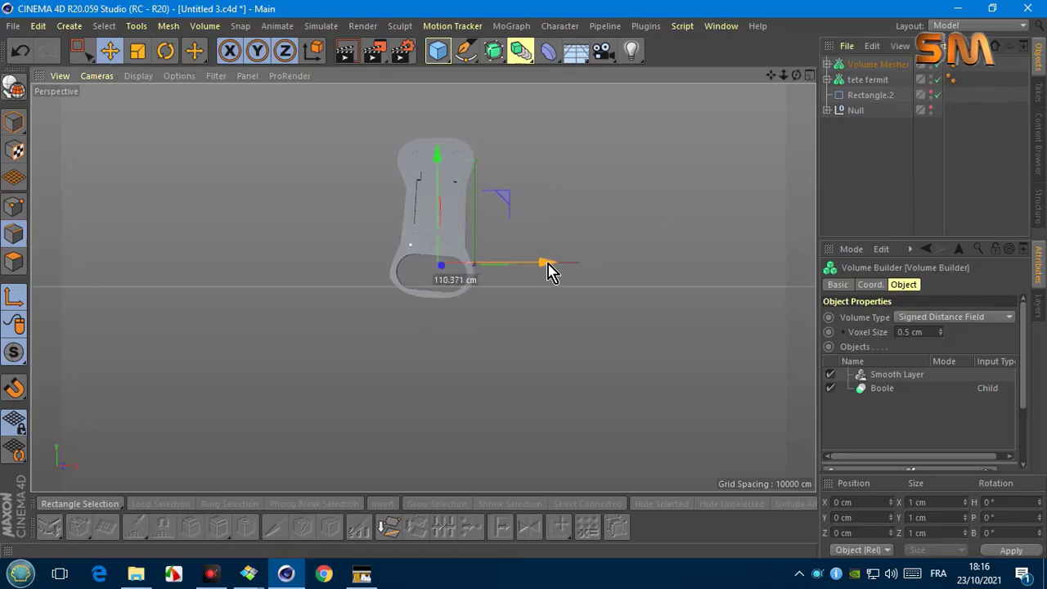
Step: Raise the smoothed SBS pad about 55 cm, undoing the stray rotations
key(r)
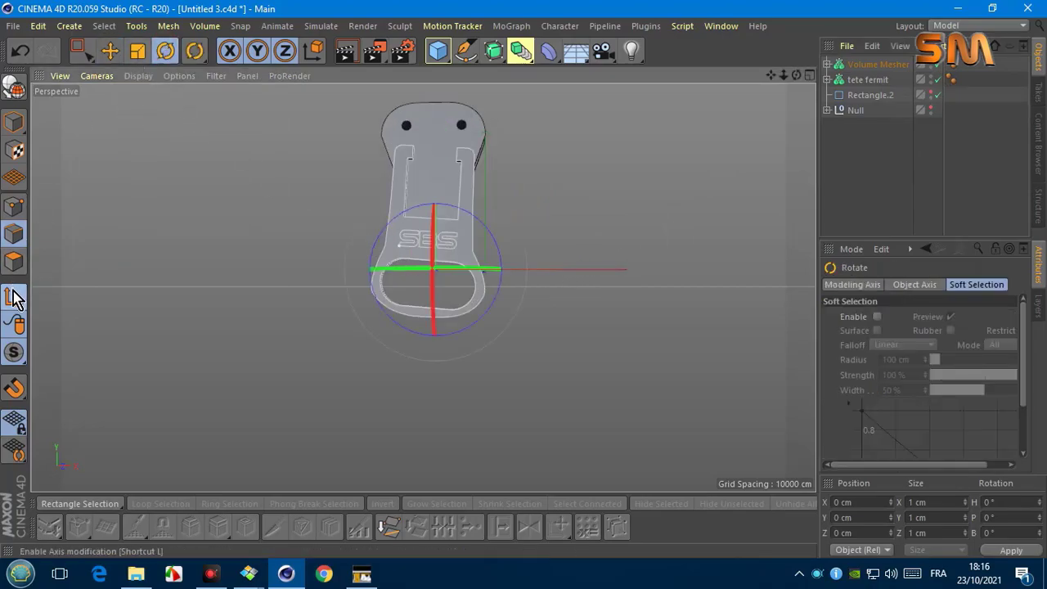
drag(460, 268, 466, 268)
key(ctrl+z)
key(e)
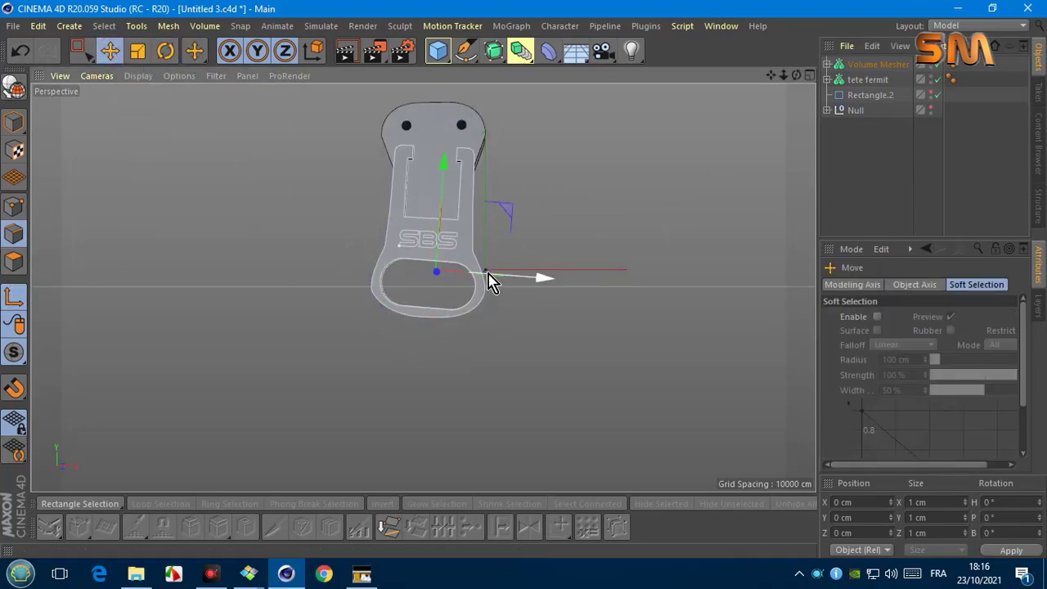
click(163, 52)
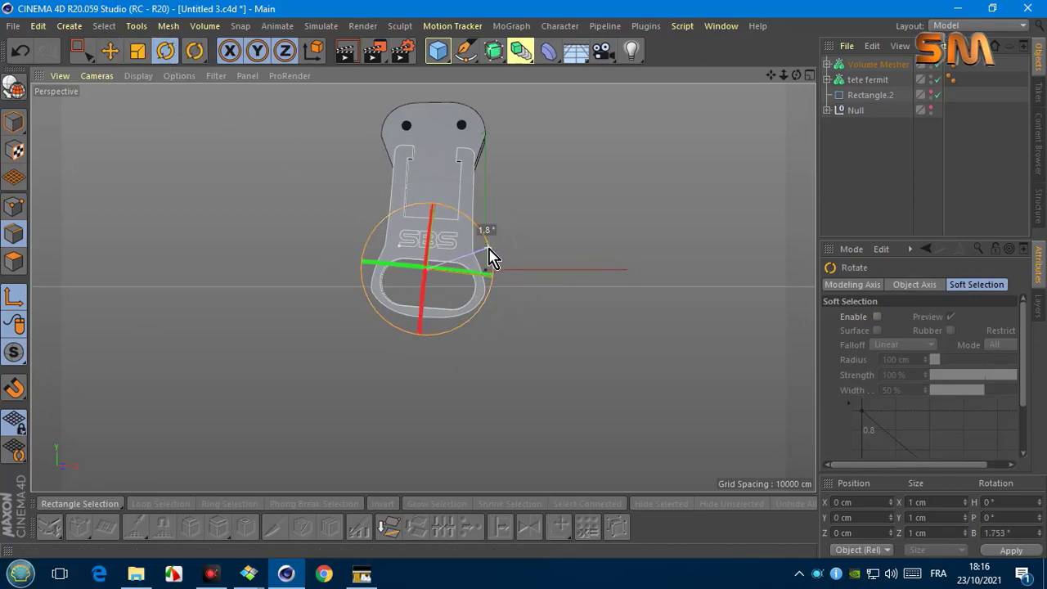
key(ctrl+z)
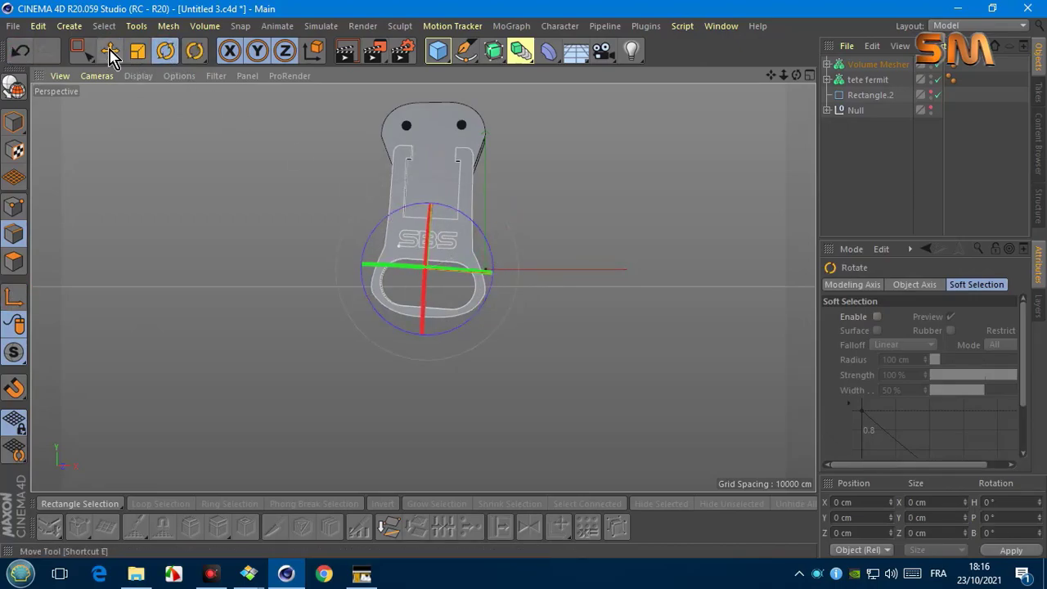
click(112, 57)
drag(432, 217, 435, 234)
Step: Shift the pad about 7 cm sideways, then hide the pad and the tete fermit head object
click(165, 53)
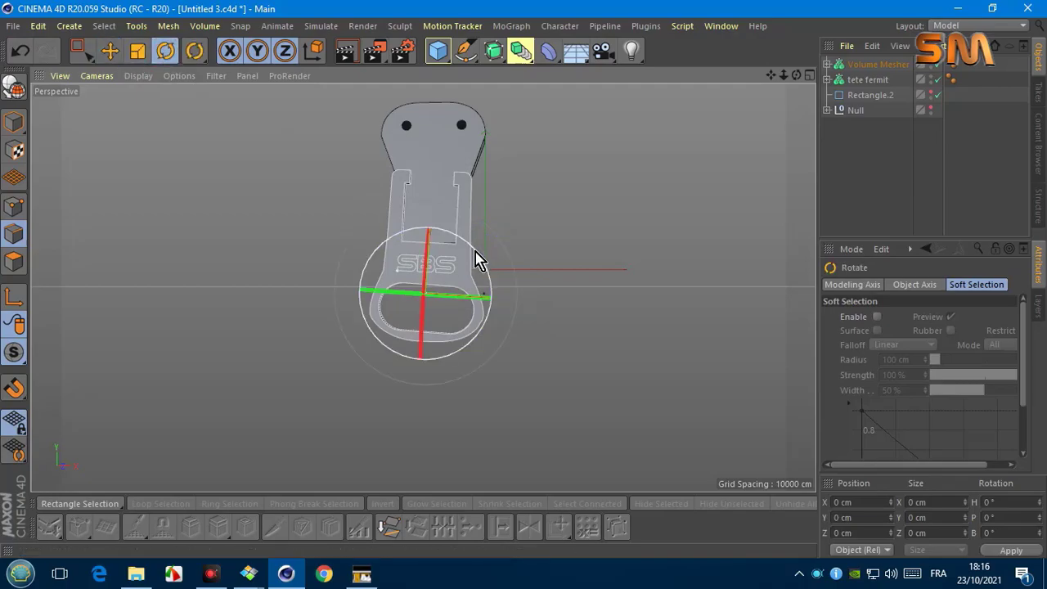
key(e)
drag(507, 299, 509, 302)
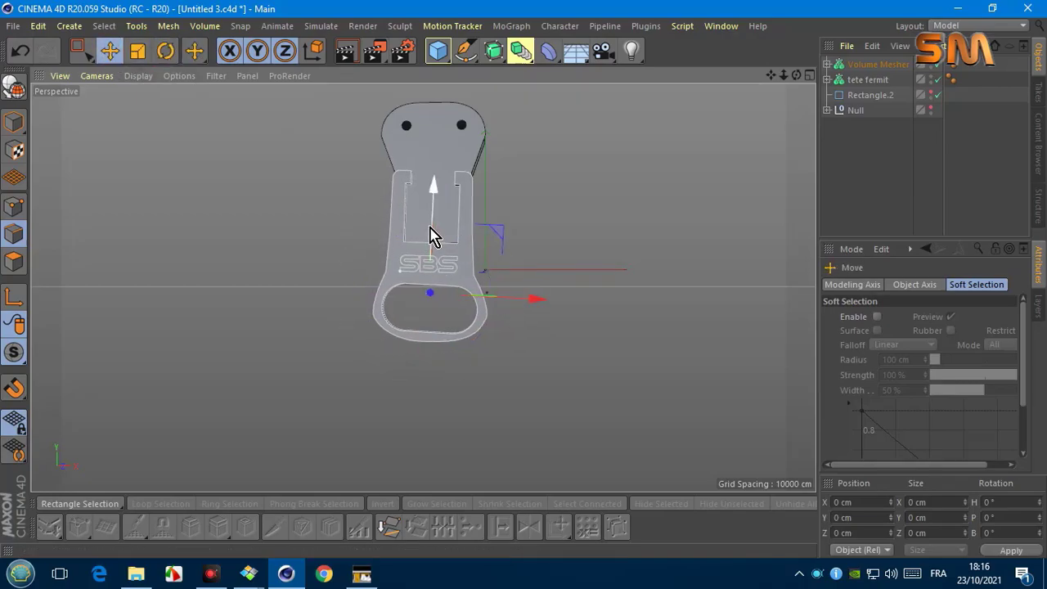
click(935, 94)
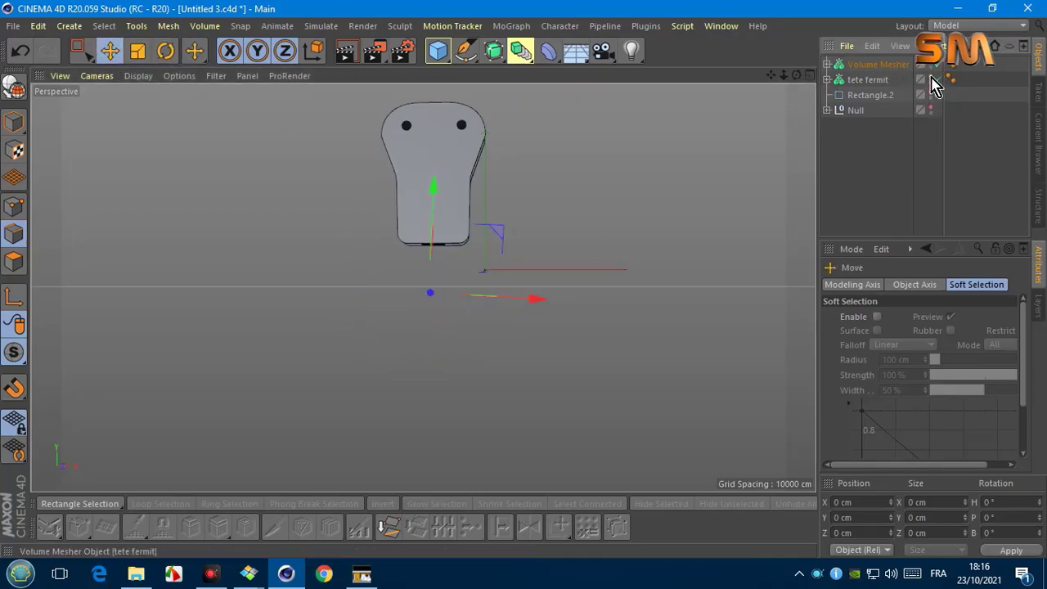
click(931, 78)
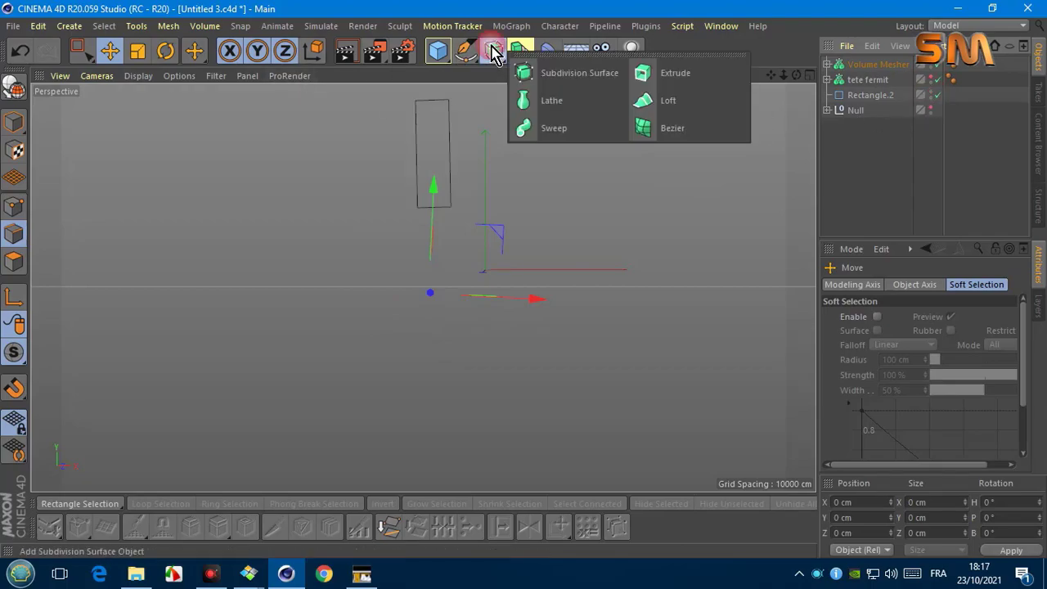
Step: Extrude Rectangle.2 and collapse the extrusion into a single editable polygon object
drag(494, 51, 646, 73)
drag(870, 109, 863, 65)
click(138, 75)
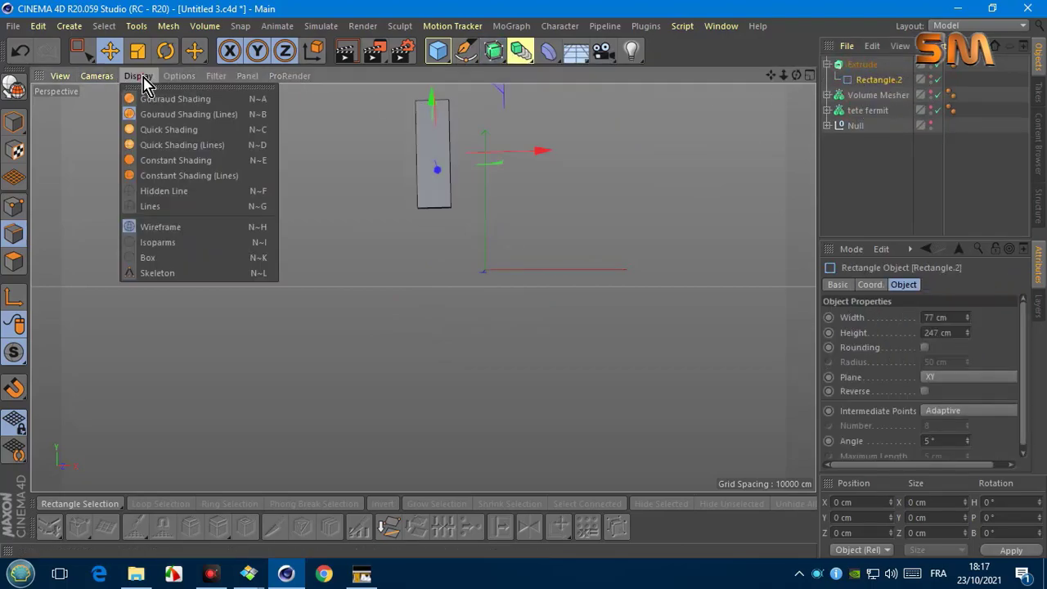
click(115, 169)
click(423, 286)
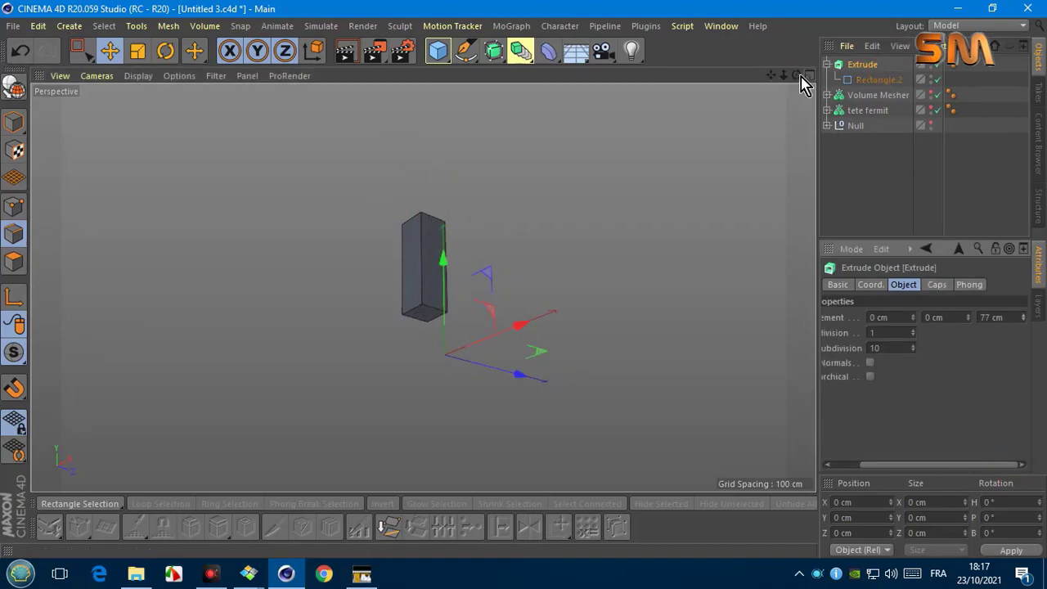
drag(798, 77, 789, 79)
click(827, 65)
right_click(855, 66)
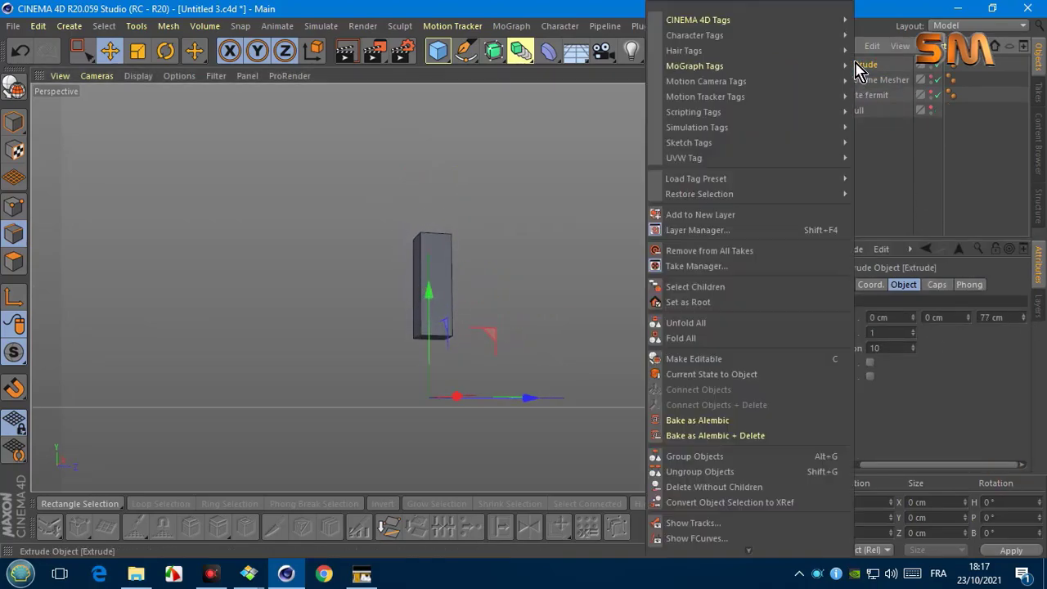
click(683, 286)
right_click(855, 65)
click(675, 414)
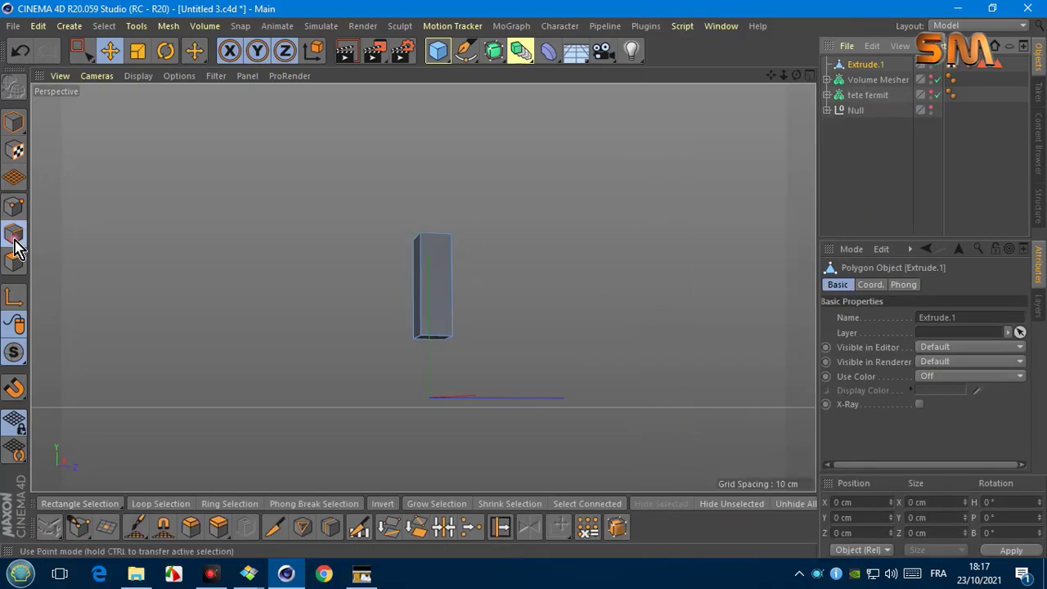
Step: Bevel the top and bottom front edges with a Round shape, 25.1 cm offset and 5 subdivisions
click(80, 50)
click(104, 25)
right_click(121, 233)
click(145, 482)
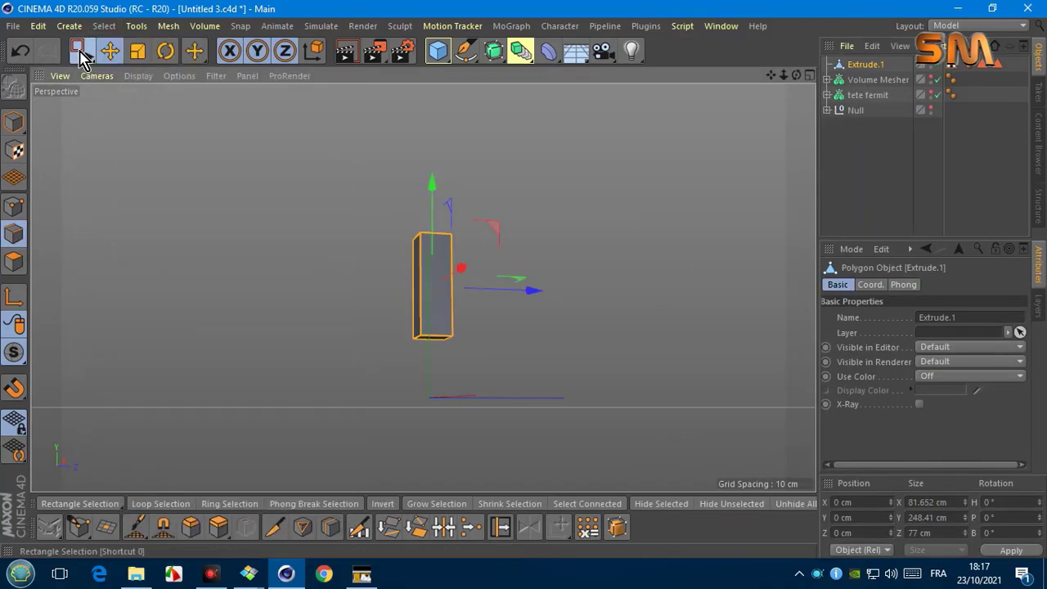
click(80, 51)
mouse_move(794, 78)
mouse_down()
mouse_move(514, 211)
mouse_move(658, 223)
mouse_up()
click(409, 219)
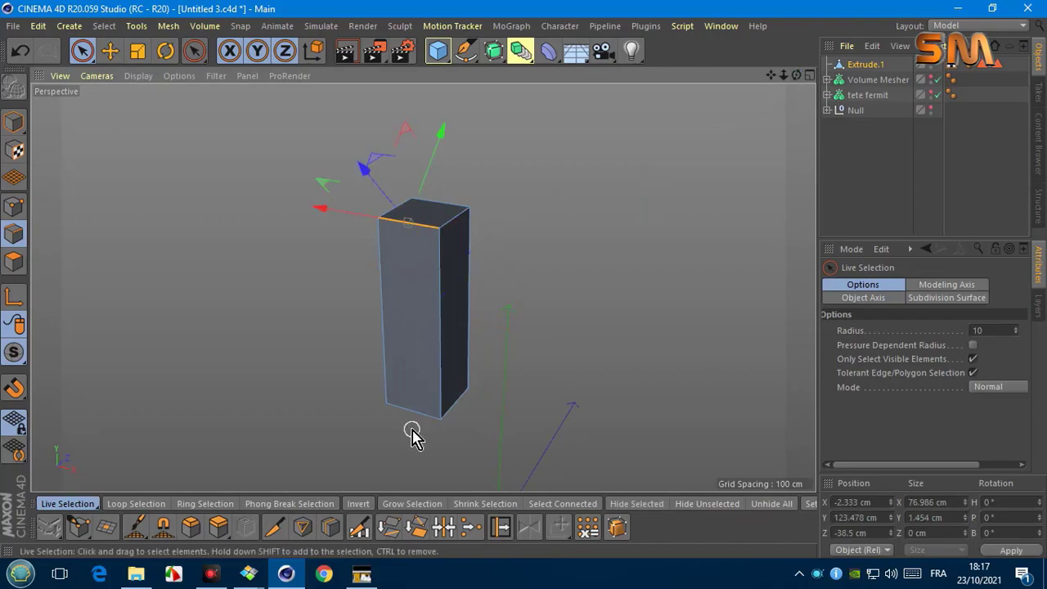
right_click(594, 413)
click(630, 404)
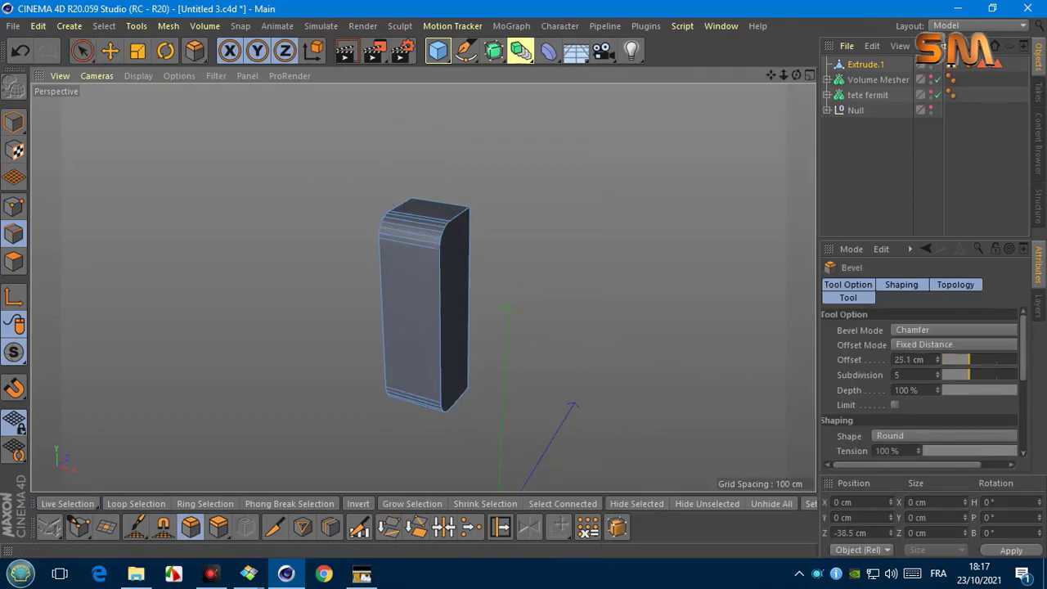
click(866, 66)
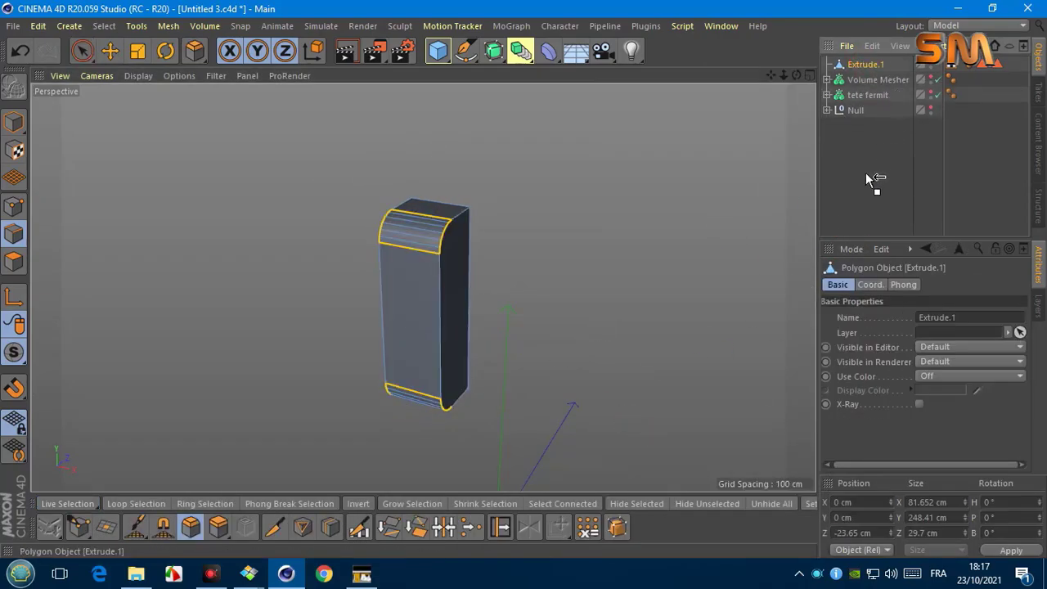
click(4, 126)
Step: Scale the copied block to about 74%, 123 cm wide and 162 cm tall, and raise it
key(t)
drag(678, 164, 507, 182)
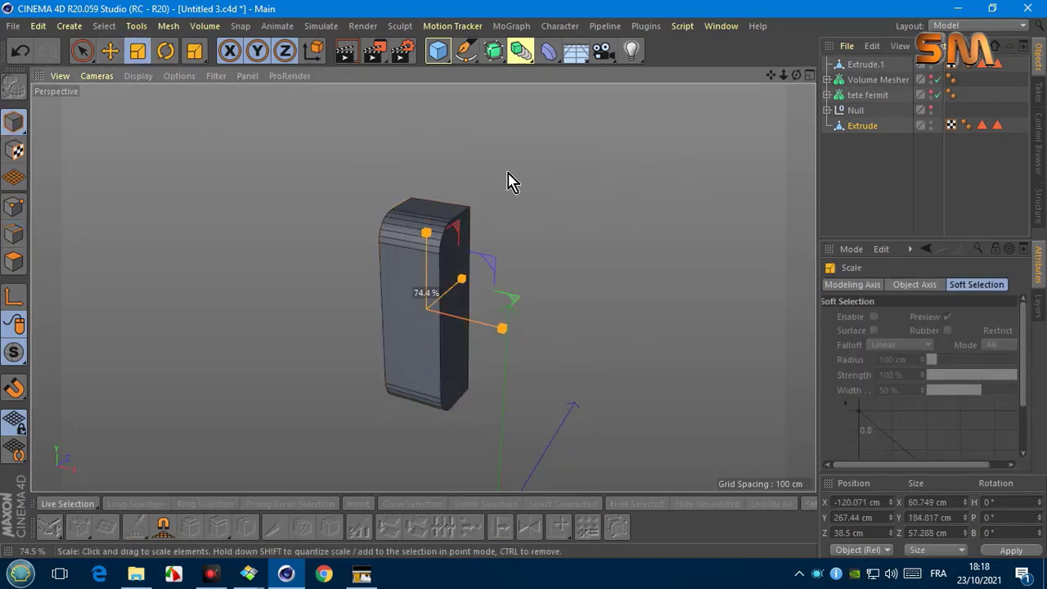
drag(532, 343, 655, 384)
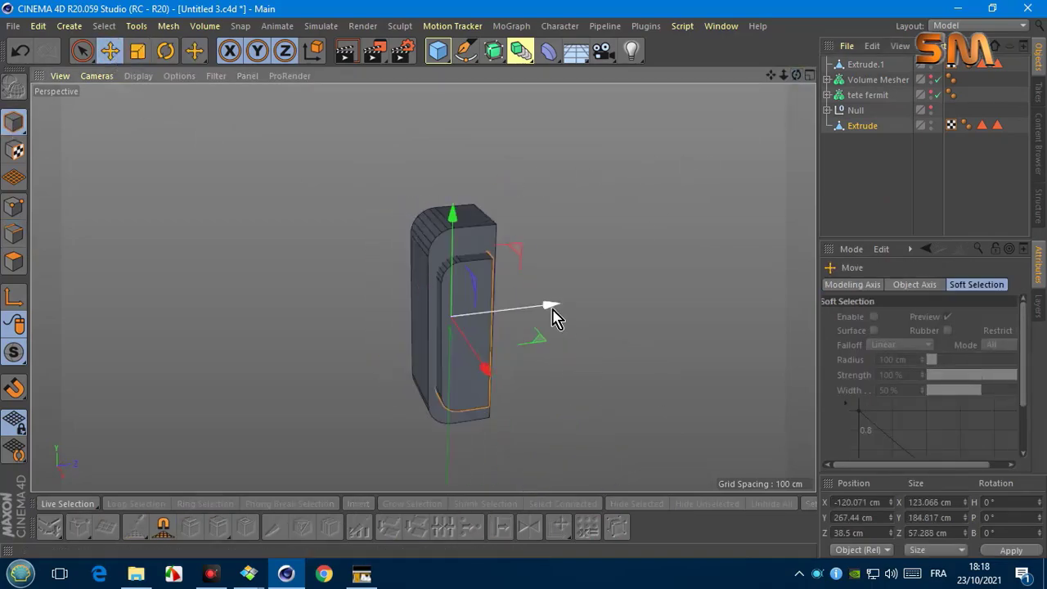
key(t)
mouse_move(468, 214)
mouse_down()
mouse_move(470, 236)
mouse_move(464, 222)
mouse_up()
key(e)
Step: Subtract the copy from Extrude.1 with a Boole and wrap the Boole in a Volume Builder
click(500, 60)
click(806, 77)
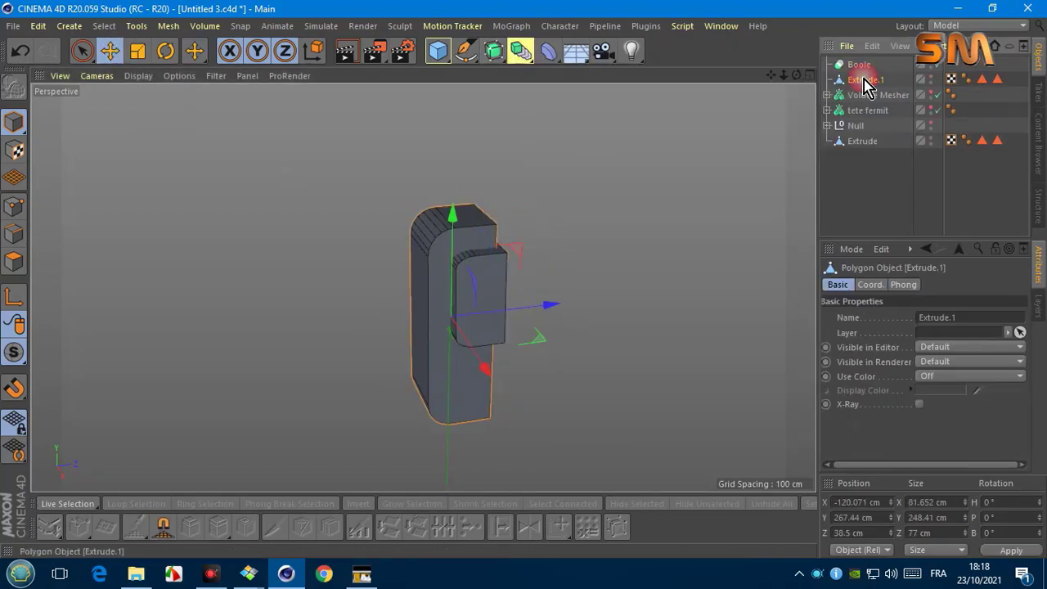
click(864, 96)
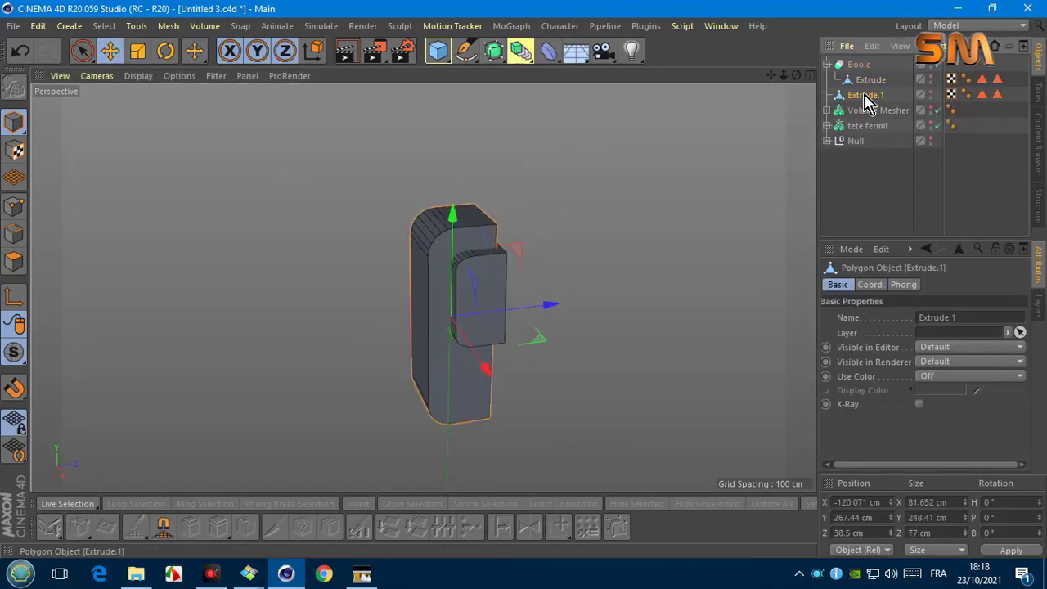
drag(865, 67, 859, 66)
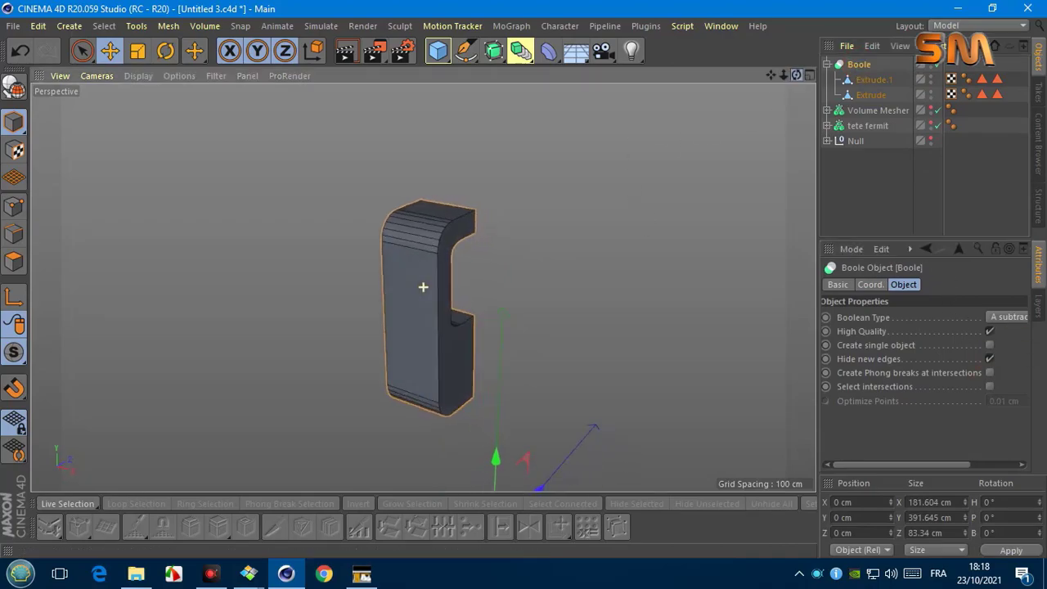
drag(795, 74, 869, 70)
click(205, 25)
click(216, 71)
click(869, 65)
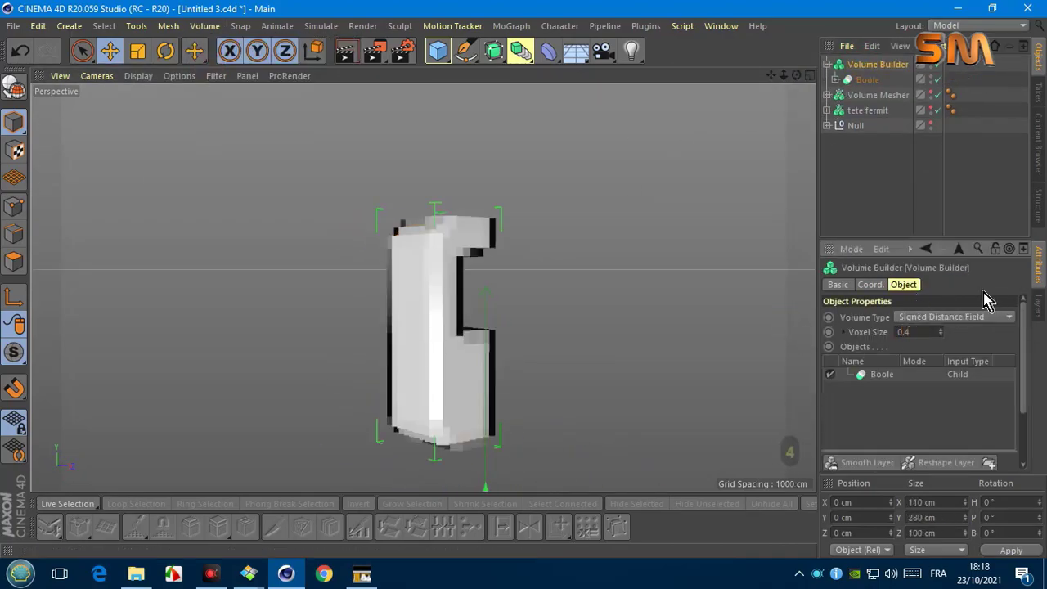
Step: Add a Smooth Layer to the Volume Builder and nest it under a new Volume Mesher
click(863, 463)
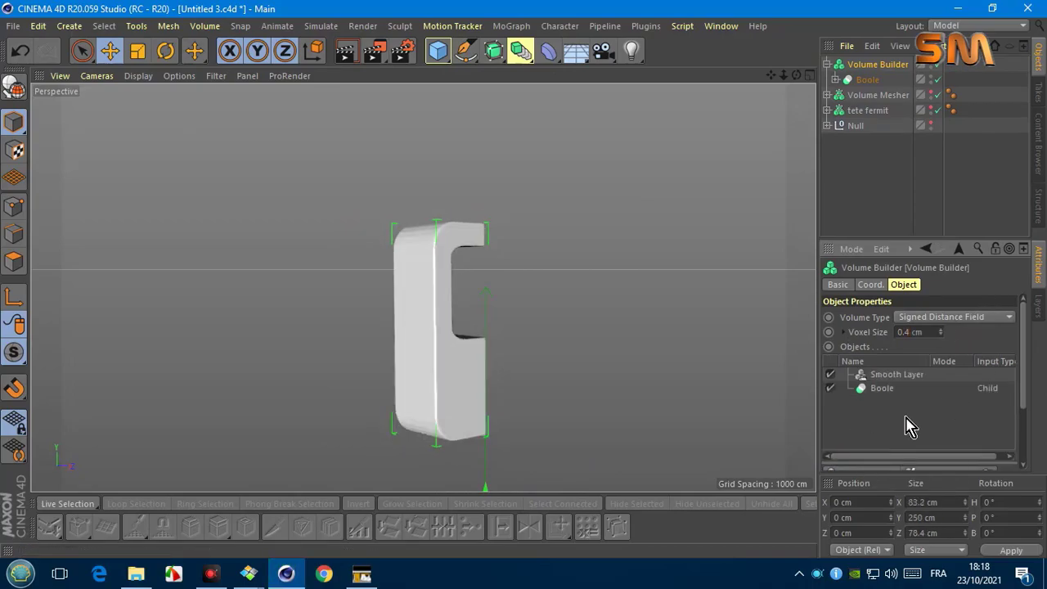
click(205, 25)
click(221, 85)
drag(878, 79, 883, 65)
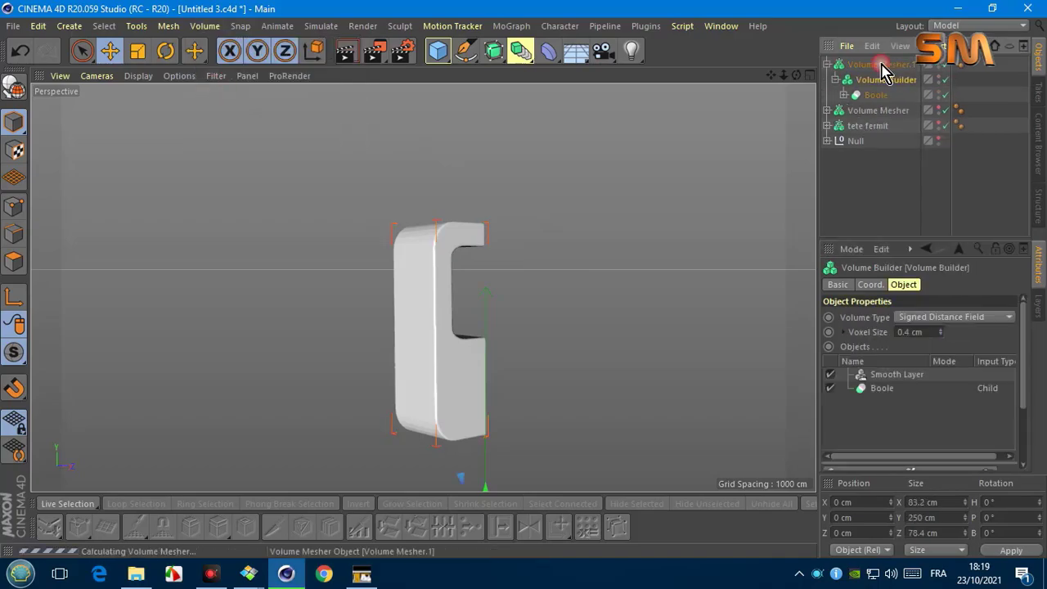
click(880, 65)
Step: Undo several recent changes, check Volume Mesher.1's settings and unhide the other zipper parts
click(21, 55)
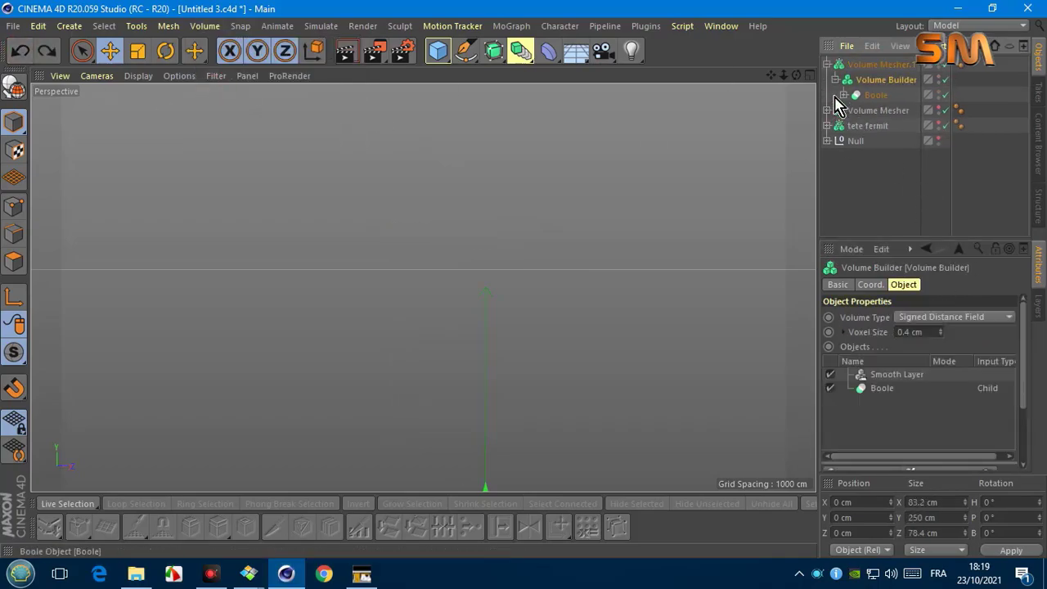
click(908, 194)
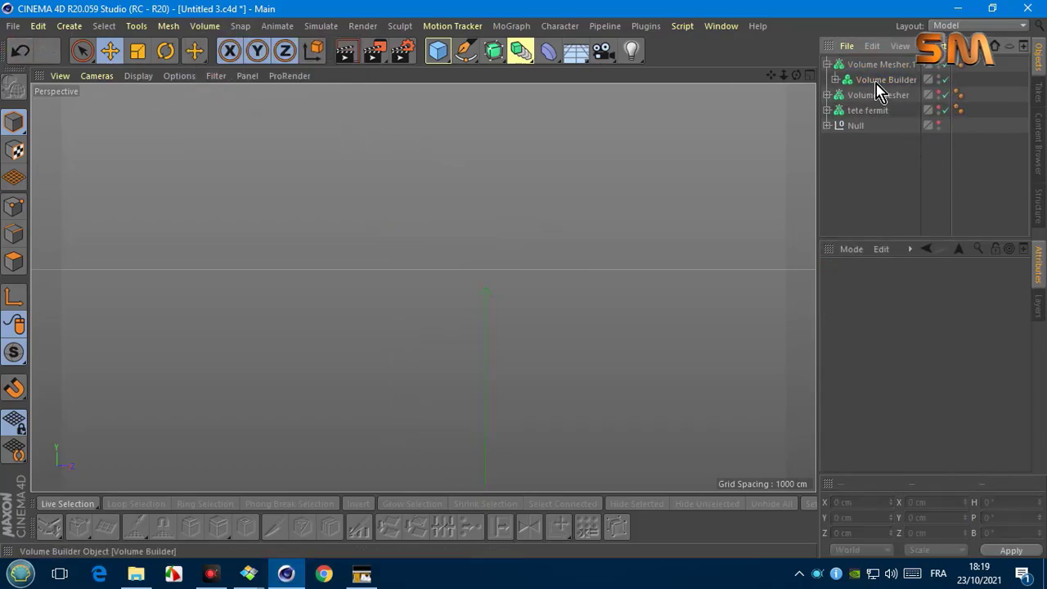
click(837, 82)
key(ctrl+z)
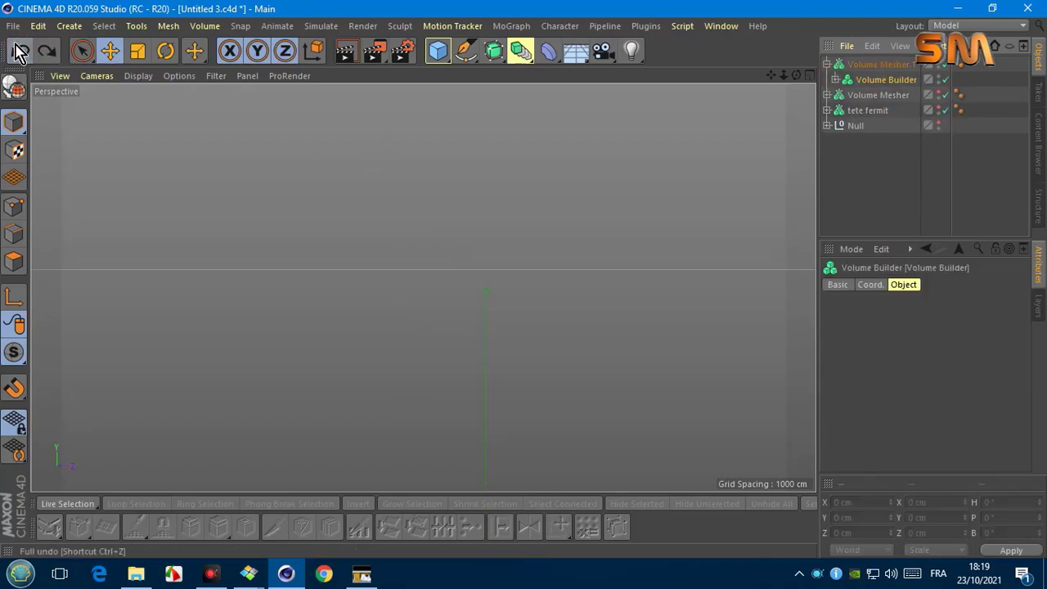
key(ctrl+z)
key(ctrl+z)
key(ctrl+z)
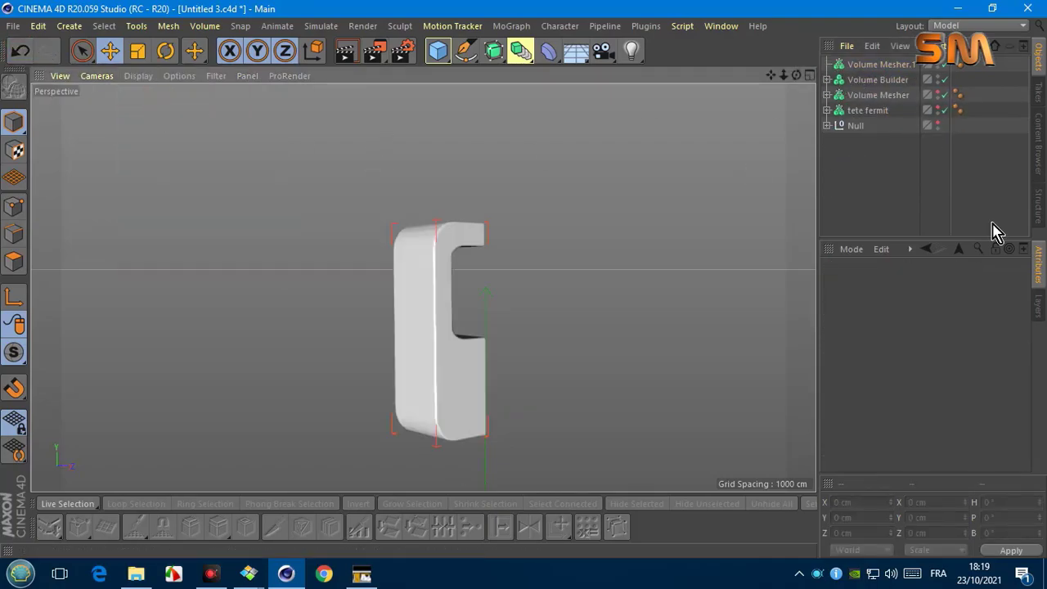
click(861, 82)
click(865, 65)
text(2)
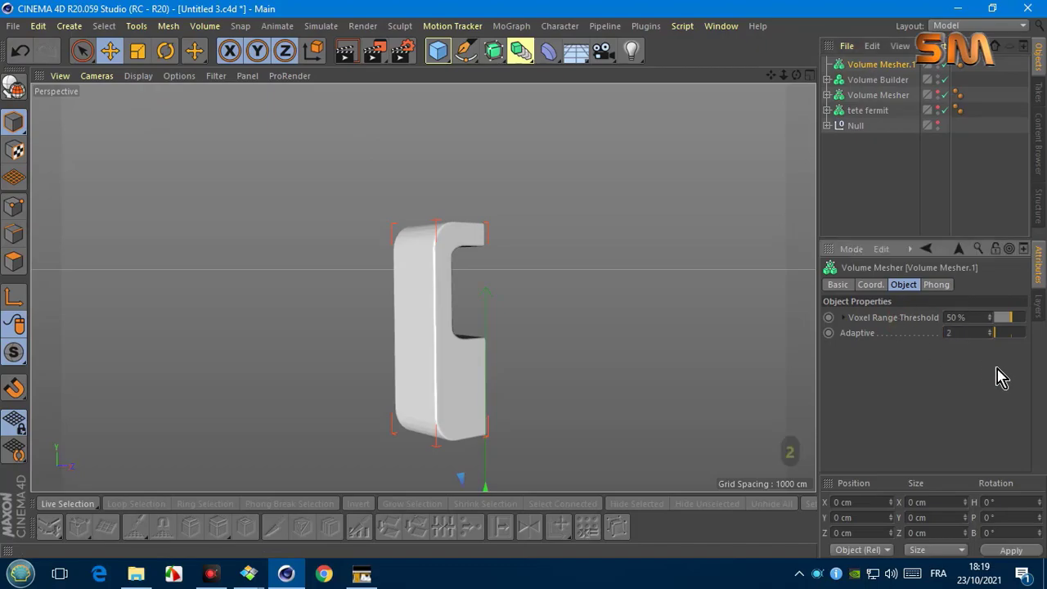
key(ctrl+z)
key(ctrl+z)
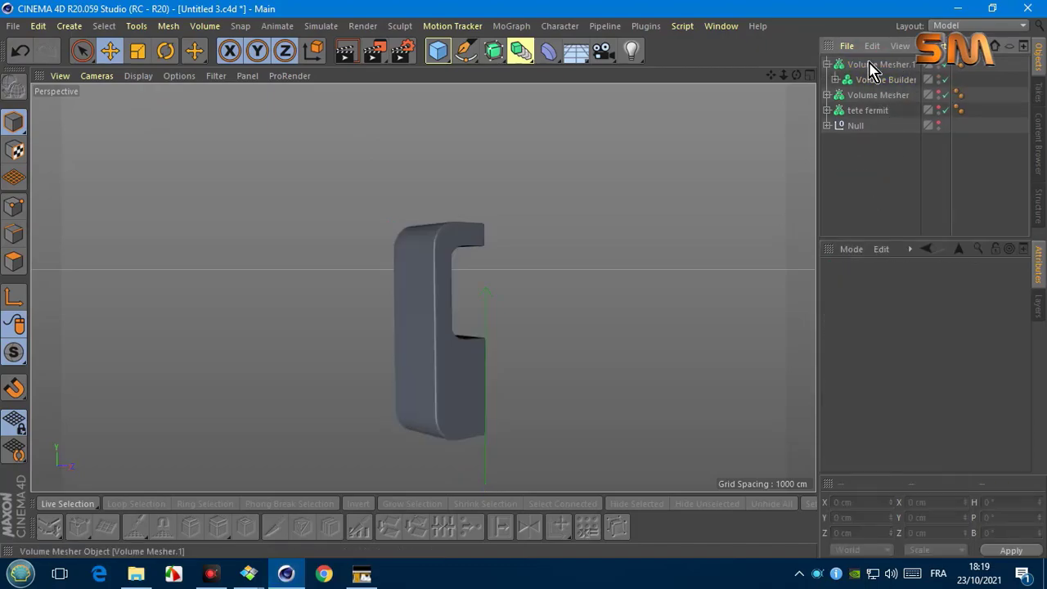
key(ctrl+z)
click(938, 81)
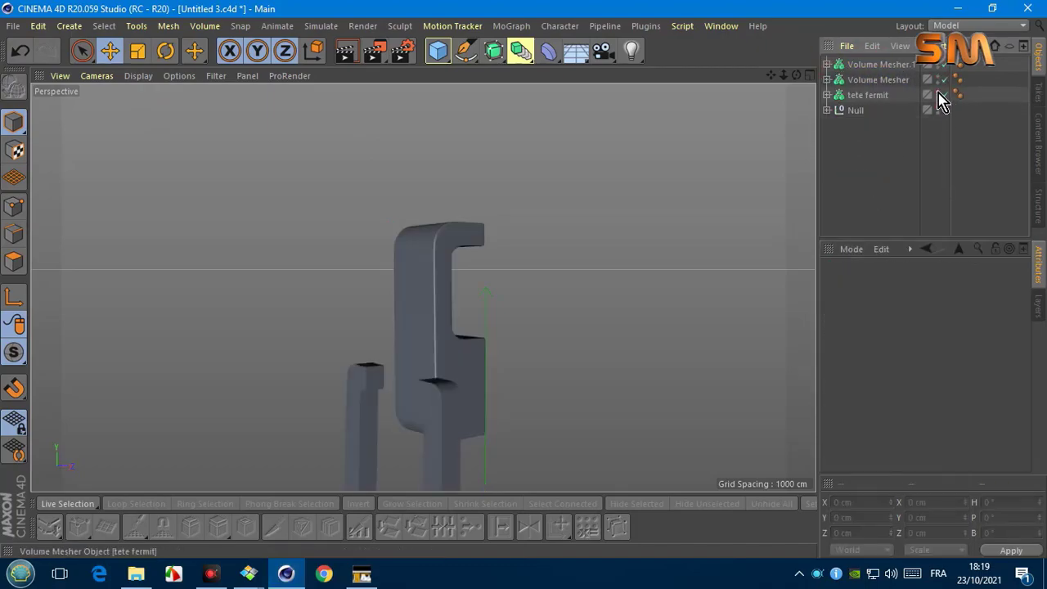
Step: Show the rest of the zipper model and push the pad along its depth axis
click(939, 95)
alt+drag(668, 218, 621, 229)
click(939, 65)
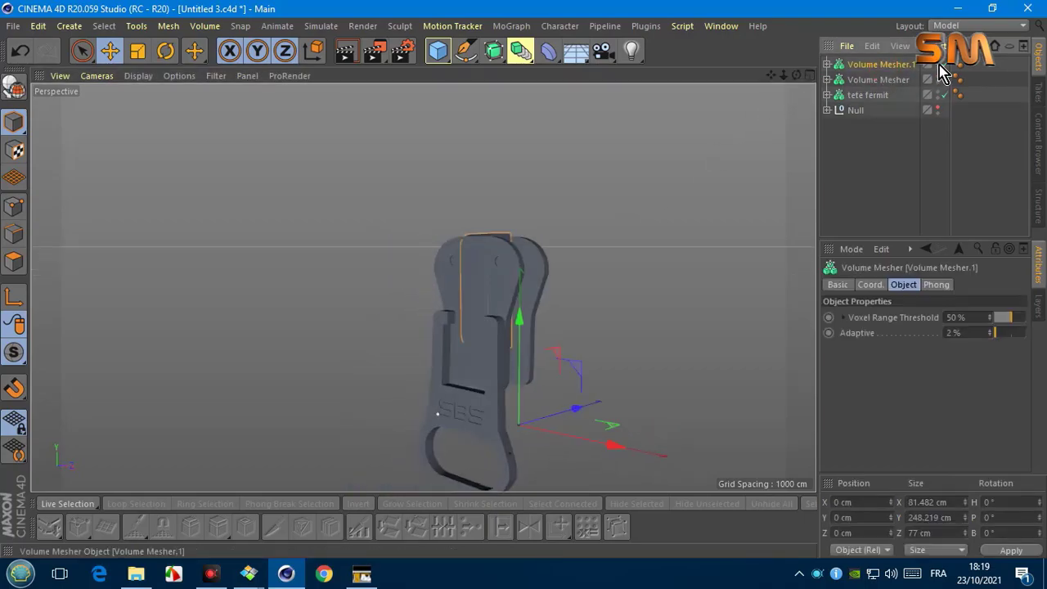
click(827, 64)
drag(576, 408, 507, 378)
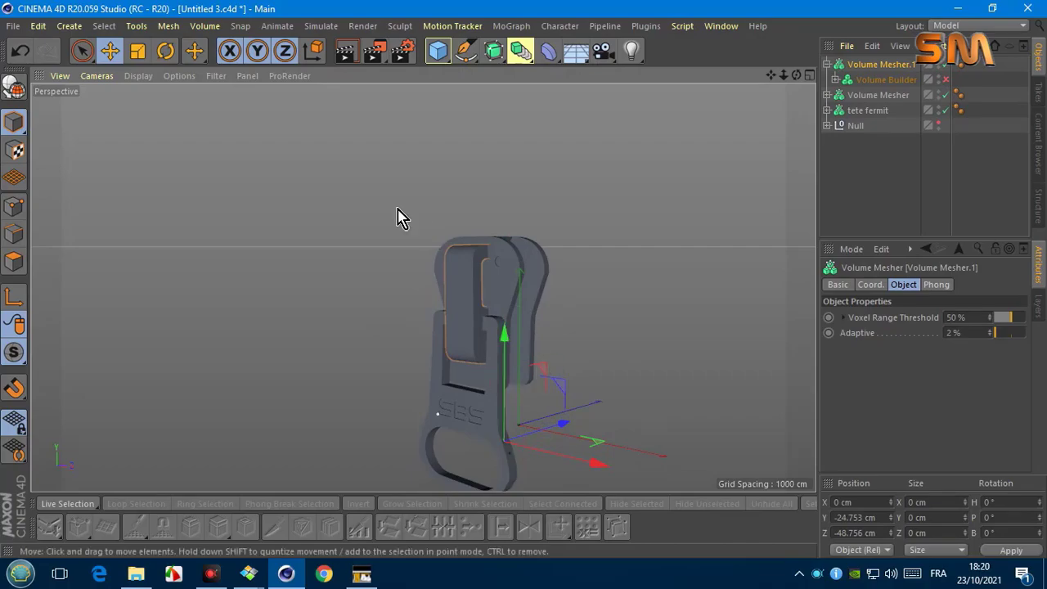
Step: In the front view, rotate the pad 180° to turn it upside down
click(98, 76)
click(103, 238)
middle_drag(423, 288, 410, 379)
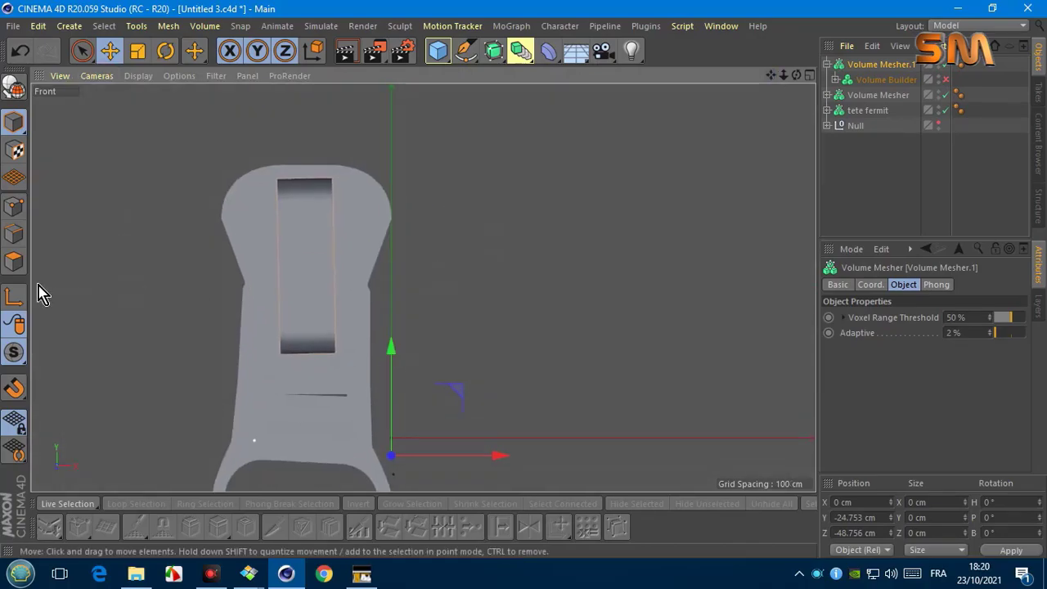
click(166, 51)
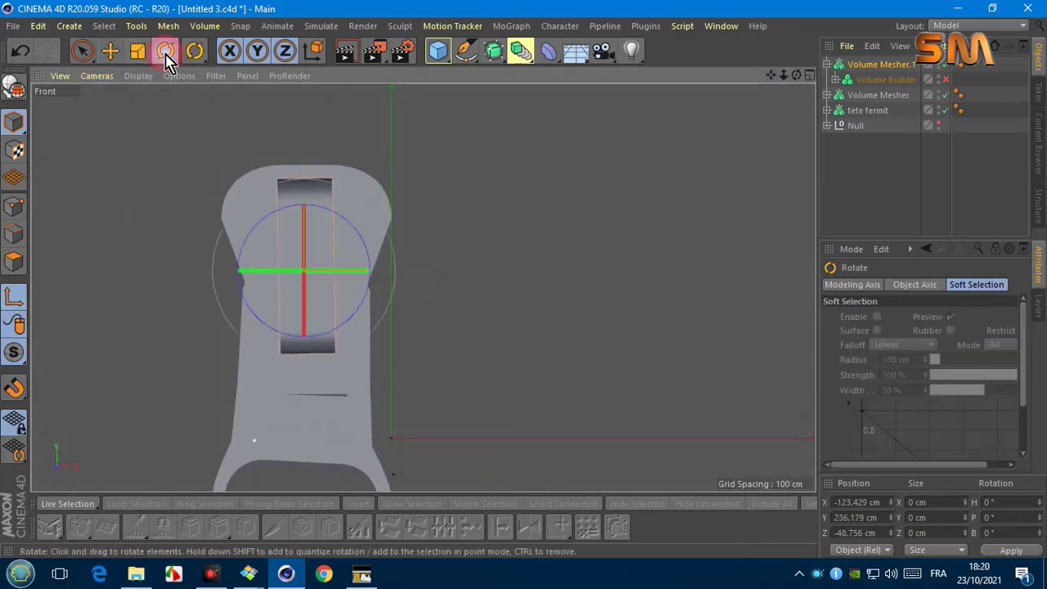
drag(348, 233, 272, 309)
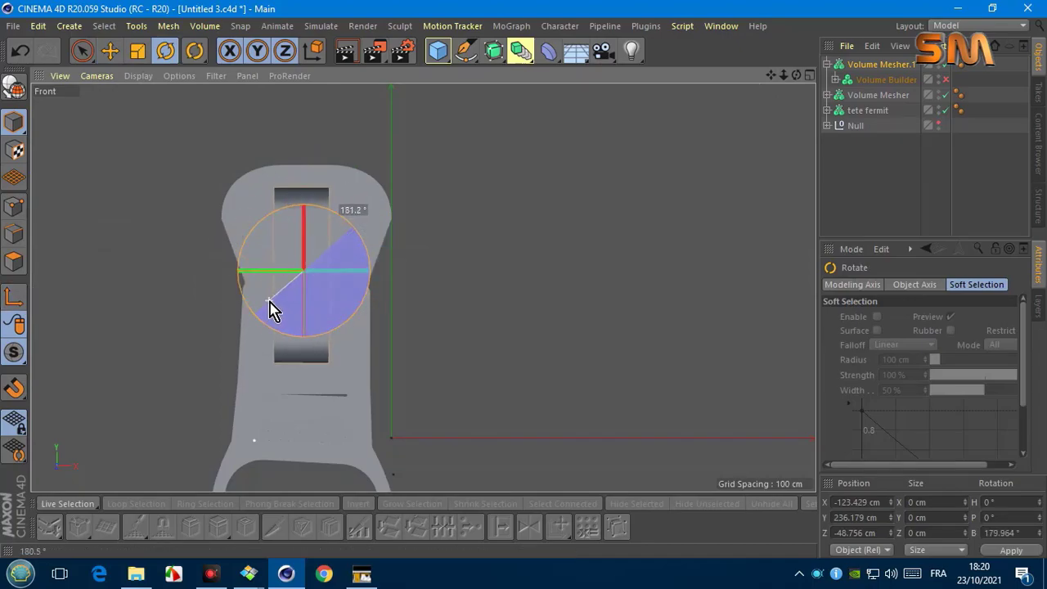
Step: Lower the pad into the zipper pull's slot and re-enable the Volume Builder
click(110, 50)
scroll(264, 187, down, 3)
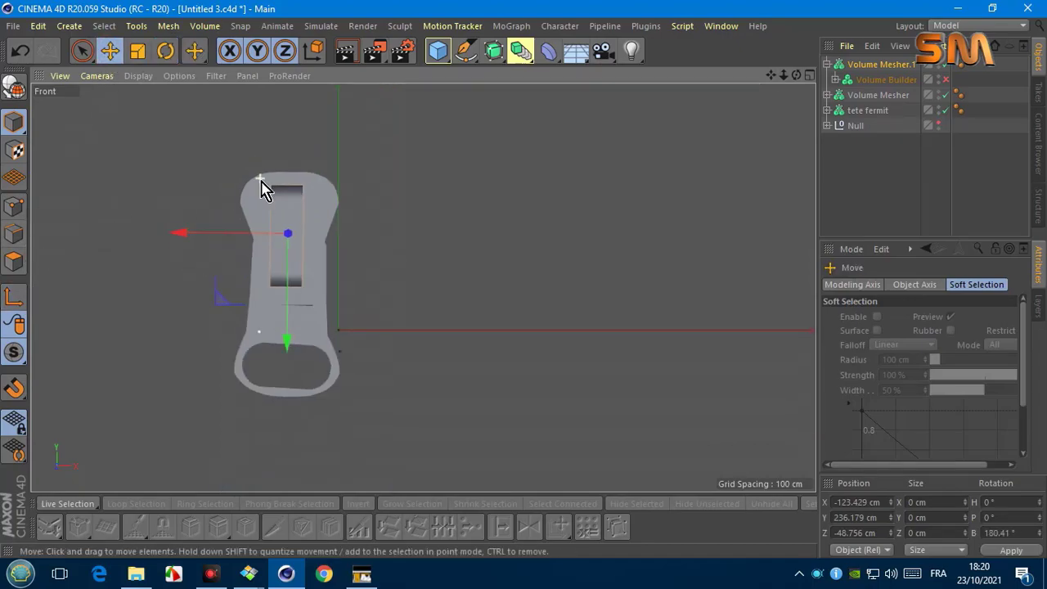
click(96, 76)
click(121, 171)
alt+drag(575, 171, 479, 129)
drag(288, 305, 290, 235)
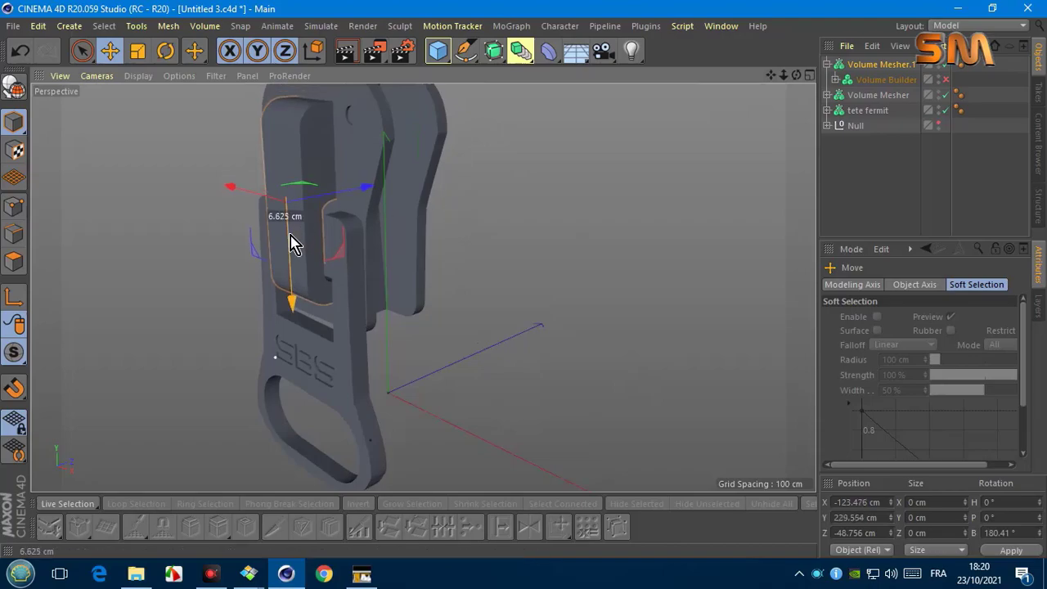
mouse_move(368, 192)
mouse_down()
mouse_move(363, 201)
mouse_move(345, 79)
mouse_up()
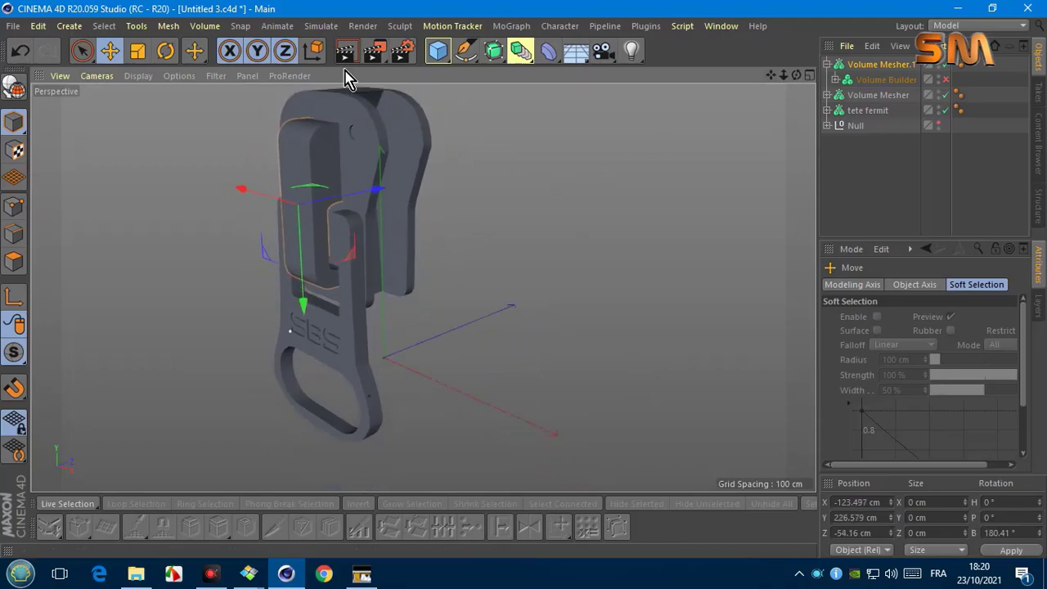
alt+drag(423, 286, 423, 287)
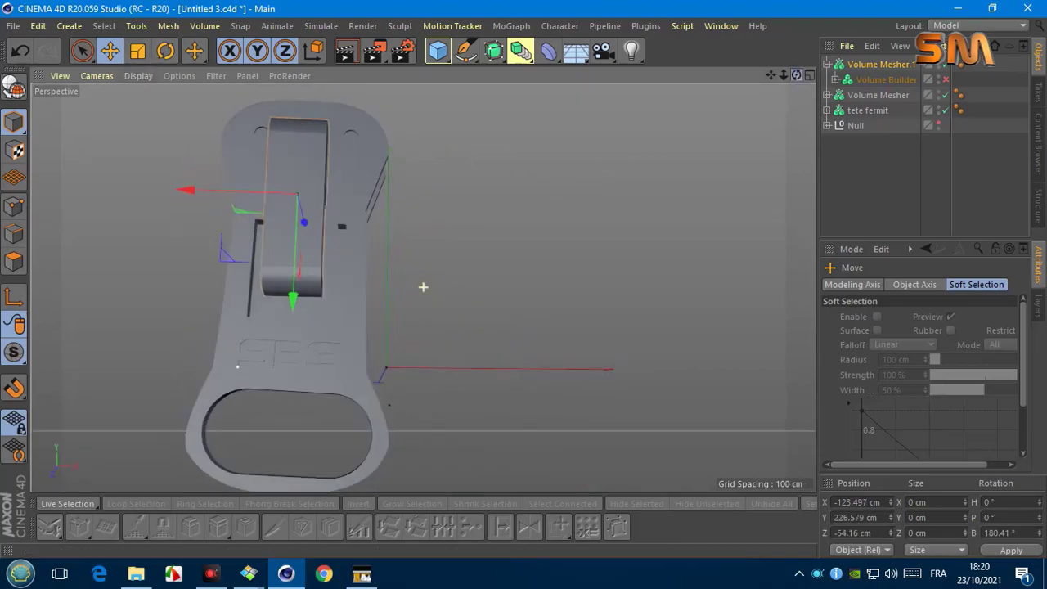
click(945, 79)
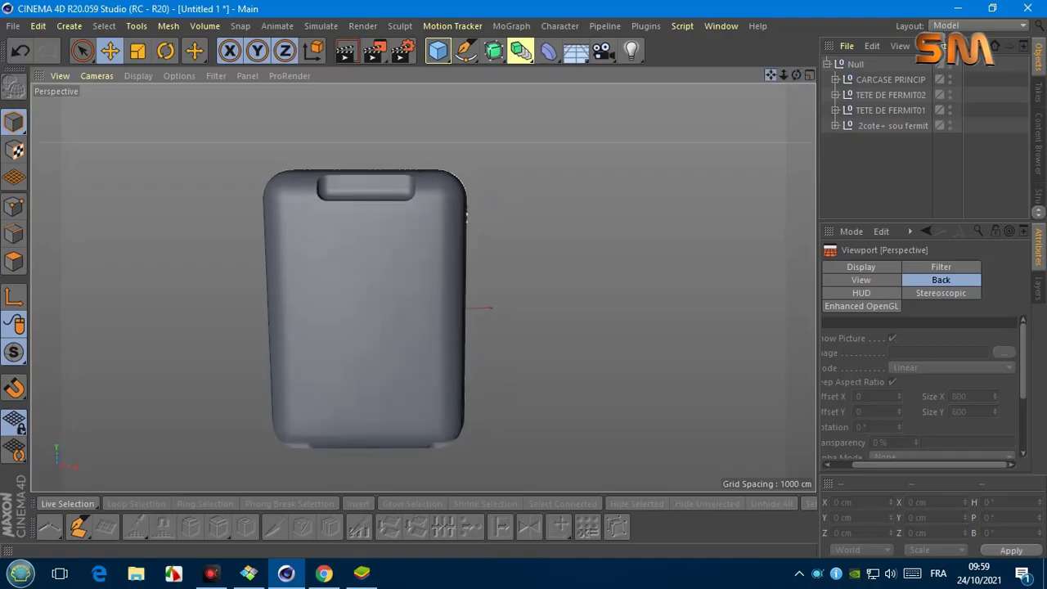
Step: Hide the zipper frame objects, leaving the CARCASE PRINCIP shell visible
middle_click(409, 211)
middle_click(533, 287)
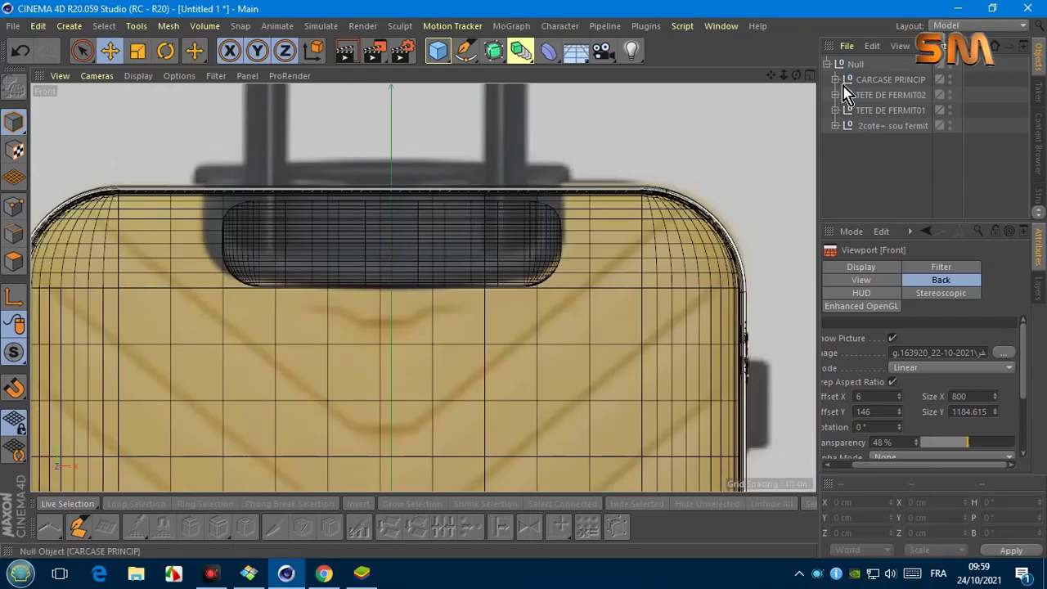
key(Page_Up)
key(Page_Up)
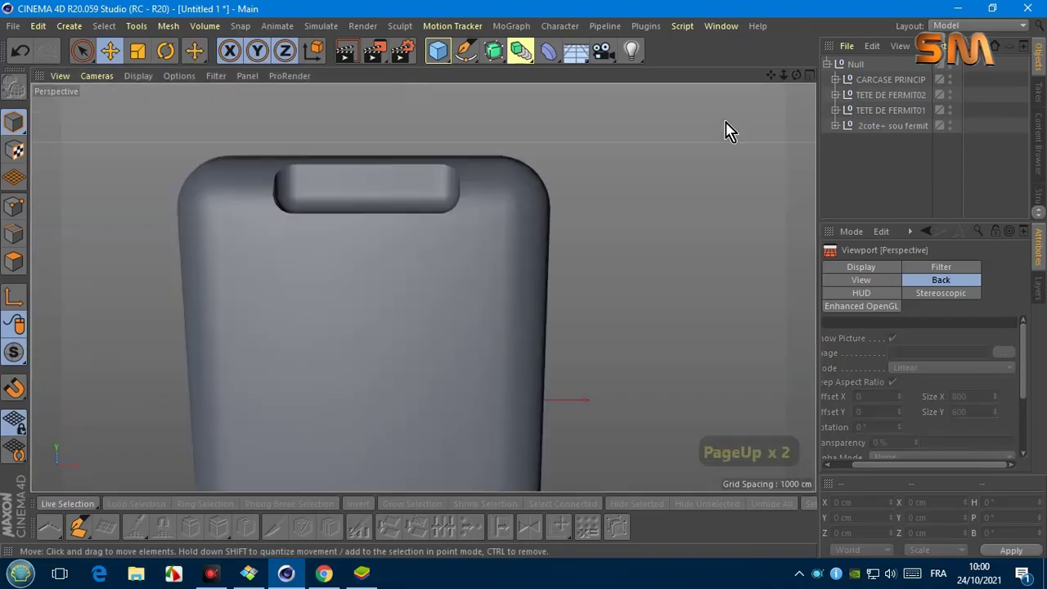
alt+drag(724, 128, 605, 209)
scroll(606, 209, up, 3)
click(951, 80)
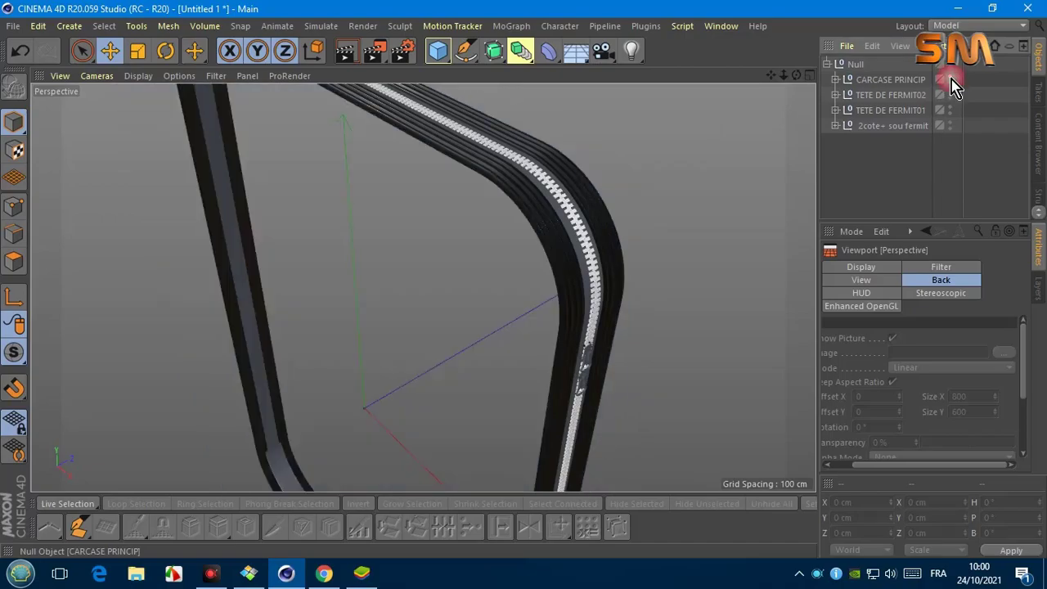
click(950, 79)
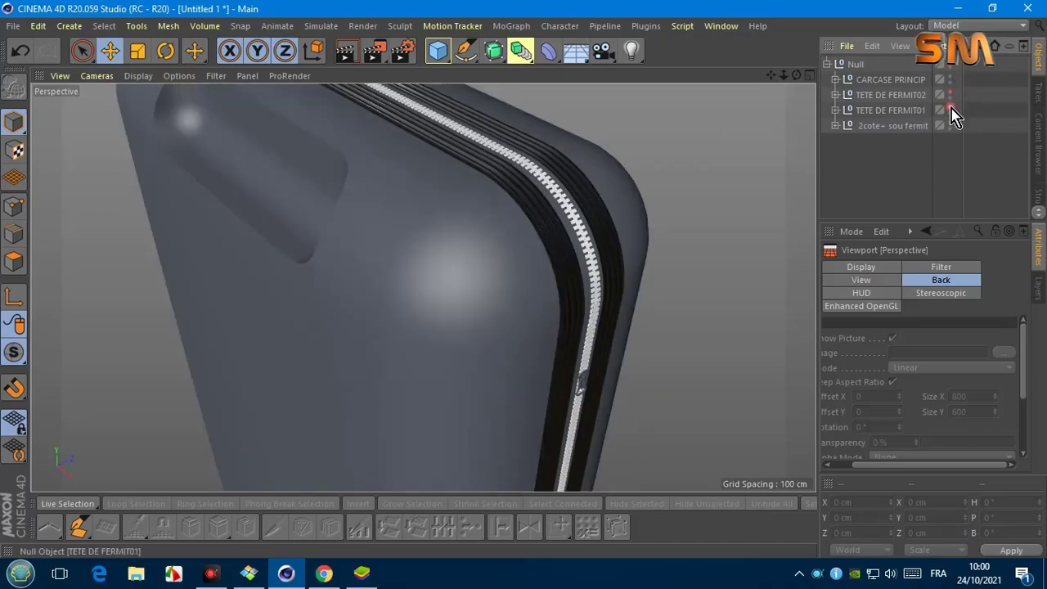
click(950, 126)
Step: Expand CARCASE PRINCIP through its Volume Mesher down to the Volume Builder
mouse_move(524, 246)
alt+mouse_down()
mouse_move(423, 287)
mouse_move(390, 188)
alt+mouse_up()
scroll(422, 287, up, 2)
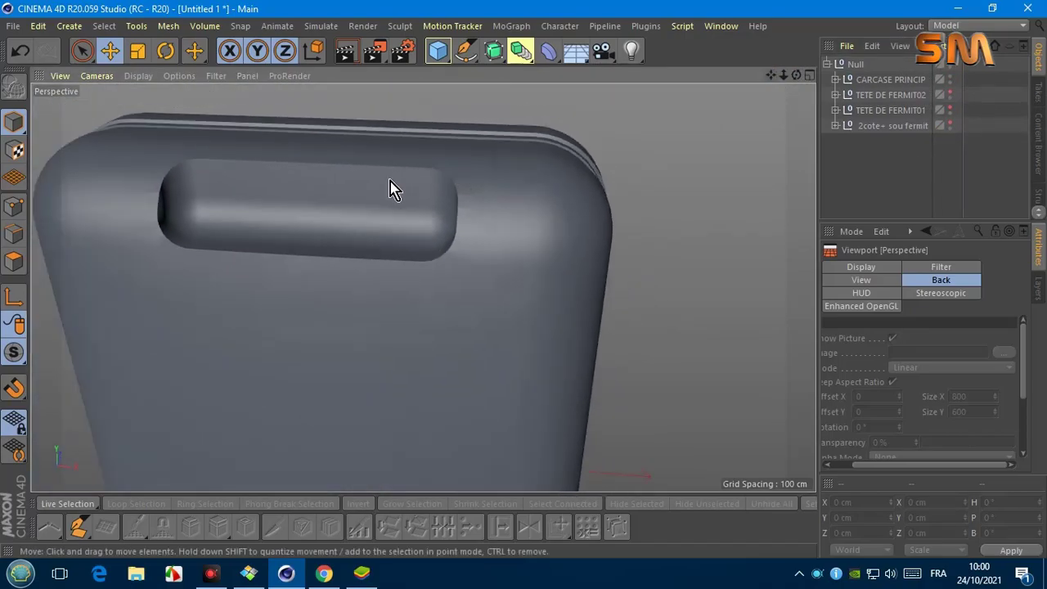
click(835, 80)
click(843, 95)
click(852, 110)
Step: Box-select the handle-recess faces of the Boole mesh in front view and split them off
click(861, 125)
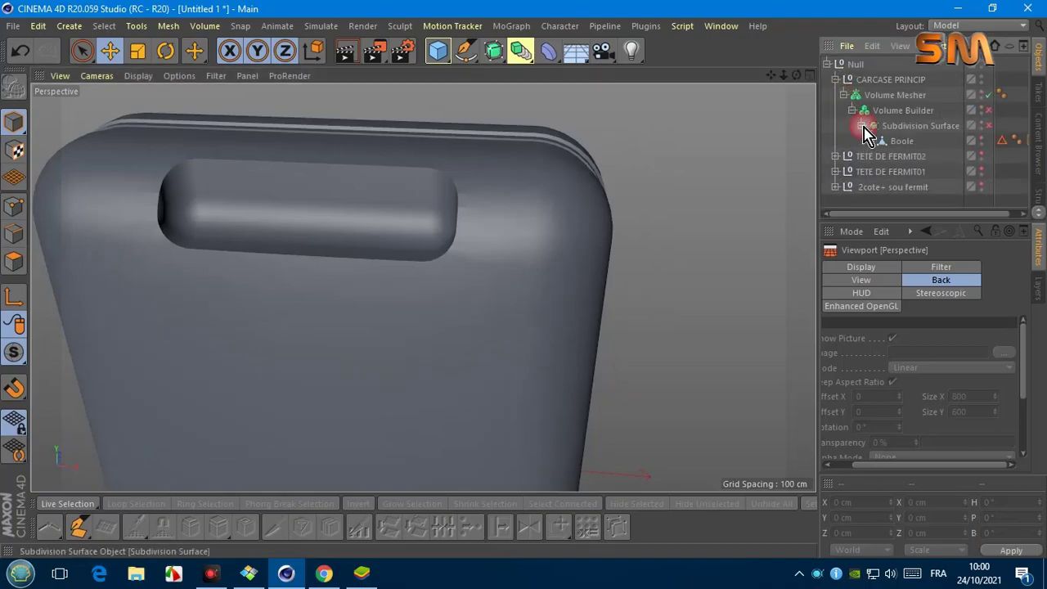
click(899, 143)
click(97, 75)
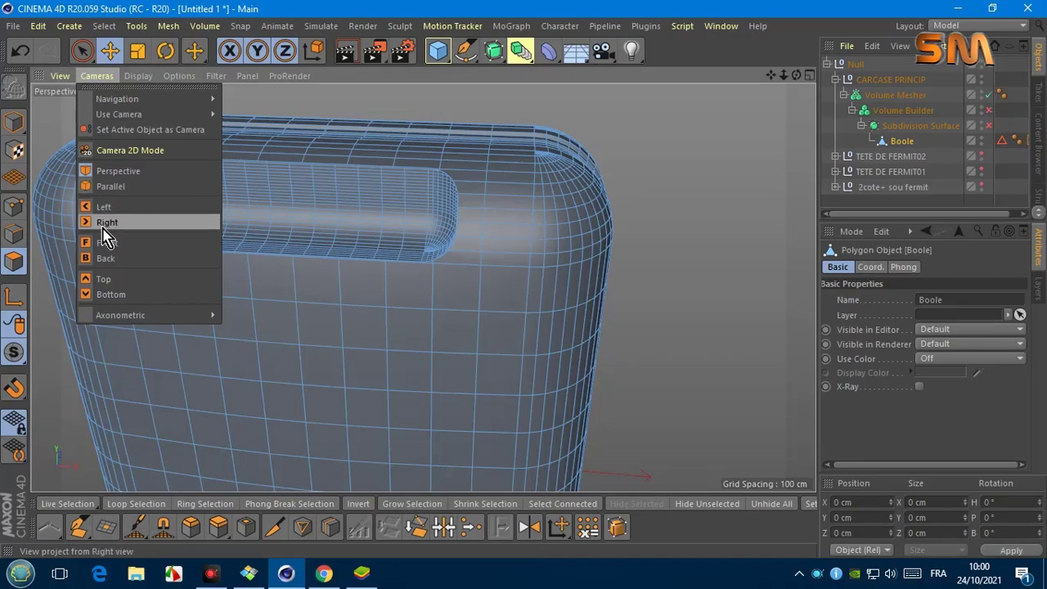
click(122, 238)
drag(785, 72, 459, 285)
scroll(458, 285, up, 2)
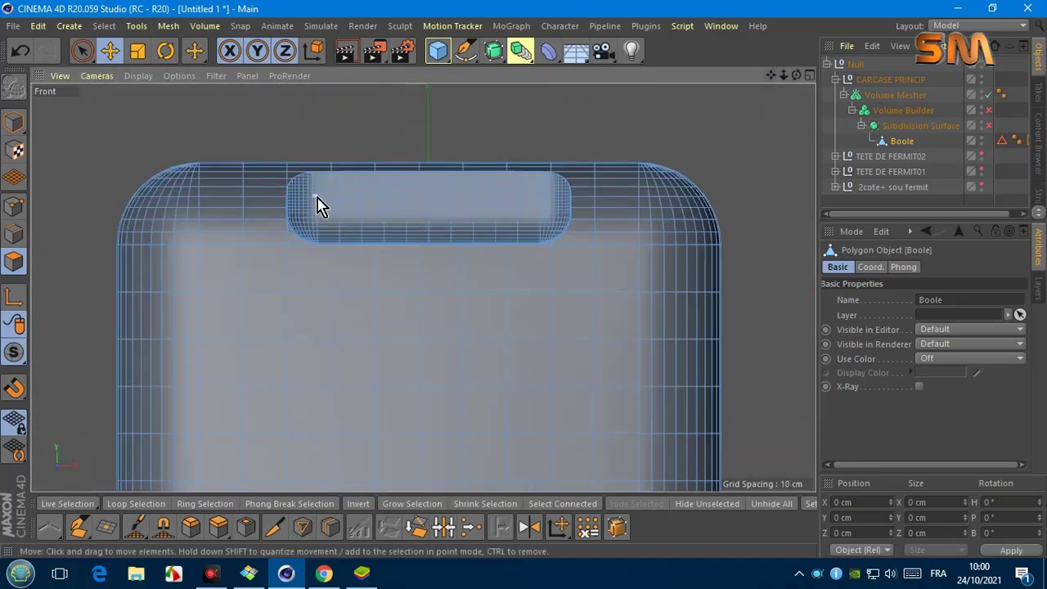
key(0)
drag(222, 146, 321, 267)
drag(624, 275, 615, 272)
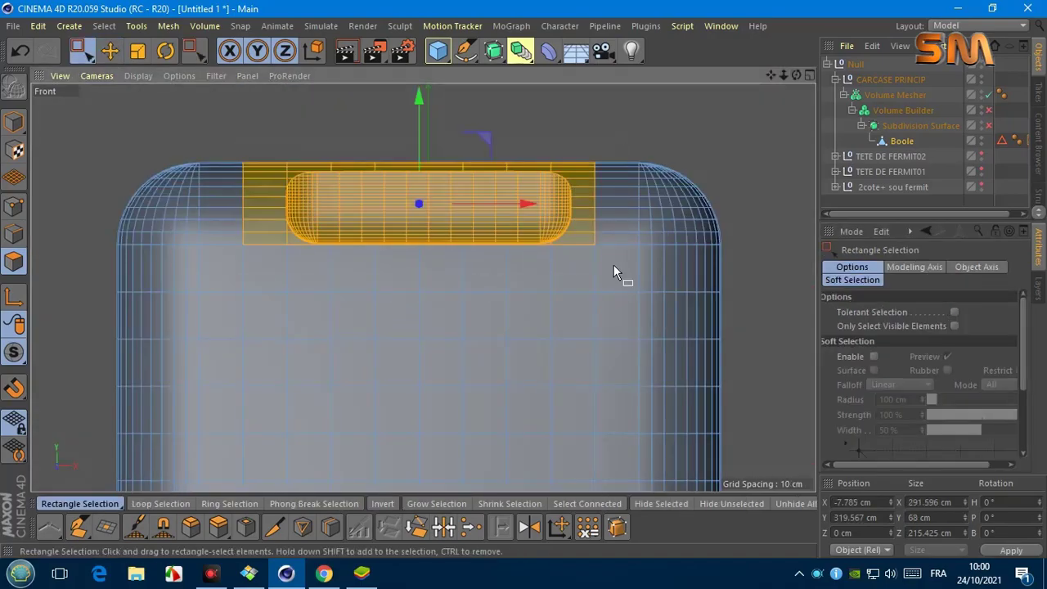
right_click(736, 368)
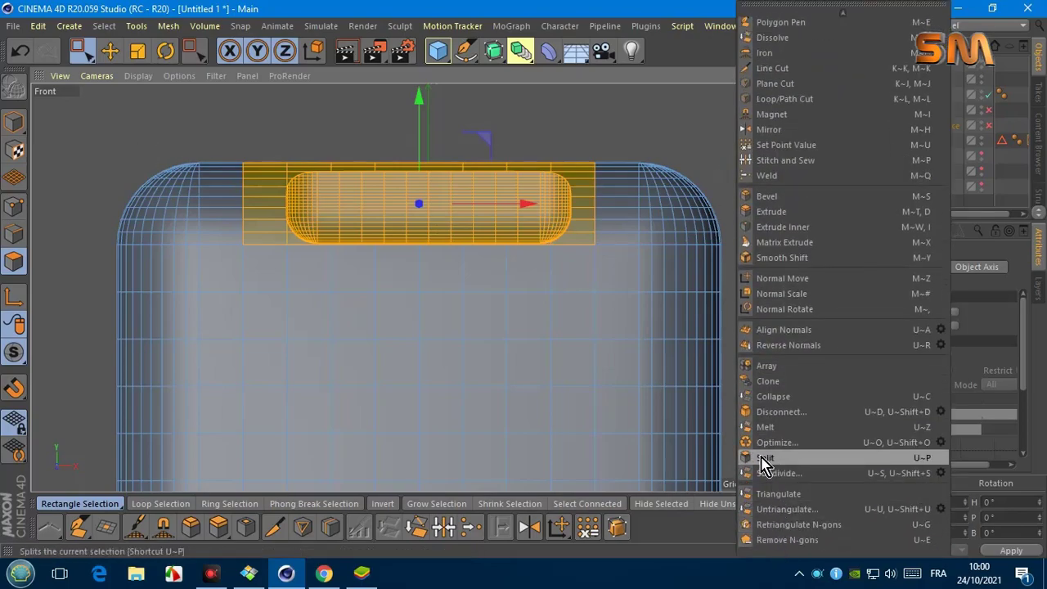
click(769, 458)
Step: Move Boole.1 out to the top level and hide the case shell objects
click(834, 79)
click(834, 80)
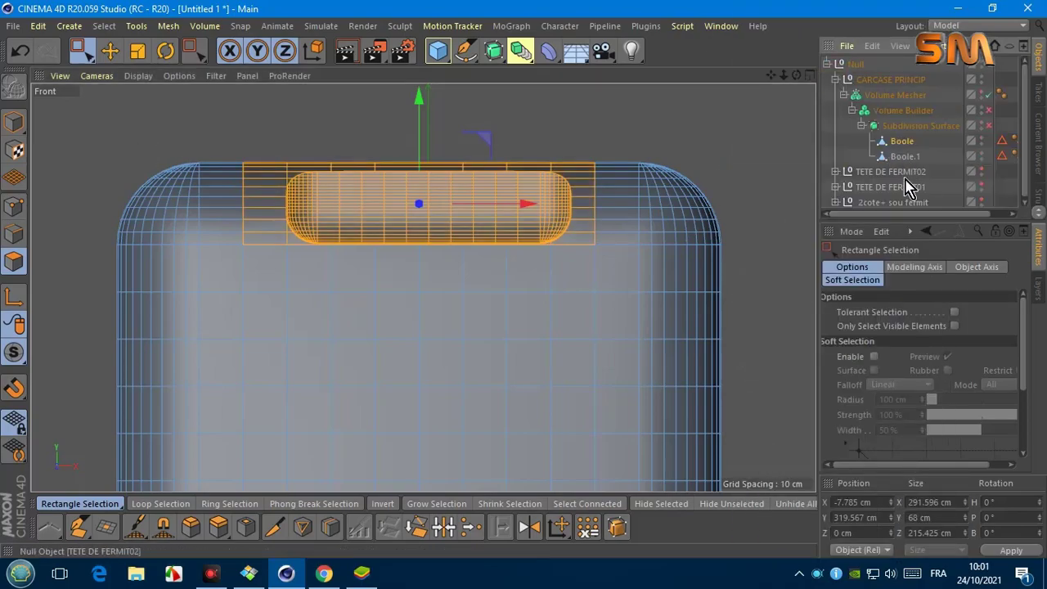
drag(921, 223, 921, 419)
drag(905, 156, 895, 249)
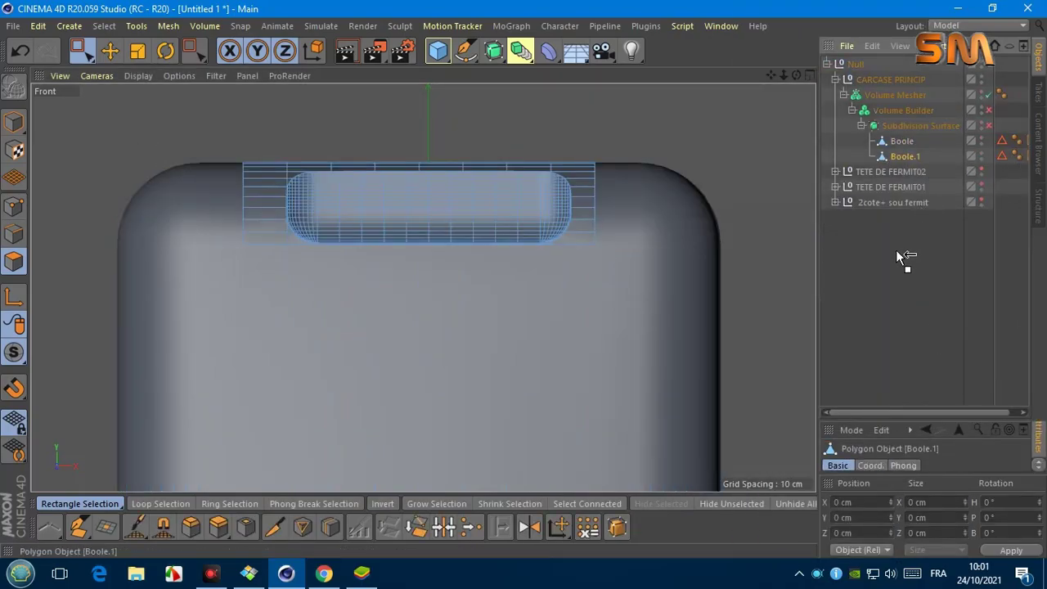
click(834, 80)
click(949, 79)
Step: Frame Boole.1 in the perspective view and select a face loop on it
click(96, 75)
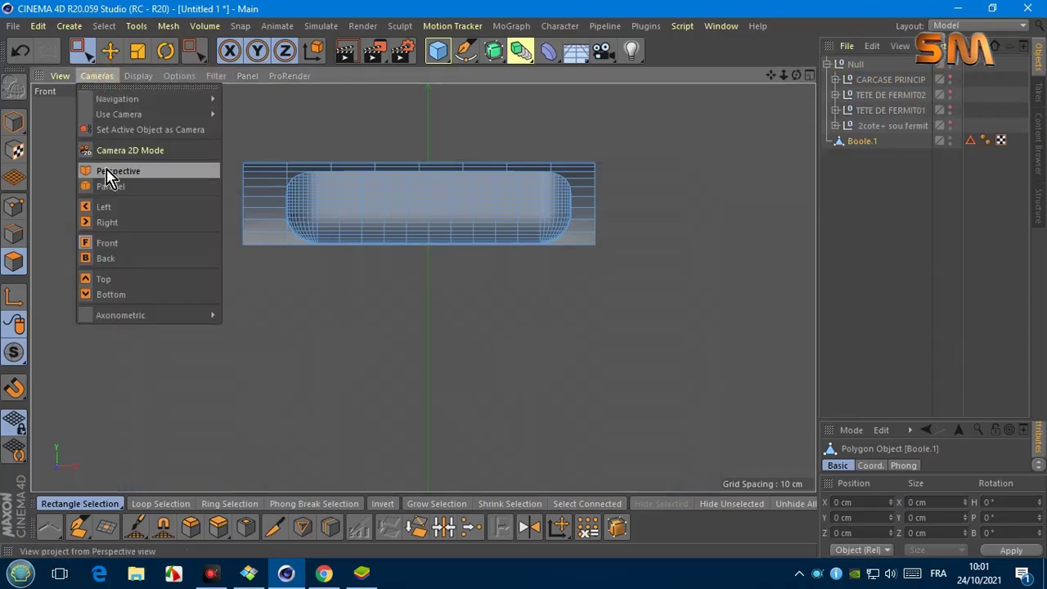
click(117, 169)
key(h)
scroll(423, 287, up, 3)
alt+drag(421, 285, 444, 248)
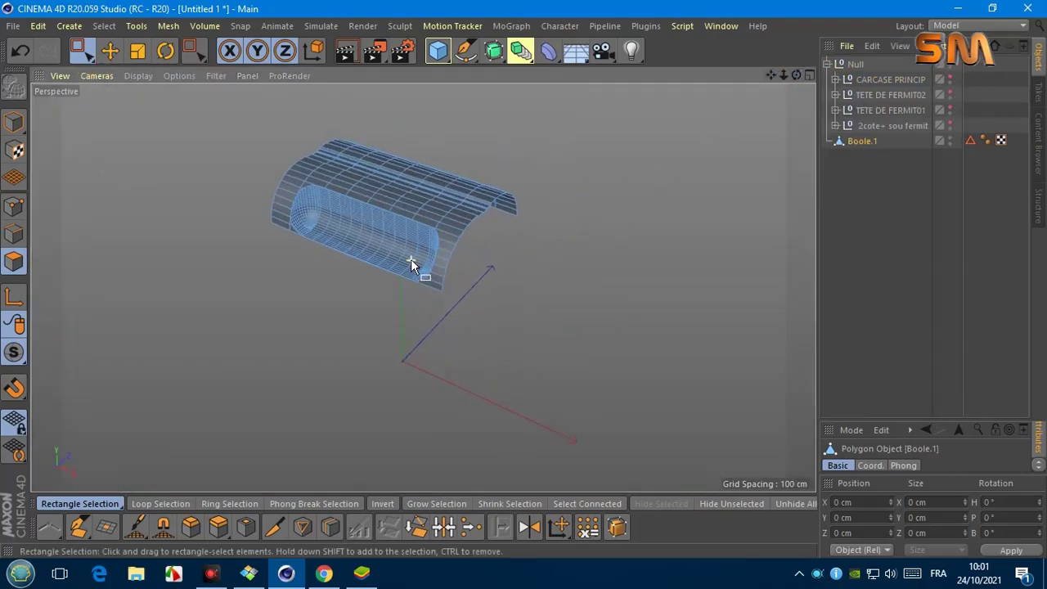
key(u)
key(l)
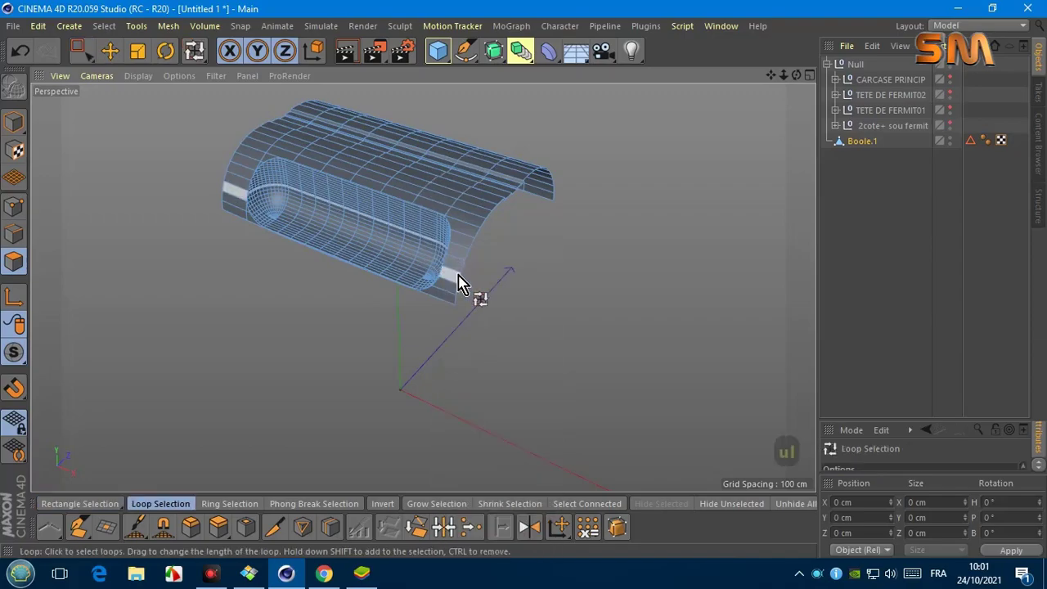
click(496, 231)
Step: In the top view, select the left-side face loop, undoing a stray horizontal loop
click(81, 78)
click(107, 252)
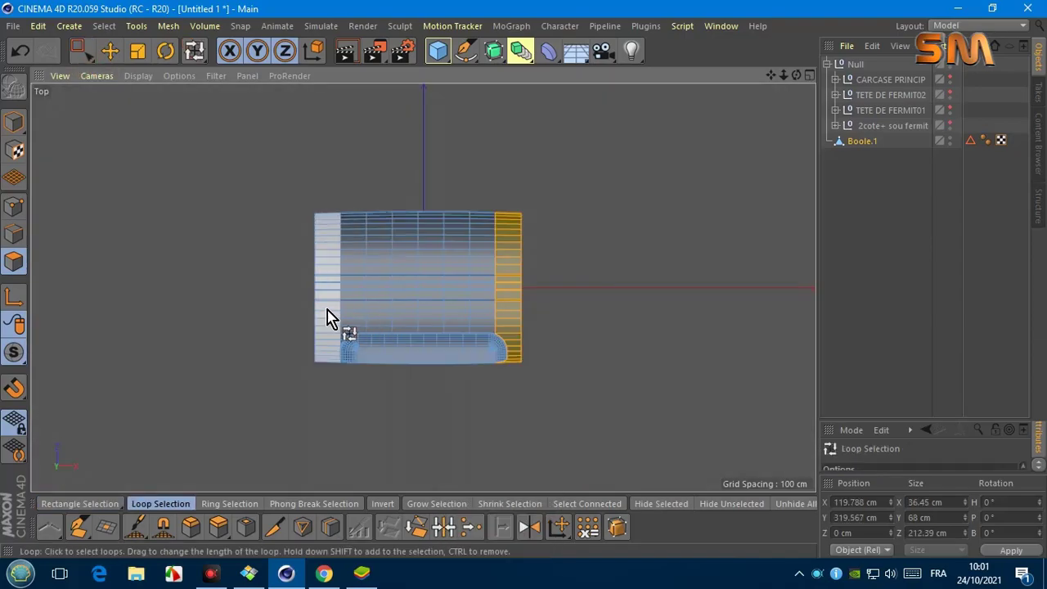
click(327, 315)
scroll(491, 346, up, 4)
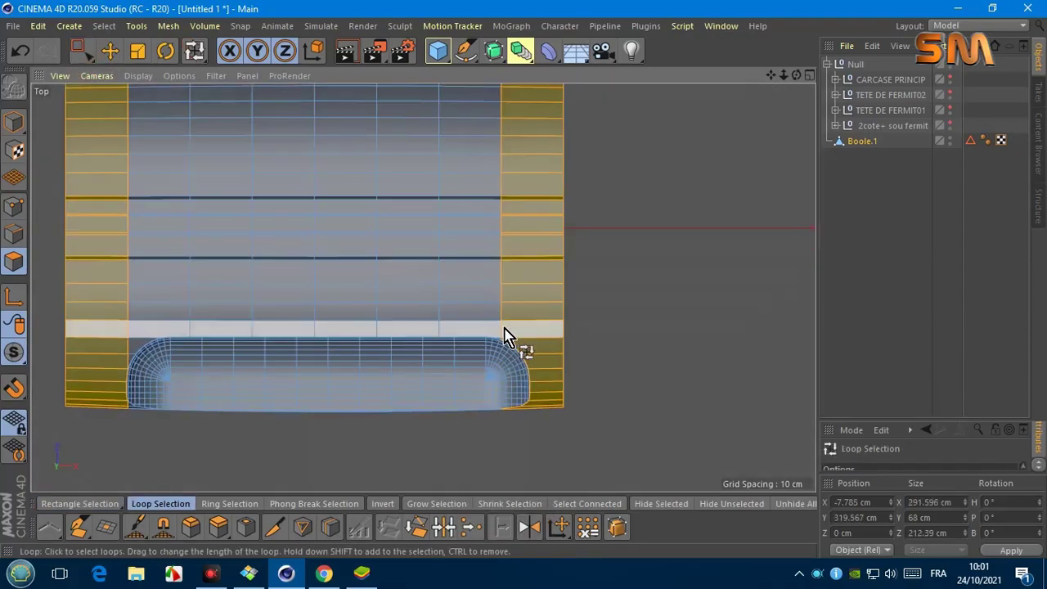
click(512, 331)
click(20, 49)
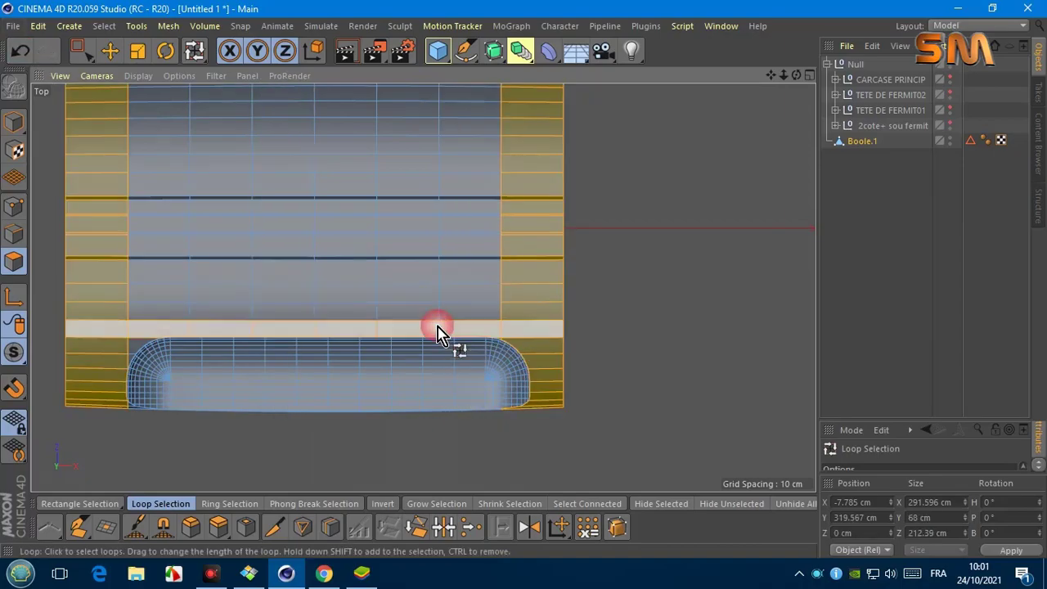
scroll(441, 329, down, 4)
Step: Box-select the whole piece, then narrow the selection to its bottom strip of faces
key(0)
drag(307, 173, 572, 311)
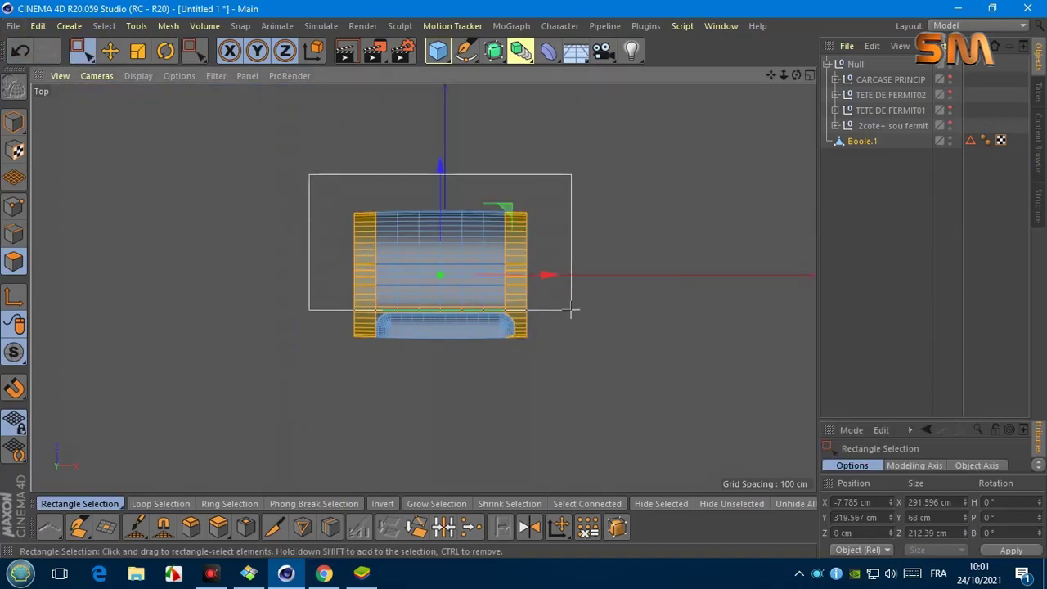
scroll(377, 315, up, 4)
key(9)
scroll(376, 314, up, 3)
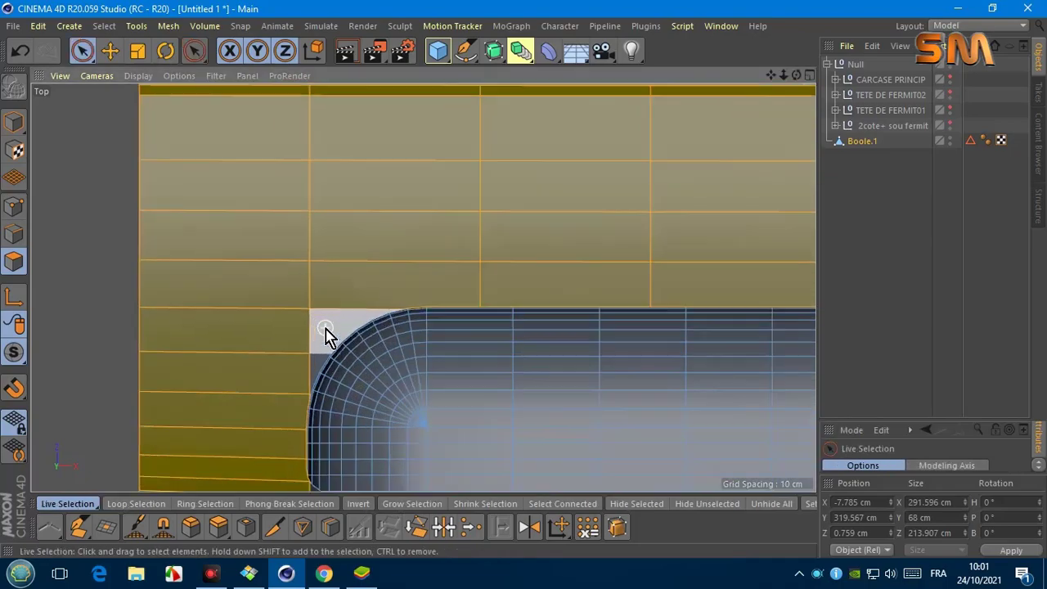
click(328, 335)
click(21, 49)
click(342, 329)
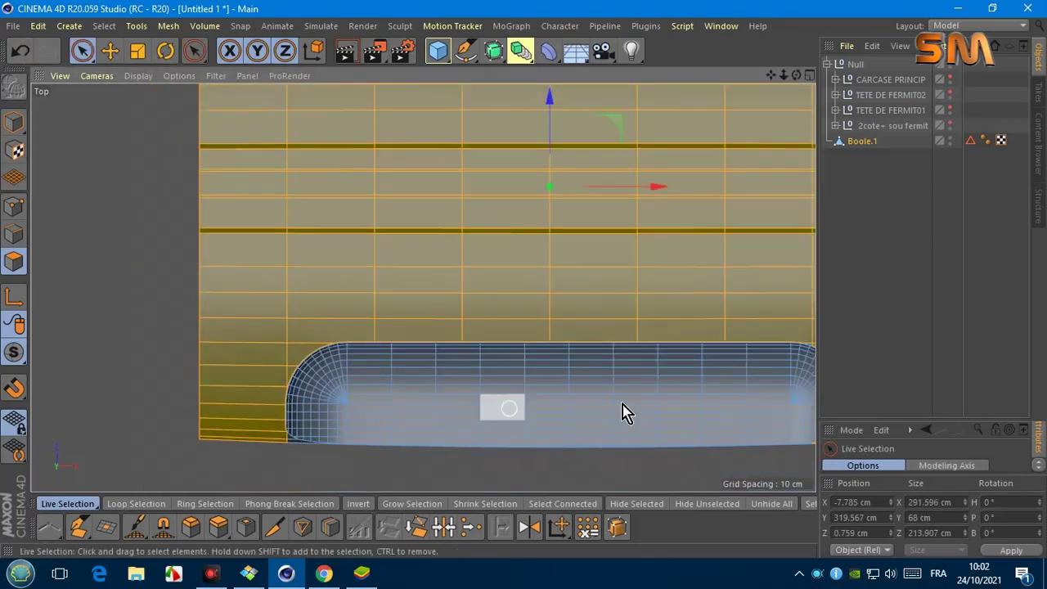
drag(778, 77, 319, 297)
scroll(319, 297, up, 2)
click(355, 311)
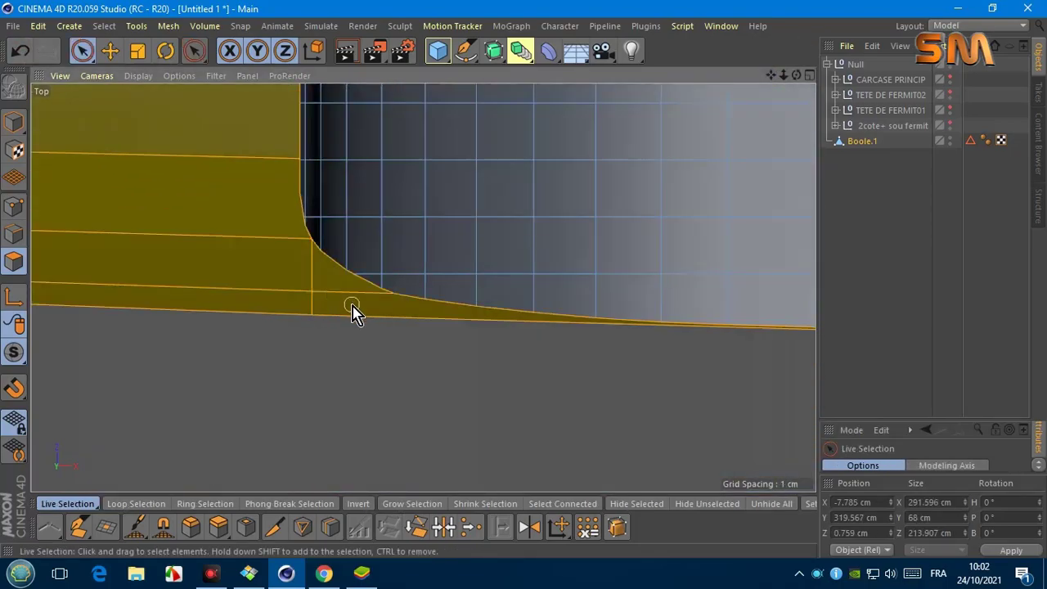
drag(782, 75, 423, 287)
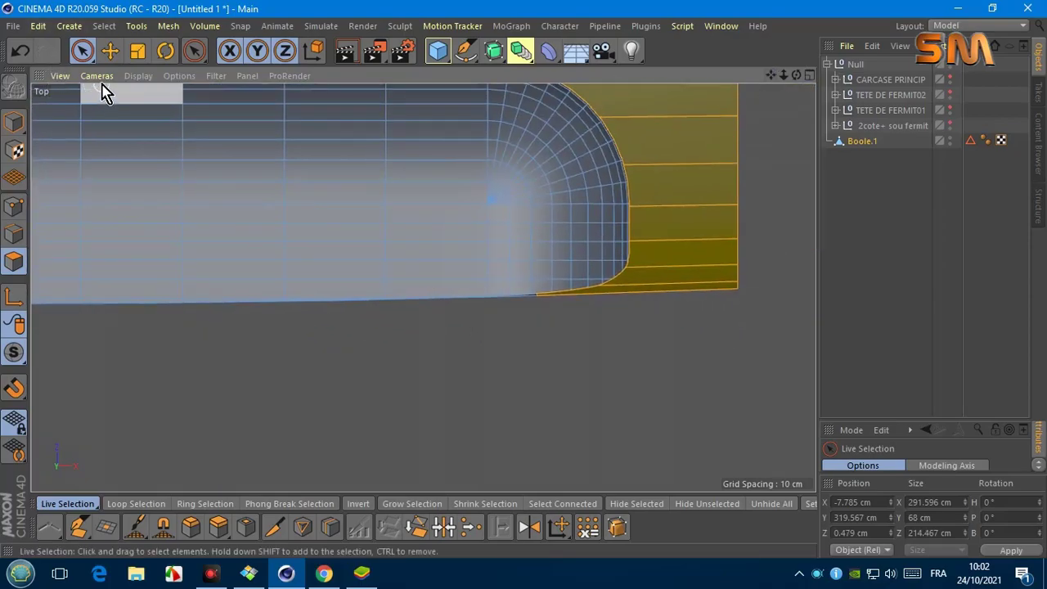
Step: Switch to the front view with loop selection and clear the face selection
click(96, 75)
click(93, 242)
drag(772, 73, 428, 196)
scroll(306, 262, up, 3)
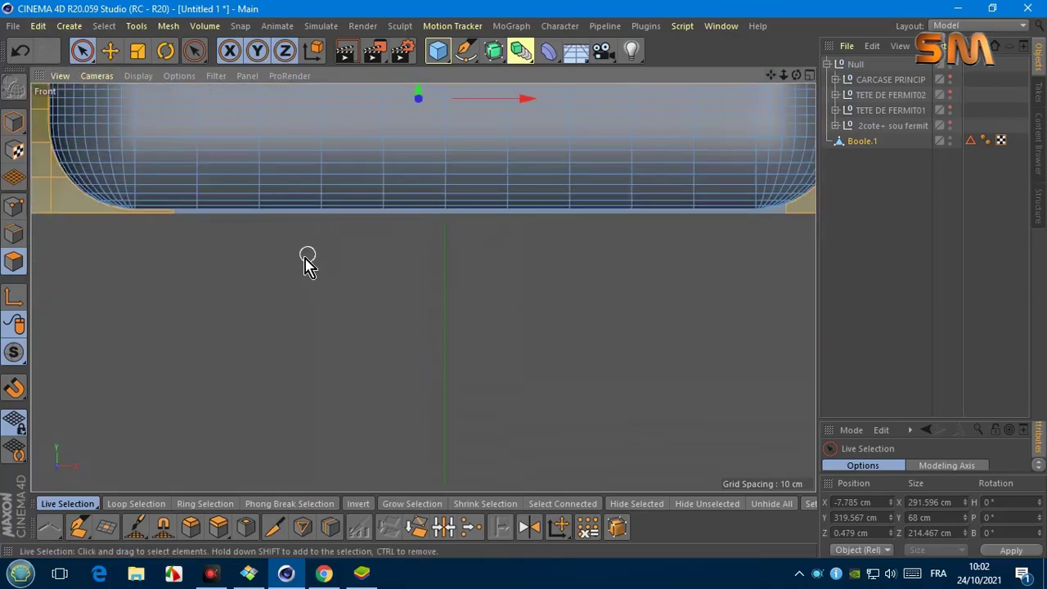
key(m)
key(l)
scroll(299, 226, up, 1)
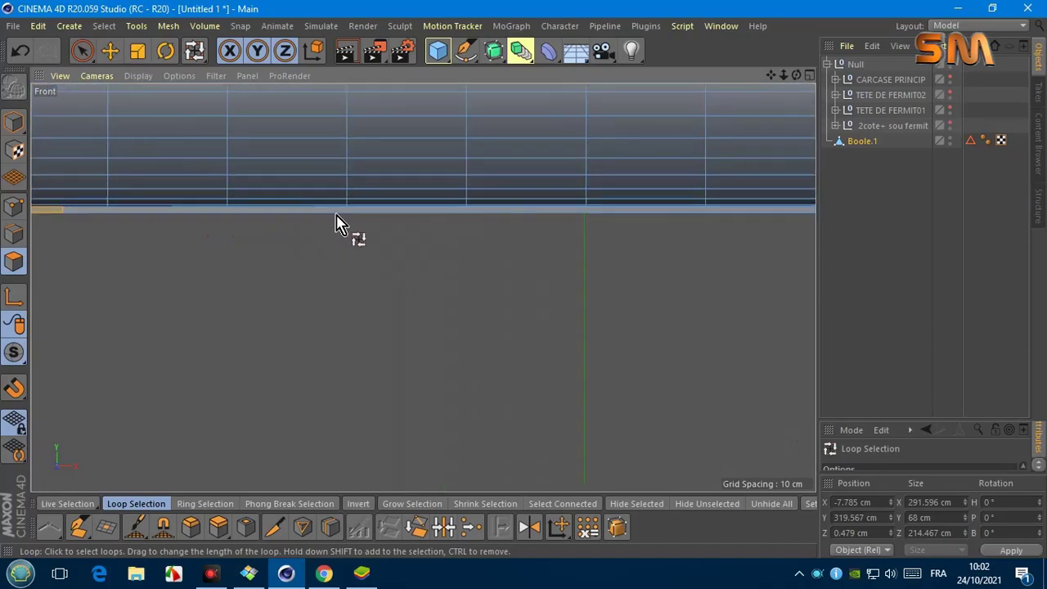
scroll(317, 233, down, 3)
scroll(318, 233, down, 3)
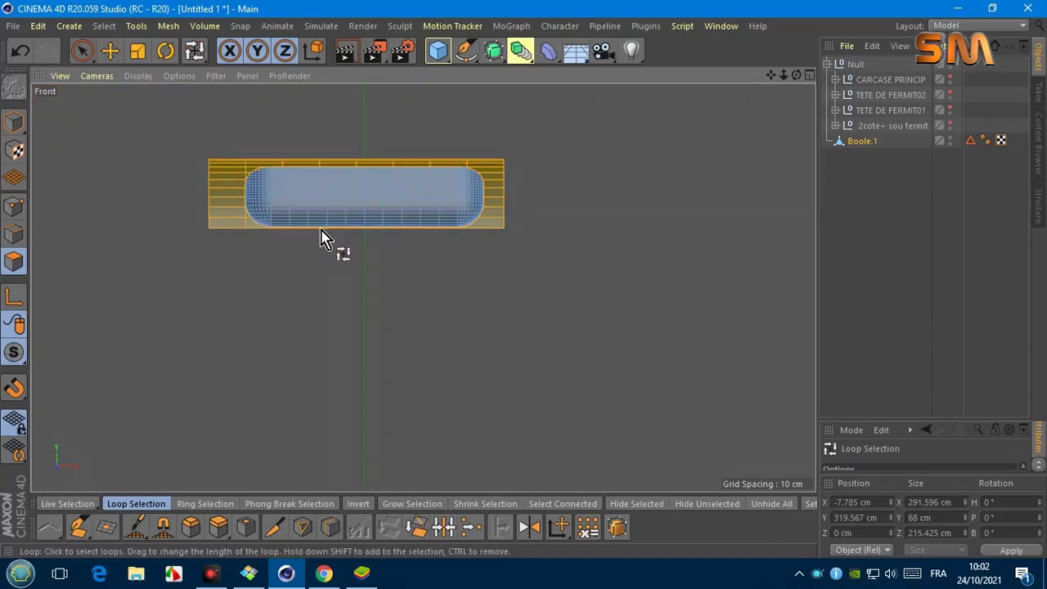
click(777, 456)
Step: Switch to the perspective view and orbit so the tube's rounded end cap faces forward
click(97, 75)
click(115, 171)
scroll(423, 287, up, 3)
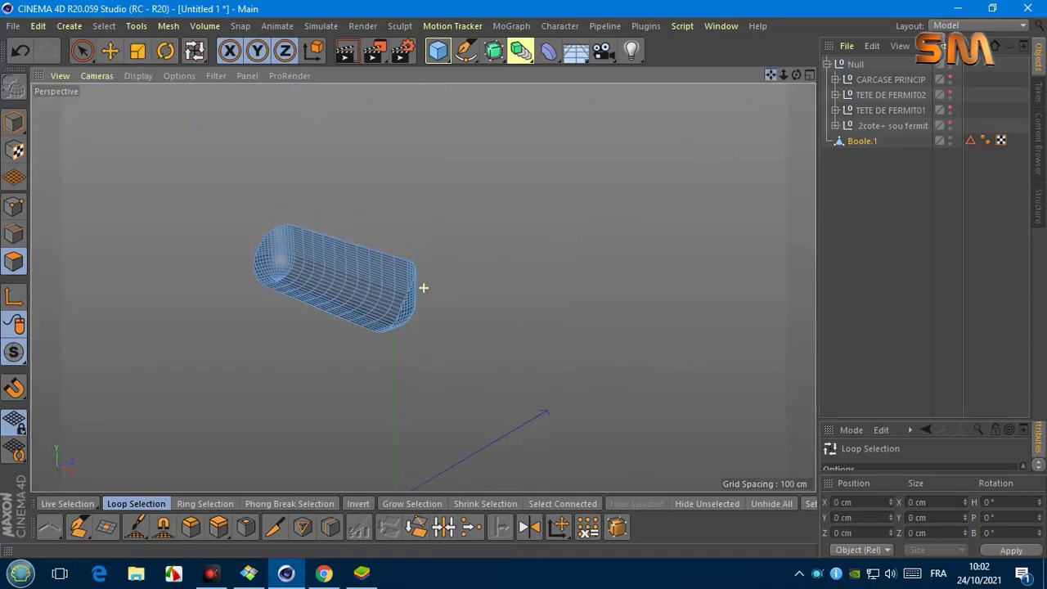
scroll(423, 287, up, 3)
scroll(423, 285, up, 3)
alt+drag(423, 285, 541, 181)
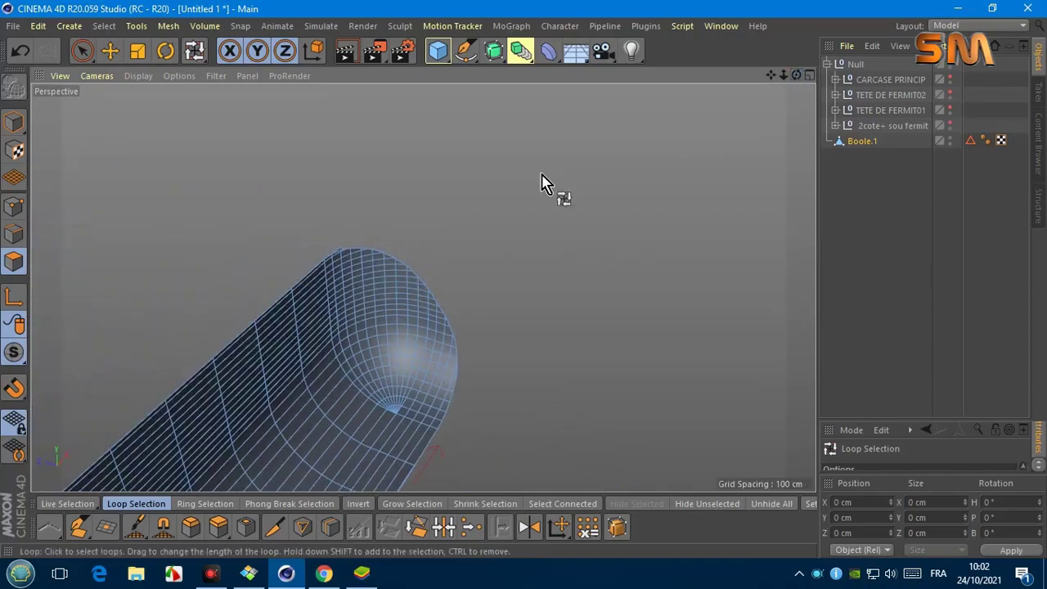
scroll(346, 257, up, 3)
Step: Orbit around the rounded end, clear the element selection, and view the whole tube
key(space)
scroll(423, 287, down, 2)
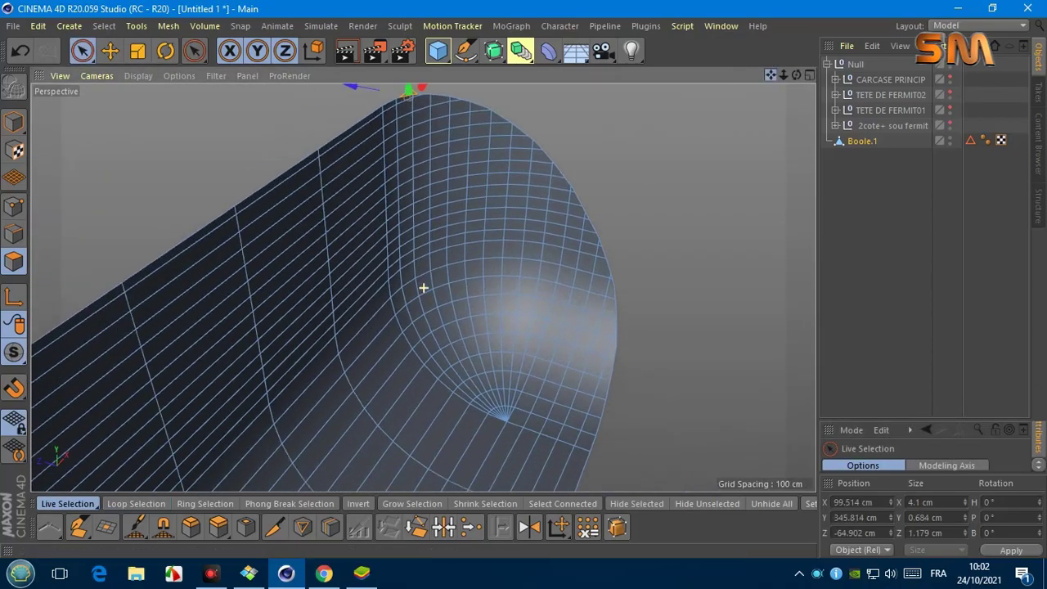
mouse_move(422, 287)
alt+mouse_down()
mouse_move(444, 264)
mouse_move(422, 287)
mouse_move(335, 300)
mouse_move(423, 285)
mouse_move(347, 357)
alt+mouse_up()
scroll(335, 301, up, 3)
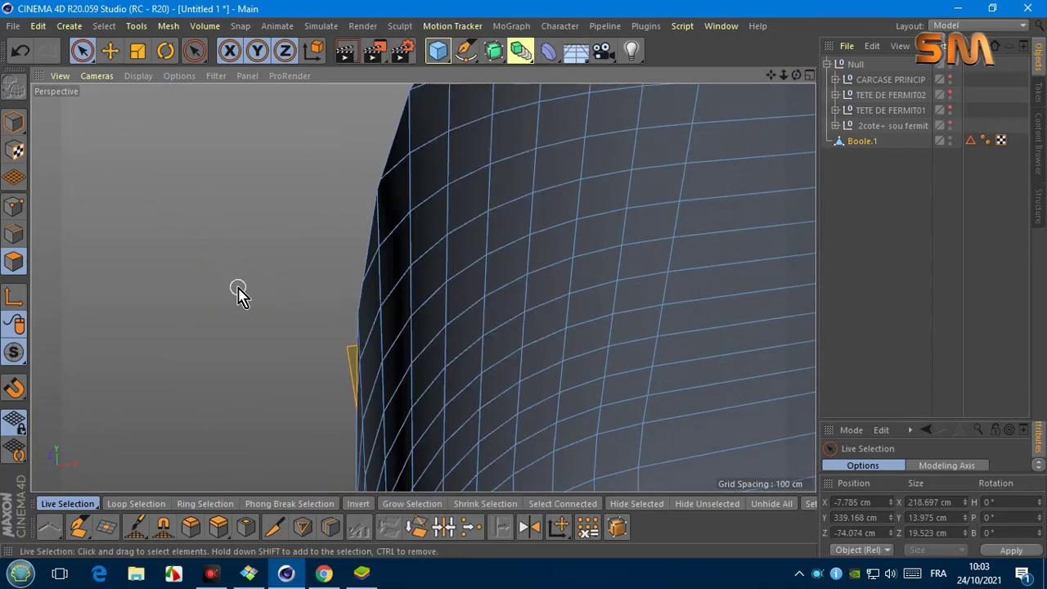
click(237, 294)
scroll(237, 295, down, 5)
scroll(237, 293, down, 3)
alt+drag(237, 293, 425, 288)
Step: Retopologise the tube into a dense quad mesh with Quad Remesher
click(645, 26)
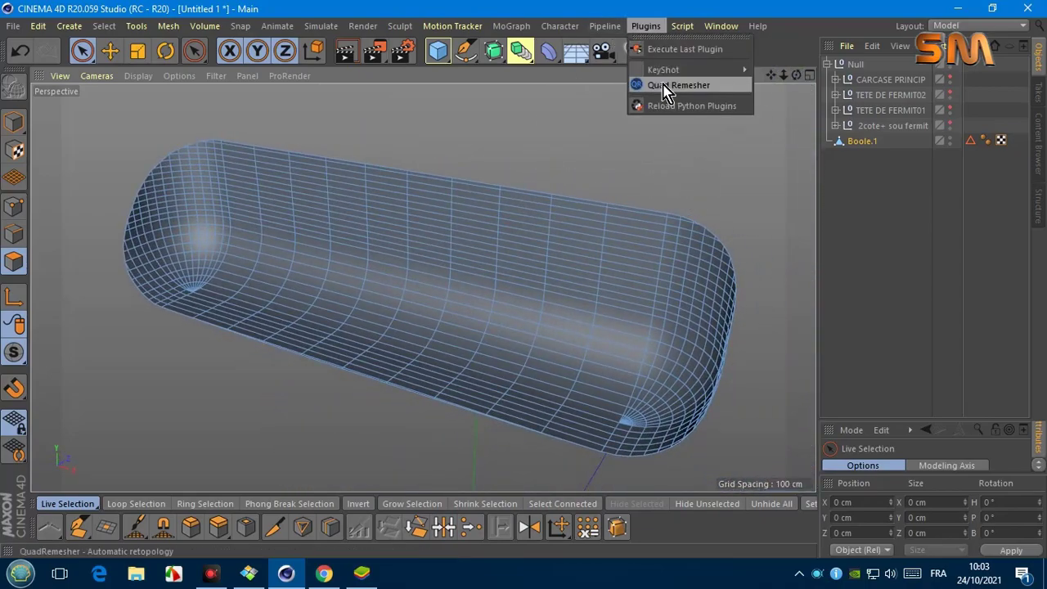
click(664, 86)
click(664, 299)
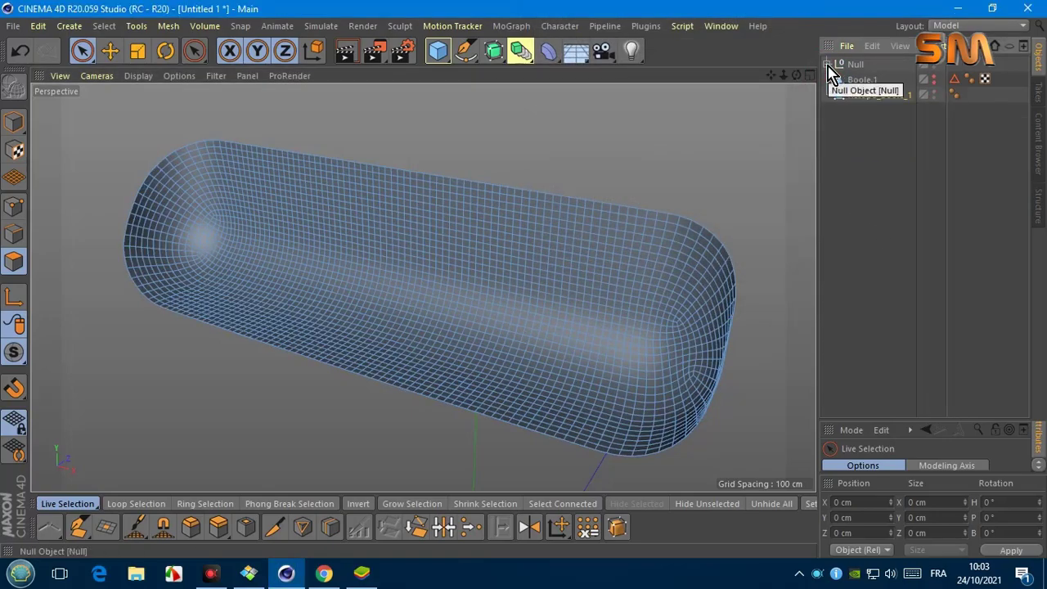
Step: Delete the original Boole object, leaving the Null and Retopo_Boole_1
click(865, 80)
key(Delete)
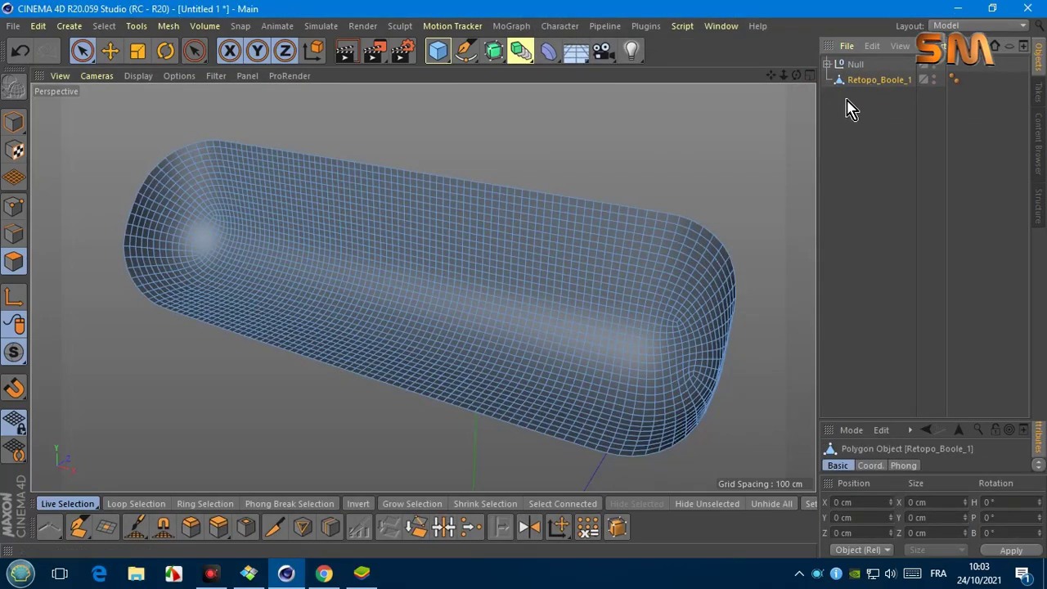
scroll(764, 136, down, 2)
click(204, 25)
Step: Swap the Volume Builder for a Cloth Surface and parent Retopo_Boole_1 under it
click(233, 68)
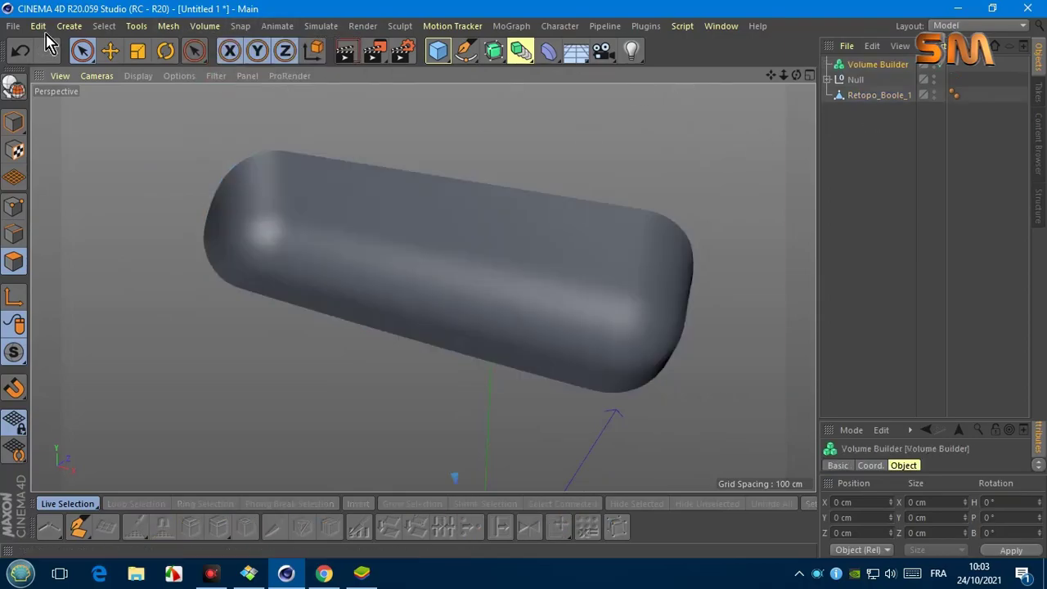
click(20, 50)
click(277, 25)
click(429, 52)
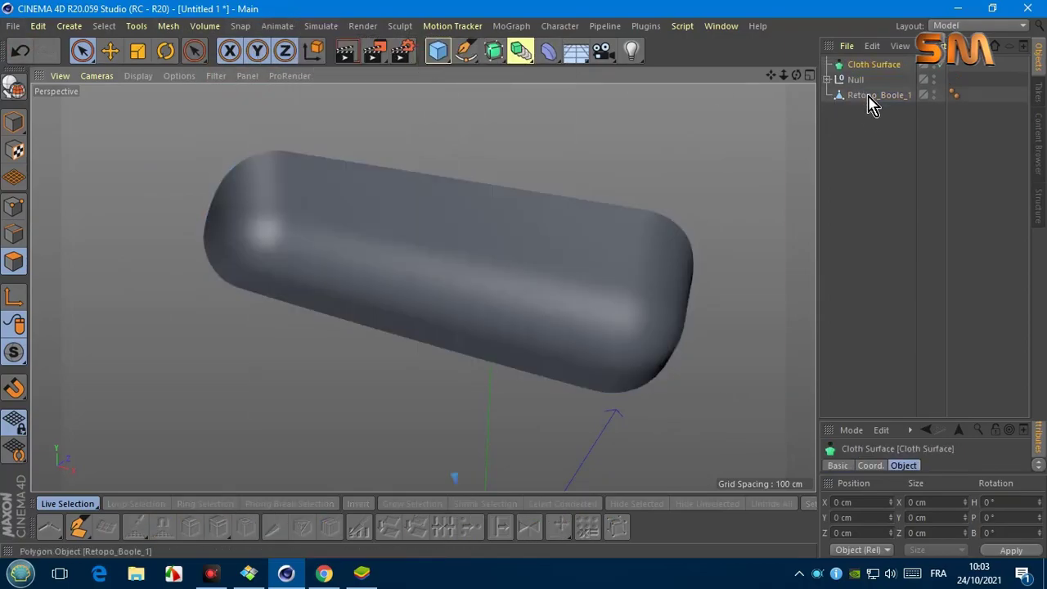
drag(870, 97, 874, 65)
Step: Set the Cloth Surface to 0 subdivisions and 6 cm thickness
drag(937, 420, 937, 178)
click(941, 279)
click(147, 100)
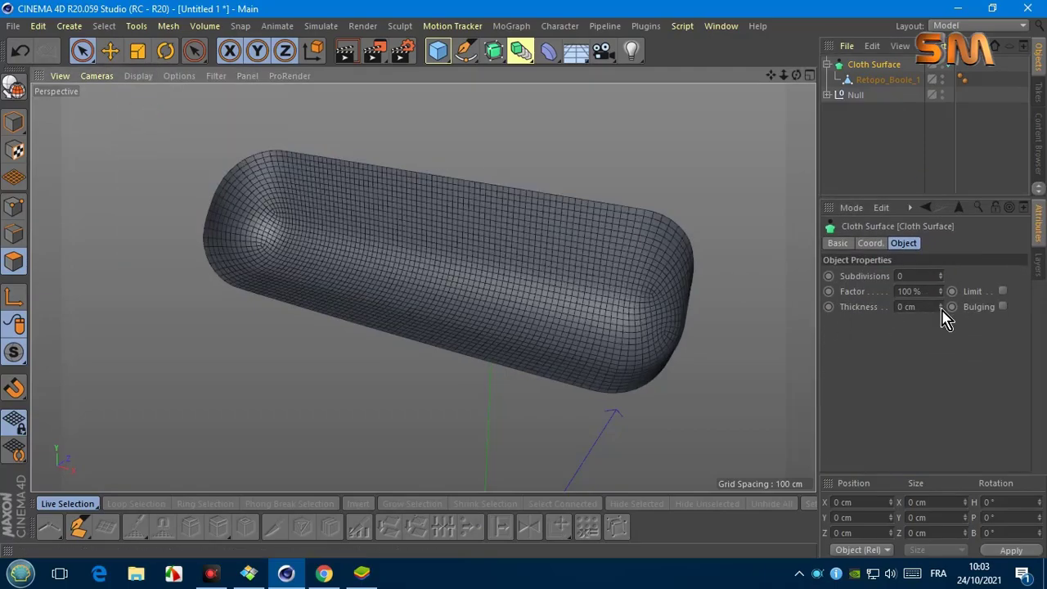
drag(939, 306, 940, 295)
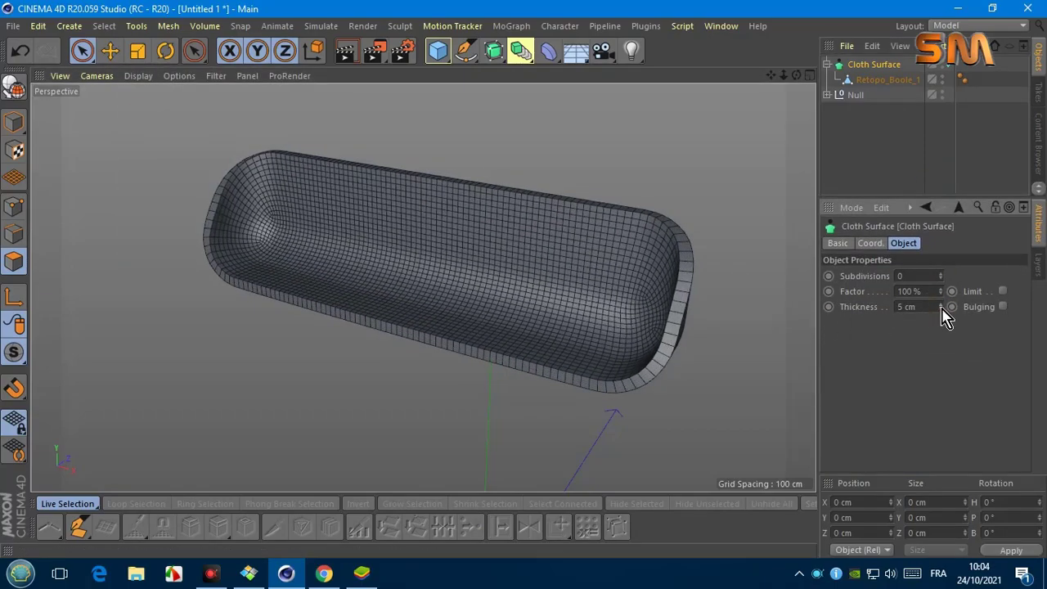
click(18, 261)
Step: Add a loop cut along the pad's rim with the K~L Loop/Path Cut tool
key(k)
key(l)
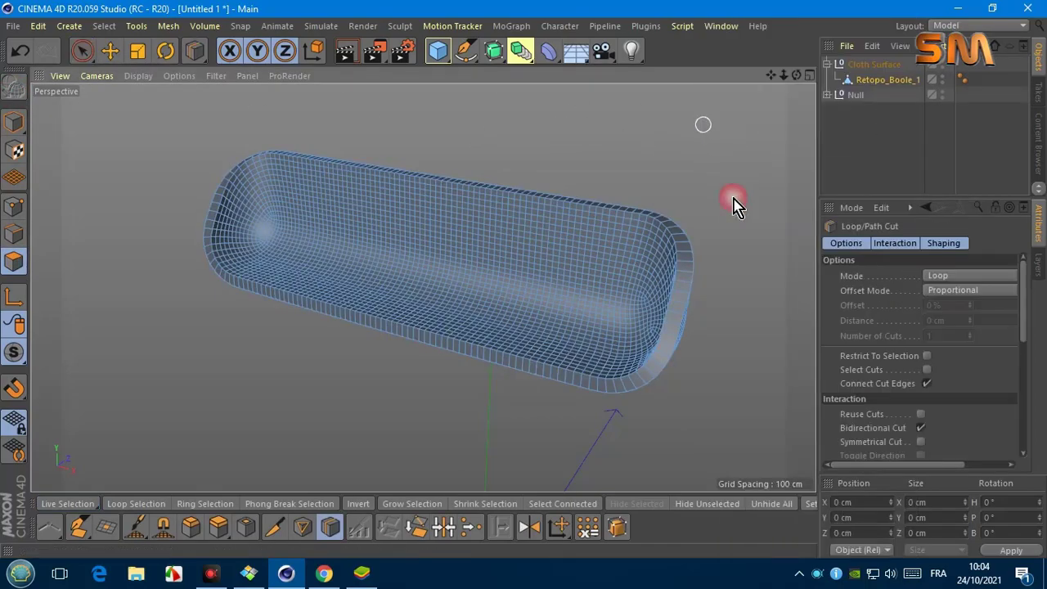
scroll(687, 286, up, 3)
scroll(692, 262, up, 3)
click(689, 258)
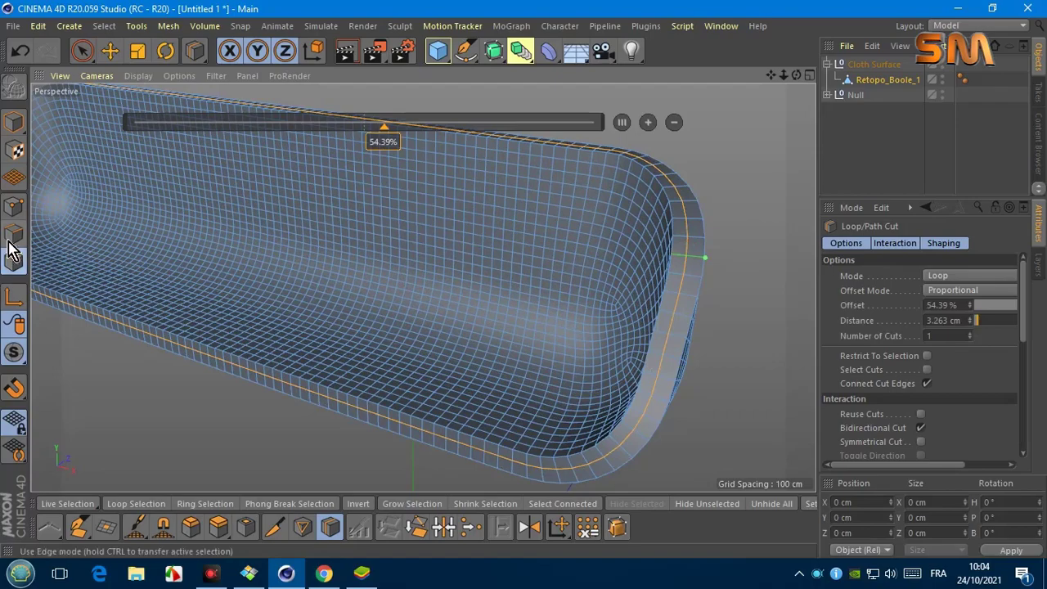
Step: Loop-select the new rim edge and bevel it by 1.2 cm
click(12, 250)
key(u)
key(l)
click(686, 292)
right_click(768, 364)
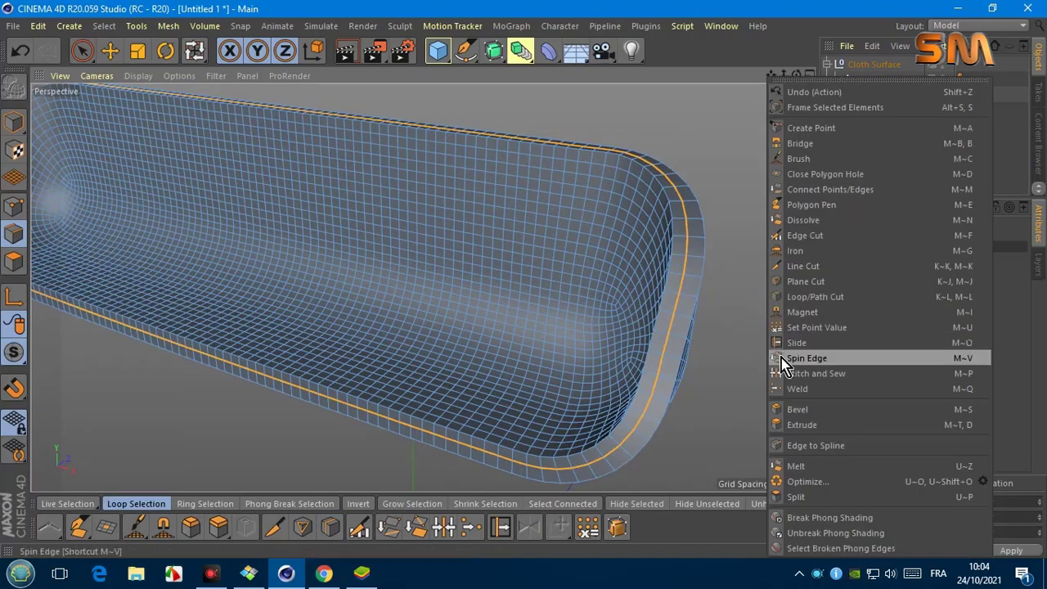
click(797, 409)
drag(720, 357, 736, 360)
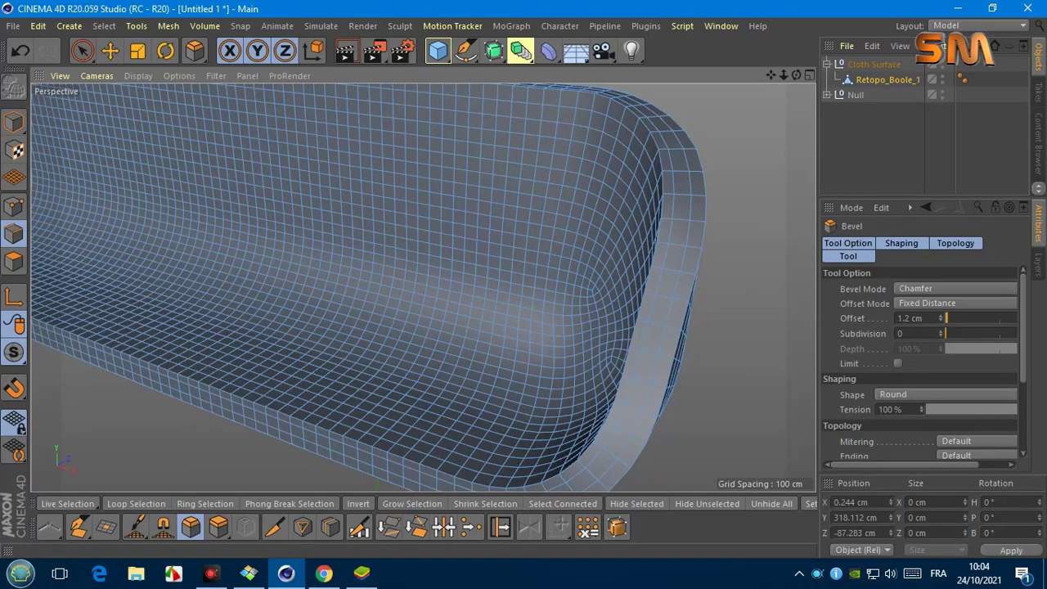
Step: Loop-select the rim polygons and extrude them inward by 1.2 cm without caps
key(u)
key(l)
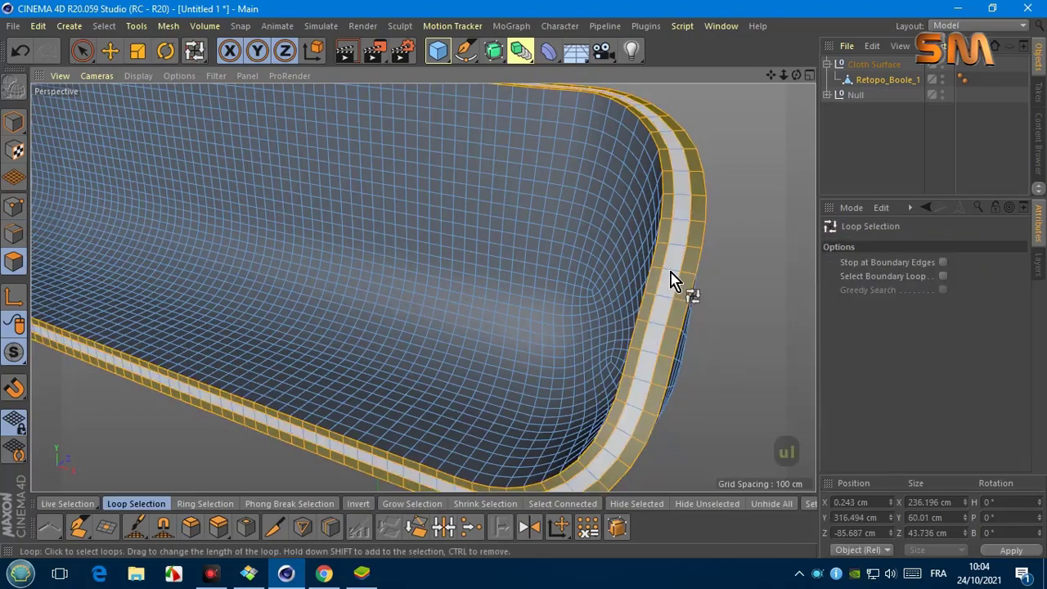
right_click(730, 292)
click(769, 319)
drag(894, 466, 948, 465)
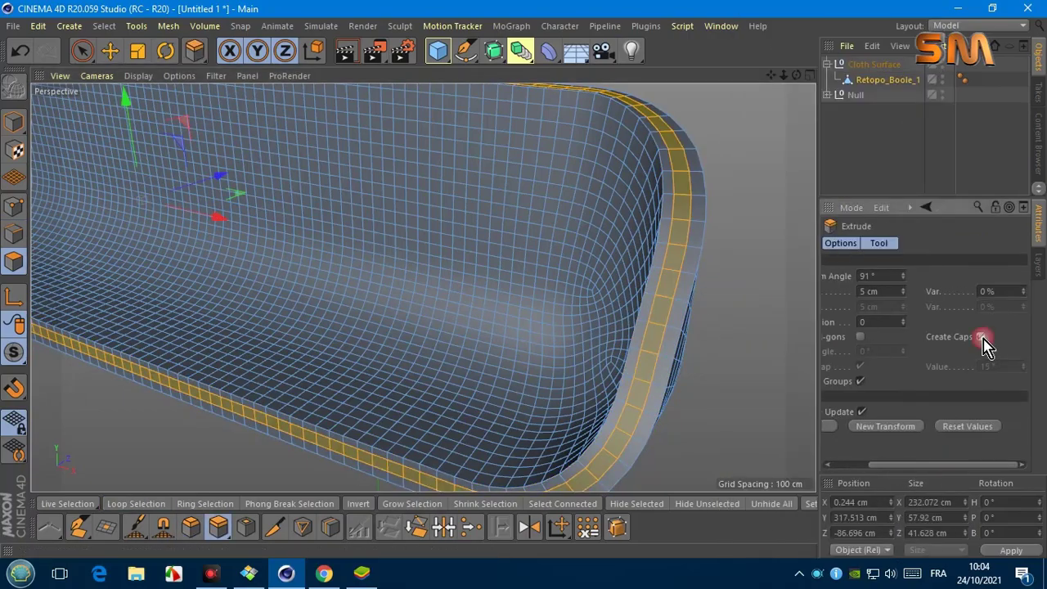
click(981, 336)
mouse_move(806, 304)
mouse_down()
mouse_move(783, 303)
mouse_move(785, 329)
mouse_move(687, 342)
mouse_up()
click(28, 57)
click(981, 336)
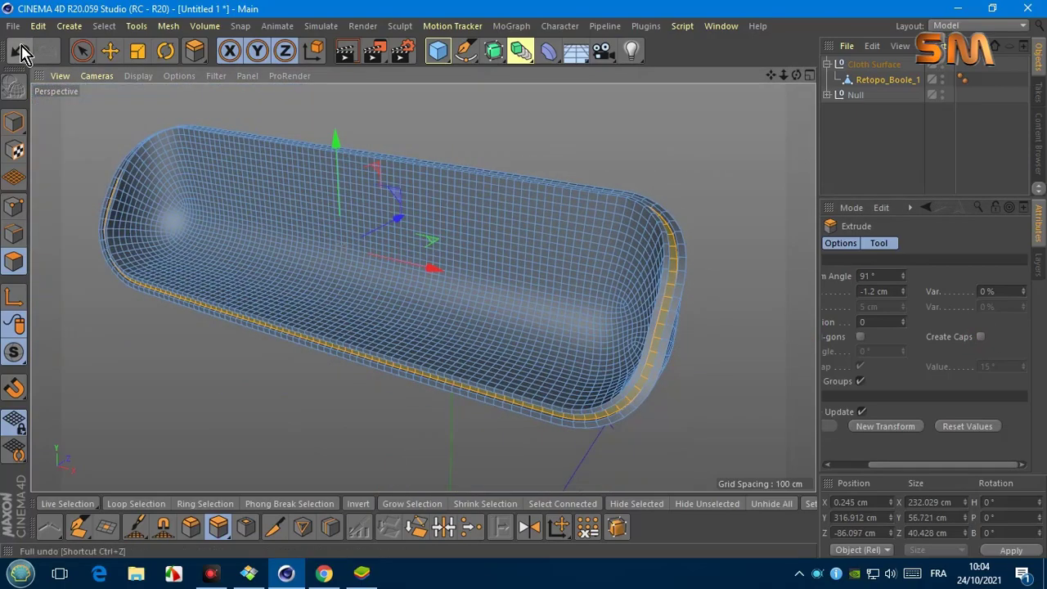
alt+drag(689, 98, 548, 90)
click(854, 131)
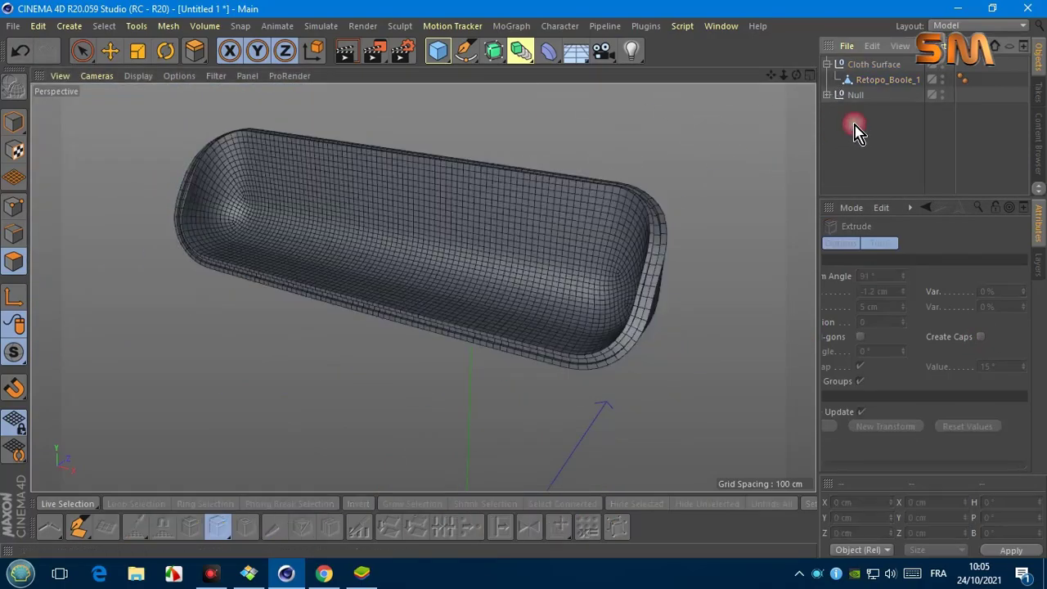
Step: Put the Cloth Surface into a new Volume Builder with 0.3 cm voxels and a Smooth Layer
click(196, 31)
click(216, 71)
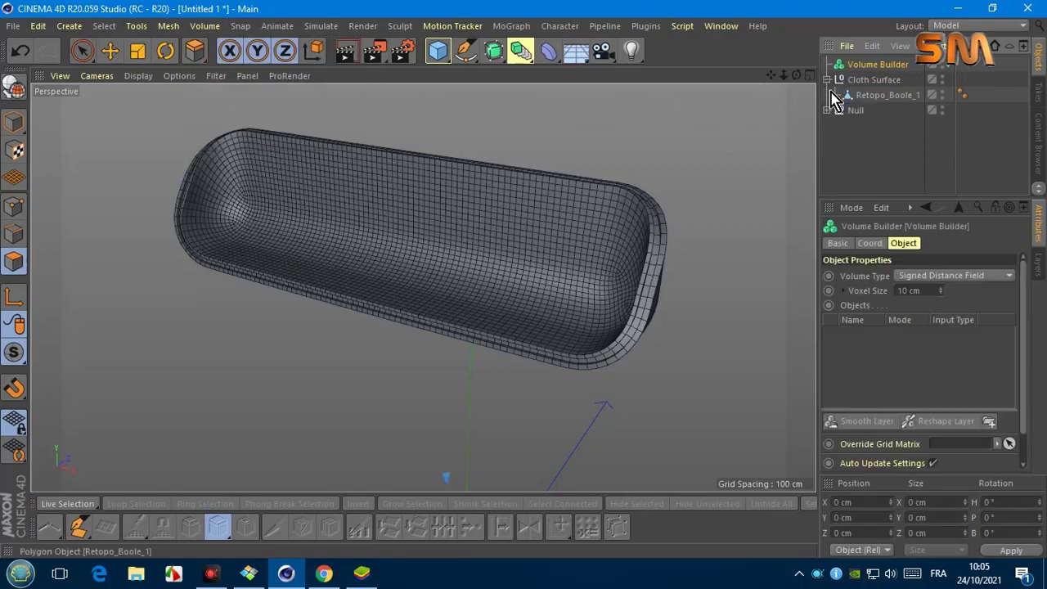
click(826, 80)
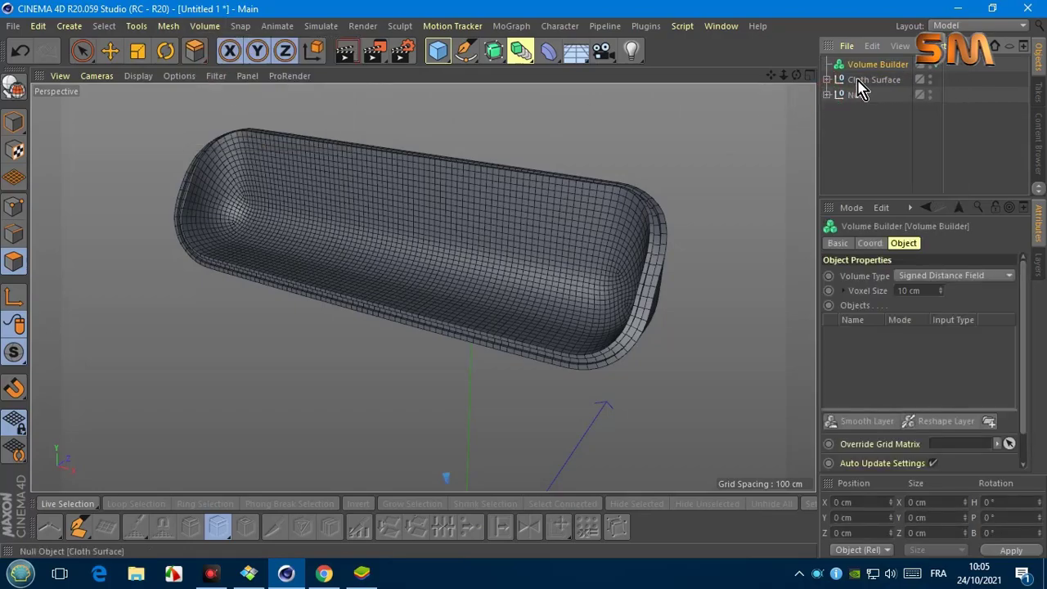
drag(873, 80, 883, 65)
double_click(916, 290)
text(0.3)
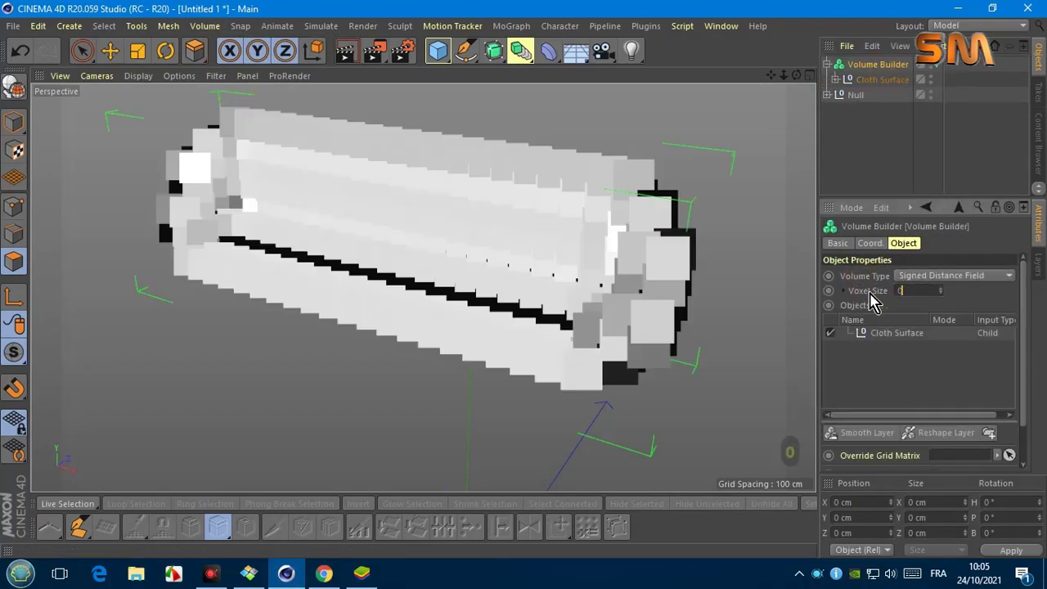
click(969, 289)
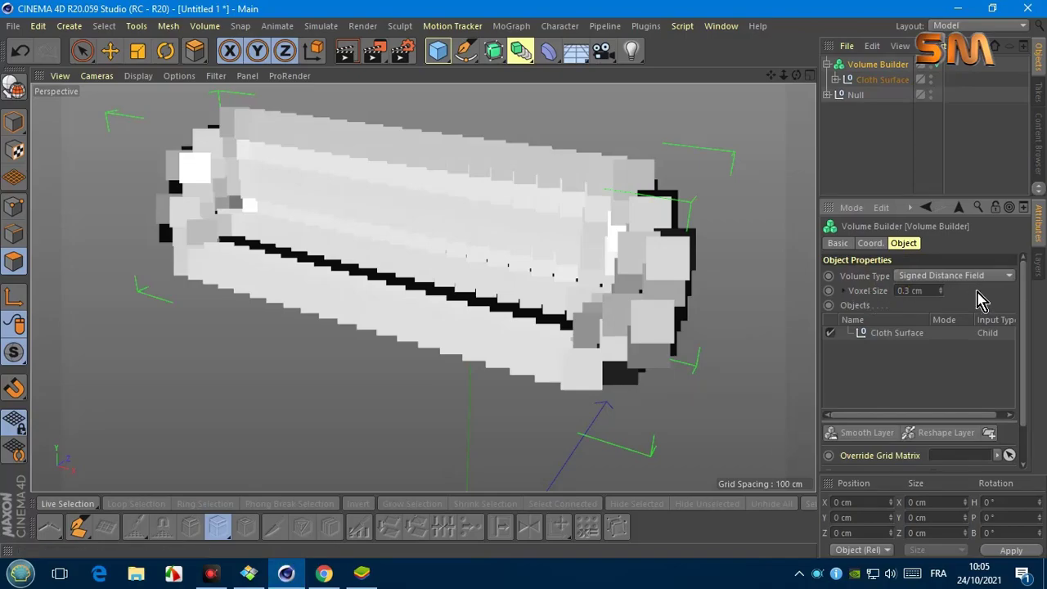
click(858, 435)
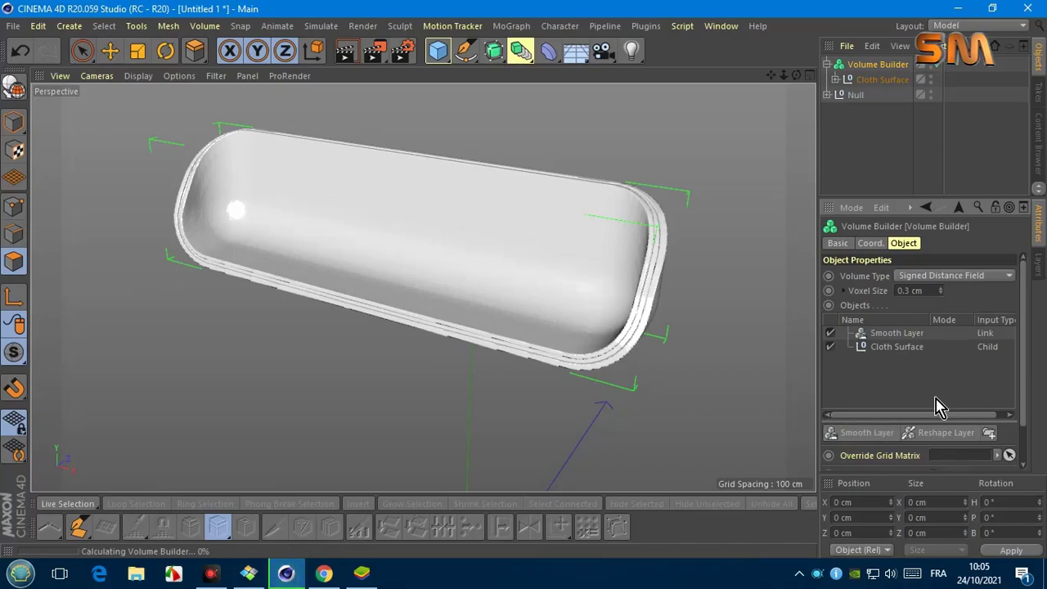
Step: Wrap the Volume Builder in a Volume Mesher and show the pad with smooth shading
click(205, 25)
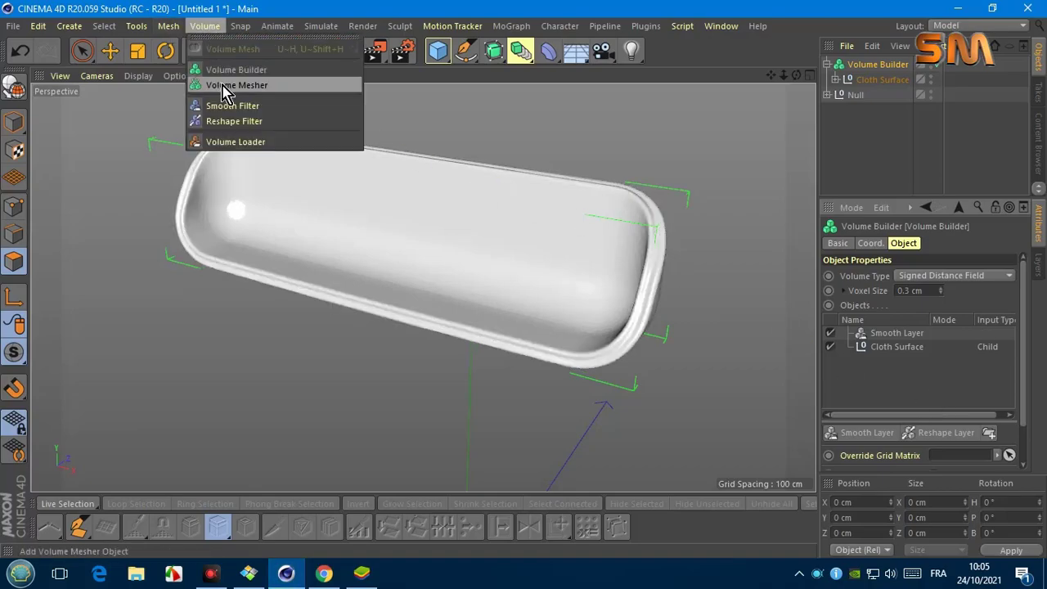
click(233, 84)
click(890, 80)
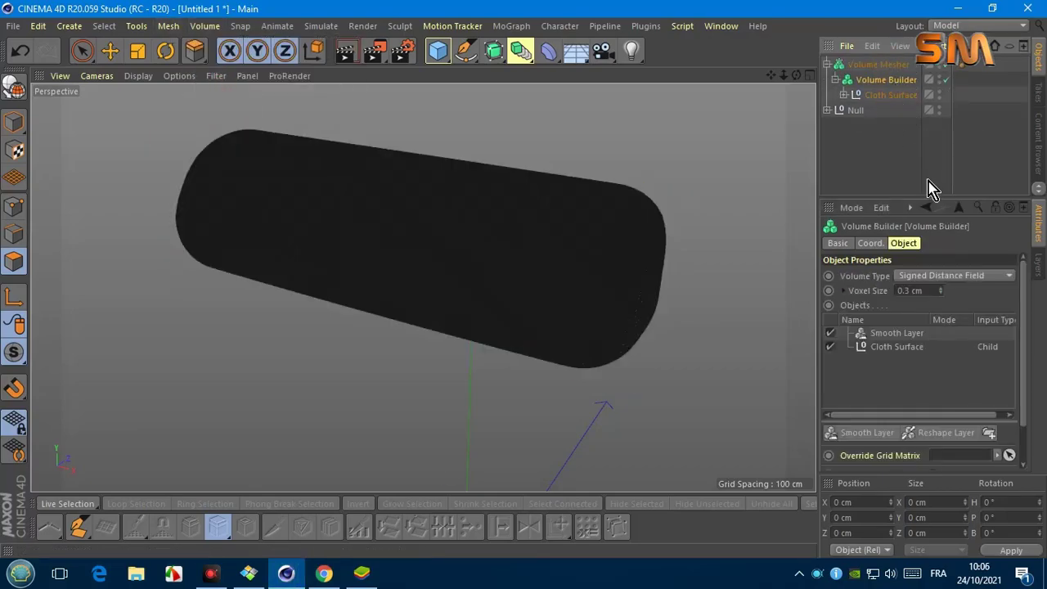
click(138, 75)
click(150, 98)
alt+drag(446, 213, 423, 286)
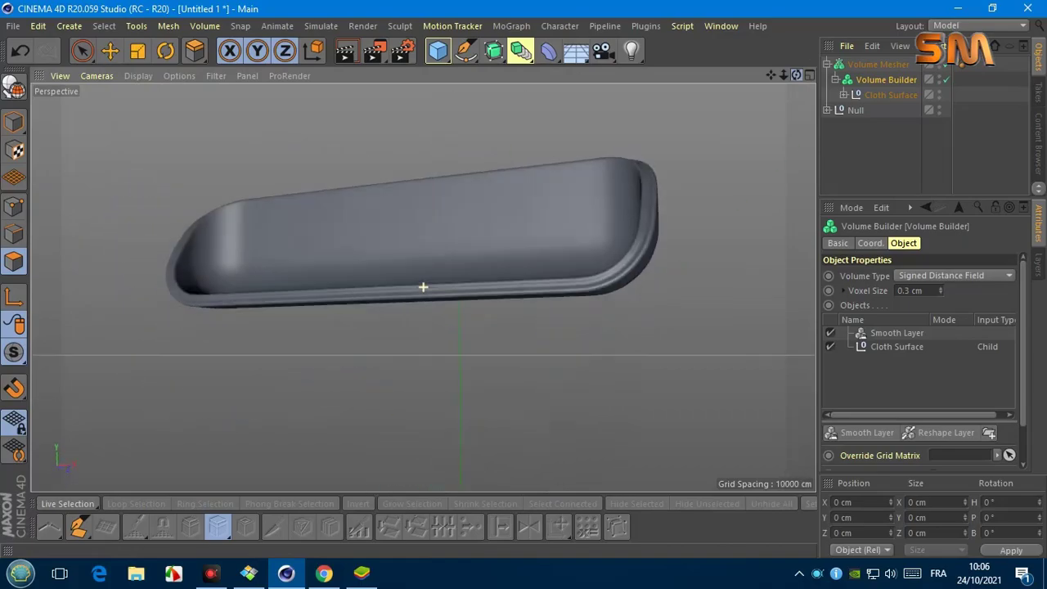
Step: Set the Volume Mesher's Adaptive value to 2% and add a Cube
click(877, 64)
click(888, 278)
text(2)
key(Return)
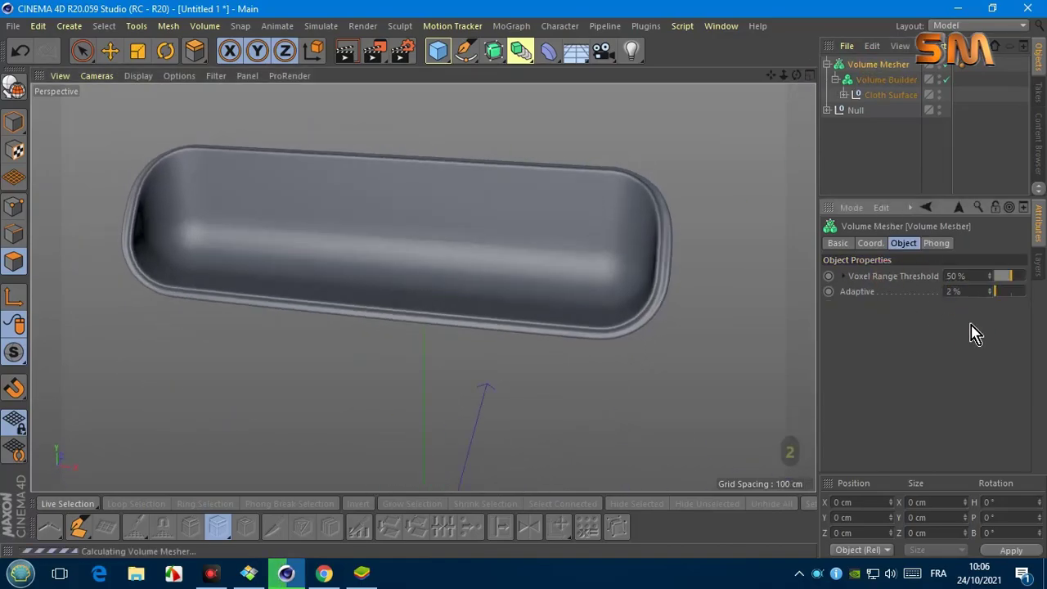
alt+drag(423, 285, 423, 285)
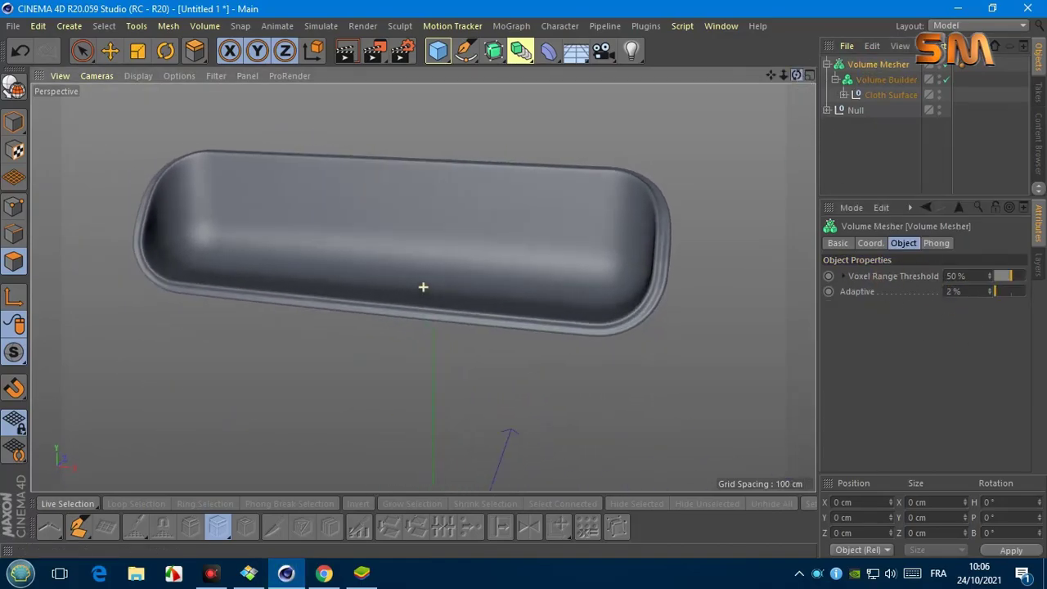
click(437, 50)
scroll(479, 285, down, 4)
Step: Shrink the cube into a small box and move it onto the pad from the top view
scroll(479, 286, down, 3)
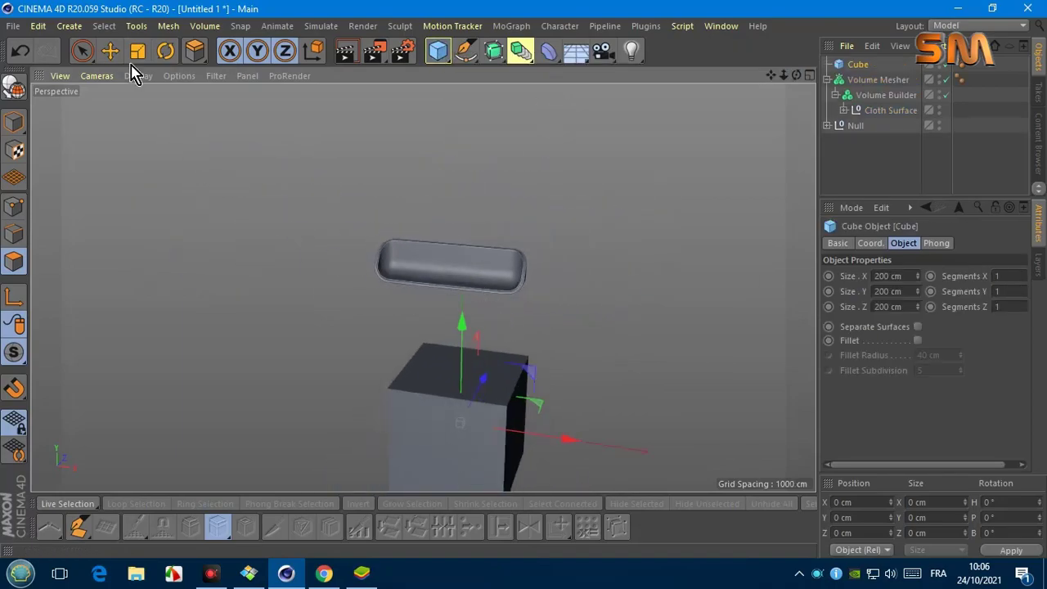
click(137, 50)
drag(636, 175, 49, 201)
key(e)
mouse_move(463, 327)
mouse_down()
mouse_move(474, 159)
mouse_move(473, 168)
mouse_up()
click(97, 75)
click(103, 278)
drag(416, 325, 420, 300)
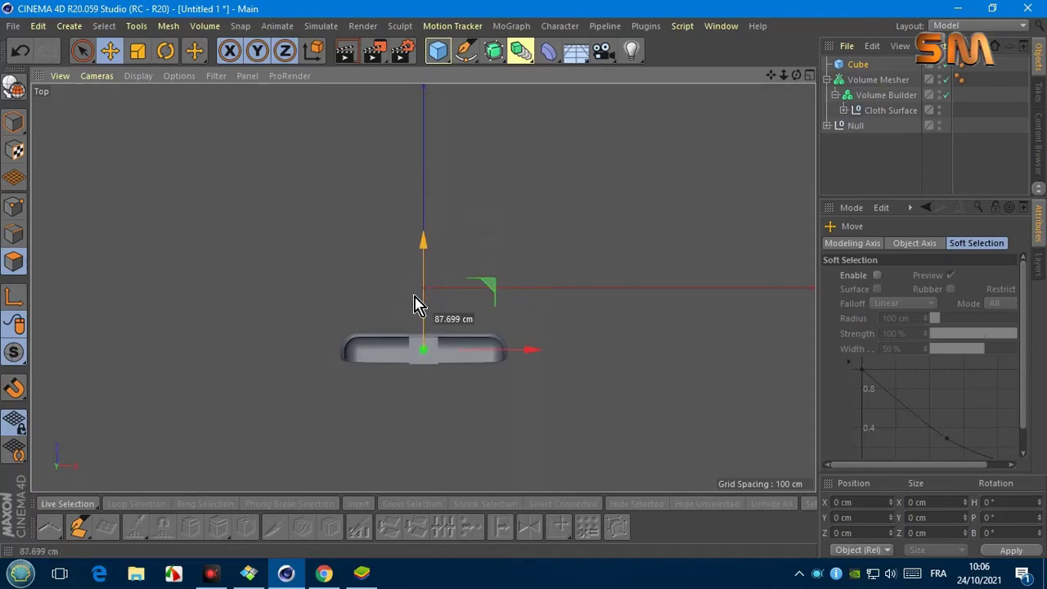
scroll(437, 362, up, 3)
scroll(439, 363, up, 2)
Step: Shrink the cube further and move it toward the pad's left end
click(138, 50)
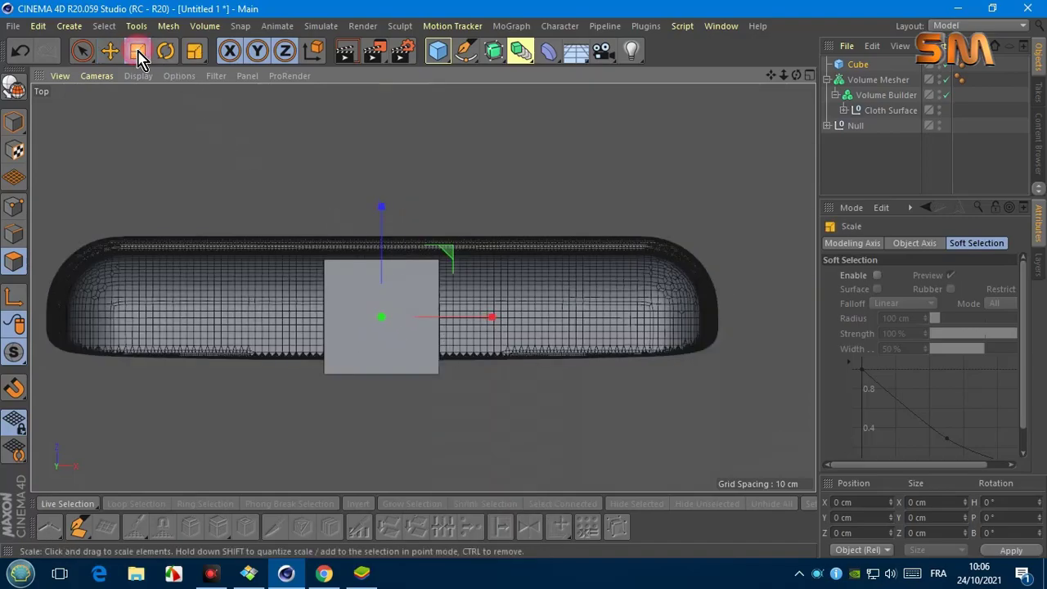
drag(360, 205, 281, 227)
click(857, 64)
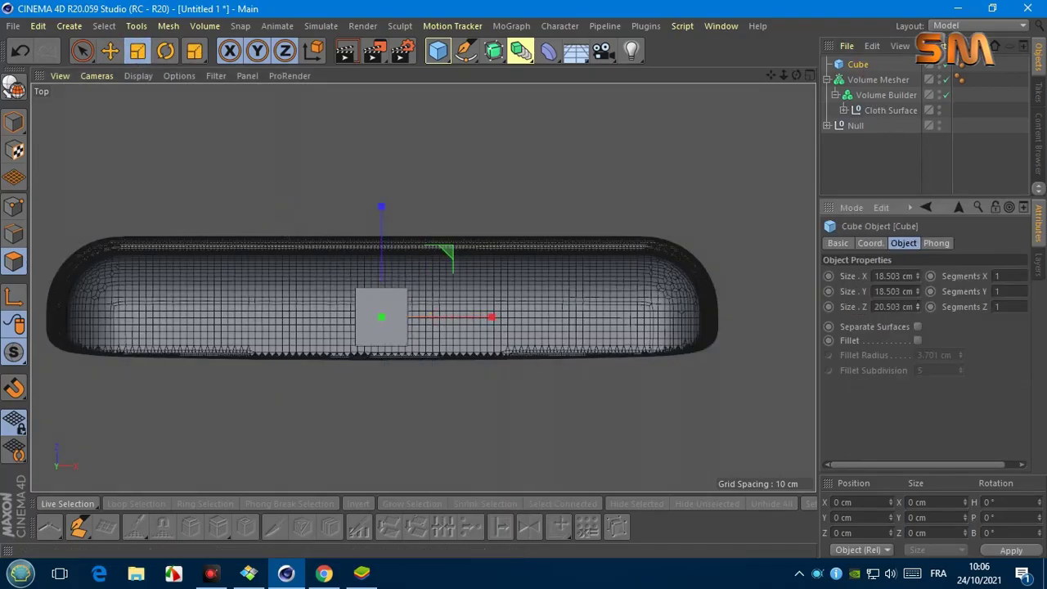
key(e)
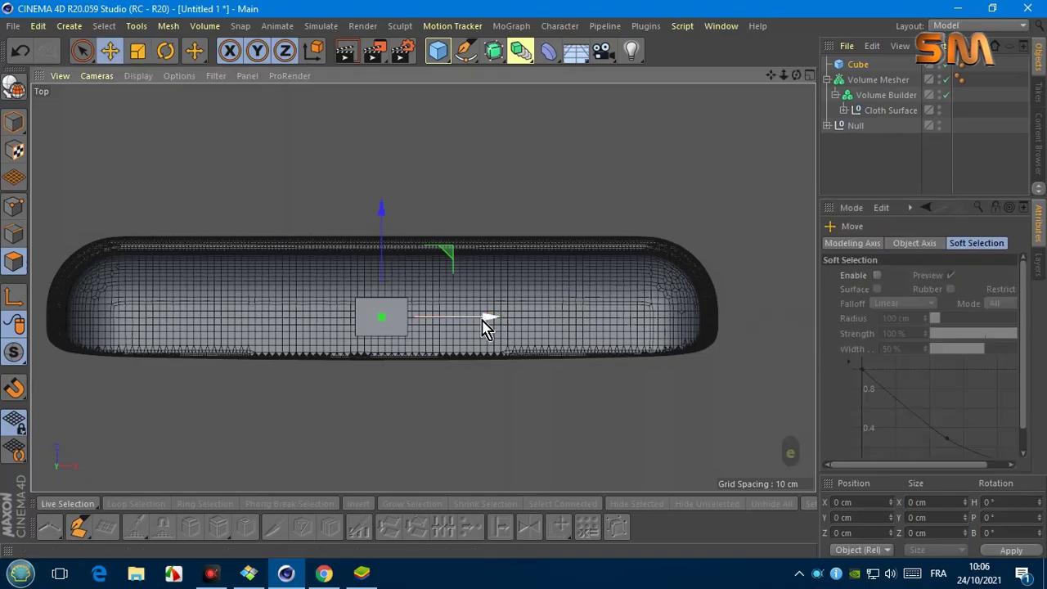
drag(482, 321, 287, 322)
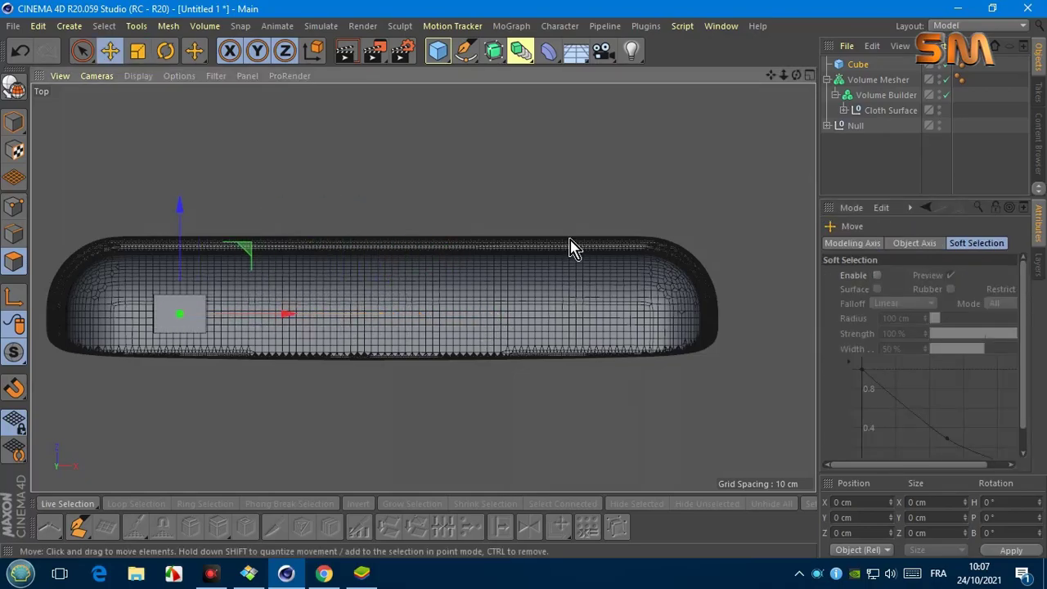
Step: Mirror the cube with a Symmetry object and give it a 3 cm fillet
click(520, 51)
click(702, 137)
drag(867, 79, 867, 64)
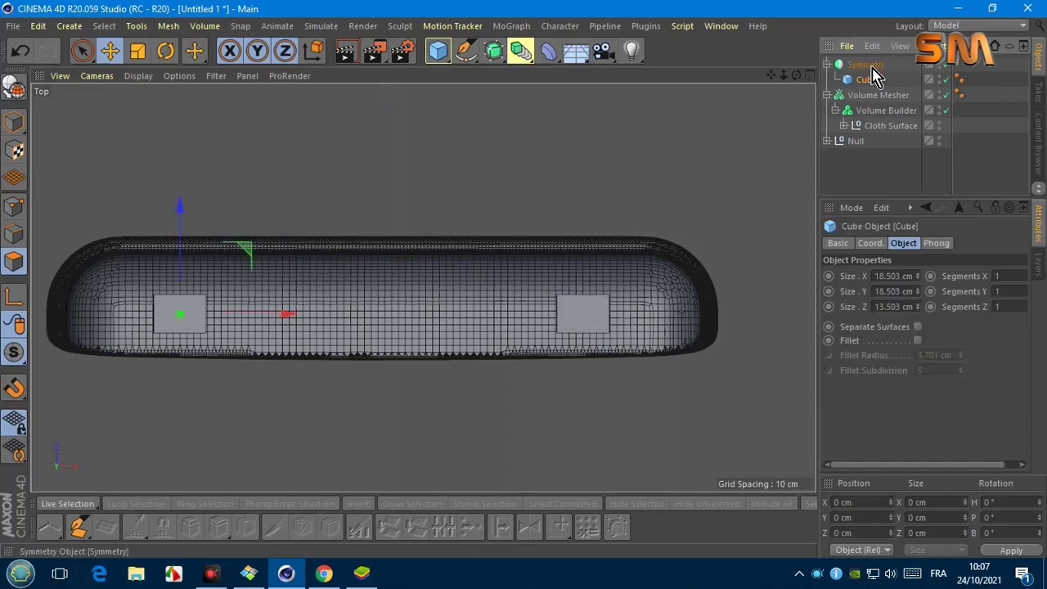
click(917, 340)
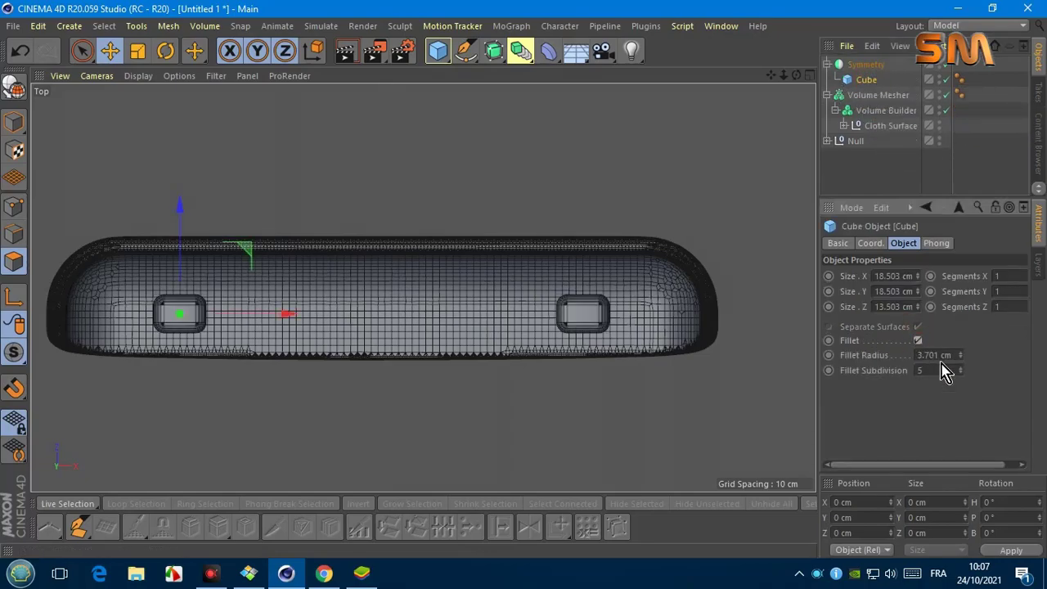
text(3)
Step: Lower the rounded cube within the pad using the front view
click(97, 75)
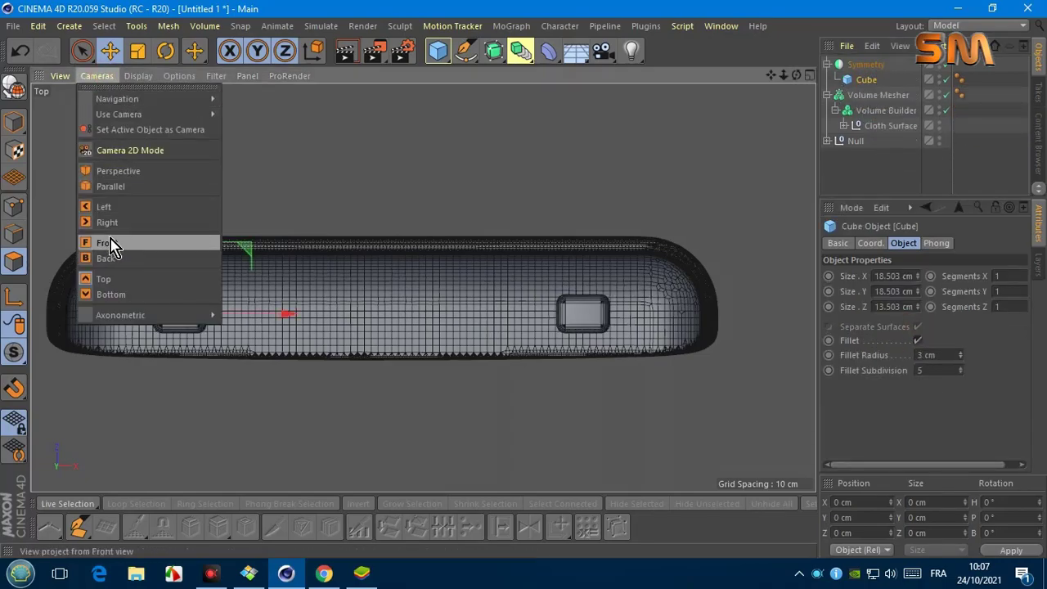
click(110, 240)
drag(770, 74, 424, 288)
scroll(442, 229, up, 5)
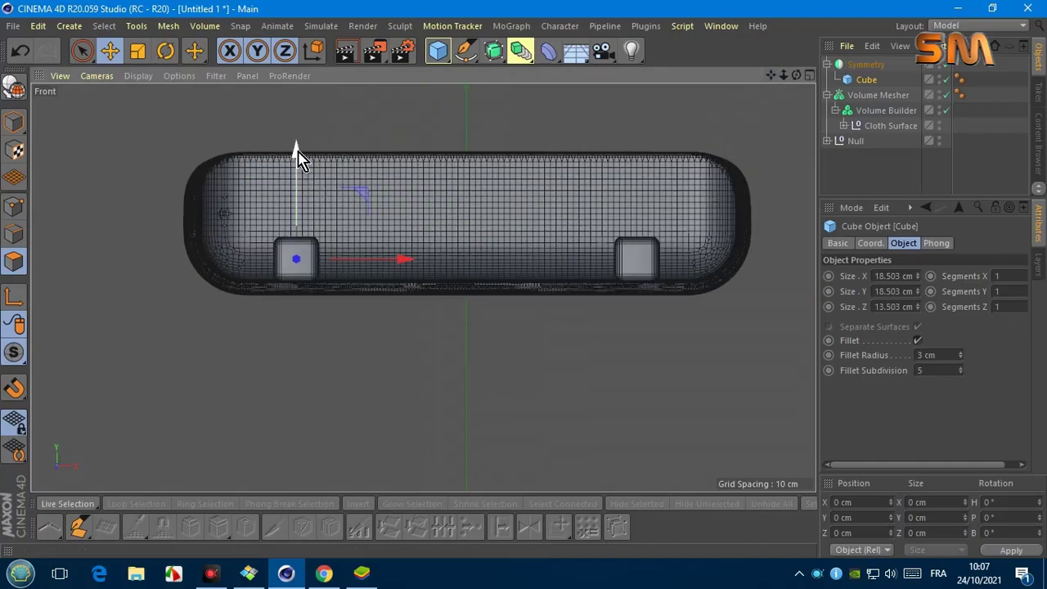
drag(294, 154, 294, 188)
Step: Return to the perspective view and orbit to check the mirrored blocks on the pad
click(96, 75)
click(109, 179)
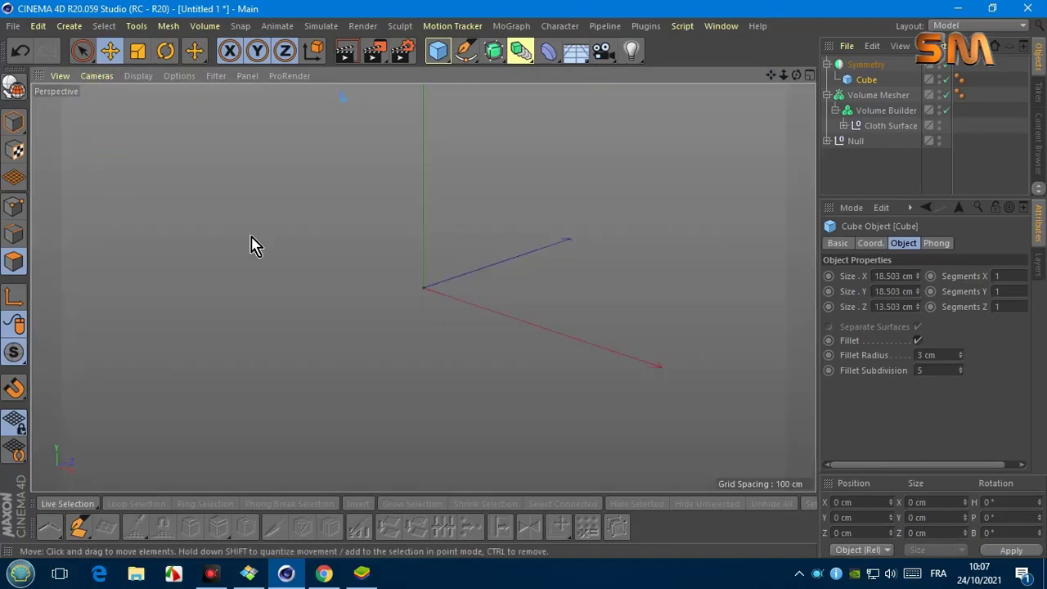
scroll(253, 243, up, 3)
scroll(508, 221, up, 3)
drag(796, 74, 851, 90)
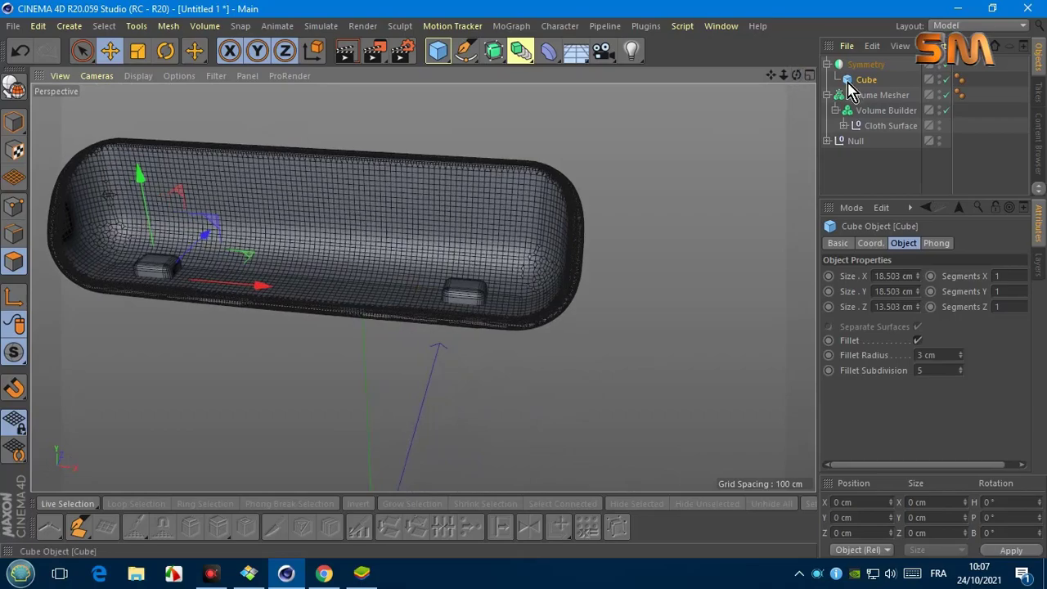
click(827, 65)
click(892, 96)
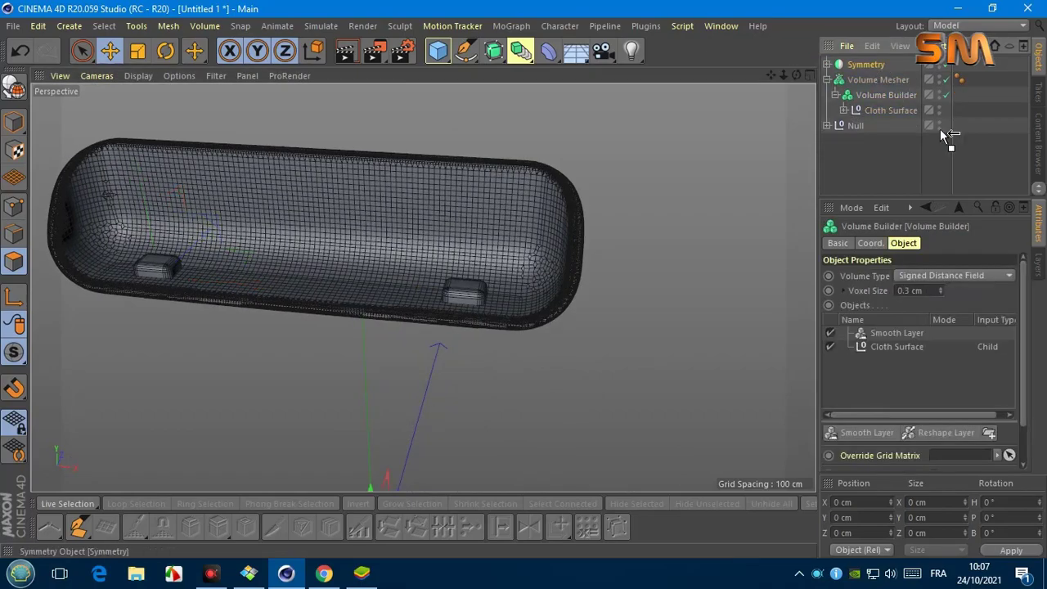
Step: Add Symmetry to the Volume Builder's Objects list, placed above Cloth Surface
drag(910, 370, 937, 373)
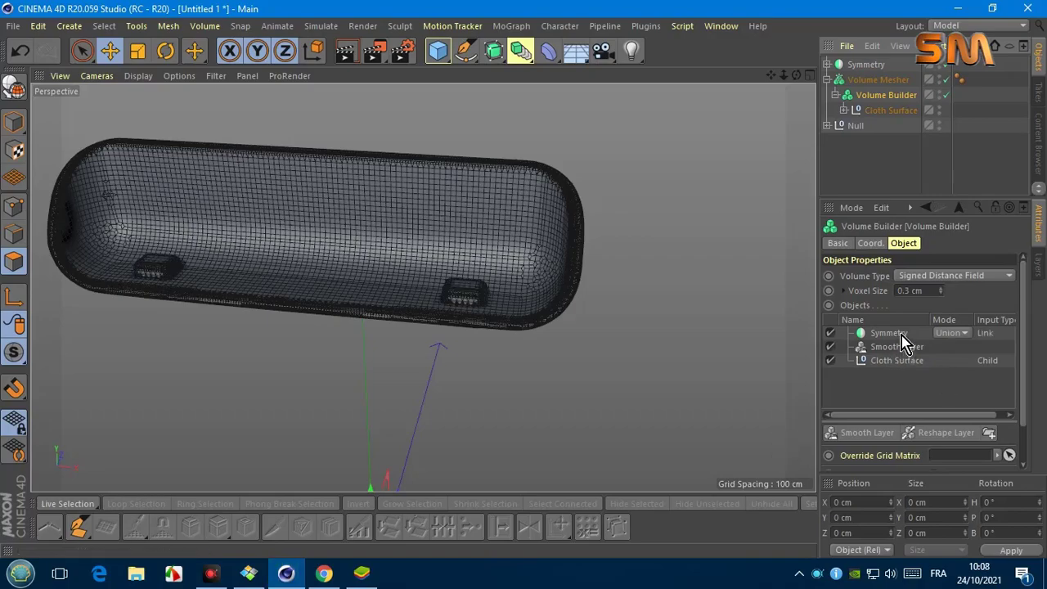
drag(902, 341, 907, 365)
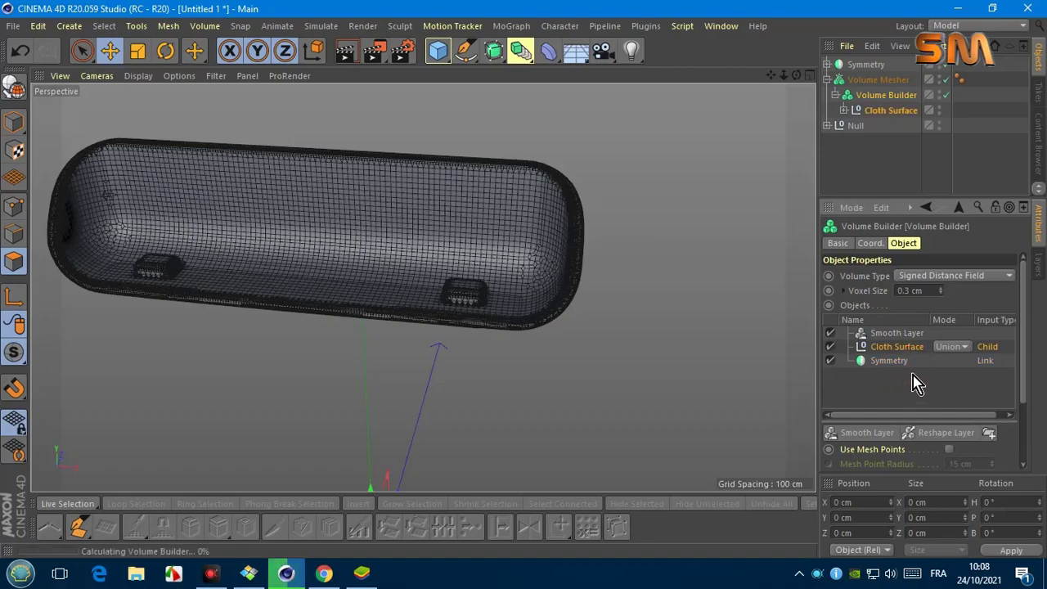
click(947, 94)
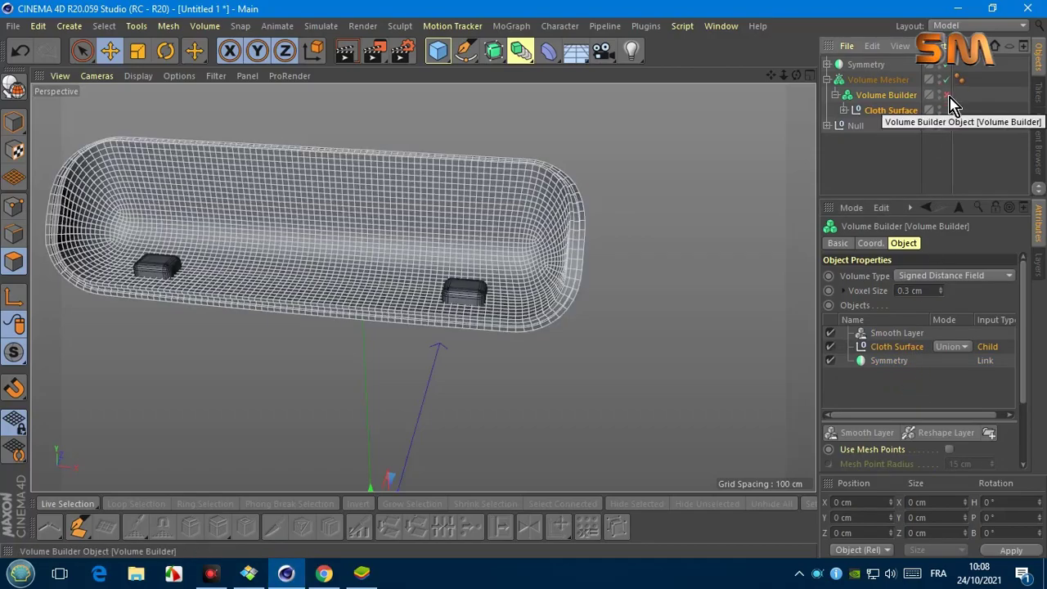
drag(900, 348, 908, 381)
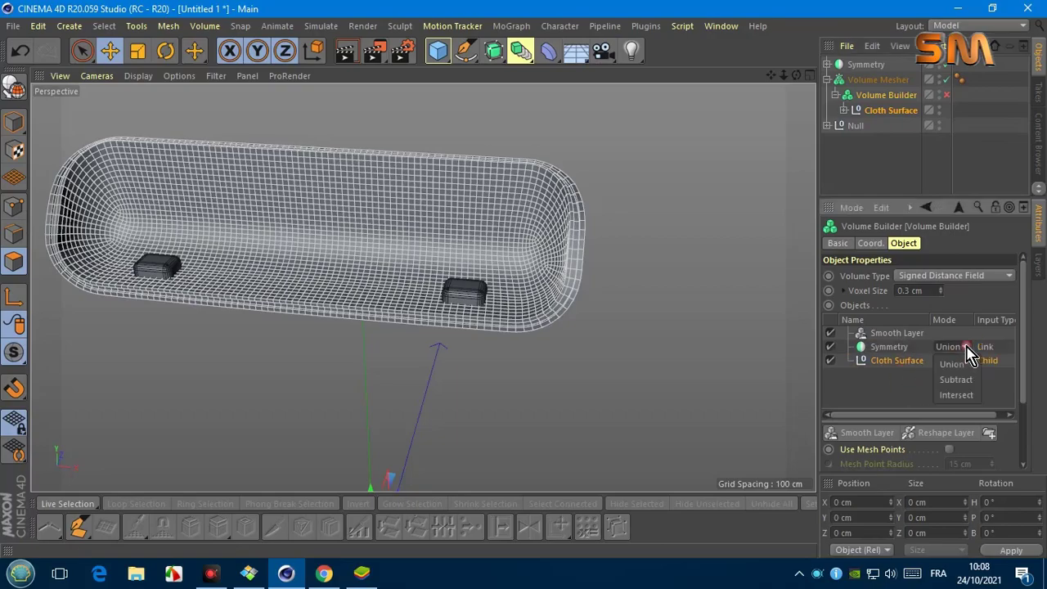
Step: Set Symmetry to Subtract mode, re-enable the Volume Builder, and inspect the shaded tray
click(139, 75)
click(149, 103)
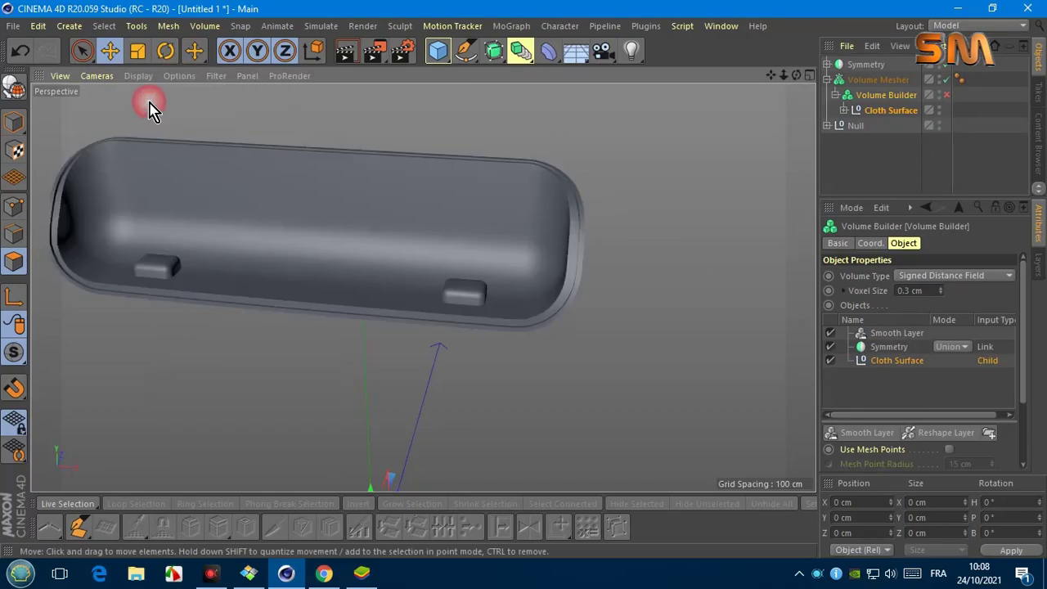
click(959, 347)
click(958, 381)
click(946, 95)
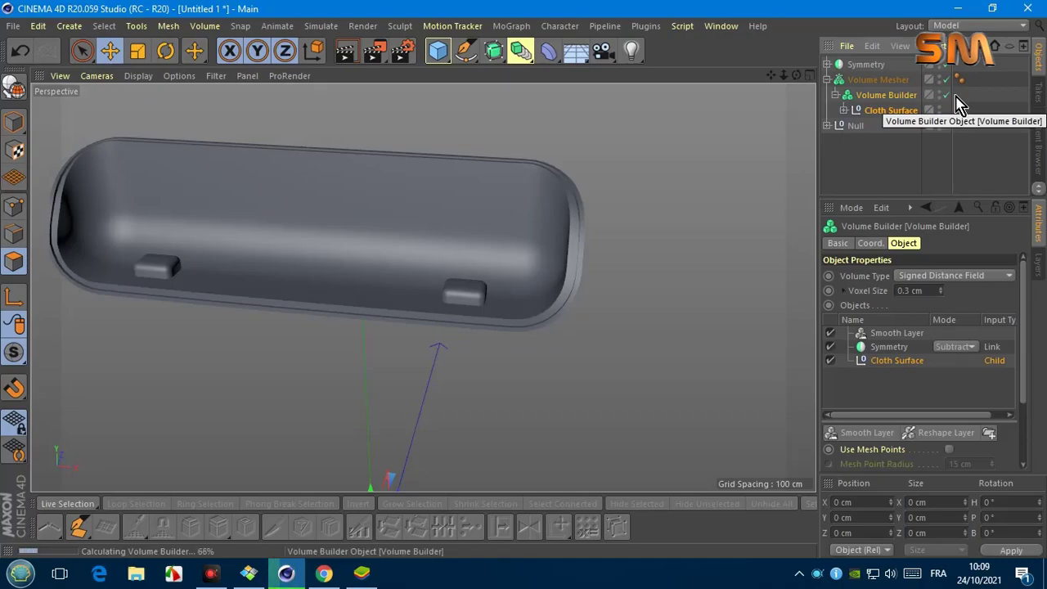
key(F5)
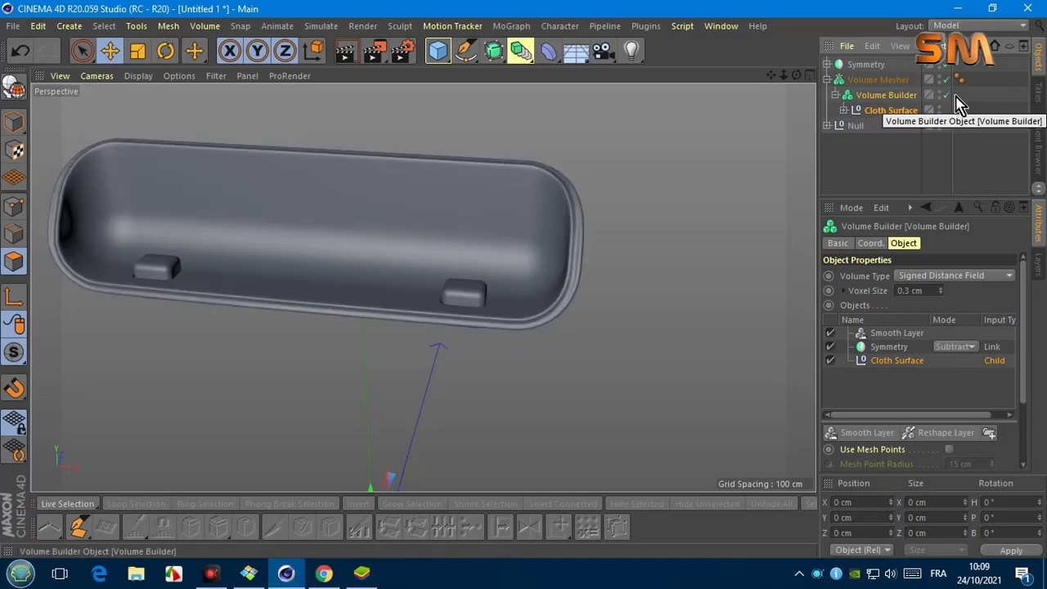
alt+drag(423, 285, 423, 285)
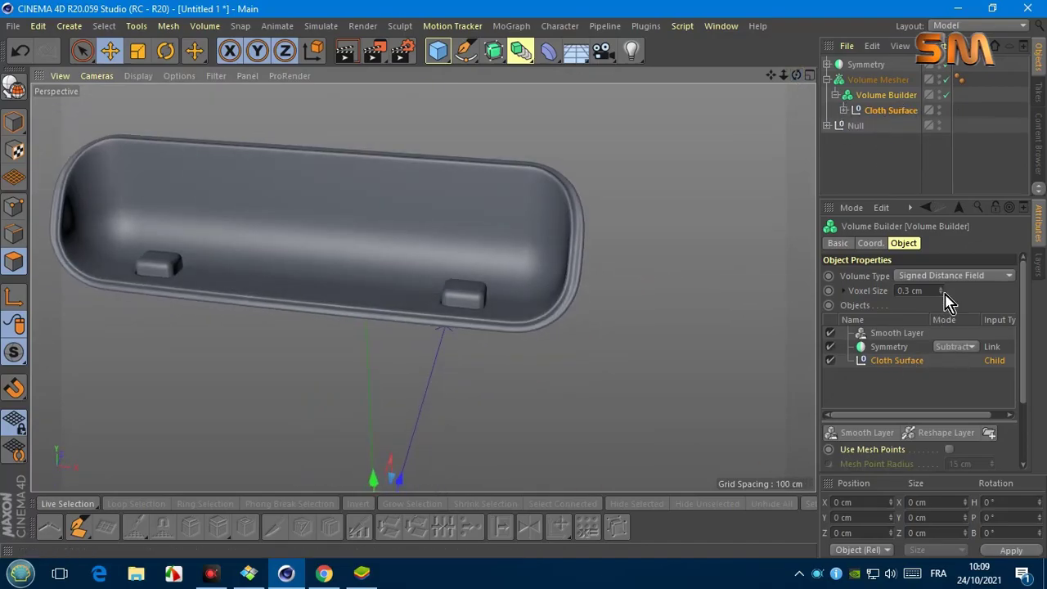
click(468, 263)
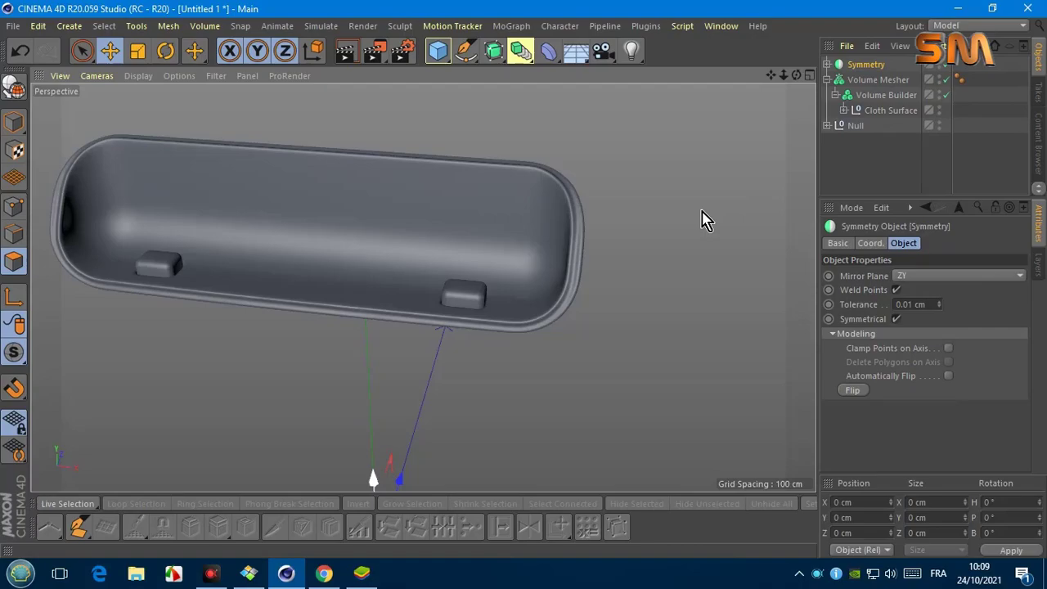
Step: Nest Symmetry under the Volume Builder and toggle the builder to compare the case recess
click(887, 79)
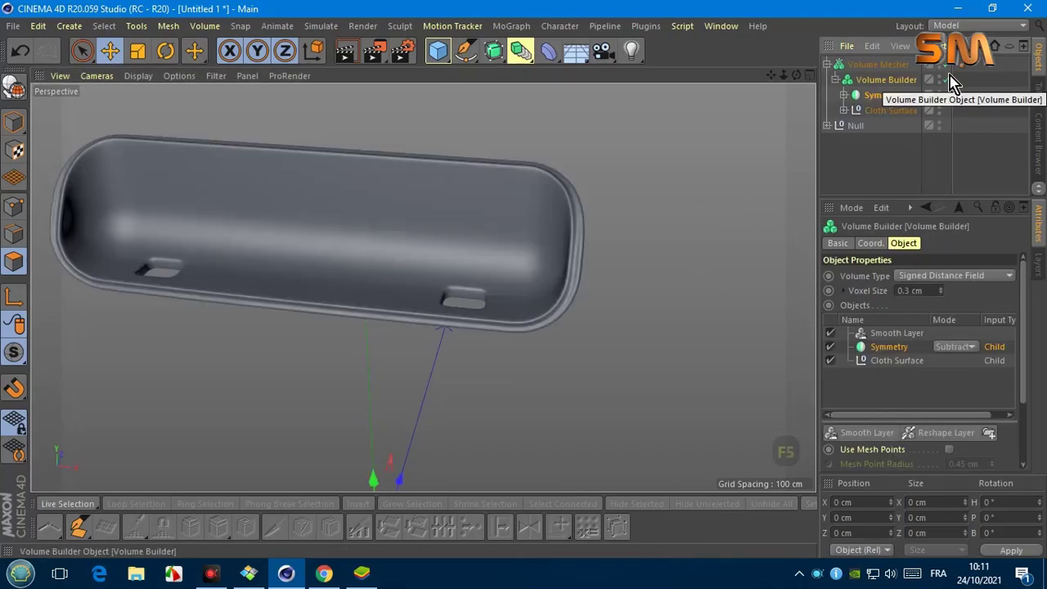
drag(796, 74, 785, 107)
click(827, 65)
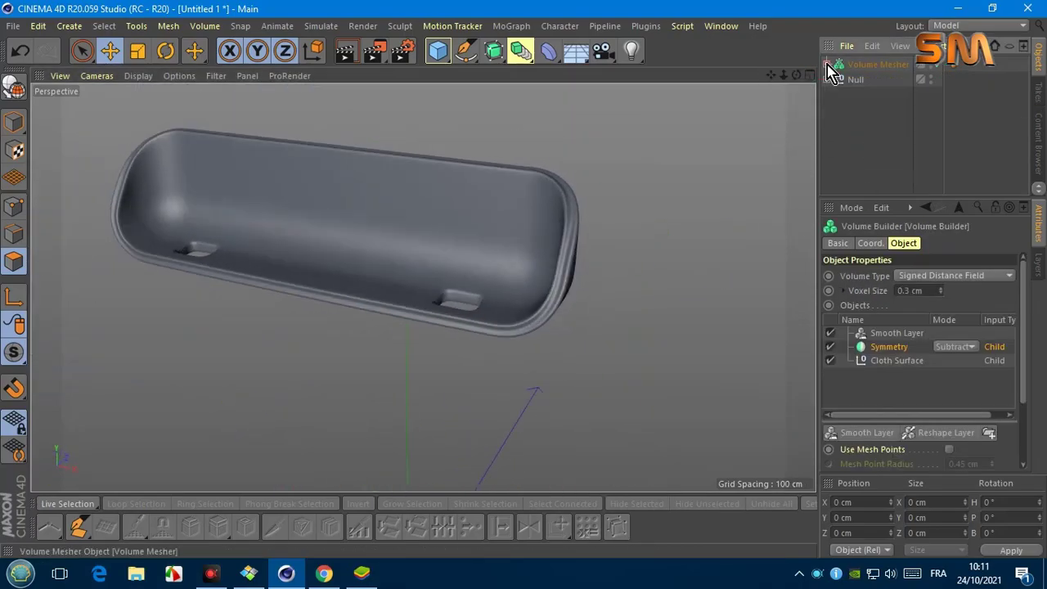
drag(798, 80, 797, 75)
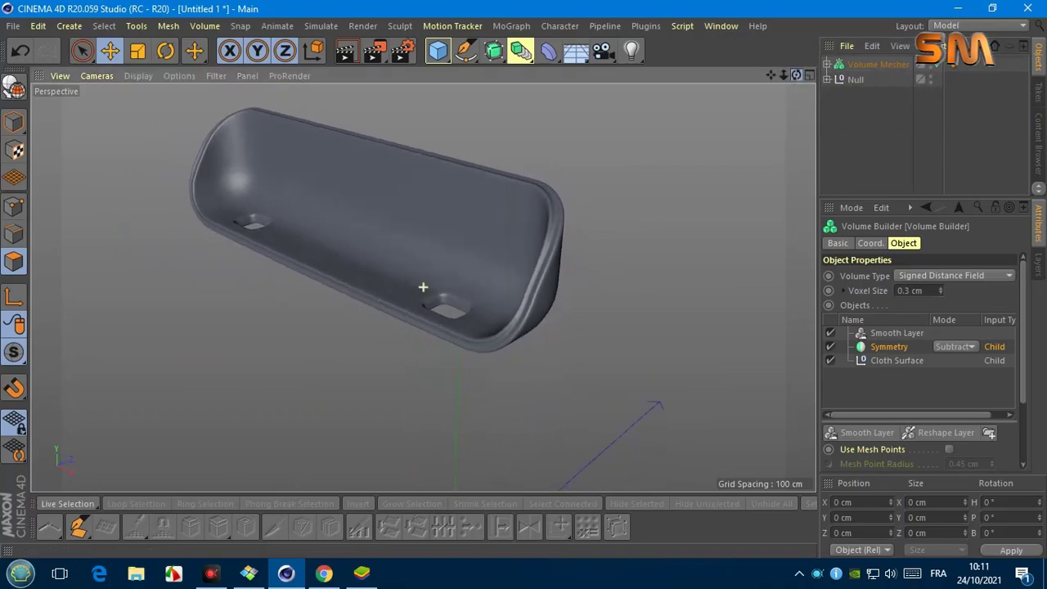
click(828, 79)
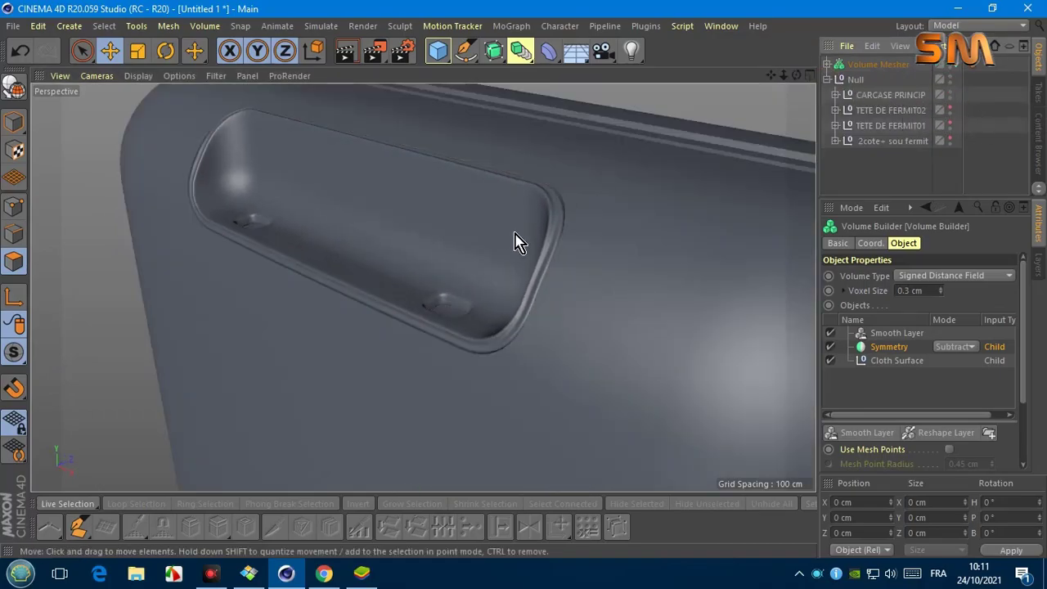
mouse_move(796, 75)
mouse_down()
mouse_move(423, 286)
mouse_move(458, 245)
mouse_up()
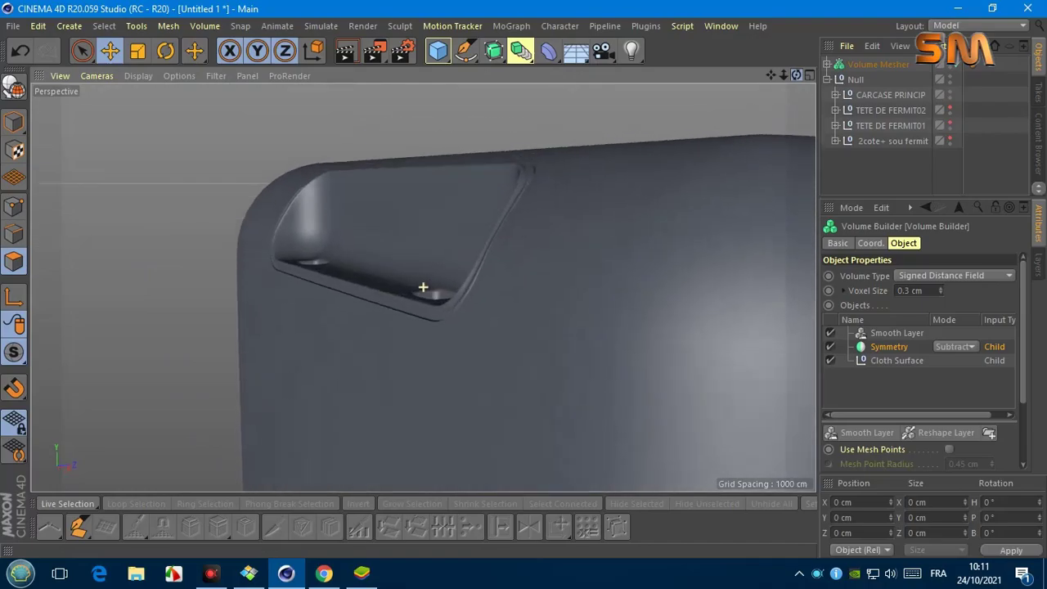
click(828, 64)
click(957, 79)
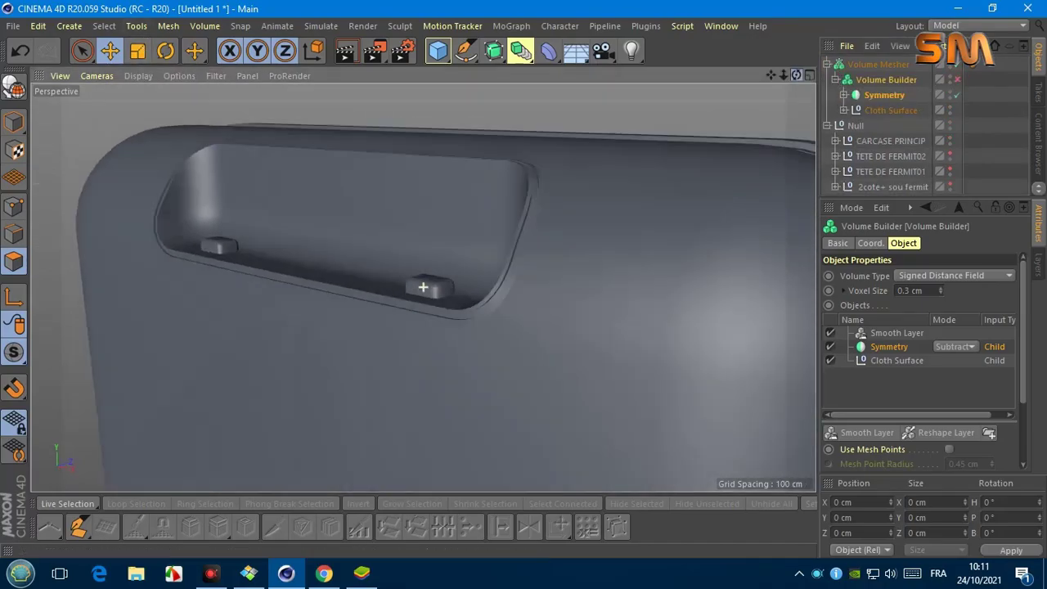
click(957, 80)
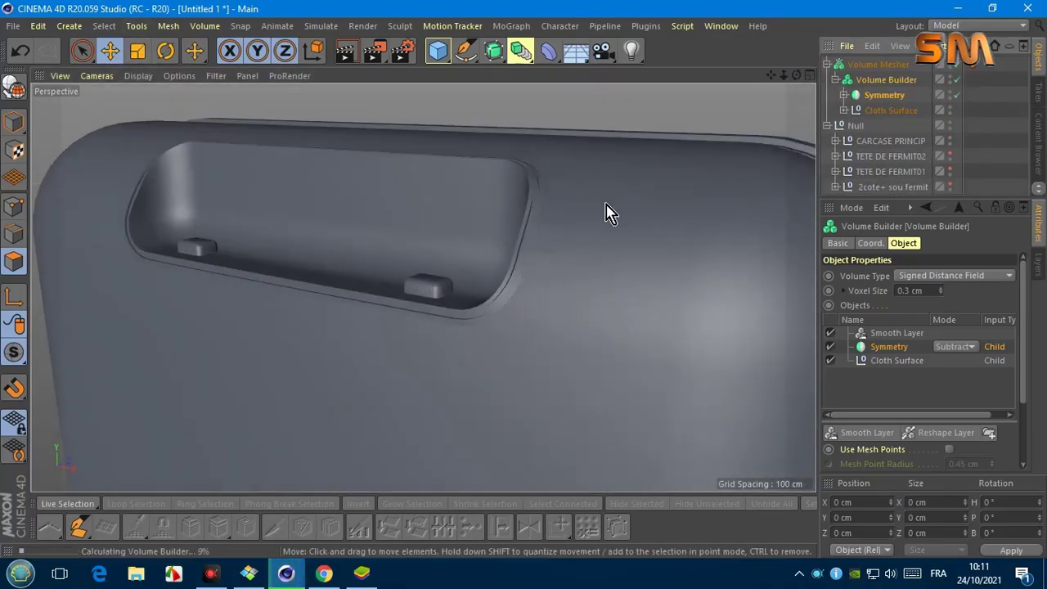
scroll(609, 212, down, 5)
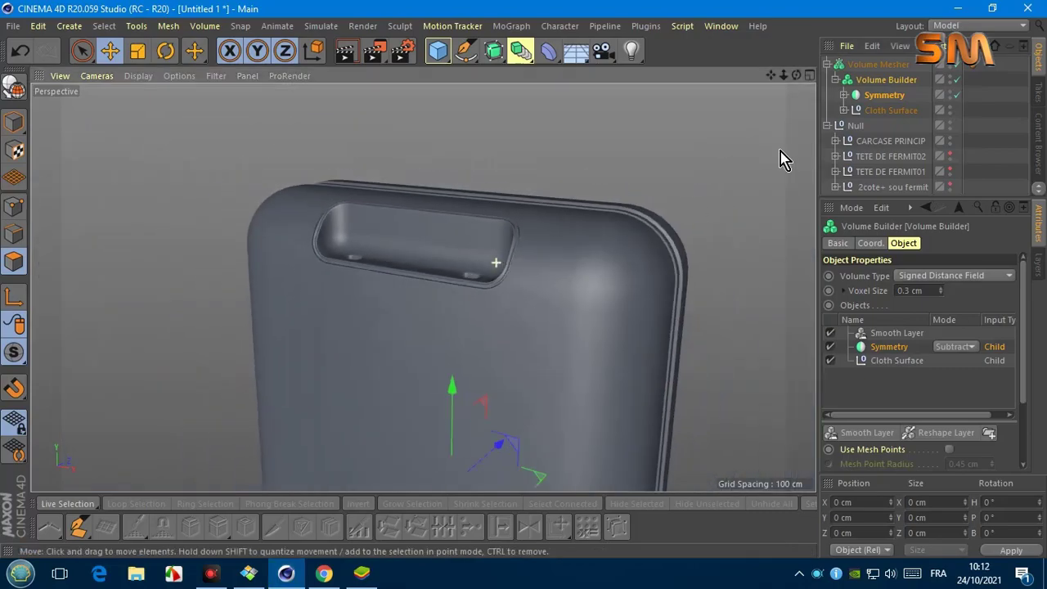
alt+drag(423, 286, 422, 286)
Step: Group the Volume Mesher into a new null and start renaming it 'cover super'
click(827, 65)
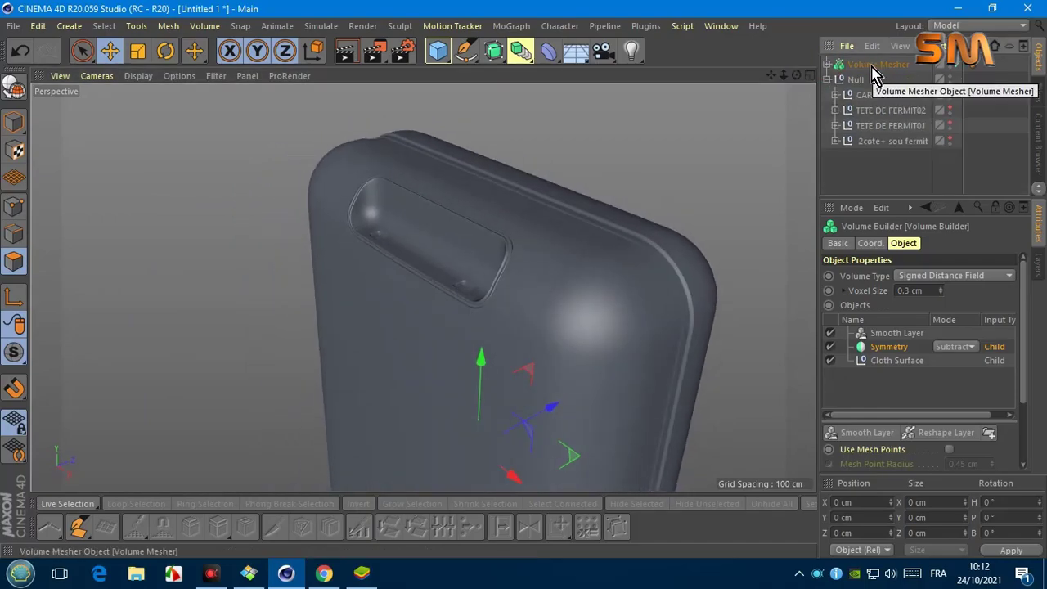
drag(439, 51, 479, 73)
click(864, 81)
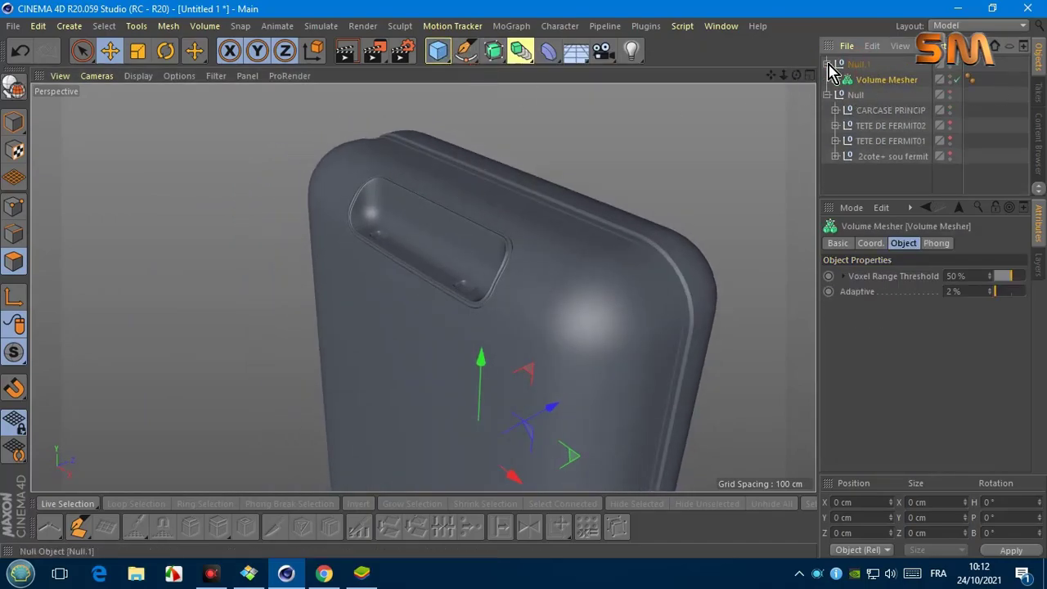
click(827, 65)
double_click(861, 64)
text(cover)
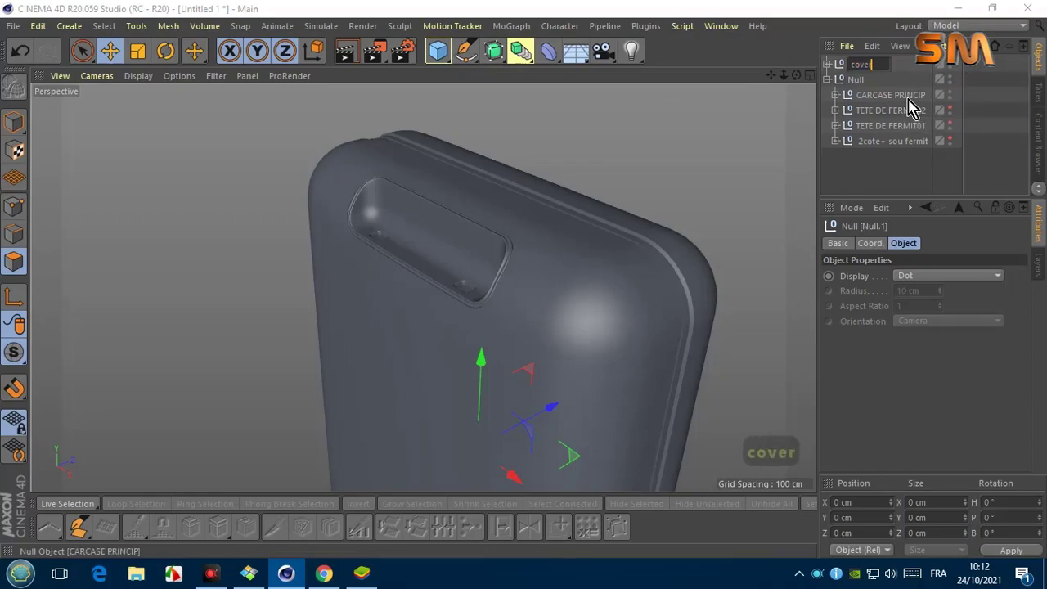
text( super)
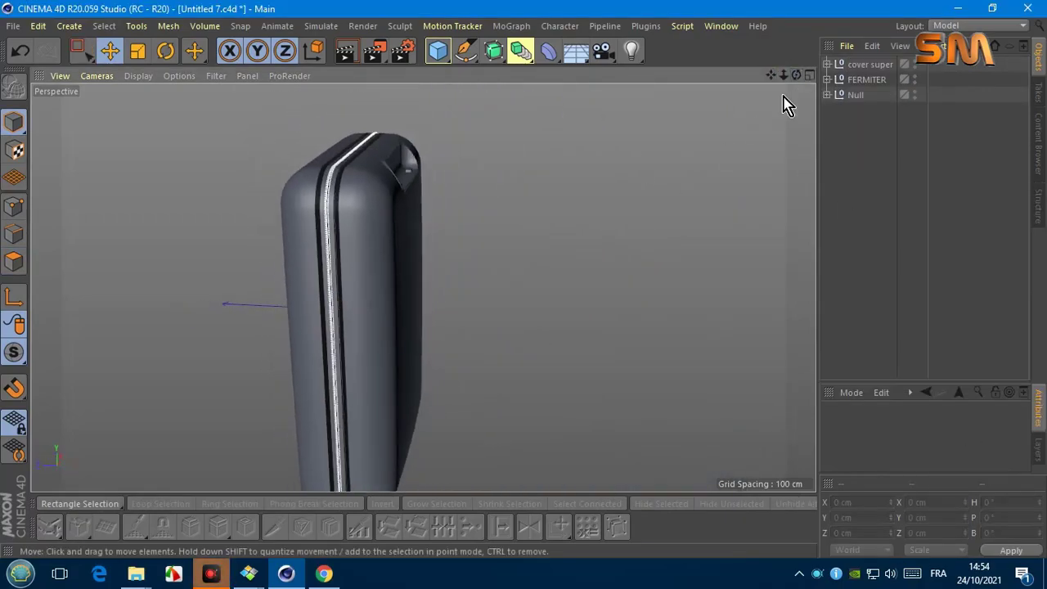
Step: Add a Rectangle spline in the left view with line display
click(97, 75)
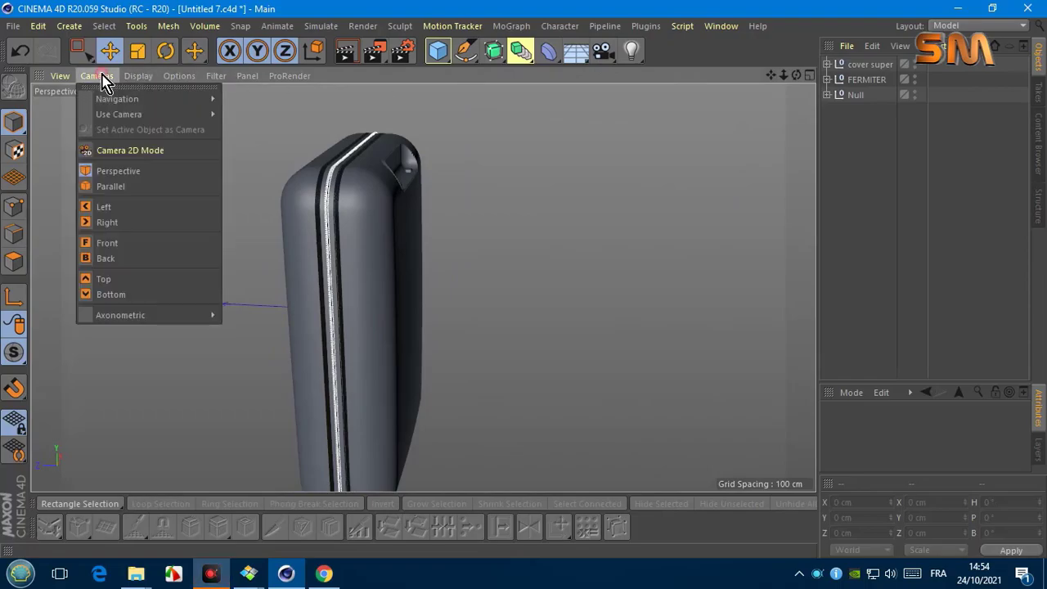
click(106, 206)
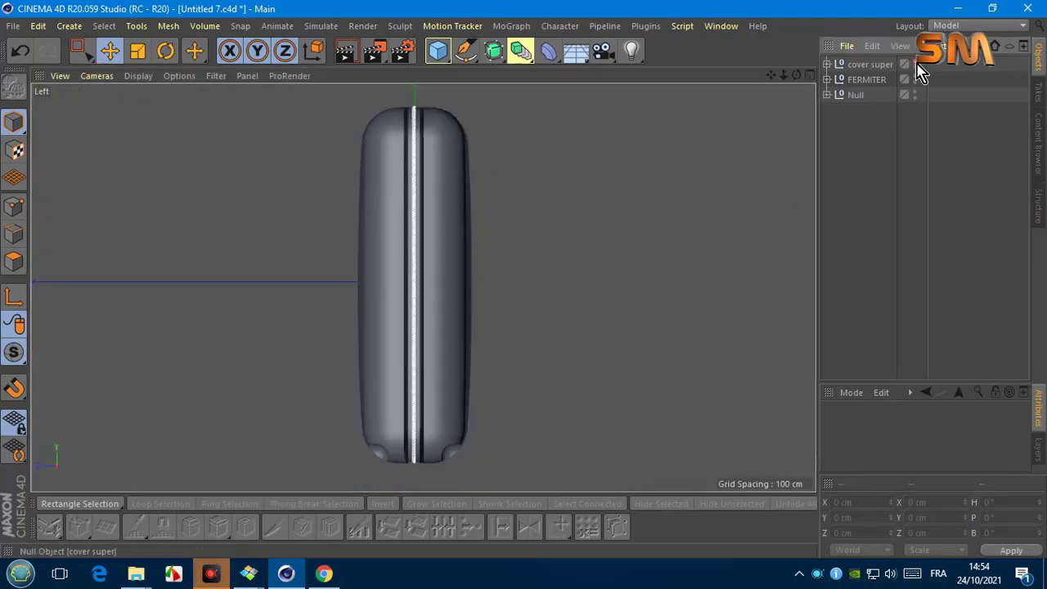
click(465, 50)
click(609, 181)
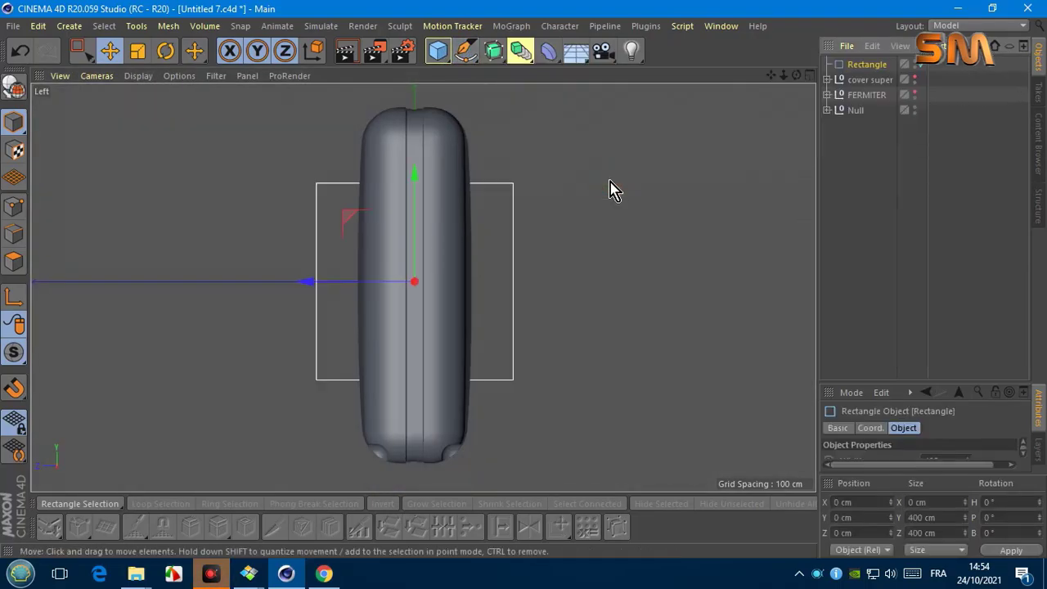
click(137, 76)
click(150, 206)
Step: Scale the rectangle down and move it up the bottle's side
click(138, 51)
drag(278, 221, 226, 224)
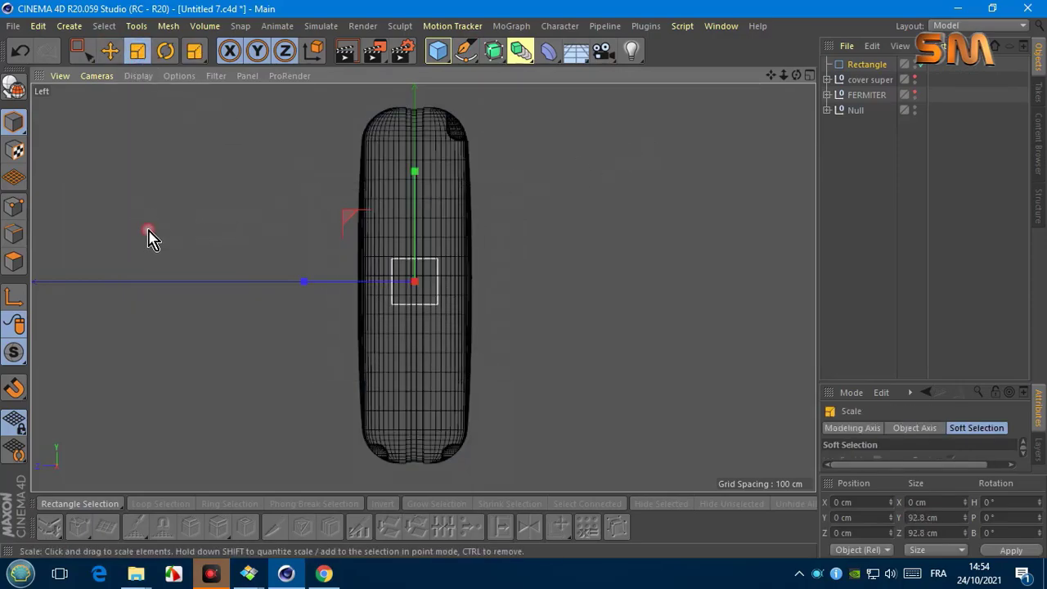
drag(967, 254, 967, 270)
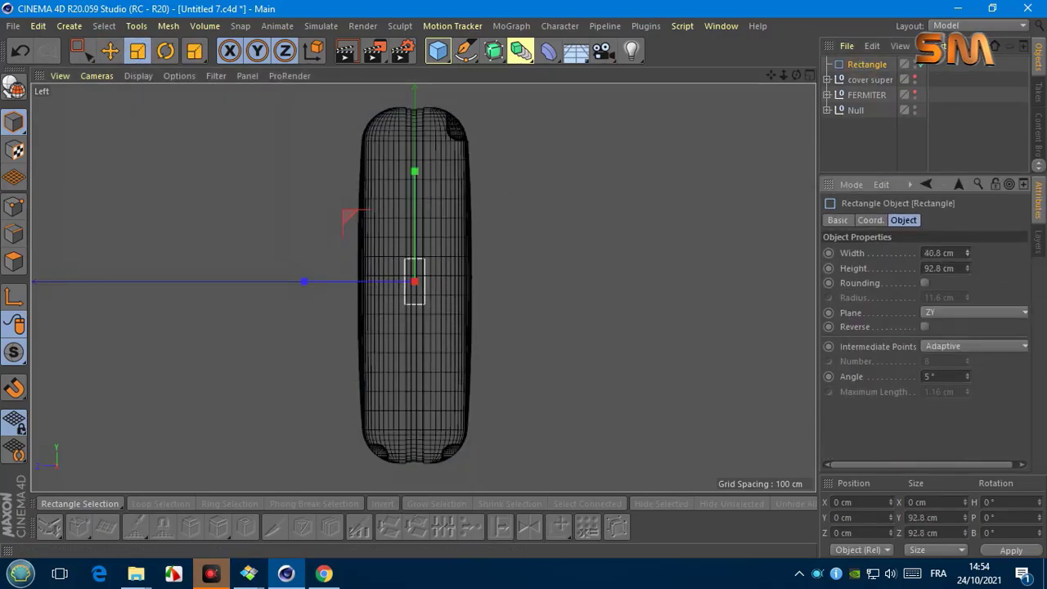
scroll(420, 273, up, 3)
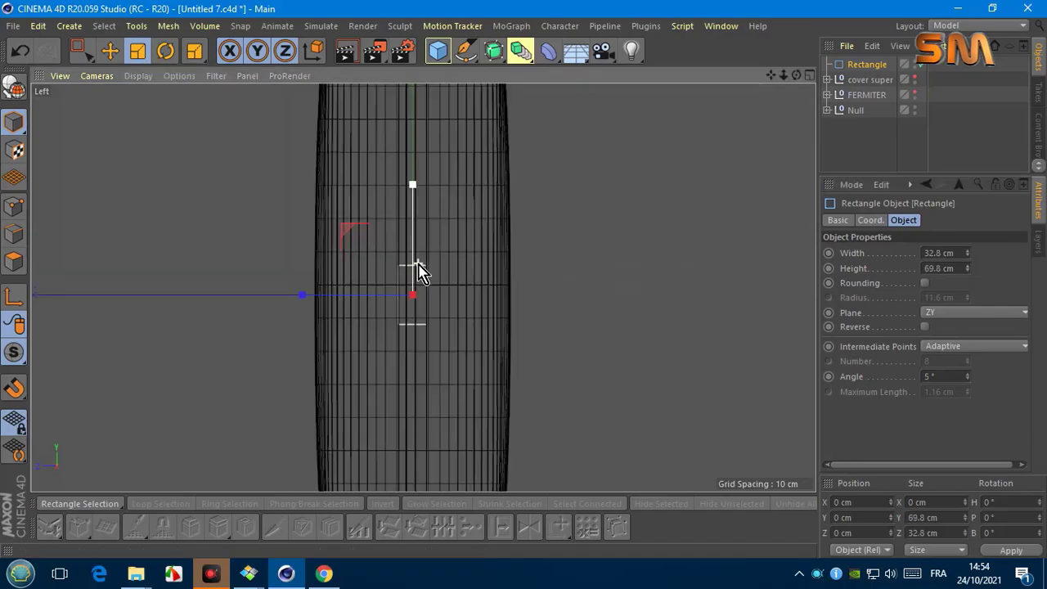
key(e)
scroll(417, 279, down, 3)
drag(479, 205, 454, 158)
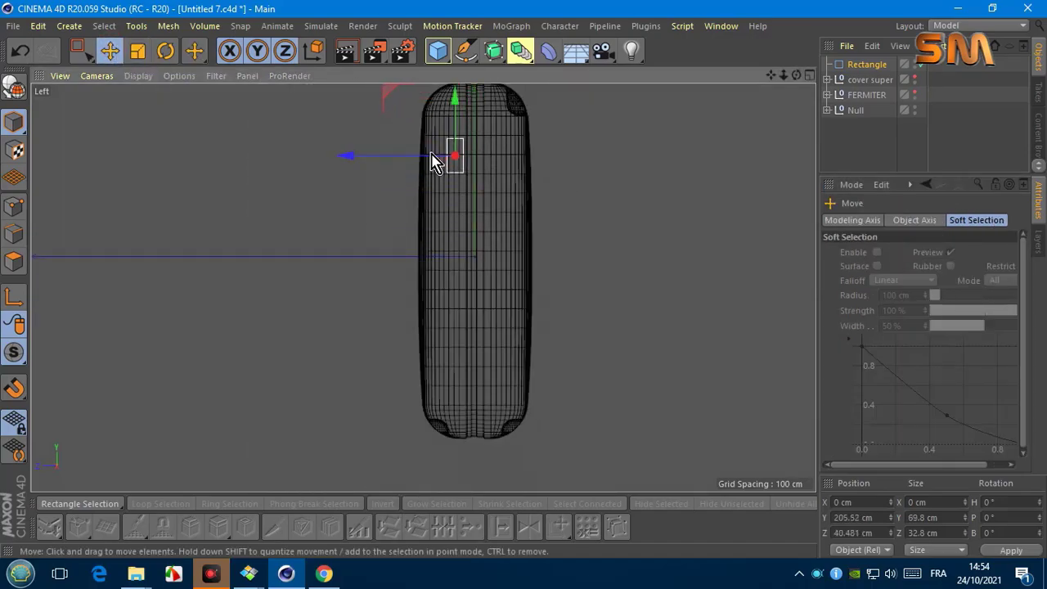
scroll(451, 202, up, 5)
drag(451, 201, 425, 169)
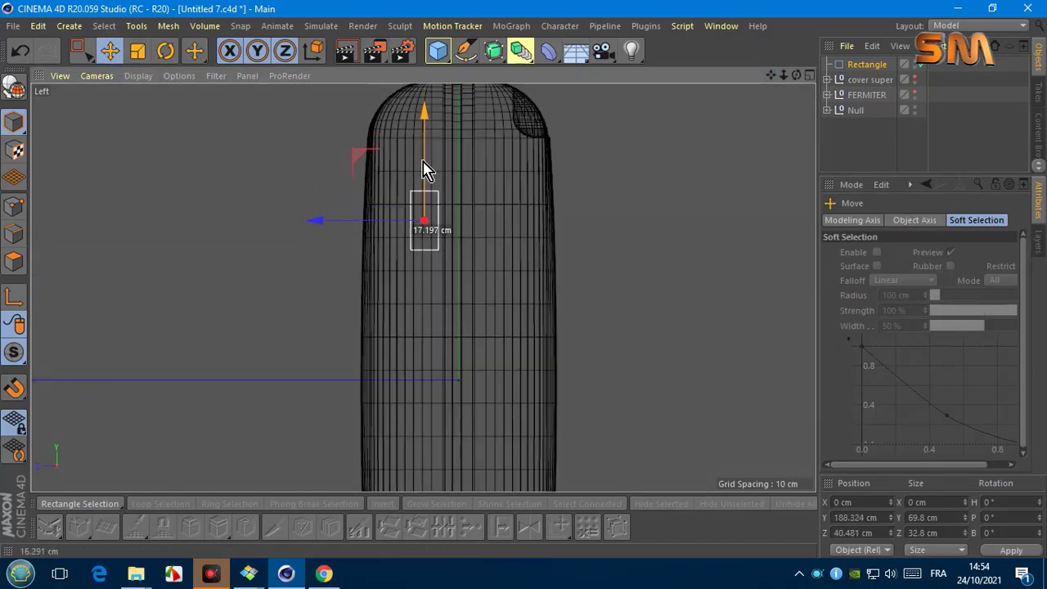
Step: Set the Rectangle to 18.8 × 53.8 cm, hide the bottle, and enable 9.4 cm Rounding
click(867, 65)
drag(967, 254, 972, 266)
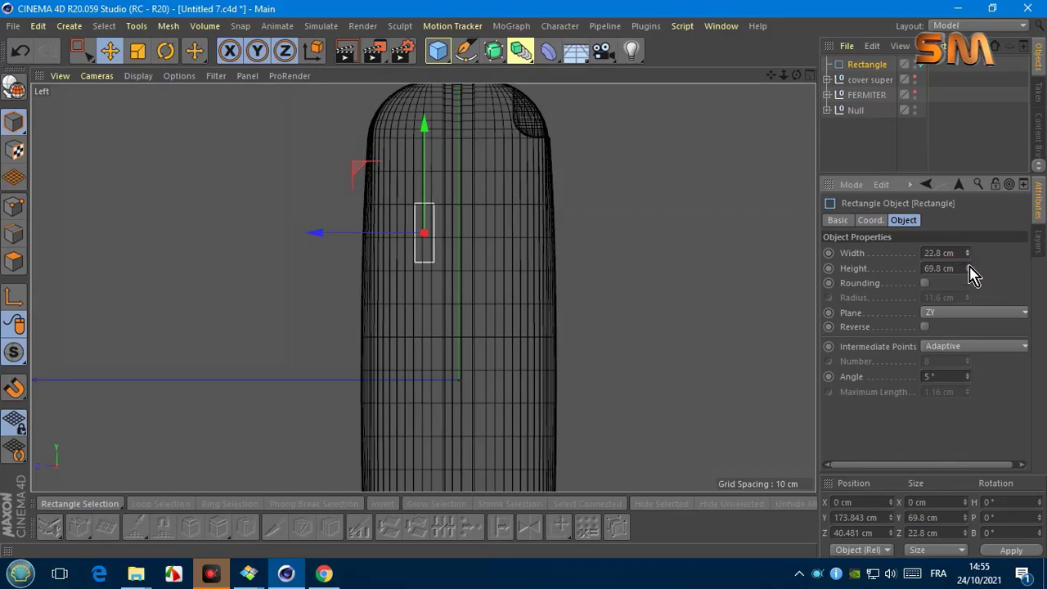
scroll(778, 82, down, 3)
drag(968, 270, 970, 279)
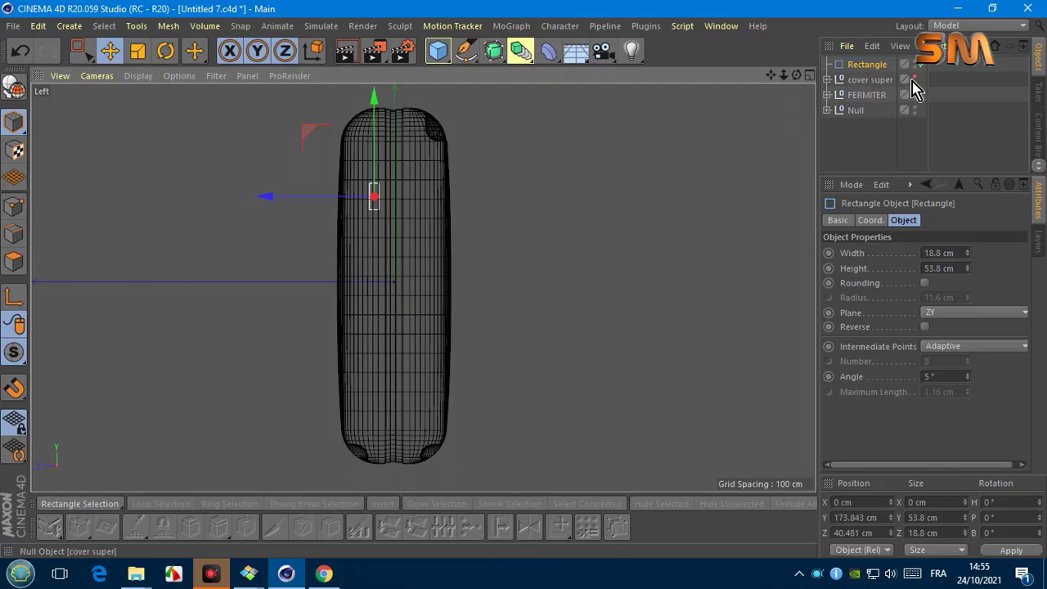
click(916, 108)
scroll(392, 266, up, 5)
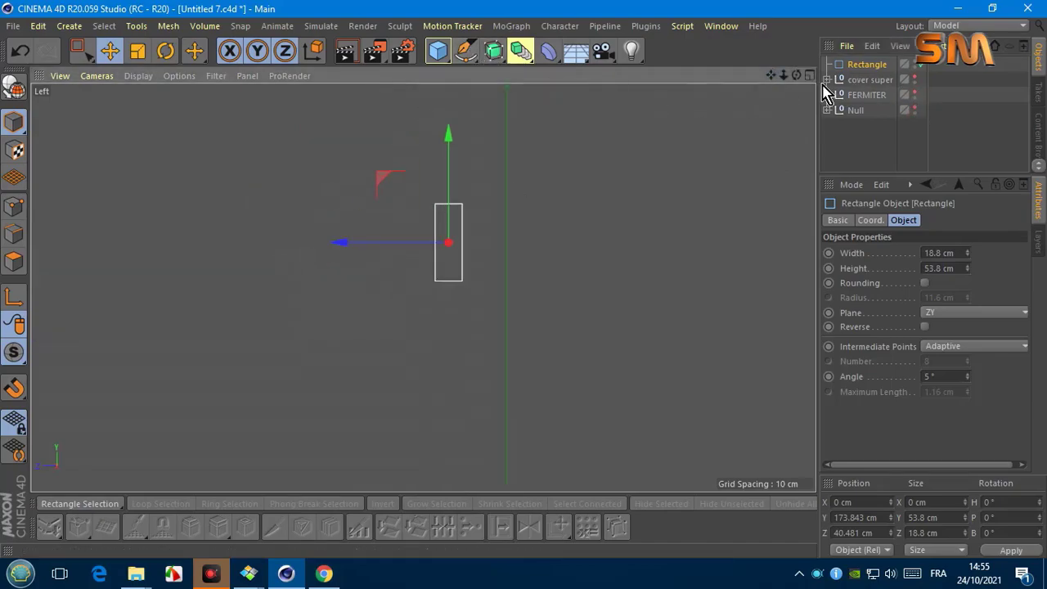
click(924, 283)
drag(783, 75, 809, 140)
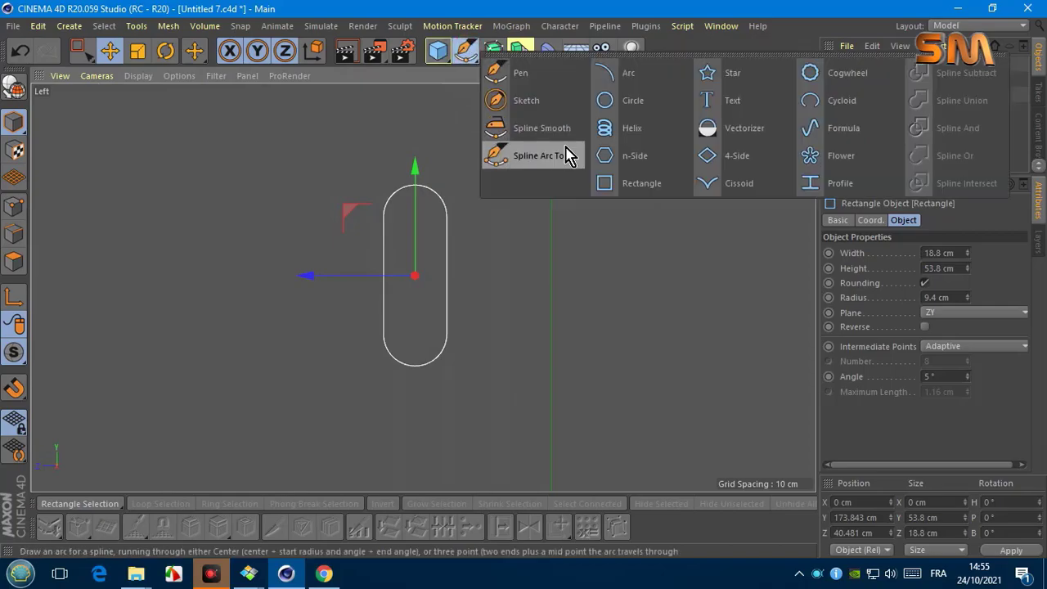
Step: Add an Extrude object in perspective view and place the Rectangle inside it
drag(495, 51, 507, 98)
click(96, 76)
click(123, 180)
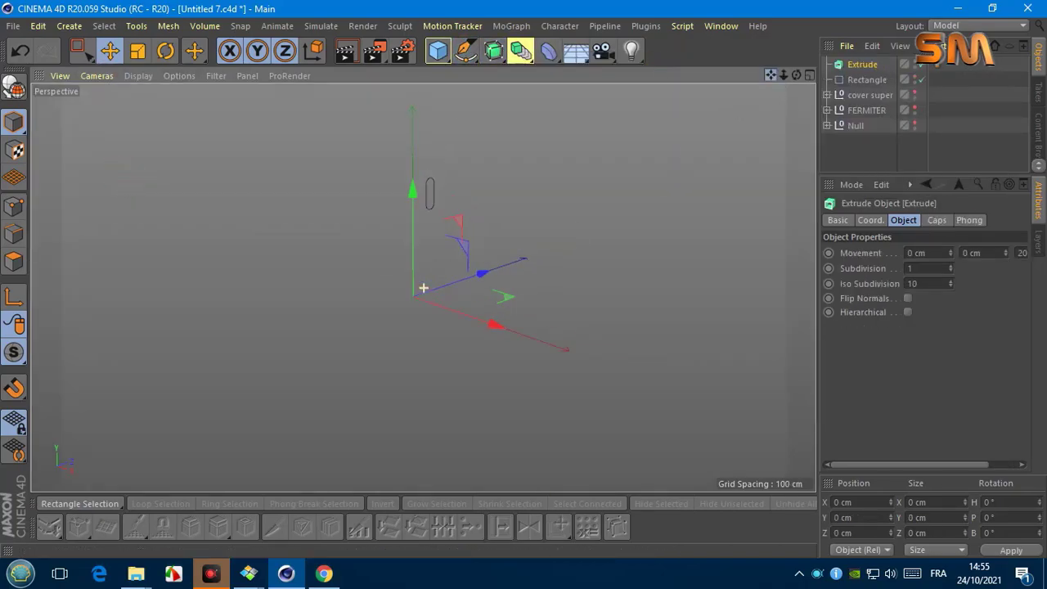
drag(867, 79, 862, 65)
click(870, 64)
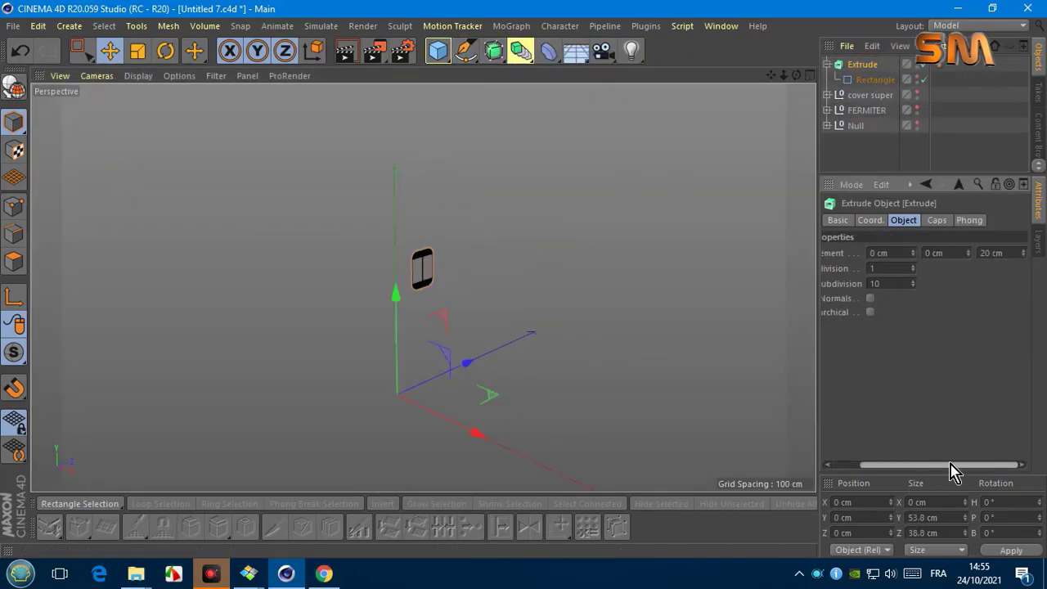
Step: Try several extrusion Movement values, then undo back to 0/0/0 cm
text(0)
key(Return)
key(n)
scroll(415, 286, up, 3)
key(n)
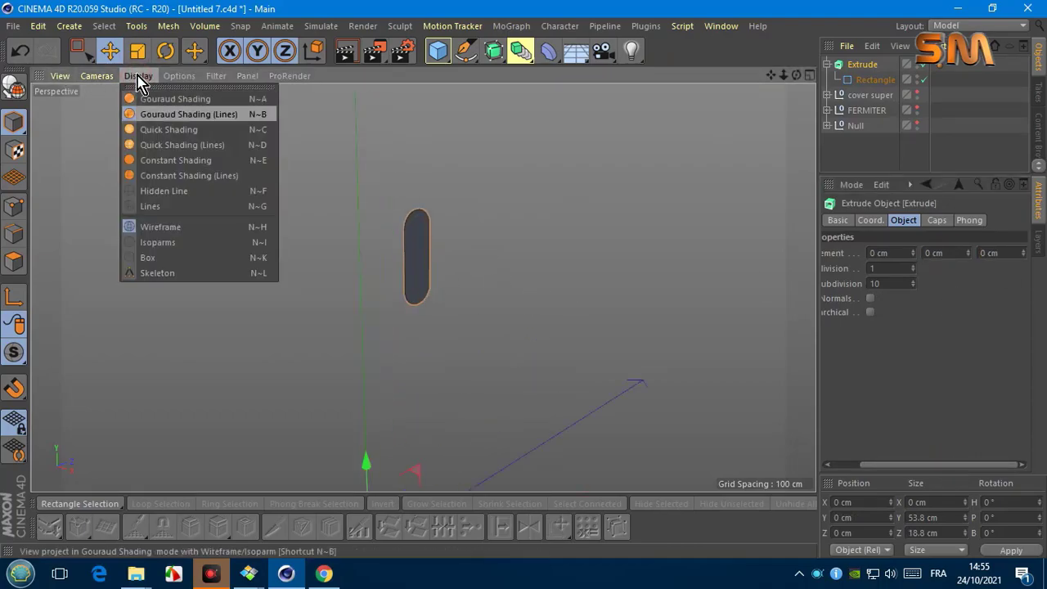
drag(1024, 253, 1029, 259)
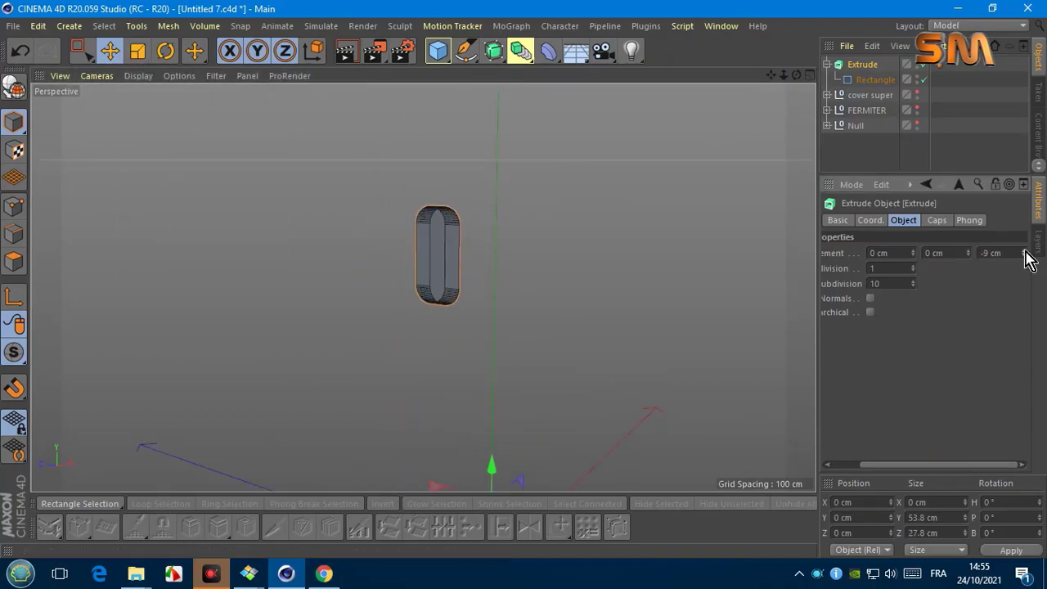
click(21, 54)
click(20, 54)
click(21, 54)
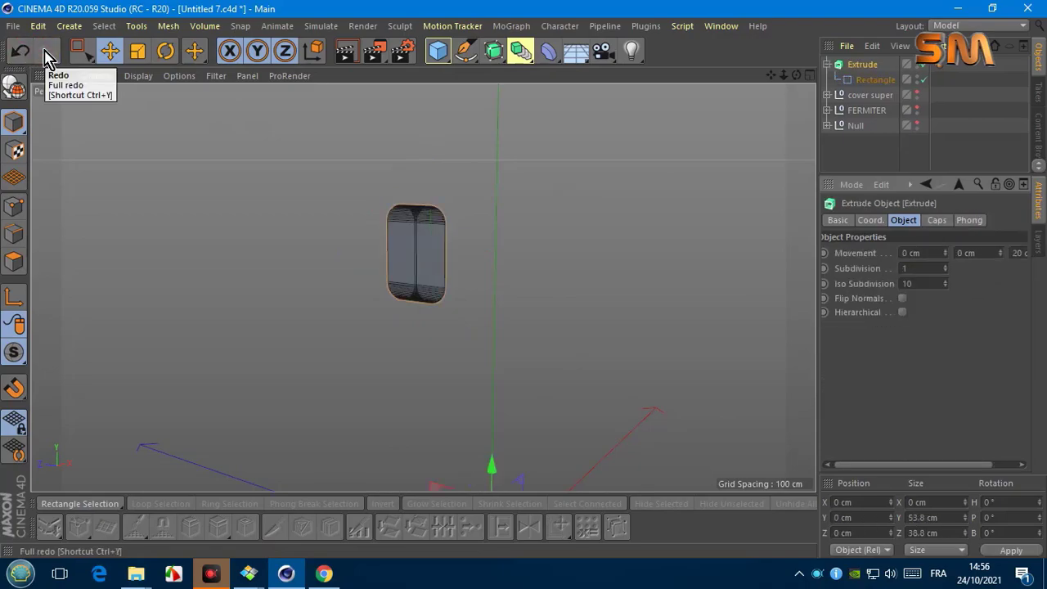
drag(939, 461, 965, 462)
key(Return)
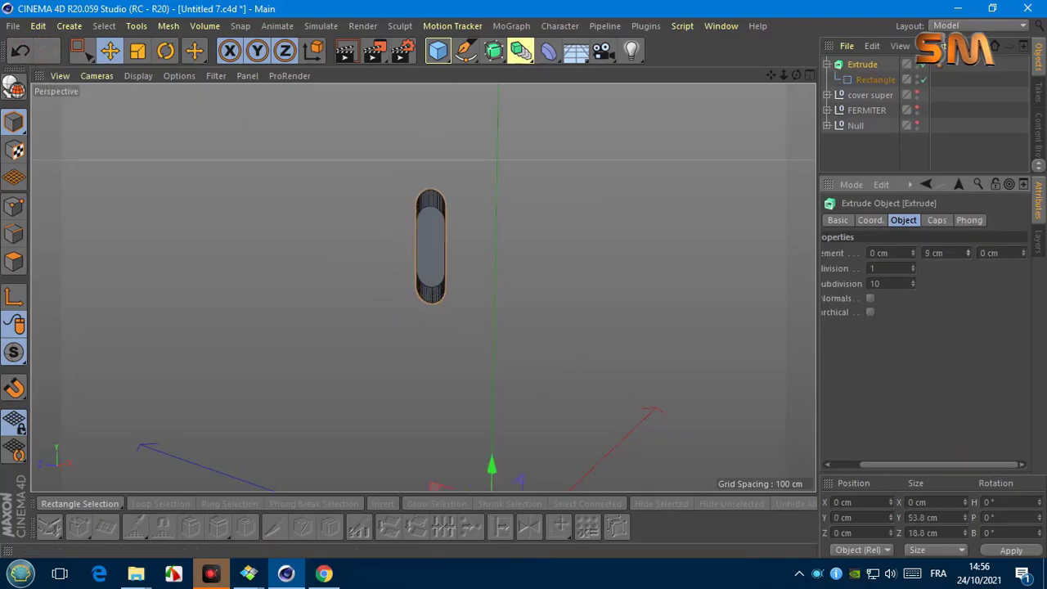
click(20, 53)
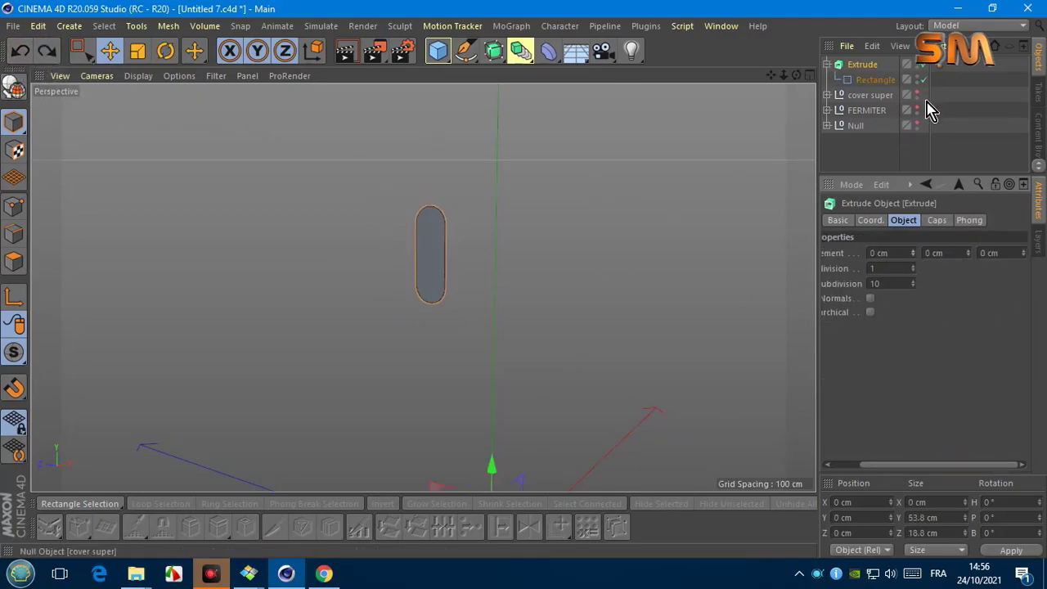
Step: Show the bottle again and slide the extruded slot sideways onto its side
click(917, 125)
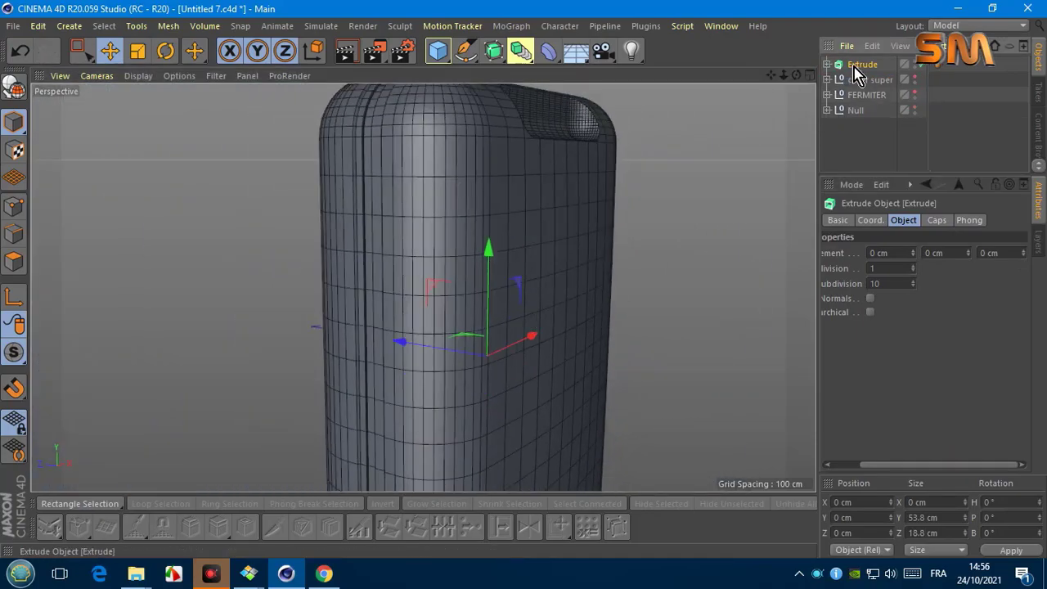
drag(513, 344, 417, 384)
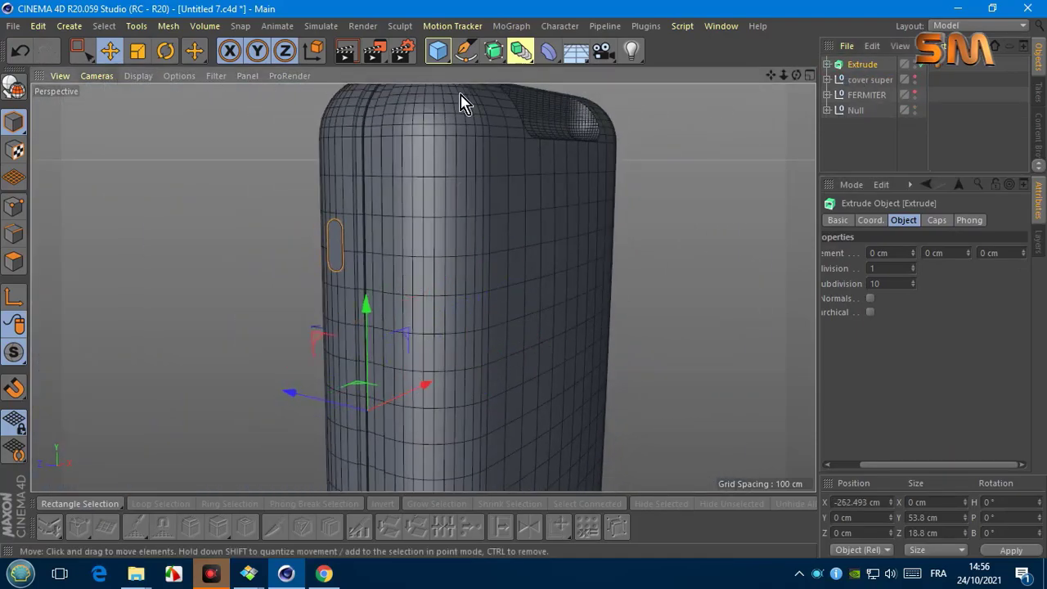
drag(796, 75, 794, 346)
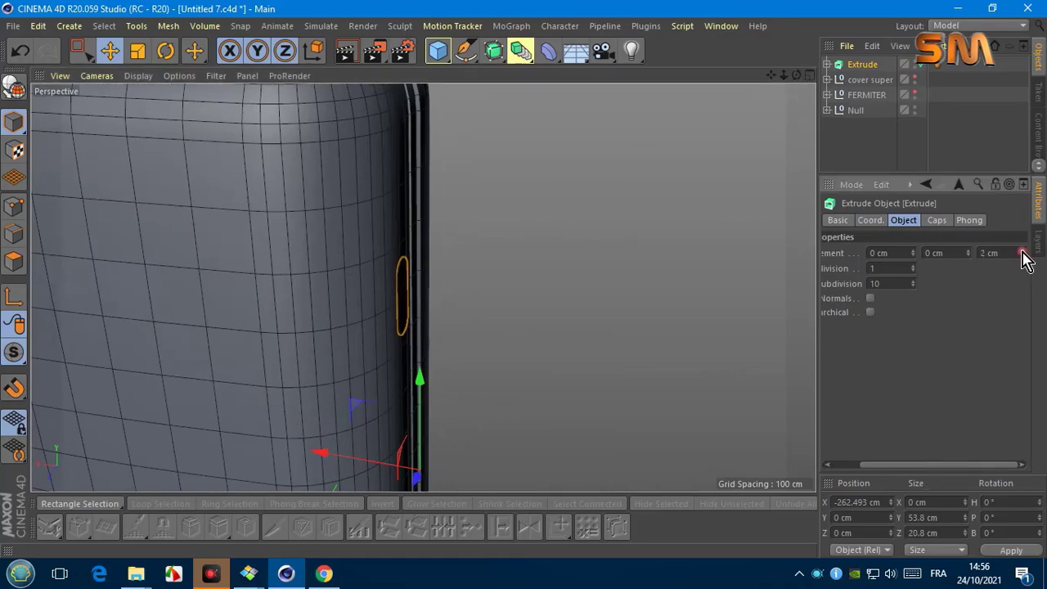
mouse_move(423, 285)
alt+mouse_down()
mouse_move(483, 299)
mouse_move(393, 259)
alt+mouse_up()
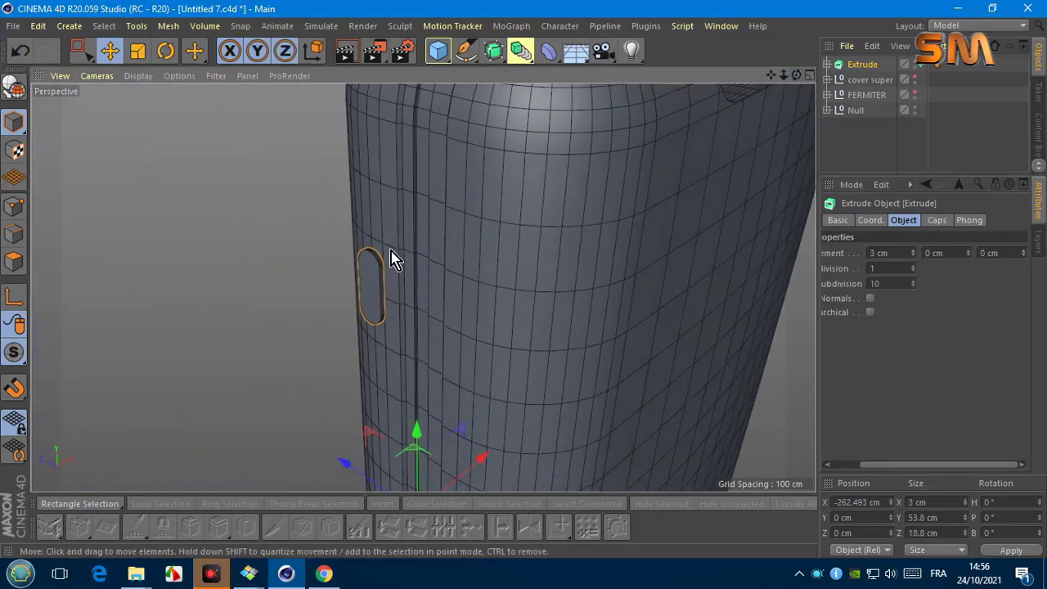
click(97, 75)
click(122, 278)
mouse_move(782, 75)
mouse_down()
mouse_move(773, 84)
mouse_move(913, 316)
mouse_up()
Step: Set the extrusion Movement X to 2 cm and move the object's axis upward
click(913, 255)
click(13, 296)
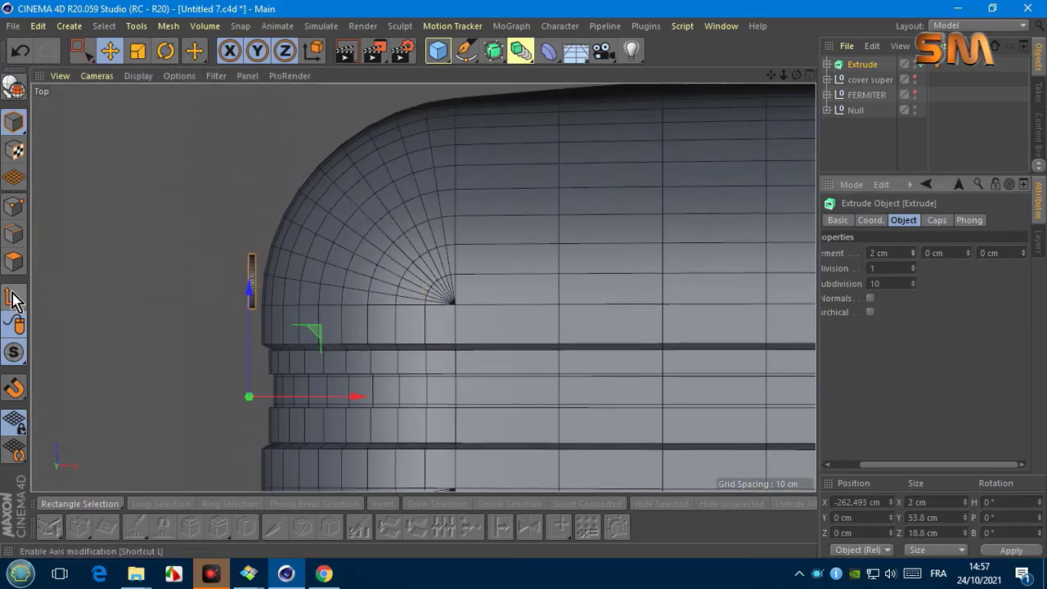
drag(250, 292, 273, 187)
scroll(246, 283, up, 3)
scroll(247, 282, up, 1)
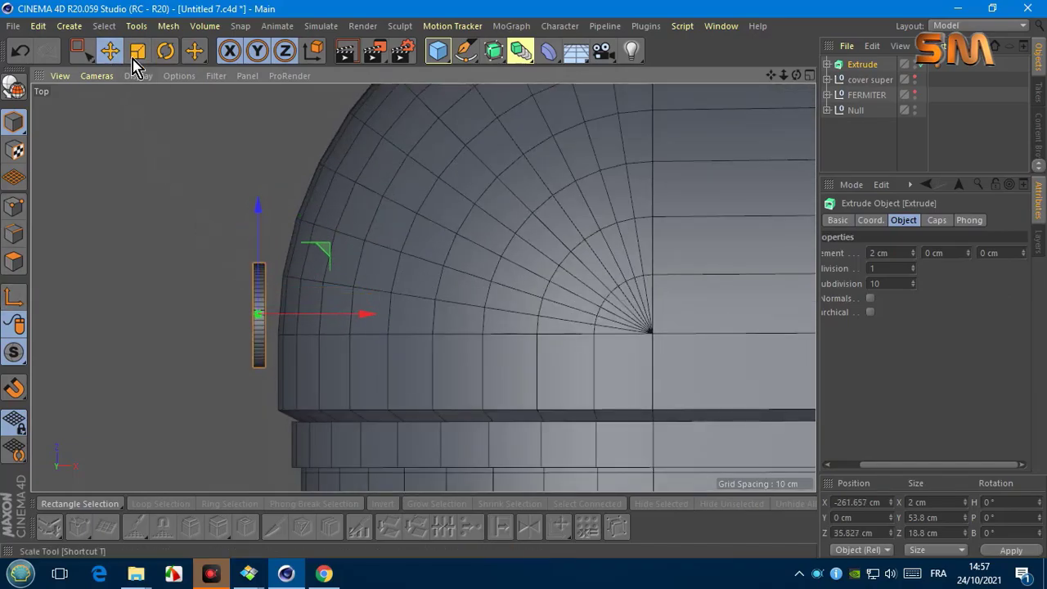
Step: Rotate the slot about -3.82° in H to follow the bottle's curve
click(165, 51)
mouse_move(299, 264)
mouse_down()
mouse_move(274, 253)
mouse_move(311, 261)
mouse_up()
key(e)
key(r)
key(e)
key(r)
key(e)
drag(329, 321, 332, 322)
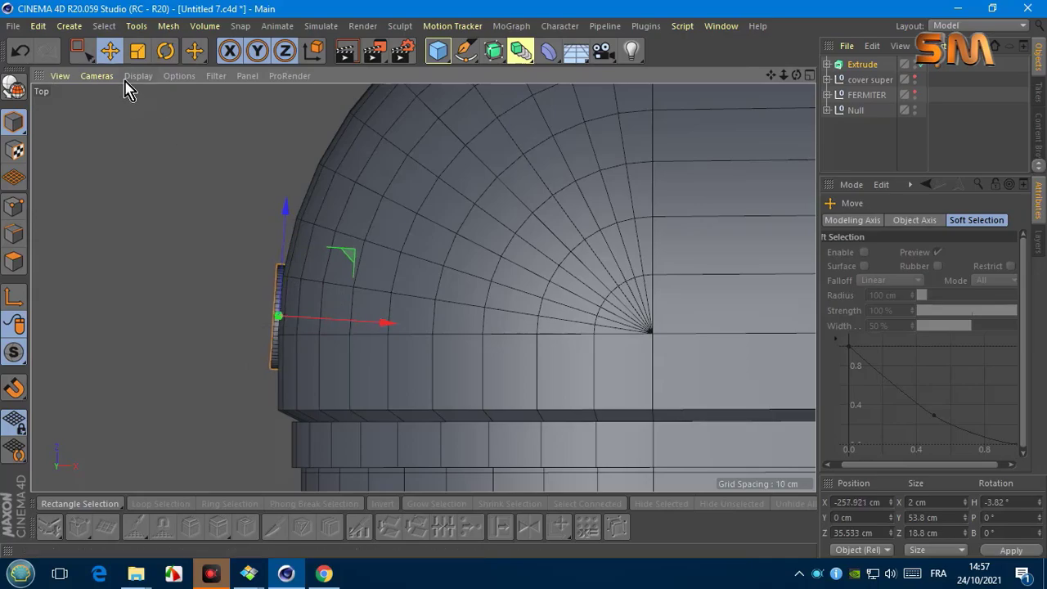
click(96, 75)
click(106, 169)
mouse_move(796, 75)
mouse_down()
mouse_move(801, 82)
mouse_move(423, 286)
mouse_up()
Step: Add a Capsule, move it onto the bottle, and scale it to about 21.4 cm
click(438, 51)
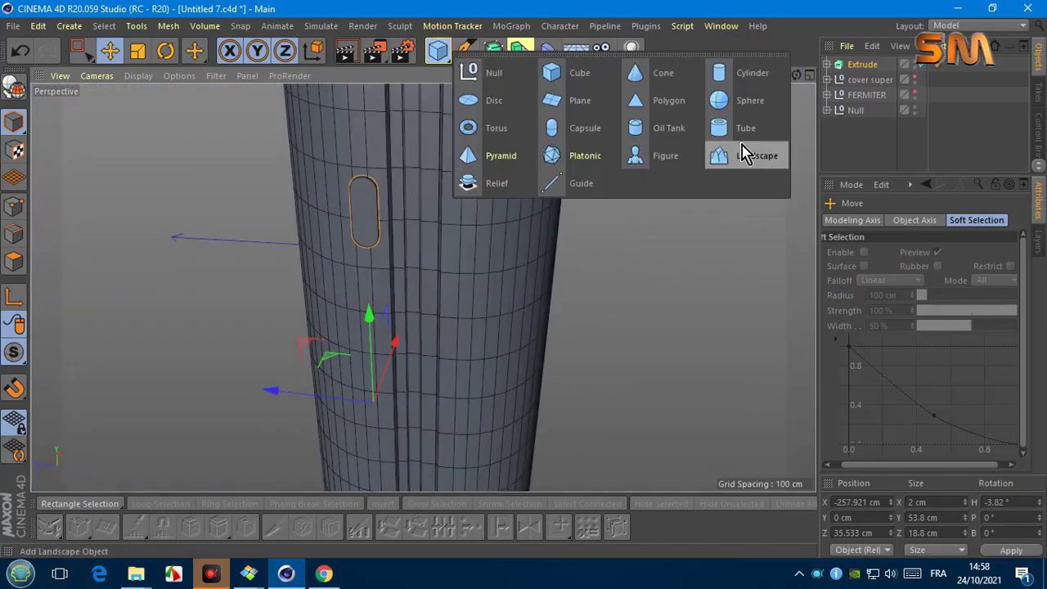
click(565, 131)
drag(455, 215, 358, 339)
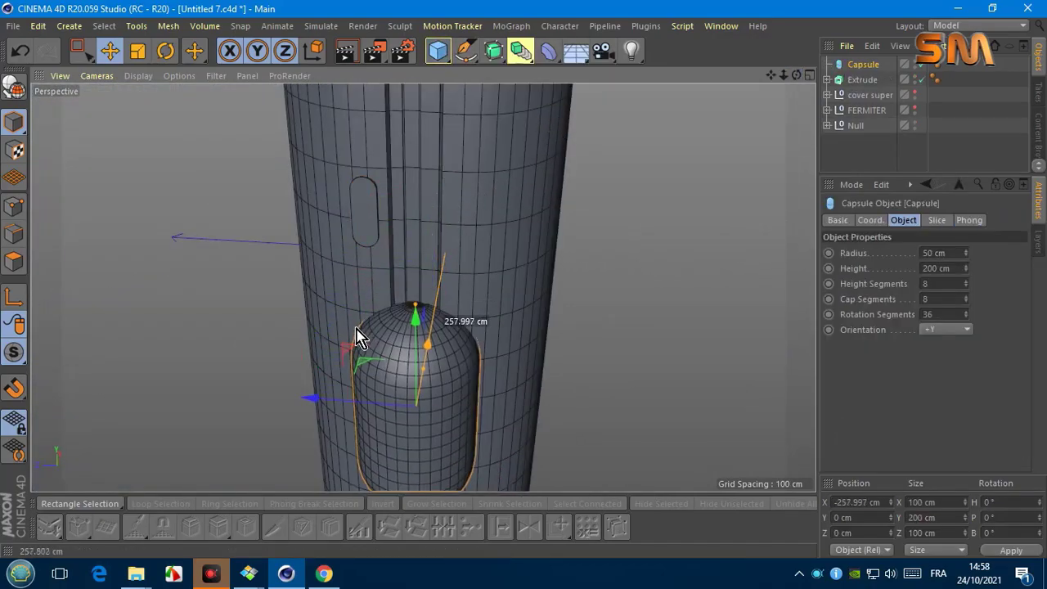
click(97, 75)
click(115, 240)
click(96, 75)
click(114, 205)
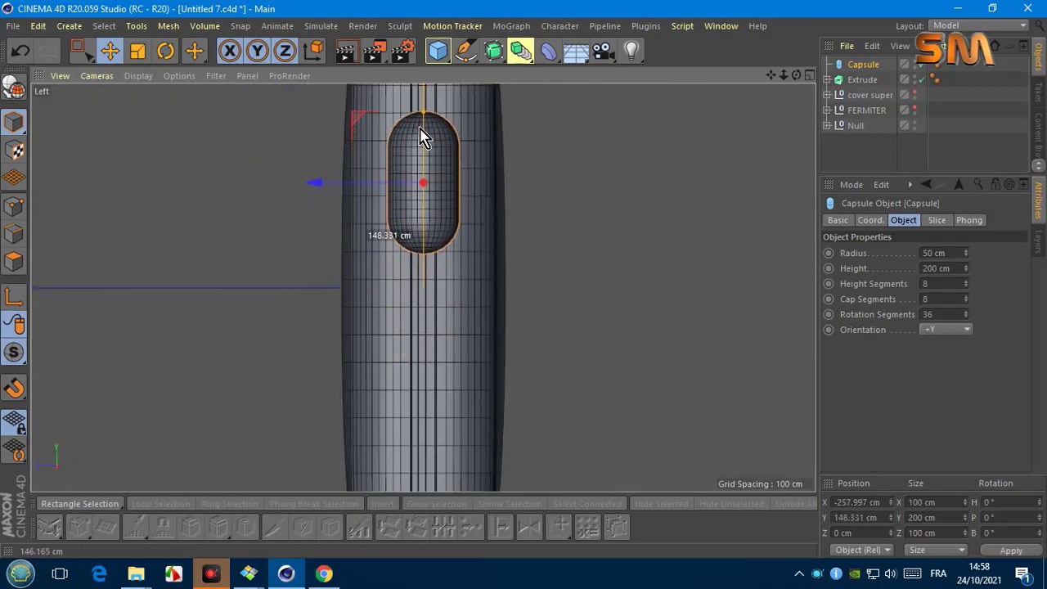
key(t)
drag(538, 168, 423, 175)
Step: Move the capsule along Z and raise it up beside the slot
scroll(423, 175, up, 3)
scroll(437, 183, up, 3)
click(111, 50)
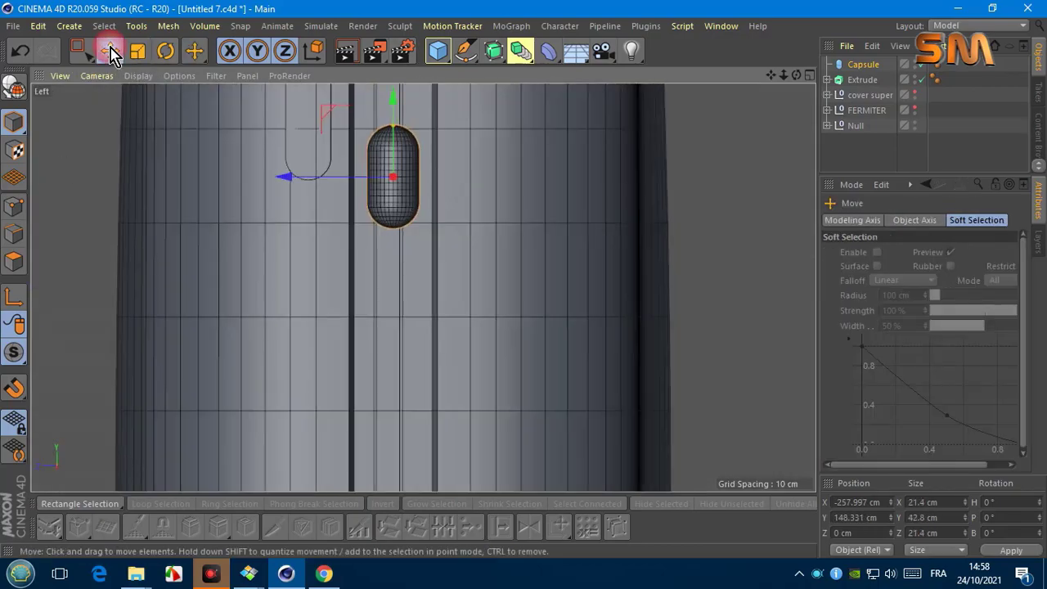
drag(323, 176, 229, 165)
drag(771, 76, 804, 166)
click(138, 75)
click(152, 99)
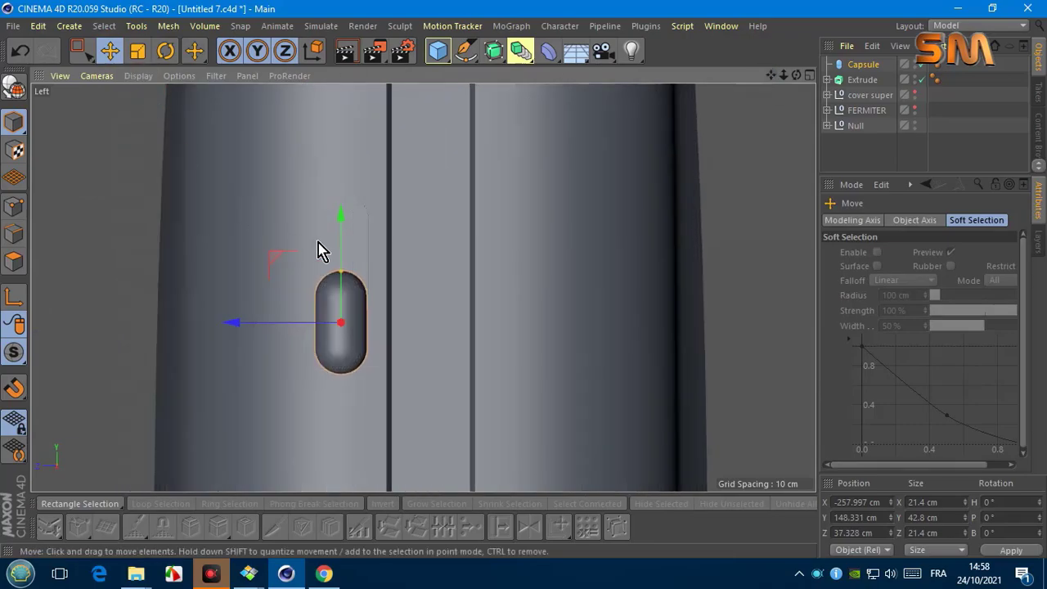
drag(319, 249, 348, 192)
Step: Shrink the capsule's radius in wireframe line display
click(138, 76)
click(159, 217)
scroll(328, 271, up, 3)
click(327, 273)
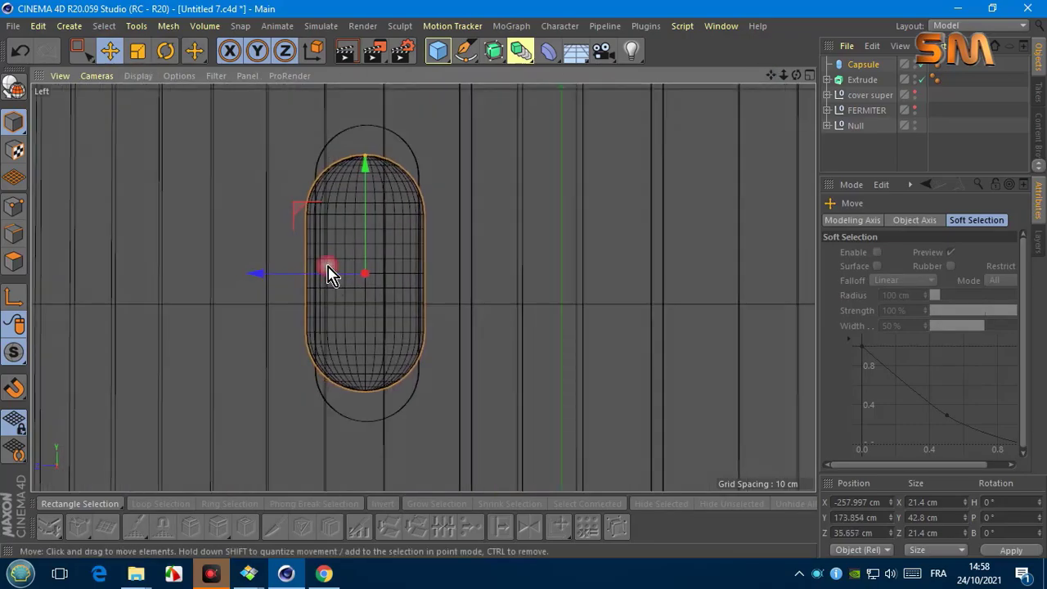
click(863, 64)
drag(966, 255, 970, 282)
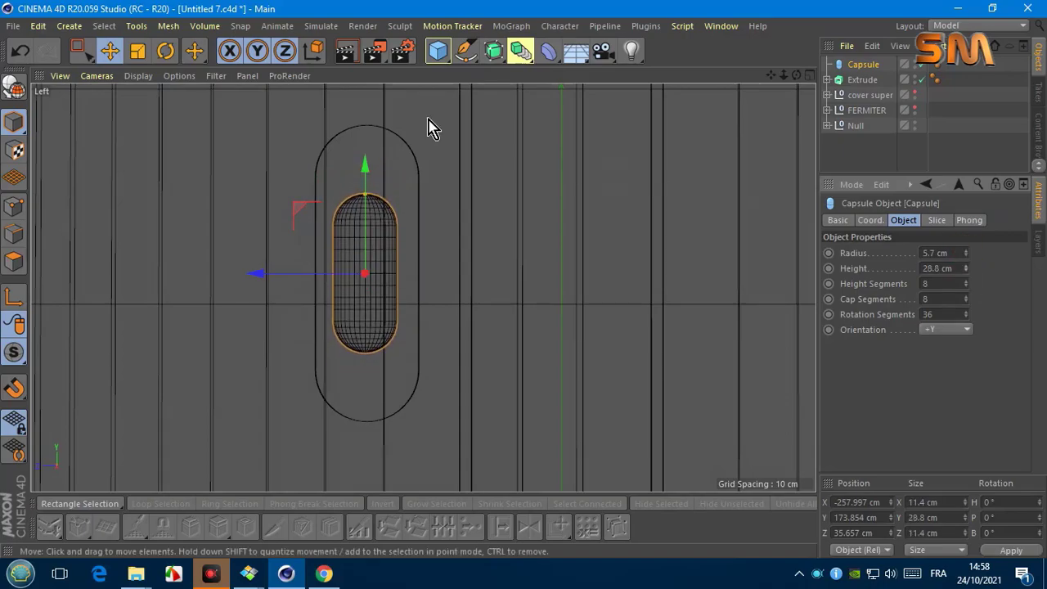
Step: Return to a perspective view framed on the capsule
click(97, 75)
click(106, 203)
click(97, 75)
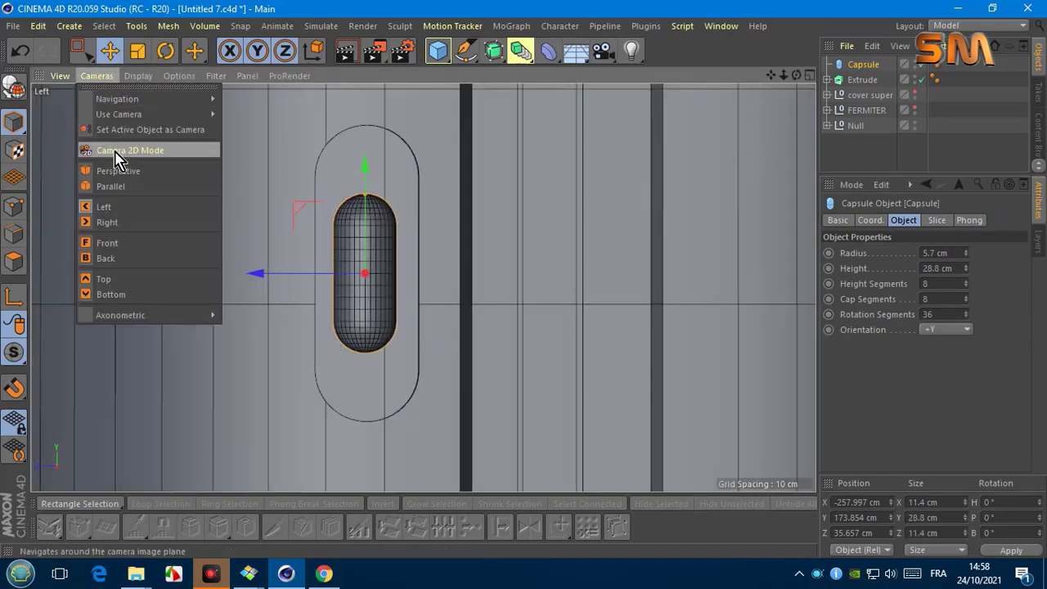
click(117, 149)
mouse_move(694, 145)
alt+mouse_down()
mouse_move(762, 87)
mouse_move(744, 91)
alt+mouse_up()
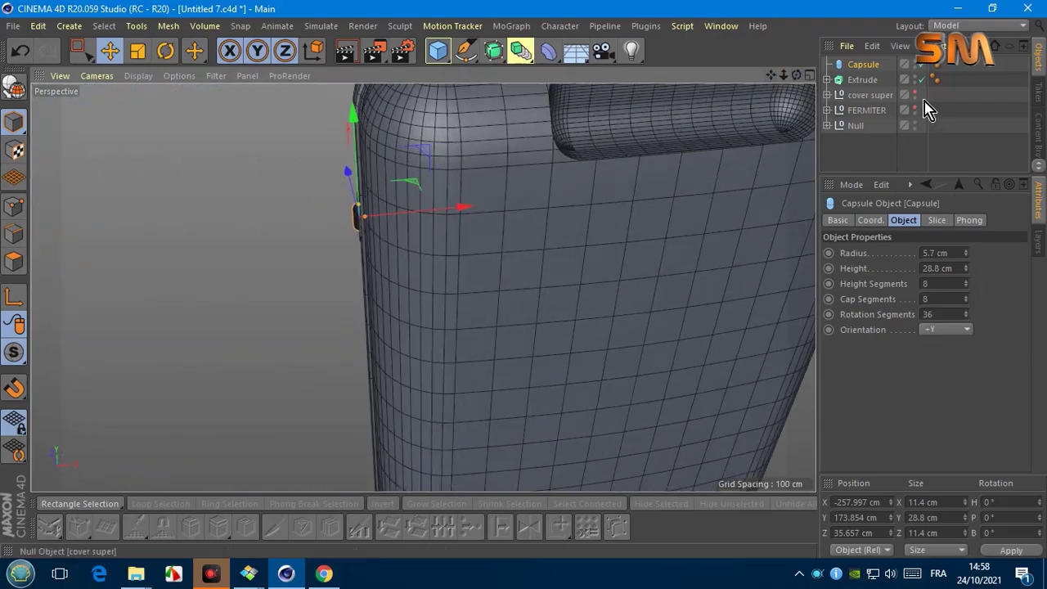
key(h)
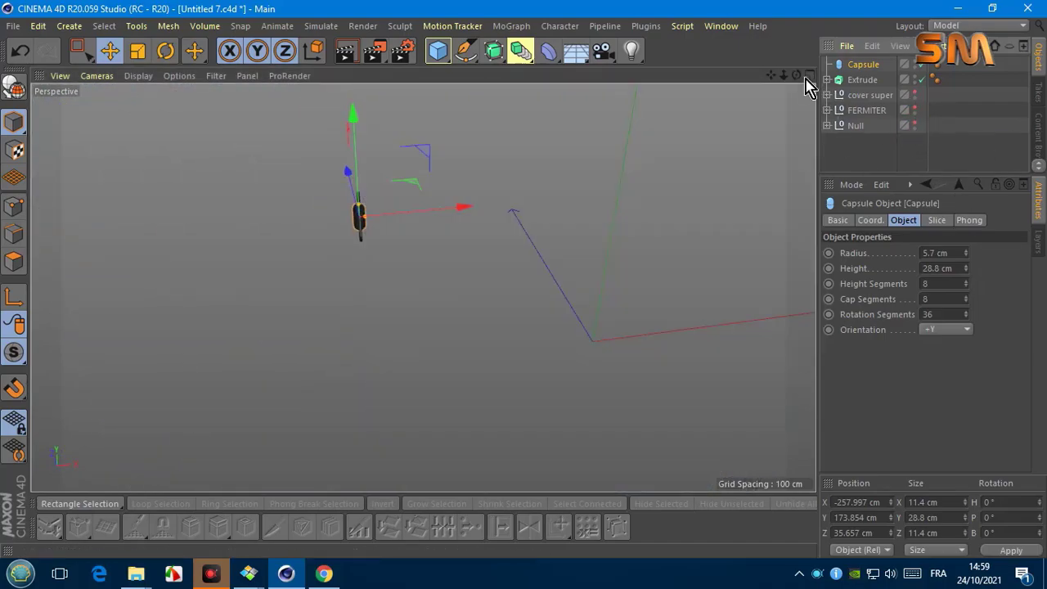
mouse_move(352, 221)
alt+mouse_down()
mouse_move(350, 231)
mouse_move(385, 234)
mouse_move(423, 286)
alt+mouse_up()
key(o)
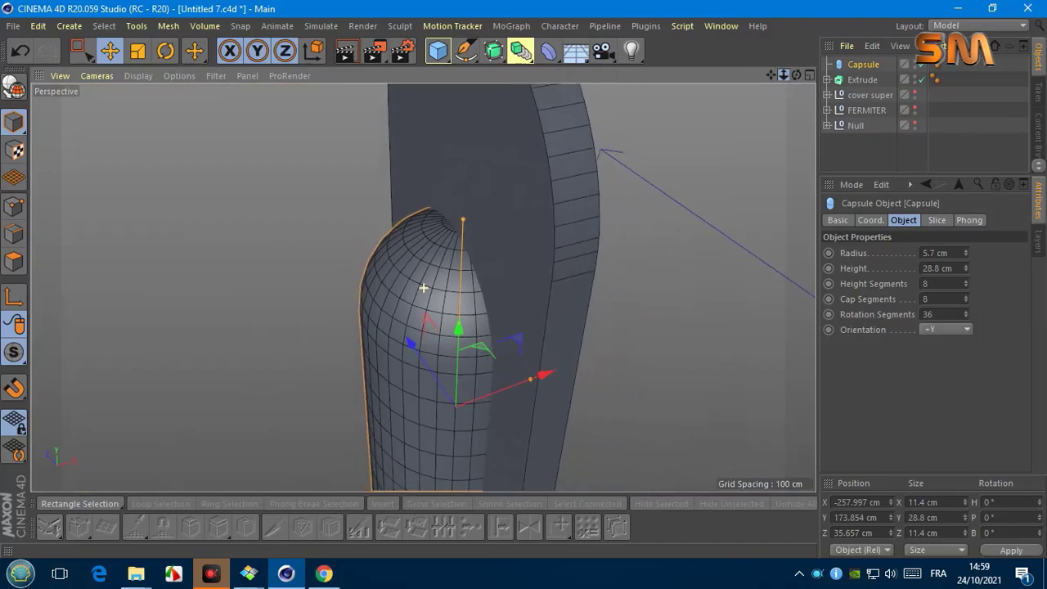
Step: Slice the capsule from 80° to 266° and add a Volume Builder
click(936, 220)
click(897, 252)
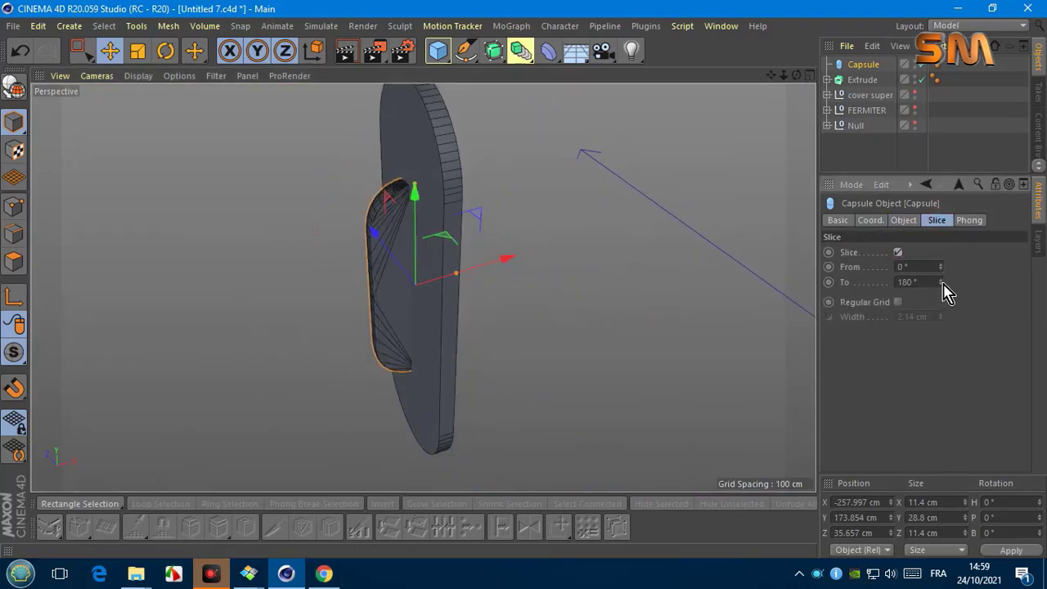
drag(941, 283, 947, 282)
drag(796, 75, 826, 76)
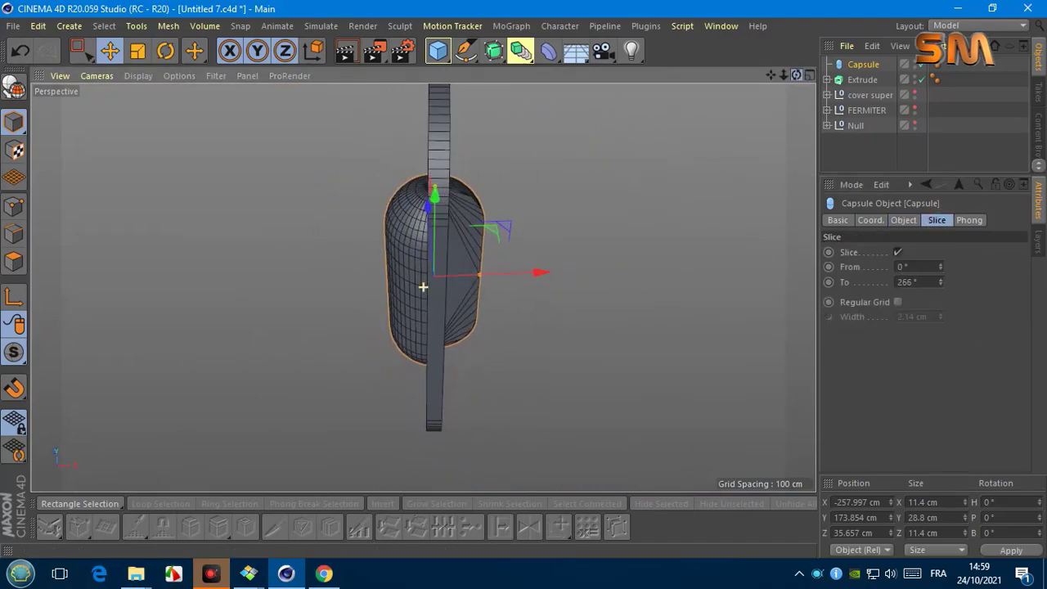
drag(941, 267, 951, 263)
drag(803, 79, 805, 89)
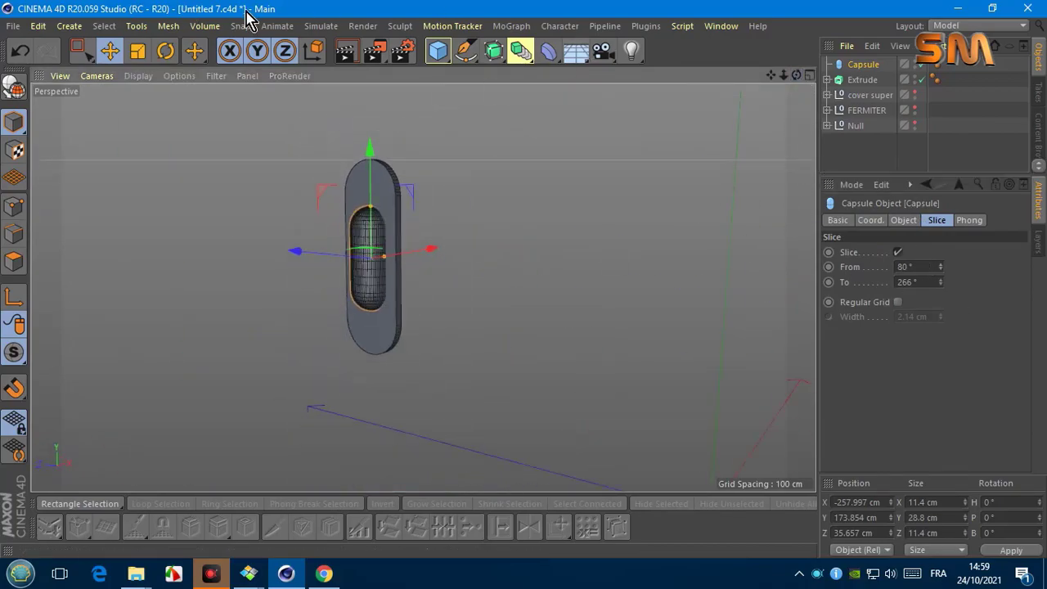
click(204, 25)
click(217, 72)
Step: Parent the Capsule and Extrude under the Volume Builder and add a Smooth layer
click(863, 81)
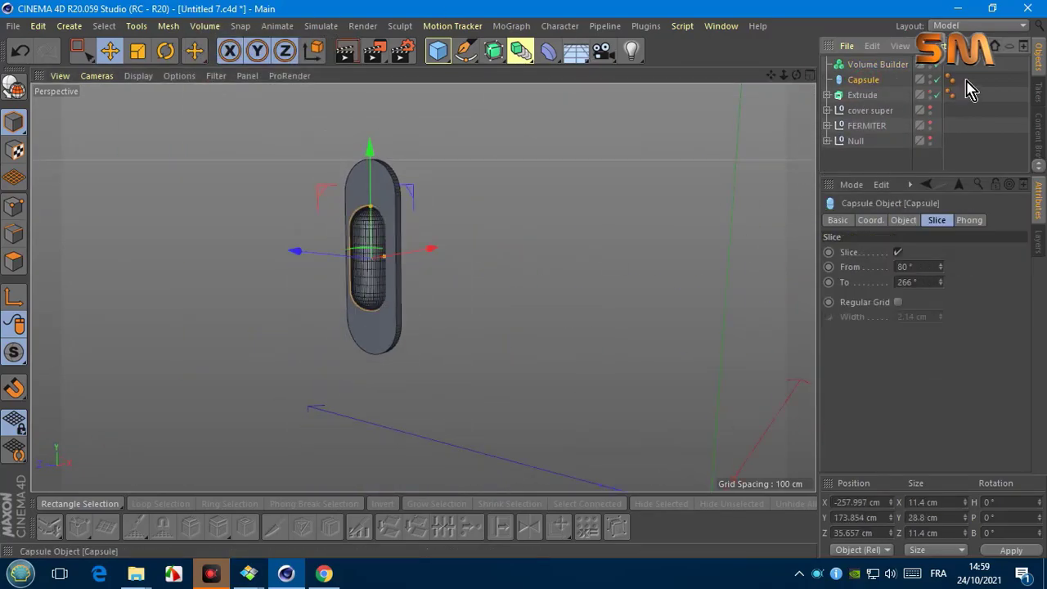
ctrl+click(858, 95)
drag(859, 88, 882, 67)
click(878, 65)
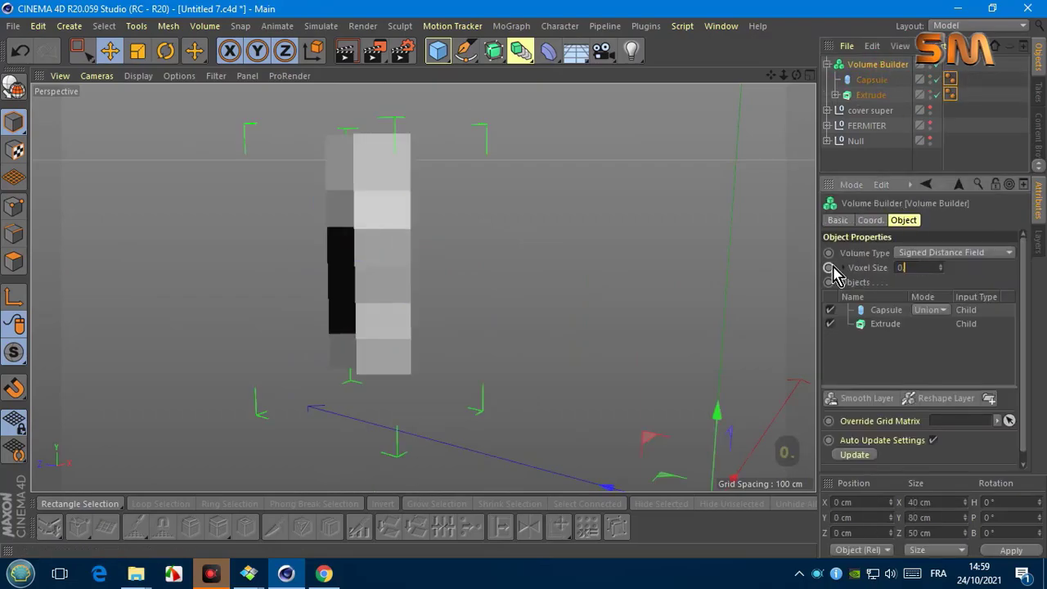
click(859, 398)
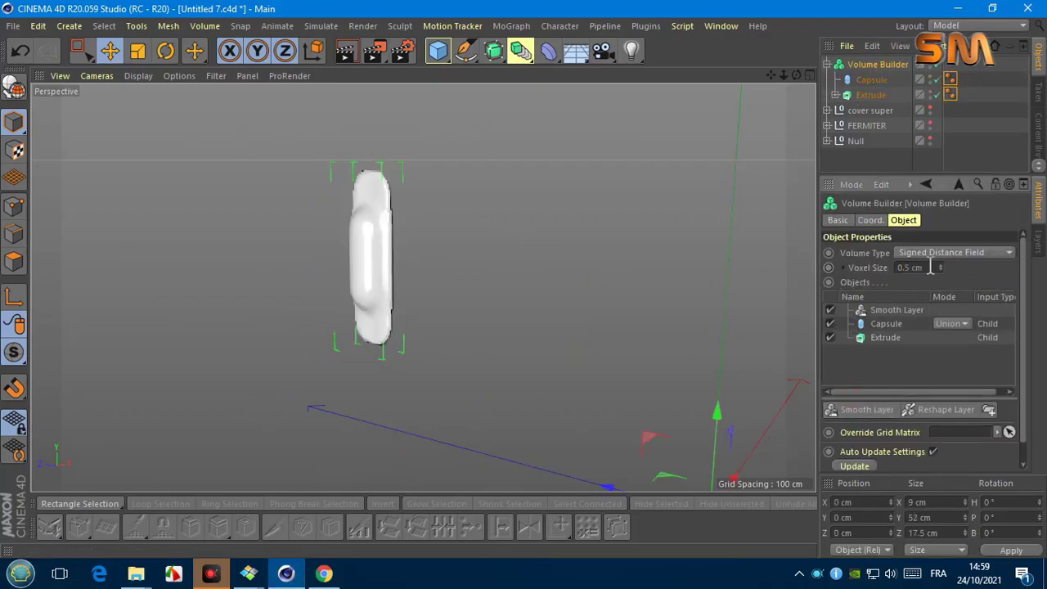
Step: Wrap the Volume Builder in a new Volume Mesher
click(205, 25)
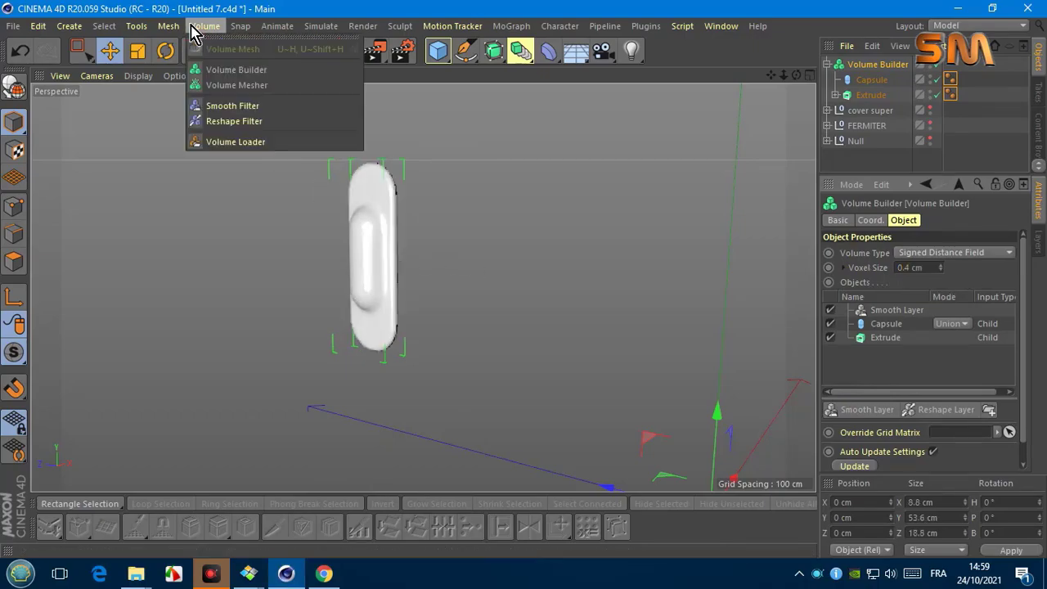
click(205, 87)
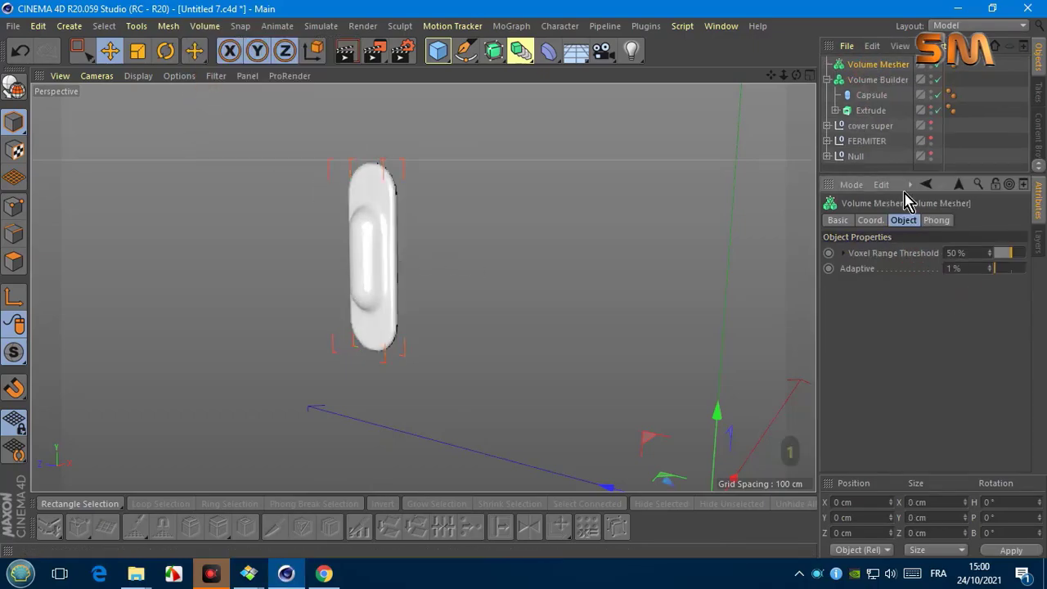
click(877, 79)
scroll(386, 259, up, 3)
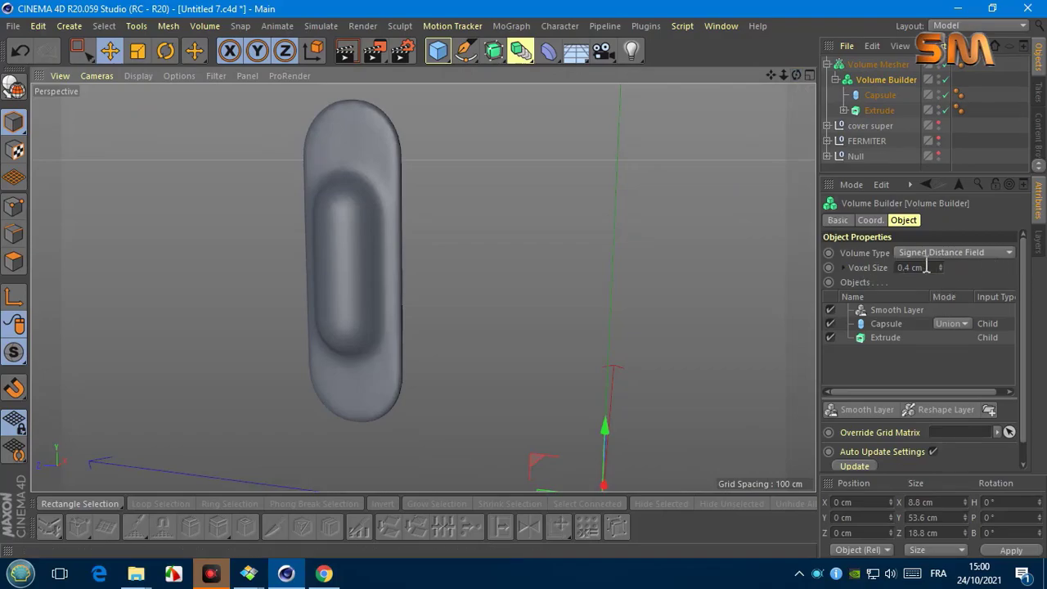
click(877, 64)
drag(805, 73, 900, 112)
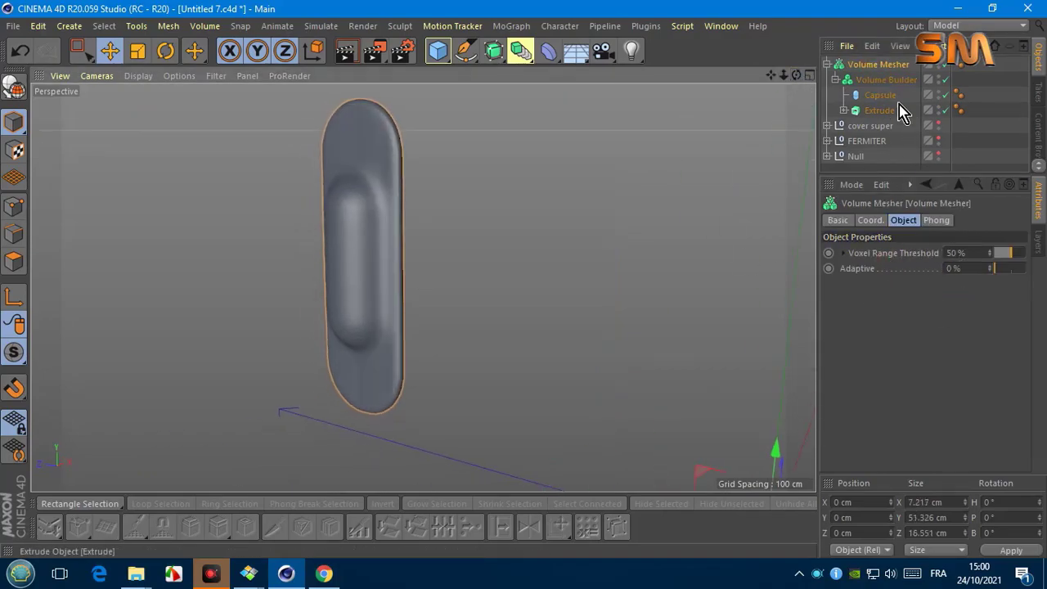
Step: Set the Volume Builder's voxel size to 0.3 cm
click(867, 79)
click(900, 311)
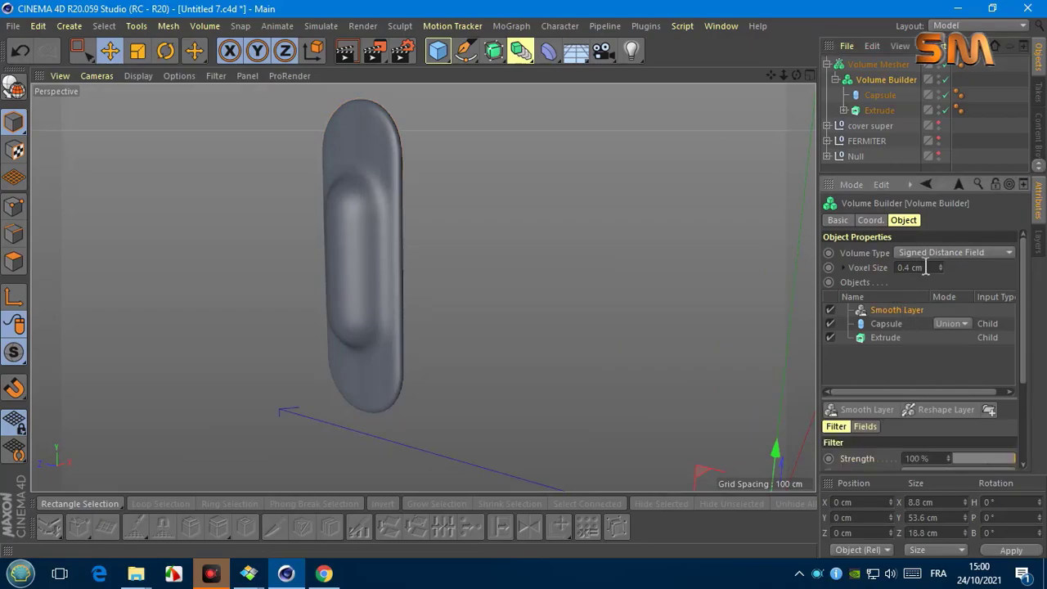
text(0.3)
key(Return)
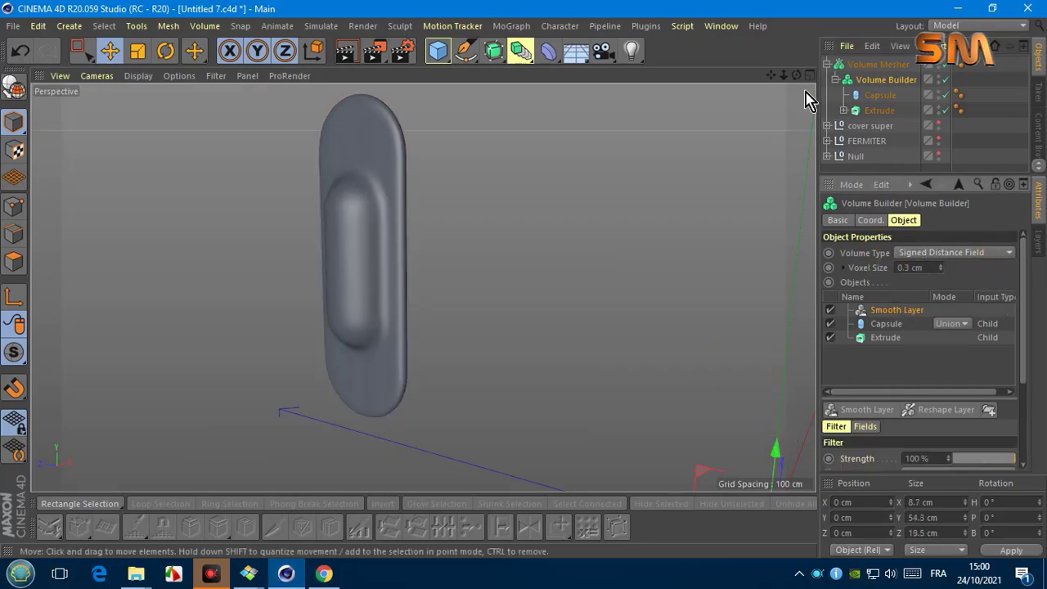
alt+drag(805, 95, 303, 221)
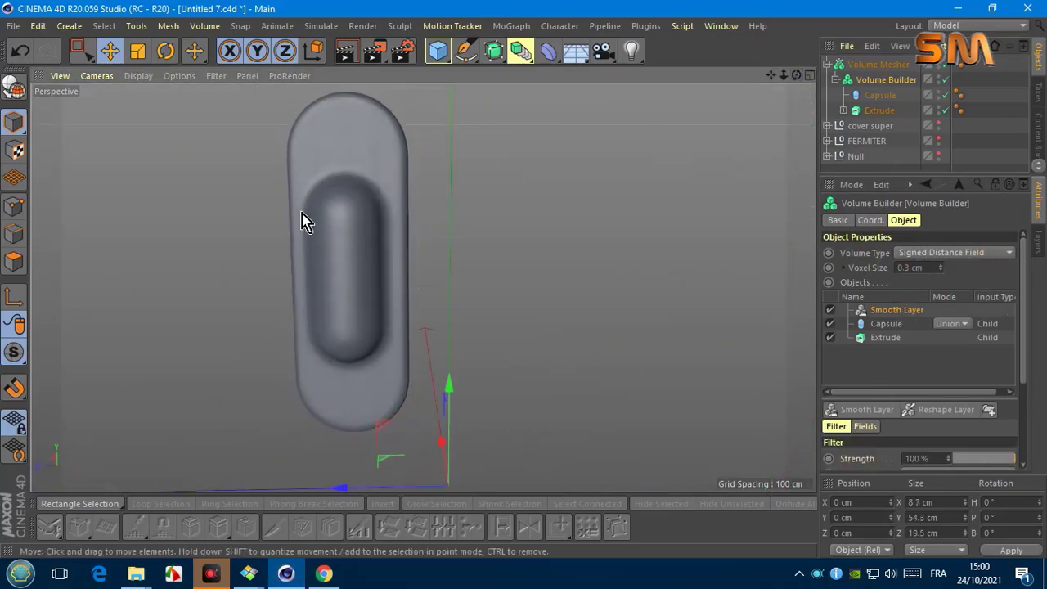
scroll(302, 221, down, 3)
click(887, 95)
Step: Thicken the Extrude plate to a 5 cm Movement
scroll(315, 264, up, 2)
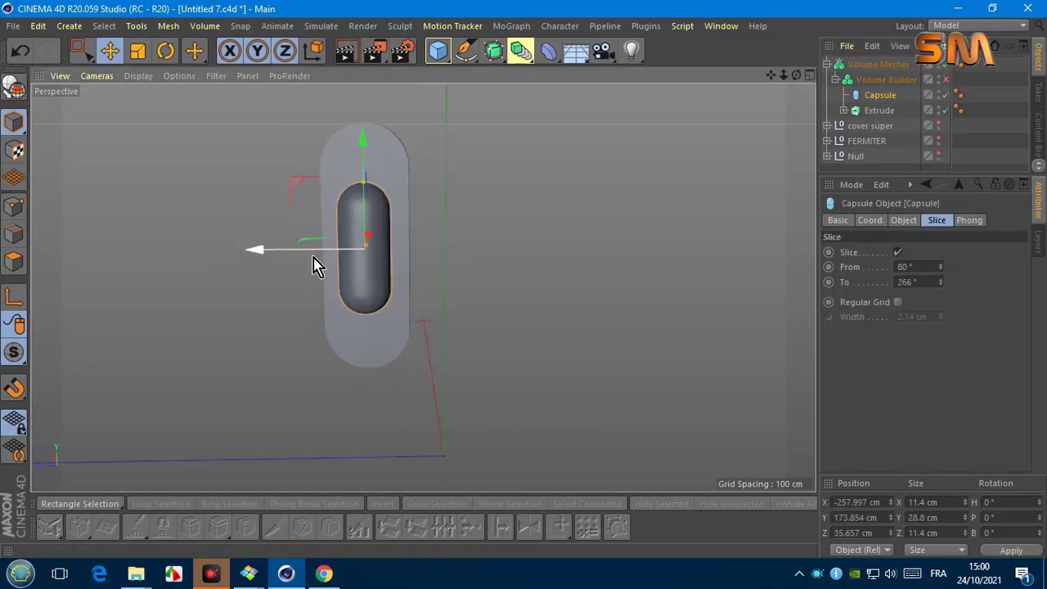
click(320, 250)
click(837, 90)
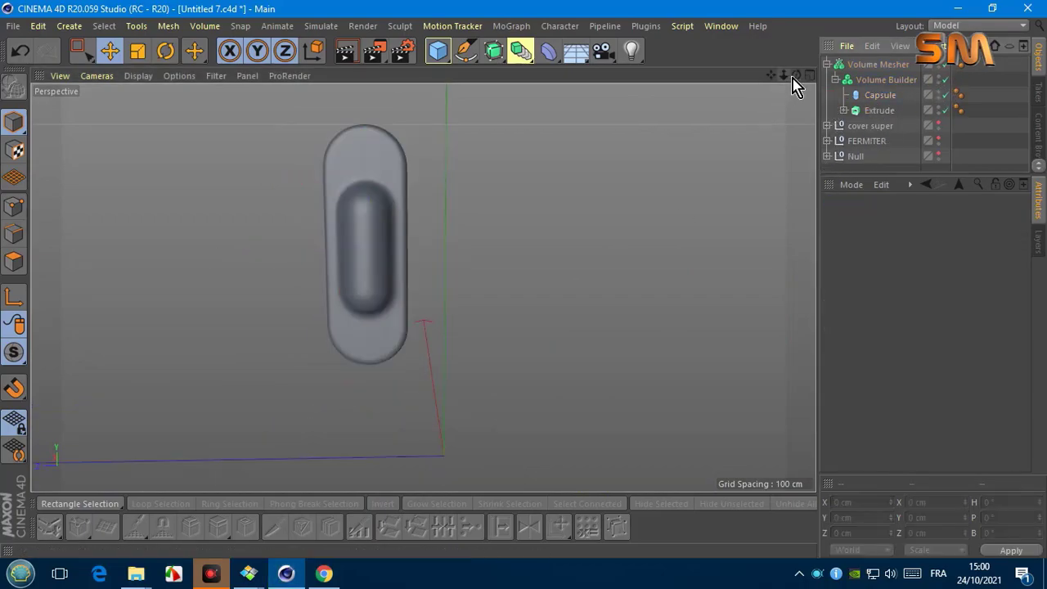
mouse_move(796, 74)
mouse_down()
mouse_move(423, 286)
mouse_move(474, 278)
mouse_up()
click(879, 109)
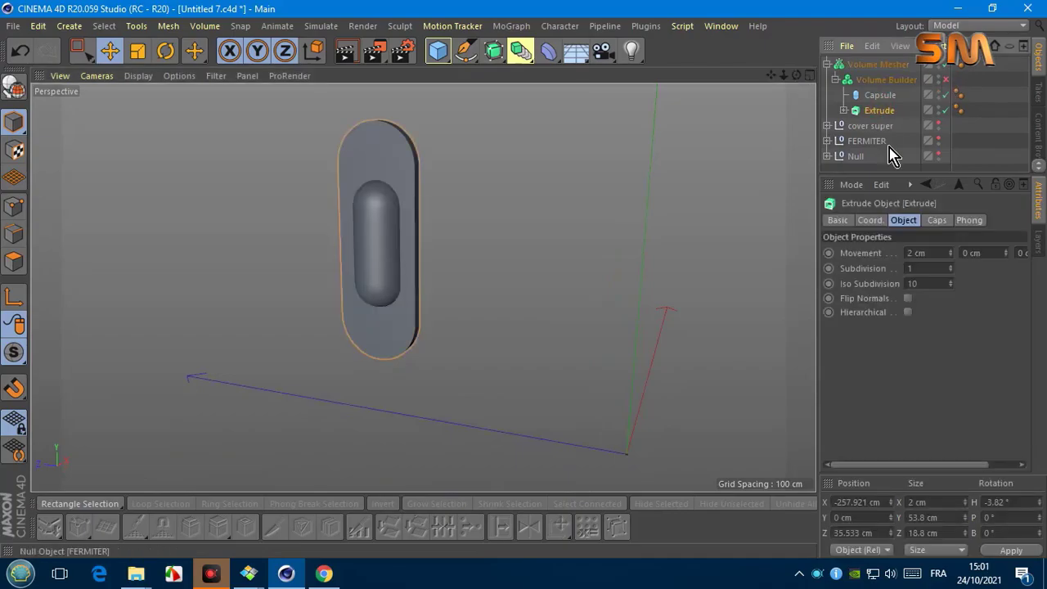
drag(925, 464, 953, 465)
drag(796, 74, 423, 286)
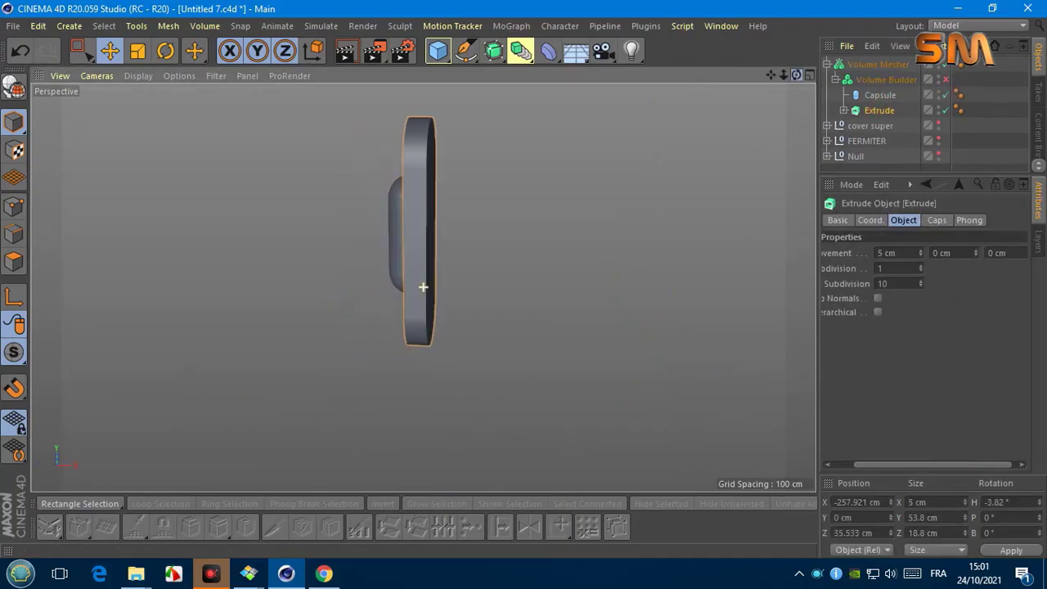
drag(796, 74, 423, 286)
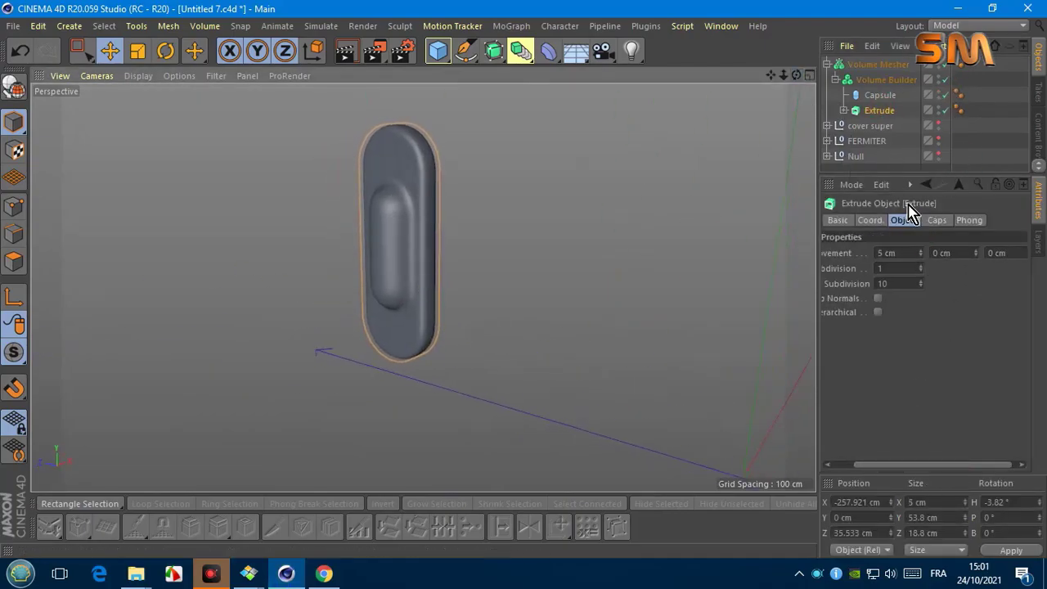
Step: Refine the Volume Builder voxel size to 0.2 cm
click(878, 65)
click(886, 80)
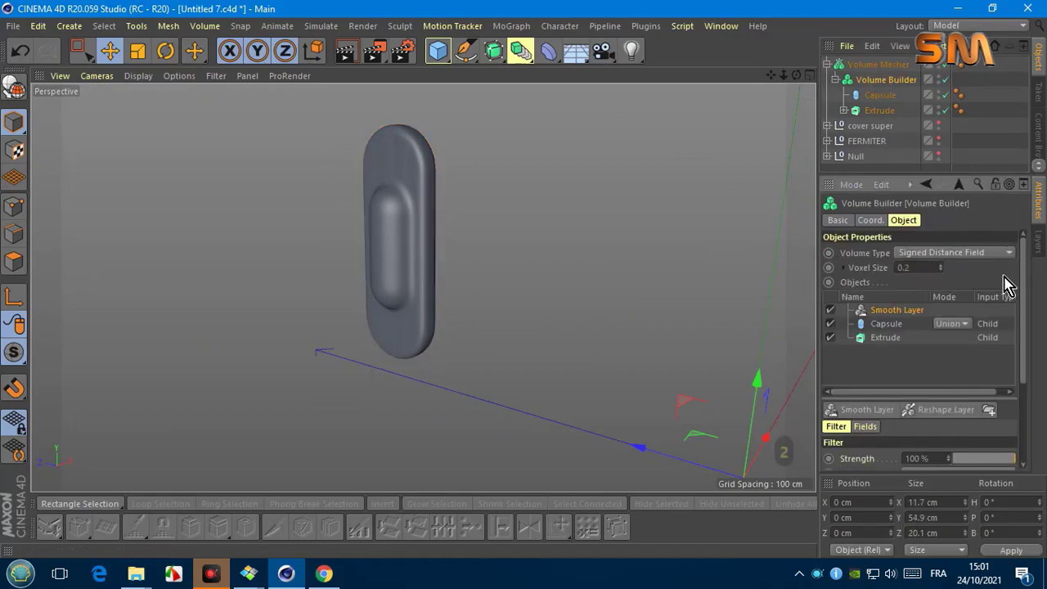
key(Return)
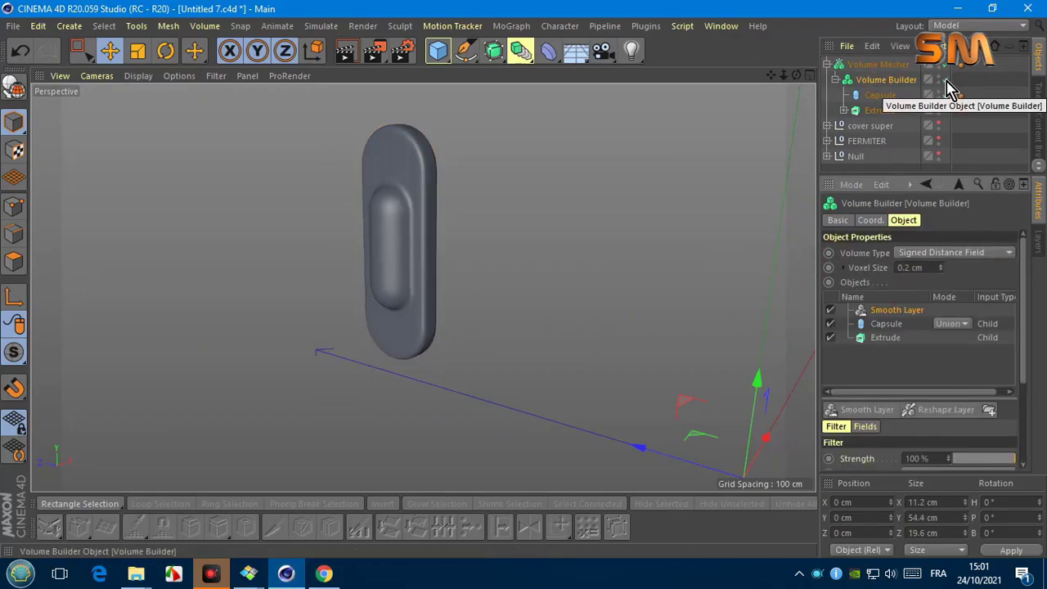
click(880, 95)
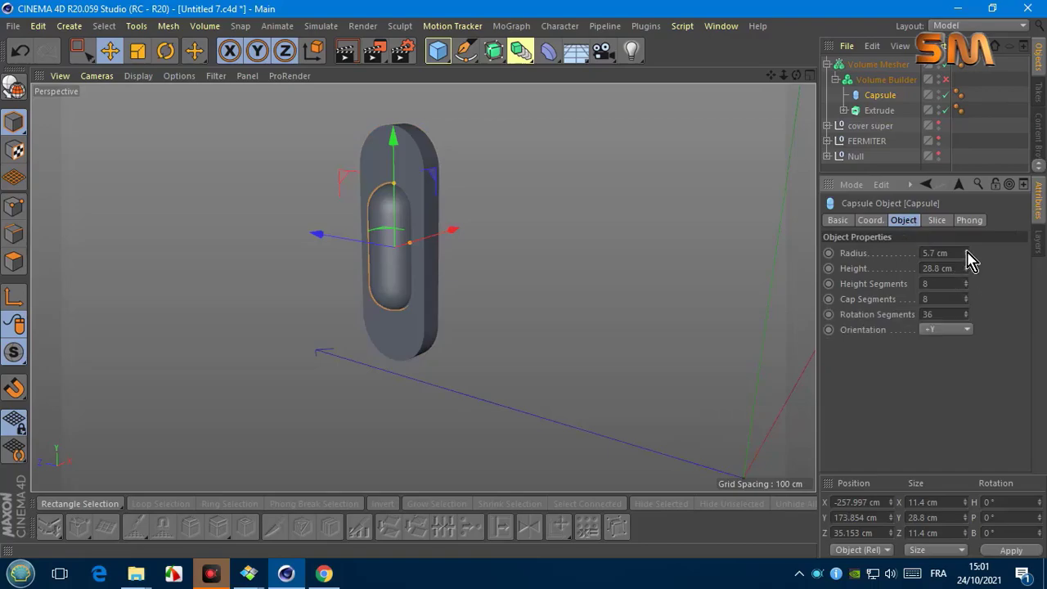
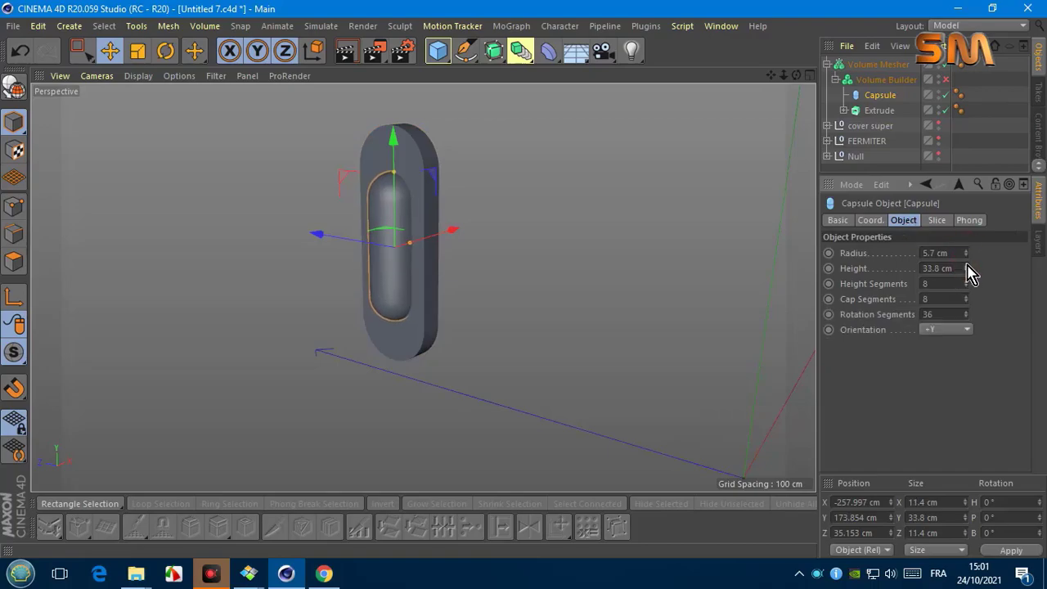
Step: Unhide the suitcase body and orbit to a front-on view of the case side
alt+drag(409, 246, 458, 246)
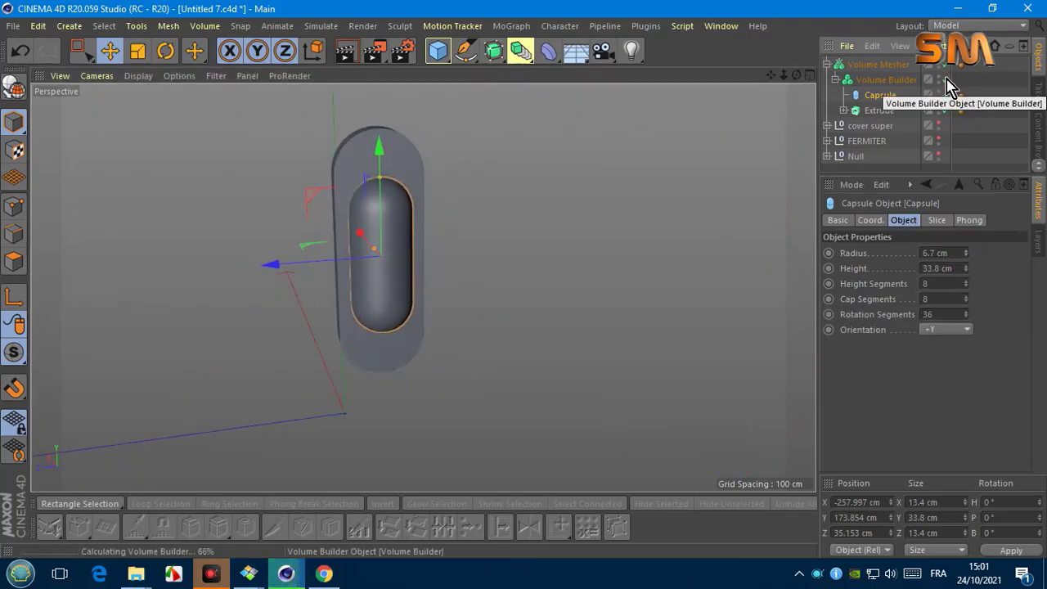
drag(796, 75, 796, 75)
click(651, 223)
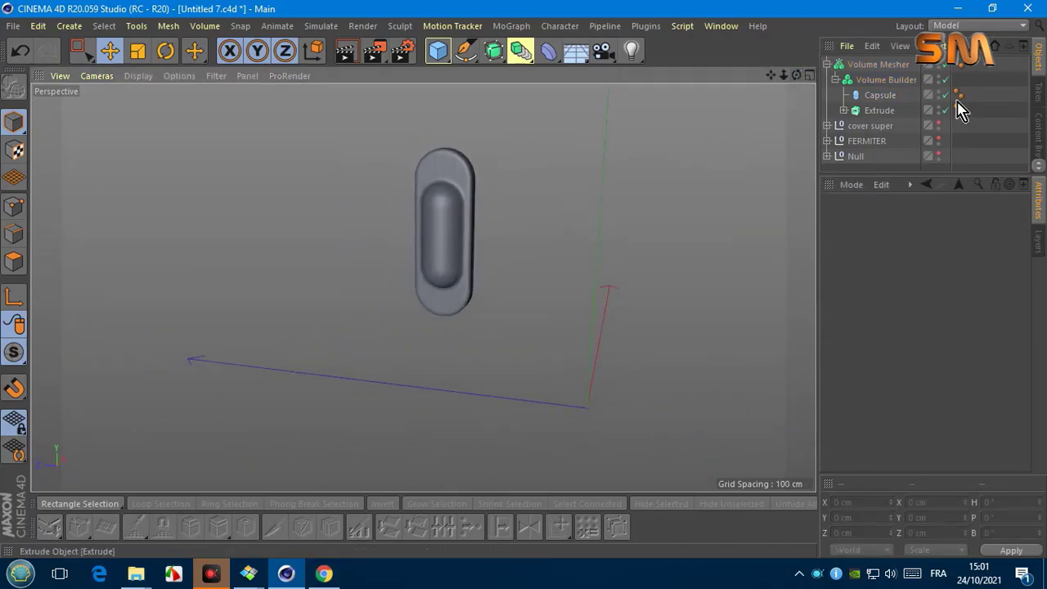
click(939, 155)
scroll(731, 156, up, 3)
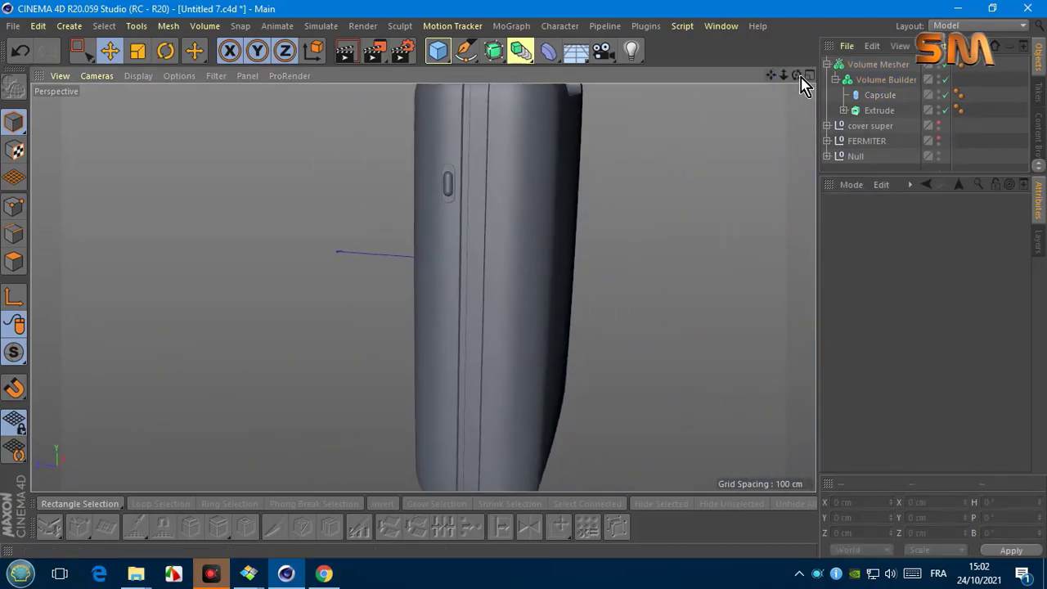
drag(797, 76, 463, 245)
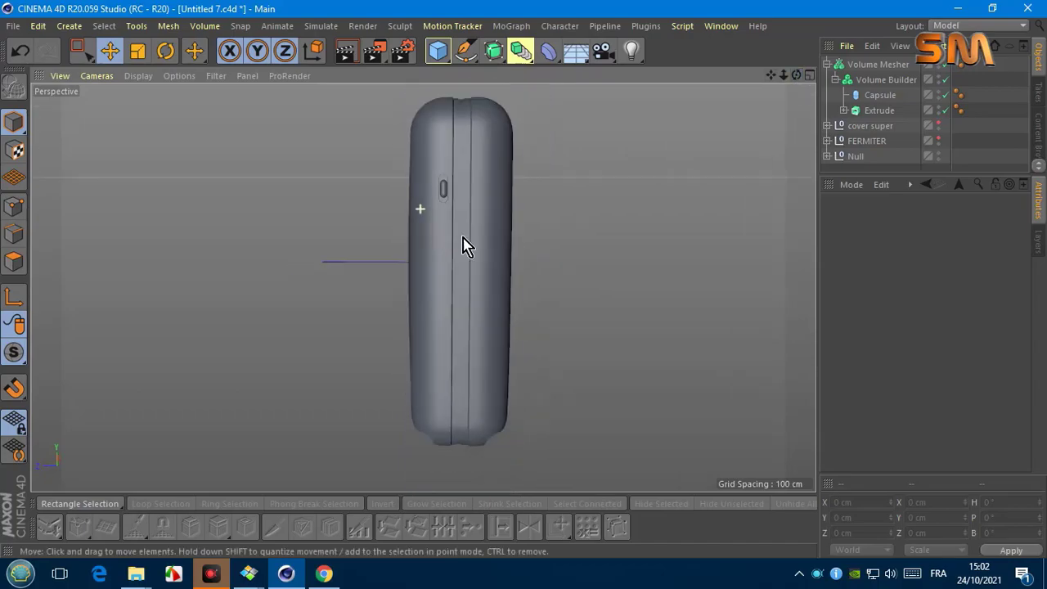
click(827, 64)
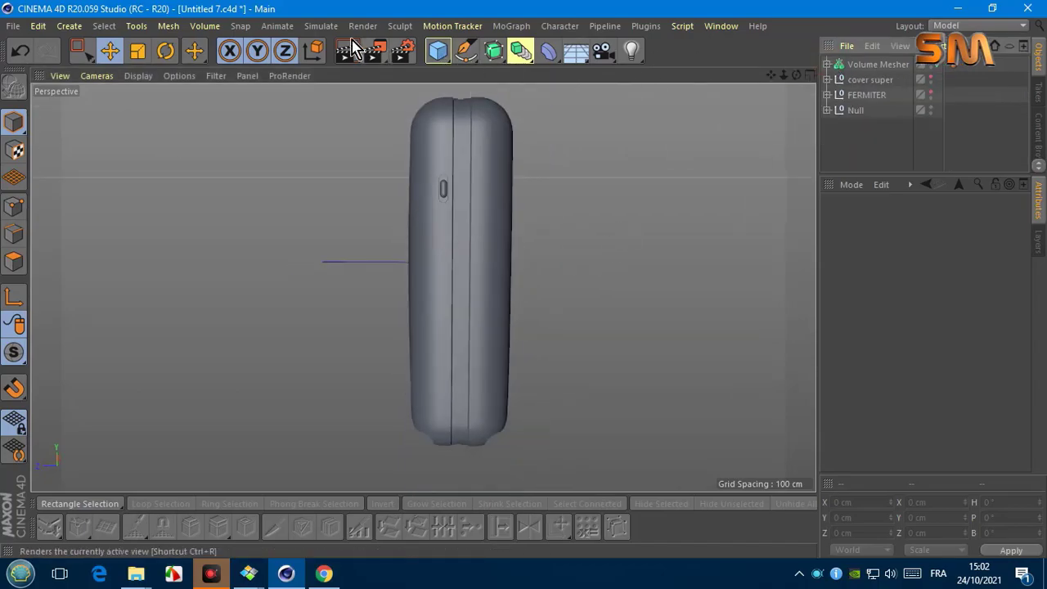
Step: Place the Volume Mesher inside a new Symmetry object
click(520, 51)
click(701, 129)
drag(869, 80, 865, 65)
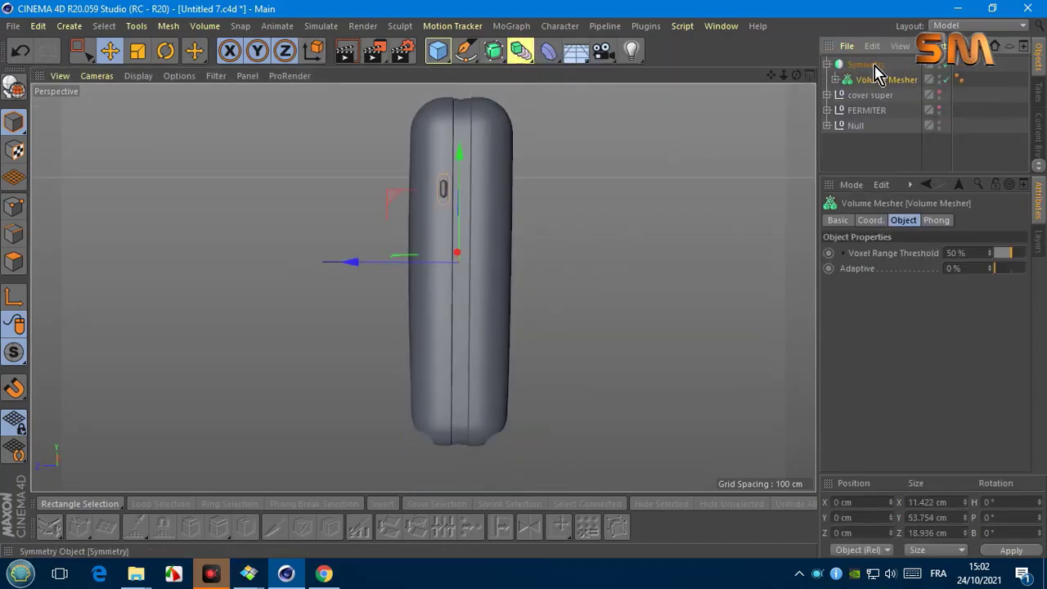
click(865, 63)
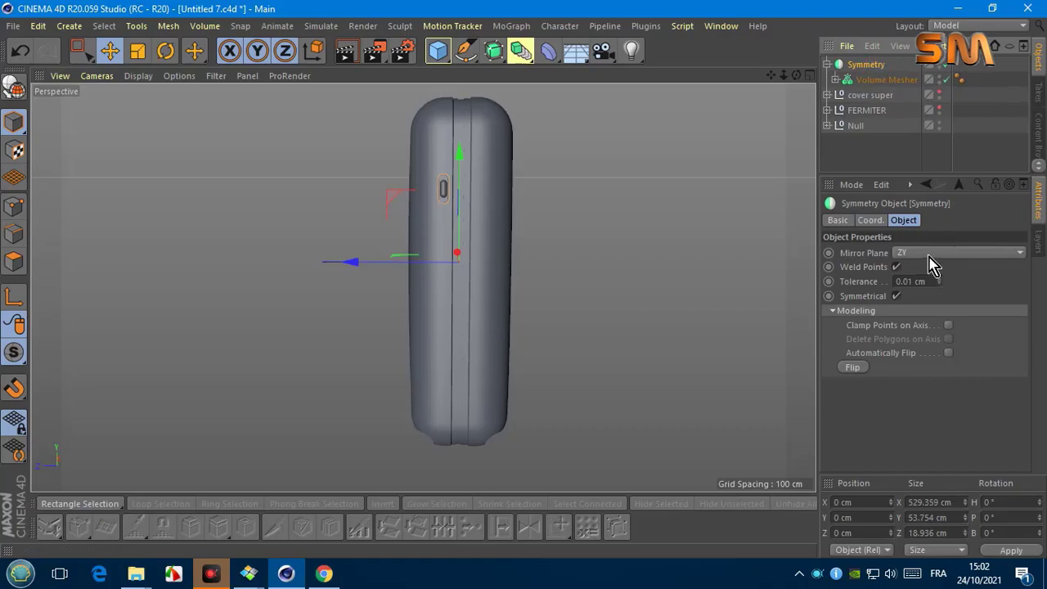
click(826, 64)
Step: Wrap that Symmetry in a second Symmetry mirrored on the XZ plane
click(520, 50)
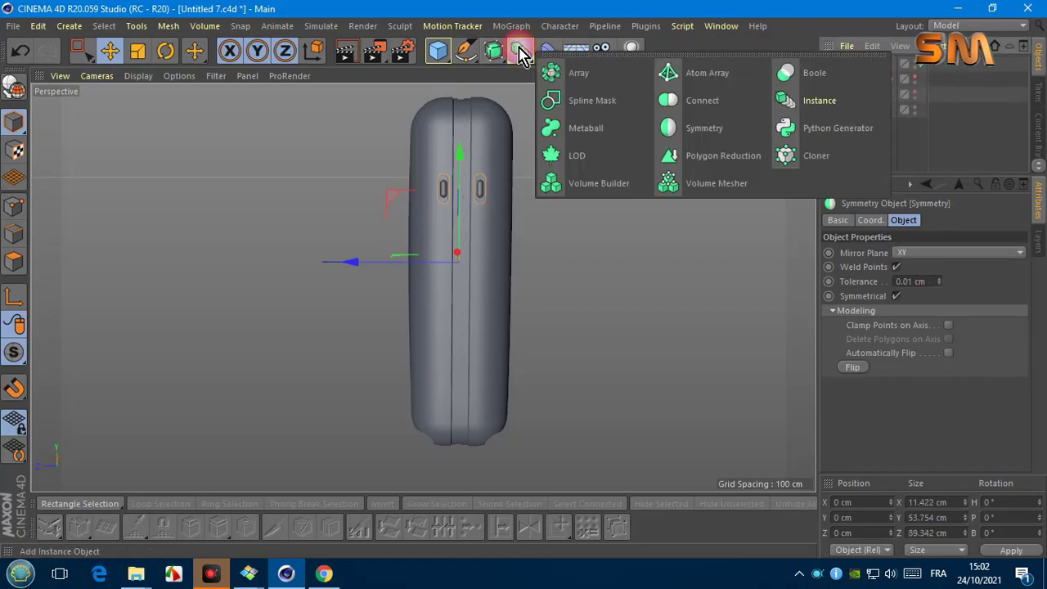
click(701, 129)
click(912, 253)
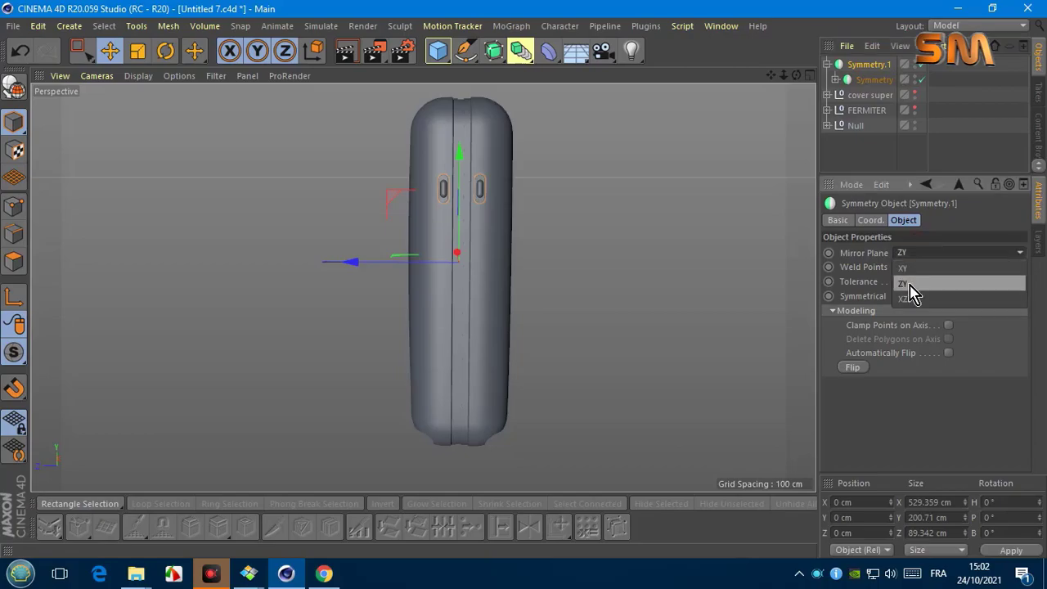
click(900, 282)
Step: Group Symmetry.1 under a new Null named PIEDS NOIRE
click(439, 51)
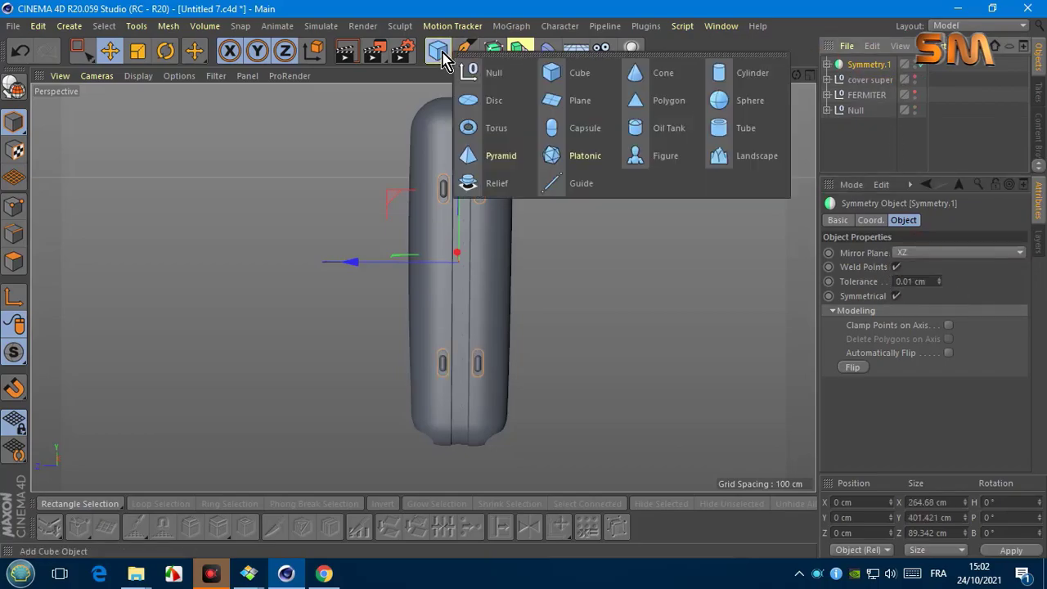
click(491, 72)
drag(867, 68, 860, 66)
click(859, 64)
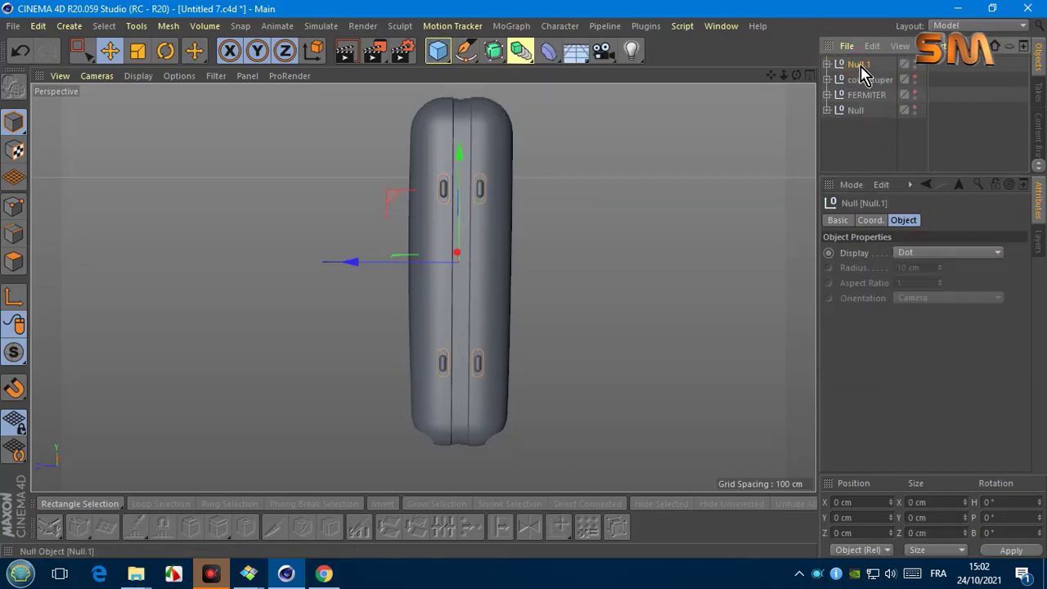
text(PIEDS NO)
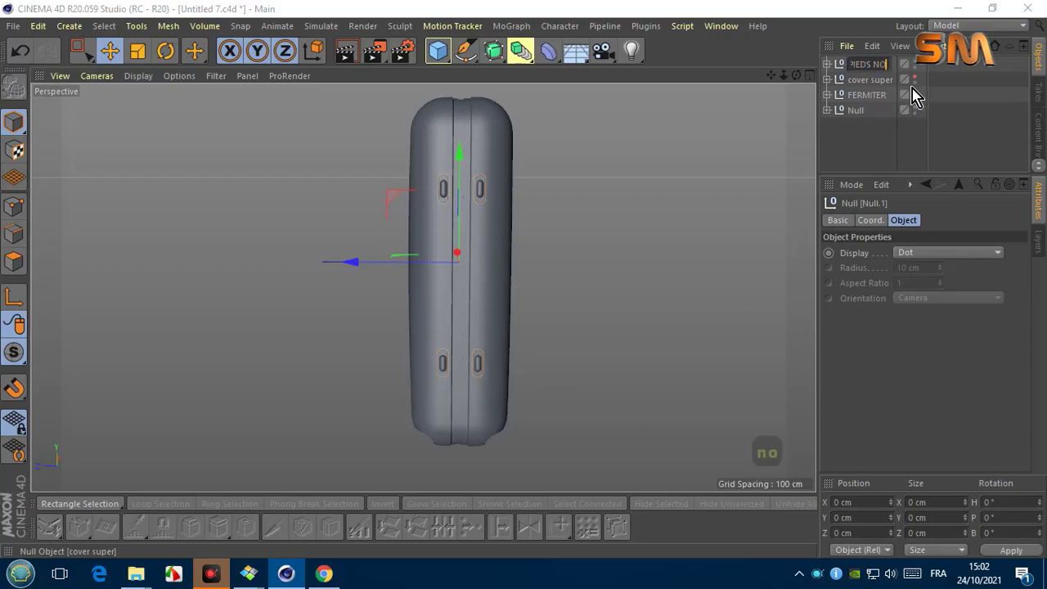
text(IRE)
key(Return)
drag(796, 75, 423, 287)
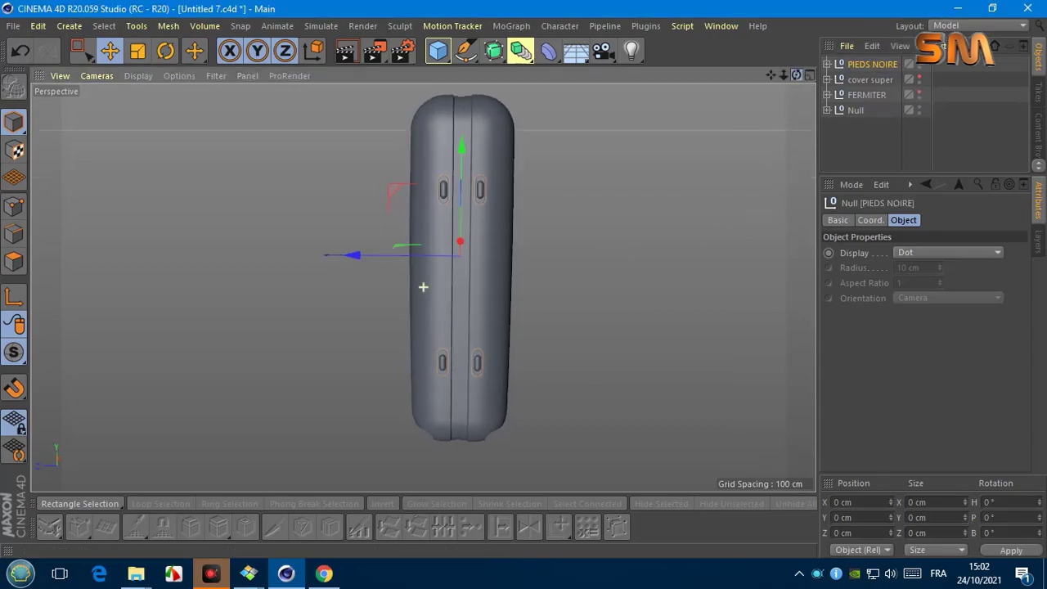
click(423, 286)
alt+drag(687, 173, 423, 286)
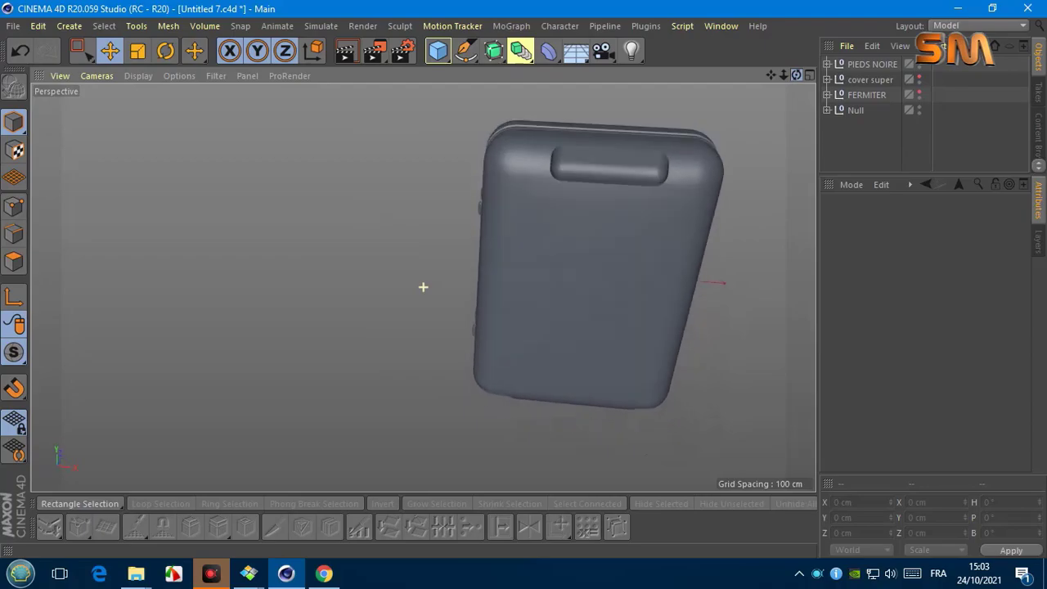
drag(795, 75, 918, 70)
drag(784, 75, 892, 74)
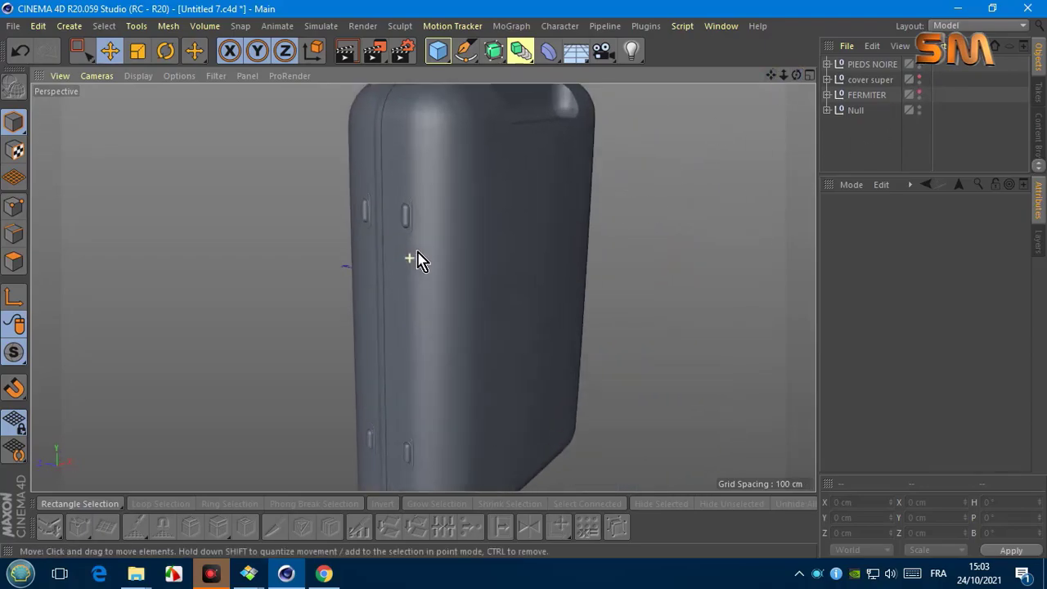
key(alt+s)
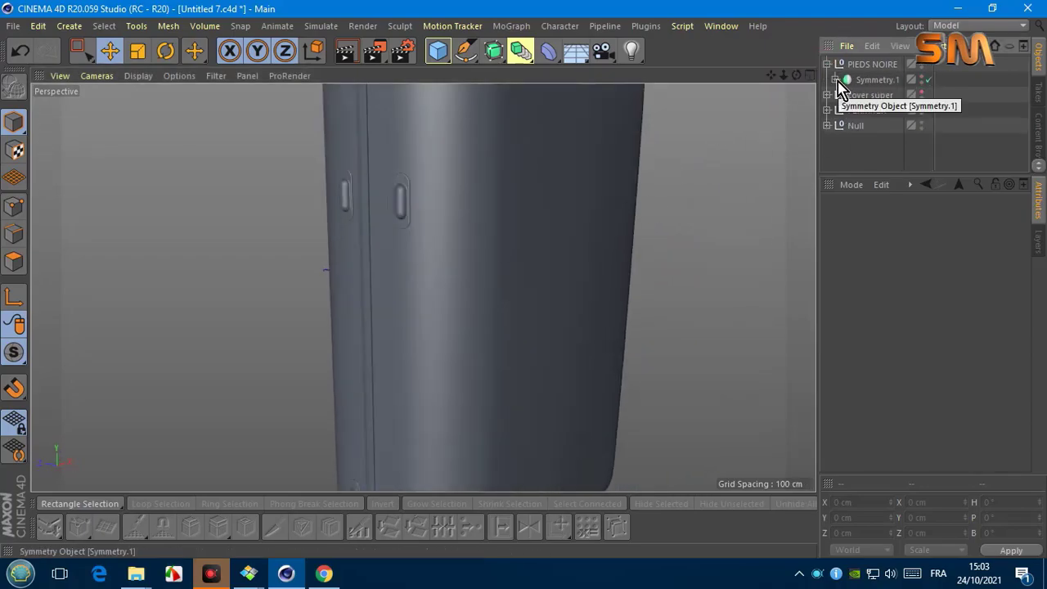
click(835, 79)
click(853, 110)
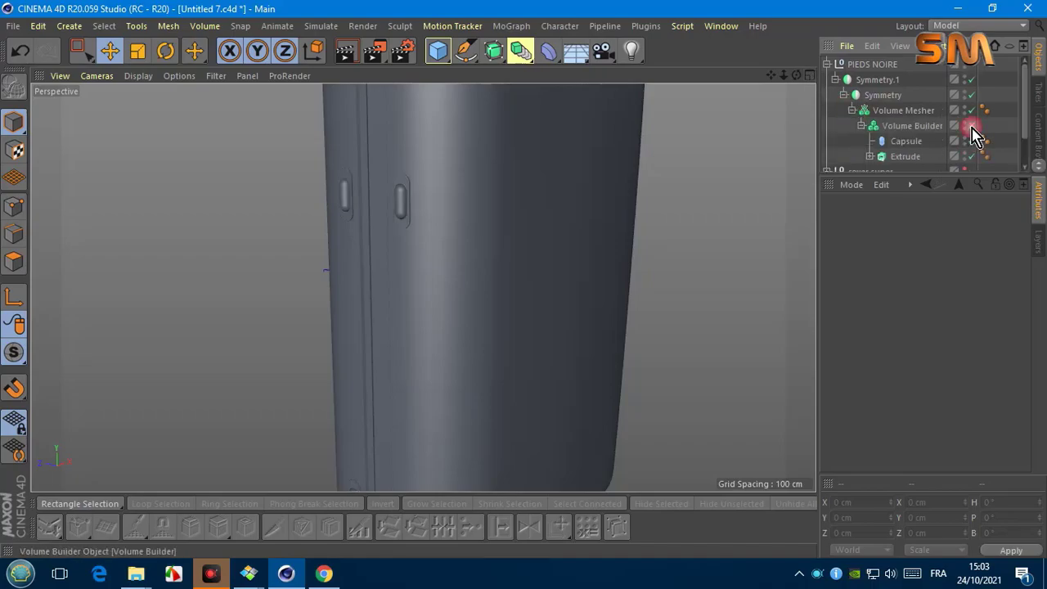
click(827, 63)
mouse_move(796, 75)
mouse_down()
mouse_move(567, 210)
mouse_move(802, 82)
mouse_move(423, 286)
mouse_up()
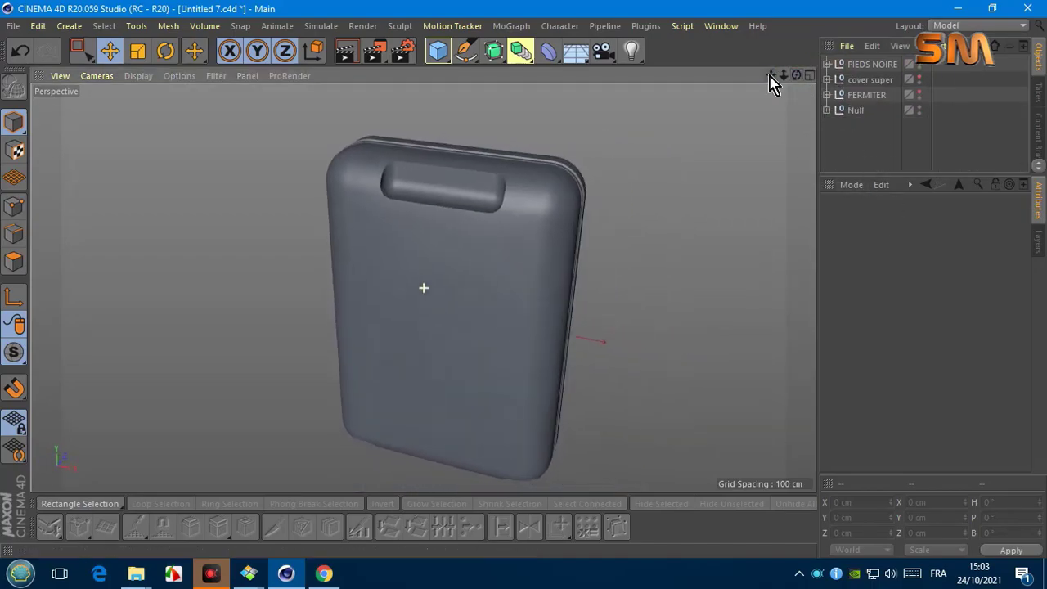
mouse_move(771, 77)
mouse_down()
mouse_move(423, 286)
mouse_move(432, 131)
mouse_up()
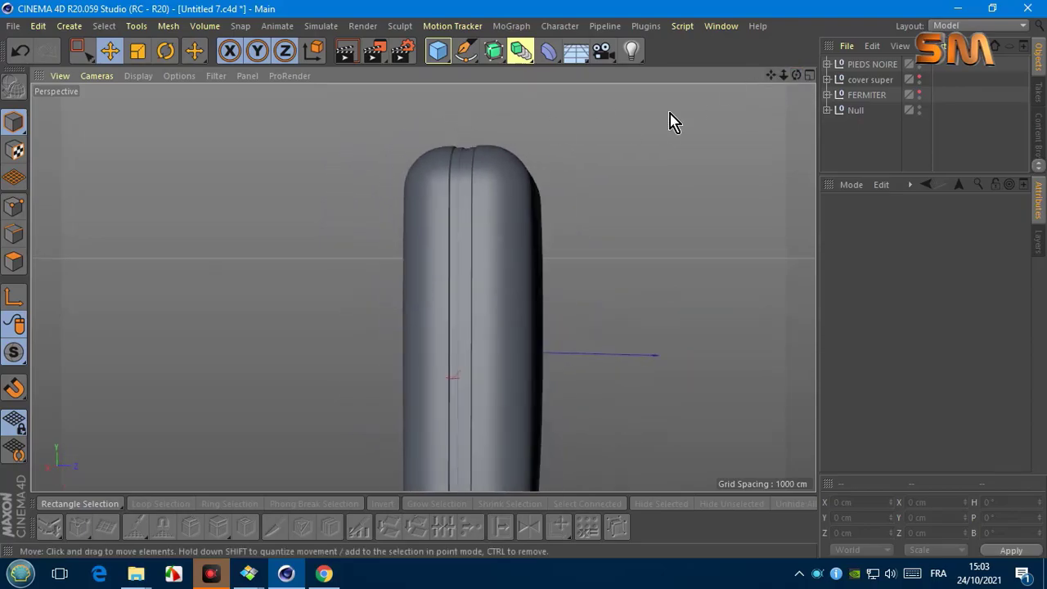
mouse_move(510, 299)
alt+mouse_down()
mouse_move(423, 285)
mouse_move(839, 84)
alt+mouse_up()
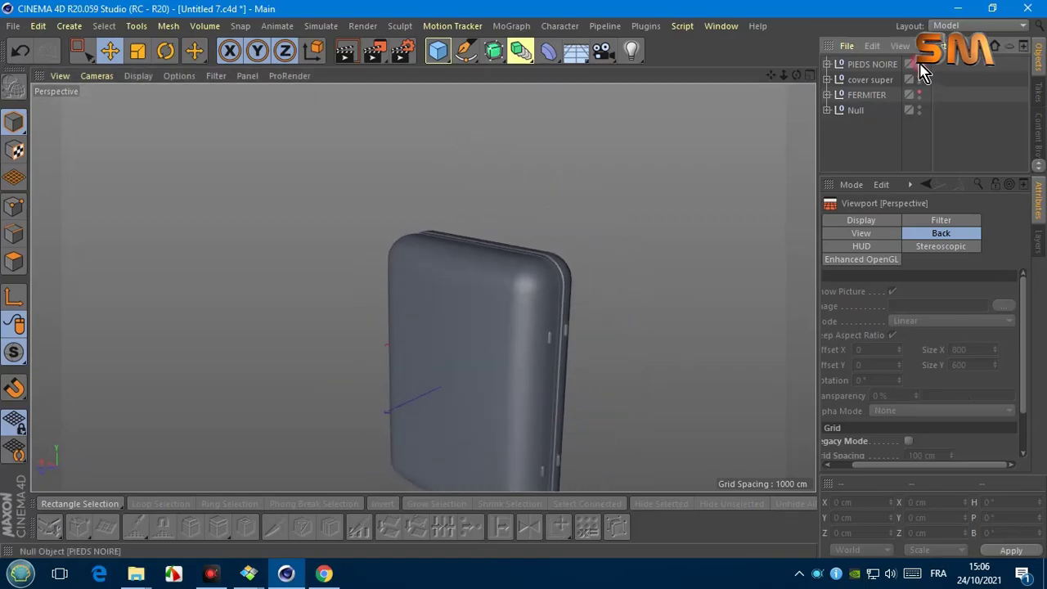
mouse_move(922, 72)
alt+mouse_down()
mouse_move(423, 286)
mouse_move(458, 287)
alt+mouse_up()
Step: Enlarge the Front view showing the suitcase reference image
click(809, 75)
middle_click(742, 320)
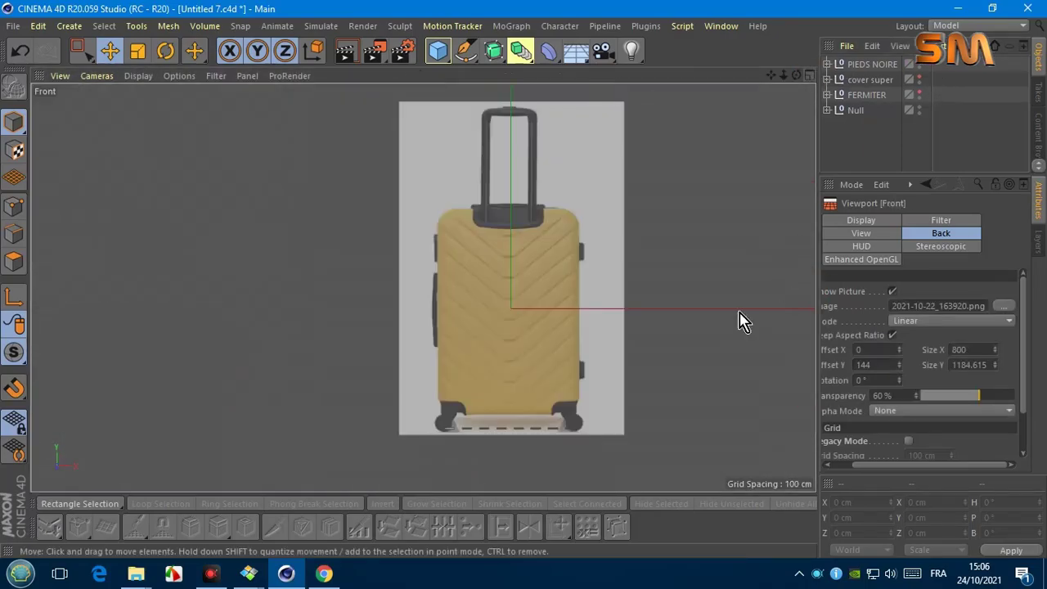
scroll(540, 315, down, 1)
scroll(544, 317, up, 4)
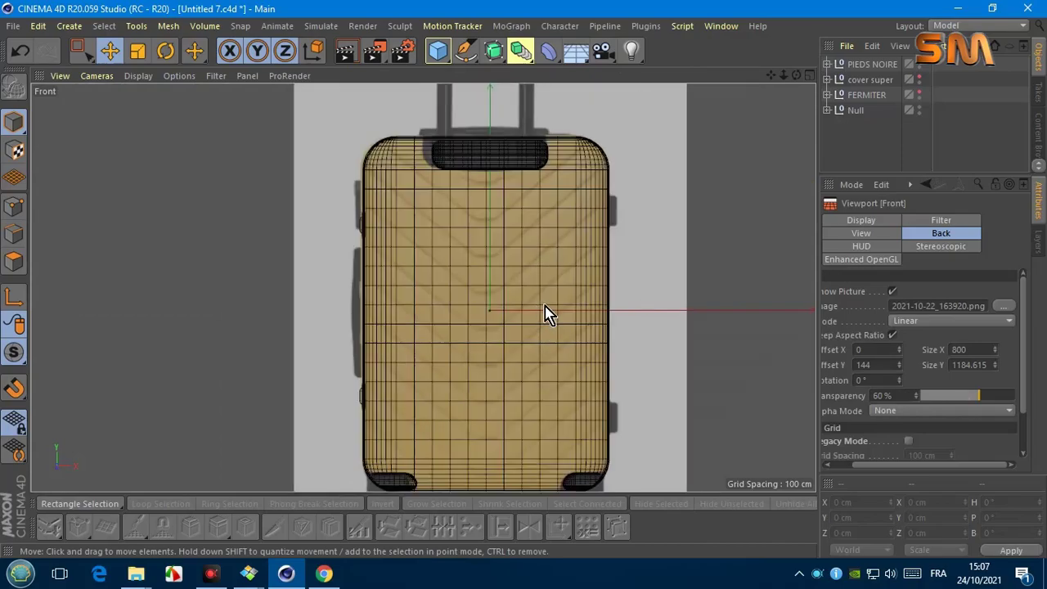
scroll(546, 313, up, 2)
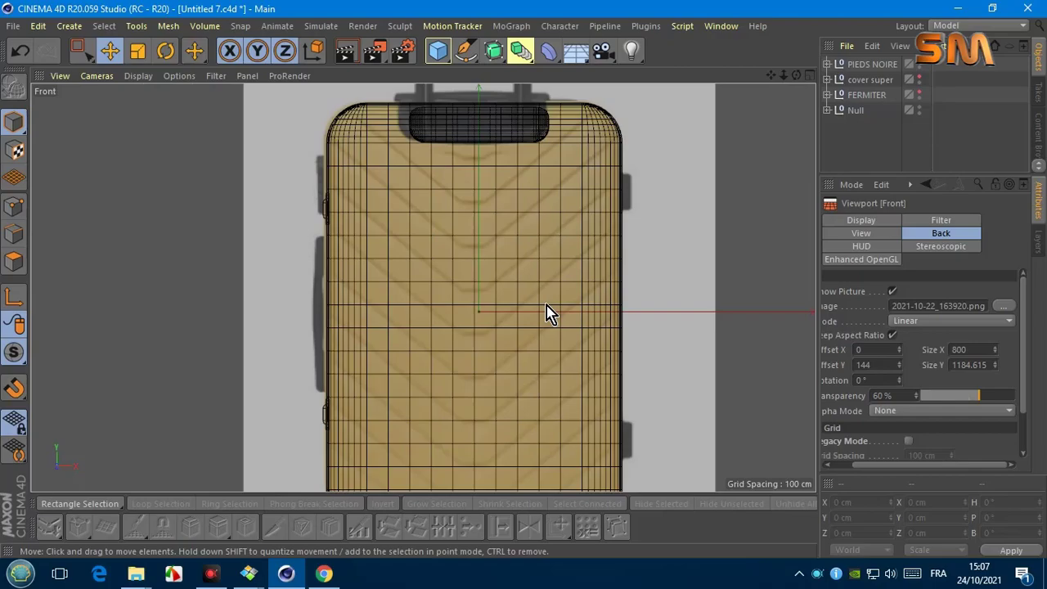
Step: Add a cube at the suitcase's left side and make it editable
drag(437, 50, 577, 72)
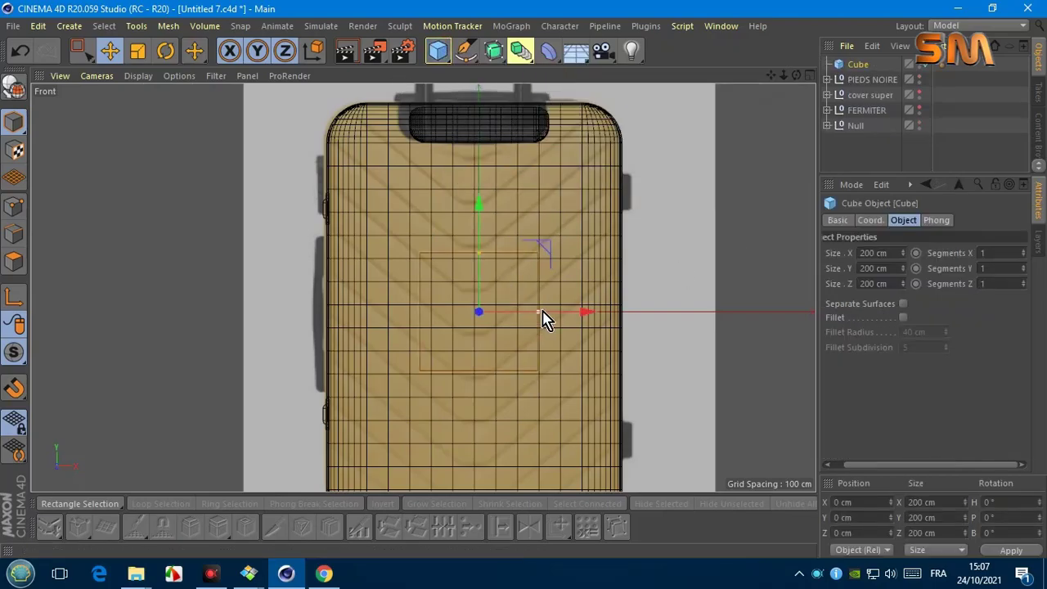
mouse_move(490, 319)
mouse_down()
mouse_move(426, 313)
mouse_move(321, 327)
mouse_up()
scroll(321, 327, up, 5)
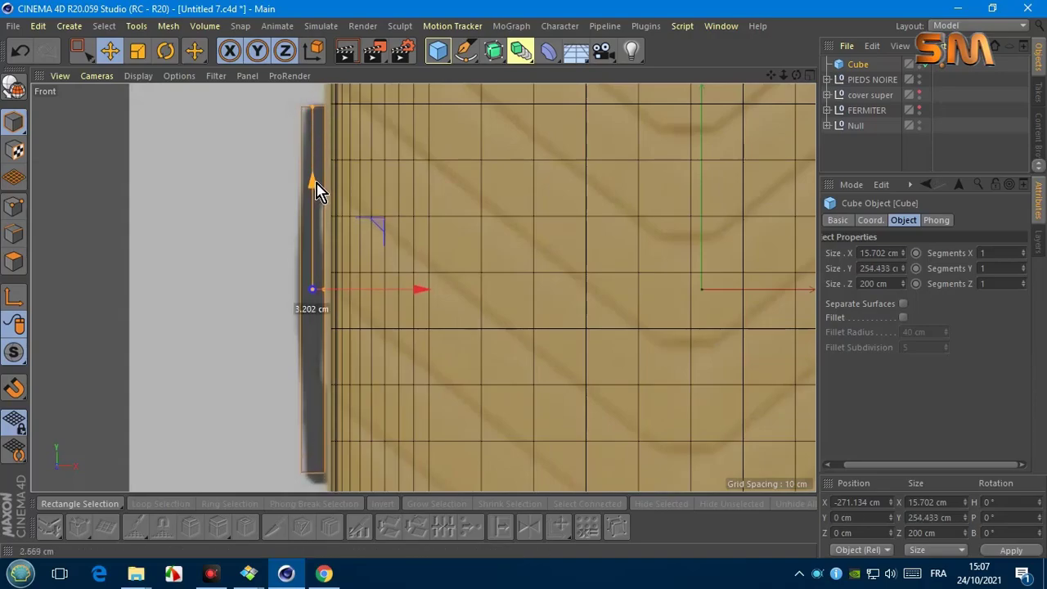
click(14, 204)
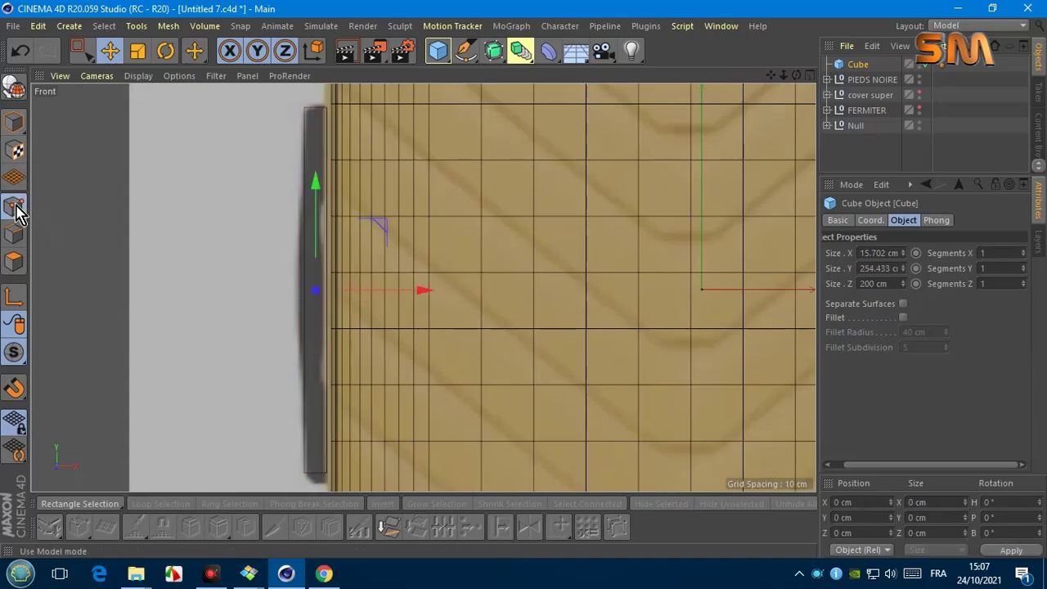
Step: Box-select the slab's edge points and stretch them taller on Y, then return to Perspective
key(0)
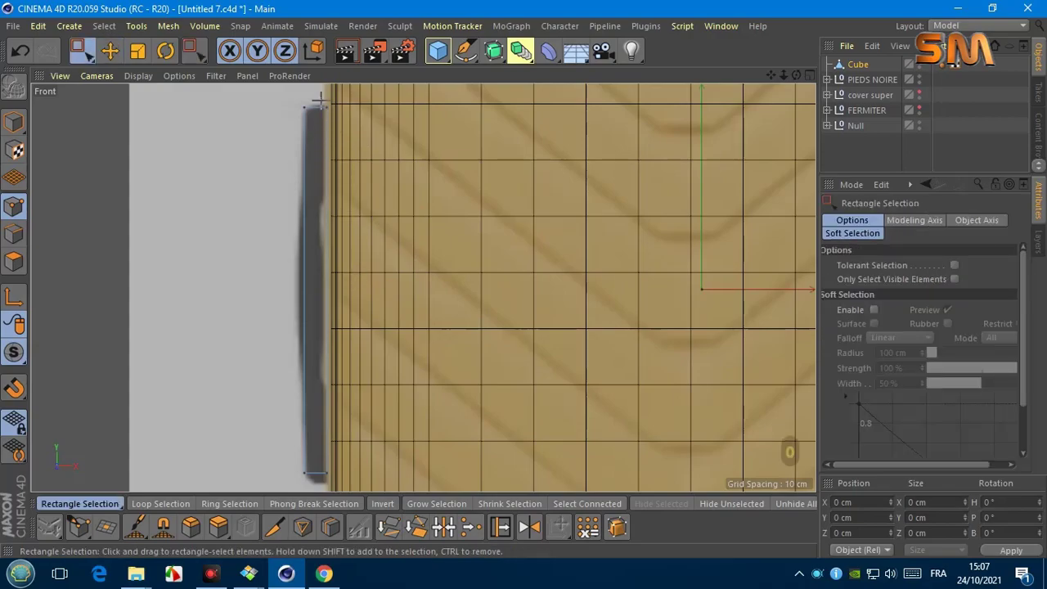
drag(343, 94, 311, 487)
key(t)
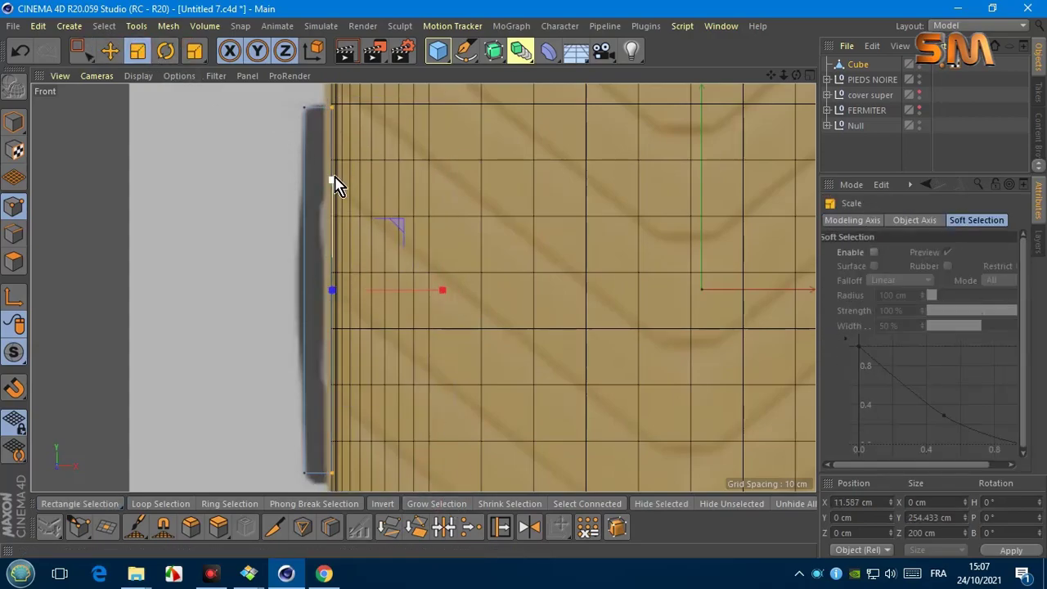
drag(342, 171, 343, 170)
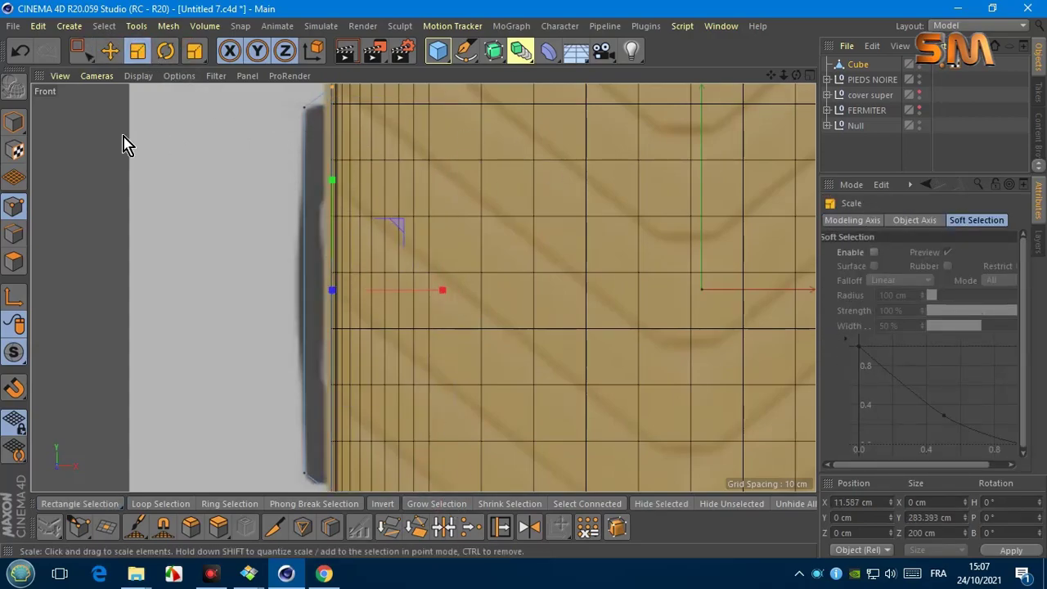
key(Page_Up)
key(Page_Up)
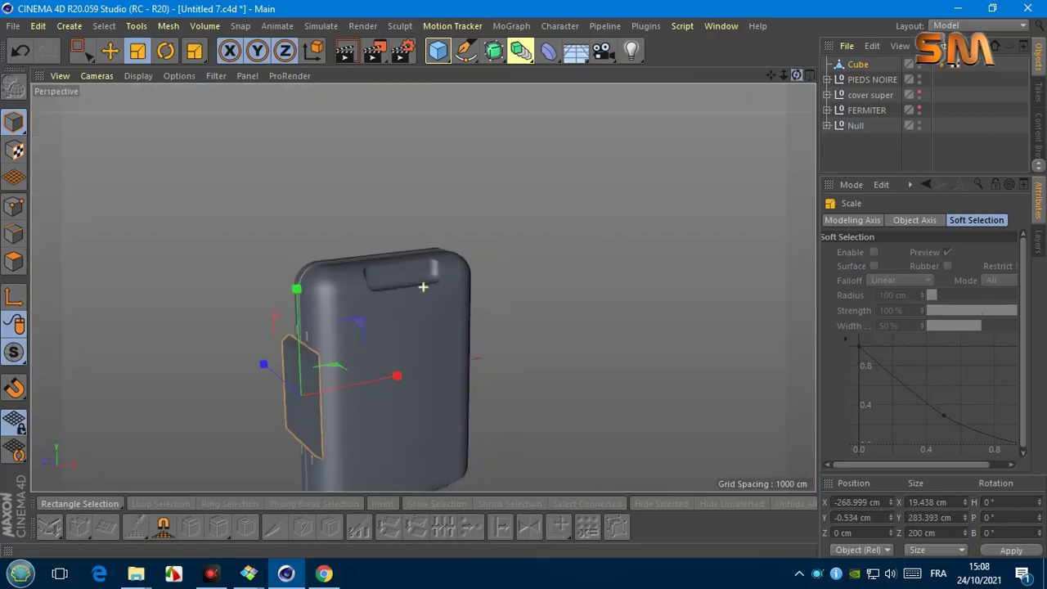
Step: In Left view, reduce the cube's S.Z so it becomes a thin slab
click(138, 75)
click(105, 240)
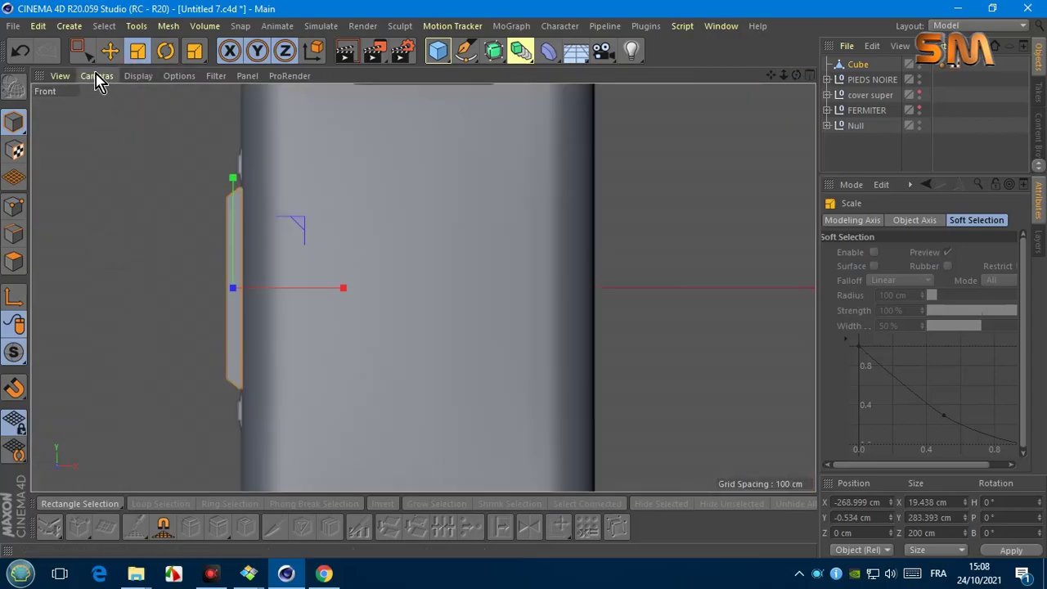
click(98, 80)
click(117, 210)
click(857, 64)
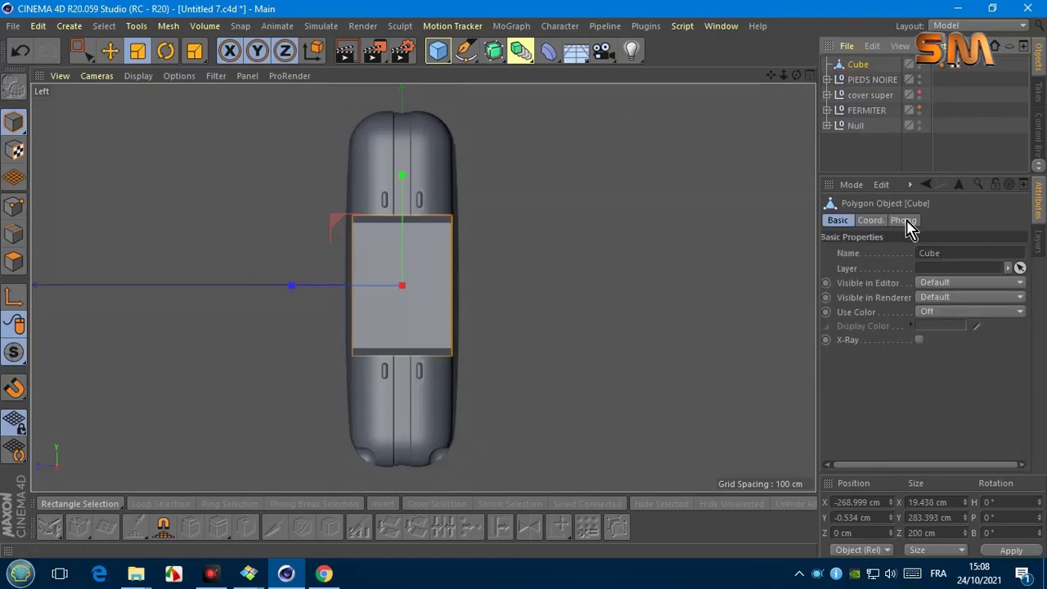
click(870, 220)
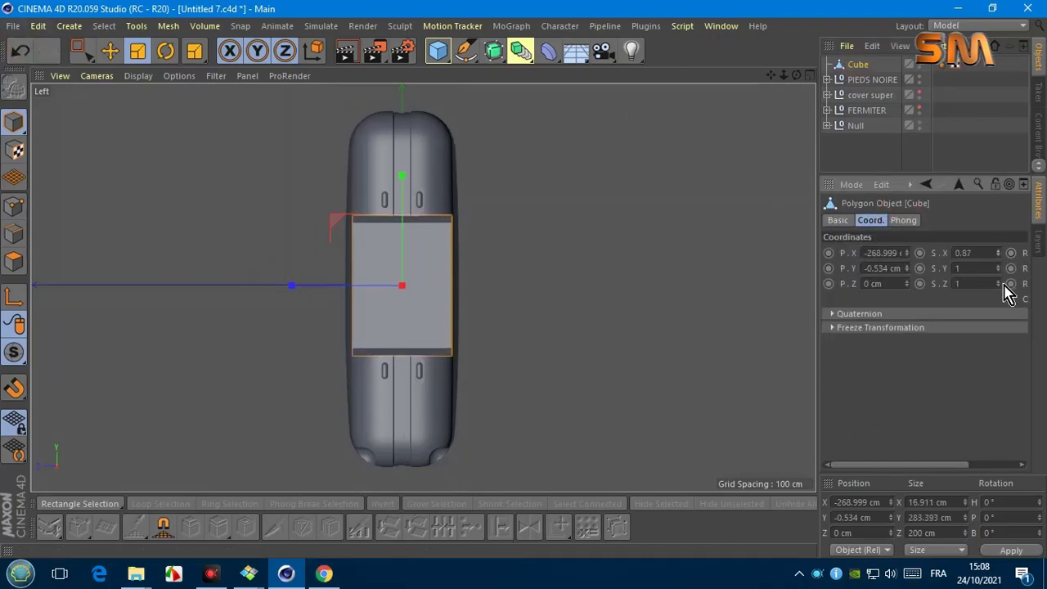
drag(1006, 286, 1005, 307)
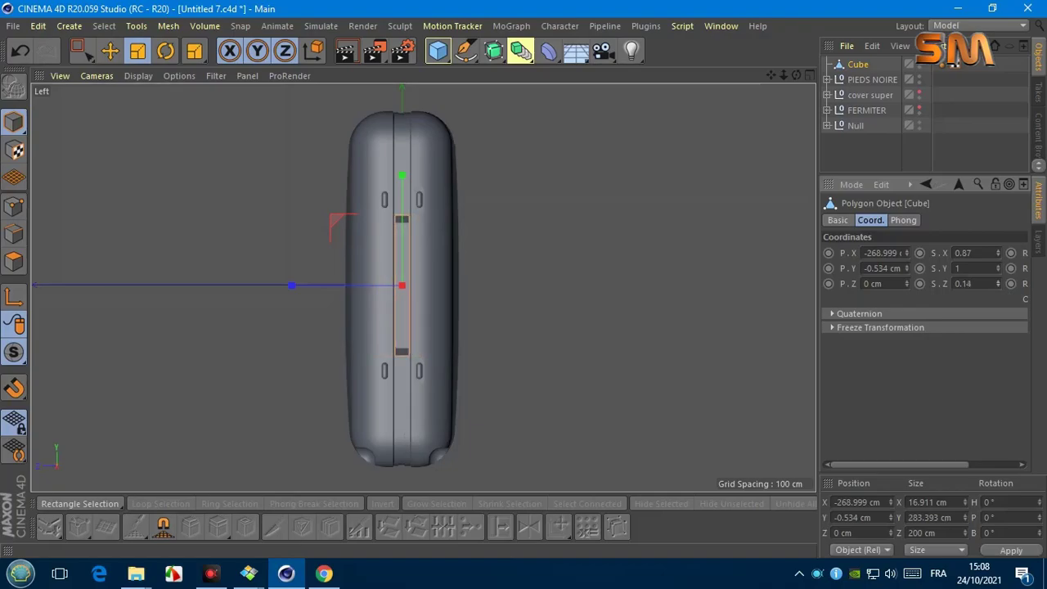
Step: Move the thin cube sideways until it rests against the suitcase's side
click(110, 51)
scroll(362, 292, up, 5)
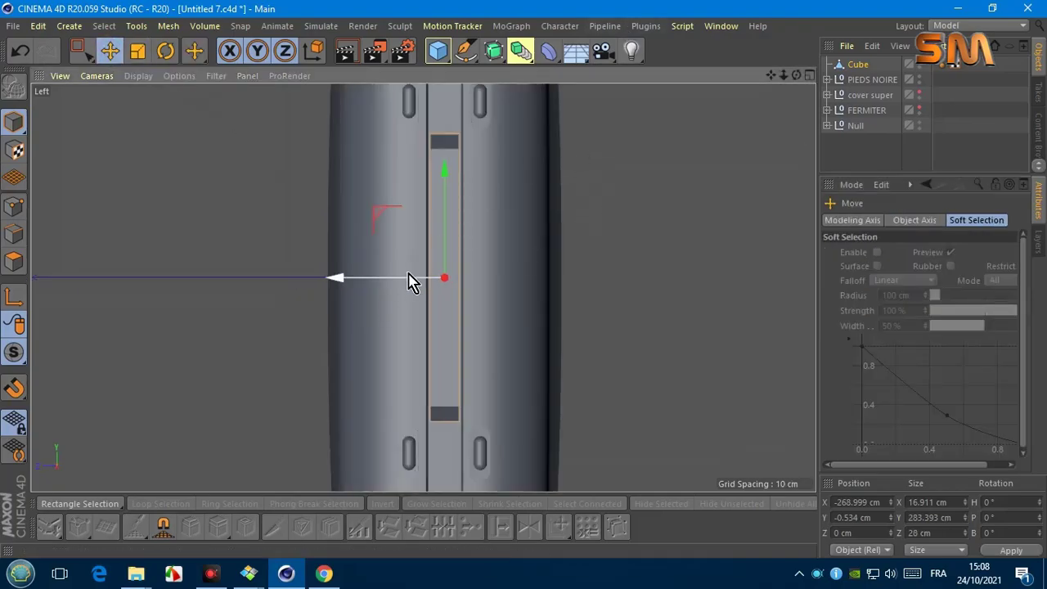
drag(414, 282, 367, 276)
scroll(367, 276, down, 5)
click(97, 75)
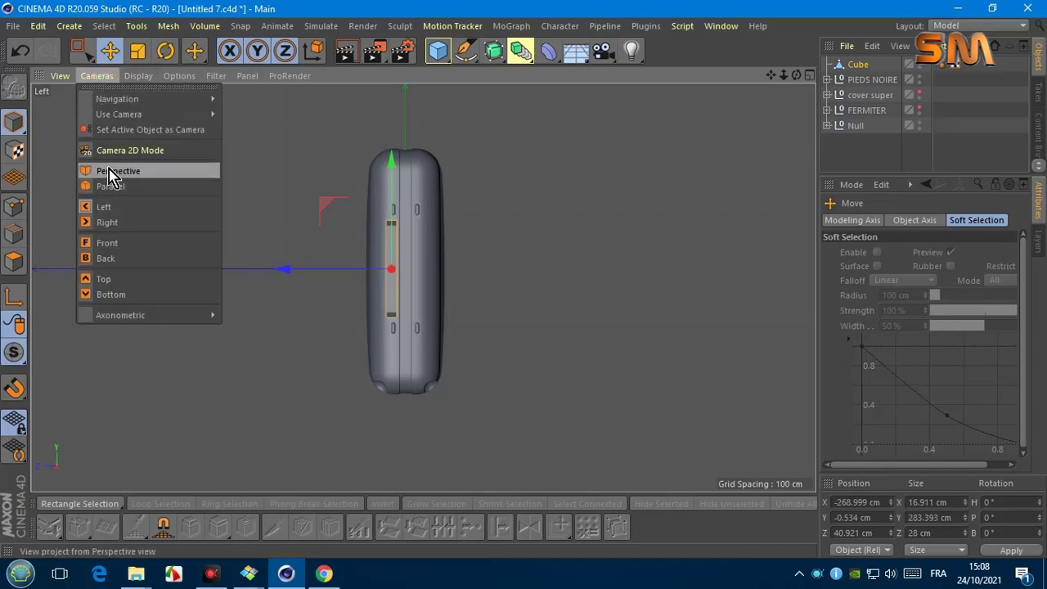
click(117, 169)
alt+drag(769, 93, 425, 285)
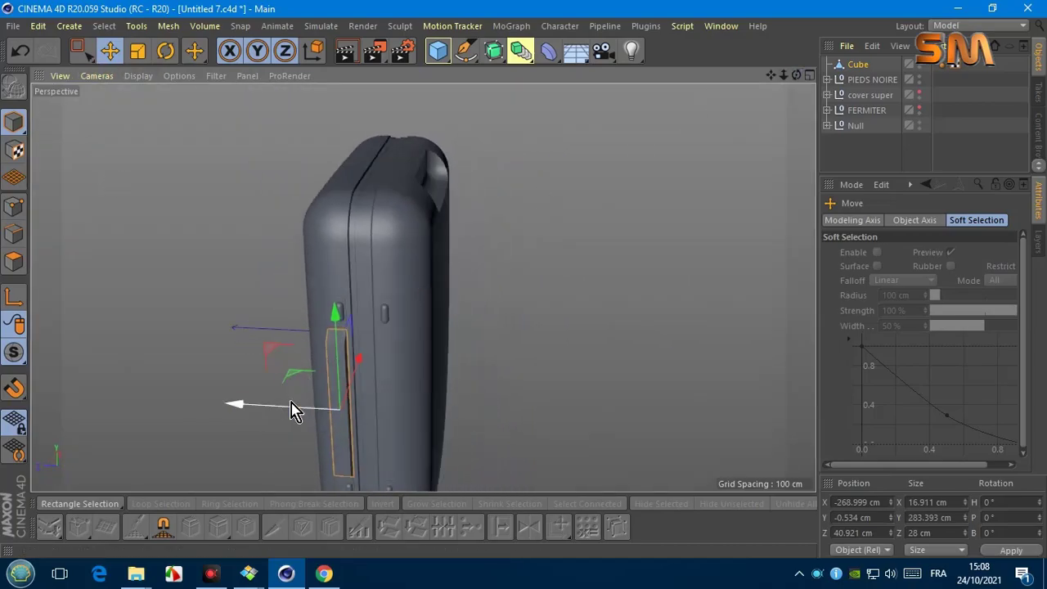
drag(294, 411, 338, 417)
mouse_move(792, 75)
mouse_down()
mouse_move(775, 76)
mouse_move(661, 182)
mouse_move(423, 286)
mouse_up()
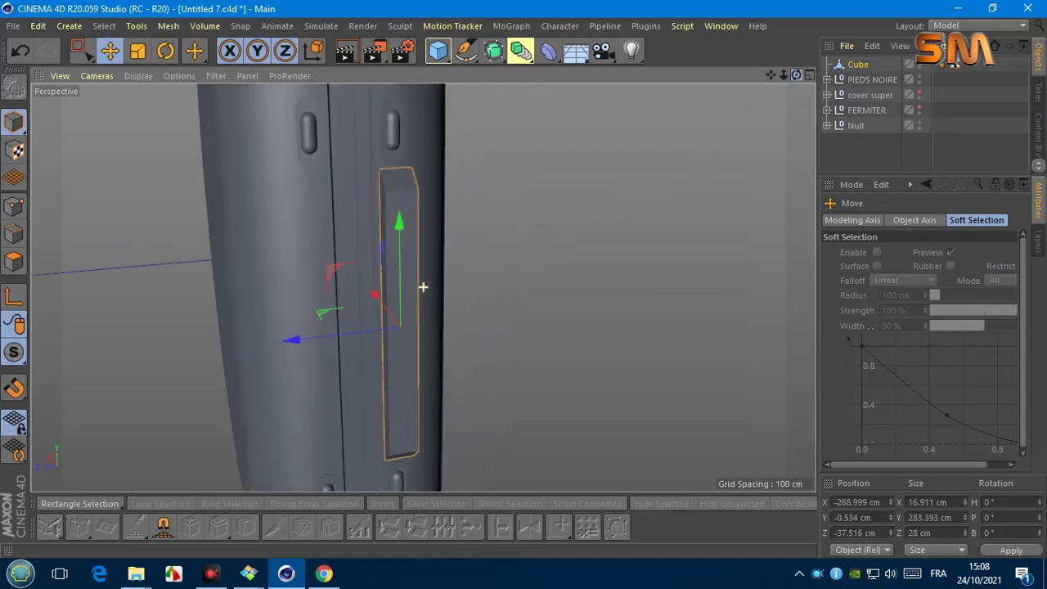
Step: Show FERMITER, thin and nudge the bar into place, then hide the Null case body
click(918, 110)
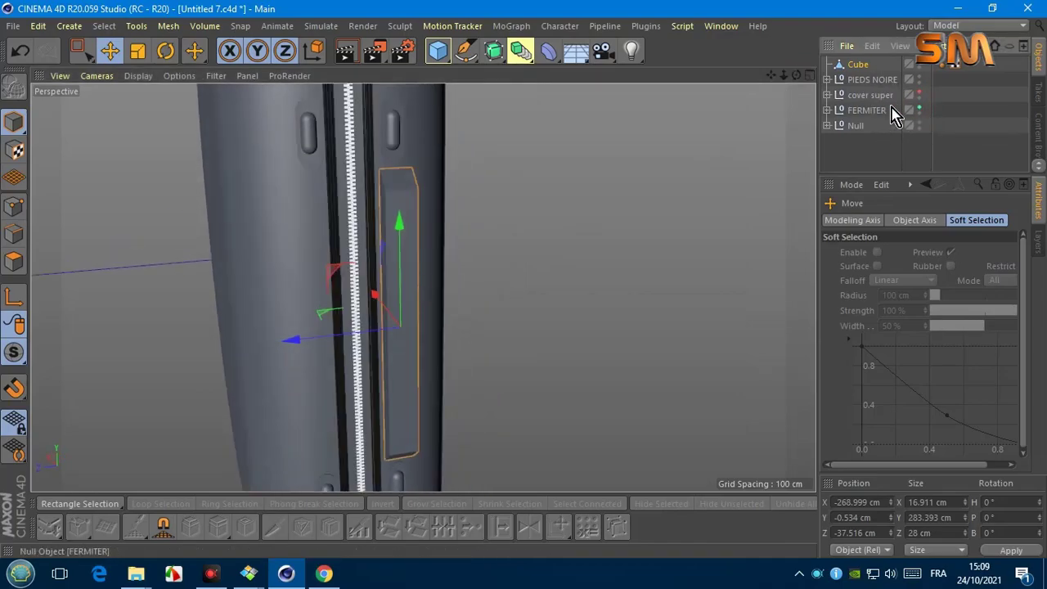
click(857, 66)
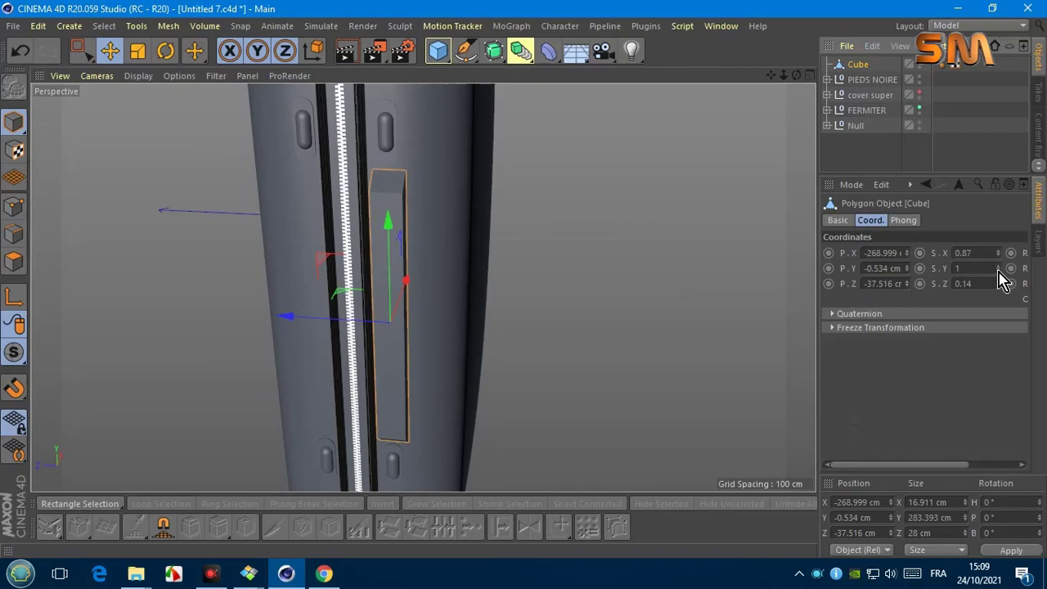
drag(997, 283, 997, 296)
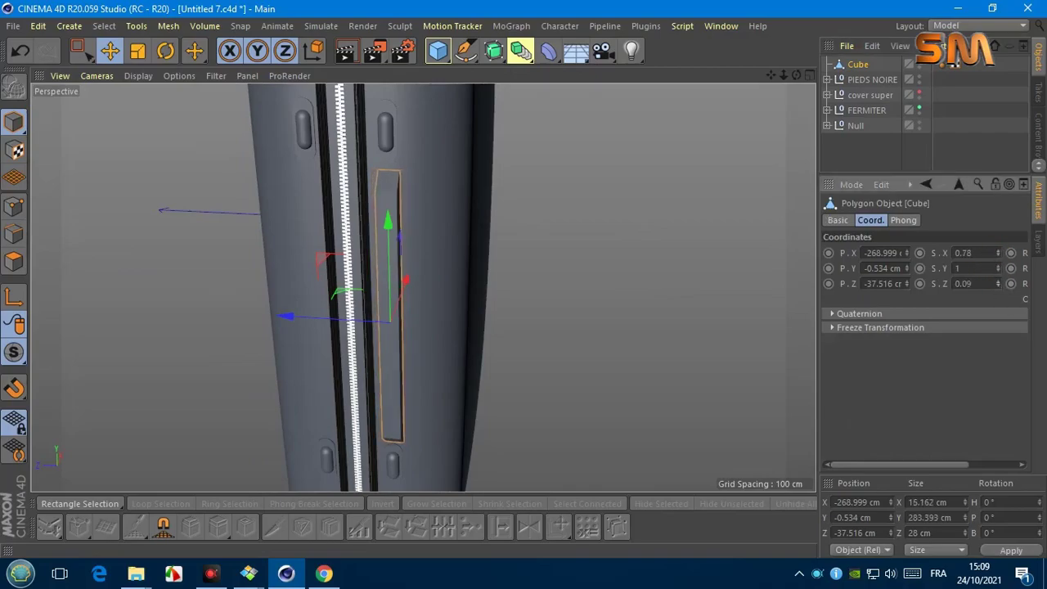
drag(795, 74, 796, 75)
mouse_move(471, 310)
alt+mouse_down()
mouse_move(423, 286)
mouse_move(492, 312)
alt+mouse_up()
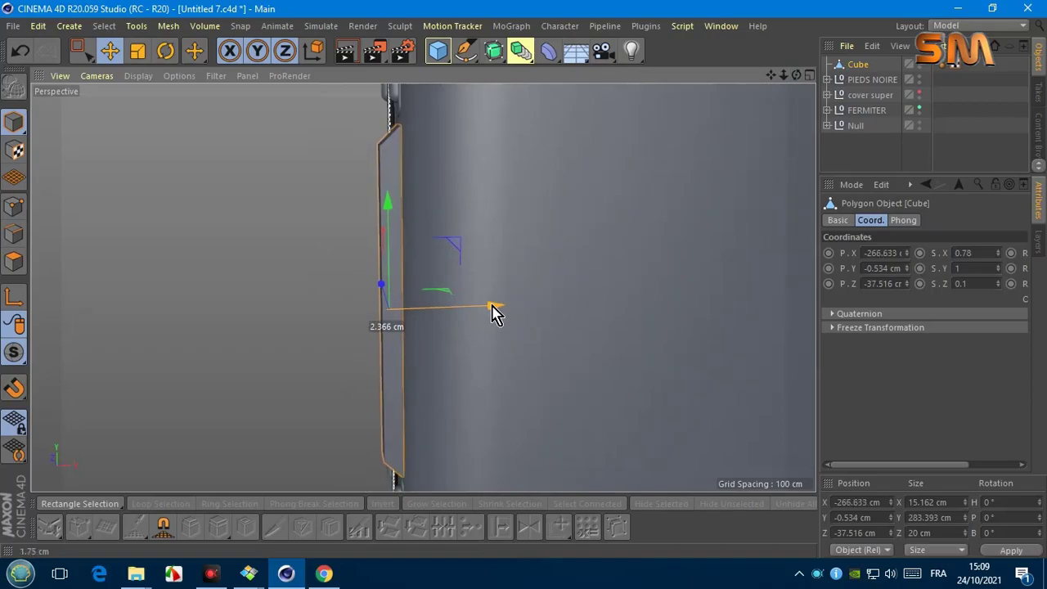
click(907, 266)
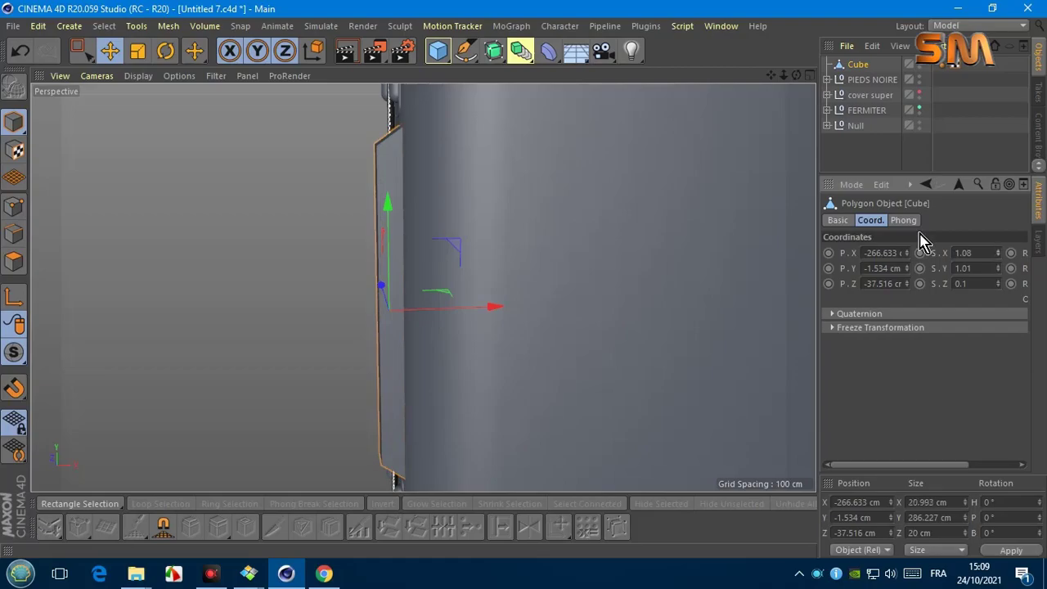
alt+drag(491, 287, 581, 295)
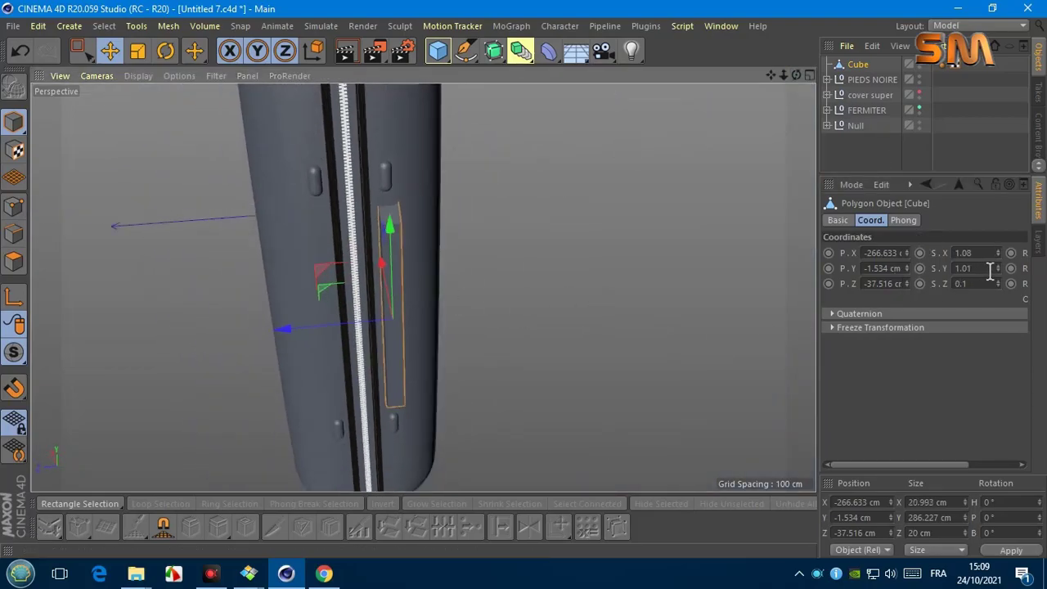
click(997, 285)
drag(796, 81, 798, 87)
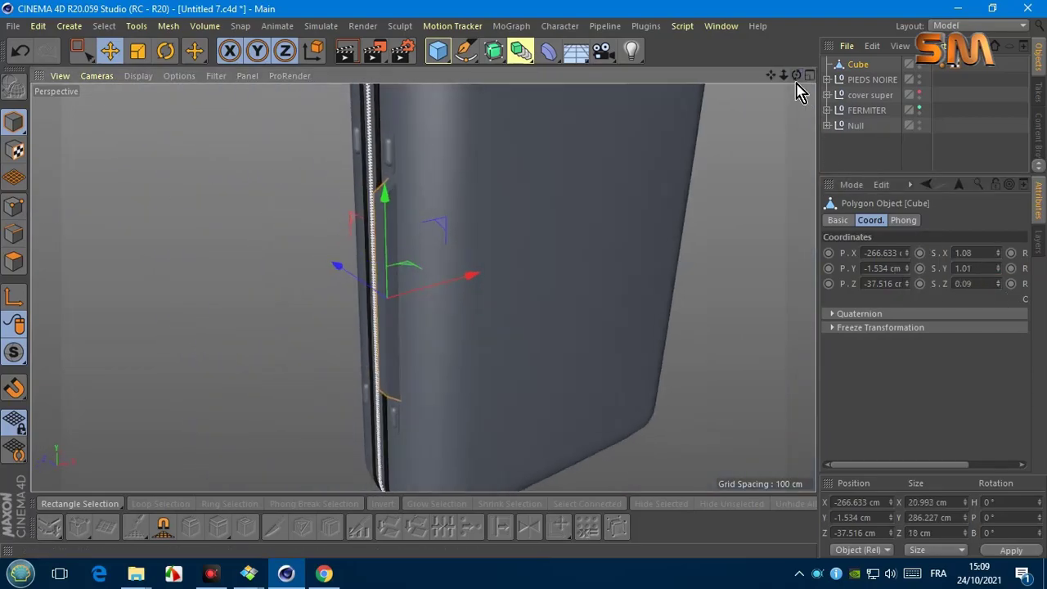
click(918, 122)
mouse_move(806, 82)
mouse_down()
mouse_move(422, 287)
mouse_move(8, 260)
mouse_up()
Step: Bevel the bar's end edges with 5 subdivisions to round them off
click(18, 270)
alt+drag(423, 285, 608, 150)
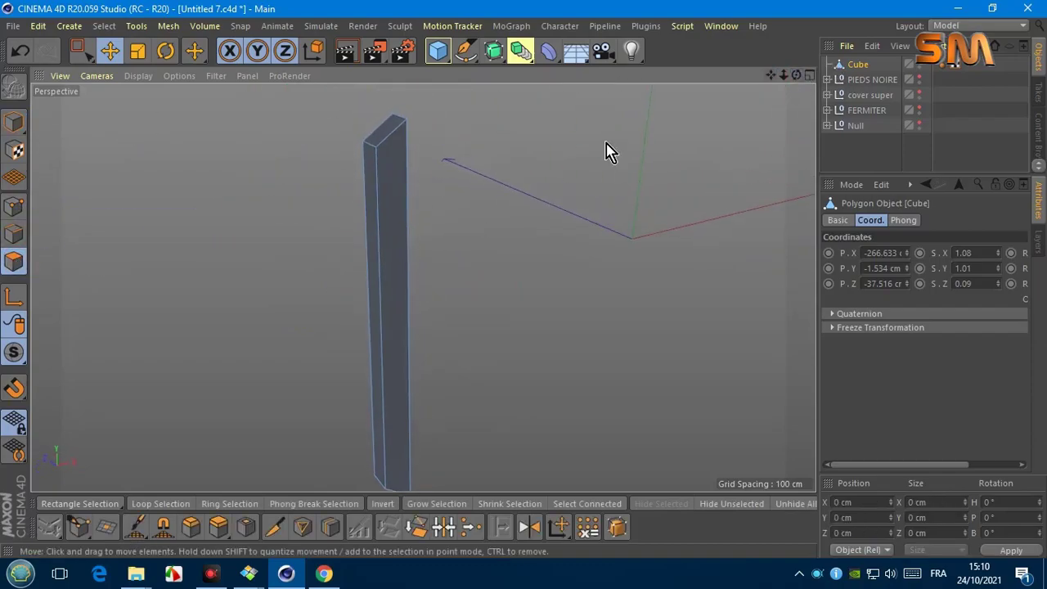
click(82, 50)
click(112, 73)
alt+drag(351, 157, 401, 376)
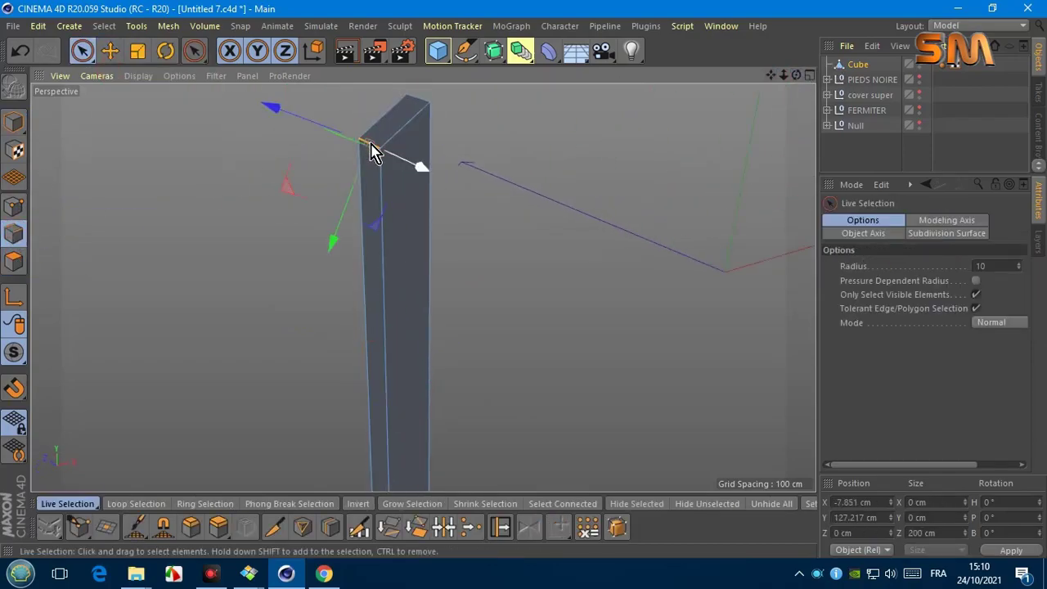
click(388, 392)
right_click(548, 409)
click(596, 420)
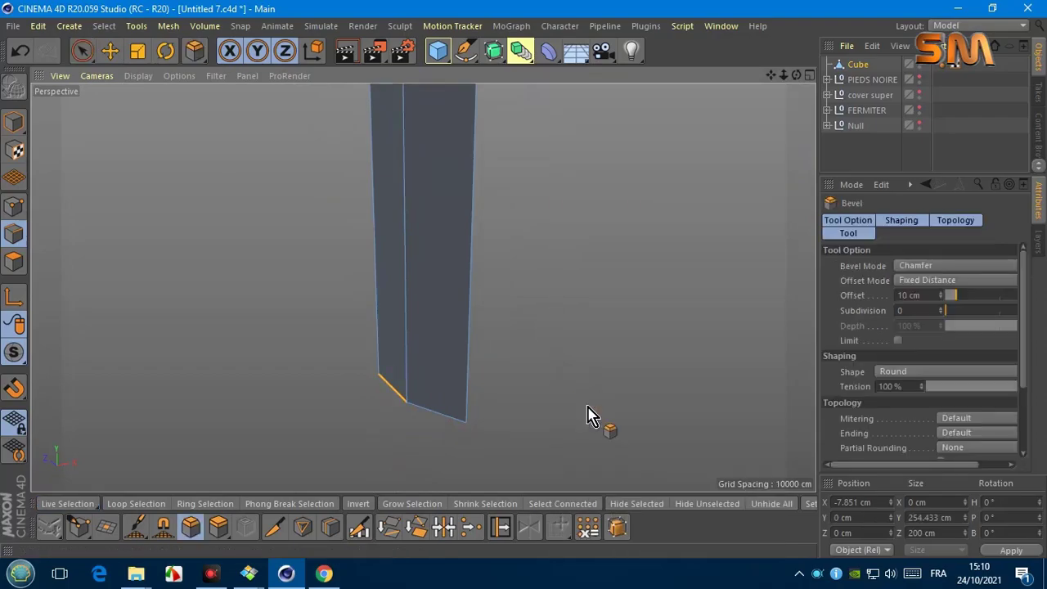
text(5)
key(Return)
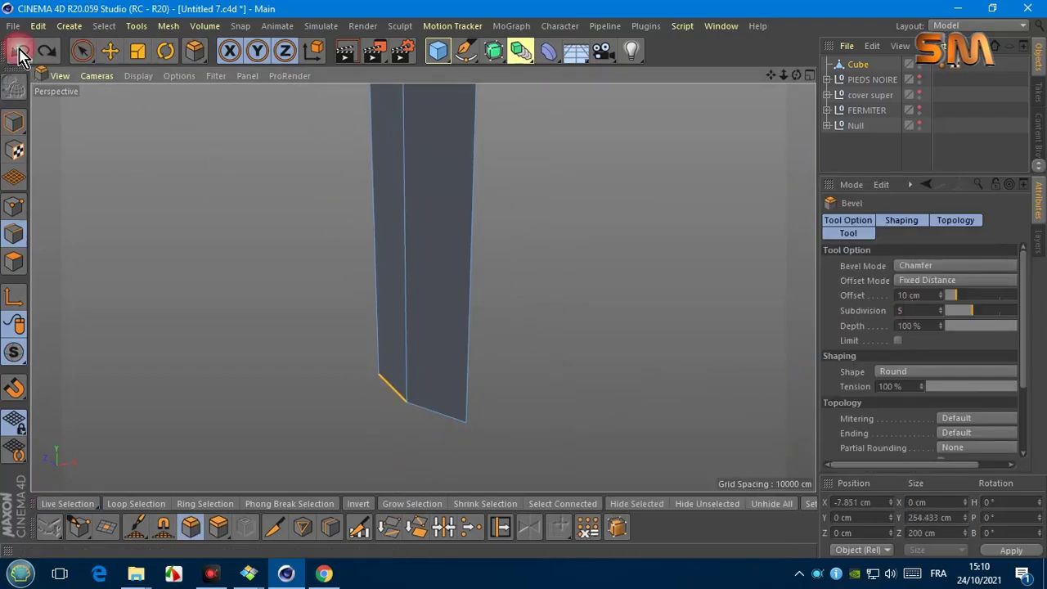
click(20, 55)
key(ctrl+shift+z)
key(ctrl+shift+z)
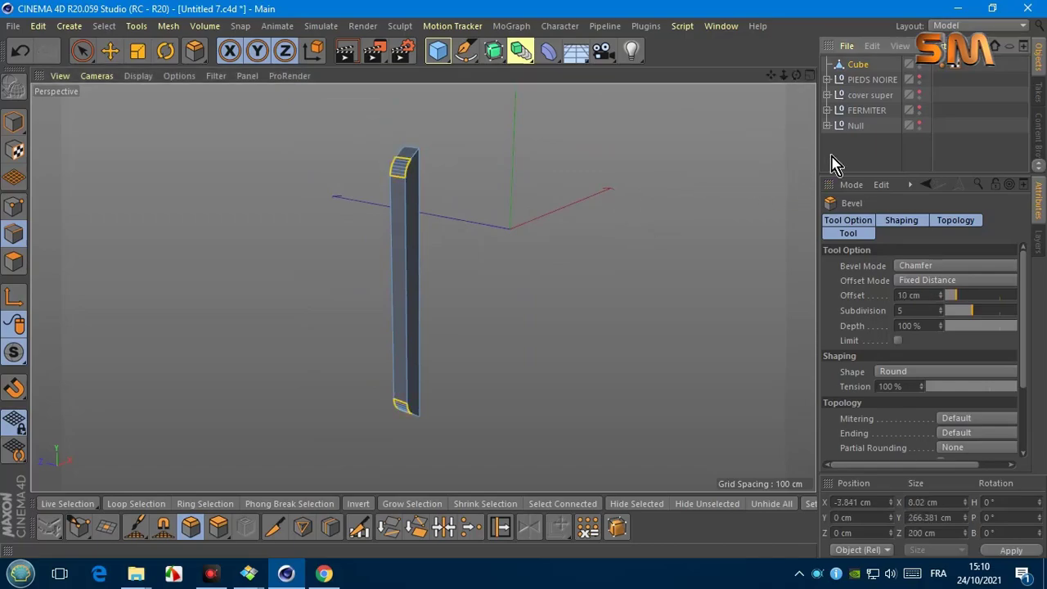
key(ctrl+shift+z)
key(ctrl+shift+z)
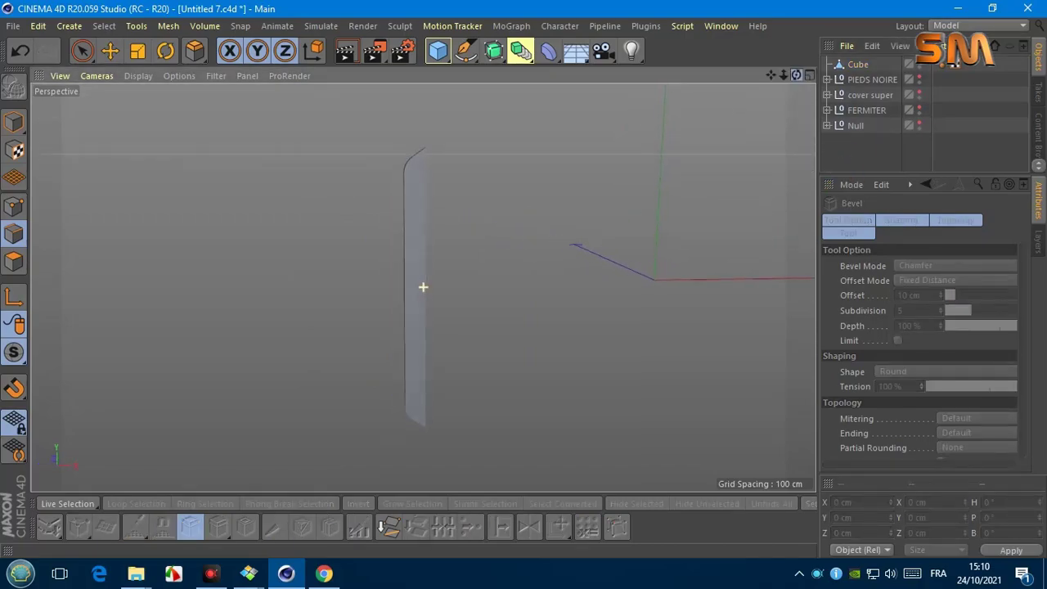
Step: Select the bar's narrow side face and push it slightly outward
click(14, 206)
click(82, 50)
click(857, 64)
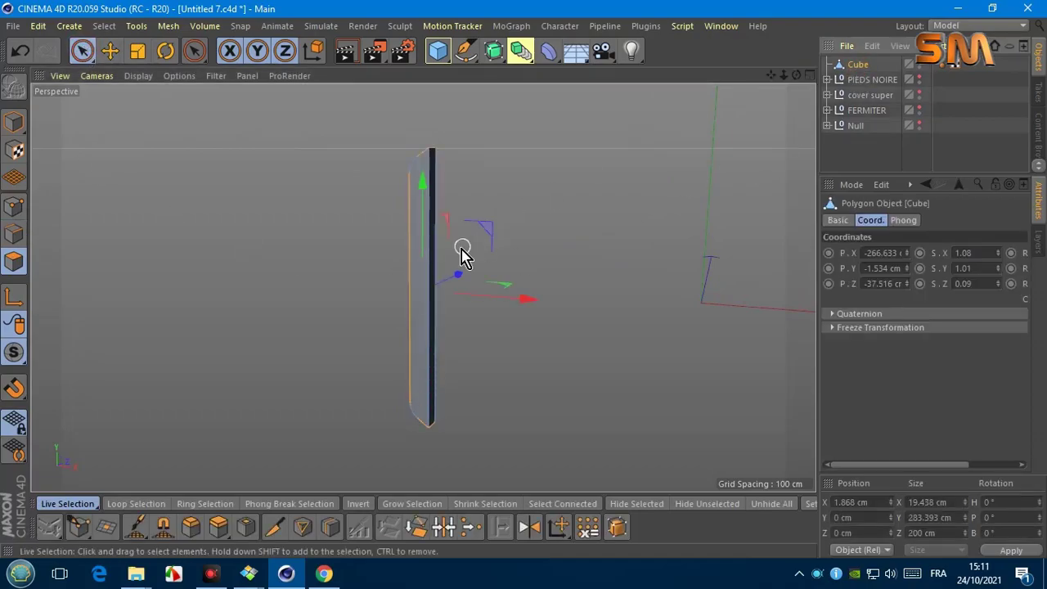
click(439, 257)
drag(532, 301, 551, 303)
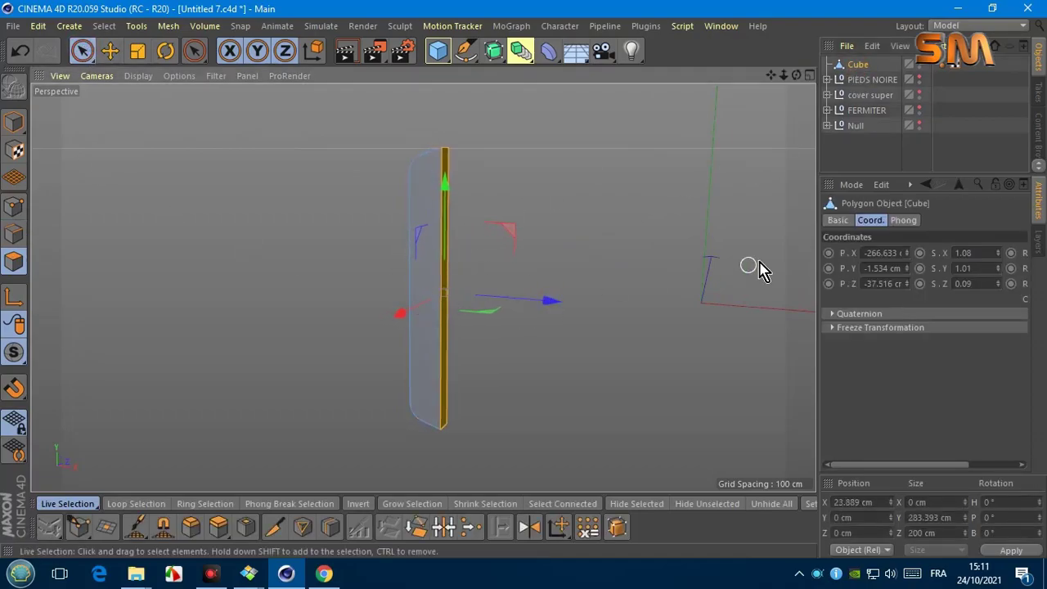
drag(796, 75, 736, 98)
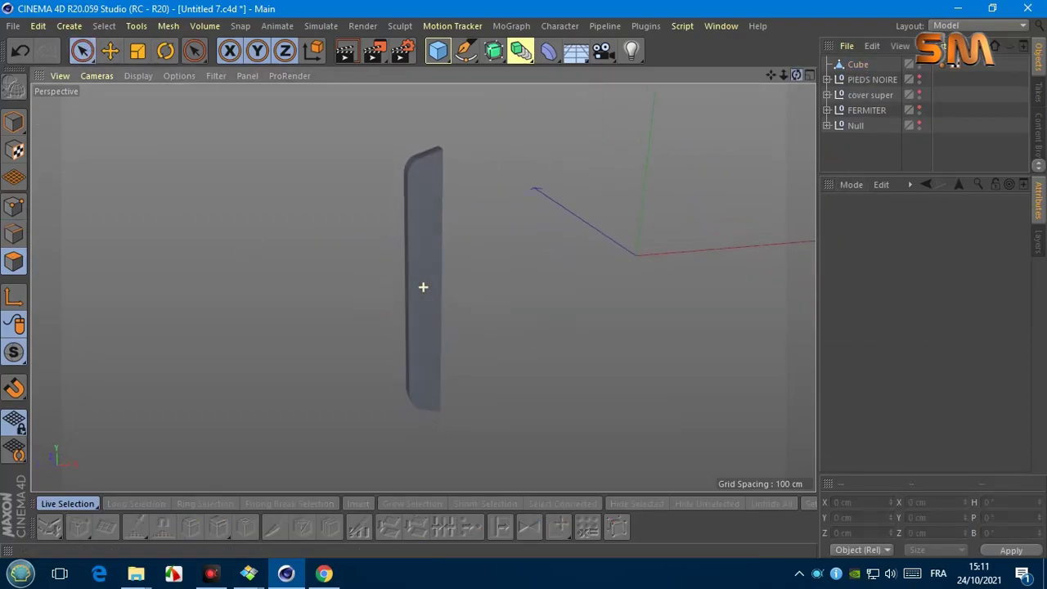
Step: Try a Spherify deformer on the bar, then disable and delete it
click(437, 51)
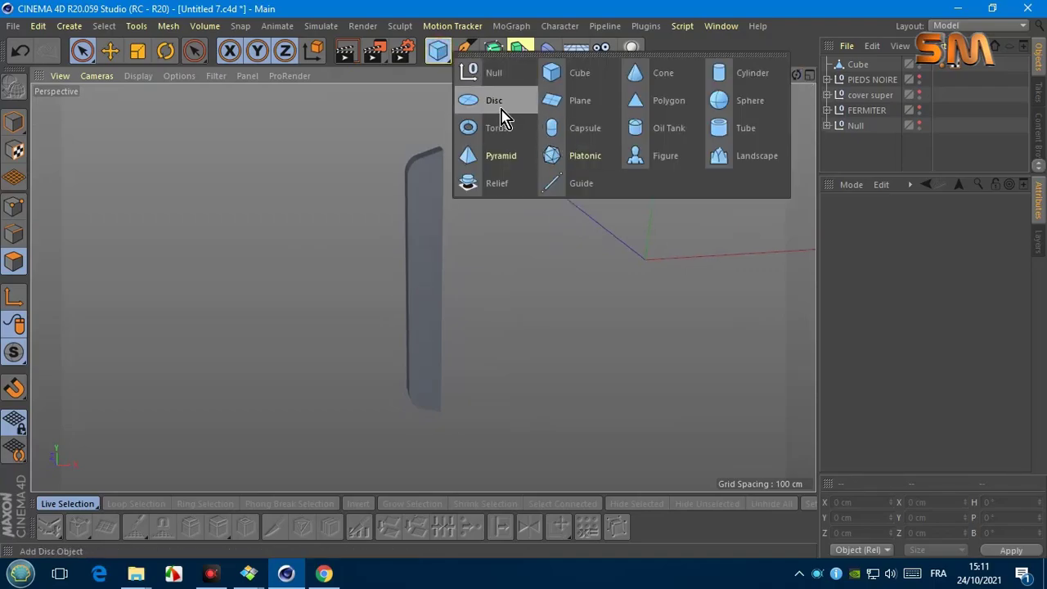
click(502, 110)
drag(555, 266, 491, 267)
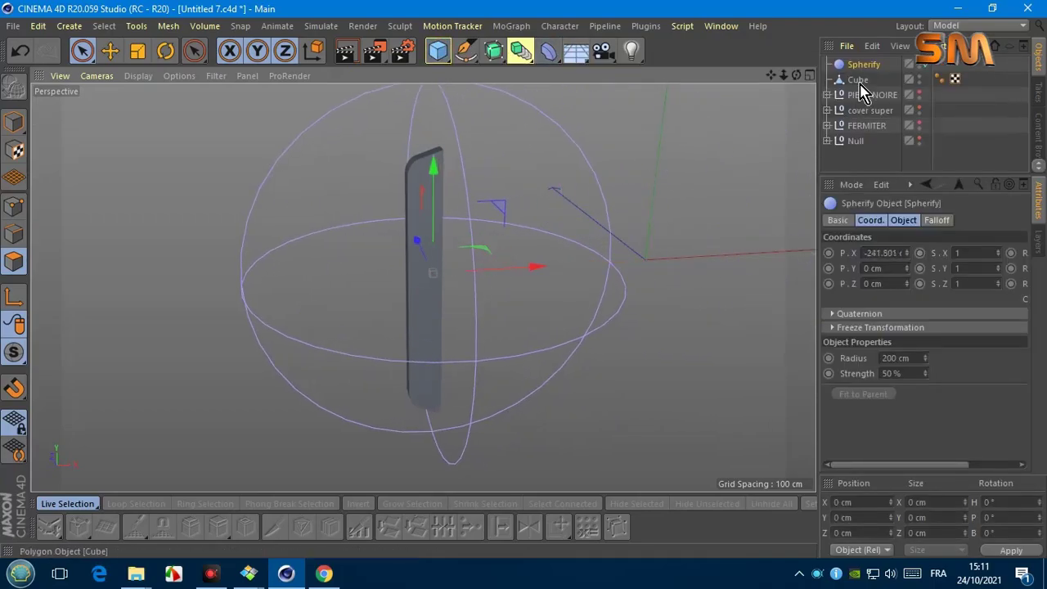
drag(864, 65, 855, 79)
drag(572, 264, 474, 278)
drag(806, 78, 5, 28)
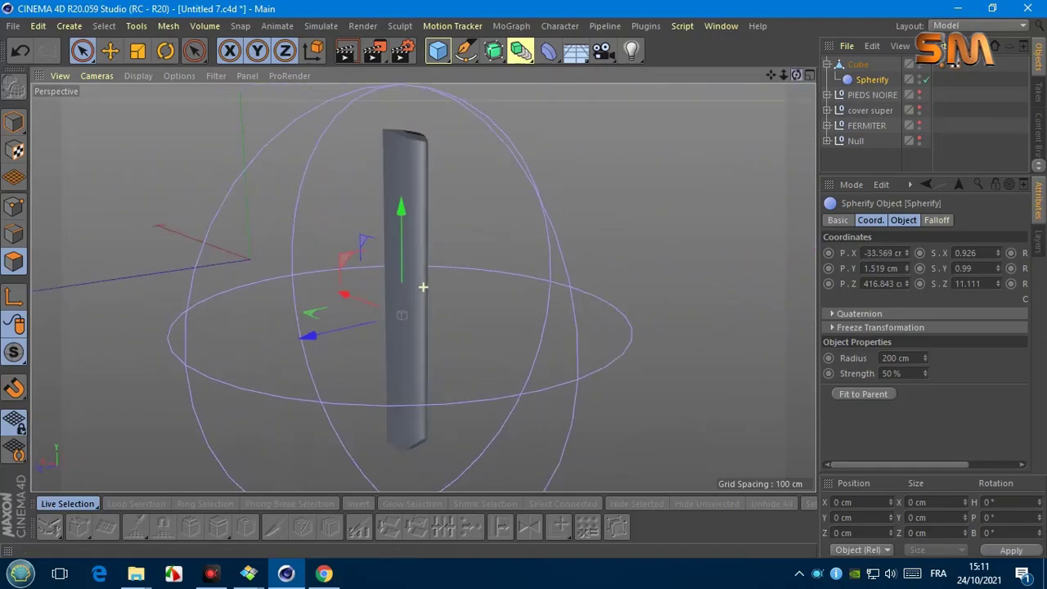
click(925, 79)
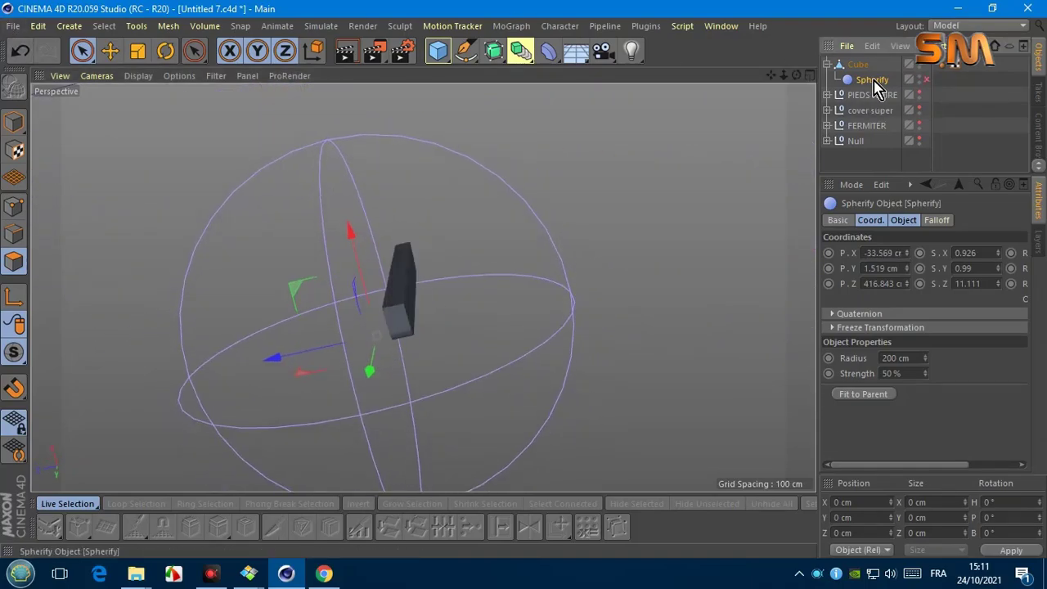
key(Delete)
Step: Cut 18 edge loops along the bar and add a Bend deformer
click(857, 64)
drag(797, 76, 760, 90)
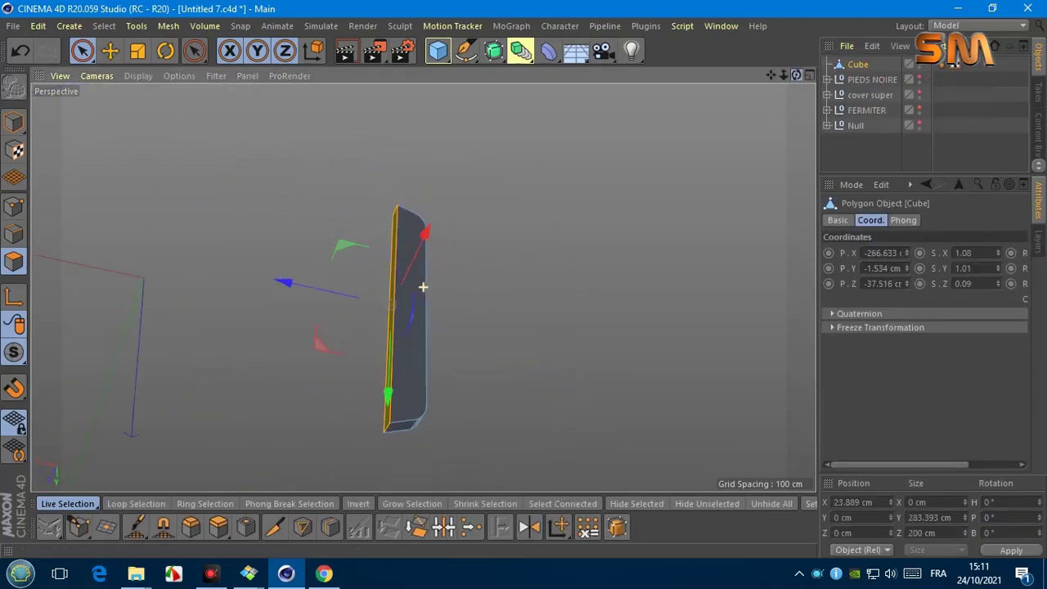
alt+drag(423, 286, 423, 285)
right_click(660, 159)
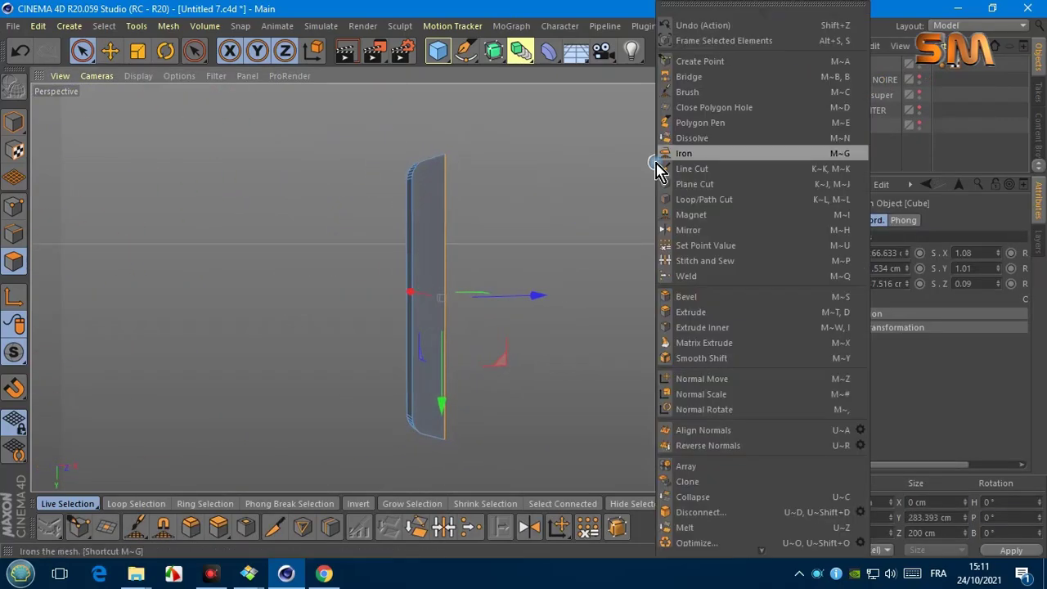
click(695, 200)
alt+drag(412, 206, 423, 287)
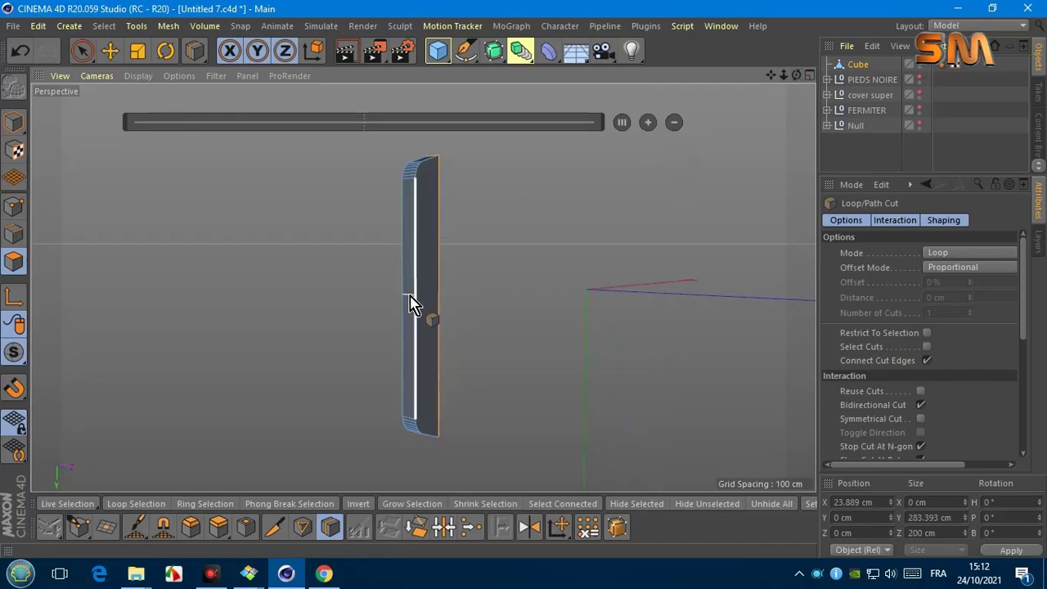
click(412, 303)
click(647, 124)
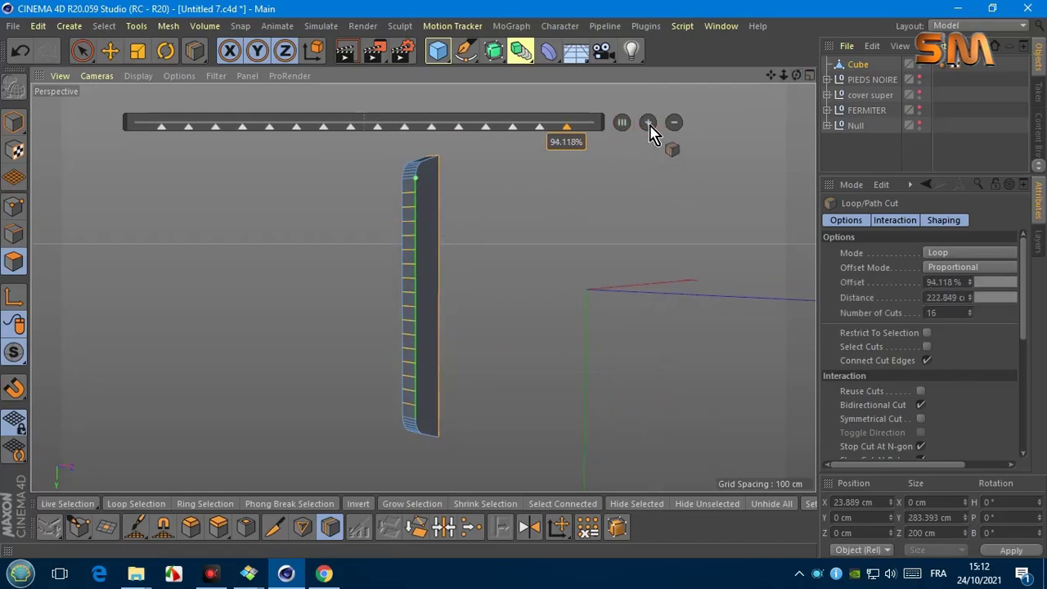
mouse_move(783, 74)
mouse_down()
mouse_move(784, 106)
mouse_move(423, 286)
mouse_up()
click(85, 55)
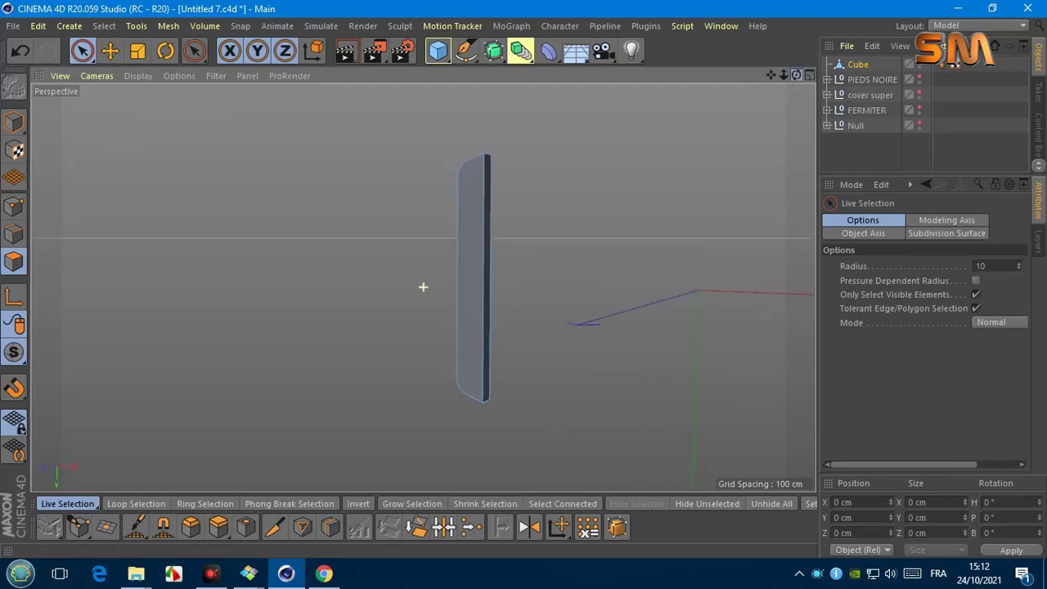
click(549, 57)
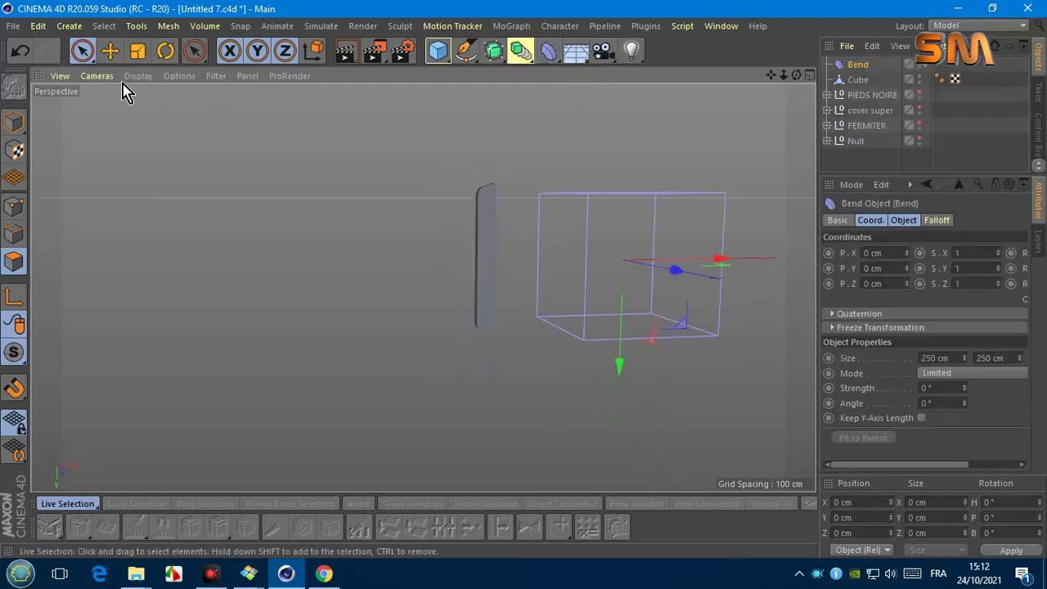
Step: In Top view, move and scale the Bend cage over the thin cube
click(97, 75)
click(103, 283)
drag(448, 314, 322, 314)
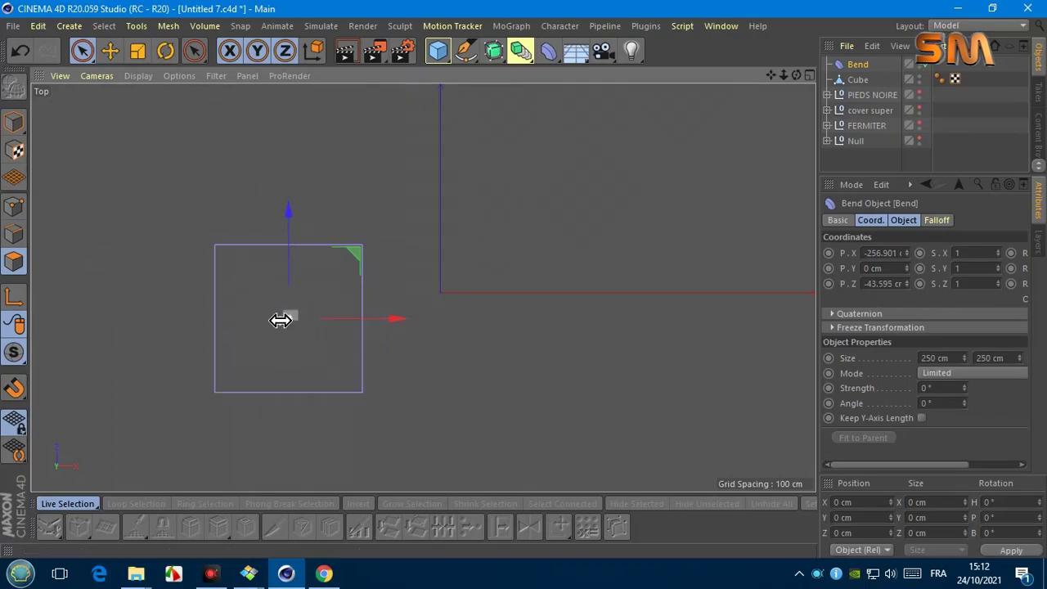
scroll(303, 287, up, 5)
click(137, 53)
drag(393, 319, 255, 320)
click(97, 75)
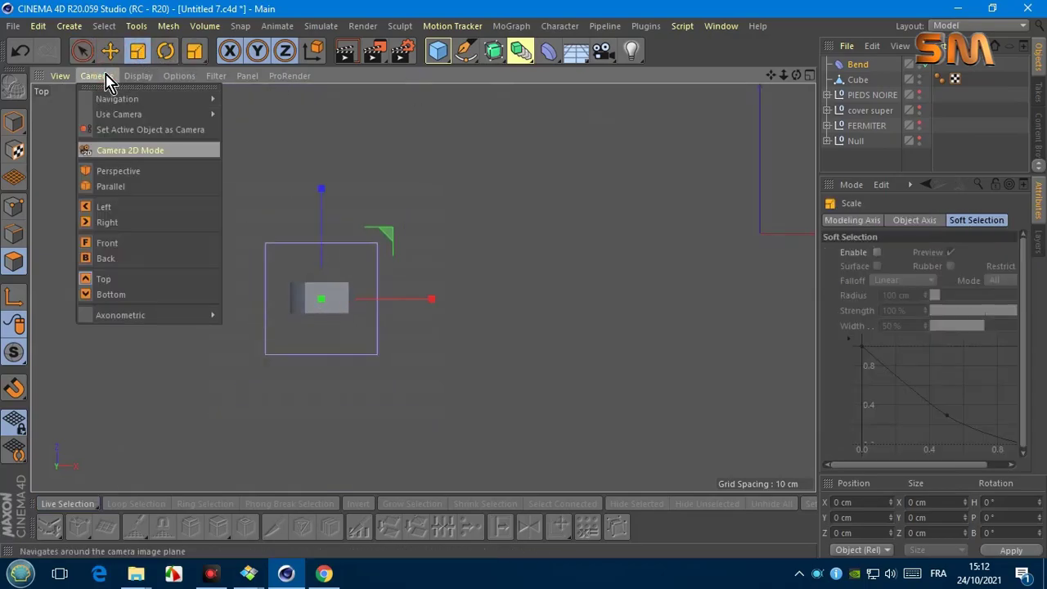
click(103, 171)
Step: Set Bend strength to 20°, parent it under Cube with Fit to Parent, and unhide the suitcase
click(859, 64)
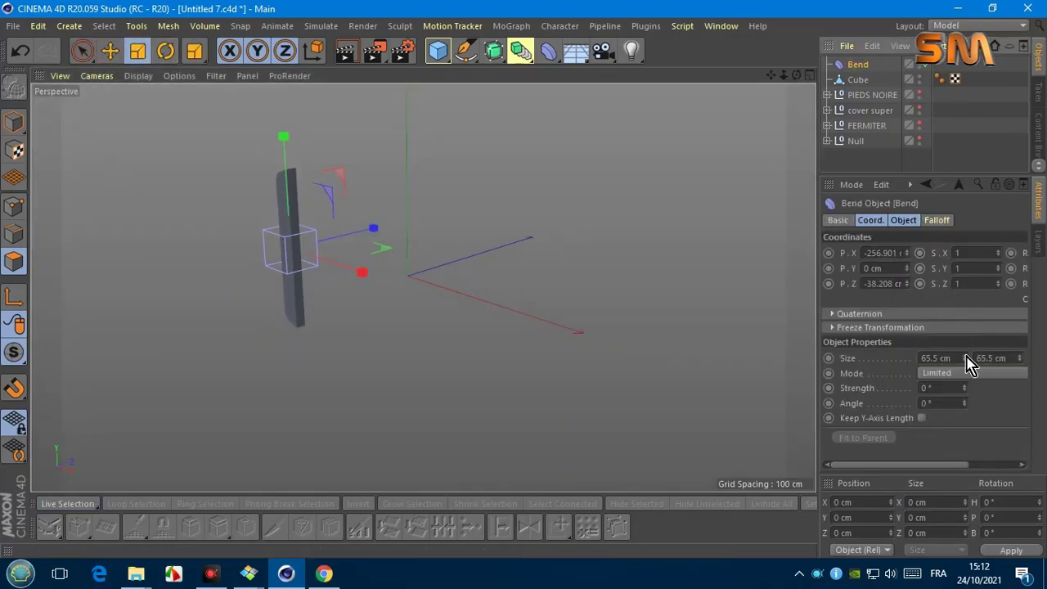
drag(966, 357, 1014, 360)
alt+drag(423, 286, 814, 112)
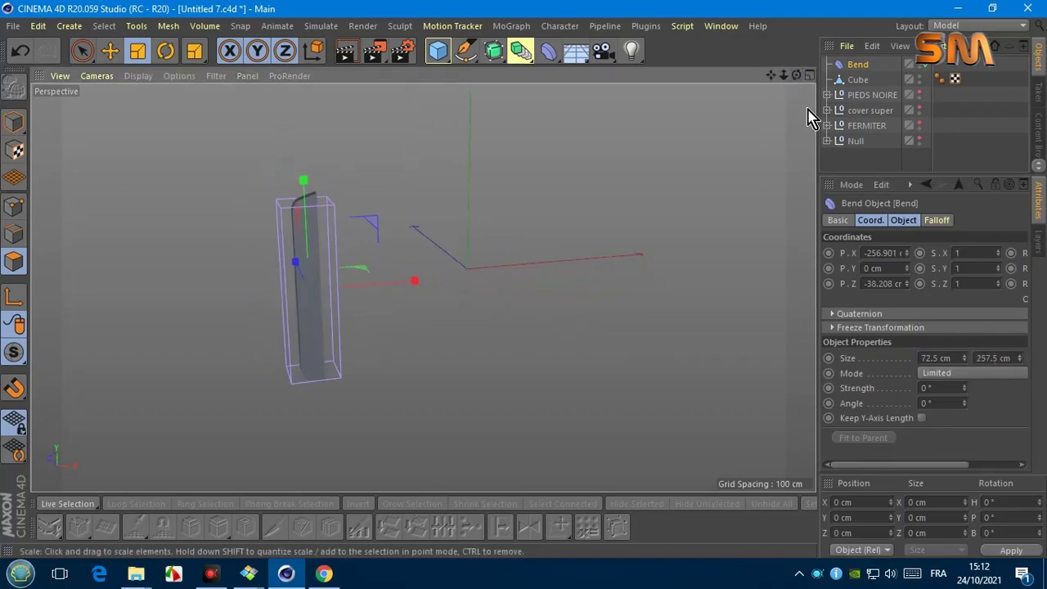
click(965, 390)
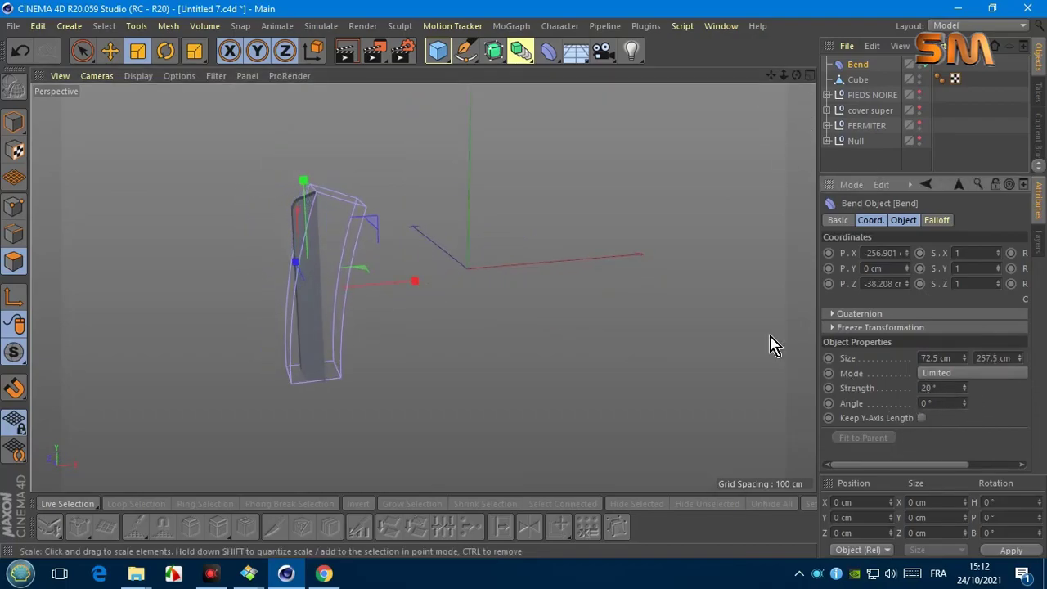
mouse_move(863, 72)
mouse_down()
mouse_move(423, 287)
mouse_move(802, 86)
mouse_up()
click(867, 437)
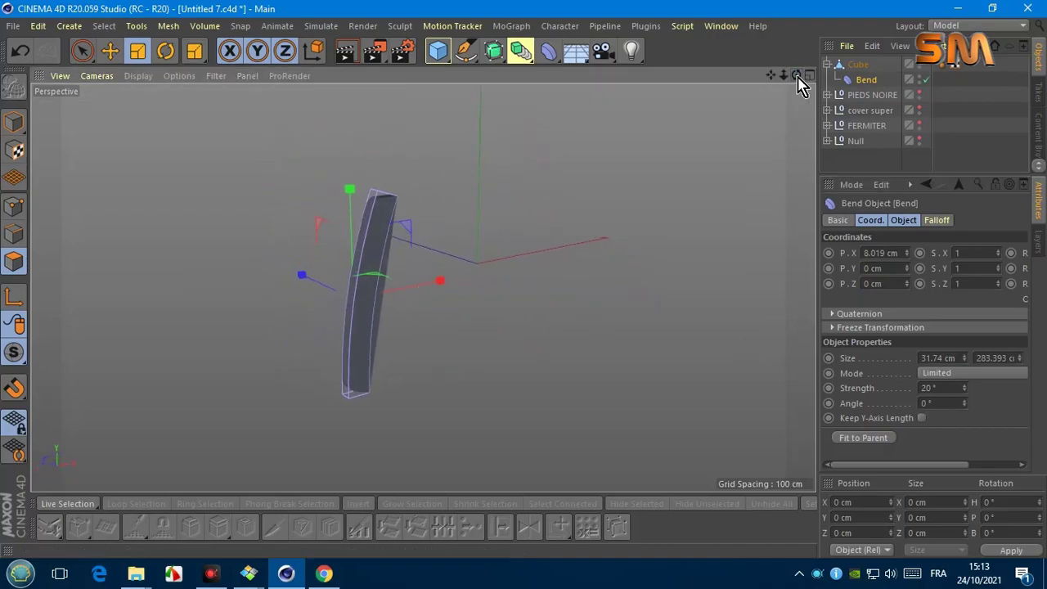
click(920, 138)
click(828, 64)
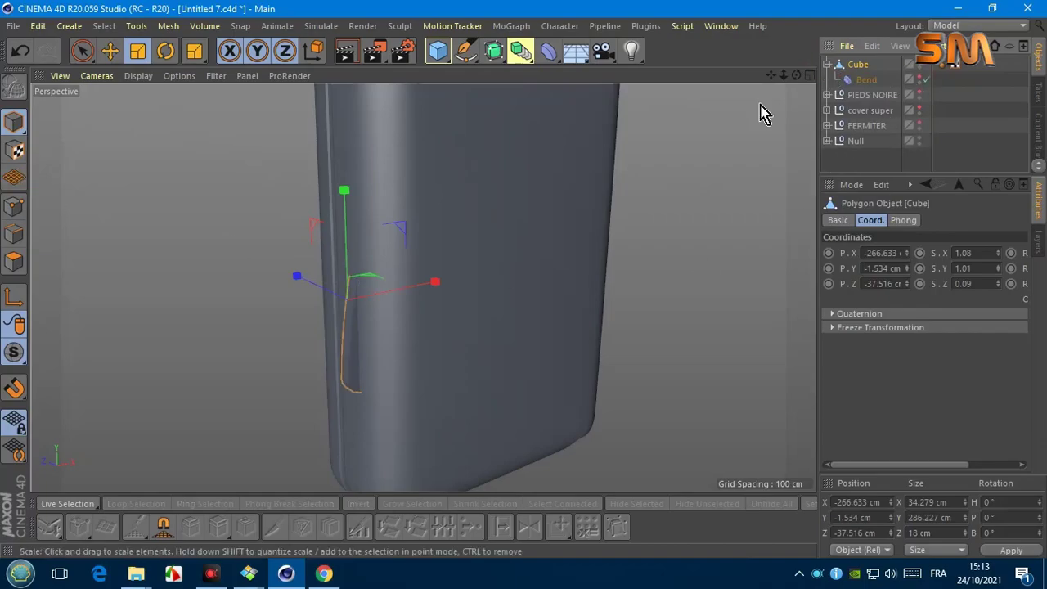
Step: Switch the display to Gouraud Shading (Lines) and move the handle piece to the suitcase's left side
key(space)
key(r)
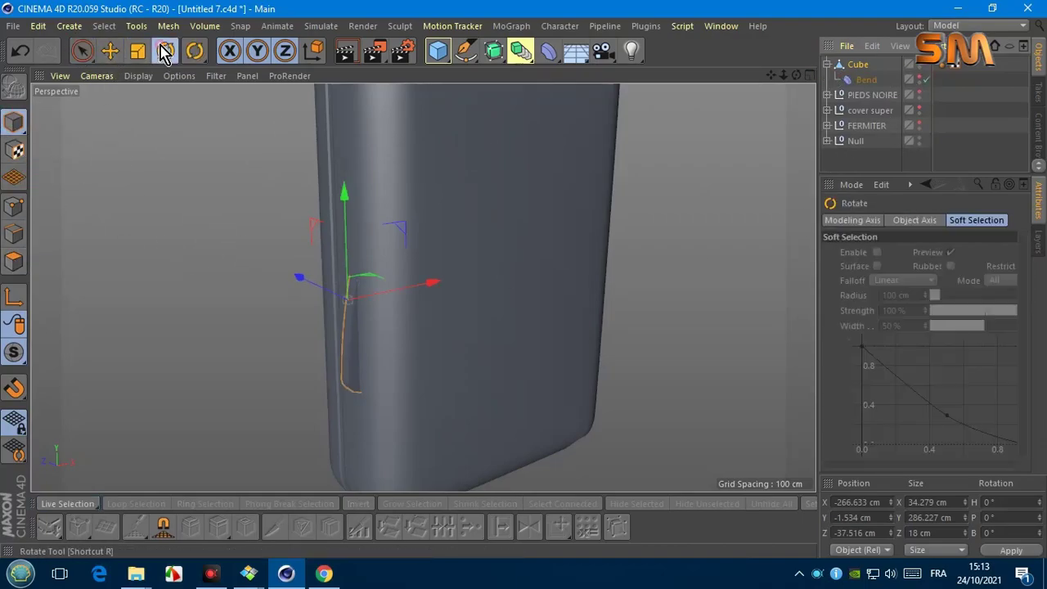
click(138, 75)
click(151, 115)
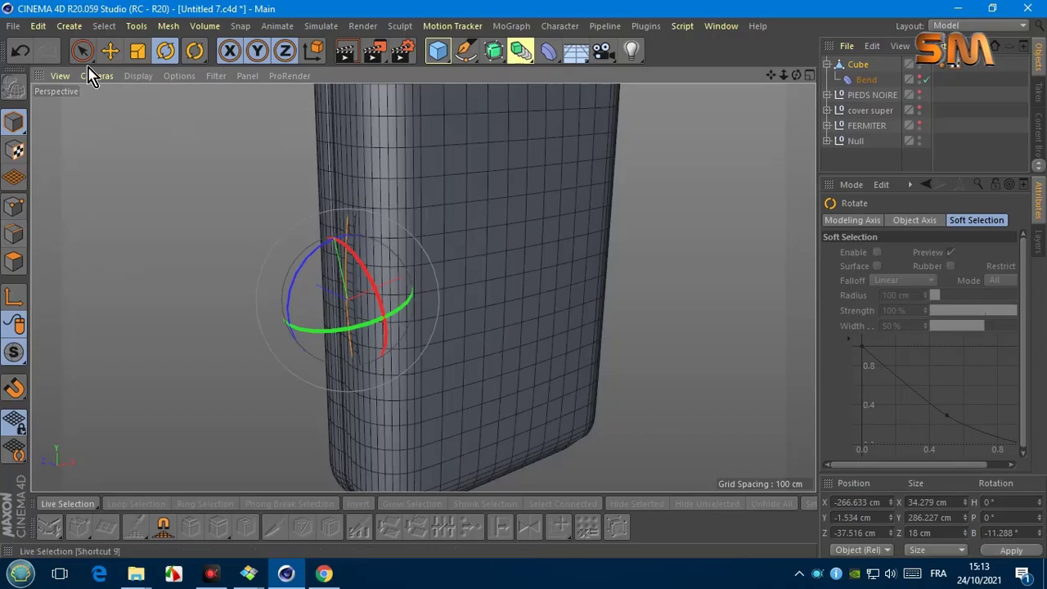
key(e)
mouse_move(427, 288)
ctrl+mouse_down()
mouse_move(411, 301)
mouse_move(420, 286)
mouse_move(507, 250)
ctrl+mouse_up()
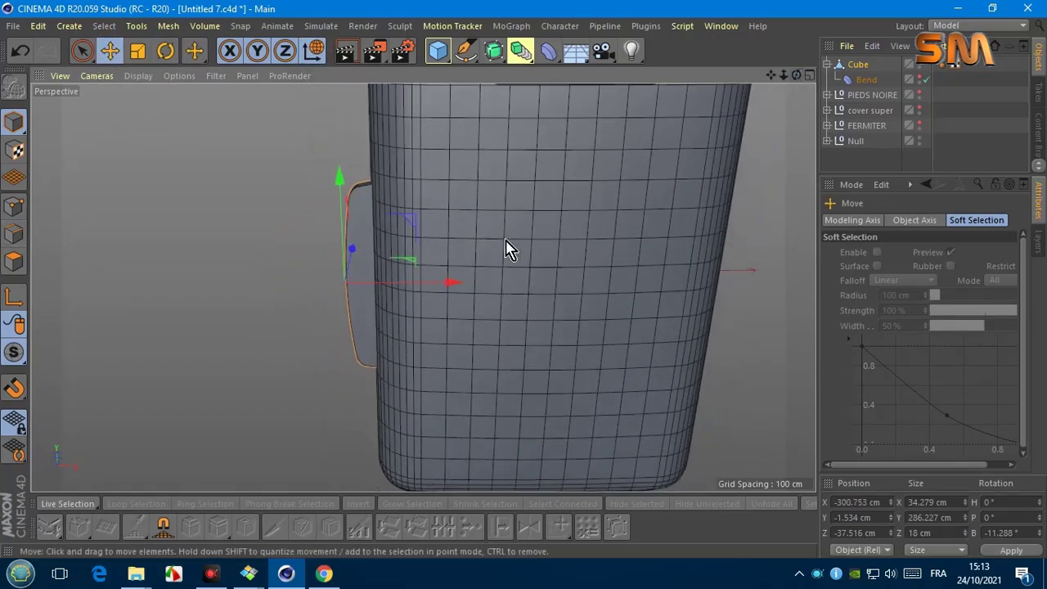
Step: In the Front view, shorten the Cube handle piece to about 248 cm
click(102, 76)
click(106, 238)
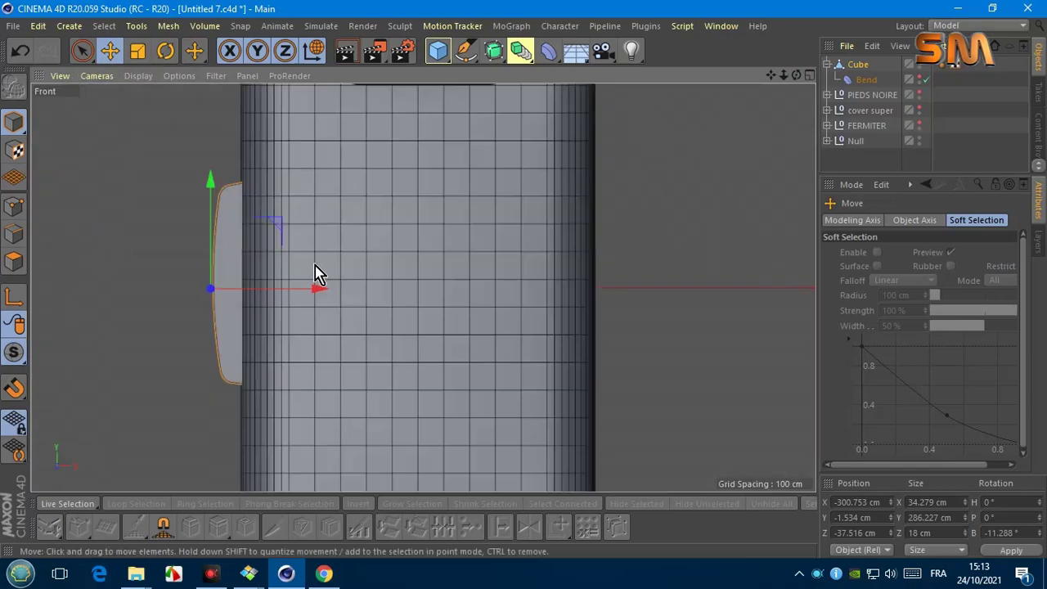
scroll(330, 247, up, 2)
key(r)
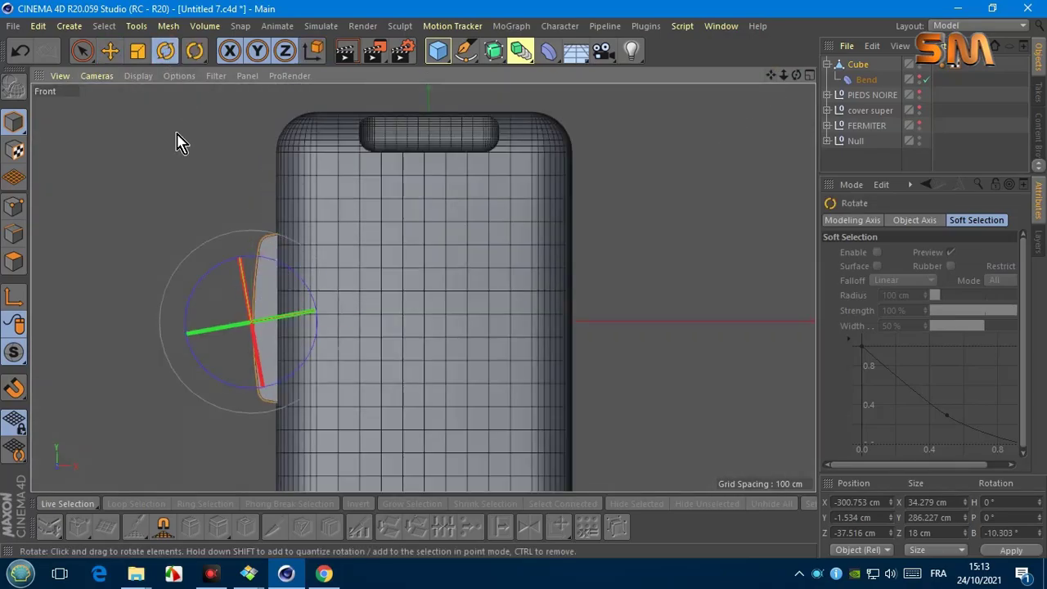
key(e)
scroll(365, 311, down, 3)
middle_click(407, 317)
middle_click(517, 324)
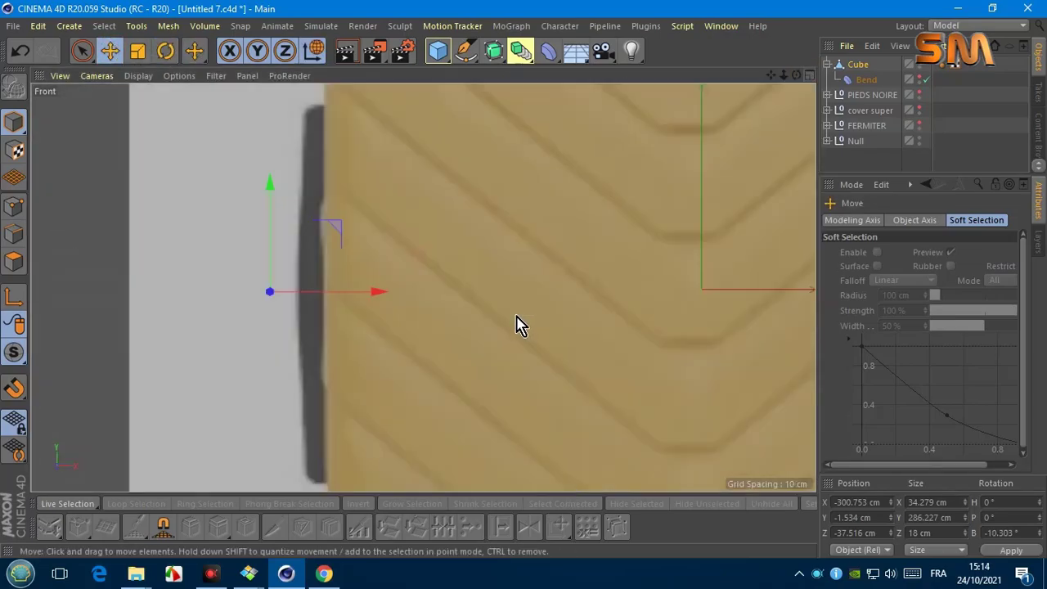
click(858, 72)
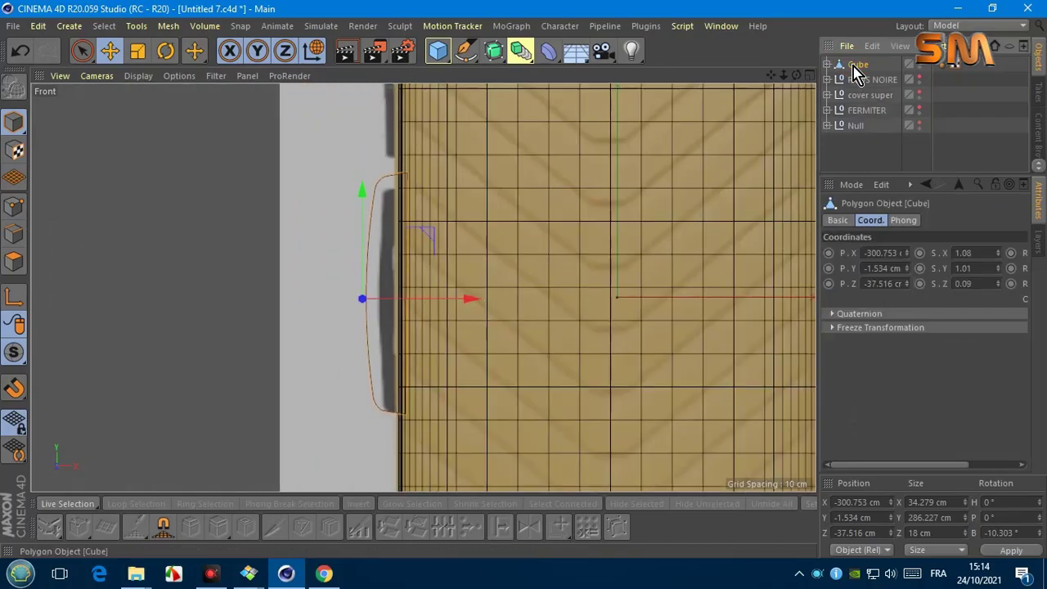
key(t)
drag(361, 189, 361, 199)
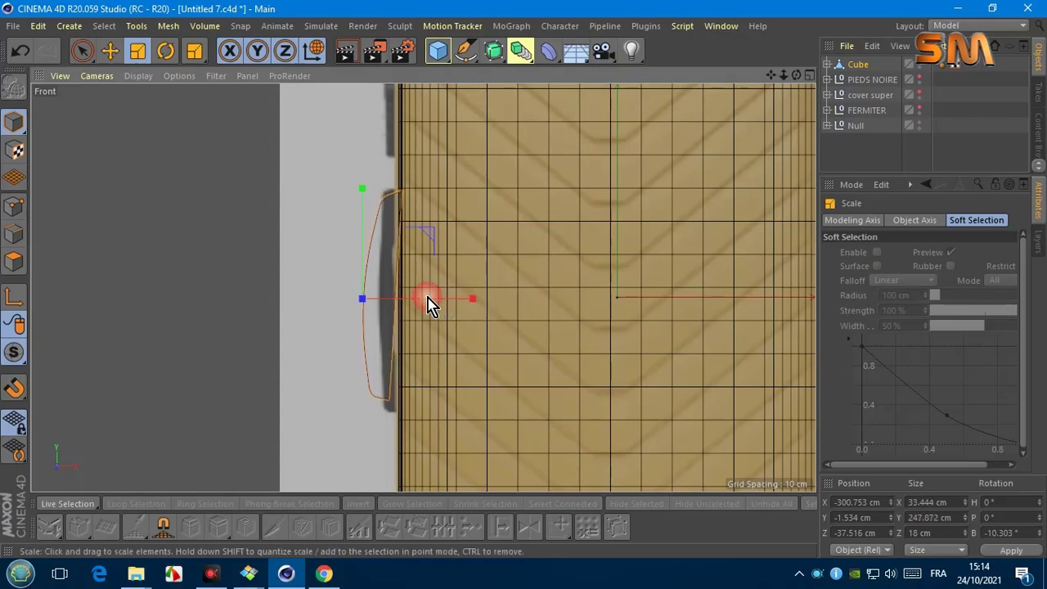
Step: Nudge the piece closer to the suitcase side and make it slightly thinner
key(r)
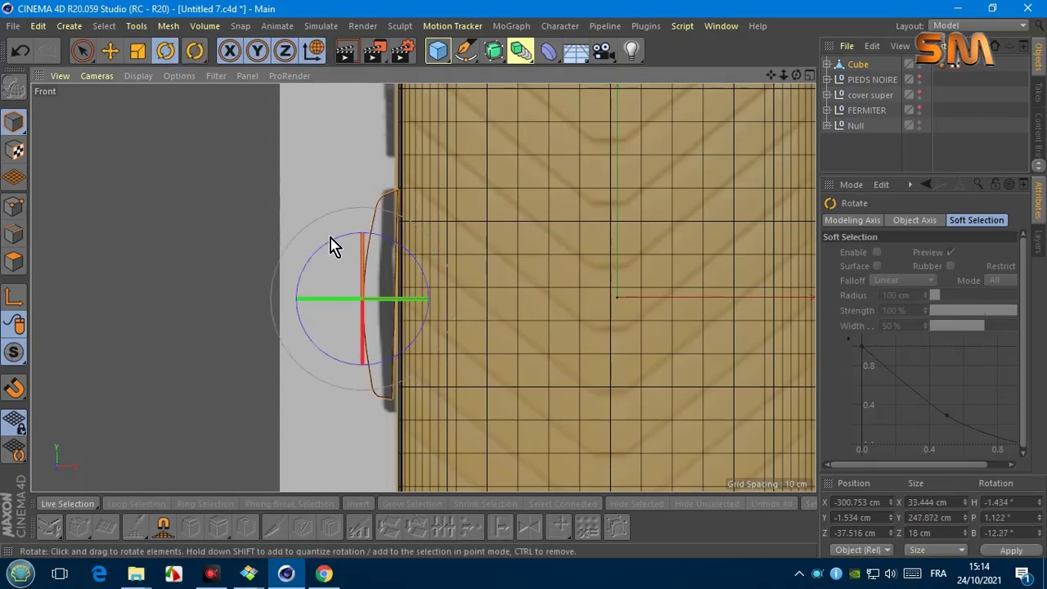
key(e)
drag(393, 281, 433, 304)
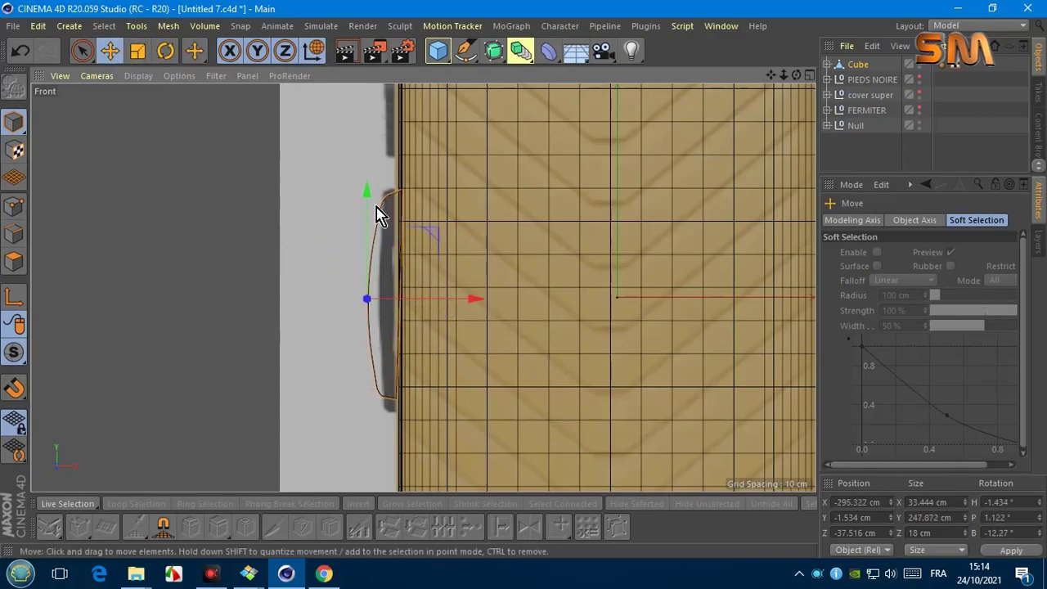
key(r)
key(t)
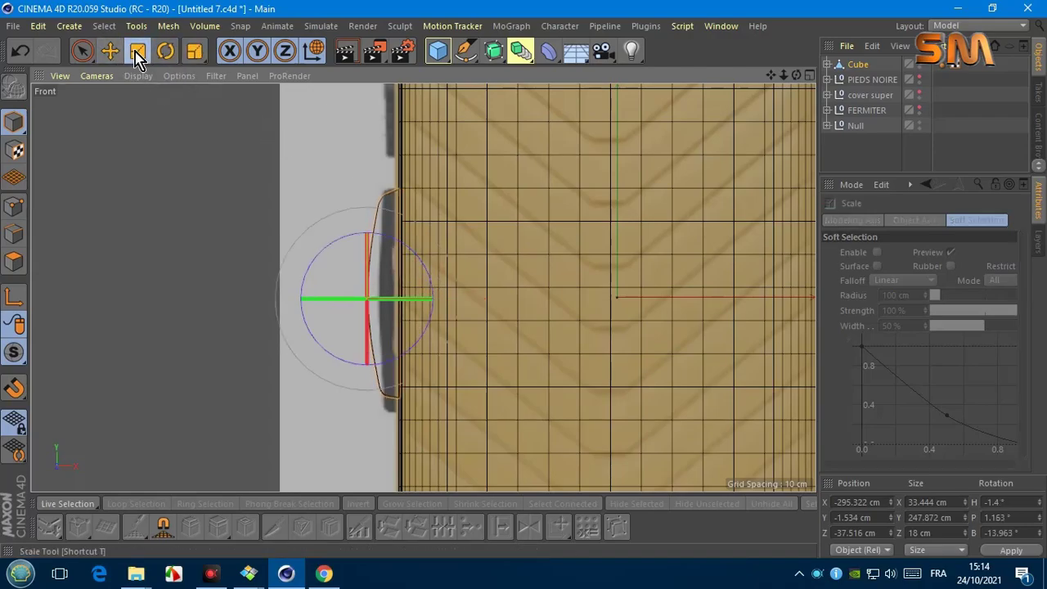
drag(434, 282, 470, 304)
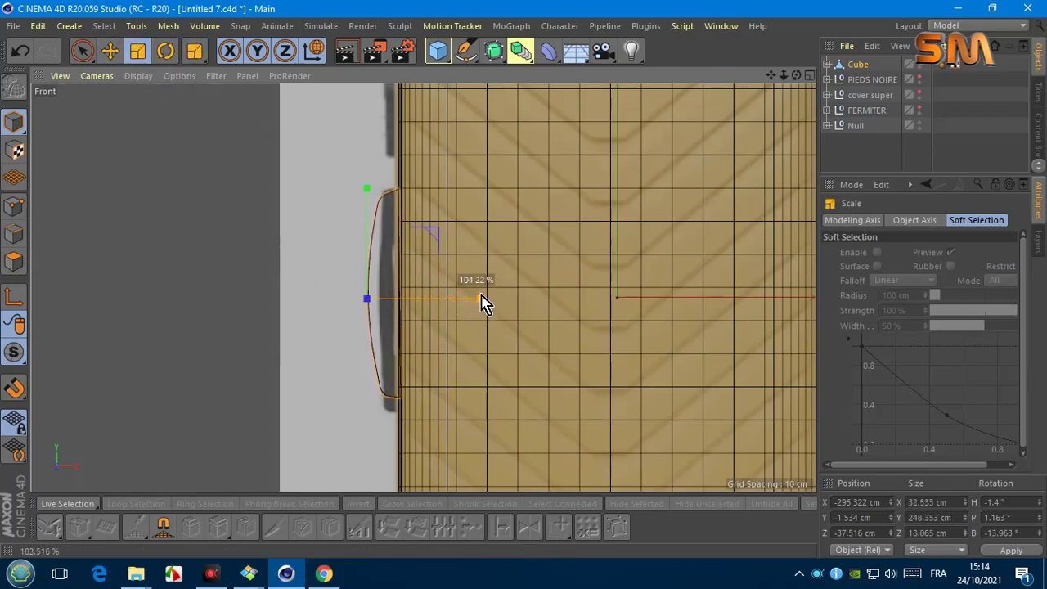
Step: Check the handle piece's fit from the Left view
click(97, 76)
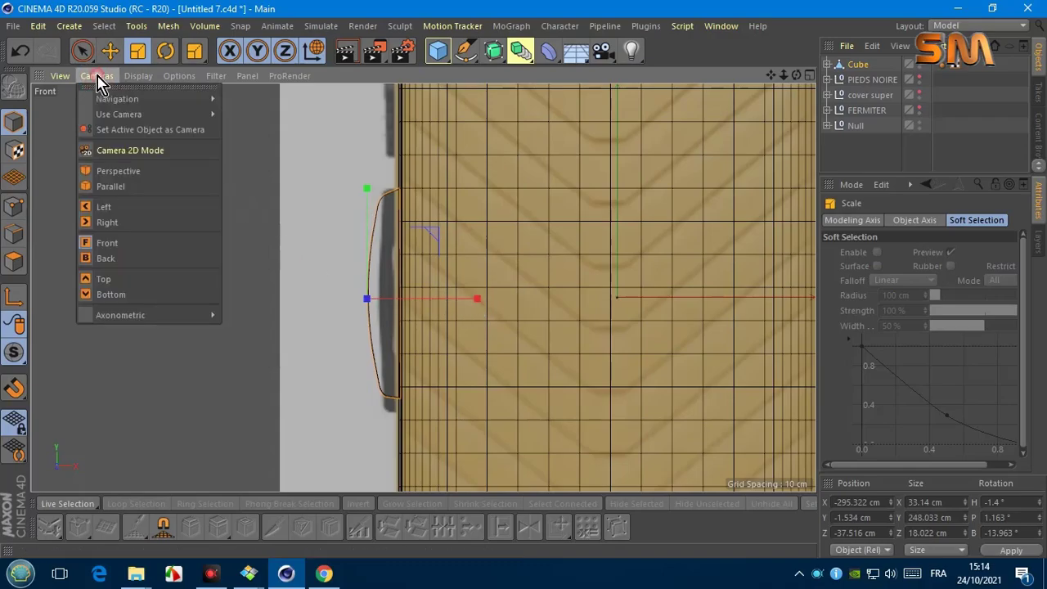
click(262, 222)
key(Page_Up)
key(Page_Up)
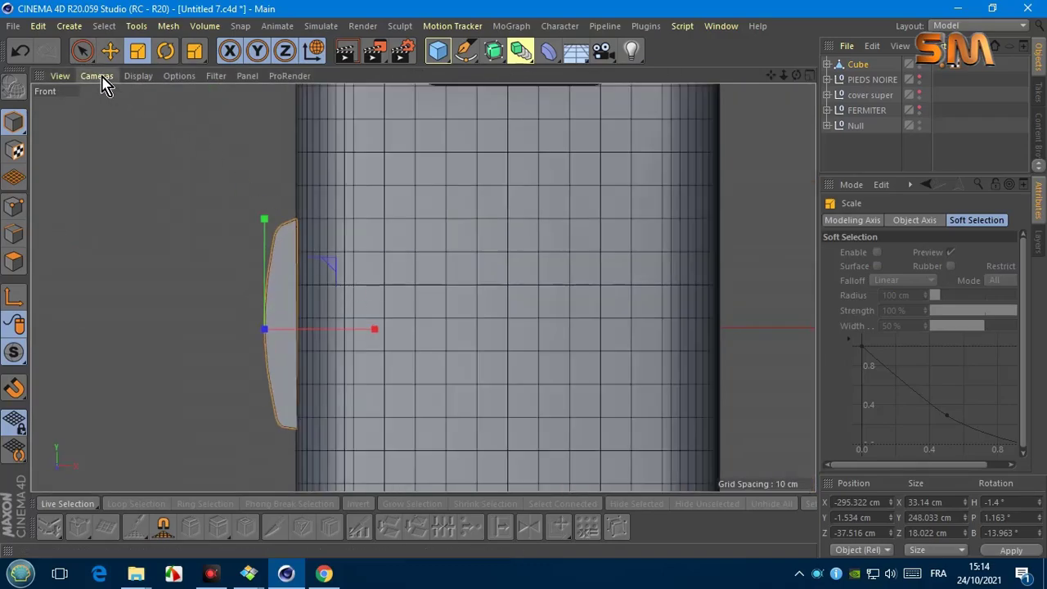
click(96, 75)
click(122, 197)
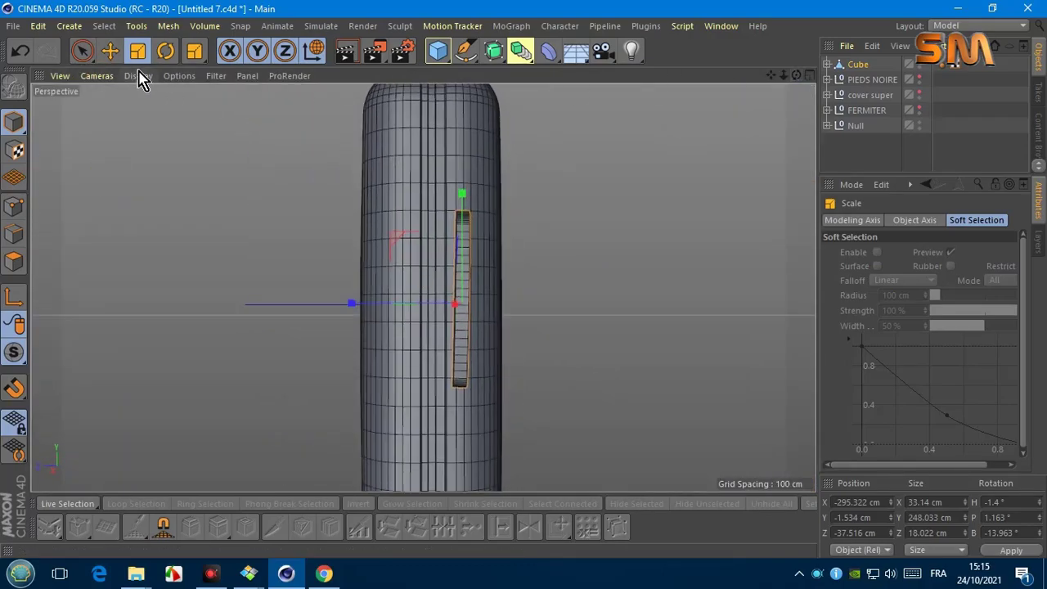
click(96, 75)
click(135, 187)
Step: Return to the Perspective view and orbit in close to the handle piece
click(165, 52)
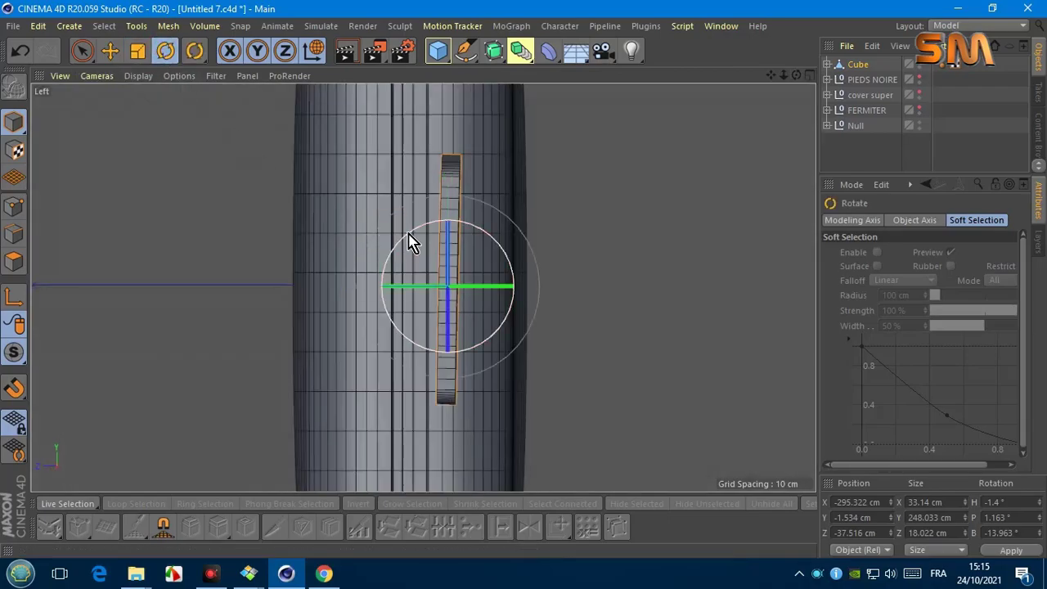
click(92, 76)
click(118, 170)
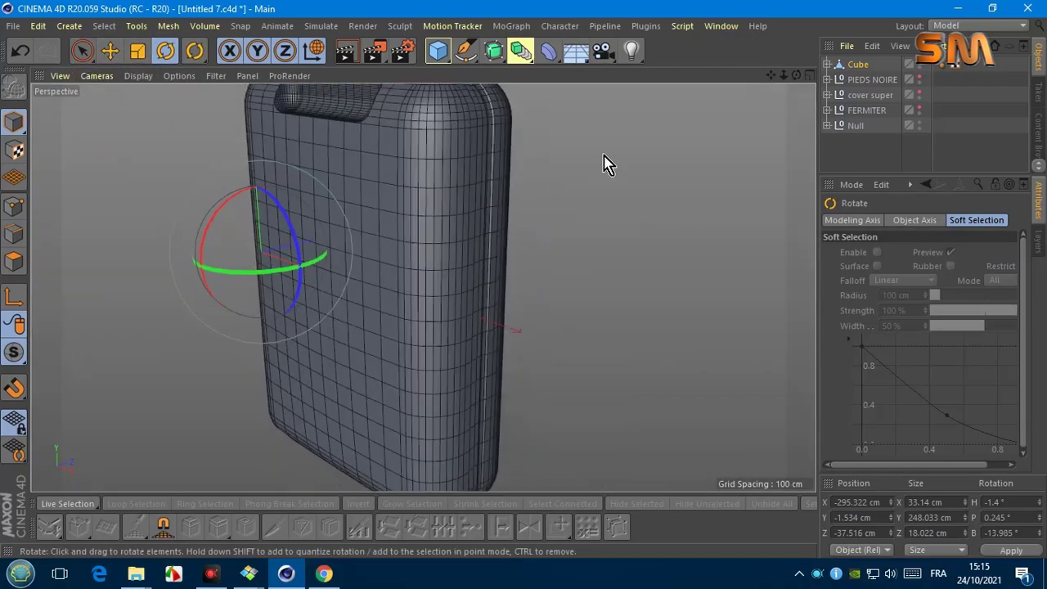
mouse_move(796, 74)
mouse_down()
mouse_move(769, 90)
mouse_move(792, 123)
mouse_move(804, 79)
mouse_up()
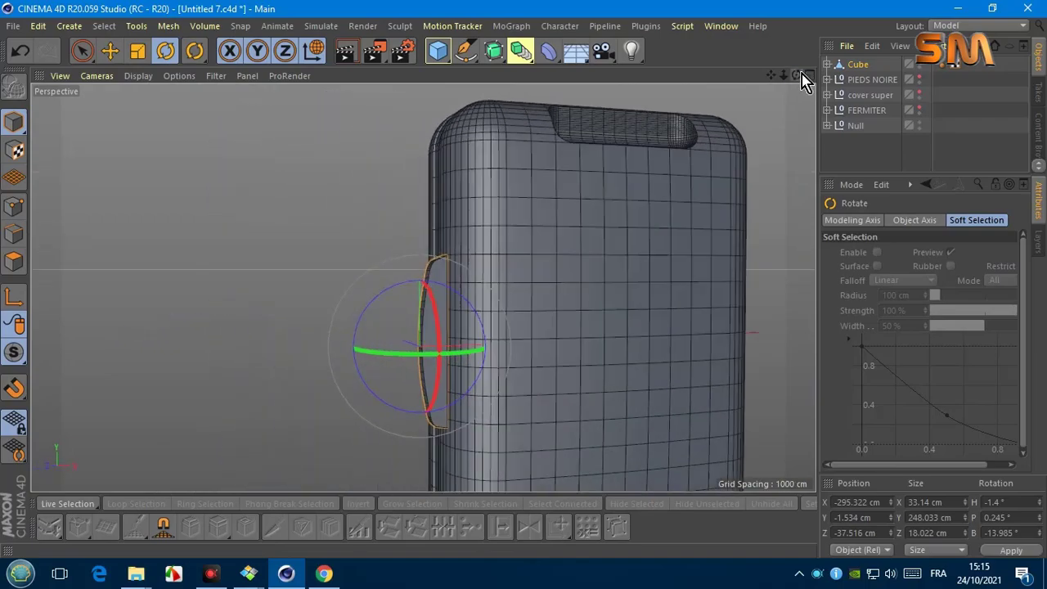
scroll(479, 288, up, 2)
alt+drag(421, 285, 602, 72)
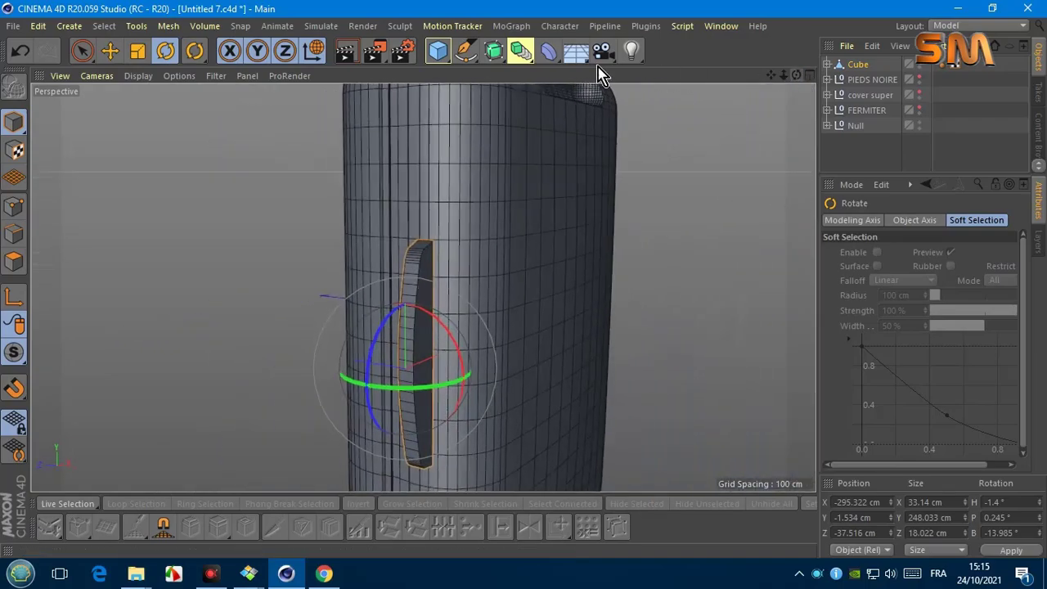
click(437, 51)
Step: Add an empty null and duplicate the Cube handle piece, shrinking the copy to about 198 cm
click(479, 74)
click(857, 79)
drag(877, 175, 894, 376)
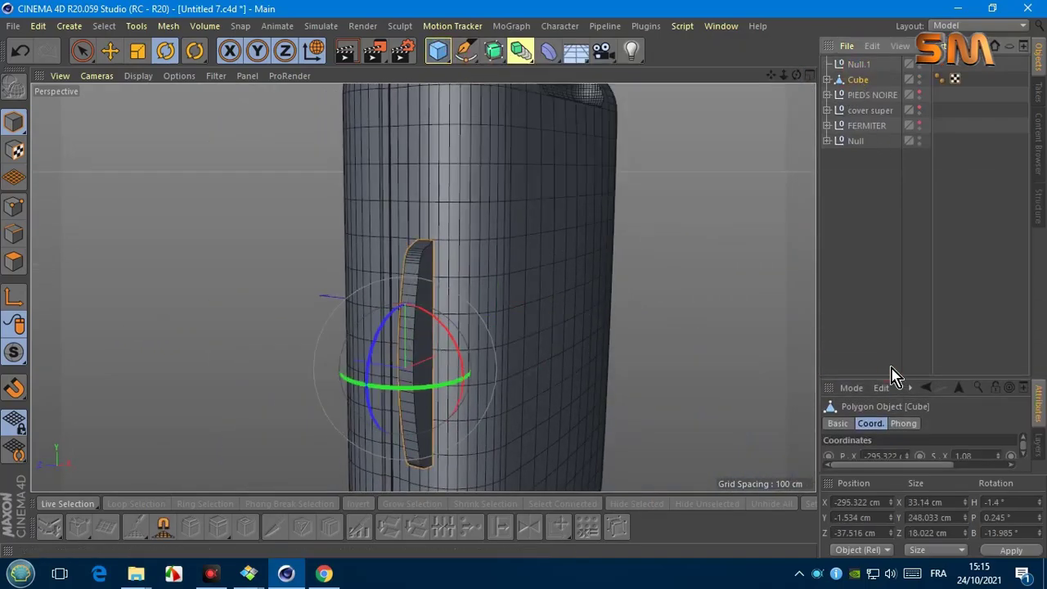
ctrl+drag(868, 220, 871, 221)
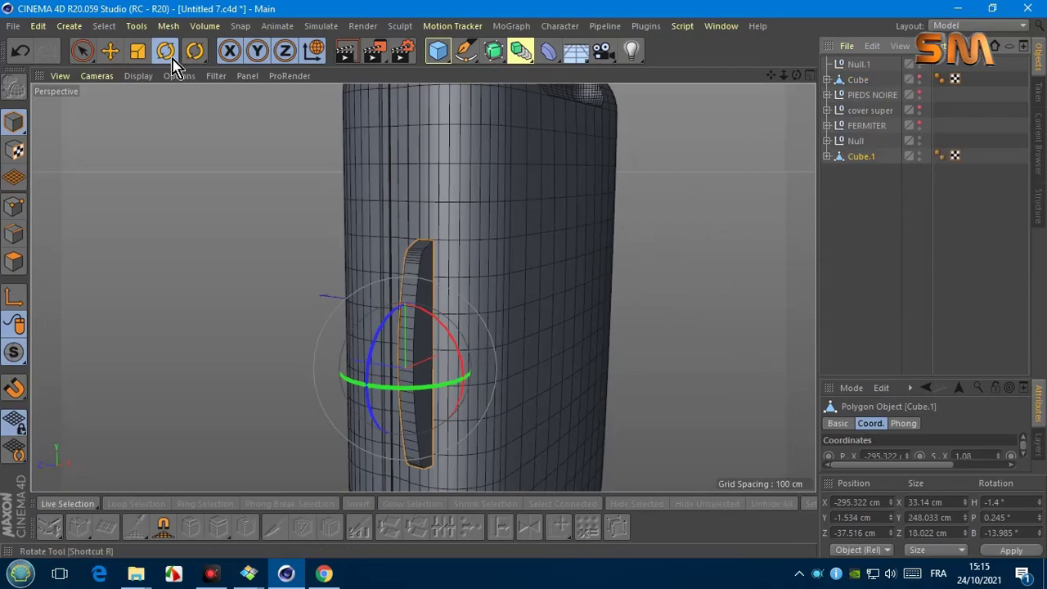
key(t)
drag(796, 75, 757, 98)
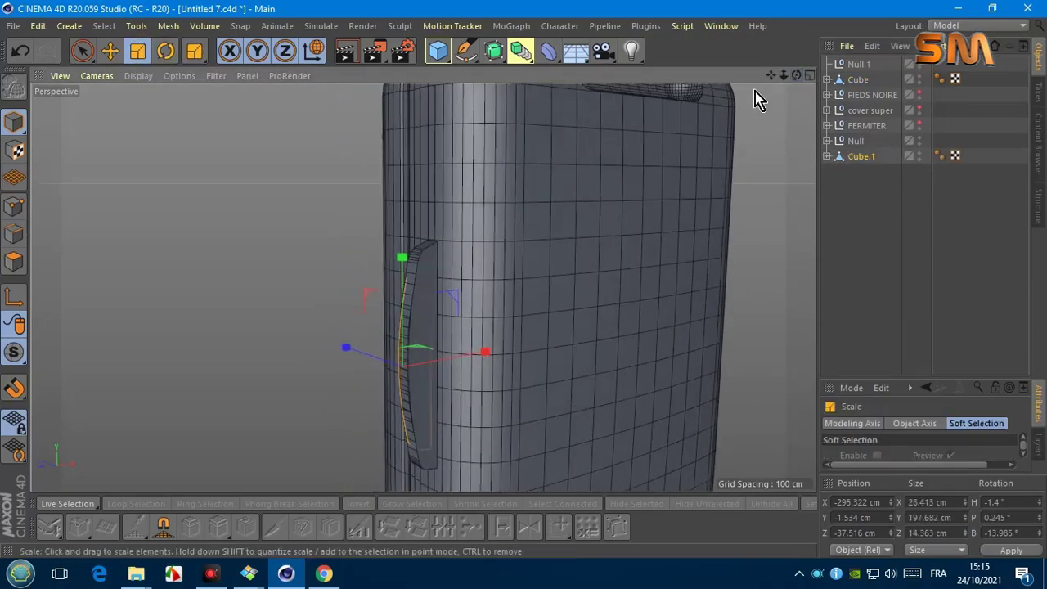
Step: Enlarge the Cube.1 side handle part to about 195% and push it outward along X
click(115, 54)
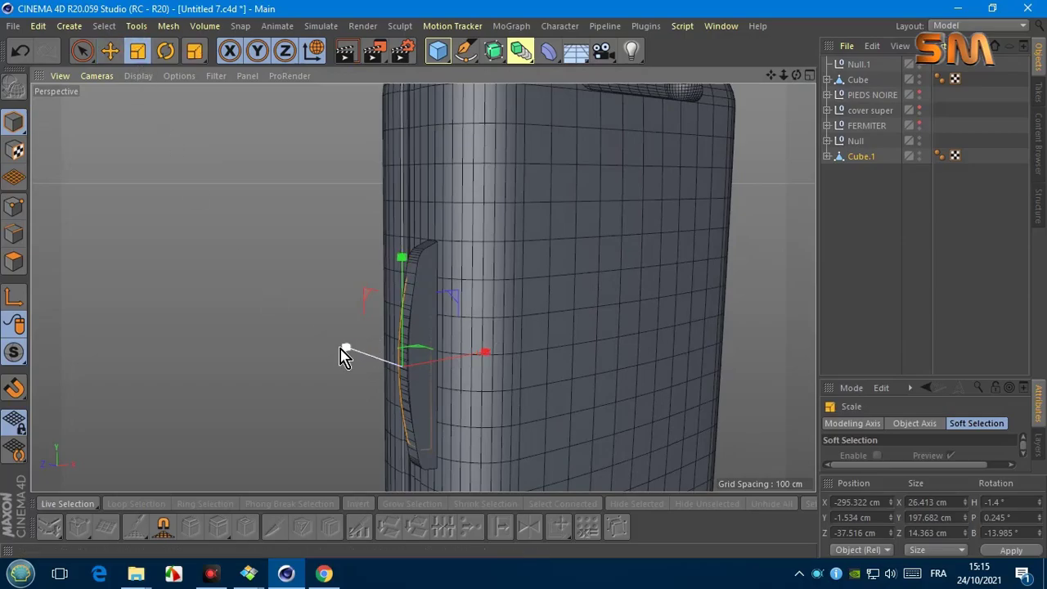
drag(341, 348, 305, 326)
drag(796, 75, 753, 106)
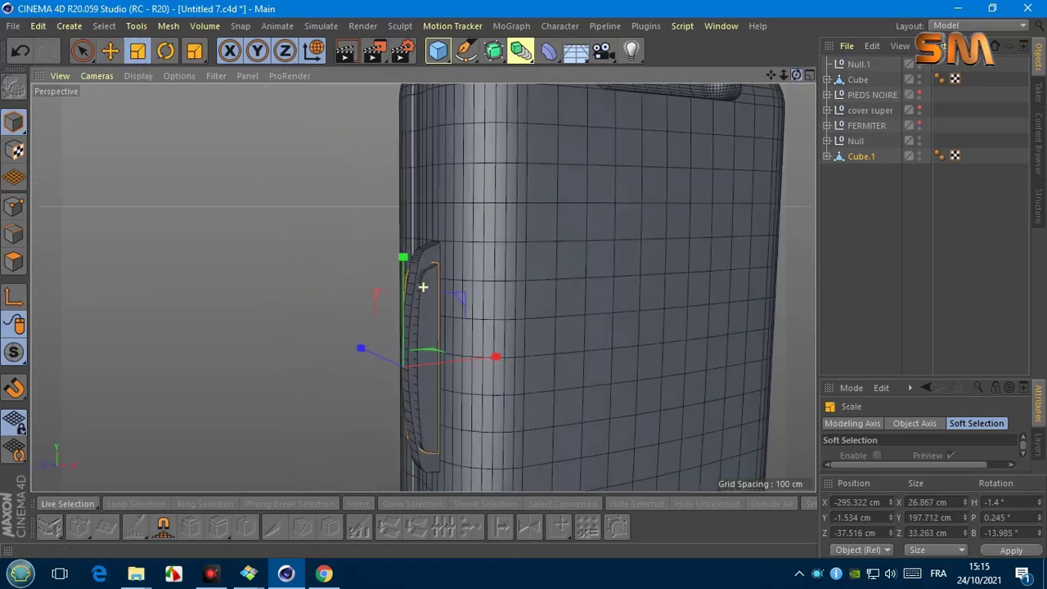
click(109, 53)
drag(491, 370, 524, 373)
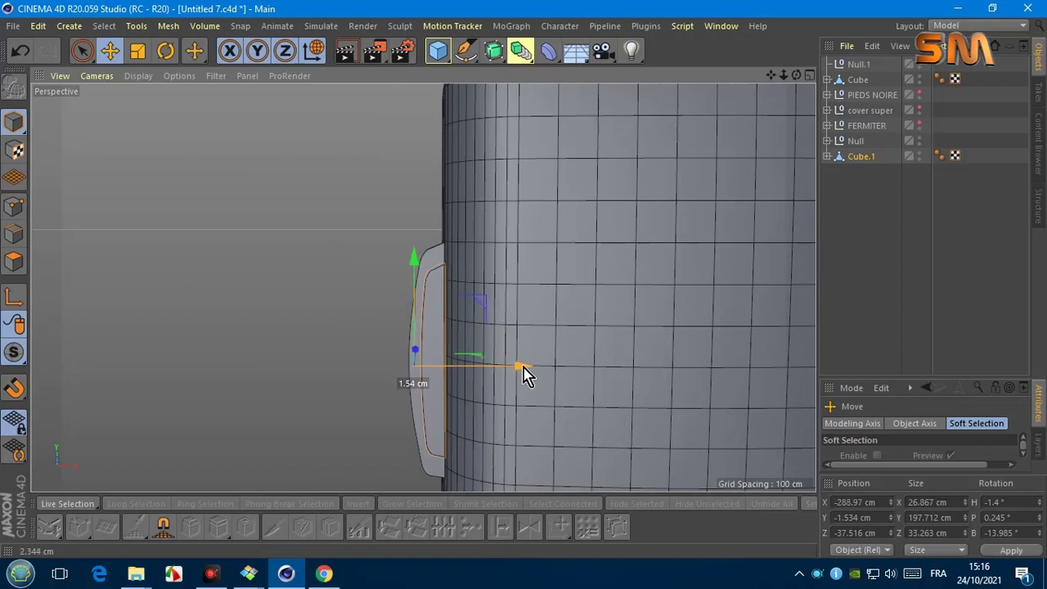
Step: Tilt the Cube's Bend deformer by about 3°, easing its strength to 12°
click(827, 79)
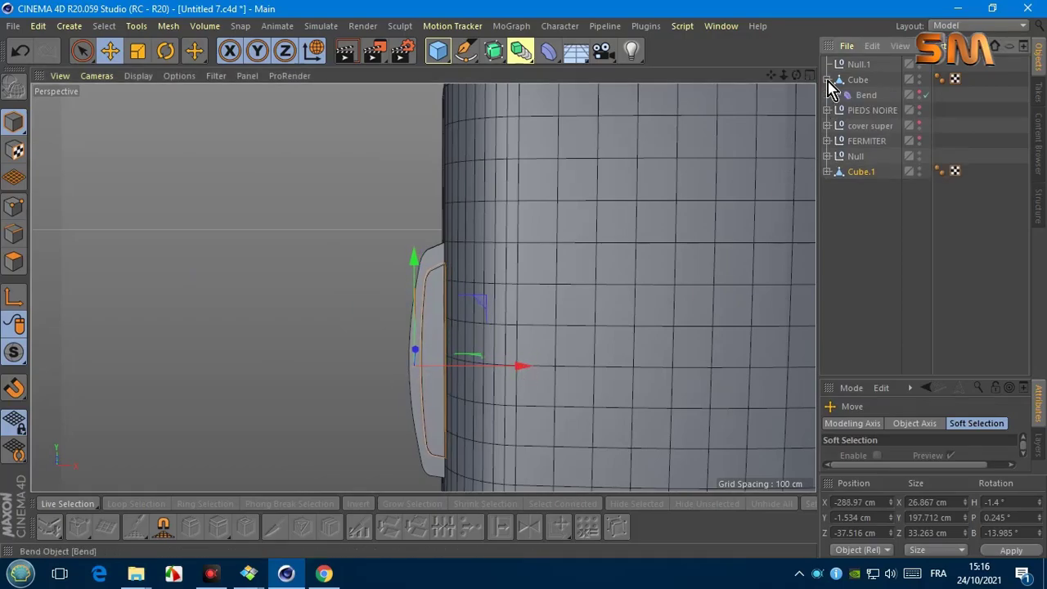
click(854, 95)
drag(951, 380, 952, 200)
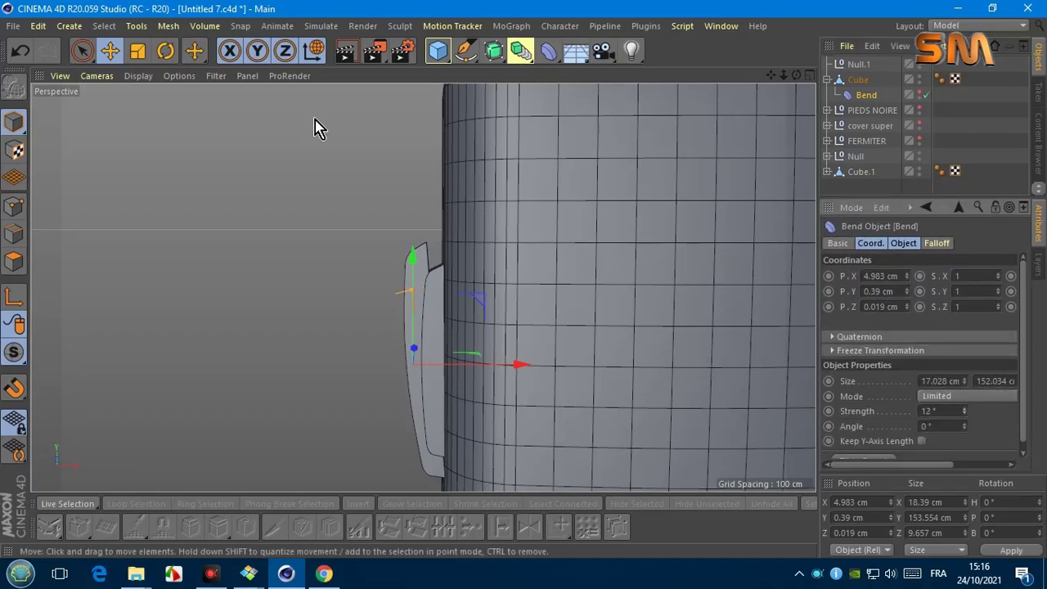
key(r)
drag(436, 306, 454, 319)
Step: In the Front view, slide the Cube right along X and tilt it to follow the body's curve
click(827, 79)
click(857, 79)
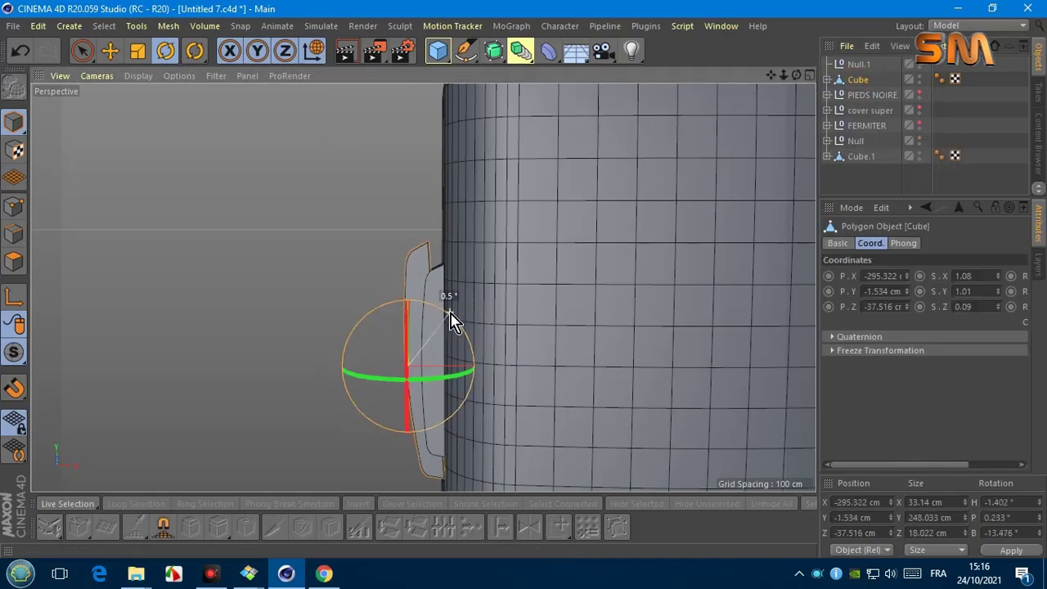
middle_click(792, 291)
middle_click(792, 291)
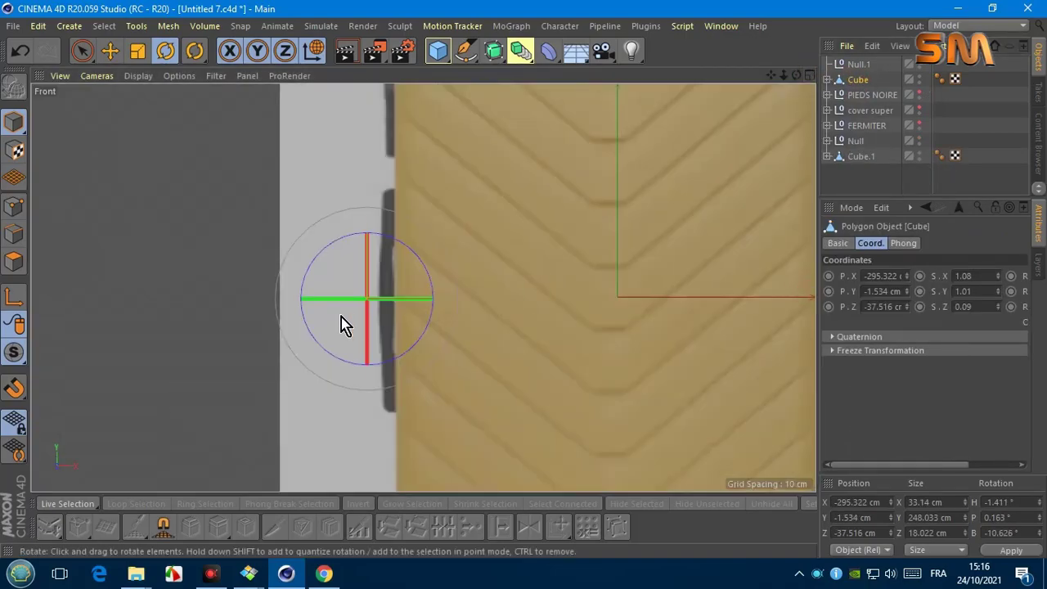
scroll(390, 299, up, 3)
click(110, 51)
drag(413, 297, 467, 306)
key(r)
drag(416, 256, 415, 258)
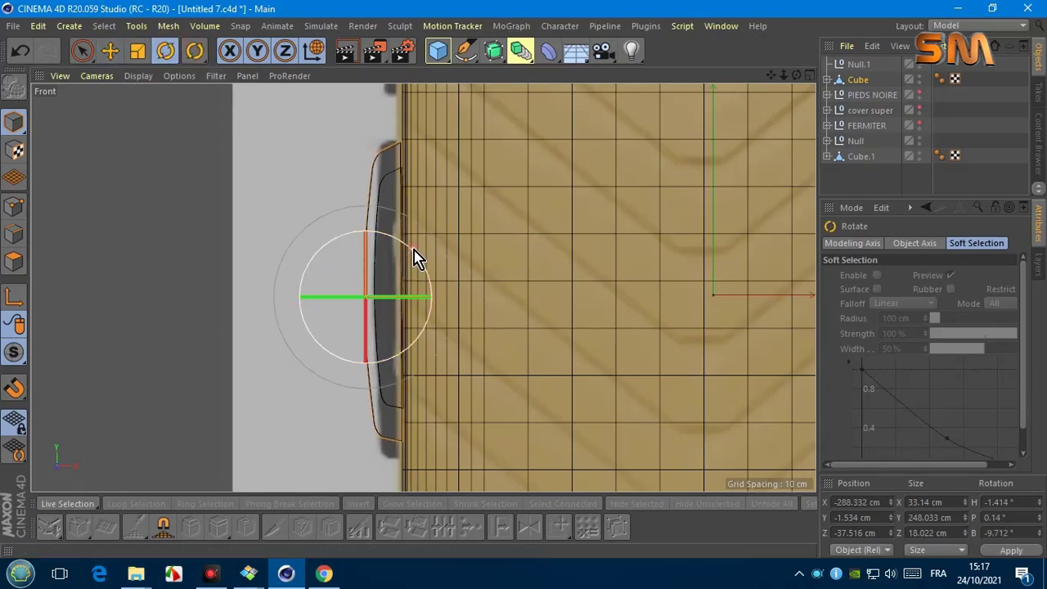
Step: Move Null.1 along X and select Cube.1, now sitting at X 36.068 cm
click(809, 74)
click(417, 75)
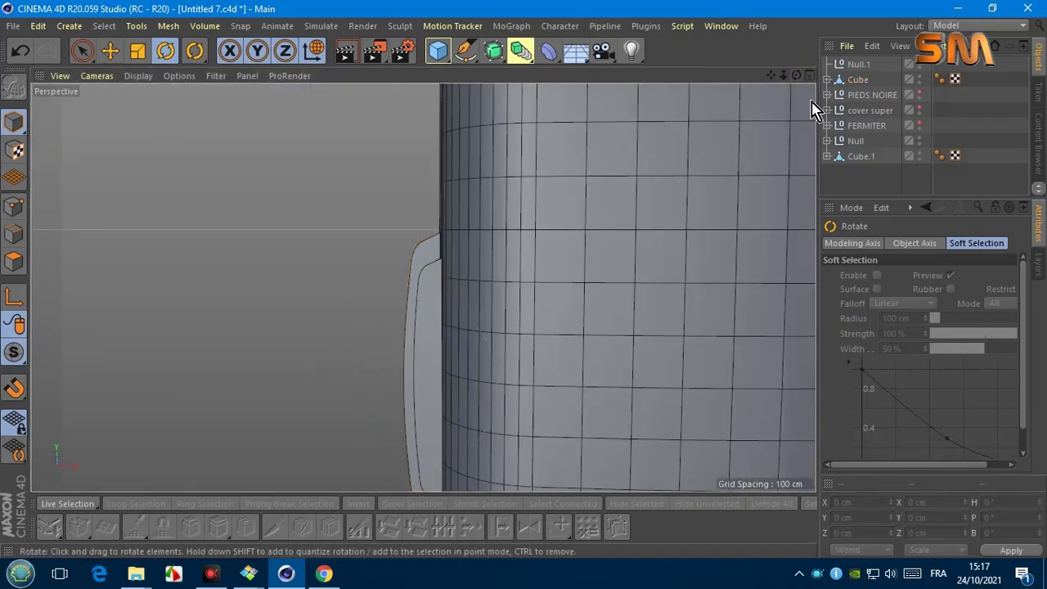
mouse_move(796, 76)
mouse_down()
mouse_move(464, 334)
mouse_move(423, 284)
mouse_up()
drag(784, 75, 887, 180)
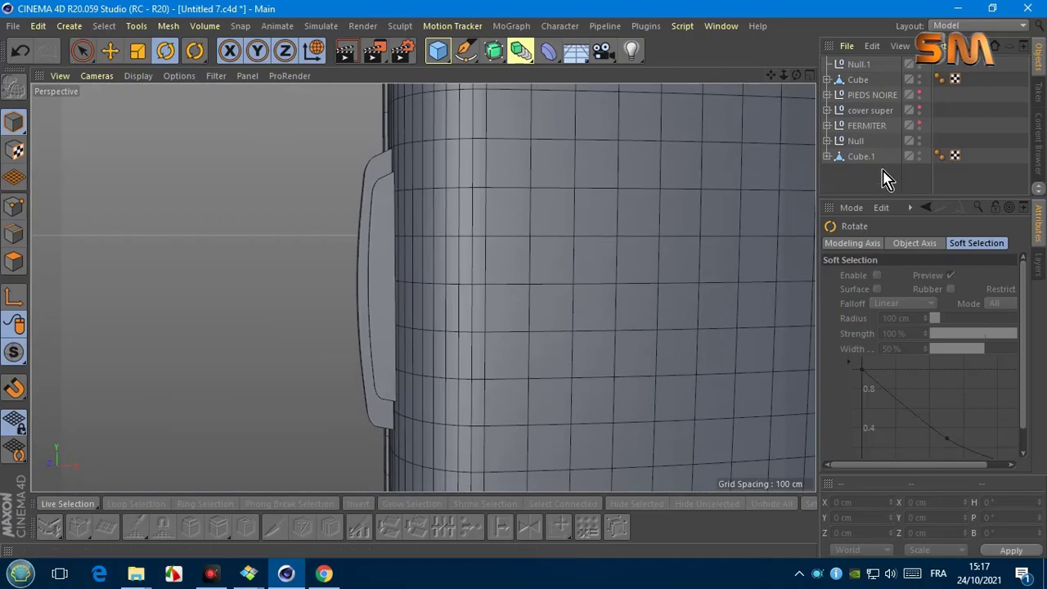
click(859, 64)
click(110, 51)
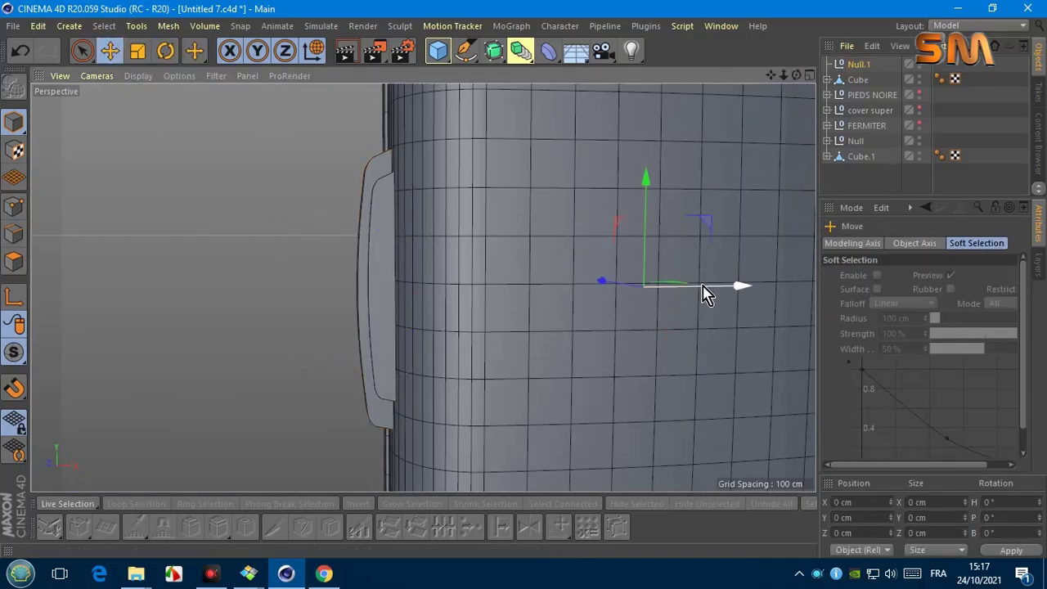
mouse_move(701, 288)
mouse_down()
mouse_move(393, 284)
mouse_move(460, 301)
mouse_up()
click(861, 156)
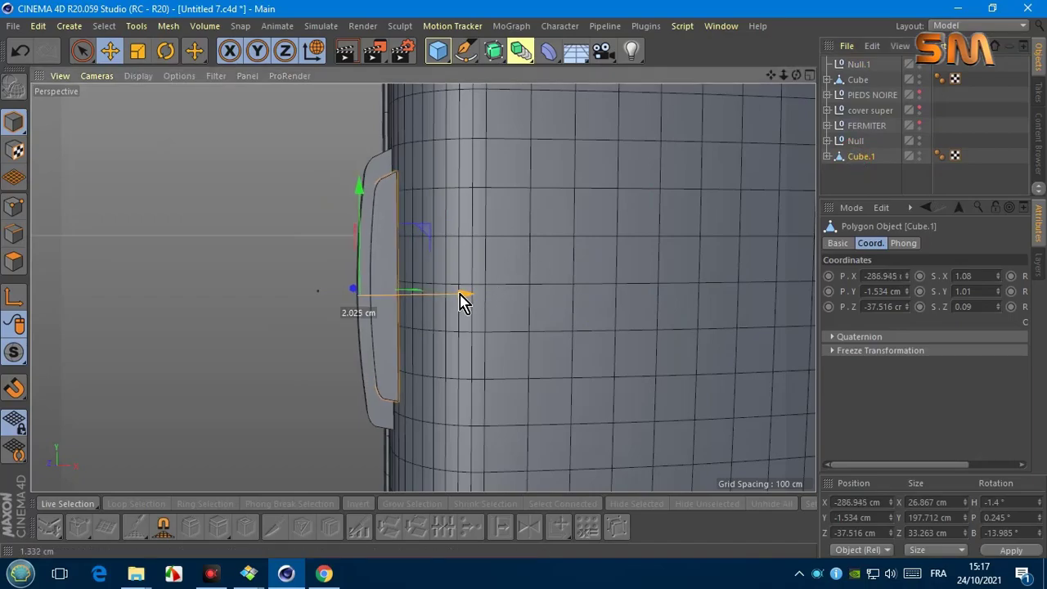
mouse_move(797, 75)
mouse_down()
mouse_move(855, 159)
mouse_move(859, 64)
mouse_up()
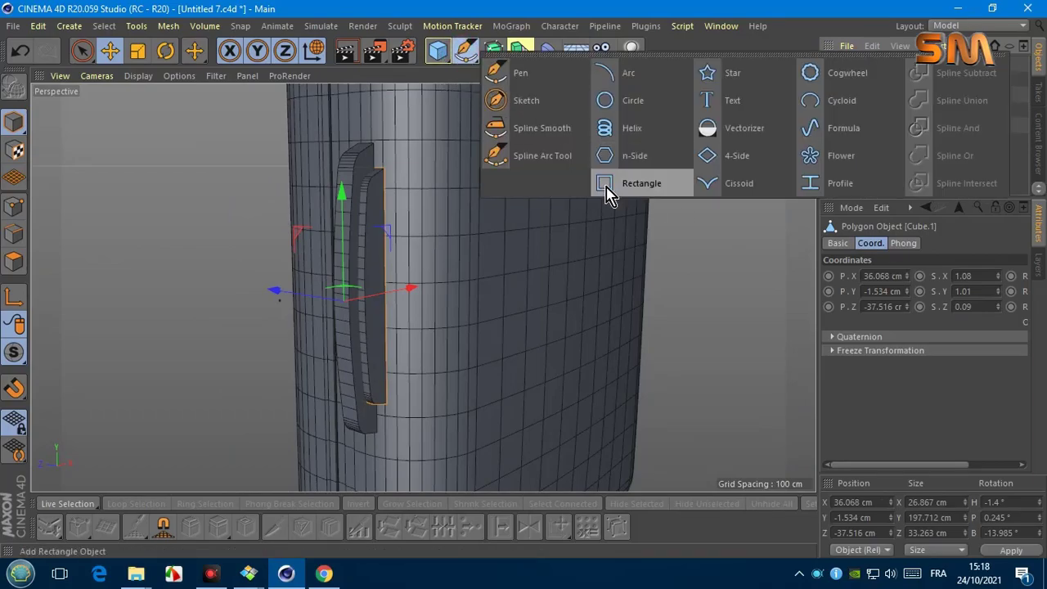
Step: Add a Rectangle spline set to the ZY plane, viewed from the Left camera
drag(464, 51, 608, 187)
scroll(402, 283, down, 2)
click(96, 76)
click(123, 170)
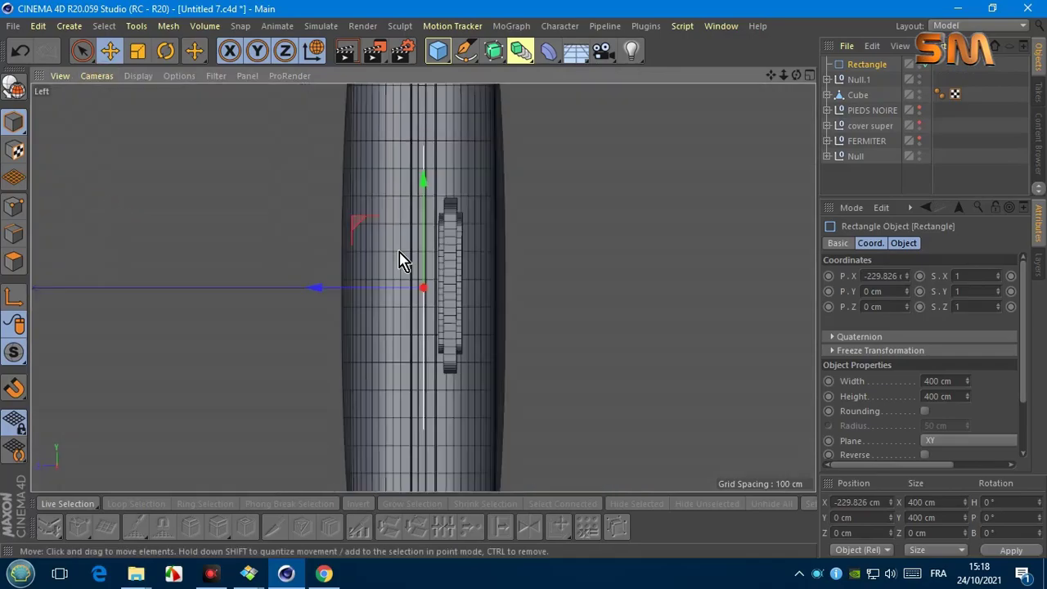
scroll(981, 399, down, 2)
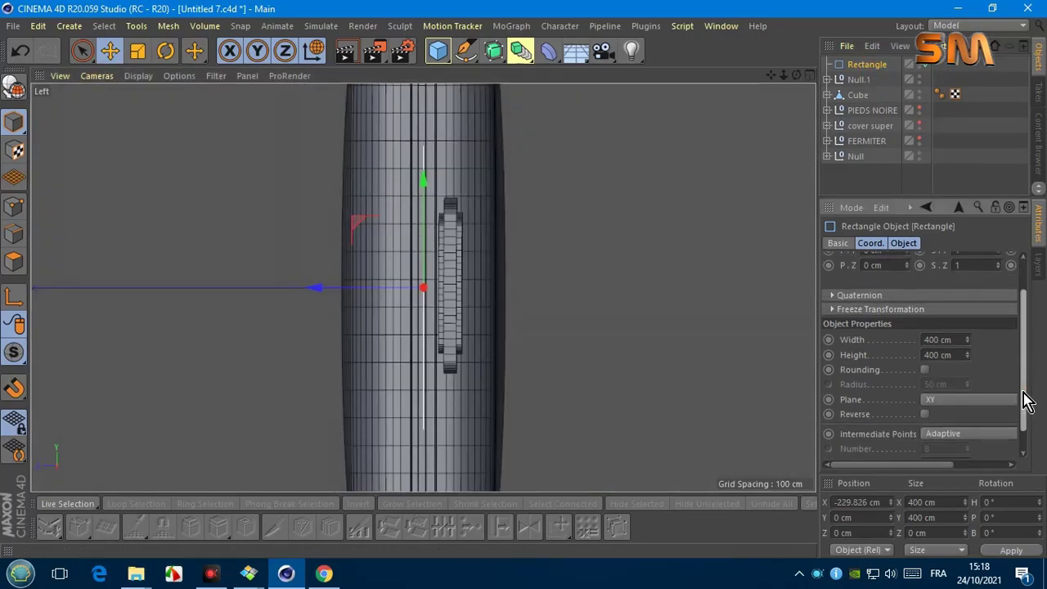
click(974, 398)
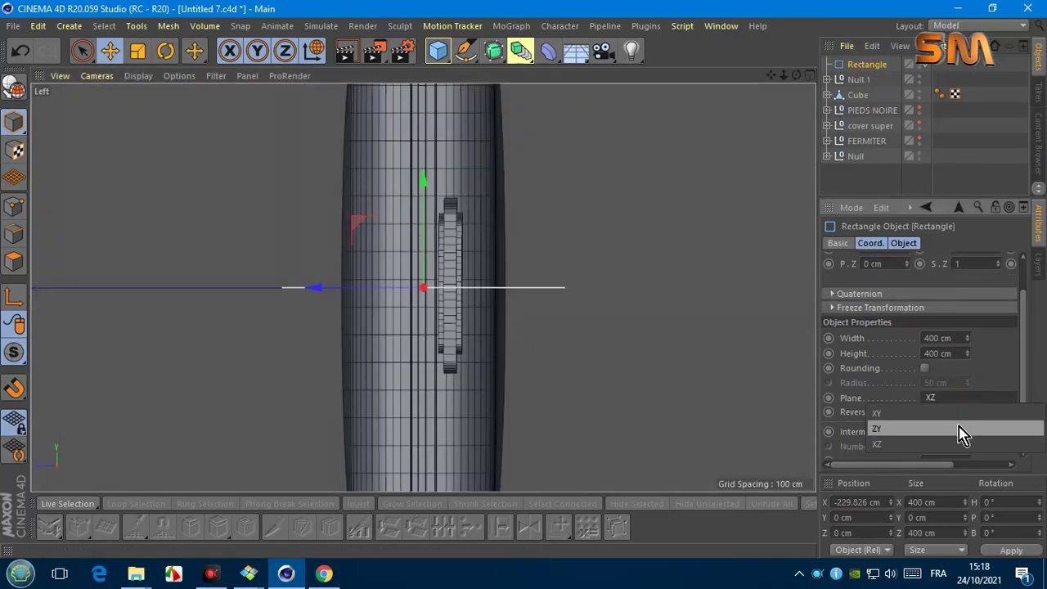
click(957, 432)
Step: Narrow the rectangle's width and switch the viewport to Lines display
click(137, 50)
key(e)
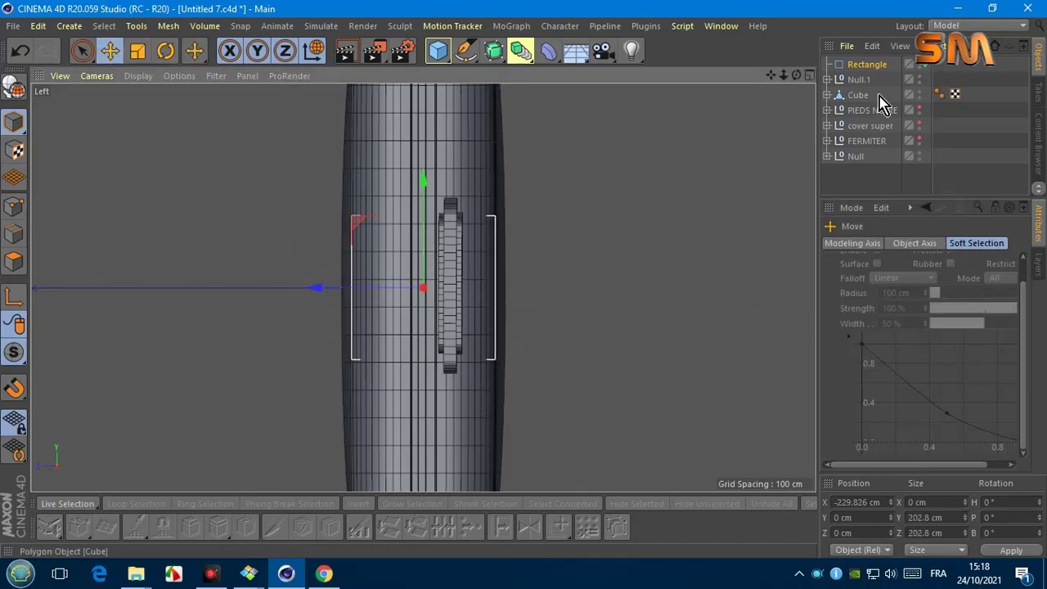
click(867, 64)
drag(967, 357, 966, 400)
click(138, 76)
click(151, 205)
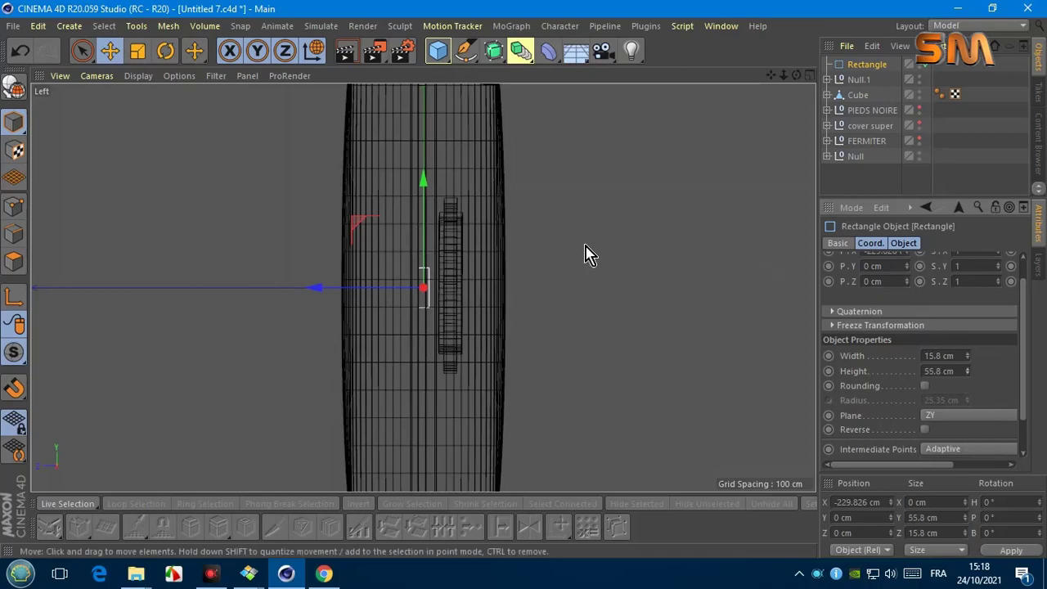
Step: Size the rectangle to 11.8 × 44.8 cm and raise it to Y 102.328 cm at the handle's top
drag(423, 217, 430, 164)
scroll(330, 204, up, 3)
scroll(425, 260, up, 2)
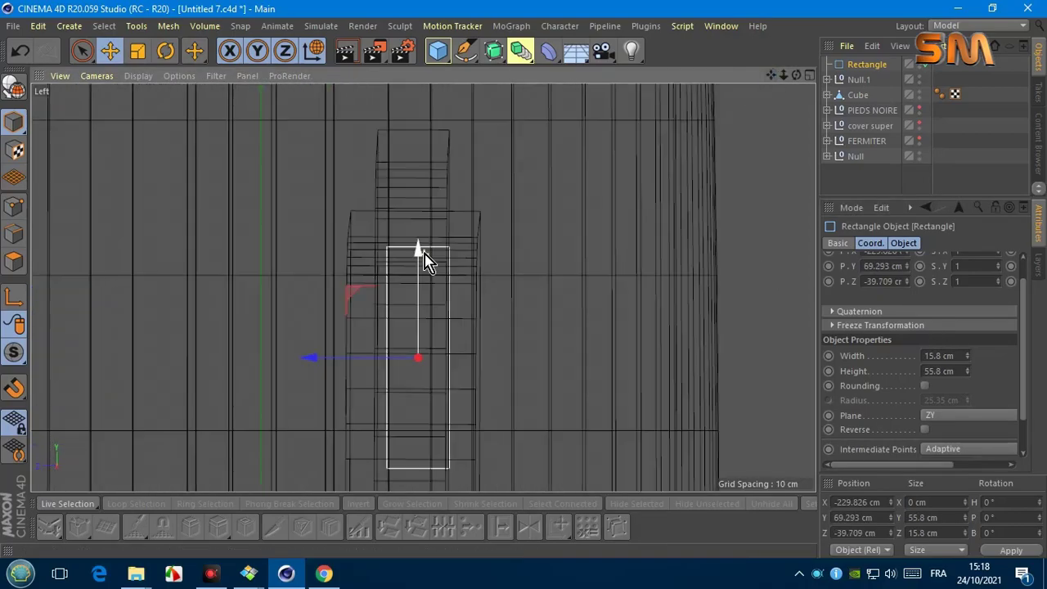
drag(418, 250, 417, 170)
drag(391, 255, 386, 260)
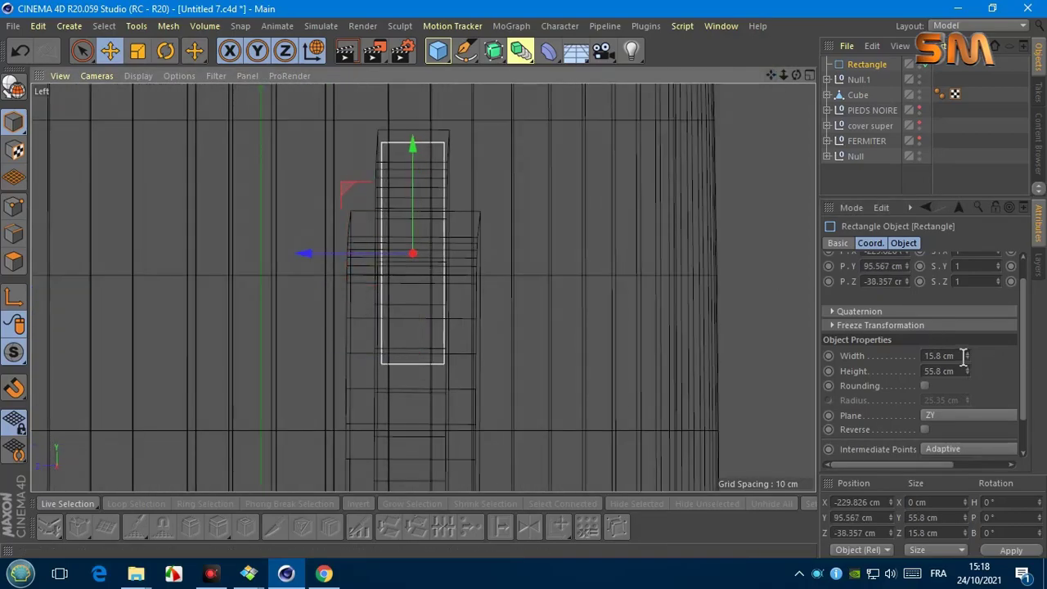
drag(966, 355, 970, 391)
drag(415, 171, 420, 145)
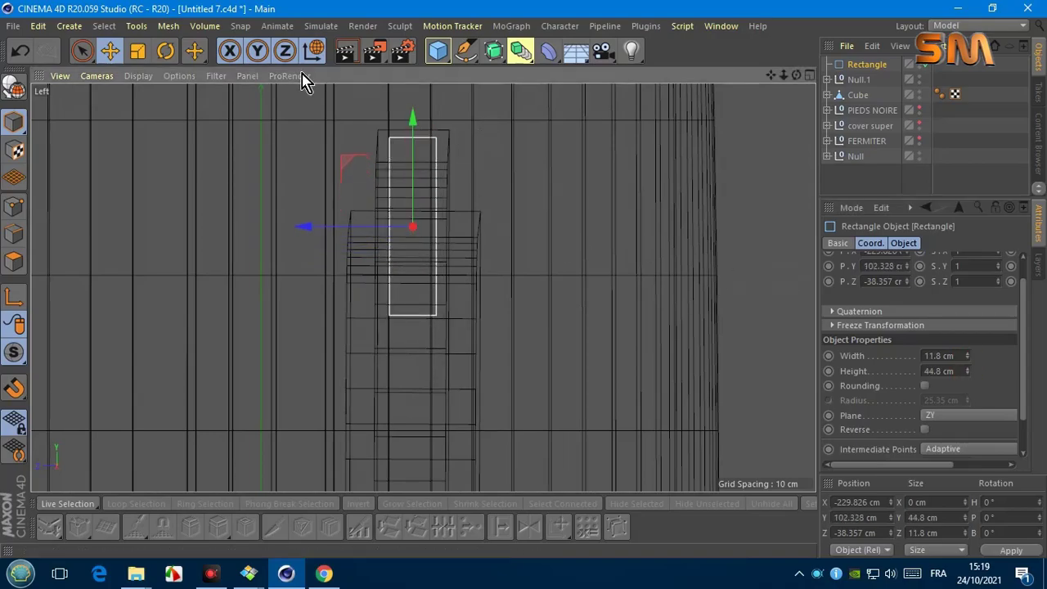
Step: Make the rectangle editable and chamfer its bottom and top corners by 1.87 cm
click(14, 88)
key(0)
drag(362, 281, 526, 362)
right_click(622, 327)
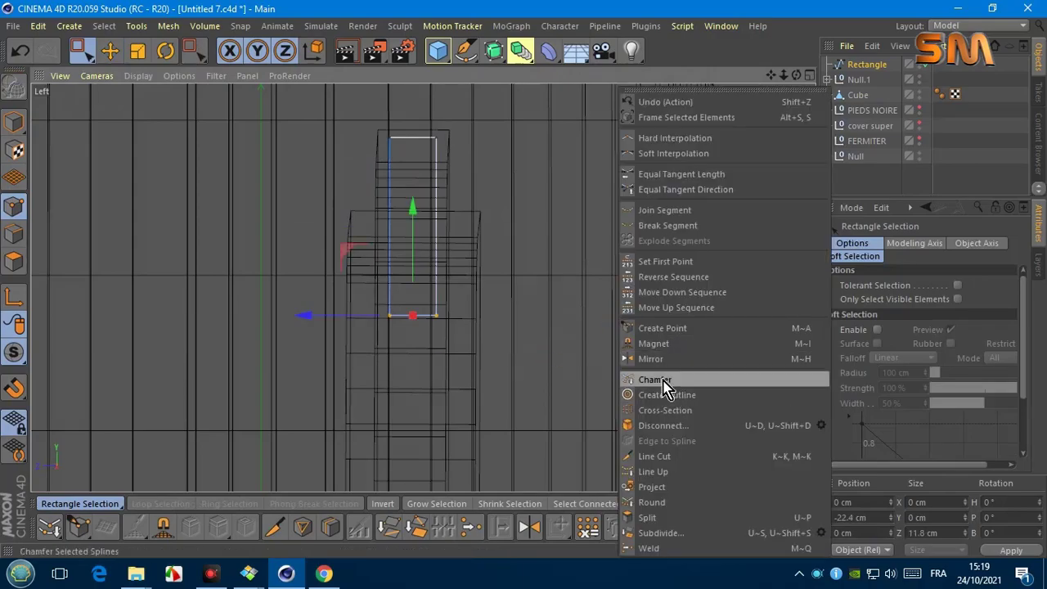
click(666, 385)
key(space)
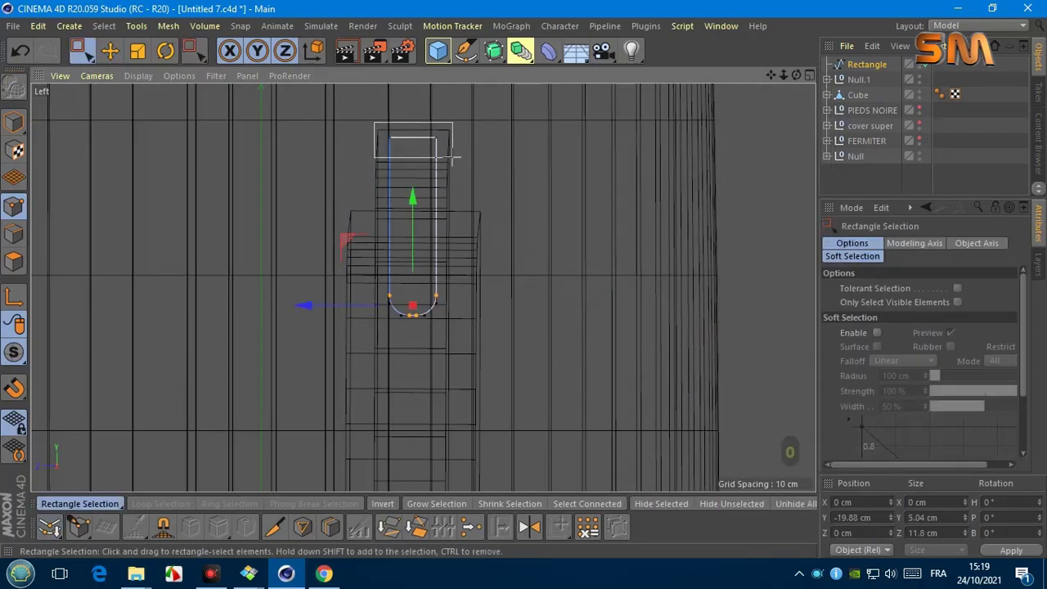
right_click(550, 337)
click(610, 337)
right_click(190, 145)
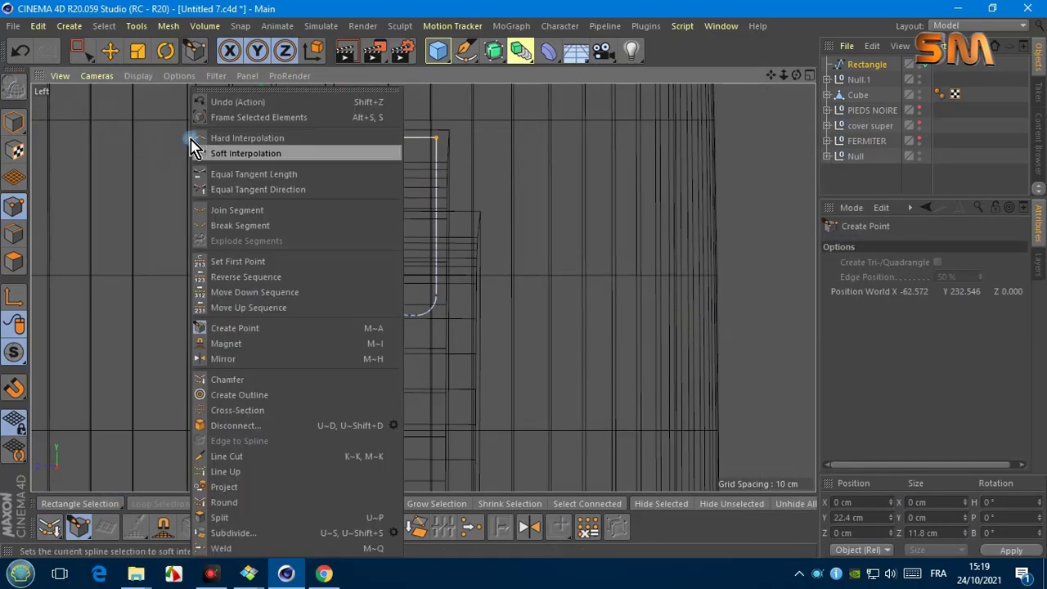
click(225, 384)
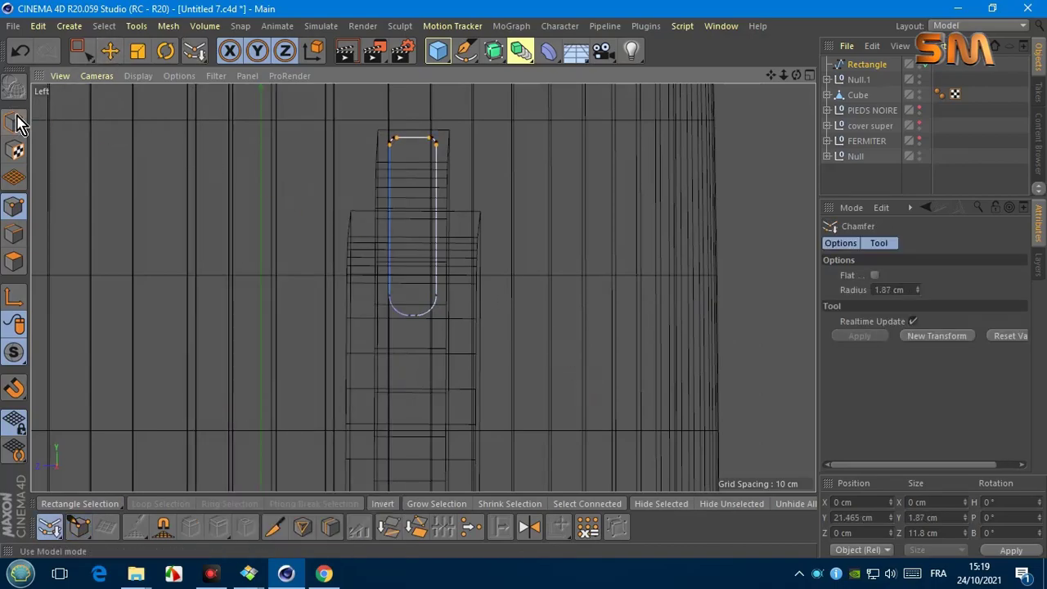
click(18, 122)
Step: Restore smooth shading in the Perspective view and zoom out to the whole suitcase
click(138, 76)
click(140, 96)
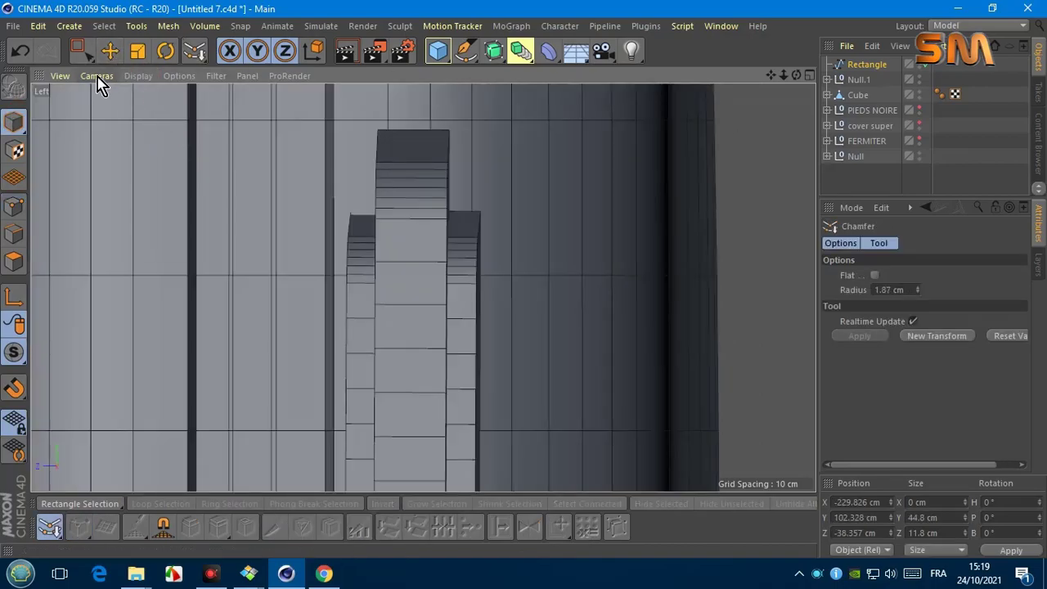
click(96, 75)
click(110, 169)
mouse_move(796, 75)
mouse_down()
mouse_move(798, 86)
mouse_move(736, 90)
mouse_up()
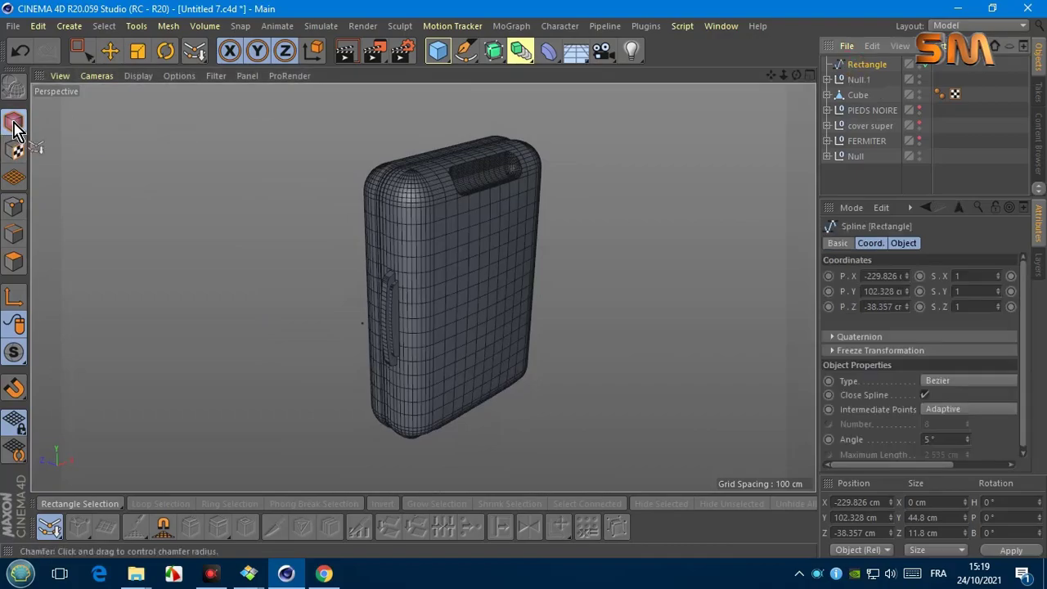
key(e)
scroll(393, 263, up, 5)
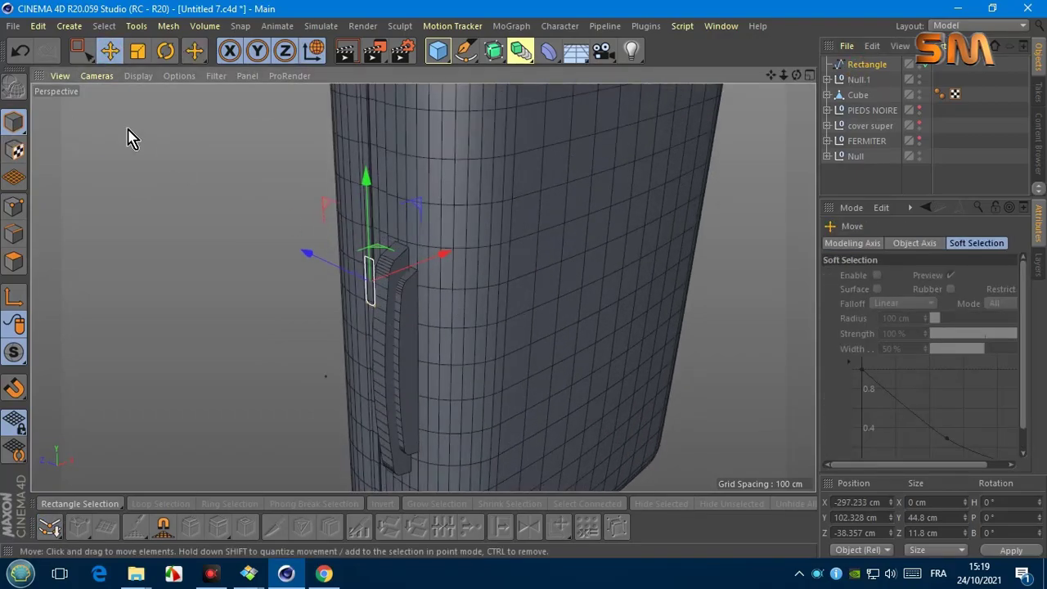
Step: In a side view, tilt the capsule 8.439° against the handle and wrap it in an Extrude
click(96, 76)
click(100, 211)
scroll(229, 245, up, 5)
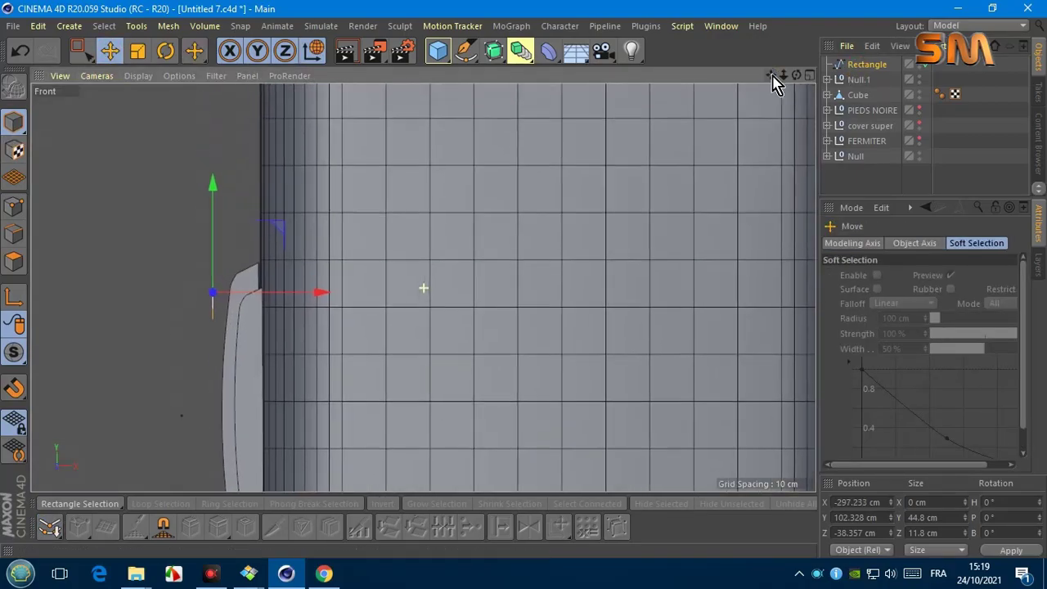
click(165, 51)
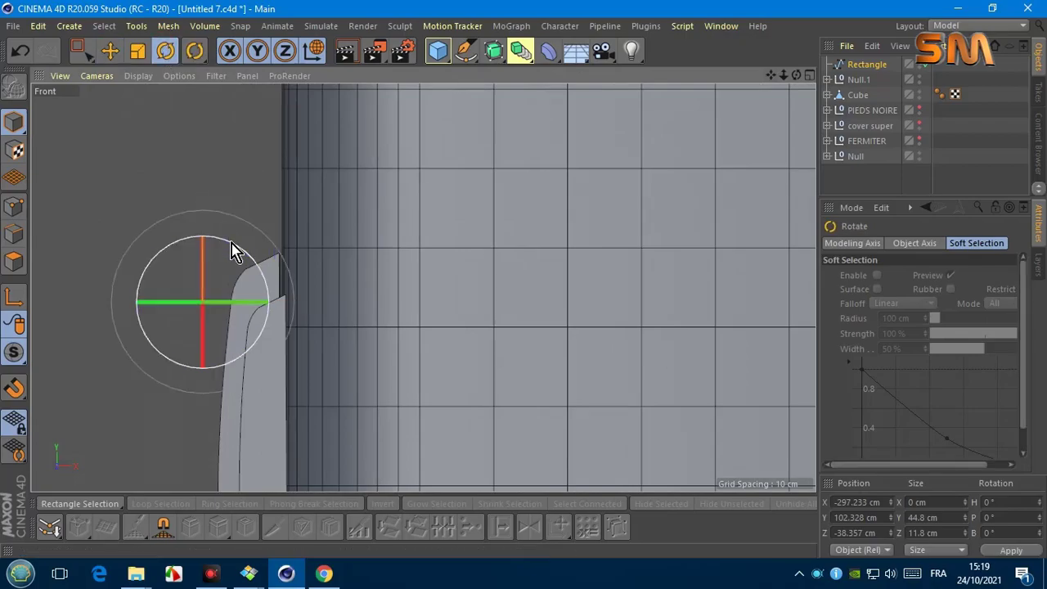
click(109, 51)
click(494, 50)
alt+click(679, 71)
Step: Set the Extrude's movement depth to 10 cm
click(871, 79)
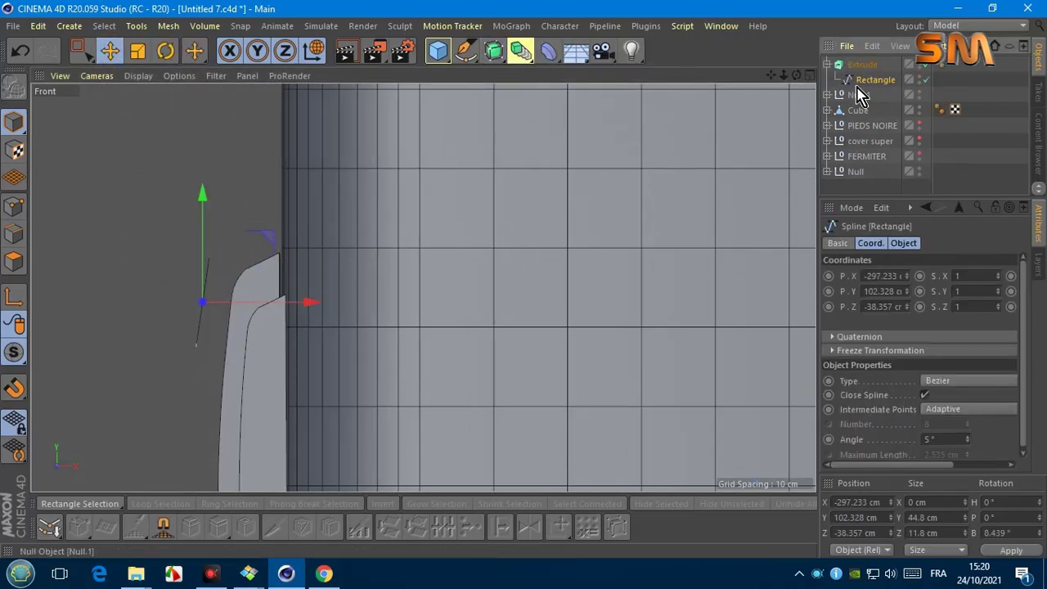
click(862, 64)
drag(900, 464, 957, 465)
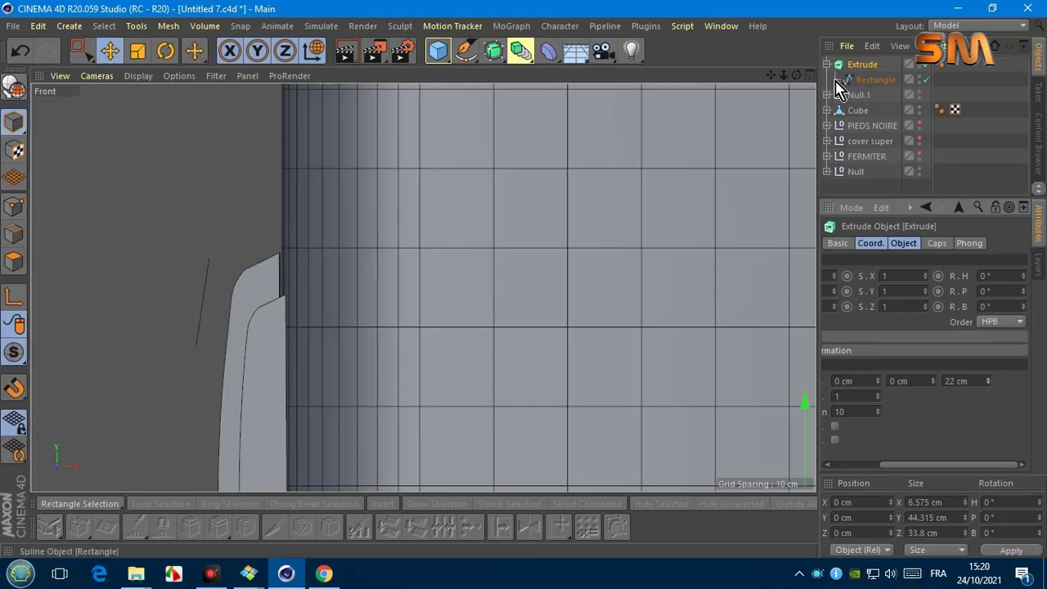
click(867, 81)
click(96, 75)
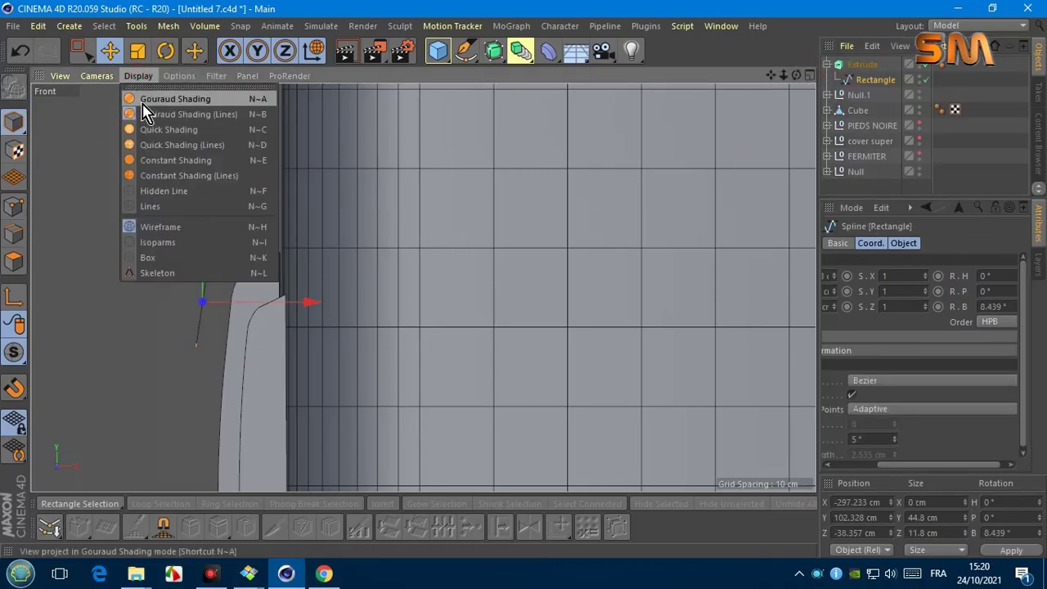
click(140, 103)
mouse_move(101, 171)
alt+mouse_down()
mouse_move(423, 286)
mouse_move(458, 243)
mouse_move(423, 286)
mouse_move(196, 100)
alt+mouse_up()
click(862, 64)
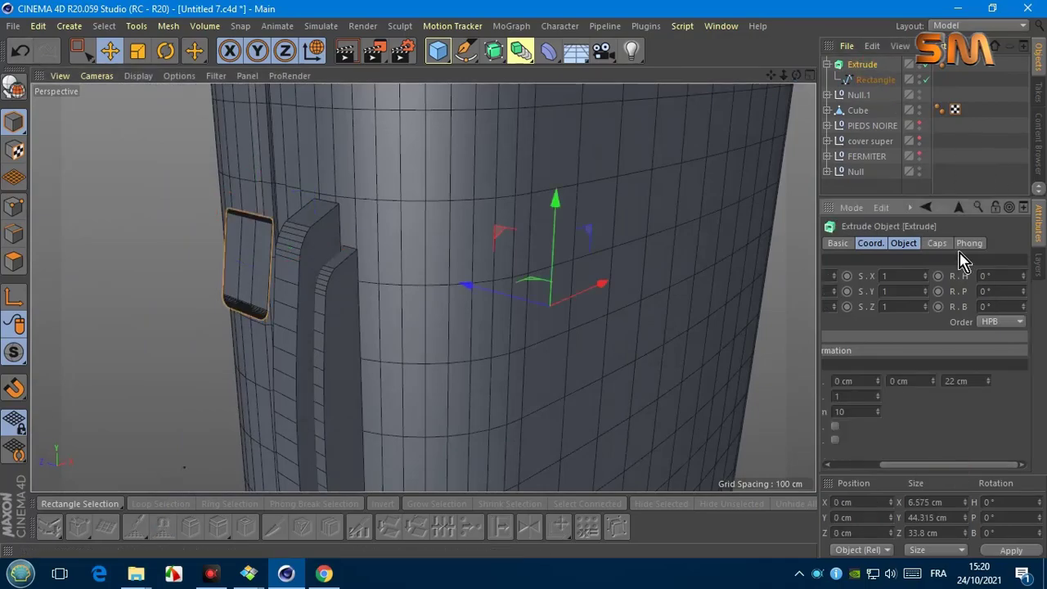
click(903, 243)
click(916, 282)
text(10)
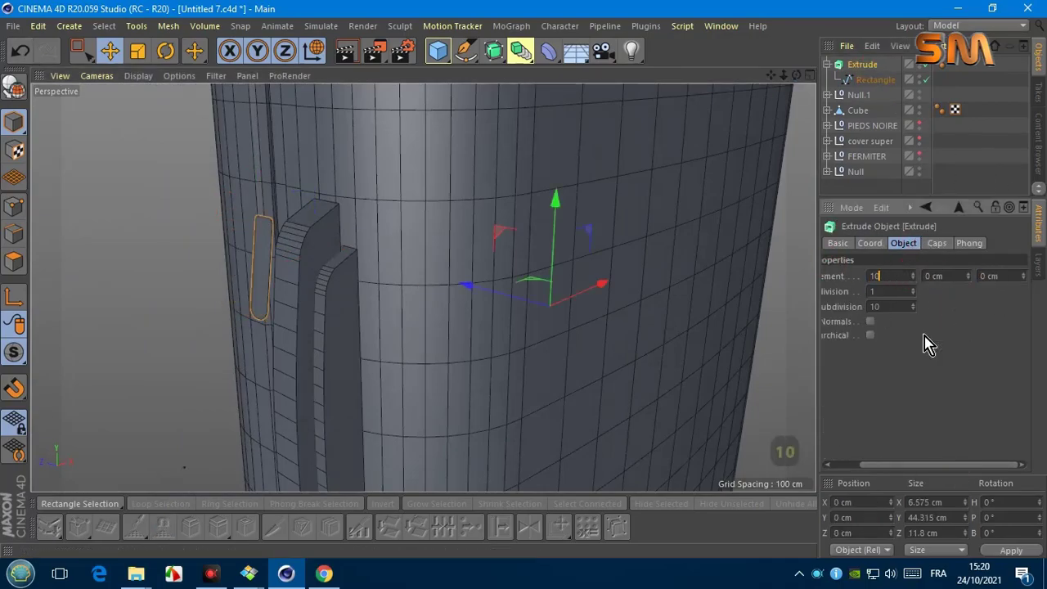
Step: Move the insert to X 10.626 cm, Y −8.071 cm, seated against the handle's top end
drag(601, 292, 613, 285)
drag(797, 78, 699, 233)
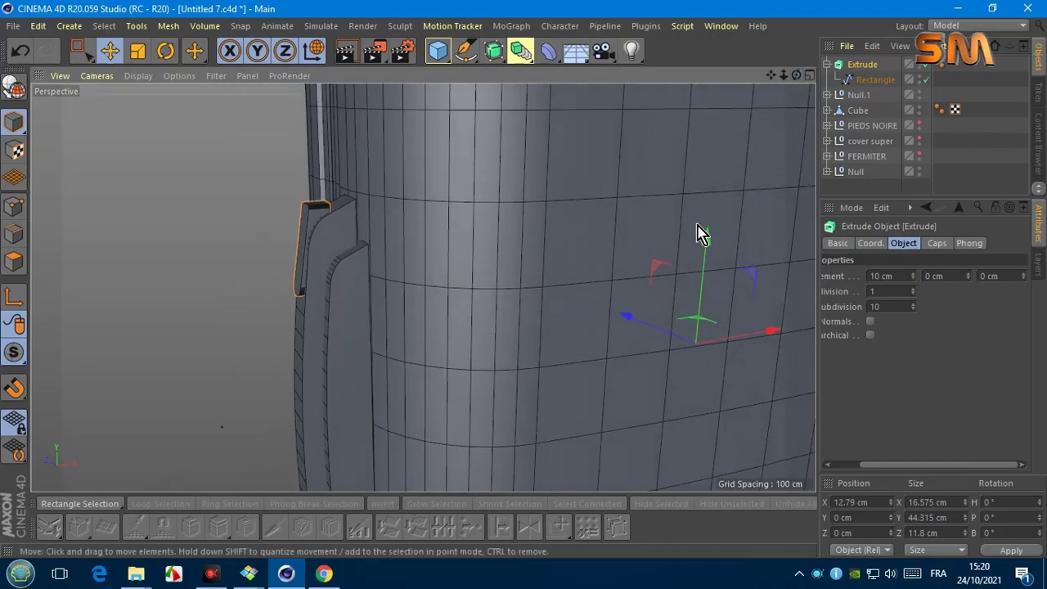
mouse_move(800, 82)
mouse_down()
mouse_move(423, 286)
mouse_move(785, 109)
mouse_up()
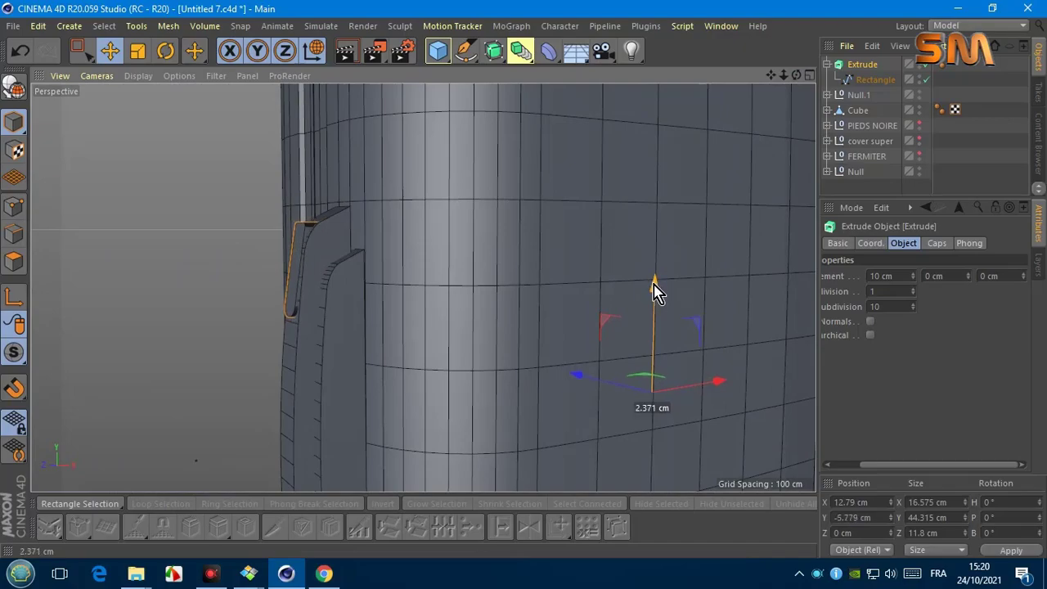
drag(796, 74, 423, 286)
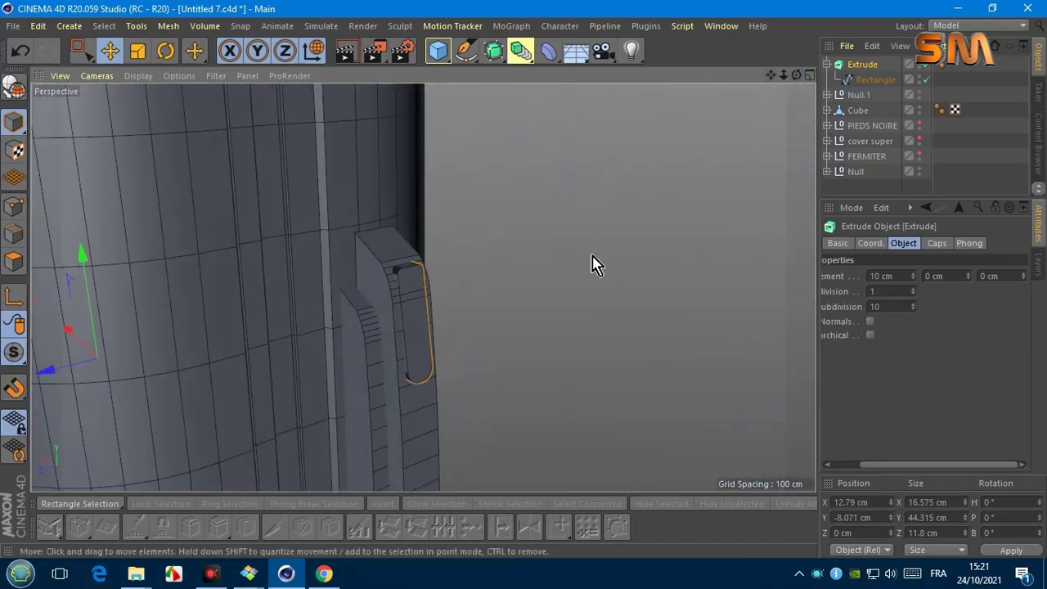
mouse_move(796, 74)
mouse_down()
mouse_move(467, 294)
mouse_move(92, 347)
mouse_move(570, 249)
mouse_up()
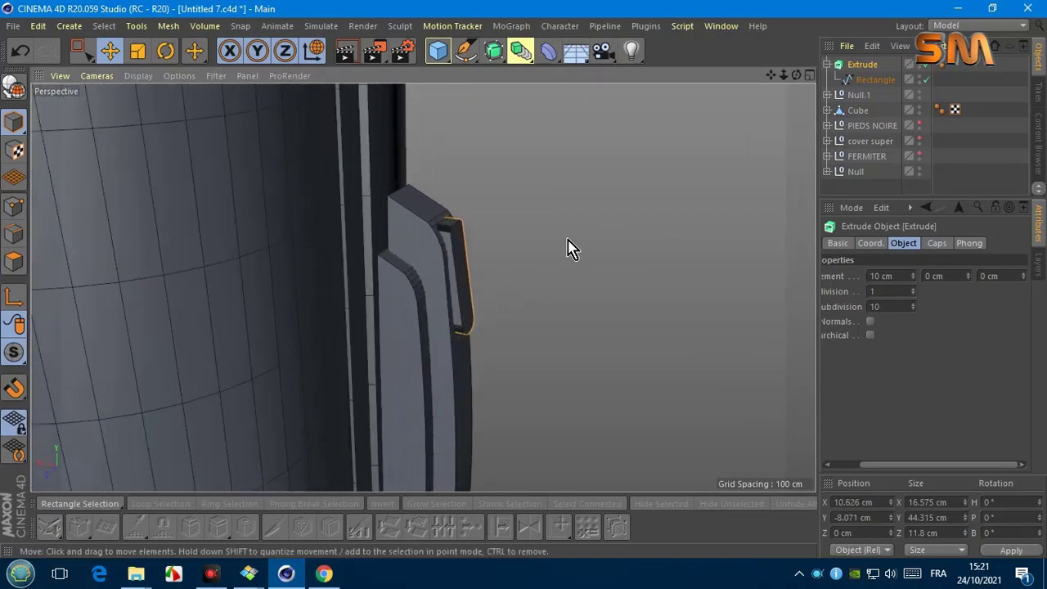
click(835, 65)
Step: Convert the extrusion into editable polygon object Extrude.1 and hide Null.1 and the Cube panel
right_click(858, 69)
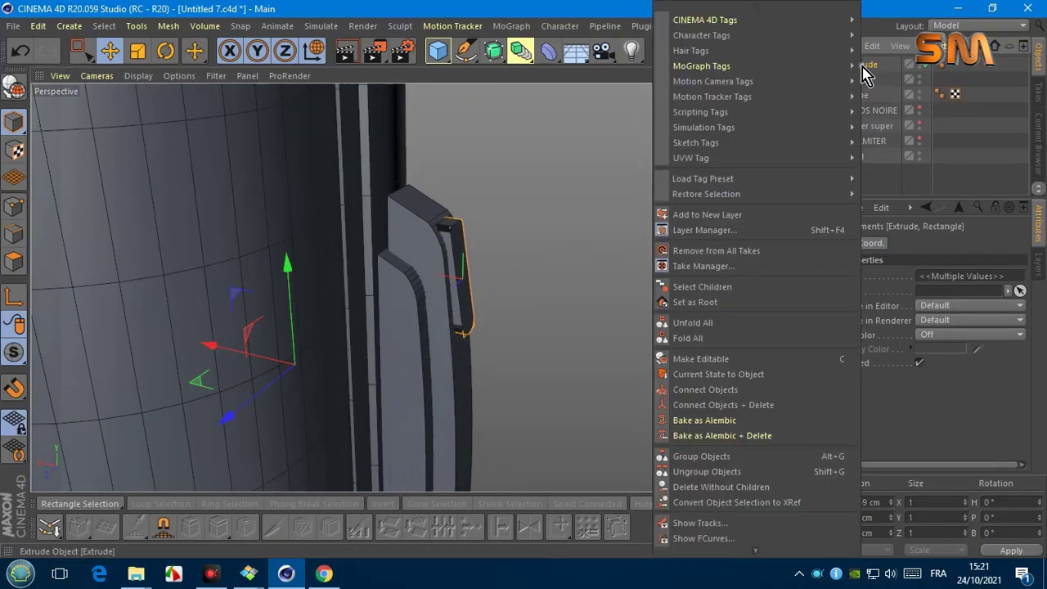
click(723, 404)
click(14, 262)
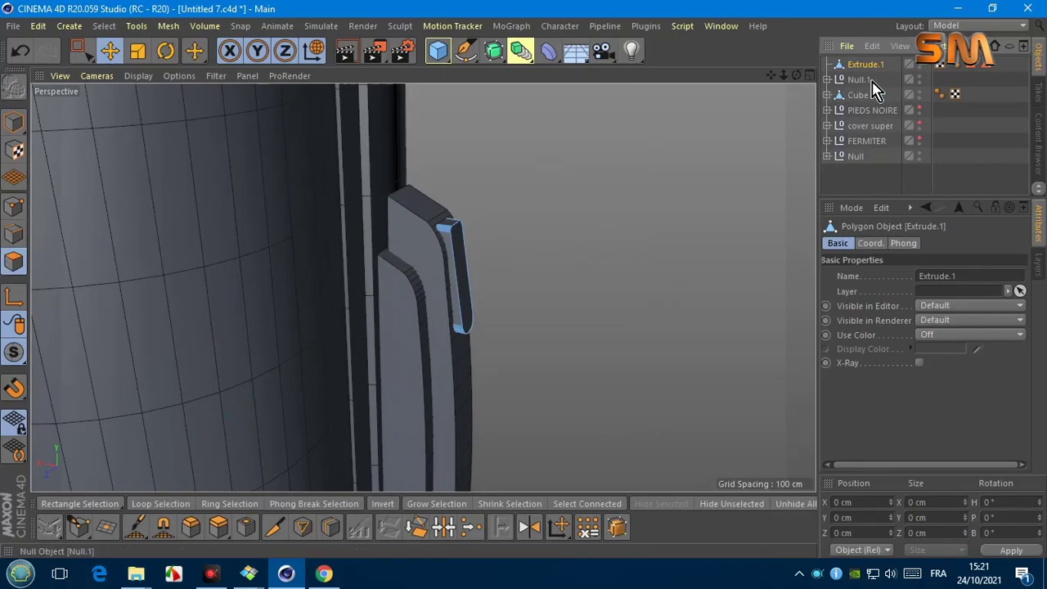
click(919, 78)
click(919, 93)
drag(796, 74, 423, 285)
Step: Enter polygon mode with Live Selection and try selecting and growing polygons on the insert
click(918, 125)
click(81, 51)
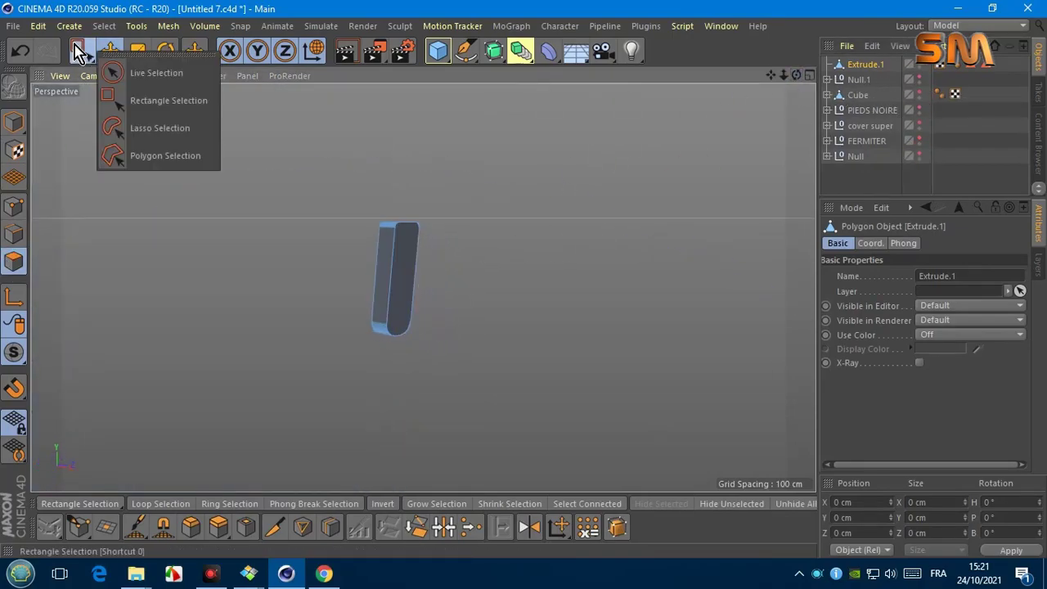
click(140, 73)
click(409, 286)
click(919, 78)
click(919, 93)
drag(796, 75, 367, 182)
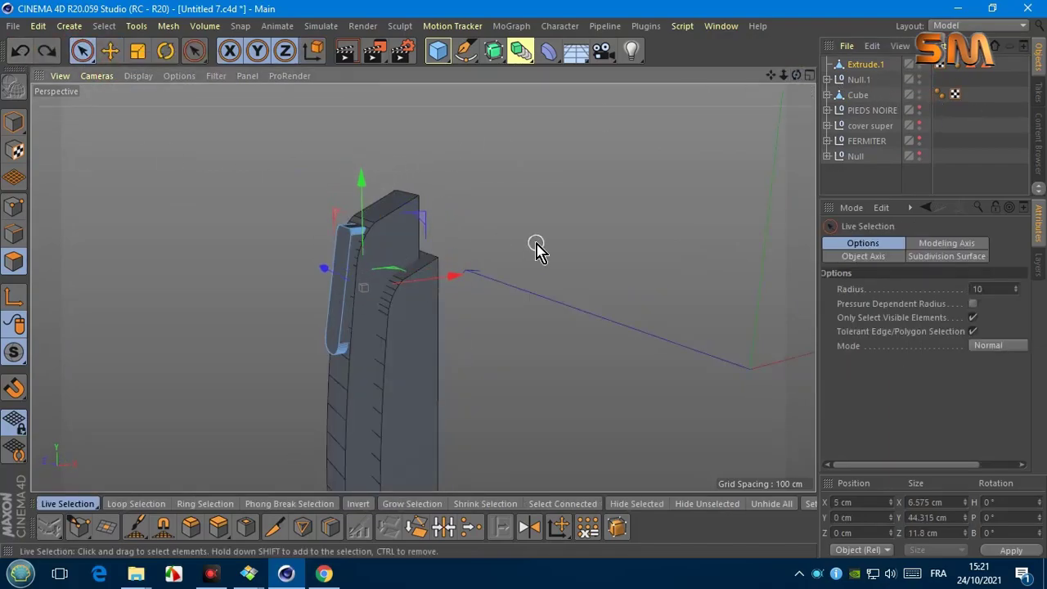
click(104, 26)
click(131, 232)
key(m)
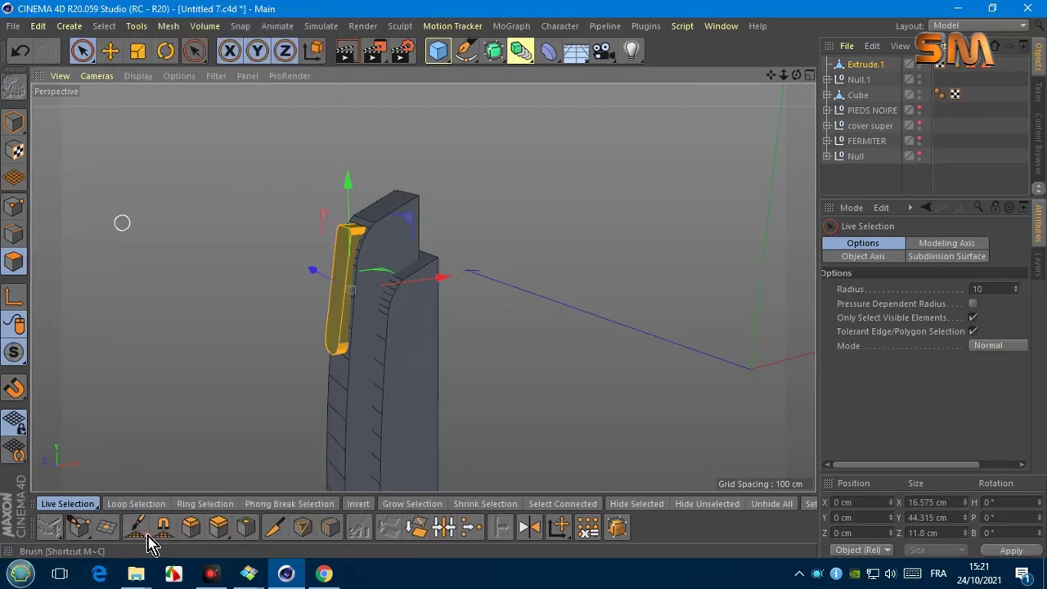
click(305, 146)
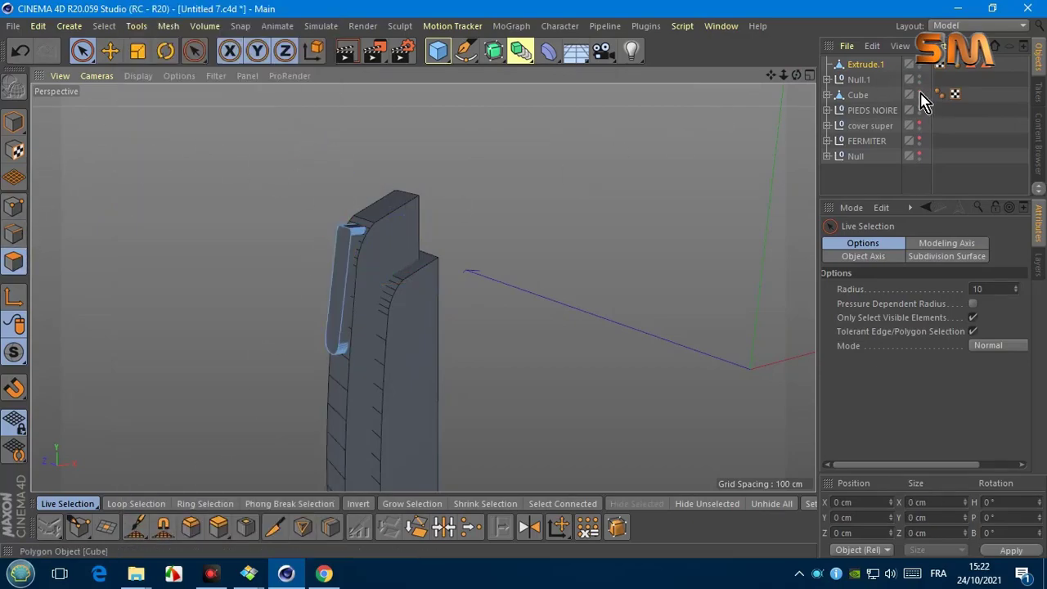
Step: Select the insert's top face and raise it about 3 cm
alt+drag(463, 175, 420, 285)
drag(784, 75, 488, 199)
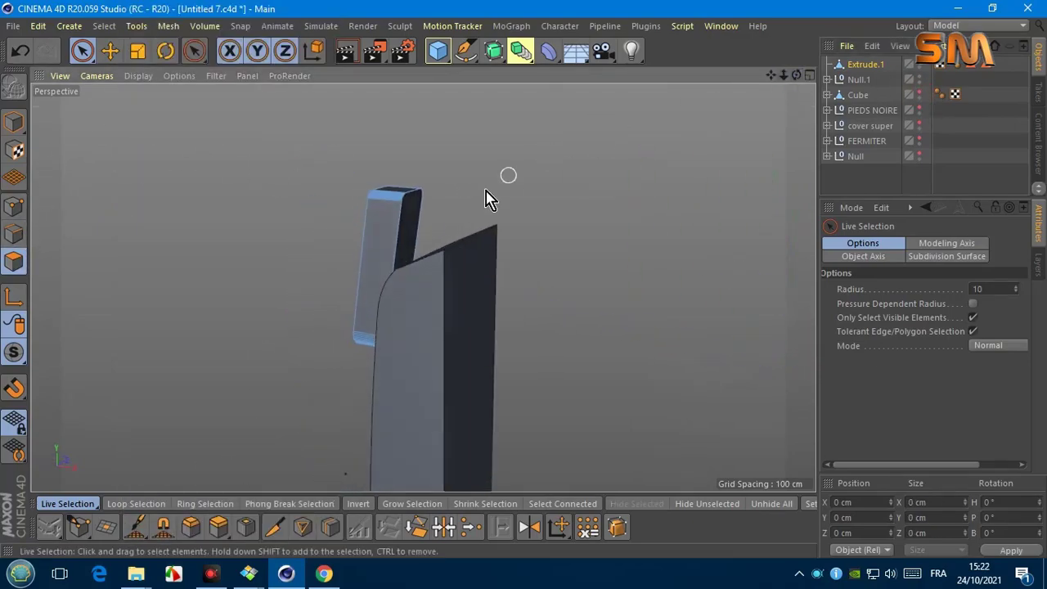
click(407, 229)
mouse_move(404, 168)
mouse_down()
mouse_move(408, 161)
mouse_move(423, 287)
mouse_move(352, 154)
mouse_up()
Step: Return to object mode and reframe the view around the insert and handle
click(9, 123)
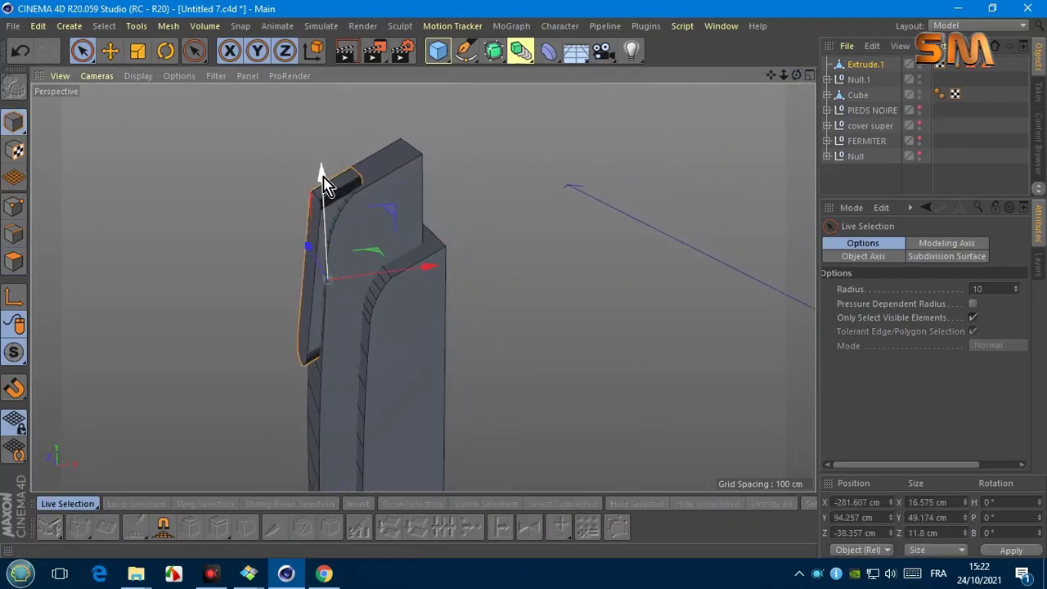
mouse_move(395, 278)
alt+mouse_down()
mouse_move(789, 86)
mouse_move(423, 285)
mouse_move(421, 275)
alt+mouse_up()
alt+drag(816, 93, 423, 285)
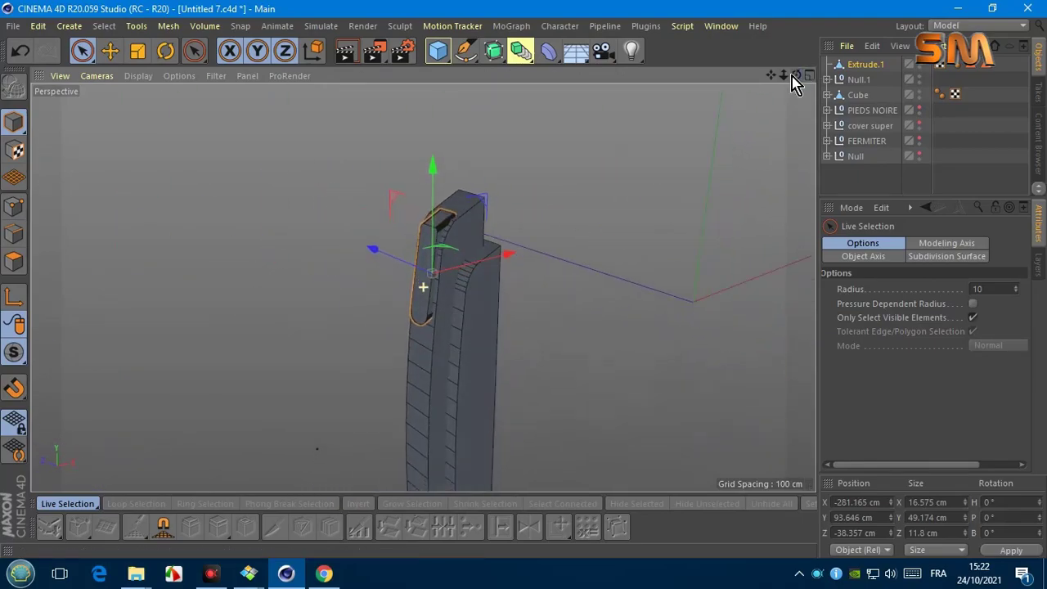
alt+drag(792, 82, 773, 125)
click(97, 75)
Step: In left view, wrap Extrude.1 in a Symmetry object mirrored across the XZ plane
click(107, 202)
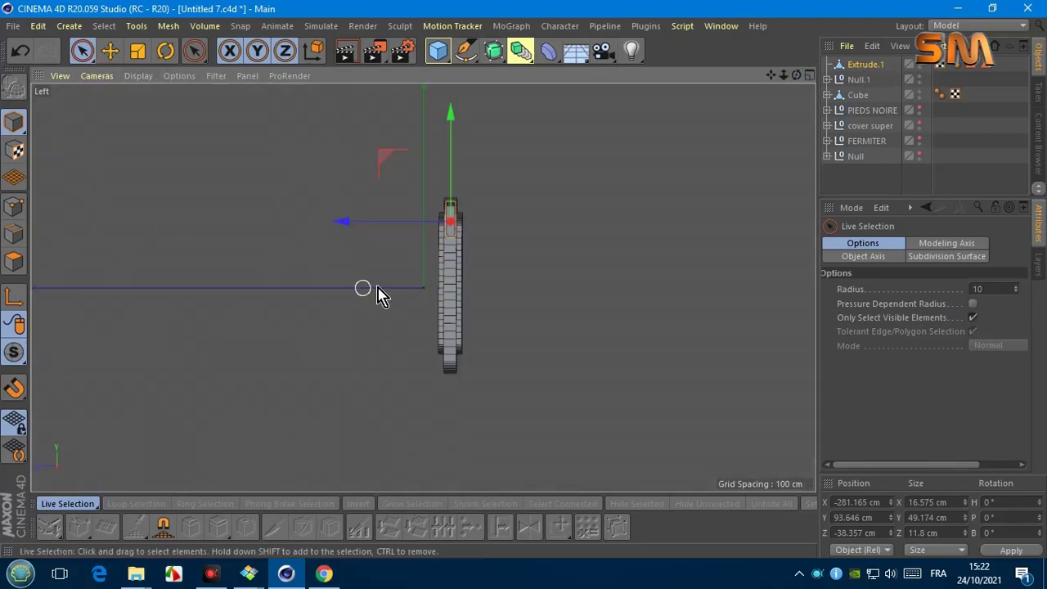
click(524, 61)
alt+click(756, 129)
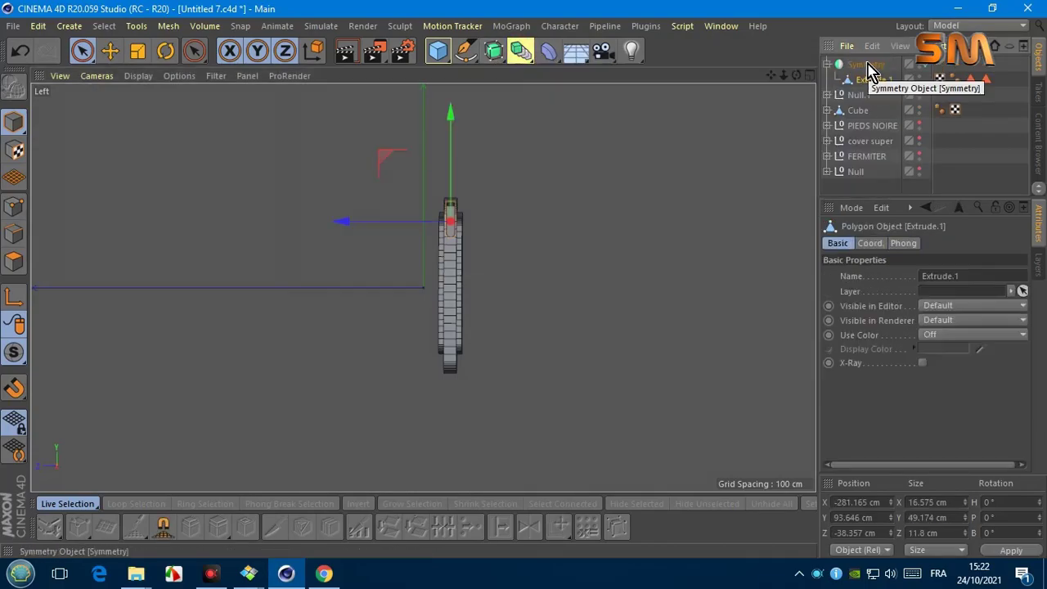
click(903, 243)
click(914, 277)
click(907, 322)
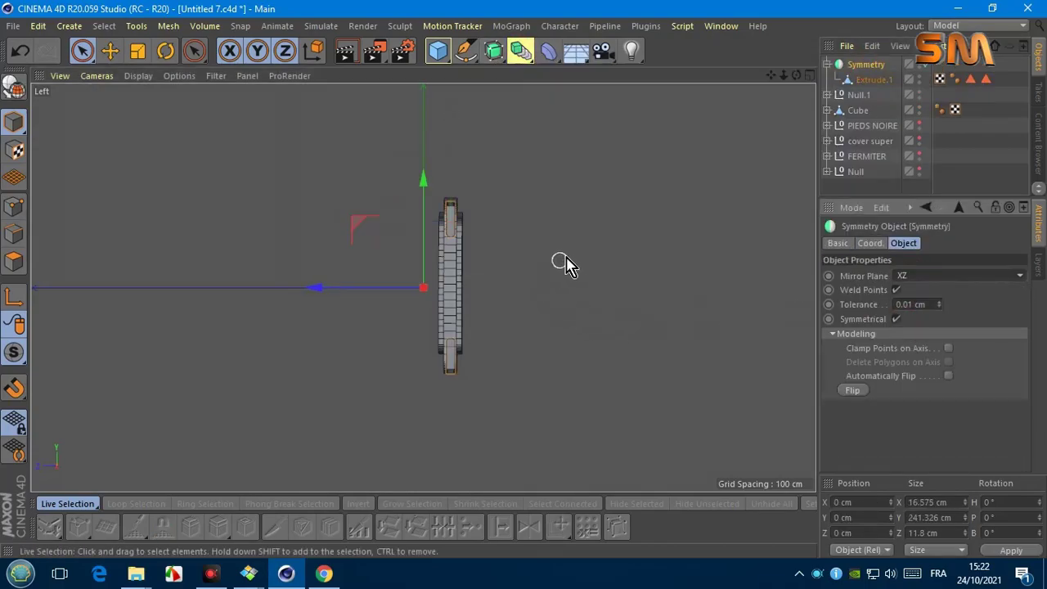
click(832, 64)
Step: Back in perspective view, rename the Symmetry object to 01
click(97, 76)
click(145, 147)
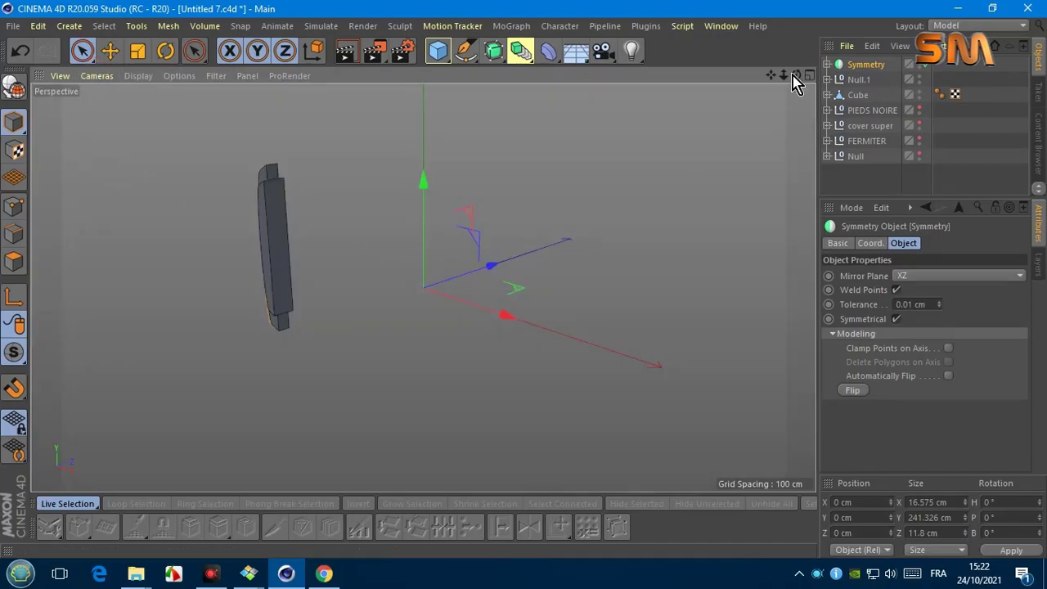
mouse_move(360, 254)
alt+mouse_down()
mouse_move(362, 297)
mouse_move(781, 258)
alt+mouse_up()
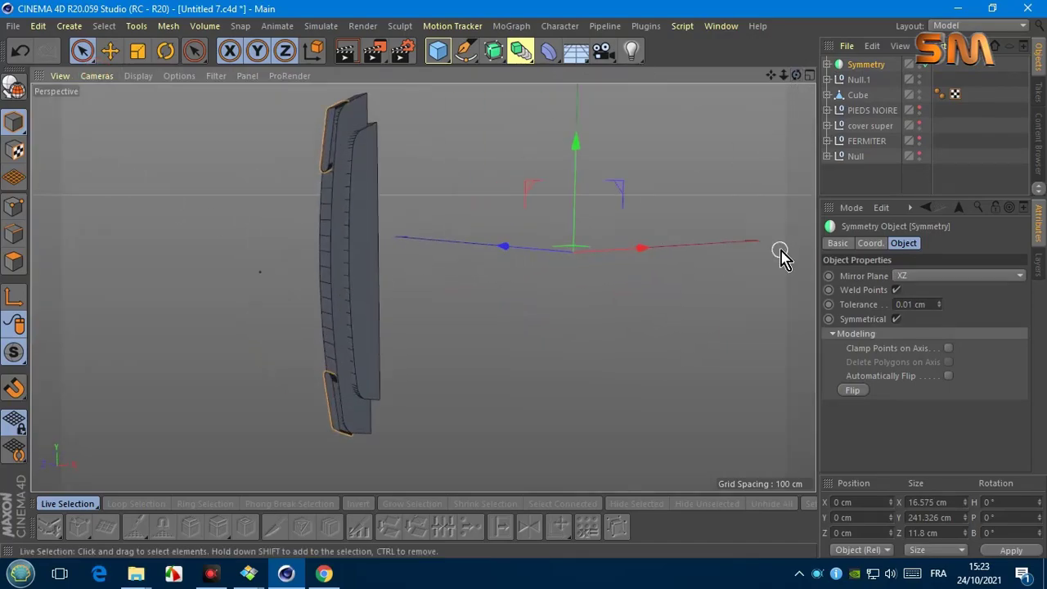
double_click(862, 64)
text(01)
key(Return)
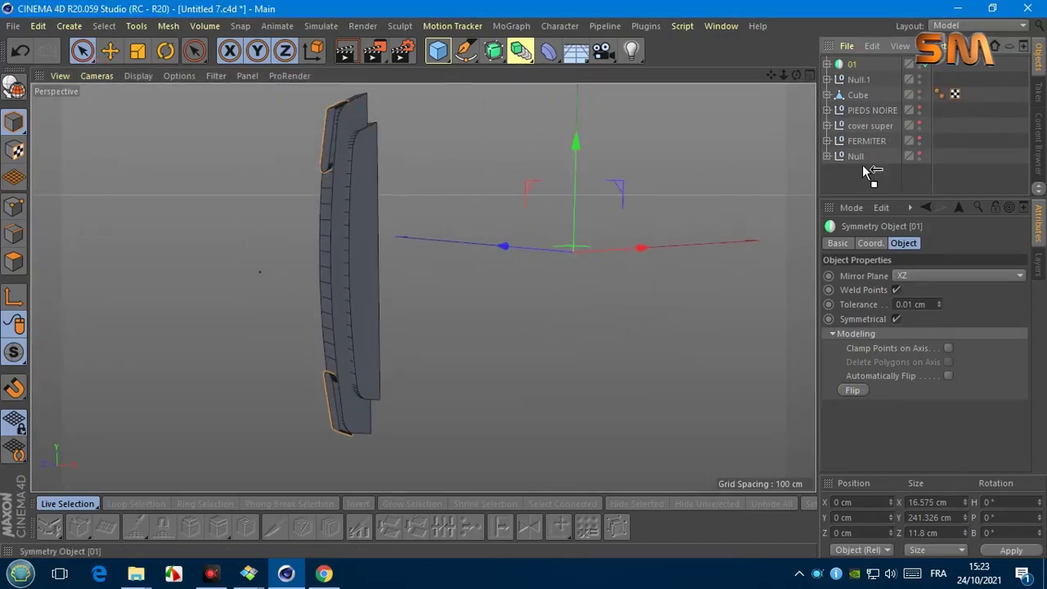
Step: Duplicate 01 as 02, put 01 in Null.1, and add a Boole holding Null.1 and Cube
ctrl+drag(872, 170, 851, 174)
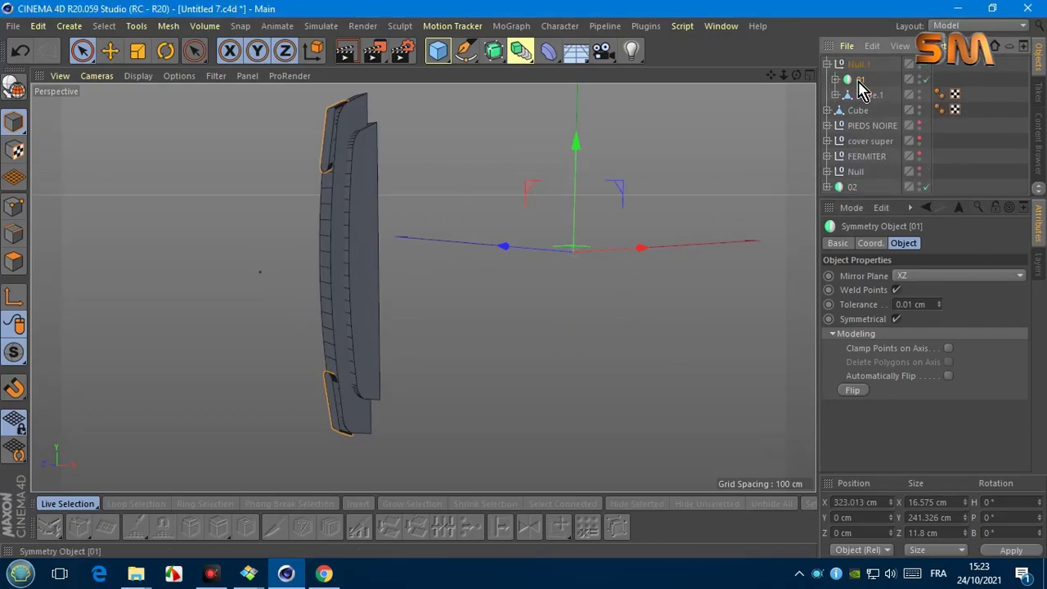
drag(858, 139, 859, 80)
drag(520, 51, 861, 65)
click(859, 80)
drag(404, 245, 541, 244)
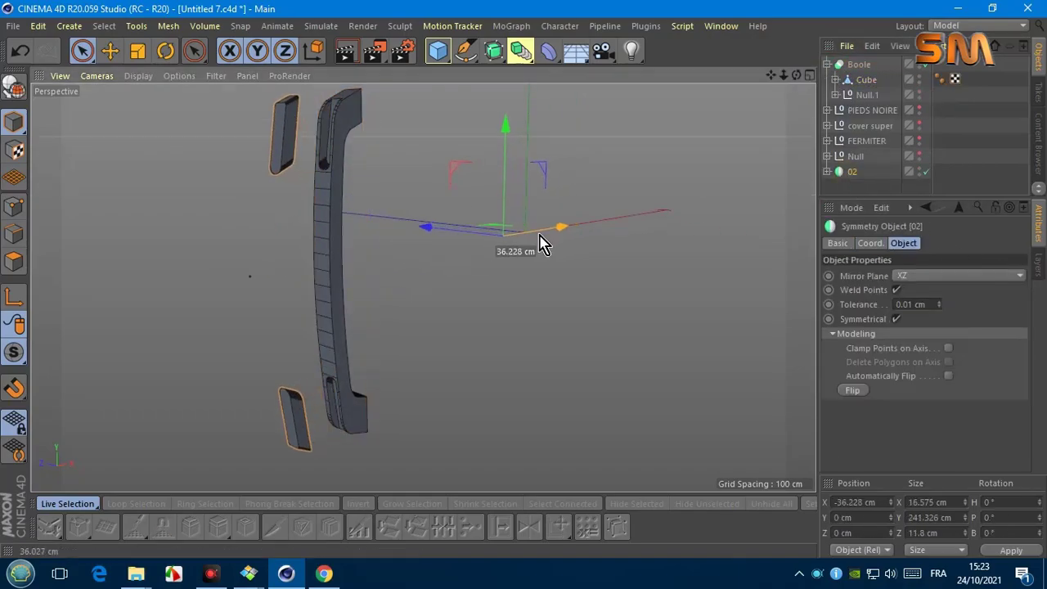
Step: Move the 02 capsule pair along X to about −41.69 cm, near the handle
drag(795, 76, 422, 286)
drag(518, 215, 527, 247)
drag(795, 76, 457, 230)
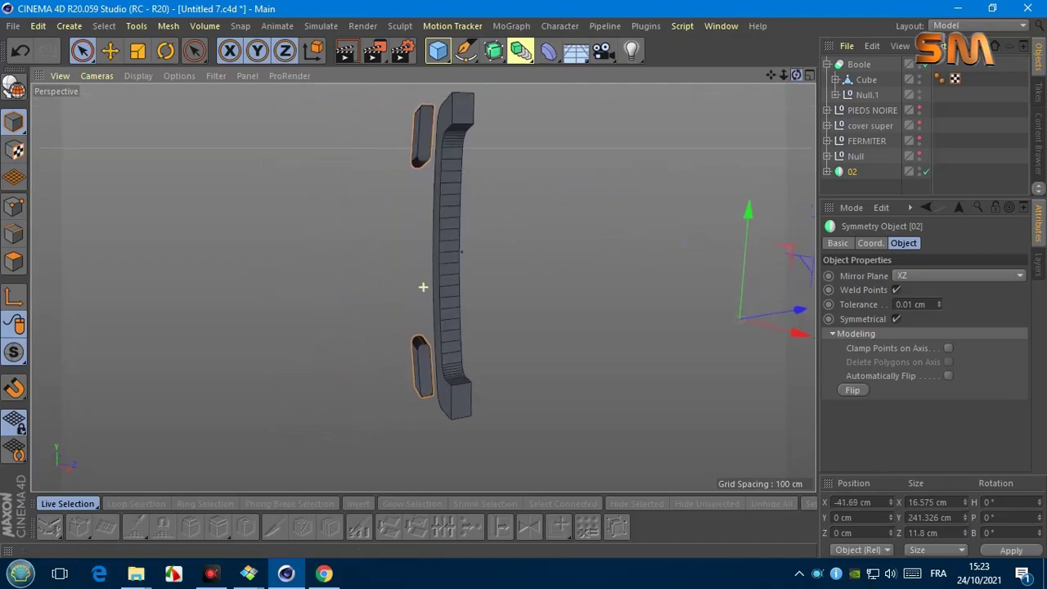
Step: Put the Boole in a Volume Builder with 0.5 cm voxels and a smoothing layer
click(214, 34)
click(219, 49)
drag(857, 79, 867, 65)
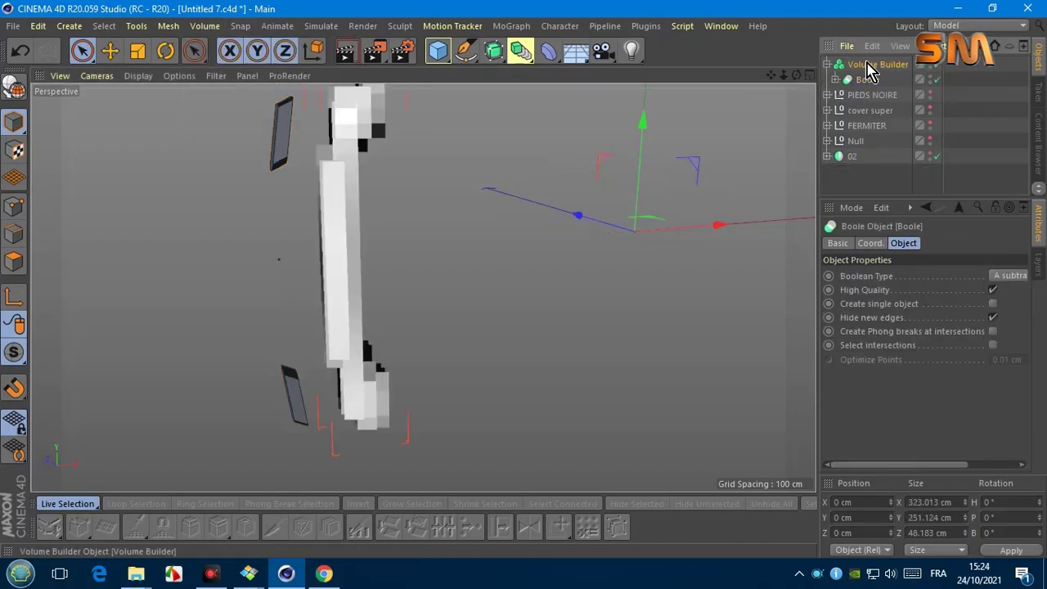
text(0.5)
key(Return)
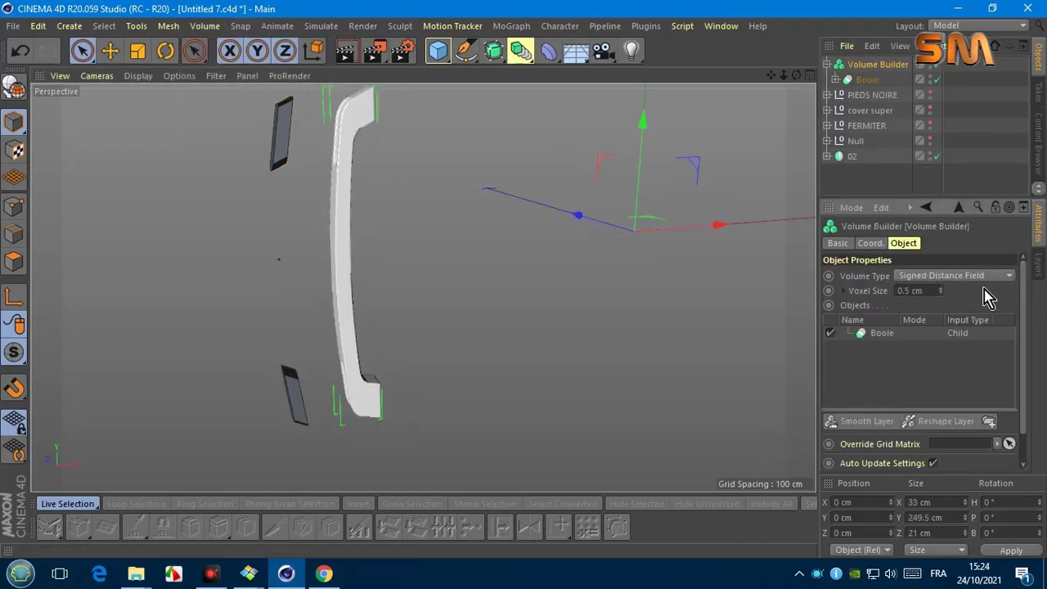
click(852, 421)
drag(806, 80, 423, 357)
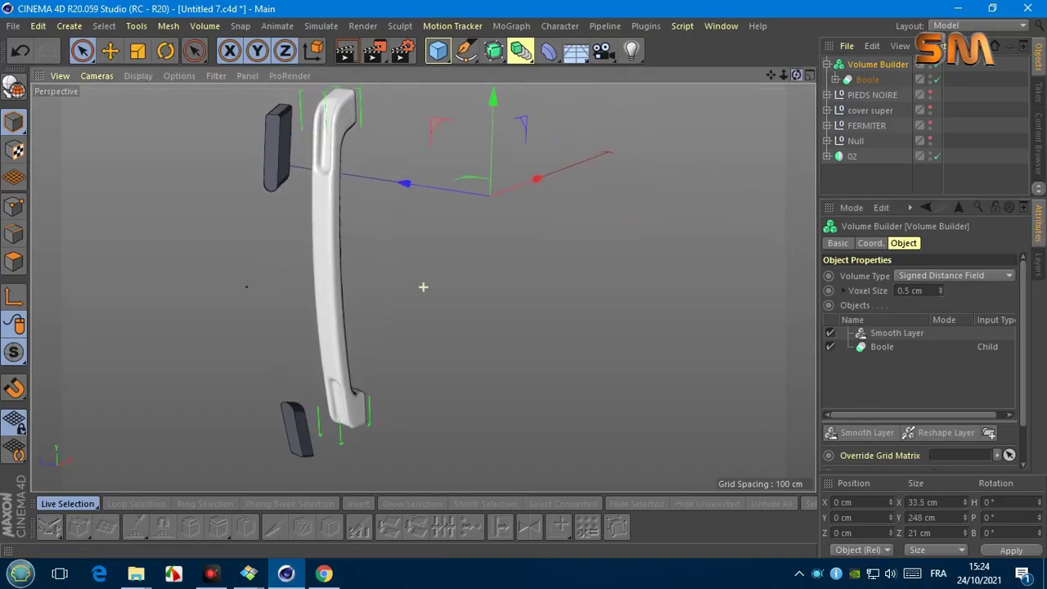
Step: Add a Volume Mesher over the Volume Builder and view it with smooth grey shading
click(200, 27)
click(211, 89)
drag(864, 82, 883, 69)
click(139, 76)
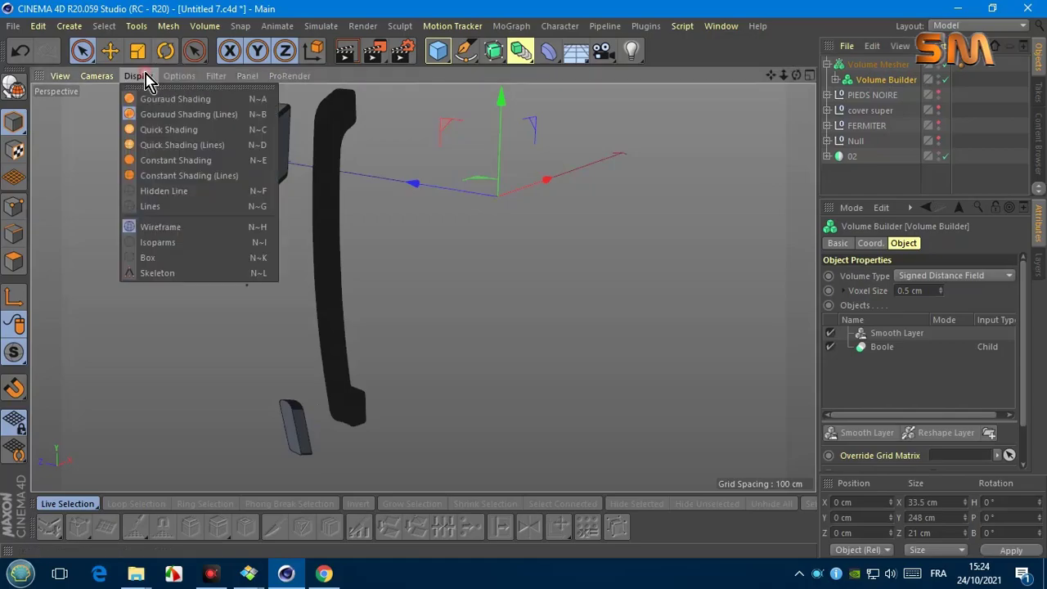
click(154, 99)
drag(806, 79, 423, 285)
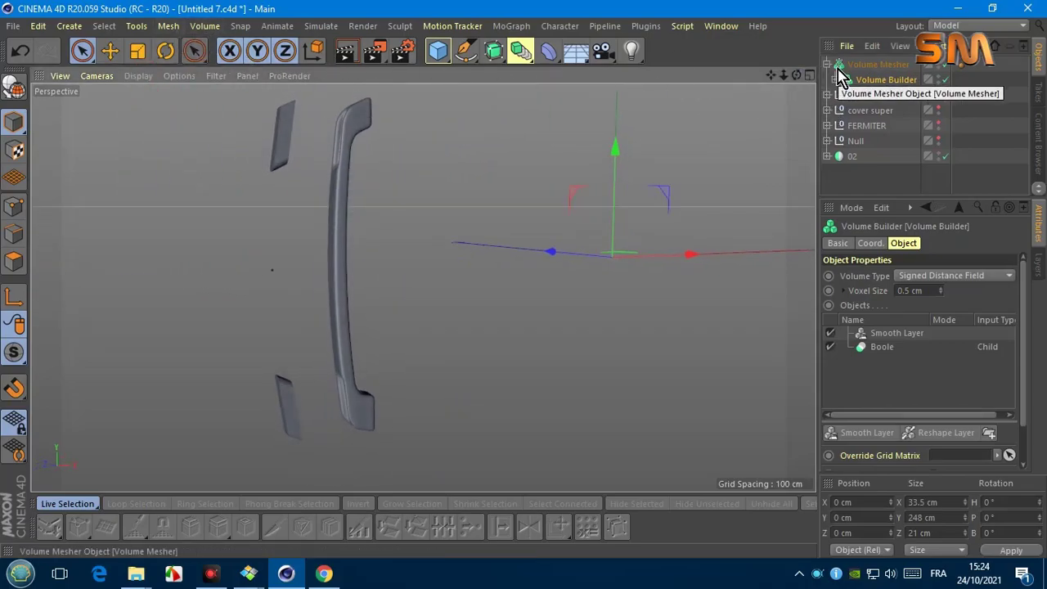
Step: Add 02 to the Volume Builder, nudge the posts along X, and rebuild the handle
click(851, 157)
drag(875, 77, 875, 80)
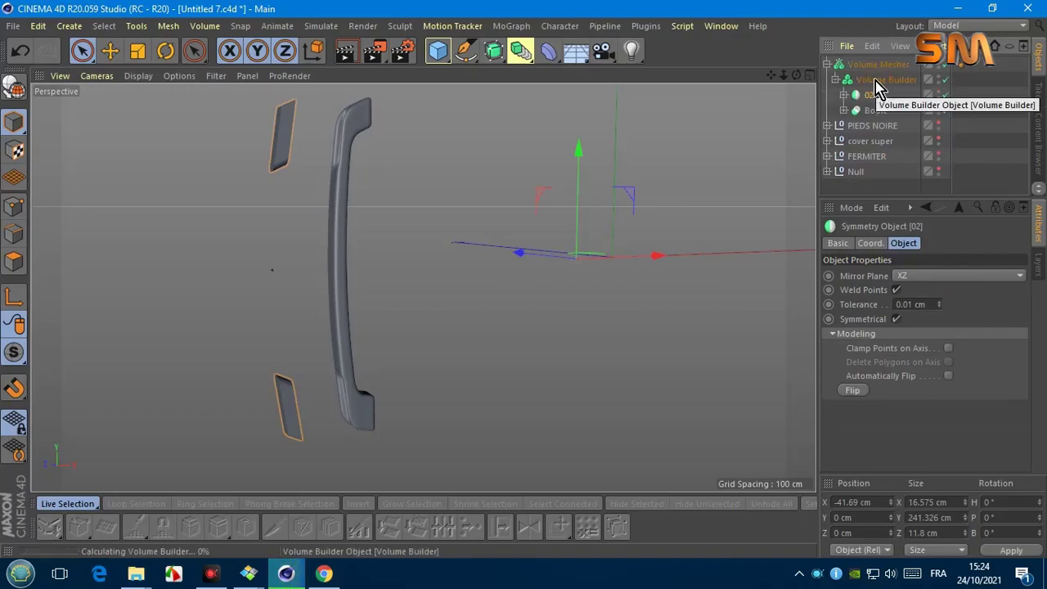
click(945, 80)
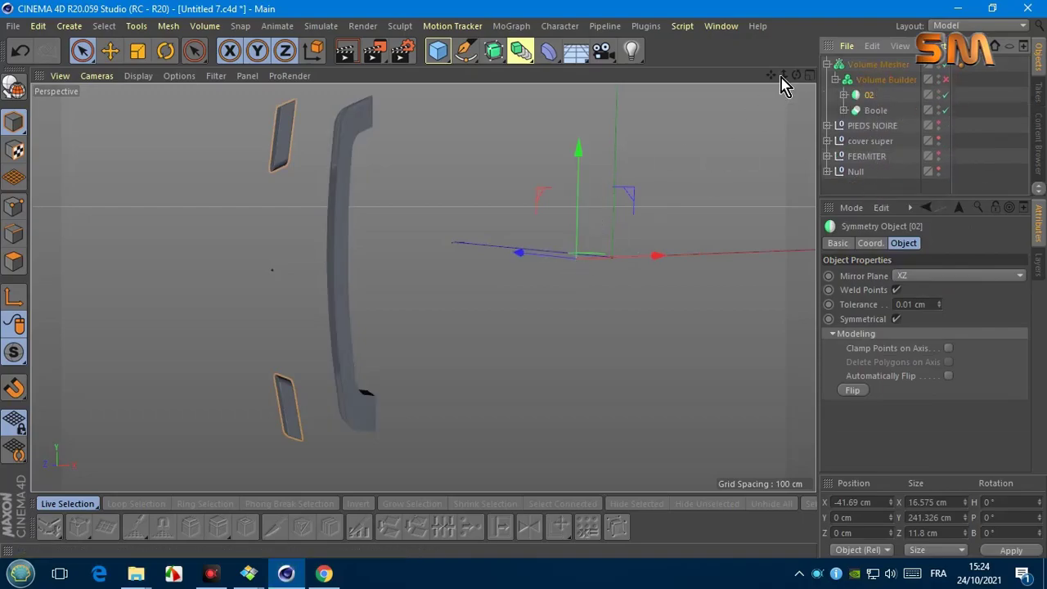
mouse_move(781, 82)
mouse_down()
mouse_move(717, 188)
mouse_move(751, 205)
mouse_up()
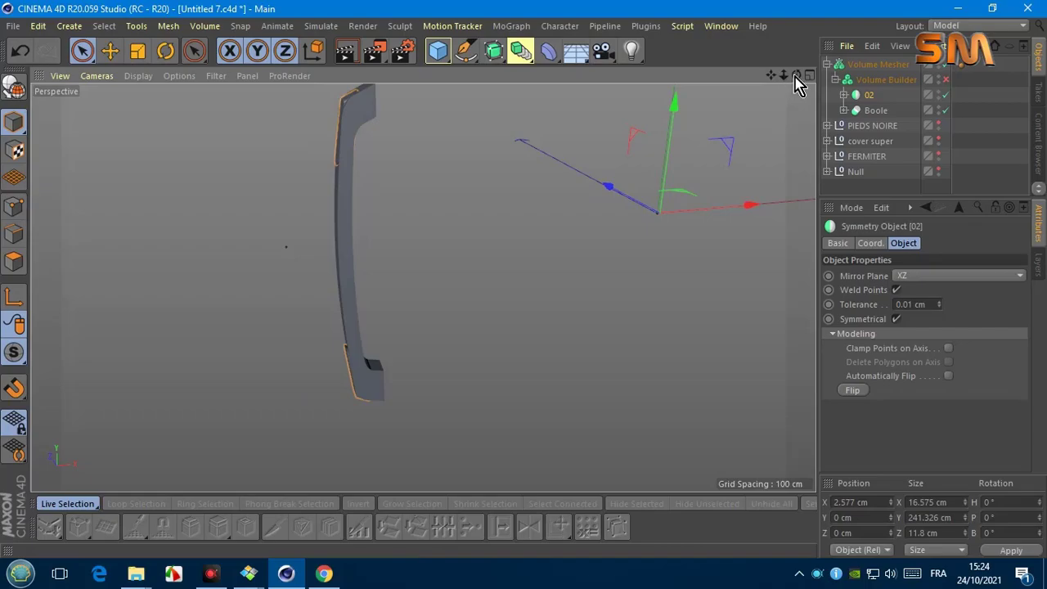
drag(797, 84, 423, 285)
scroll(390, 369, up, 3)
drag(797, 82, 814, 88)
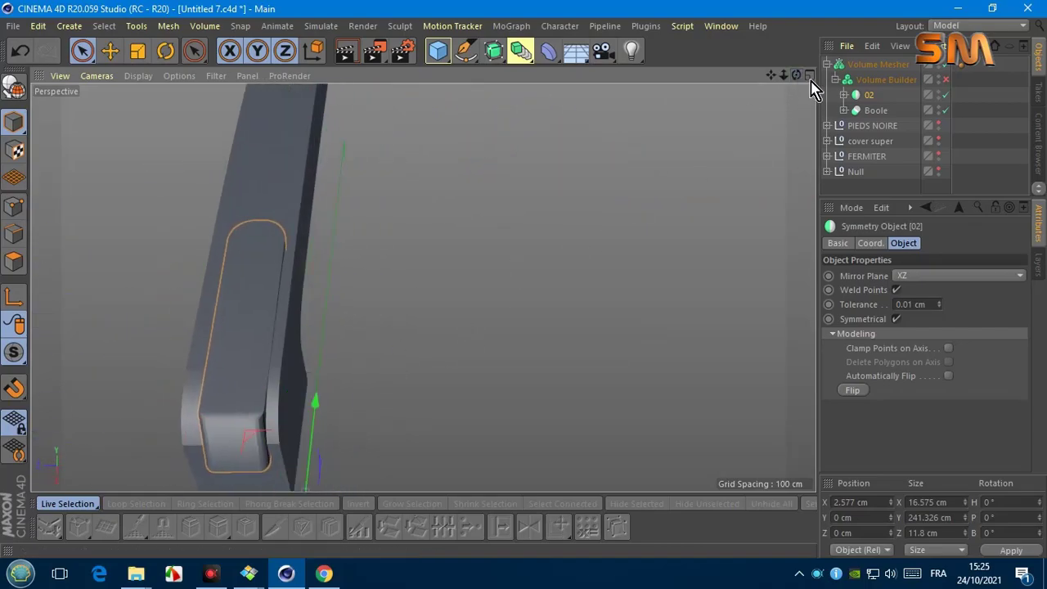
click(946, 80)
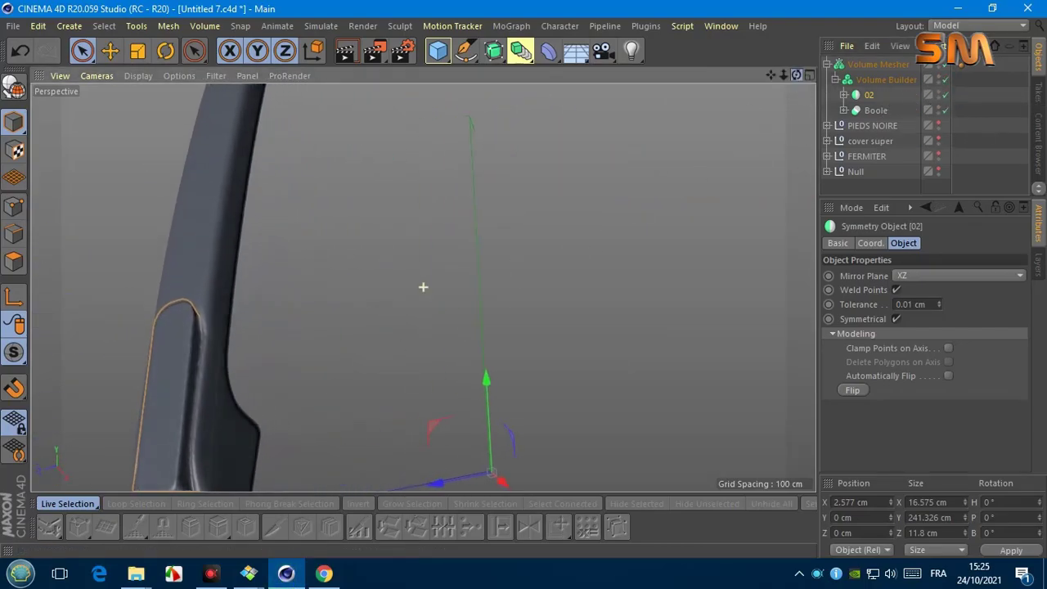
mouse_move(423, 286)
mouse_down()
mouse_move(800, 96)
mouse_move(423, 286)
mouse_up()
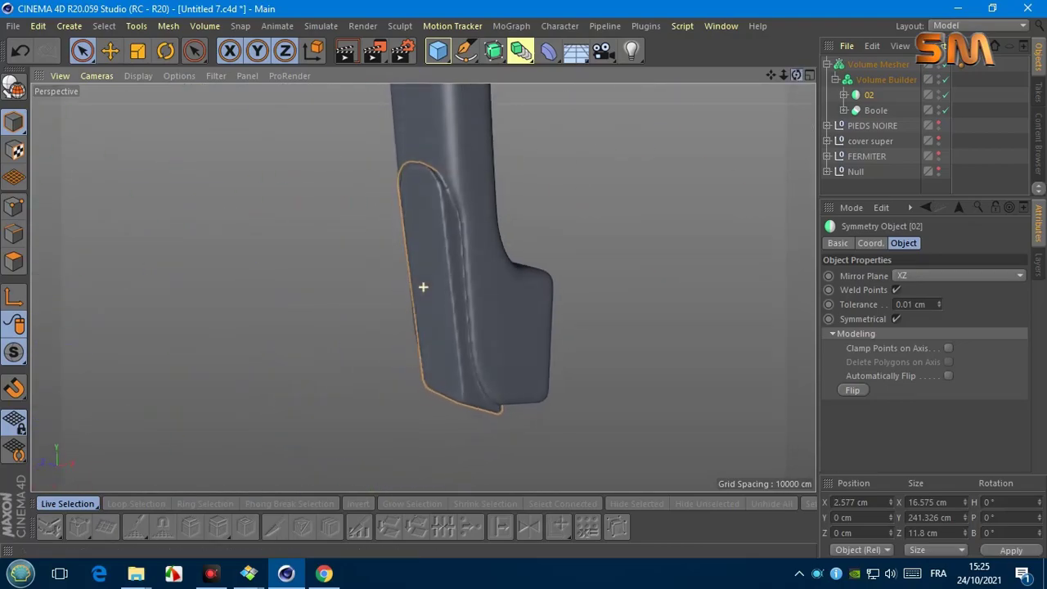
drag(423, 287, 773, 86)
Step: Group the Volume Mesher under a new null named PAGNIER DE COTE
click(827, 63)
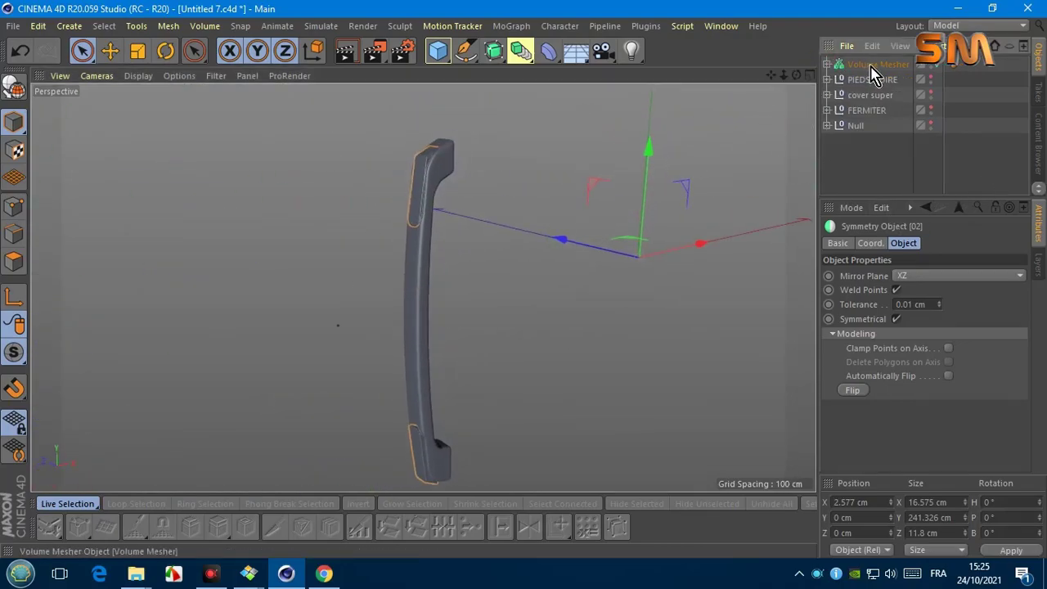
drag(850, 65, 853, 65)
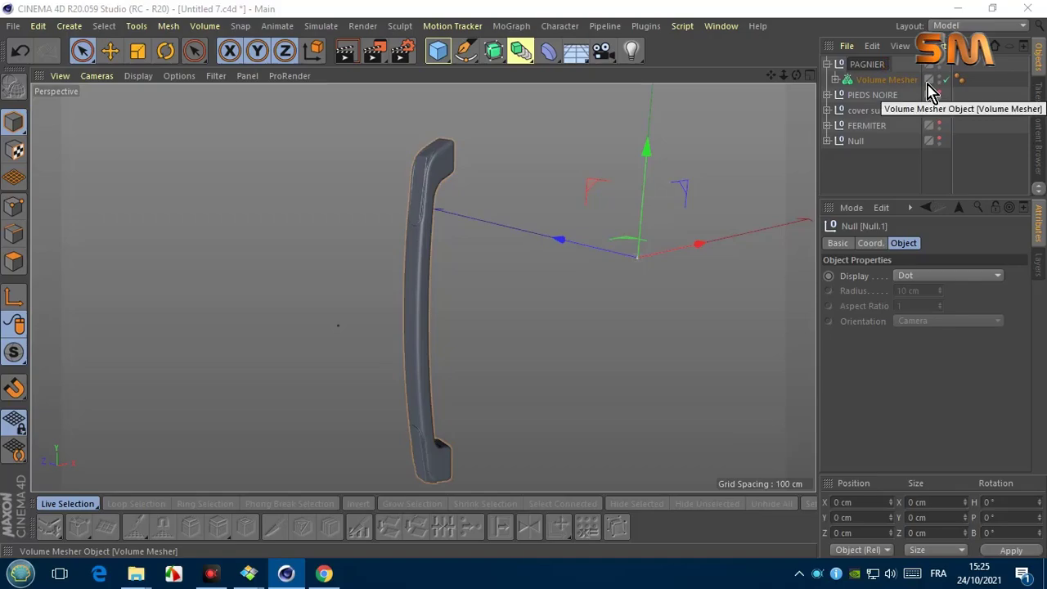
text(DE COTE)
key(Return)
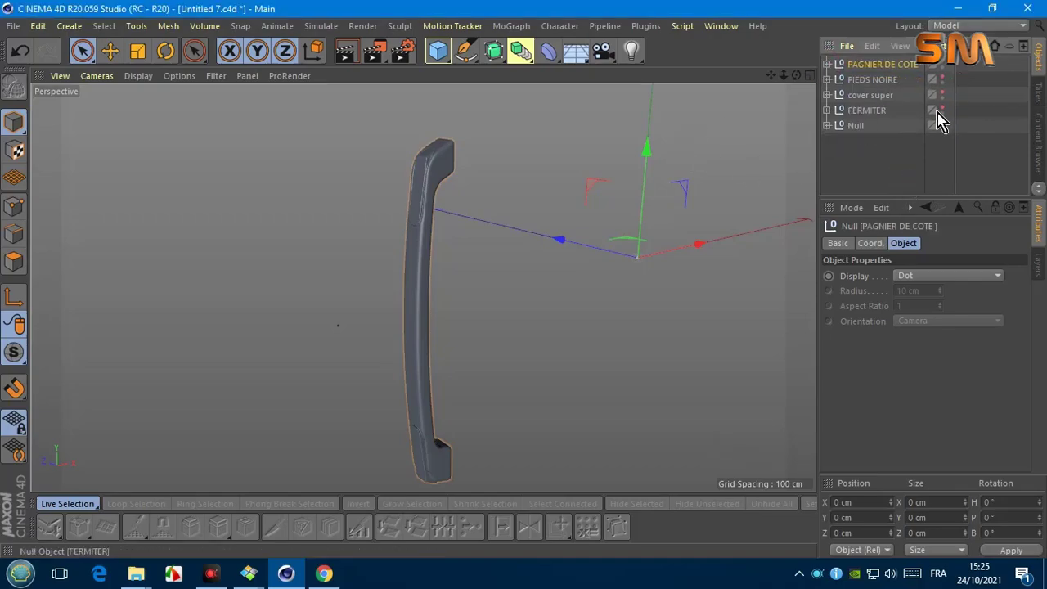
drag(800, 82, 799, 107)
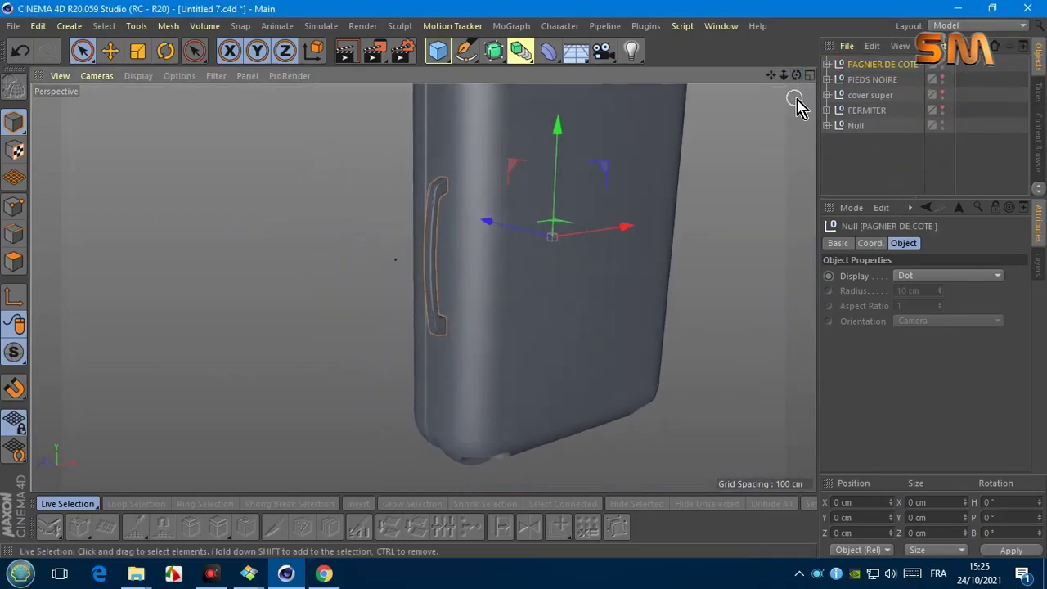
click(809, 75)
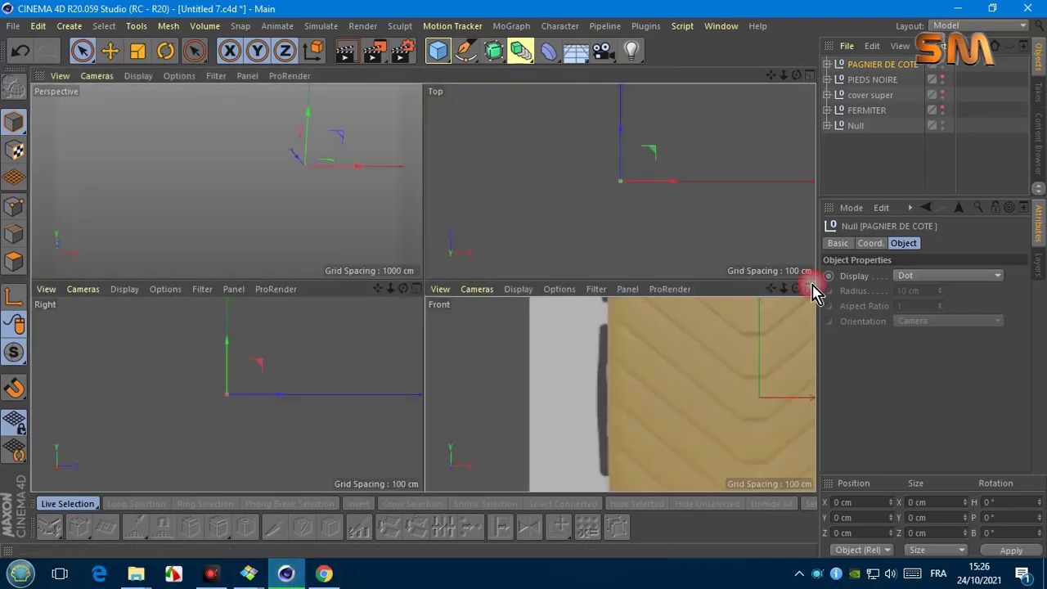
click(809, 286)
scroll(701, 140, down, 2)
scroll(768, 98, down, 2)
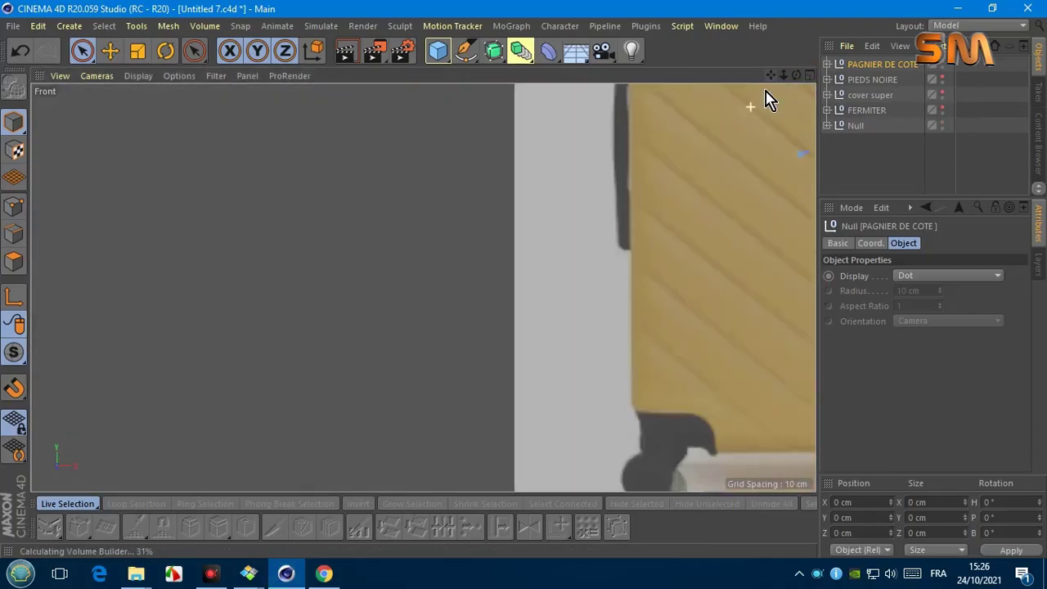
scroll(641, 237, down, 2)
scroll(638, 234, down, 1)
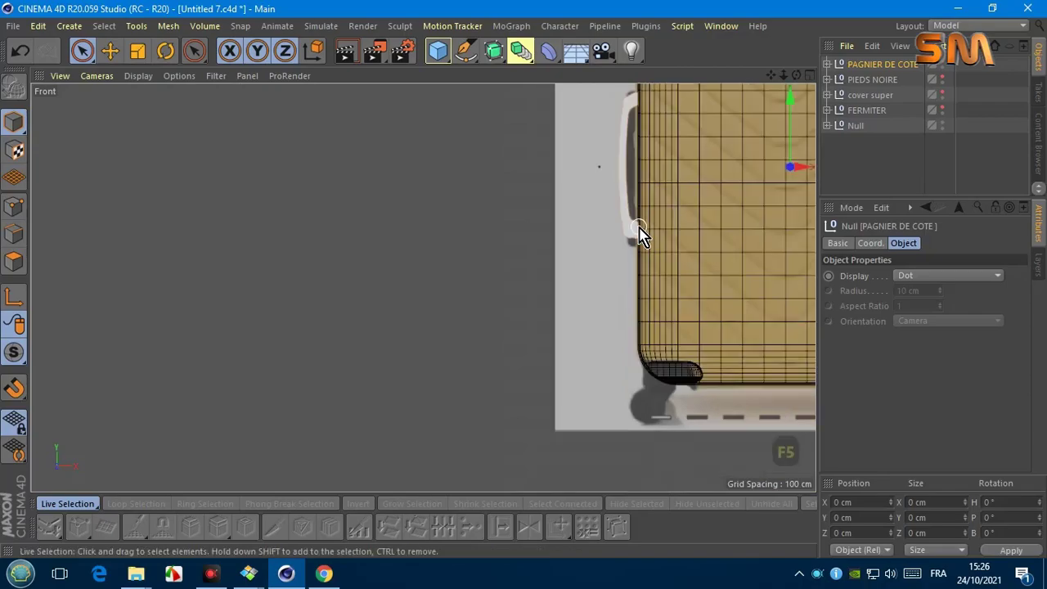
click(827, 64)
click(835, 80)
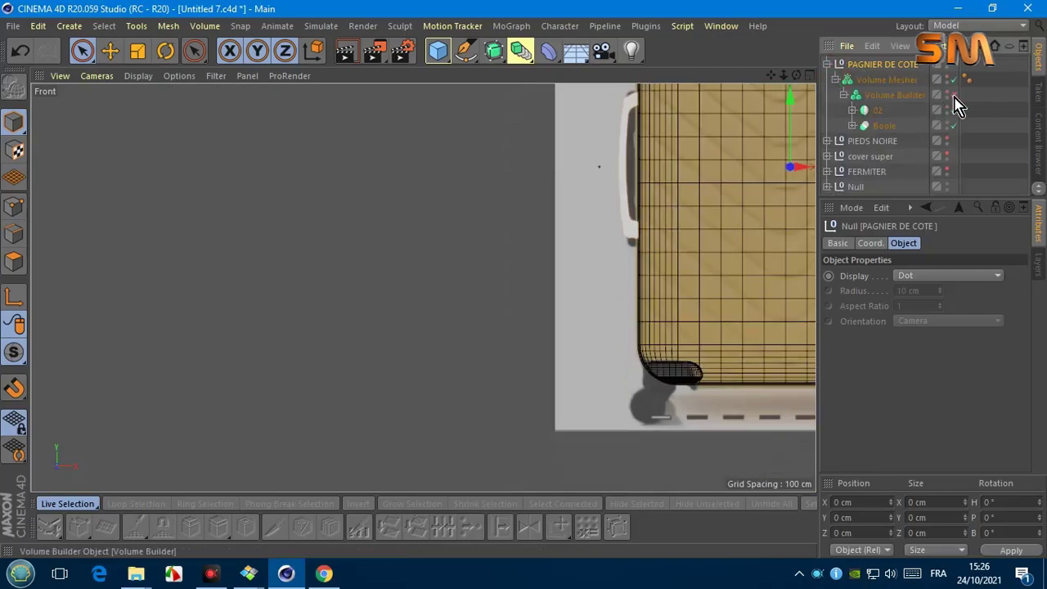
click(827, 64)
drag(770, 74, 423, 286)
scroll(710, 112, up, 2)
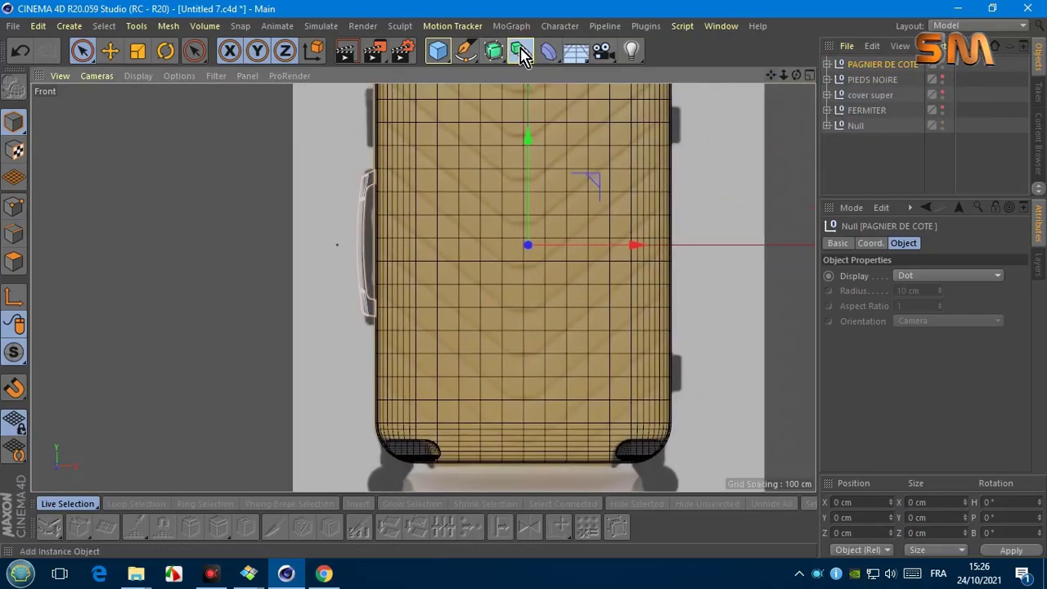
click(524, 56)
click(695, 131)
drag(889, 82, 870, 64)
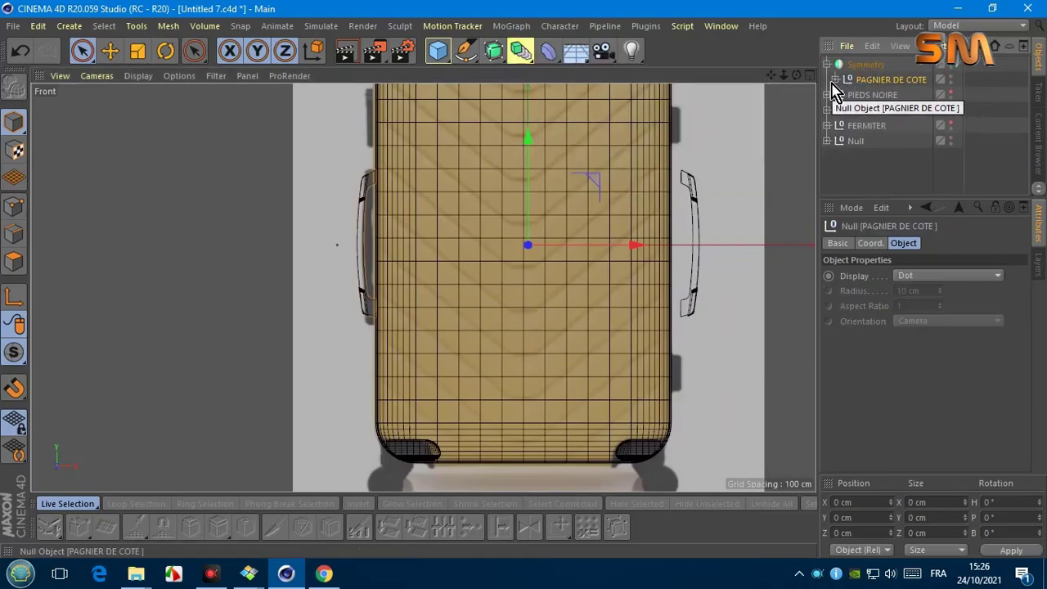
click(20, 52)
click(20, 51)
click(21, 51)
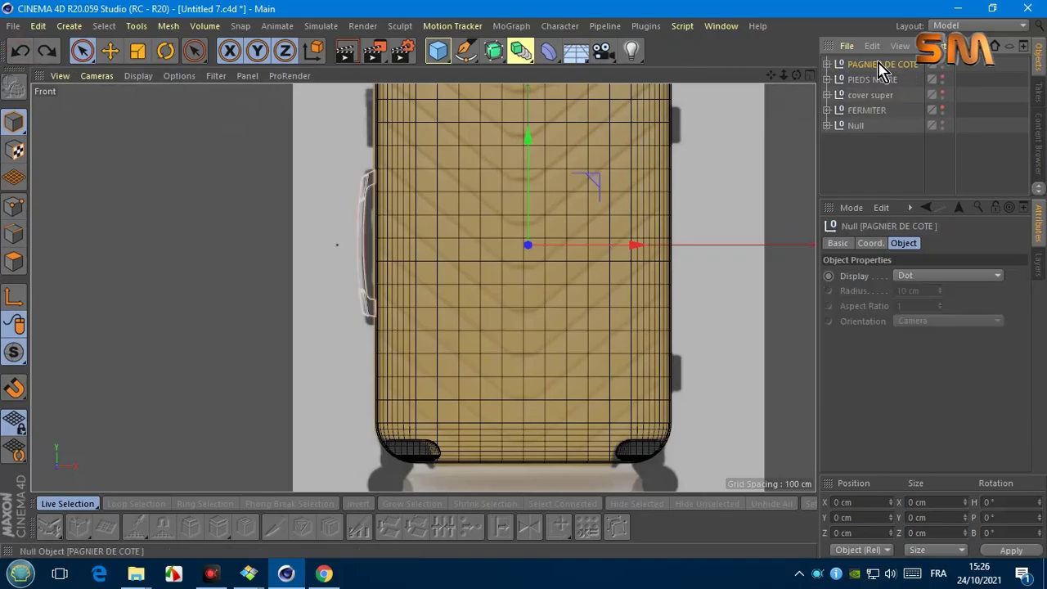
click(809, 76)
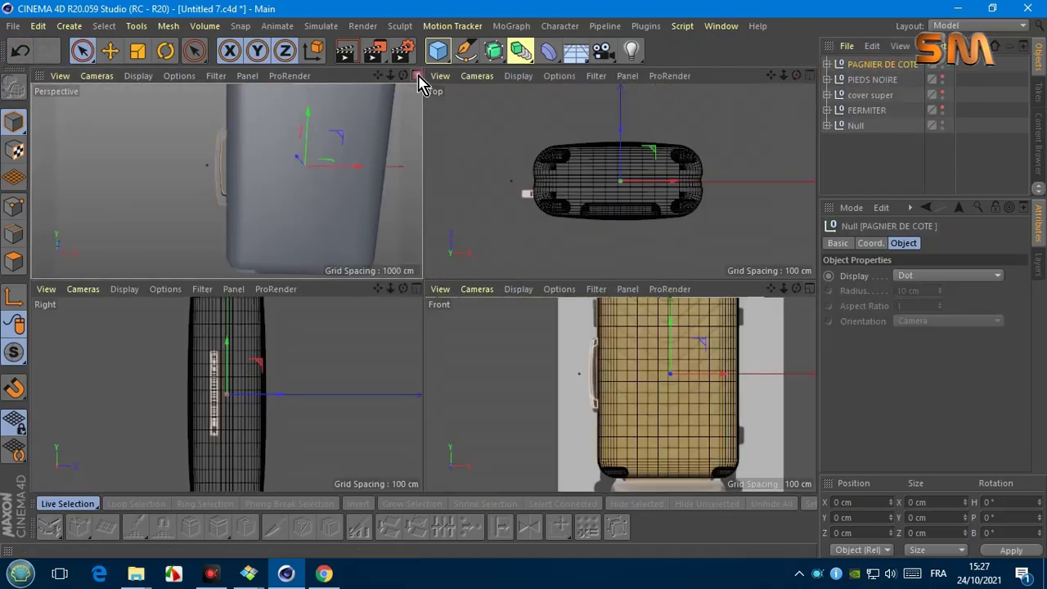
click(420, 77)
drag(795, 75, 725, 122)
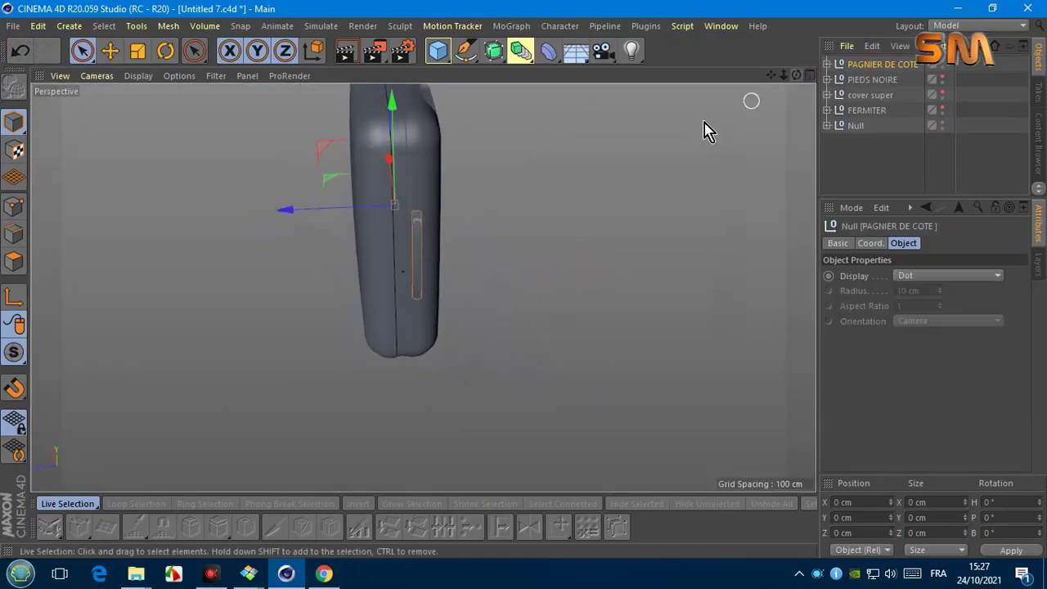
alt+drag(423, 286, 422, 286)
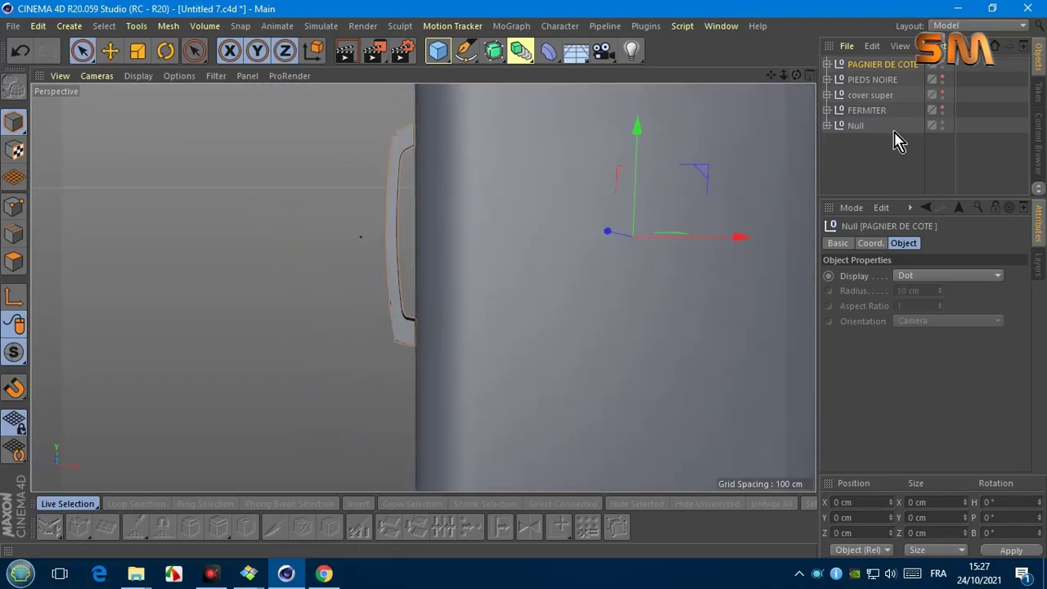
Step: Switch to the front view with shading plus wireframe lines
click(96, 75)
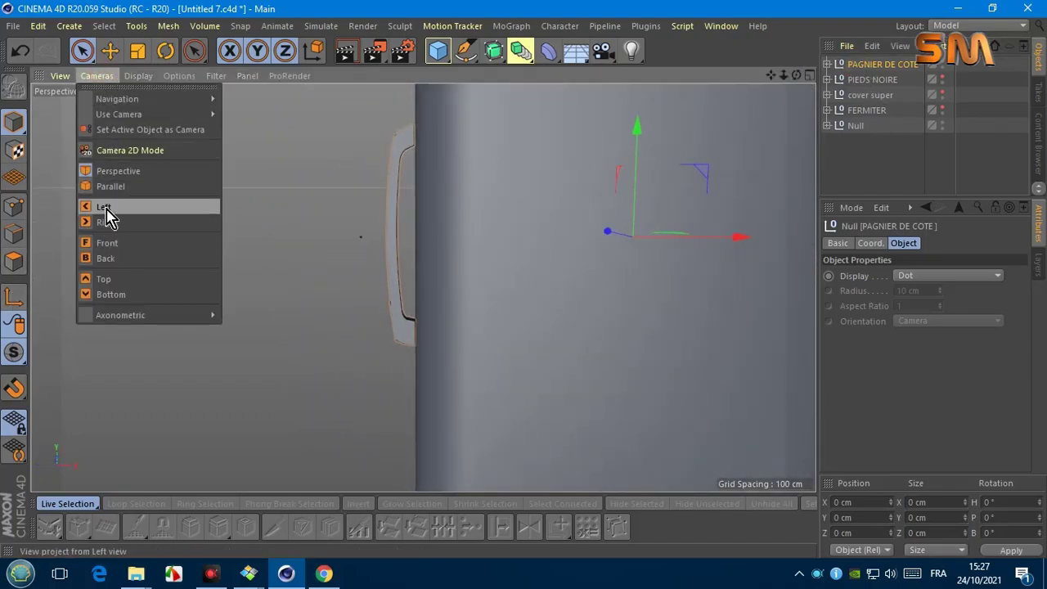
click(102, 209)
click(96, 75)
click(102, 238)
scroll(286, 282, up, 2)
click(138, 75)
click(163, 110)
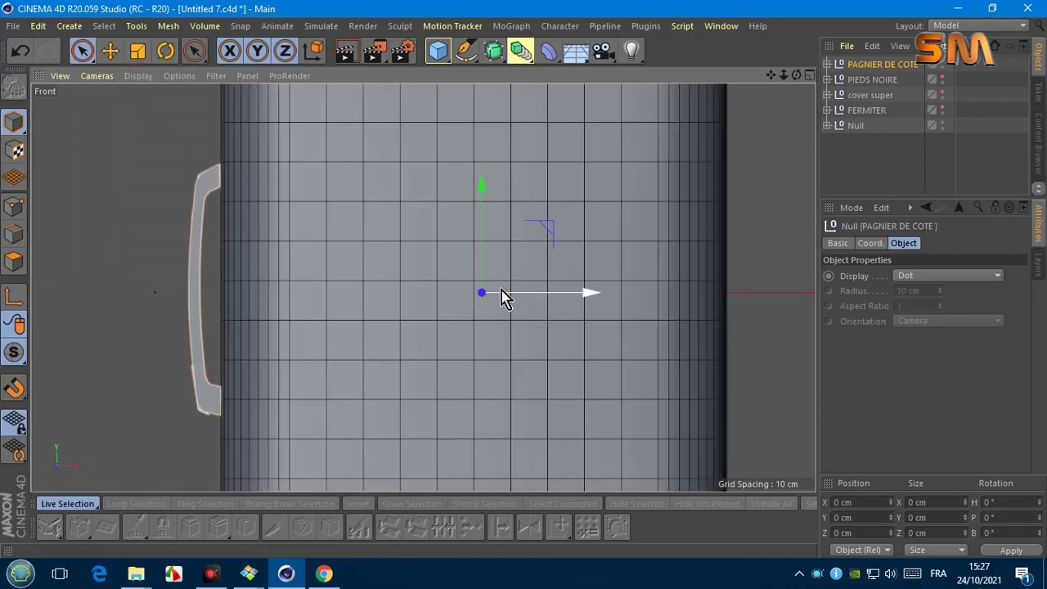
Step: Rotate the handle group 180° around its heading
click(166, 51)
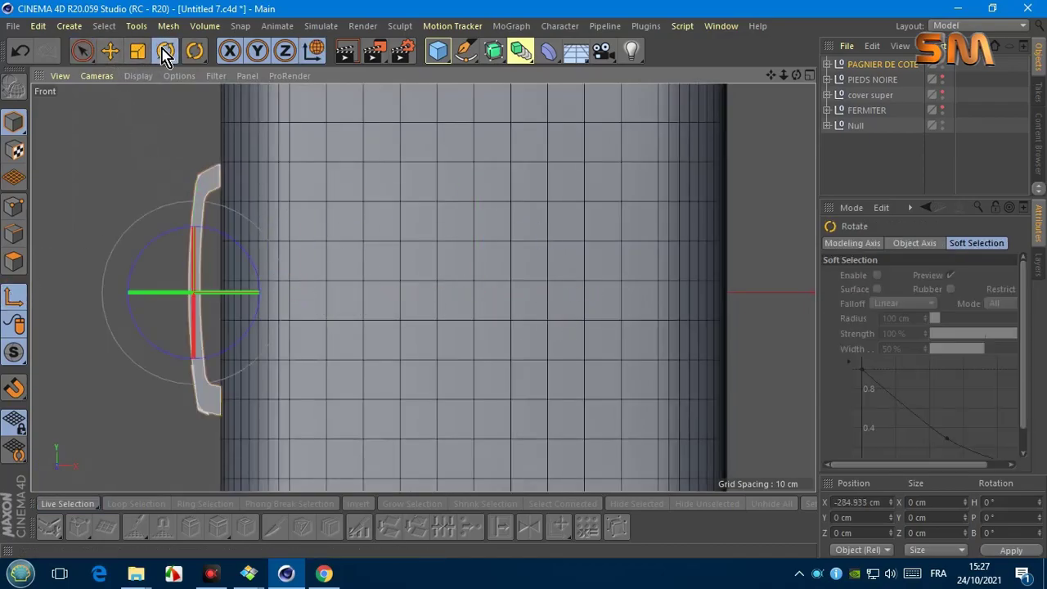
scroll(150, 292, up, 2)
scroll(256, 278, down, 1)
click(109, 51)
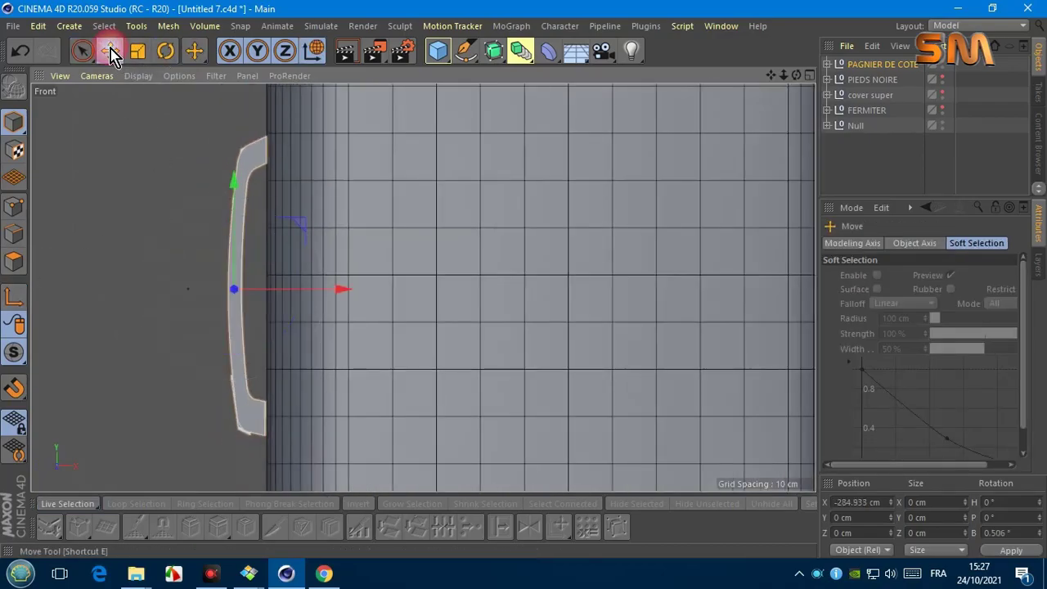
click(165, 51)
drag(229, 286, 565, 254)
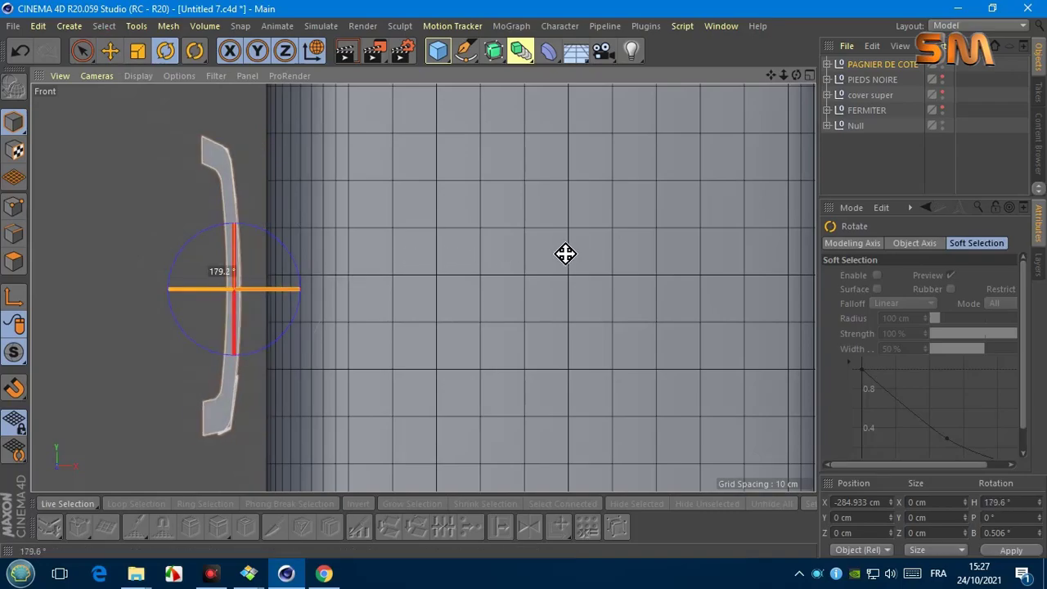
click(1011, 550)
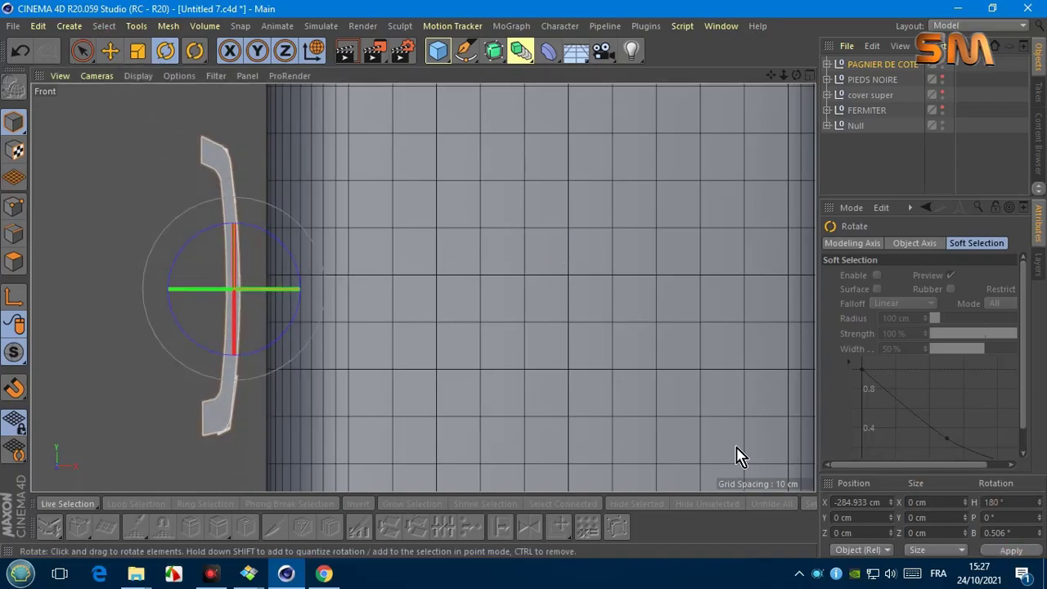
scroll(240, 226, down, 5)
Step: Move the handle group to the suitcase's right side, around Z −73.969 cm
key(e)
drag(343, 264, 736, 315)
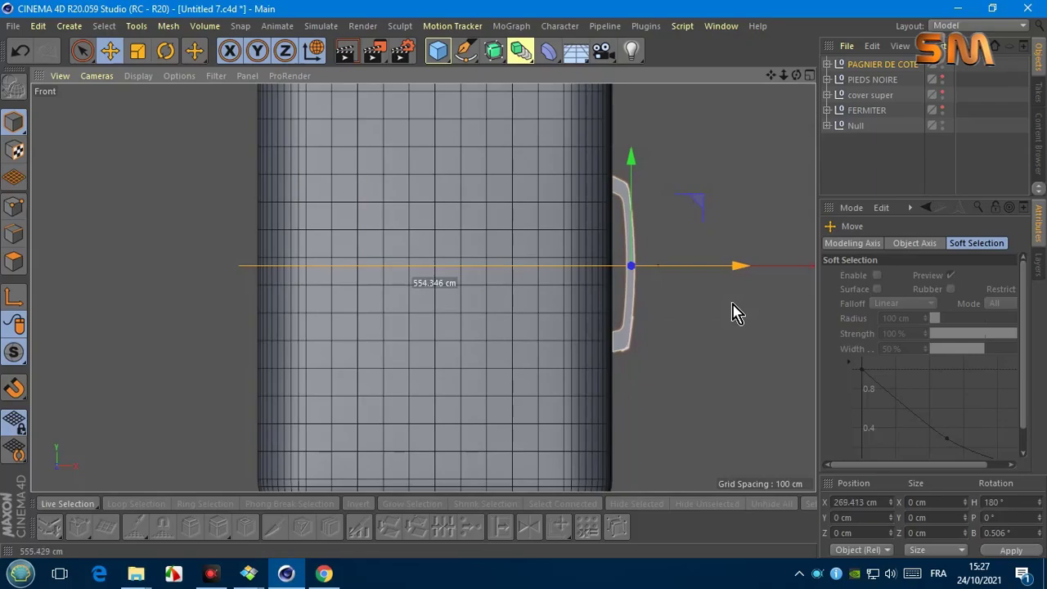
click(879, 190)
scroll(572, 245, down, 4)
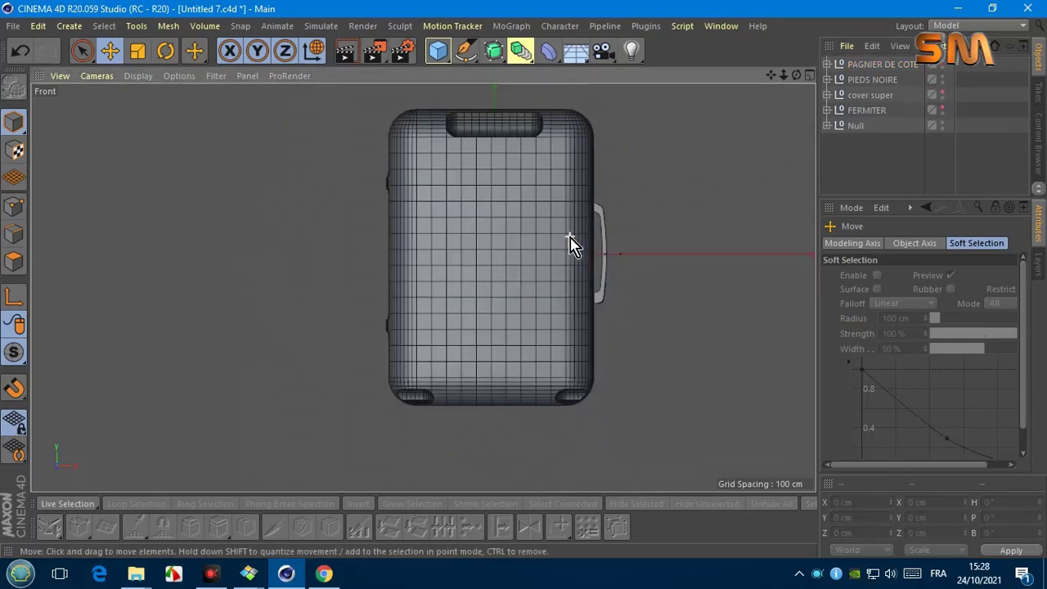
Step: Return to perspective view and zoom in on the suitcase
click(96, 75)
click(114, 171)
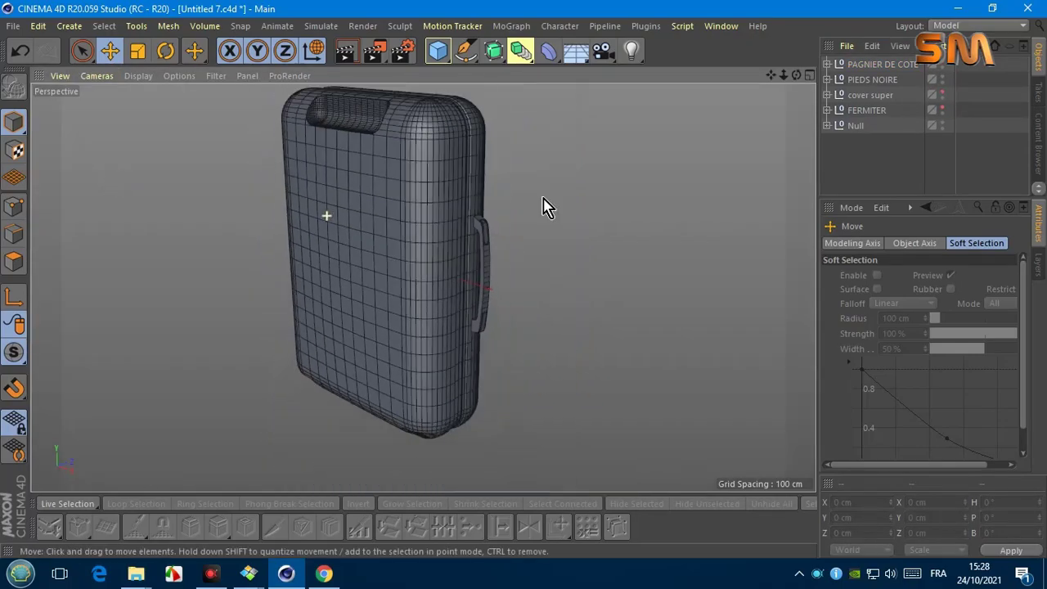
alt+drag(545, 205, 423, 285)
scroll(417, 327, up, 3)
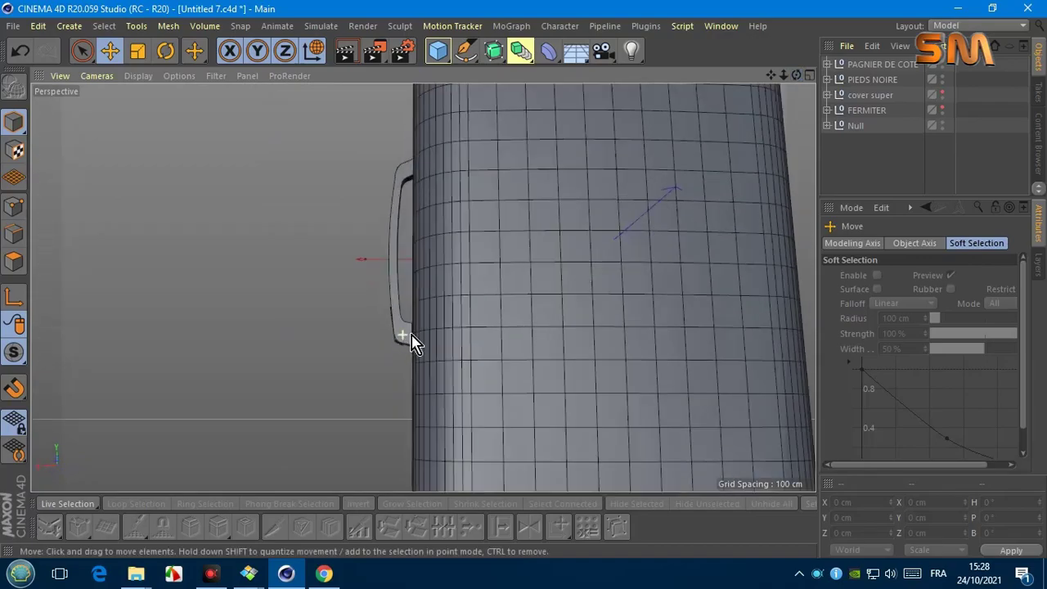
scroll(423, 344, up, 3)
scroll(423, 344, up, 2)
Step: Select PAGNIER DE COTE with the Move tool and inspect the case's front and side
click(876, 69)
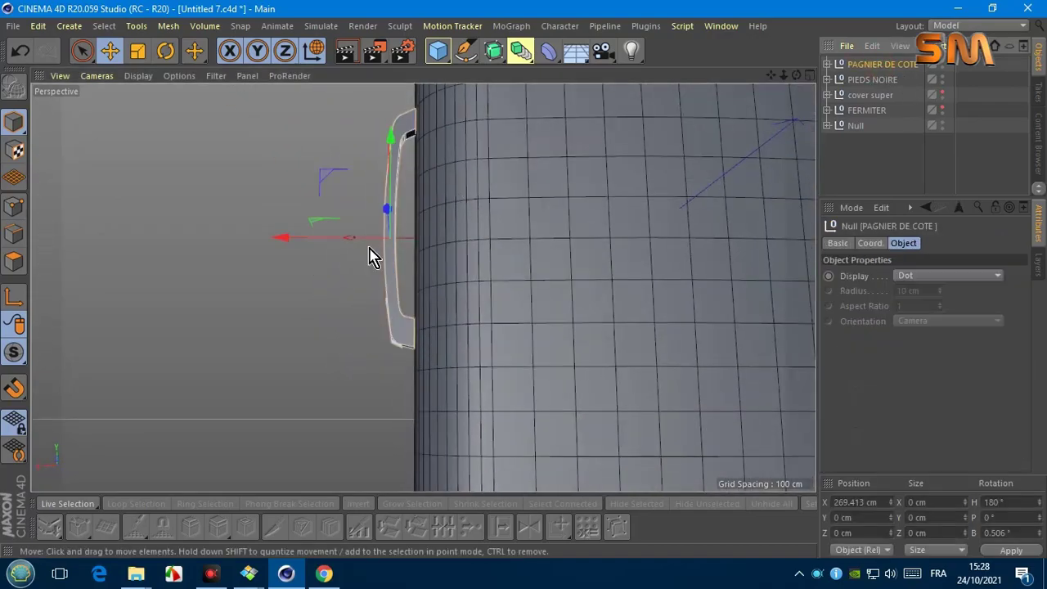
key(r)
key(e)
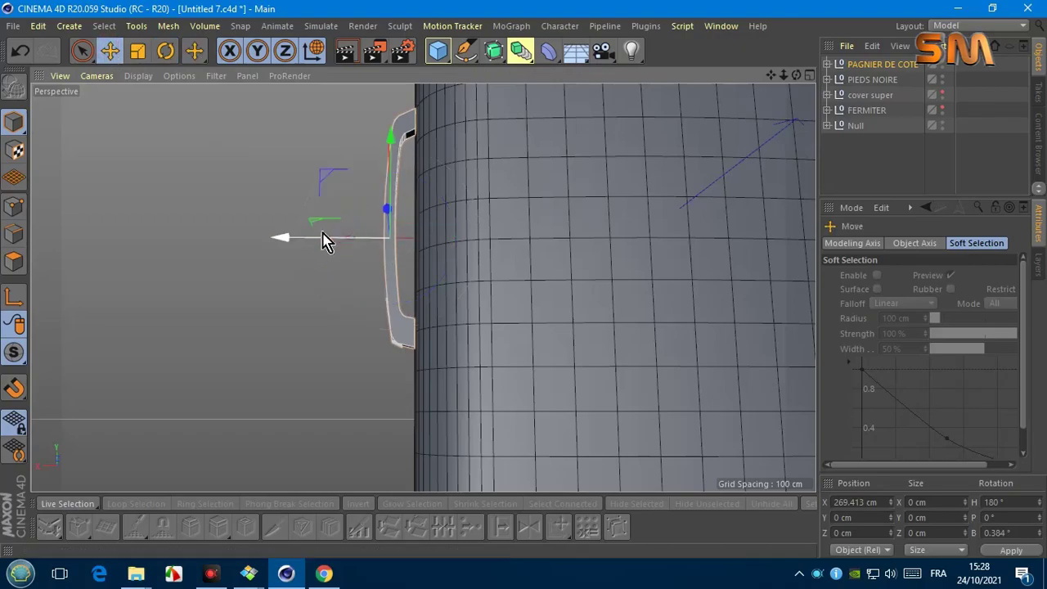
scroll(325, 245, down, 2)
scroll(292, 296, down, 3)
alt+drag(292, 297, 423, 287)
alt+drag(135, 79, 297, 164)
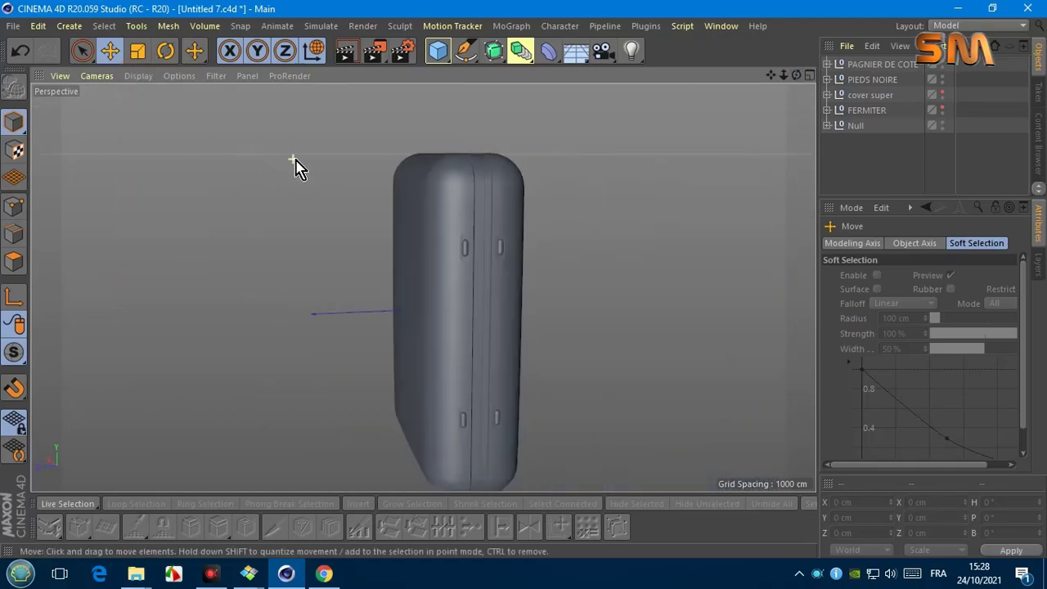
scroll(458, 253, up, 3)
alt+drag(423, 286, 423, 287)
scroll(422, 286, down, 3)
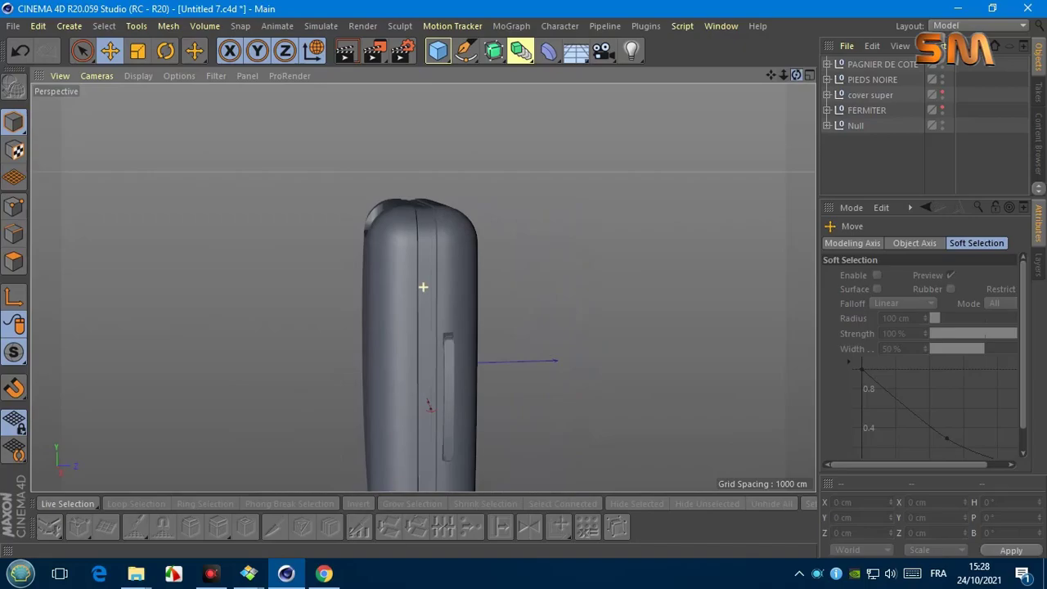
Step: Make the FERMITER zipper visible in the viewport beside PAGNIER DE COTE
click(873, 65)
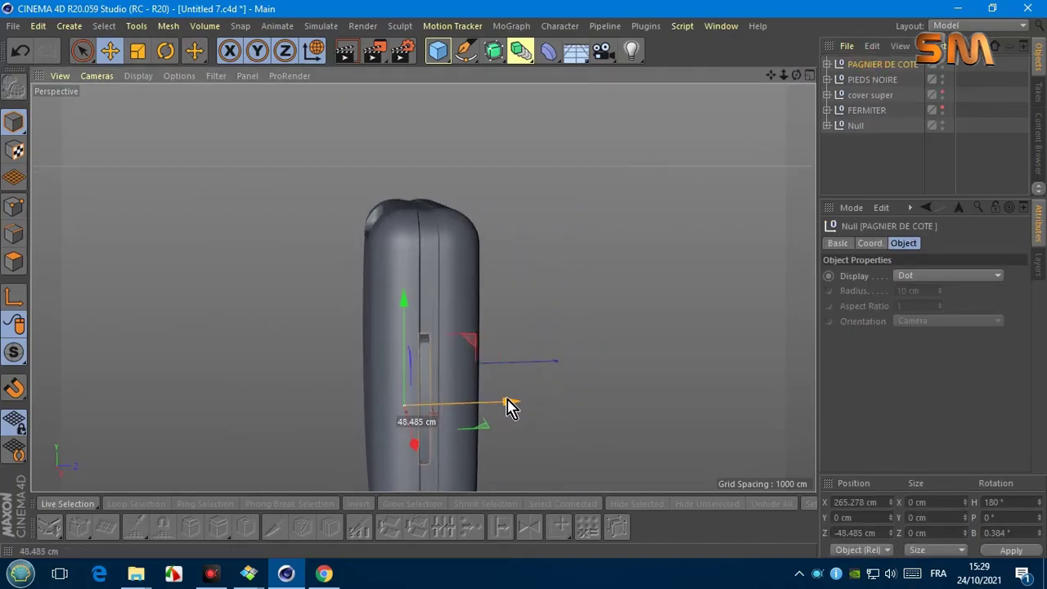
scroll(398, 409, up, 2)
alt+drag(397, 409, 423, 287)
scroll(405, 327, up, 1)
scroll(388, 367, up, 2)
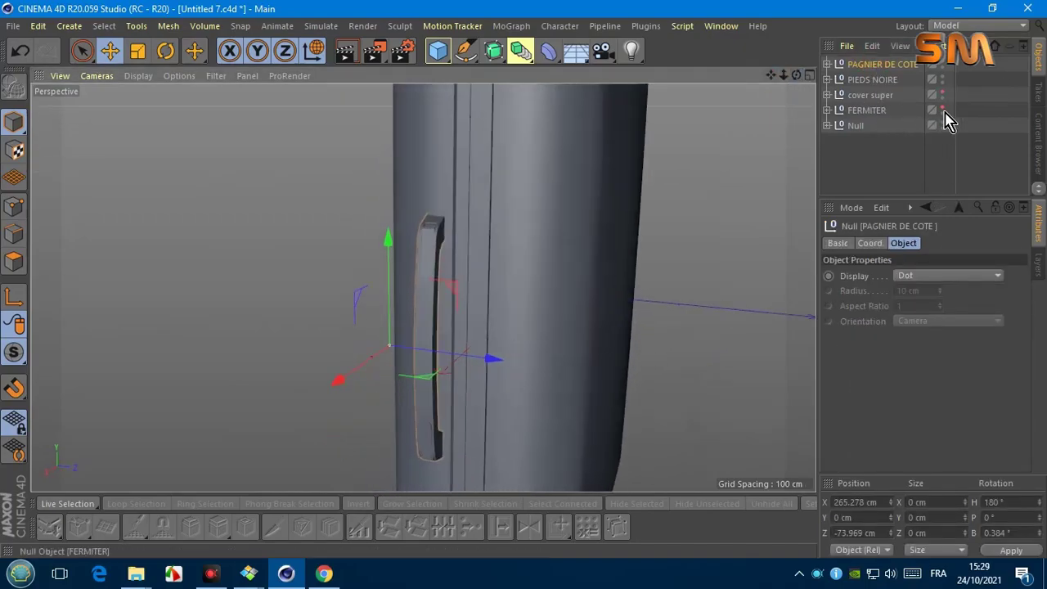
click(942, 111)
alt+drag(699, 153, 606, 163)
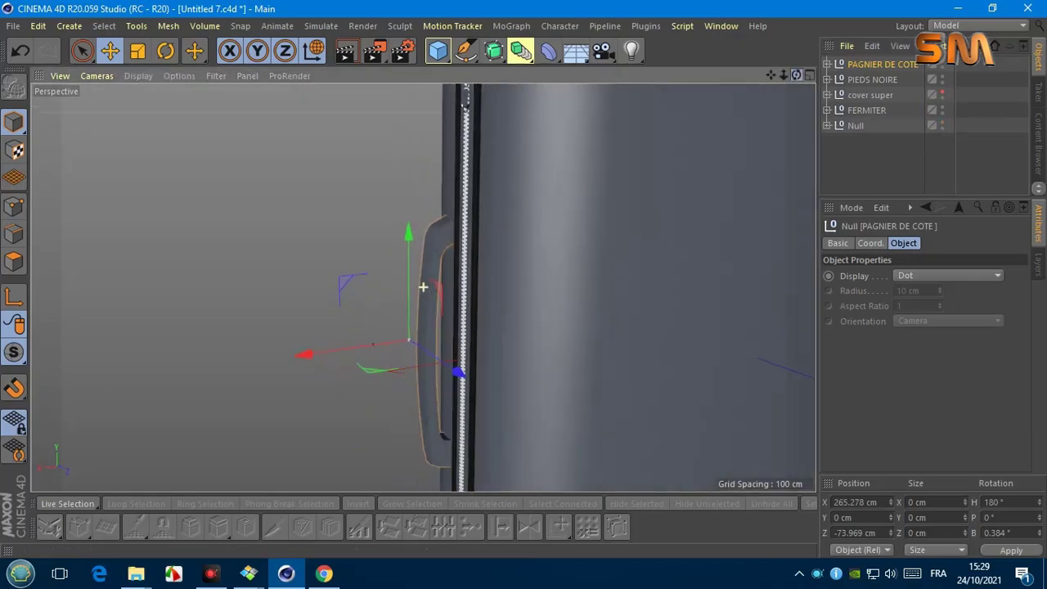
Step: Rename the side handle PAGNIER DE COTE 01 and its copy PAGNIER DE COTE 02
double_click(869, 65)
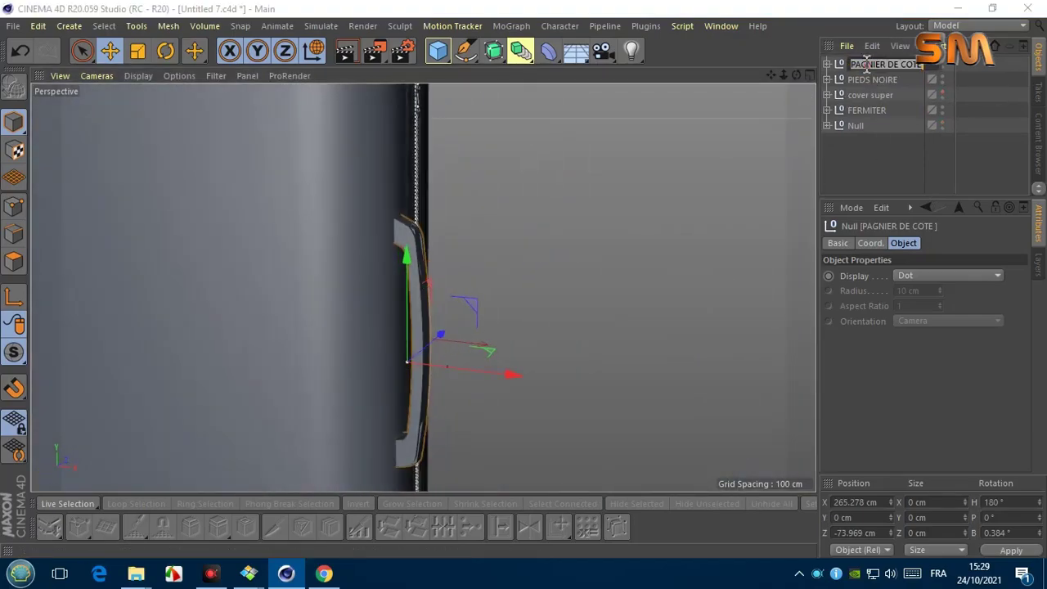
key(Return)
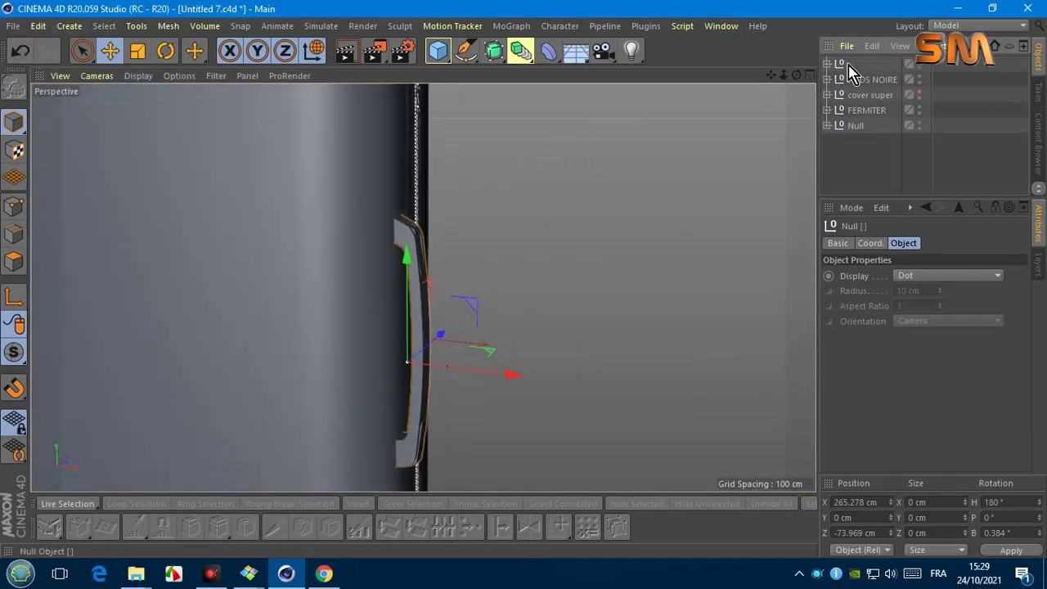
double_click(857, 66)
text(TEB)
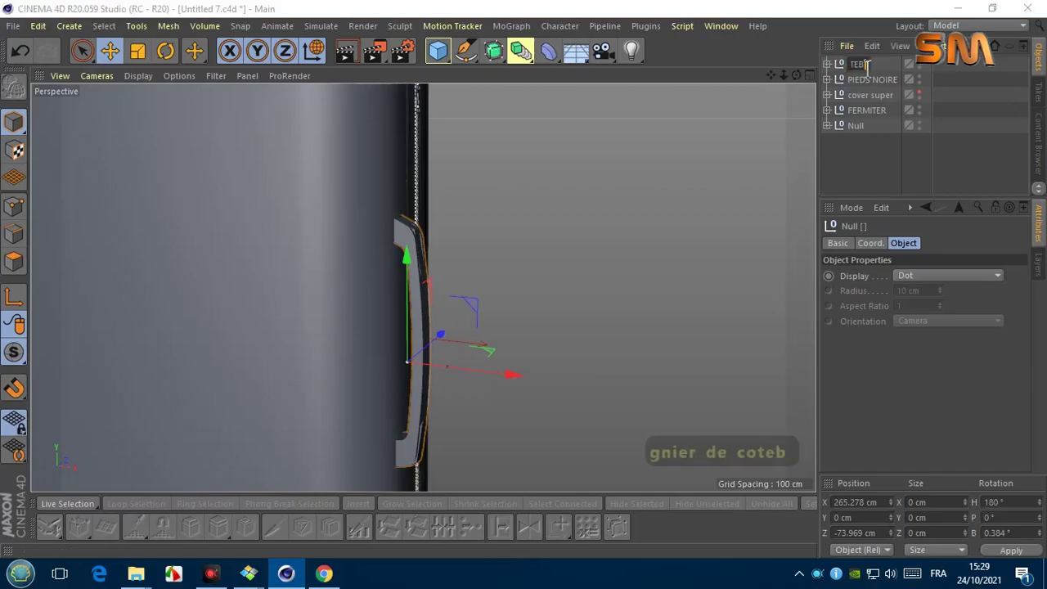
key(BackSpace)
key(BackSpace)
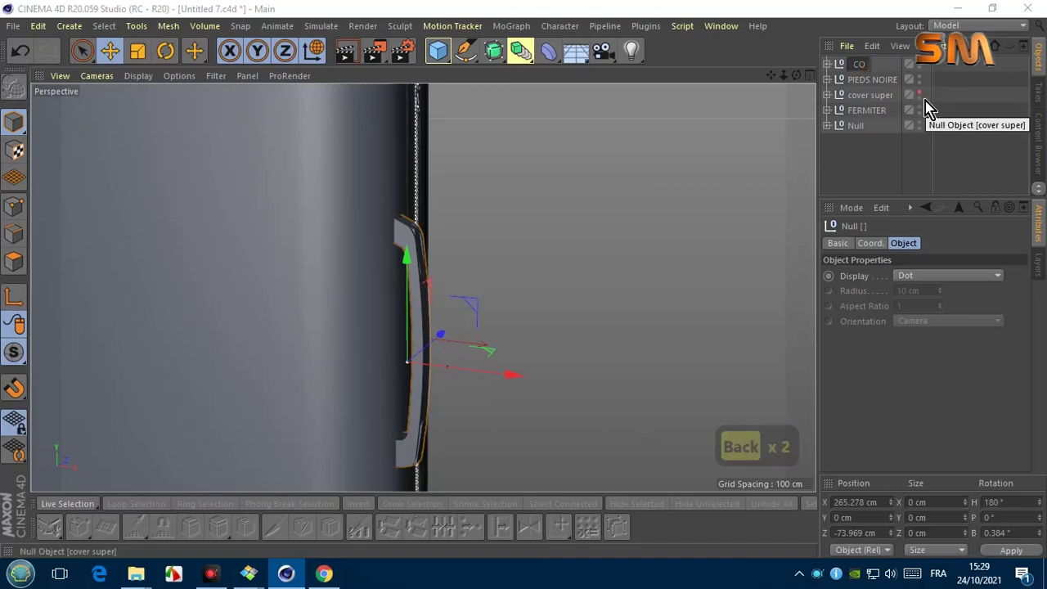
text(te)
key(Return)
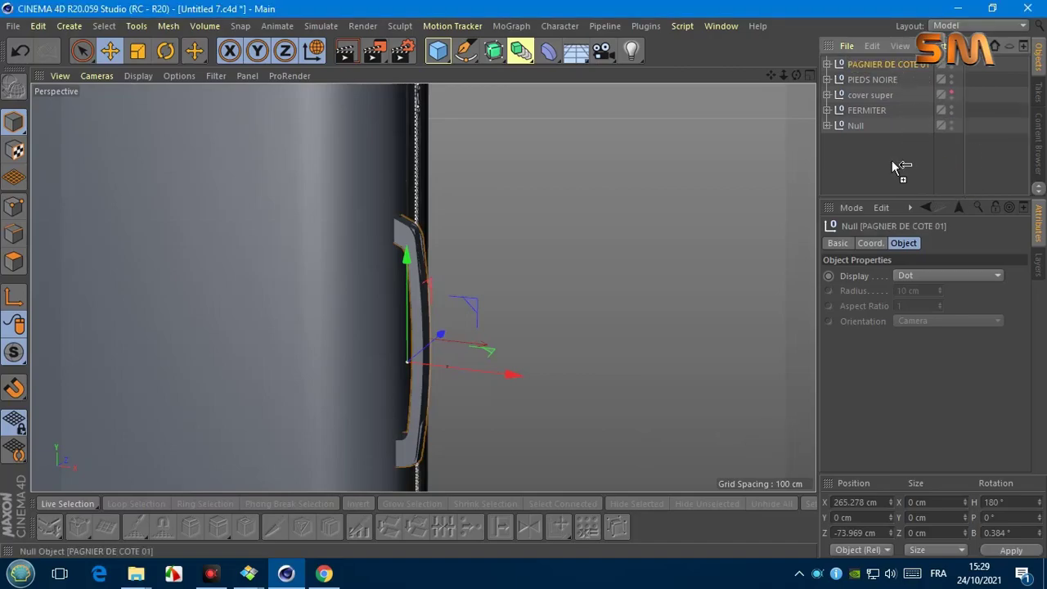
double_click(927, 141)
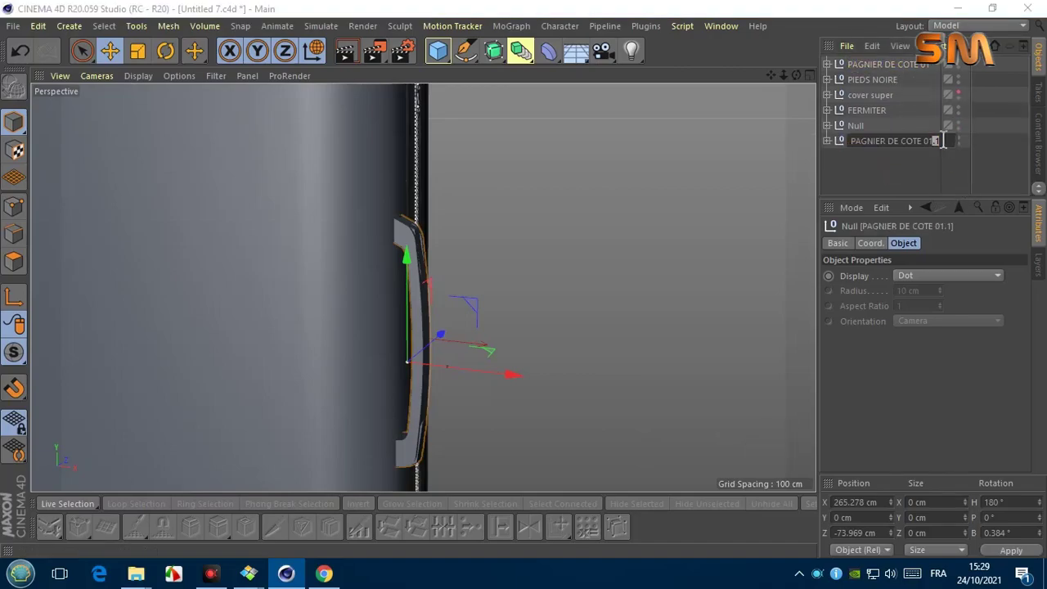
text(2)
key(Return)
Step: In the Front view, rotate the handle copy to exactly 90°
scroll(449, 286, down, 5)
click(97, 76)
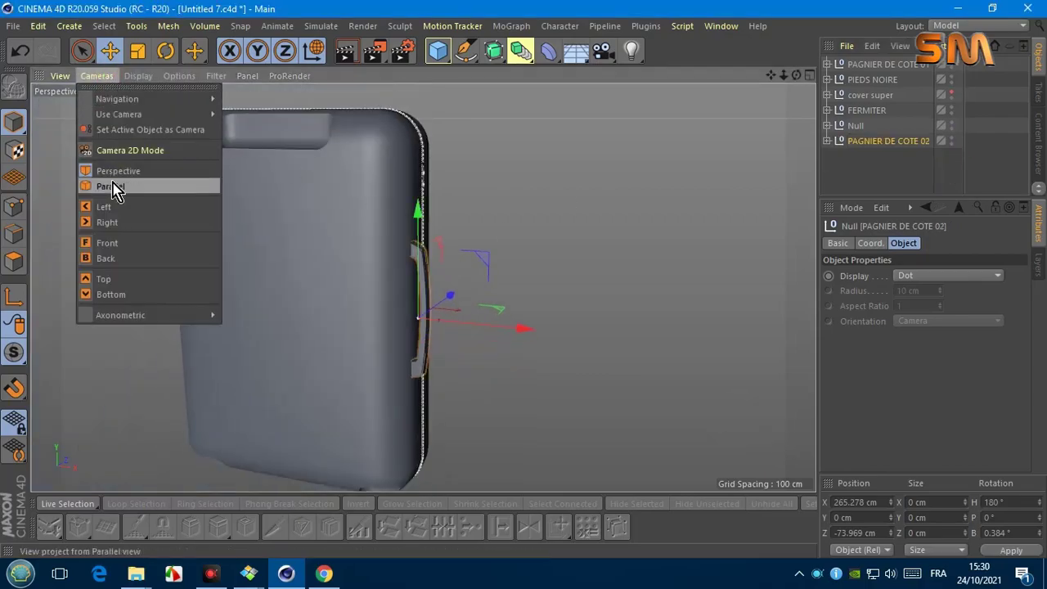
click(106, 240)
scroll(548, 262, down, 3)
key(r)
drag(552, 241, 528, 292)
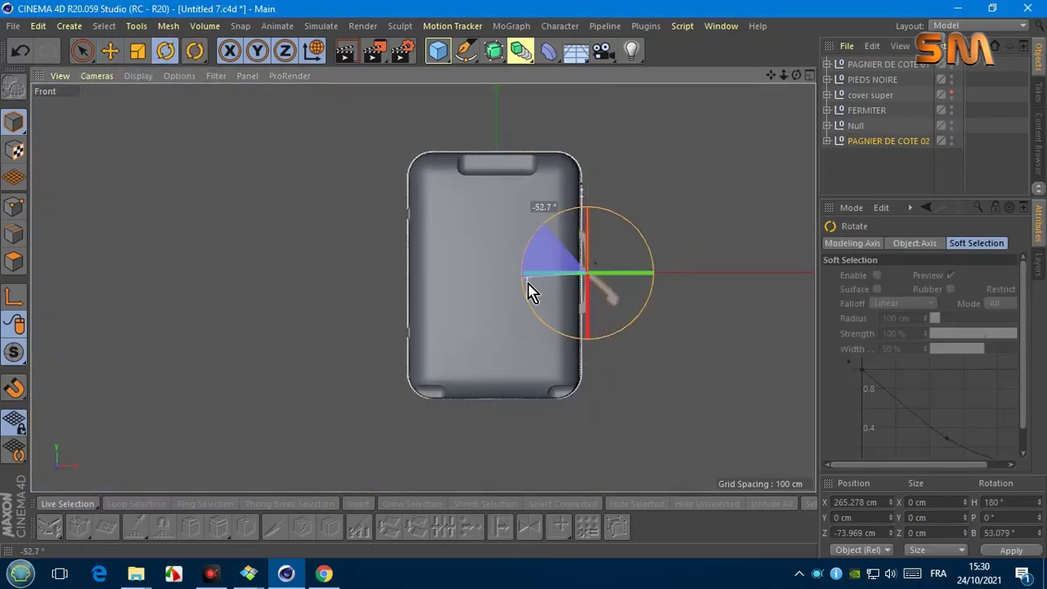
drag(536, 332, 533, 325)
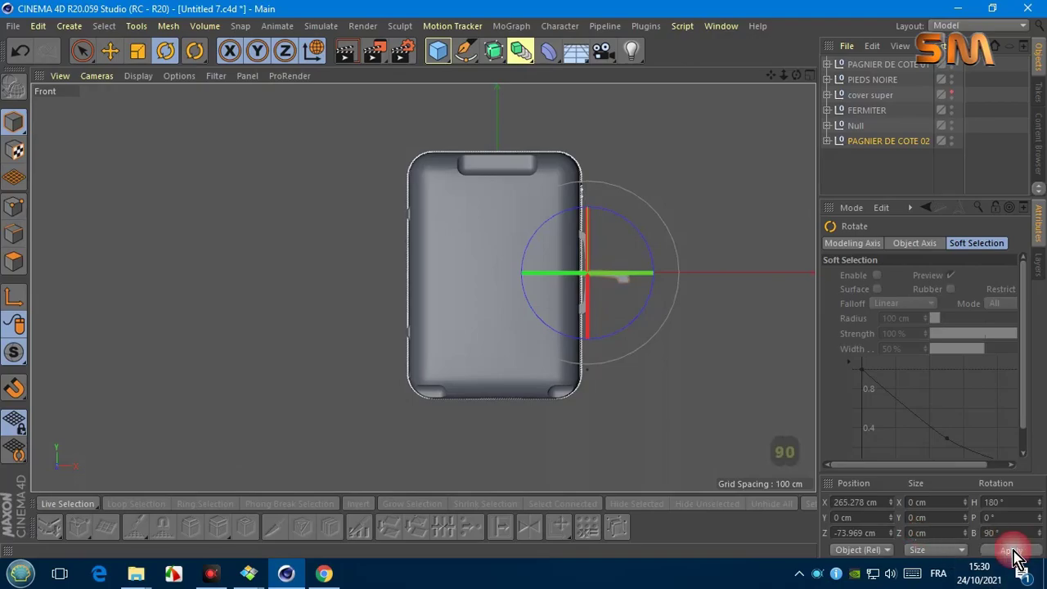
Step: Move the rotated copy up so it rests on the top of the case
key(e)
drag(597, 279, 581, 157)
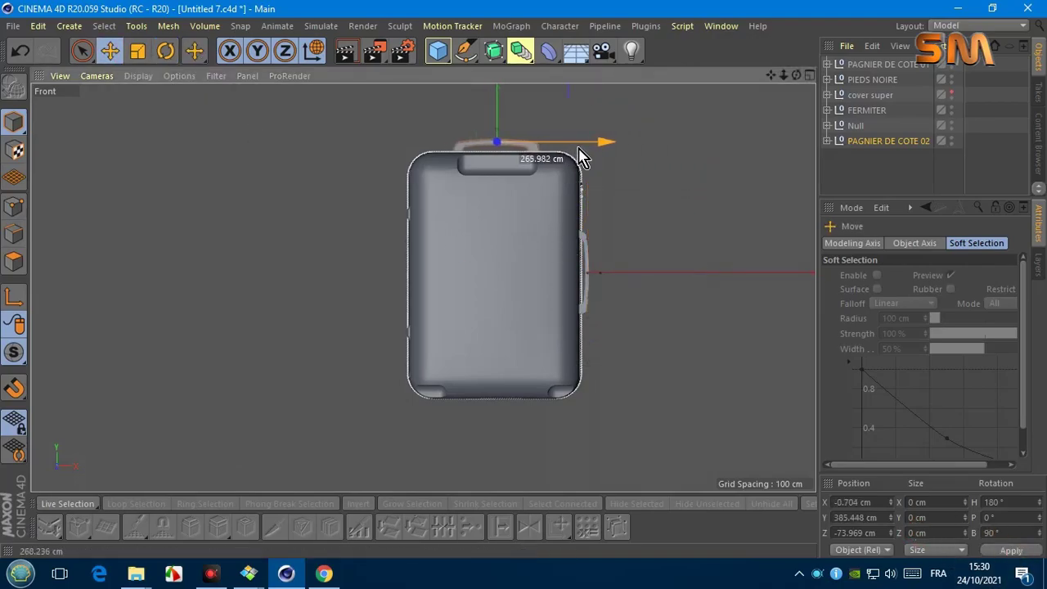
scroll(496, 148, up, 5)
drag(510, 98, 510, 110)
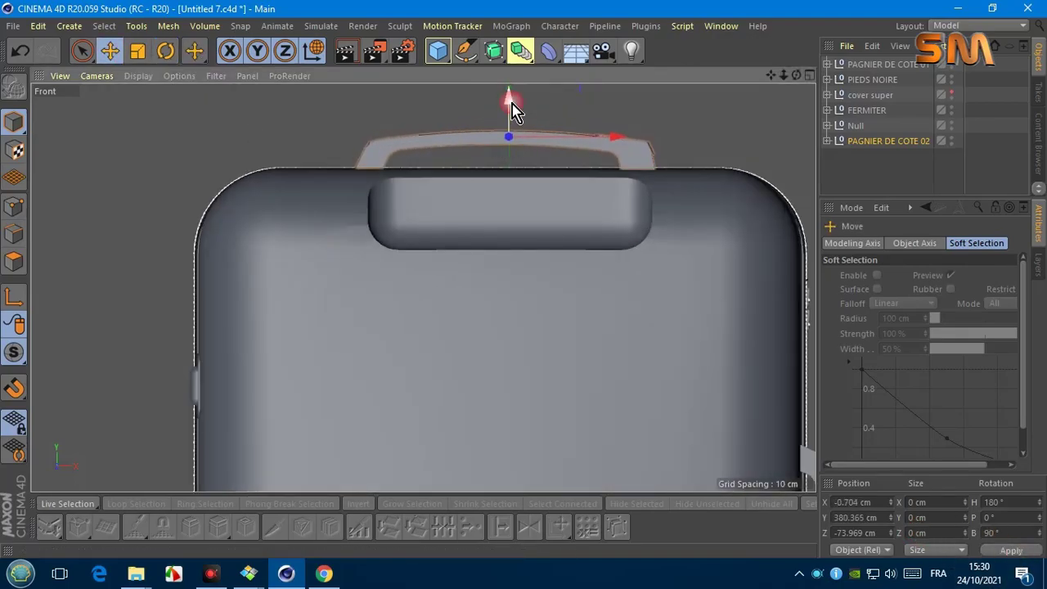
Step: Check the copy's placement in the Top and Perspective views
click(138, 75)
click(114, 179)
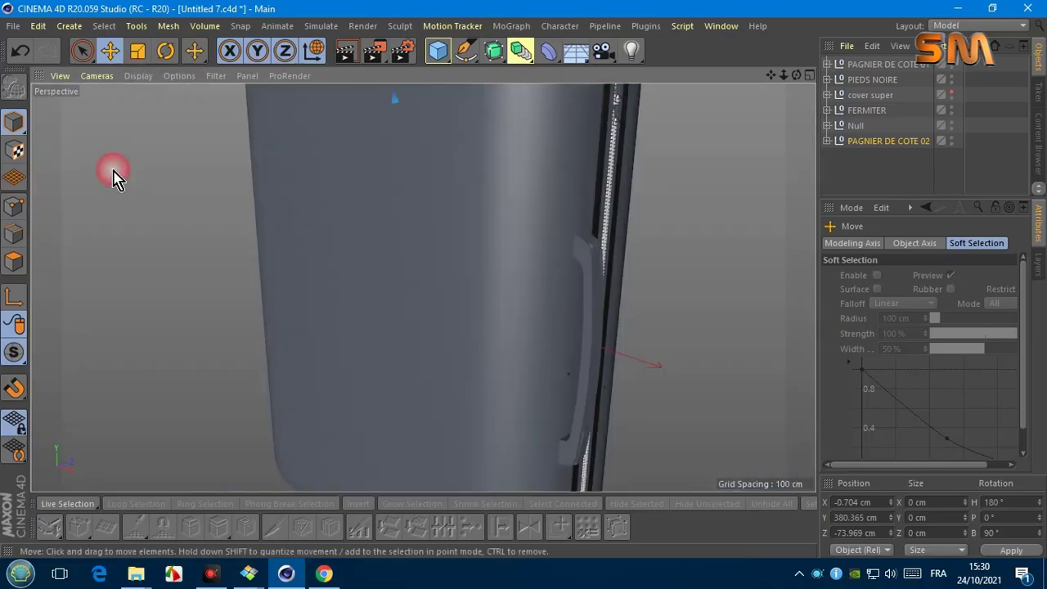
click(103, 75)
click(109, 283)
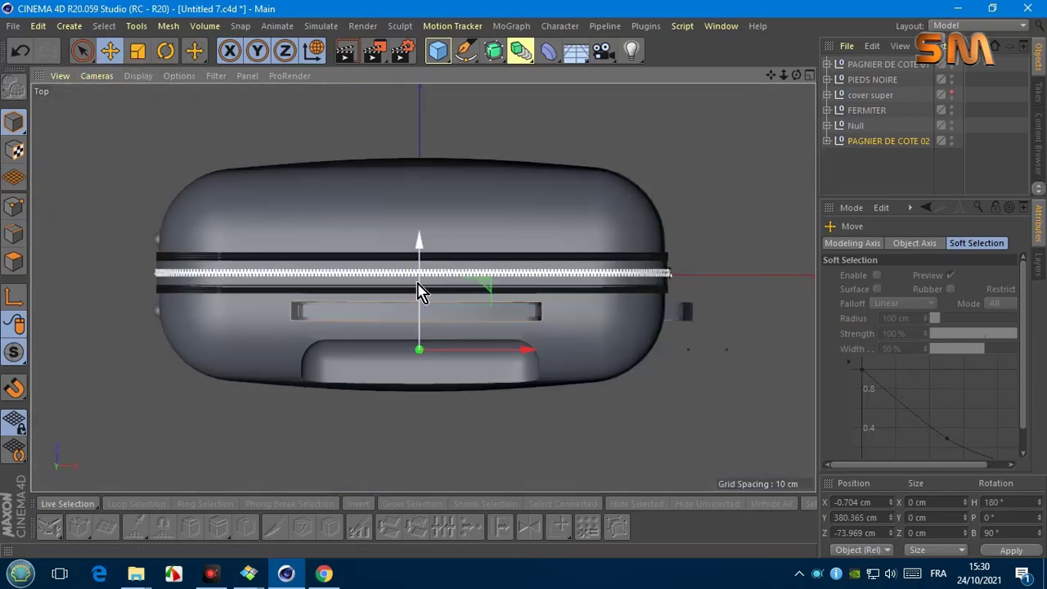
scroll(355, 295, down, 3)
click(96, 75)
click(117, 169)
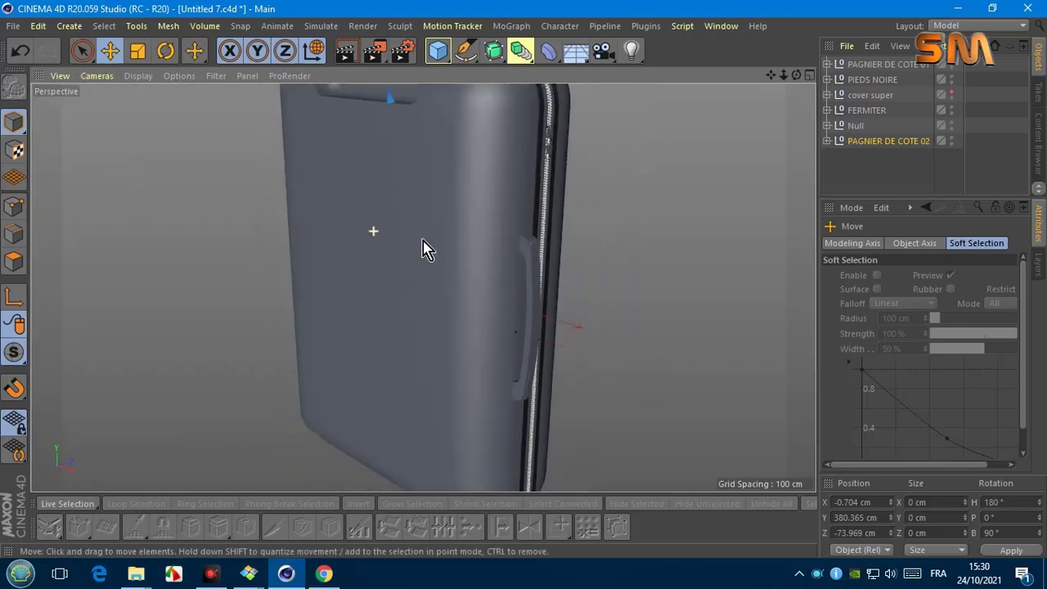
scroll(423, 250, down, 5)
Step: Deselect the copy and orbit to a three-quarter view of the case
click(835, 170)
alt+drag(423, 286, 491, 286)
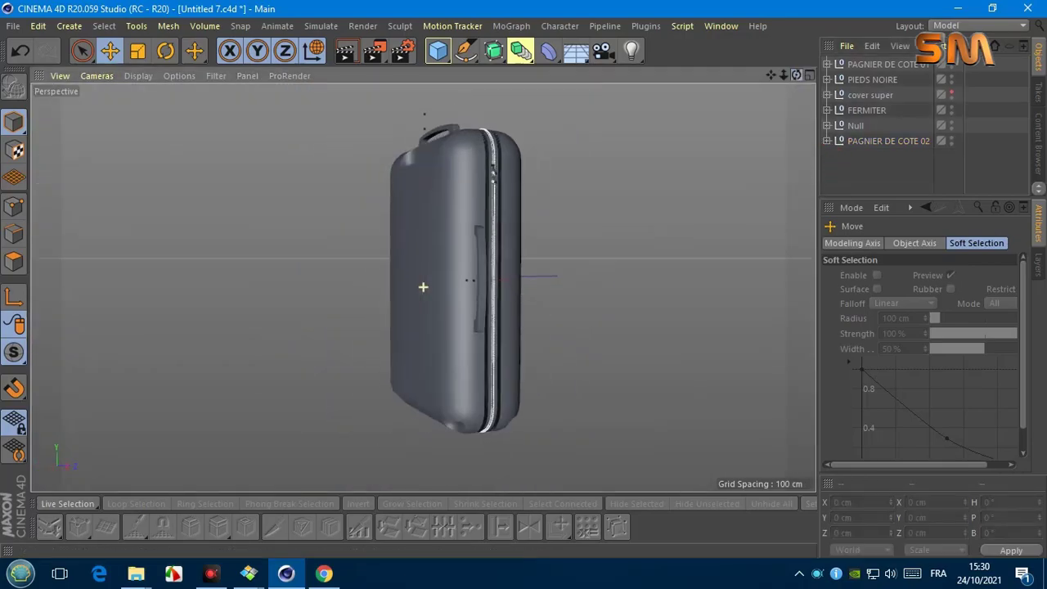
alt+drag(423, 286, 446, 270)
scroll(450, 264, up, 3)
scroll(455, 267, up, 2)
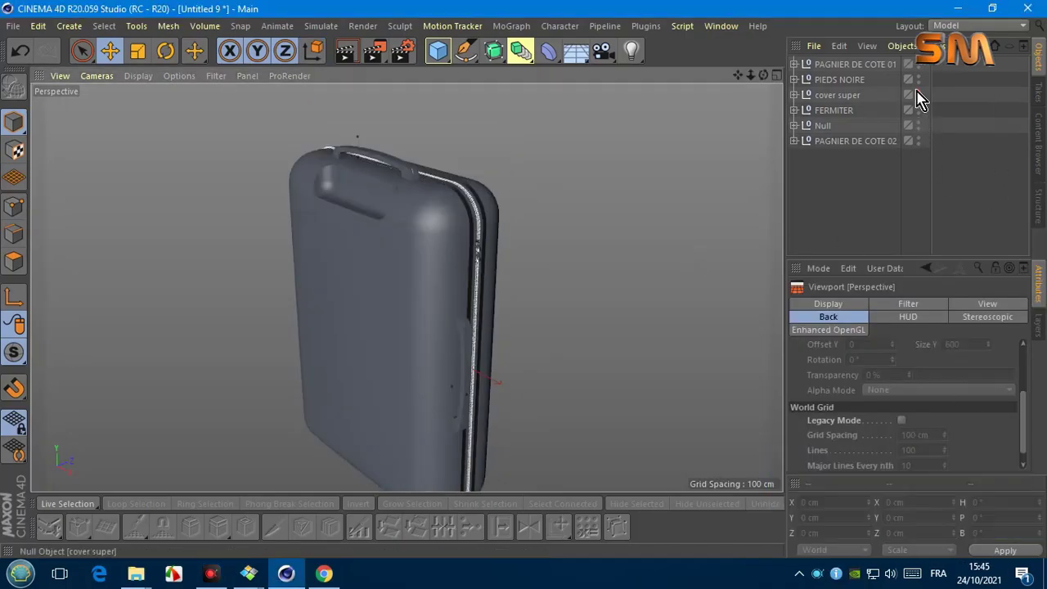
Step: Hide PIEDS NOIRE and the FERMITER zipper, then inspect the Null group's hierarchy
double_click(918, 79)
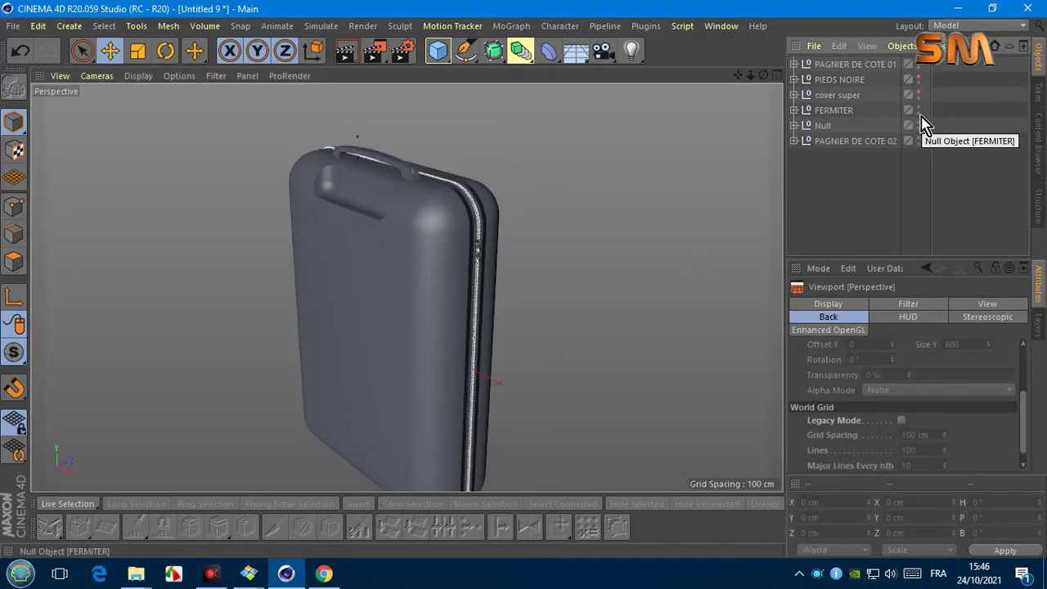
double_click(918, 110)
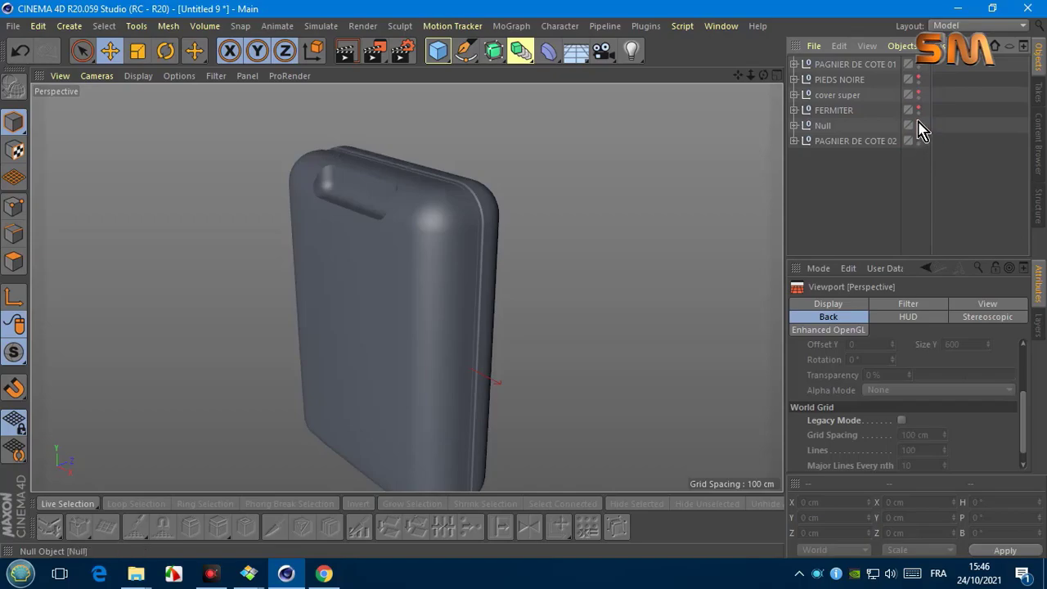
click(794, 127)
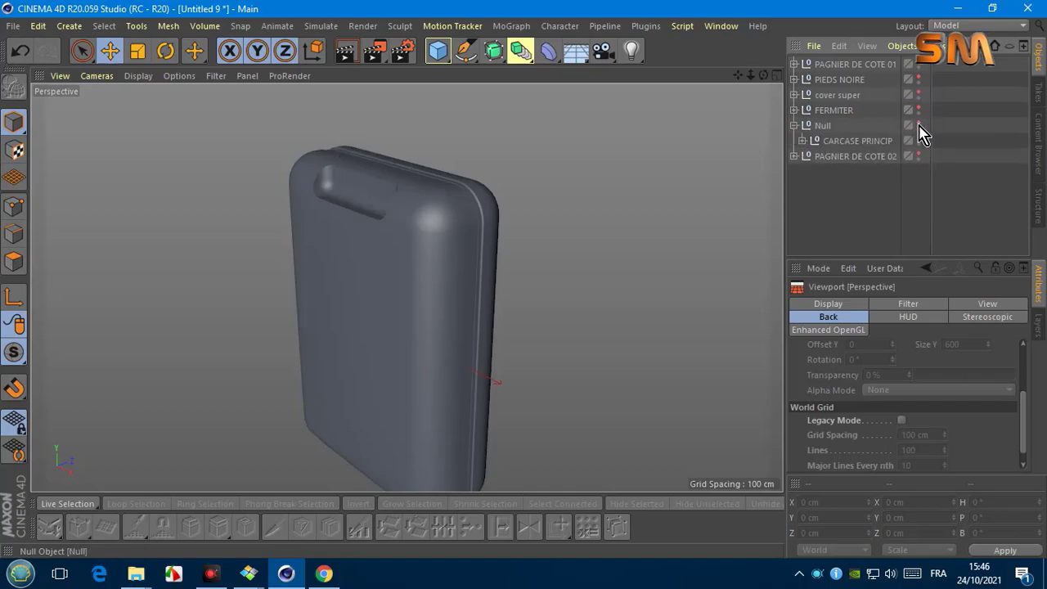
click(803, 141)
click(802, 141)
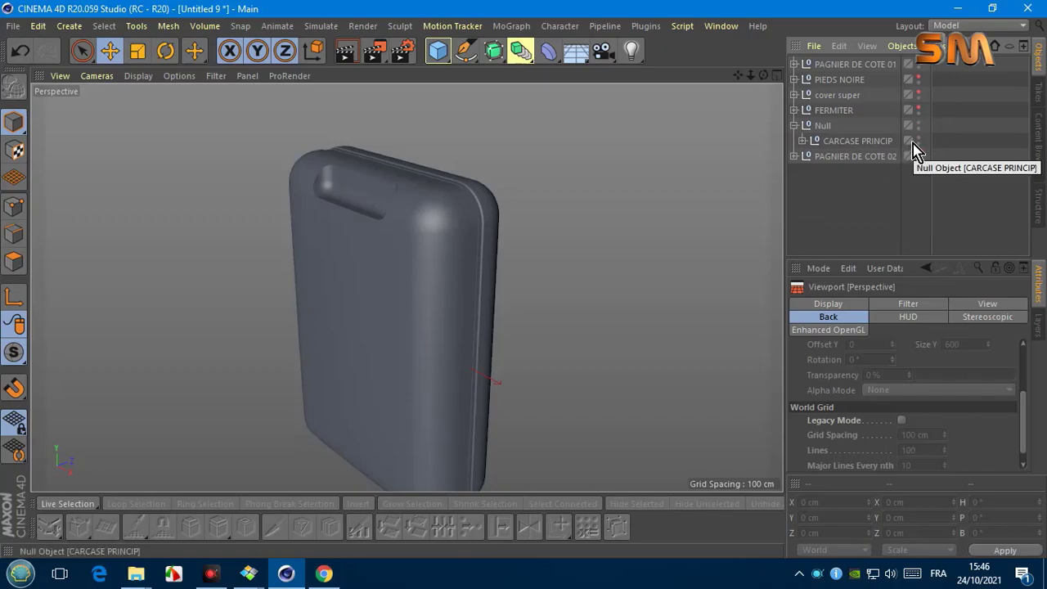
drag(763, 75, 738, 82)
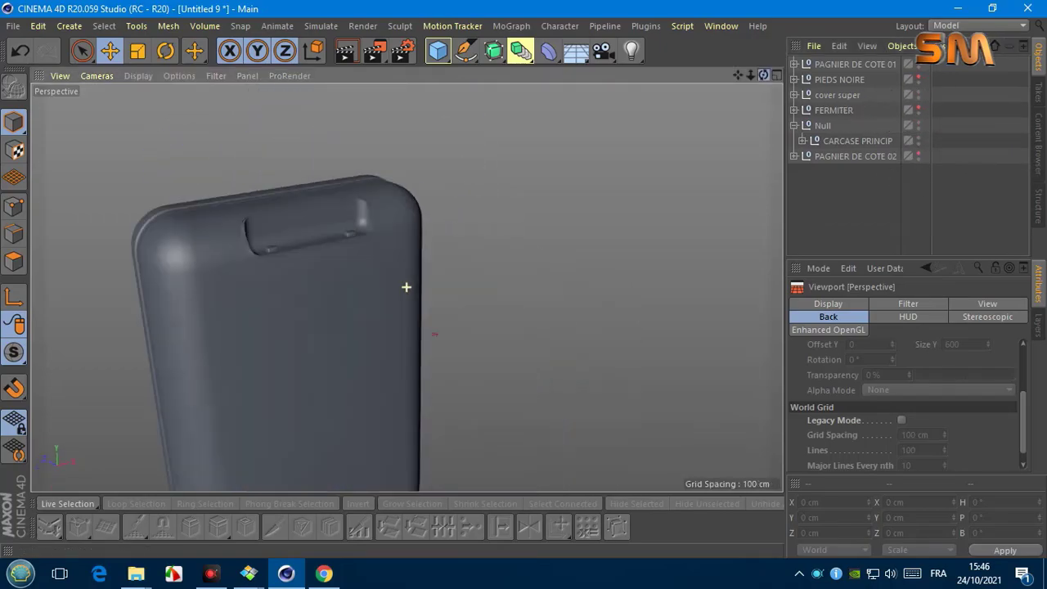
scroll(724, 122, up, 3)
Step: Expand cover super, hide the CARCASE PRINCIP body, and switch the Volume Builder off
click(793, 95)
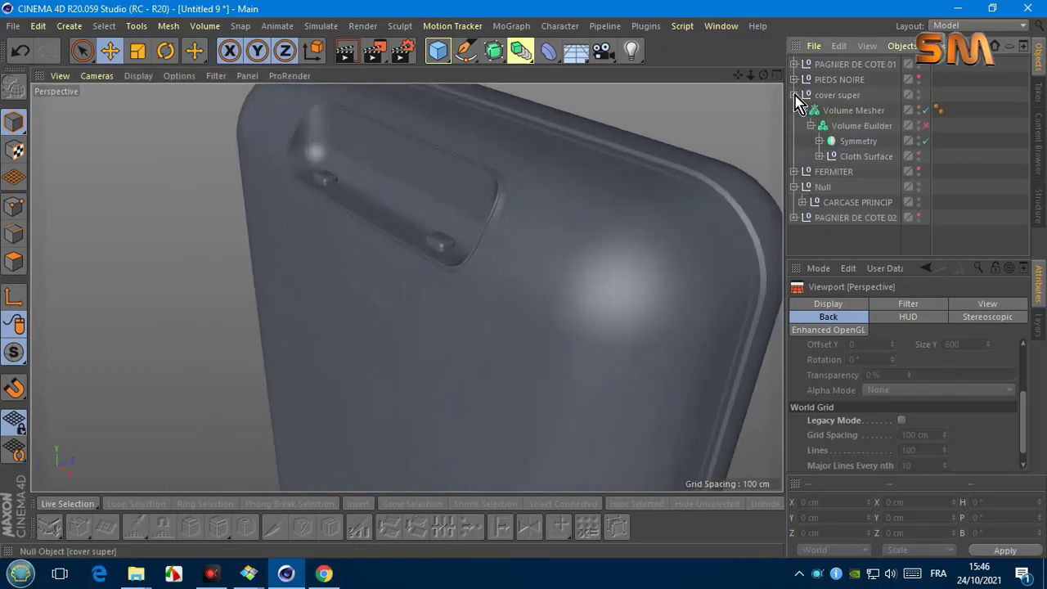
click(925, 126)
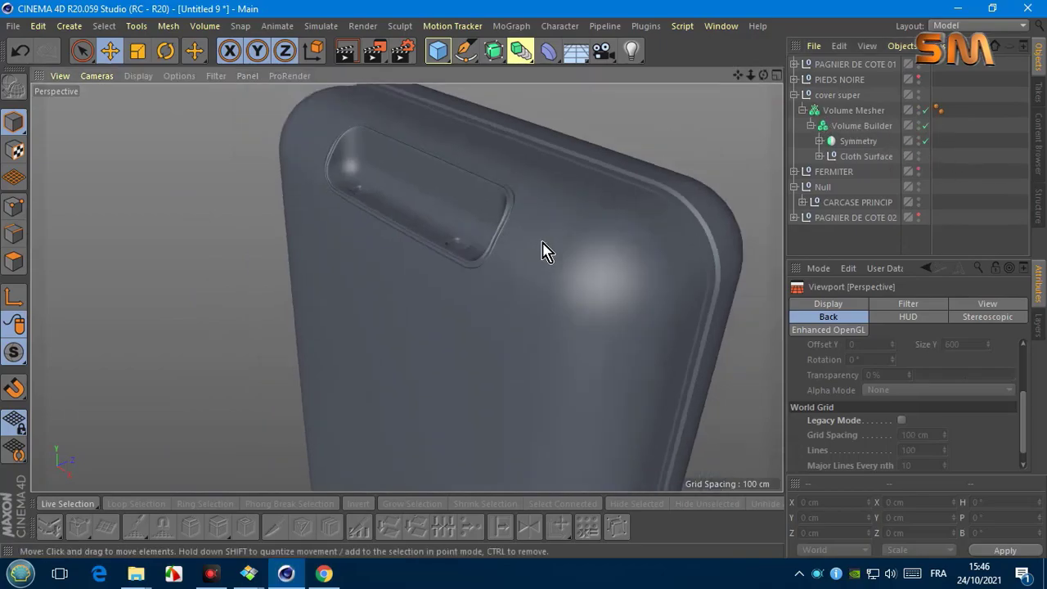
click(918, 201)
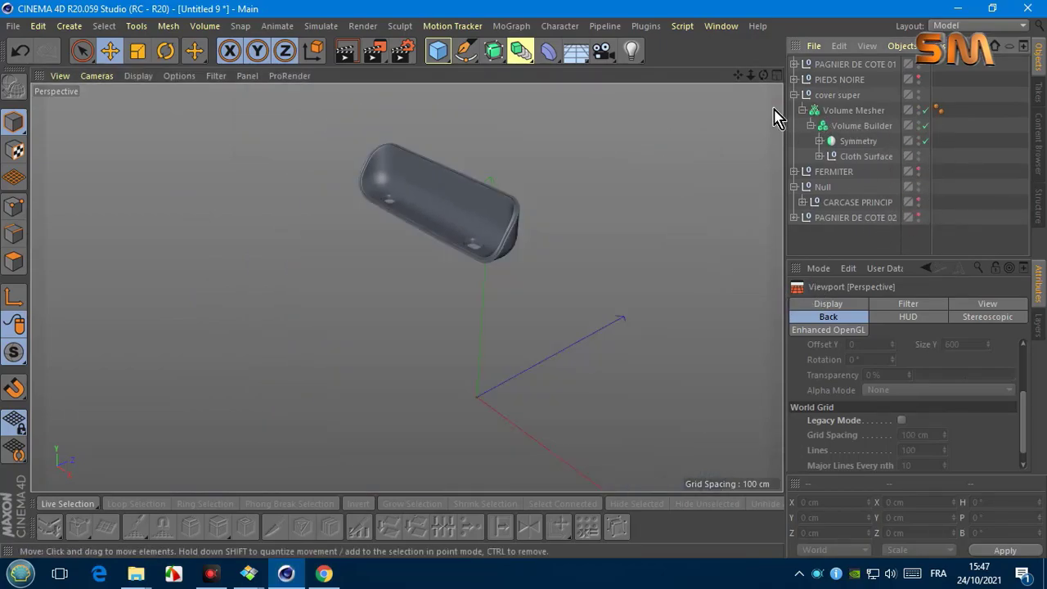
click(777, 75)
middle_click(682, 283)
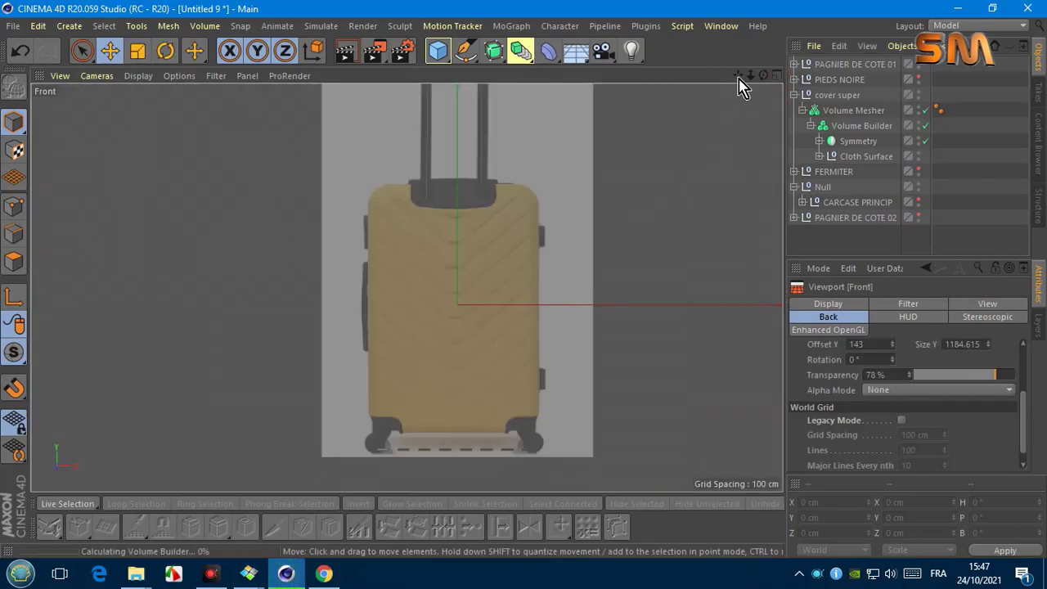
click(925, 125)
scroll(452, 231, up, 5)
scroll(453, 232, down, 5)
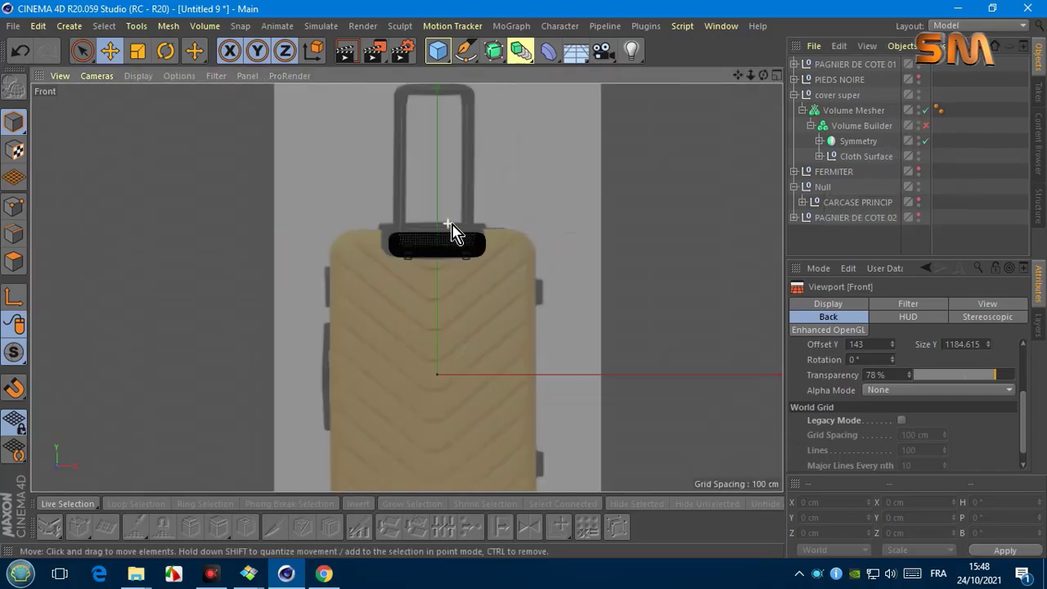
Step: Maximise a Front viewport and add a new cube raised up to the handle
click(777, 76)
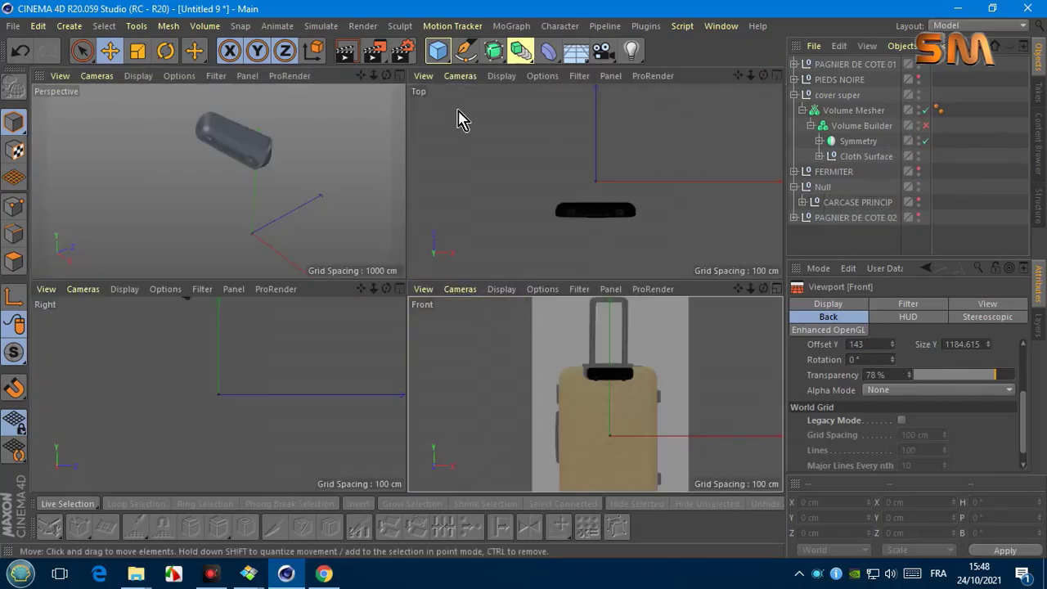
middle_click(316, 129)
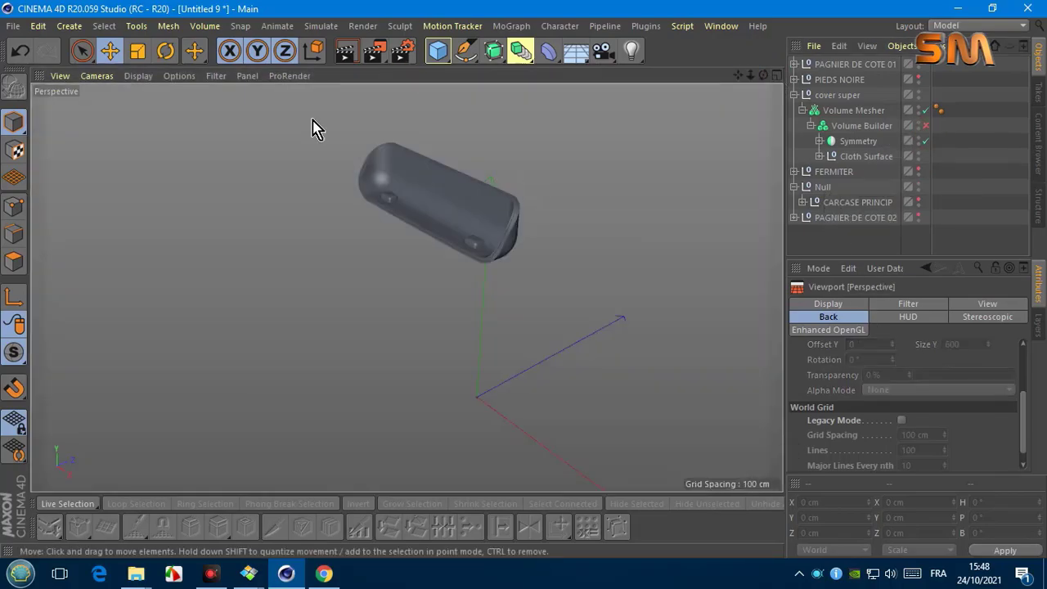
click(135, 86)
click(106, 243)
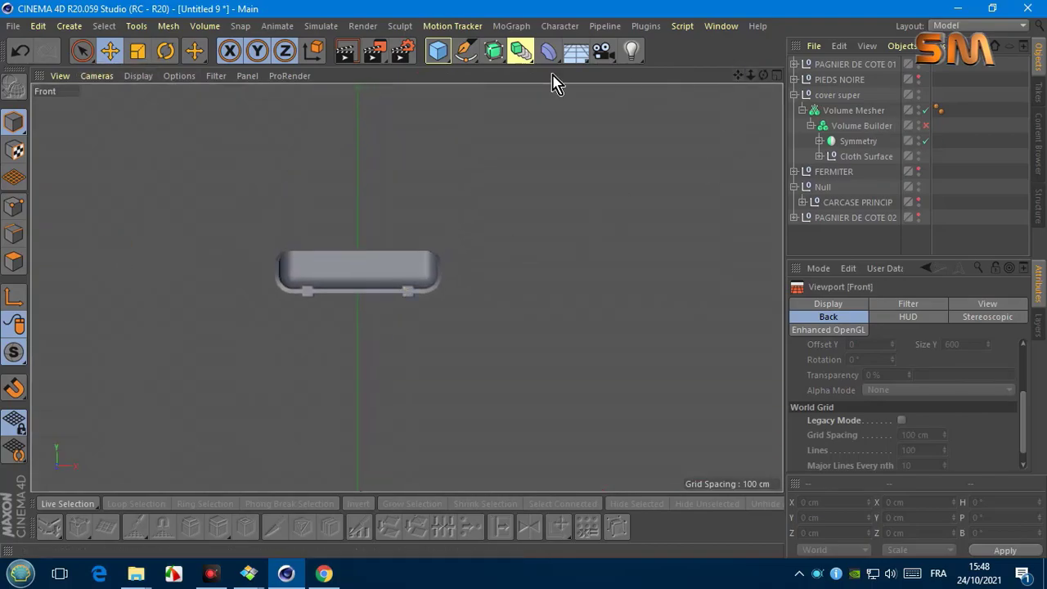
drag(438, 51, 551, 72)
drag(357, 393, 358, 188)
Step: In wireframe display, size the cube to 14.323 cm wide and slide it under the handle
mouse_move(432, 303)
mouse_down()
mouse_move(366, 306)
mouse_move(300, 291)
mouse_up()
scroll(300, 291, up, 5)
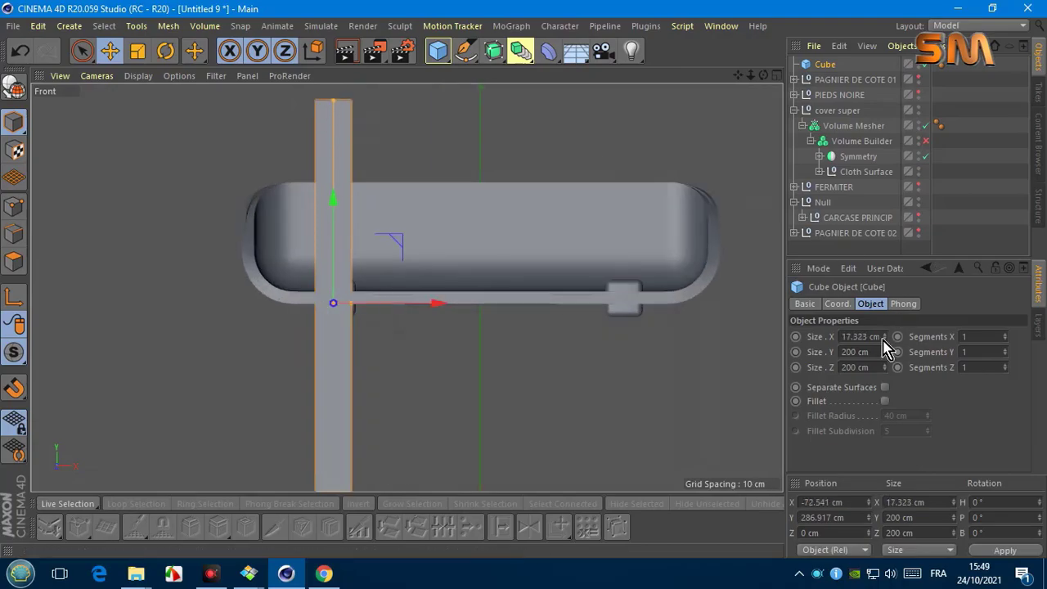
drag(884, 339, 888, 348)
click(136, 77)
click(163, 204)
scroll(325, 291, up, 3)
drag(405, 337, 409, 338)
drag(895, 345, 888, 342)
drag(457, 333, 458, 336)
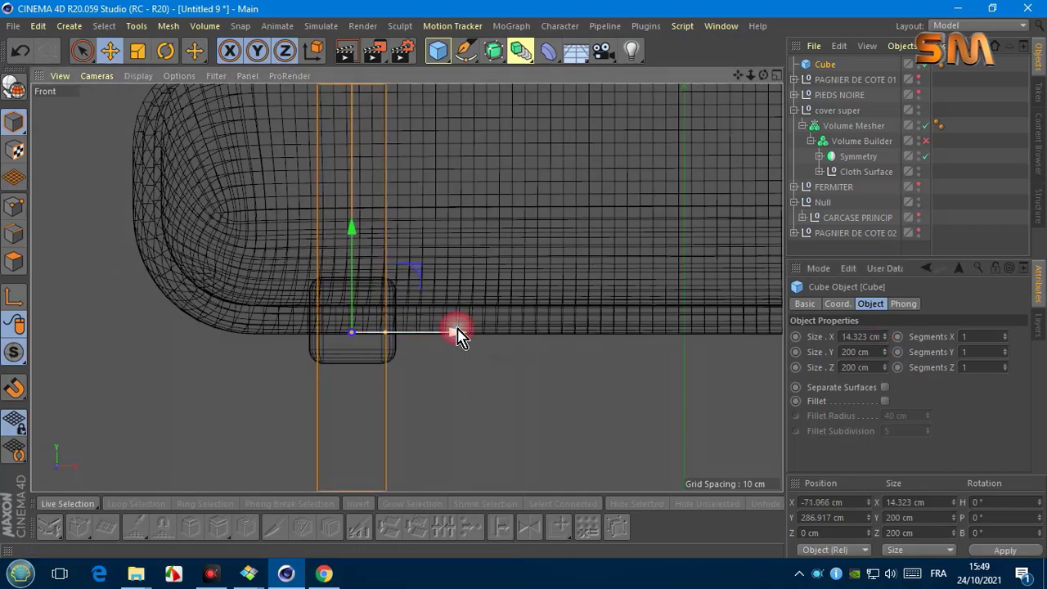
Step: In the Top view, move the cube back in Z onto the handle and reduce its depth
click(96, 75)
click(156, 283)
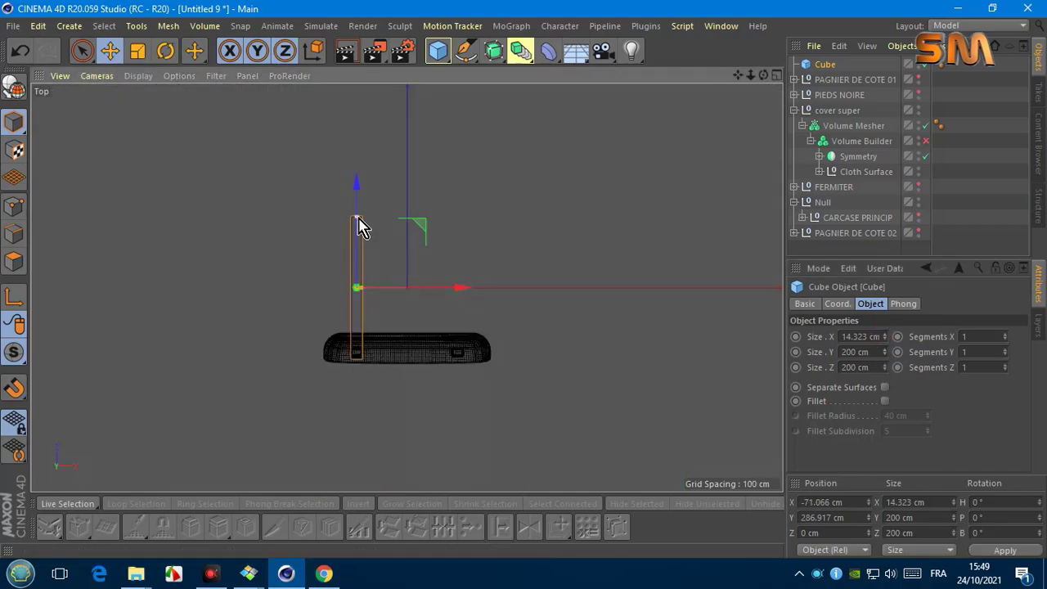
drag(350, 322, 360, 367)
scroll(359, 367, up, 6)
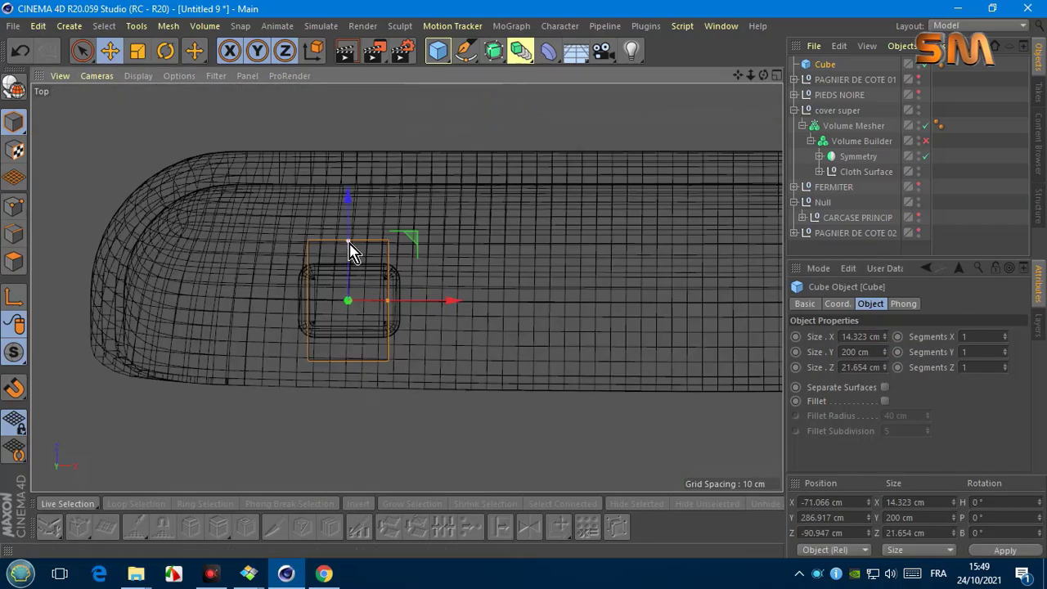
scroll(348, 288, up, 3)
drag(348, 278, 357, 270)
Step: Enable the cube's fillet with a 1 cm radius and re-enable the Volume Builder
click(884, 400)
double_click(900, 416)
text(1)
key(Return)
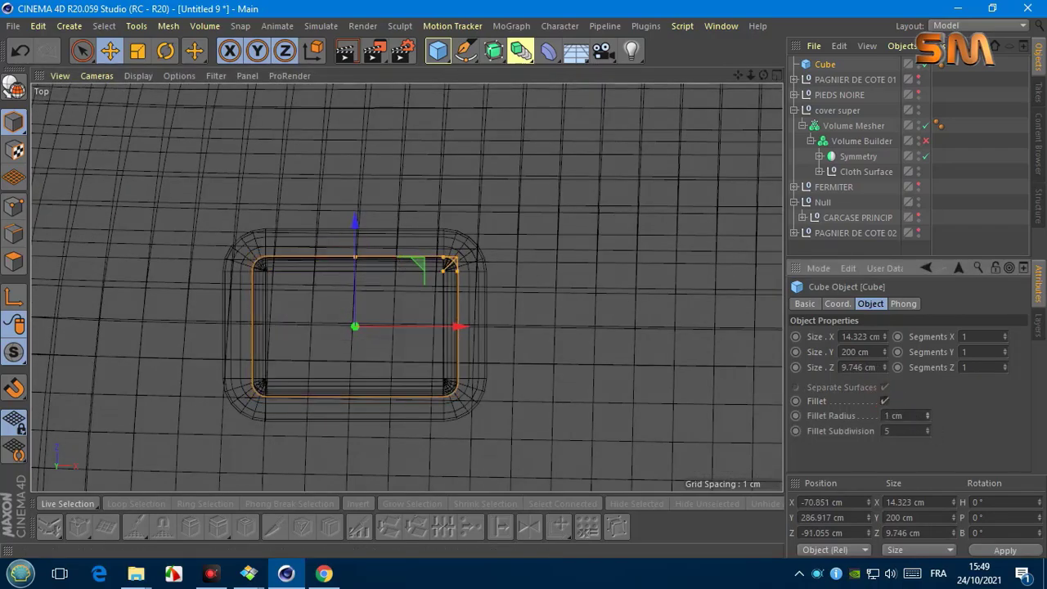
click(927, 141)
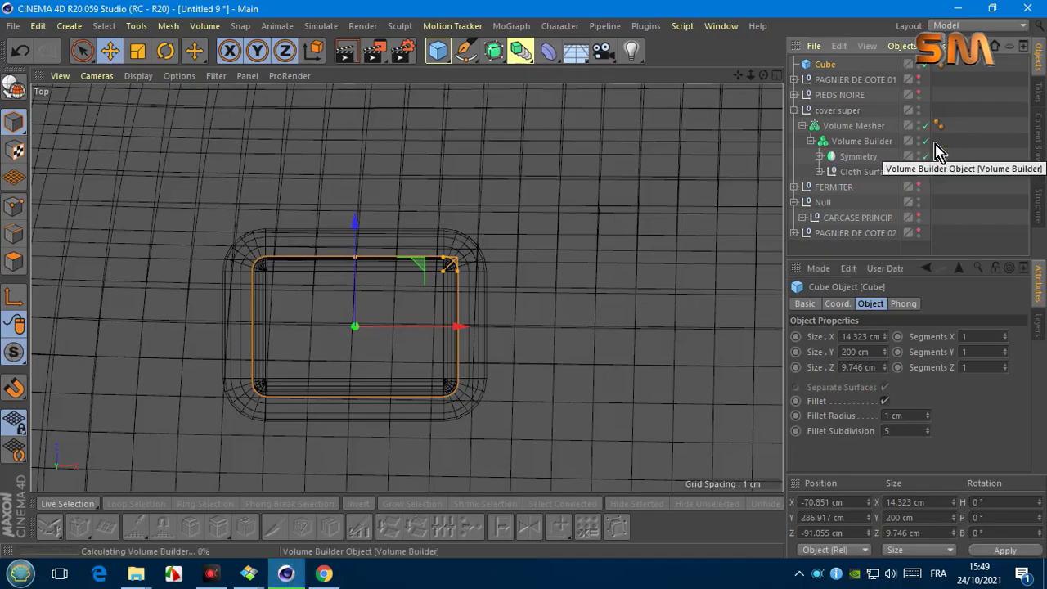
Step: Set the cube to 17.323 cm wide, 12.746 cm deep, fillet radius 3 cm, 8 subdivisions
click(884, 334)
click(884, 334)
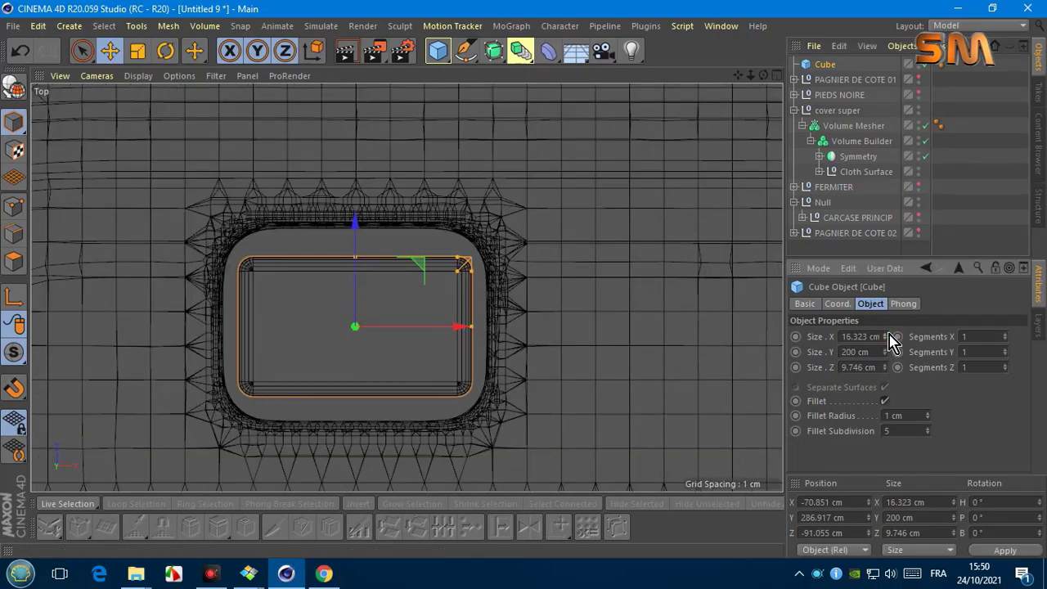
click(884, 333)
click(884, 365)
click(885, 365)
click(927, 413)
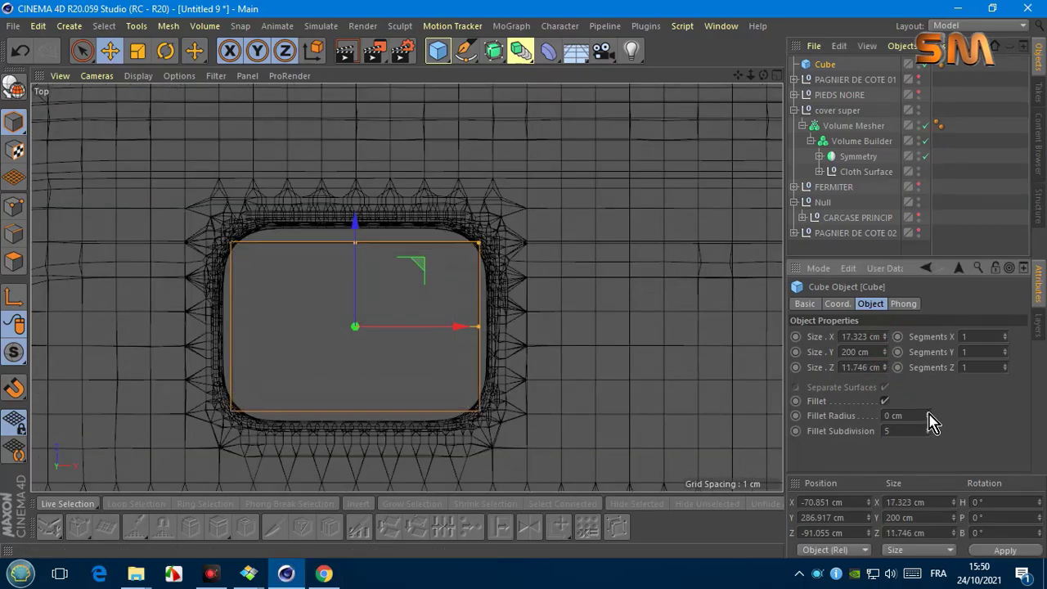
click(927, 413)
click(927, 417)
click(928, 429)
click(928, 429)
click(928, 428)
click(928, 429)
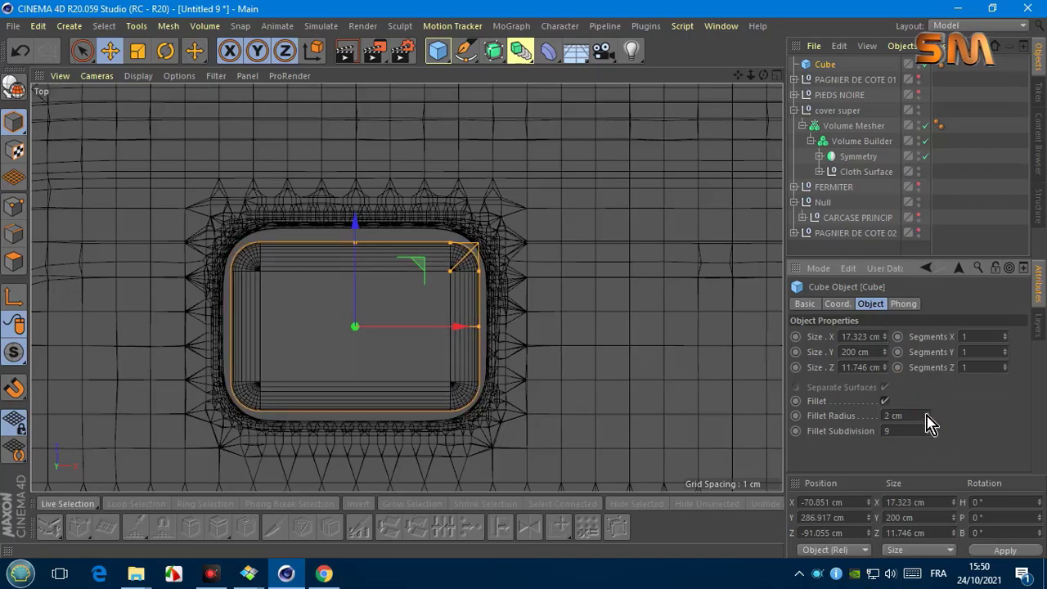
click(884, 365)
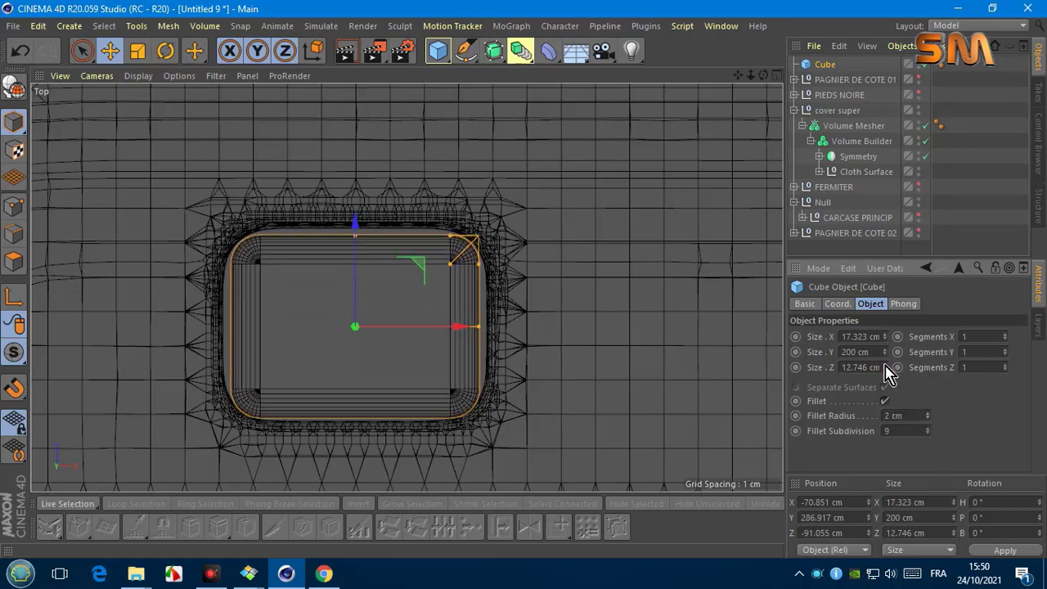
click(927, 433)
click(928, 413)
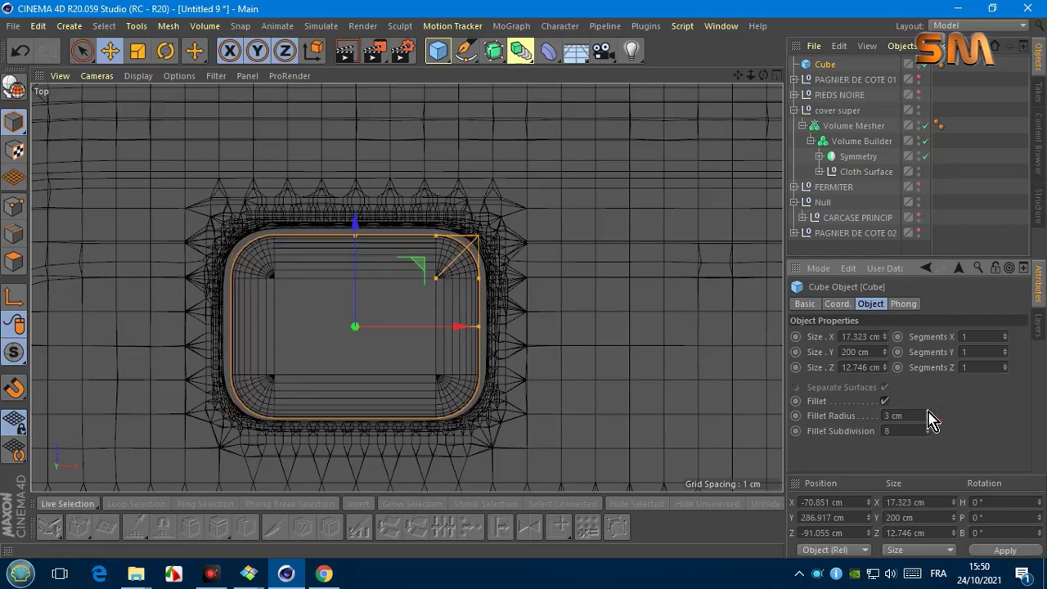
scroll(169, 117, down, 5)
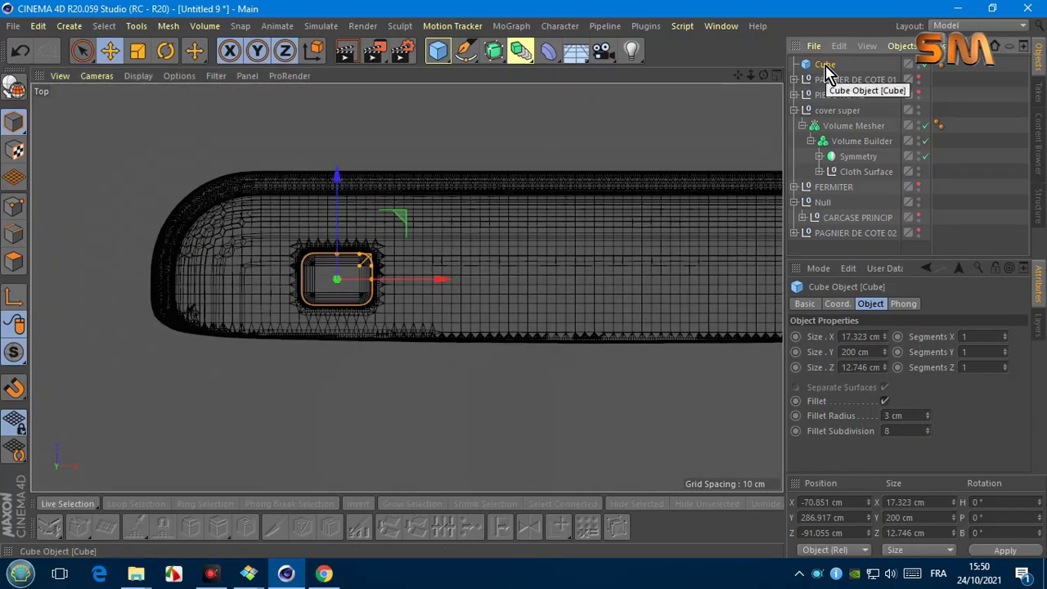
Step: In perspective, frame the cube and raise it to Y 356.841 cm
click(97, 75)
click(115, 171)
key(h)
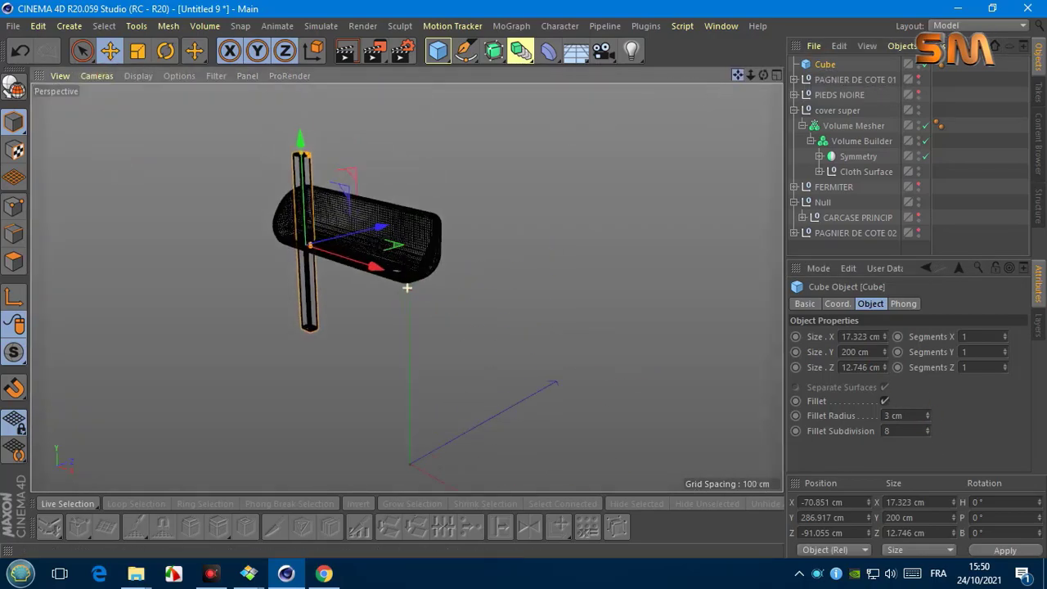
click(137, 75)
drag(306, 175, 672, 59)
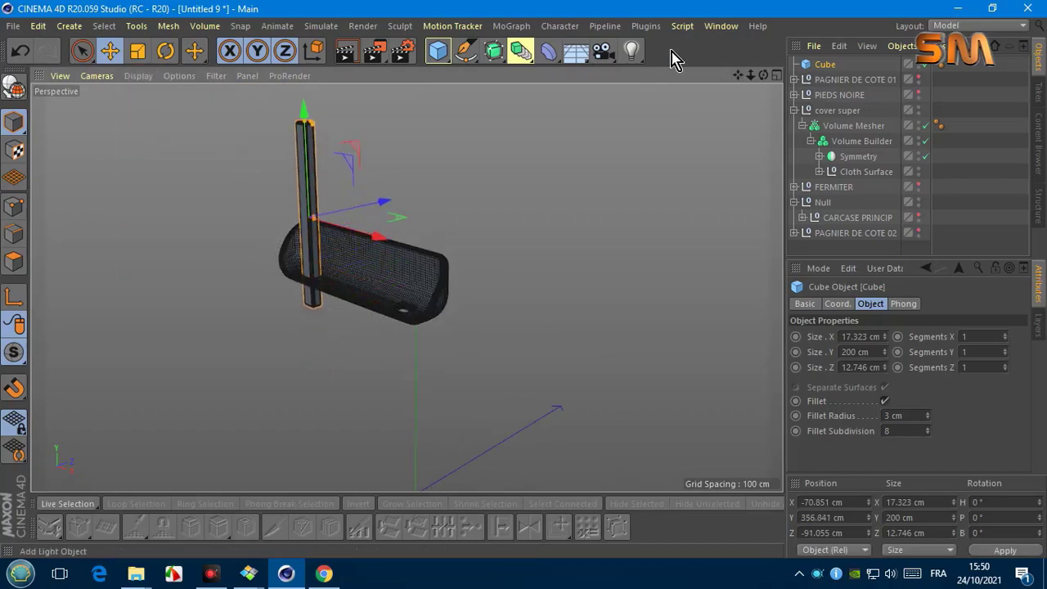
Step: In the Front view, widen the cube to 25.323 cm and stretch it up the handle rod
click(777, 75)
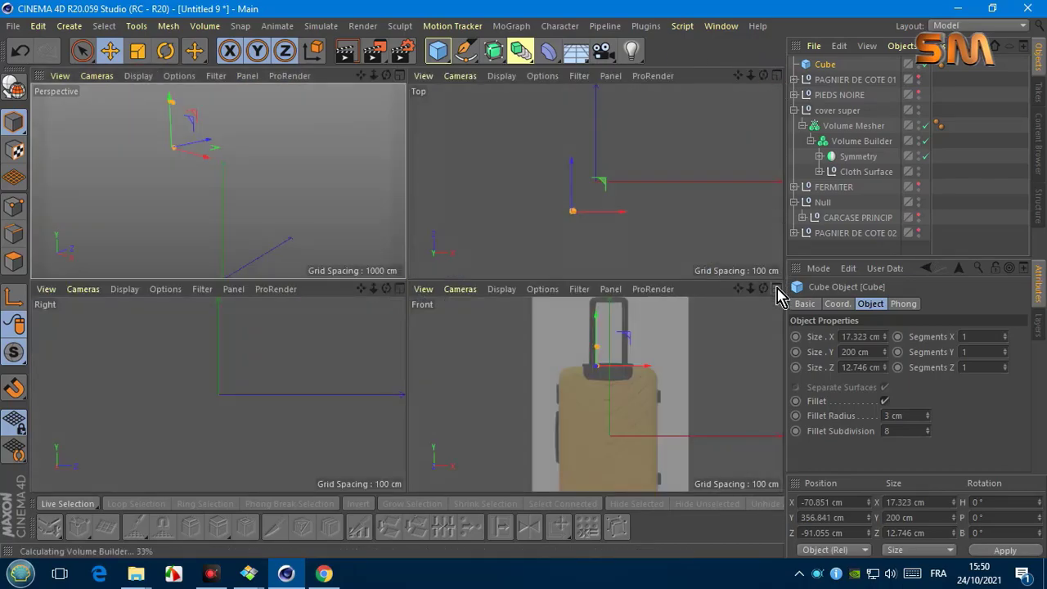
click(777, 289)
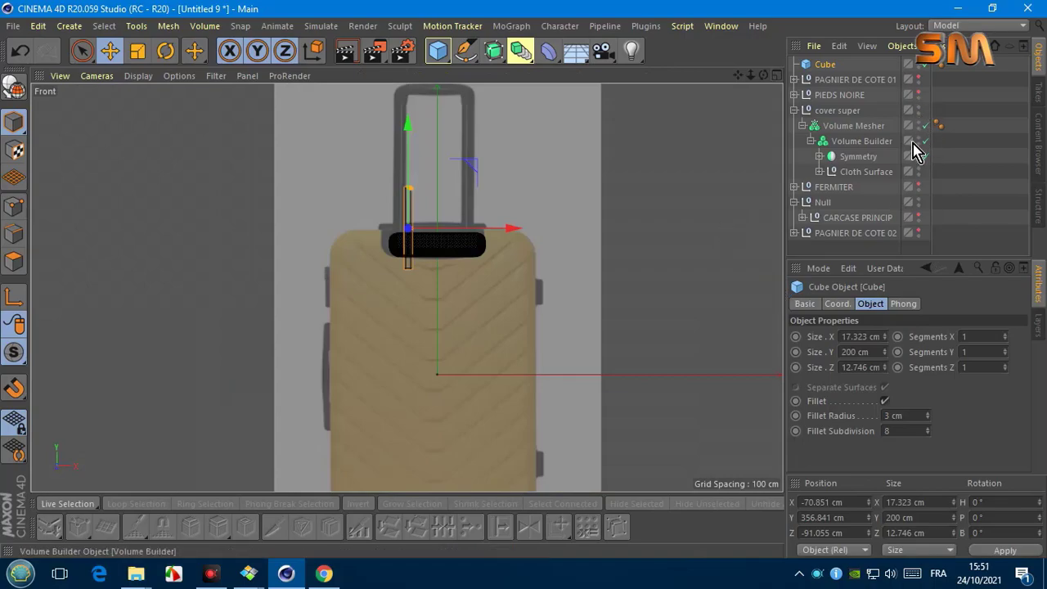
drag(750, 75, 477, 282)
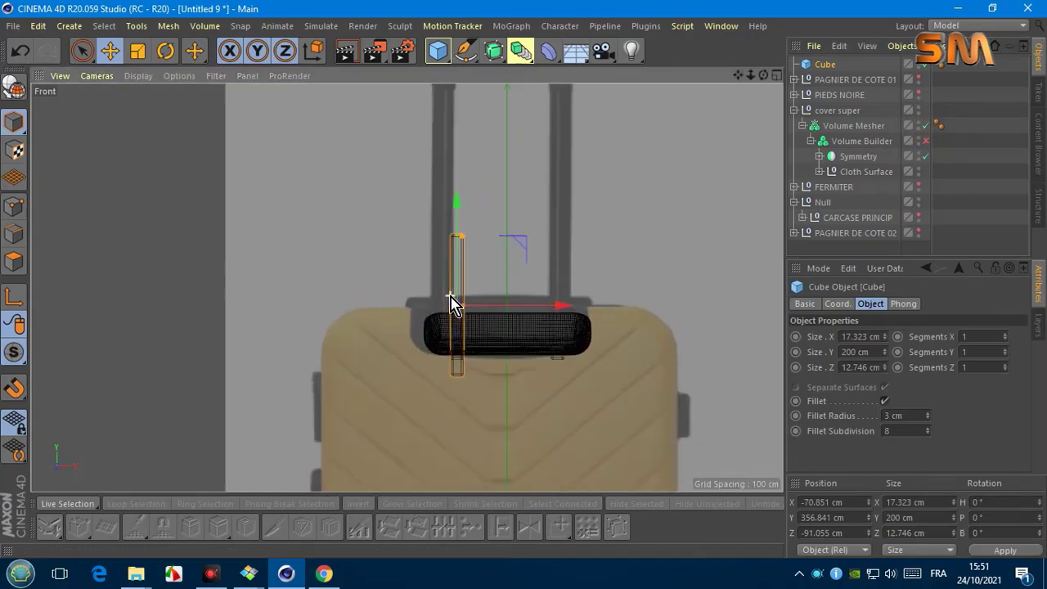
scroll(473, 217, down, 5)
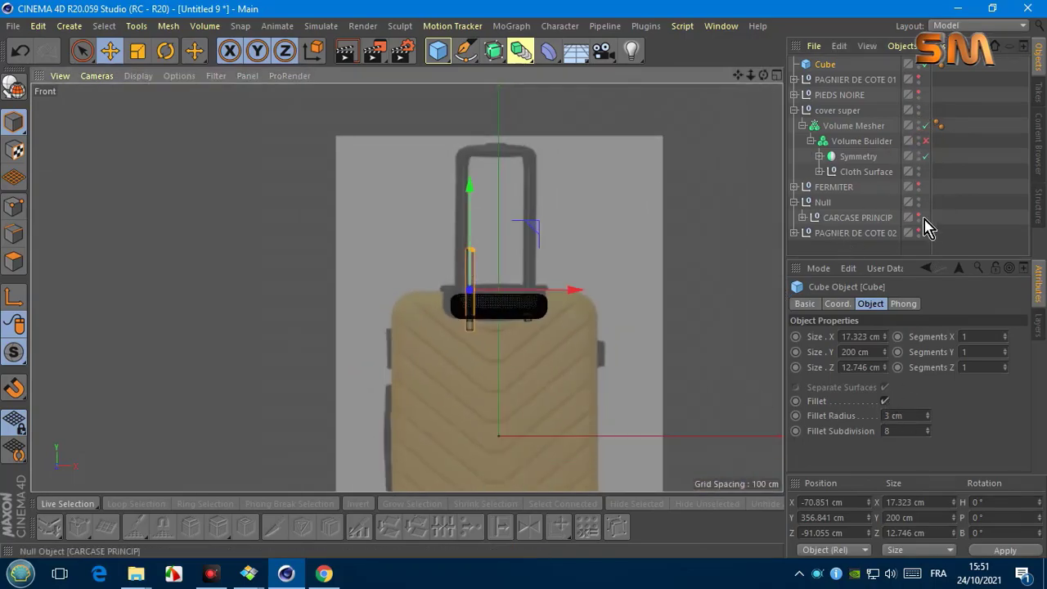
drag(885, 337, 885, 326)
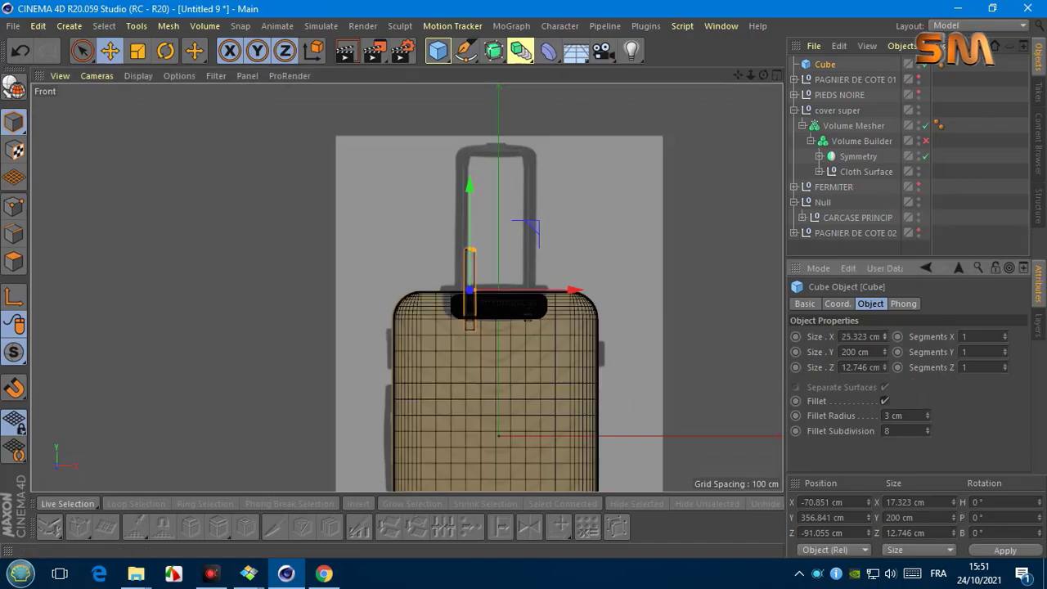
drag(471, 243, 472, 170)
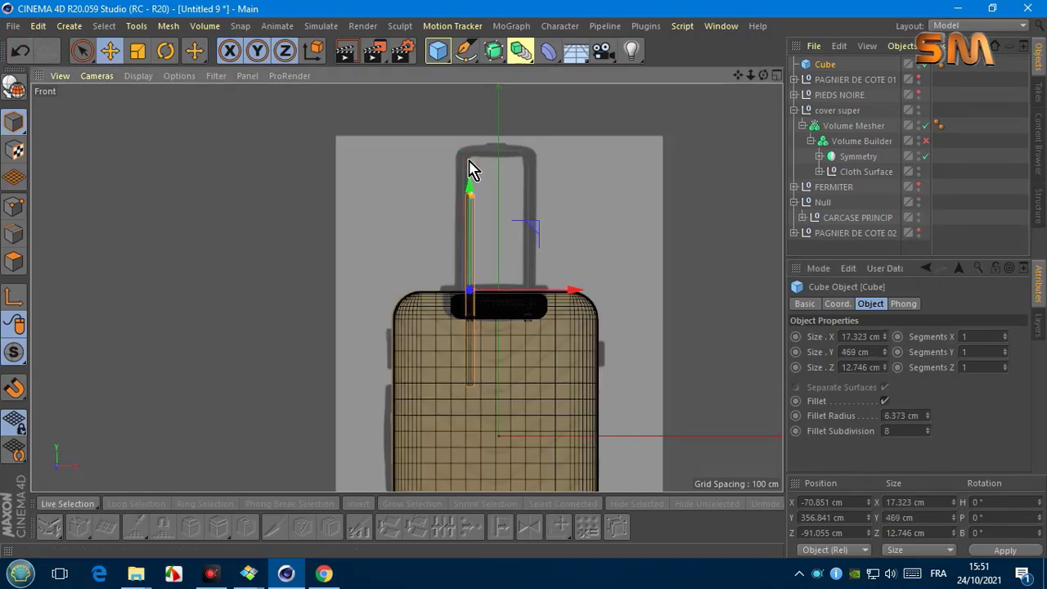
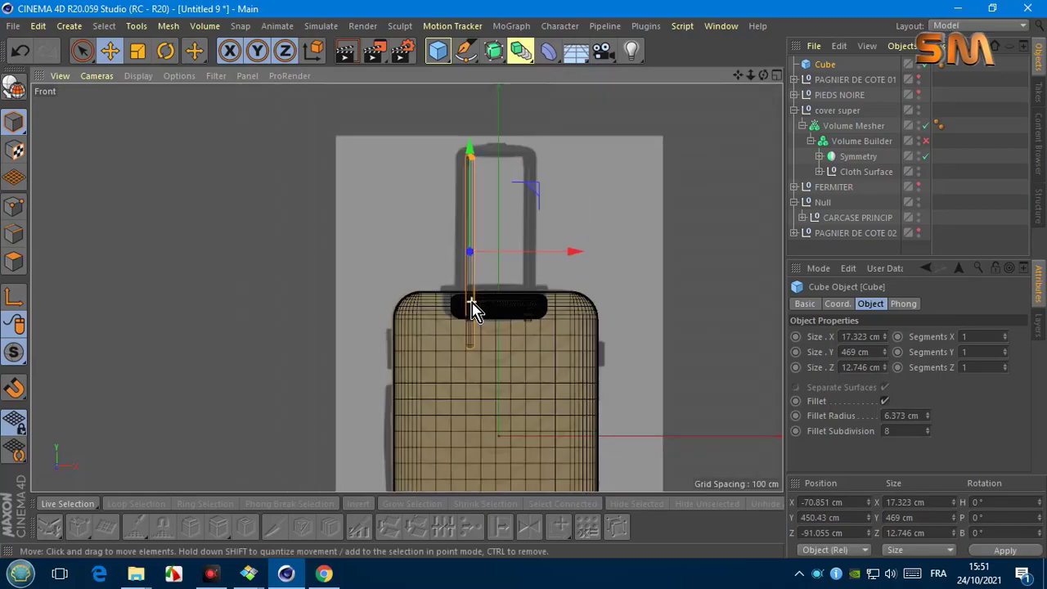
Step: Copy the handle pole into a new Null.1 and move the copy to the opposite side at X 70.988
drag(438, 50, 446, 64)
click(824, 79)
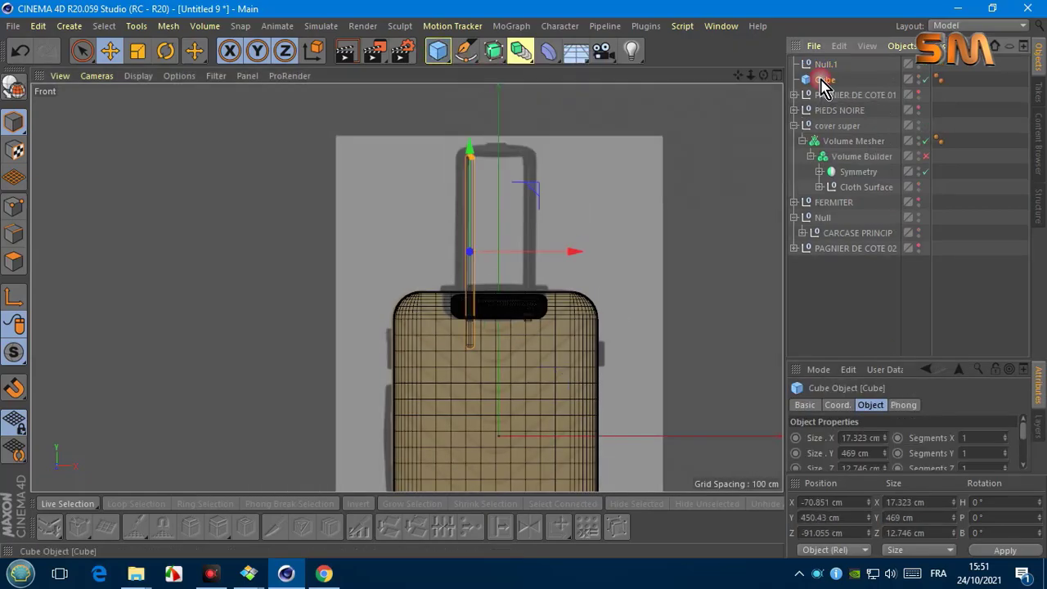
ctrl+drag(824, 79, 826, 65)
drag(574, 251, 635, 253)
Step: Re-enable the Volume Builder while checking both poles from the top view
click(96, 75)
click(104, 279)
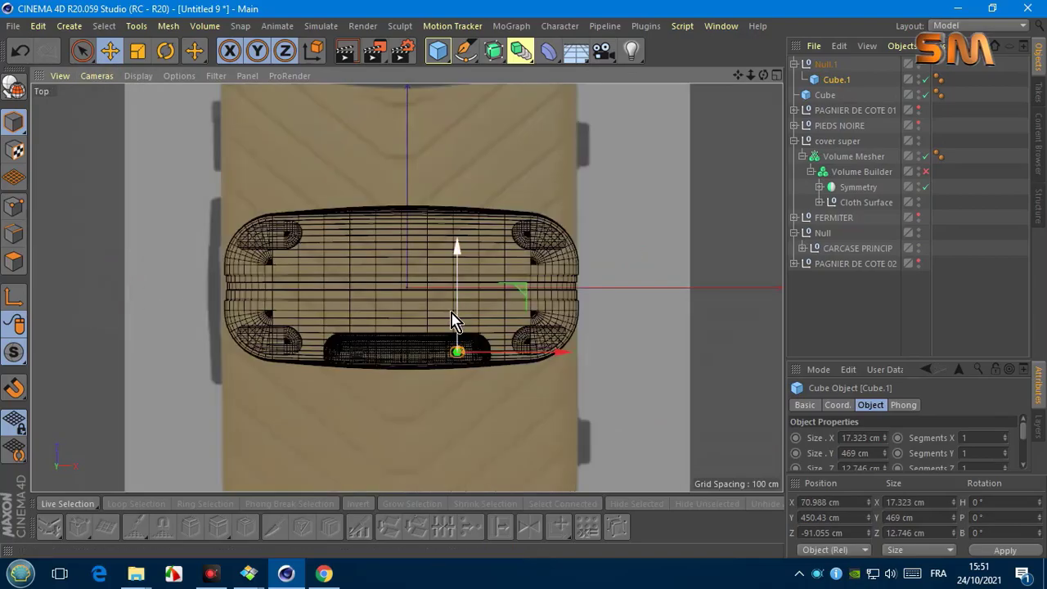
scroll(461, 363, up, 5)
scroll(519, 267, up, 5)
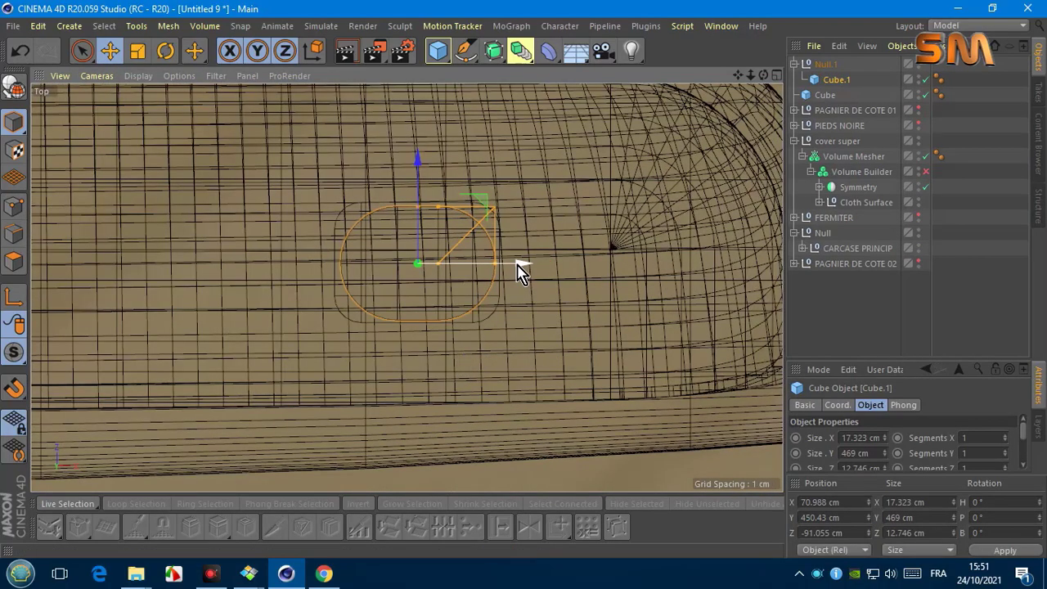
middle_click(741, 94)
middle_click(392, 122)
click(96, 76)
click(104, 279)
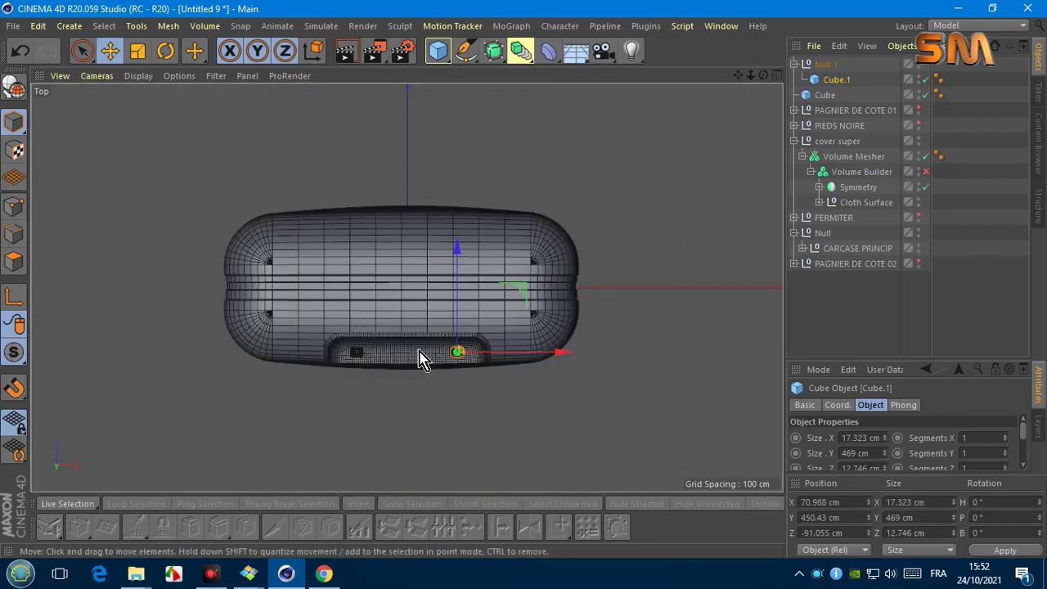
scroll(435, 362, up, 5)
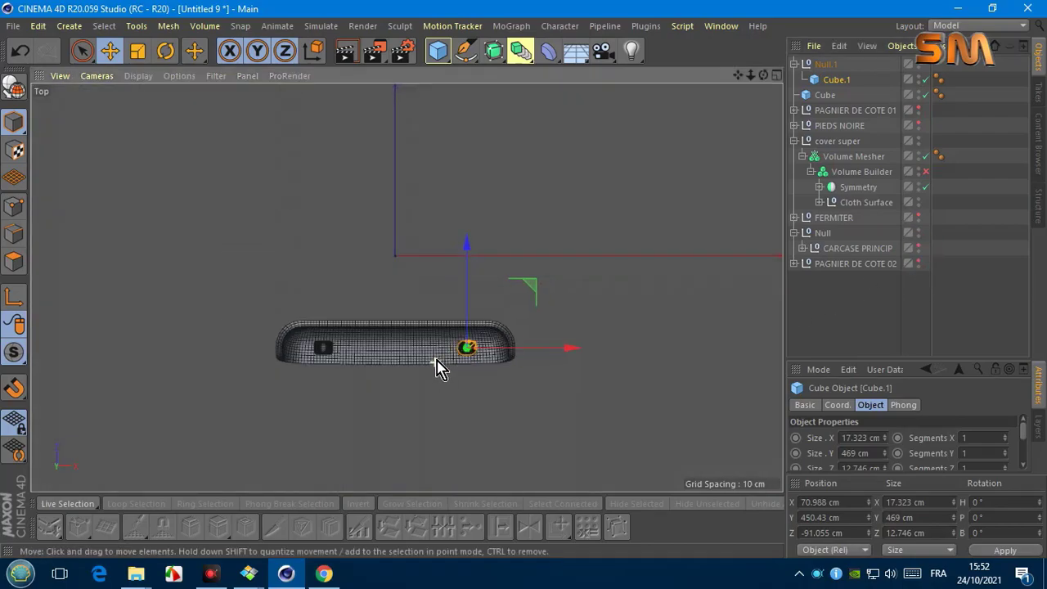
scroll(597, 285, up, 3)
scroll(631, 297, up, 2)
scroll(582, 319, up, 2)
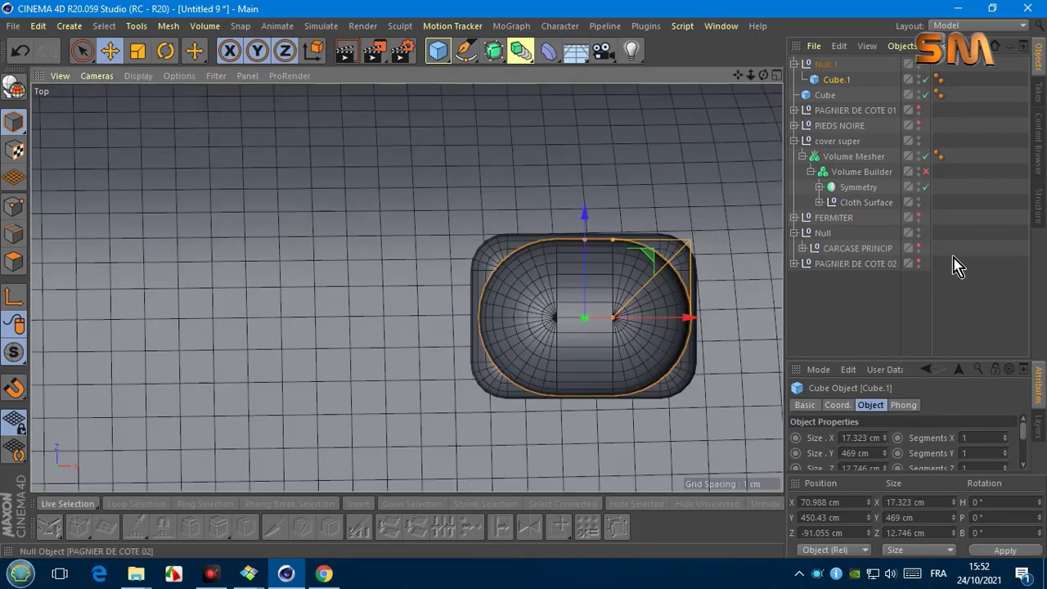
click(925, 171)
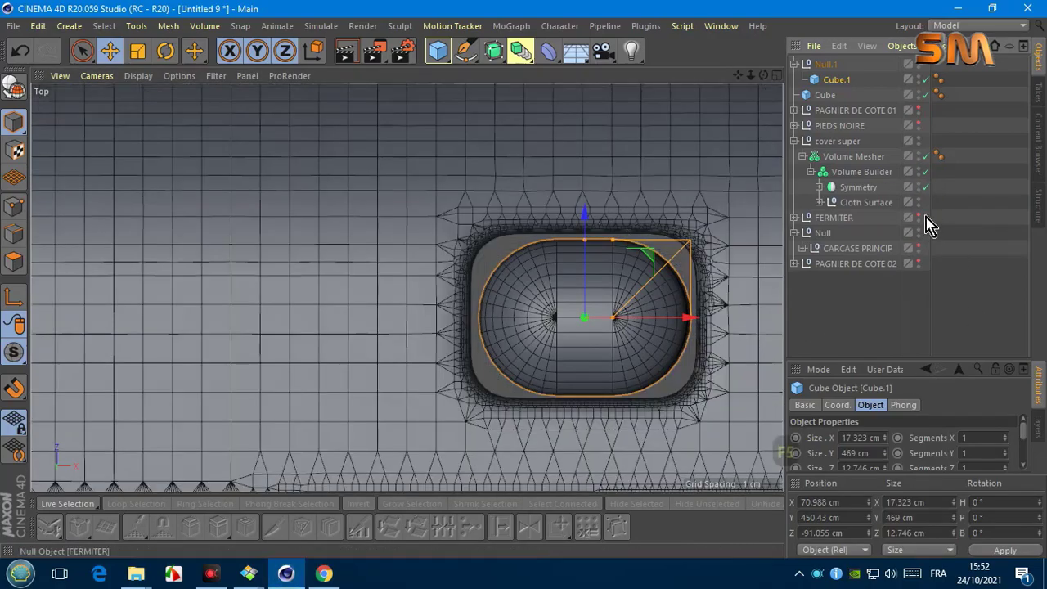
Step: Lower the Fillet Radius on both the copied and the original pole cubes
scroll(1022, 446, down, 3)
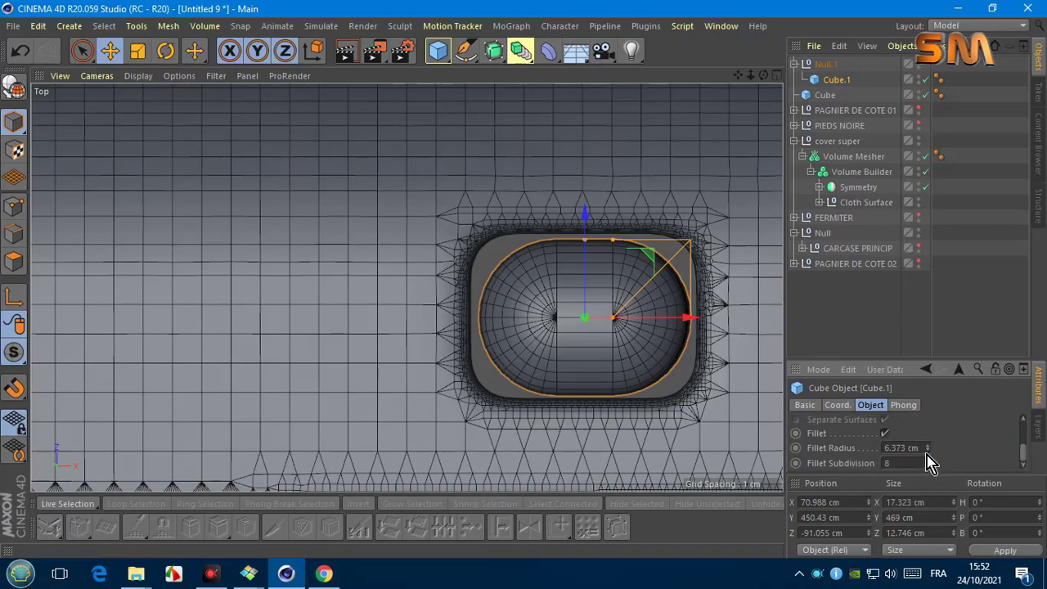
click(929, 451)
click(929, 451)
click(929, 451)
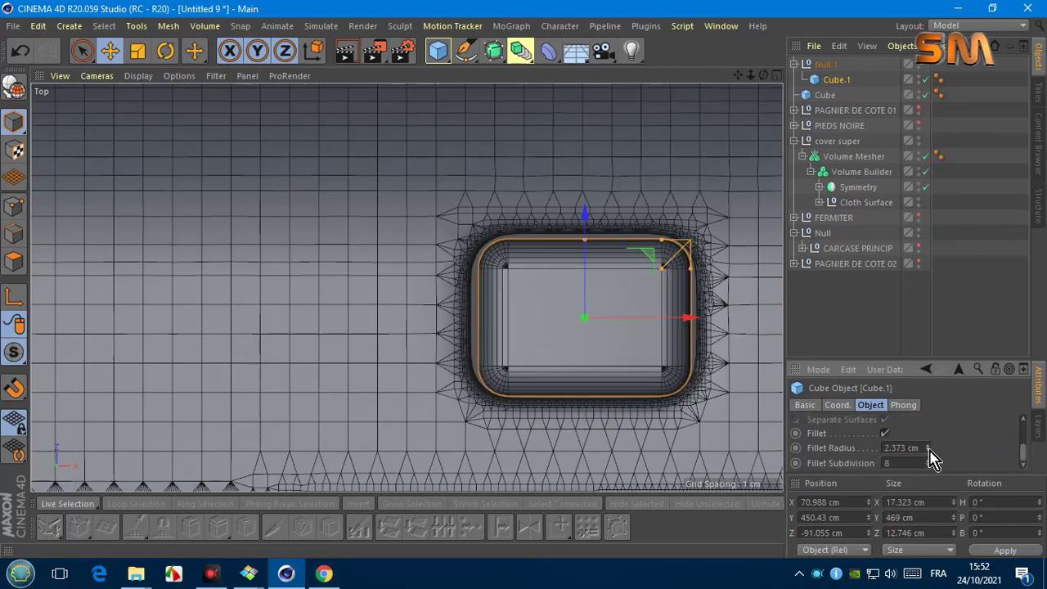
click(828, 94)
drag(739, 75, 406, 285)
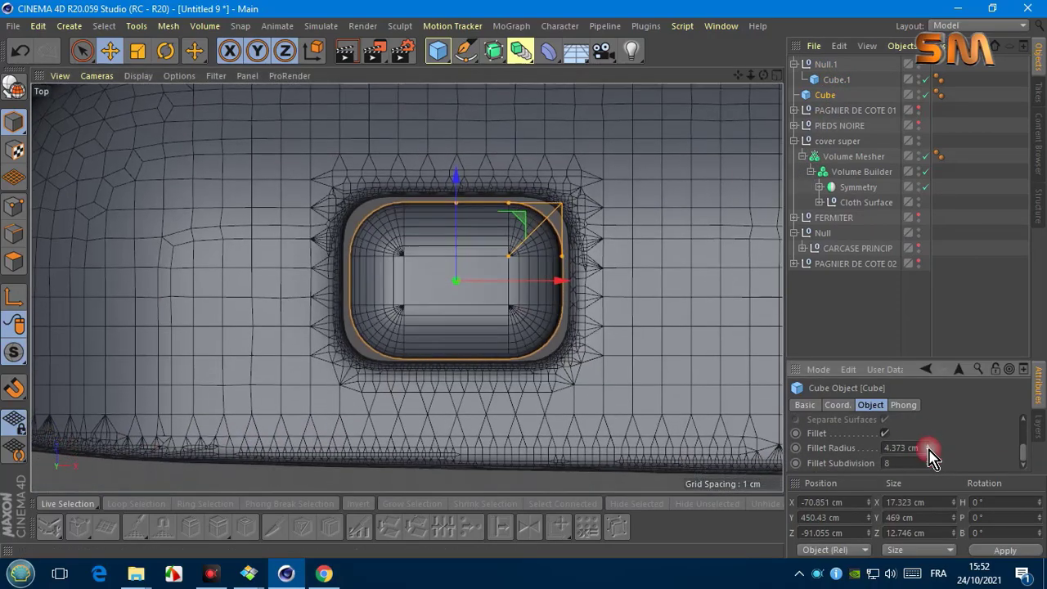
click(929, 450)
scroll(458, 297, down, 2)
scroll(458, 297, down, 2)
Step: Collapse the groups and hide the suitcase body objects from view
click(793, 64)
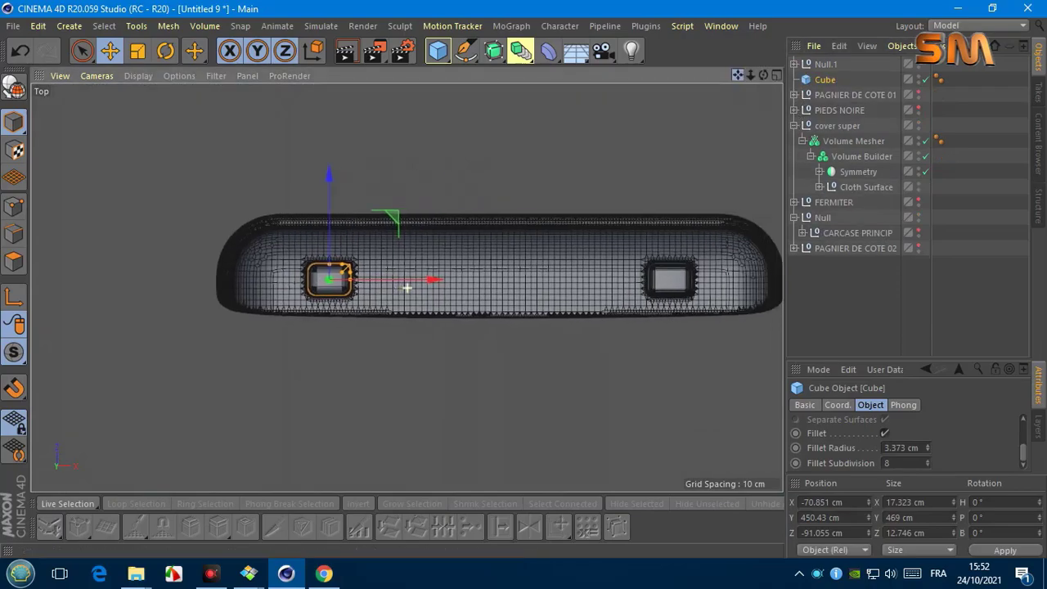
click(96, 75)
click(102, 244)
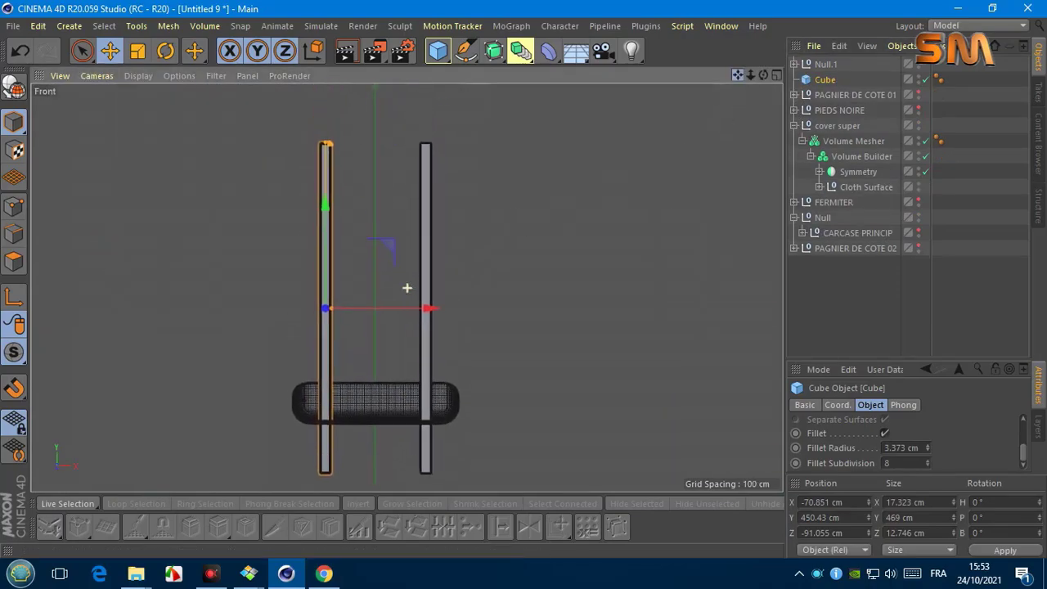
drag(407, 287, 570, 197)
drag(745, 79, 741, 108)
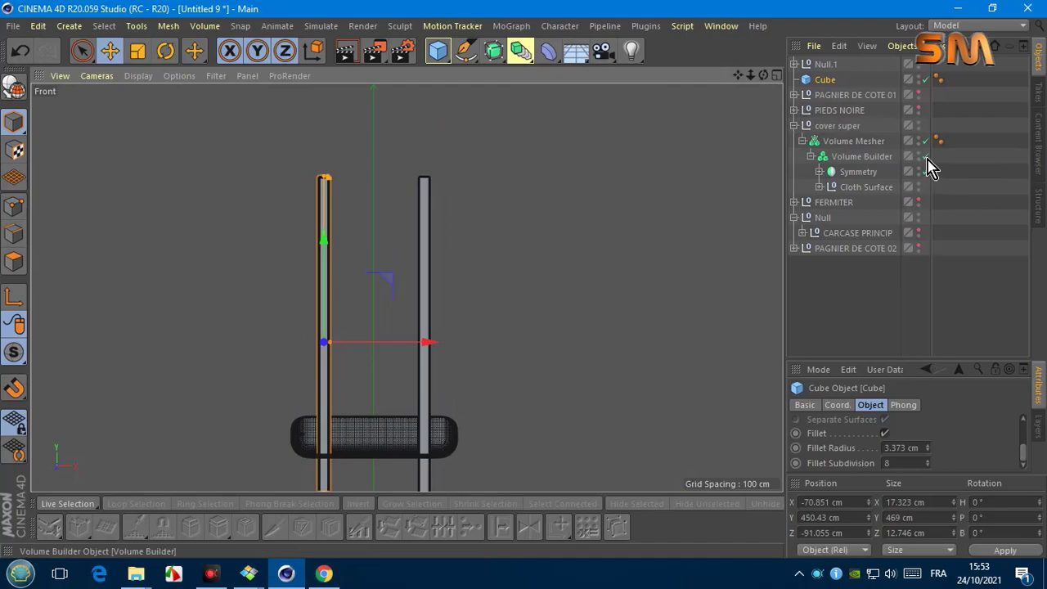
click(794, 127)
click(918, 127)
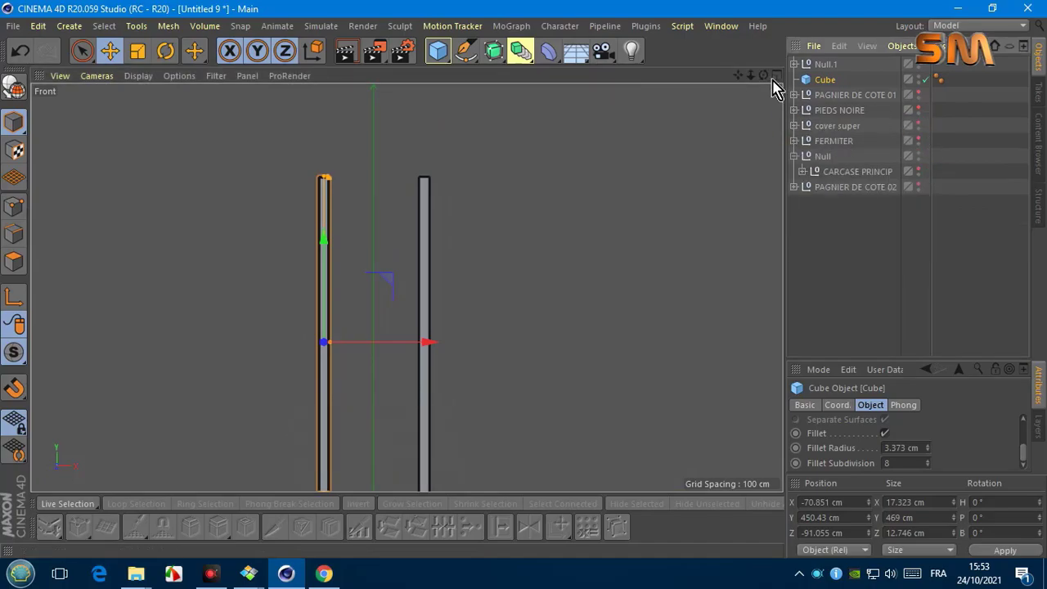
drag(763, 74, 73, 74)
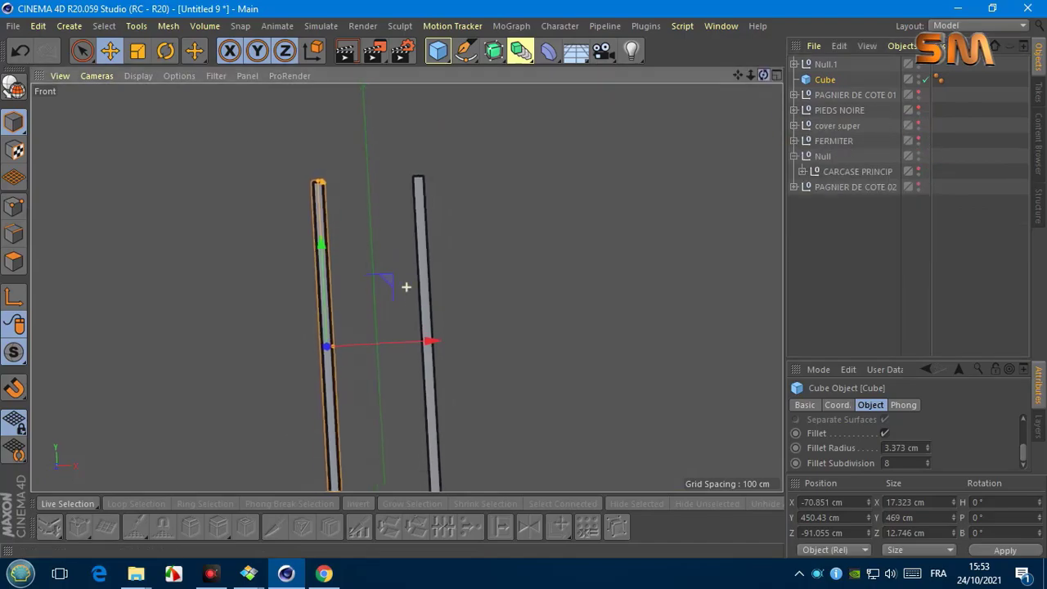
Step: Frame the two poles in the perspective view and start adding a cube primitive
click(97, 75)
click(123, 163)
drag(738, 74, 743, 77)
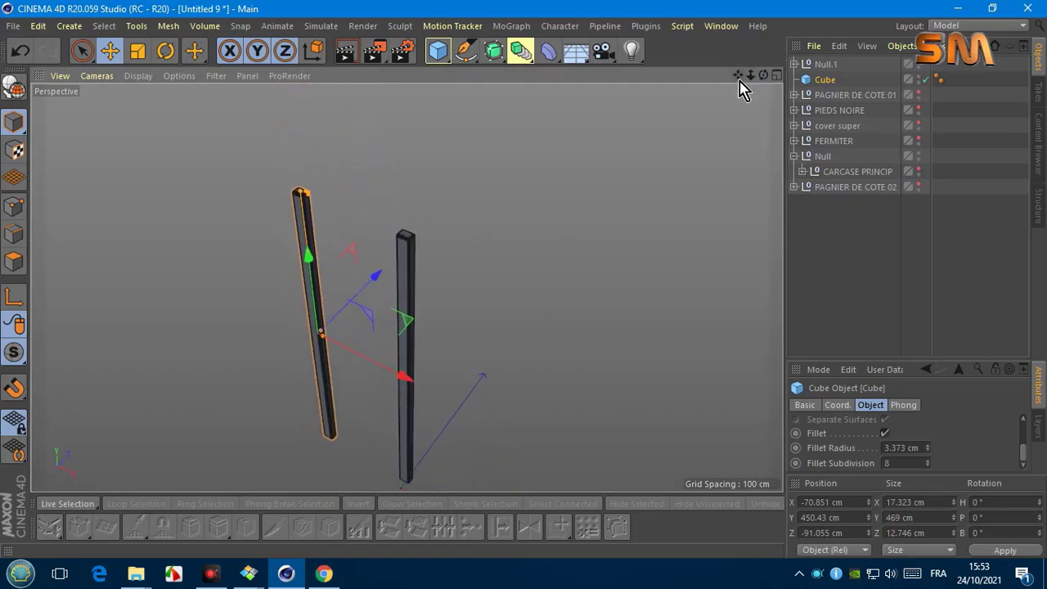
click(440, 56)
Step: Add Cube.1, flatten it vertically and raise it toward the pole tops in the front view
click(580, 73)
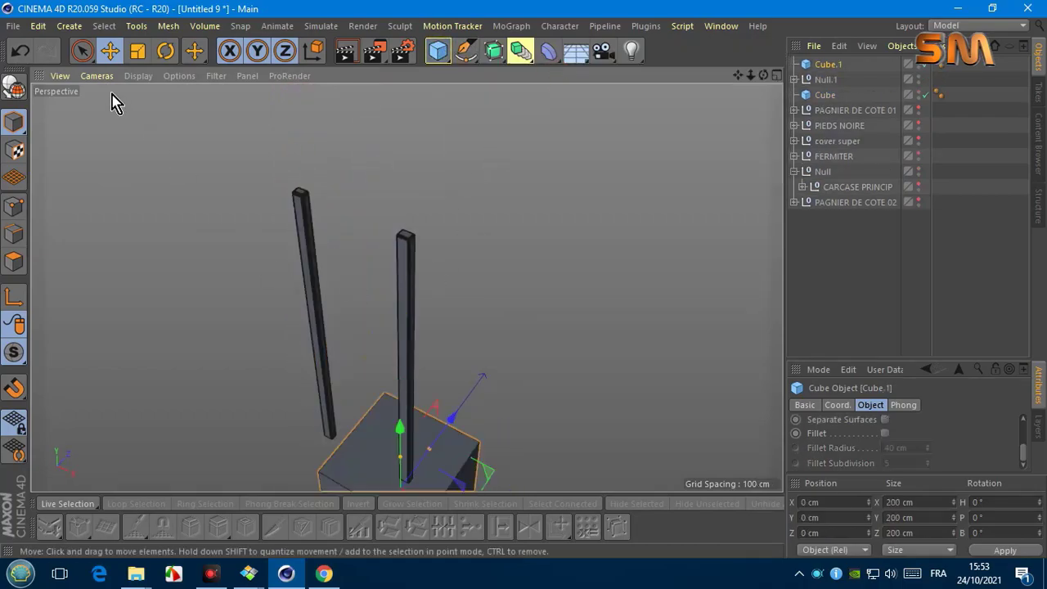
click(97, 76)
click(112, 248)
mouse_move(406, 217)
mouse_down()
mouse_move(378, 276)
mouse_move(398, 168)
mouse_up()
scroll(409, 287, up, 3)
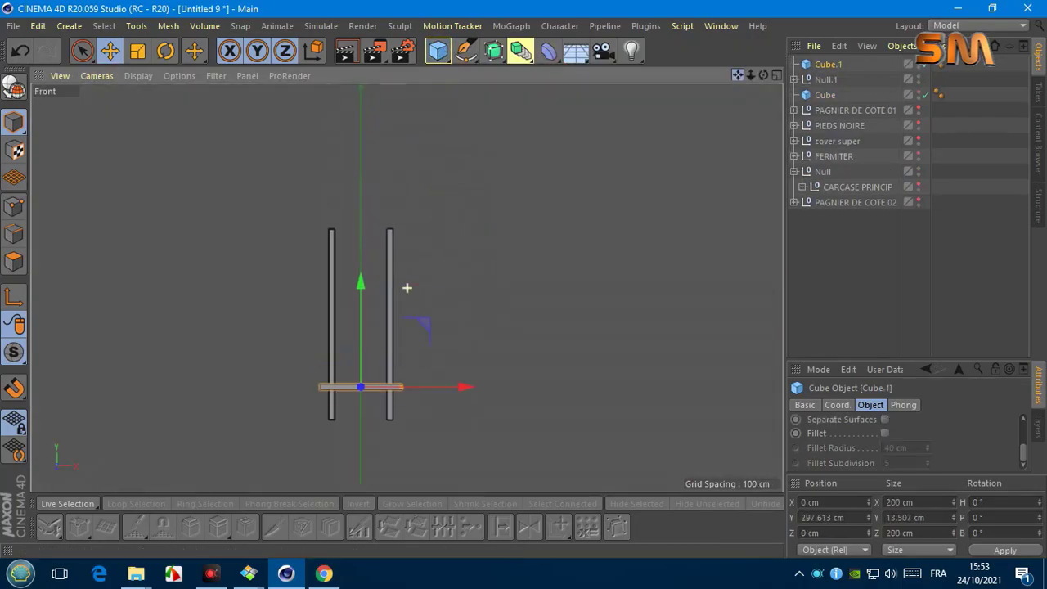
drag(360, 282, 350, 163)
scroll(392, 288, up, 4)
drag(392, 288, 381, 144)
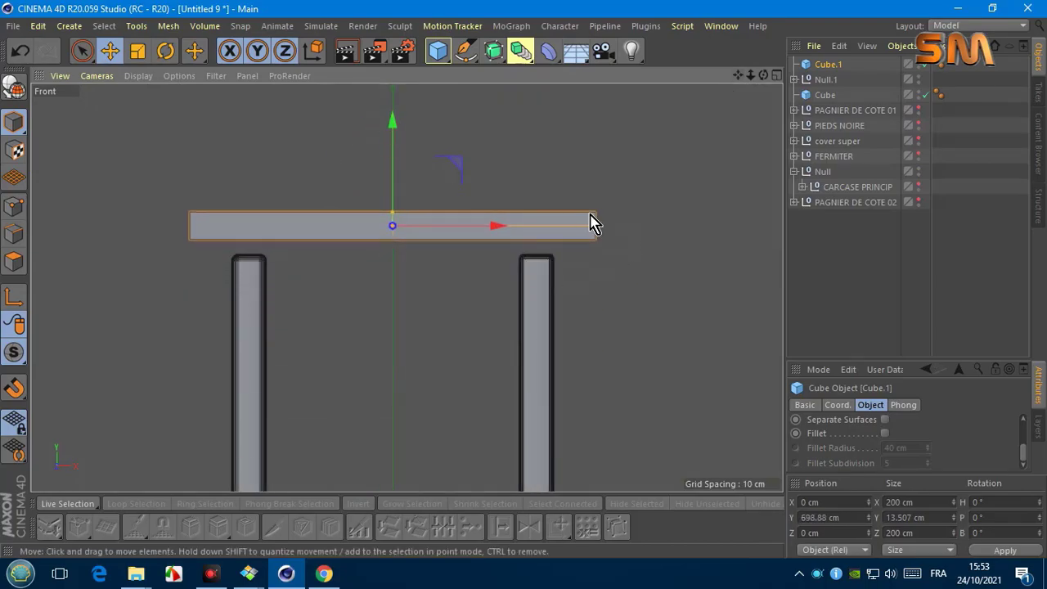
Step: Thin the bar front to back and seat it on the pole tops at Y 702 cm
click(96, 75)
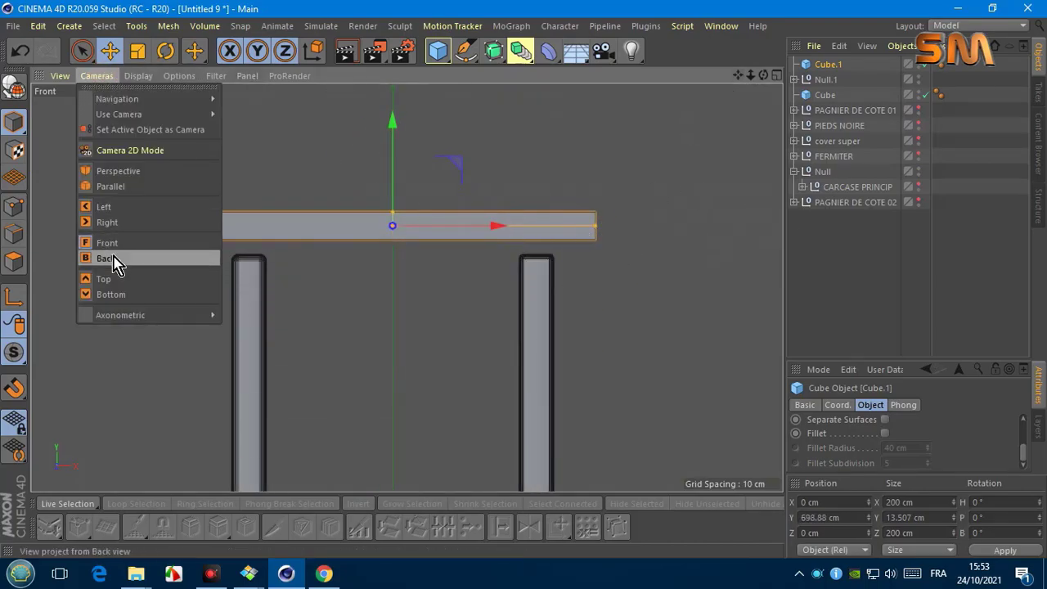
click(117, 262)
drag(409, 222, 406, 318)
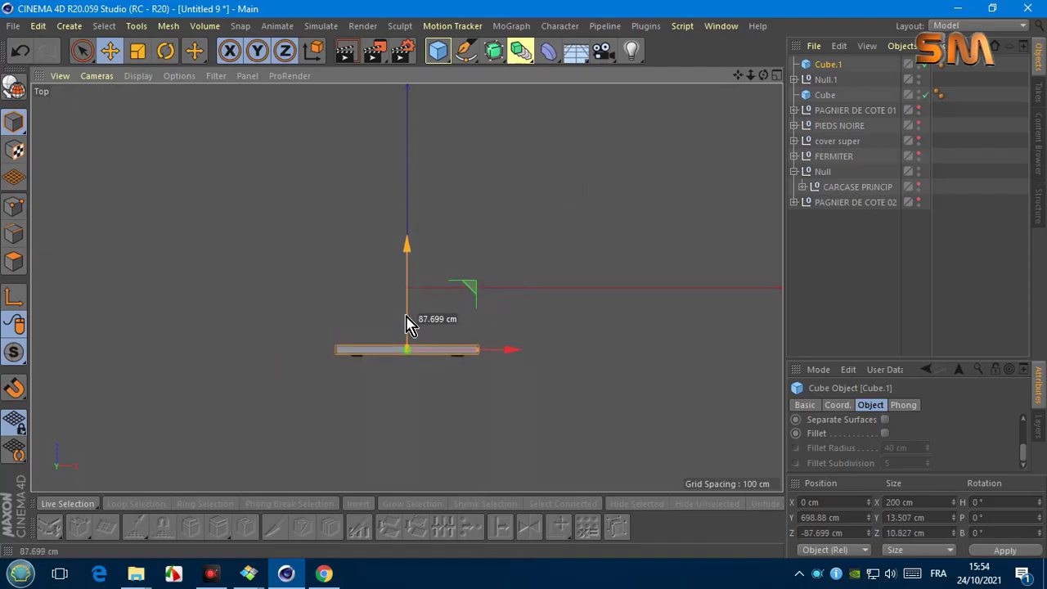
click(138, 75)
click(144, 129)
scroll(436, 371, up, 5)
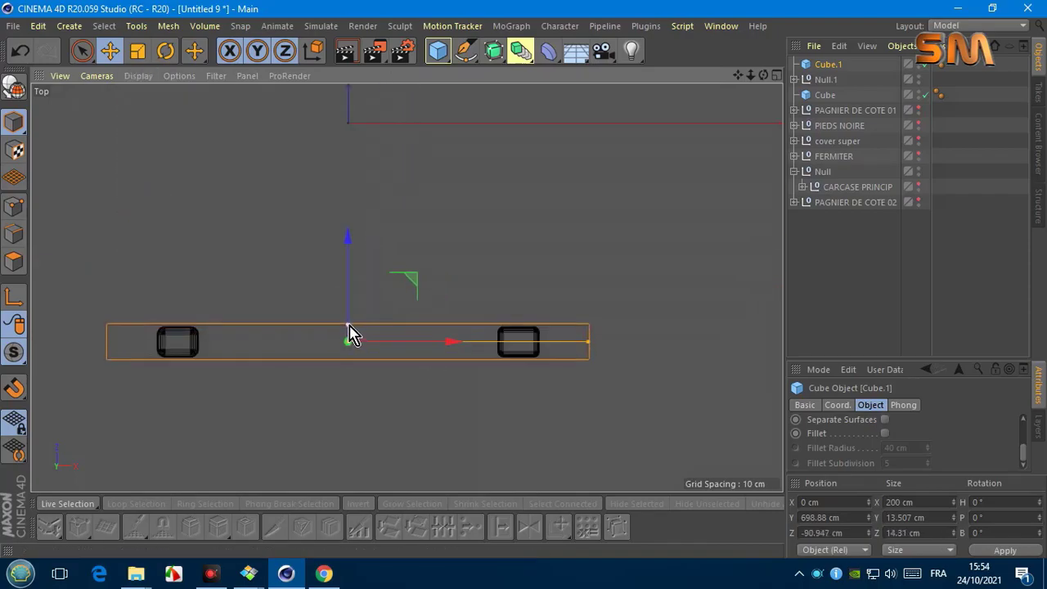
click(97, 76)
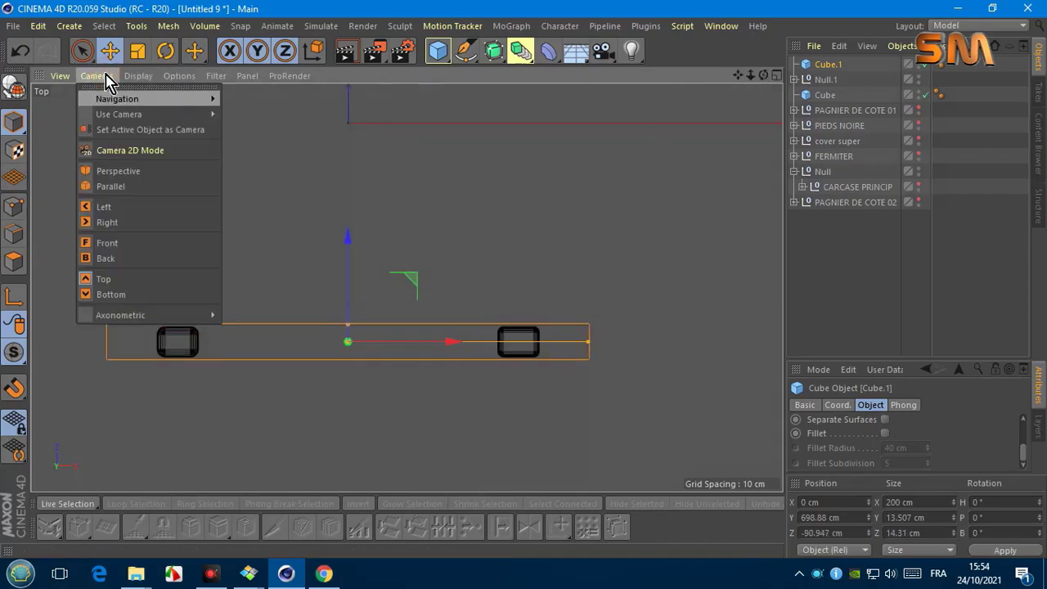
click(117, 169)
drag(737, 74, 740, 88)
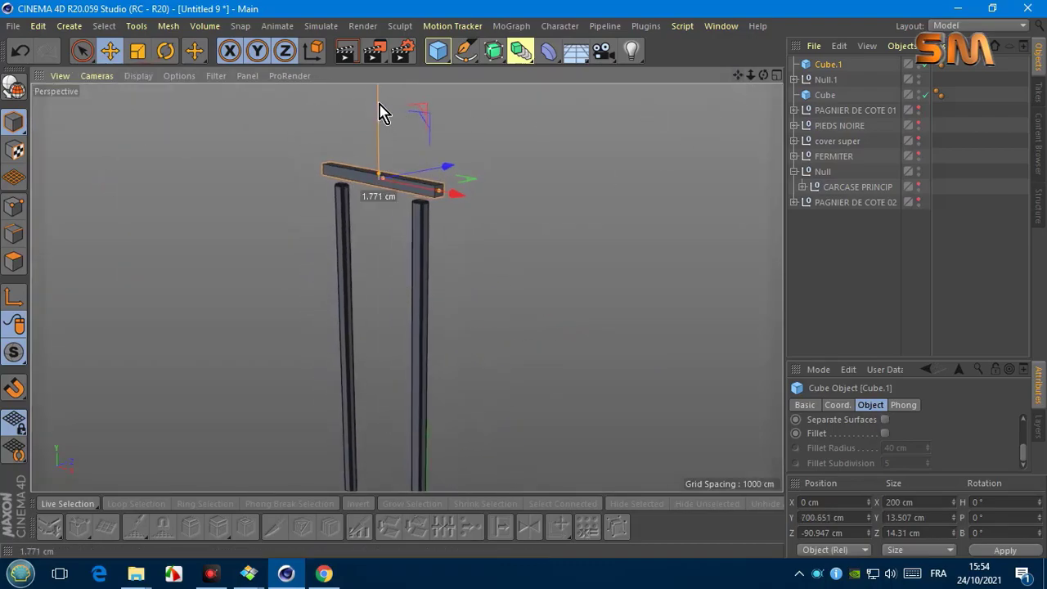
drag(379, 112, 379, 107)
alt+drag(384, 139, 407, 284)
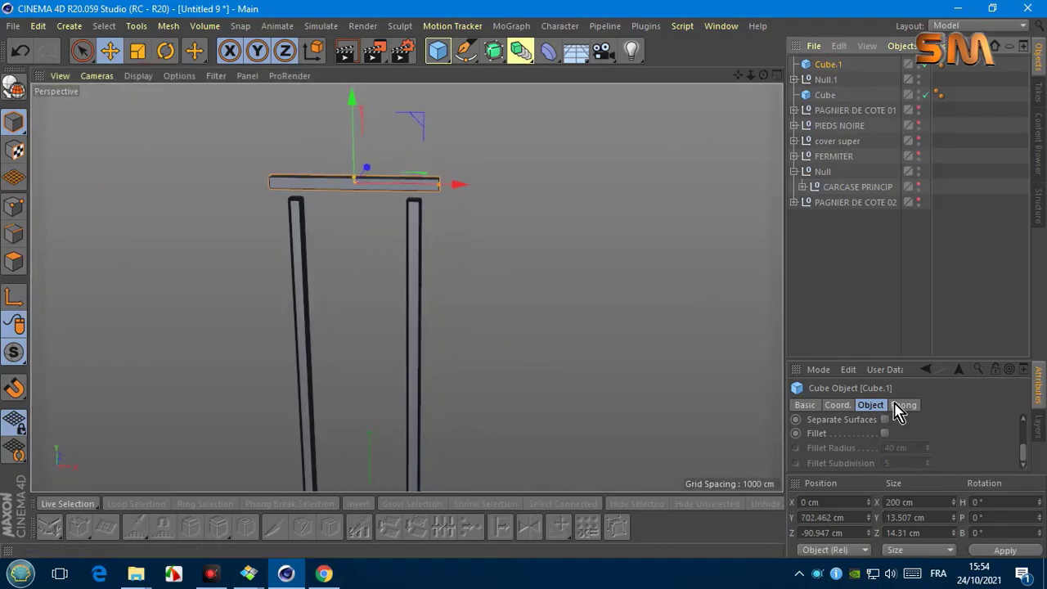
Step: Set the bar's segments to X 50, Y 5, Z 5
drag(906, 362, 909, 239)
drag(1005, 315, 1005, 303)
text(5)
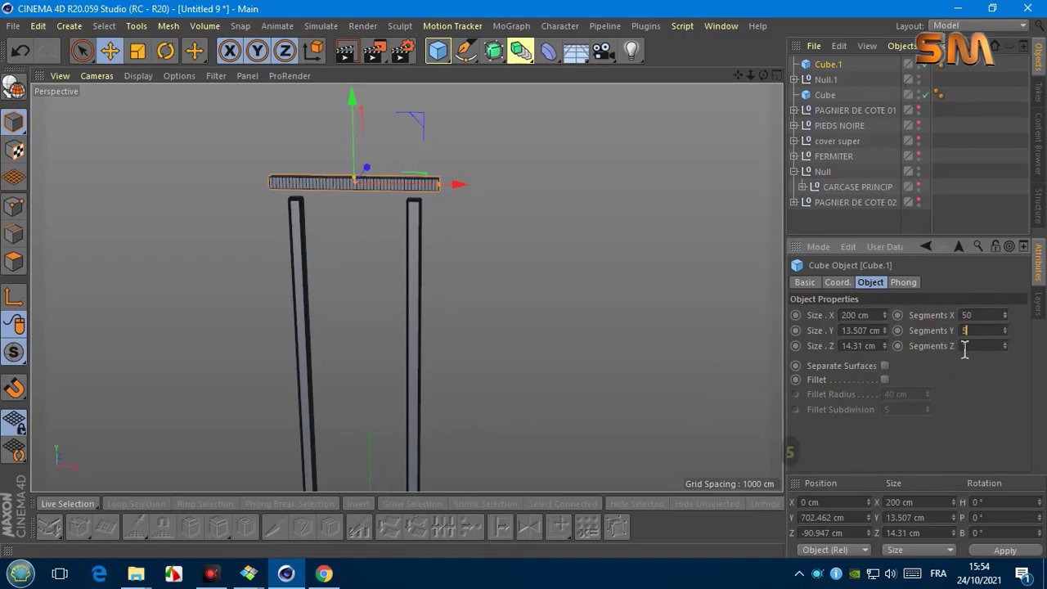
key(Return)
Step: Center the bar in the front view and add a Bend deformer
click(97, 76)
click(122, 303)
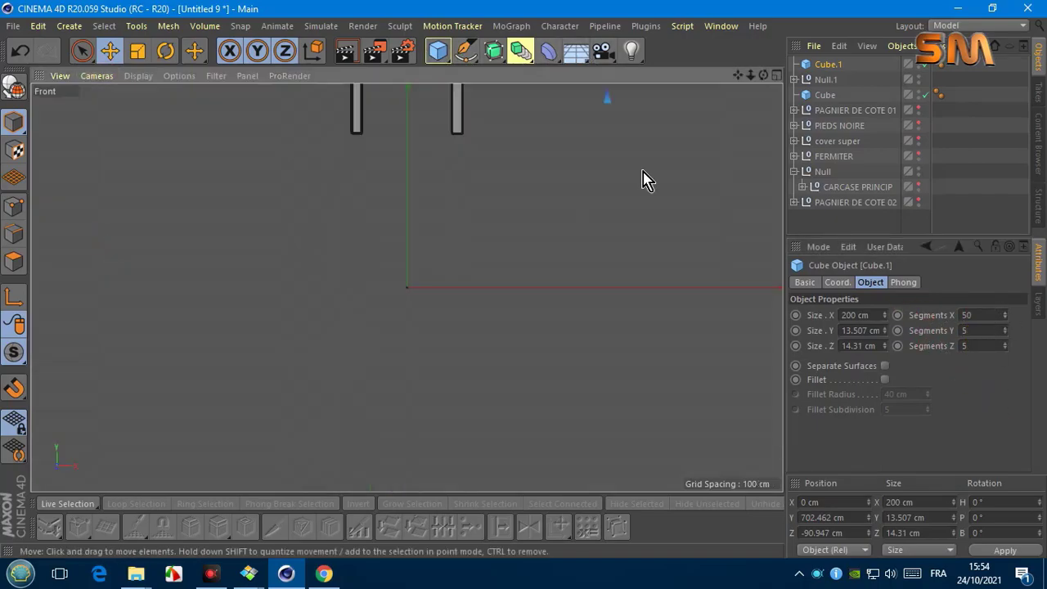
alt+middle_drag(642, 180, 406, 287)
scroll(480, 203, up, 3)
click(548, 50)
Step: Increase the Bend deformer's strength
scroll(441, 309, down, 10)
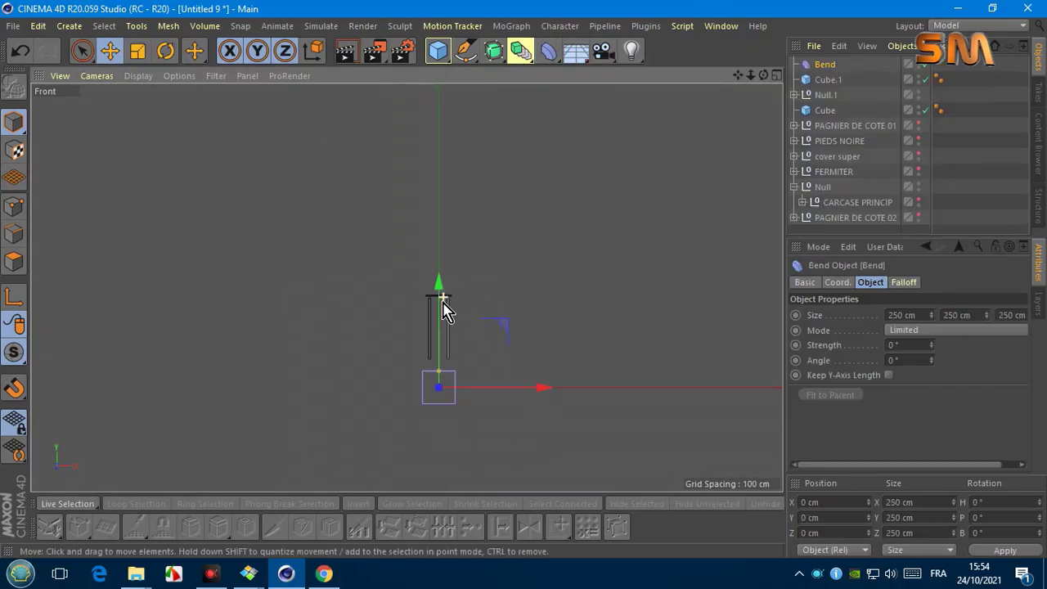
scroll(443, 309, up, 3)
scroll(460, 252, up, 3)
drag(931, 345, 931, 331)
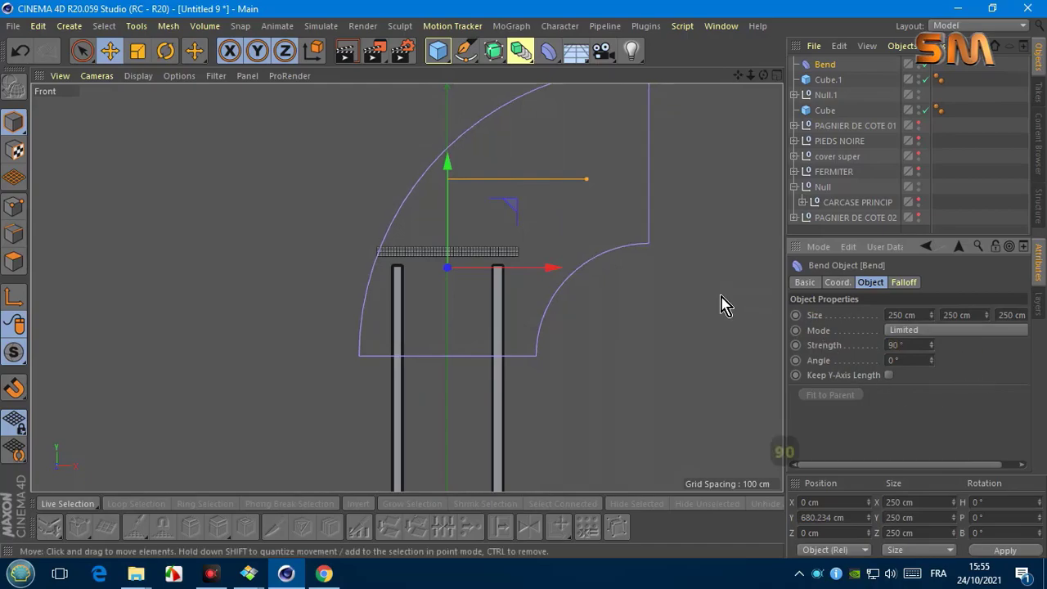
Step: Scale the Bend deformer to 76 cm and rotate it to exactly B 90°
click(137, 50)
drag(458, 294, 273, 287)
key(e)
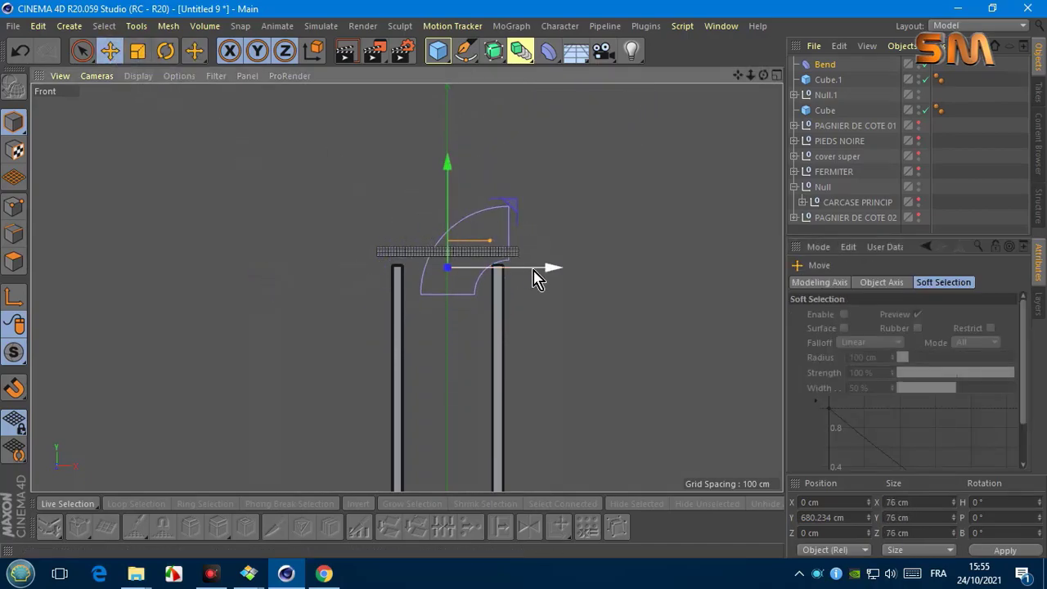
drag(533, 276, 458, 286)
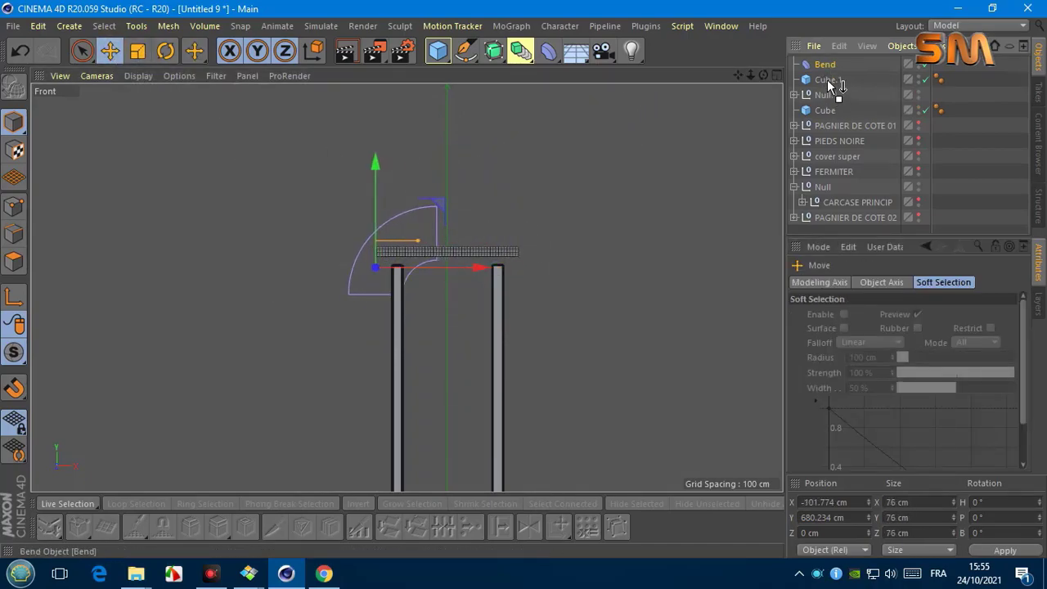
key(ctrl+z)
key(r)
mouse_move(384, 208)
mouse_down()
mouse_move(437, 295)
mouse_move(555, 262)
mouse_up()
click(1004, 533)
text(90)
key(Return)
key(e)
Step: Parent the Bend deformer under Cube.1 and slide it right along X
drag(825, 64, 833, 81)
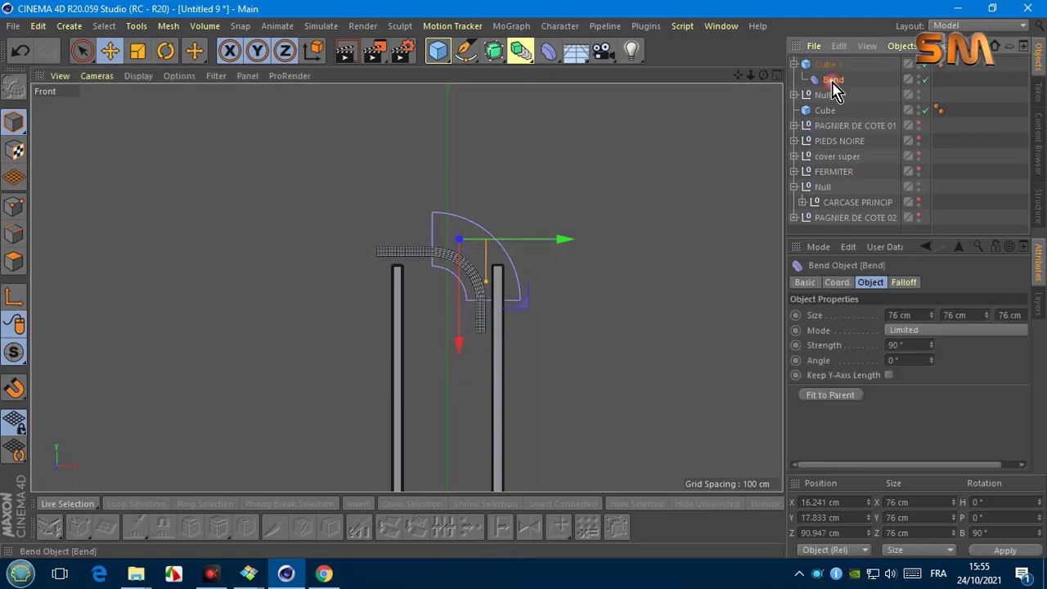
key(e)
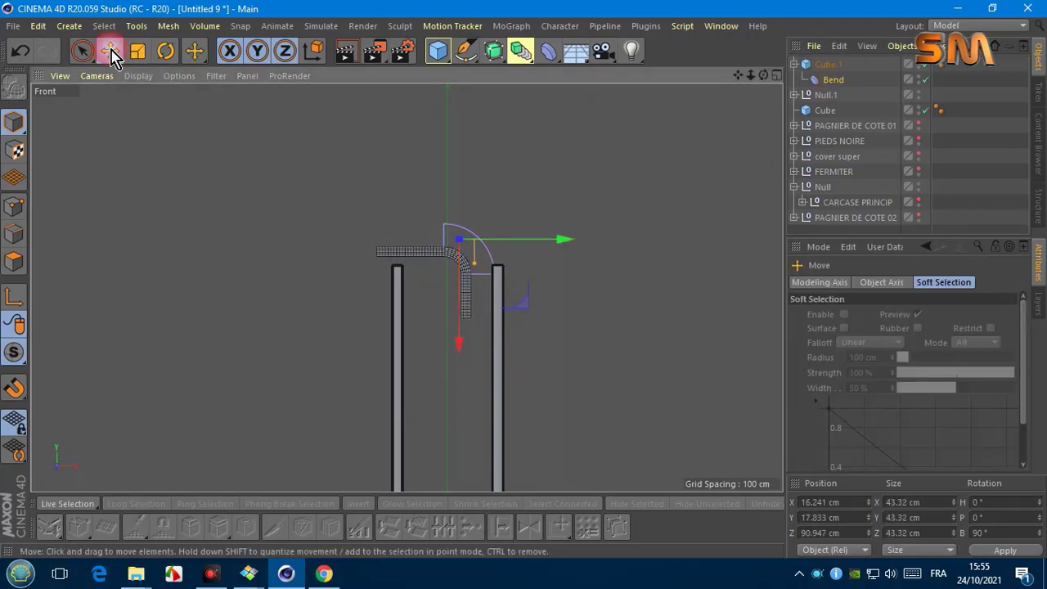
drag(548, 243, 558, 247)
Step: Resize Cube.1 to 204 × 17.507 × 16.31 cm
click(827, 64)
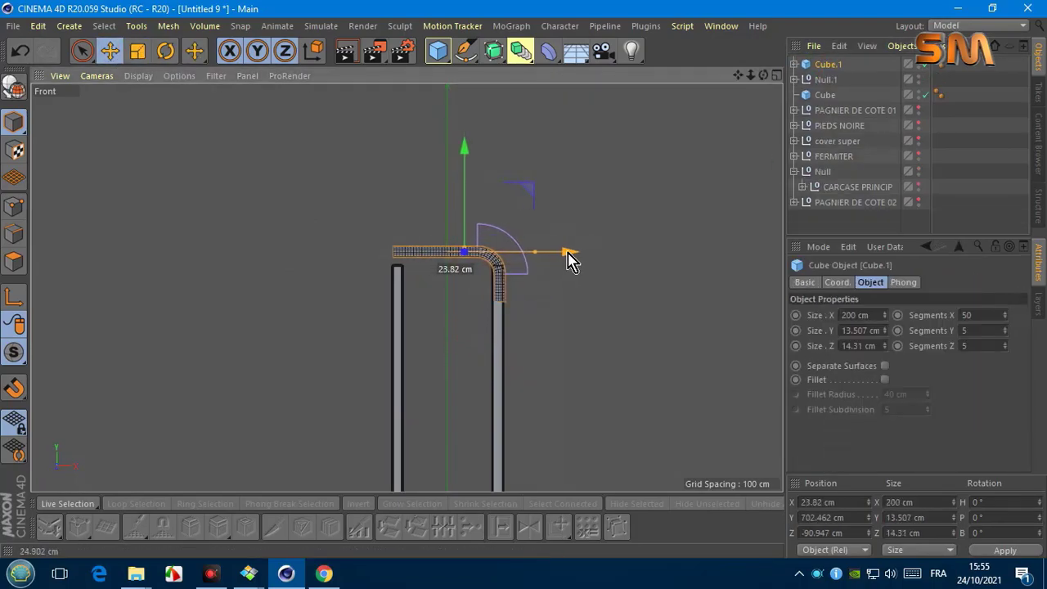
scroll(540, 270, up, 5)
drag(523, 205, 513, 209)
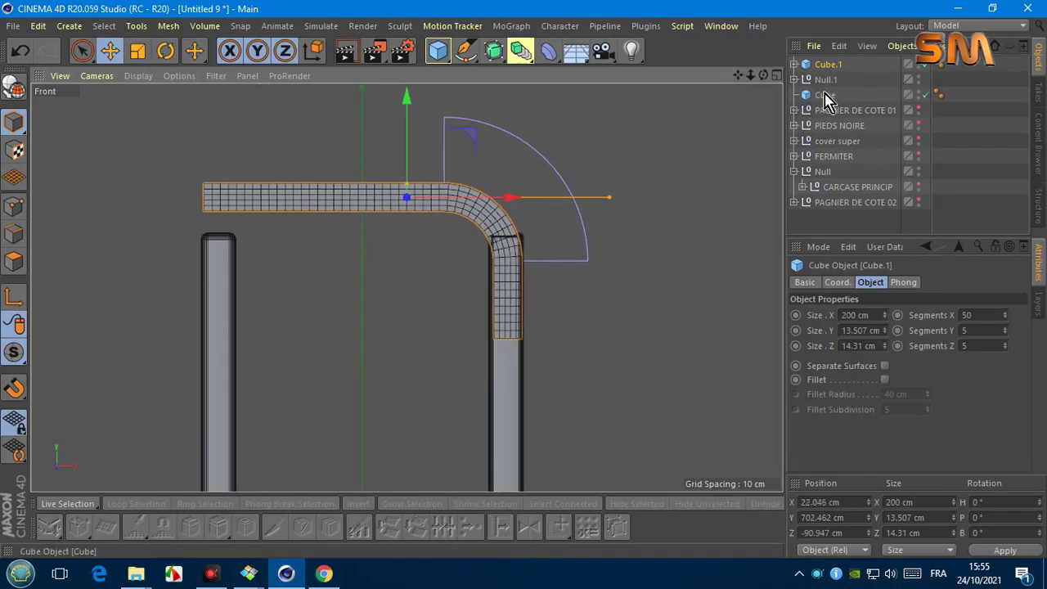
click(890, 318)
drag(885, 330, 891, 348)
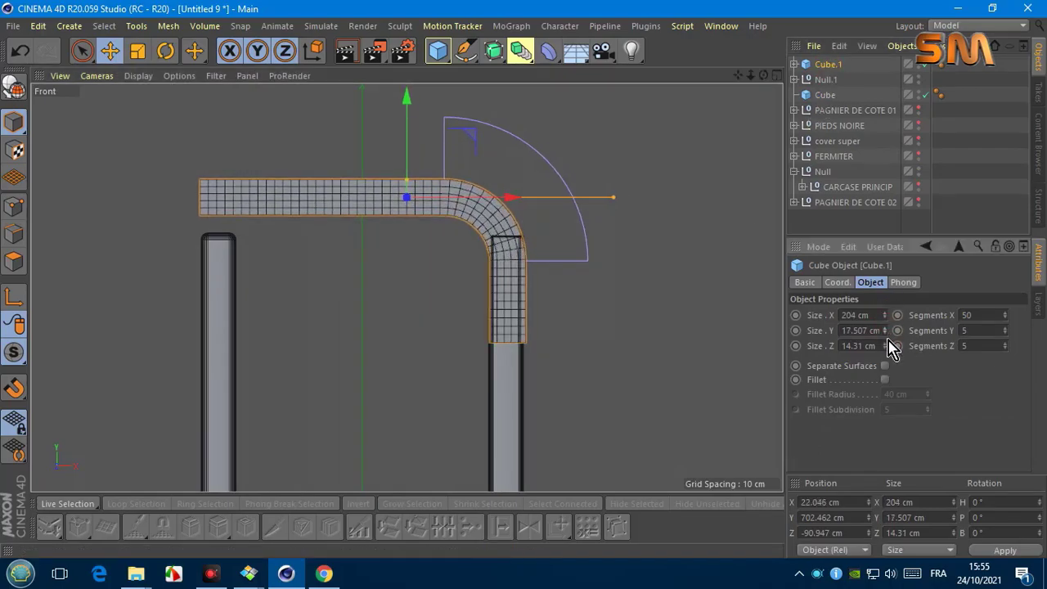
click(97, 75)
click(92, 273)
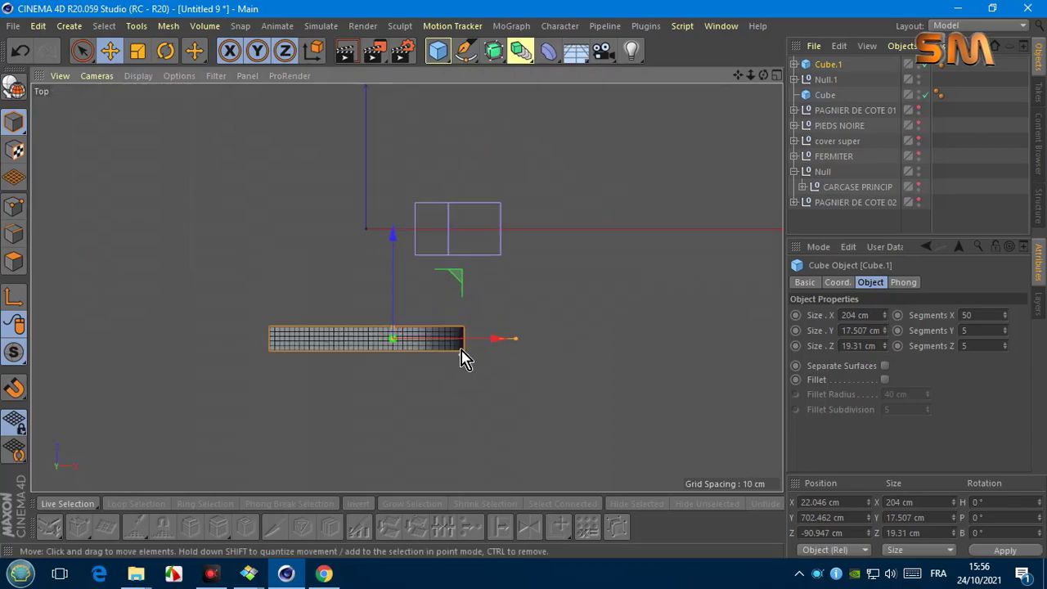
click(96, 75)
click(156, 211)
scroll(155, 211, up, 3)
drag(884, 348, 890, 359)
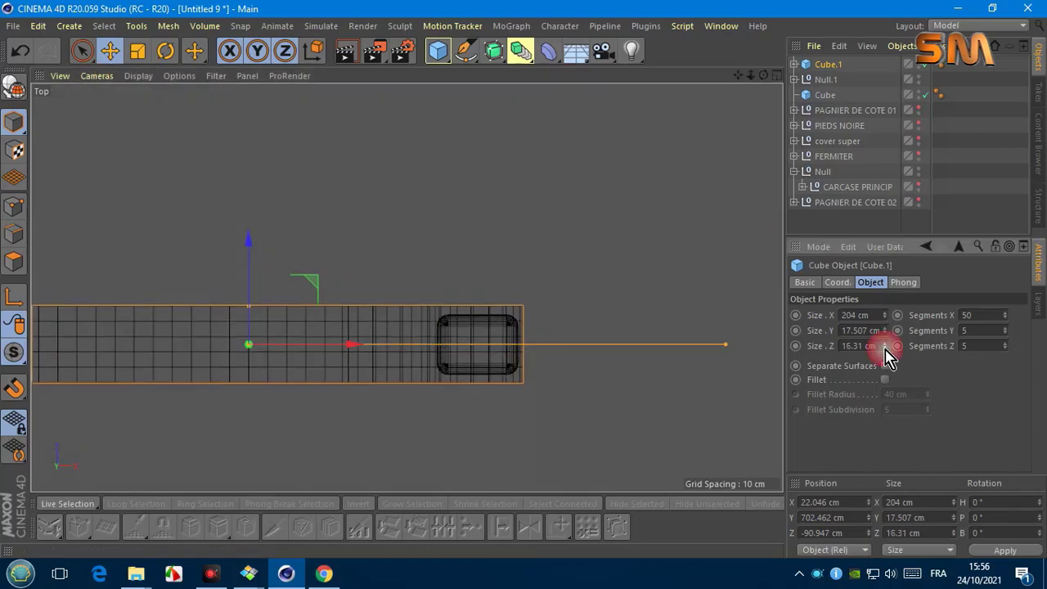
Step: Raise the bar along Y in the perspective view
click(138, 75)
click(160, 98)
click(97, 75)
click(114, 171)
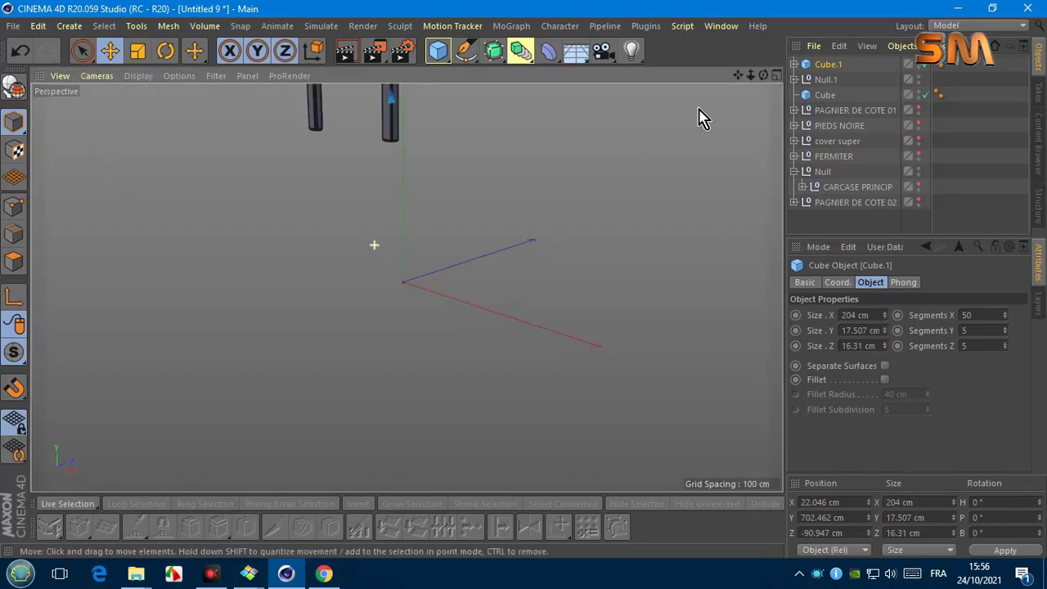
alt+drag(572, 205, 406, 287)
mouse_move(407, 286)
alt+mouse_down()
mouse_move(339, 175)
mouse_move(342, 135)
alt+mouse_up()
alt+drag(389, 204, 407, 287)
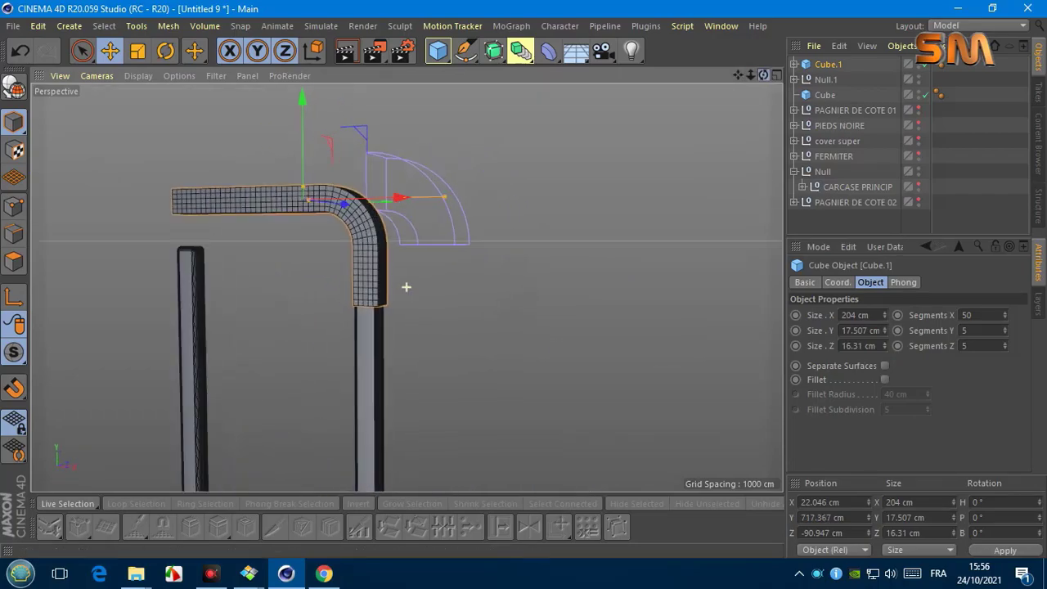
Step: Shift the Bend deformer along X so the bar bends down over the right leg
click(548, 51)
shift+click(536, 82)
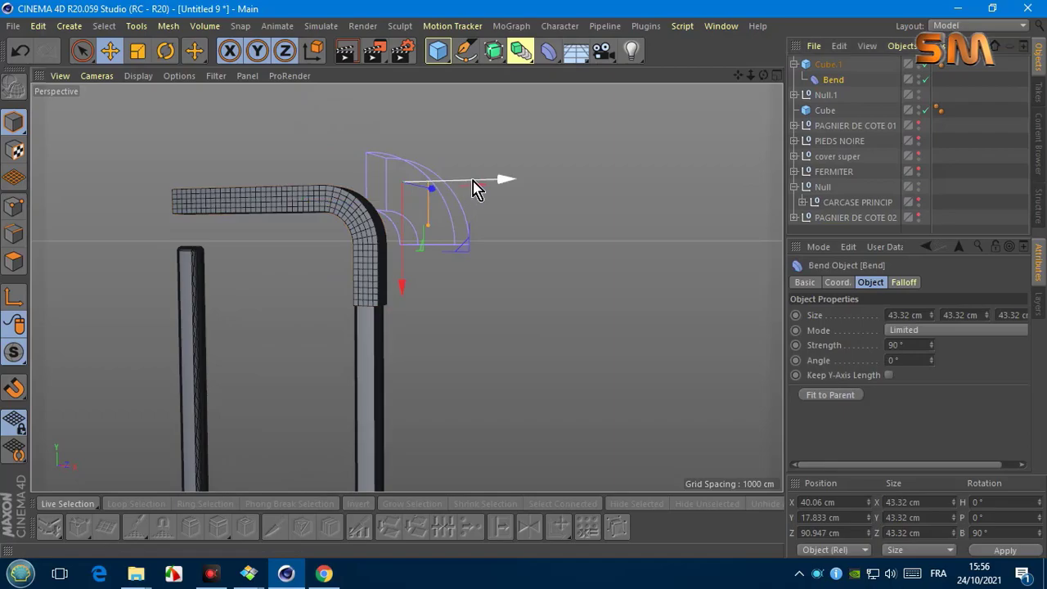
drag(479, 181, 496, 187)
alt+drag(409, 286, 442, 246)
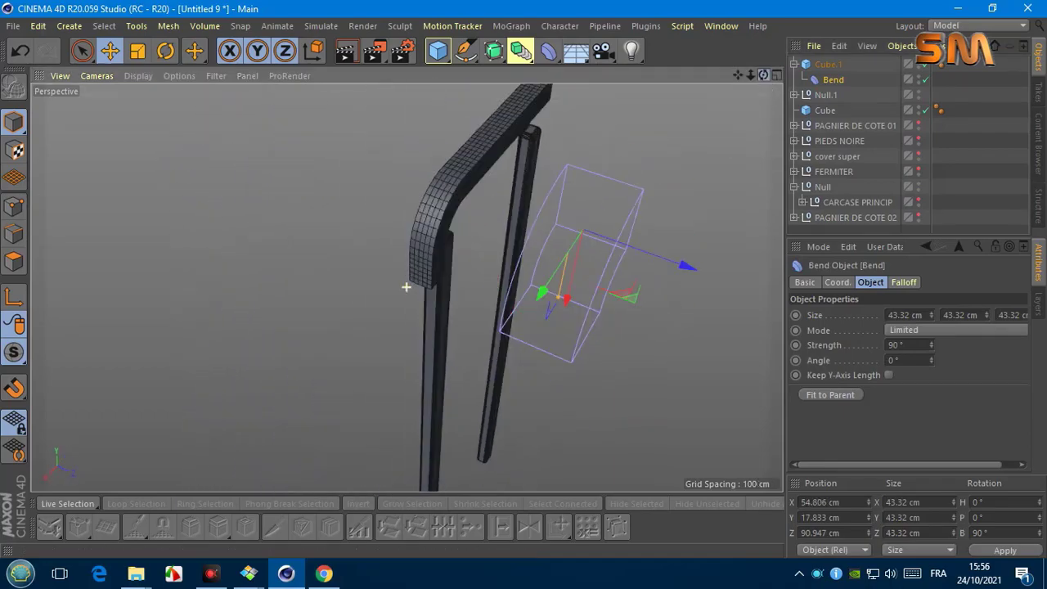
click(828, 63)
Step: Enable a 4.155 cm fillet on the bar and hide the Bend deformer gizmo
click(884, 380)
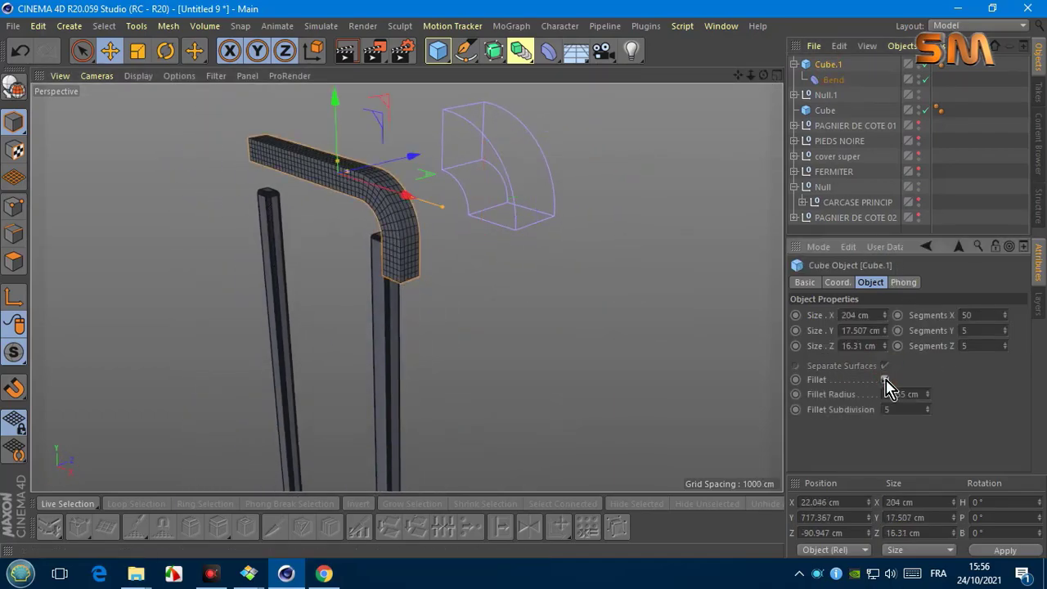
drag(930, 394, 933, 401)
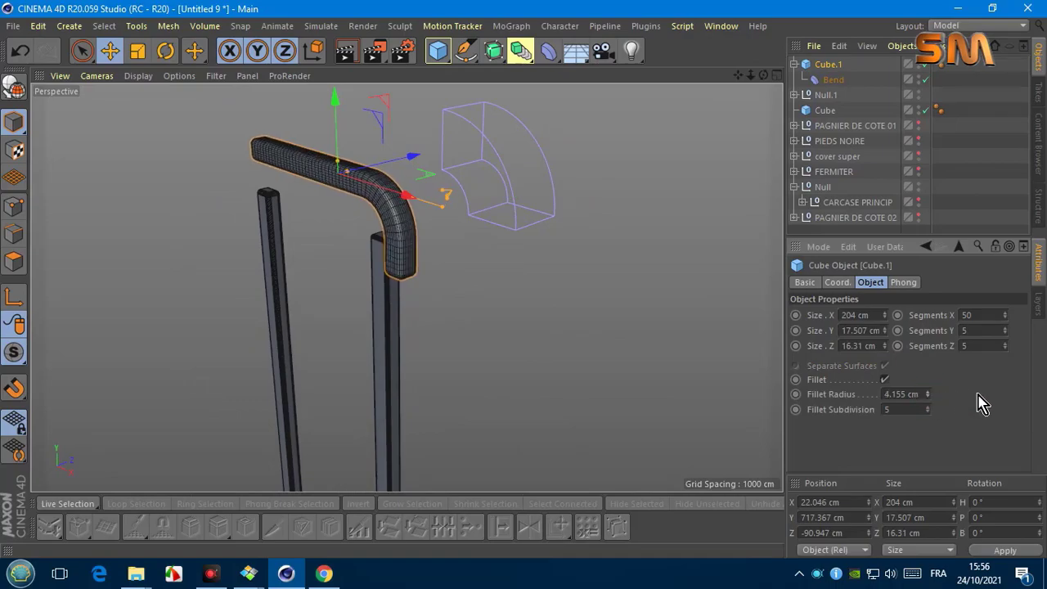
click(919, 78)
click(96, 76)
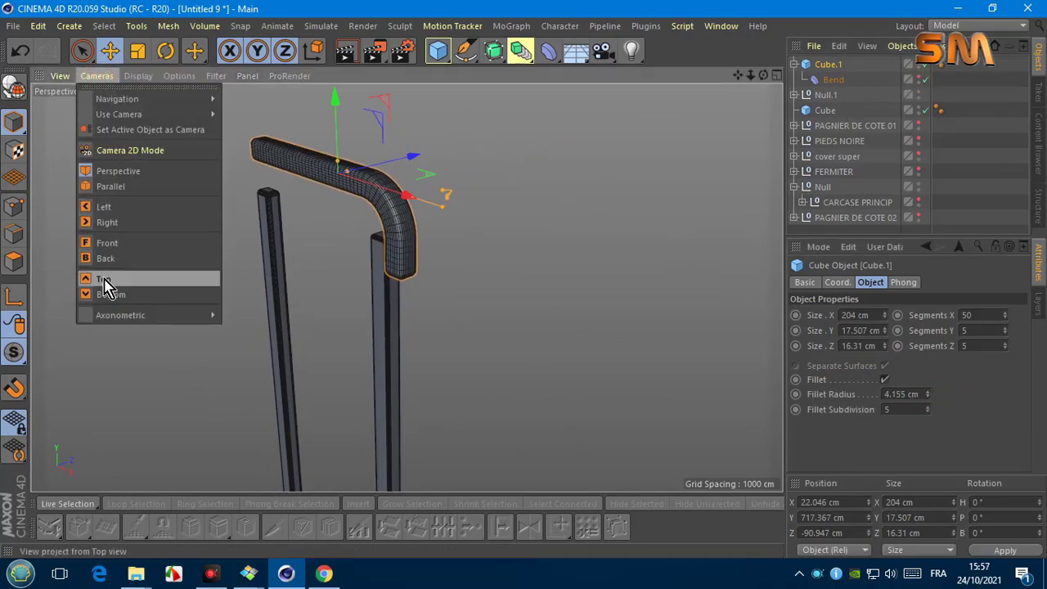
click(93, 276)
click(138, 75)
click(139, 214)
scroll(446, 356, up, 2)
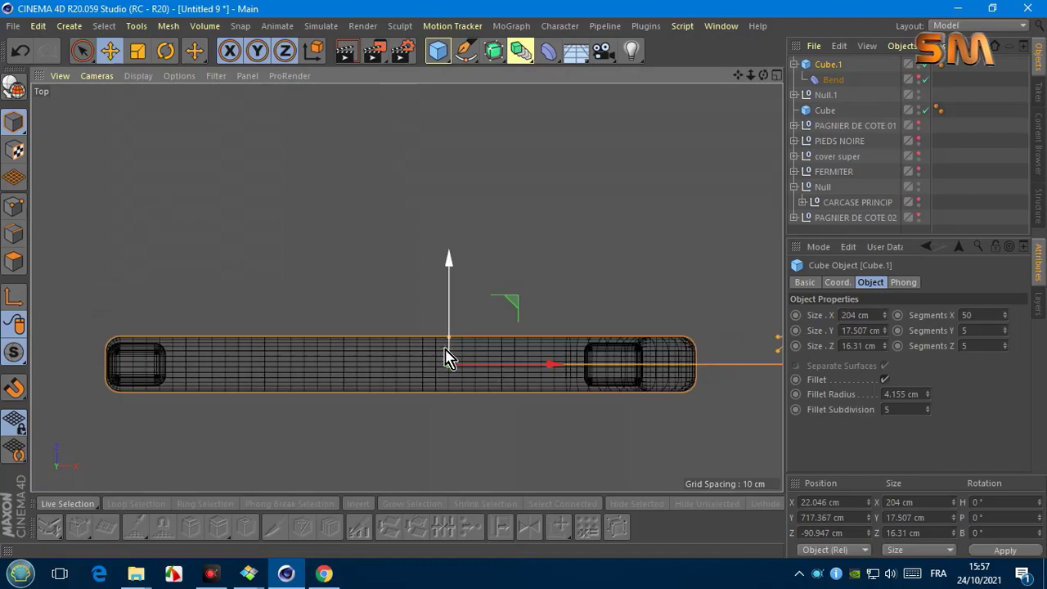
scroll(447, 355, down, 4)
click(808, 65)
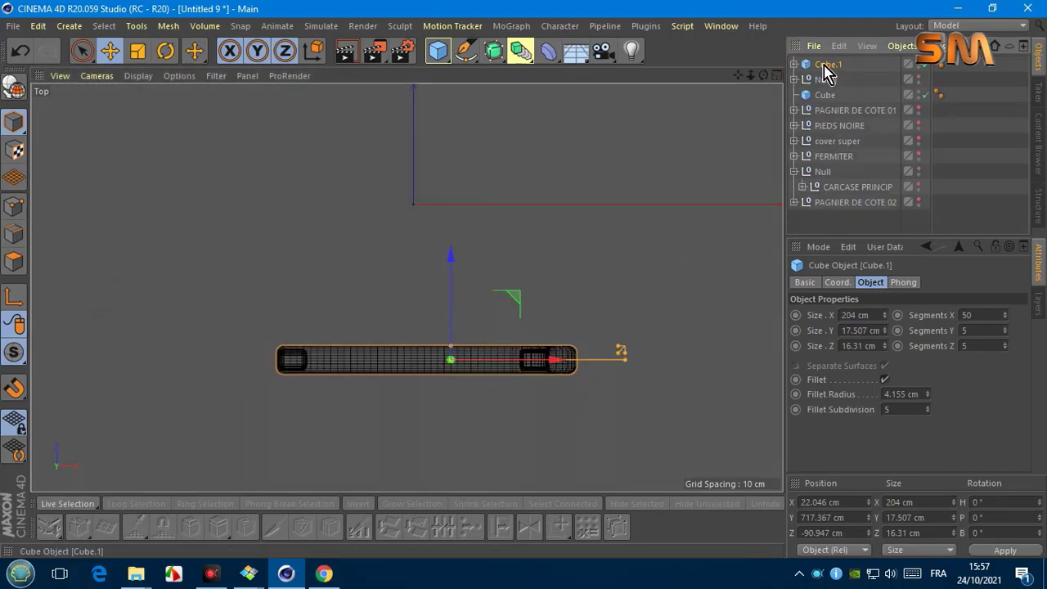
Step: Move the bar left along X so its curved end meets the right post
click(97, 75)
click(117, 167)
click(137, 75)
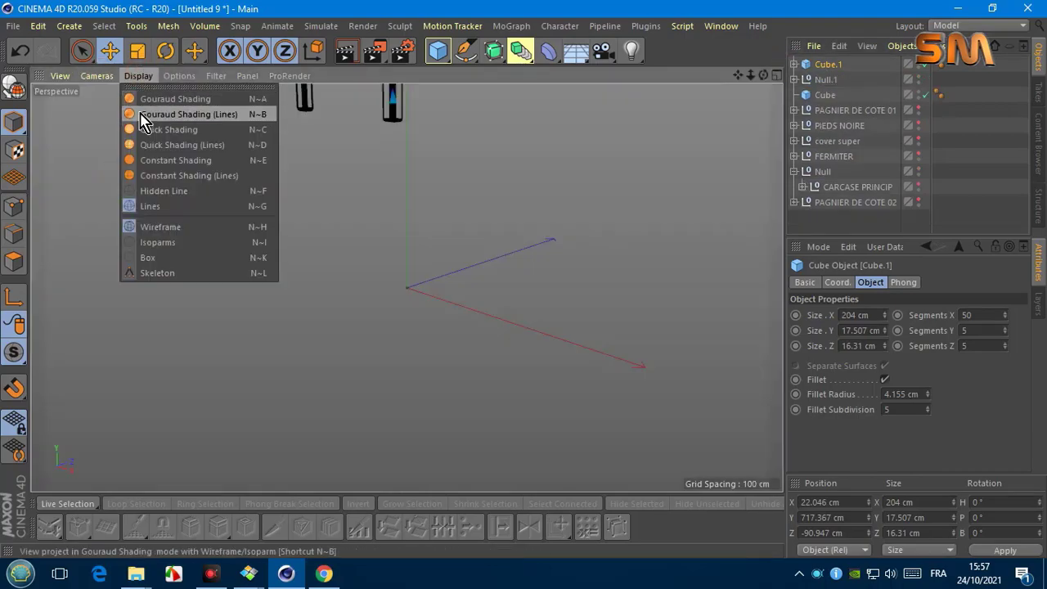
click(147, 114)
mouse_move(763, 75)
mouse_down()
mouse_move(406, 287)
mouse_move(785, 76)
mouse_move(407, 288)
mouse_up()
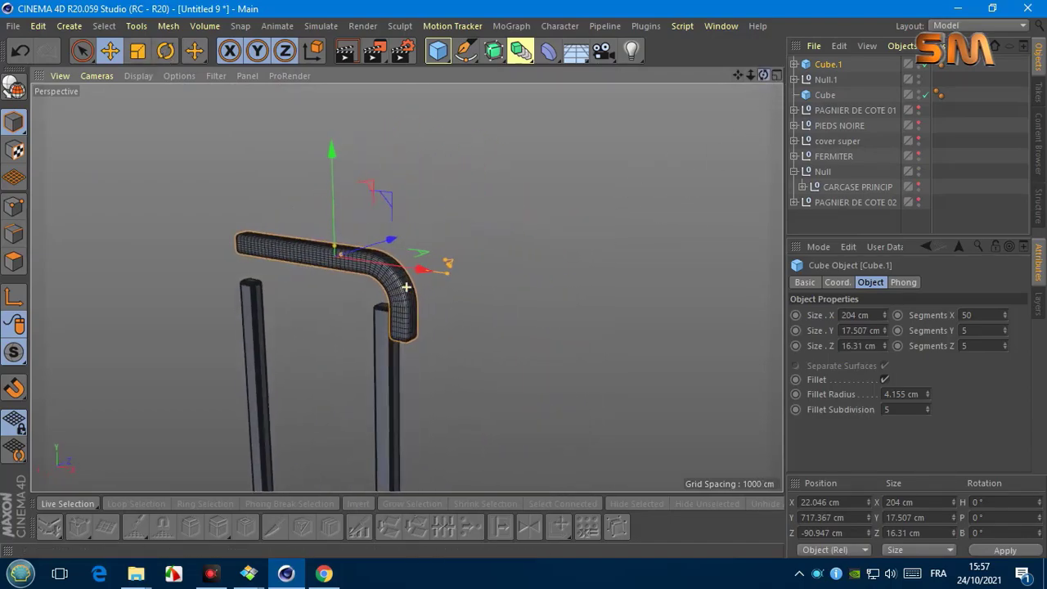
drag(527, 274, 500, 281)
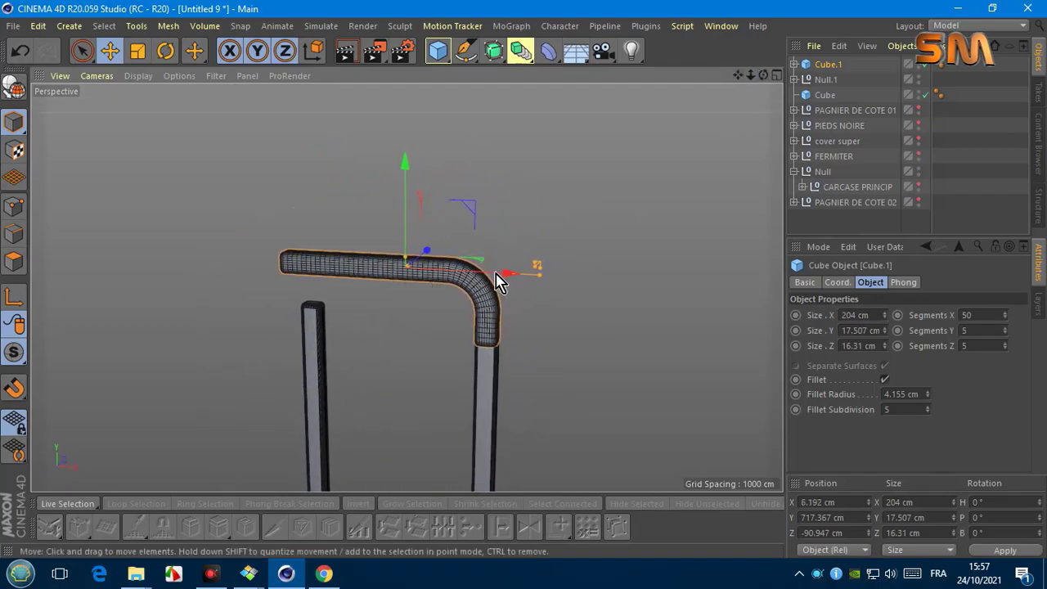
mouse_move(763, 76)
mouse_down()
mouse_move(405, 286)
mouse_move(421, 201)
mouse_up()
Step: Enlarge the bar to 207 × 20.507 × 19.31 cm
drag(884, 315, 885, 340)
drag(764, 77, 763, 83)
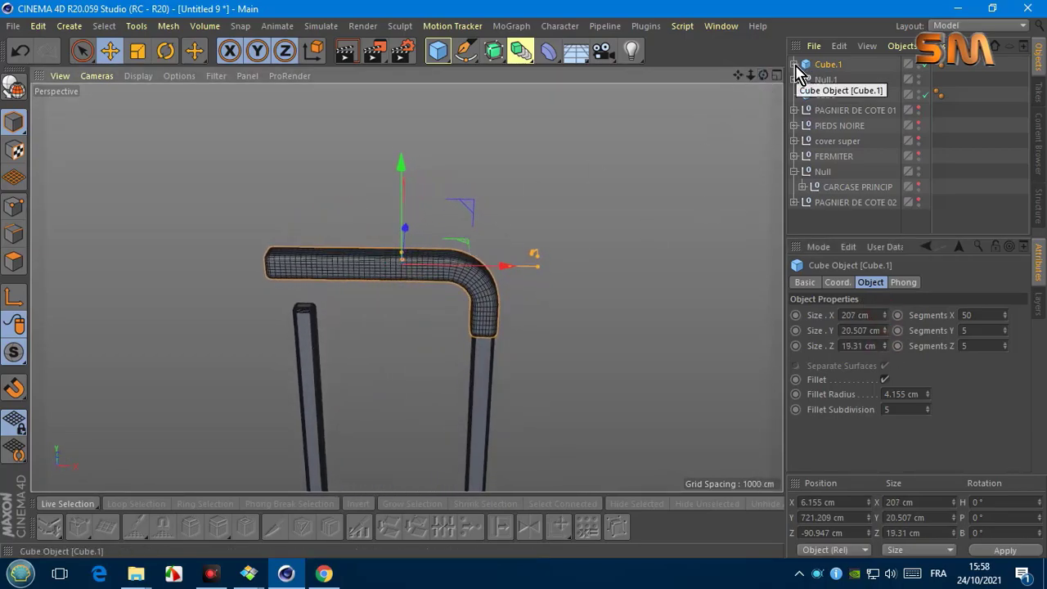
click(102, 75)
click(107, 257)
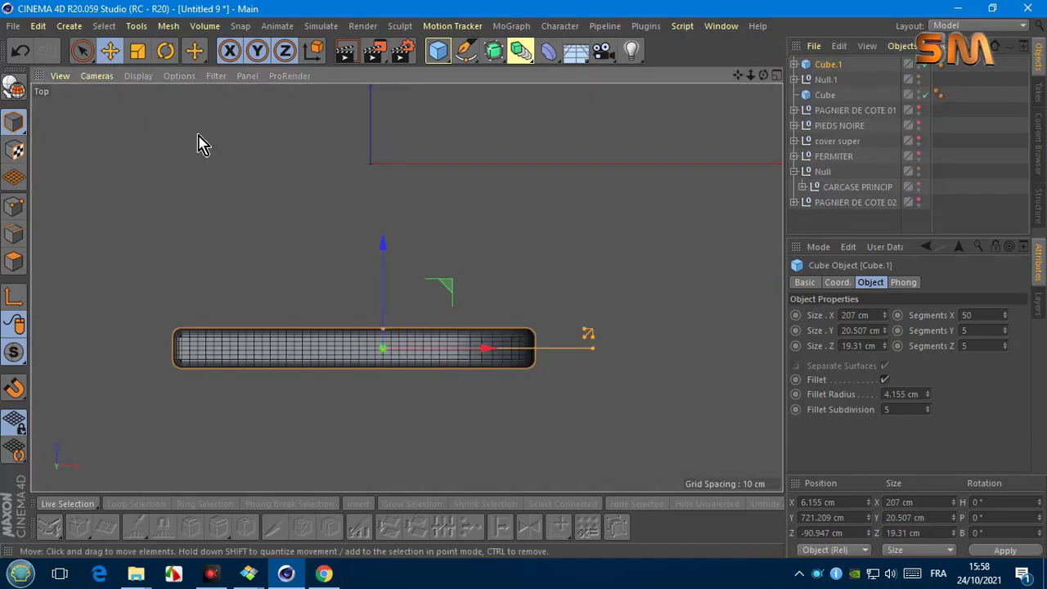
Step: Make the bar editable and try deleting its left half with a rectangle selection, then undo it
key(c)
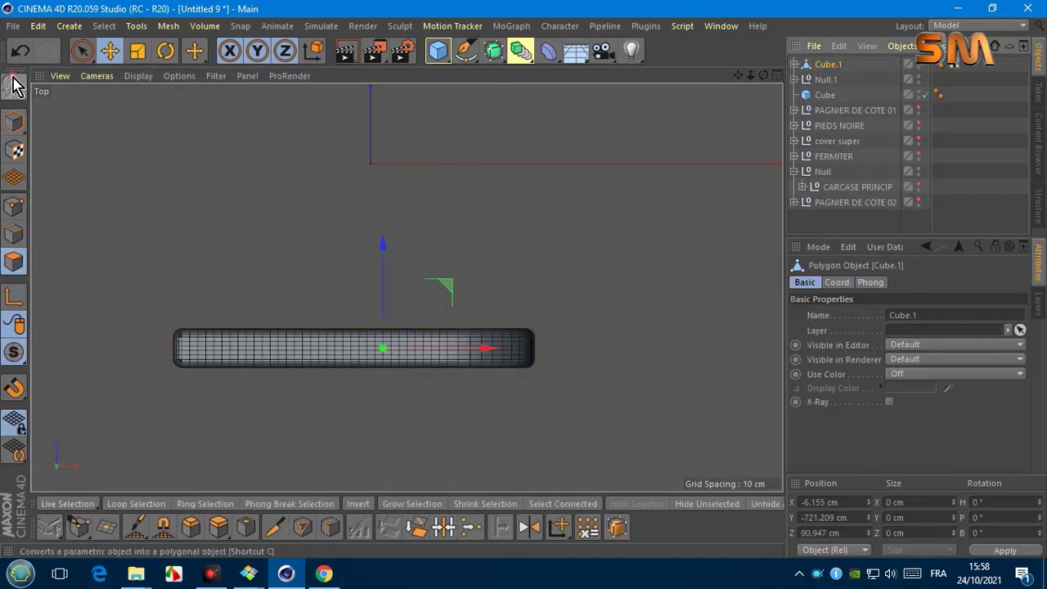
click(137, 76)
click(156, 220)
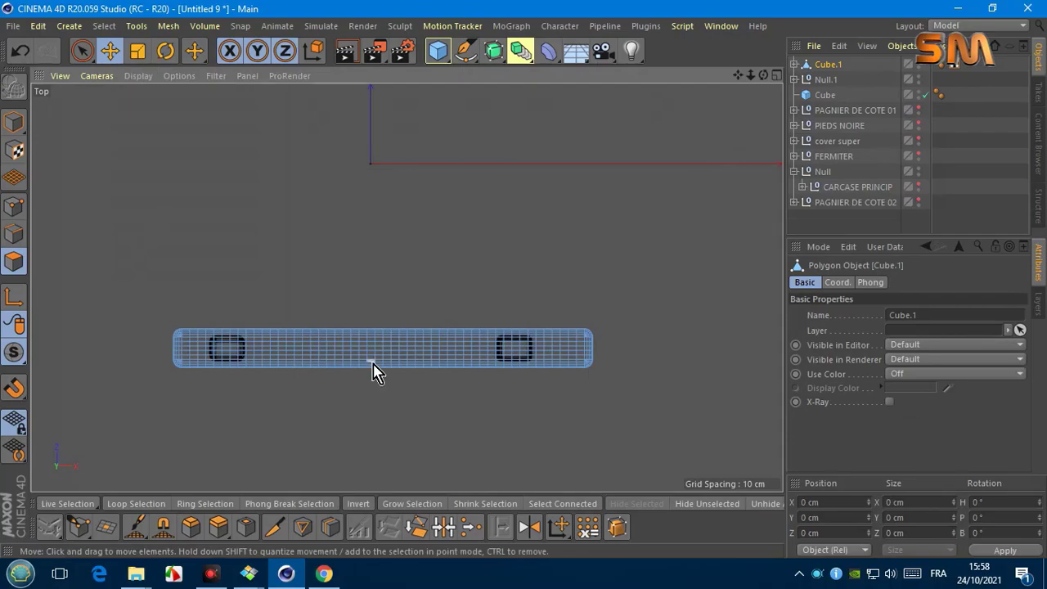
click(110, 37)
click(122, 140)
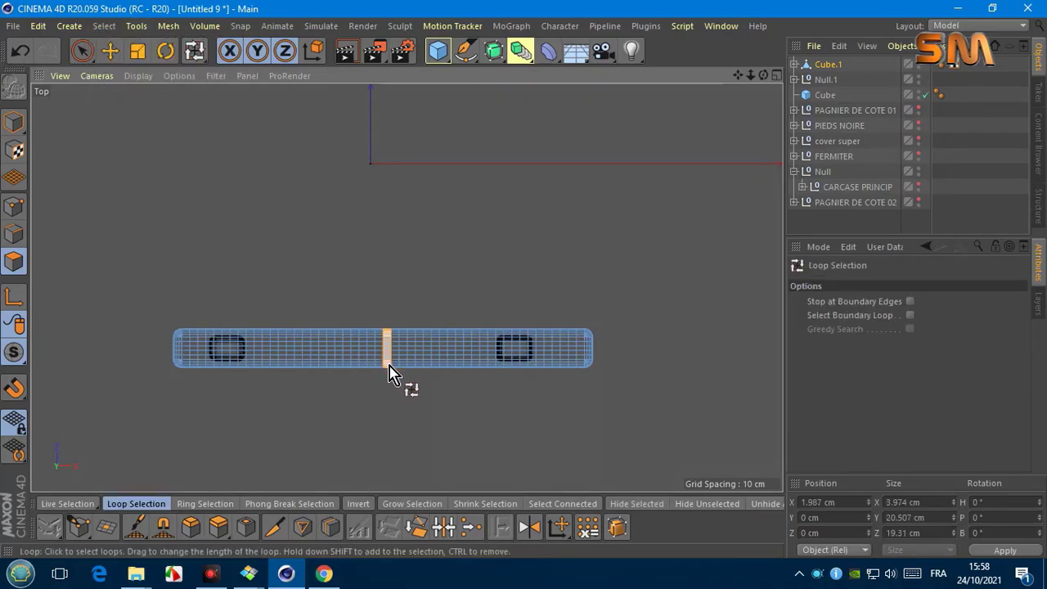
key(0)
drag(92, 238, 230, 382)
drag(388, 446, 388, 445)
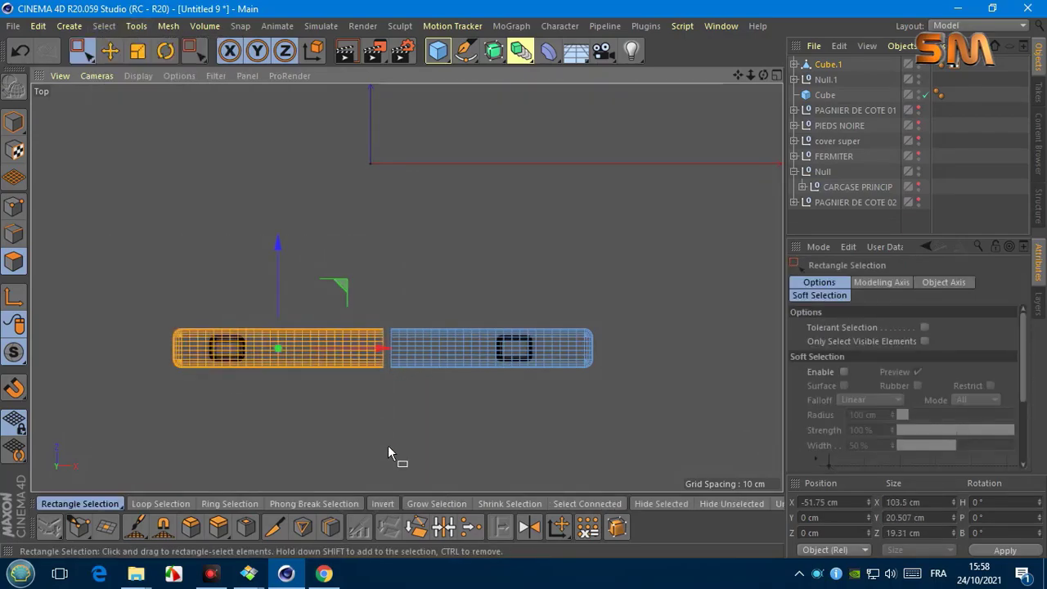
key(Delete)
click(20, 54)
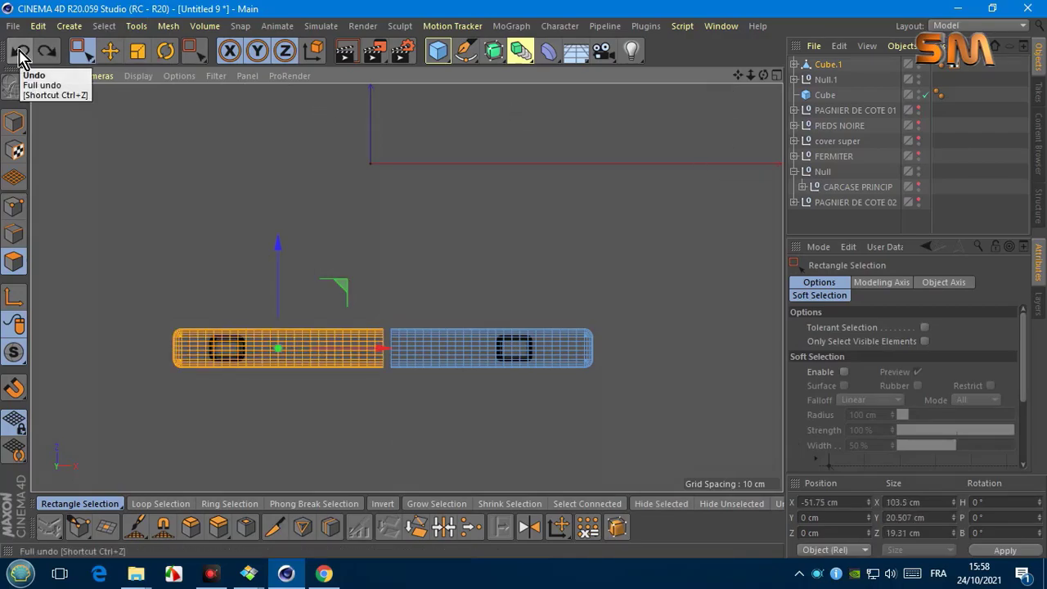
click(19, 54)
Step: Back in the front view, merge the handle parts into one polygon object with Connect Objects + Delete
click(96, 75)
click(140, 145)
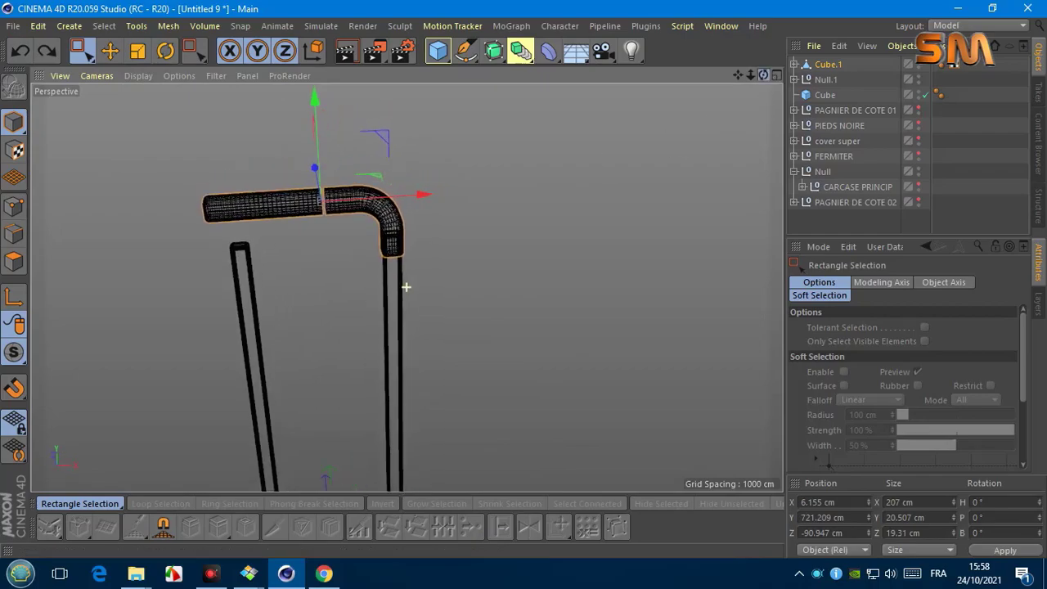
click(138, 75)
click(123, 239)
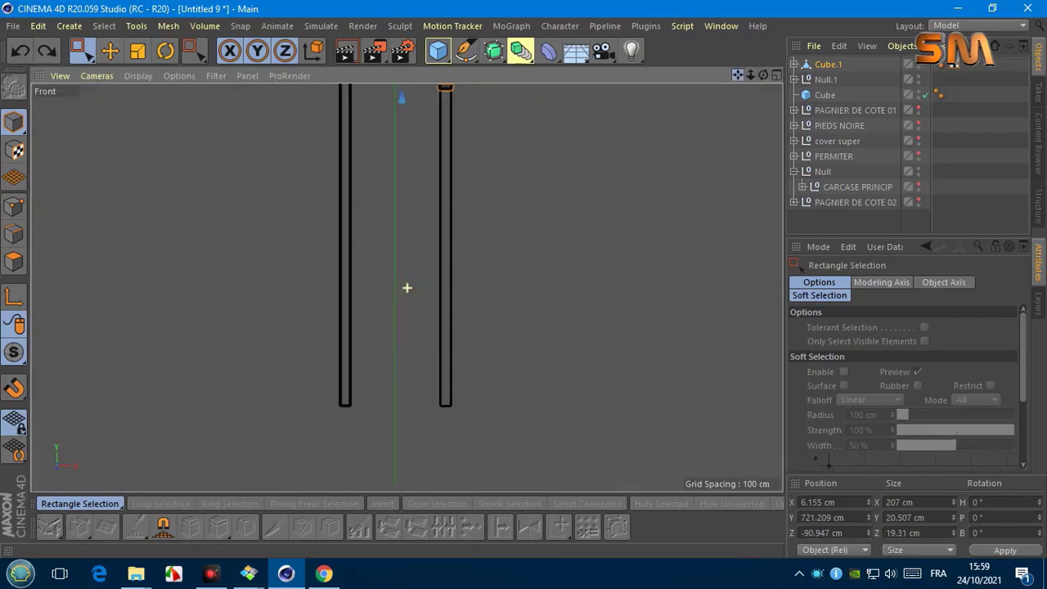
scroll(401, 264, up, 2)
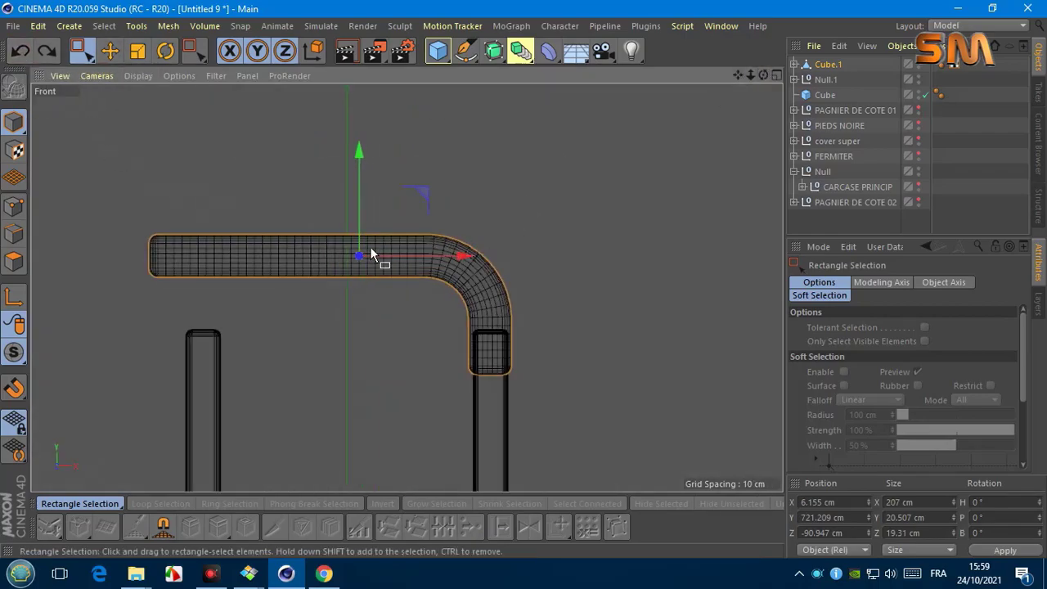
right_click(806, 72)
key(Escape)
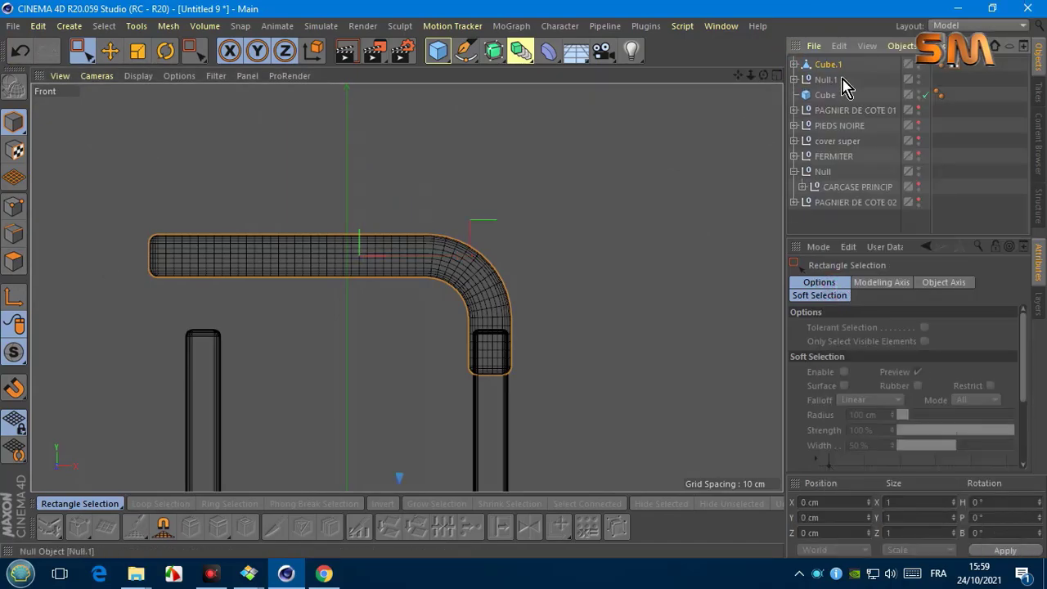
right_click(837, 82)
click(637, 409)
Step: Loop-cut across the tube, then loop-select and delete the thin polygon loop at the cut
click(12, 264)
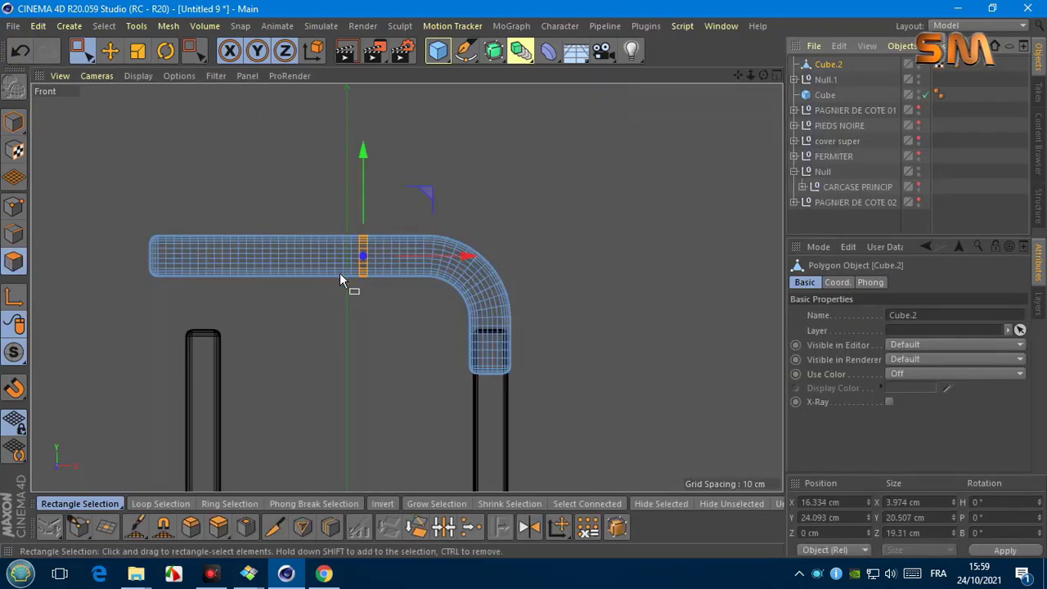
key(u)
key(l)
scroll(346, 280, up, 3)
right_click(366, 296)
click(413, 199)
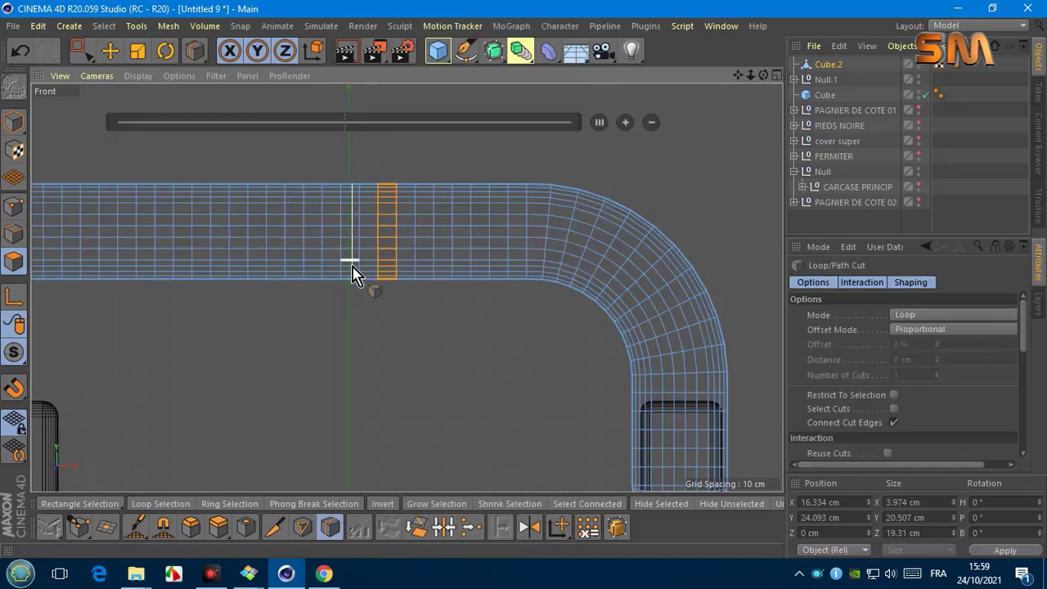
key(u)
key(l)
click(350, 286)
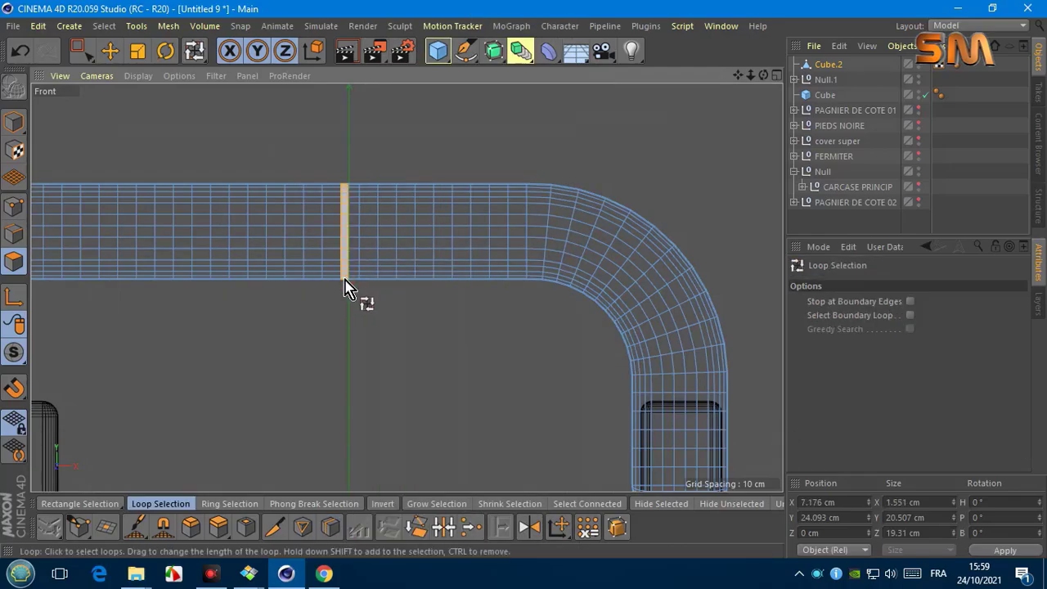
key(Delete)
Step: Phong-break-select the straight left section and delete it, leaving only the bent corner
scroll(322, 292, down, 3)
key(u)
key(n)
click(226, 257)
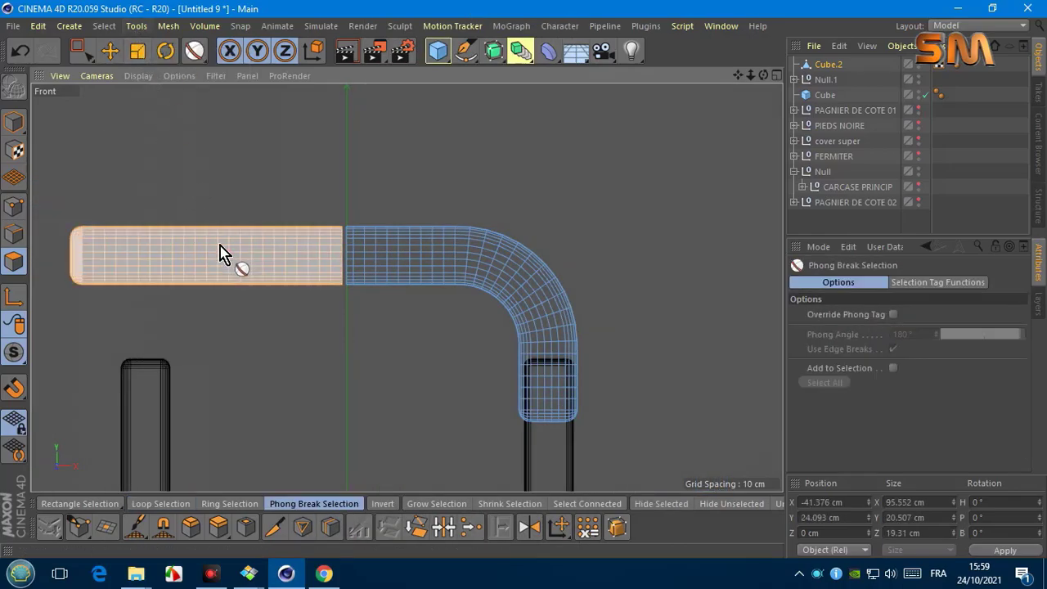
key(Delete)
click(13, 123)
scroll(338, 327, down, 2)
scroll(338, 327, down, 3)
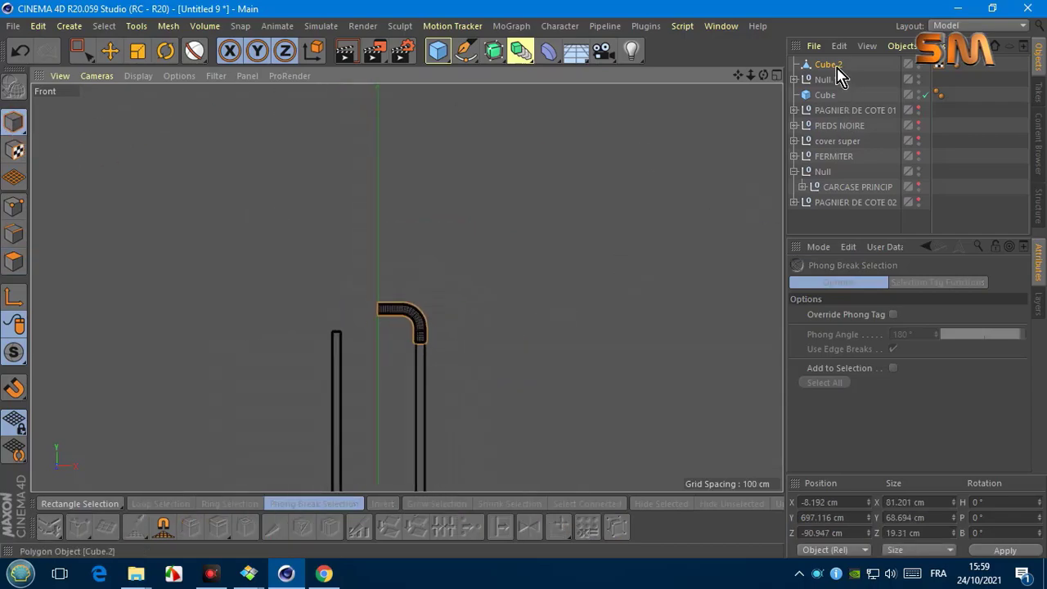
click(109, 51)
scroll(399, 325, up, 2)
scroll(398, 325, up, 2)
Step: Raise the bent tube about 19.7 cm and snap its open end onto the X=0 centre line
drag(320, 280, 320, 240)
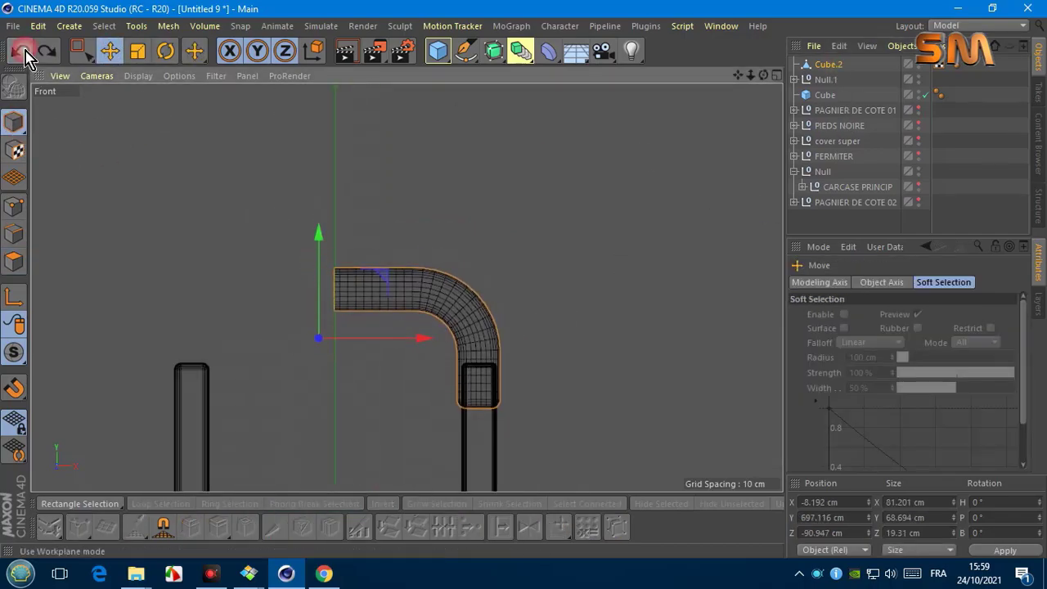
scroll(331, 245, up, 2)
drag(376, 304, 397, 303)
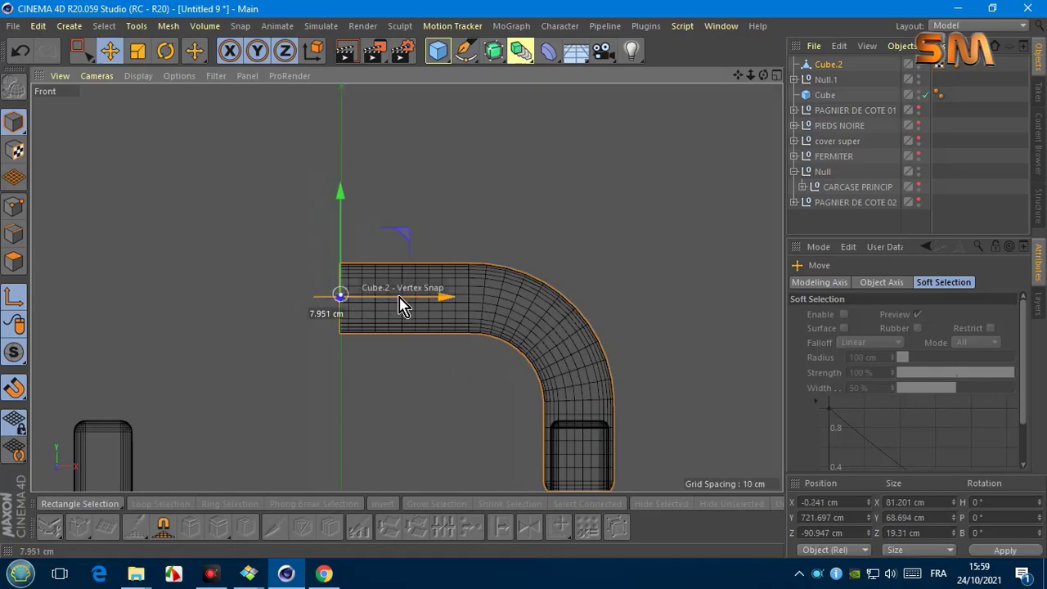
scroll(346, 222, down, 2)
Step: Add a Symmetry generator and place Cube.2 inside it to mirror the handle
click(522, 53)
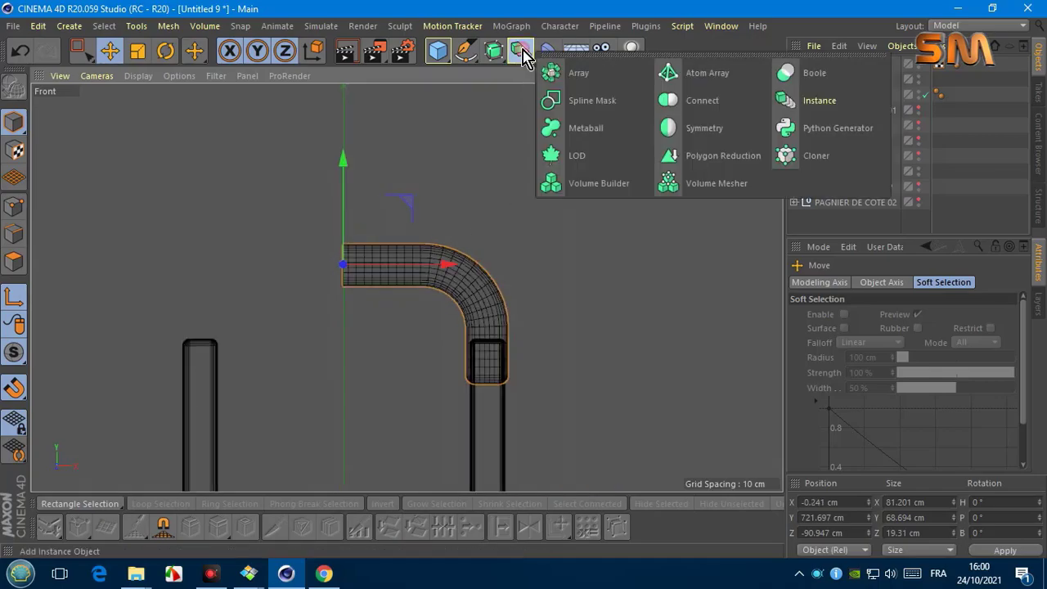
click(701, 123)
drag(833, 80, 832, 64)
click(833, 64)
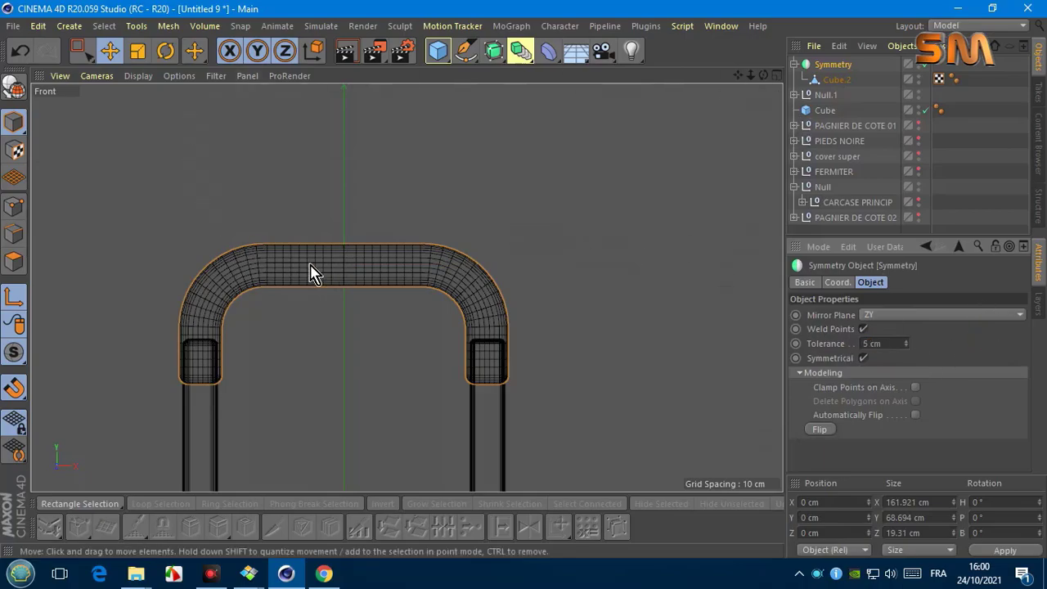
Step: Inspect the mirrored handle in perspective, then select both Cube.2 and the Symmetry object
click(97, 76)
click(115, 146)
scroll(360, 278, down, 3)
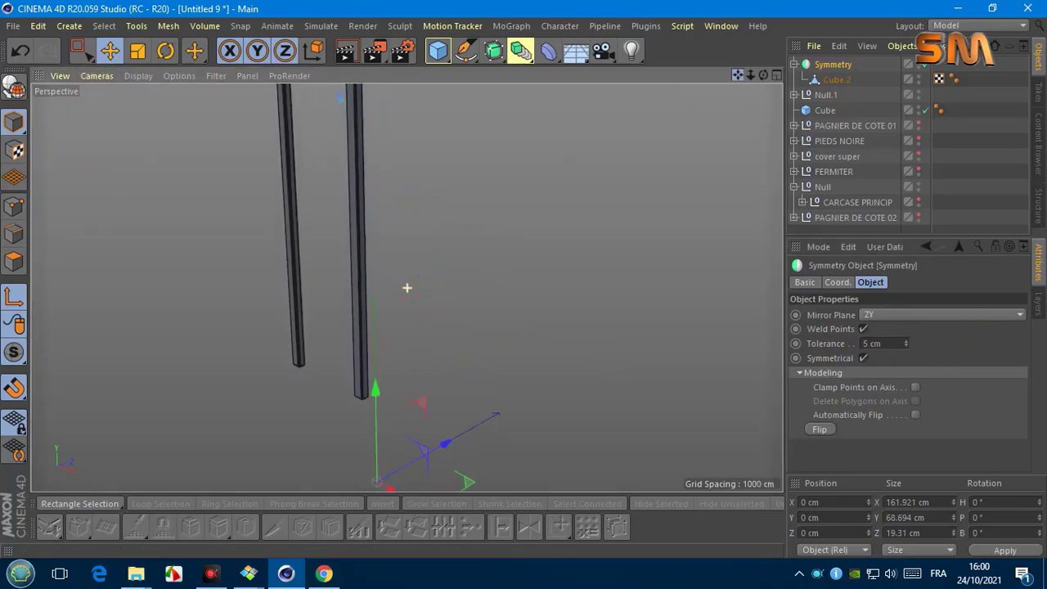
scroll(406, 286, down, 2)
scroll(406, 286, up, 3)
alt+drag(406, 287, 489, 182)
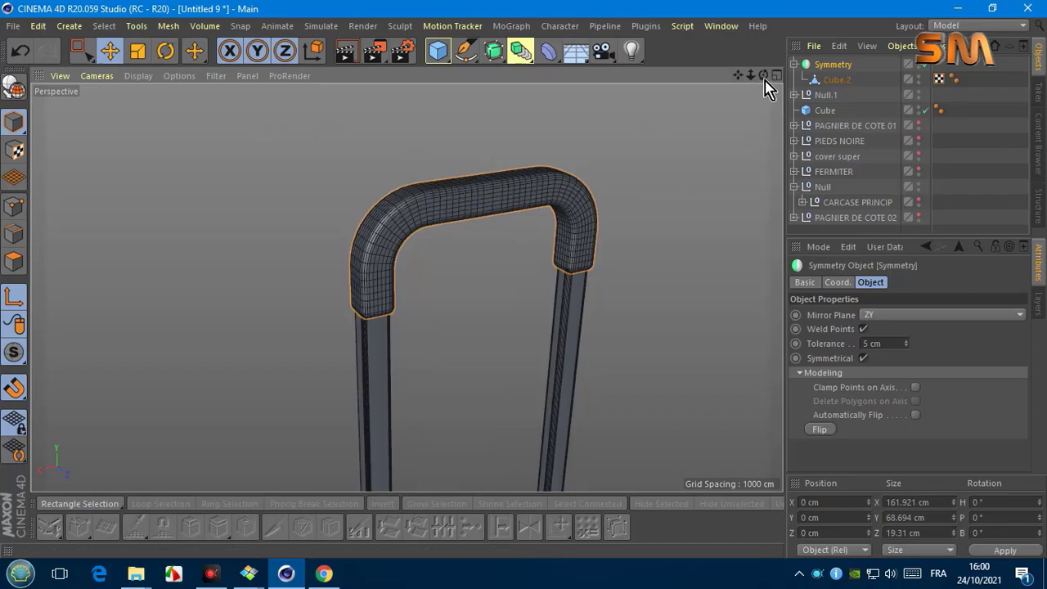
mouse_move(764, 79)
mouse_down()
mouse_move(406, 286)
mouse_move(826, 72)
mouse_up()
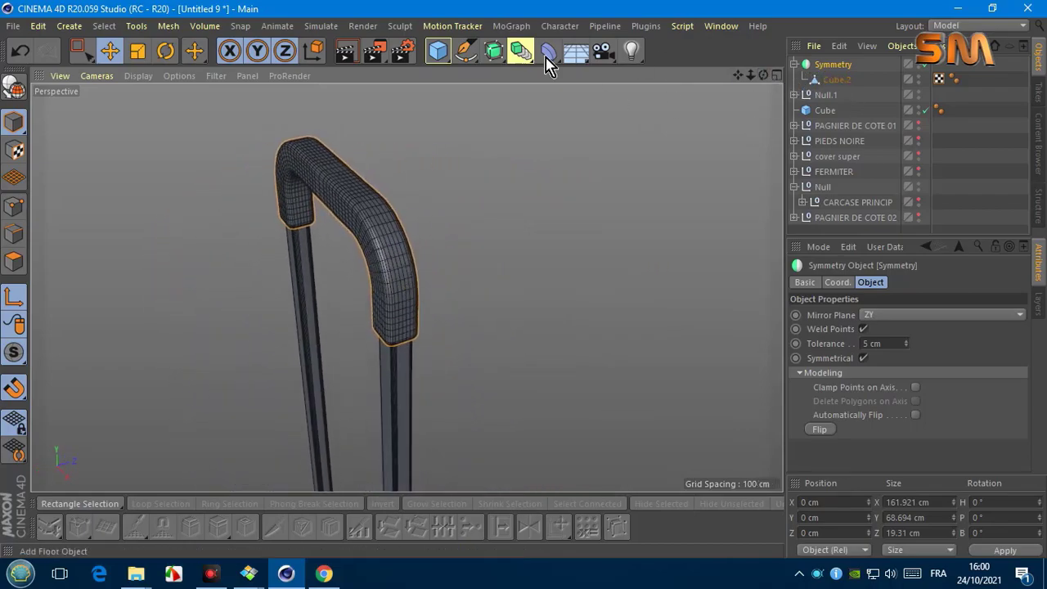
click(834, 79)
click(794, 64)
Step: Bake the Symmetry object into a single polygon mesh with Current State to Object
right_click(843, 69)
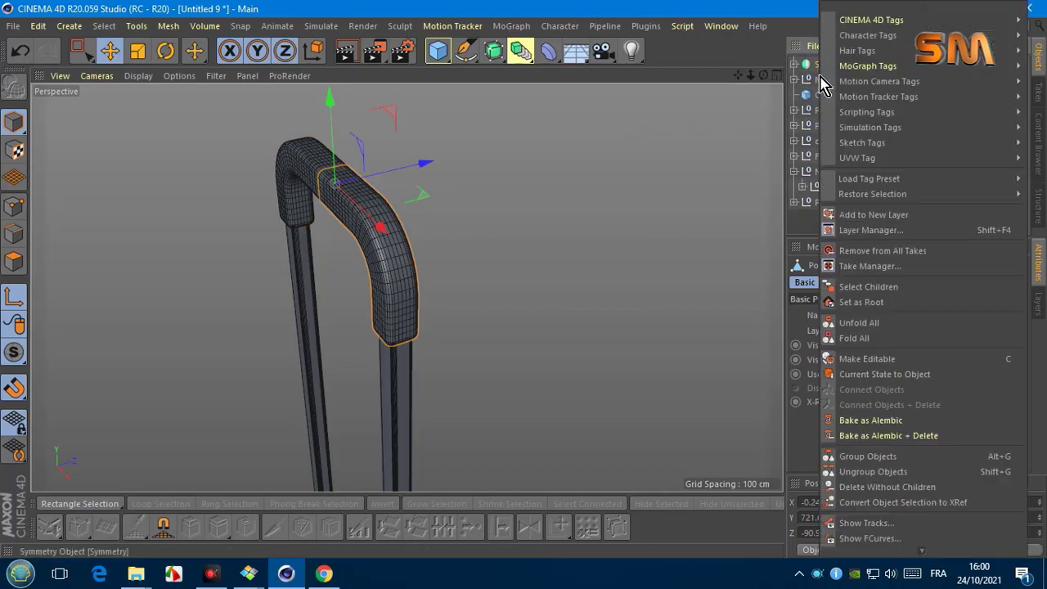
key(Escape)
right_click(843, 70)
click(680, 413)
Step: Loop-select the polygon loops running along the handle's top bar
click(14, 262)
click(69, 25)
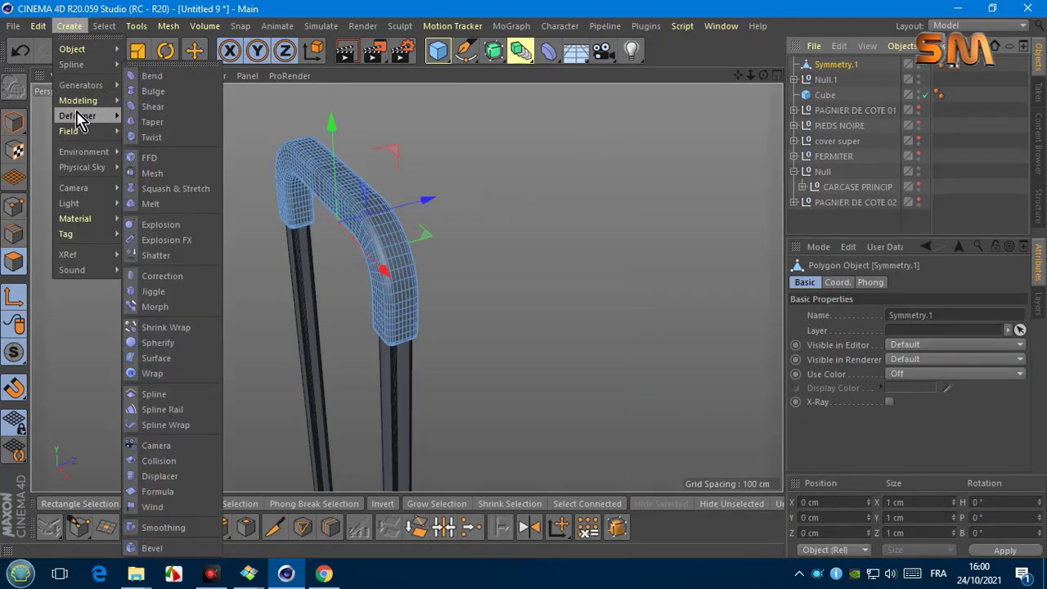
click(112, 137)
scroll(409, 303, up, 3)
scroll(409, 300, up, 2)
click(401, 286)
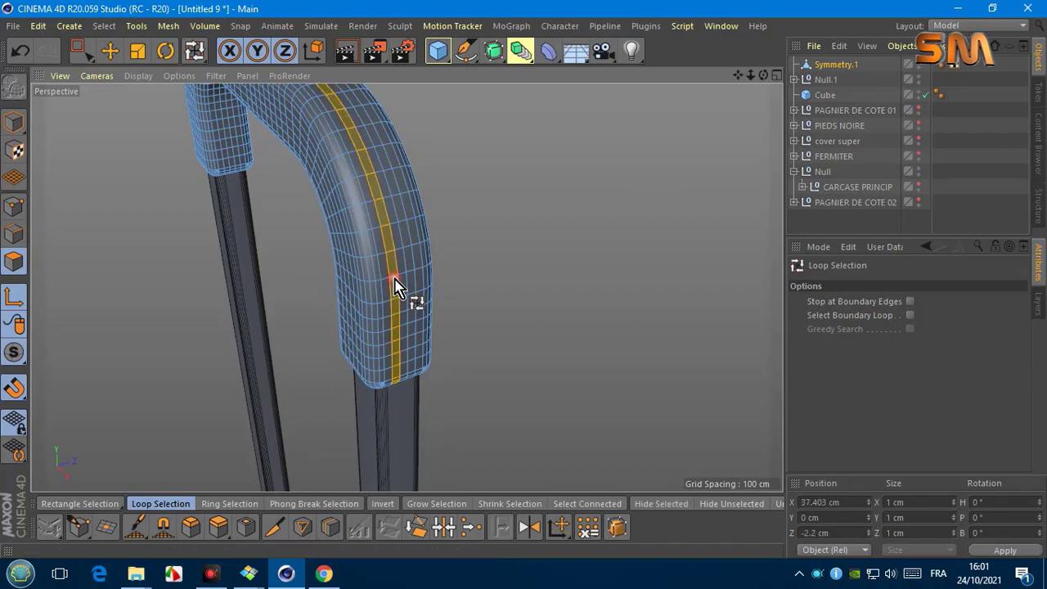
alt+drag(418, 275, 421, 198)
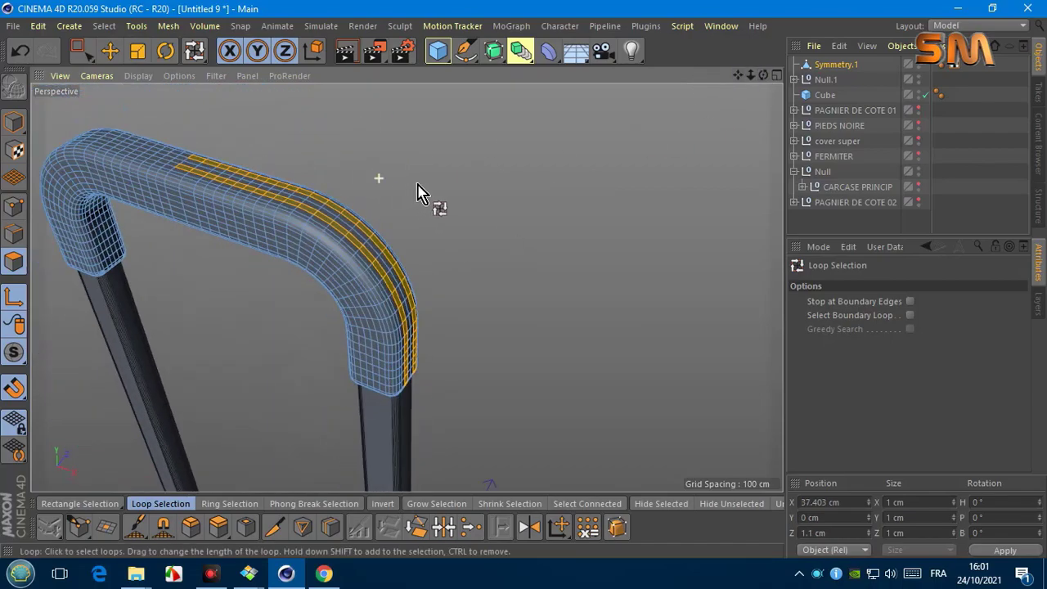
drag(754, 79, 374, 264)
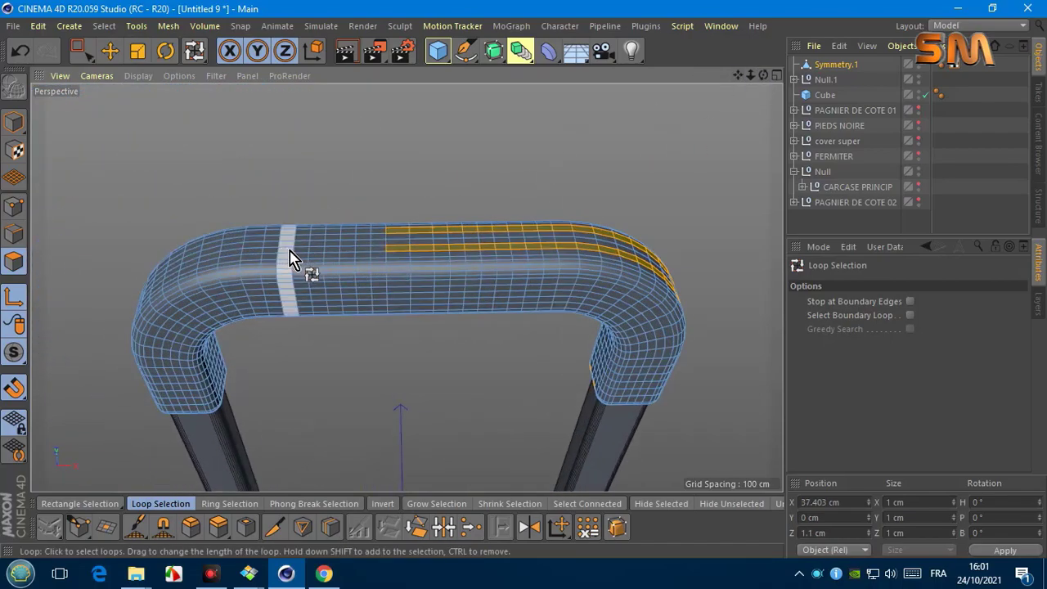
click(294, 253)
Step: Extrude the selected loops -1.6 cm into grooves and add a Subdivision Surface
right_click(311, 239)
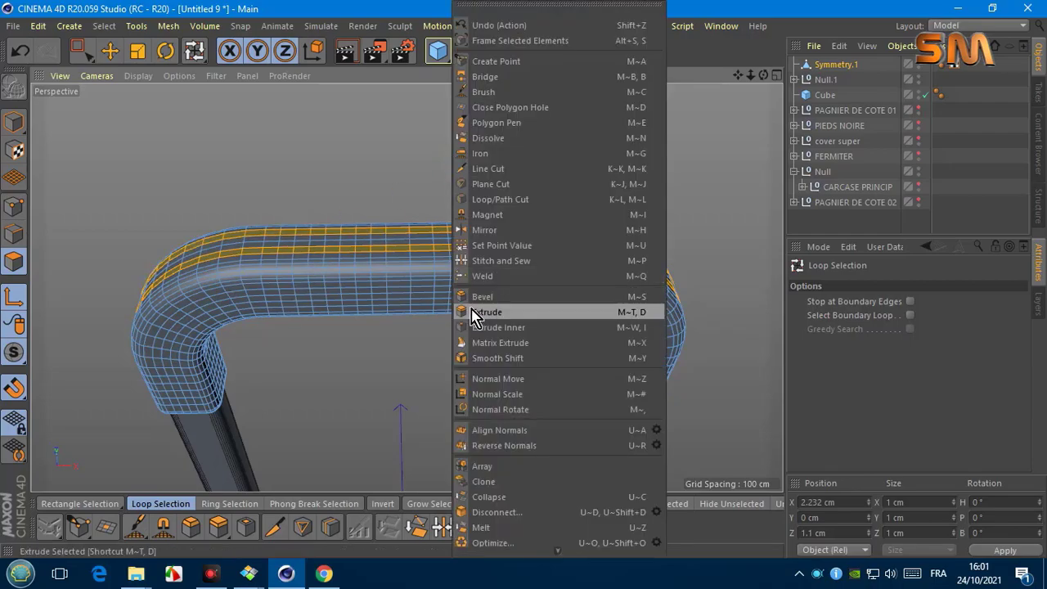
click(474, 311)
drag(679, 159, 638, 159)
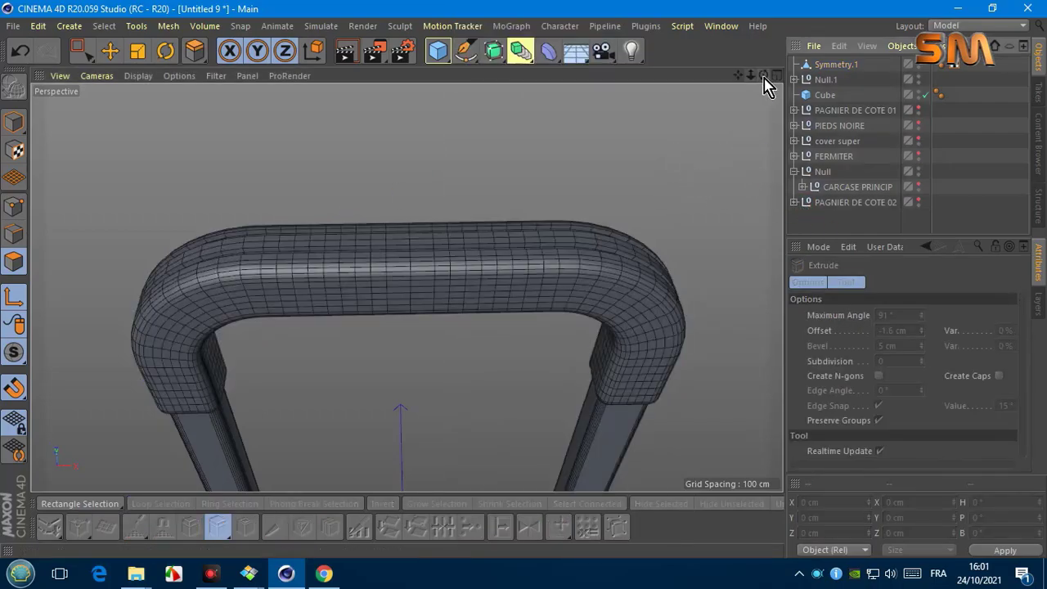
drag(763, 75, 526, 175)
alt+click(494, 51)
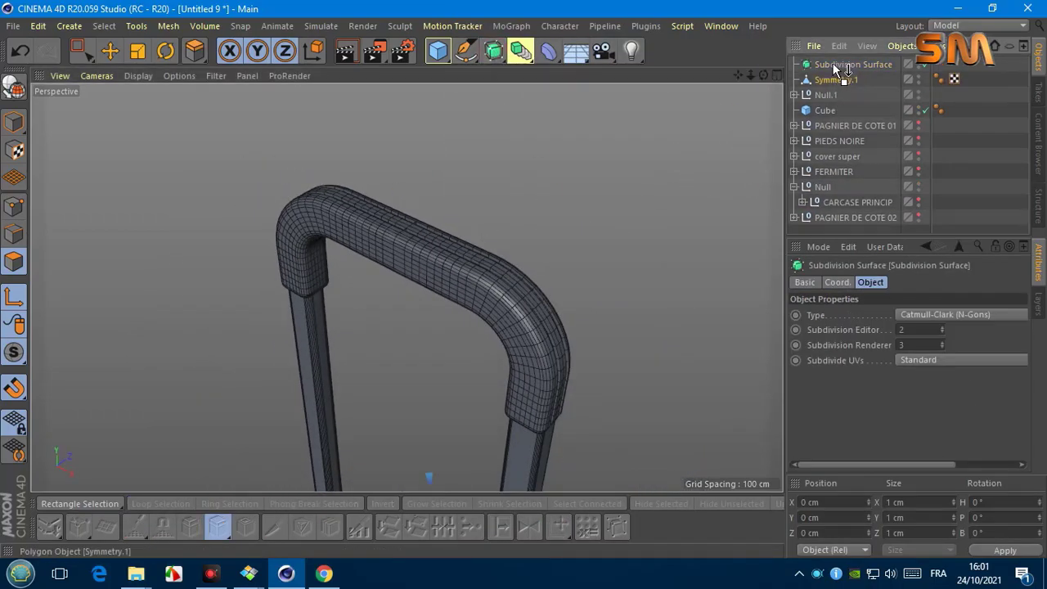
Step: Undo back past the Subdivision Surface so the handle is no longer smoothed
click(835, 80)
drag(872, 236, 881, 383)
click(836, 299)
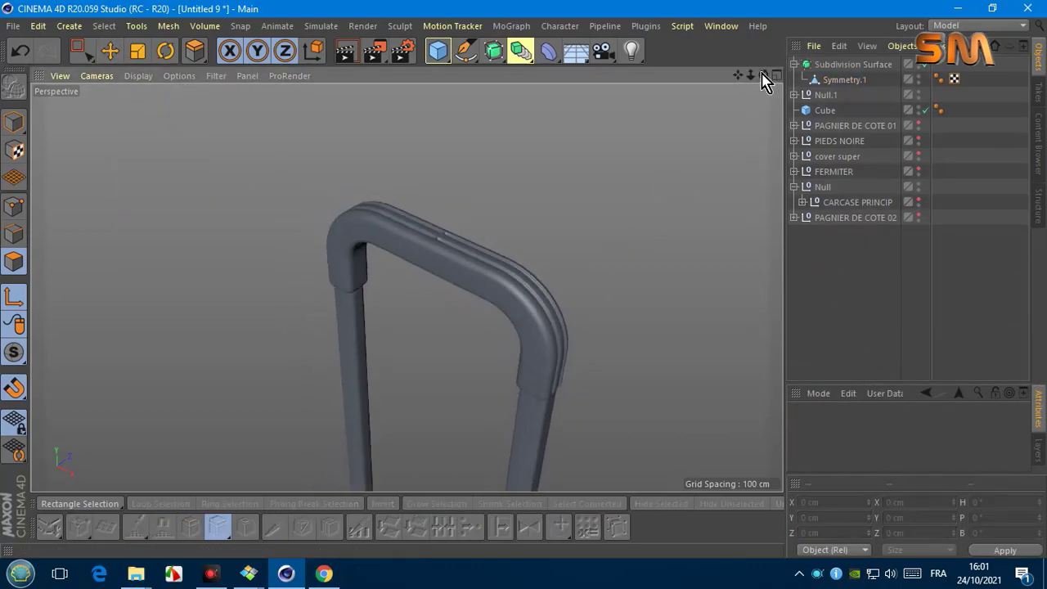
alt+drag(407, 287, 404, 287)
click(16, 52)
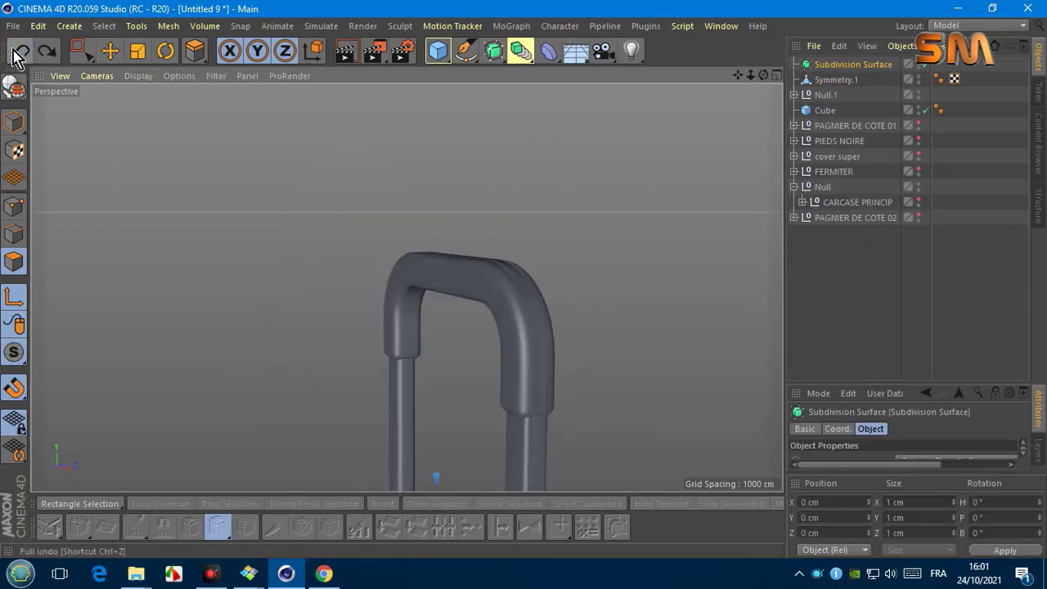
click(16, 52)
click(17, 51)
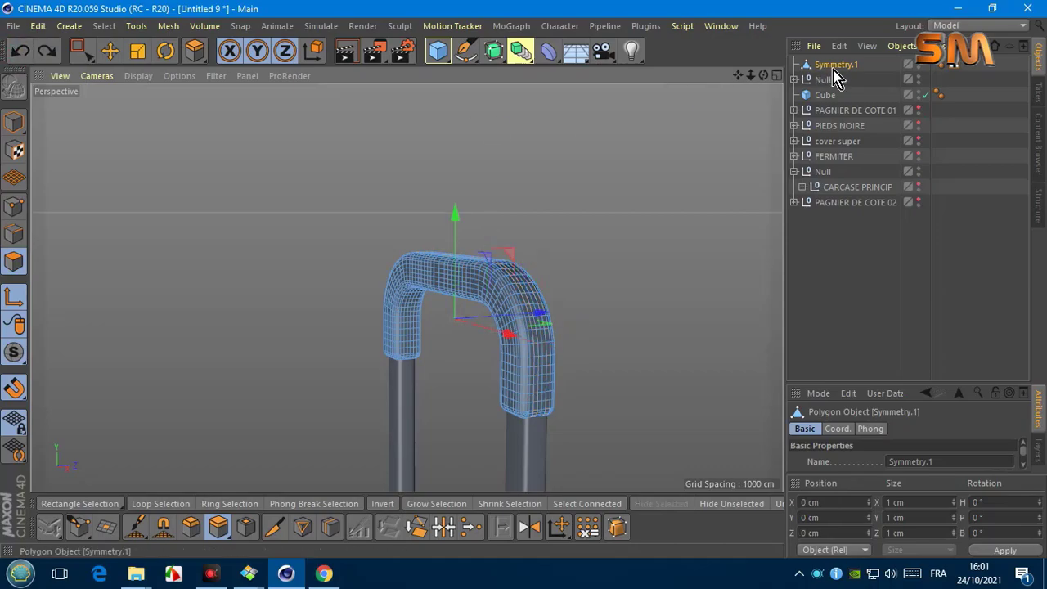
Step: Group Symmetry.1 into a new null, Null.2, and select the group
drag(763, 75, 771, 77)
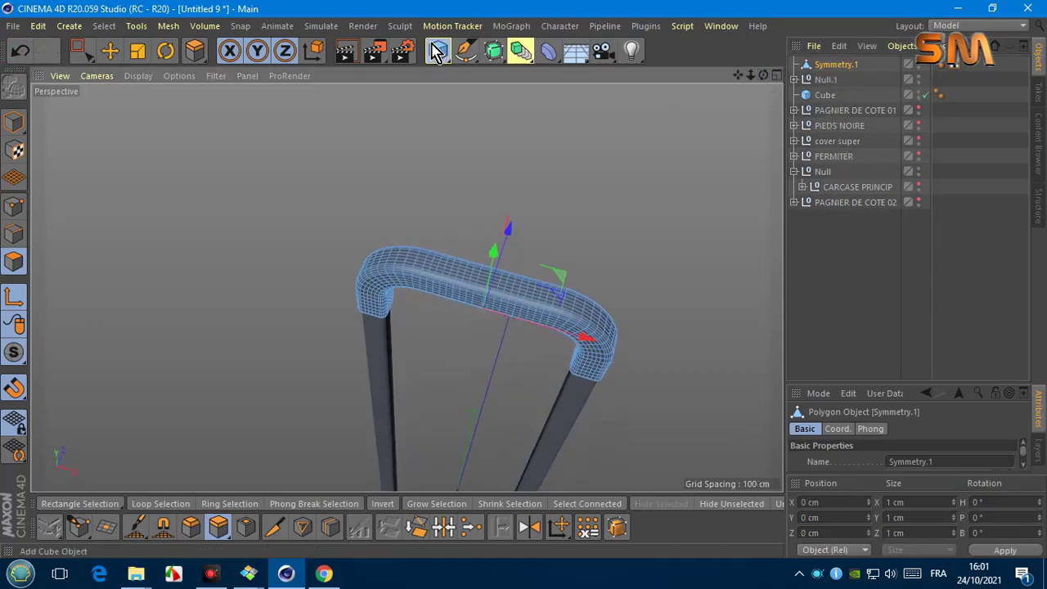
key(alt+g)
click(793, 64)
right_click(797, 64)
Step: Collapse the Null.2 group into a single polygon object and switch to loop selection
click(842, 278)
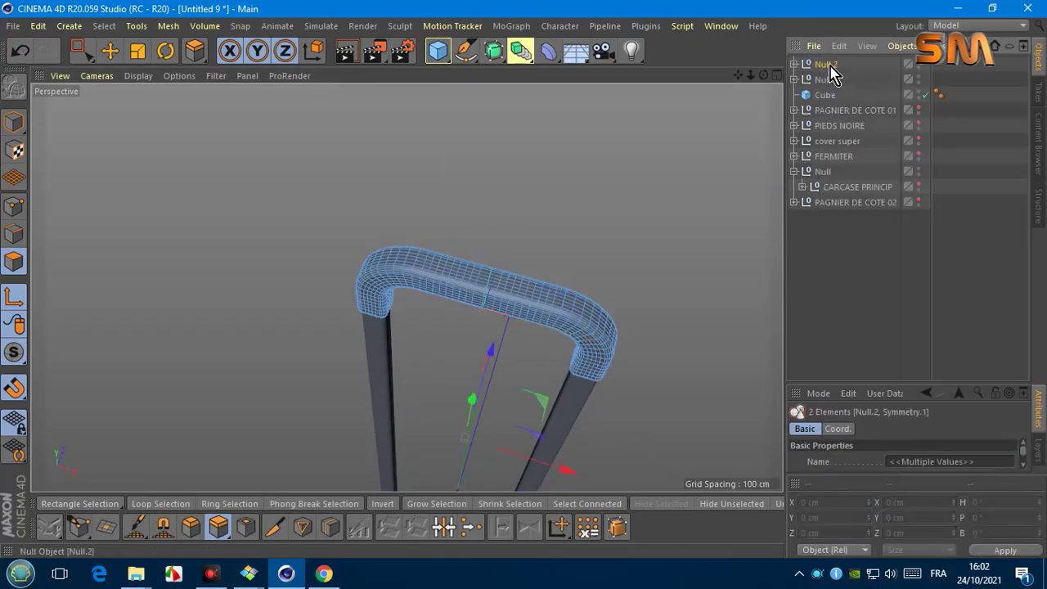
click(104, 25)
click(131, 131)
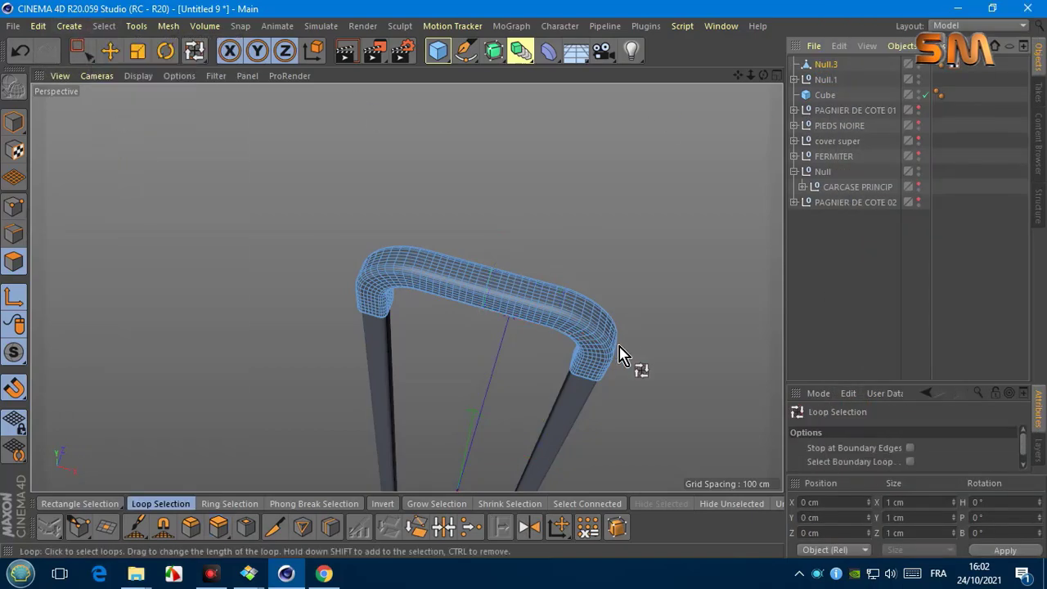
scroll(619, 355, up, 3)
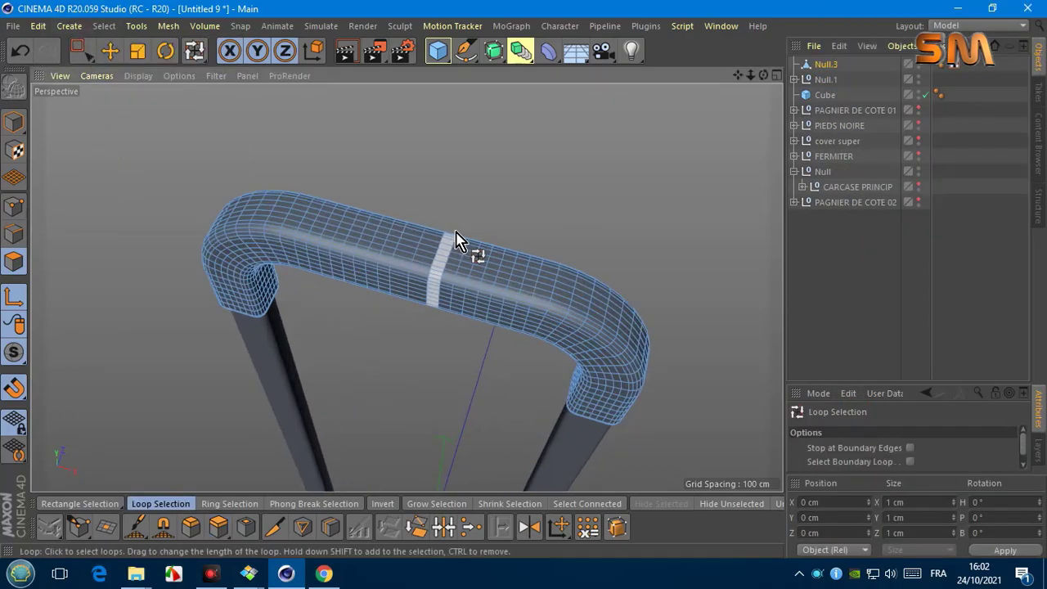
Step: Add a Disc, raise it, and position it over the handle's centre in Top view
drag(438, 50, 500, 104)
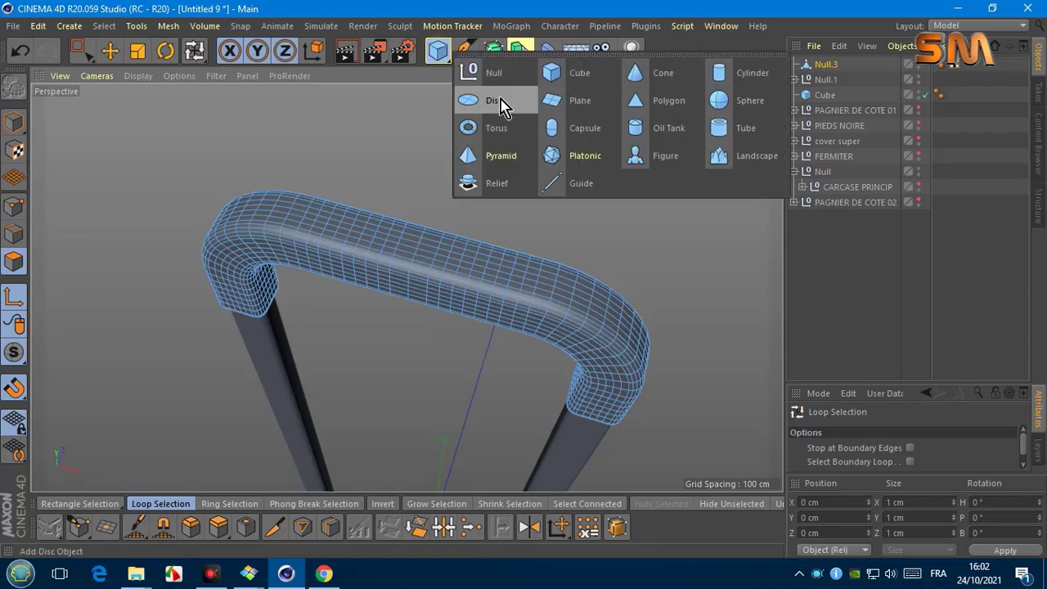
click(112, 58)
alt+drag(393, 352, 453, 367)
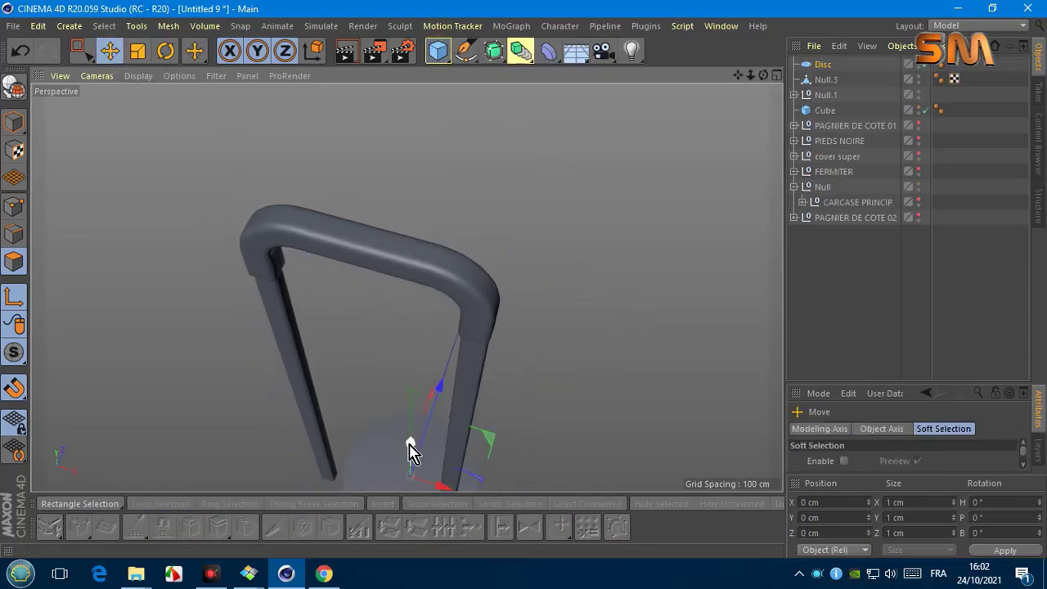
drag(411, 451, 338, 126)
click(97, 76)
click(103, 279)
drag(300, 300, 342, 282)
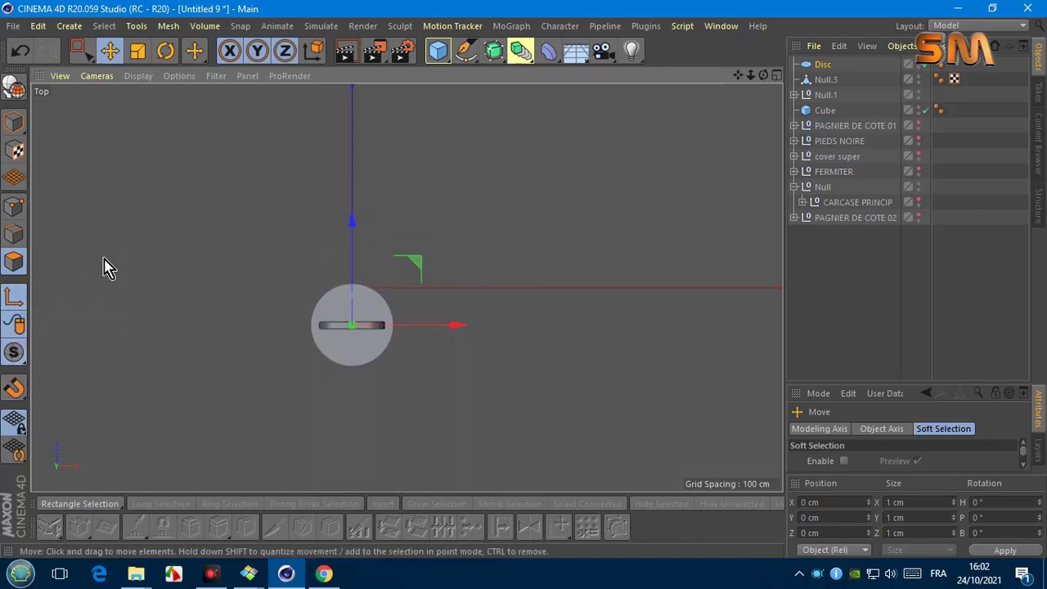
Step: With Lines display on, shrink the disc to about 38.6% of its size
key(t)
click(137, 75)
click(155, 113)
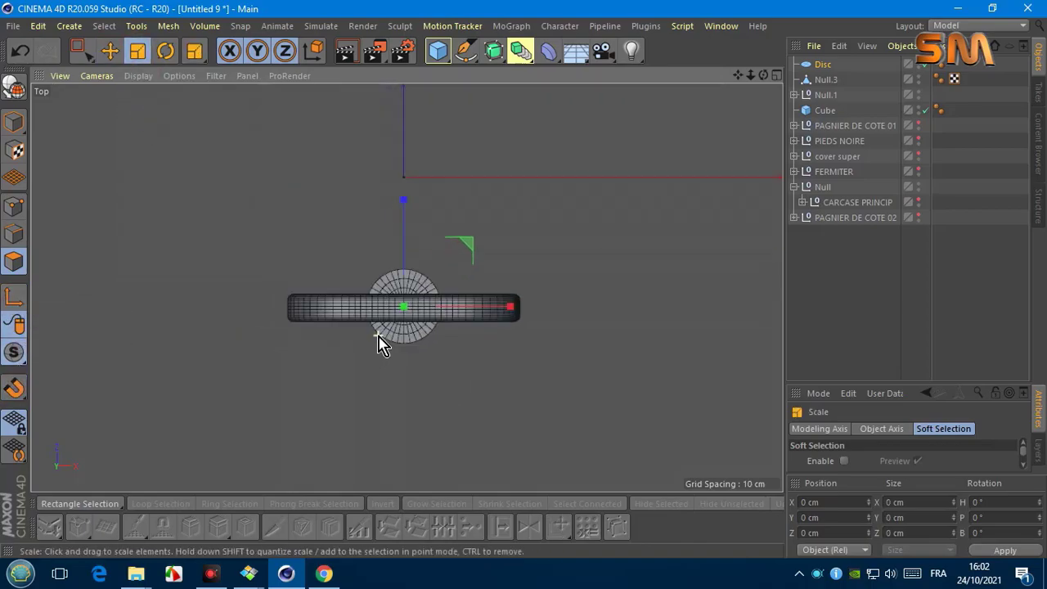
scroll(382, 344, up, 5)
drag(508, 270, 466, 248)
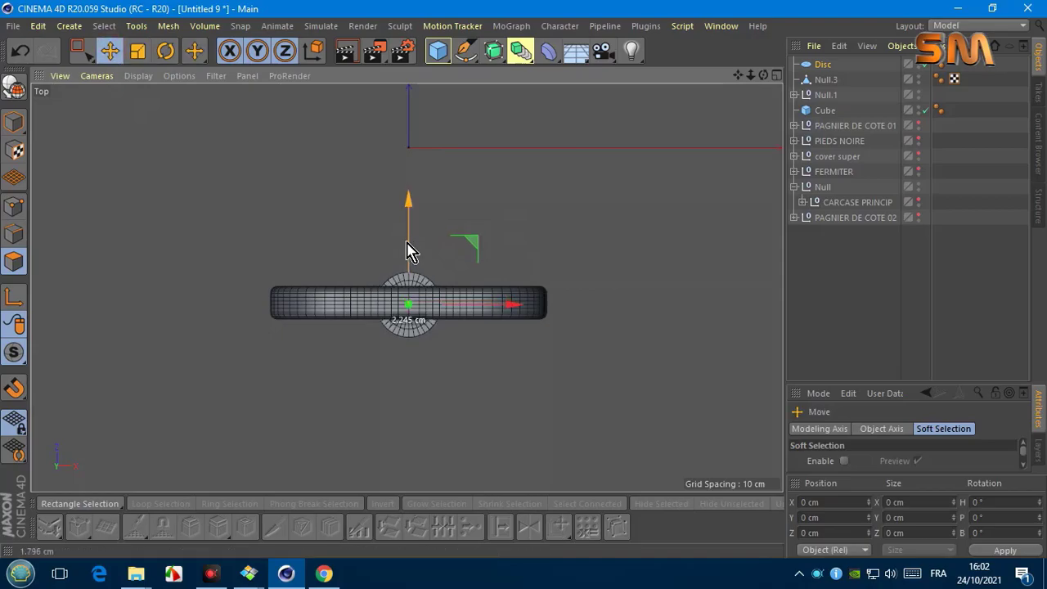
key(ctrl+z)
click(148, 76)
click(159, 206)
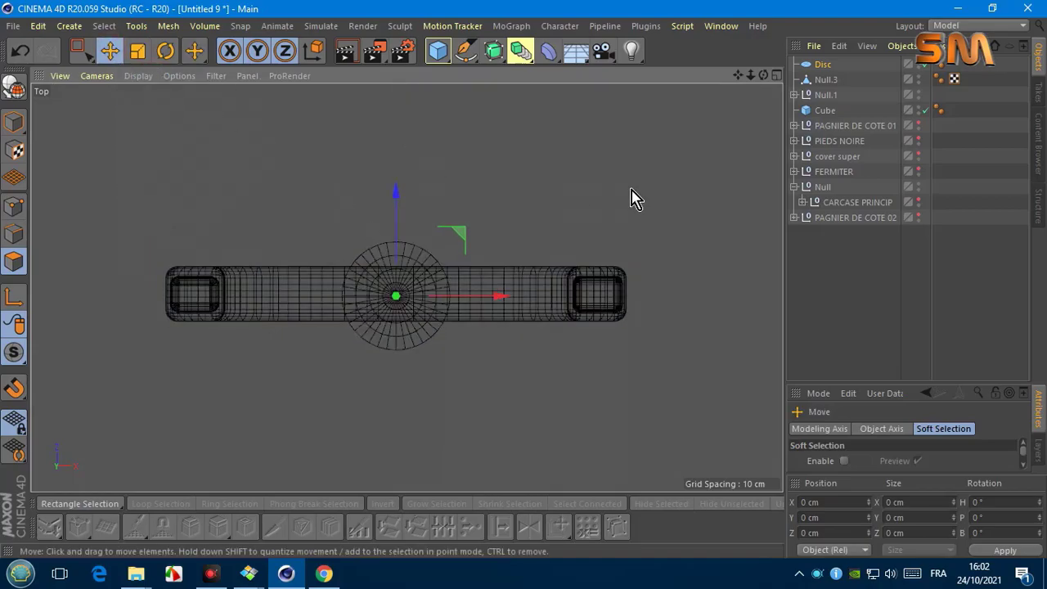
key(t)
drag(327, 262, 256, 260)
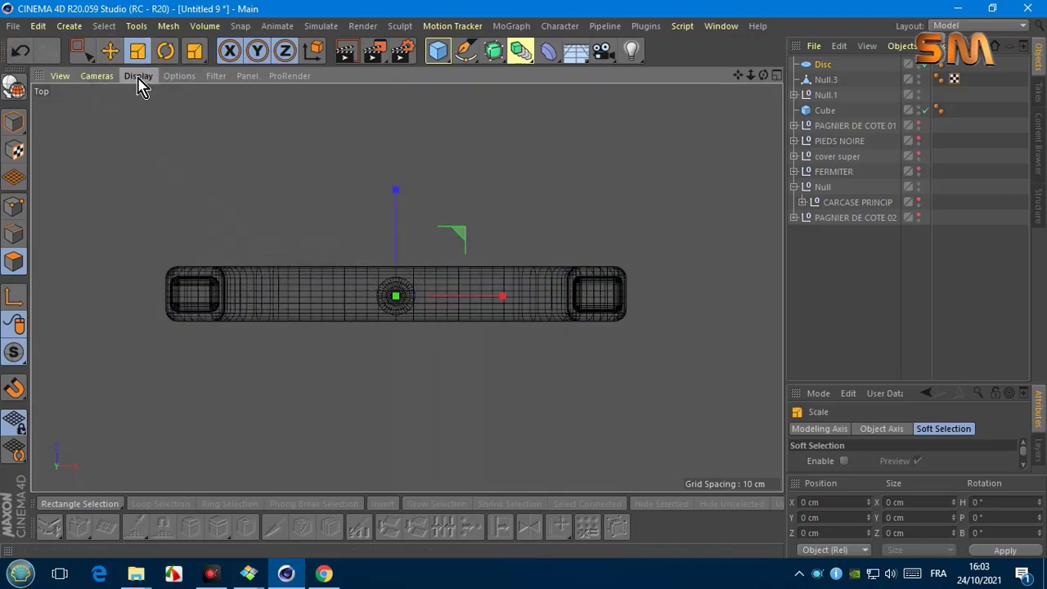
Step: Return to the perspective view and frame the disc on the handle
click(97, 76)
click(117, 171)
alt+middle_drag(515, 194, 405, 287)
click(110, 51)
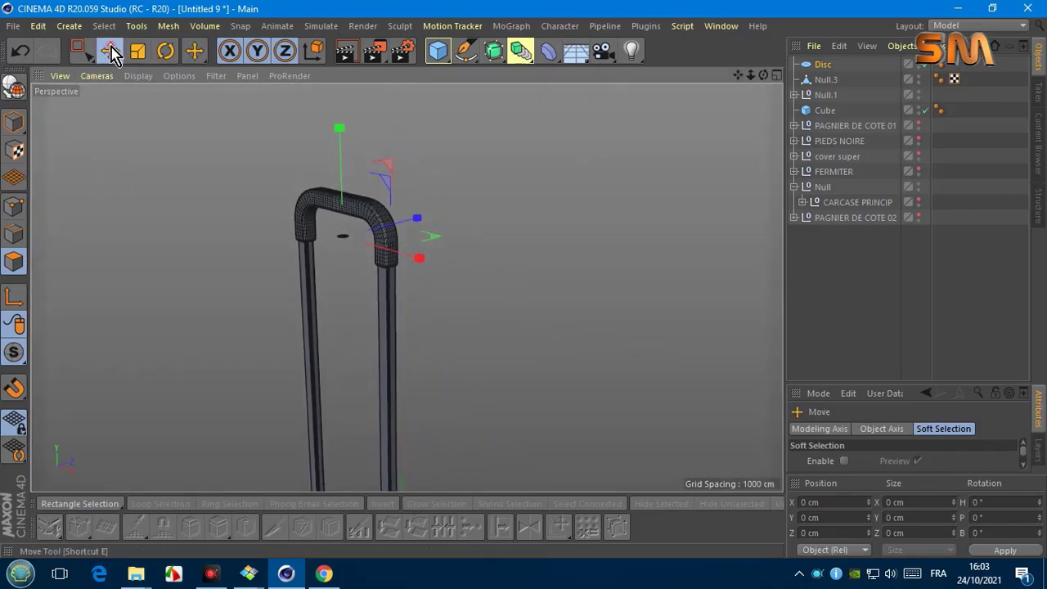
scroll(338, 115, up, 3)
scroll(343, 156, up, 3)
scroll(335, 172, up, 4)
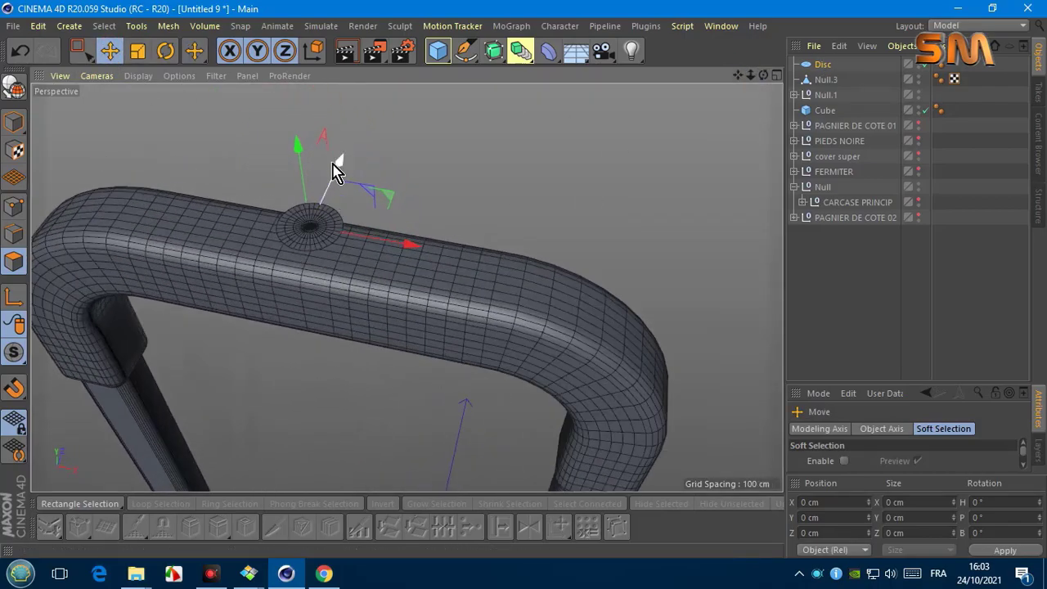
Step: Make the disc editable and select all of its polygons
click(14, 84)
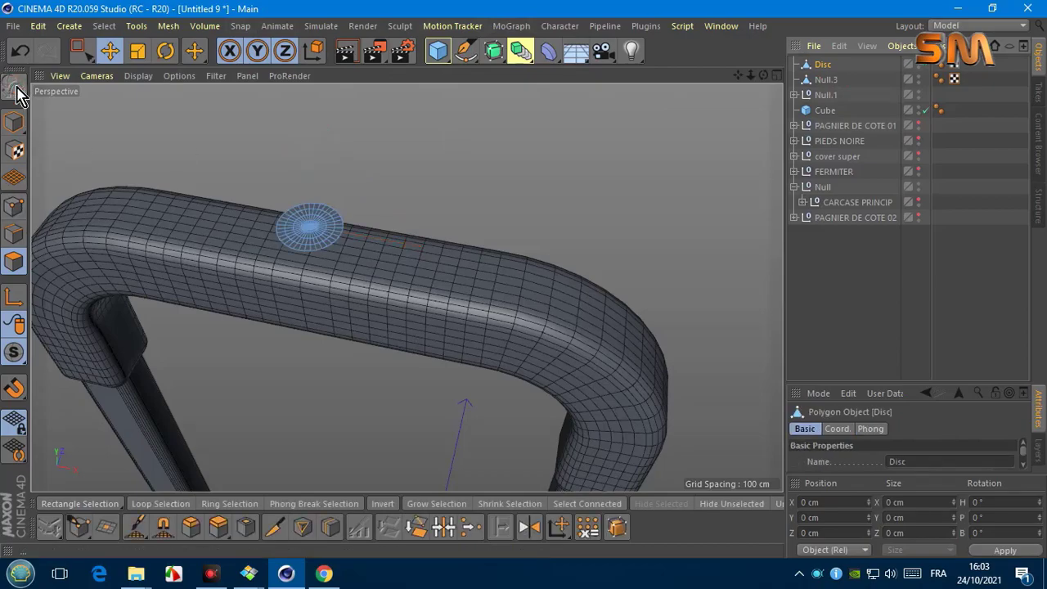
right_click(521, 160)
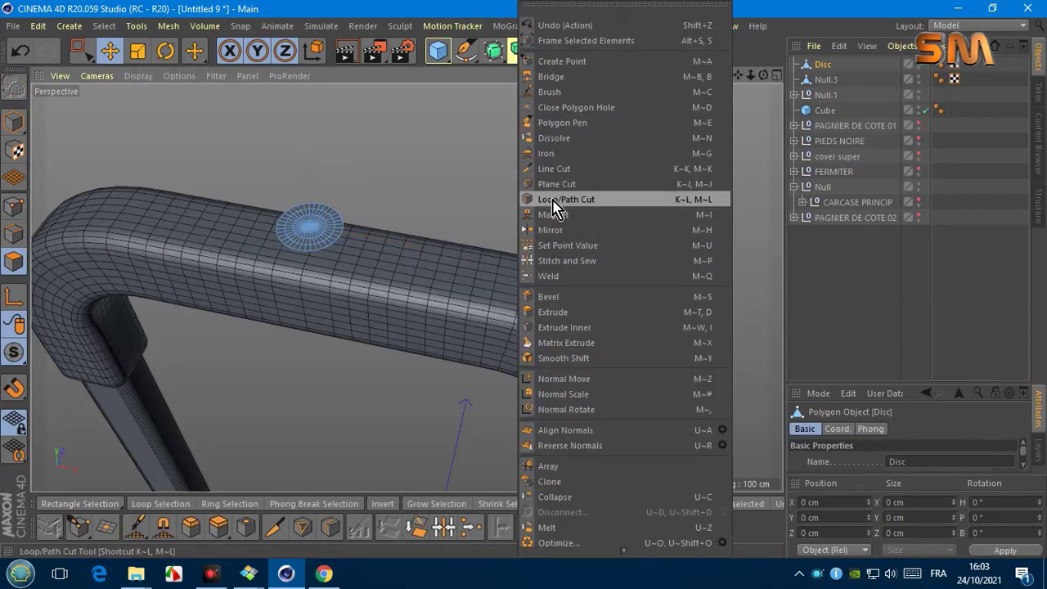
click(126, 25)
click(136, 26)
click(112, 140)
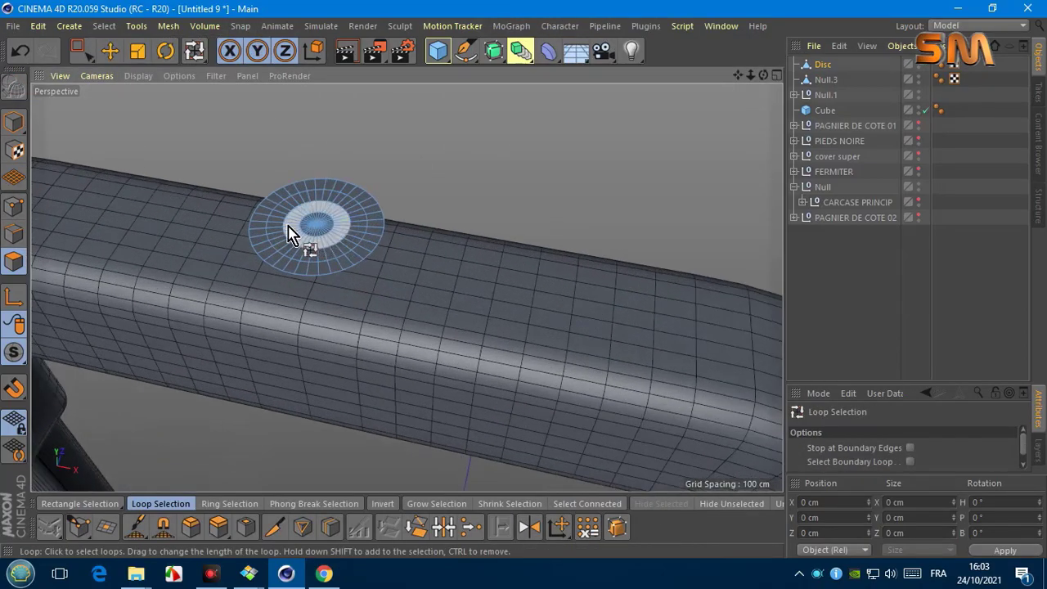
click(266, 229)
right_click(478, 262)
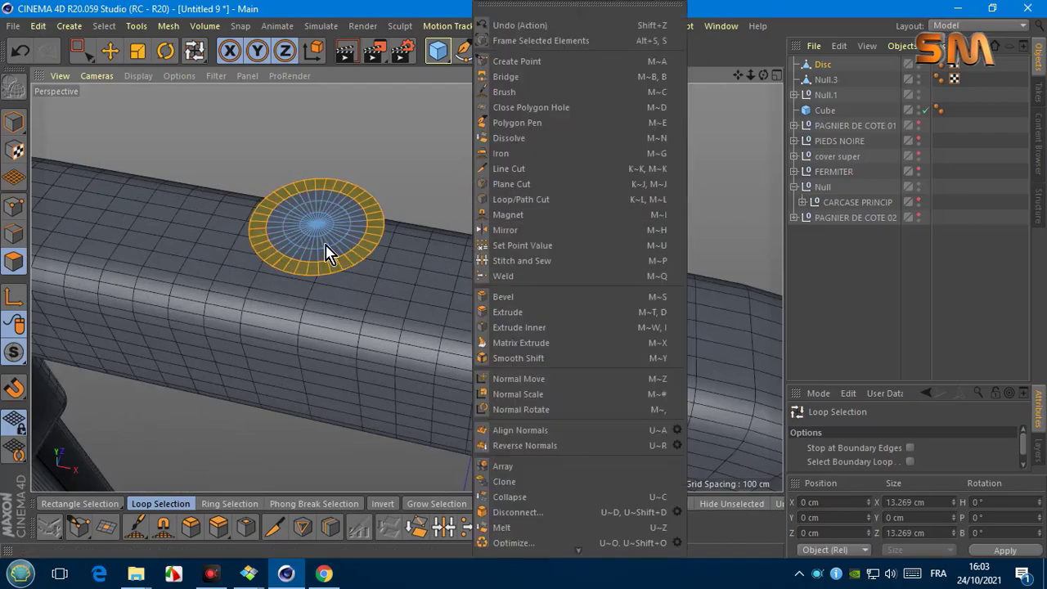
click(136, 26)
click(143, 208)
click(296, 227)
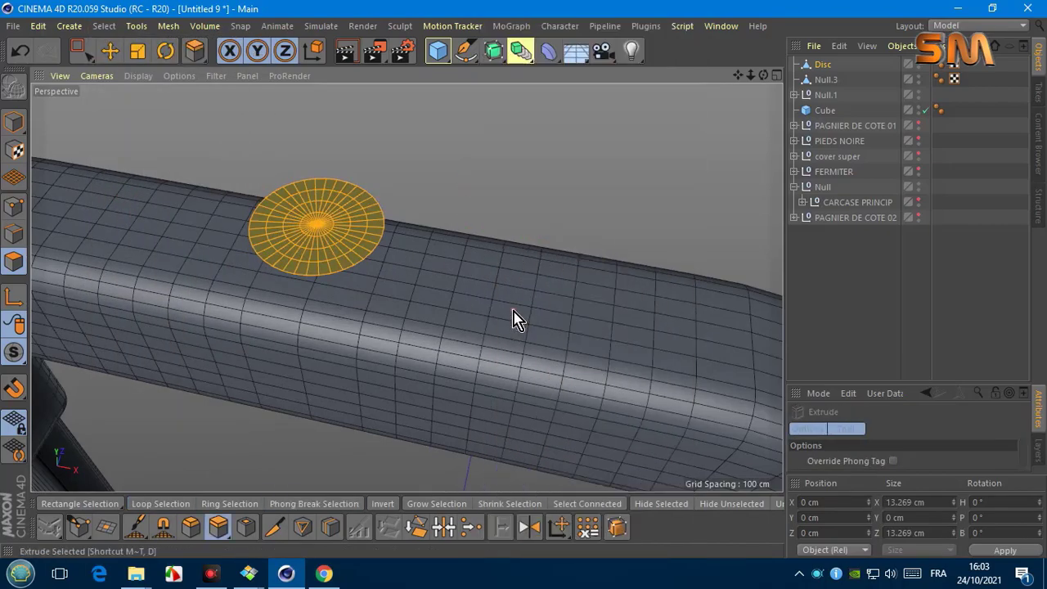
Step: Extrude the disc's polygons 1.67 cm with Create Caps into a short cylinder
key(d)
drag(912, 391, 912, 174)
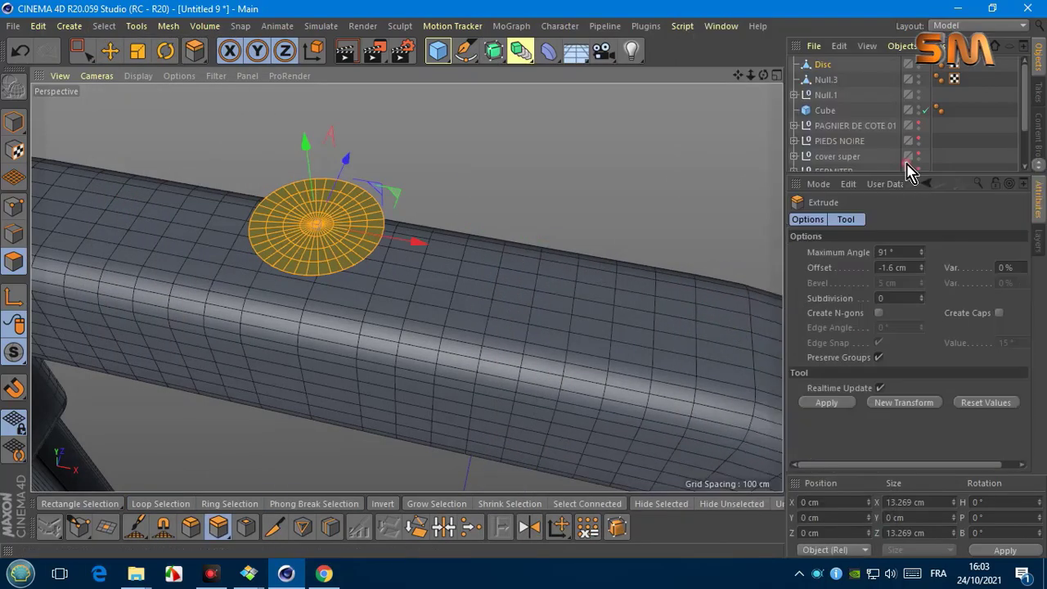
drag(713, 128, 982, 322)
click(980, 312)
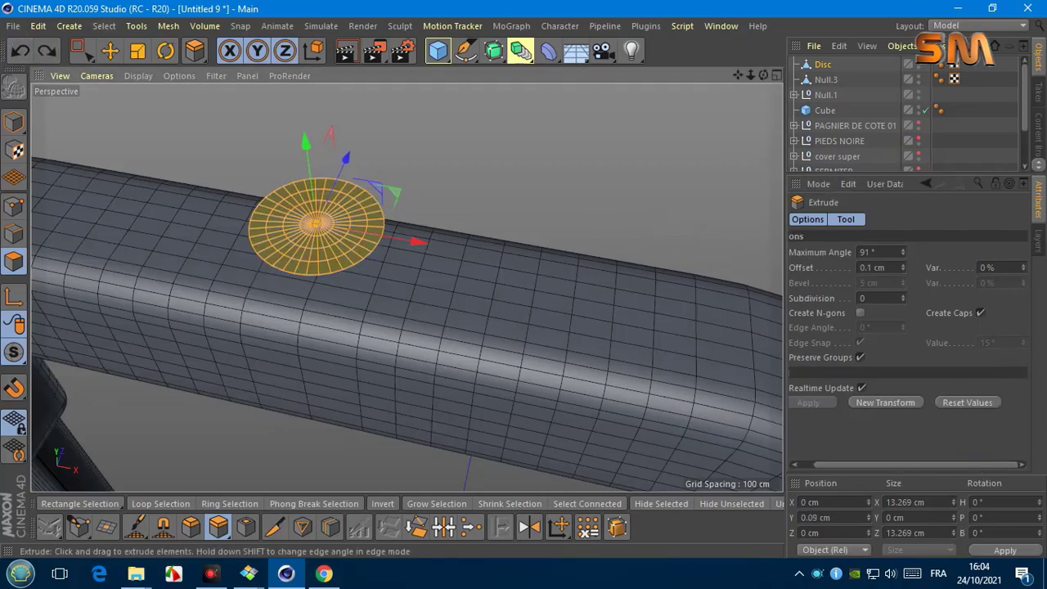
drag(532, 327, 589, 327)
key(ctrl+shift+a)
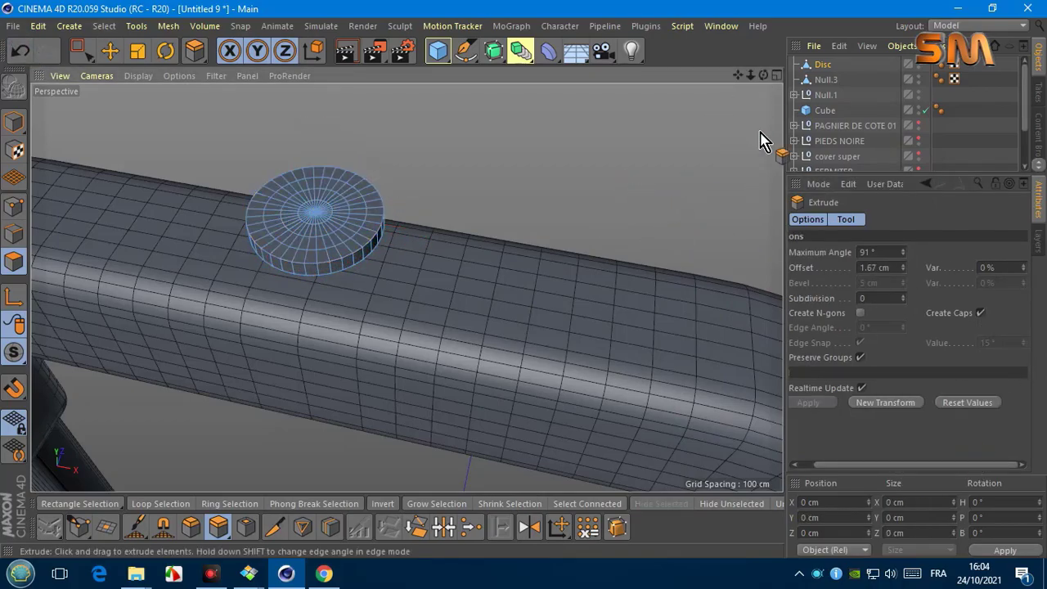
click(13, 121)
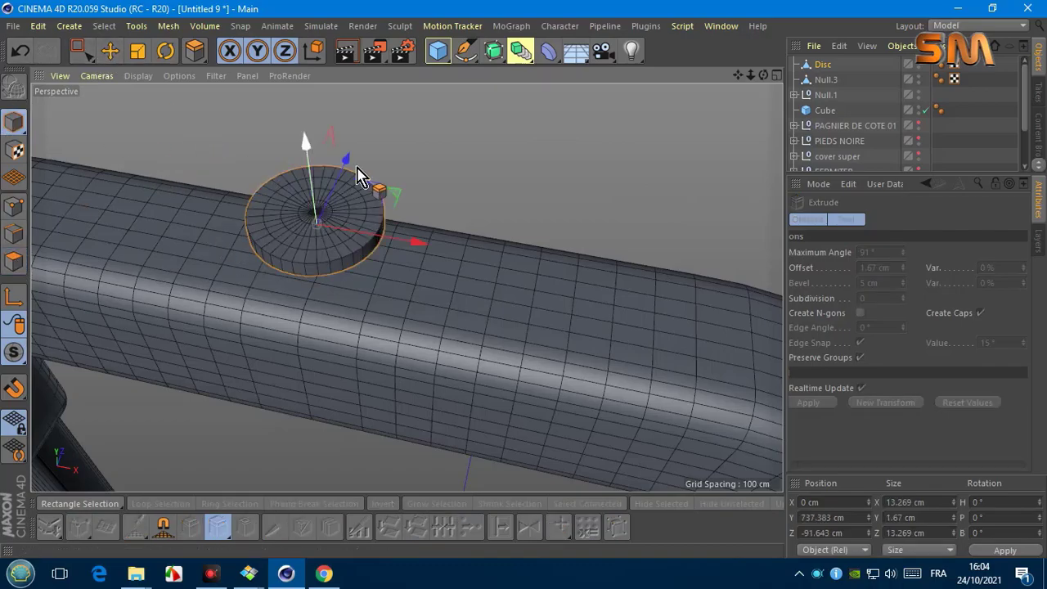
Step: Sink the button into the handle top, scale it to 11.425 cm, and raise a duplicate Disc.1
drag(308, 155, 310, 201)
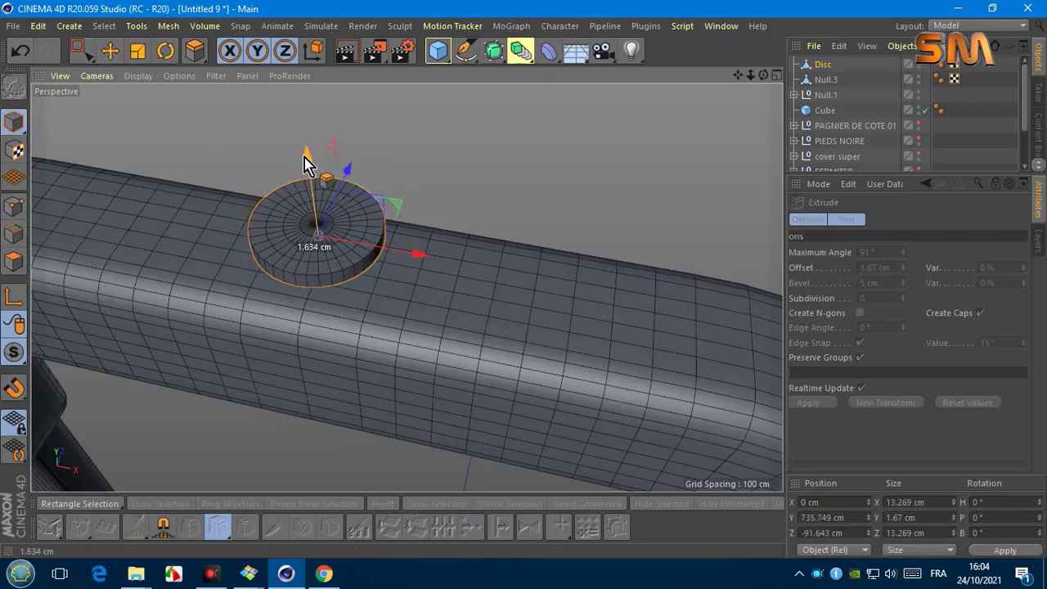
click(136, 51)
drag(473, 170, 458, 170)
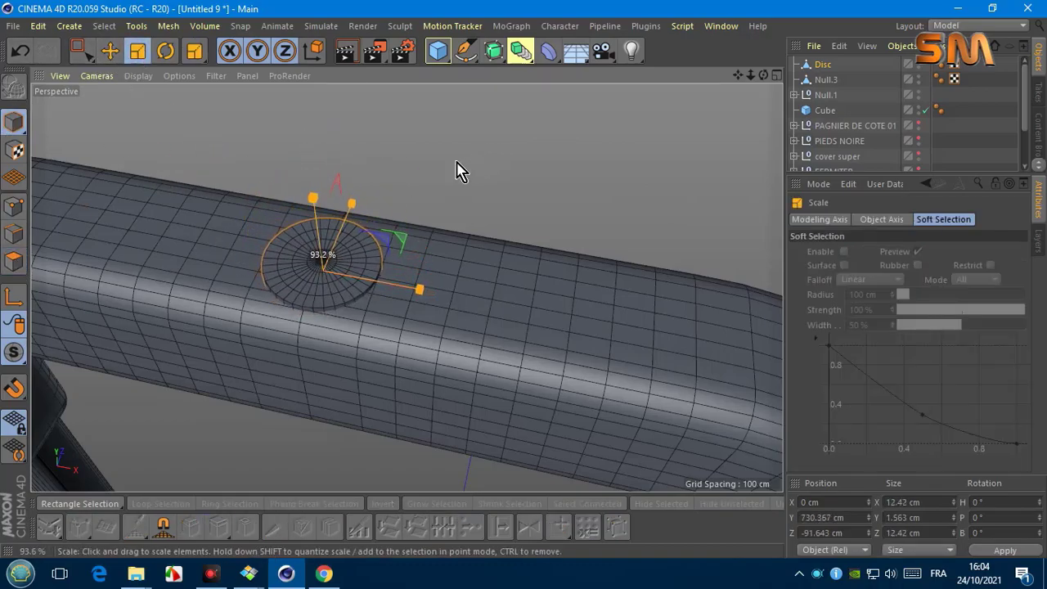
click(110, 50)
ctrl+drag(822, 63, 822, 59)
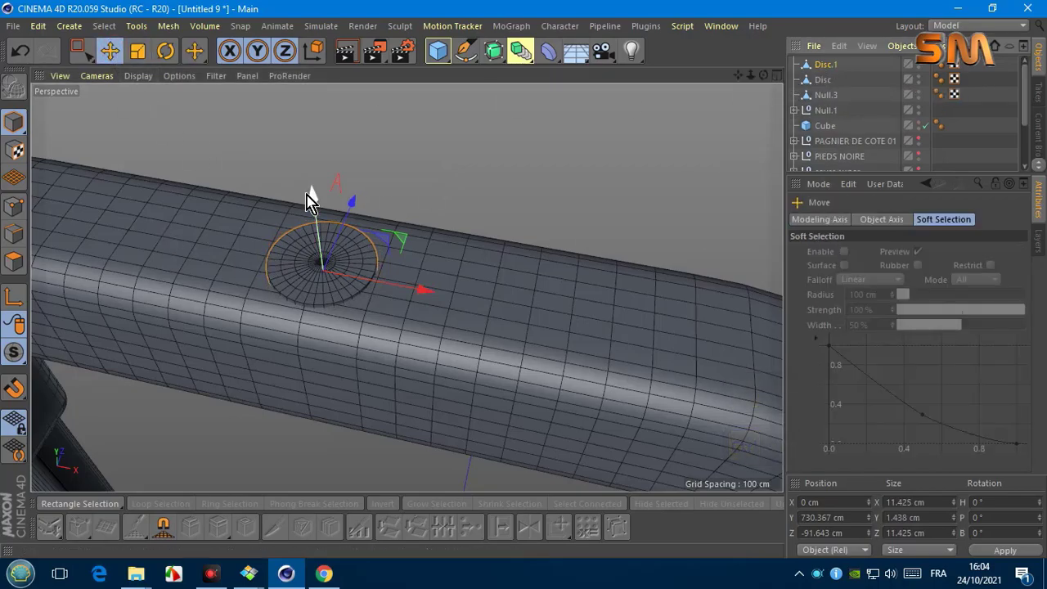
drag(307, 200, 308, 170)
scroll(398, 273, down, 5)
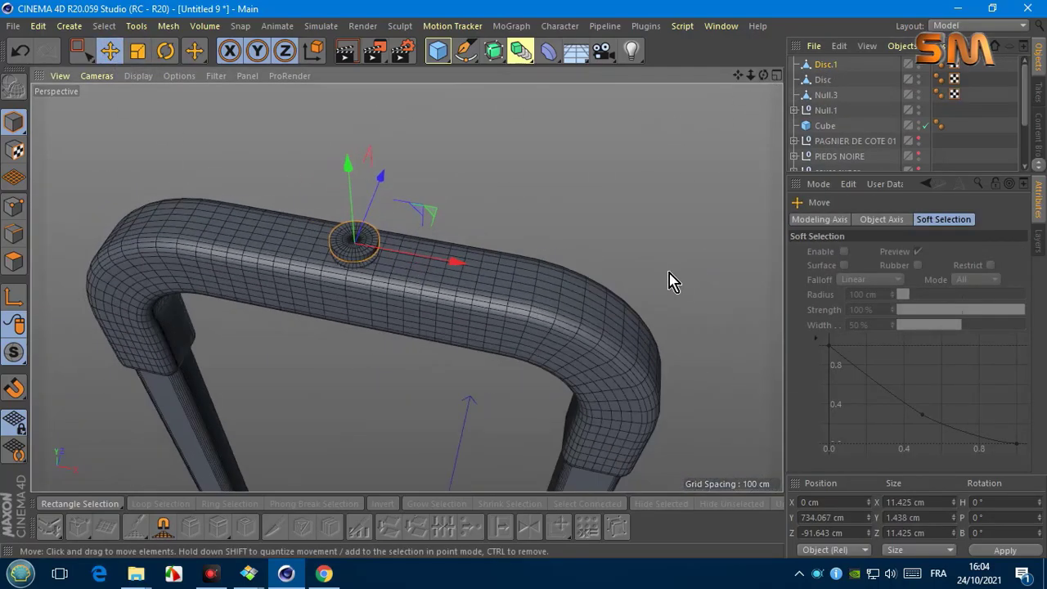
Step: Add a Volume Builder and place the Null.3 handle mesh inside it
click(205, 25)
click(219, 45)
click(822, 95)
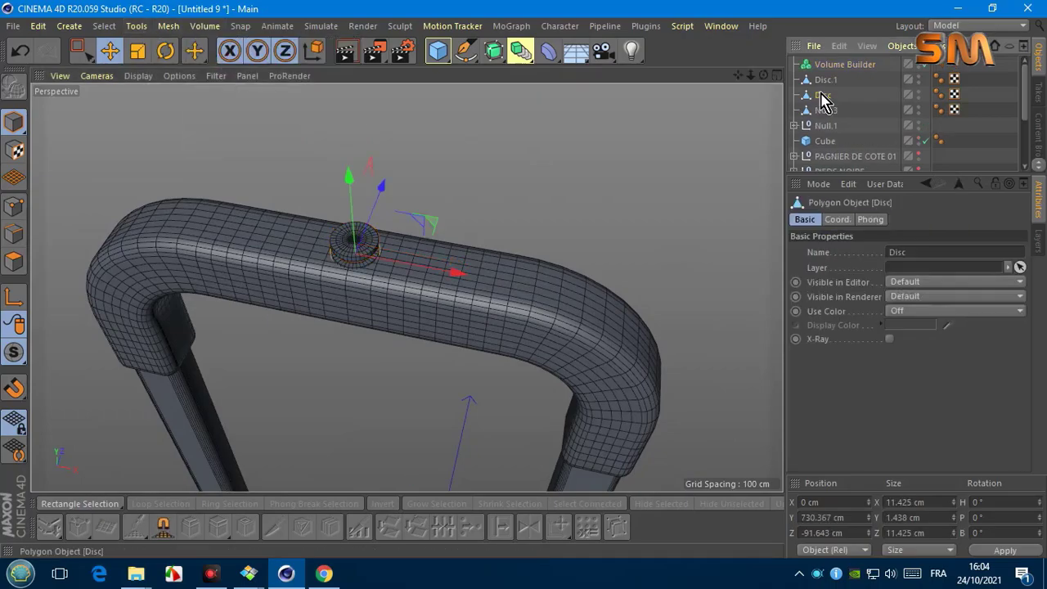
drag(826, 115, 824, 65)
click(828, 97)
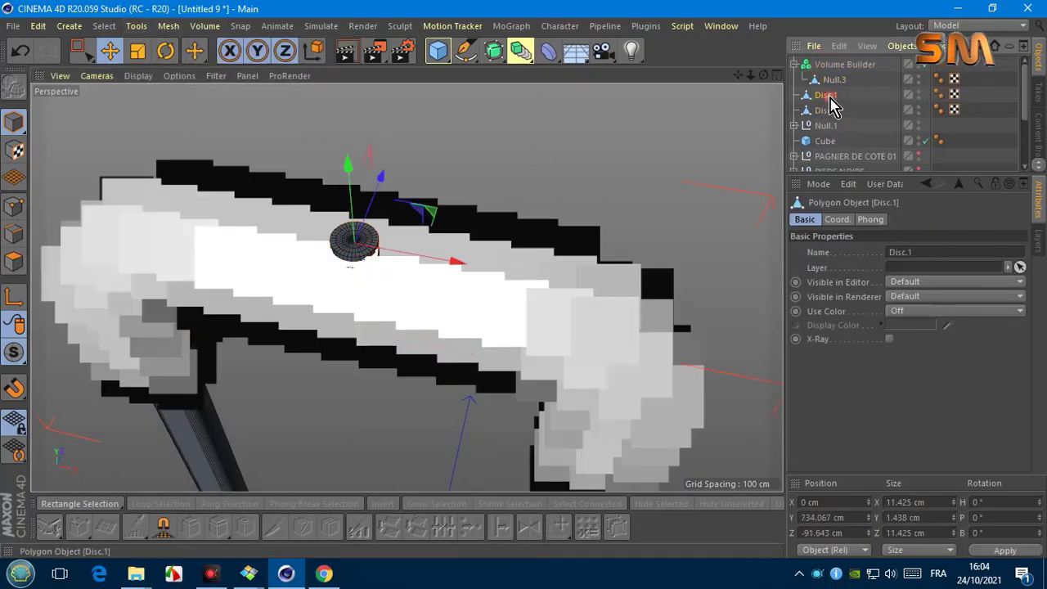
click(832, 96)
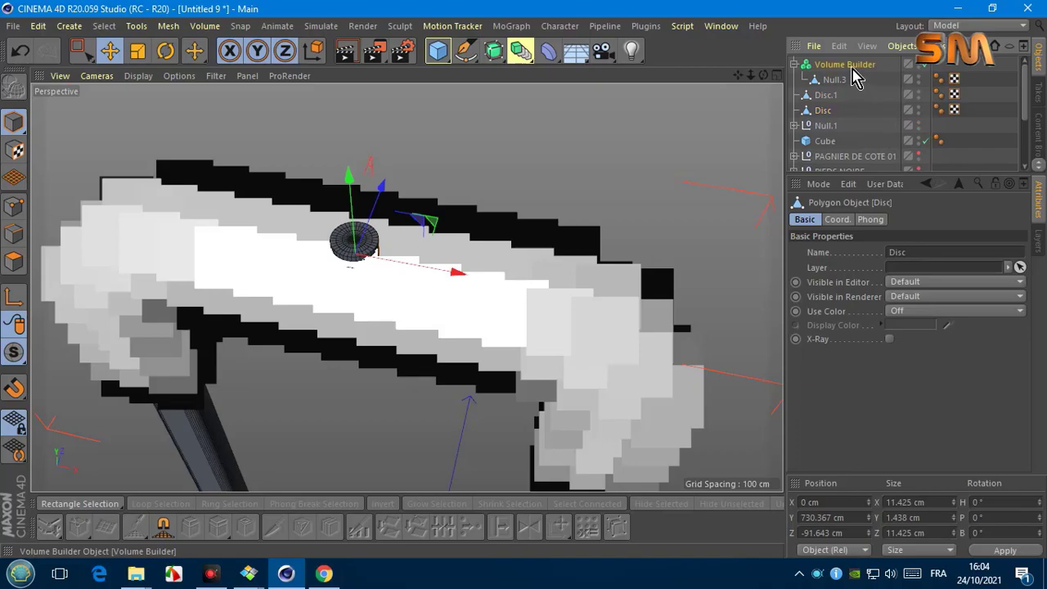
Step: Keep the 0.5 cm voxel size and add a Smooth Layer and a Volume Mesher
click(850, 67)
key(Return)
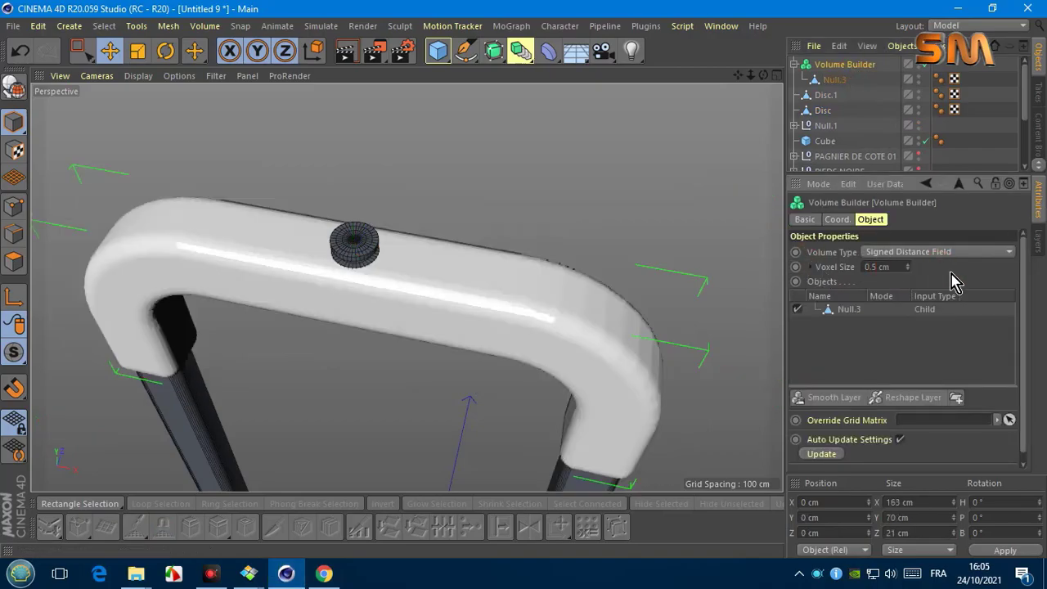
click(828, 397)
click(205, 25)
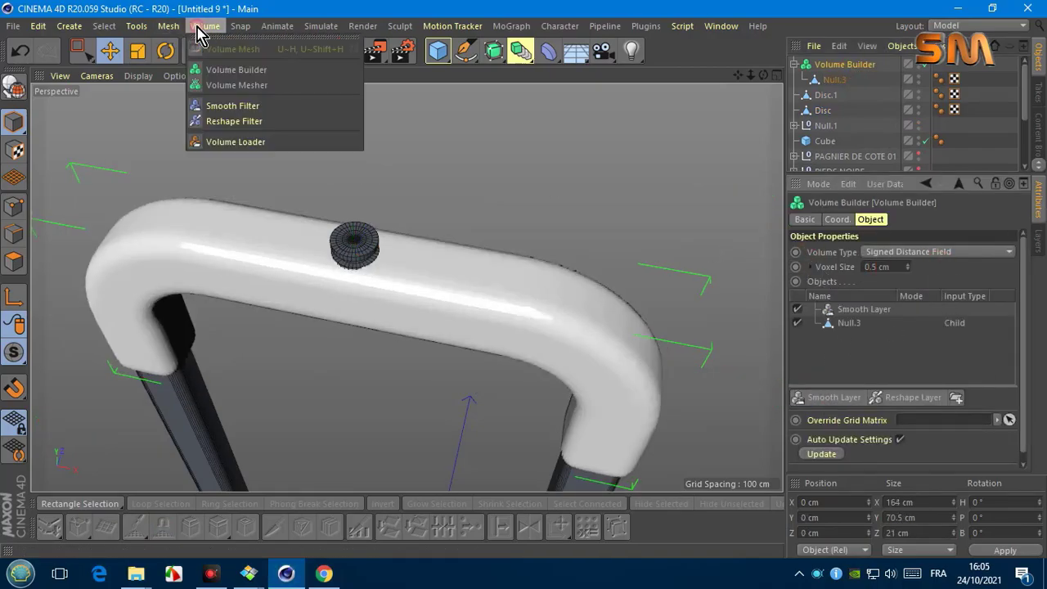
click(230, 85)
click(842, 82)
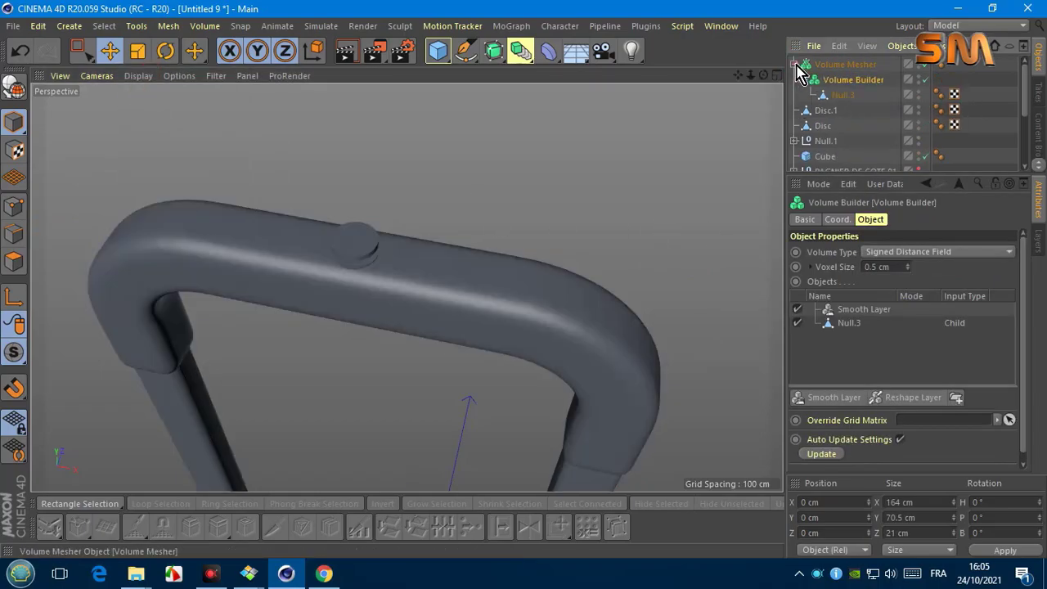
Step: Move the Smooth Layer above the Disc and set the Disc to Subtract
click(825, 116)
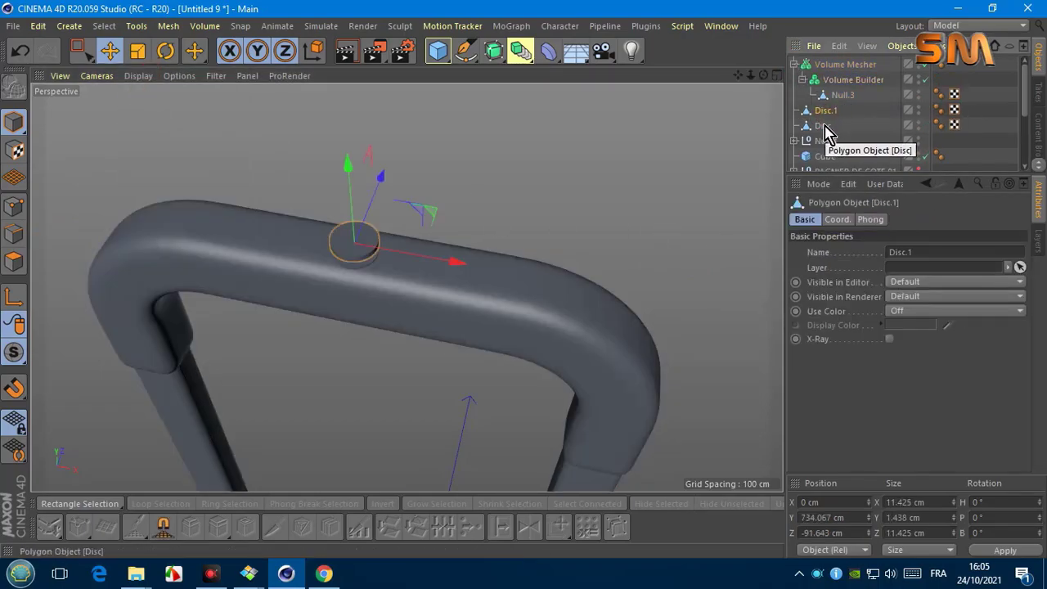
click(853, 80)
click(833, 397)
drag(859, 323, 879, 311)
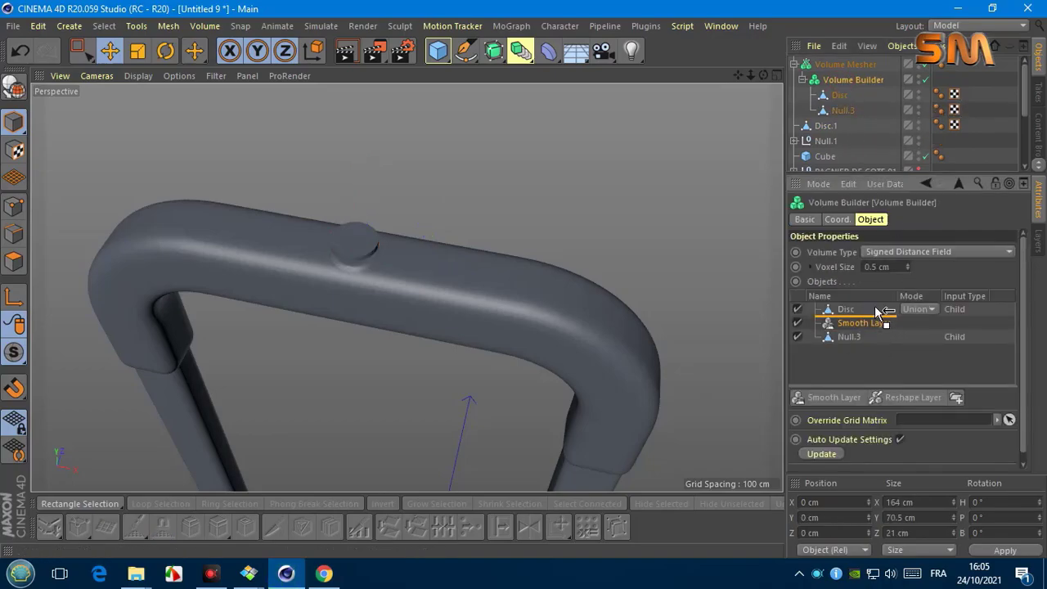
click(930, 356)
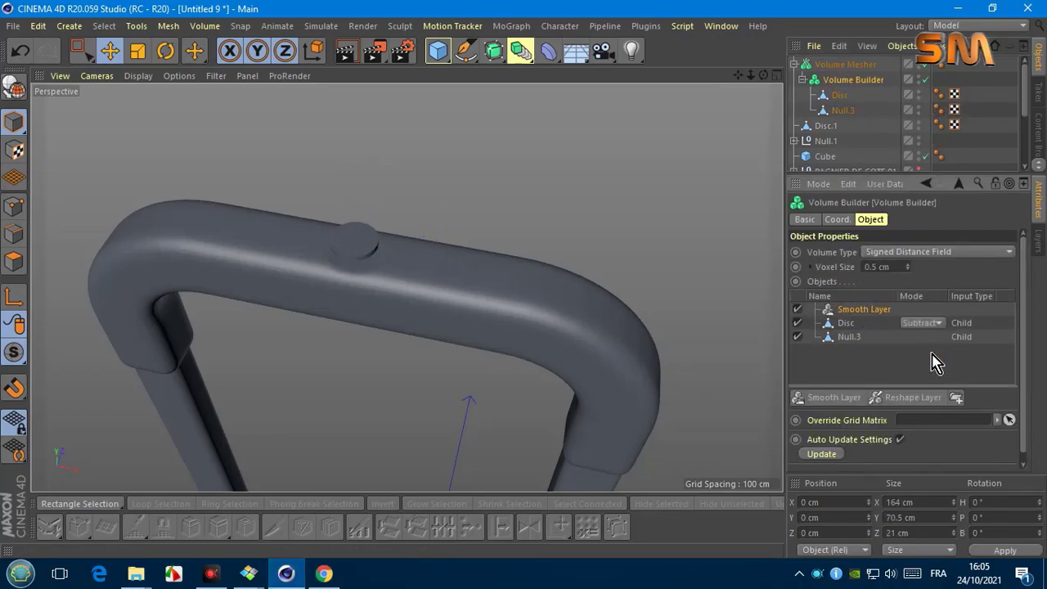
scroll(407, 287, up, 3)
scroll(406, 287, up, 3)
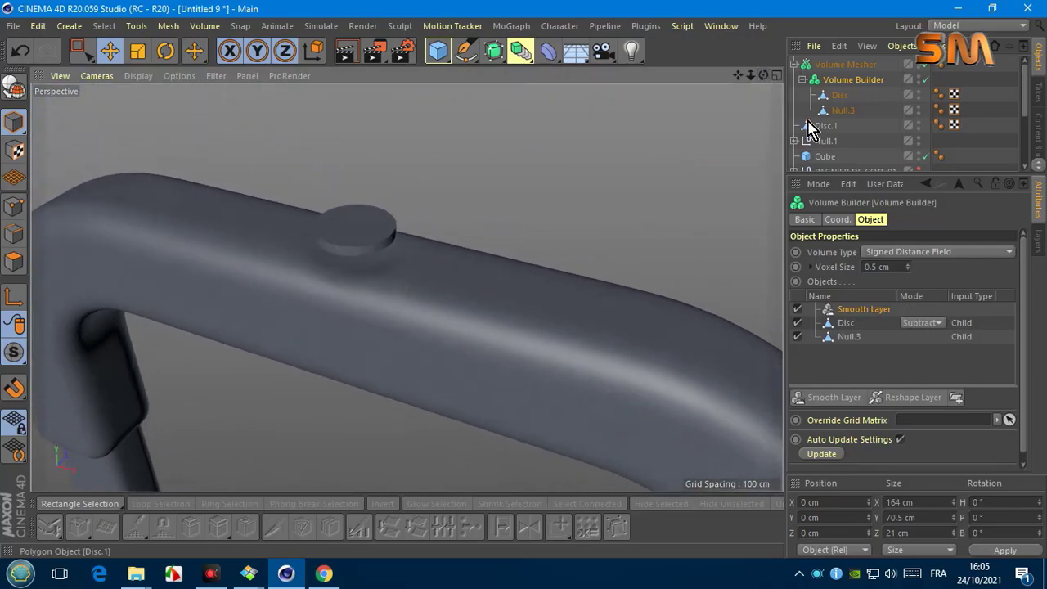
click(843, 111)
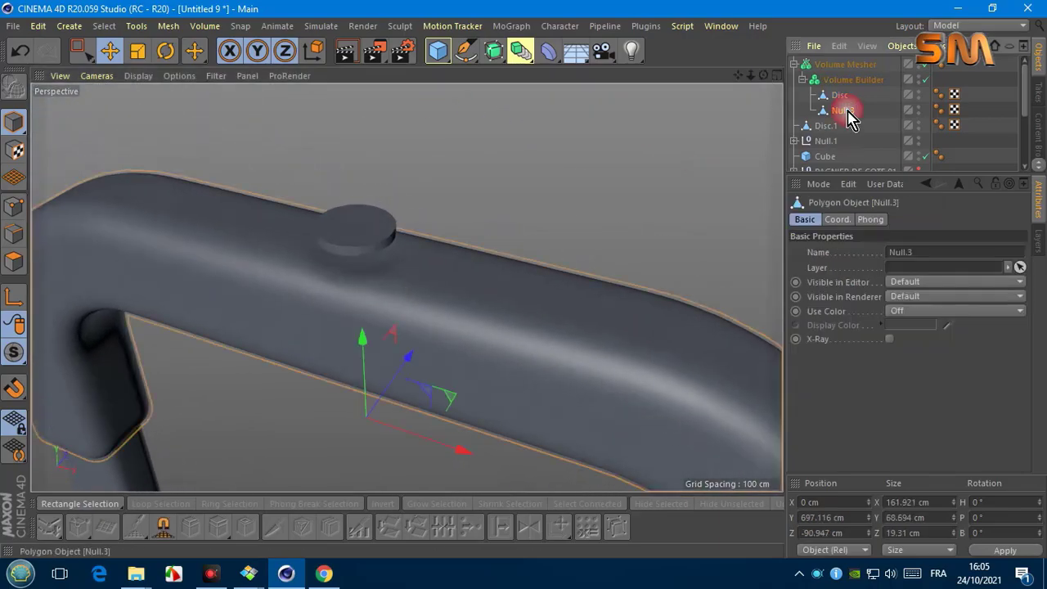
Step: With the Volume Builder off, select the Disc's rim polygons by phong break and raise it slightly
click(926, 80)
click(839, 94)
scroll(409, 257, up, 3)
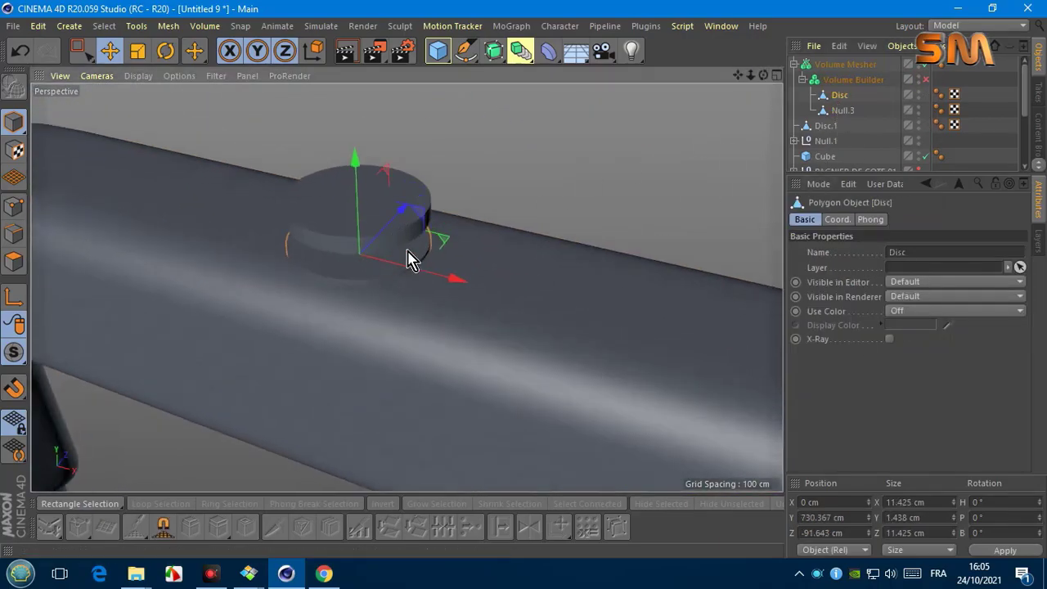
click(12, 262)
click(123, 204)
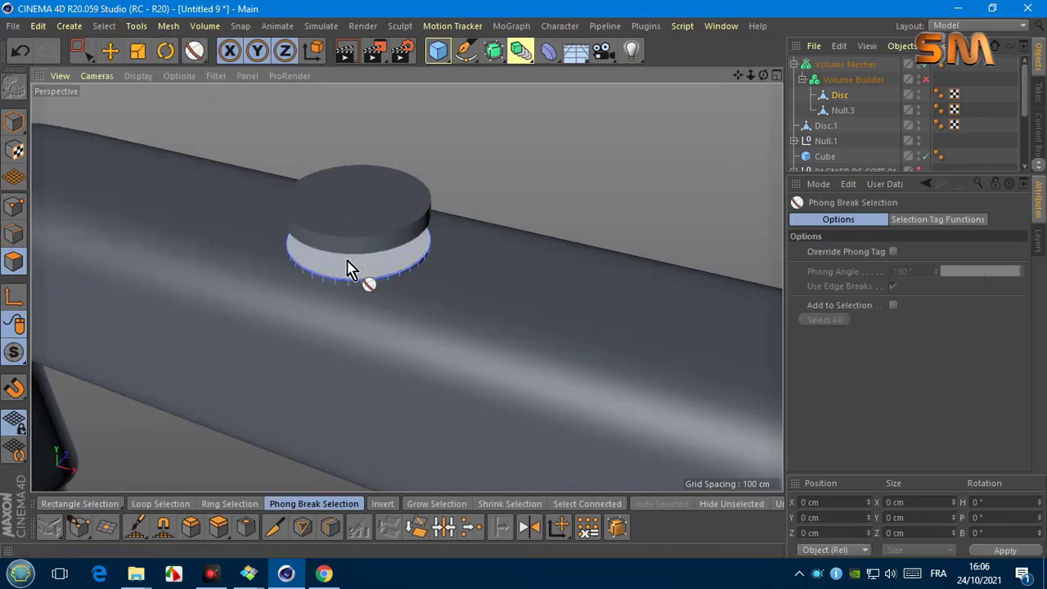
click(346, 269)
click(109, 51)
key(Return)
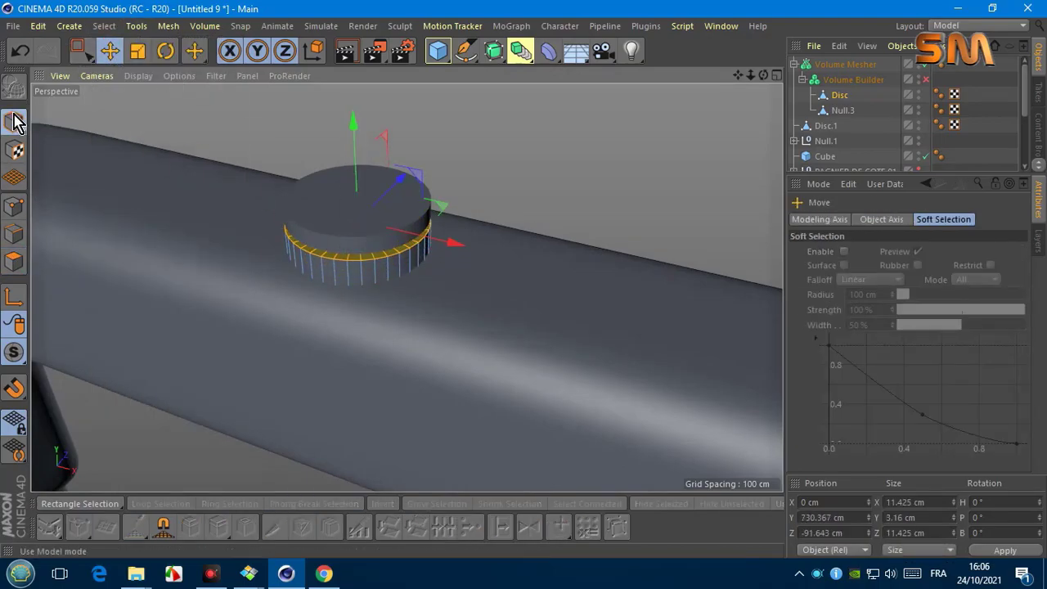
drag(353, 150, 357, 178)
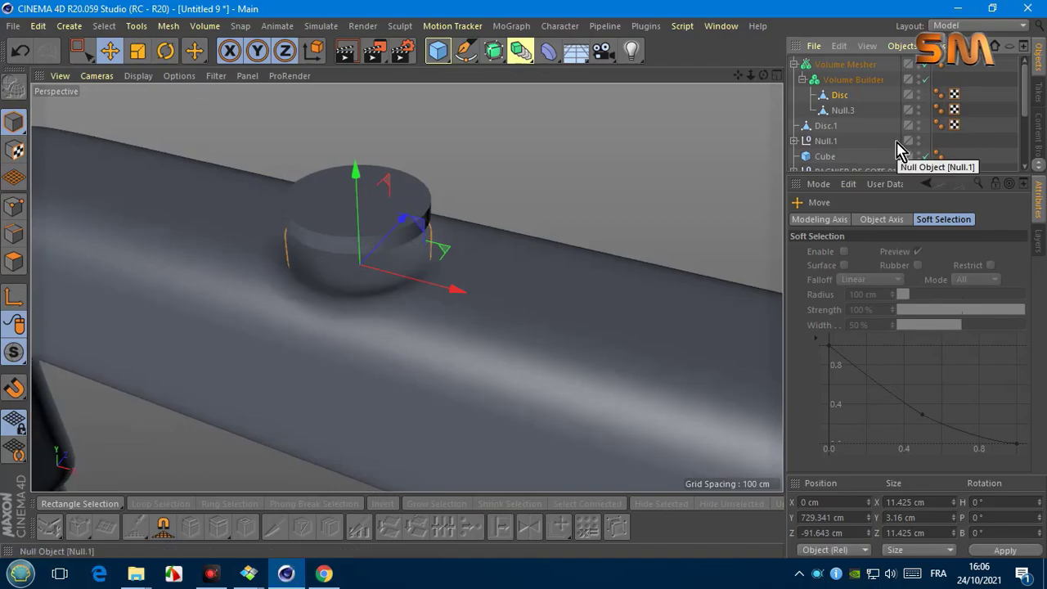
Step: Place Disc.1 inside the Volume Builder and lower it to Y 730.252 cm into the recess
click(847, 82)
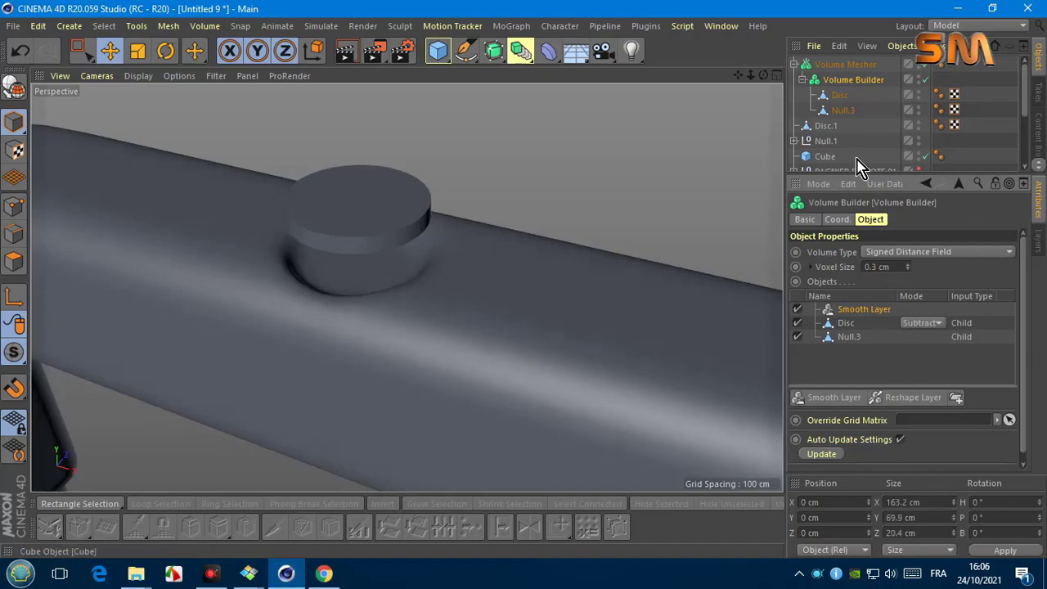
click(803, 81)
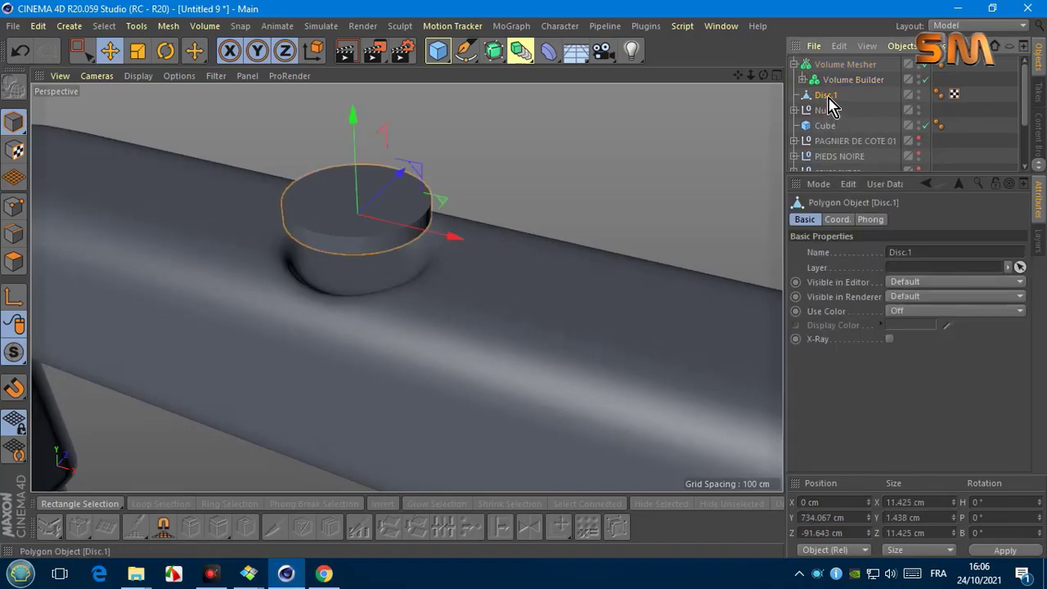
drag(827, 95, 847, 82)
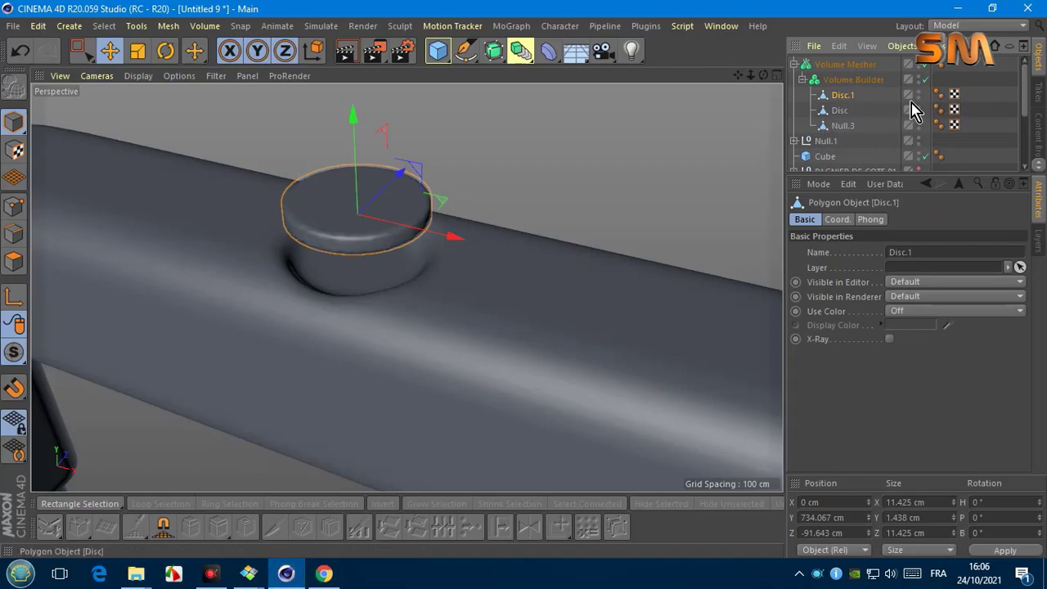
click(925, 79)
drag(354, 117, 366, 164)
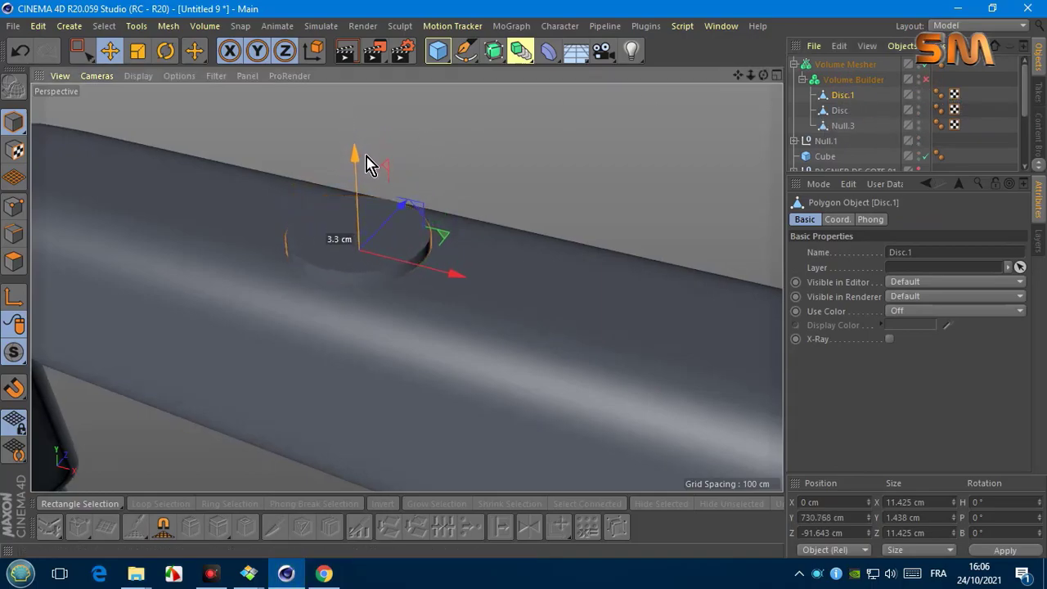
click(924, 80)
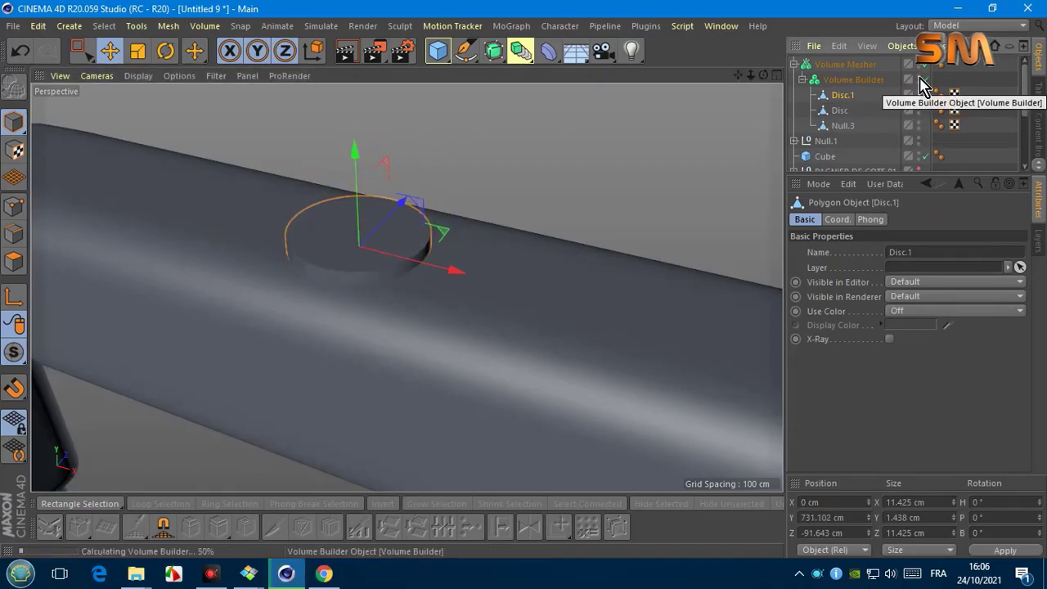
click(925, 79)
mouse_move(355, 152)
mouse_down()
mouse_move(358, 163)
mouse_move(370, 109)
mouse_move(381, 174)
mouse_up()
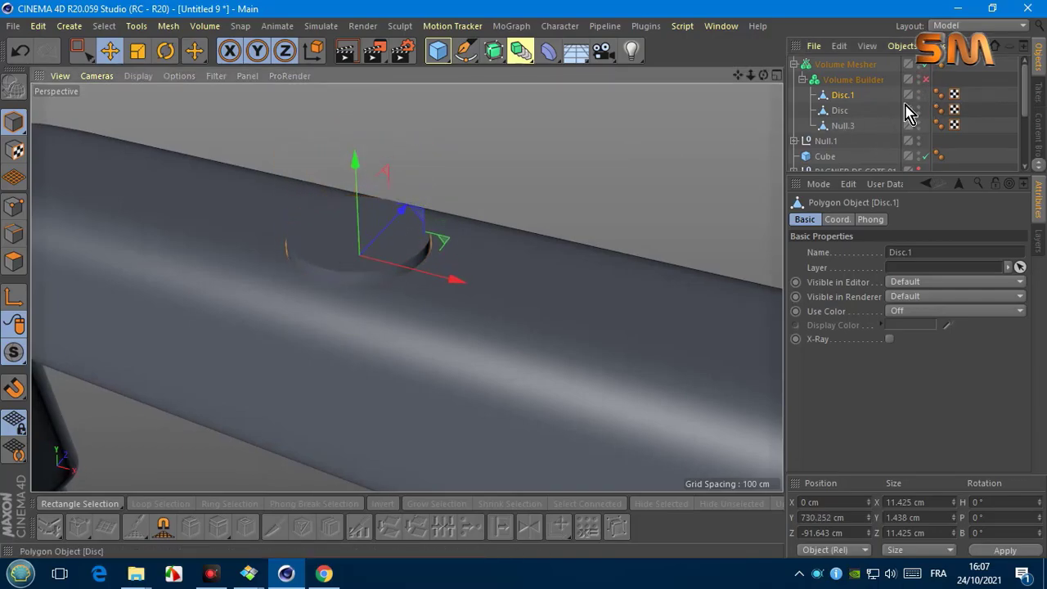
click(925, 79)
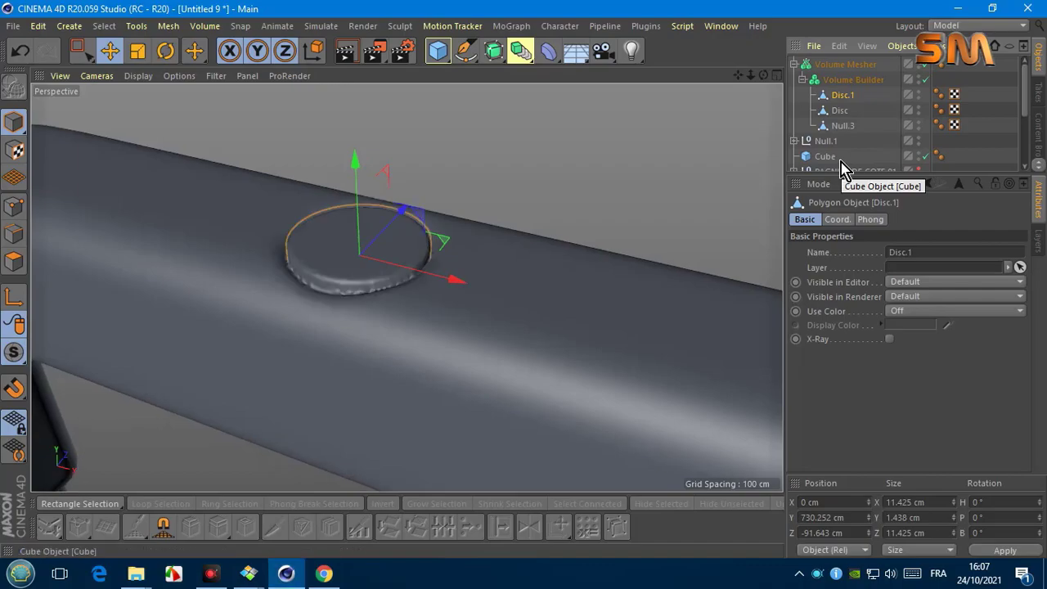
scroll(374, 297, down, 3)
scroll(374, 297, down, 5)
click(692, 253)
Step: Move the handle Cube into the Null.1 group
scroll(406, 287, down, 3)
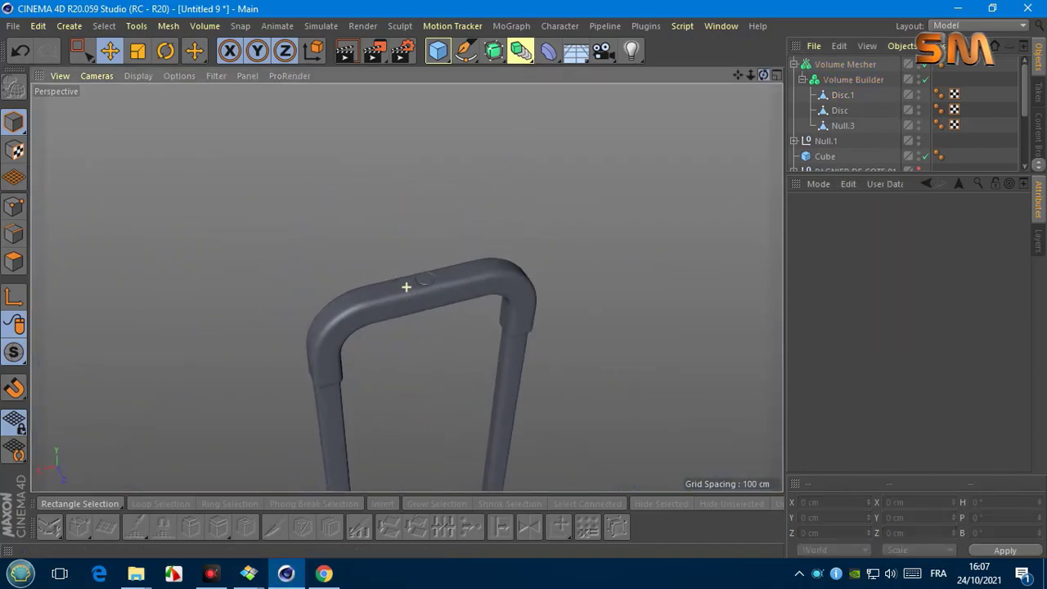
scroll(405, 286, down, 3)
drag(762, 76, 695, 147)
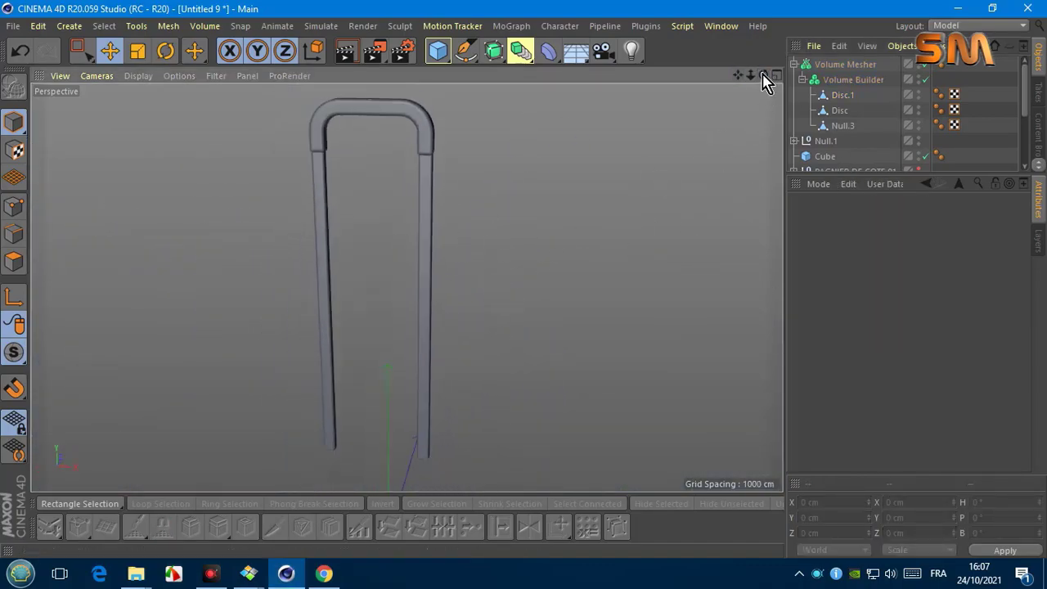
drag(763, 75, 439, 245)
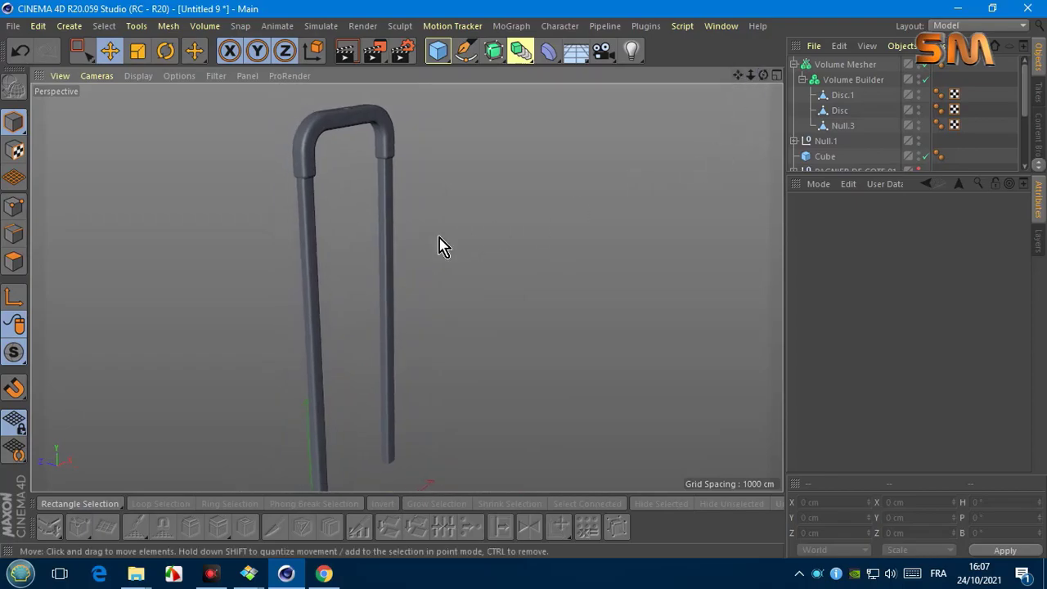
click(793, 65)
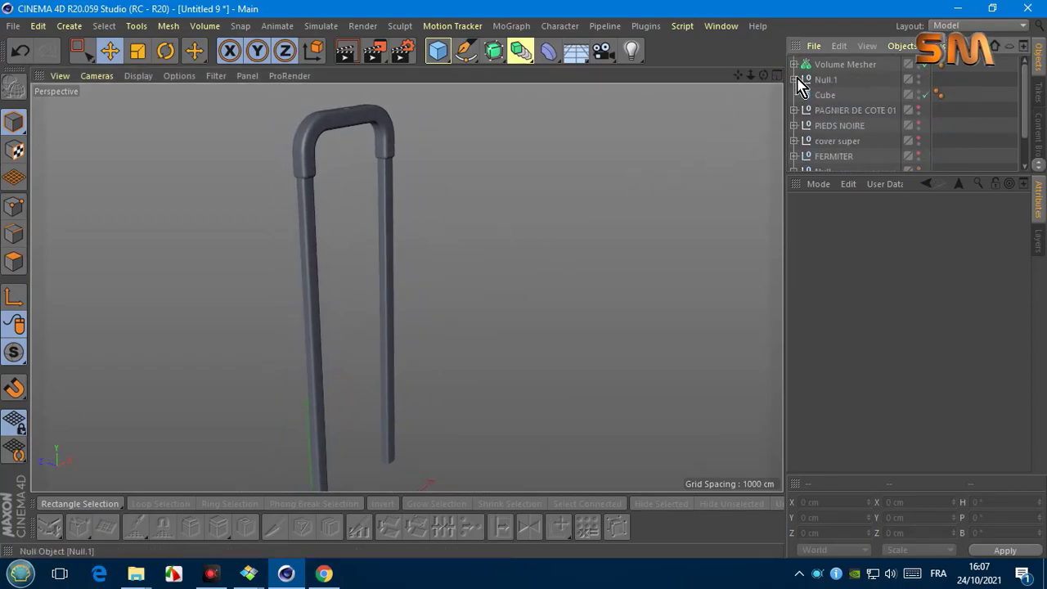
click(824, 81)
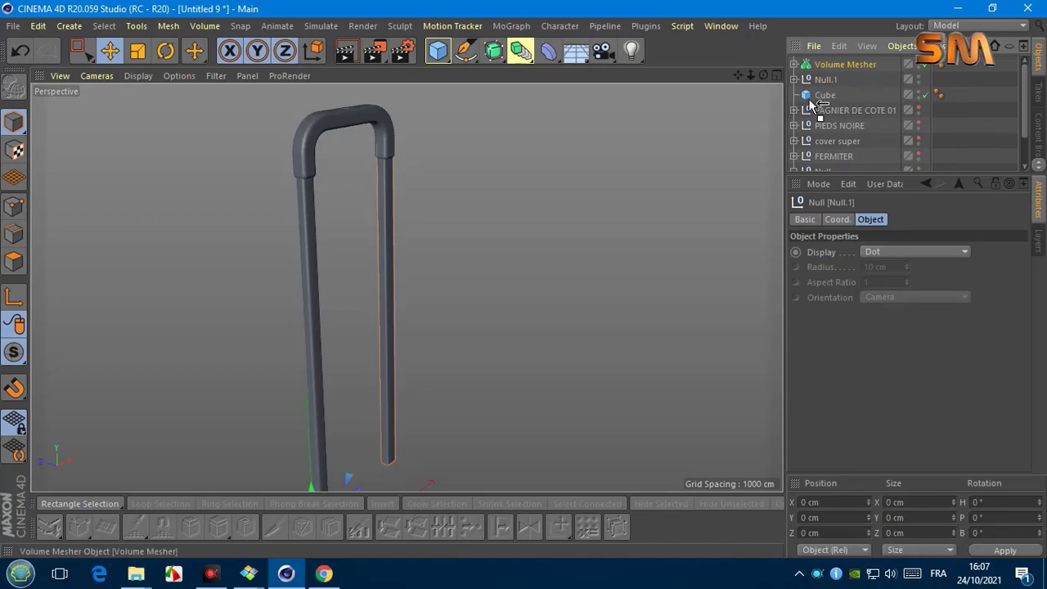
scroll(811, 103, down, 1)
click(824, 81)
drag(851, 71, 825, 64)
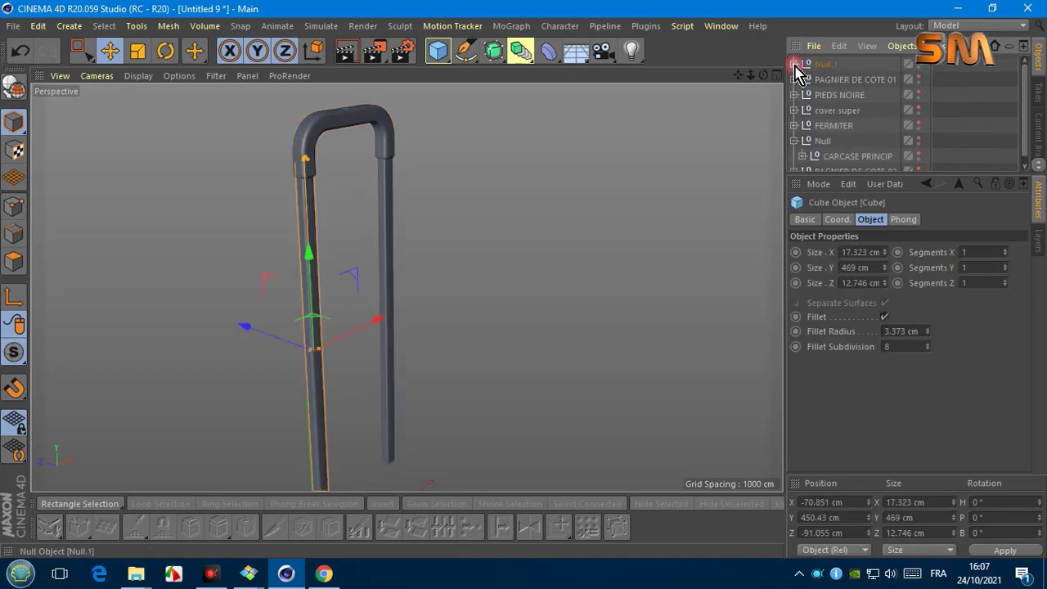
Step: Make Null.1, the cover super part and the suitcase body visible again
click(825, 65)
click(918, 64)
click(918, 65)
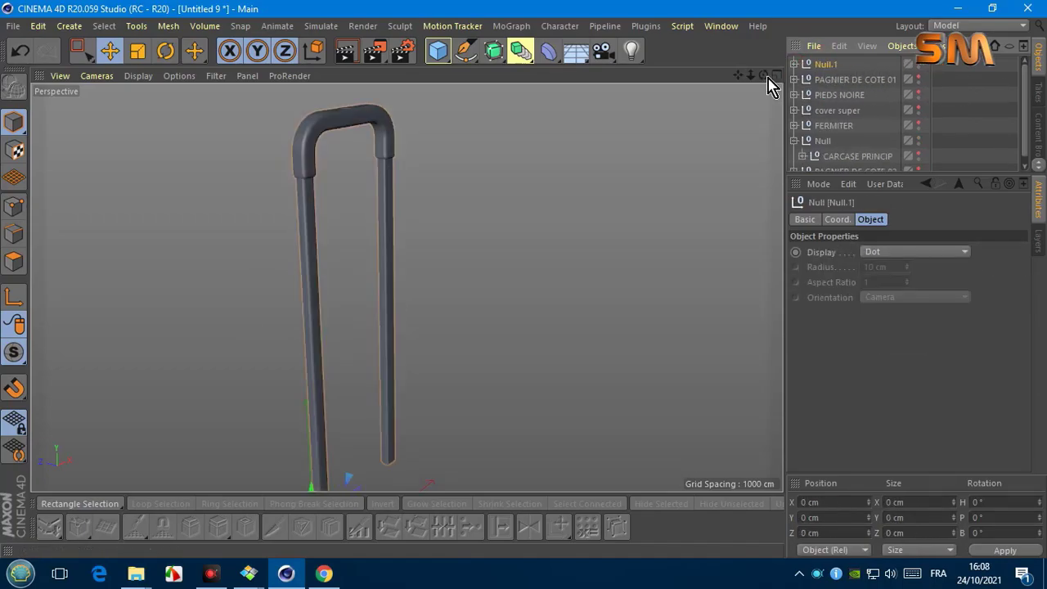
click(917, 108)
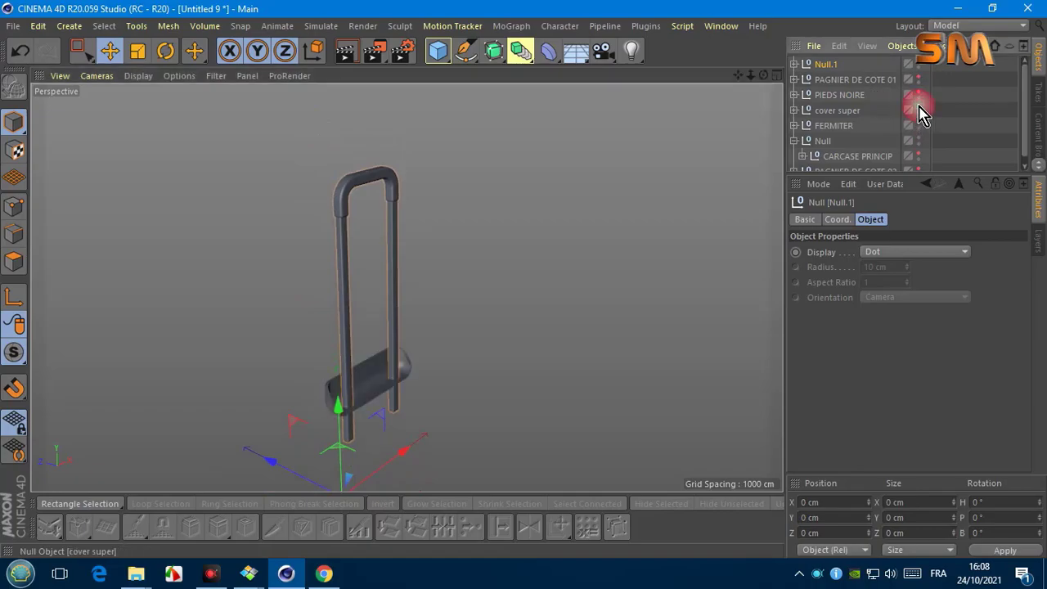
click(918, 155)
mouse_move(406, 286)
alt+mouse_down()
mouse_move(597, 171)
mouse_move(407, 285)
alt+mouse_up()
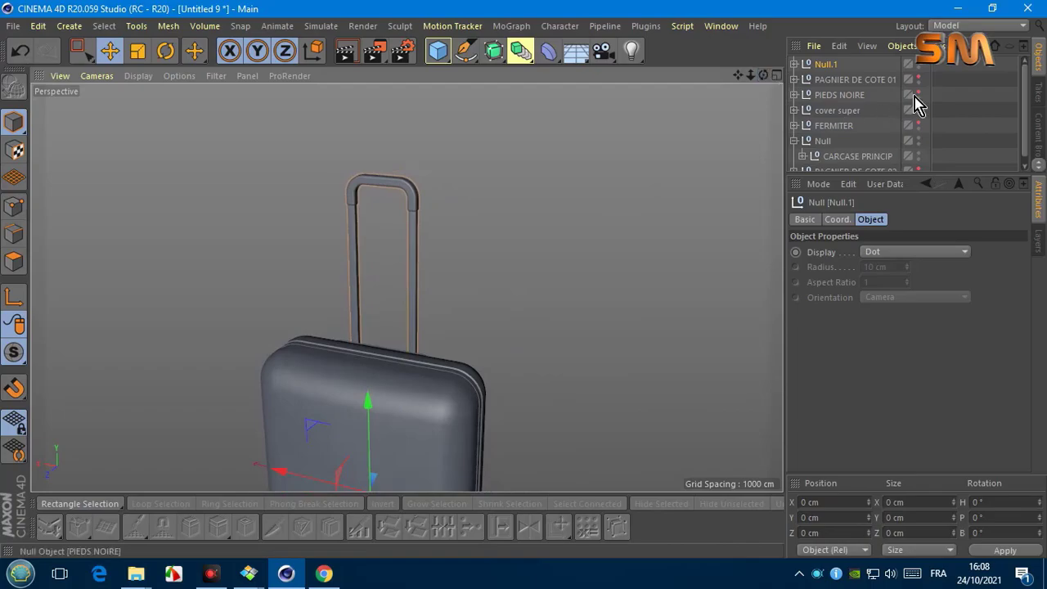
Step: Frame the Null.3 handle, disable the Volume Builder and add a new default Cube
click(793, 64)
click(851, 157)
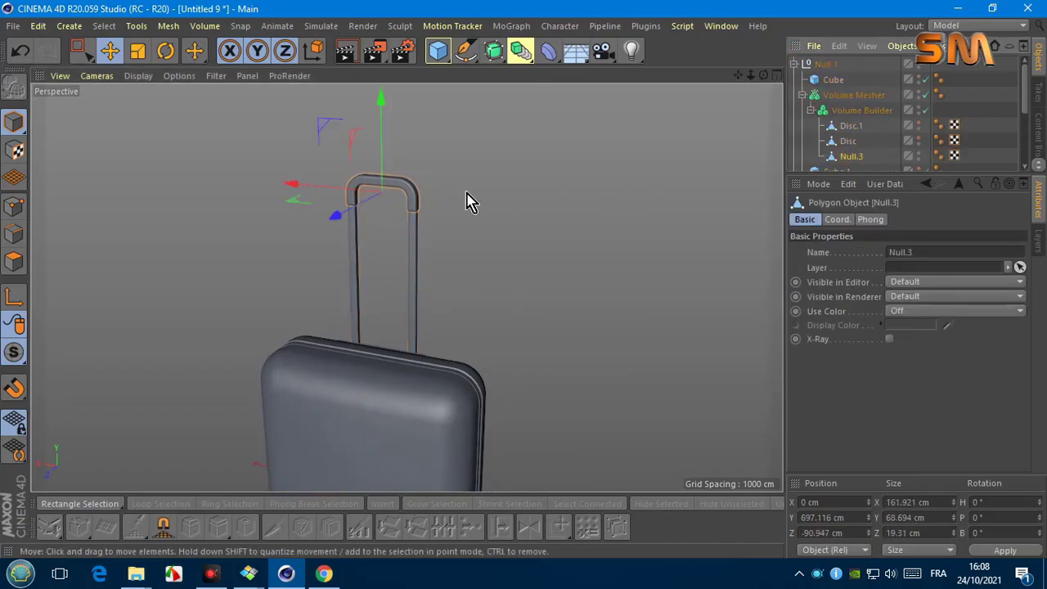
key(o)
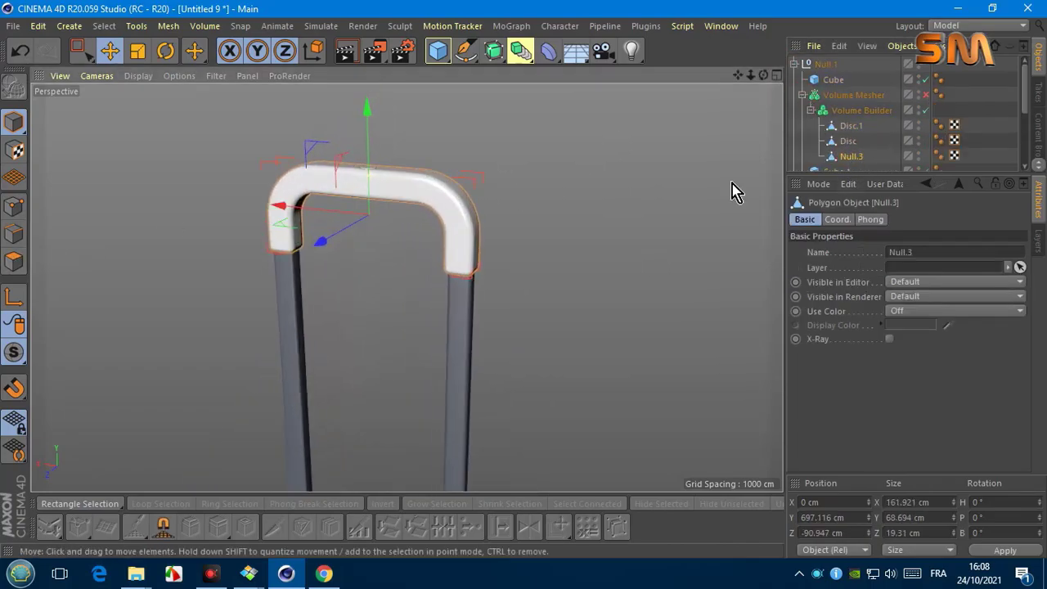
click(925, 110)
click(13, 261)
scroll(378, 193, up, 4)
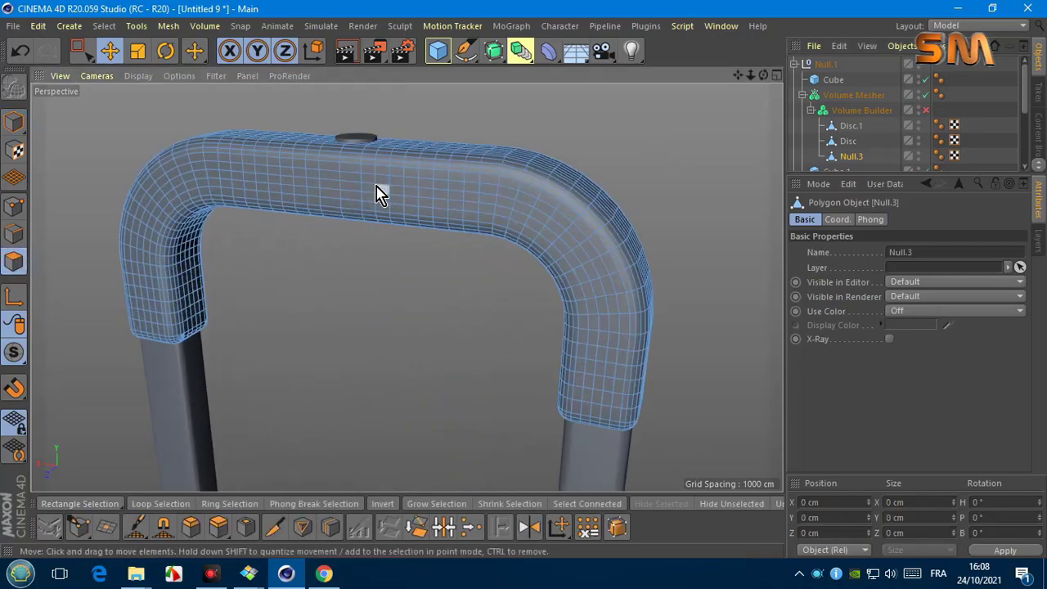
click(438, 50)
click(562, 72)
scroll(376, 224, down, 3)
Step: Hide the suitcase body and cover super bar, then view the new Cube from the front
scroll(491, 286, down, 3)
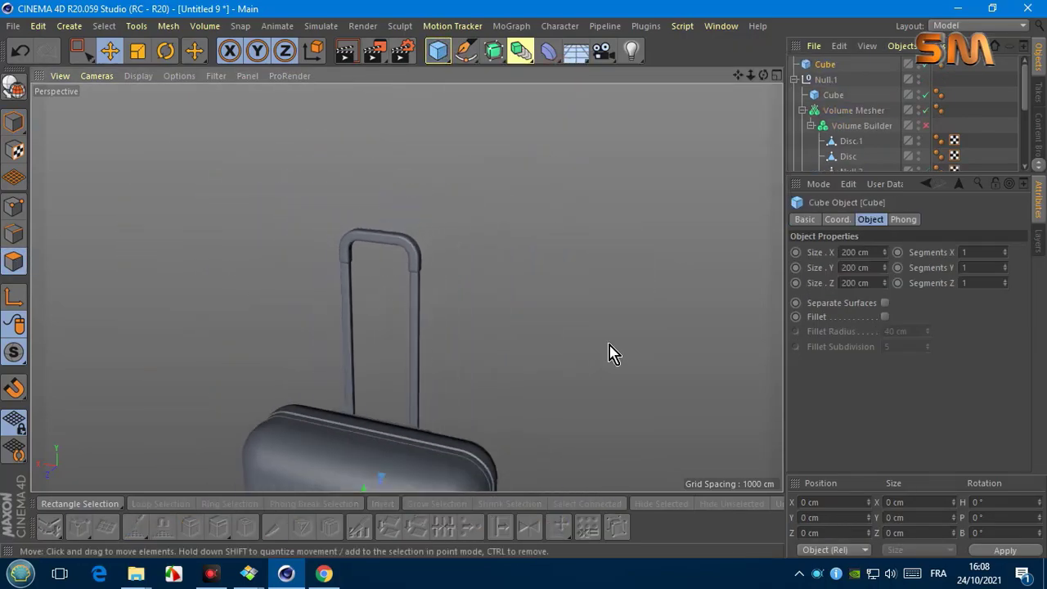
drag(989, 178, 998, 309)
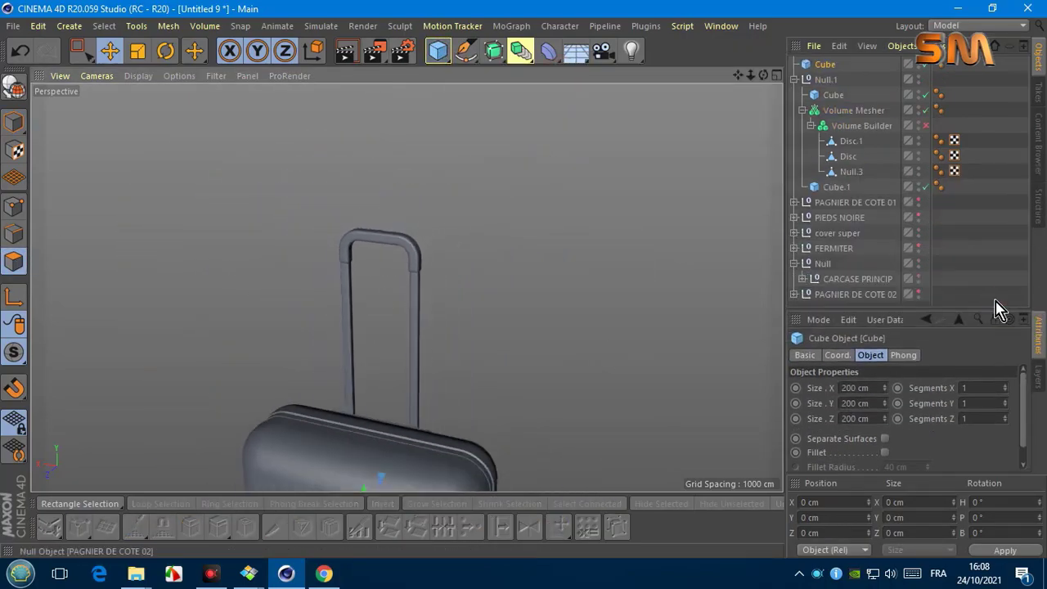
click(918, 279)
click(109, 51)
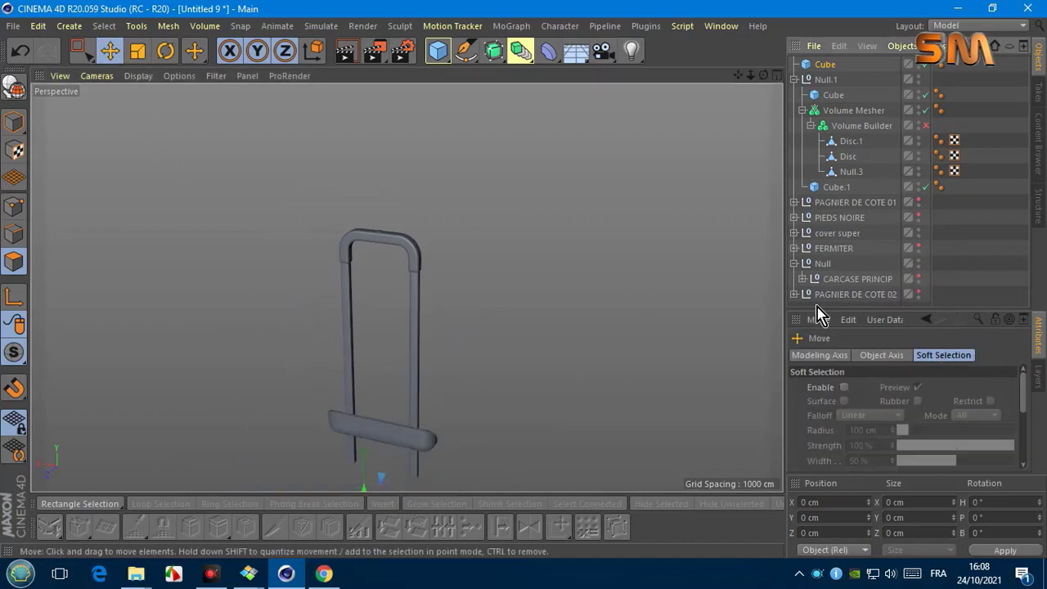
click(918, 233)
click(825, 64)
alt+drag(145, 90, 444, 421)
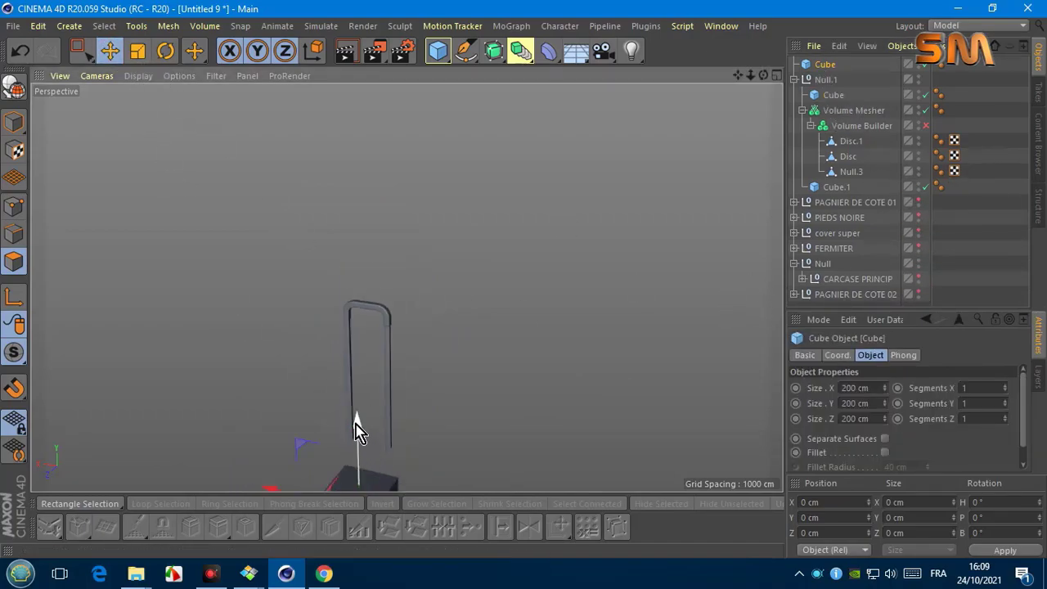
click(97, 76)
click(107, 241)
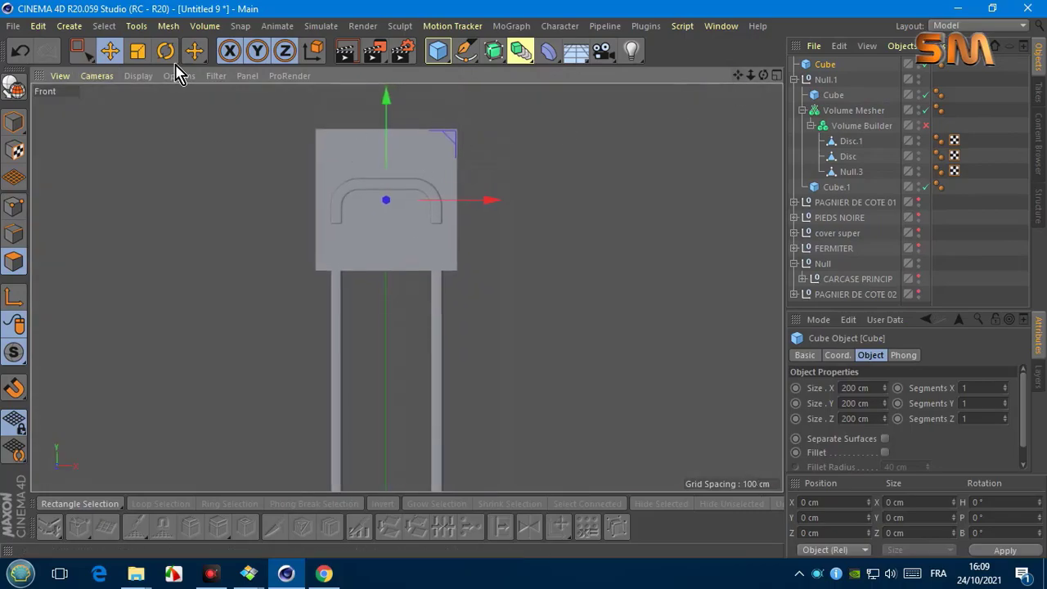
Step: Shrink the cube, show wireframe lines, and enable Fillet with a 3 cm radius
drag(884, 388, 885, 413)
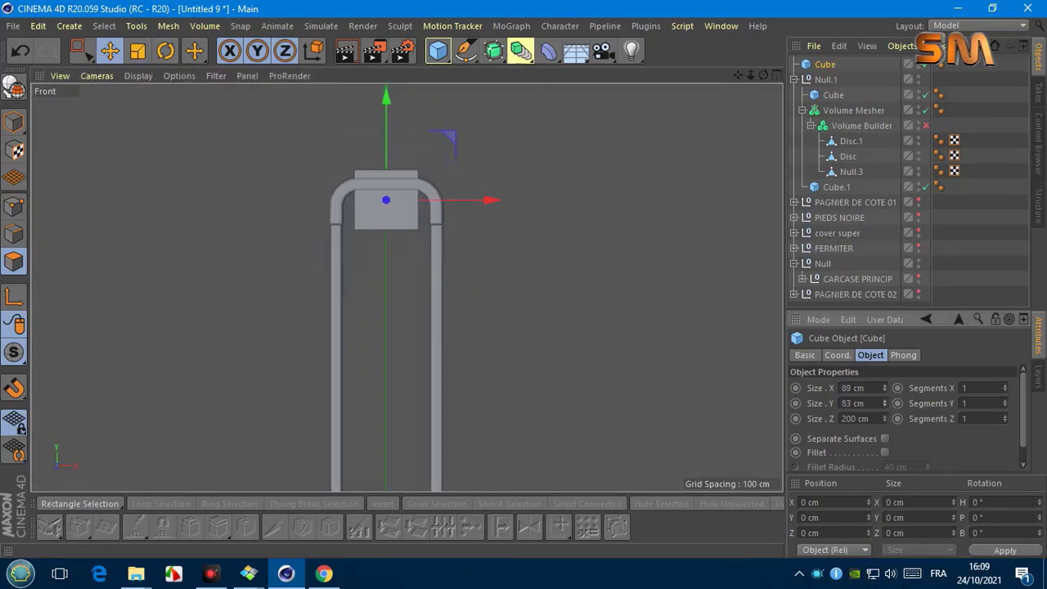
click(135, 76)
click(163, 206)
scroll(387, 158, up, 5)
drag(360, 162, 365, 165)
click(885, 452)
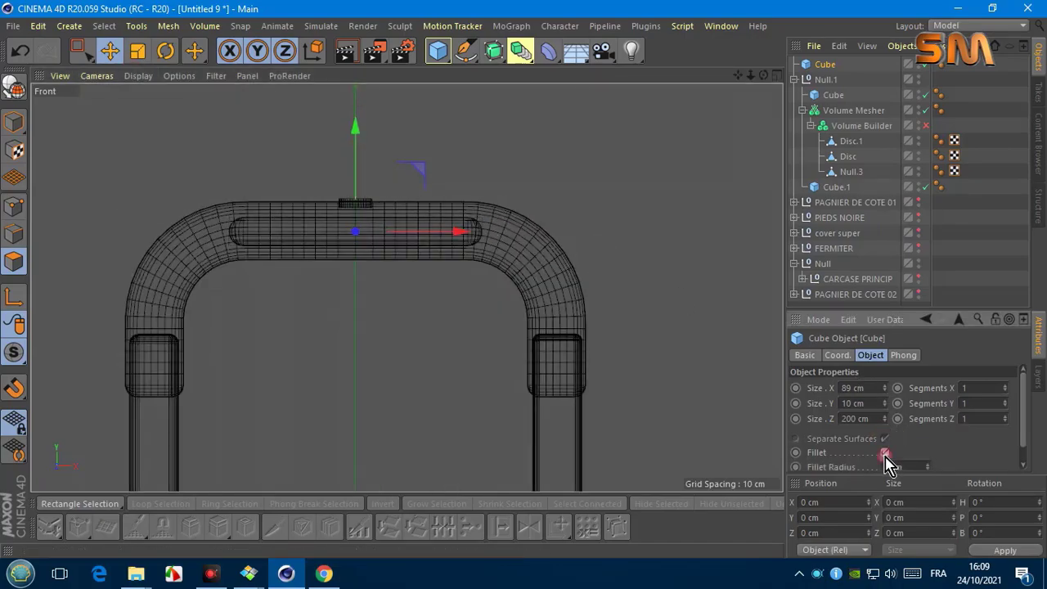
scroll(919, 466, down, 1)
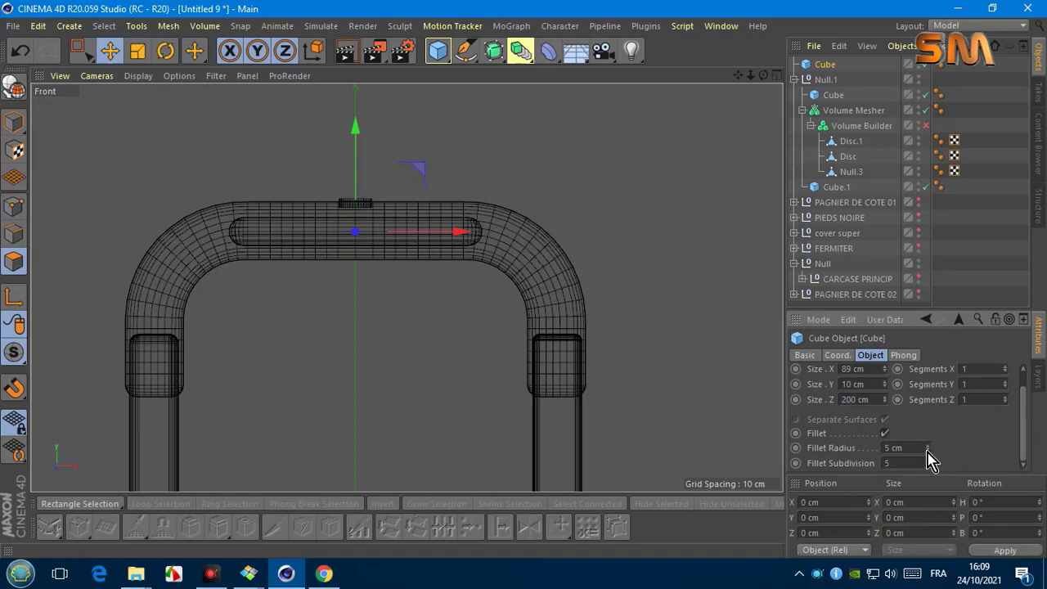
click(927, 451)
click(927, 450)
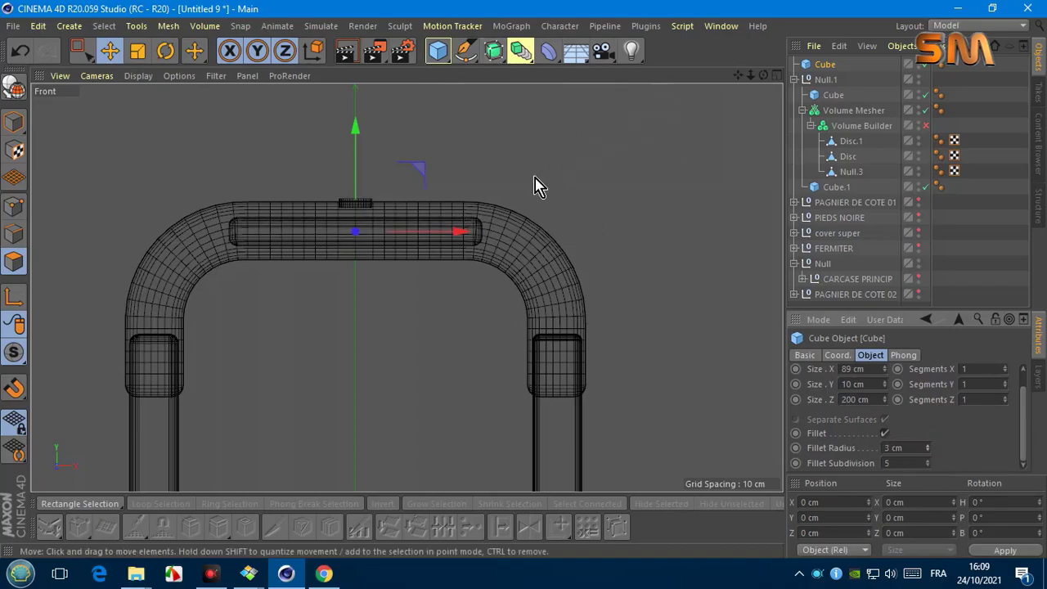
Step: In Top view, flatten the bar to 6 cm deep and lower it onto the handle top
click(137, 75)
click(152, 112)
click(97, 75)
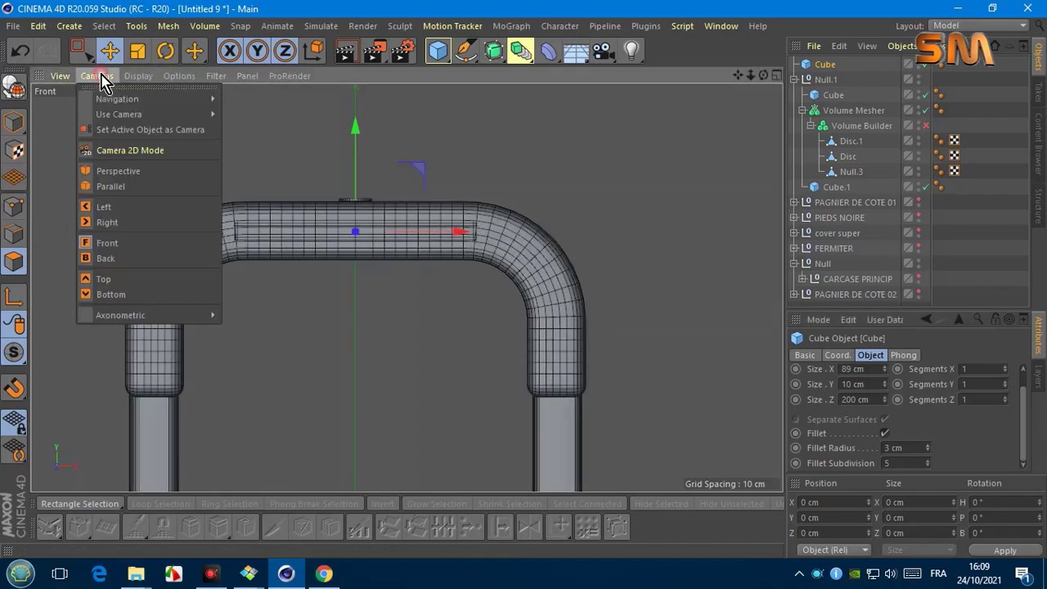
click(107, 279)
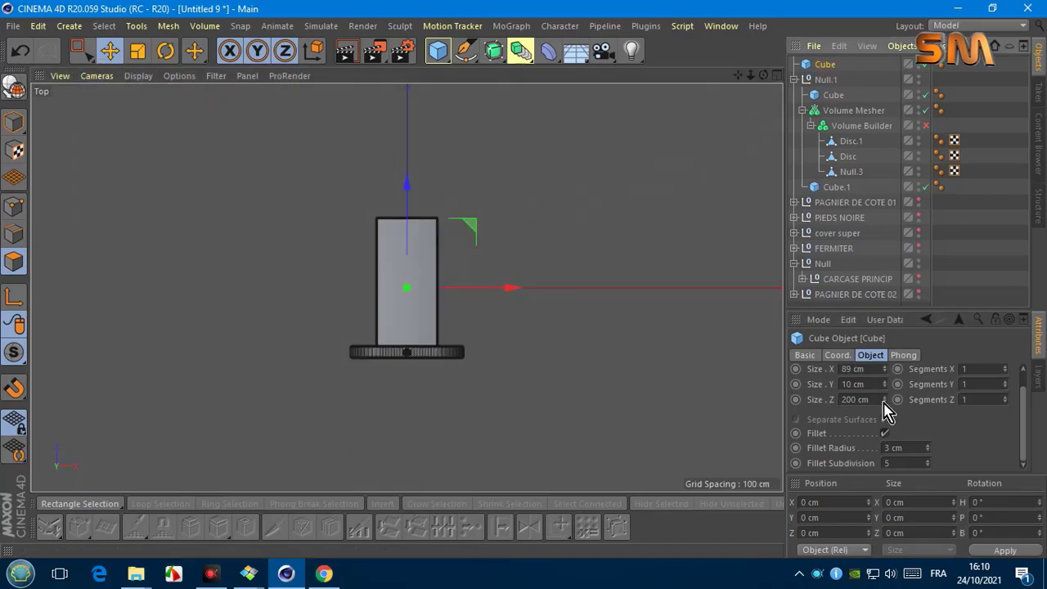
drag(884, 399, 884, 458)
drag(409, 248, 413, 314)
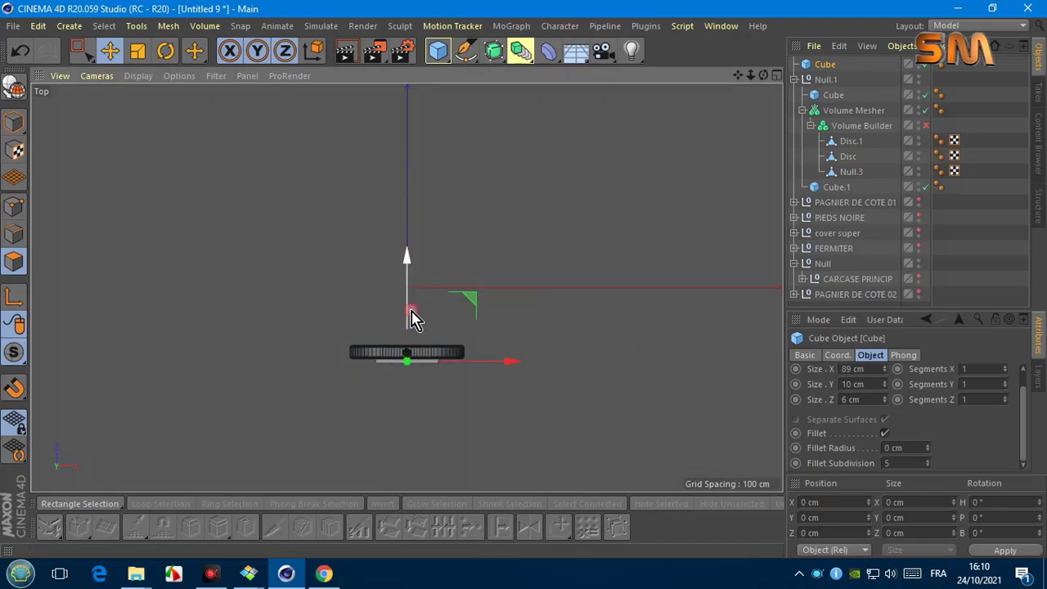
click(106, 76)
click(103, 180)
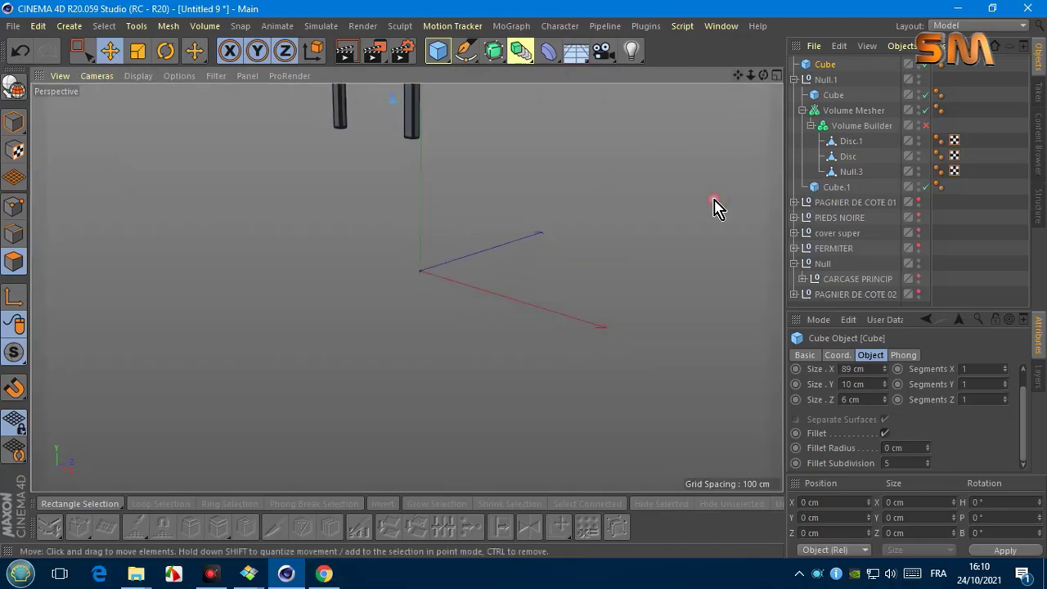
drag(763, 75, 719, 163)
scroll(327, 164, up, 3)
Step: Set the bar's fillet radius to 2 cm and its height and depth to 11 cm
scroll(327, 163, up, 2)
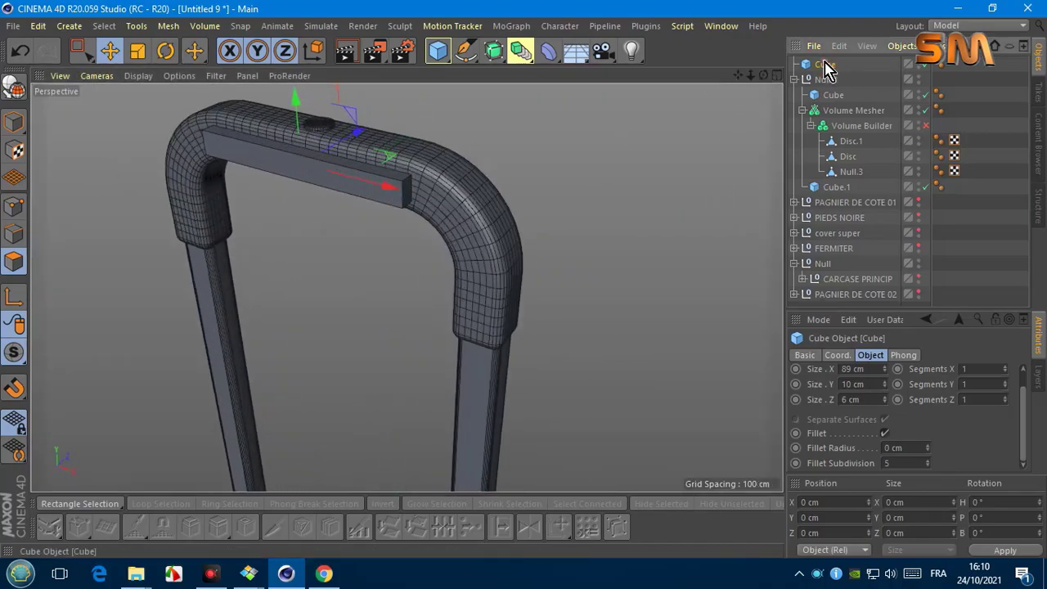
click(928, 448)
click(927, 447)
drag(350, 155, 354, 147)
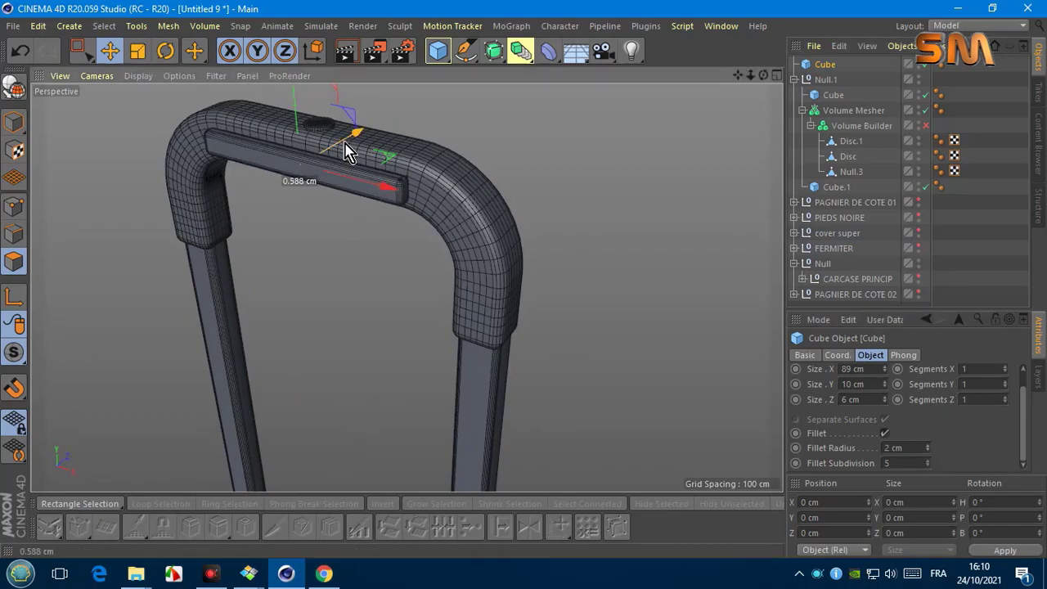
click(885, 382)
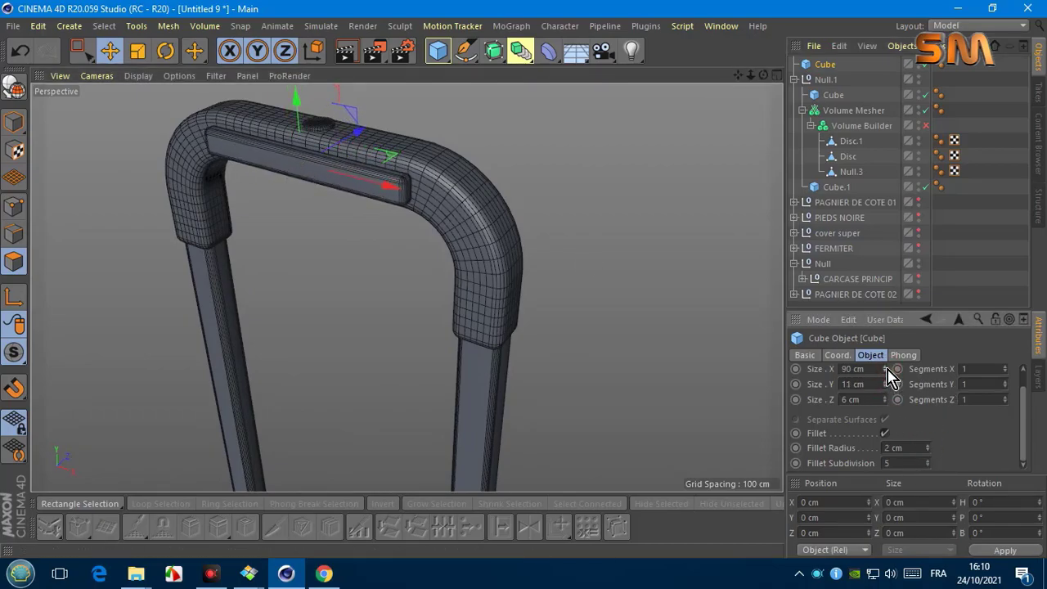
click(885, 396)
drag(350, 158, 352, 153)
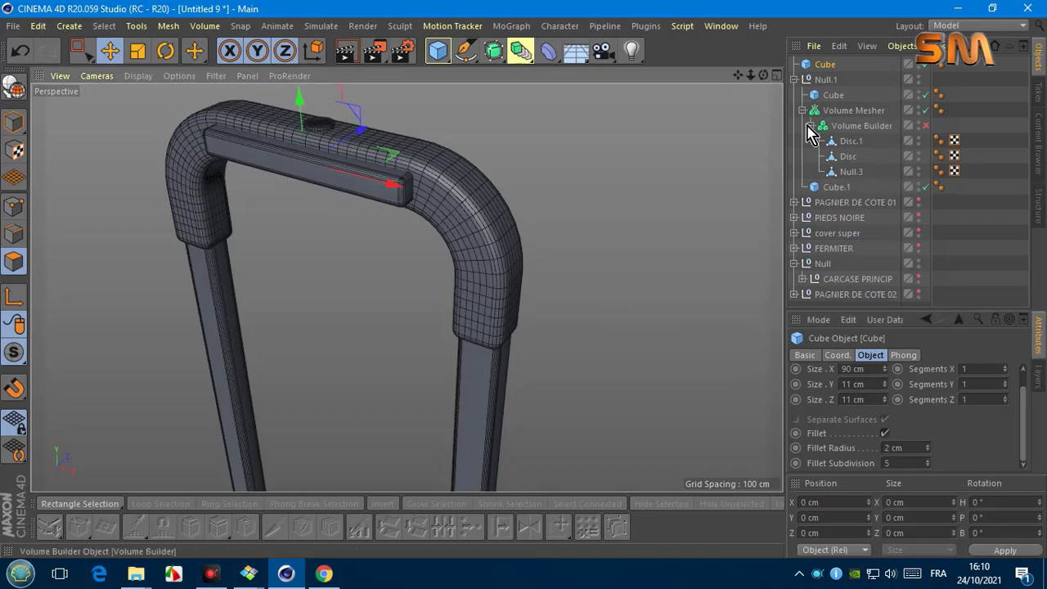
Step: Add a Null.2 inside the Volume Builder and put Disc.1 and the bar Cube in it
click(437, 50)
click(483, 71)
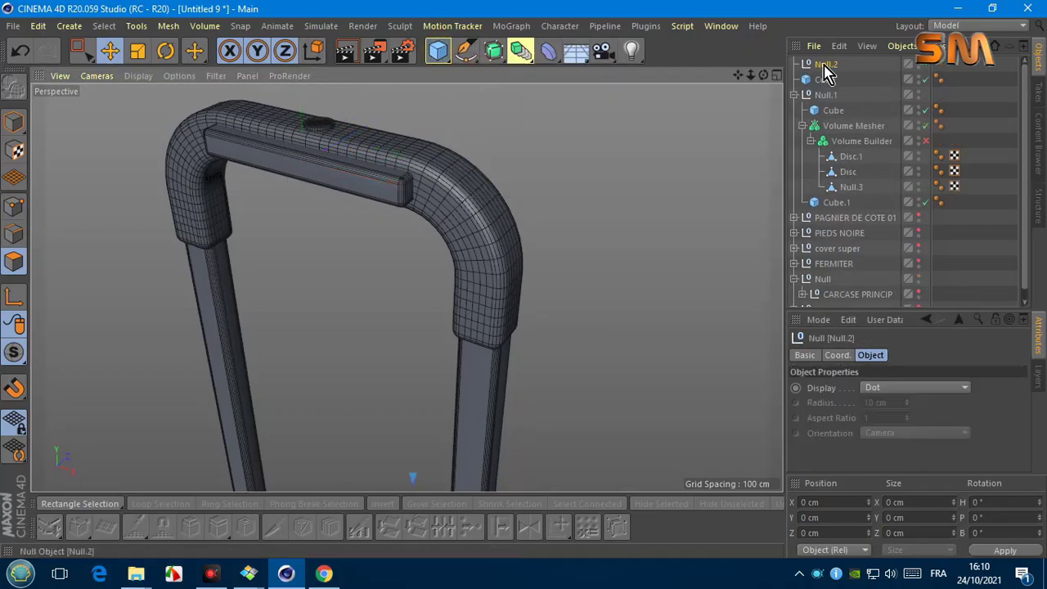
drag(842, 148, 846, 151)
click(849, 157)
scroll(486, 180, up, 5)
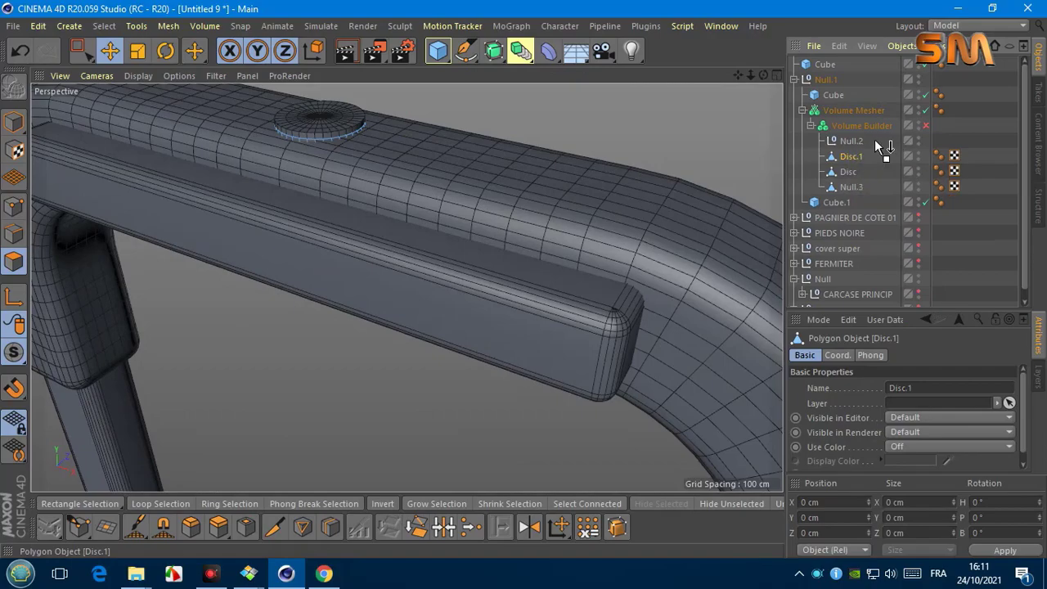
drag(875, 139, 847, 137)
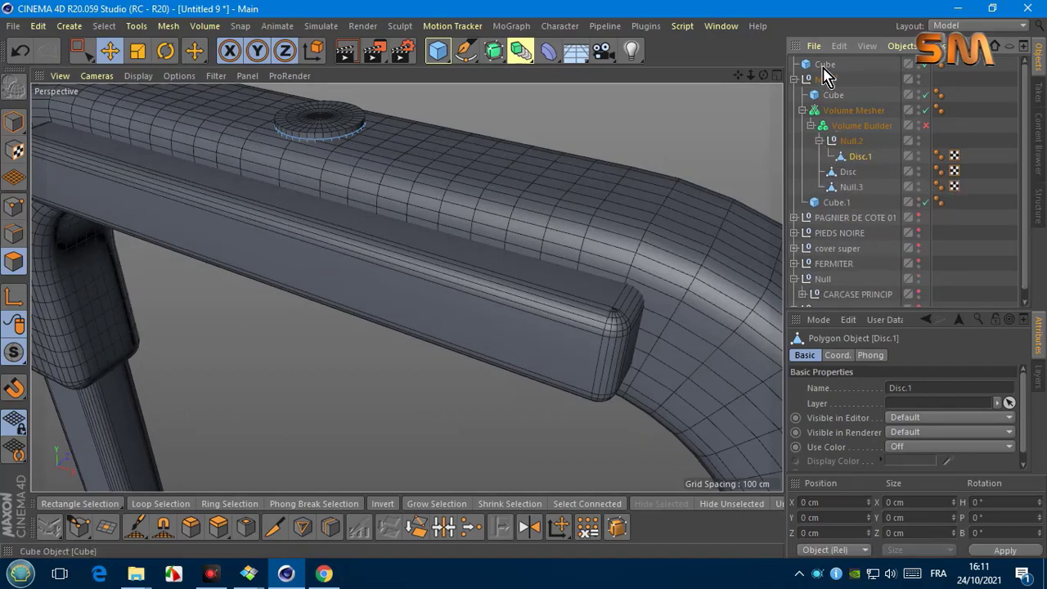
drag(824, 68, 846, 187)
click(819, 125)
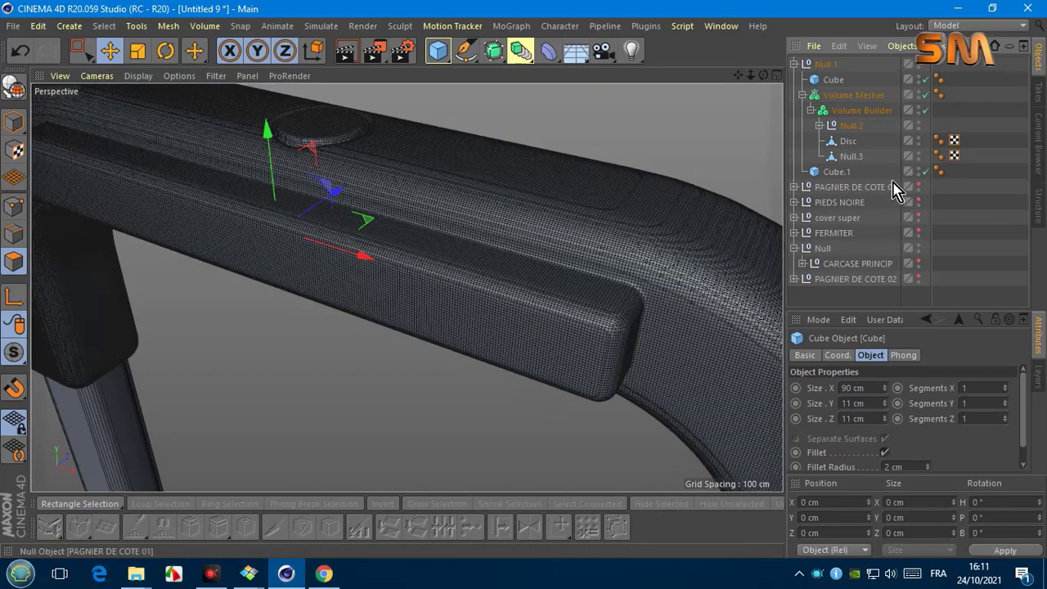
Step: Set Null.2 to Subtract in the Volume Builder and switch to smooth shaded display
click(854, 110)
scroll(1014, 400, down, 2)
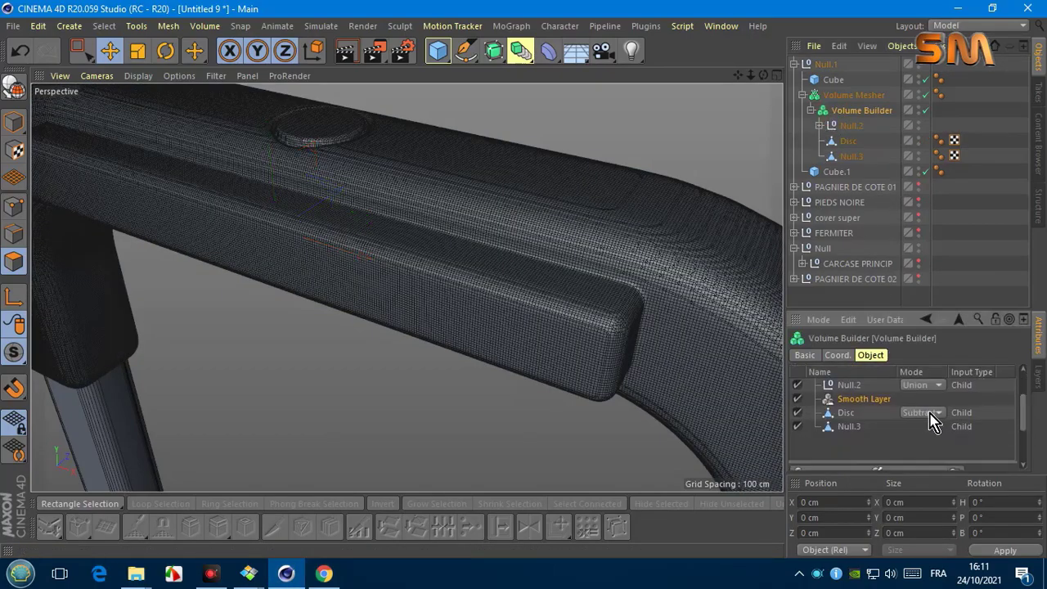
click(925, 95)
drag(924, 389, 916, 417)
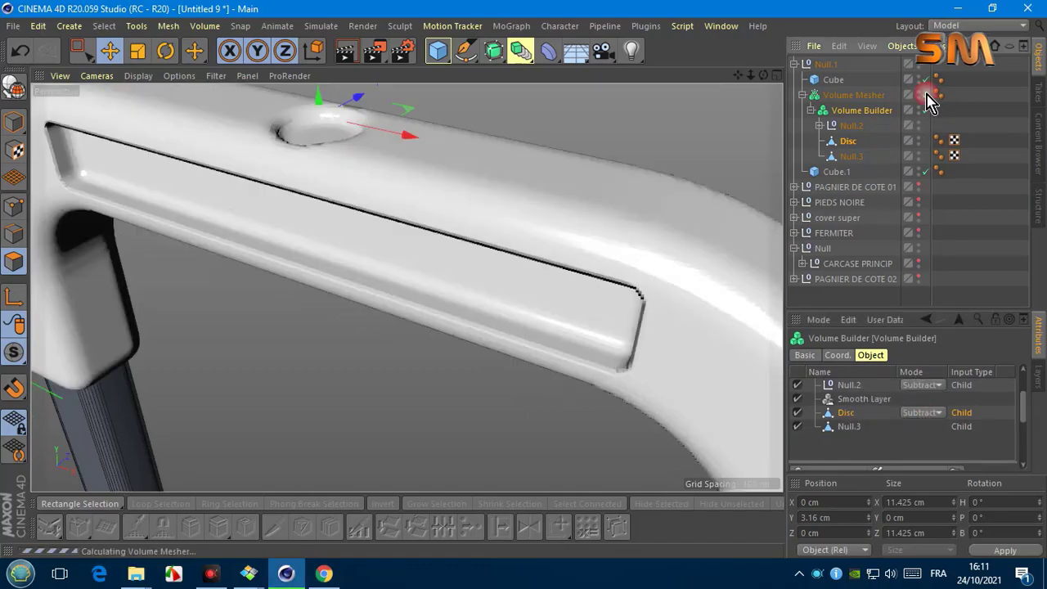
click(925, 94)
click(138, 75)
click(148, 99)
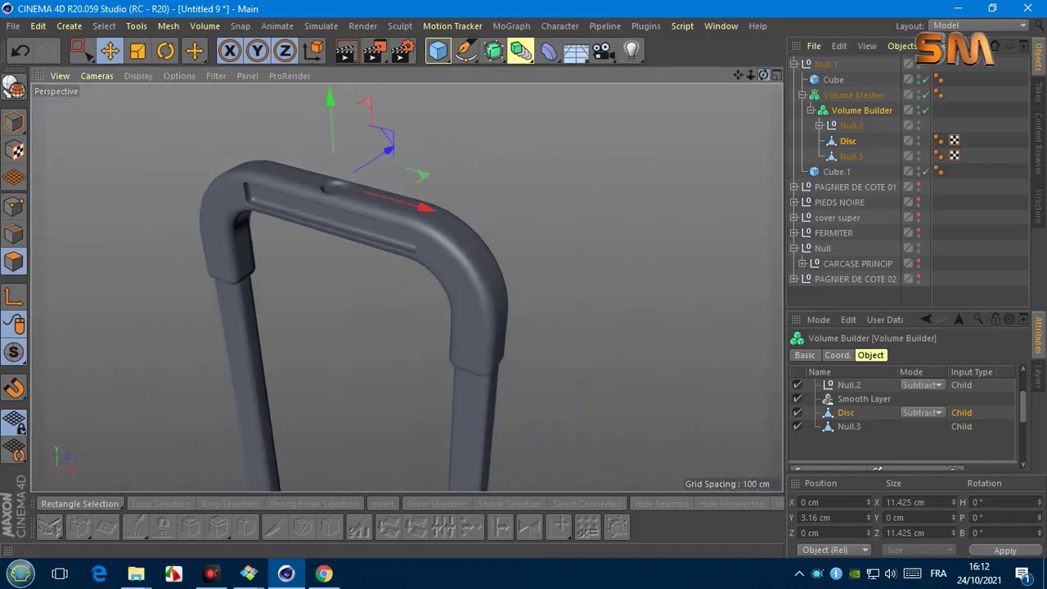
Step: Move the Smooth Layer to the top of the Volume Builder's input list
scroll(320, 231, up, 3)
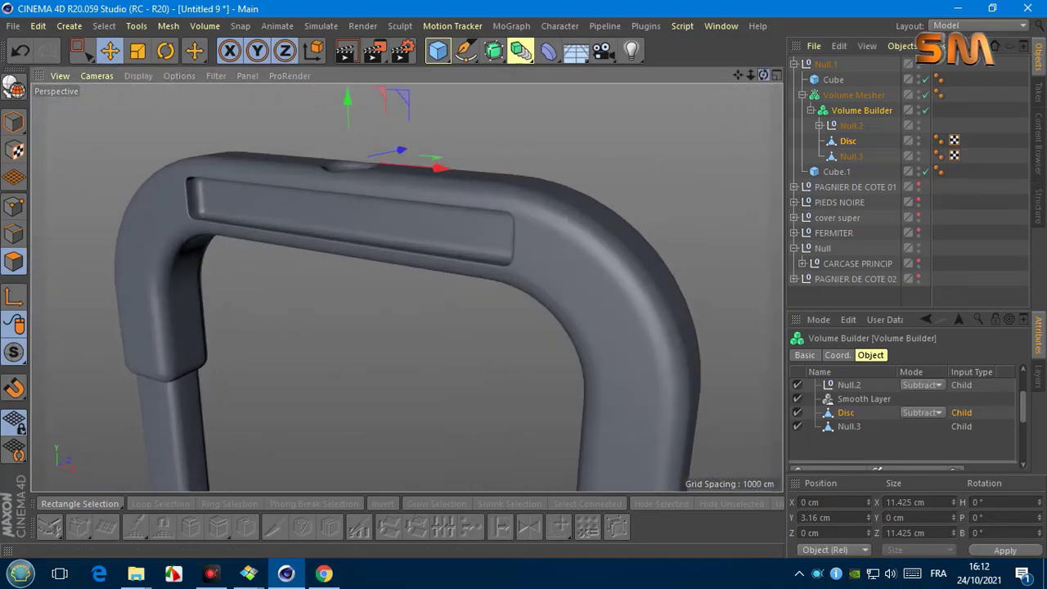
alt+drag(320, 231, 810, 141)
click(850, 141)
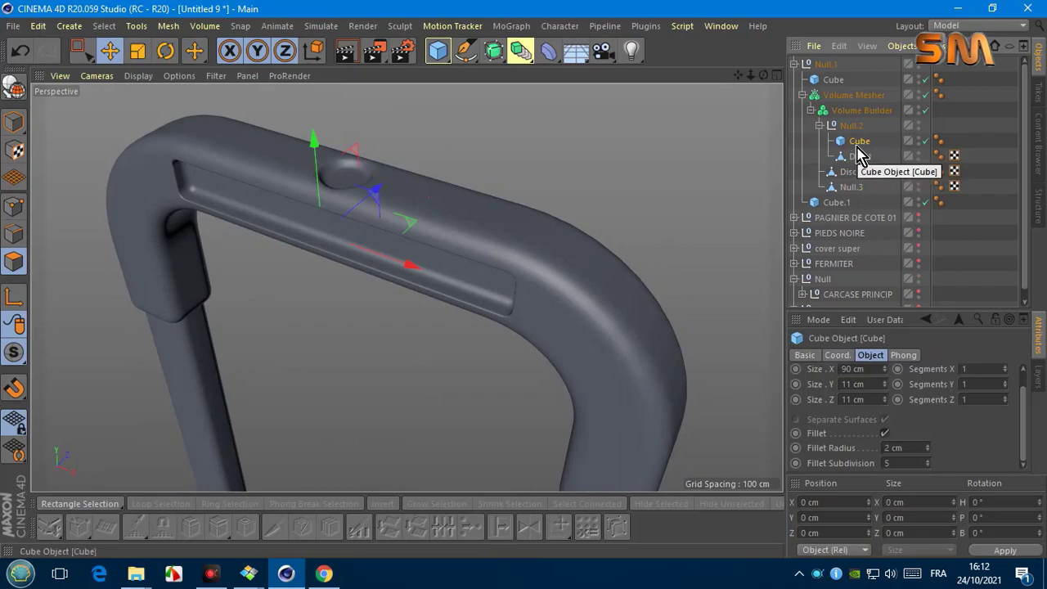
click(819, 126)
click(861, 110)
drag(876, 440, 892, 368)
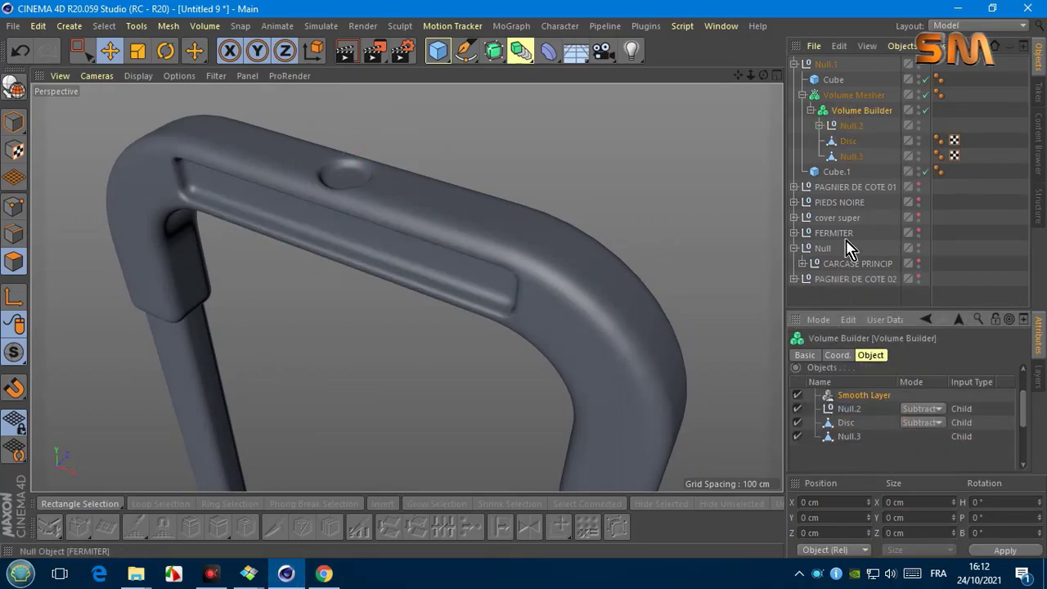
click(848, 142)
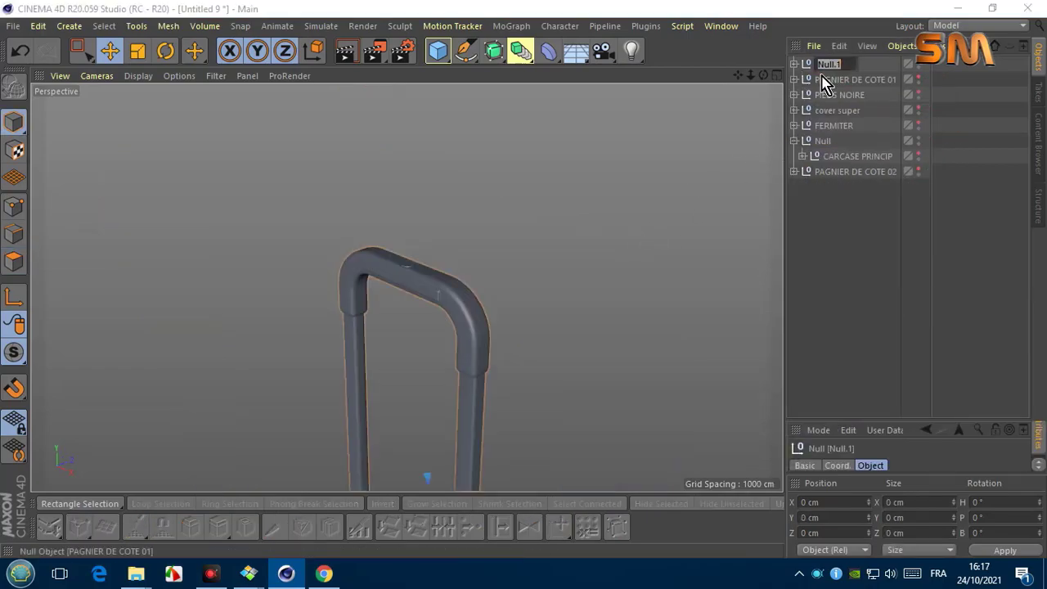
Step: Rename the Null.1 handle group to PAGNIER MOBILE
text(Pa)
text( MO)
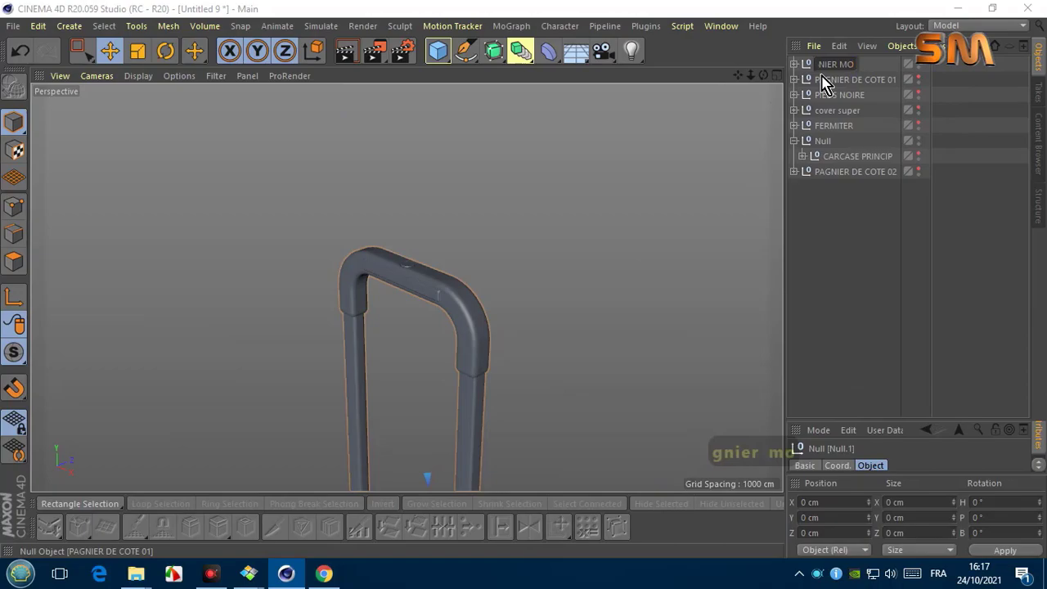
key(Return)
drag(763, 75, 736, 76)
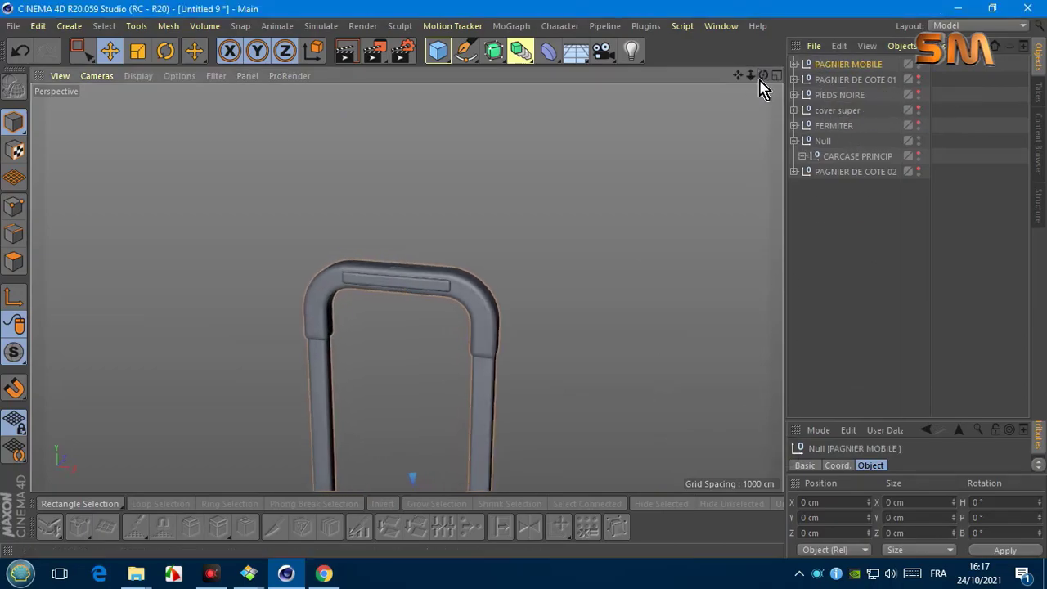
Step: Unhide the cover bar and suitcase body and orbit to a side view of the case
click(919, 110)
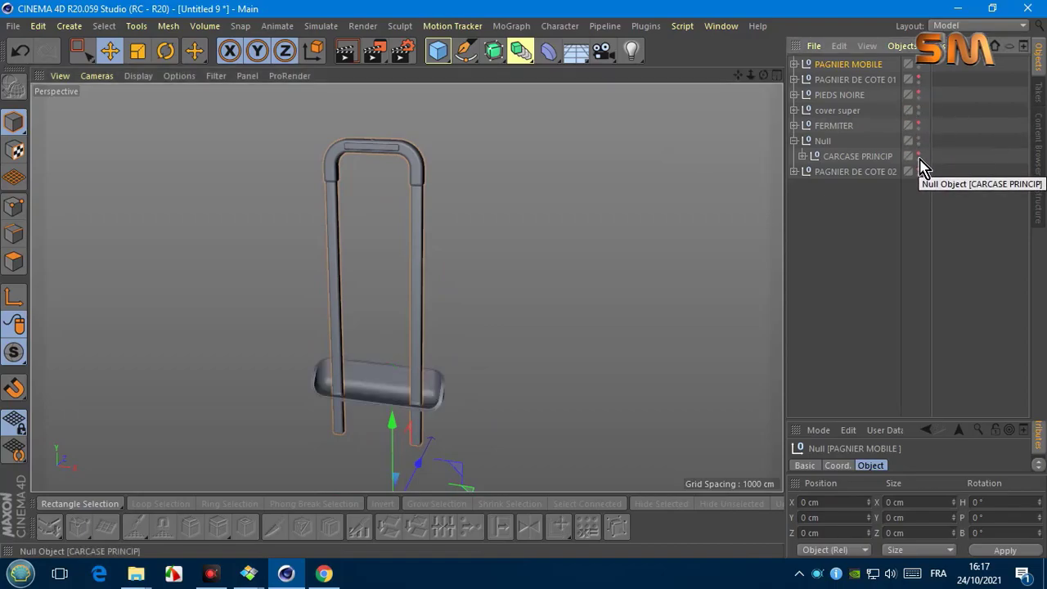
click(920, 155)
alt+drag(537, 262, 685, 176)
drag(764, 79, 762, 75)
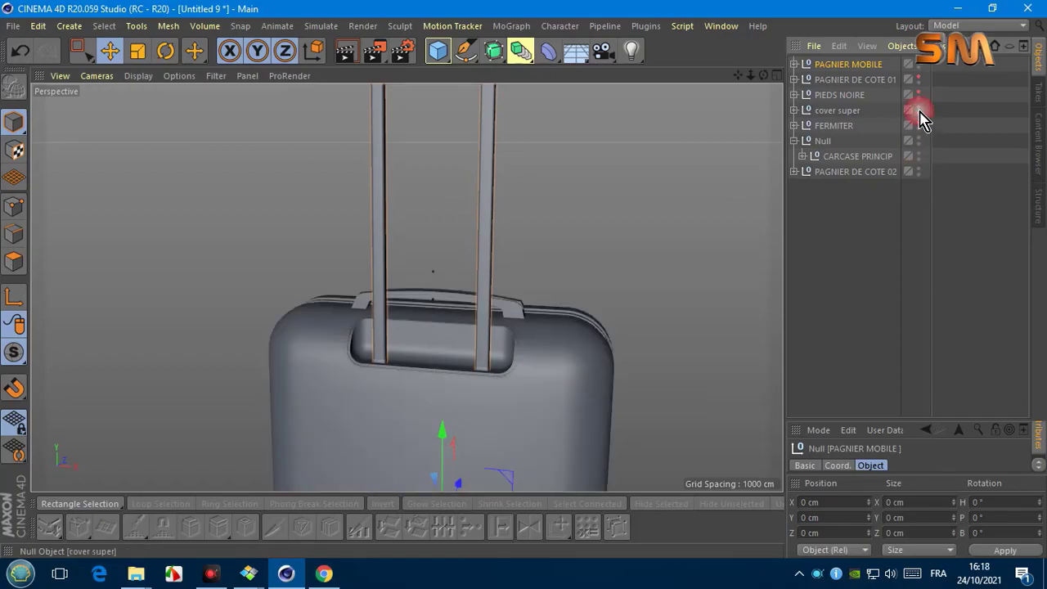
click(920, 65)
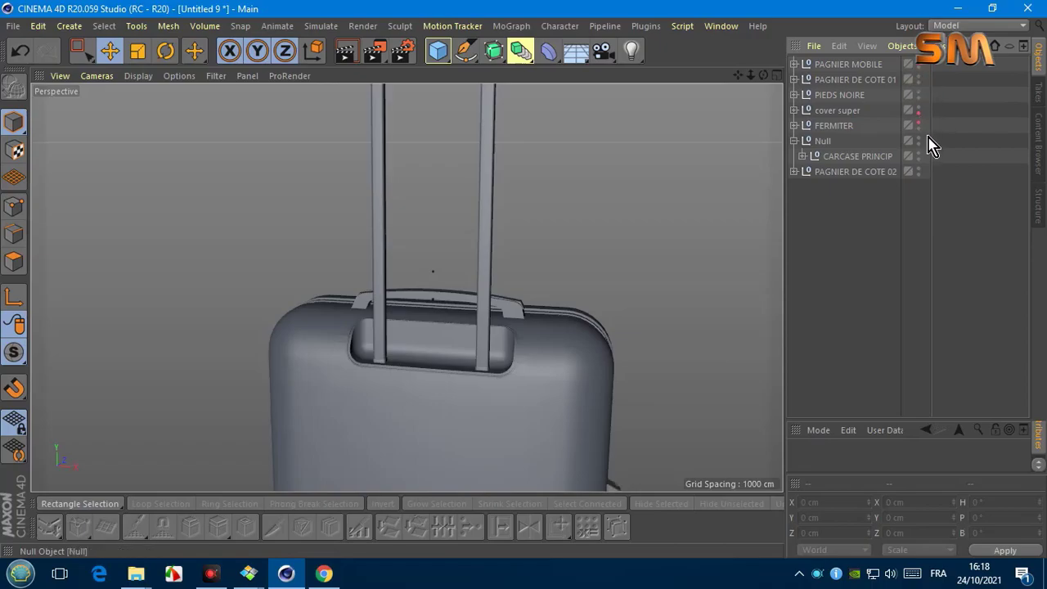
alt+drag(643, 285, 409, 286)
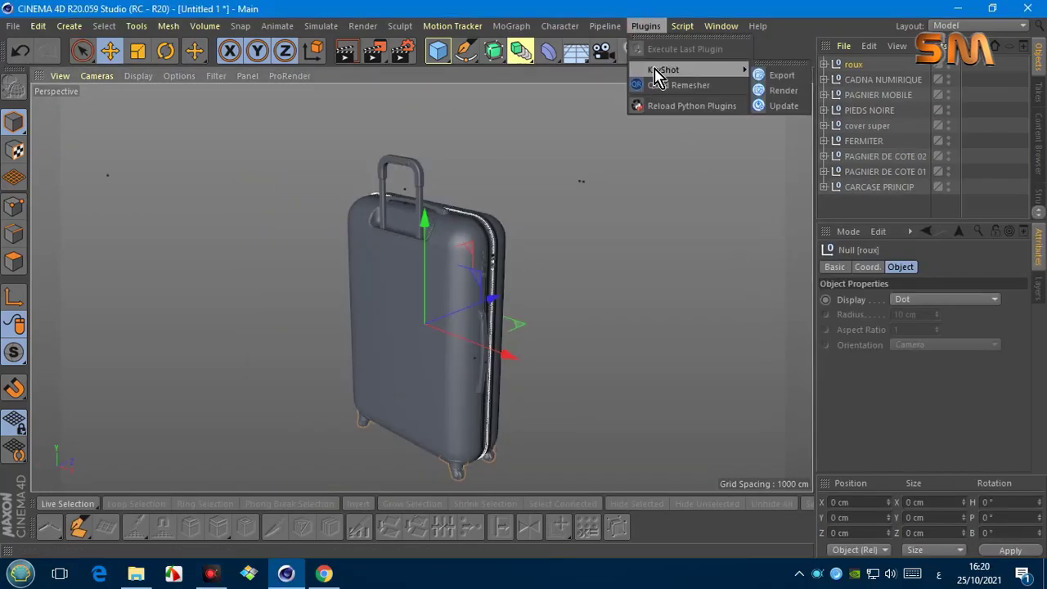
Step: Export to .bip overwriting the 222222 file, then open 222222 in KeyShot
click(781, 74)
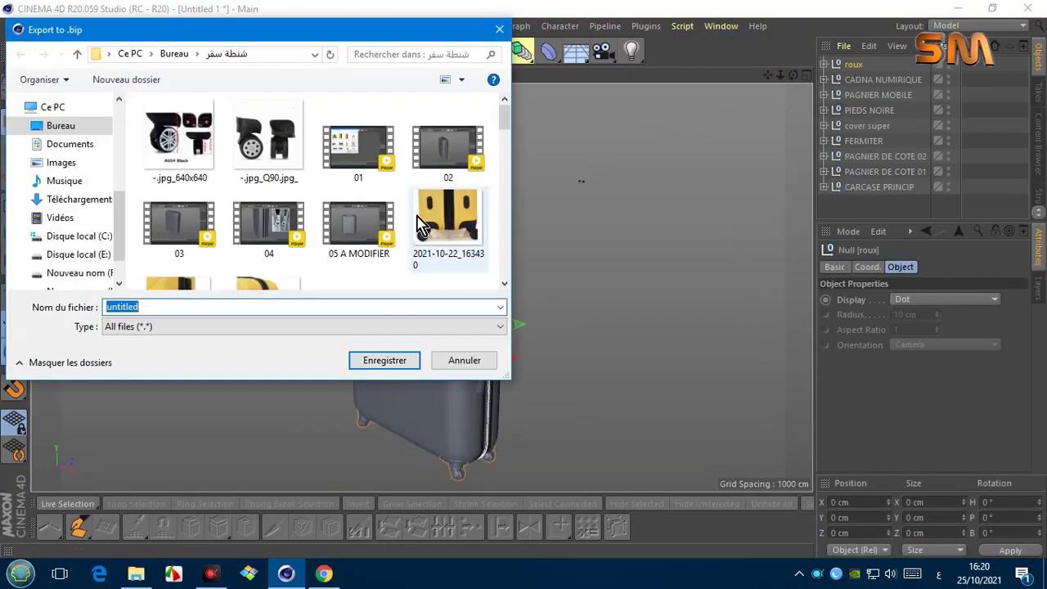
drag(503, 110, 509, 217)
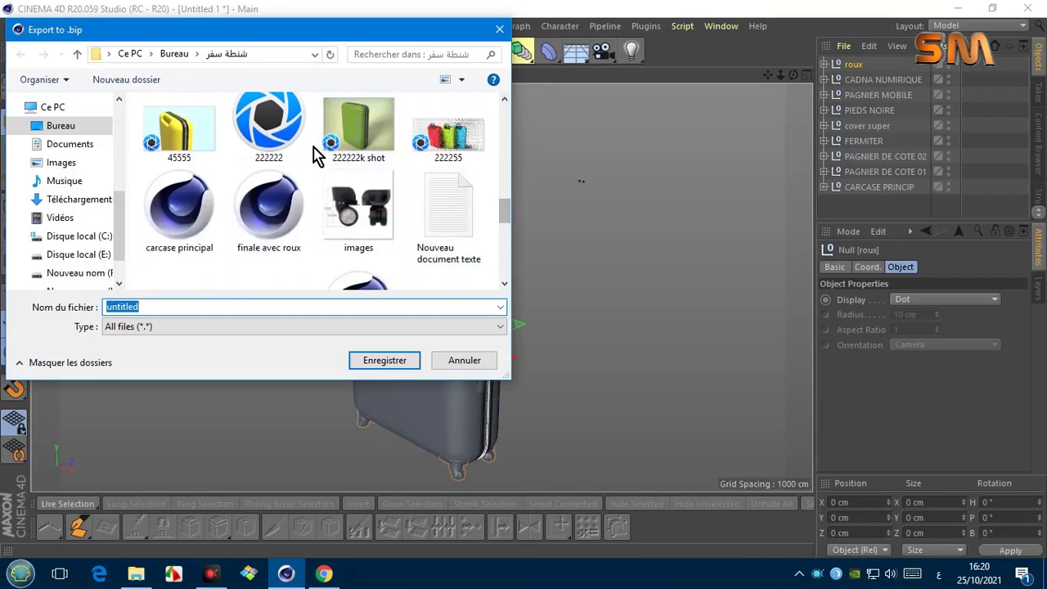
click(274, 139)
click(385, 360)
click(559, 287)
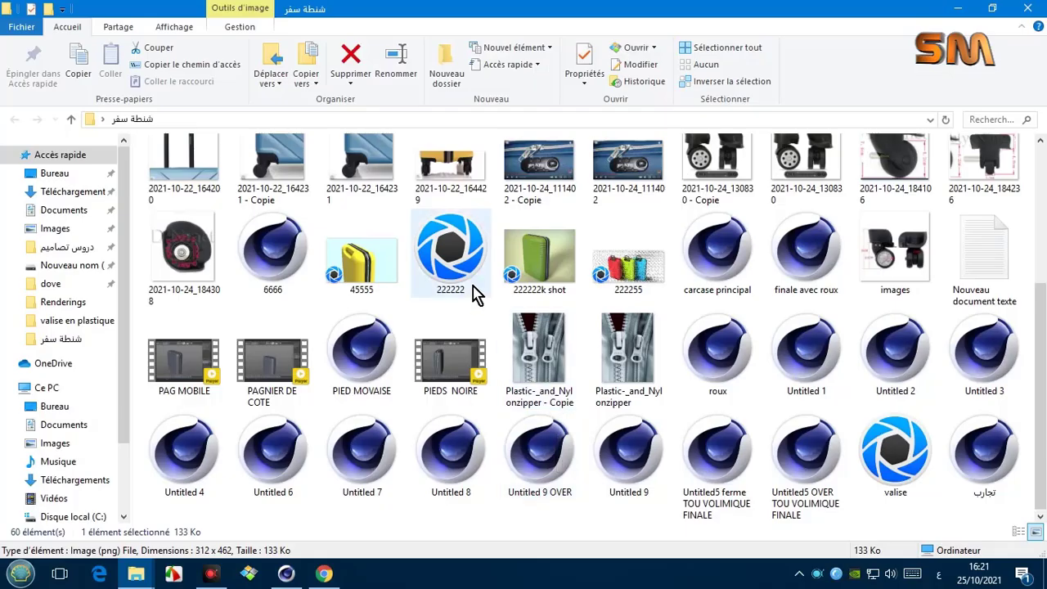
double_click(461, 265)
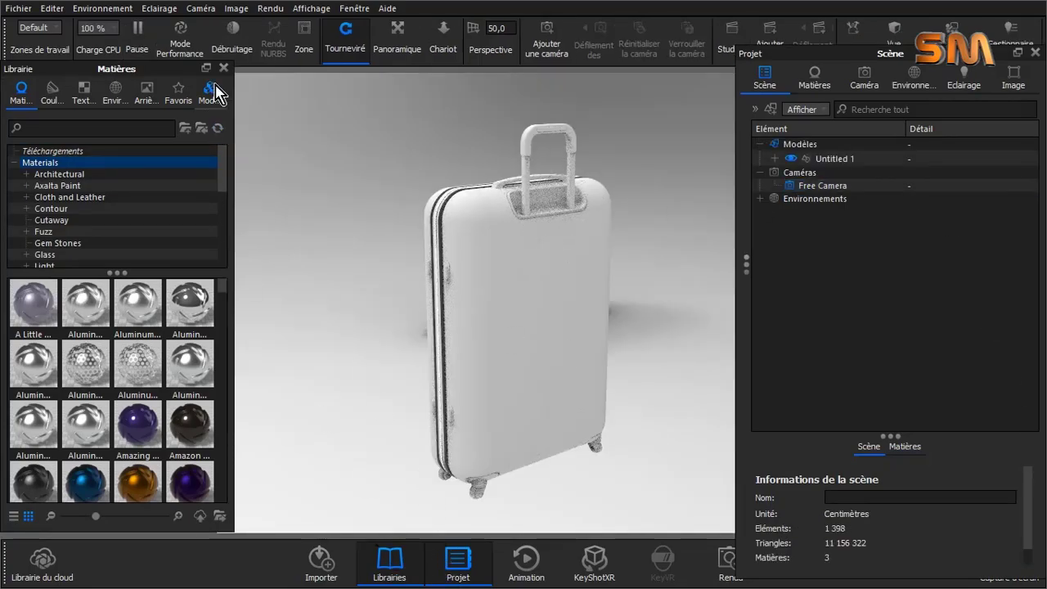
Step: Add a Backdrop Ramp from the Models library and set the suitcase on the ground
click(345, 37)
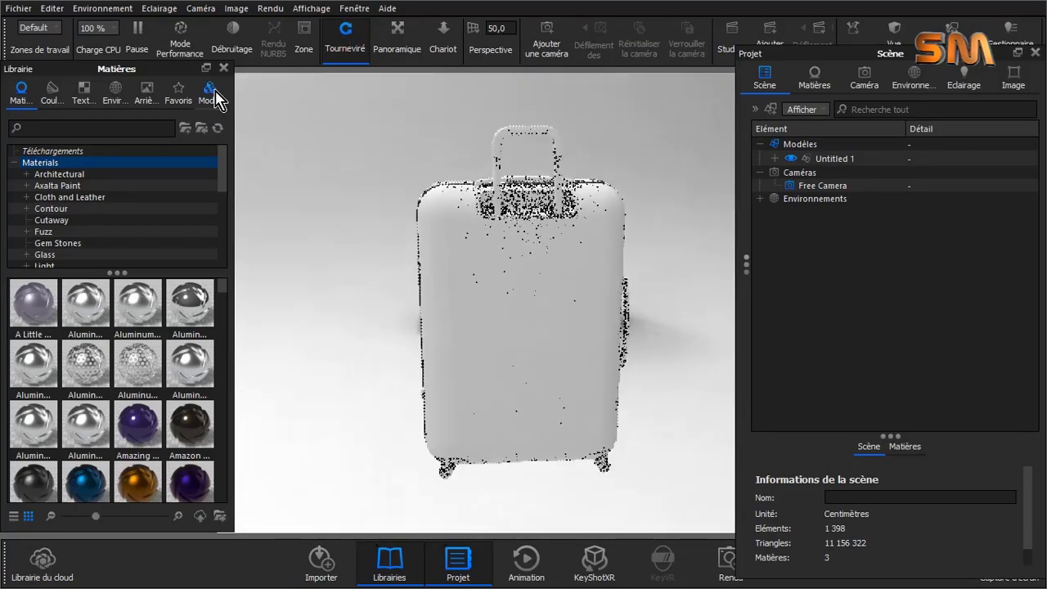
click(210, 92)
double_click(47, 315)
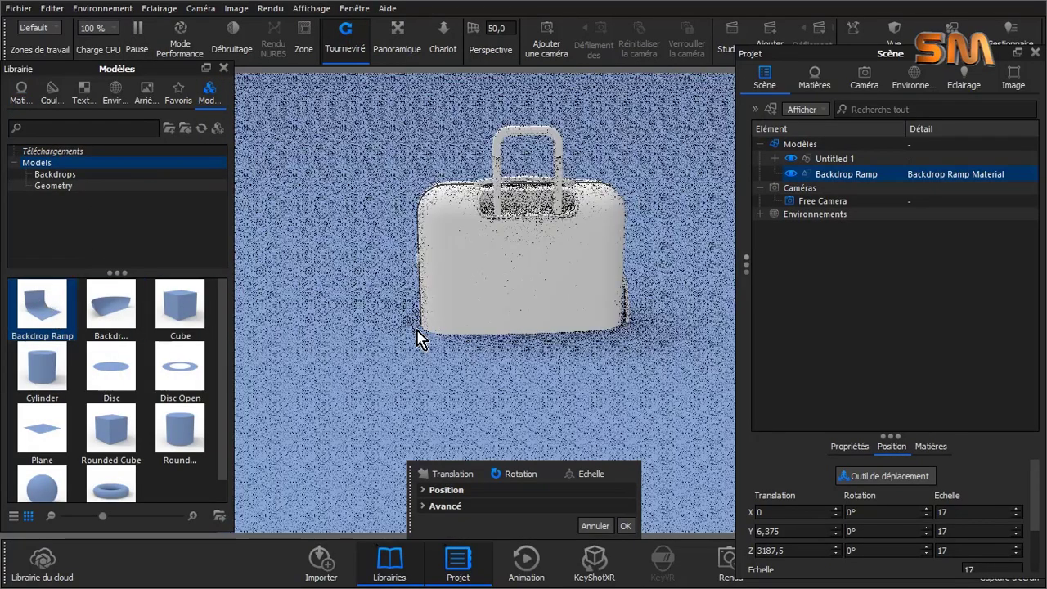
click(421, 332)
click(832, 535)
click(626, 526)
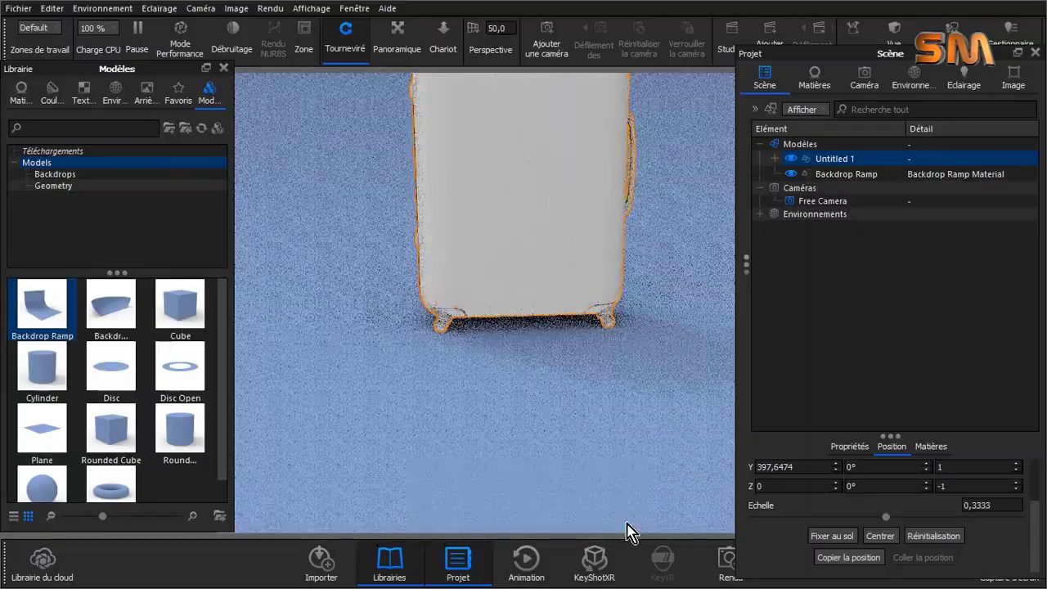
Step: Rotate the suitcase to -50.7° around Y with the transform tool
scroll(607, 455, down, 5)
scroll(564, 386, up, 3)
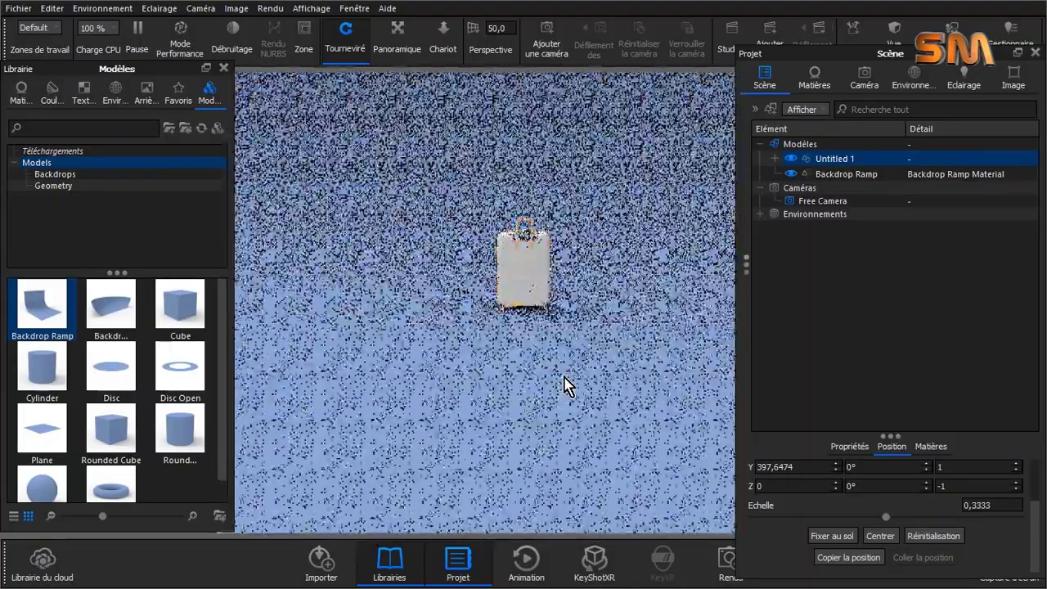
scroll(564, 385, up, 3)
click(401, 41)
mouse_move(540, 245)
mouse_down()
mouse_move(523, 292)
mouse_move(519, 285)
mouse_up()
right_click(572, 478)
click(622, 49)
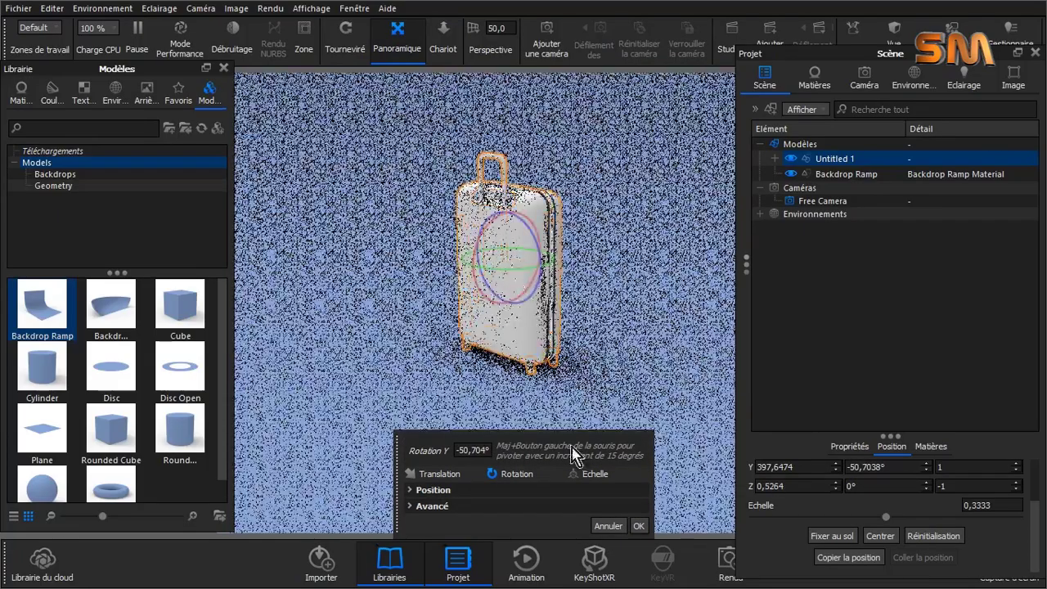
click(626, 526)
Step: Raise the whole suitcase about 14 cm above the ramp
scroll(553, 360, up, 3)
click(630, 368)
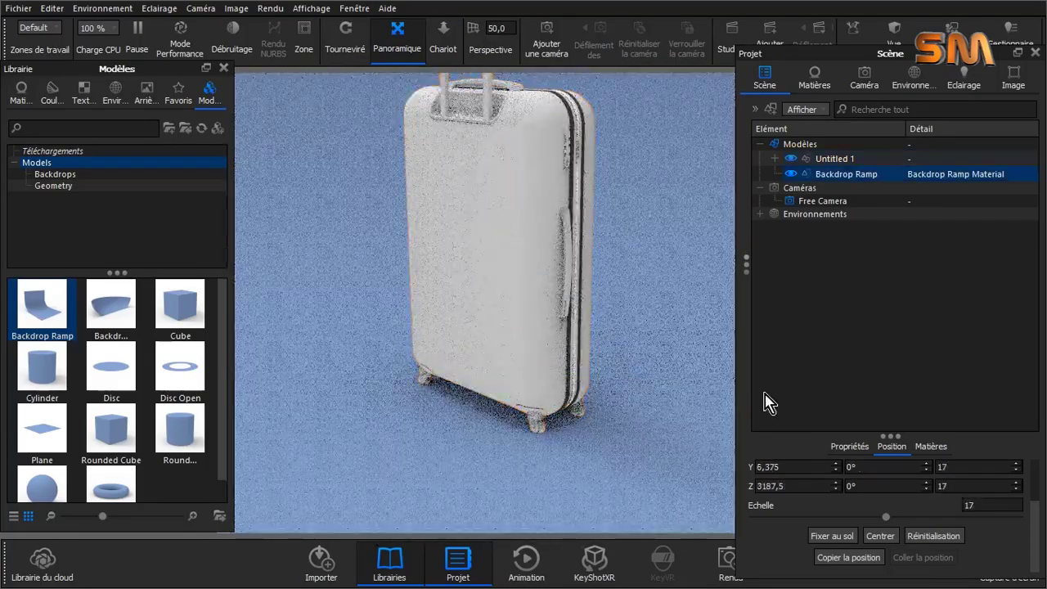
click(535, 344)
click(775, 159)
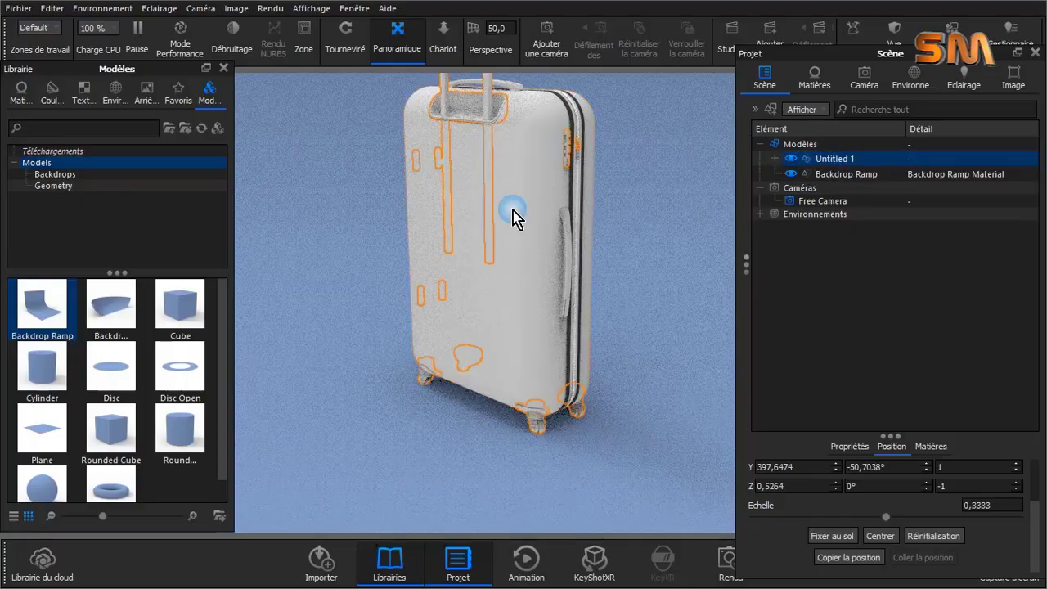
right_click(514, 218)
click(568, 151)
drag(497, 182, 497, 169)
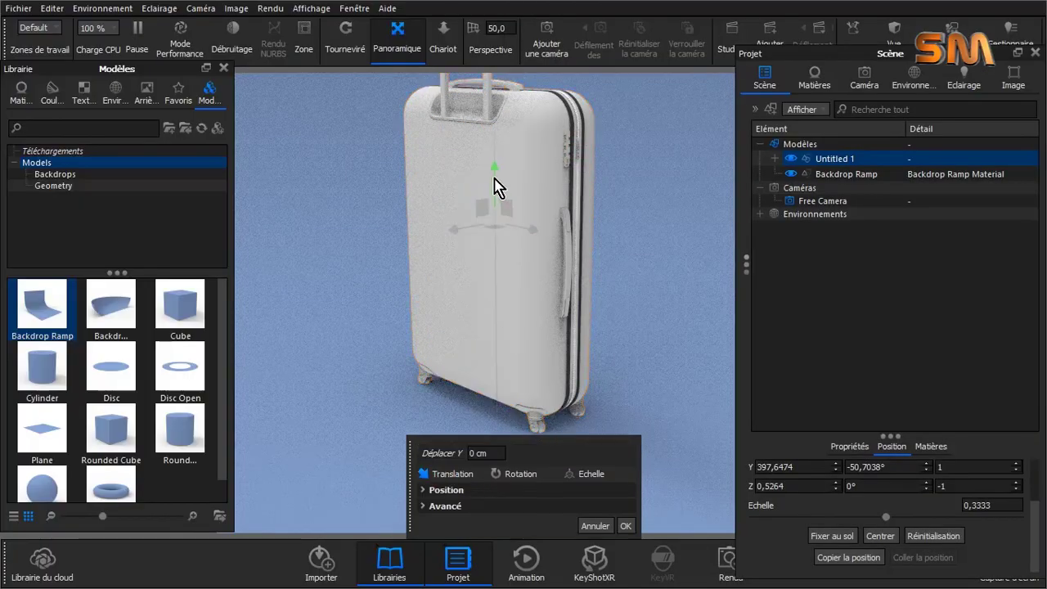
click(626, 528)
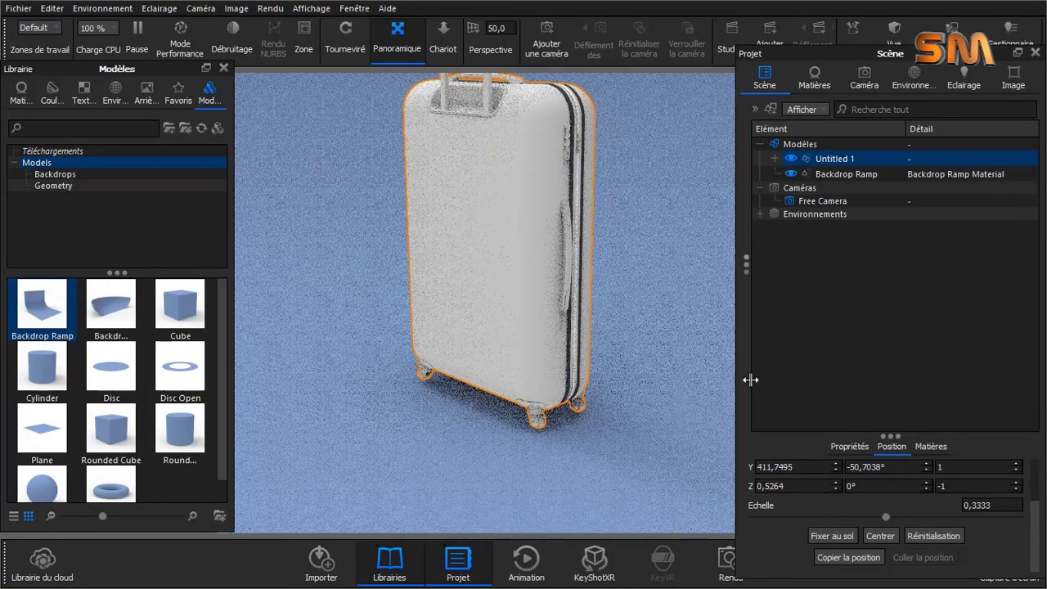
Step: Lower one suitcase part about 5 cm, then reselect the whole suitcase
click(783, 374)
right_click(533, 314)
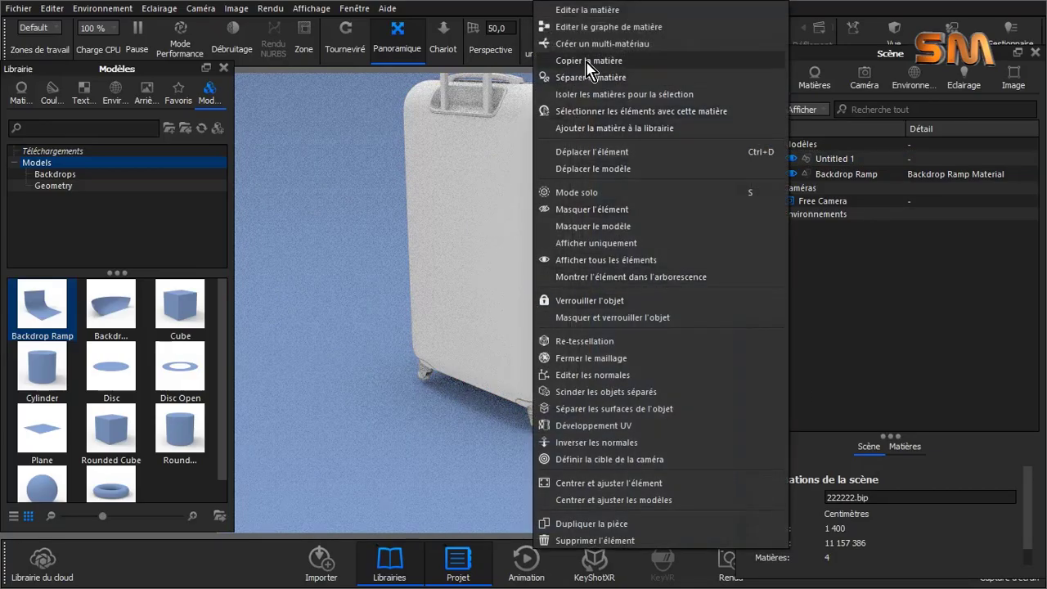
click(573, 150)
drag(495, 201, 497, 206)
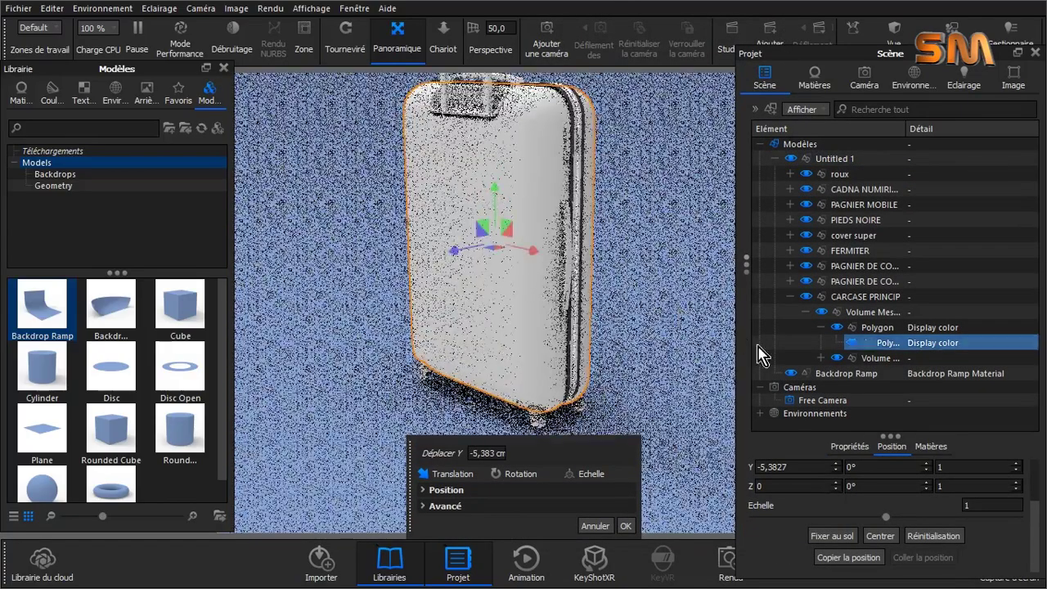
click(626, 527)
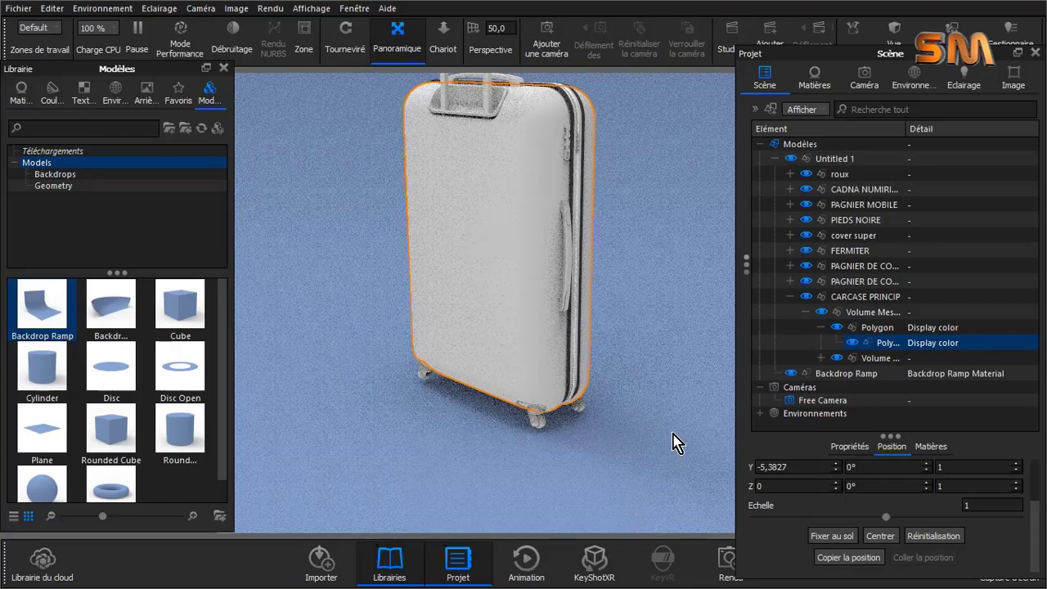
click(774, 159)
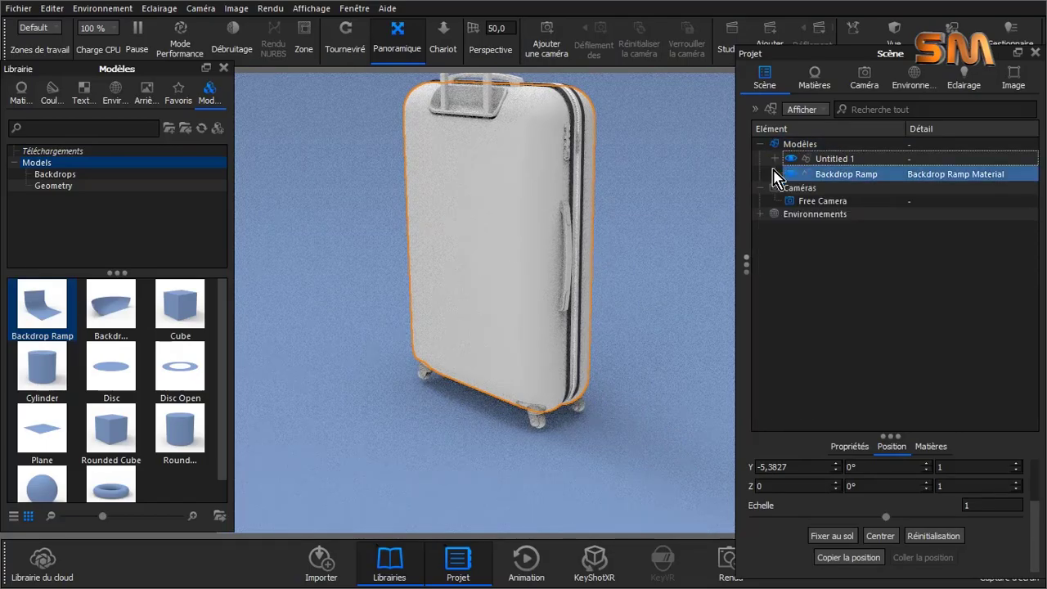
drag(602, 137, 577, 194)
click(577, 194)
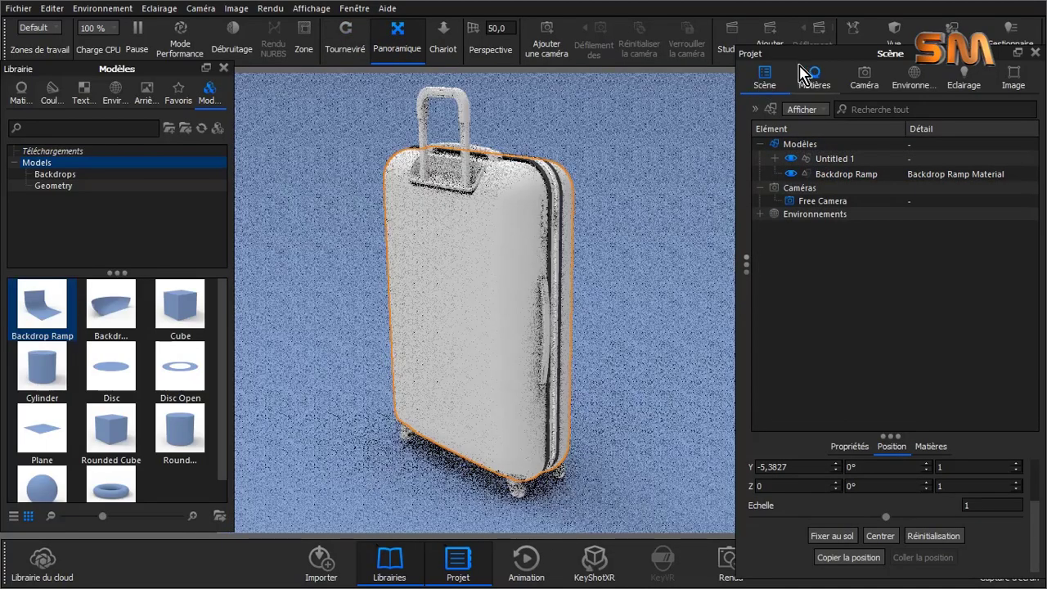
Step: Float the scene panel free and preview the render full screen
drag(818, 53, 805, 139)
click(312, 8)
click(346, 73)
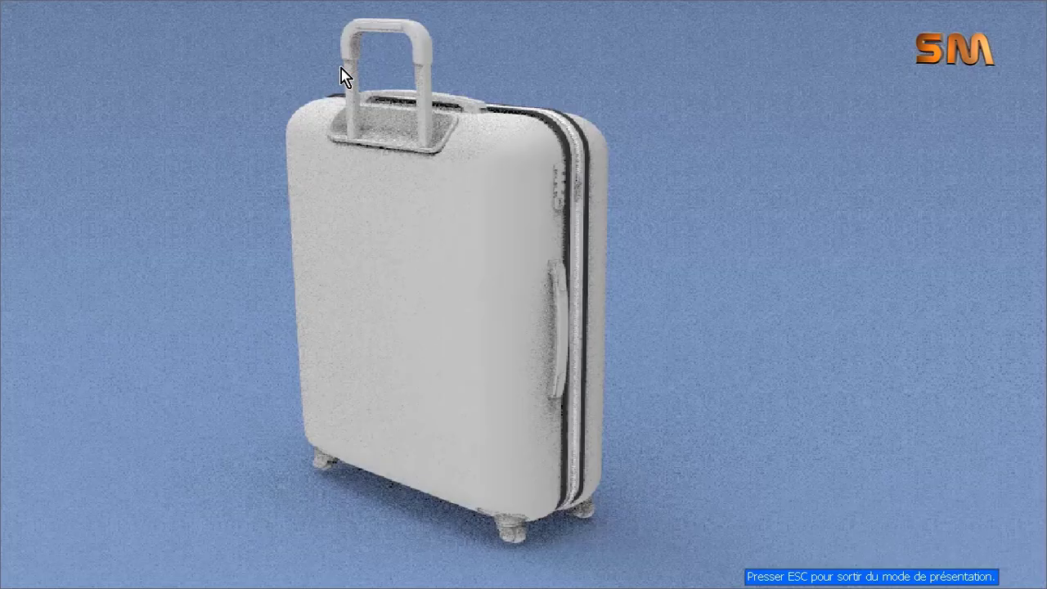
scroll(346, 72, up, 5)
key(Escape)
scroll(507, 217, down, 5)
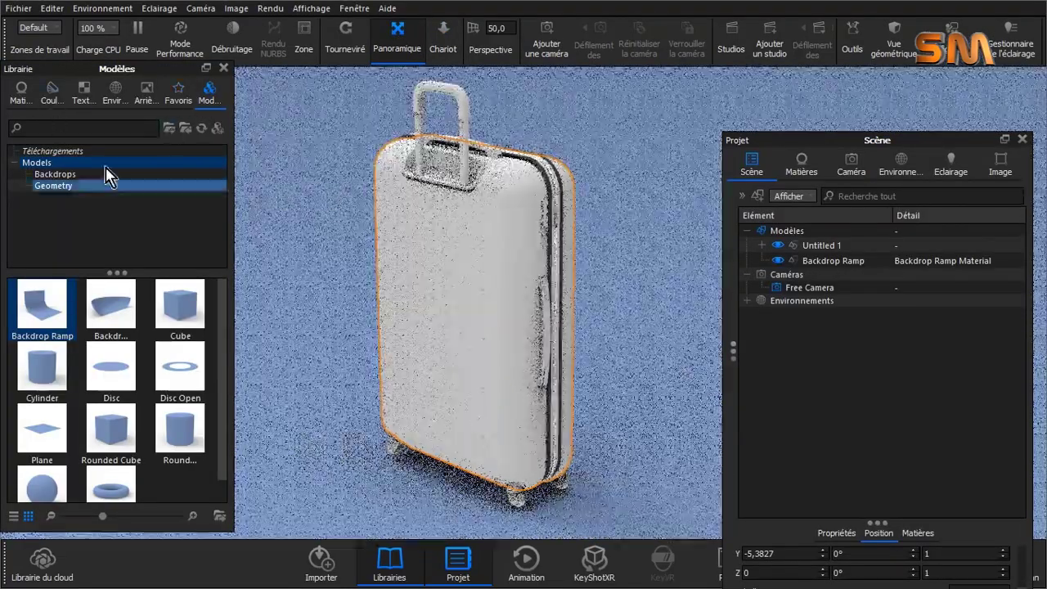
drag(914, 141, 898, 106)
Step: Light the scene with the Dosch-Stairwell interior environment
click(116, 92)
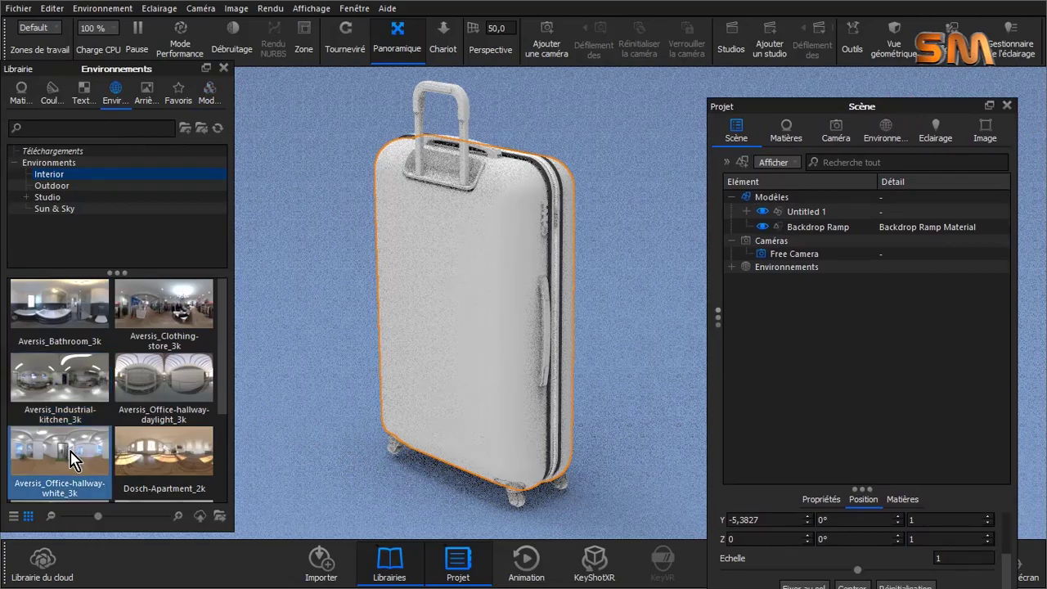
scroll(71, 458, down, 2)
double_click(82, 393)
Step: Change the Backdrop Ramp Material colour from blue to white
click(643, 131)
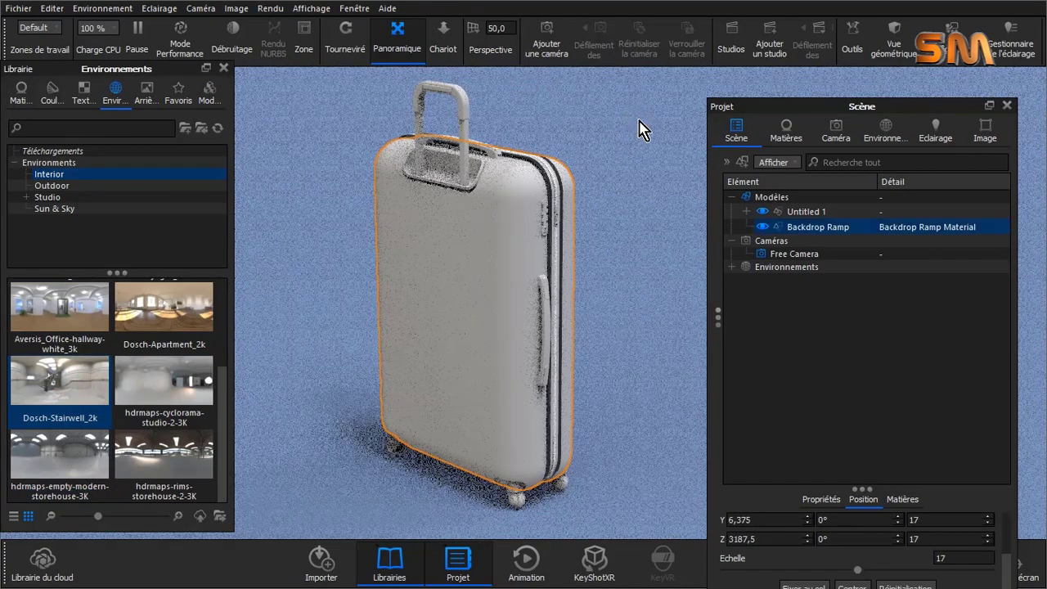
click(22, 92)
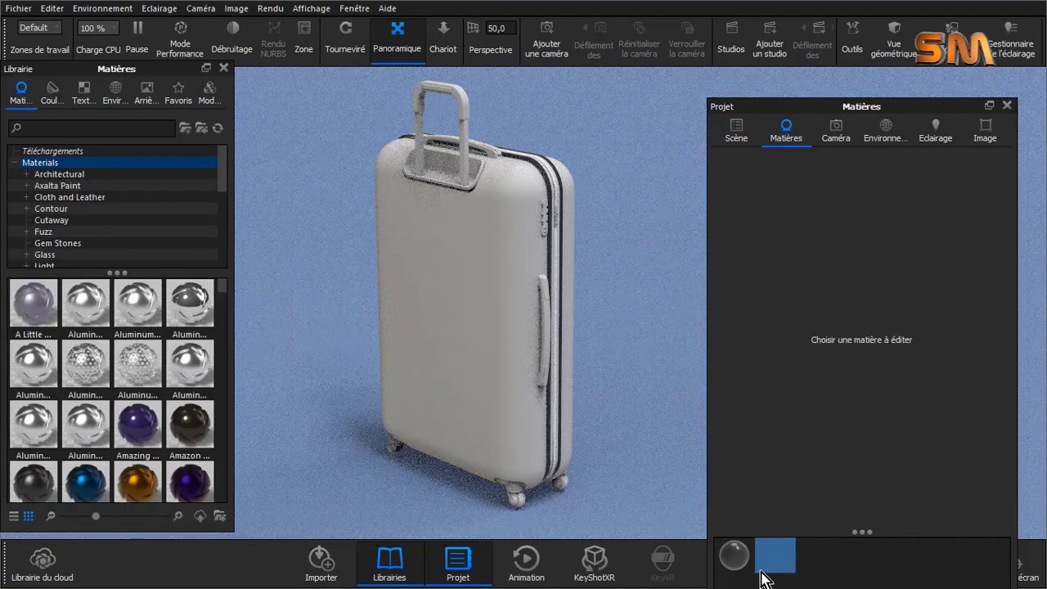
click(760, 568)
click(985, 255)
click(860, 440)
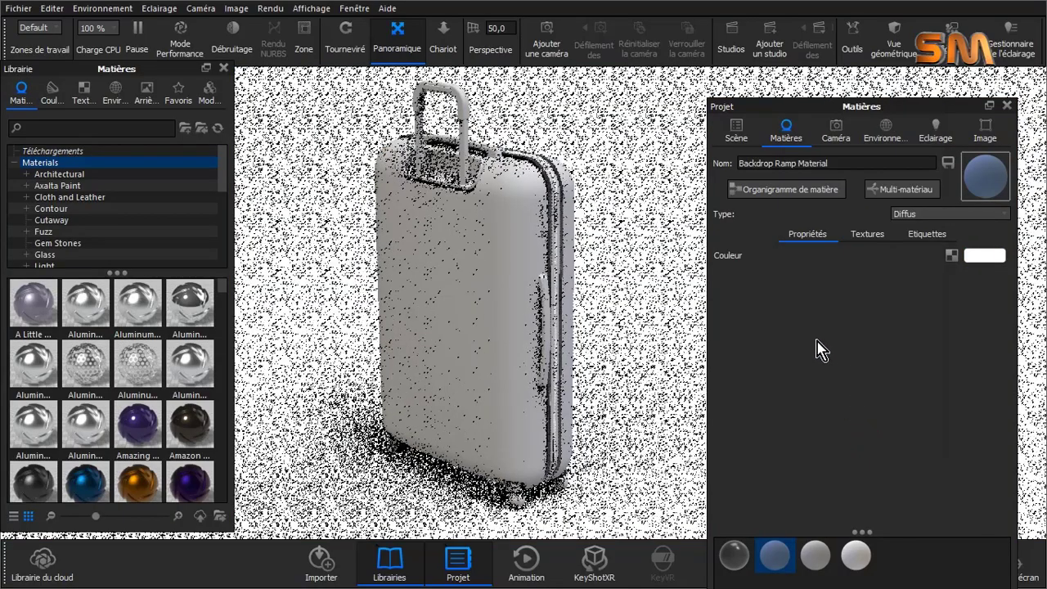
Step: Give the selected suitcase body and both side pocket parts the dark material
click(736, 131)
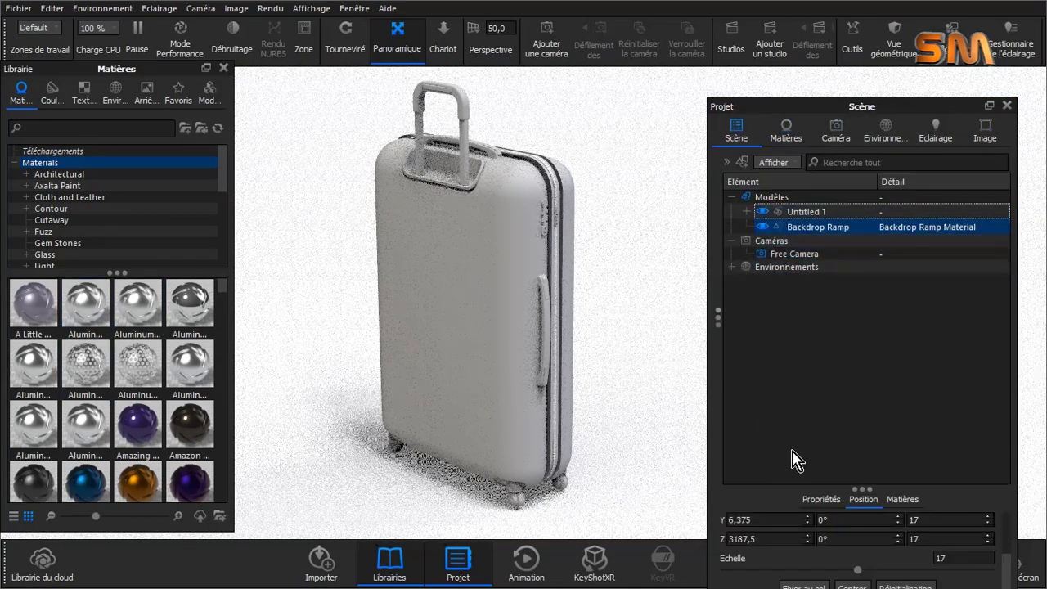
click(747, 212)
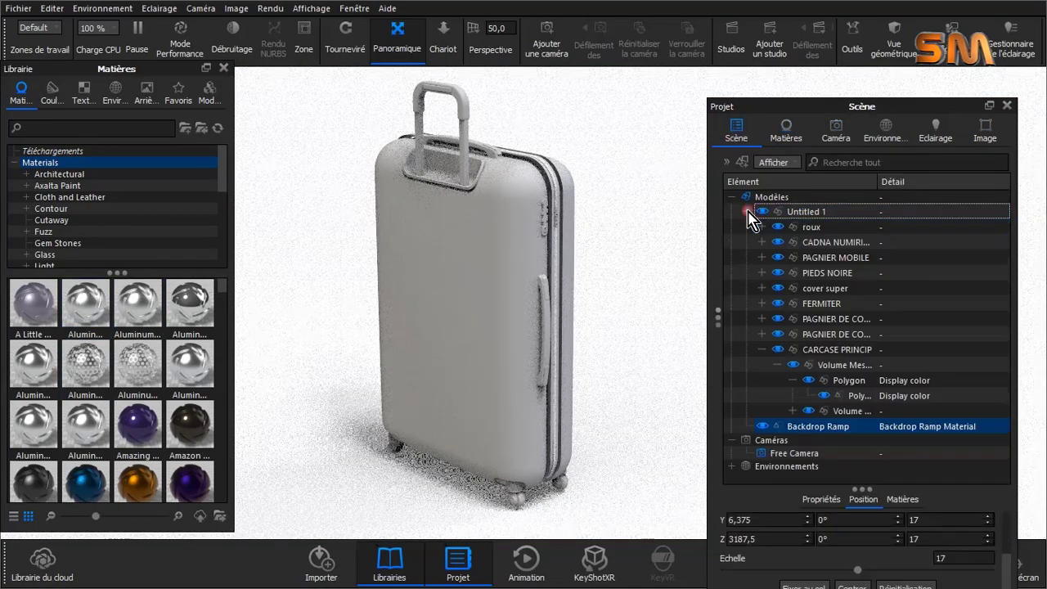
ctrl+click(830, 258)
ctrl+click(830, 273)
ctrl+click(830, 288)
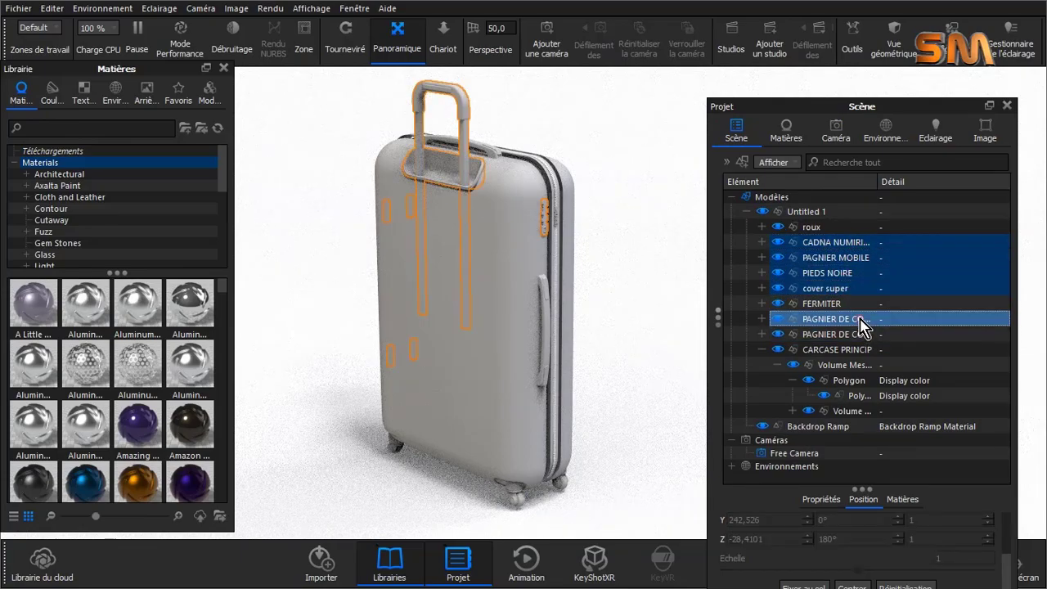
ctrl+click(860, 321)
ctrl+click(900, 335)
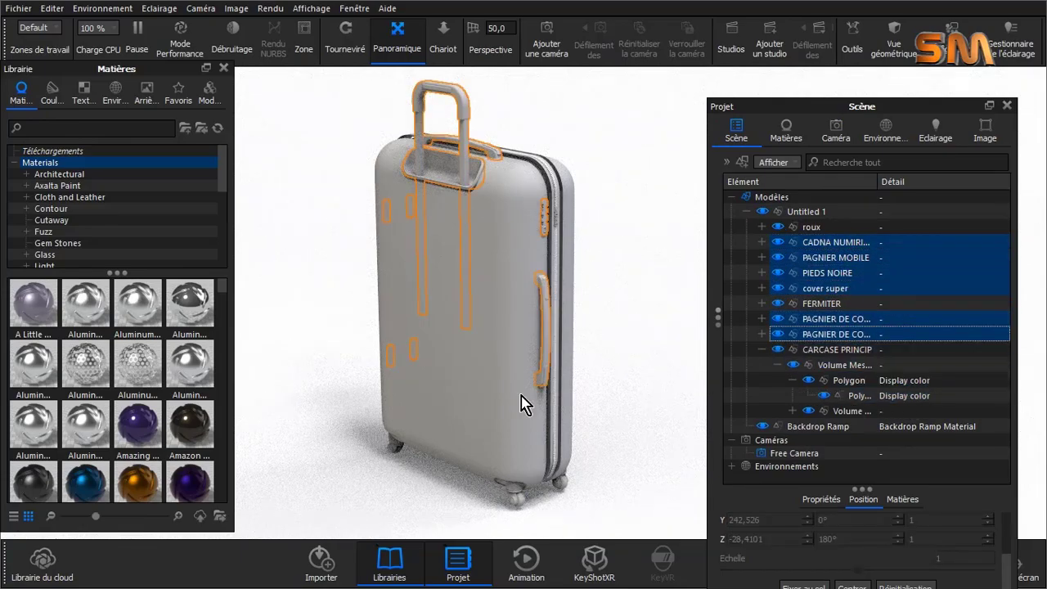
drag(37, 490, 837, 259)
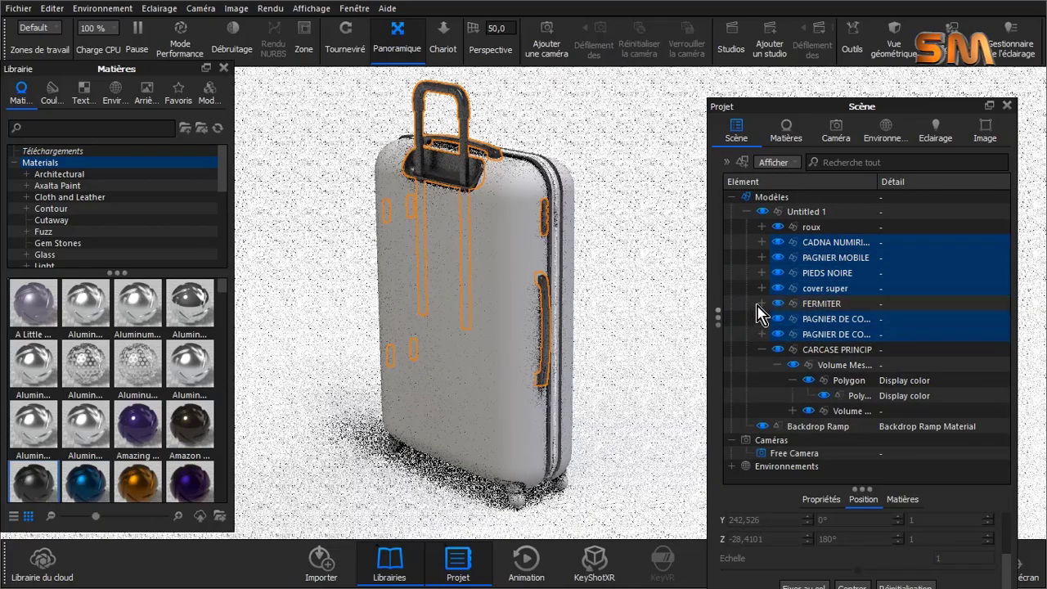
Step: Apply materials to the two FERMITER closure heads and a zip side part
click(761, 303)
click(841, 319)
ctrl+click(854, 334)
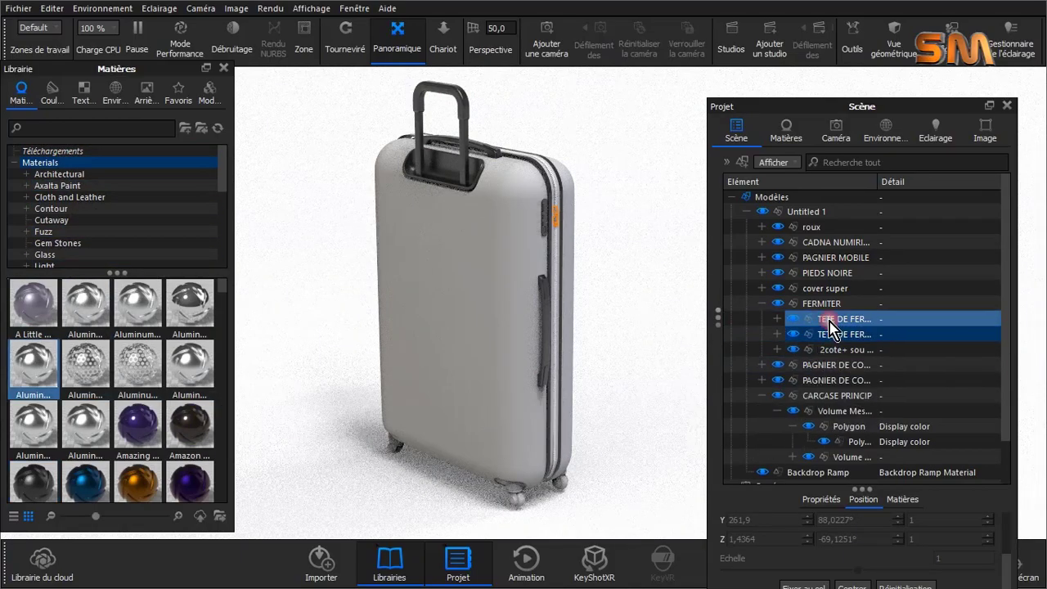
drag(33, 364, 842, 327)
click(777, 350)
click(855, 381)
drag(34, 481, 892, 392)
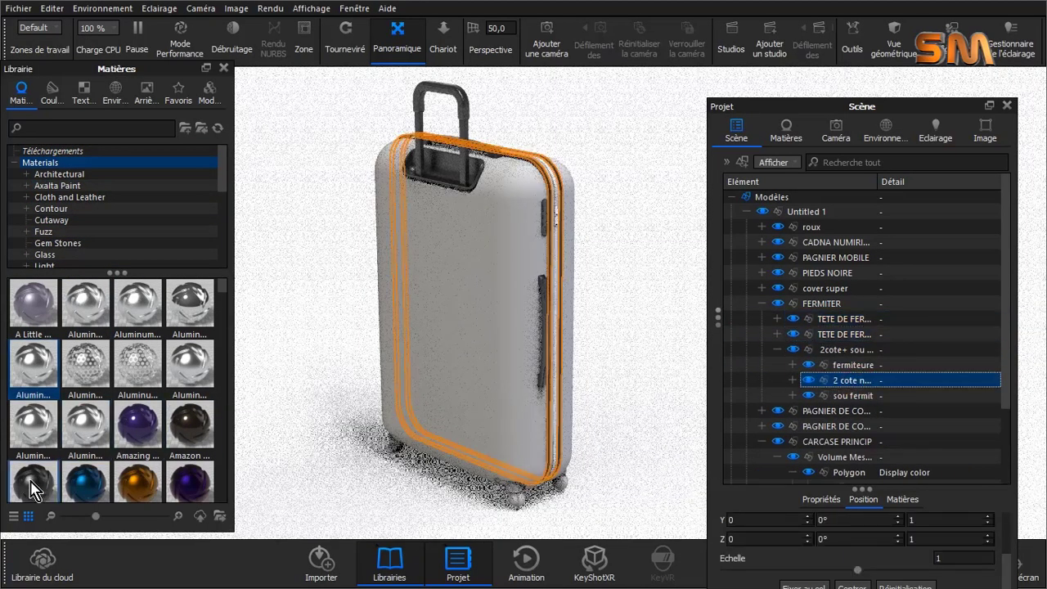
Step: Apply a Bronze material from the full library to the sou fermit part
click(892, 395)
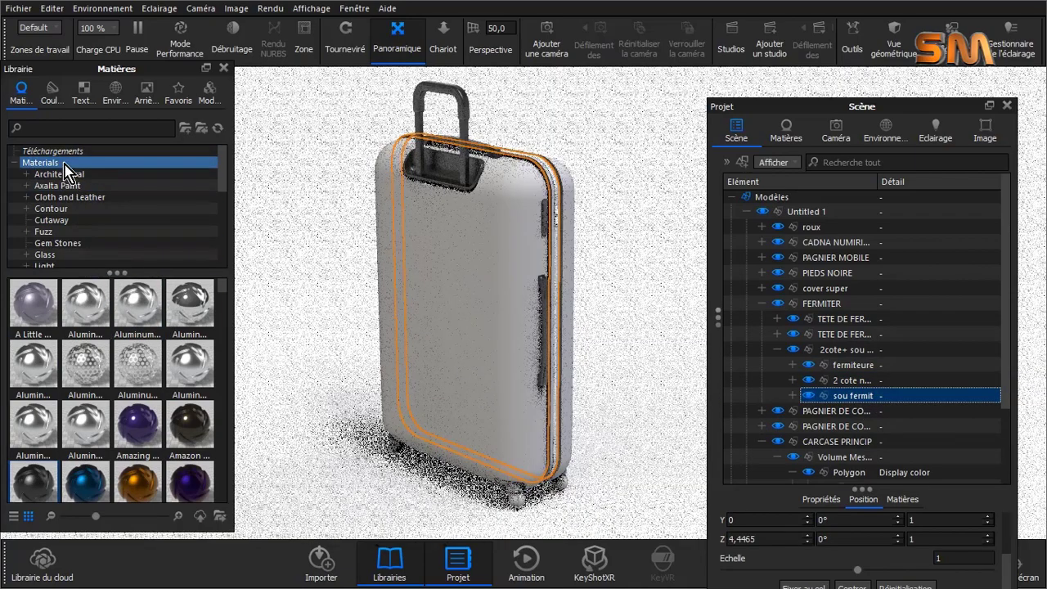
click(53, 151)
scroll(226, 302, down, 1)
scroll(225, 302, down, 4)
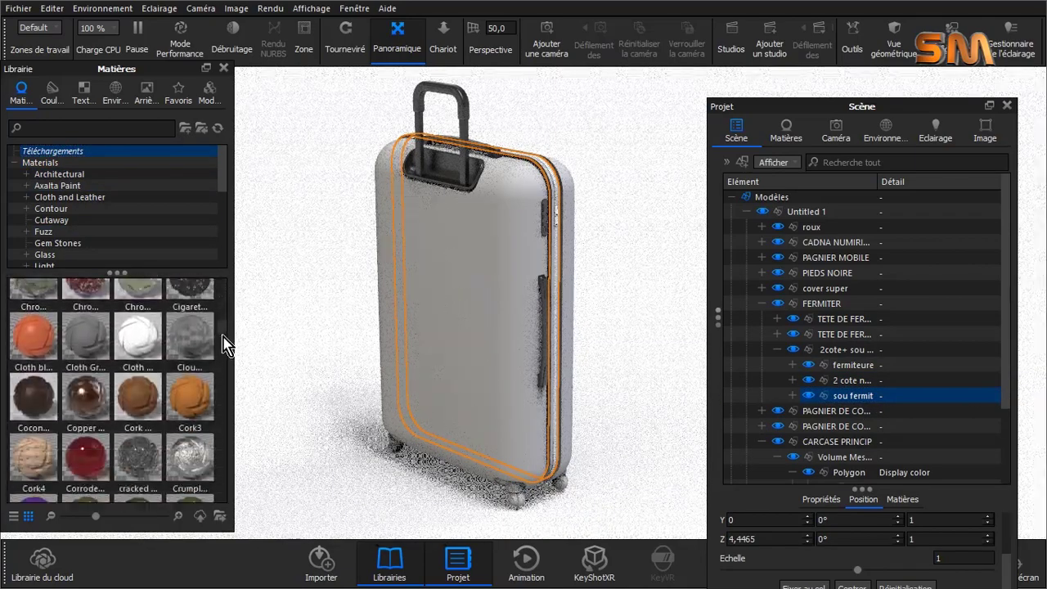
scroll(226, 303, up, 4)
scroll(226, 309, down, 5)
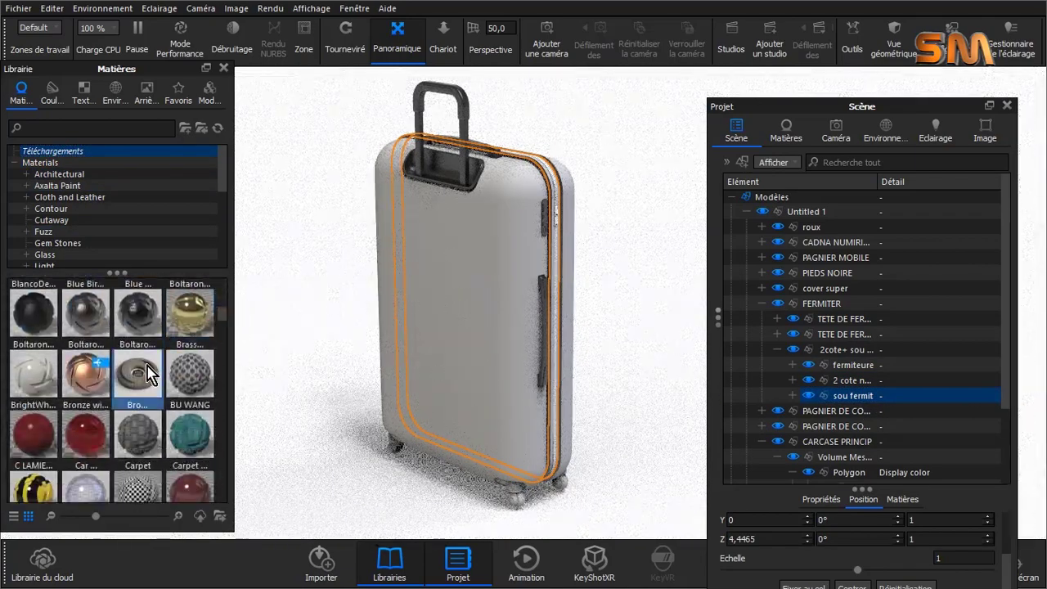
drag(137, 377, 859, 399)
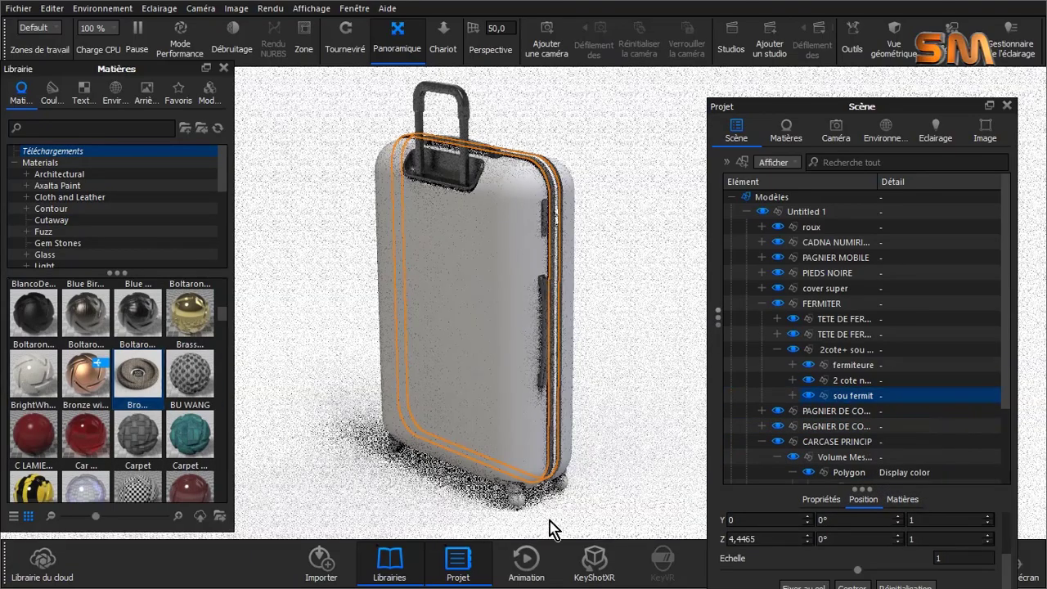
Step: Give the roux wheel parts the dark Boltaron plastic material
click(813, 229)
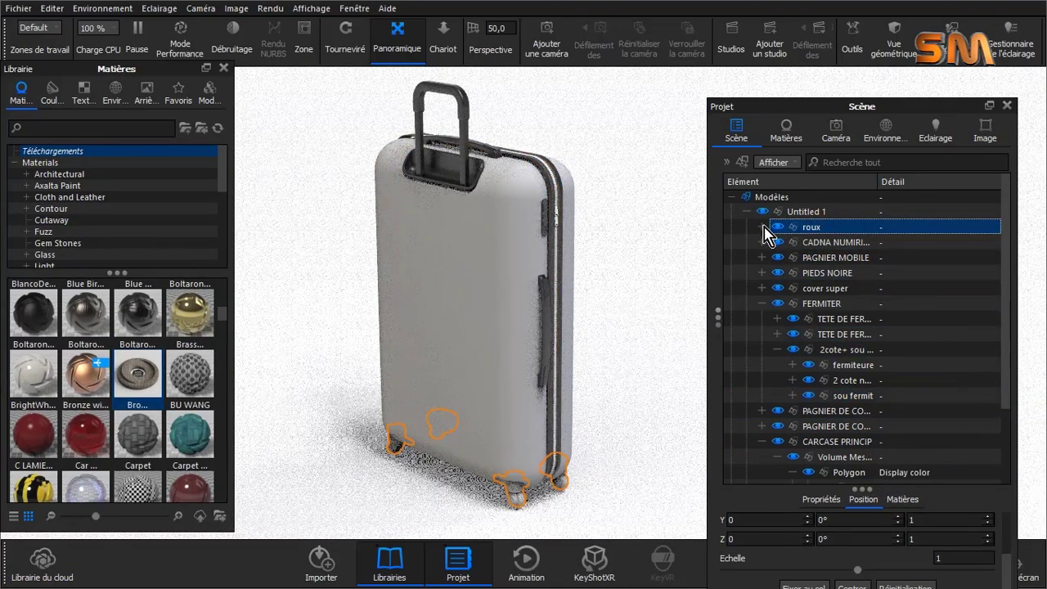
scroll(226, 323, up, 2)
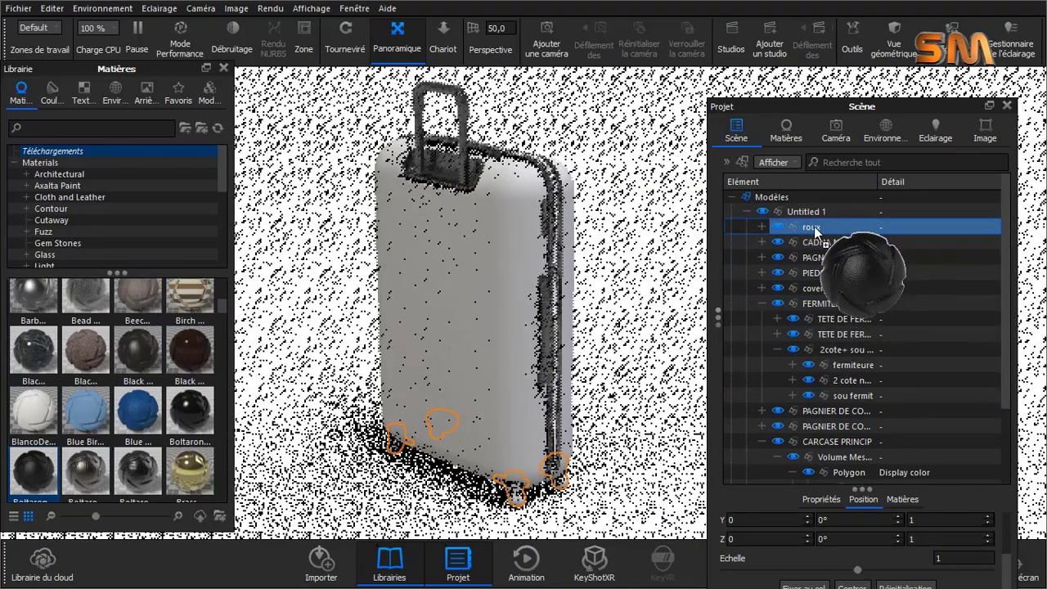
drag(41, 472, 813, 226)
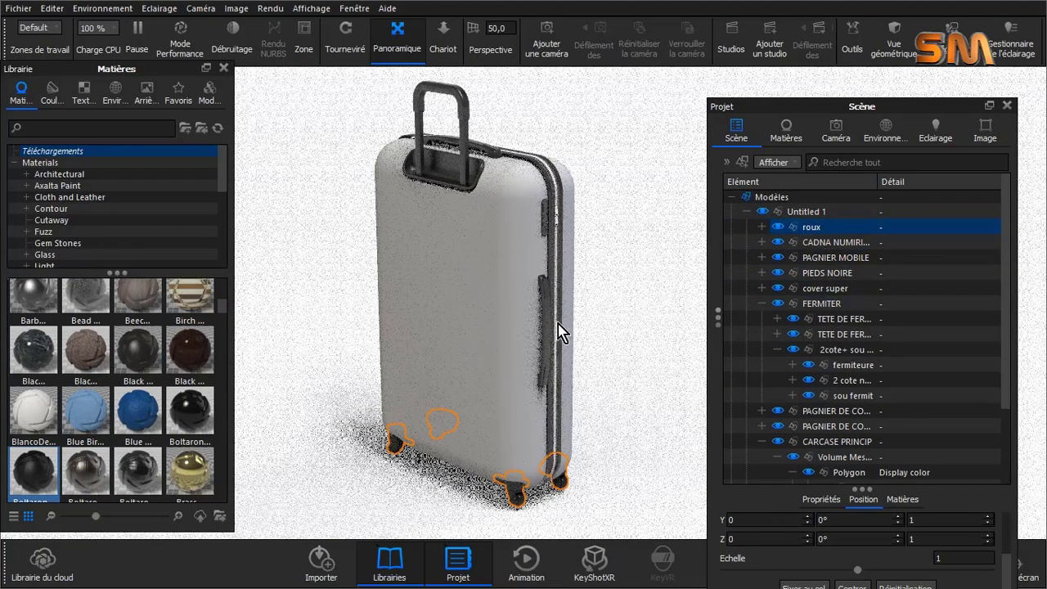
Step: Apply Aluminum Brushed #1 from the Metal category to the NUIRO lock digits
click(761, 242)
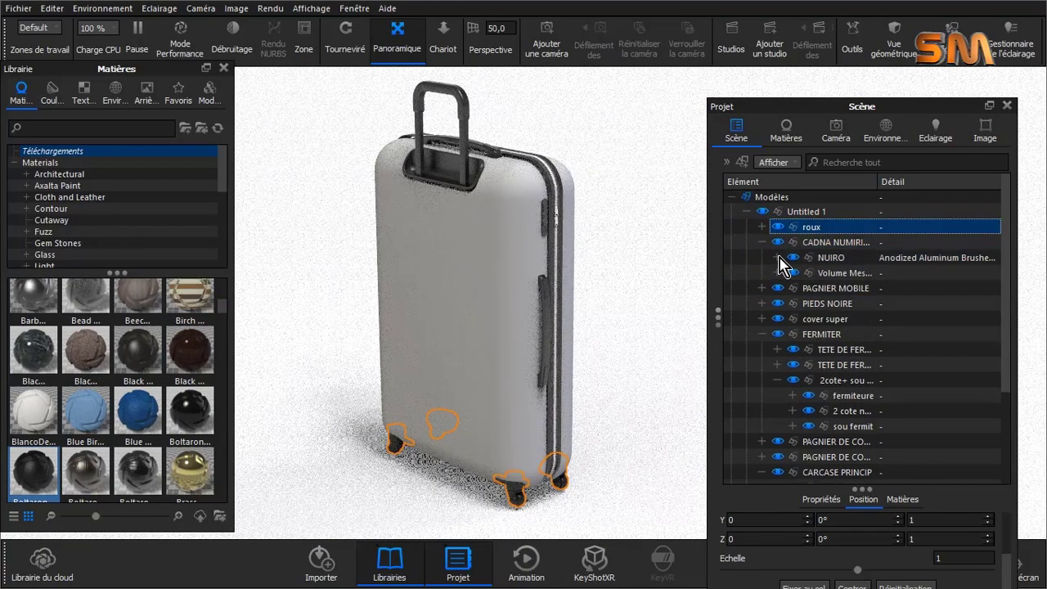
click(777, 257)
click(777, 257)
click(832, 259)
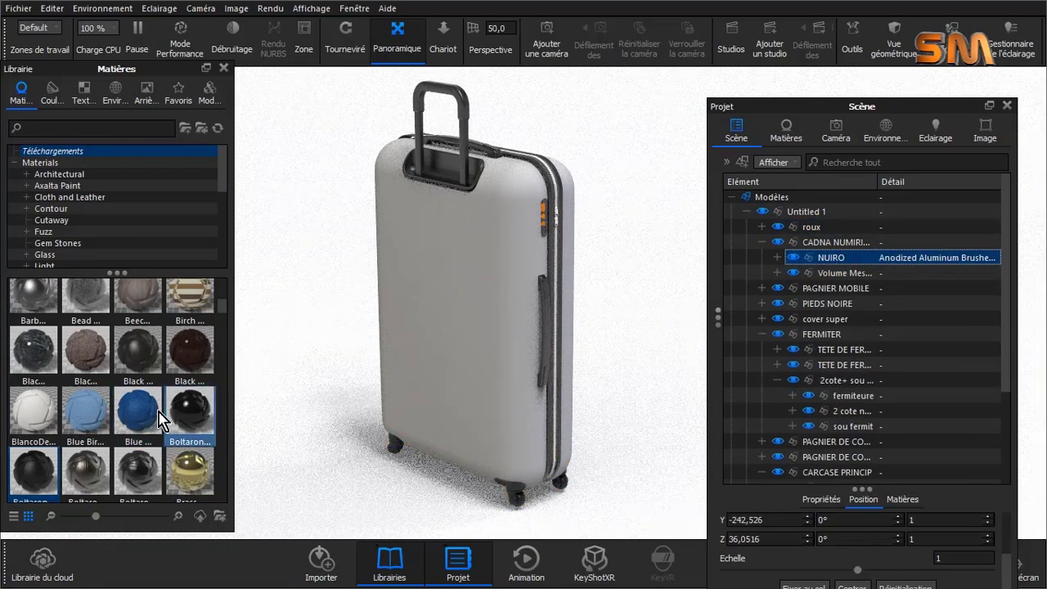
drag(222, 310, 226, 292)
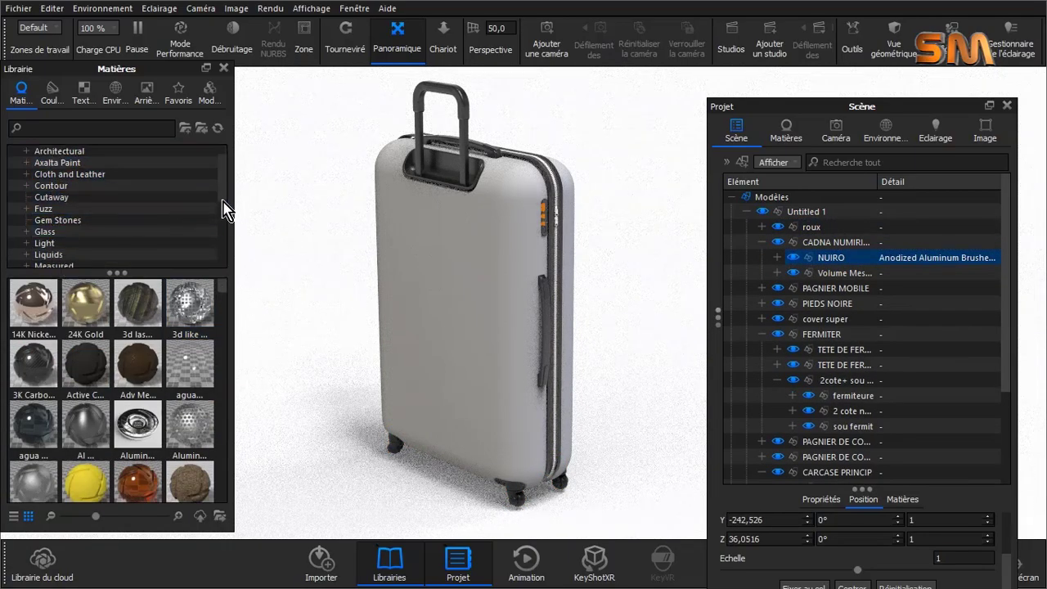
scroll(226, 210, down, 1)
click(45, 243)
drag(33, 302, 826, 258)
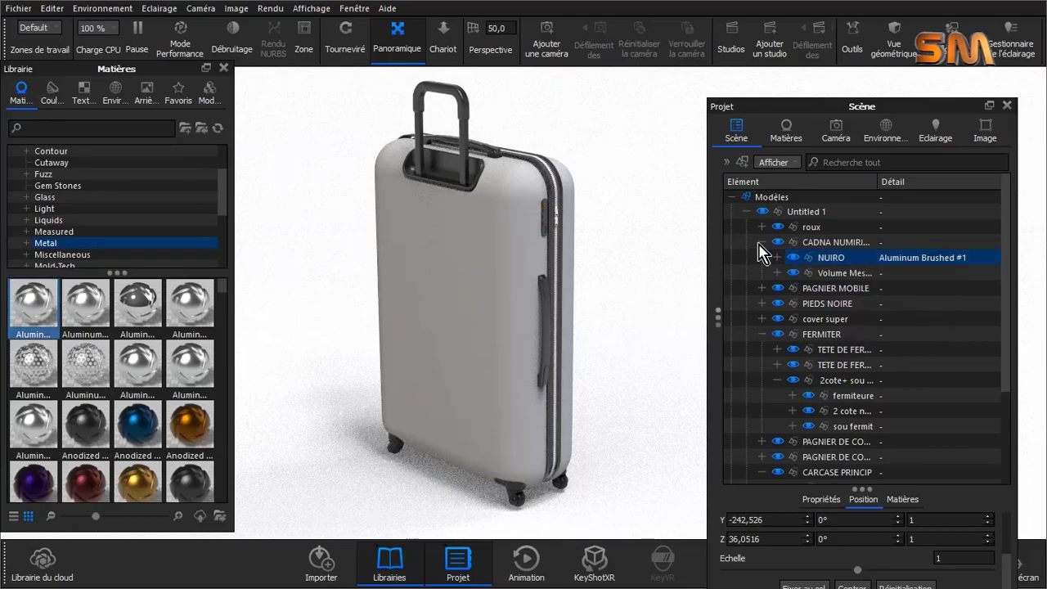
Step: Apply aluminium materials to both TETE DE FER zipper pulls
scroll(759, 254, up, 5)
scroll(612, 220, down, 2)
scroll(556, 325, up, 3)
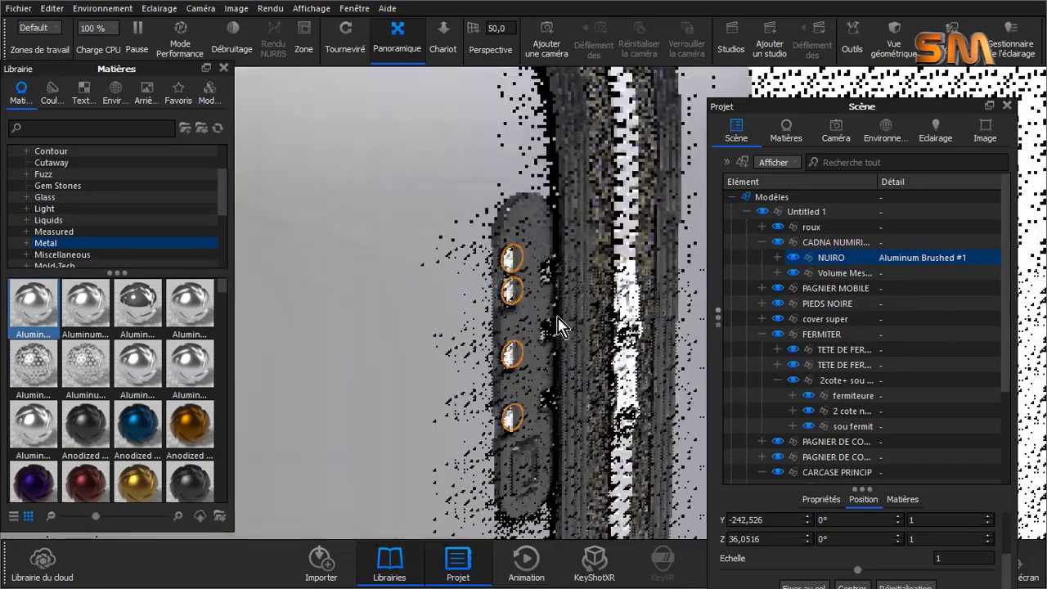
click(557, 326)
click(630, 327)
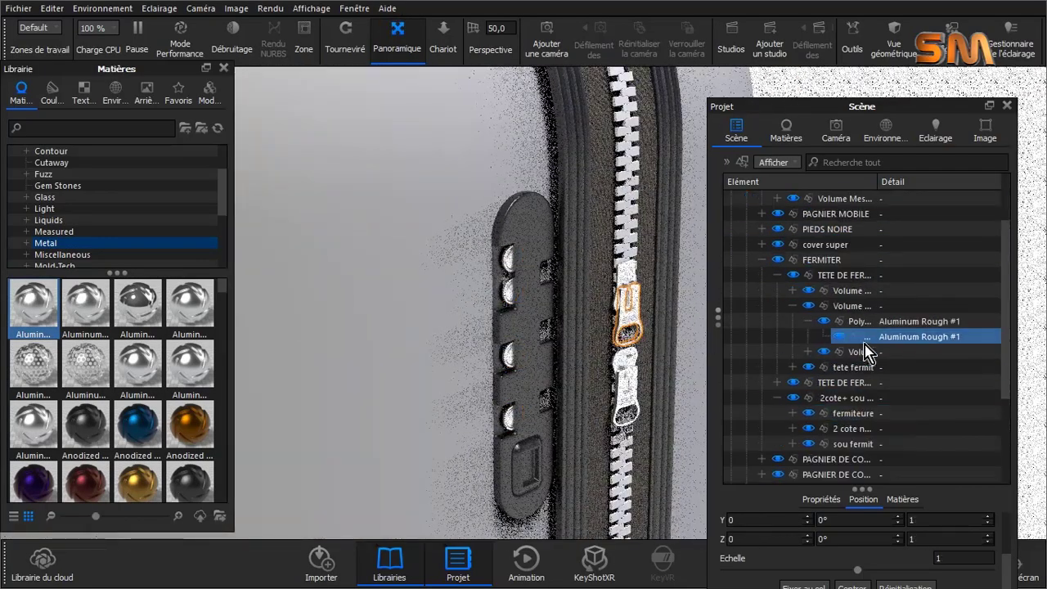
click(793, 306)
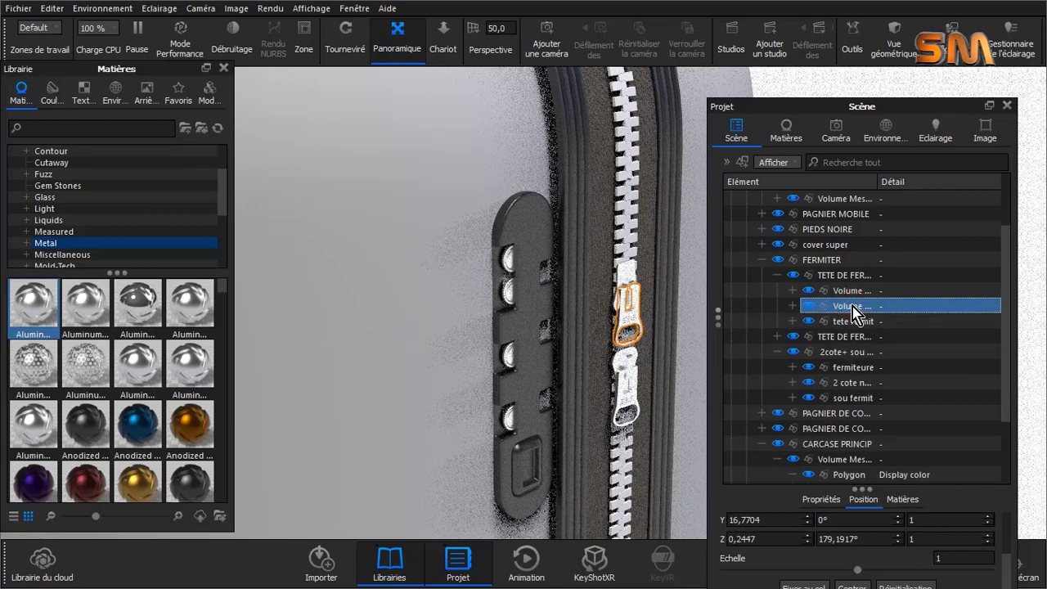
click(828, 278)
click(778, 275)
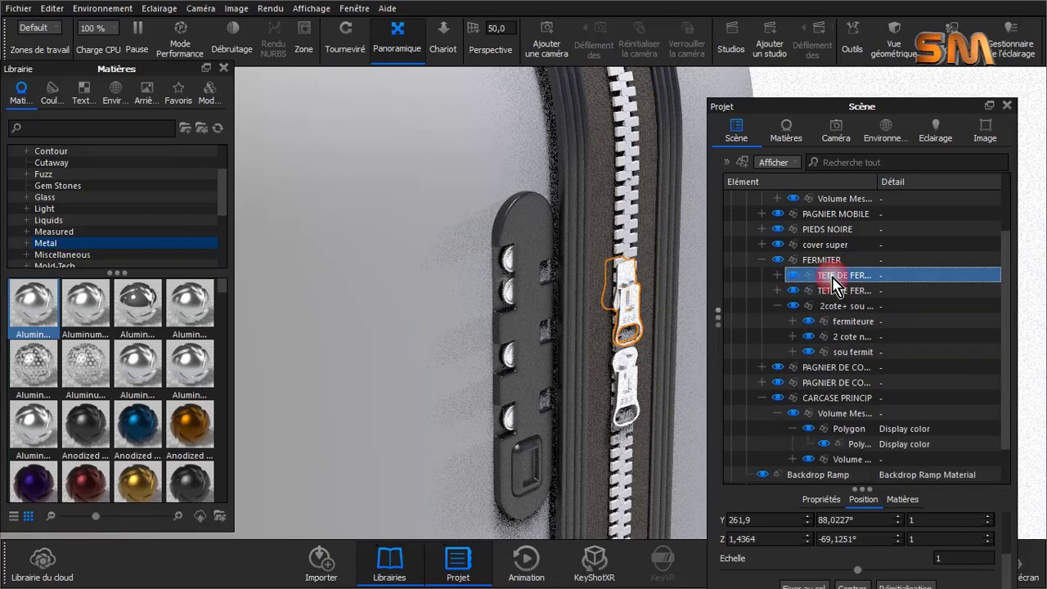
click(832, 291)
drag(47, 325, 835, 323)
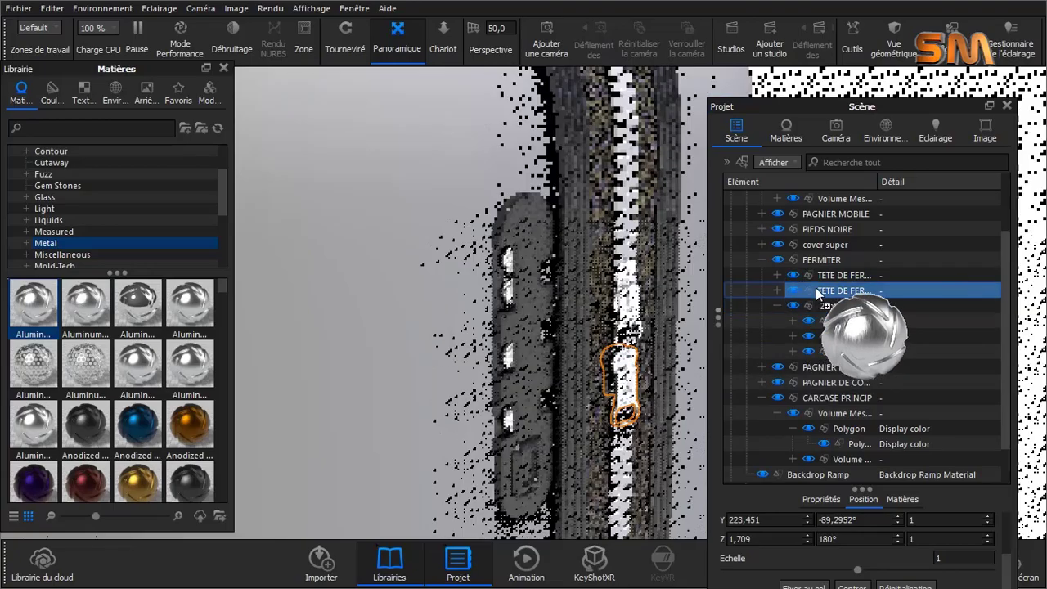
drag(137, 304, 853, 282)
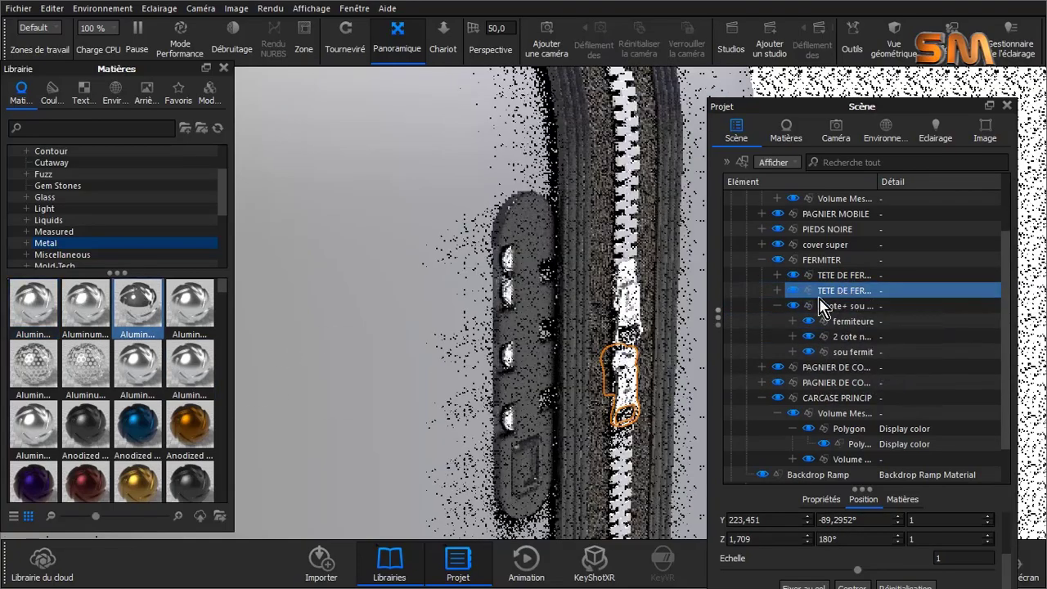
scroll(522, 422, down, 5)
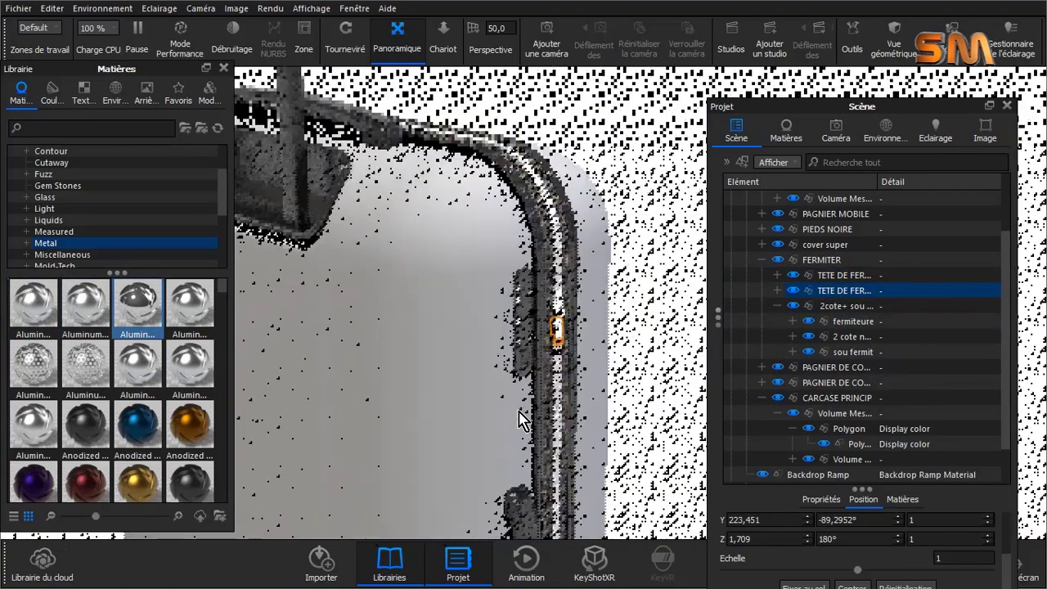
scroll(522, 421, up, 5)
Step: Make the Cloner zipper teeth aluminium
click(658, 187)
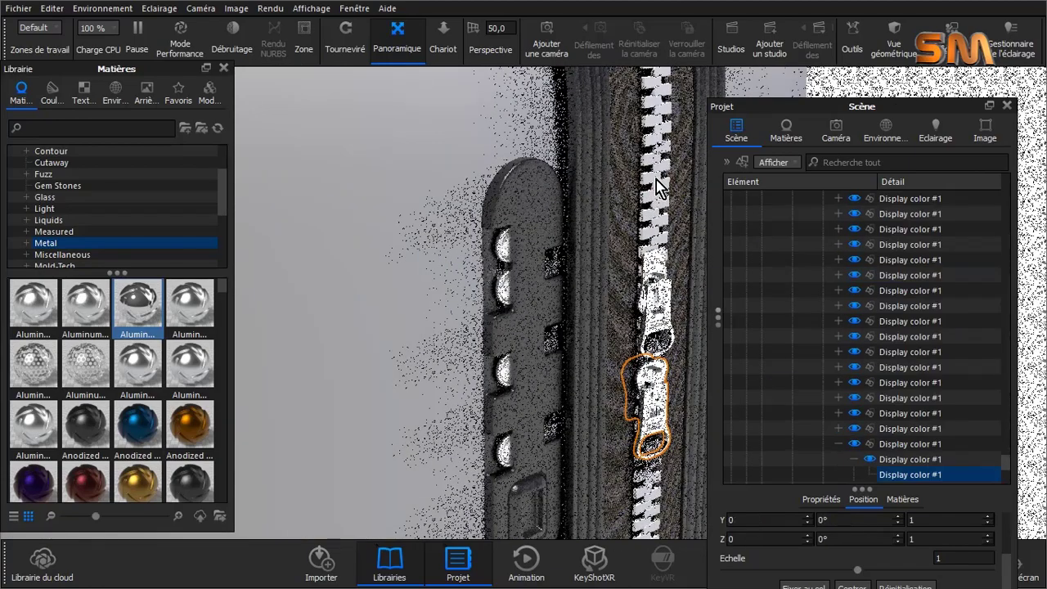
scroll(1012, 470, down, 3)
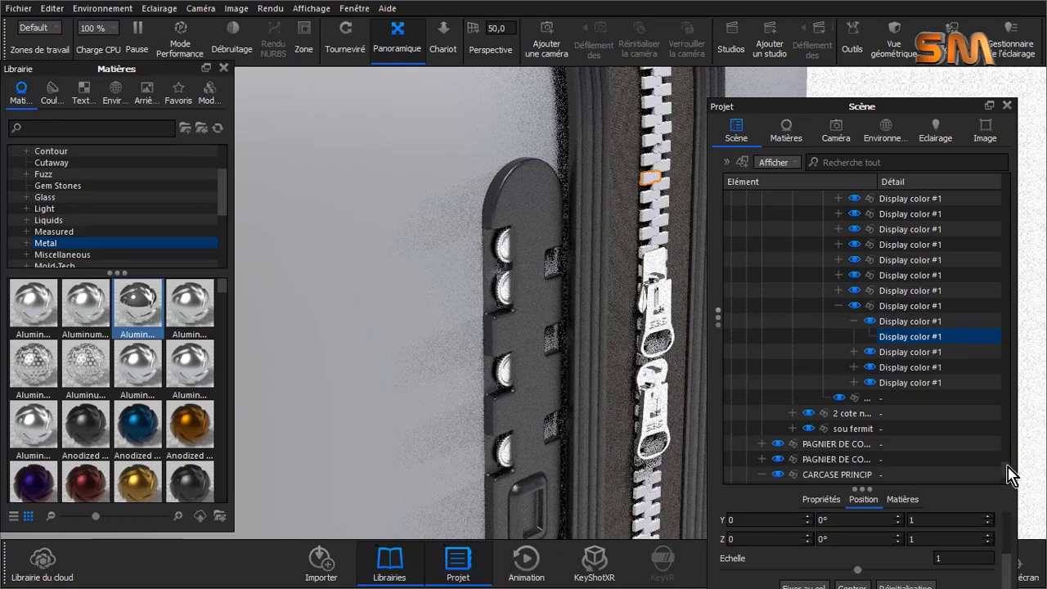
drag(1012, 472, 1005, 245)
click(822, 321)
click(807, 321)
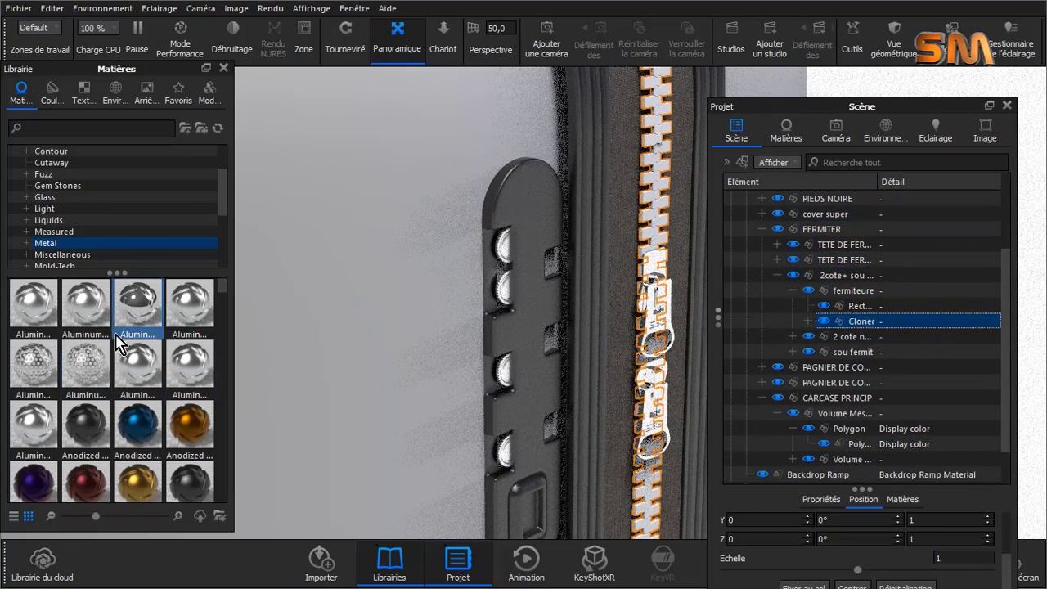
drag(211, 310, 853, 320)
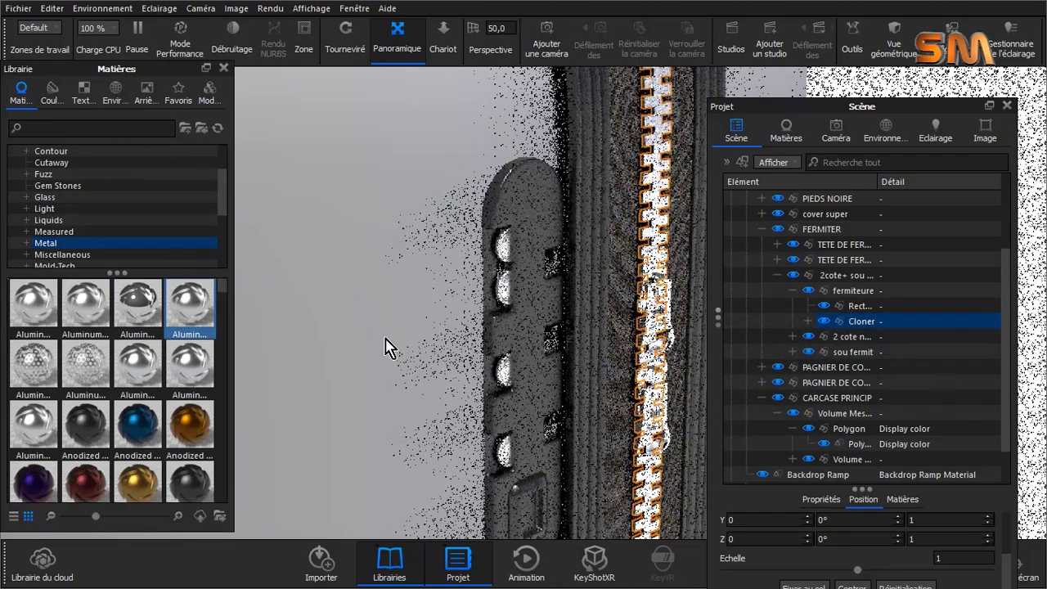
Step: Apply Oxidized Silver to both handle tubes, Cube and Cube.1
scroll(388, 393, up, 2)
scroll(388, 392, down, 10)
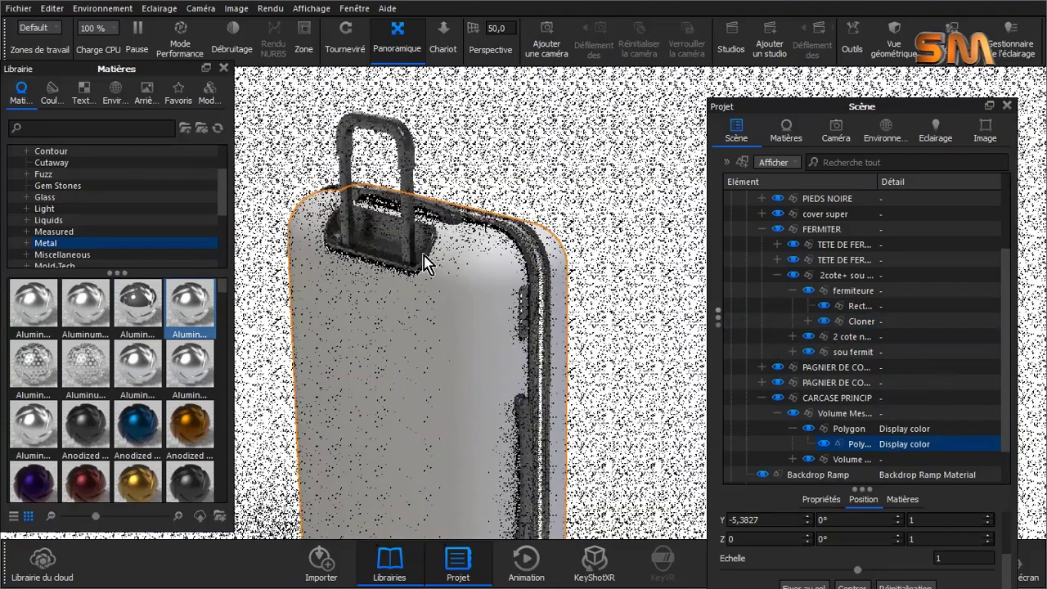
click(413, 200)
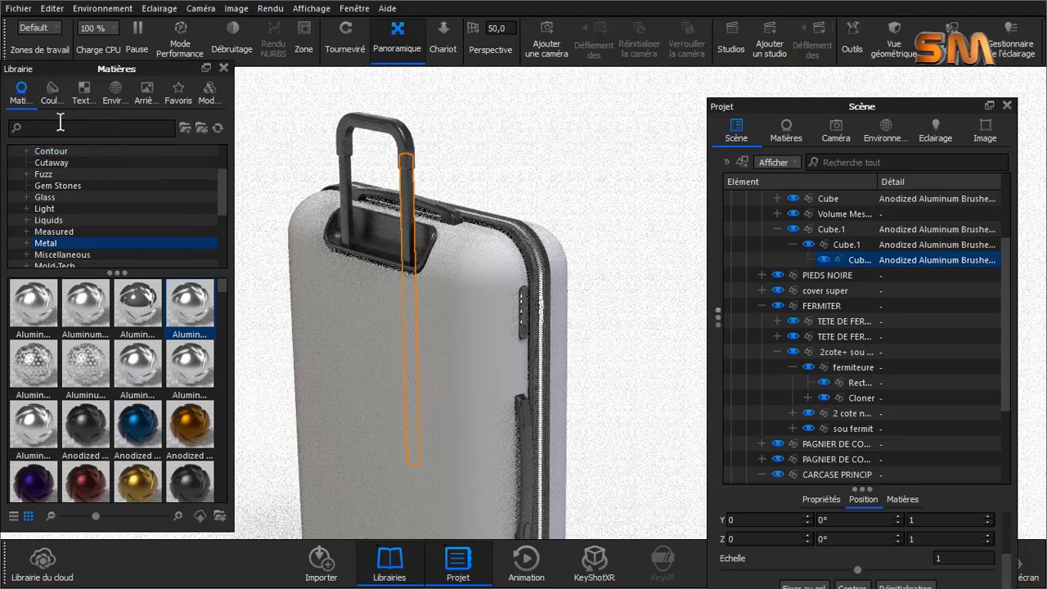
click(89, 150)
scroll(100, 398, down, 3)
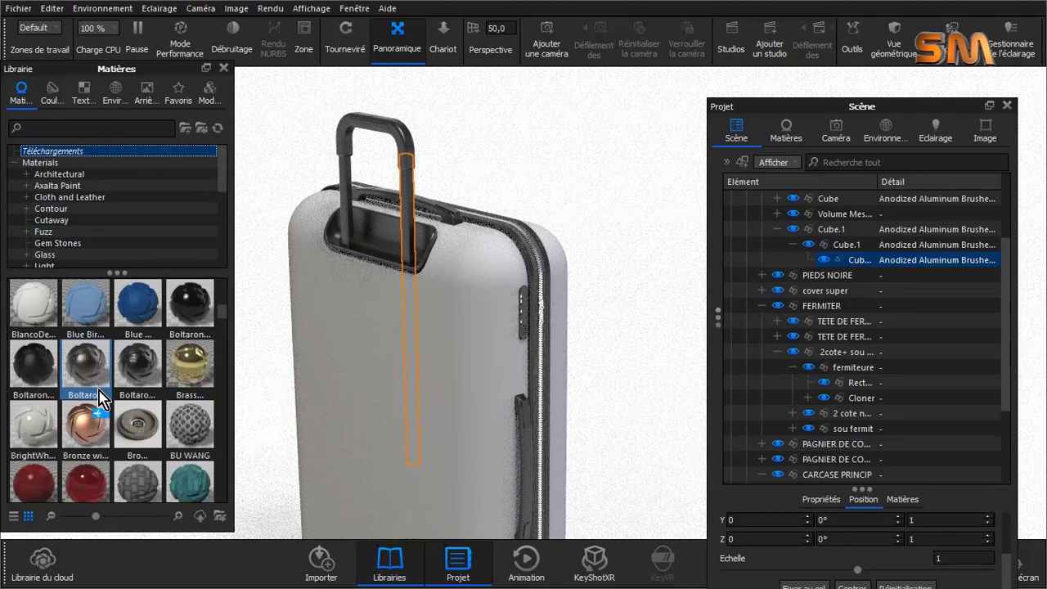
scroll(100, 397, down, 3)
scroll(101, 398, down, 3)
scroll(101, 397, down, 3)
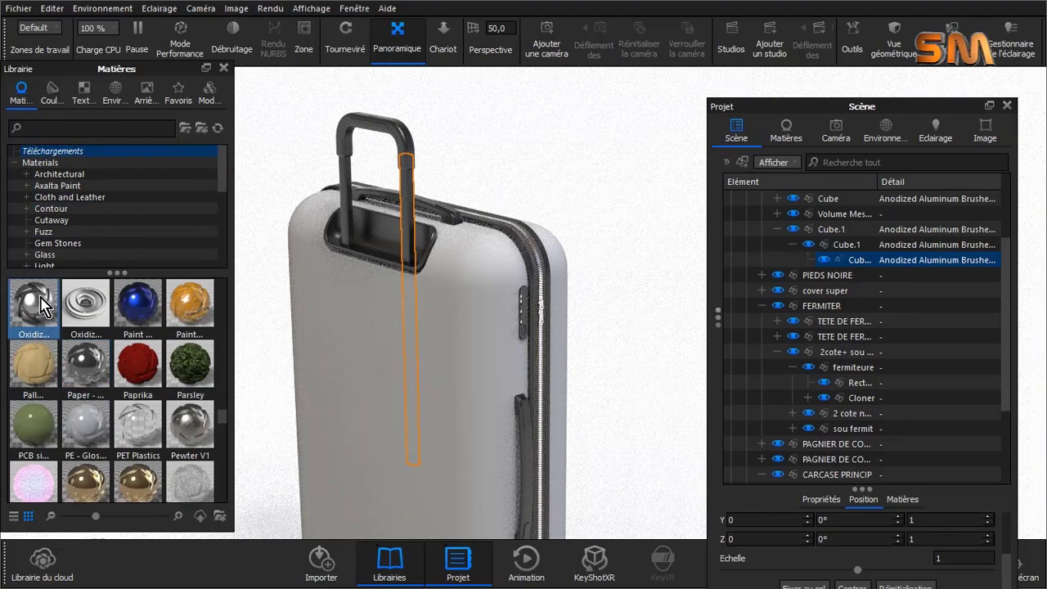
drag(41, 307, 934, 259)
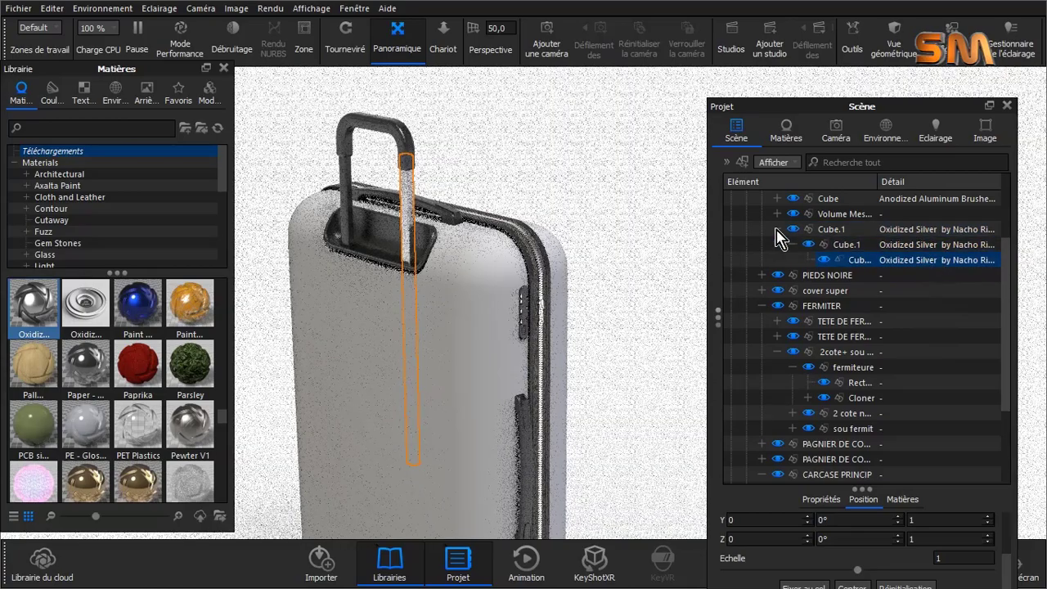
click(353, 197)
drag(33, 307, 859, 229)
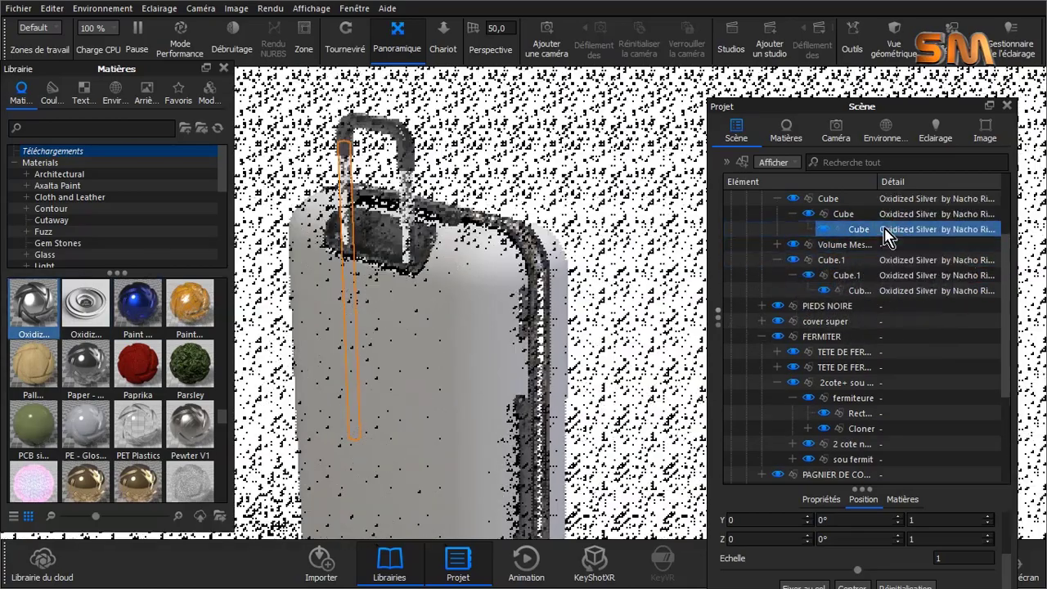
click(601, 256)
Step: Copy and paste the Untitled 1 suitcase model in the Scene tree
scroll(584, 311, down, 3)
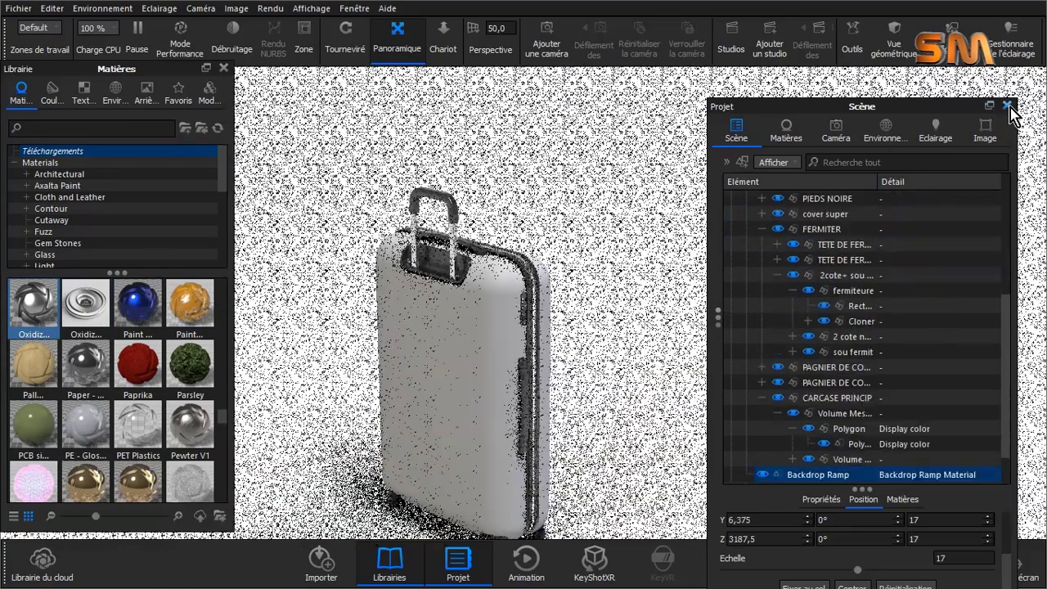
mouse_move(983, 112)
mouse_down()
mouse_move(1012, 104)
mouse_move(979, 204)
mouse_move(881, 164)
mouse_up()
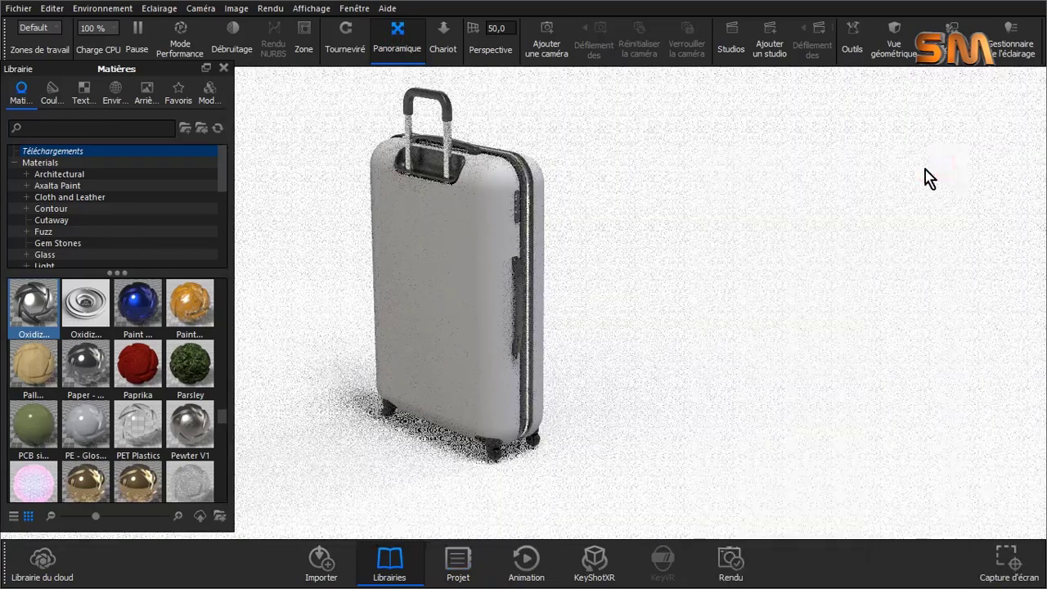
click(224, 68)
drag(810, 167, 775, 165)
drag(916, 352, 918, 284)
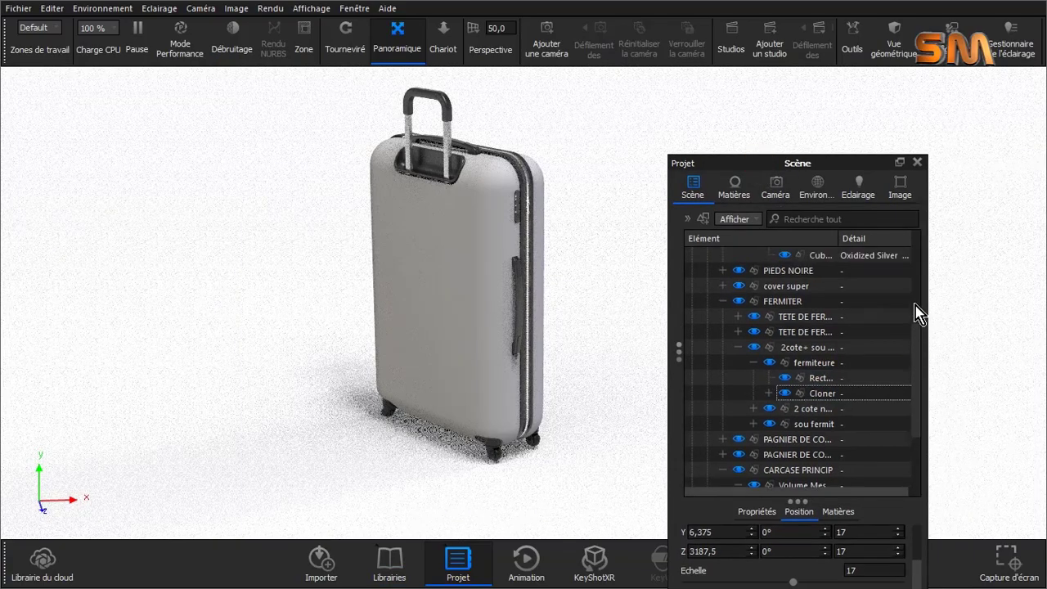
click(707, 269)
right_click(770, 275)
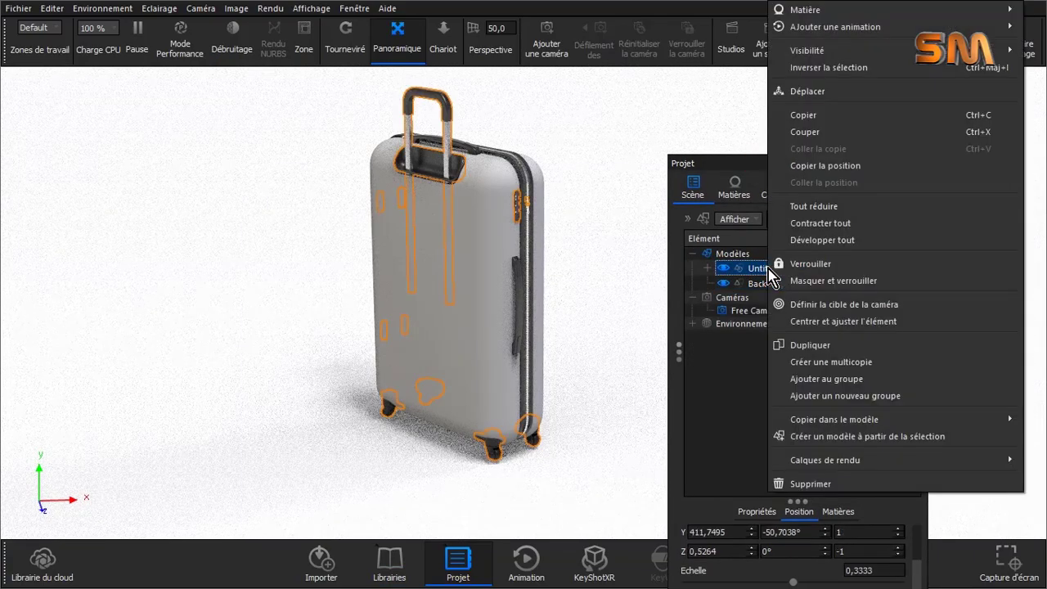
click(803, 133)
right_click(773, 265)
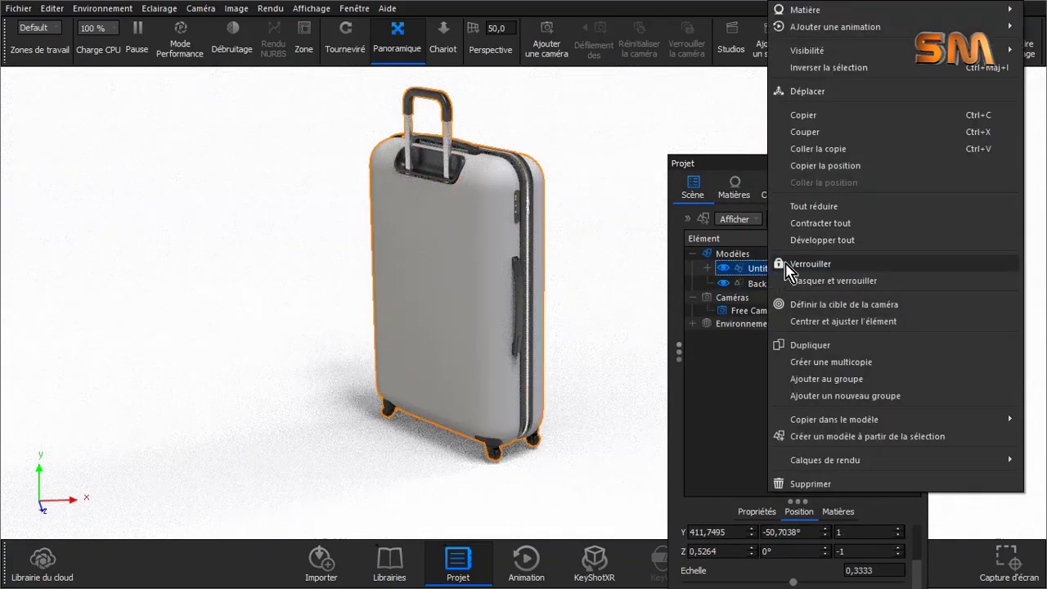
click(812, 150)
Step: Slide the pasted copy sideways with the move tool
right_click(563, 170)
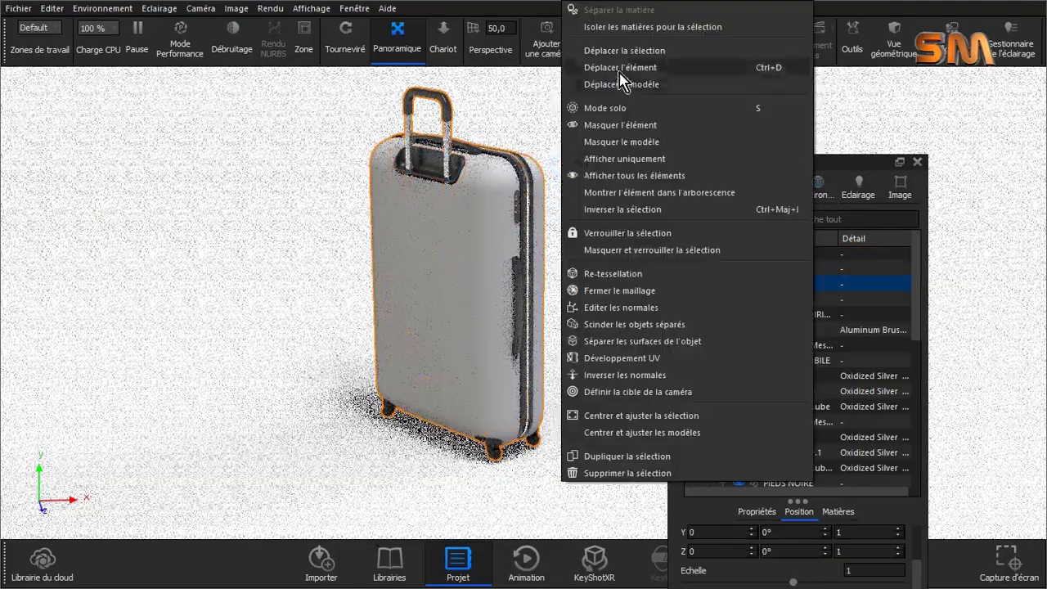
click(624, 50)
mouse_move(414, 275)
mouse_down()
mouse_move(556, 278)
mouse_move(630, 319)
mouse_up()
Step: Move the copy along Z and X until it sits snugly beside the original
click(344, 37)
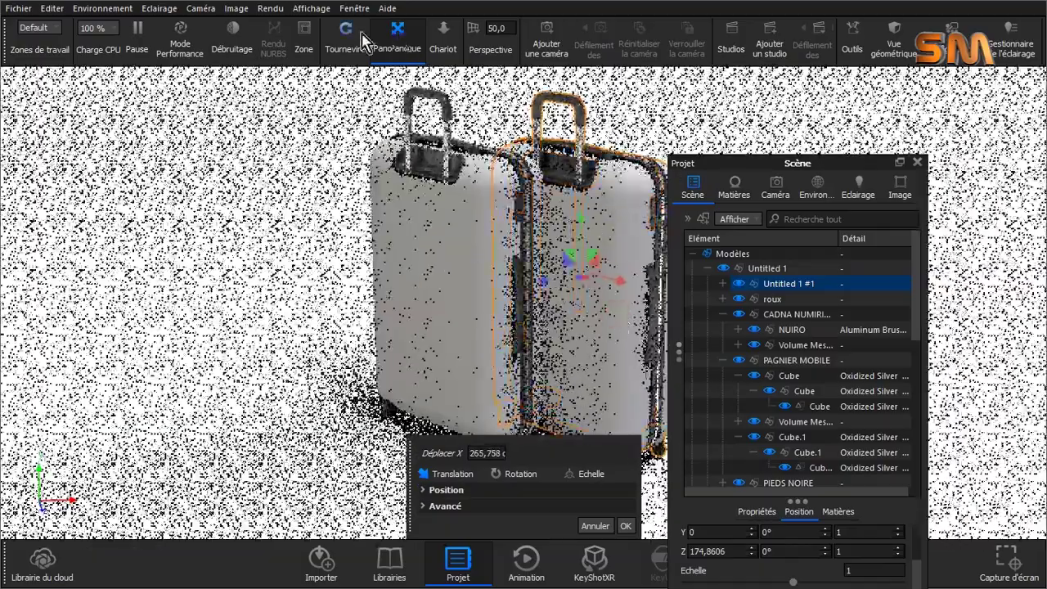
mouse_move(491, 163)
mouse_down()
mouse_move(659, 122)
mouse_move(556, 135)
mouse_up()
mouse_move(514, 304)
mouse_down()
mouse_move(506, 330)
mouse_move(553, 292)
mouse_up()
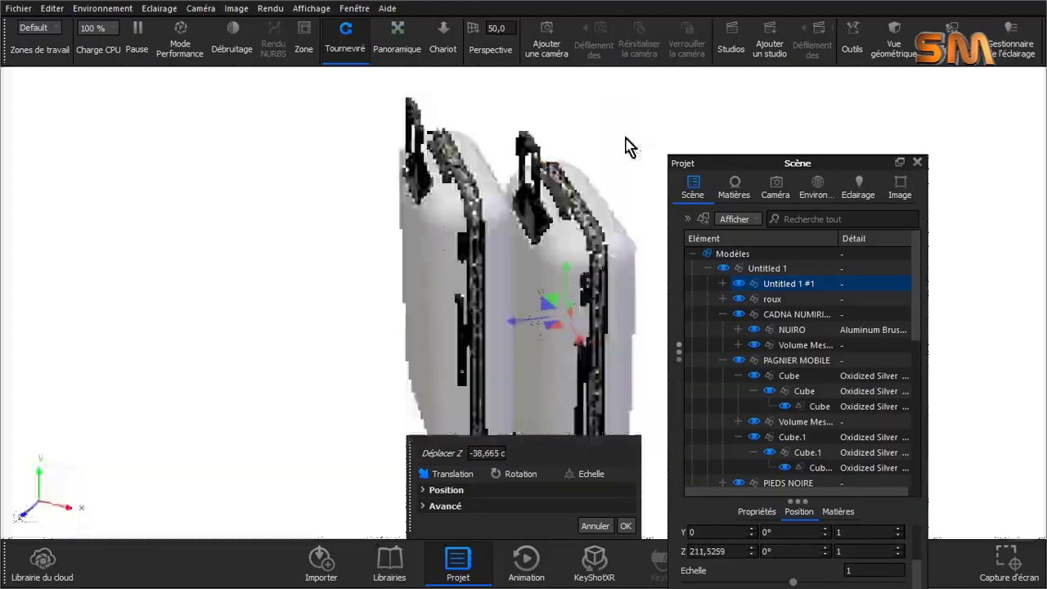
drag(736, 162, 914, 163)
click(397, 36)
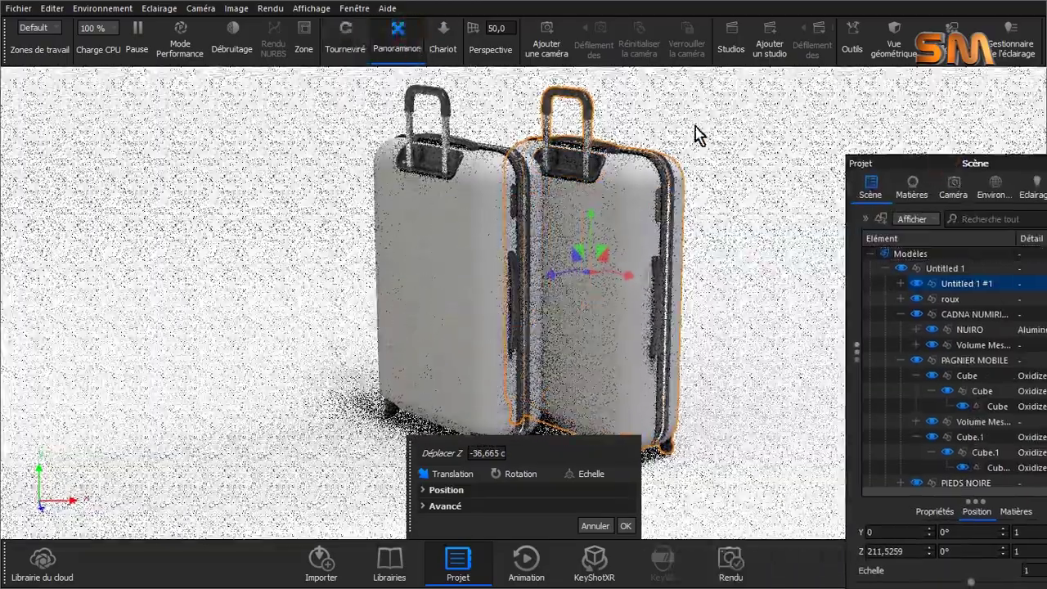
drag(696, 133, 275, 121)
drag(566, 450, 120, 285)
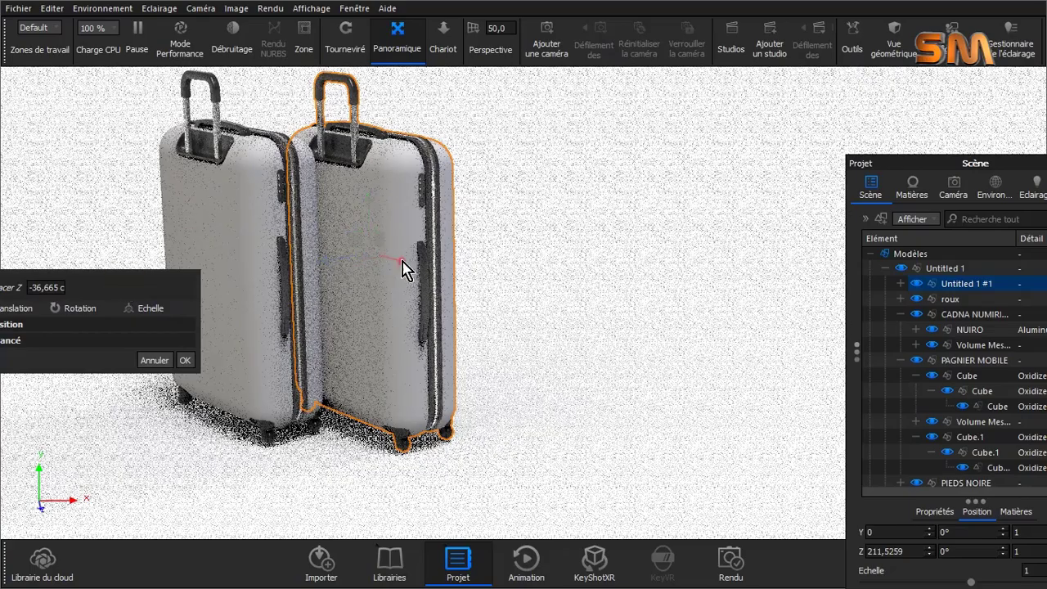
drag(404, 269, 413, 272)
drag(161, 287, 717, 281)
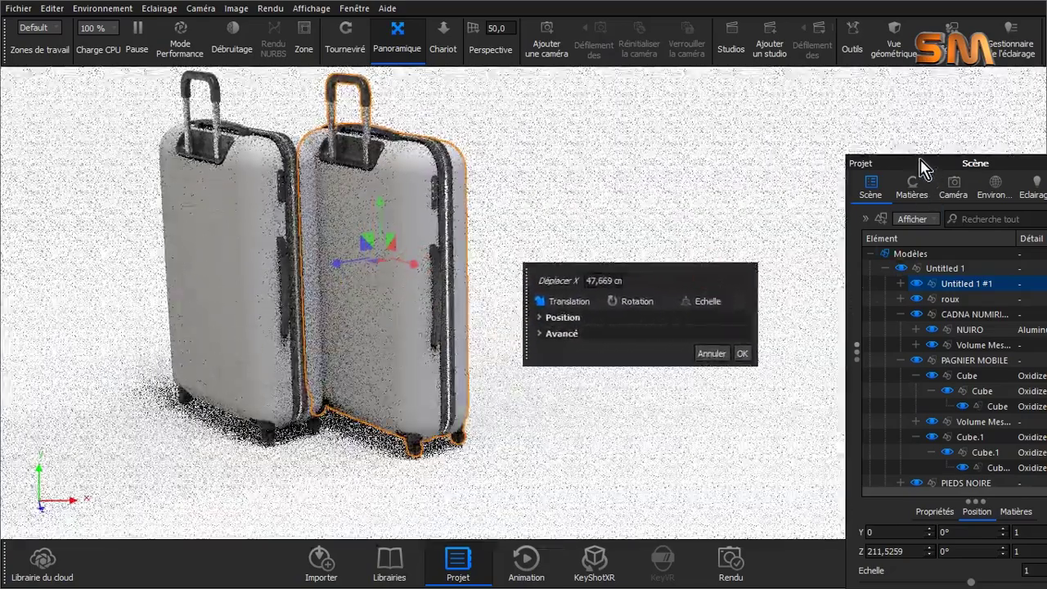
drag(923, 164, 809, 106)
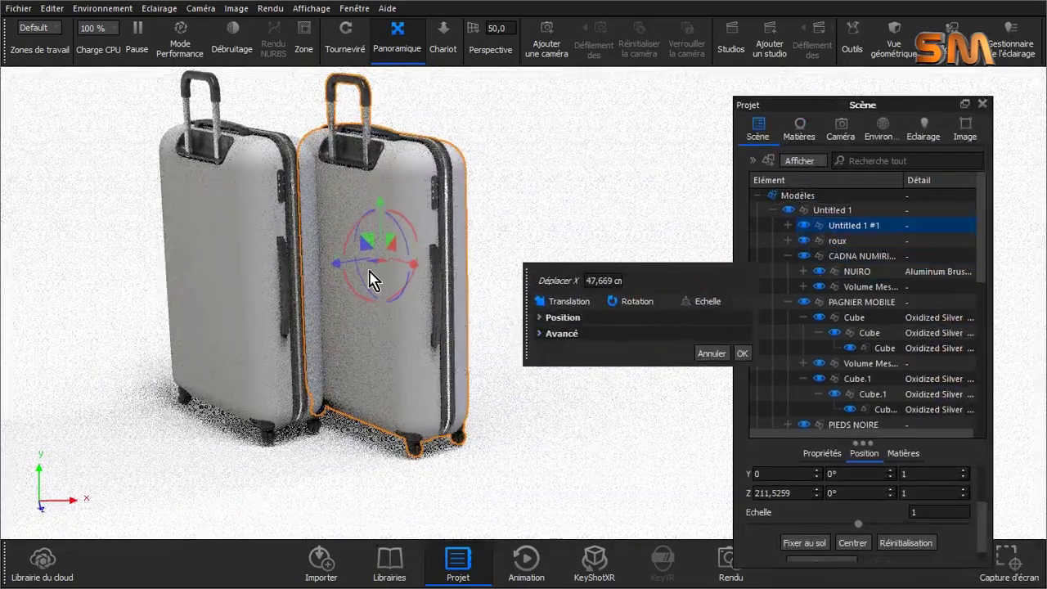
Step: Rotate the copy to 187.5° around Y and confirm the transform
drag(370, 280, 460, 262)
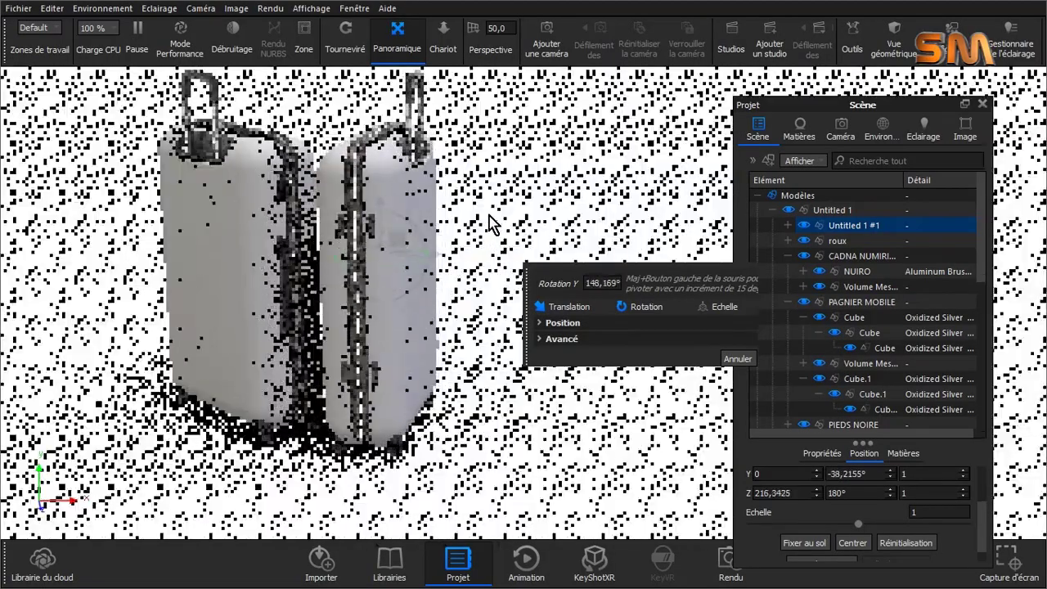
drag(433, 214, 409, 222)
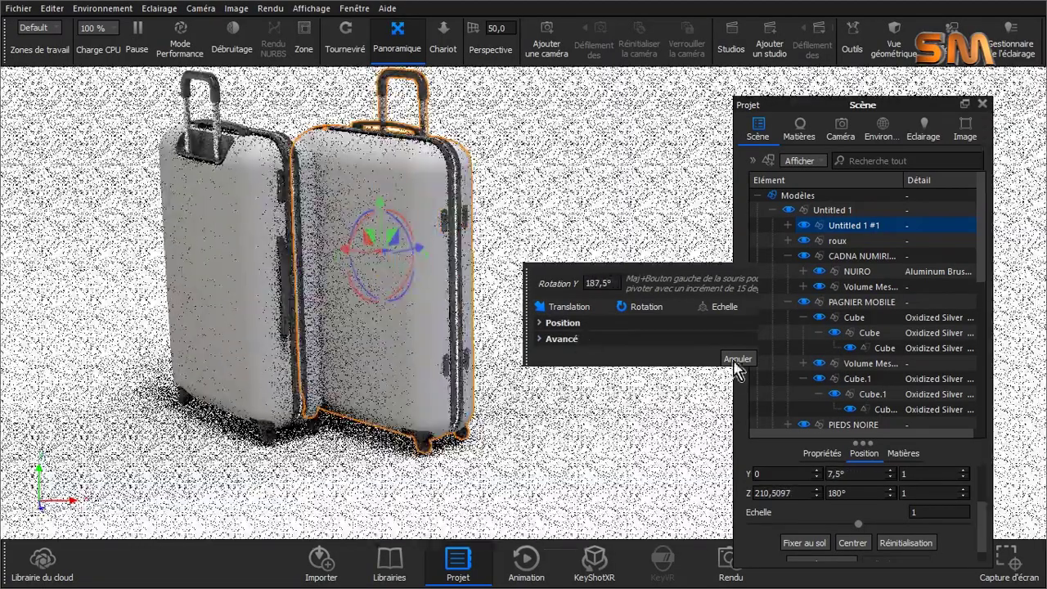
click(552, 355)
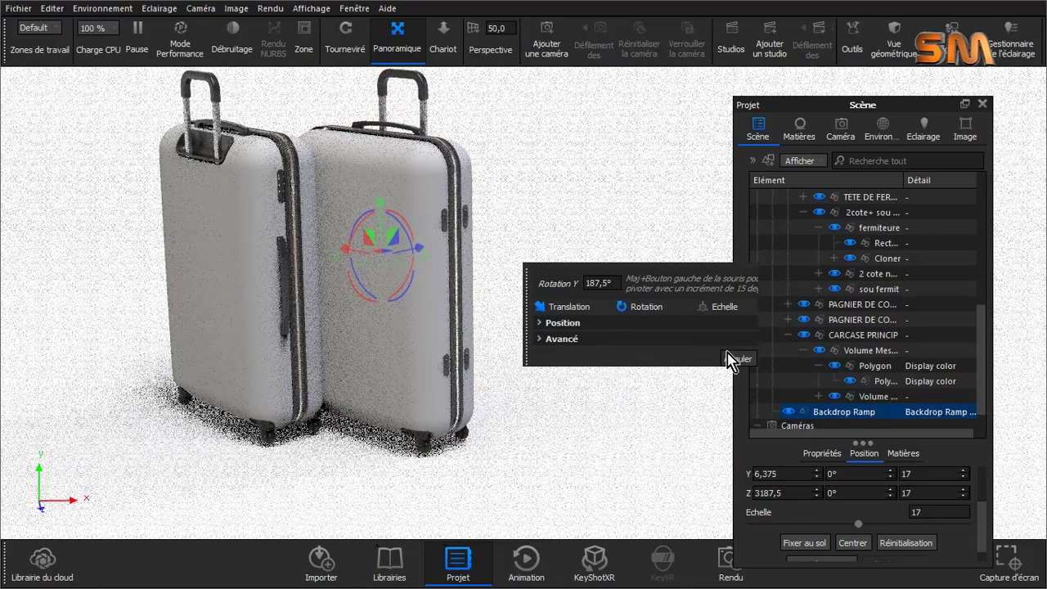
click(593, 375)
Step: Orbit down onto the suitcases and raise the Untitled 1 #1 copy along Z
drag(352, 164, 393, 205)
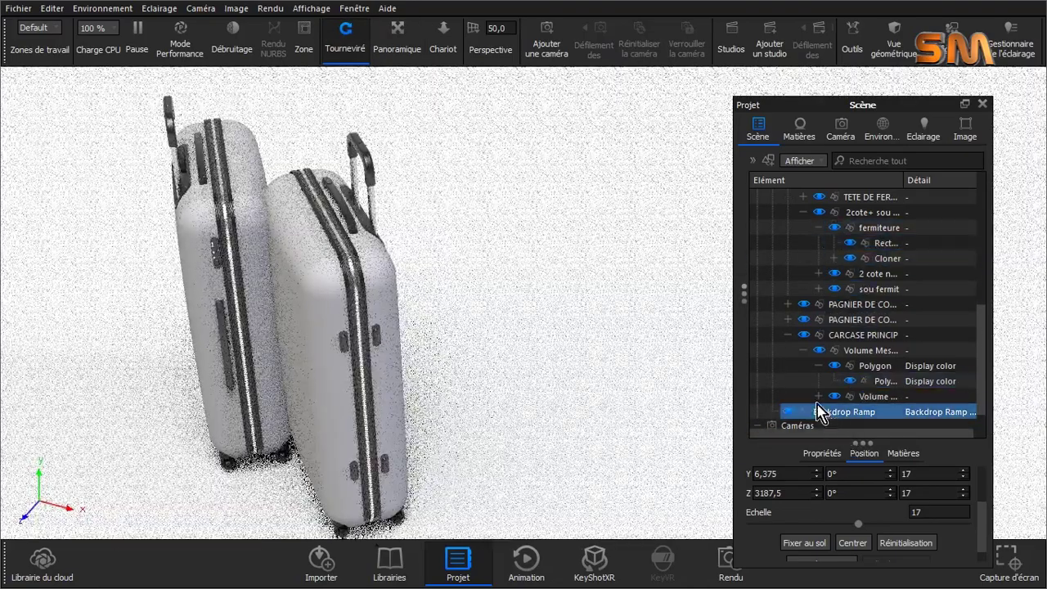
drag(984, 366, 990, 223)
click(787, 228)
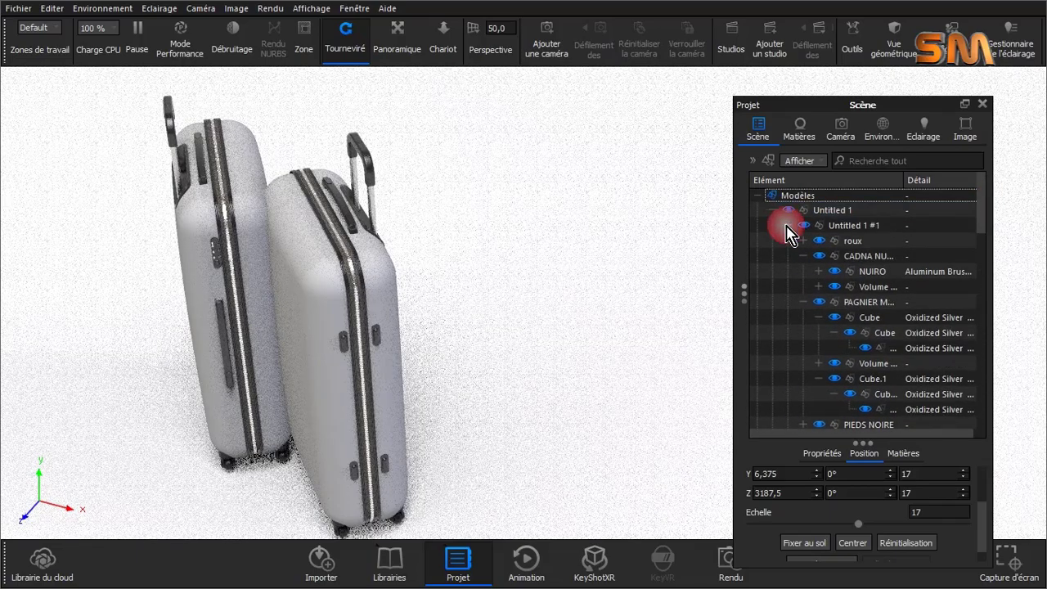
click(804, 241)
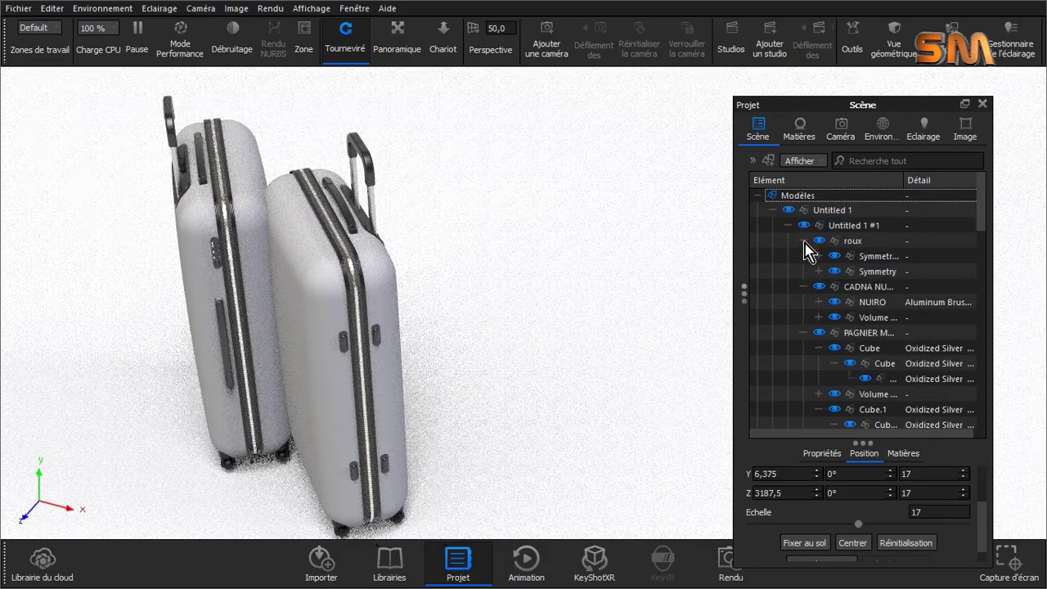
right_click(555, 237)
click(617, 61)
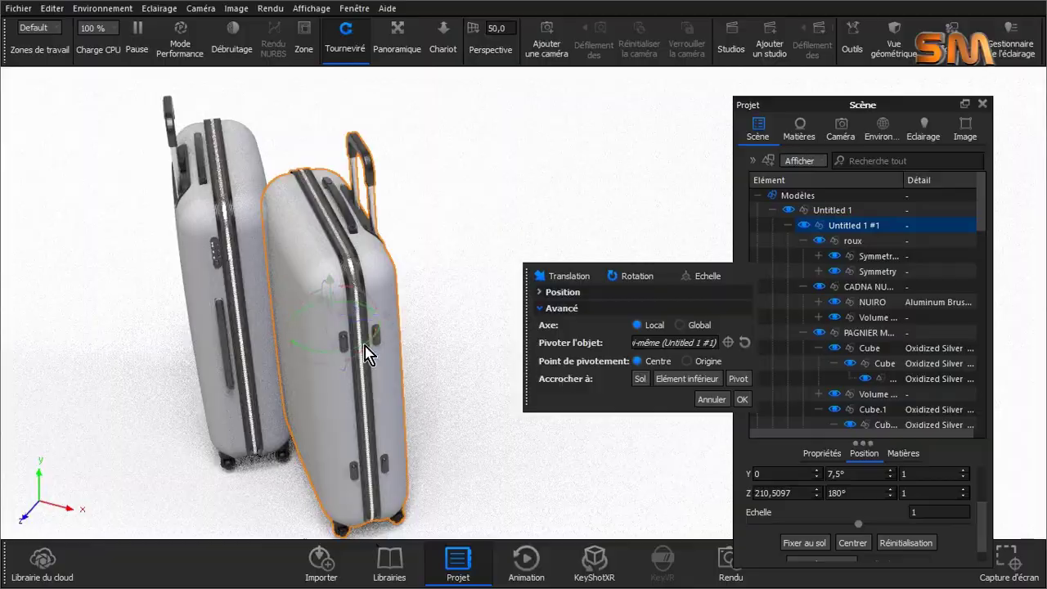
mouse_move(365, 354)
mouse_down()
mouse_move(377, 320)
mouse_move(414, 323)
mouse_move(396, 322)
mouse_up()
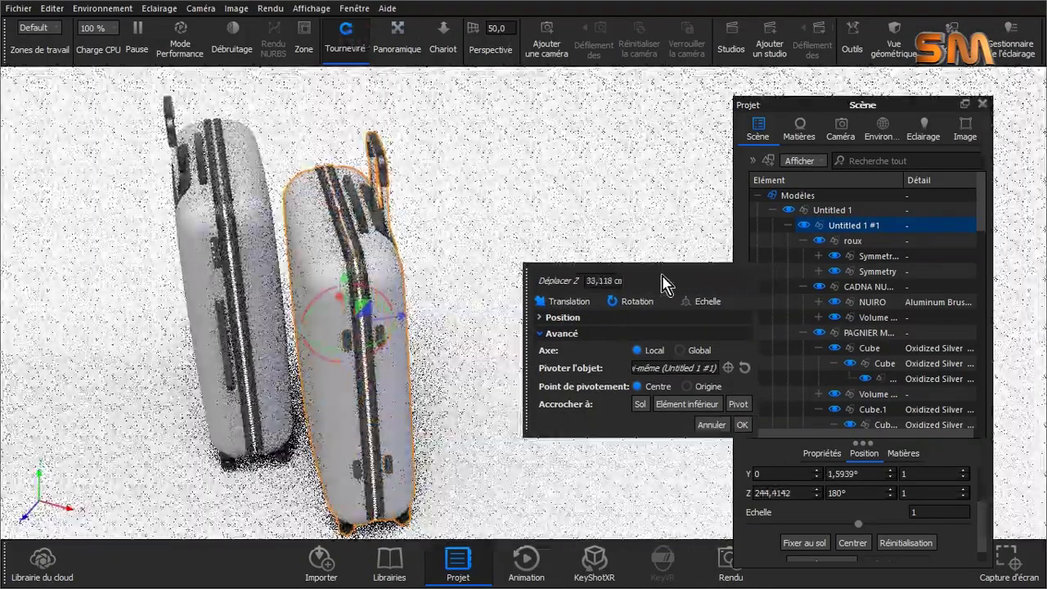
click(772, 210)
click(772, 211)
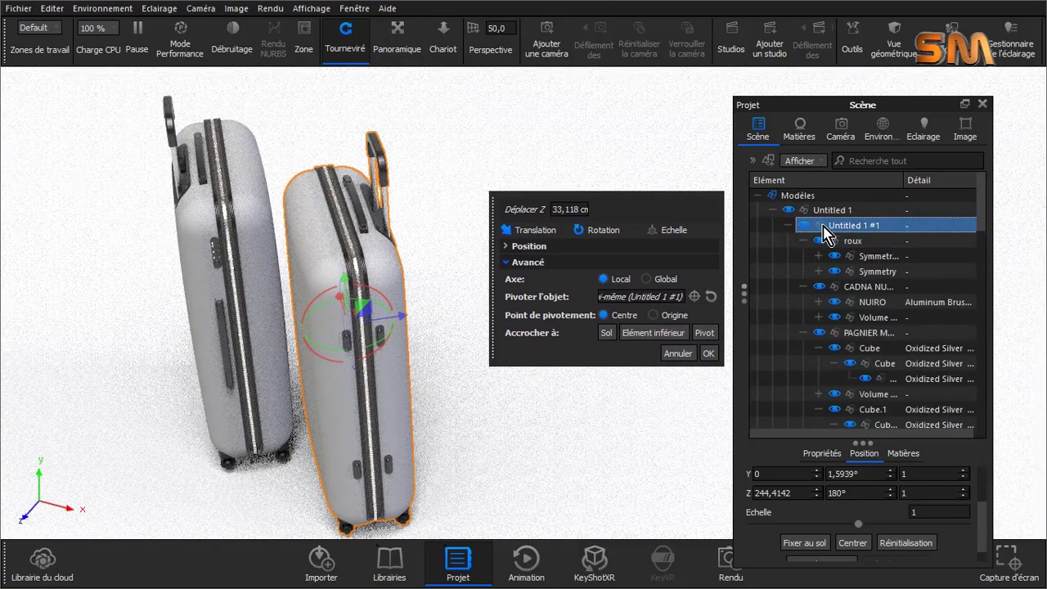
click(709, 354)
Step: Cut the roux part of the suitcase copy from the Scene tree
click(836, 239)
right_click(836, 237)
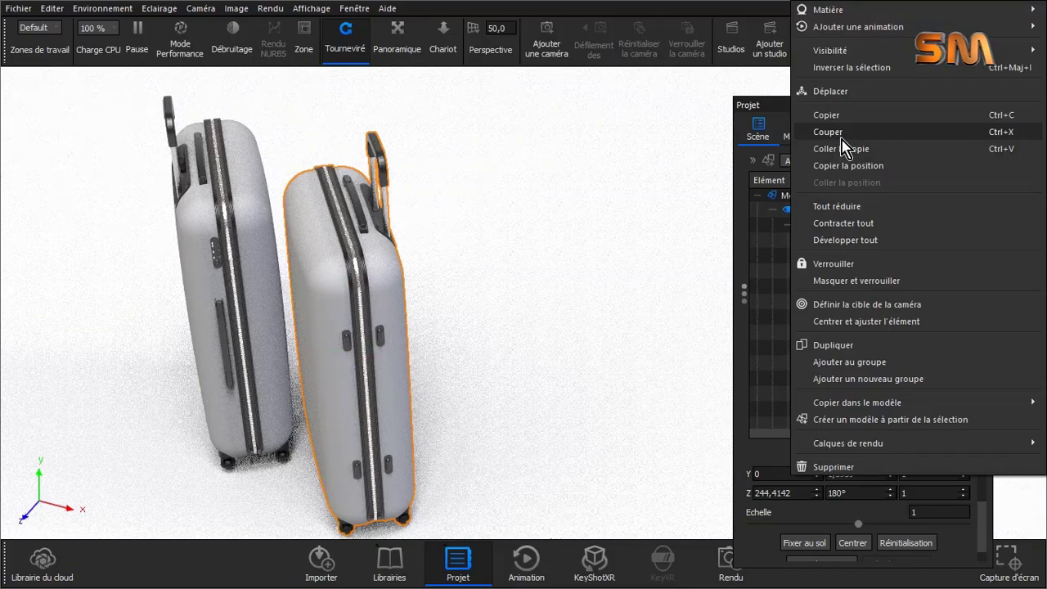
click(841, 137)
click(803, 240)
click(803, 240)
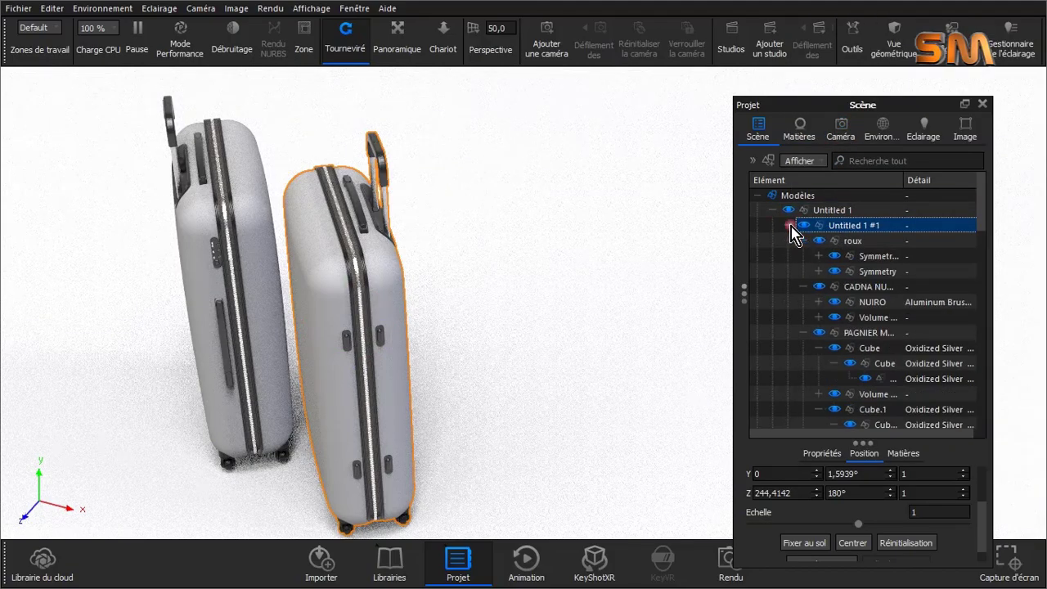
click(804, 239)
right_click(810, 229)
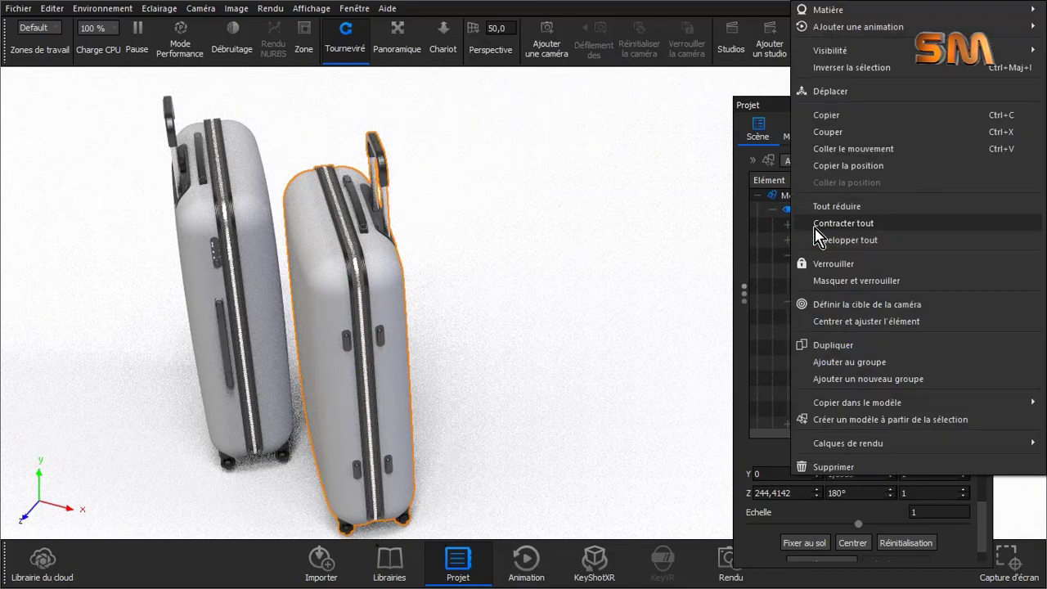
click(836, 156)
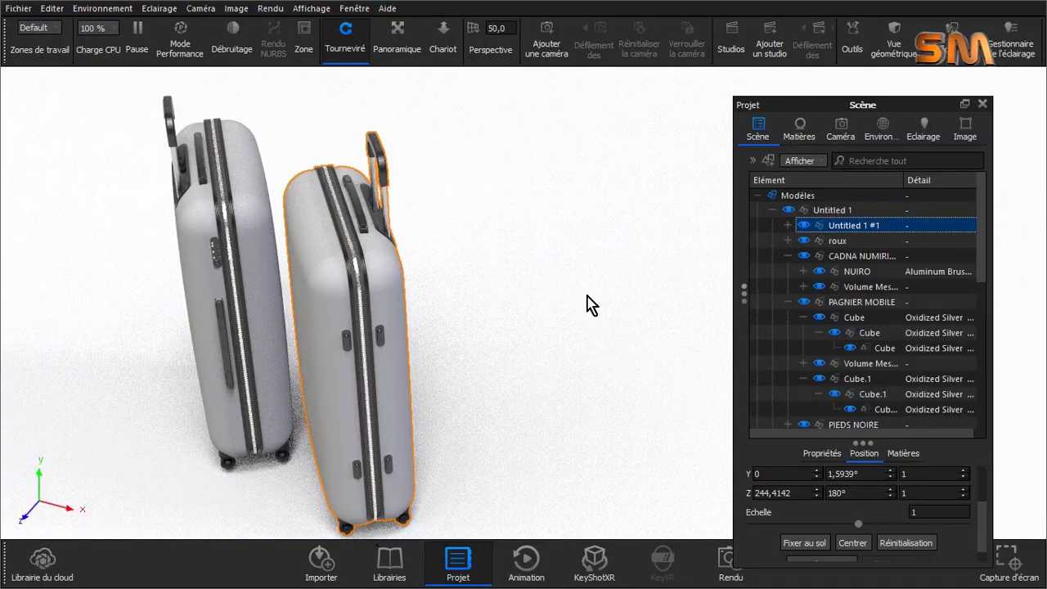
Step: Nudge the suitcase copy slightly along Z and confirm the move
right_click(591, 304)
click(674, 68)
drag(409, 327, 398, 327)
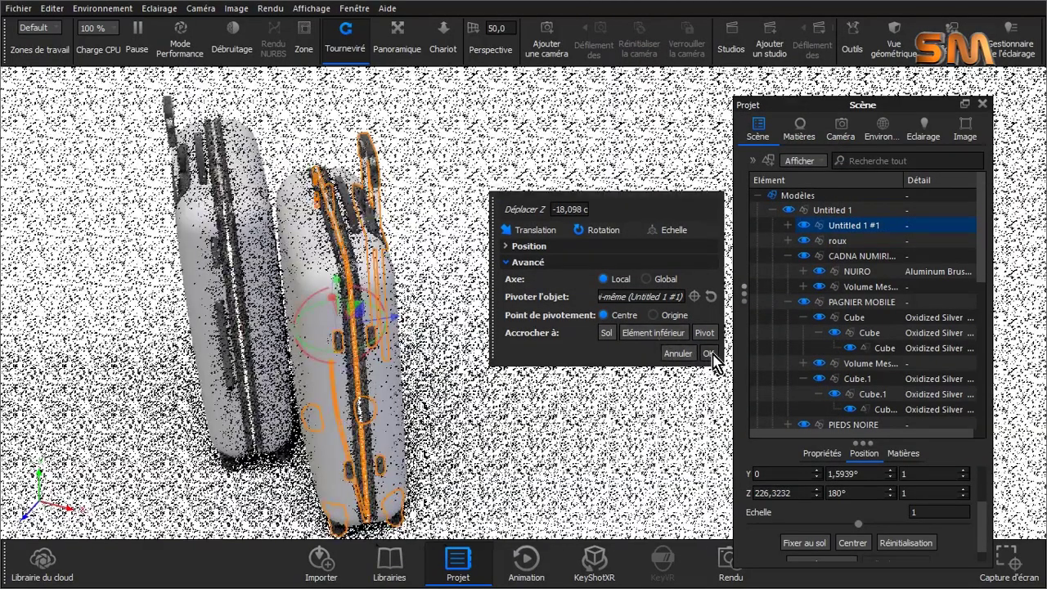
click(709, 353)
Step: Collapse the Untitled 1 branch and select the Untitled 1 model
click(773, 211)
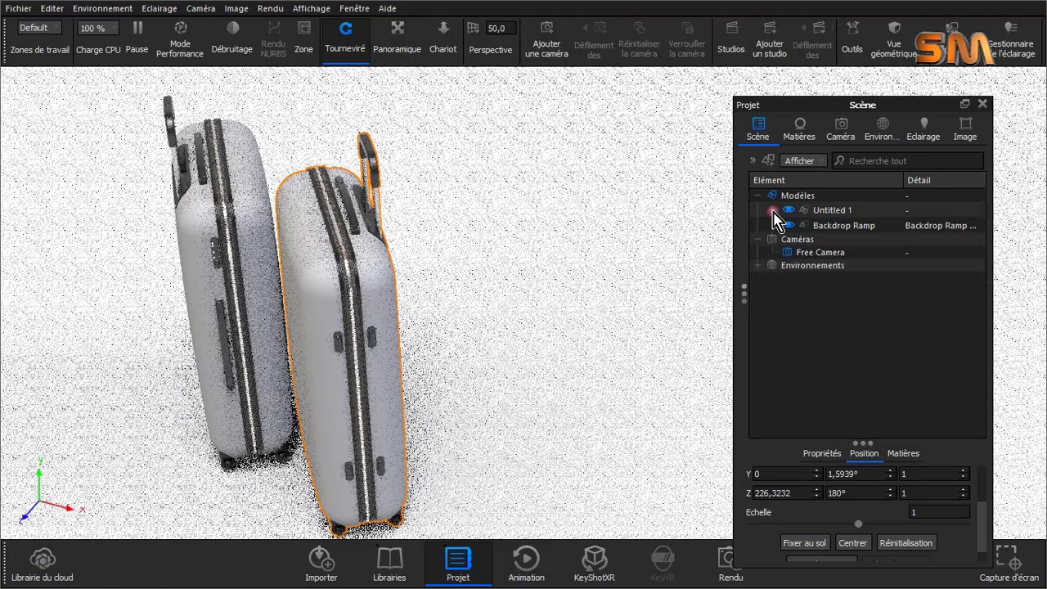
right_click(774, 210)
key(Escape)
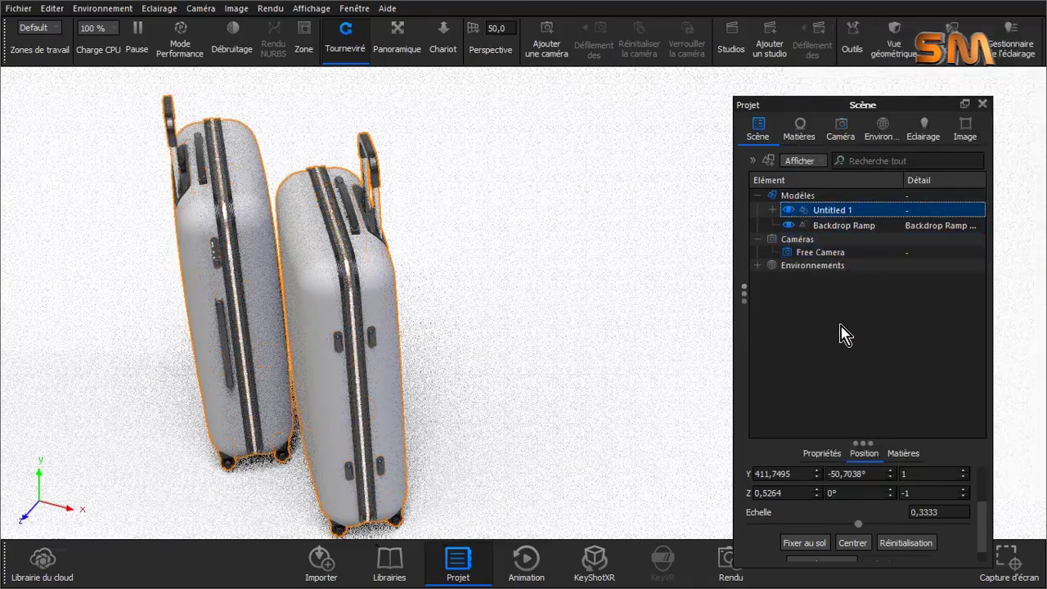
click(816, 245)
right_click(815, 214)
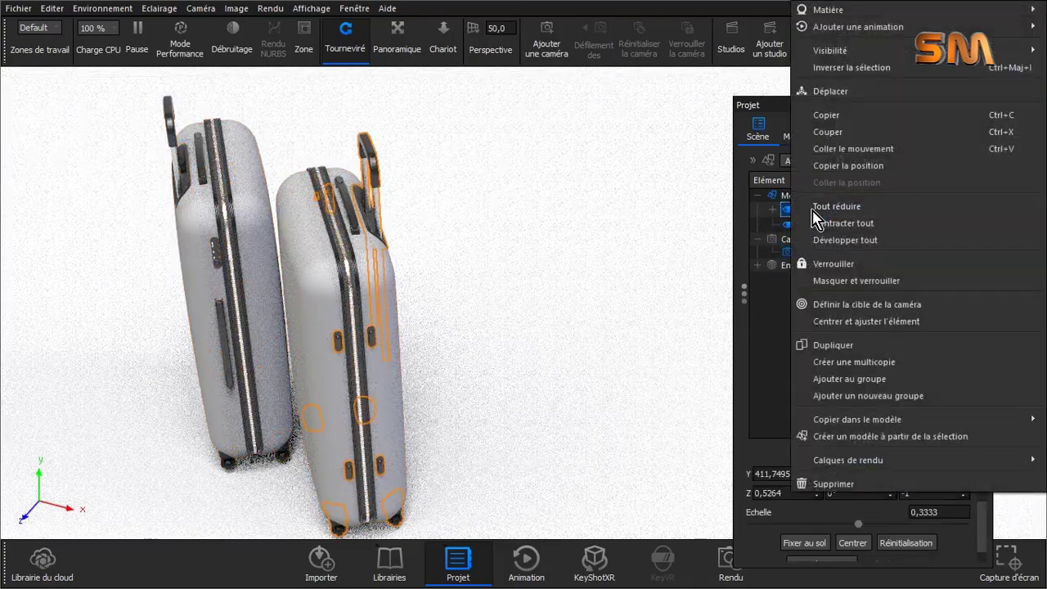
click(851, 165)
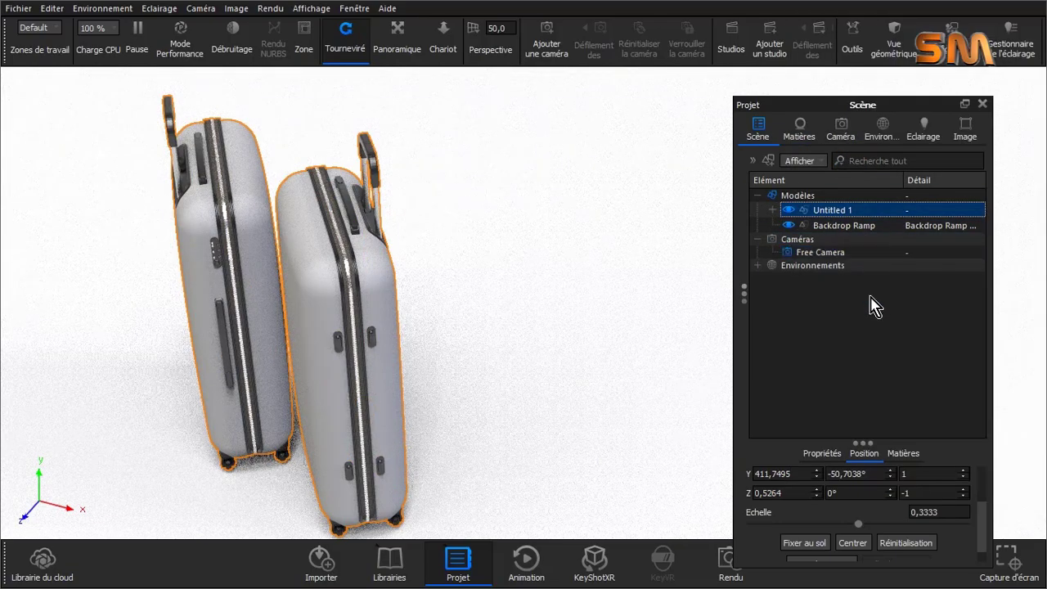
Step: Try moving both suitcases together along Z, cancel, and orbit to face them
right_click(662, 304)
click(712, 49)
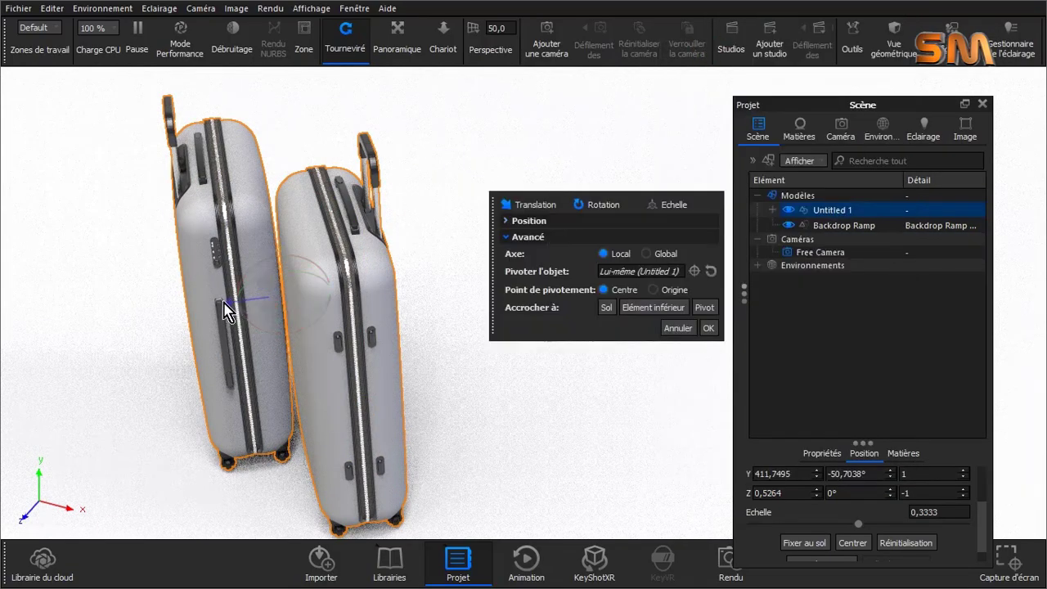
drag(228, 311, 671, 426)
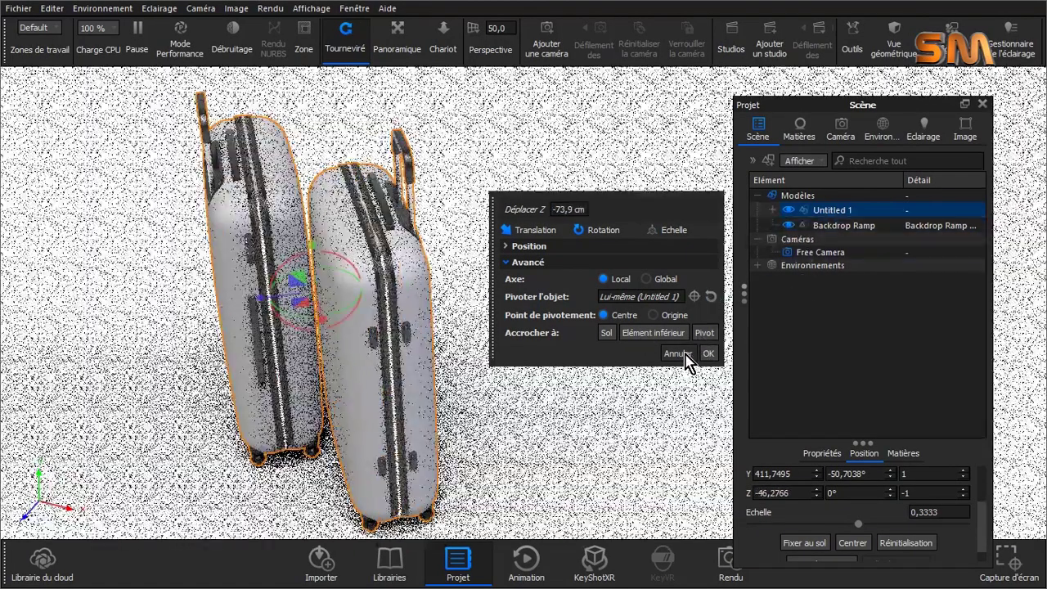
click(679, 353)
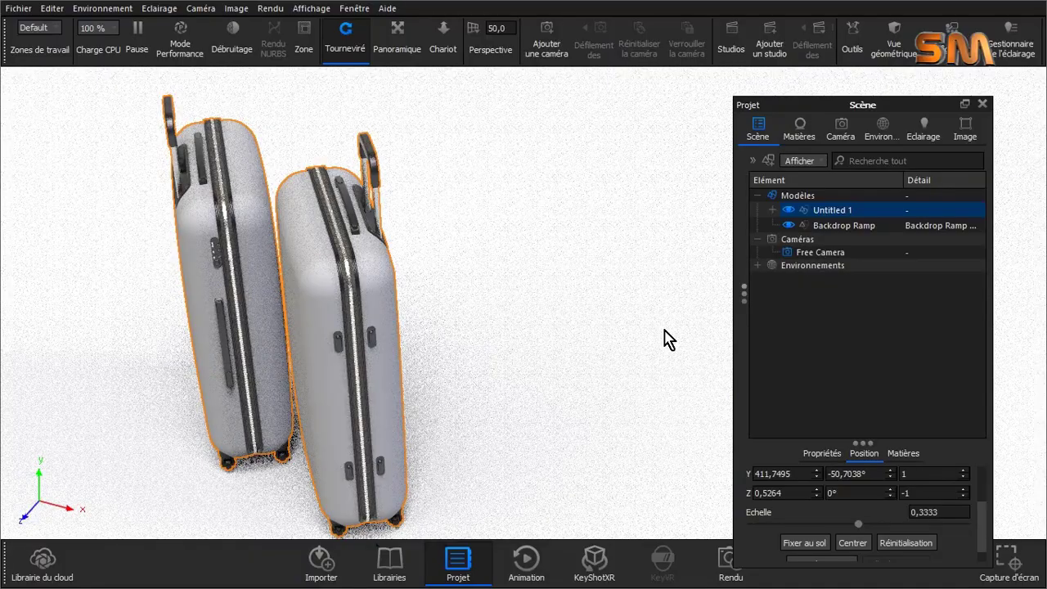
drag(458, 81, 720, 140)
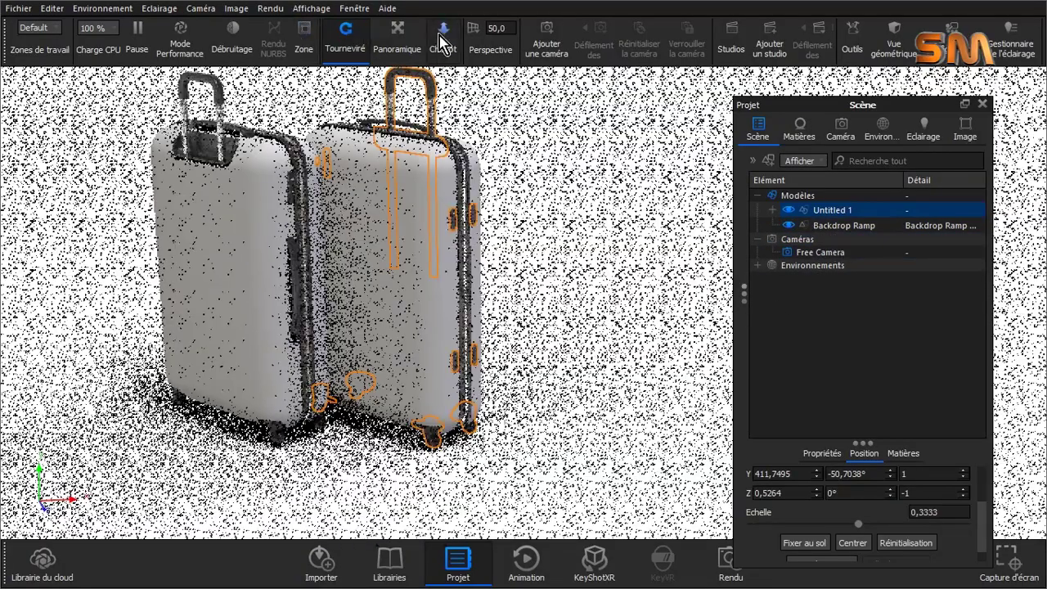
Step: Switch navigation to Panoramique and inspect the Untitled 1 parts in the Scene tree
click(398, 37)
click(772, 210)
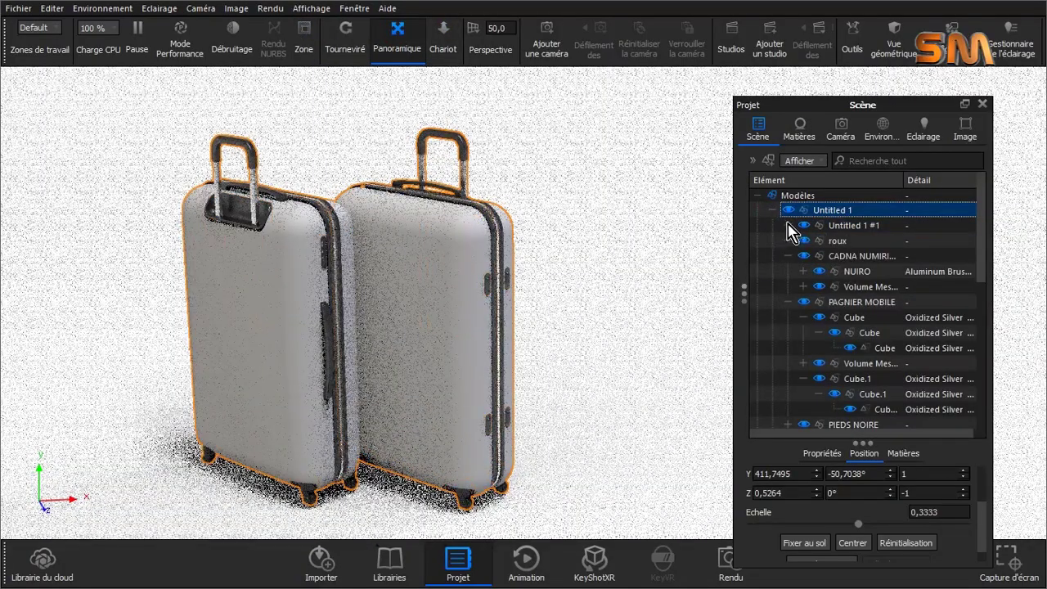
click(789, 230)
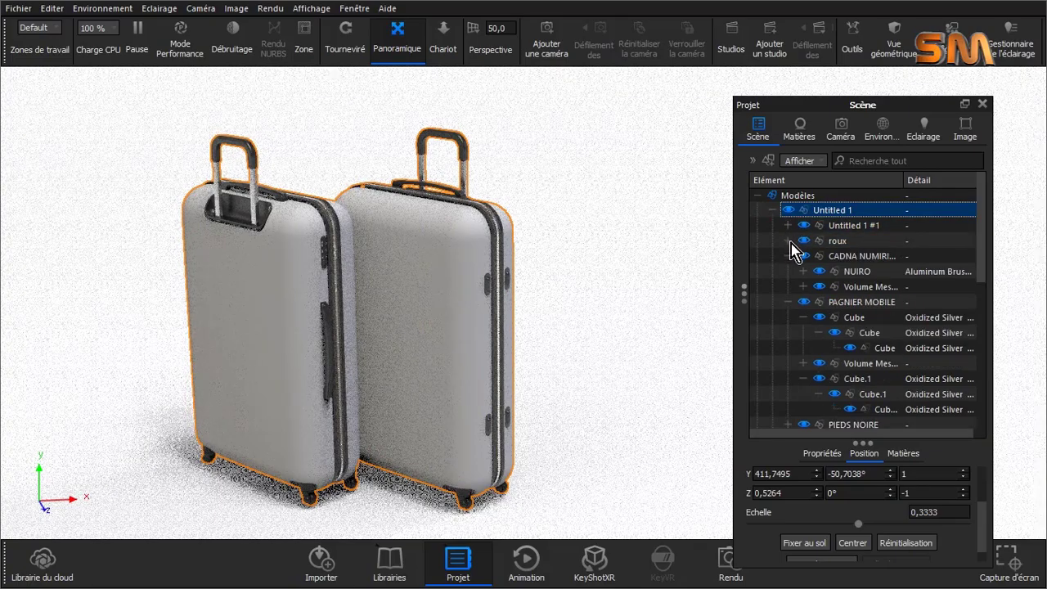
click(789, 227)
right_click(841, 226)
click(839, 153)
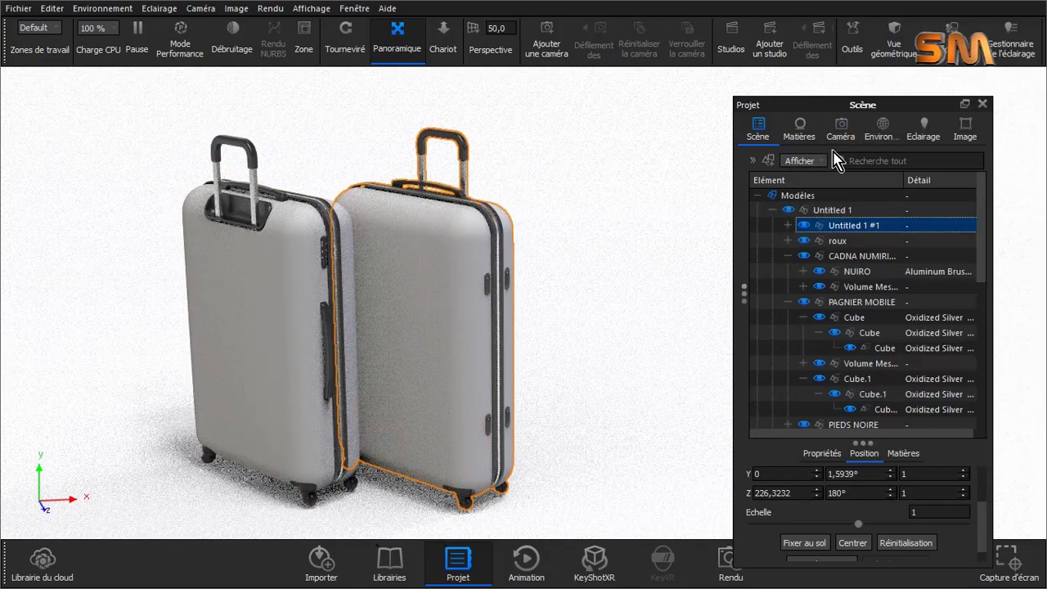
click(838, 114)
click(774, 210)
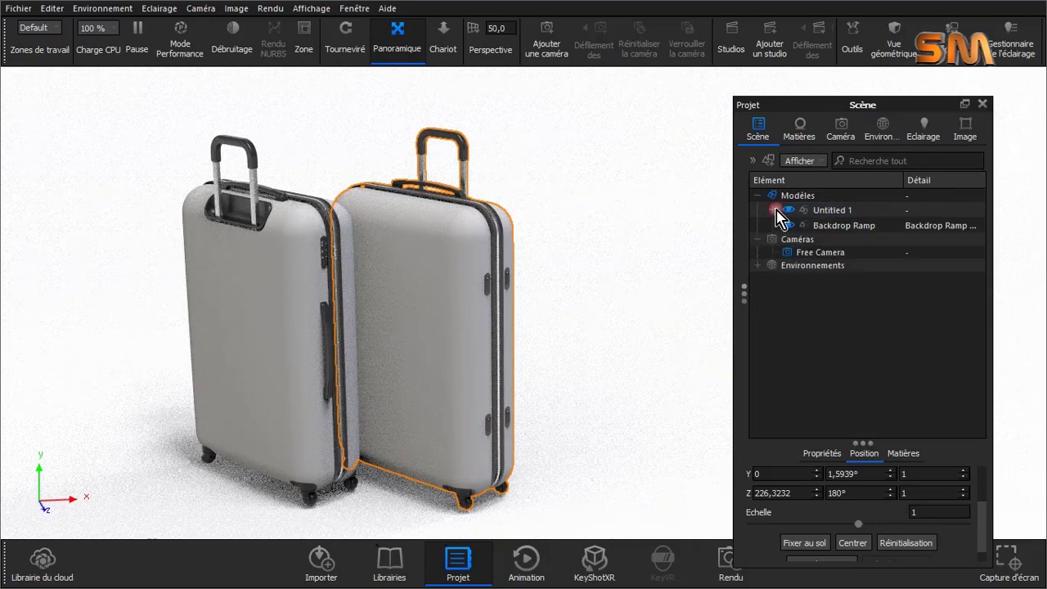
click(842, 225)
click(772, 210)
click(906, 273)
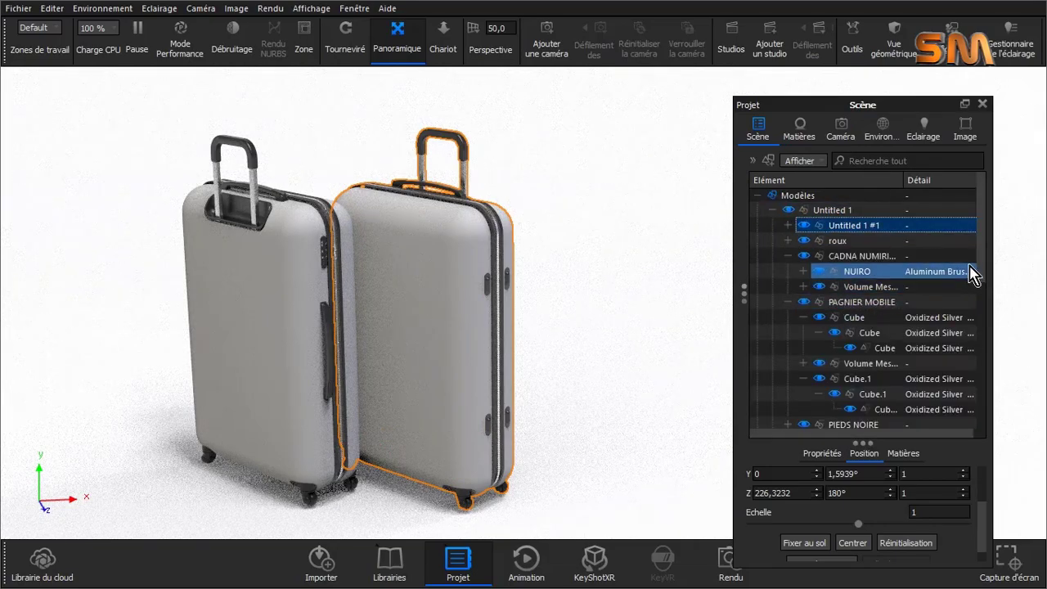
Step: Check the Free Camera entry, then select and collapse the Untitled 1 model
scroll(985, 350, down, 10)
click(991, 407)
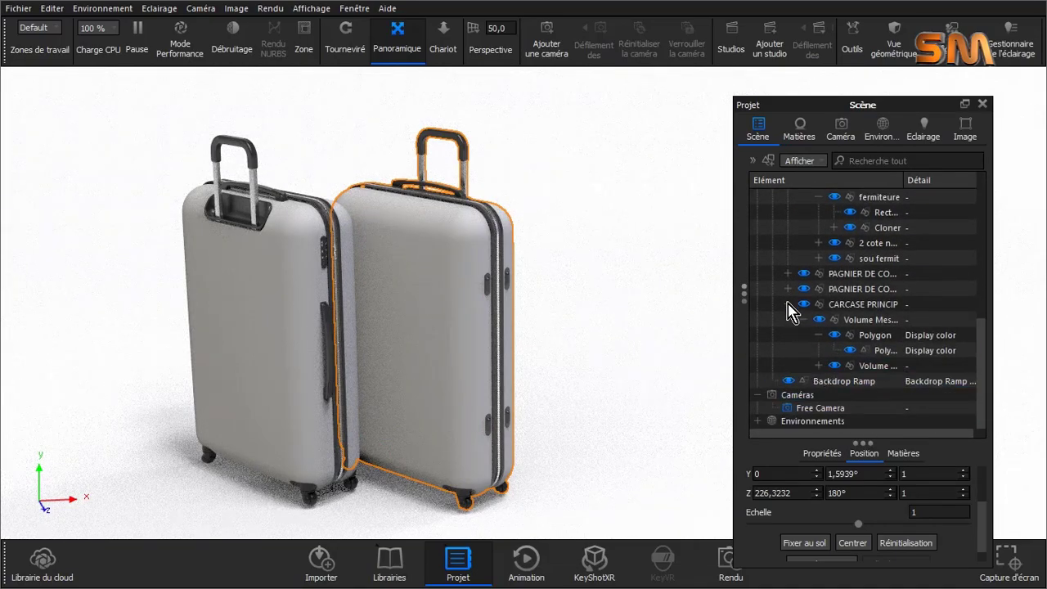
scroll(789, 311, up, 2)
scroll(810, 245, up, 3)
scroll(976, 334, up, 3)
scroll(899, 270, up, 5)
click(802, 211)
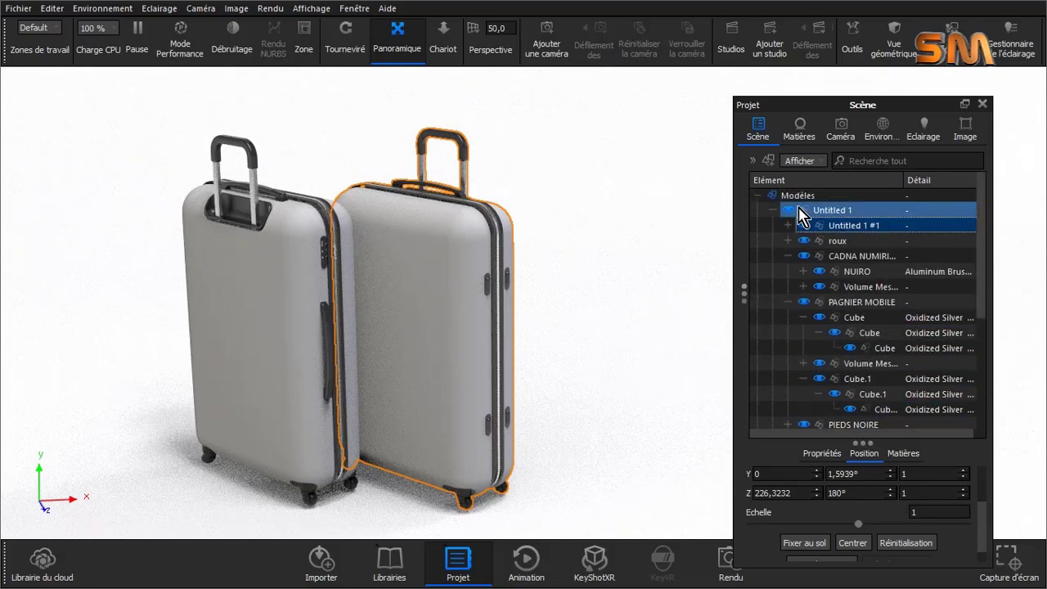
double_click(810, 213)
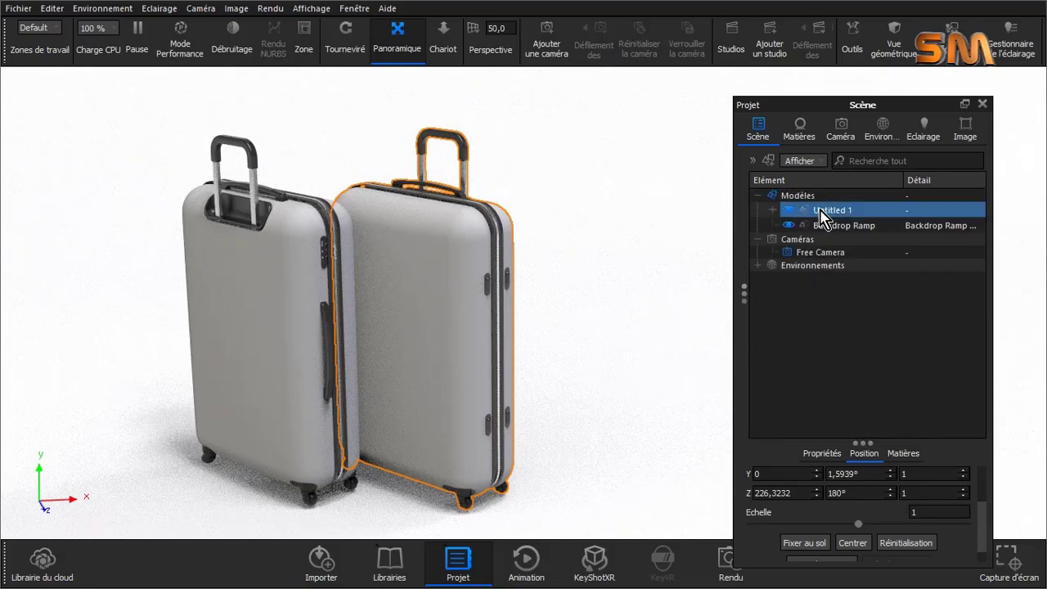
Step: Slide the whole two-suitcase selection along Z to -72.9955 and confirm
right_click(622, 217)
click(586, 160)
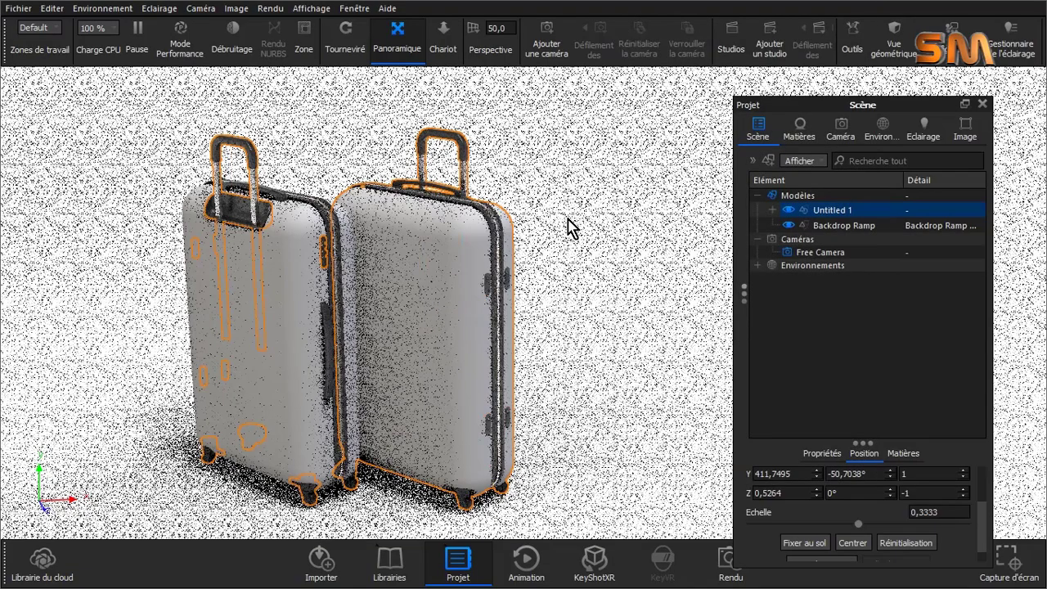
right_click(569, 226)
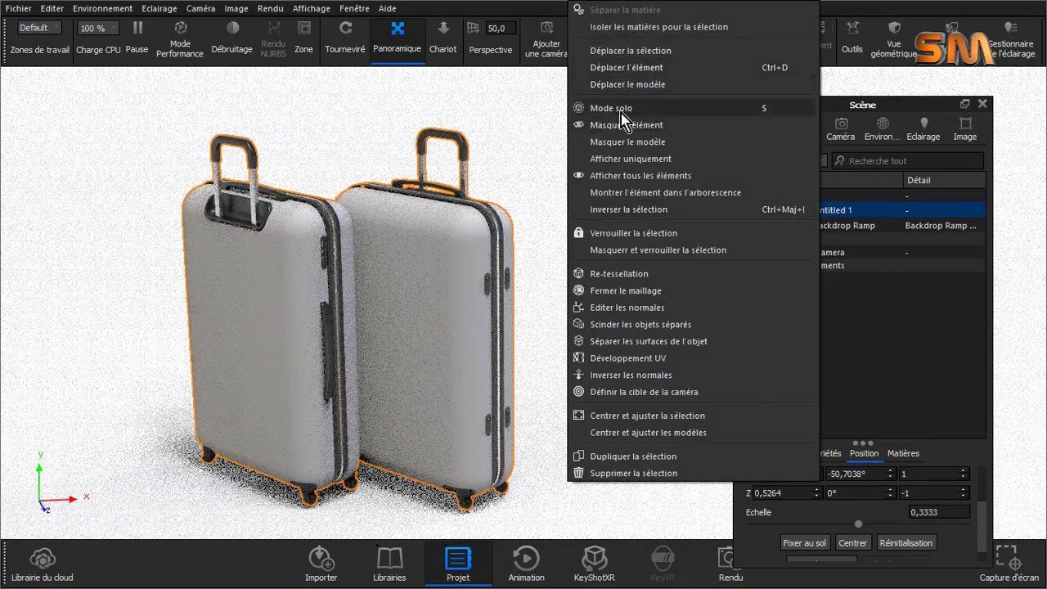
click(626, 51)
mouse_move(398, 323)
mouse_down()
mouse_move(315, 337)
mouse_move(344, 309)
mouse_up()
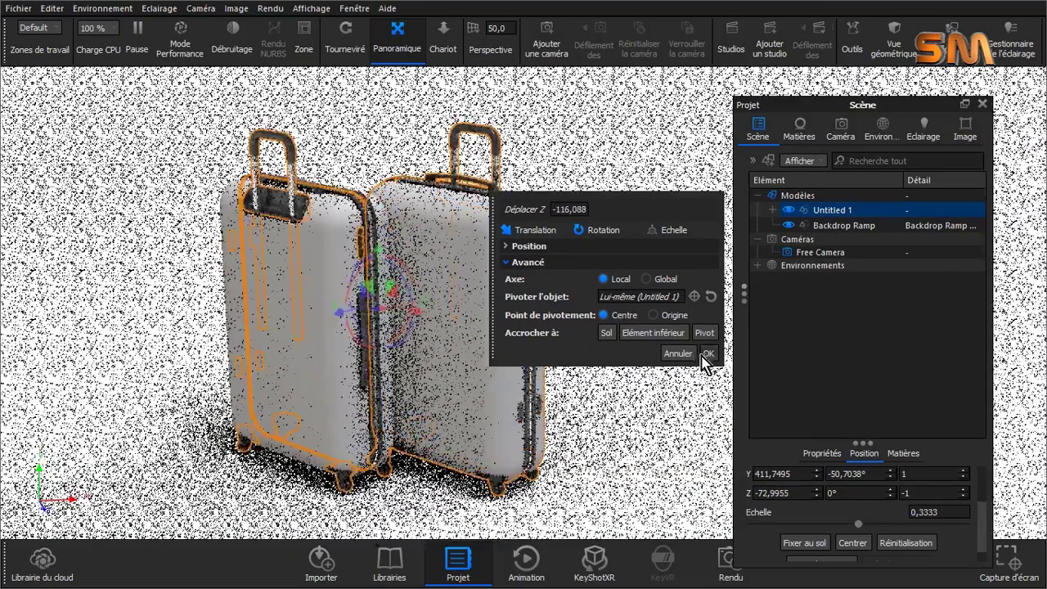
click(708, 353)
Step: Paste a copy of the suitcase pair into the Untitled 1 model
right_click(823, 215)
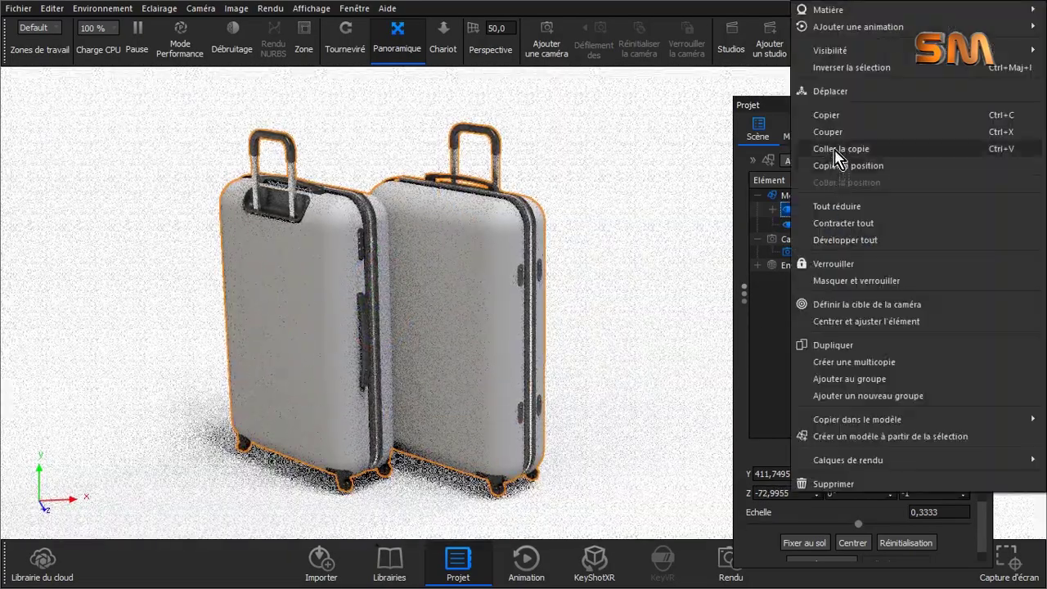
click(826, 115)
right_click(823, 214)
click(841, 149)
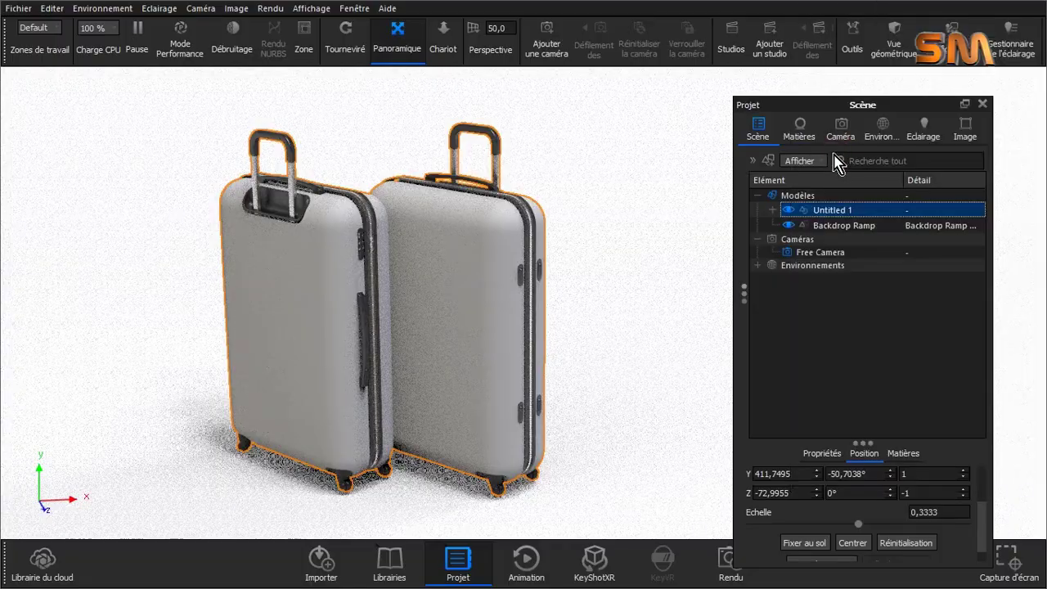
Step: Move the pasted pair along Z and X beside the originals, to Z -479.966
right_click(638, 220)
click(654, 65)
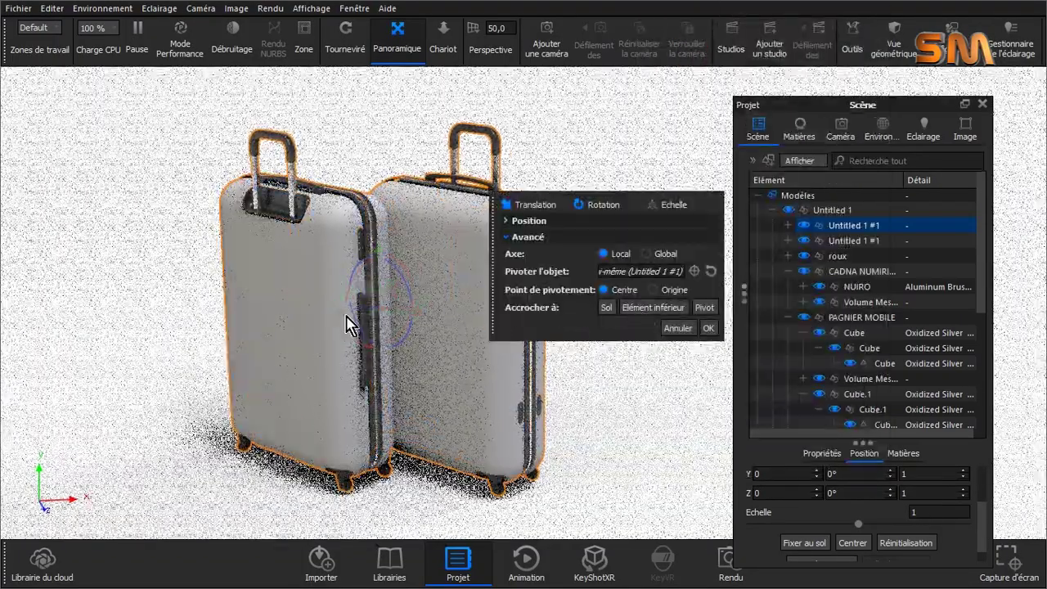
mouse_move(346, 323)
mouse_down()
mouse_move(321, 331)
mouse_move(213, 307)
mouse_up()
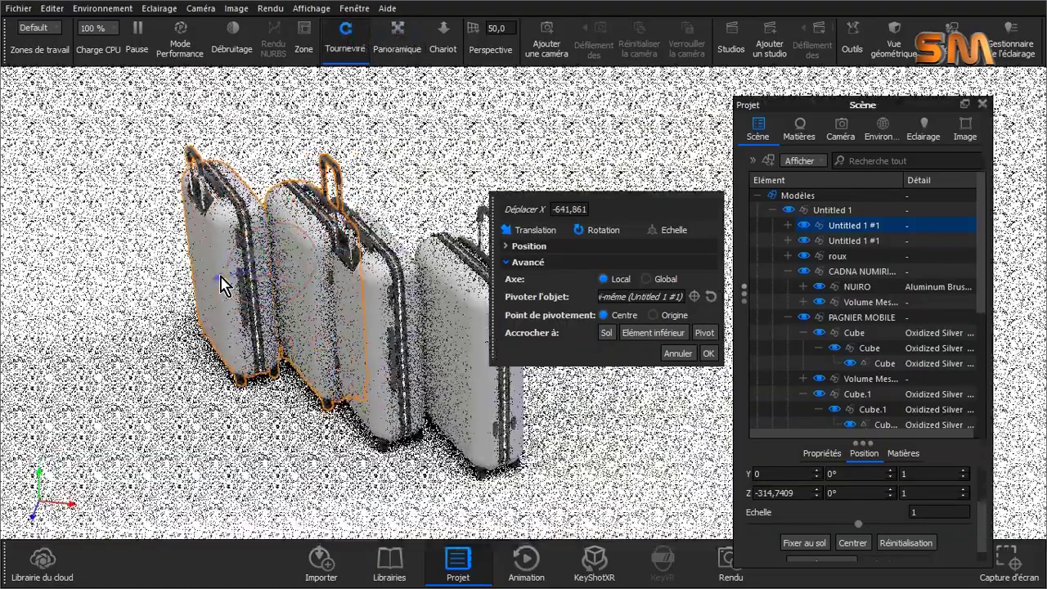
drag(221, 285, 225, 315)
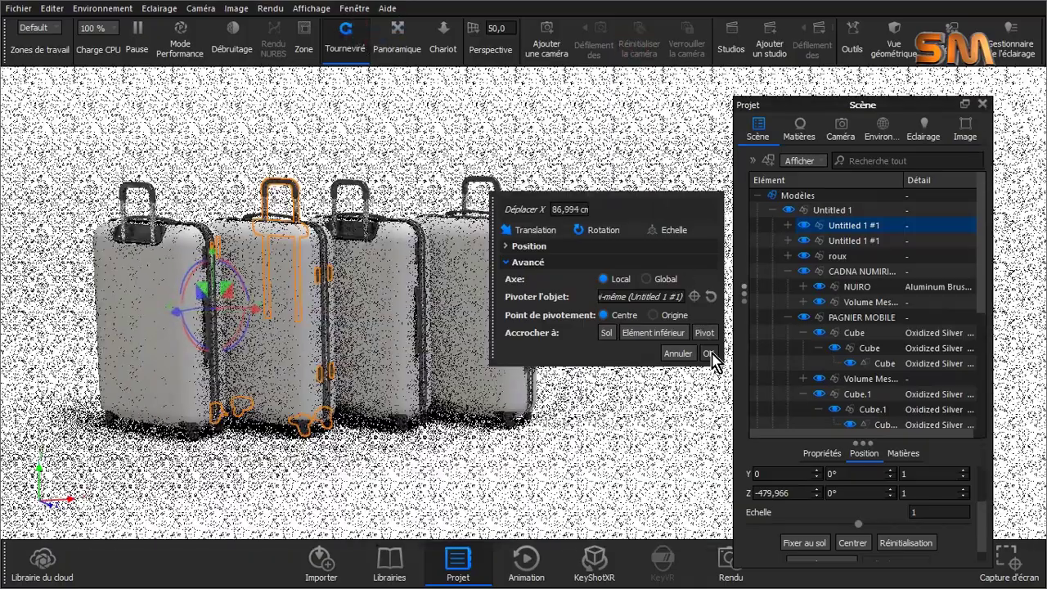
click(709, 353)
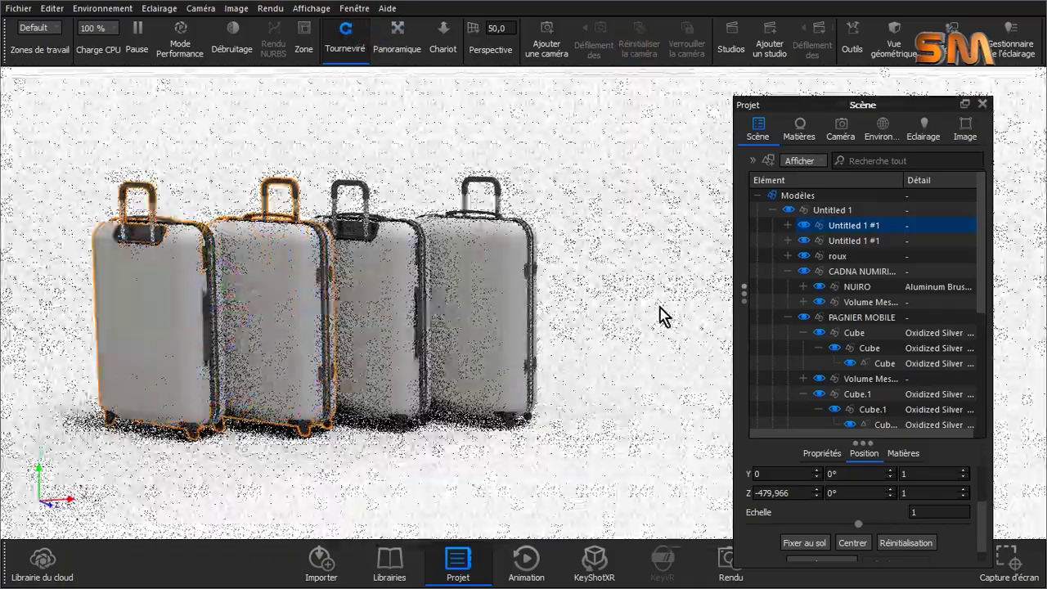
Step: Copy the Untitled 1 suitcase model and paste another copy
click(773, 211)
right_click(828, 214)
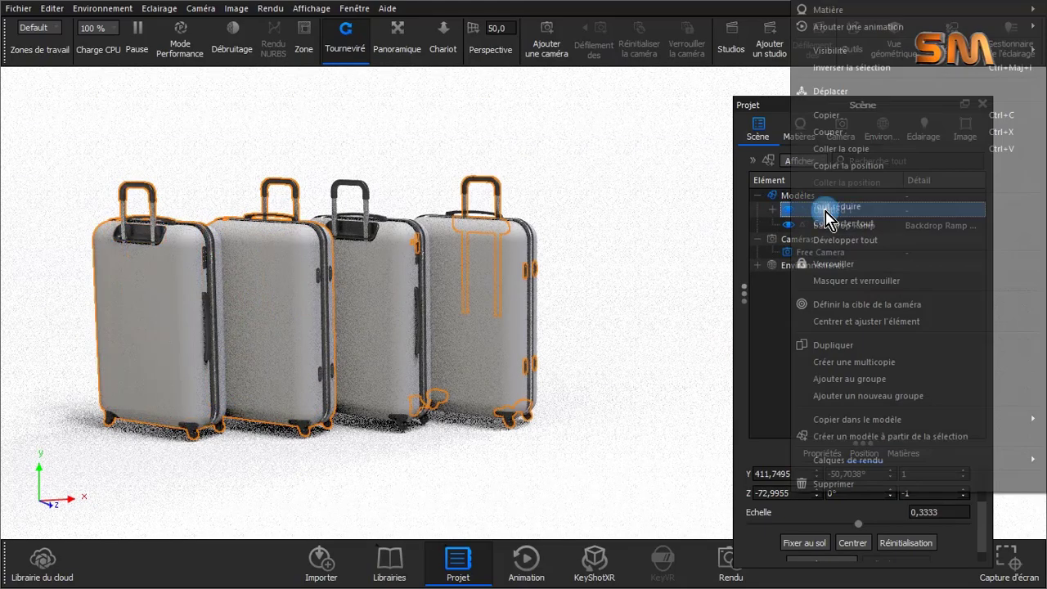
click(828, 112)
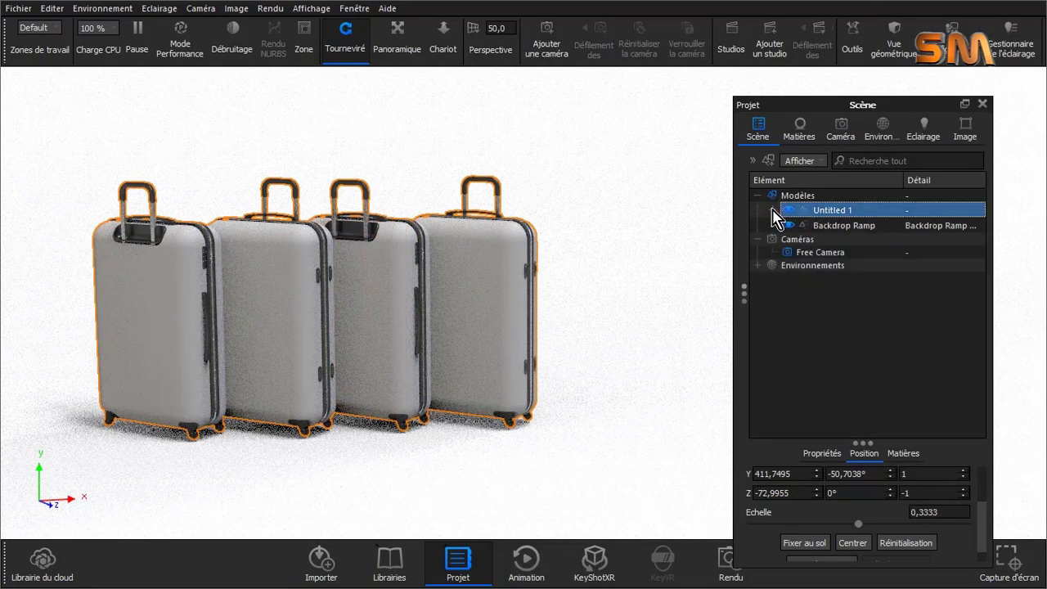
right_click(778, 218)
click(821, 147)
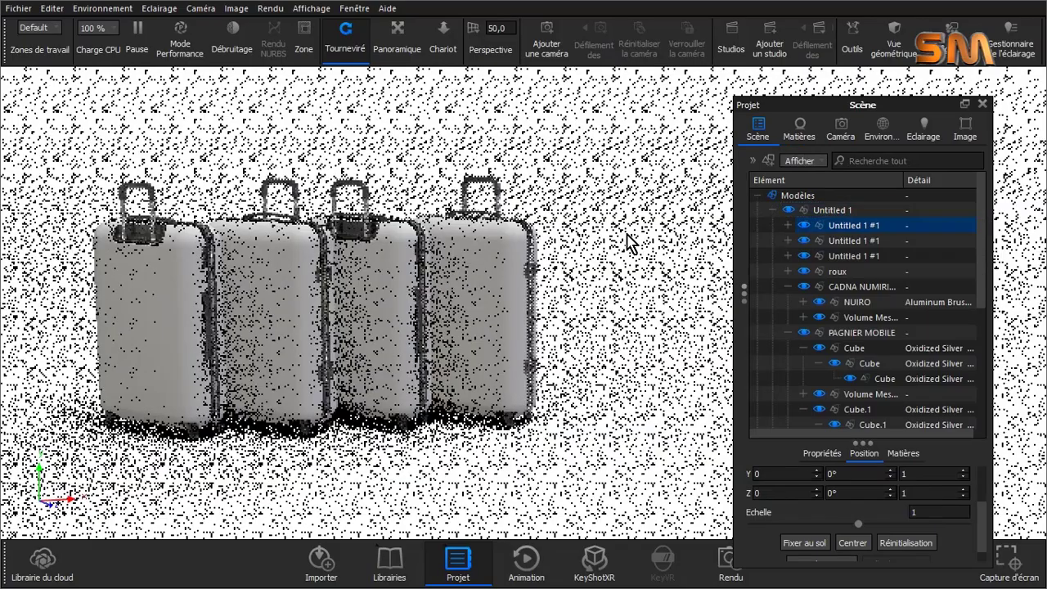
Step: Drag the new copy along the Z axis, currently offset -206.902
right_click(565, 205)
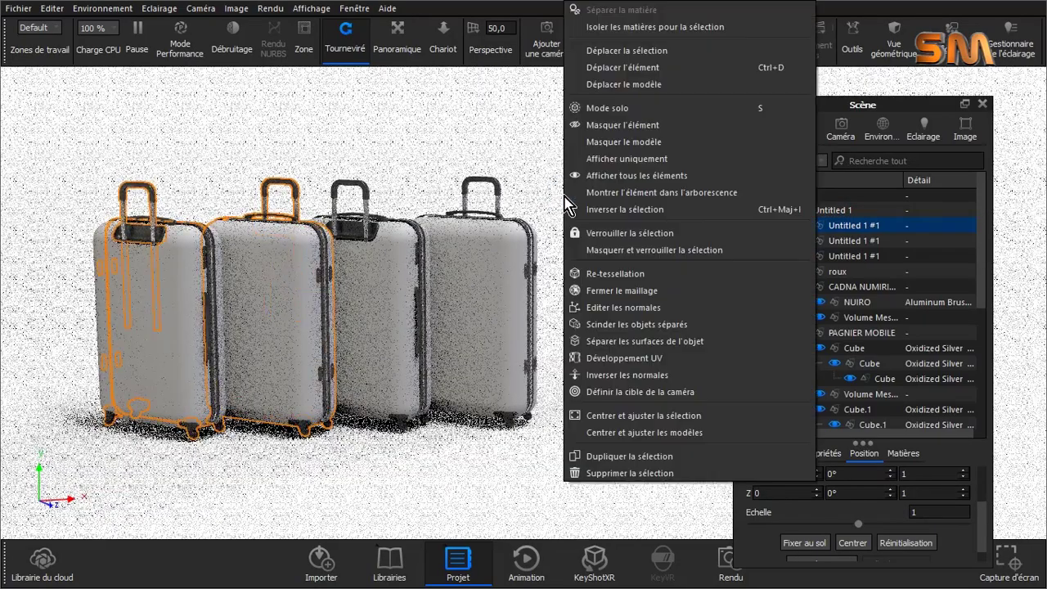
click(622, 69)
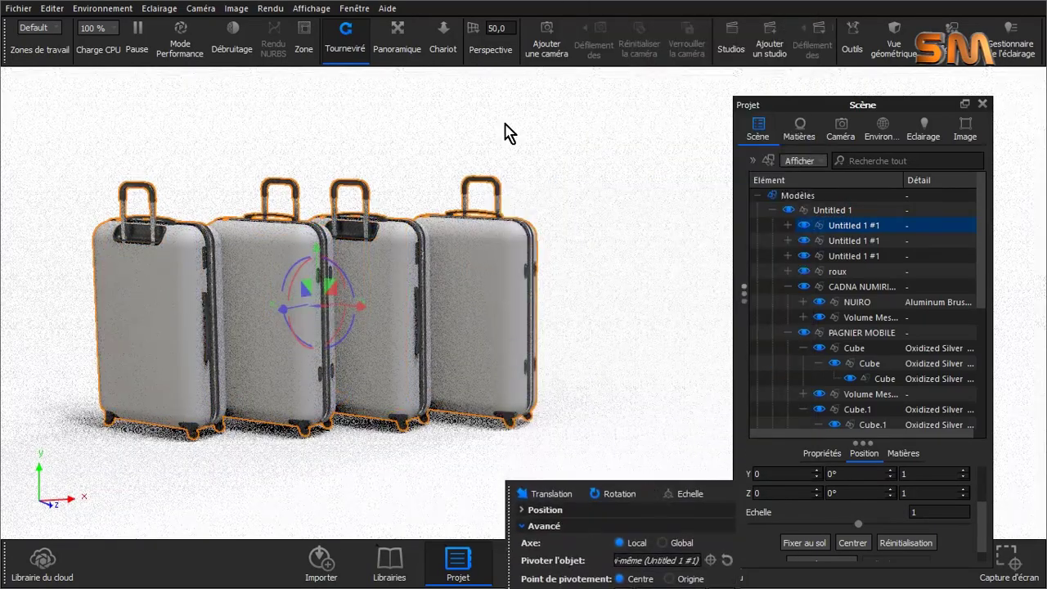
drag(273, 350, 291, 347)
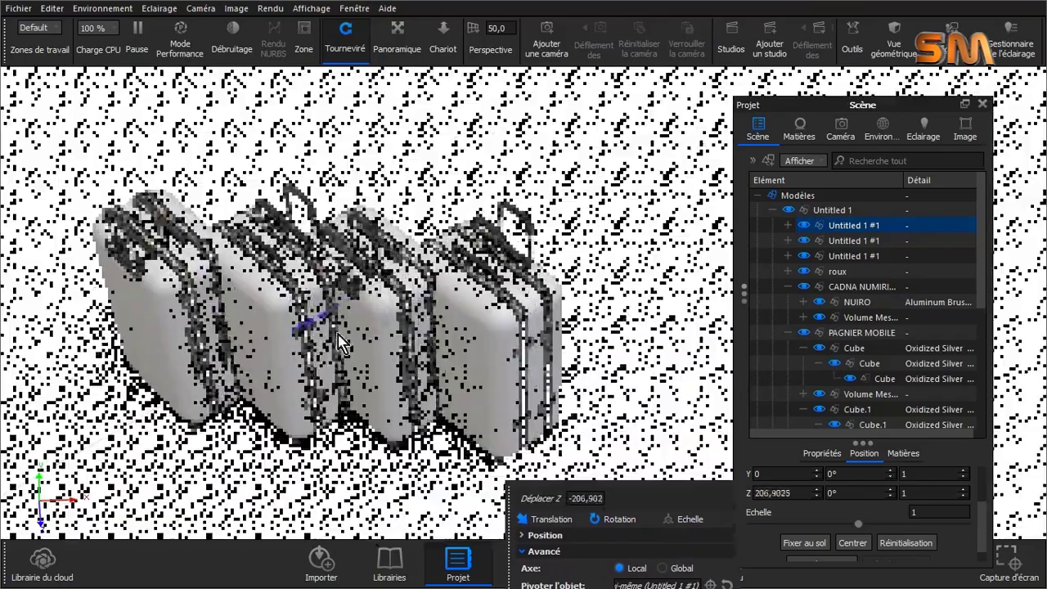
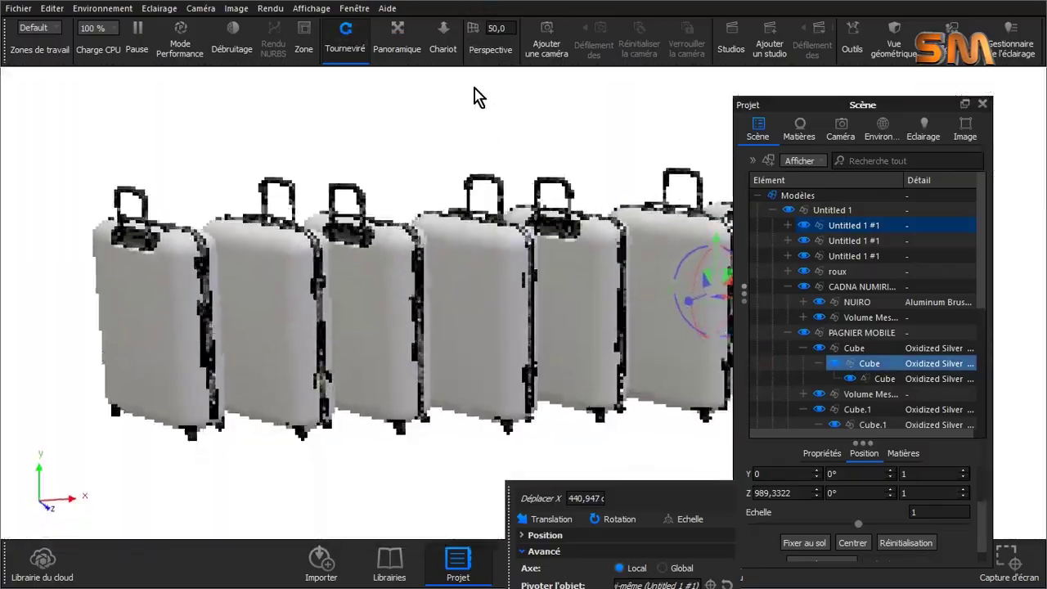
Step: Hide the extra Untitled 1 #1 suitcase copies, leaving one suitcase in view
mouse_move(912, 104)
mouse_down()
mouse_move(912, 318)
mouse_move(930, 243)
mouse_move(908, 129)
mouse_up()
click(381, 77)
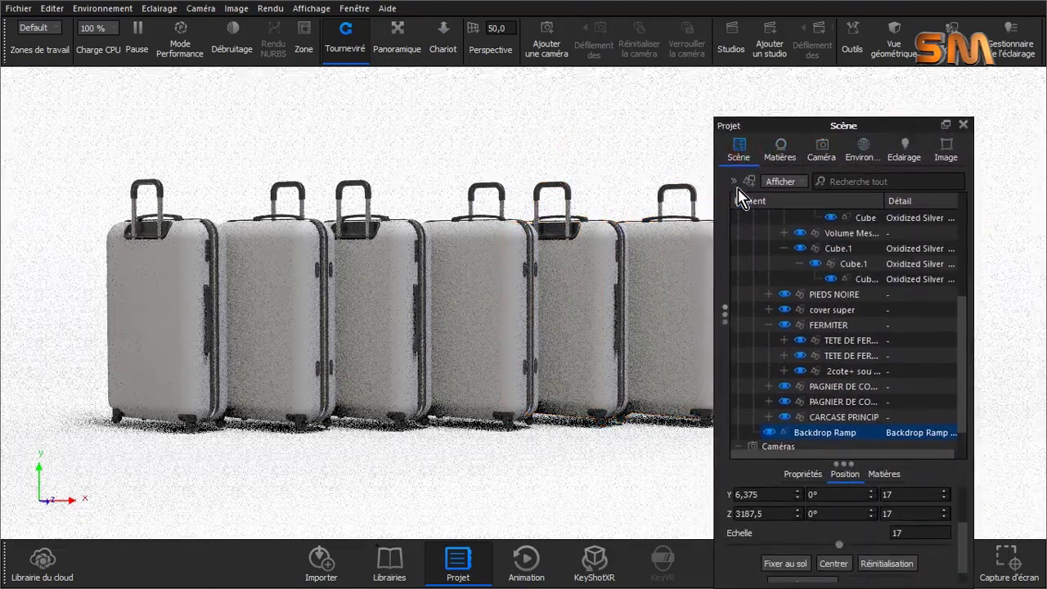
click(963, 125)
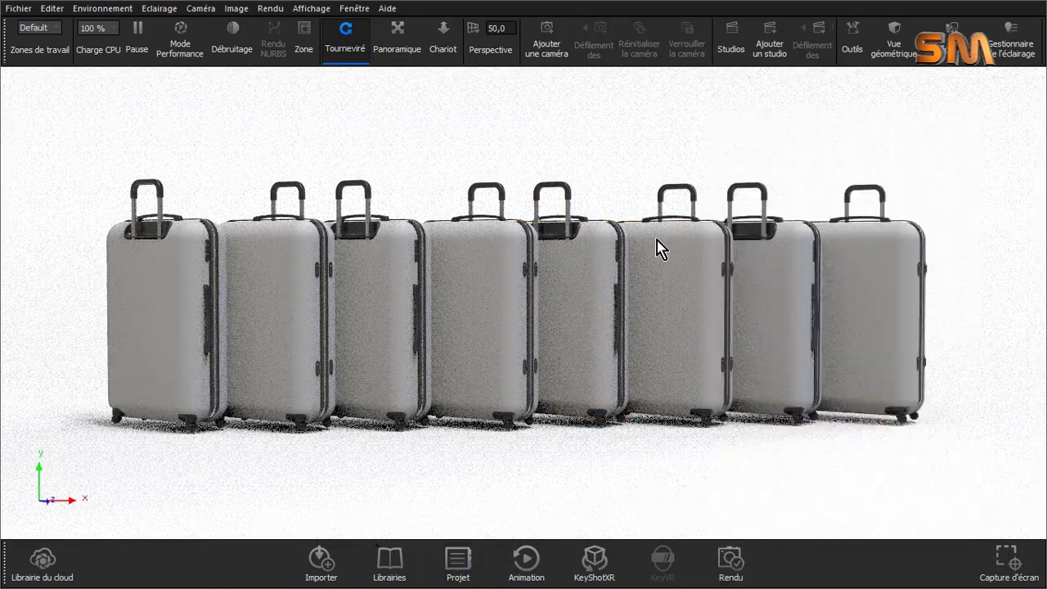
drag(590, 146, 577, 187)
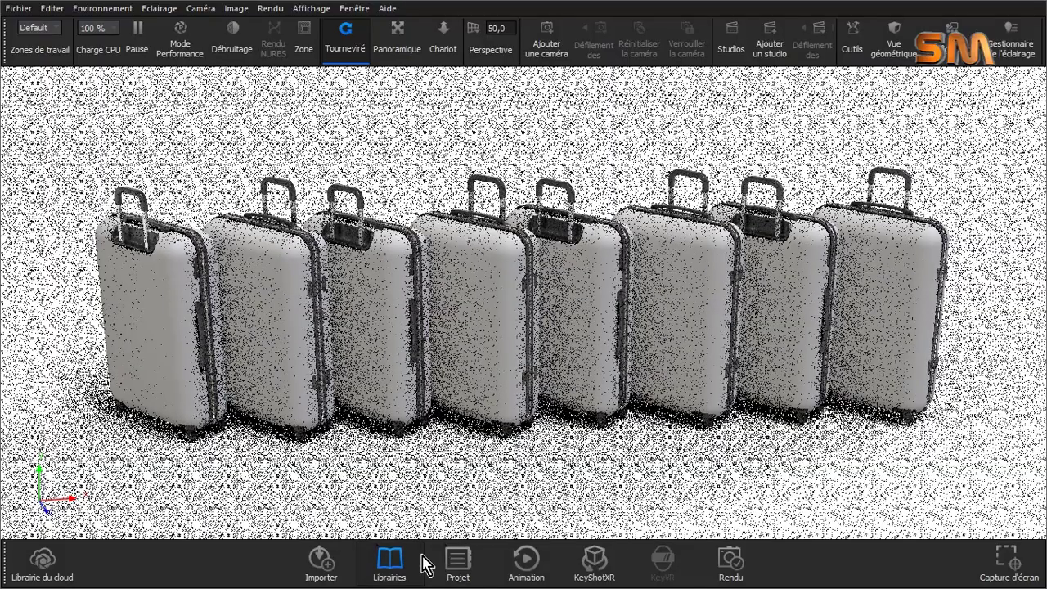
click(458, 561)
scroll(899, 343, up, 10)
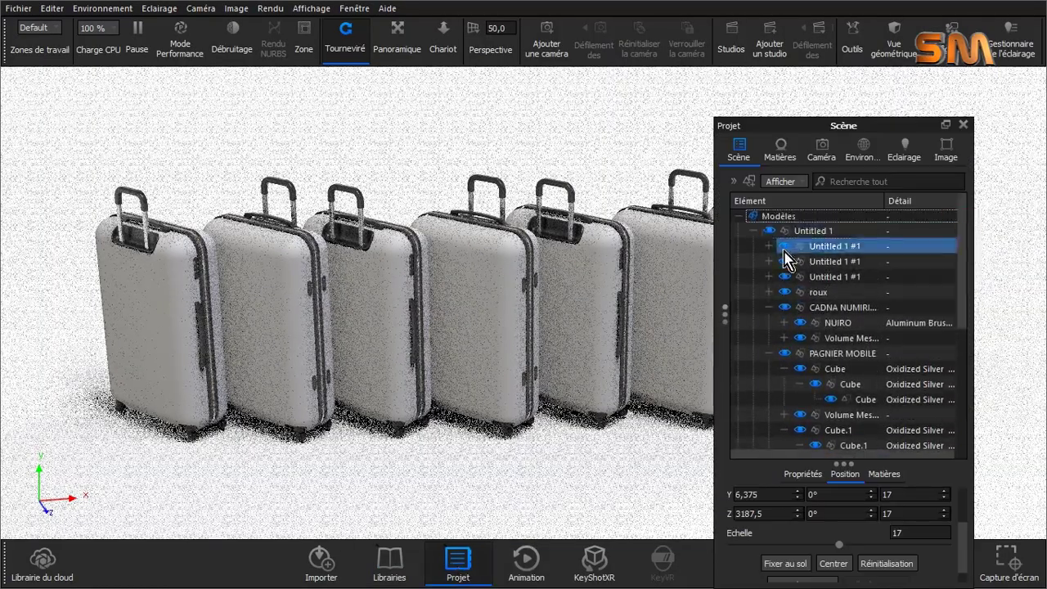
click(786, 262)
click(786, 292)
mouse_move(963, 320)
mouse_down()
mouse_move(975, 425)
mouse_move(961, 306)
mouse_up()
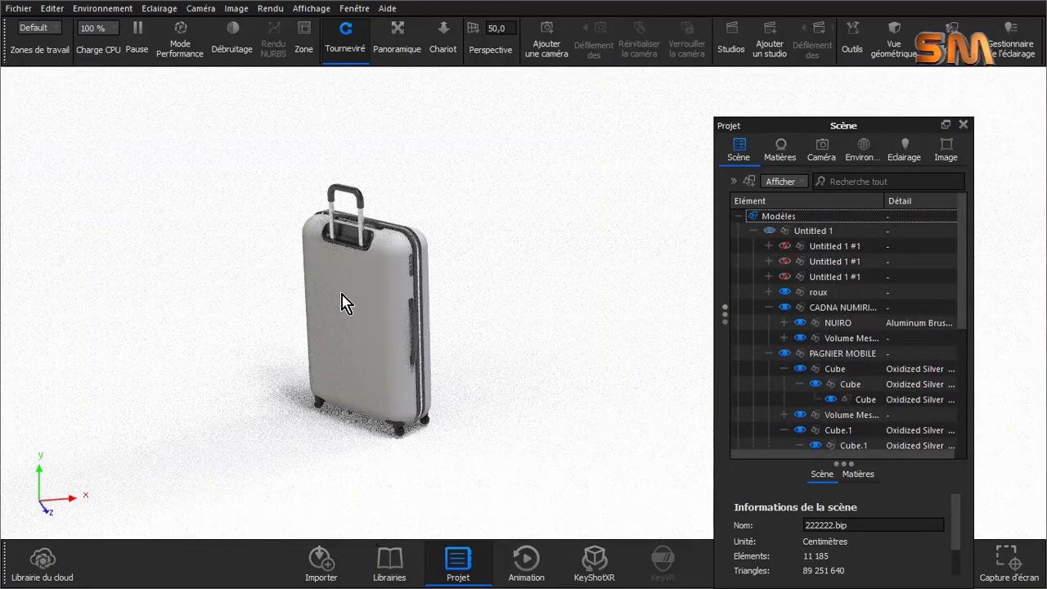
scroll(344, 303, up, 3)
Step: Pan in on the remaining suitcase, select CARCASE PRINCIP and open the Materials library
click(396, 36)
drag(630, 134, 398, 273)
click(820, 323)
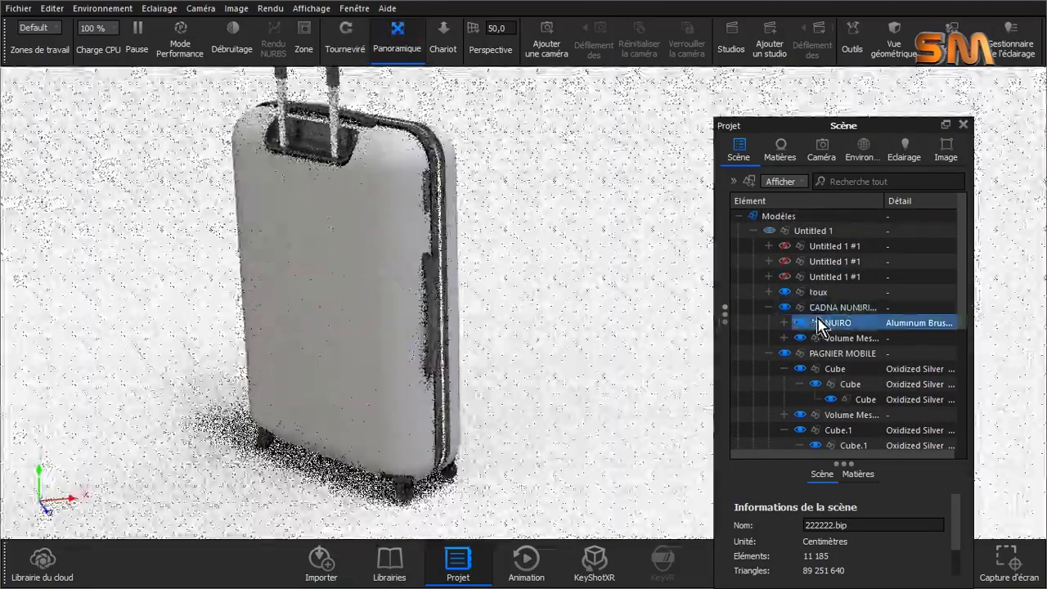
drag(961, 318, 967, 350)
click(843, 279)
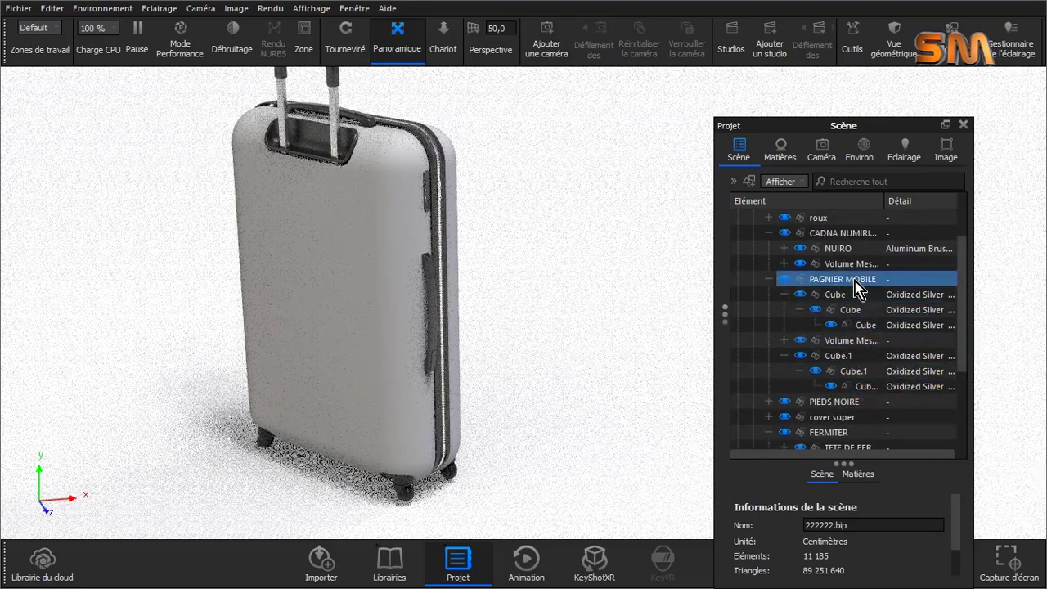
click(769, 279)
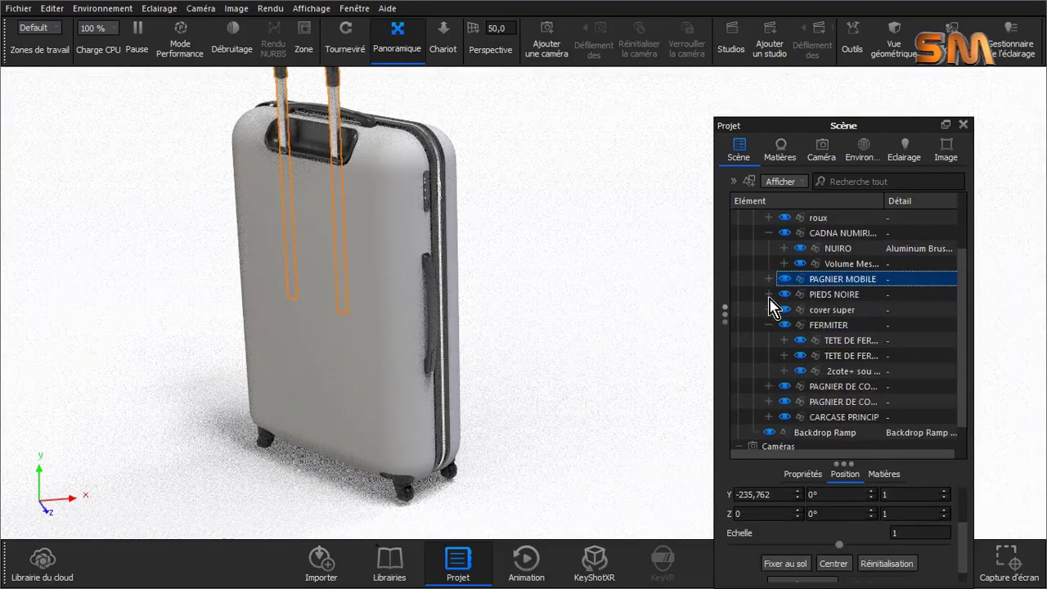
click(768, 325)
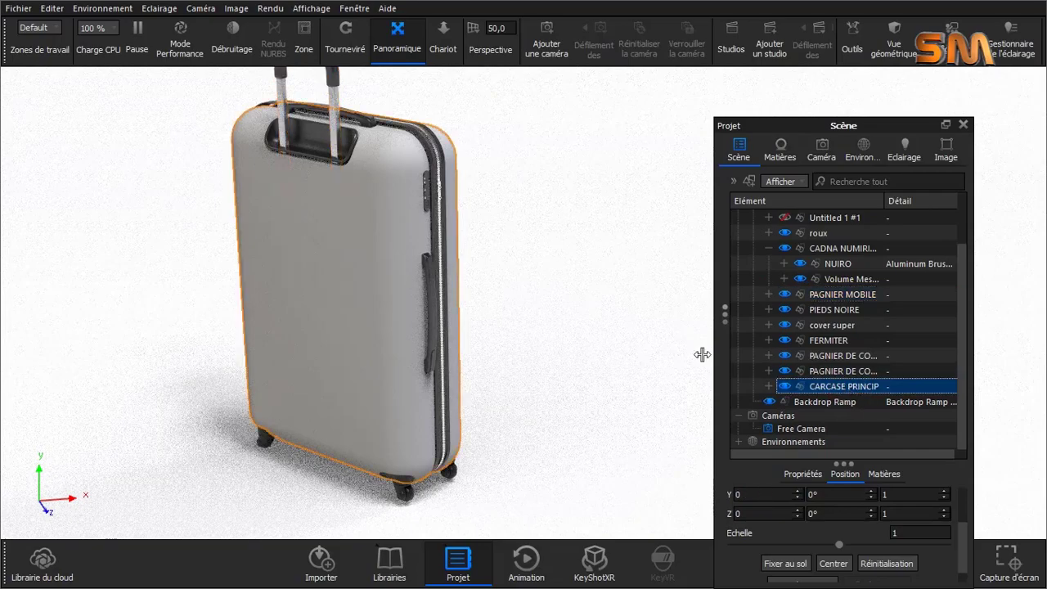
click(390, 569)
mouse_move(228, 422)
mouse_down()
mouse_move(226, 367)
mouse_move(230, 398)
mouse_up()
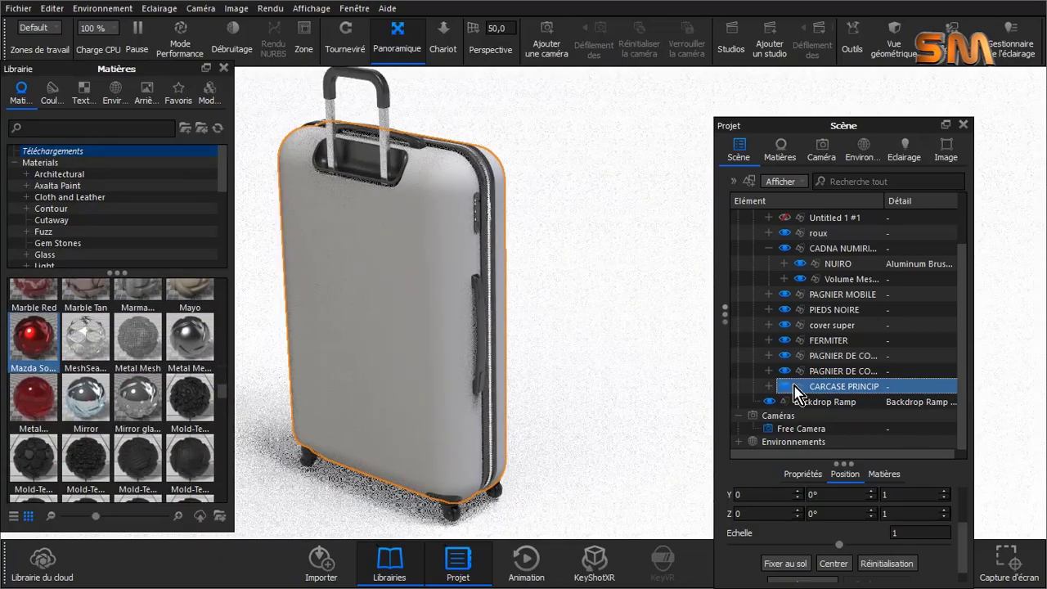
Step: Apply the glossy red Mazda paint to the CARCASE PRINCIP shell
drag(33, 336, 841, 388)
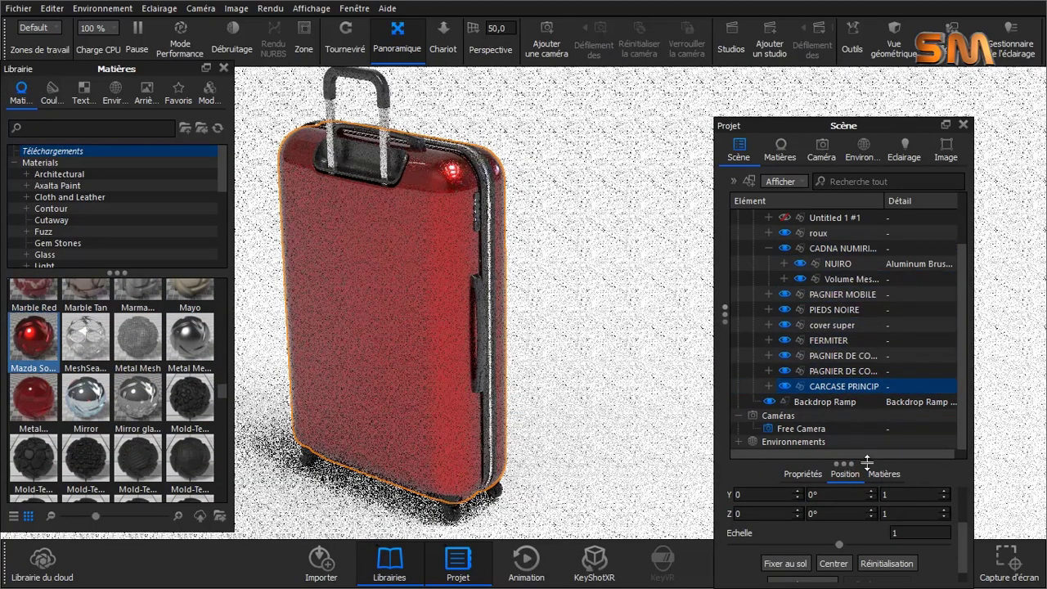
click(397, 48)
drag(474, 107, 502, 107)
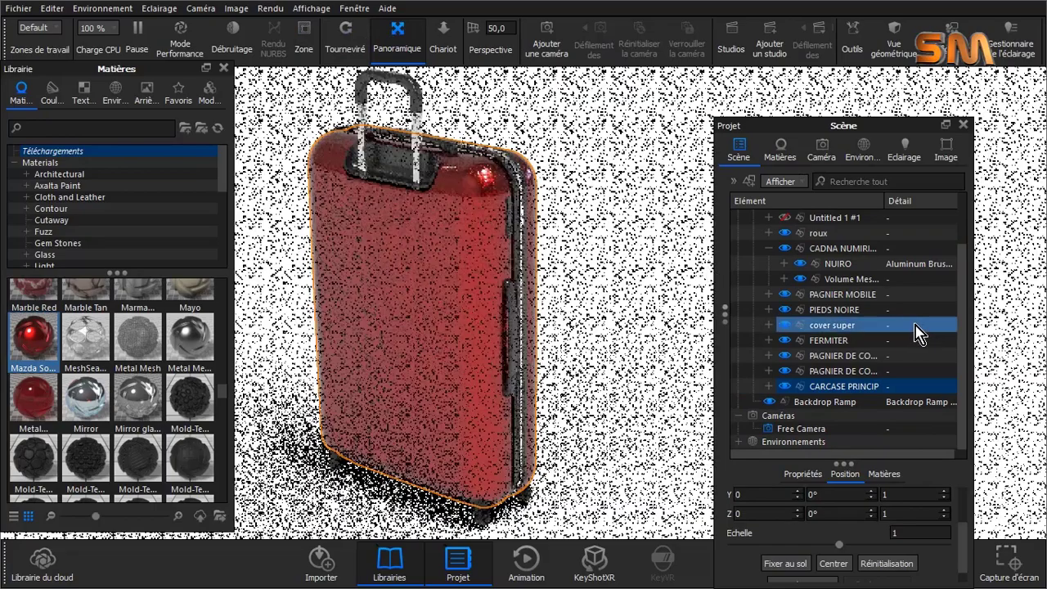
Step: Open Mazda Soul Red #2 in the project materials and show its Textures slots
double_click(922, 402)
scroll(842, 532, down, 3)
scroll(842, 532, down, 2)
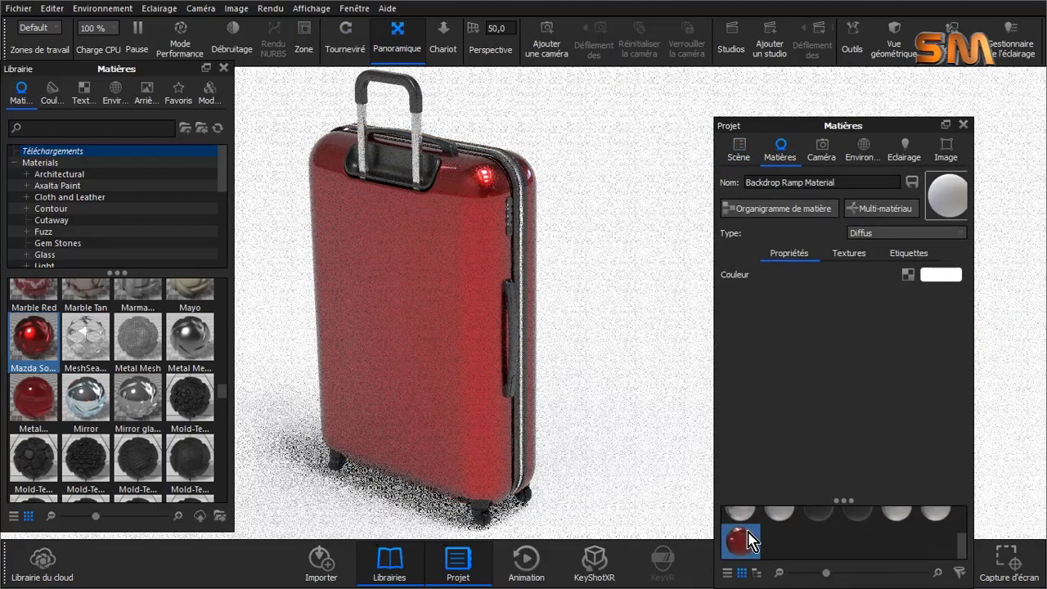
click(741, 539)
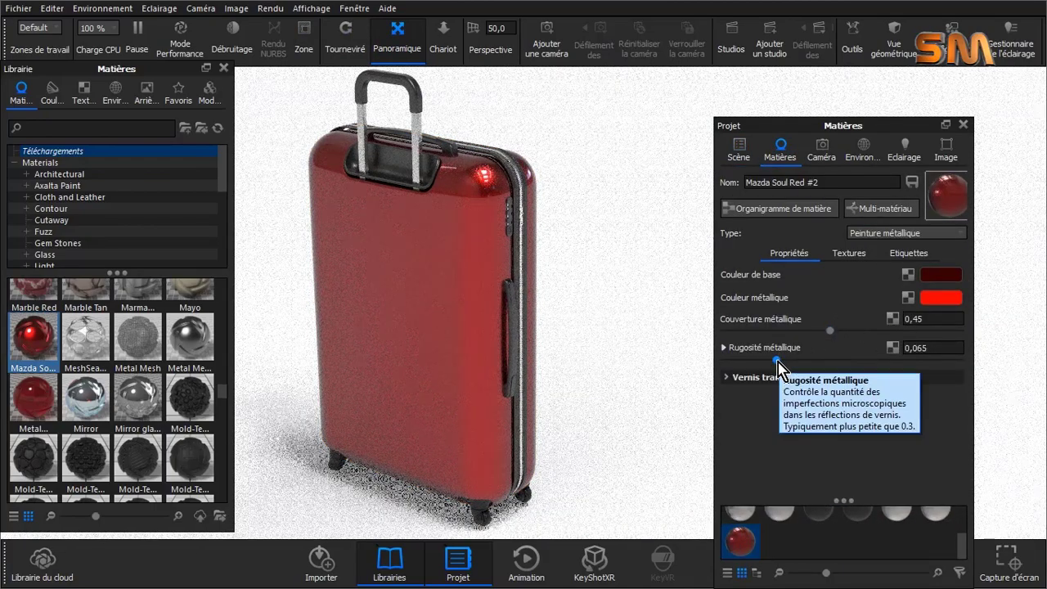
click(850, 253)
Step: Add Horizontal_Tubes as the red shell's bump texture, UV-mapped at 0.143 width and height
click(75, 101)
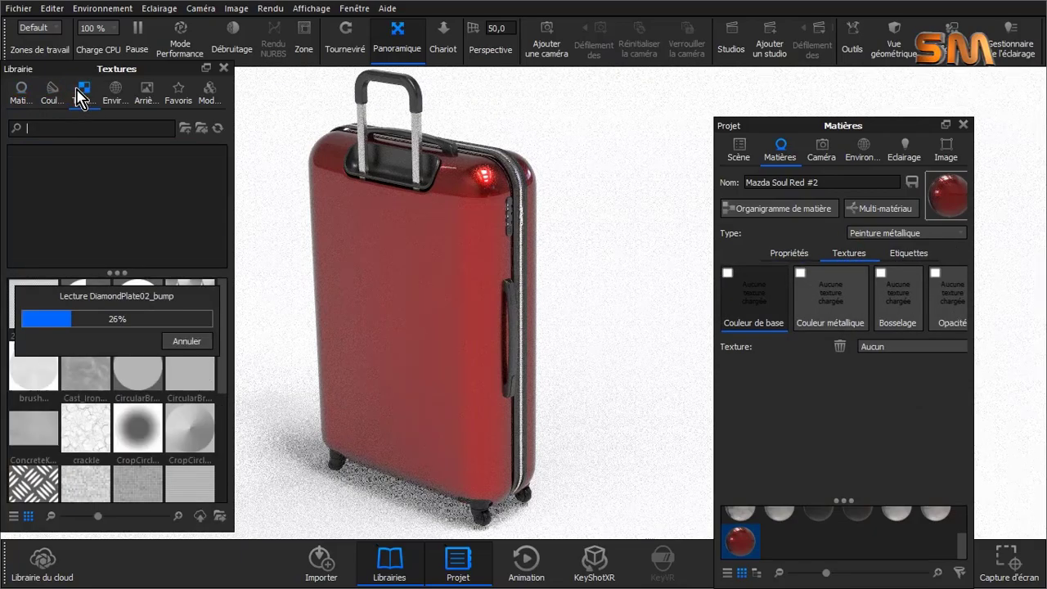
drag(226, 302, 226, 421)
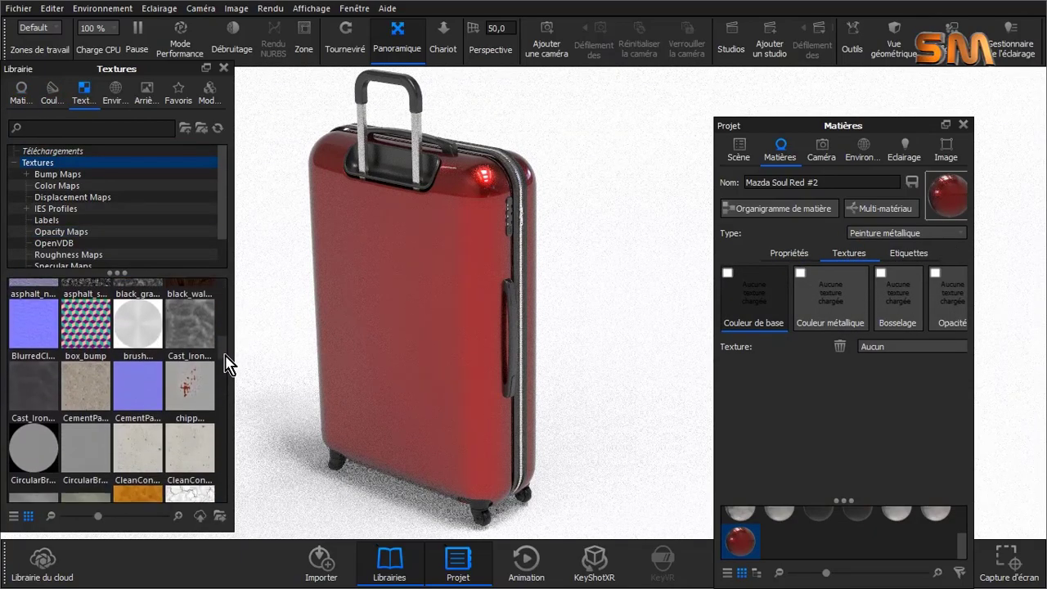
mouse_move(135, 382)
mouse_down()
mouse_move(893, 344)
mouse_move(897, 295)
mouse_up()
click(953, 390)
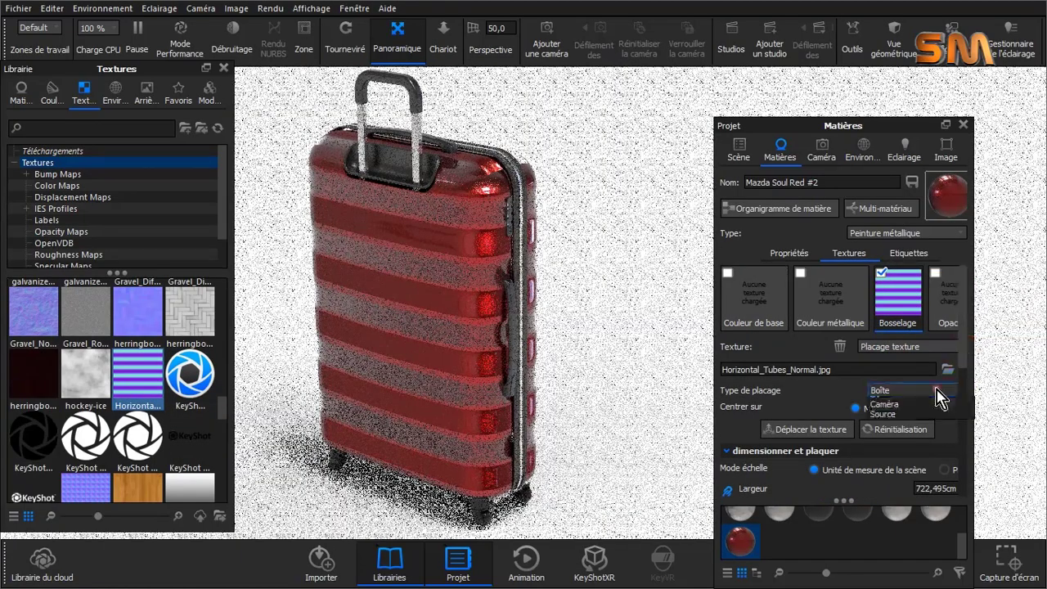
click(908, 409)
scroll(969, 368, down, 2)
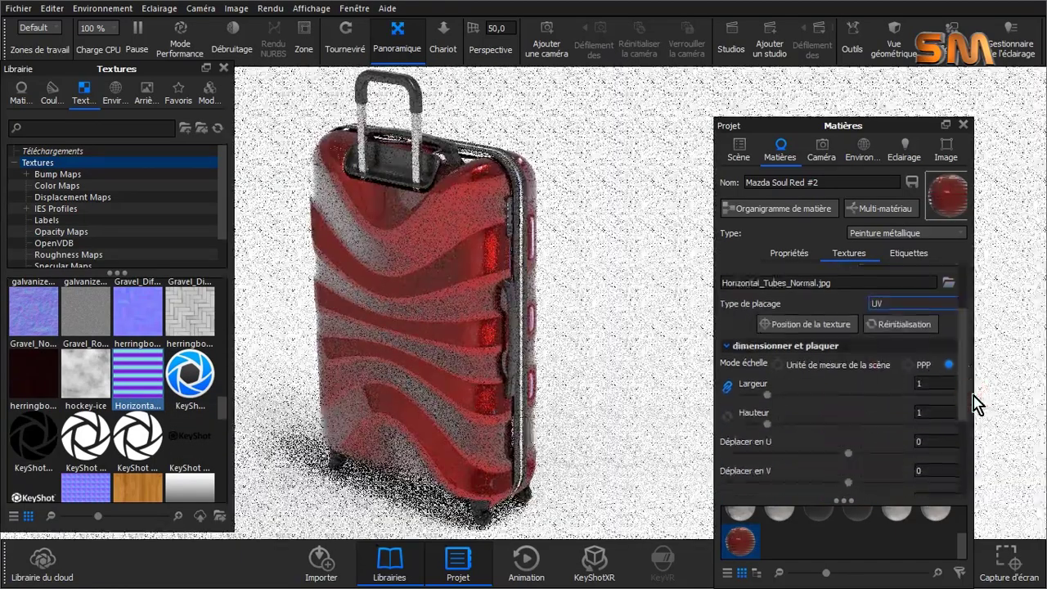
mouse_move(846, 397)
mouse_down()
mouse_move(818, 401)
mouse_move(828, 404)
mouse_up()
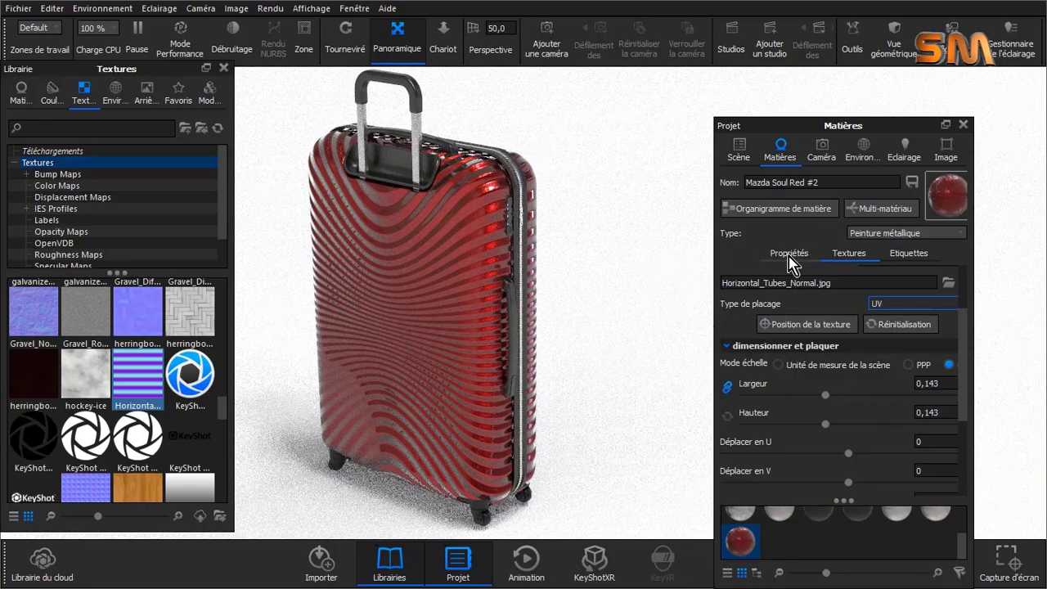
Step: Unhide a second Untitled 1 #1 suitcase and pan the view across both suitcases
drag(892, 125, 865, 121)
click(713, 145)
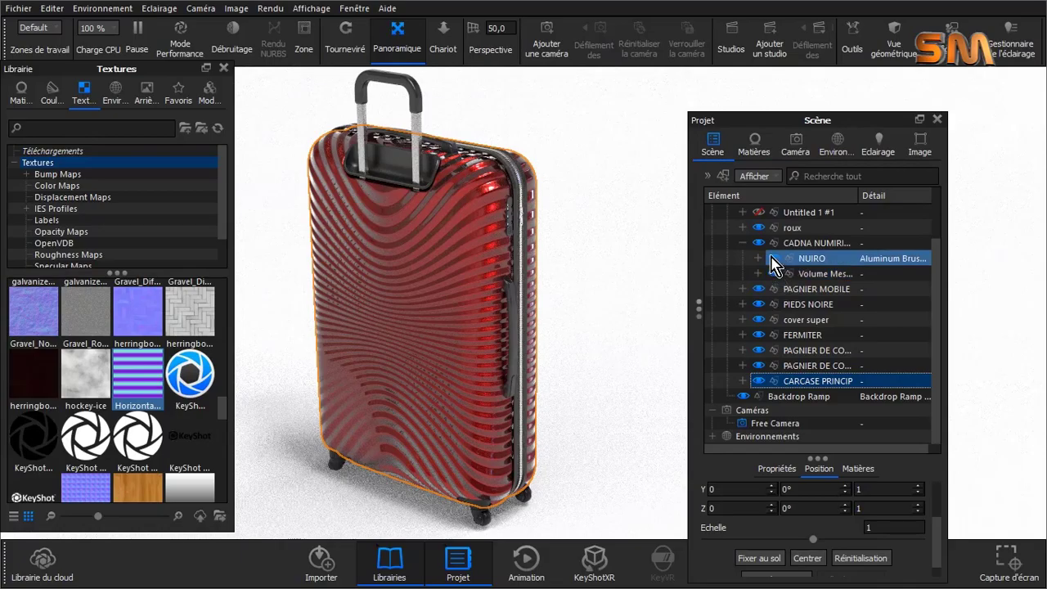
click(760, 213)
scroll(761, 246, up, 1)
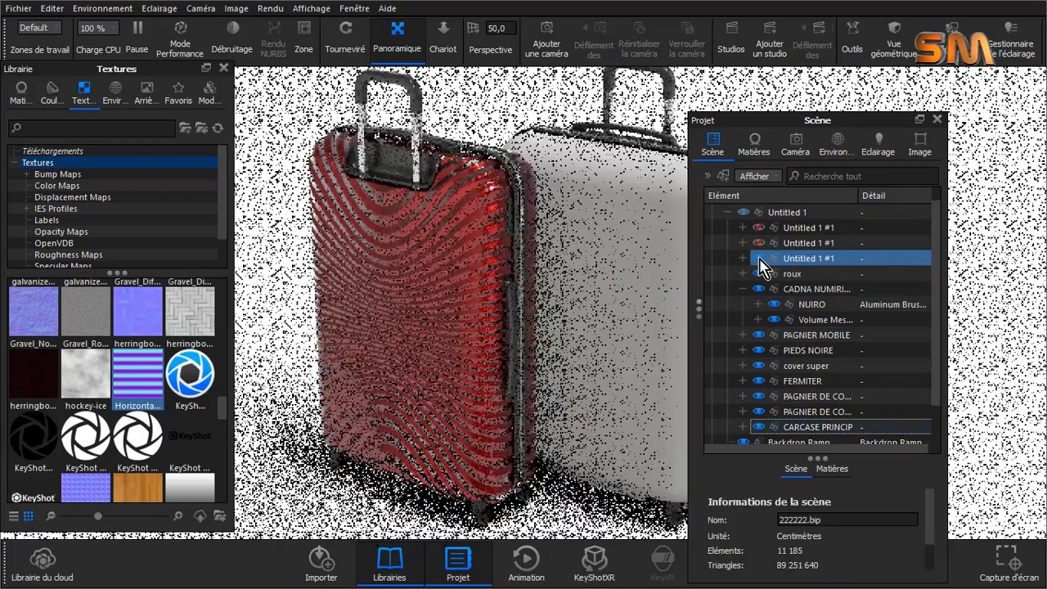
drag(881, 118, 973, 86)
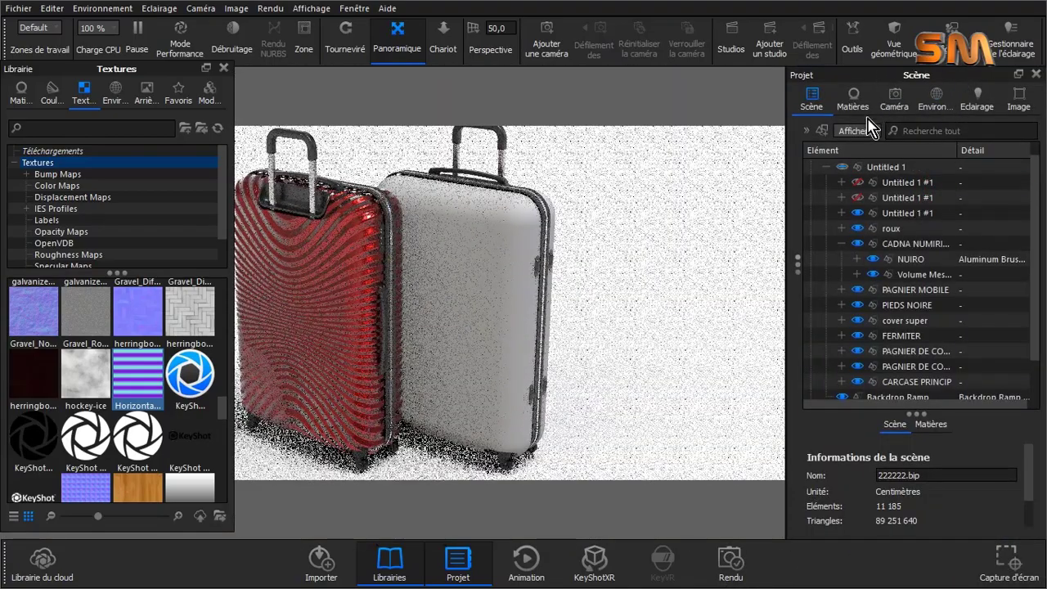
drag(880, 86, 869, 185)
drag(593, 108, 497, 117)
Step: Expand the second suitcase's parts, select its CARCASE shell and switch the library to Materials
click(855, 327)
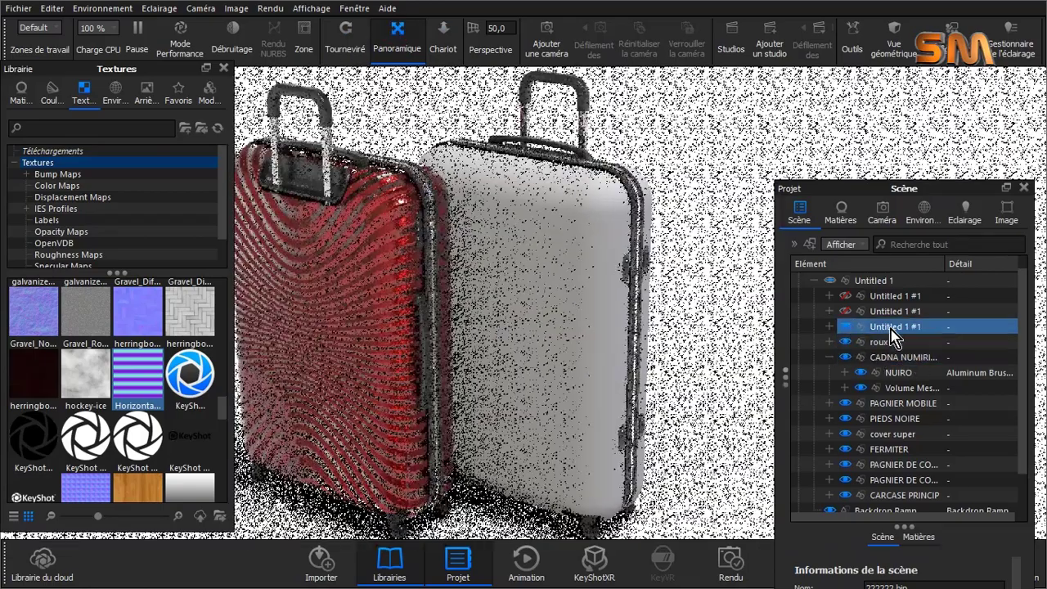
double_click(855, 327)
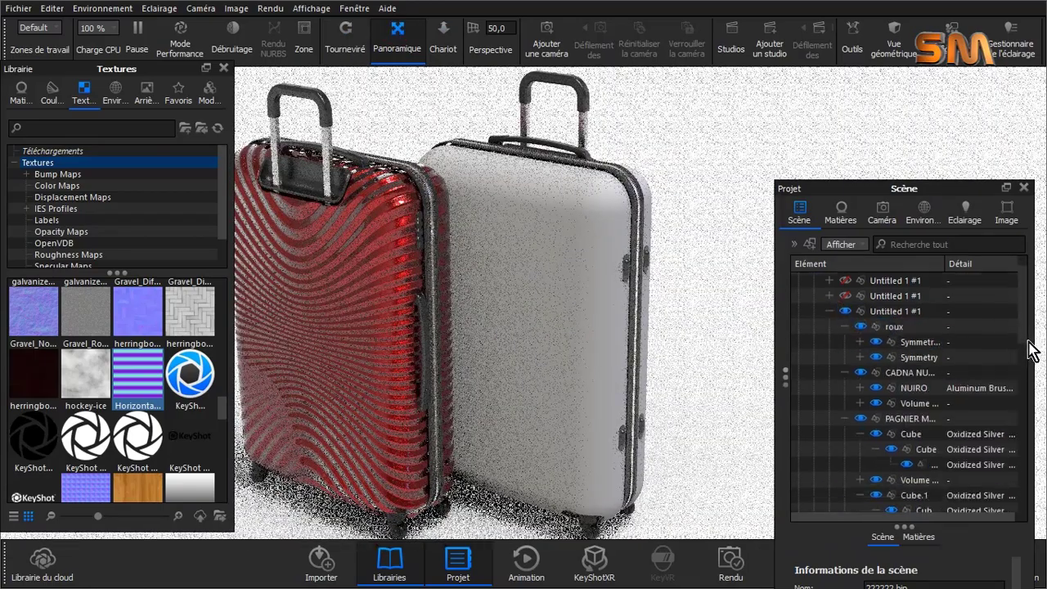
scroll(1026, 352, down, 1)
click(830, 295)
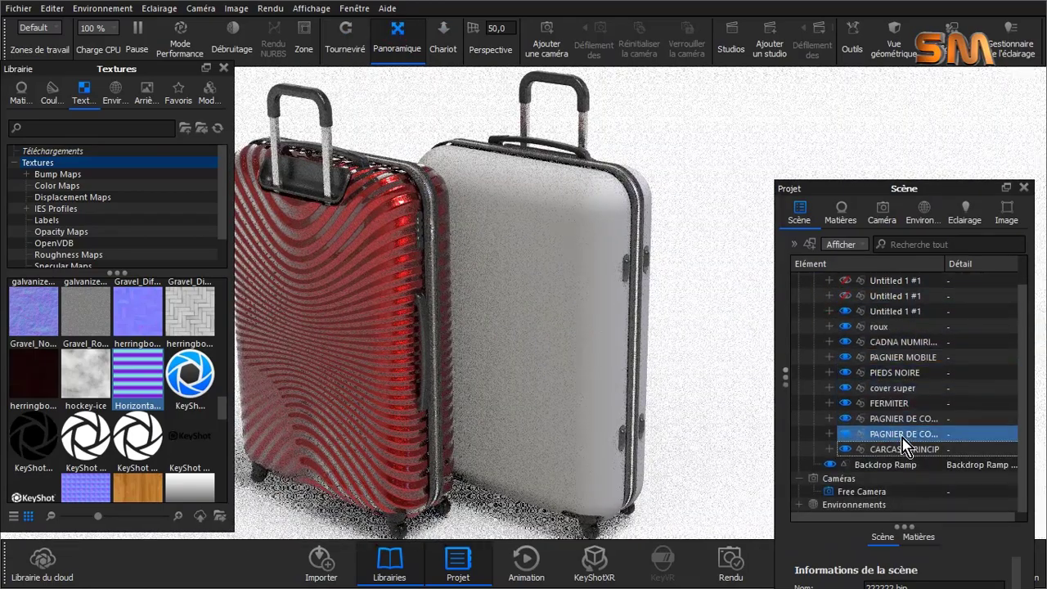
click(941, 418)
click(927, 449)
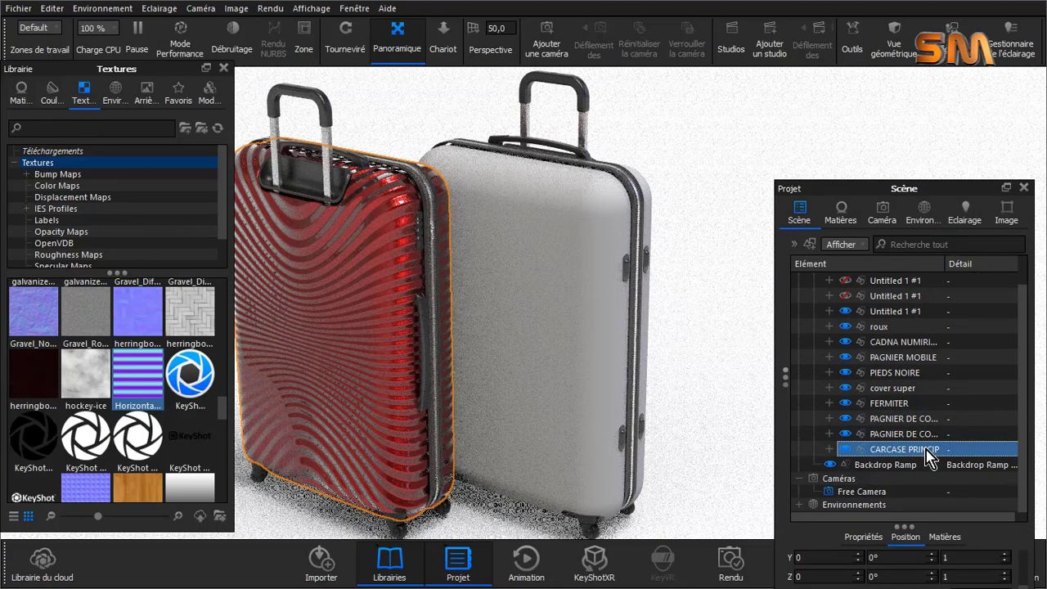
click(830, 311)
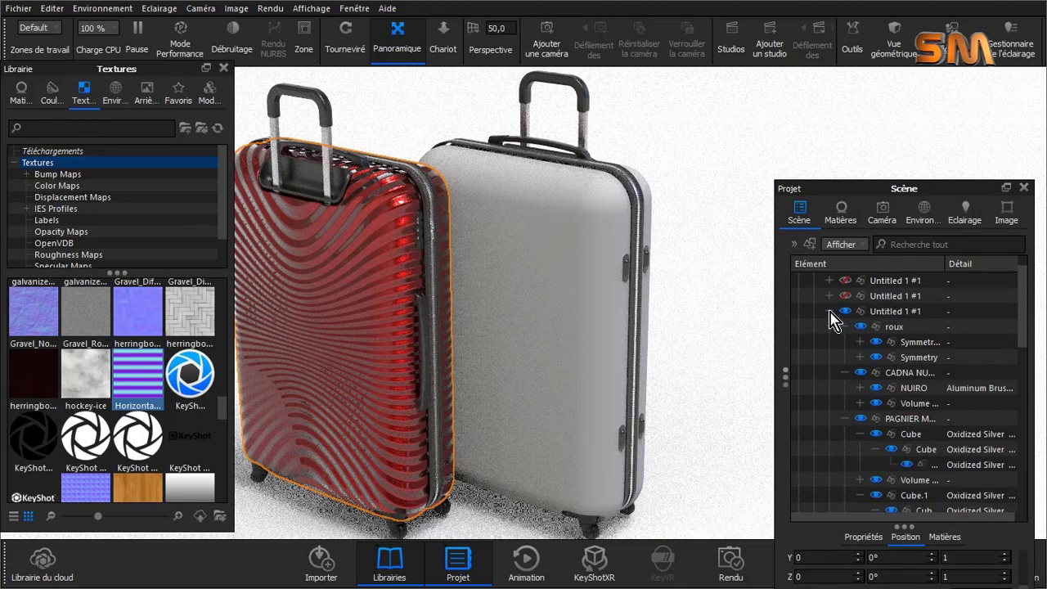
click(845, 326)
click(845, 342)
click(845, 358)
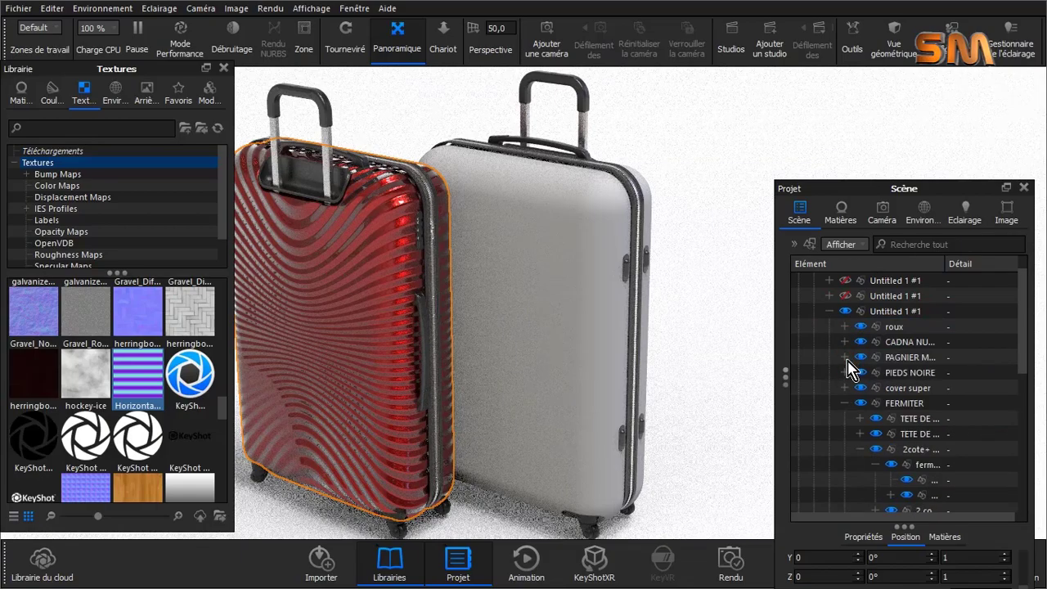
click(856, 455)
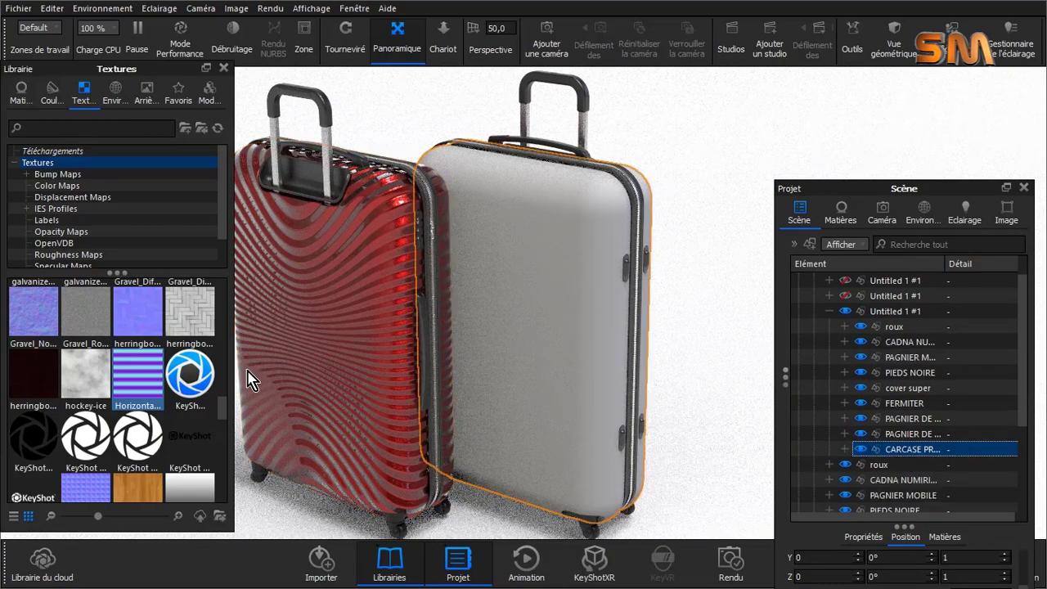
click(22, 93)
drag(222, 433, 222, 315)
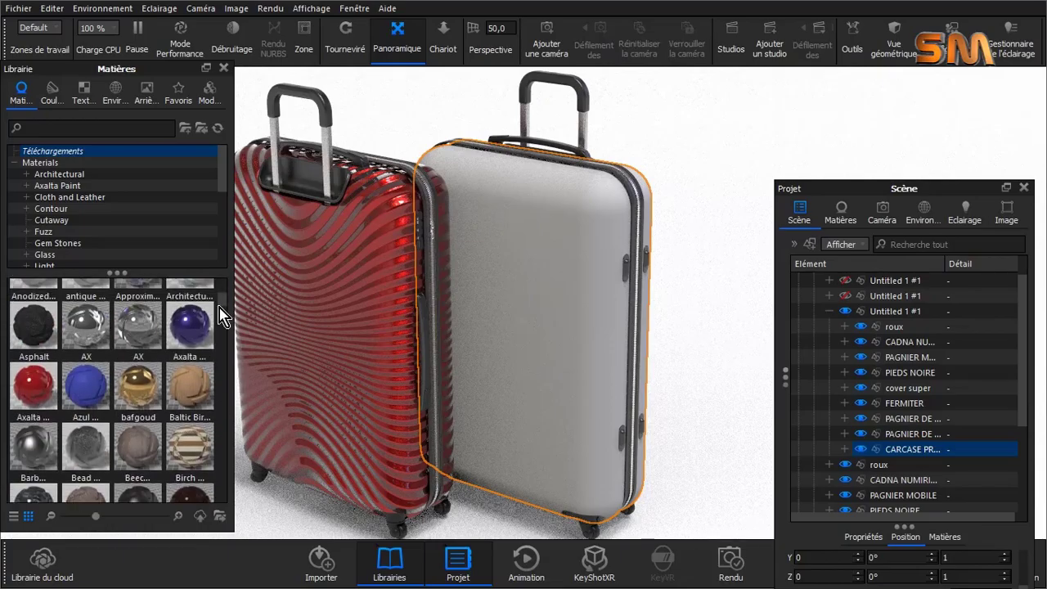
Step: Replace the red paint on the second shell with Axalta SpectraMaster Metallic RM046 #1 blue
drag(33, 385, 908, 449)
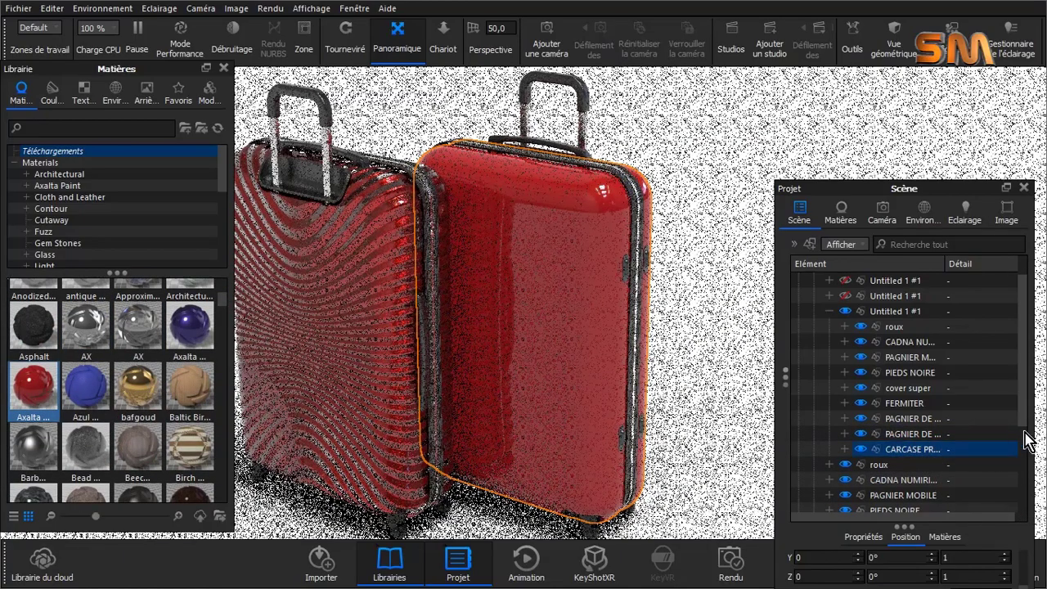
key(ctrl+z)
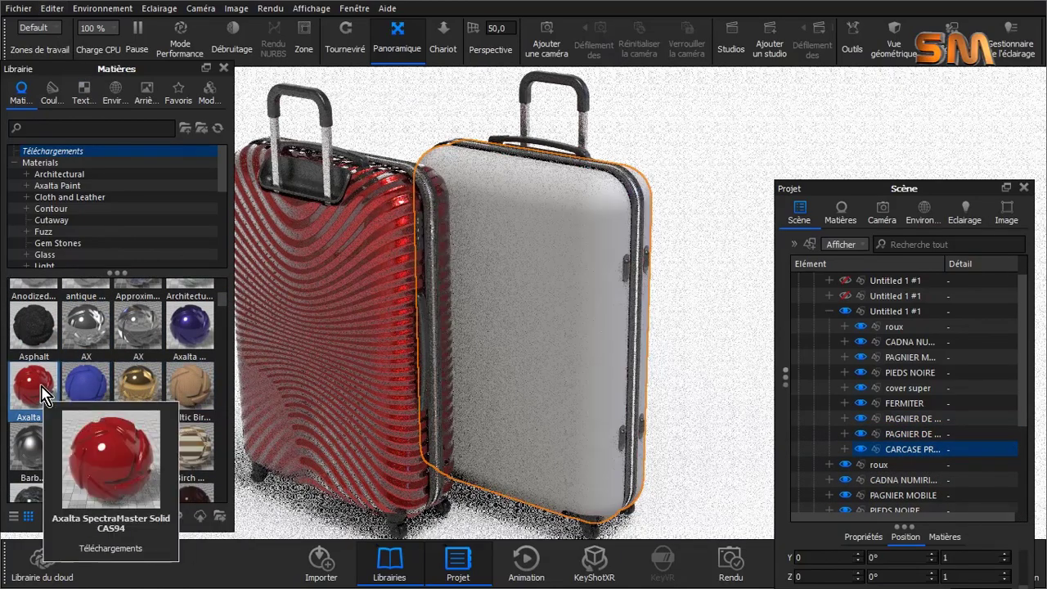
drag(189, 327, 908, 450)
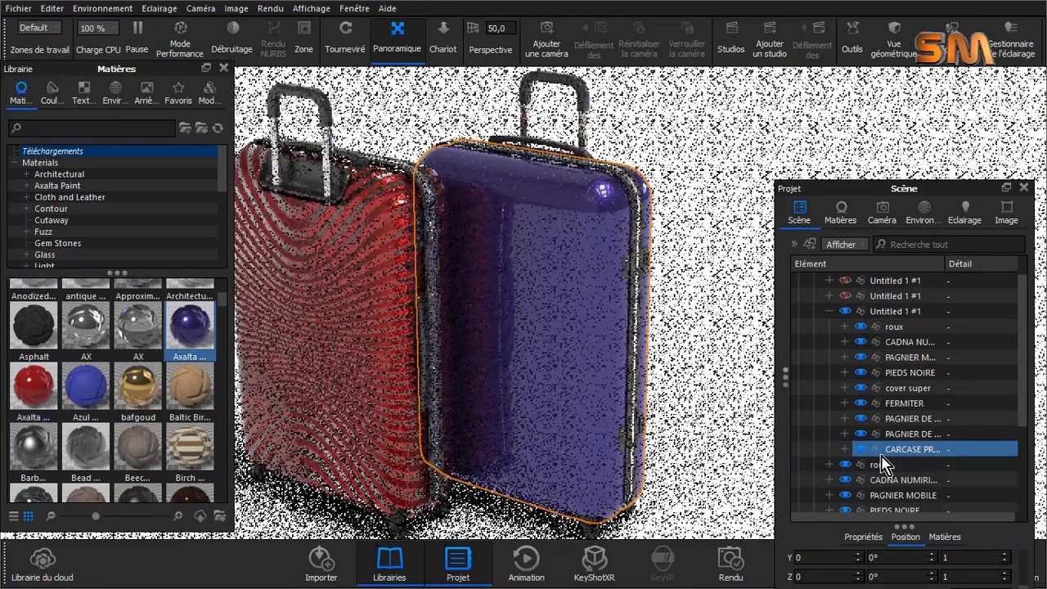
Step: Open the blue Axalta material's settings to show its texture slots
drag(842, 188, 766, 114)
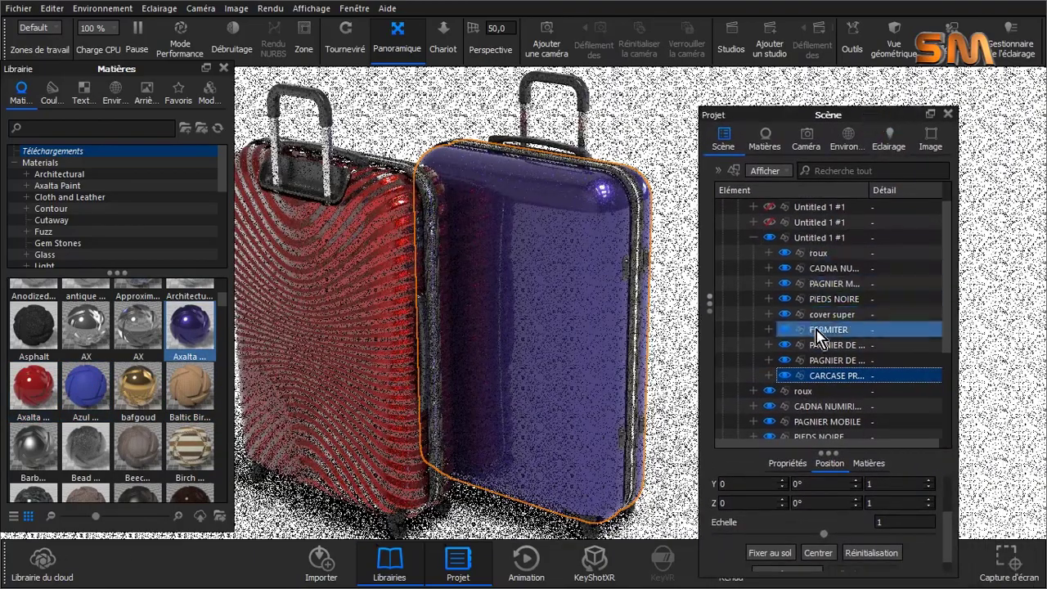
click(767, 141)
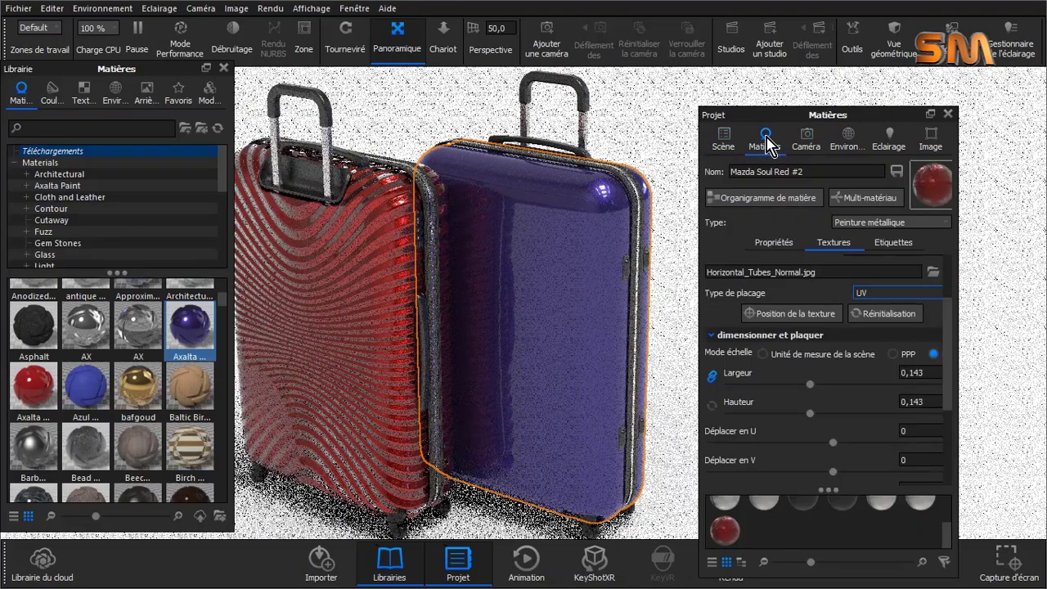
click(765, 530)
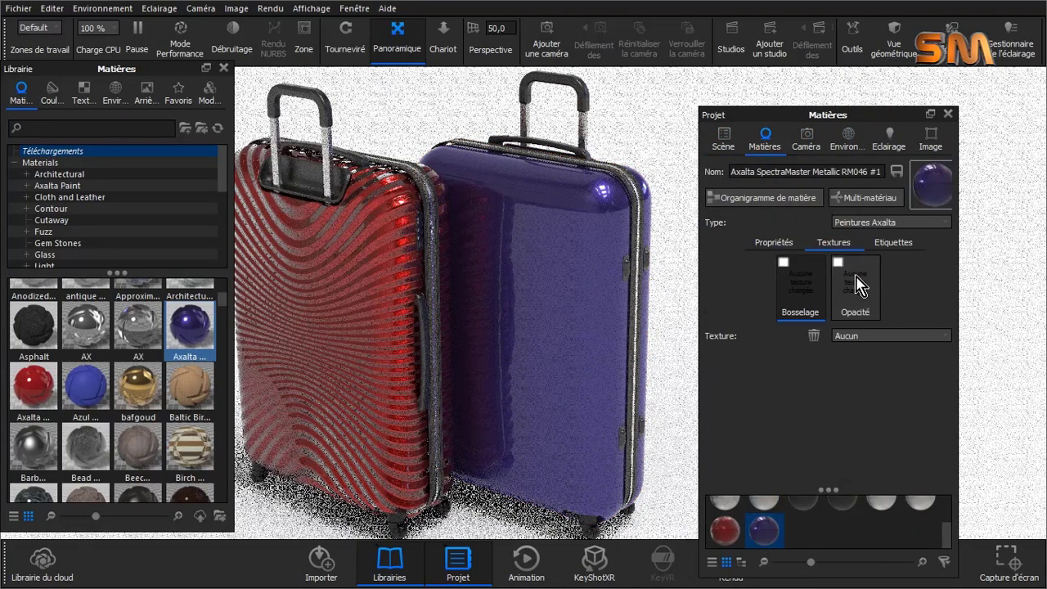
Step: Add knurl_normal.jpg as the blue shell's bump texture and shrink its width
click(84, 92)
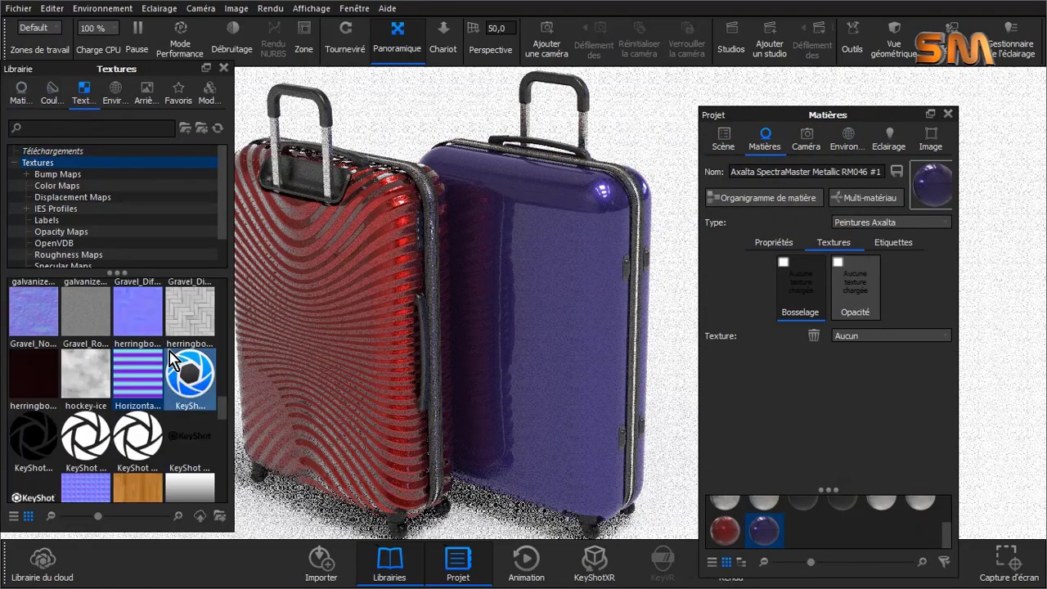
scroll(225, 419, down, 2)
drag(86, 405, 786, 274)
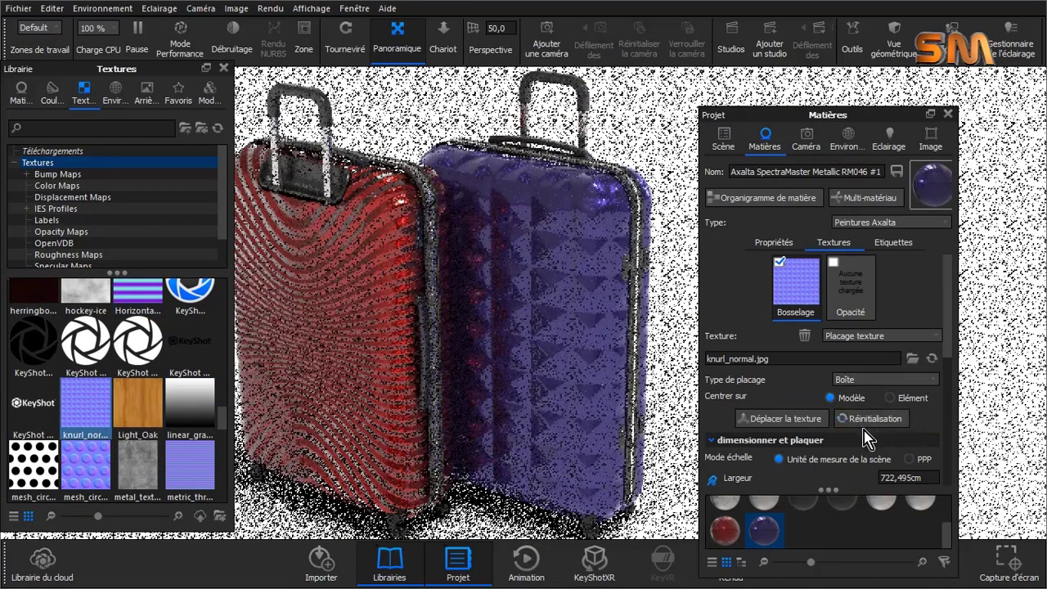
scroll(952, 379, down, 2)
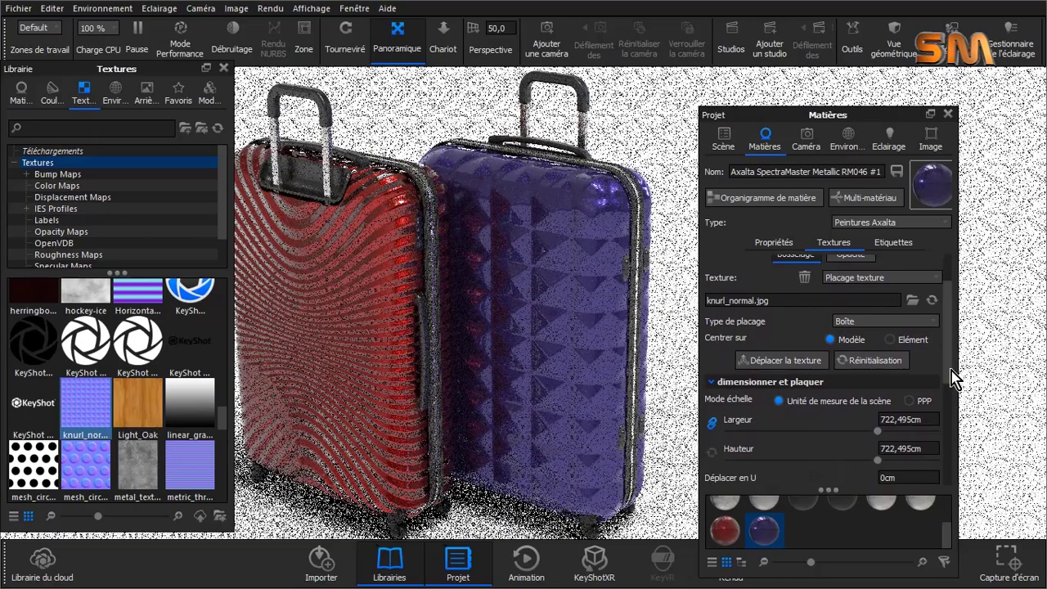
click(859, 433)
drag(840, 433, 840, 434)
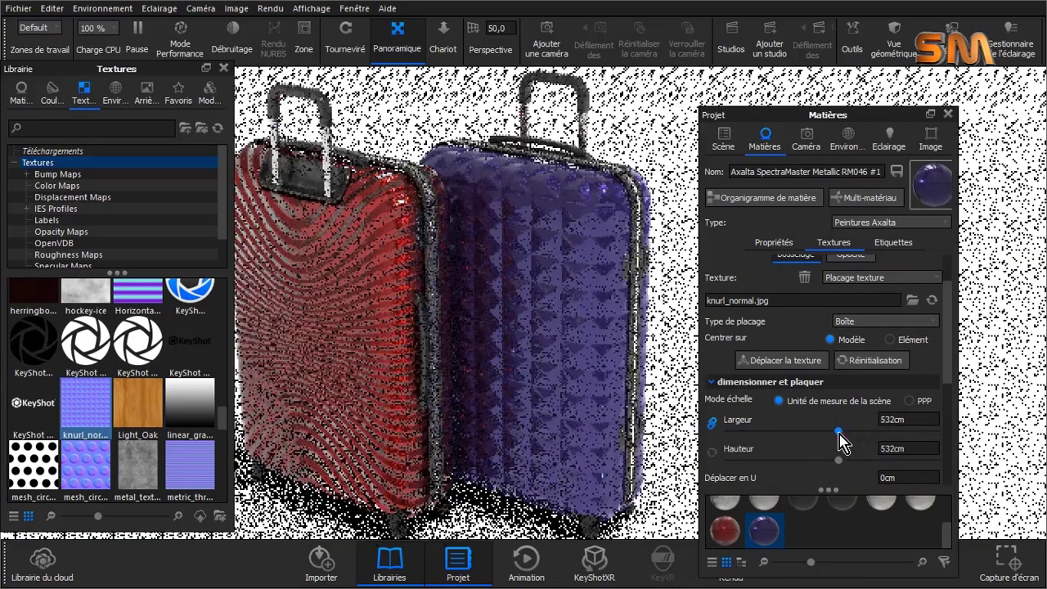
Step: Try UV and resolution-based mapping, then settle on Box mapping at 374cm
click(890, 331)
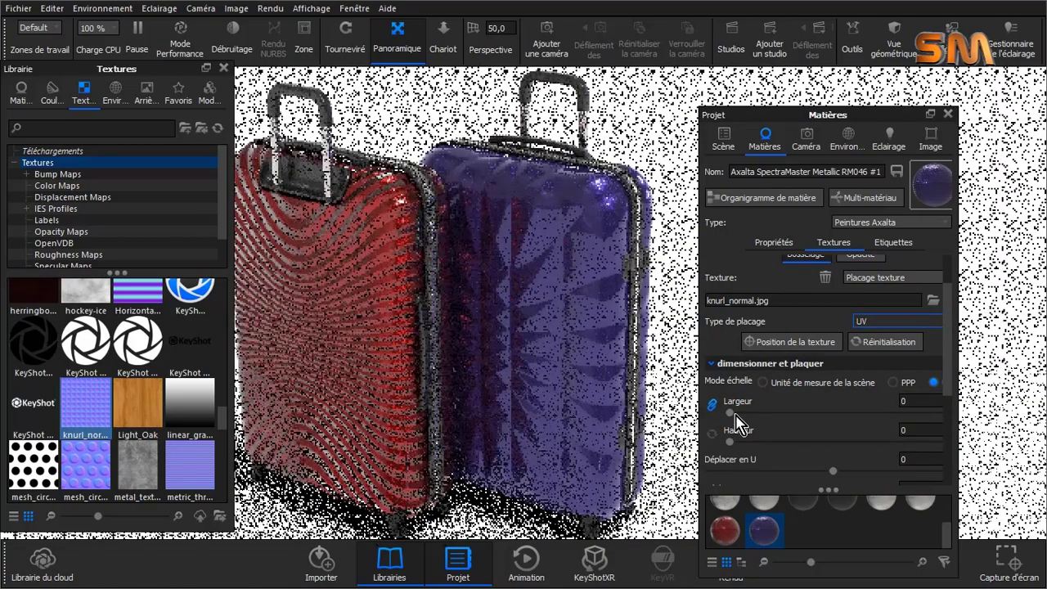
click(904, 383)
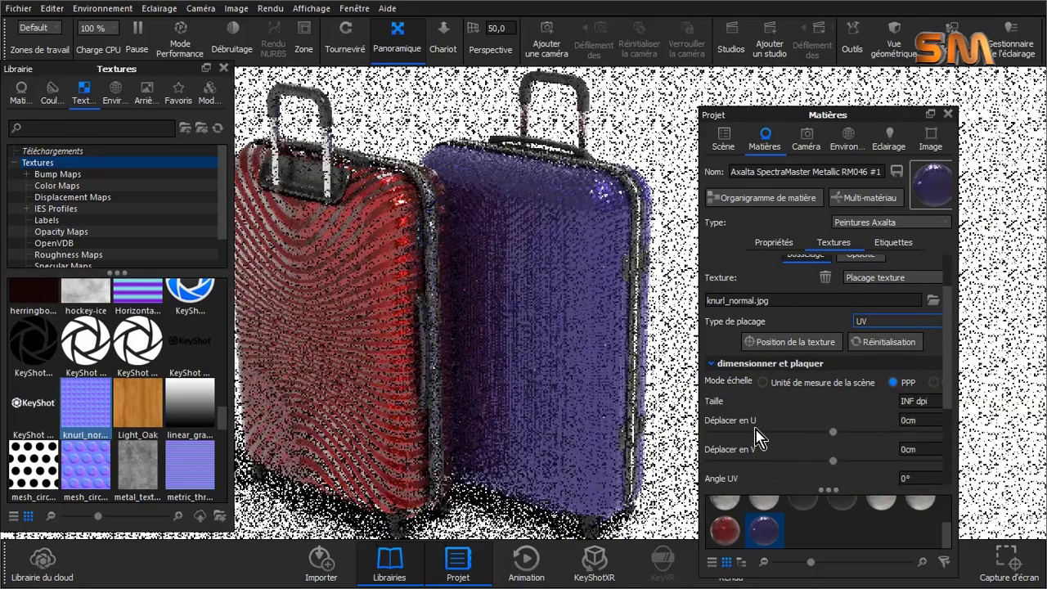
drag(833, 433, 777, 433)
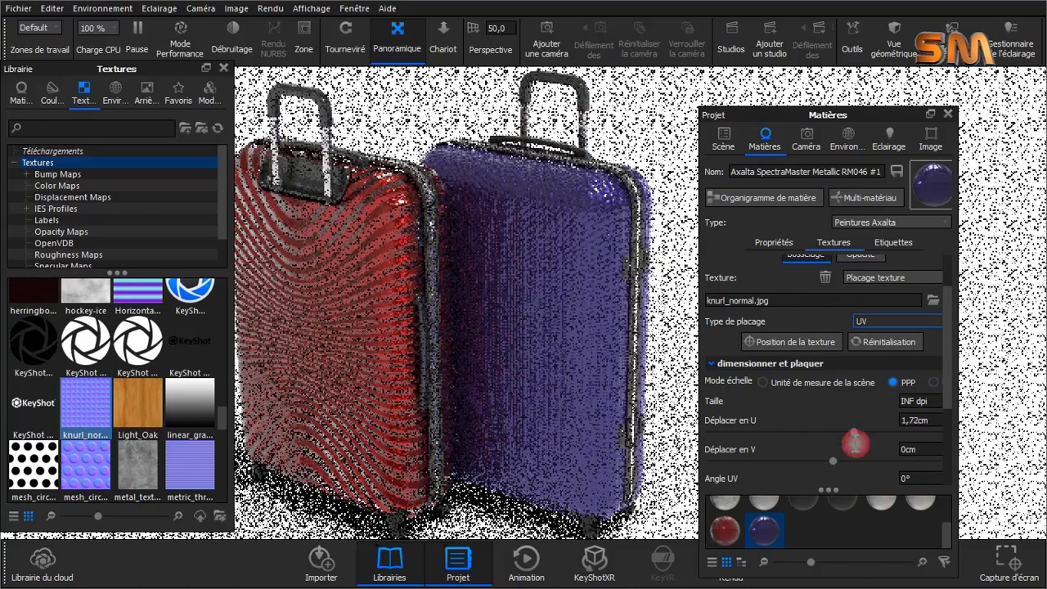
click(762, 382)
click(897, 320)
click(892, 342)
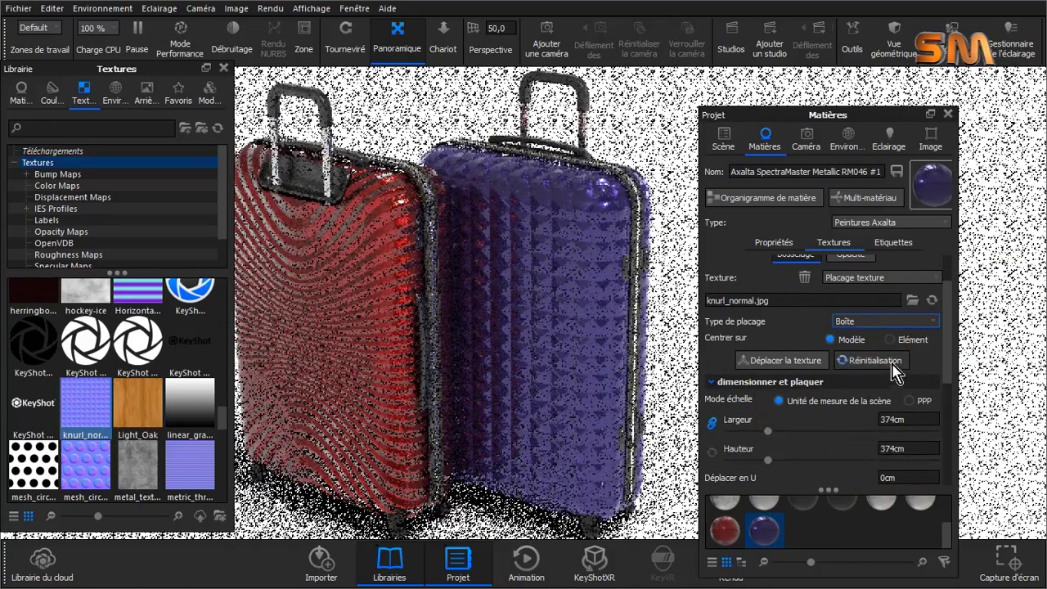
click(723, 141)
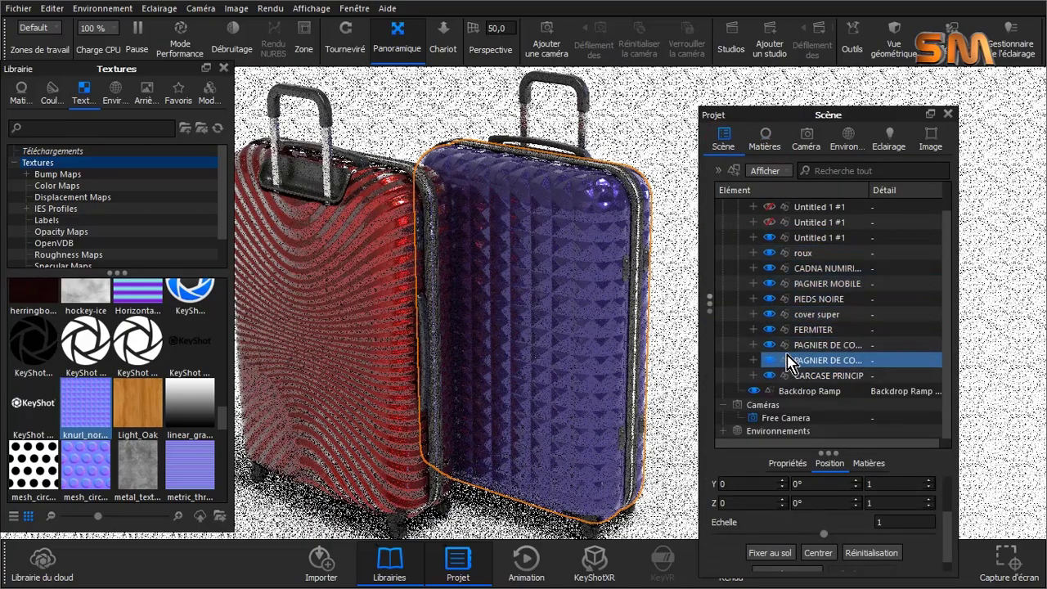
Step: Expand the next Untitled 1 #1 group, hide its nested child, and select the white CARCASE PR shell
click(788, 237)
click(773, 222)
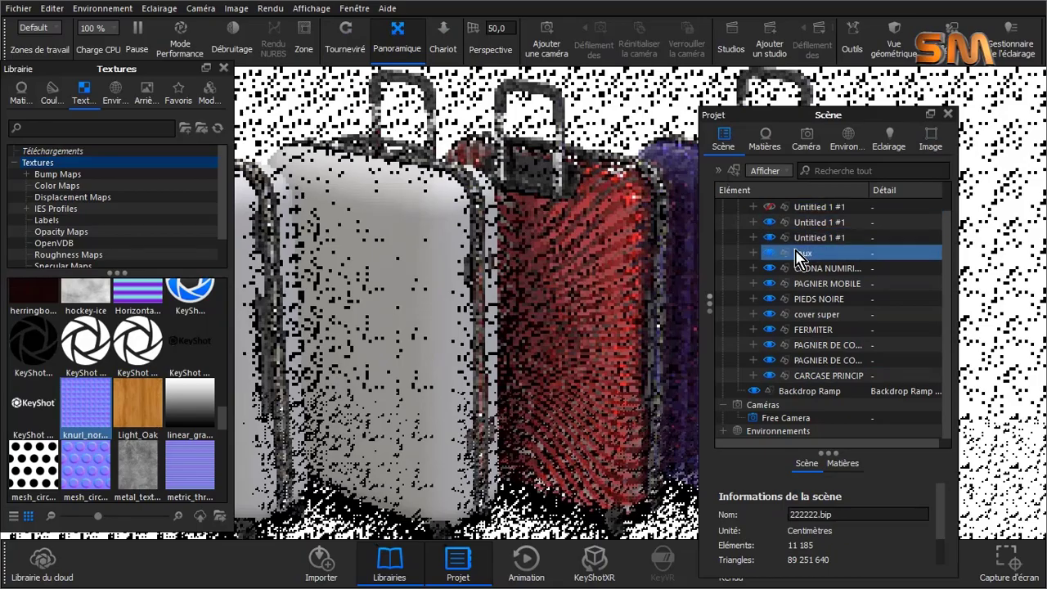
click(752, 222)
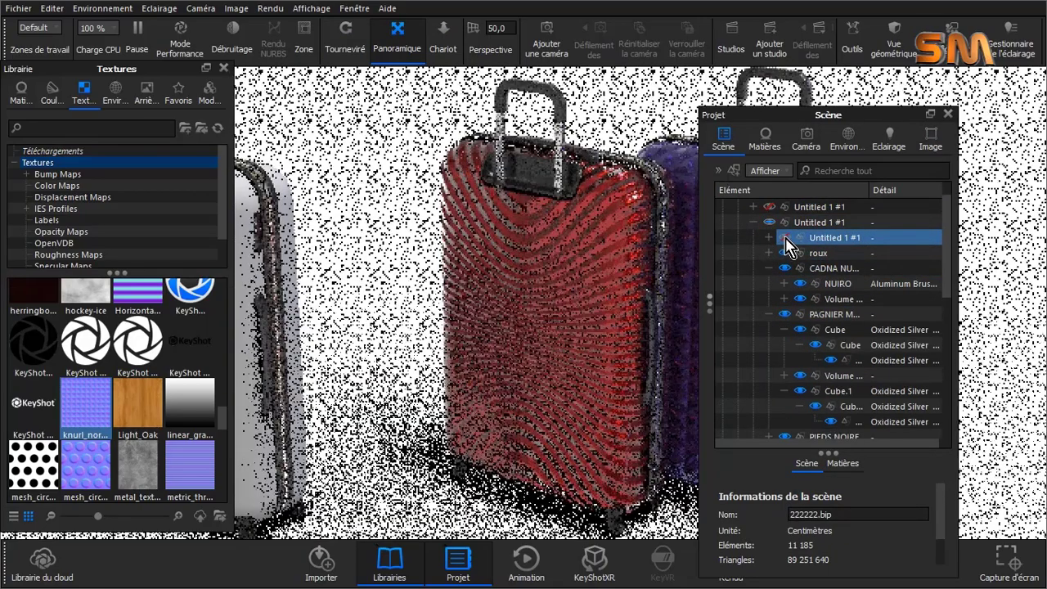
click(785, 238)
click(768, 268)
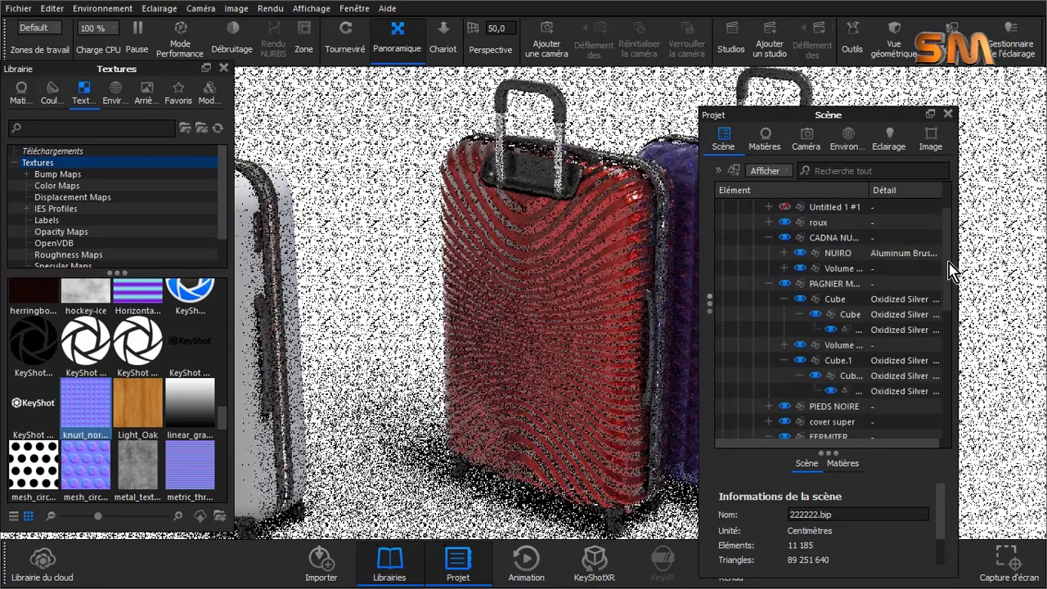
click(769, 283)
click(769, 329)
click(768, 329)
click(830, 375)
click(835, 362)
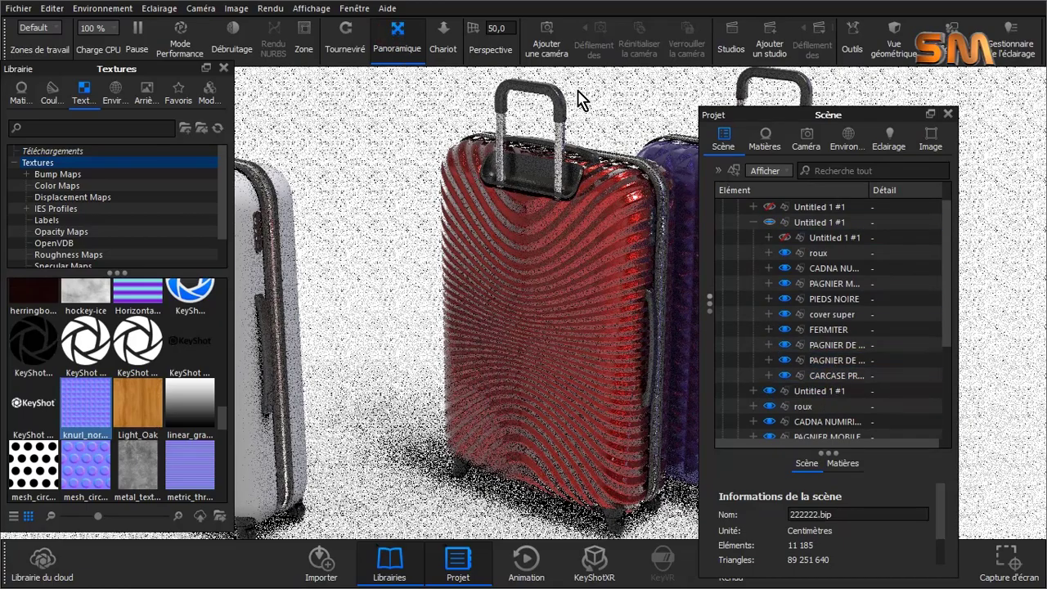
drag(577, 99, 786, 96)
click(834, 375)
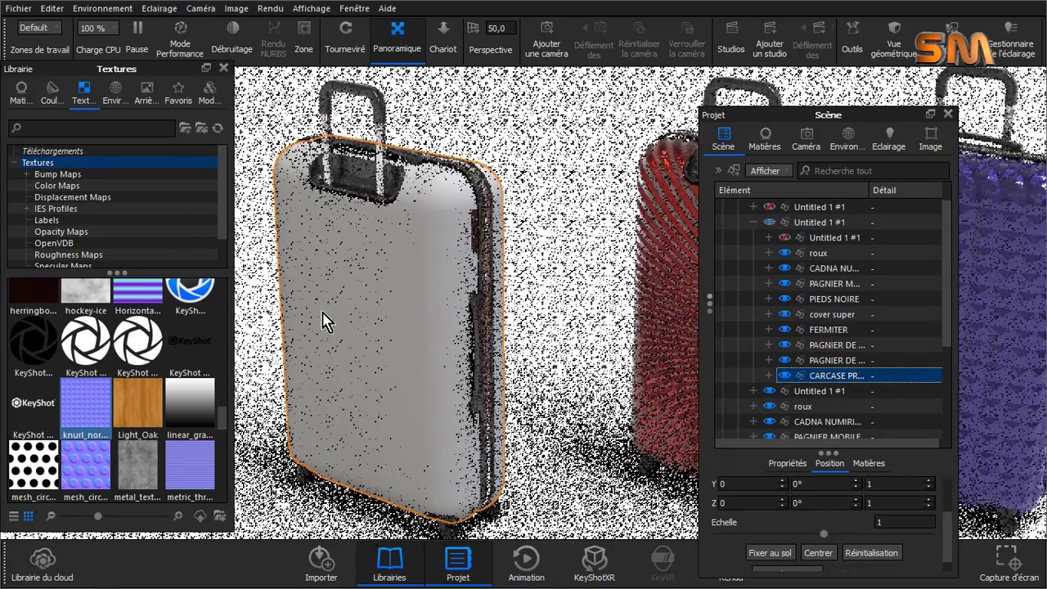
Step: Apply the yellow Amarillo Decimal #1 material to the white shell and show its texture slots
click(21, 91)
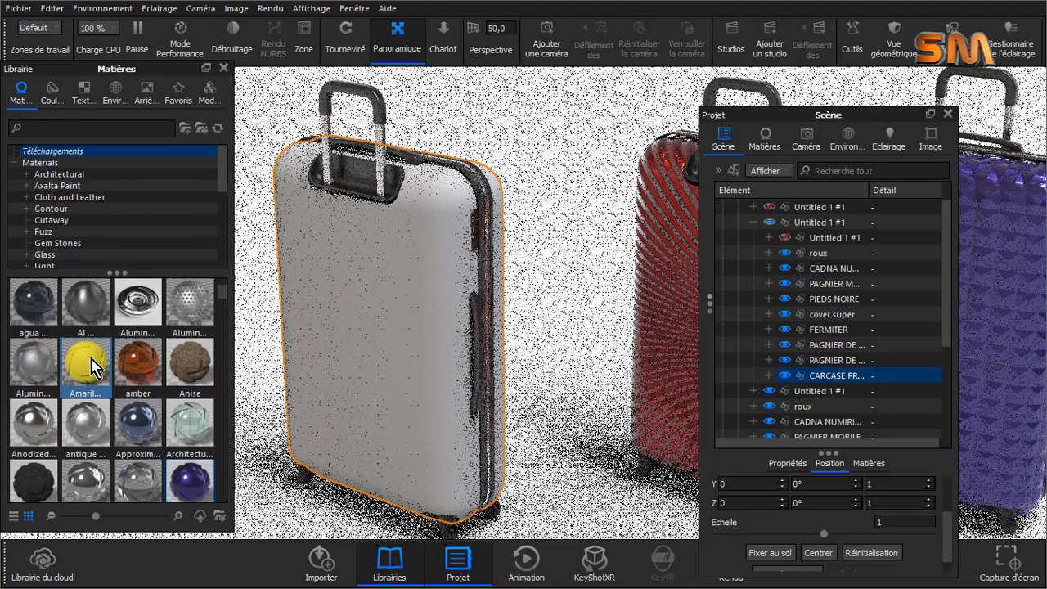
drag(92, 368, 835, 377)
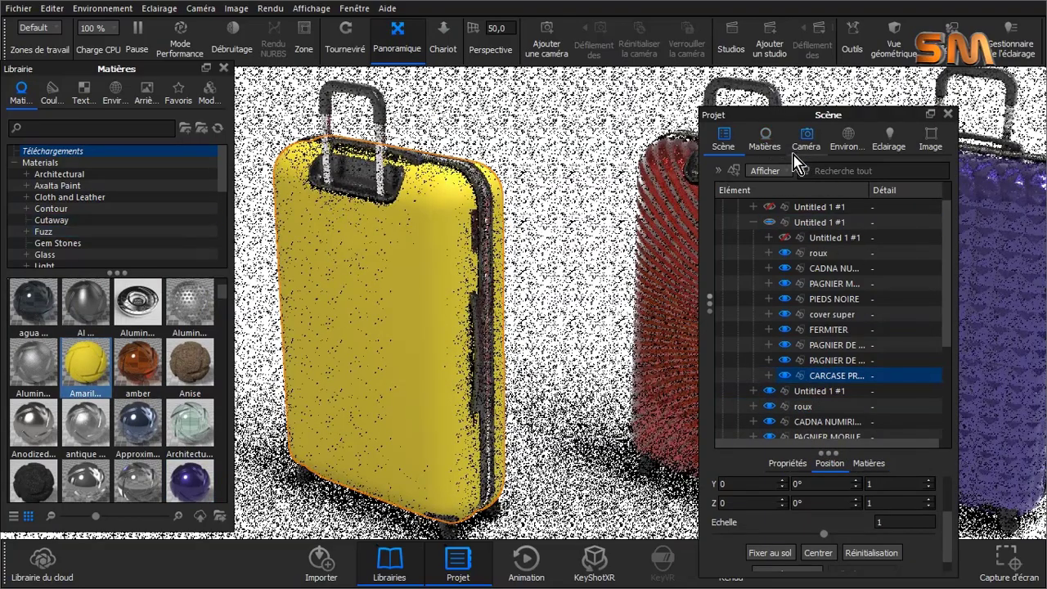
click(764, 139)
click(802, 530)
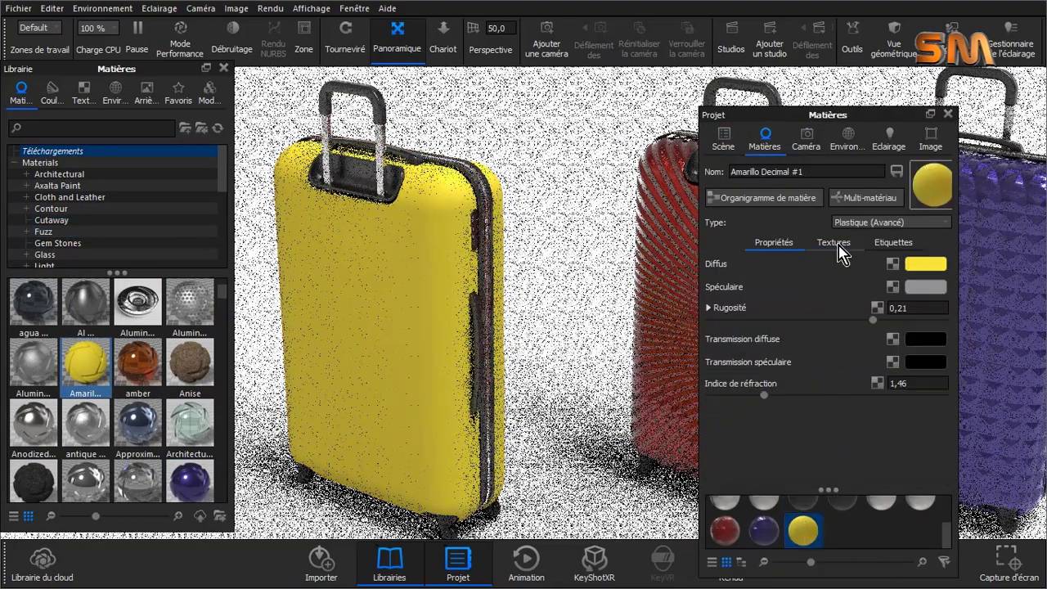
click(836, 244)
double_click(869, 299)
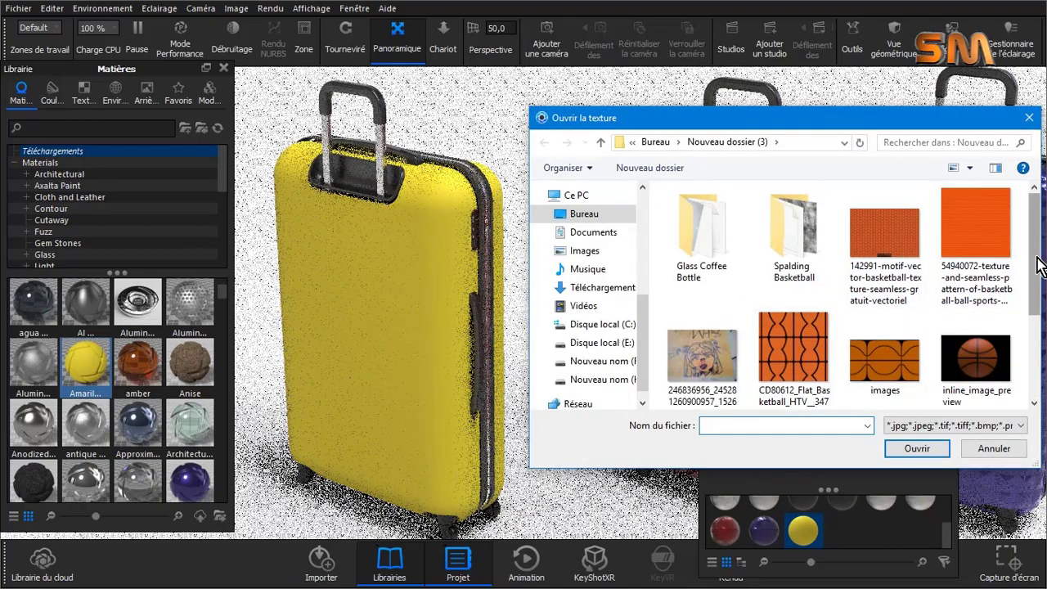
drag(1034, 246, 1044, 303)
click(994, 449)
Step: Add a mesh_circular_normal bump at 71cm, switch to Plastique, and lower roughness to 0,0138
click(83, 93)
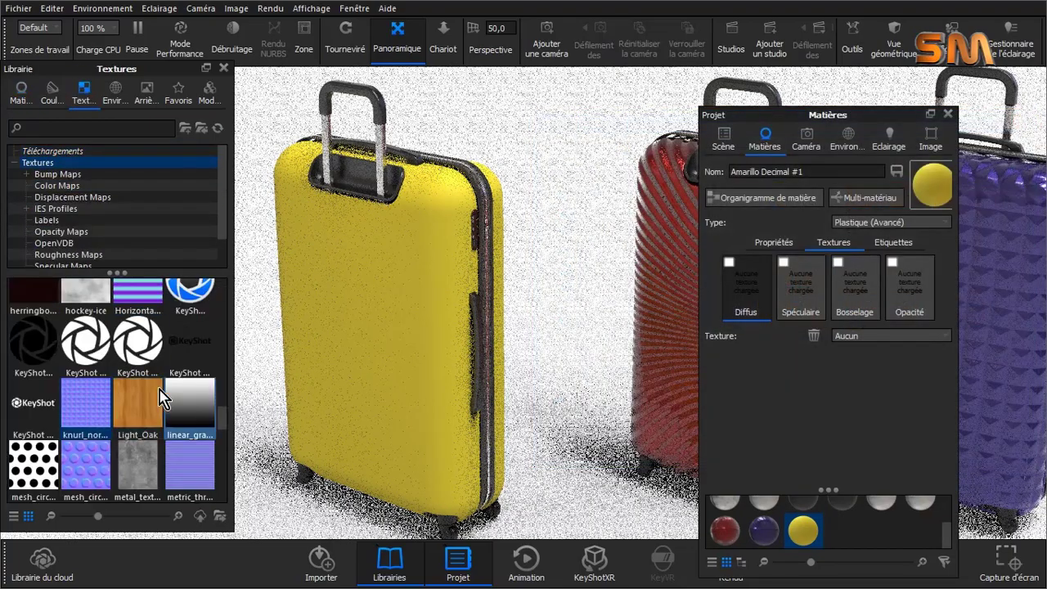
mouse_move(85, 466)
mouse_down()
mouse_move(796, 313)
mouse_move(855, 287)
mouse_up()
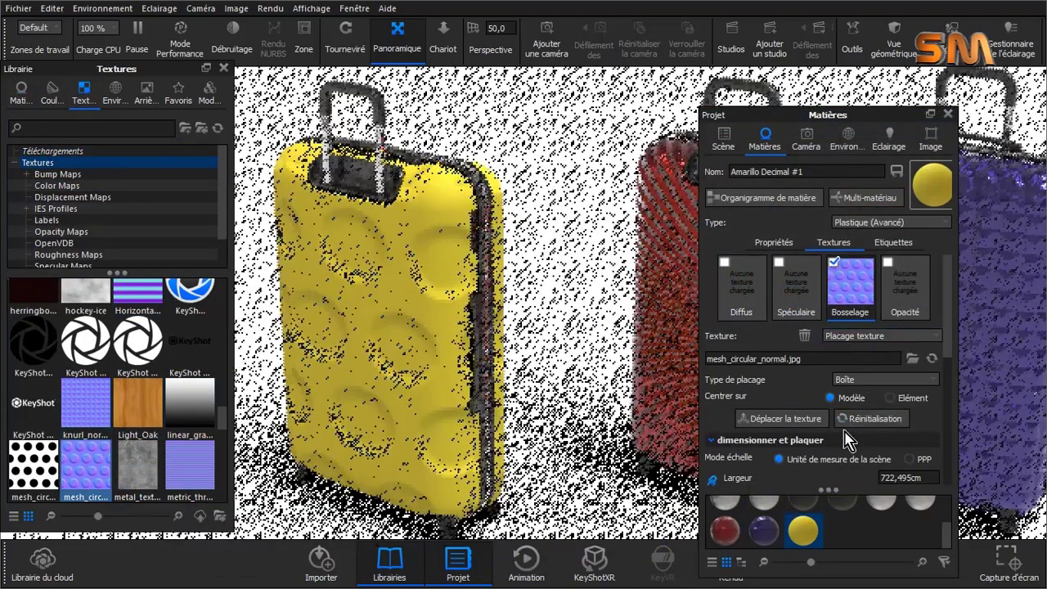
scroll(882, 385, down, 3)
drag(829, 380, 763, 388)
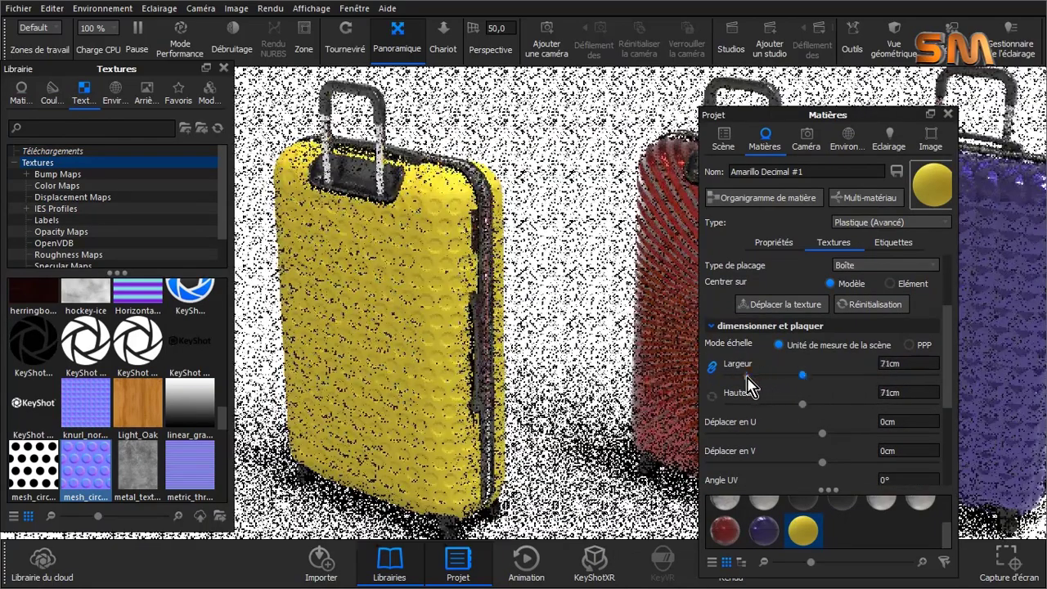
click(888, 221)
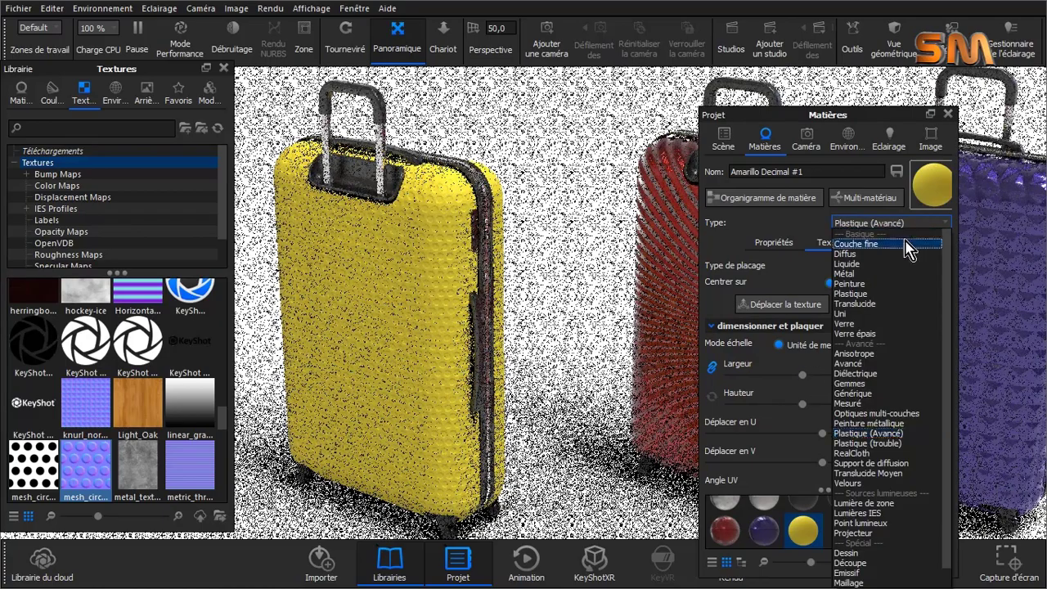
click(875, 296)
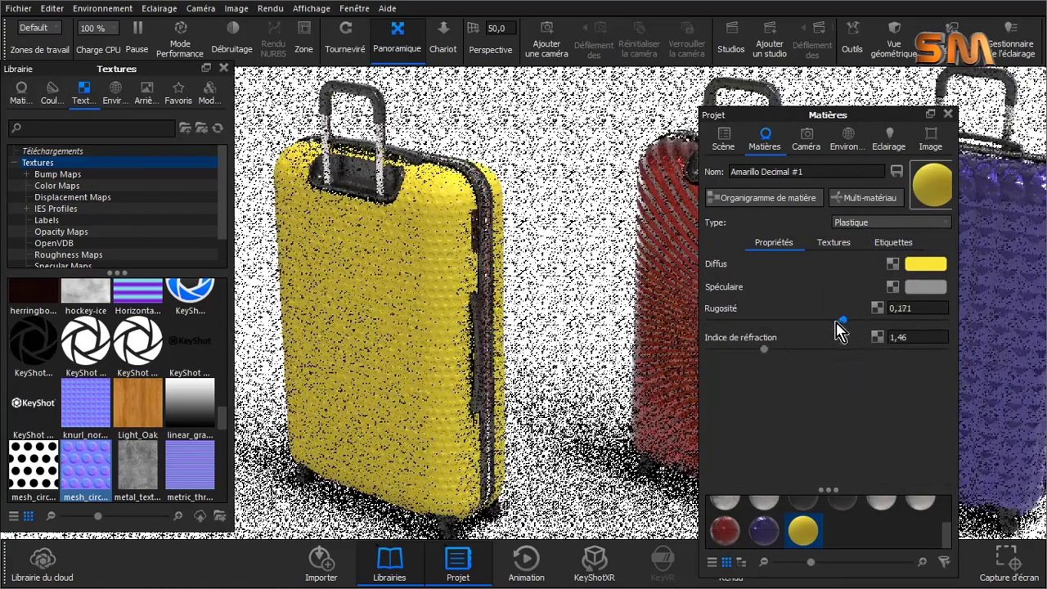
drag(837, 320, 767, 320)
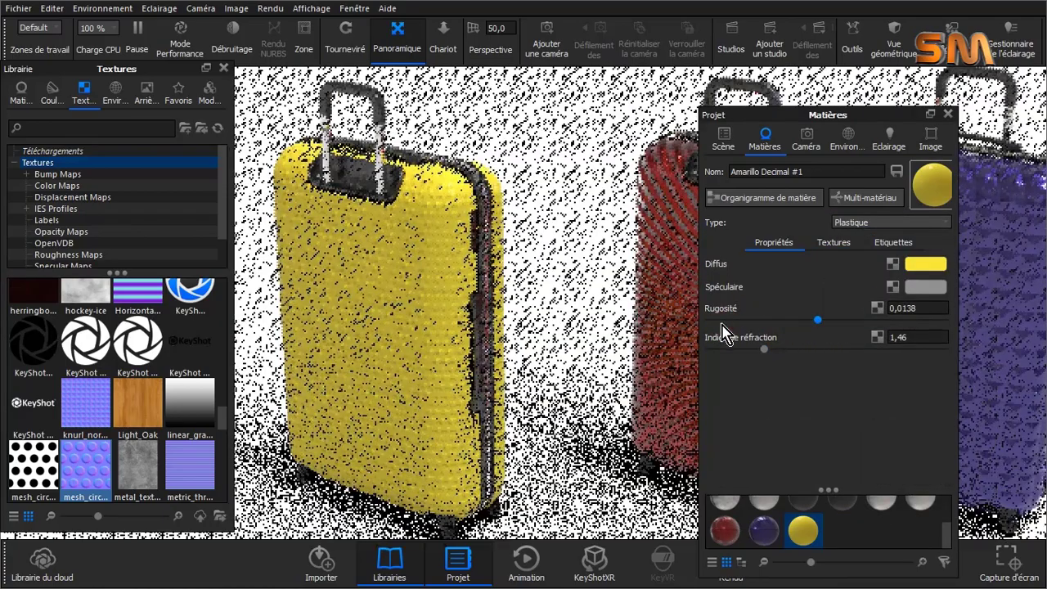
Step: Unhide the hidden suitcase group and collapse its expanded parts in the Scene tree
click(789, 351)
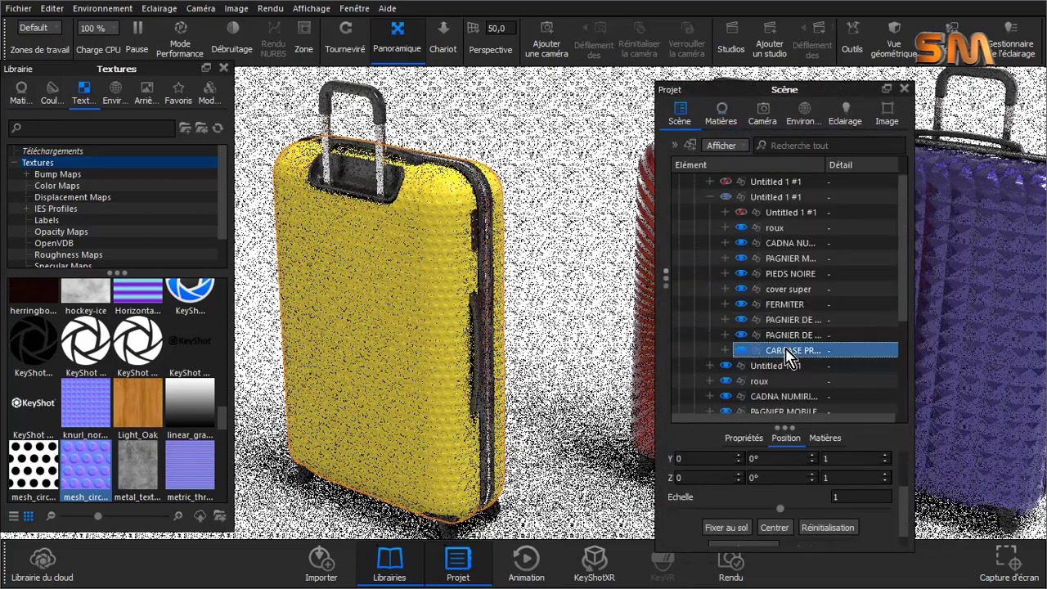
click(740, 212)
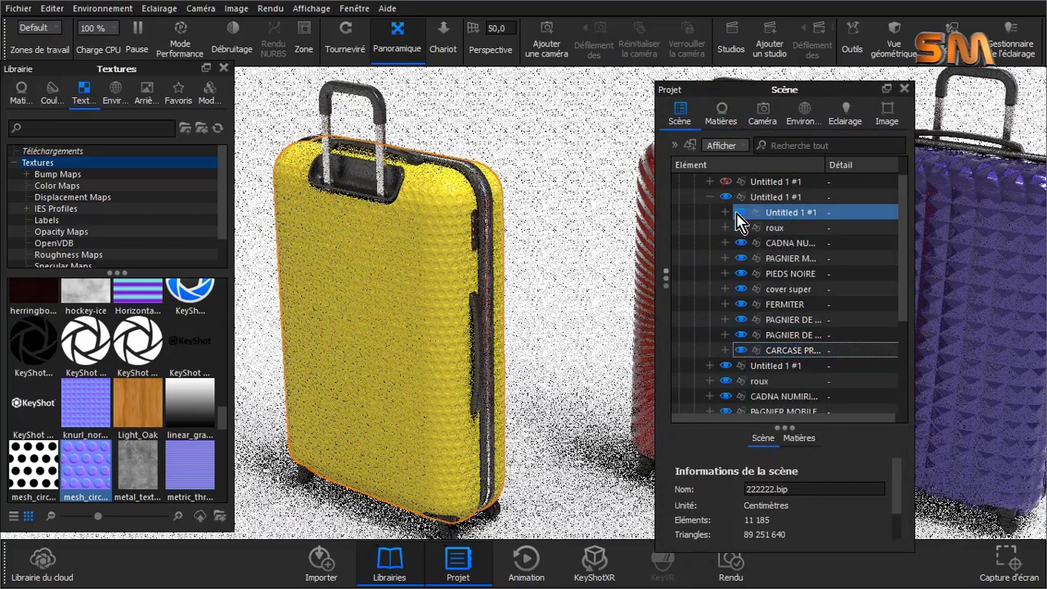
click(740, 305)
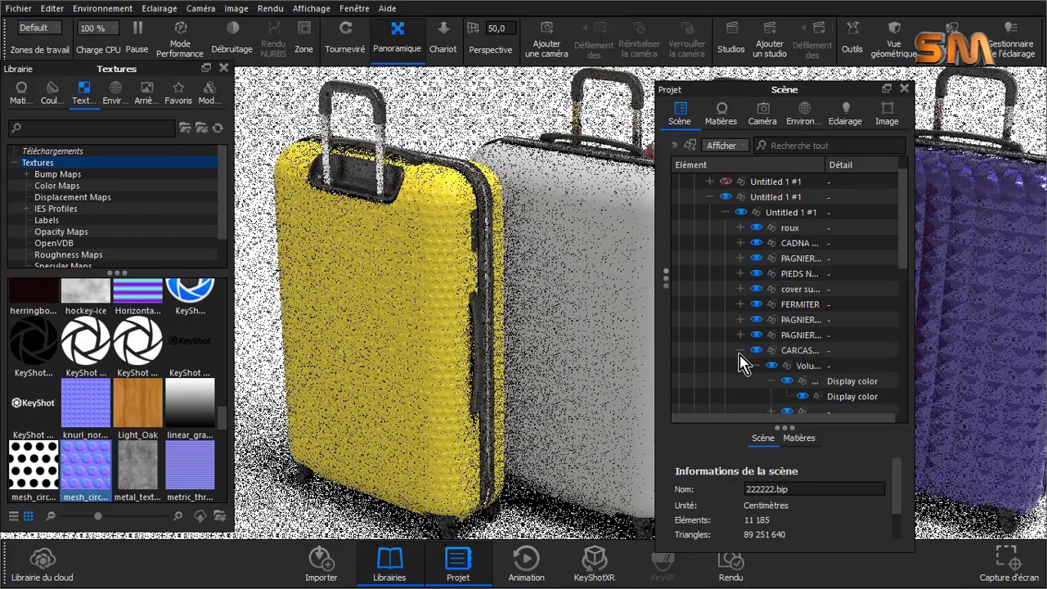
click(797, 350)
drag(488, 102, 362, 110)
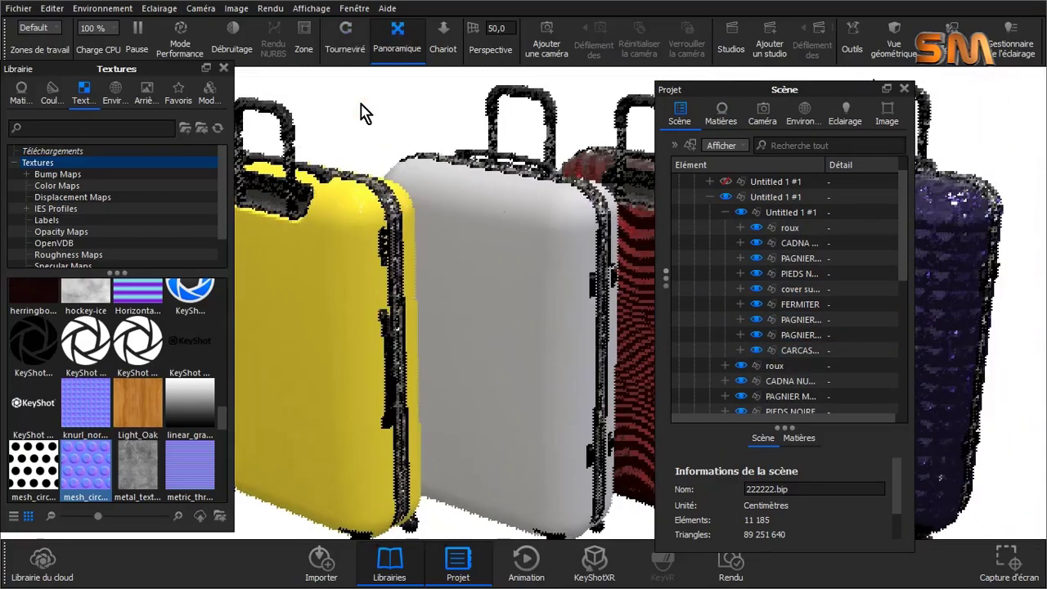
Step: Select the revealed suitcase's shell and apply the Oxidized Silver metal material
click(798, 350)
click(21, 92)
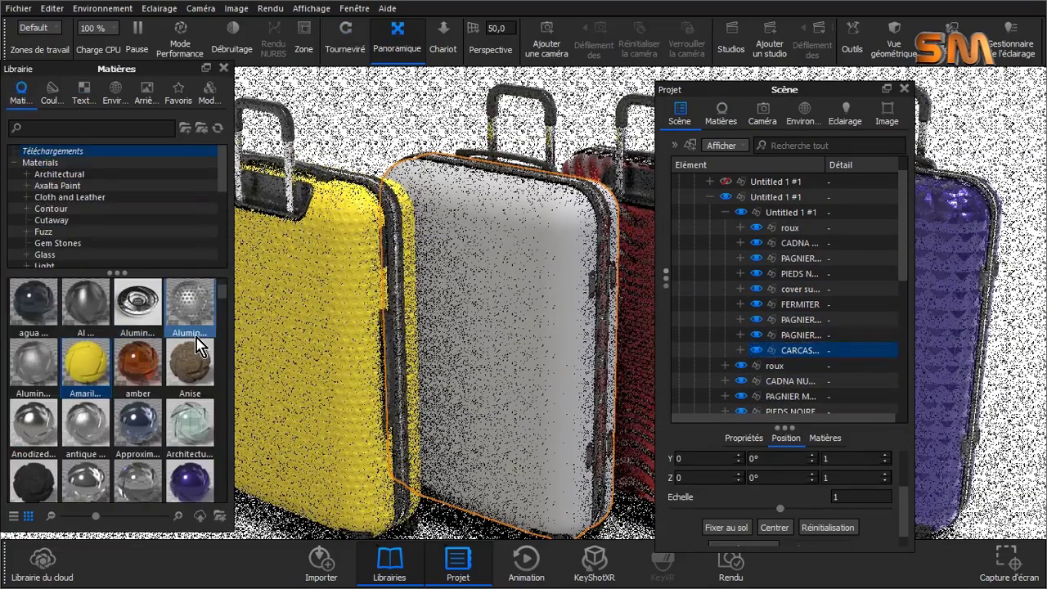
drag(97, 311, 798, 357)
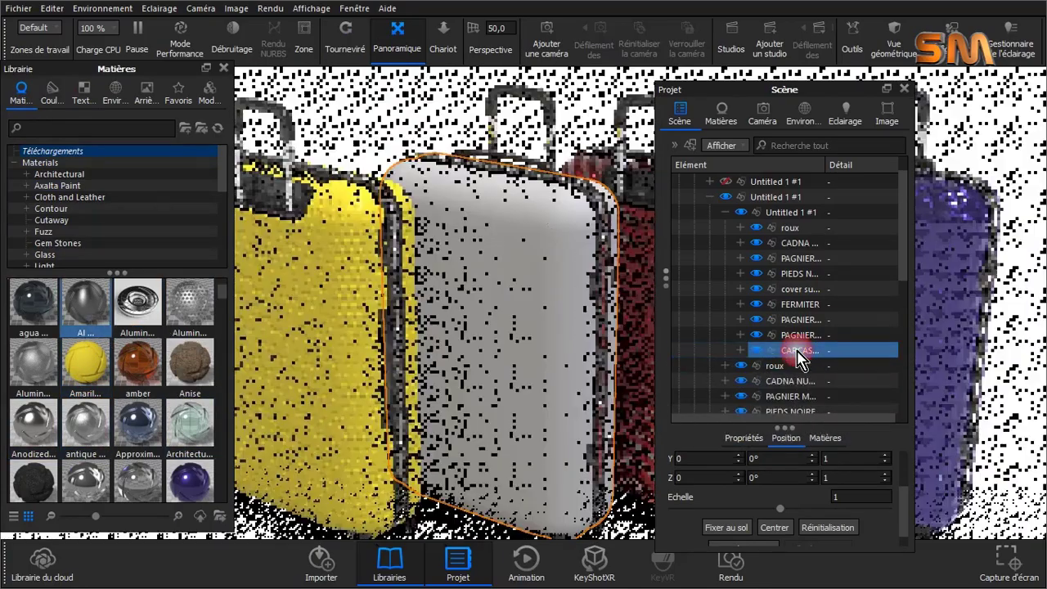
Step: Add perforated_normal.jpg as the silver shell's bump, box-mapped at 3,204 scale with -0,5 offset
click(84, 98)
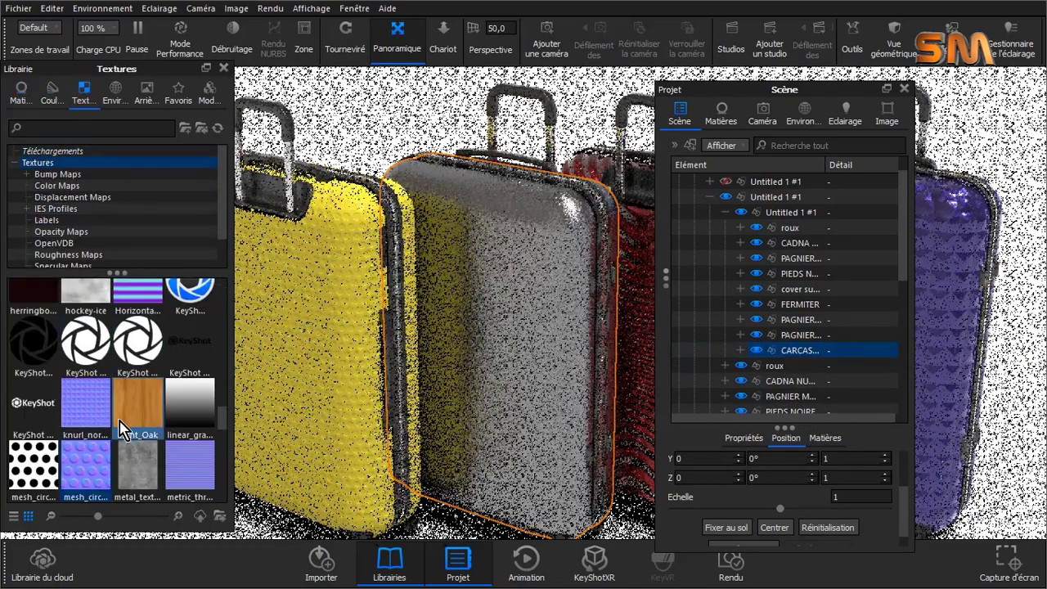
scroll(225, 433, down, 3)
scroll(223, 442, down, 3)
scroll(221, 454, down, 3)
scroll(222, 466, down, 3)
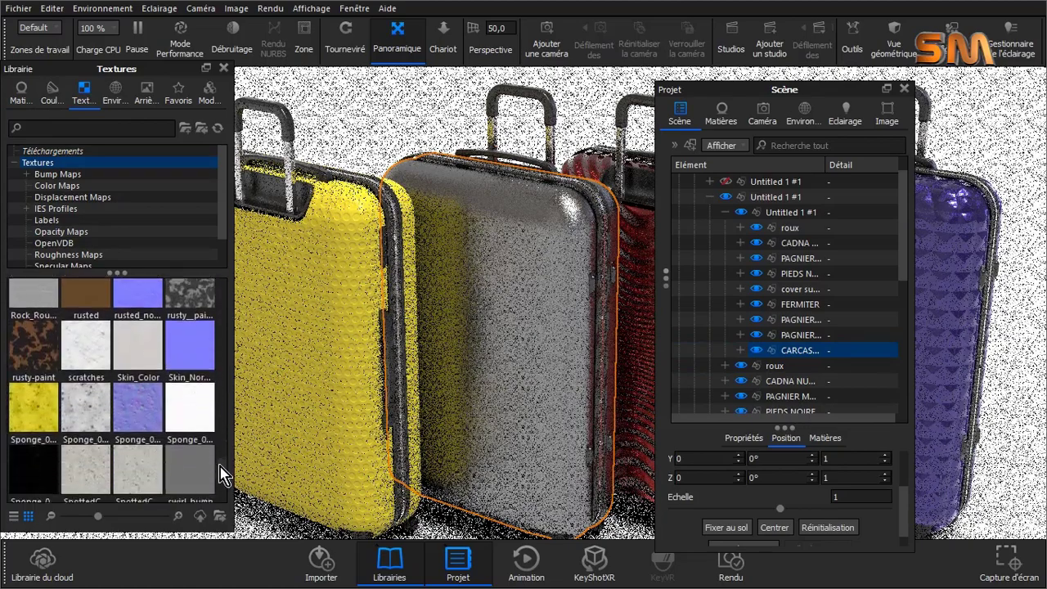
scroll(222, 487, down, 3)
drag(223, 495, 223, 448)
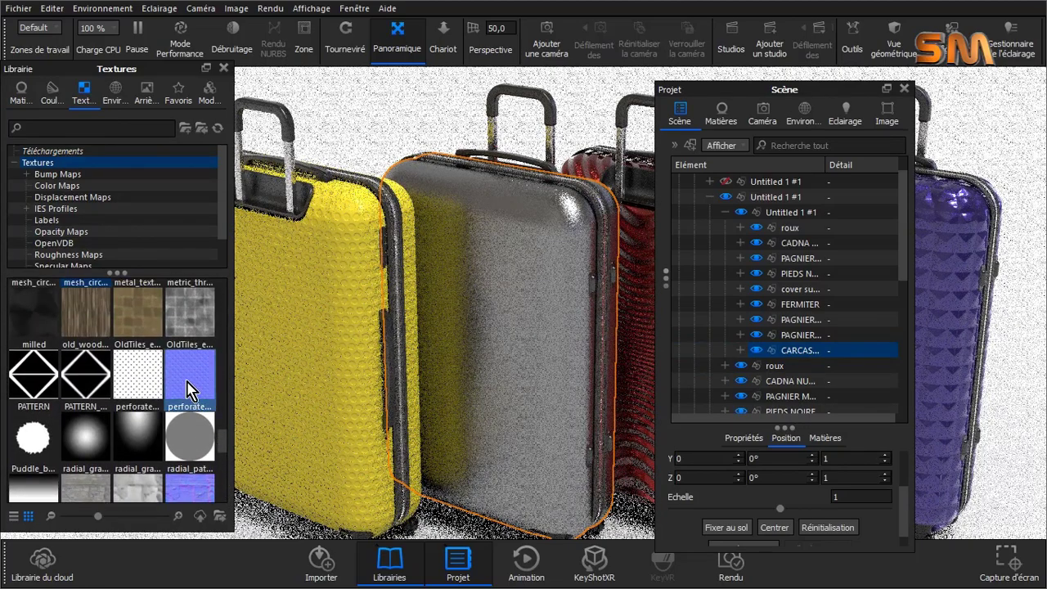
drag(188, 391, 642, 249)
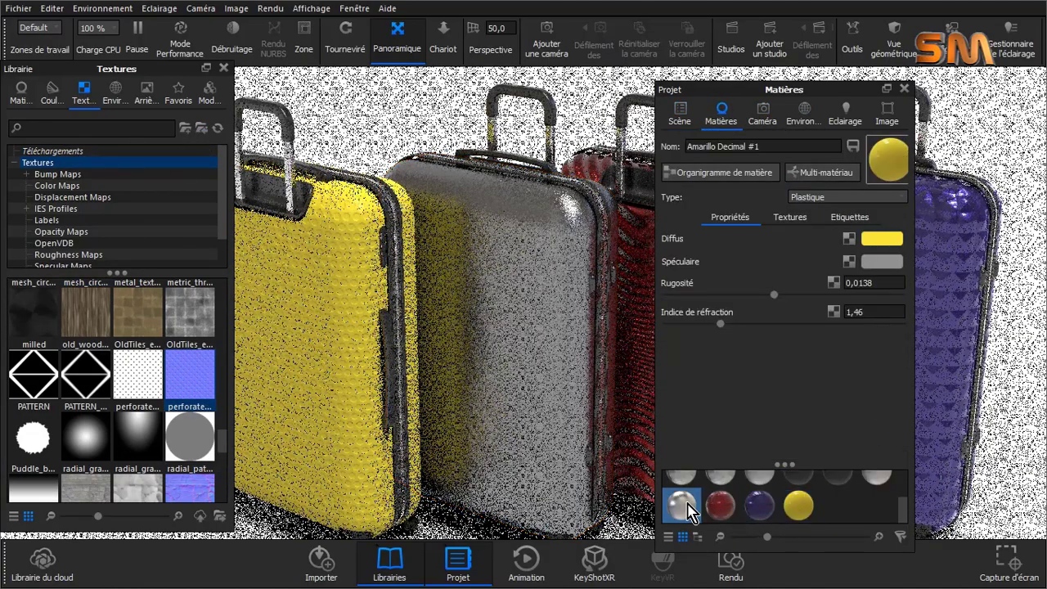
click(687, 507)
click(790, 217)
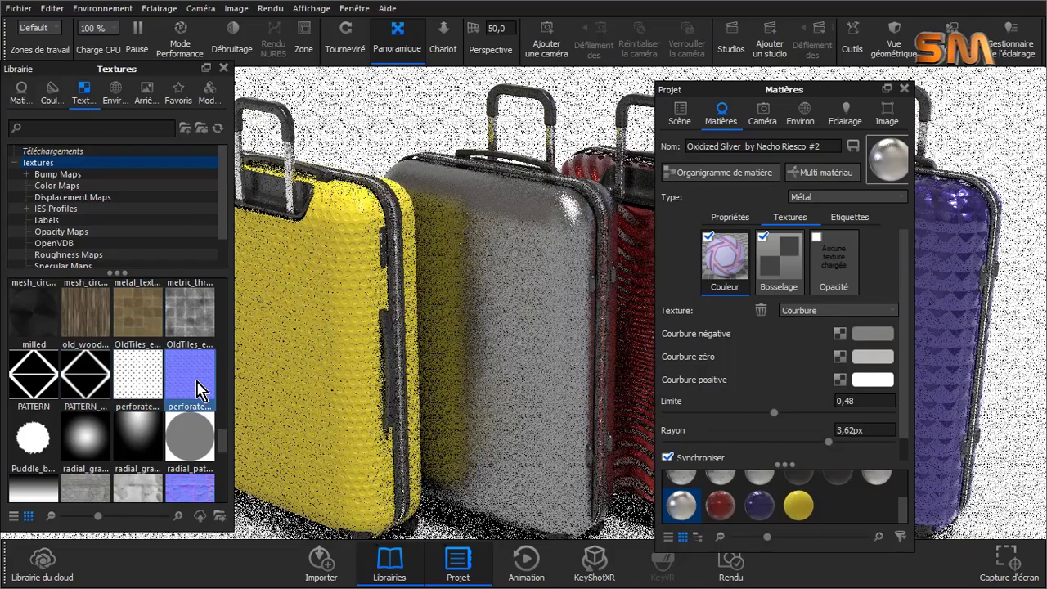
drag(200, 391, 779, 260)
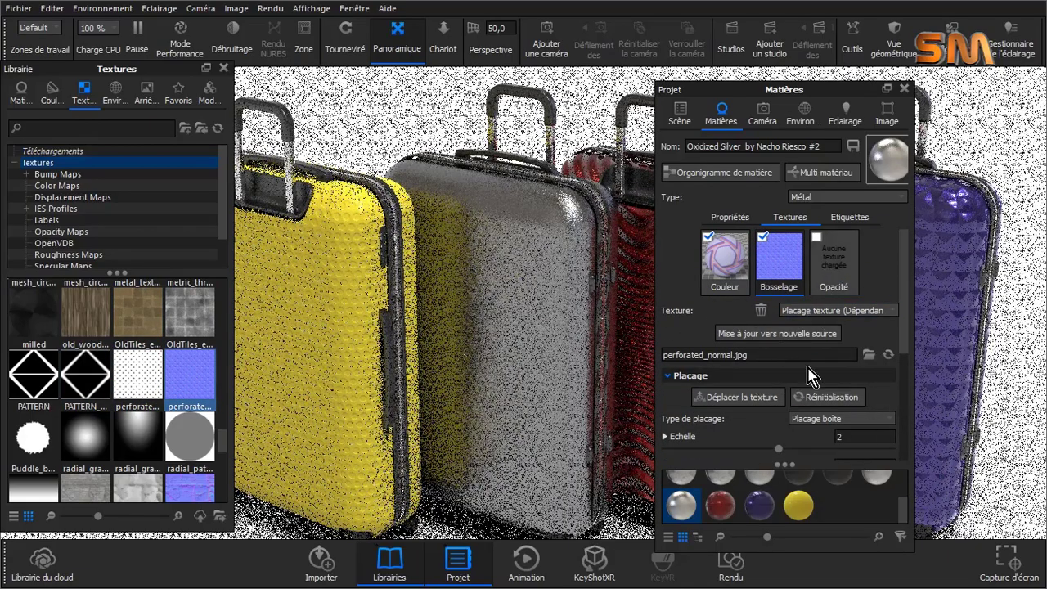
mouse_move(908, 345)
mouse_down()
mouse_move(911, 387)
mouse_move(841, 383)
mouse_up()
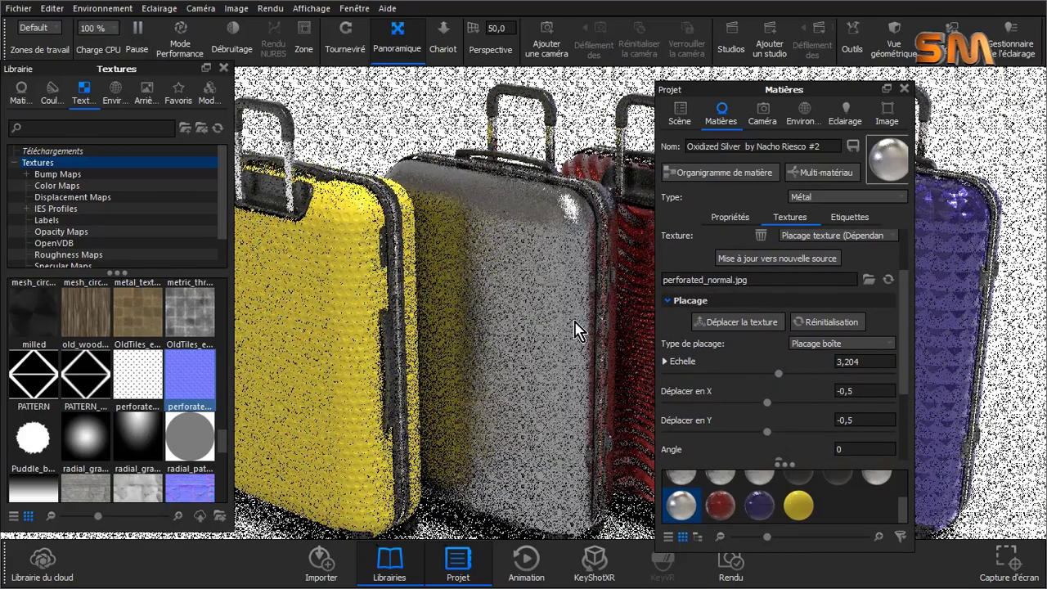
Step: Scroll down through the Materials library to browse further materials
click(22, 92)
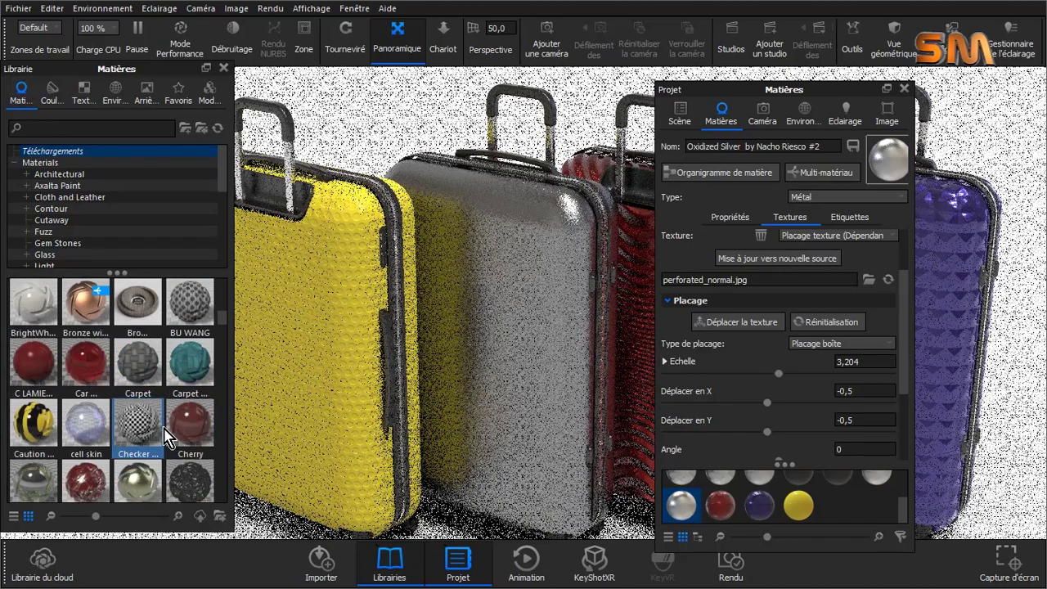
scroll(131, 425, down, 3)
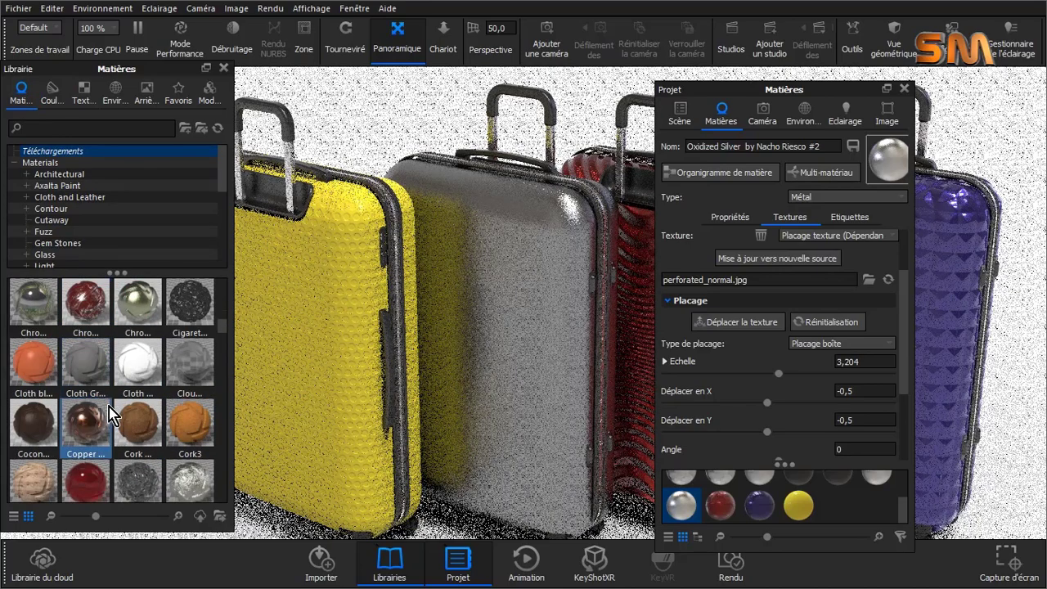
scroll(122, 422, down, 3)
scroll(110, 414, down, 2)
scroll(119, 401, down, 3)
scroll(131, 376, down, 3)
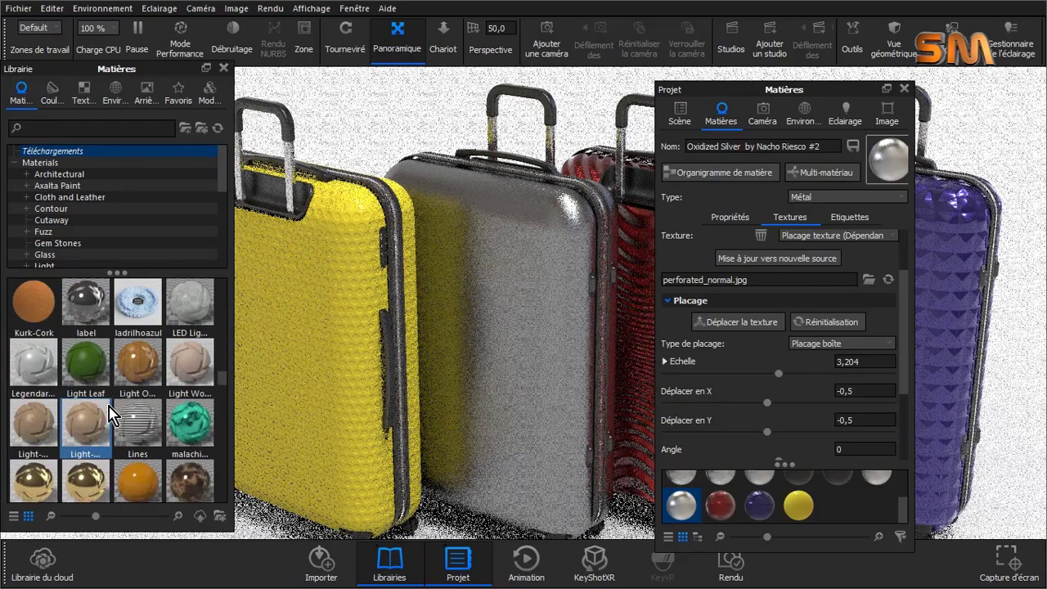
scroll(143, 355, down, 2)
scroll(163, 377, down, 3)
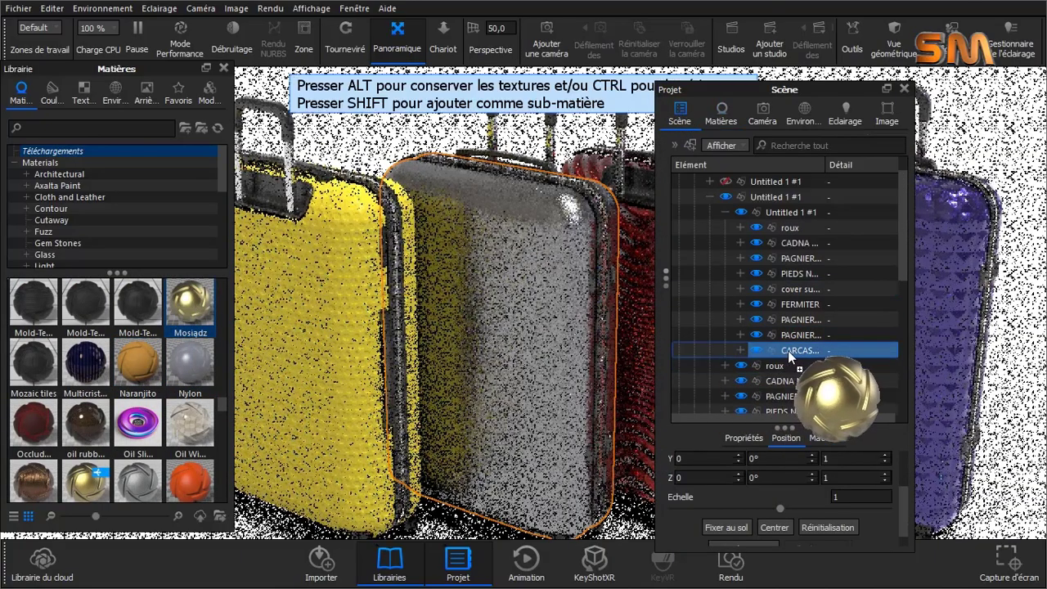
Step: Apply the Mosiądz metal to the shell and remove its perforated bump and curvature colour textures
drag(250, 337, 788, 350)
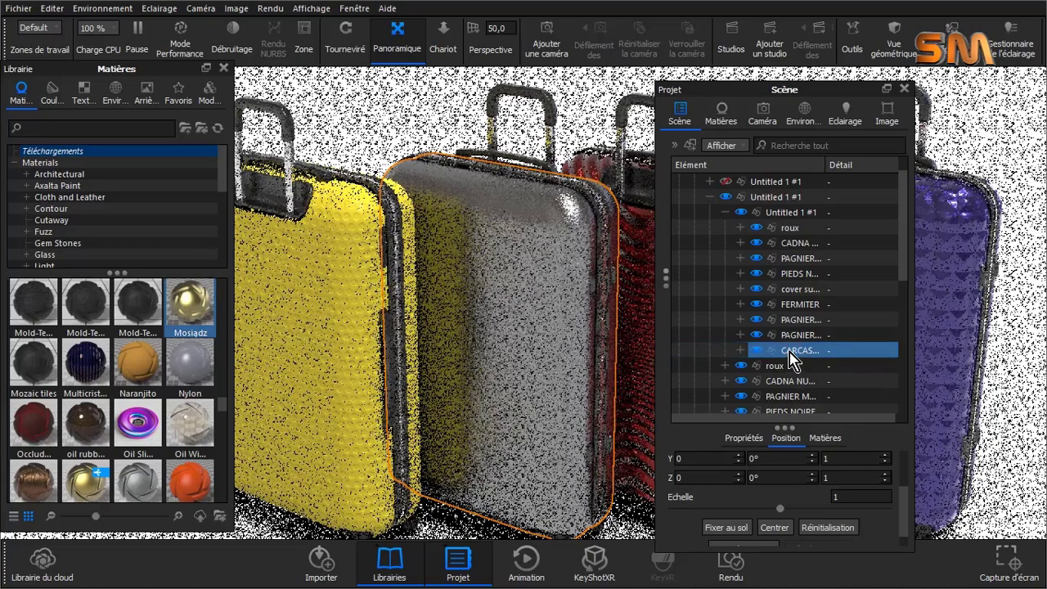
double_click(831, 357)
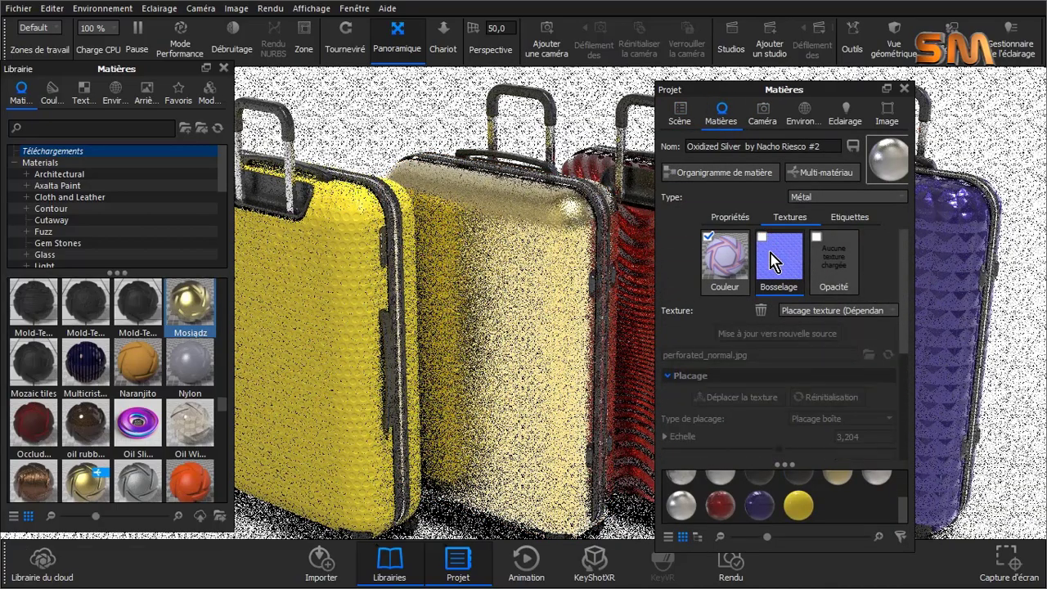
right_click(763, 245)
click(789, 278)
click(731, 260)
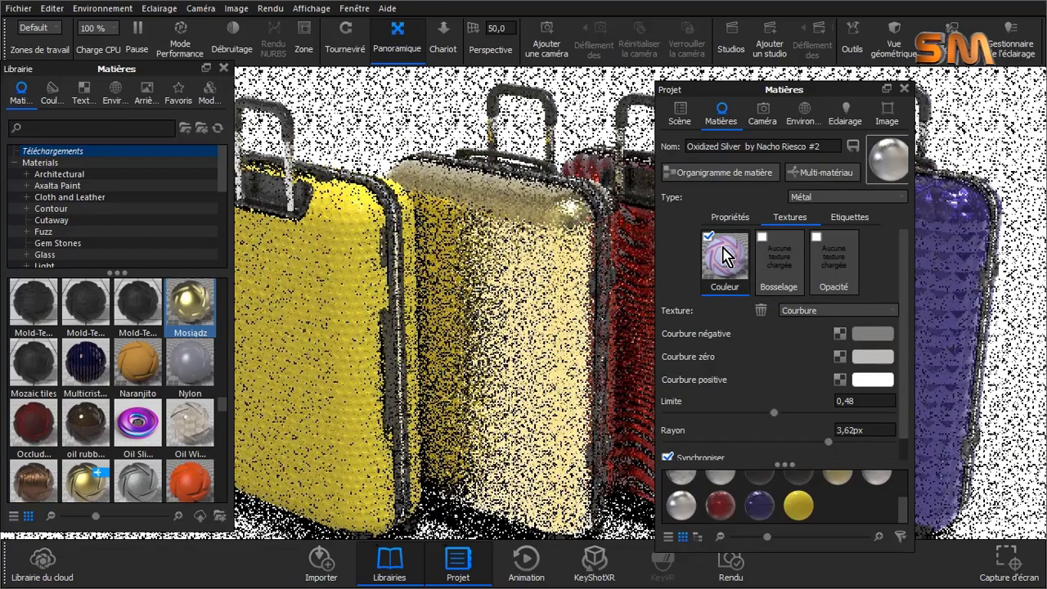
right_click(724, 255)
click(715, 285)
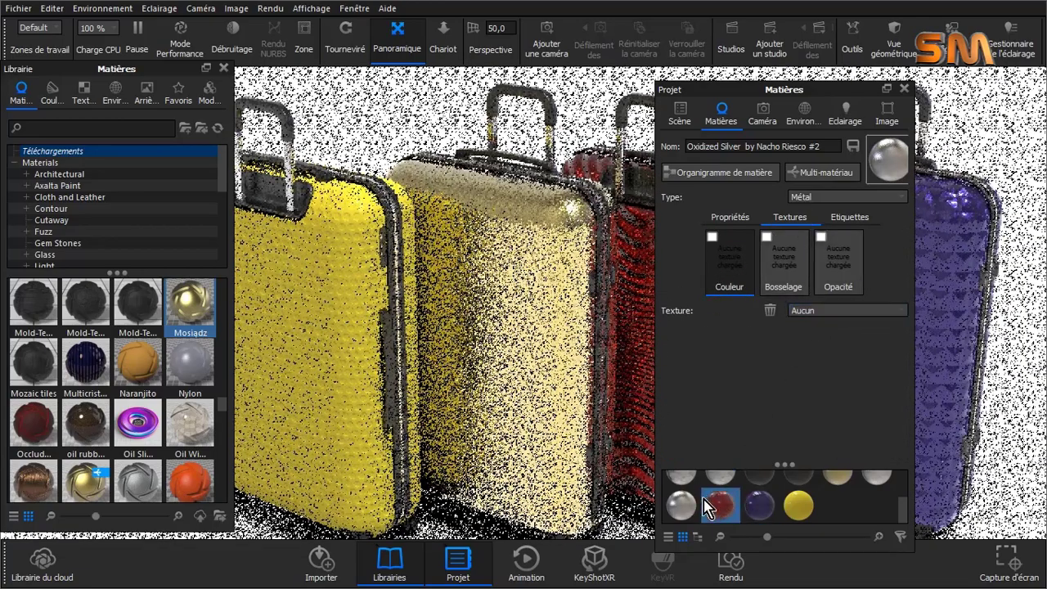
Step: Tint the Mosiądz metal pink and raise its roughness slightly
scroll(834, 499, up, 2)
click(837, 503)
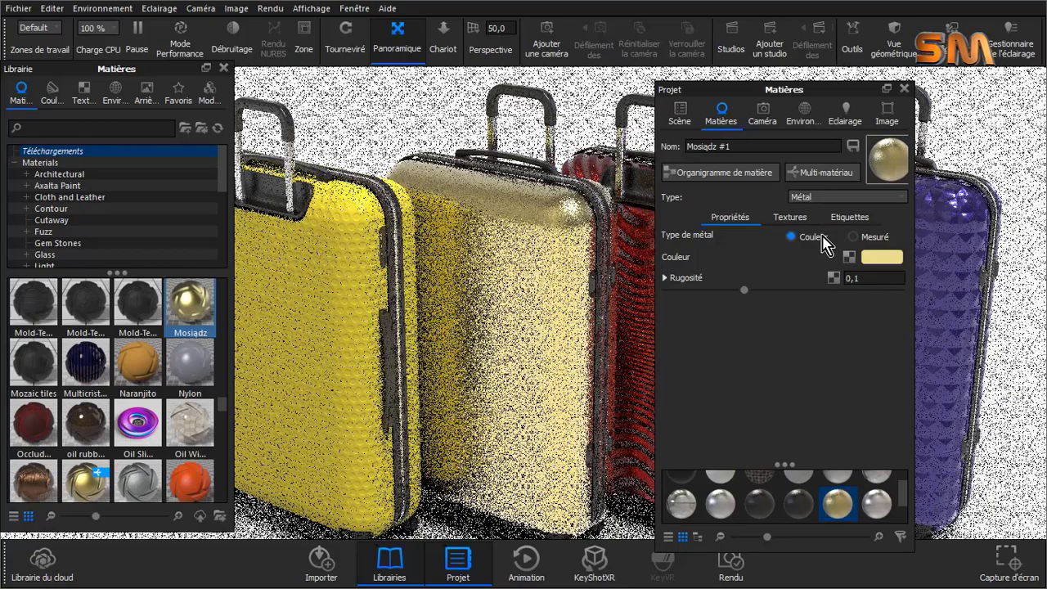
click(881, 256)
drag(873, 309, 861, 309)
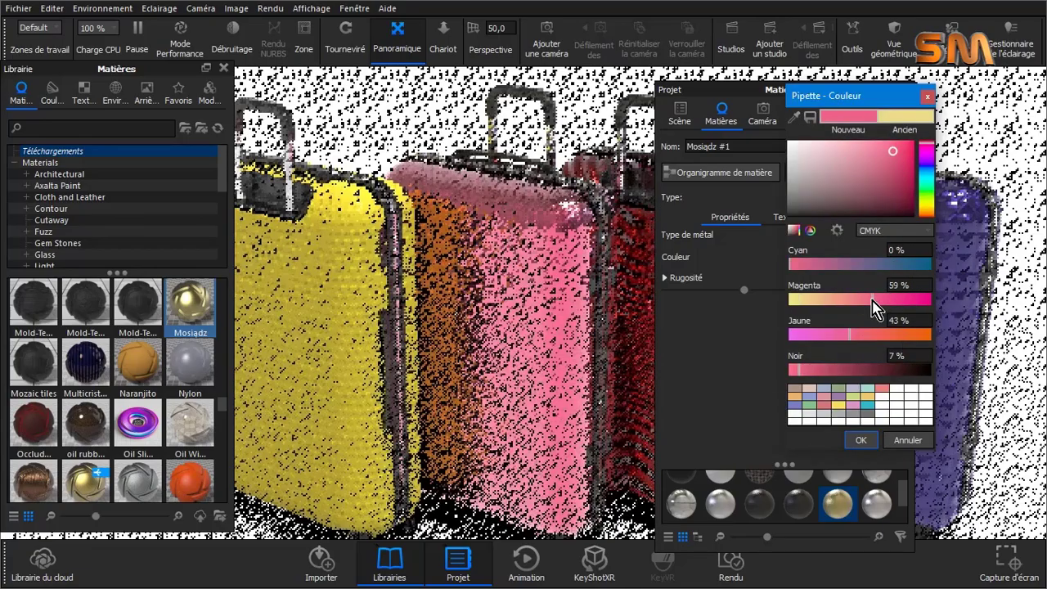
click(863, 440)
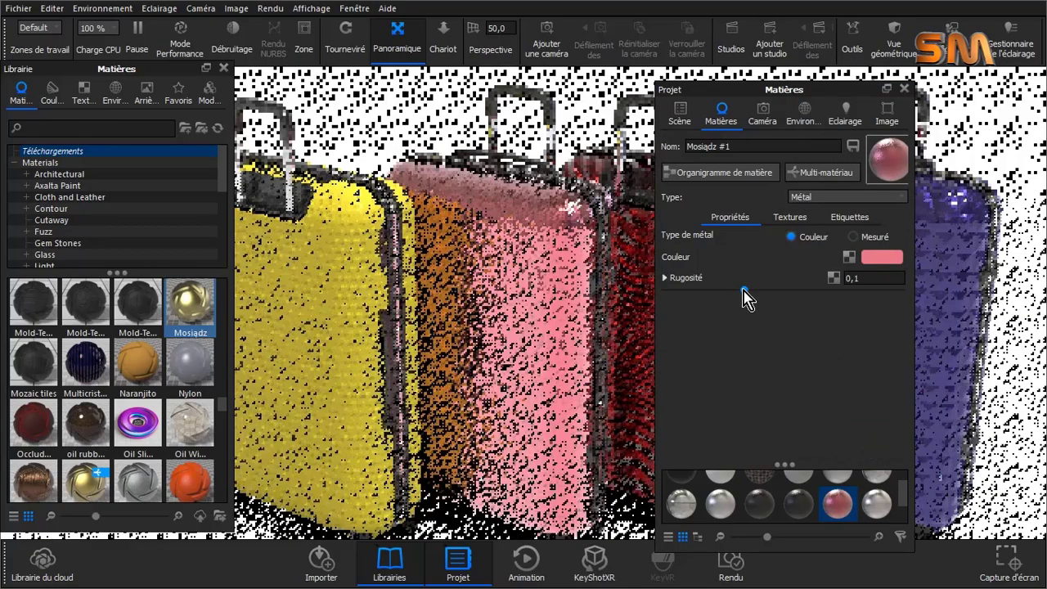
drag(702, 289, 746, 291)
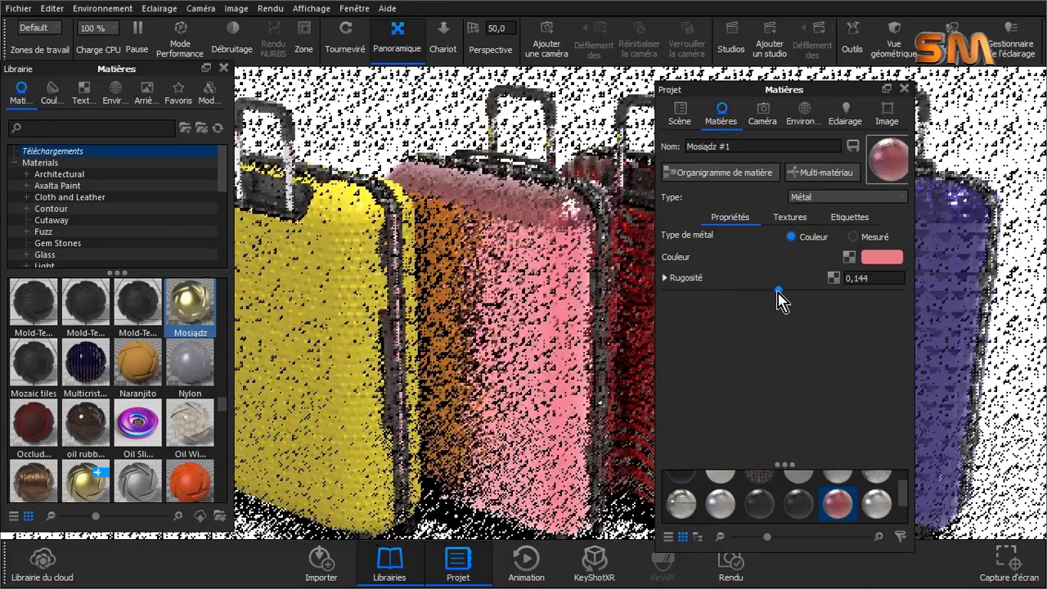
Step: Replace the shell's bump map with the DiamondPlate02 texture from the library
click(790, 217)
click(83, 94)
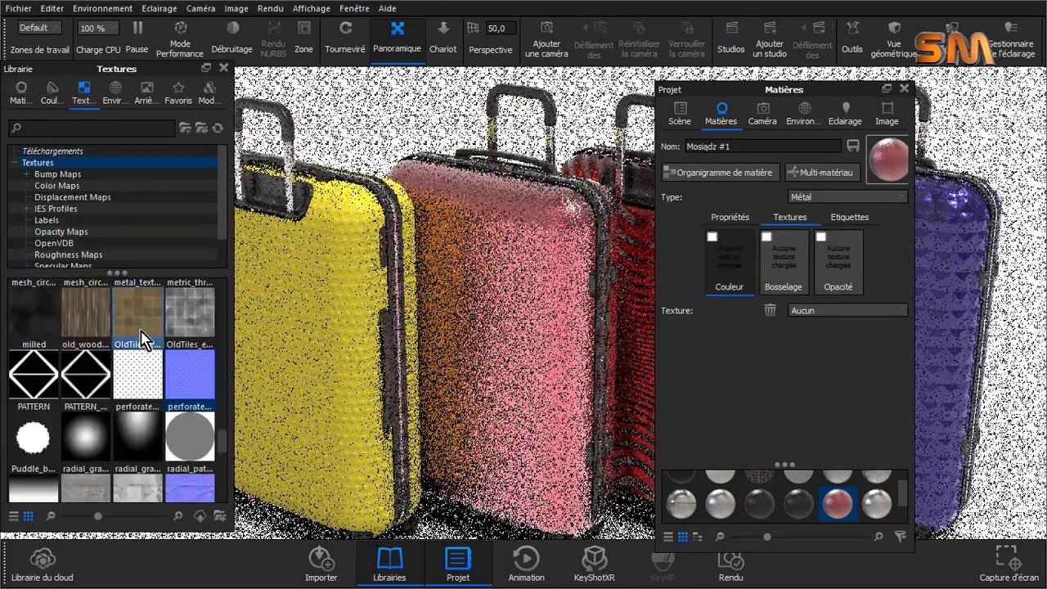
mouse_move(213, 382)
mouse_down()
mouse_move(770, 235)
mouse_move(764, 260)
mouse_up()
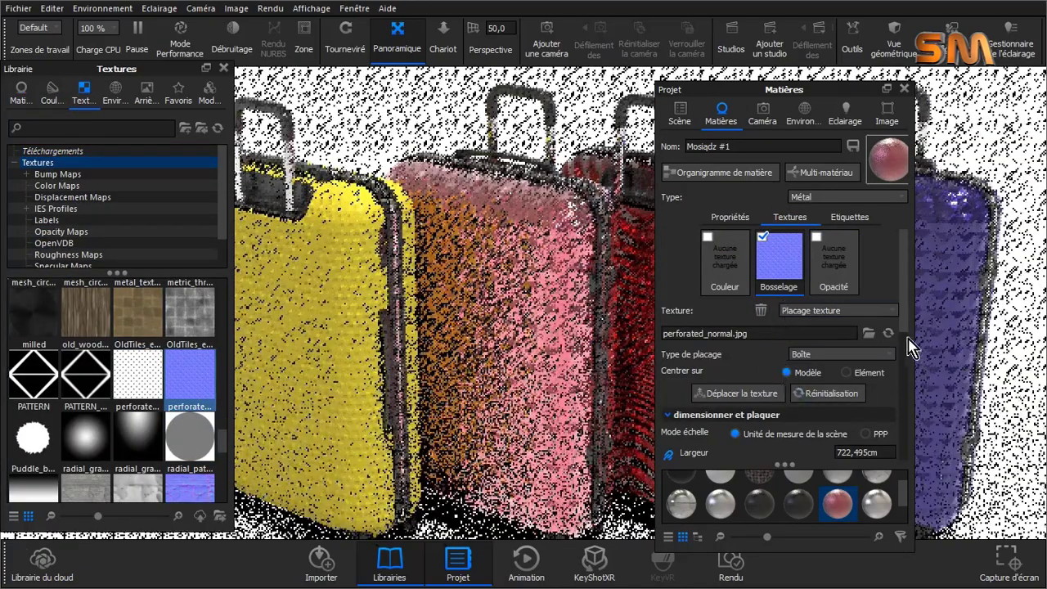
scroll(900, 348, down, 2)
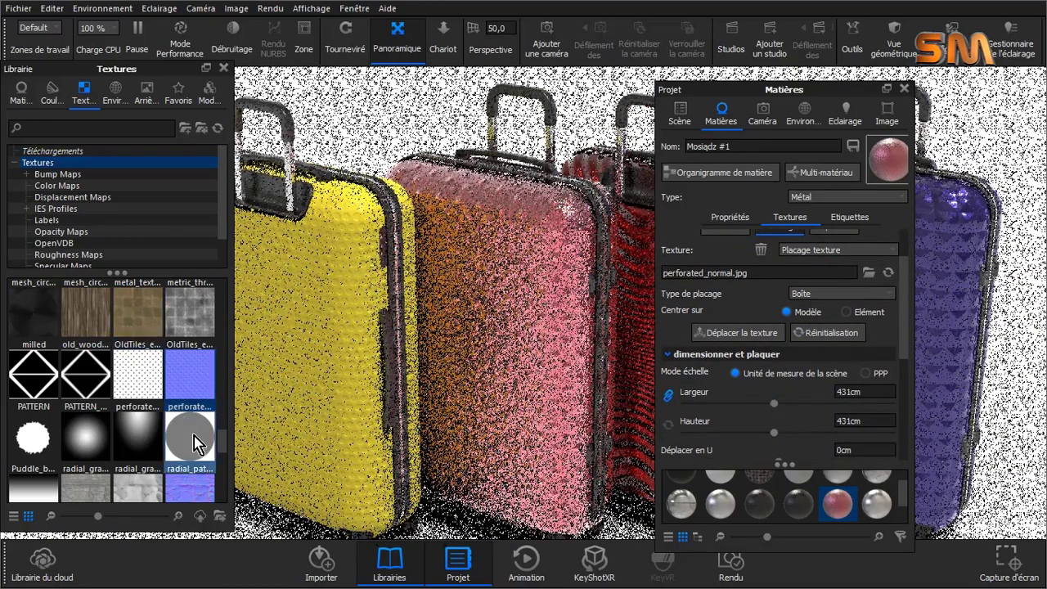
drag(223, 437, 227, 374)
drag(33, 404, 251, 368)
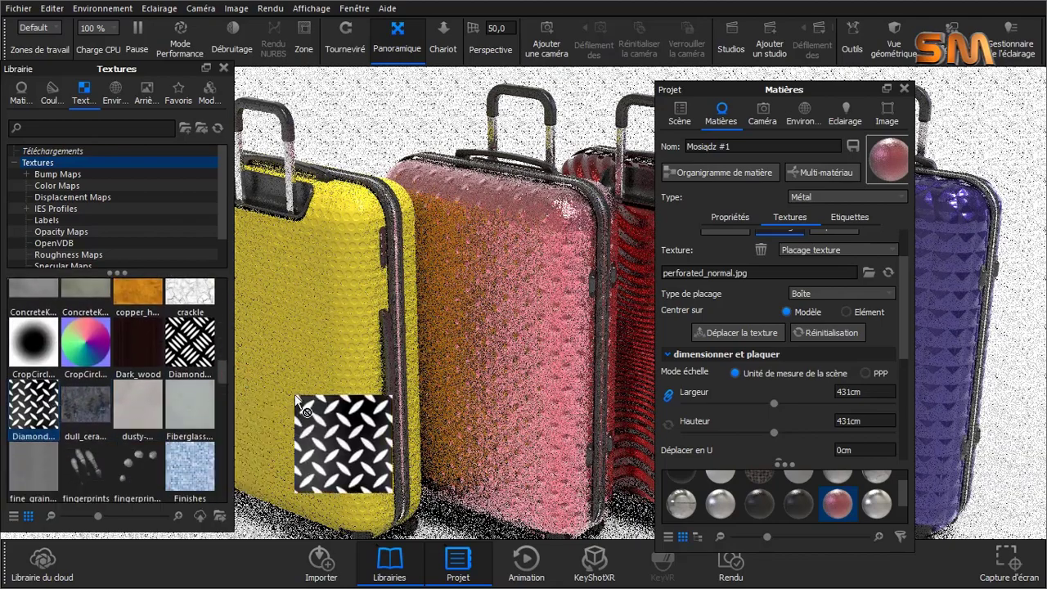
scroll(912, 319, up, 3)
right_click(769, 246)
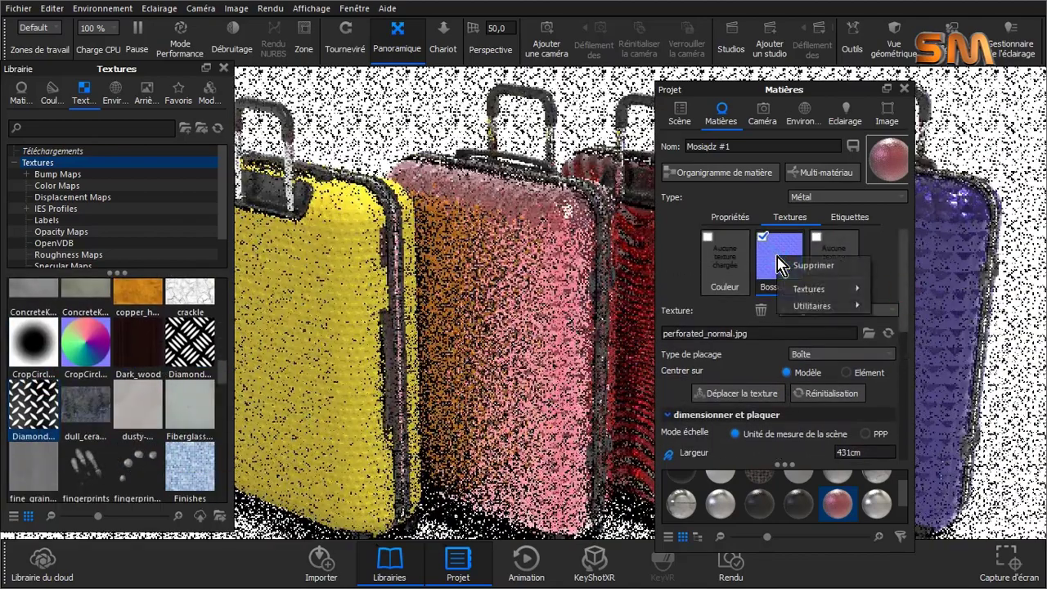
click(797, 264)
drag(774, 252, 779, 260)
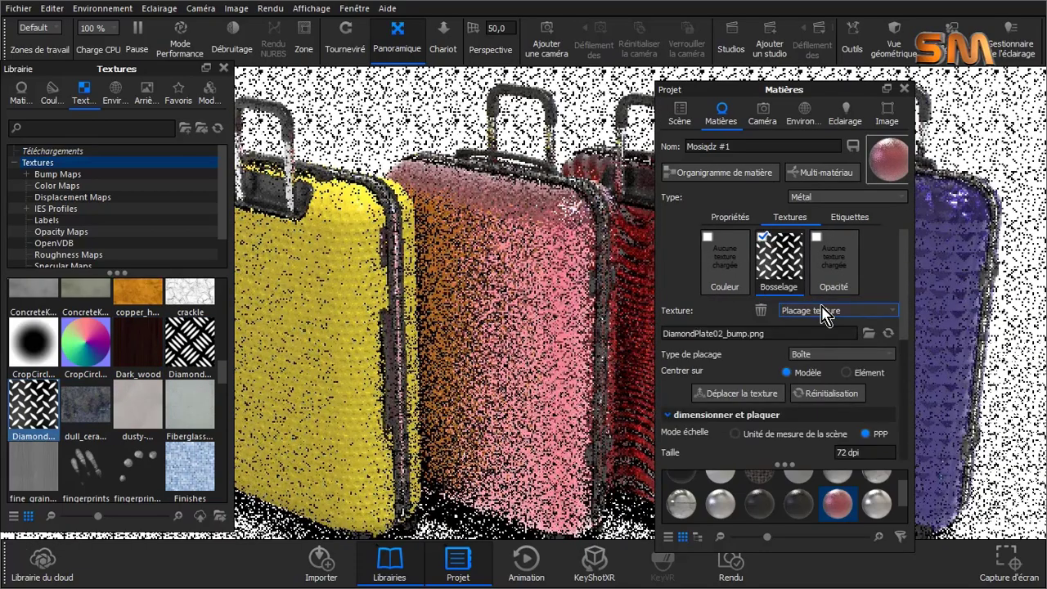
Step: Scale the DiamondPlate02 bump in pixels per inch at 72 dpi and show the scene tree
scroll(901, 326, down, 3)
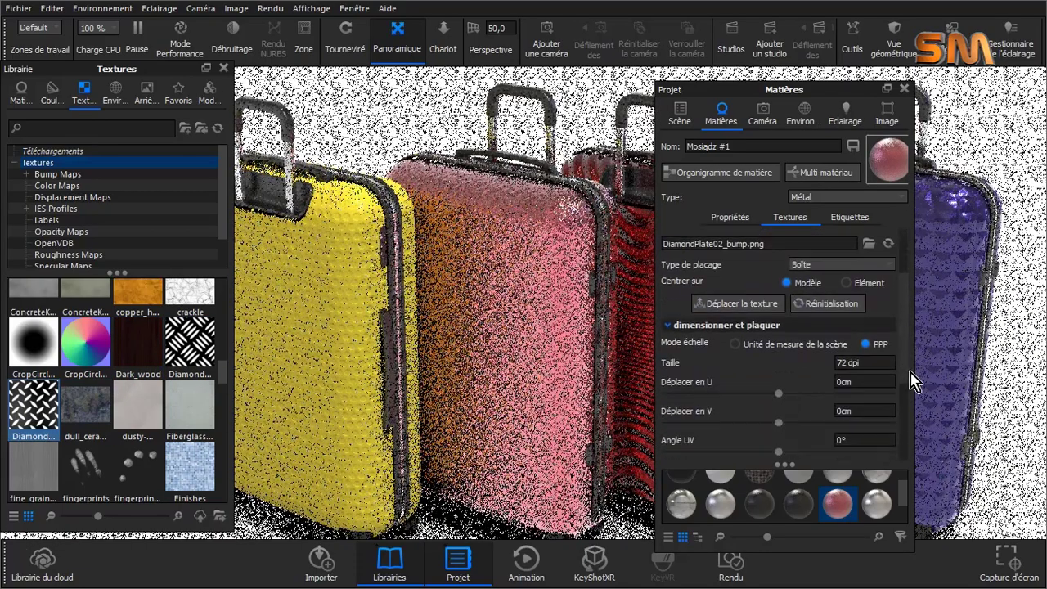
click(743, 343)
click(865, 345)
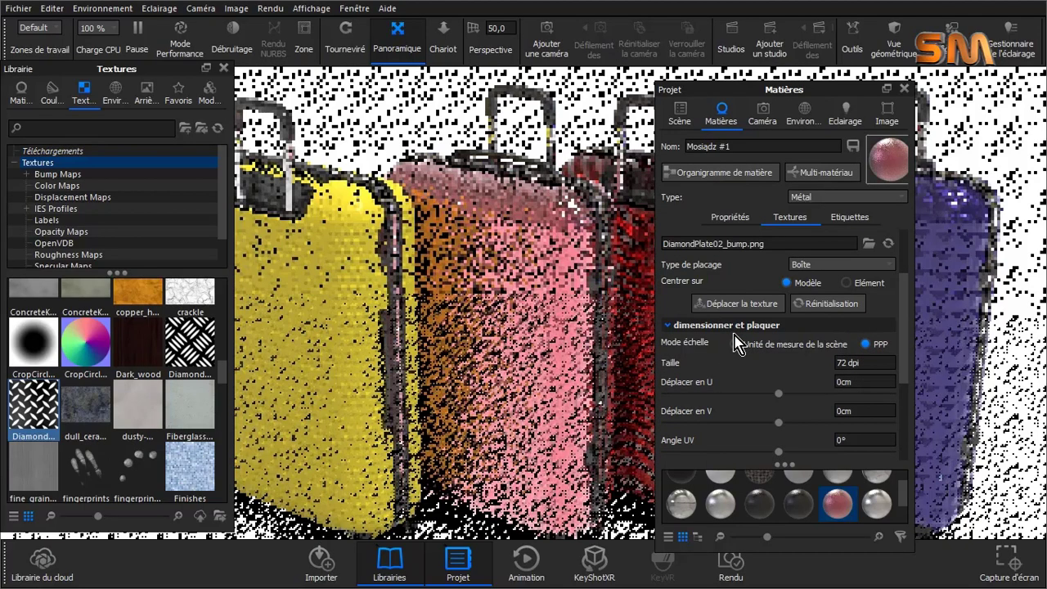
mouse_move(761, 89)
mouse_down()
mouse_move(731, 216)
mouse_move(794, 138)
mouse_up()
scroll(474, 163, down, 2)
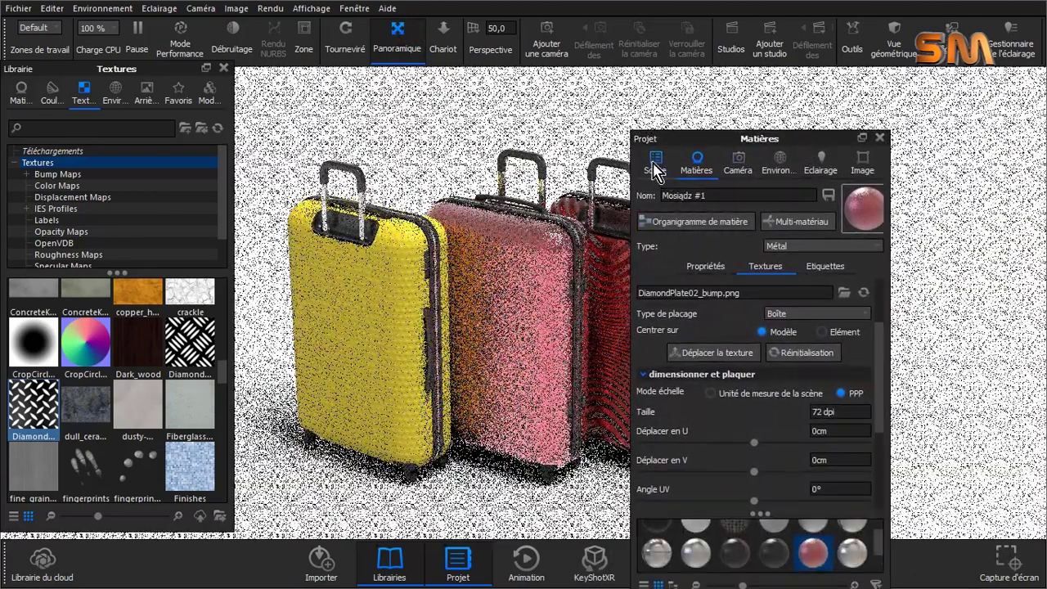
click(656, 169)
Step: Isolate a suitcase shell part in the scene tree and bring the camera closer to the row
click(701, 247)
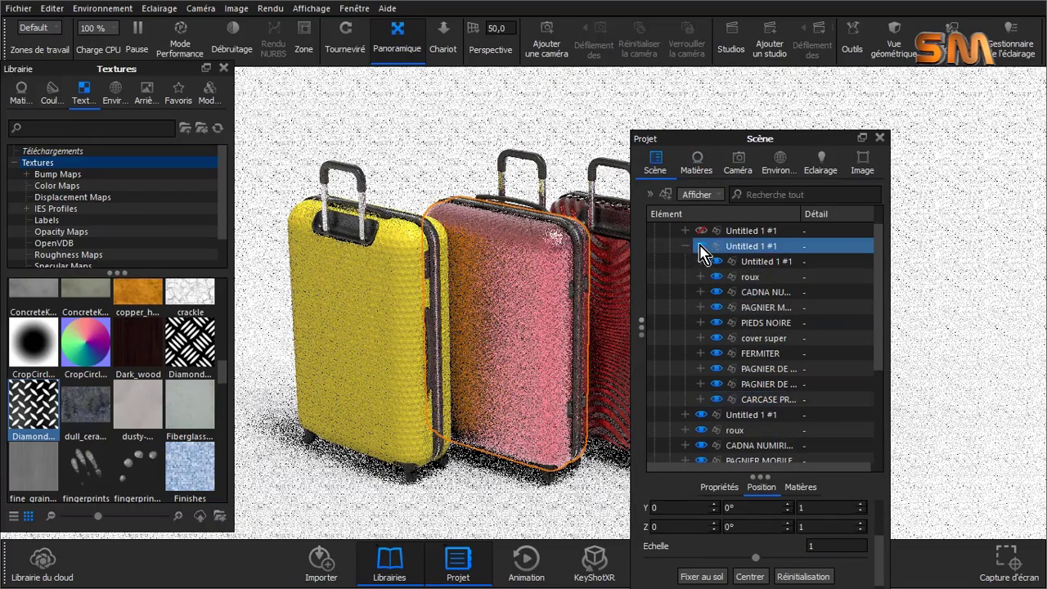
click(700, 250)
mouse_move(791, 141)
mouse_down()
mouse_move(493, 115)
mouse_move(442, 82)
mouse_up()
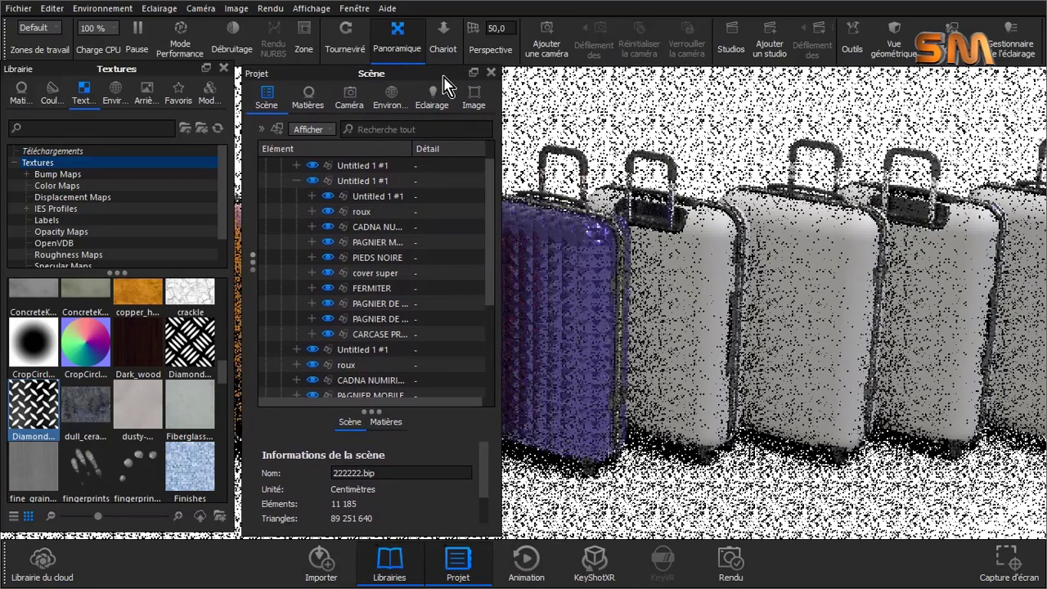
click(301, 241)
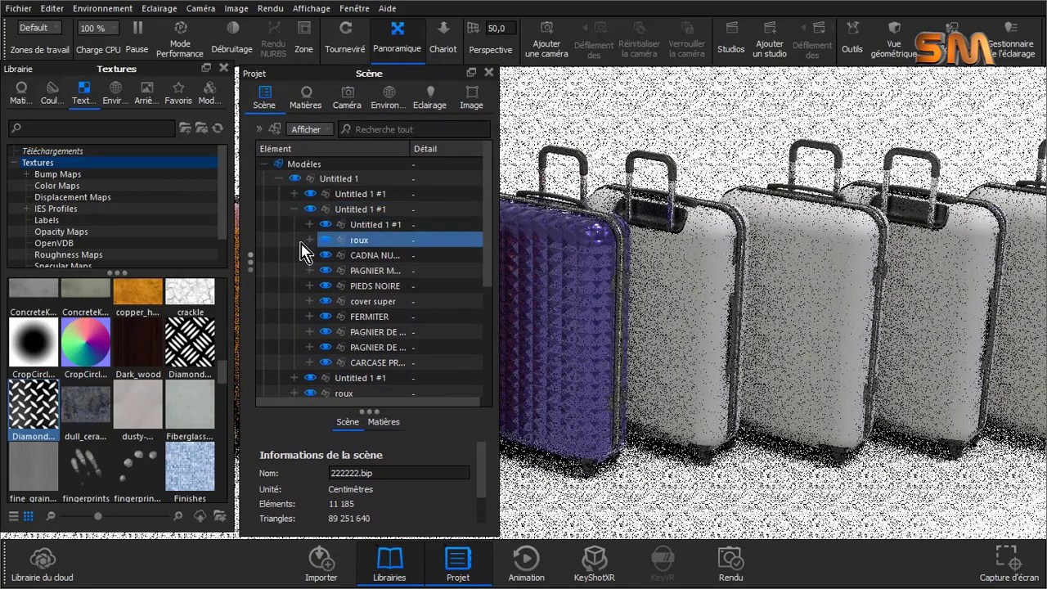
scroll(482, 270, down, 1)
ctrl+click(384, 333)
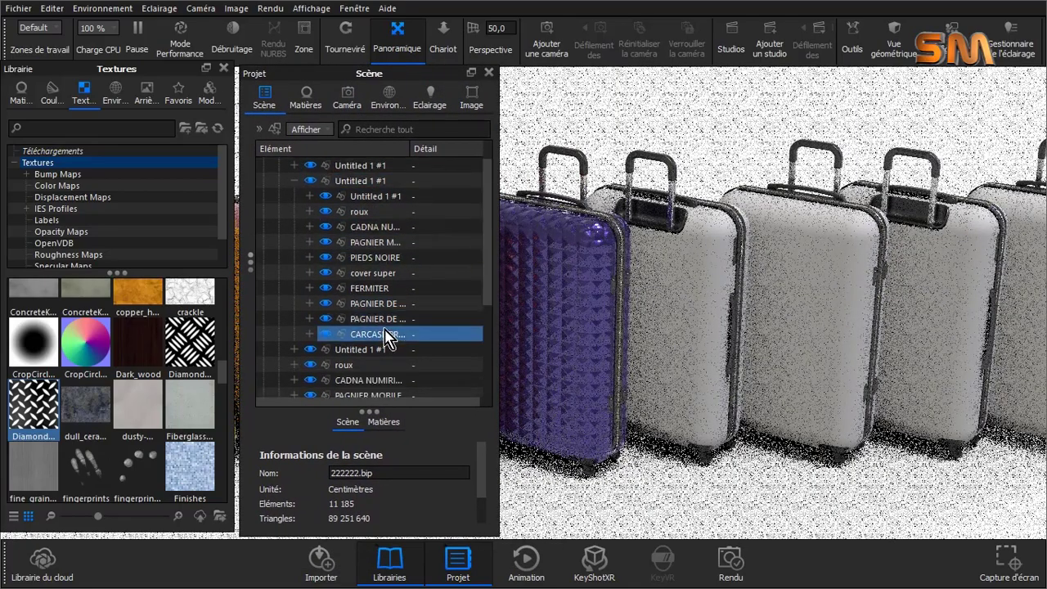
ctrl+click(434, 213)
drag(640, 117, 536, 143)
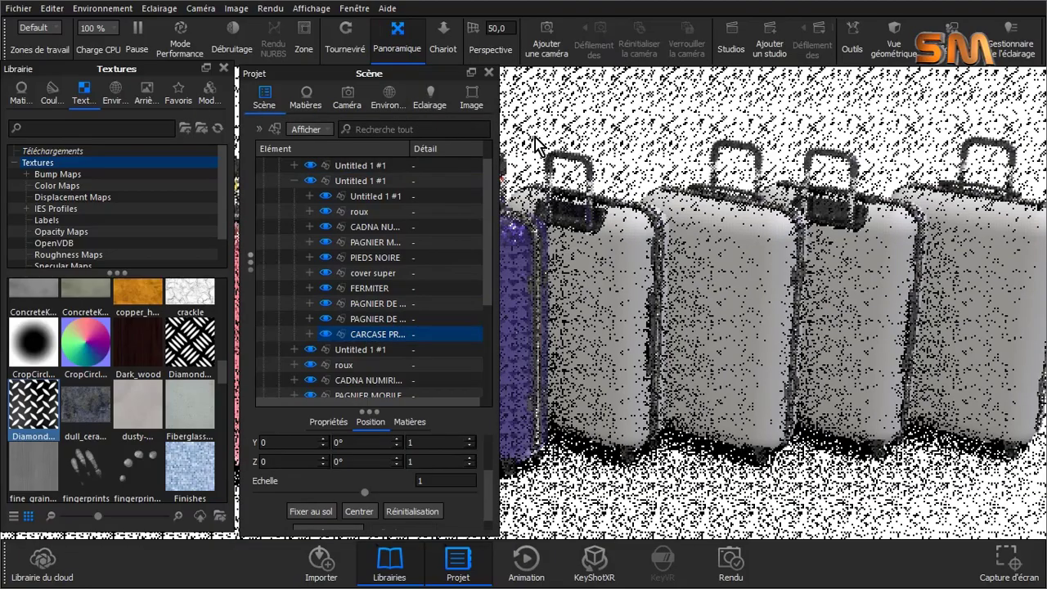
Step: Expand the suitcase groups and select the CARCASE shell part of the rightmost suitcase
click(295, 180)
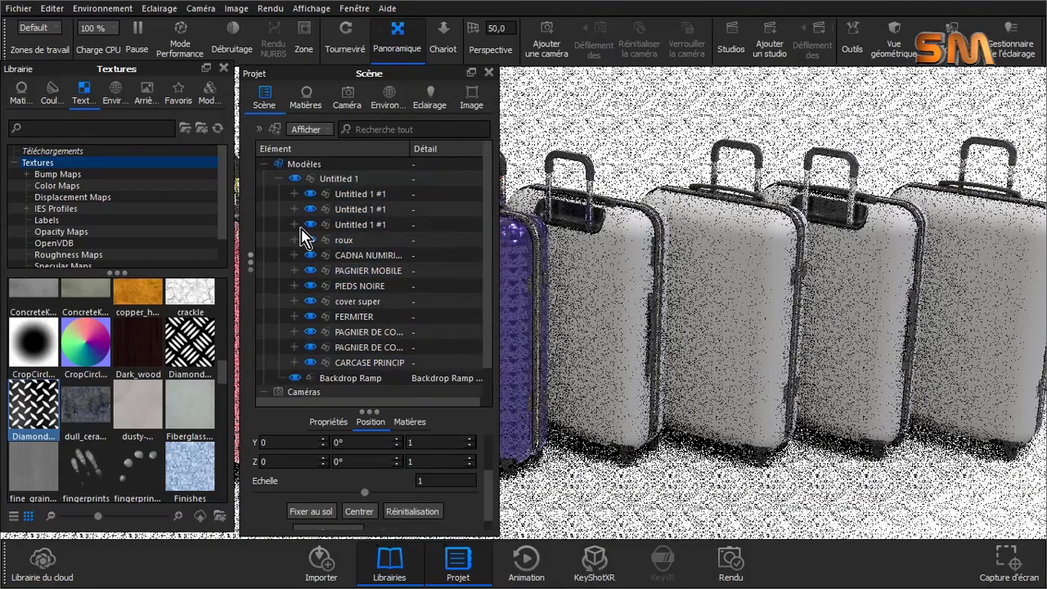
click(293, 209)
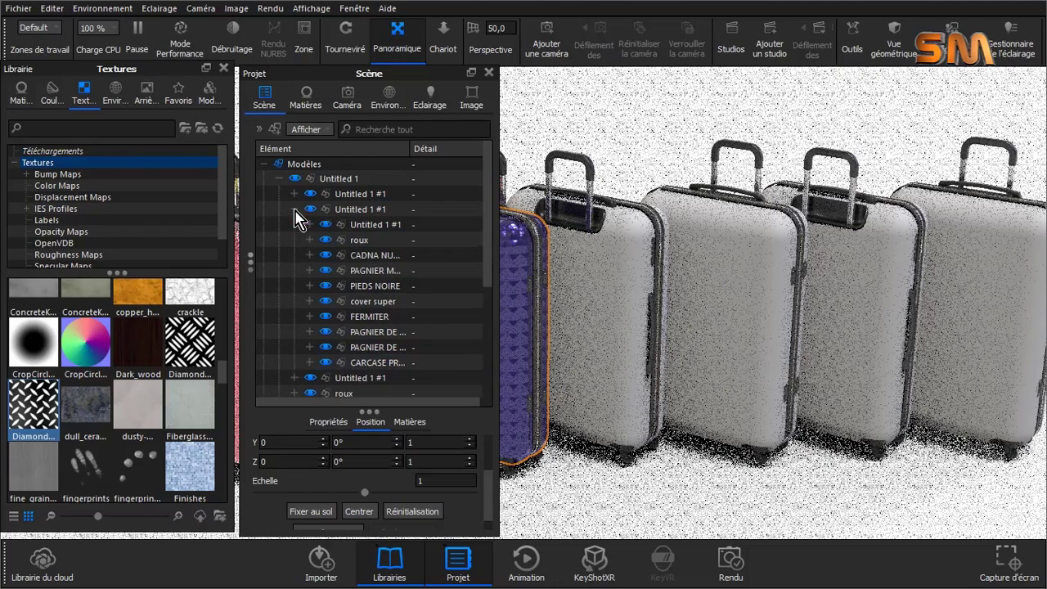
click(362, 363)
click(292, 209)
click(311, 222)
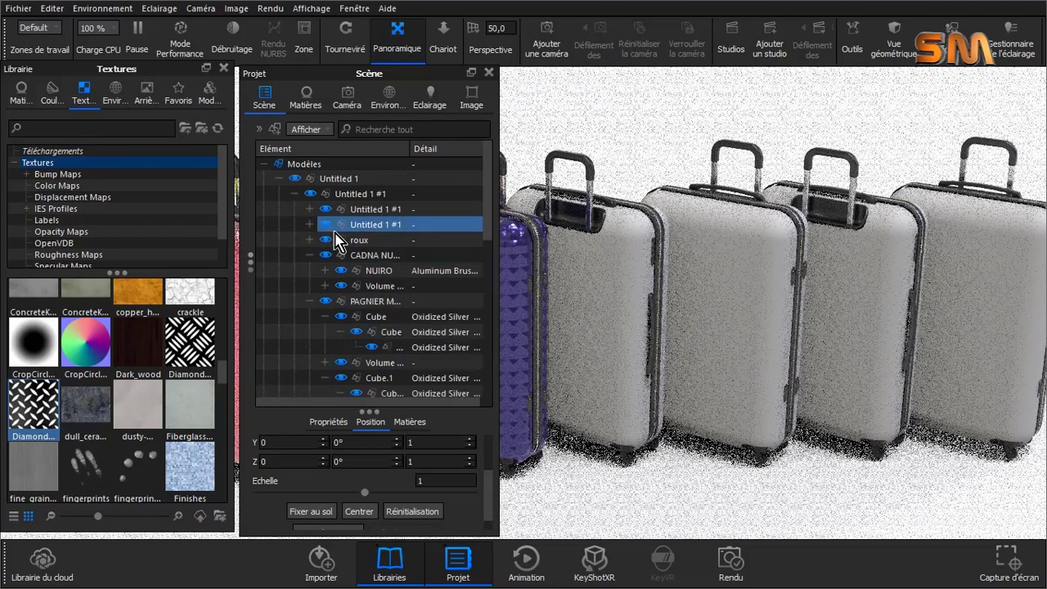
click(436, 365)
click(324, 286)
click(325, 239)
click(320, 272)
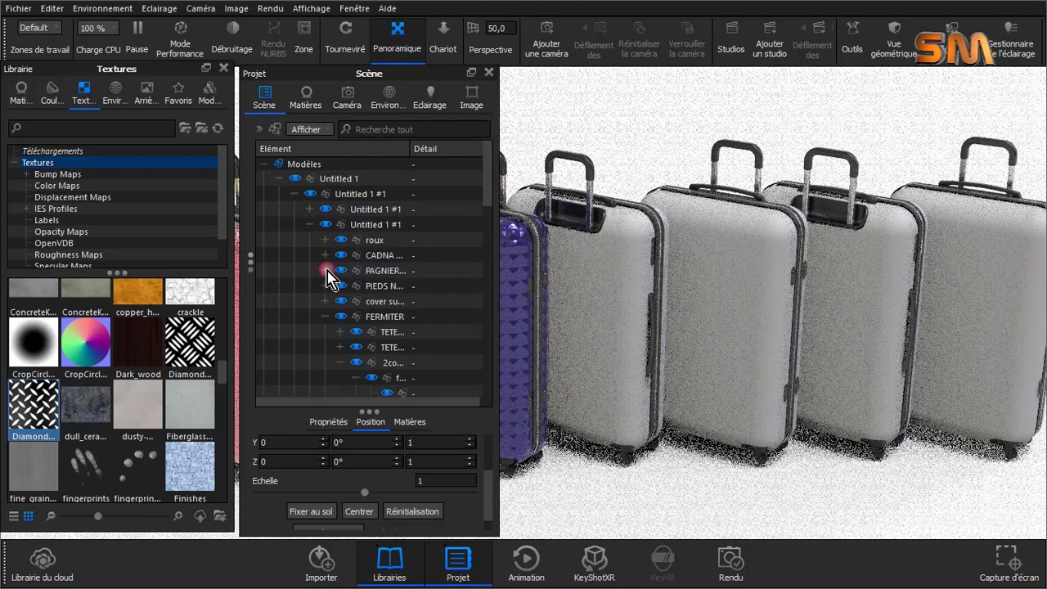
click(325, 317)
click(375, 363)
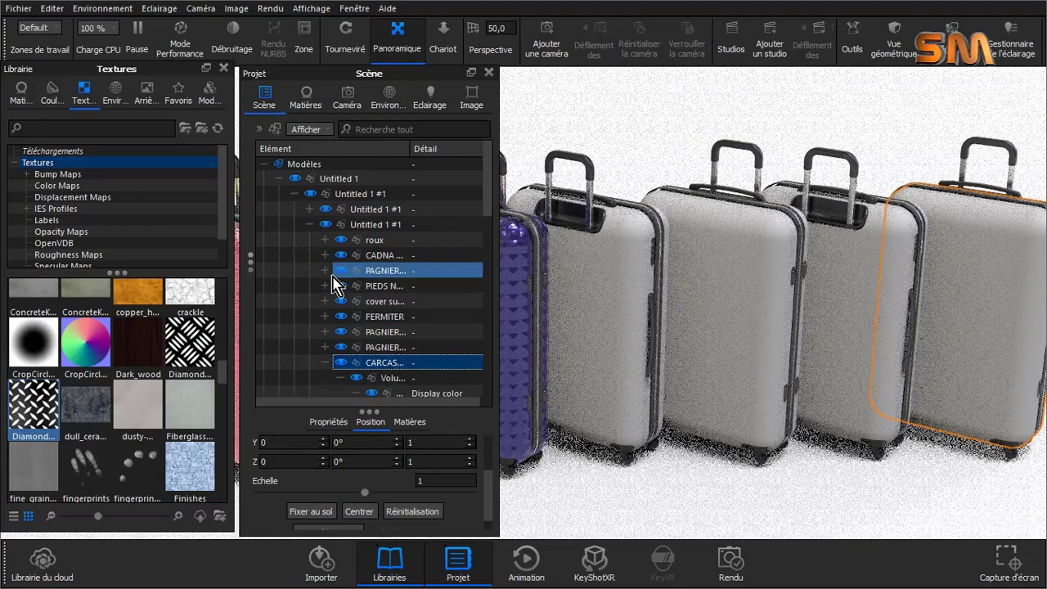
click(21, 91)
Step: Apply Oxidized Silver to the far-right shell in place of Old Silver, keeping its original colour
scroll(225, 411, down, 3)
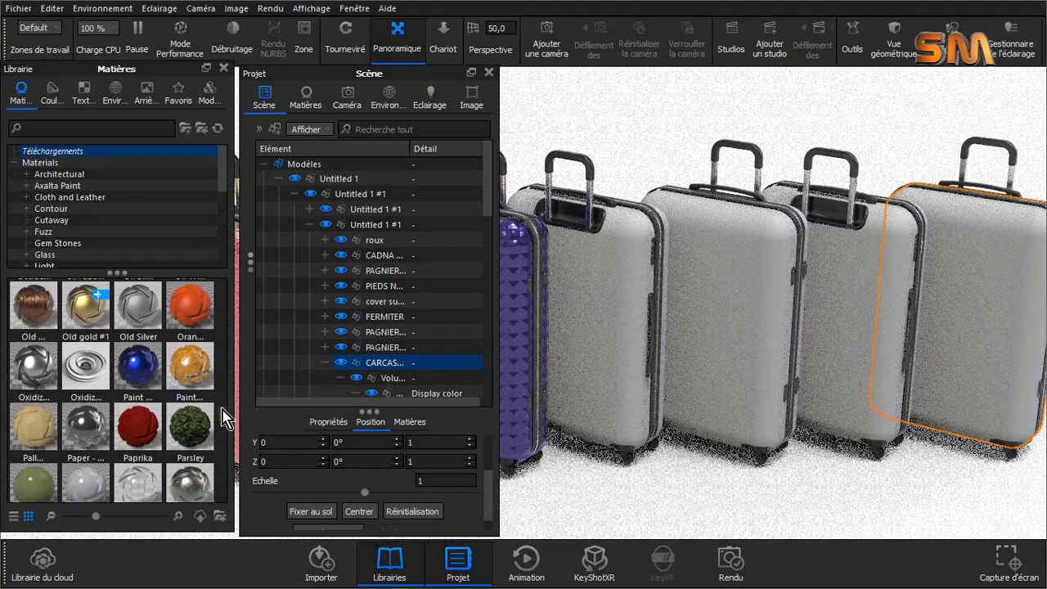
drag(149, 310, 378, 361)
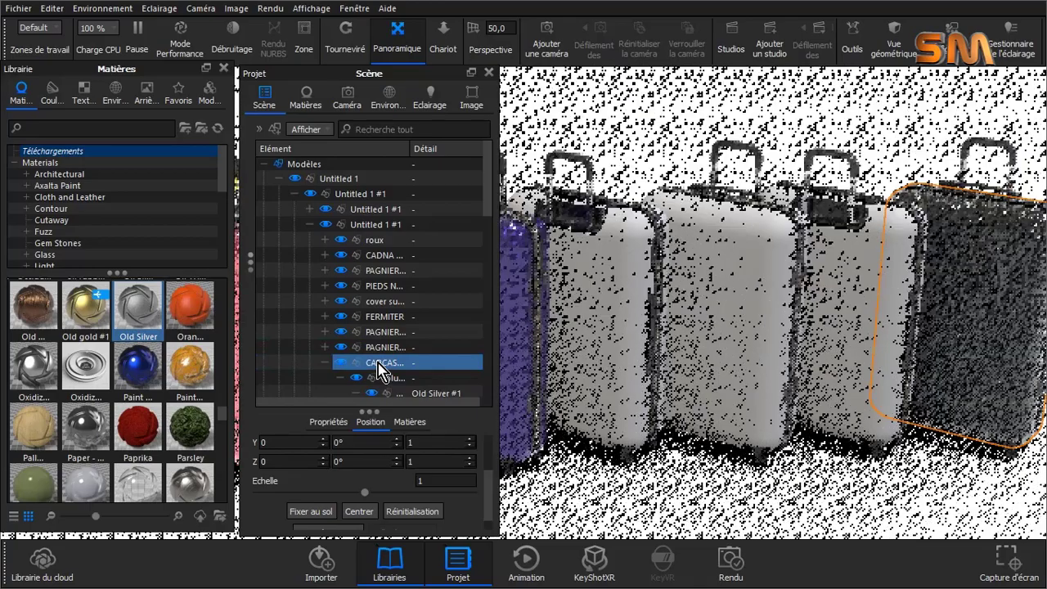
drag(58, 375, 393, 366)
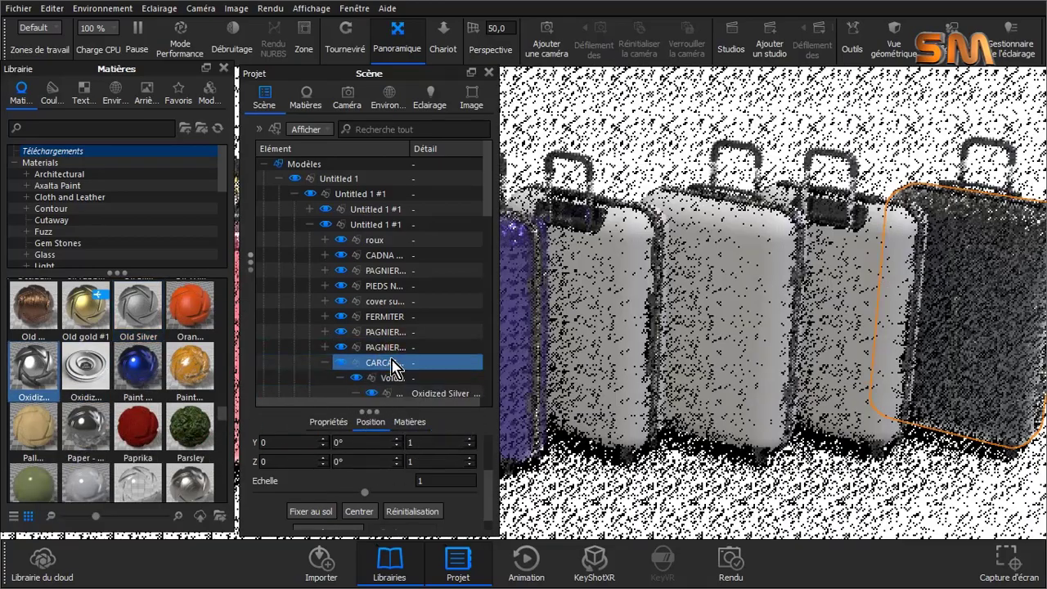
click(305, 97)
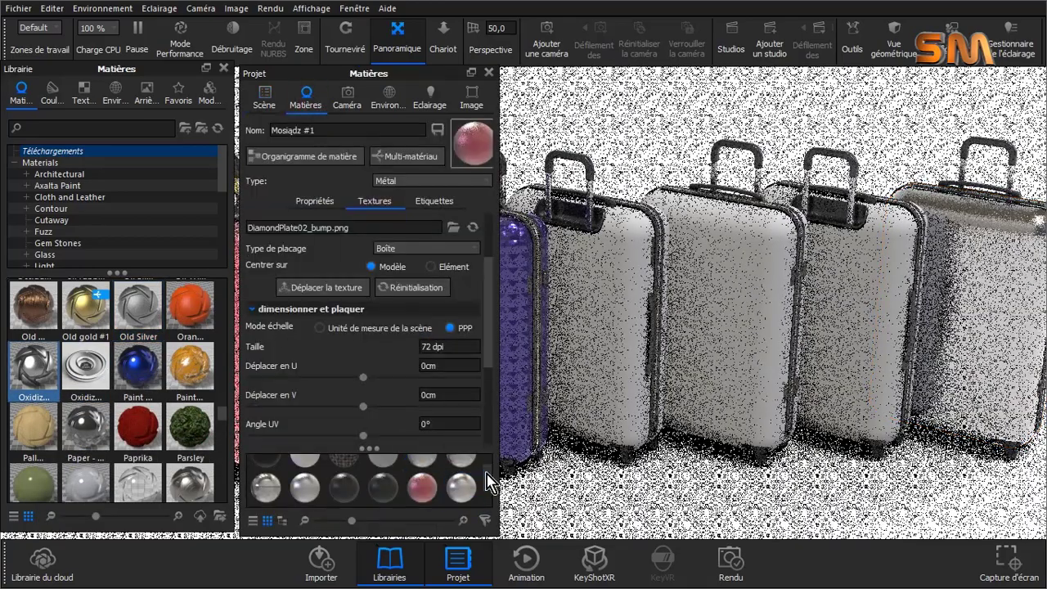
scroll(490, 499, up, 1)
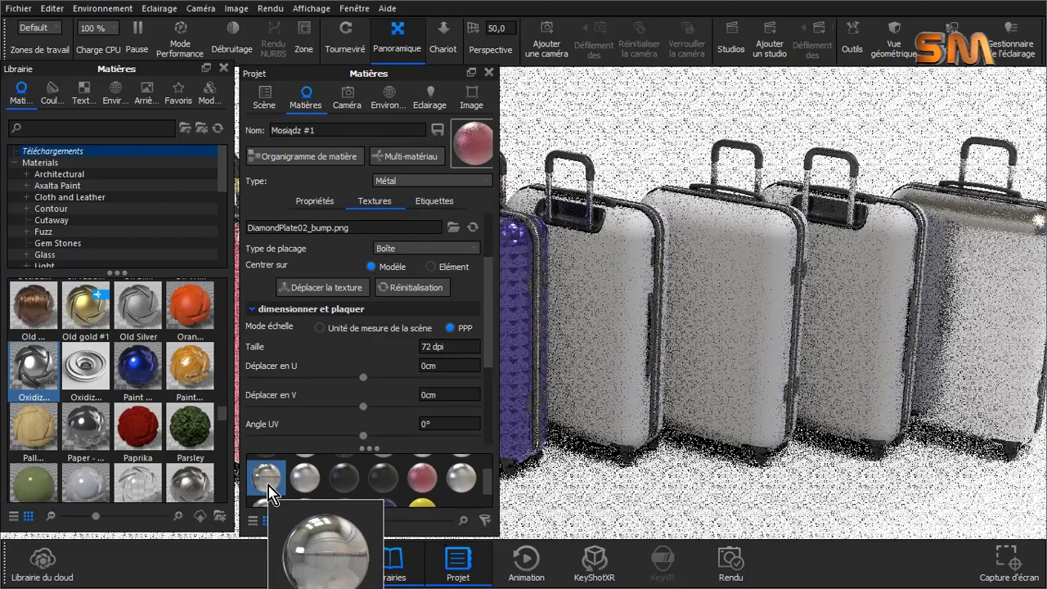
mouse_move(402, 72)
mouse_down()
mouse_move(402, 91)
mouse_move(921, 84)
mouse_up()
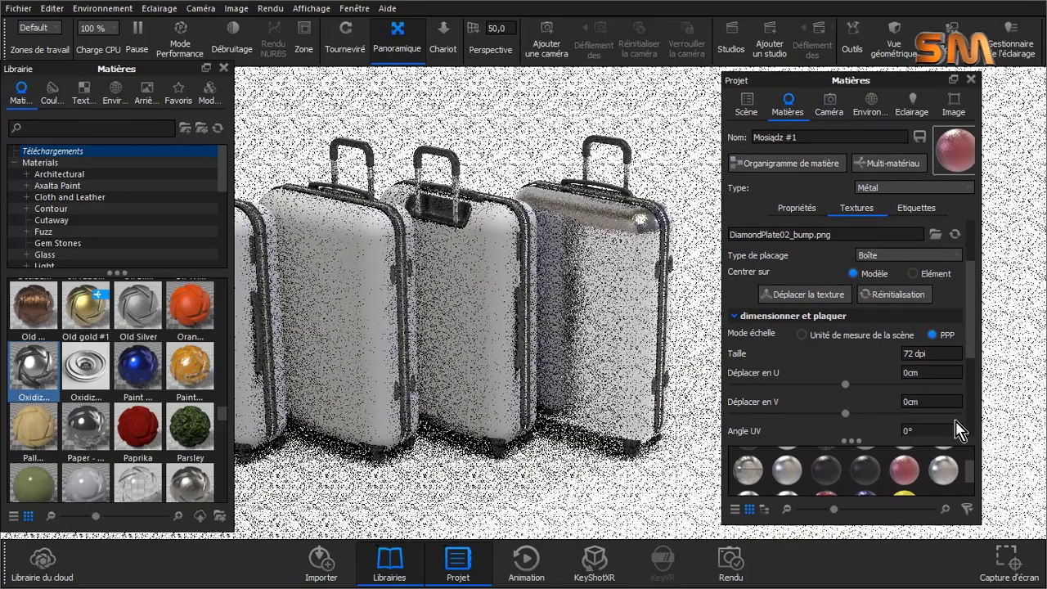
scroll(973, 479, down, 2)
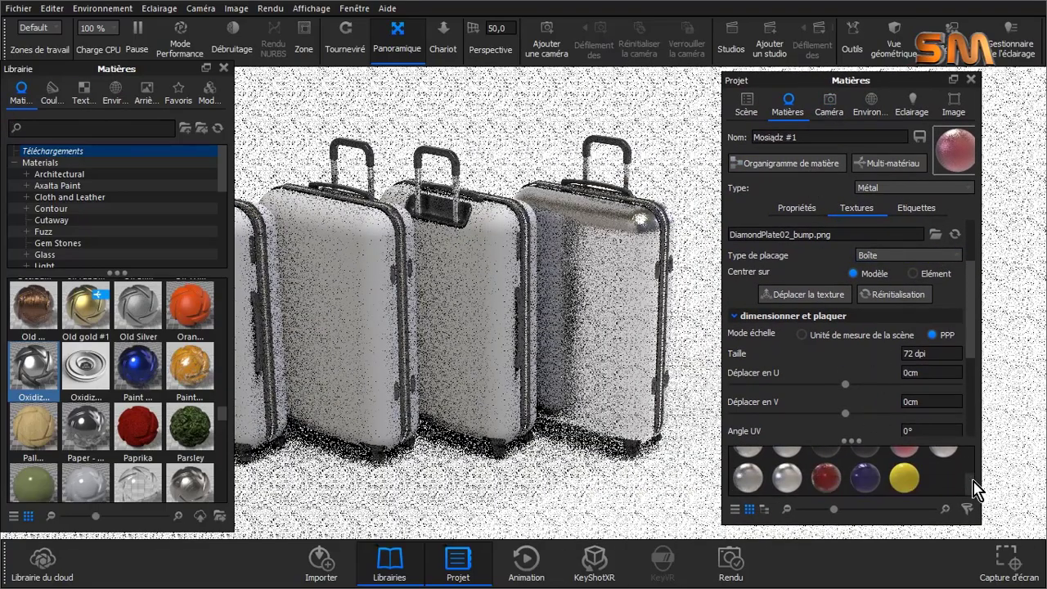
click(750, 478)
click(953, 247)
click(910, 165)
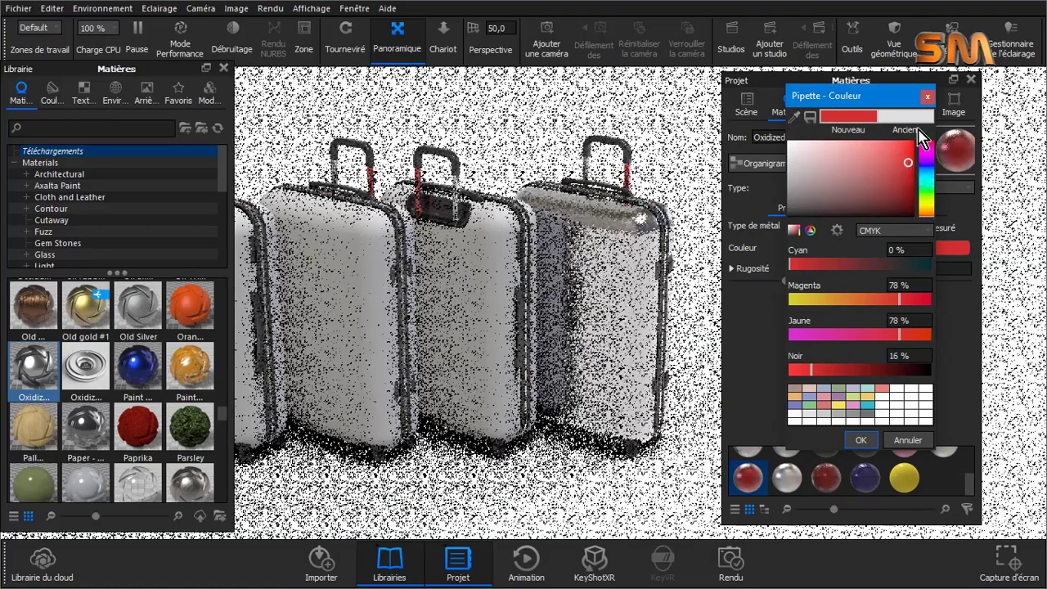
click(927, 97)
click(786, 479)
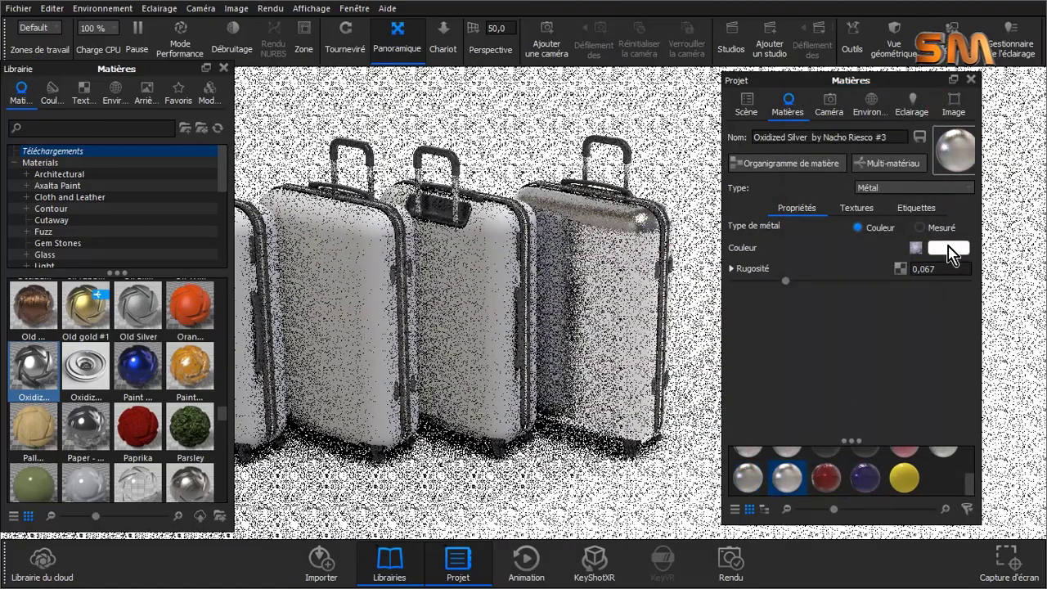
Step: Set the metal type to Measured and choose the Aluminium preset instead of Copper
click(924, 228)
click(867, 228)
click(920, 228)
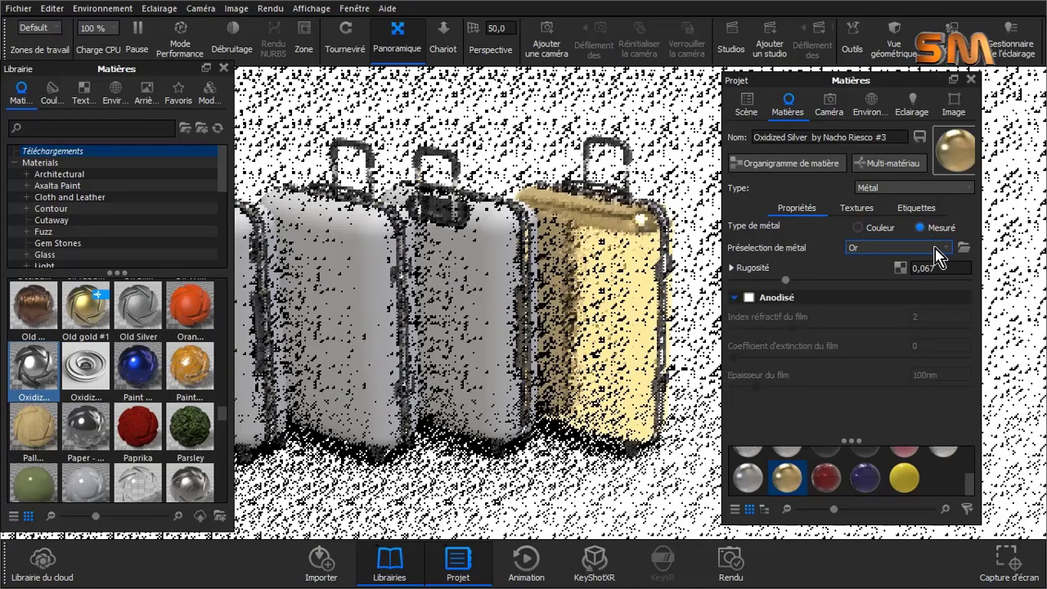
click(899, 248)
click(892, 298)
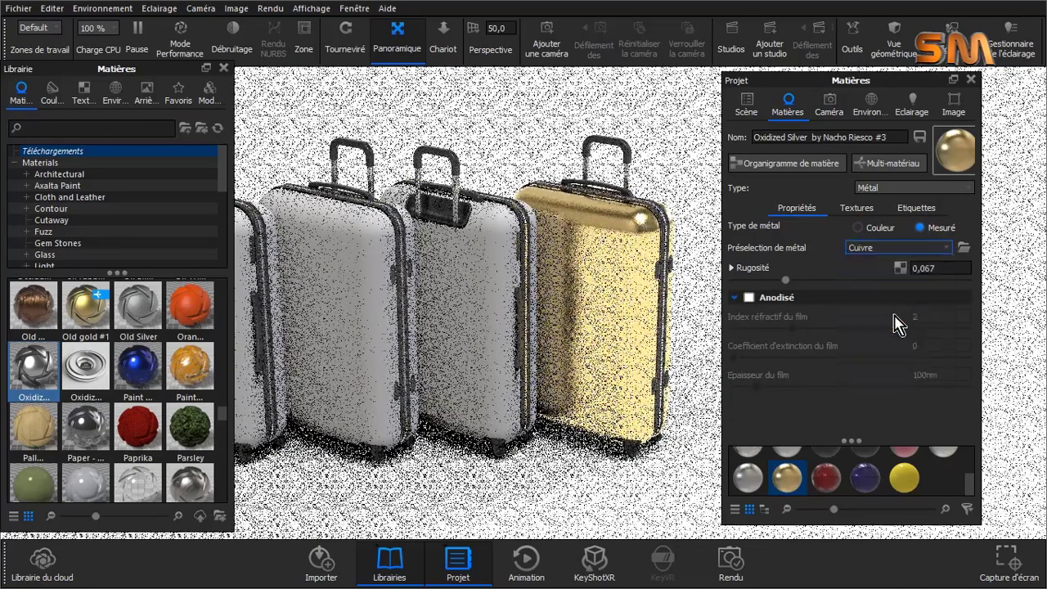
click(900, 249)
click(898, 269)
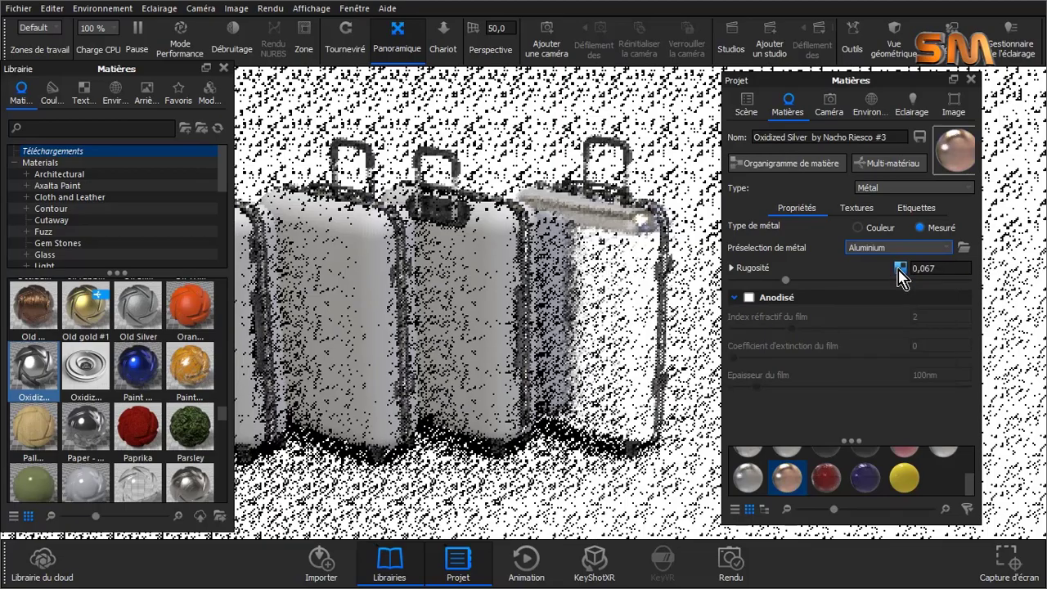
click(867, 209)
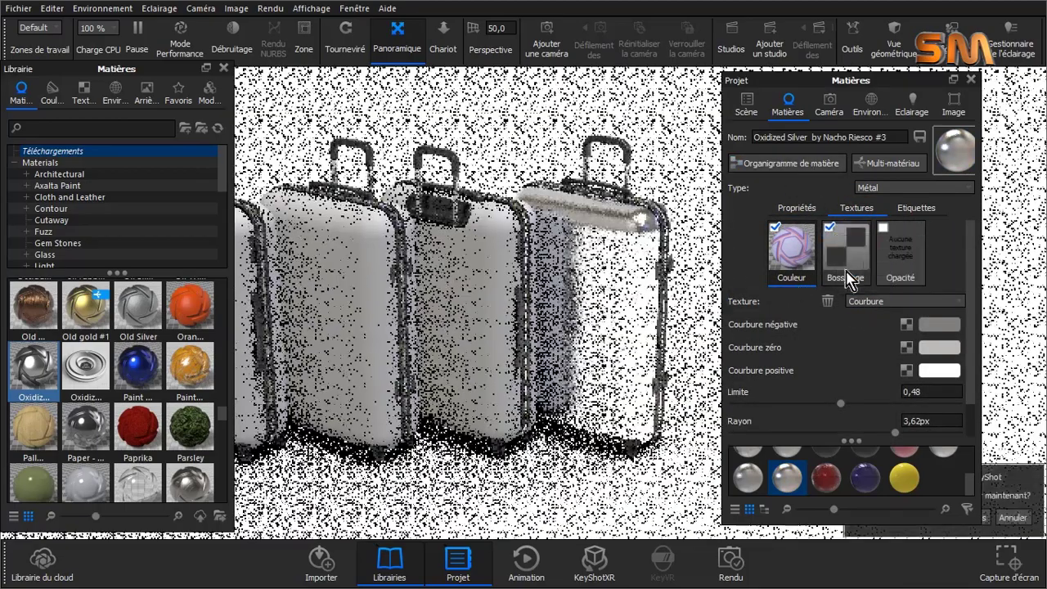
Step: Use the Finishes texture from the library as the silver shell's bump map
click(84, 91)
scroll(123, 385, down, 3)
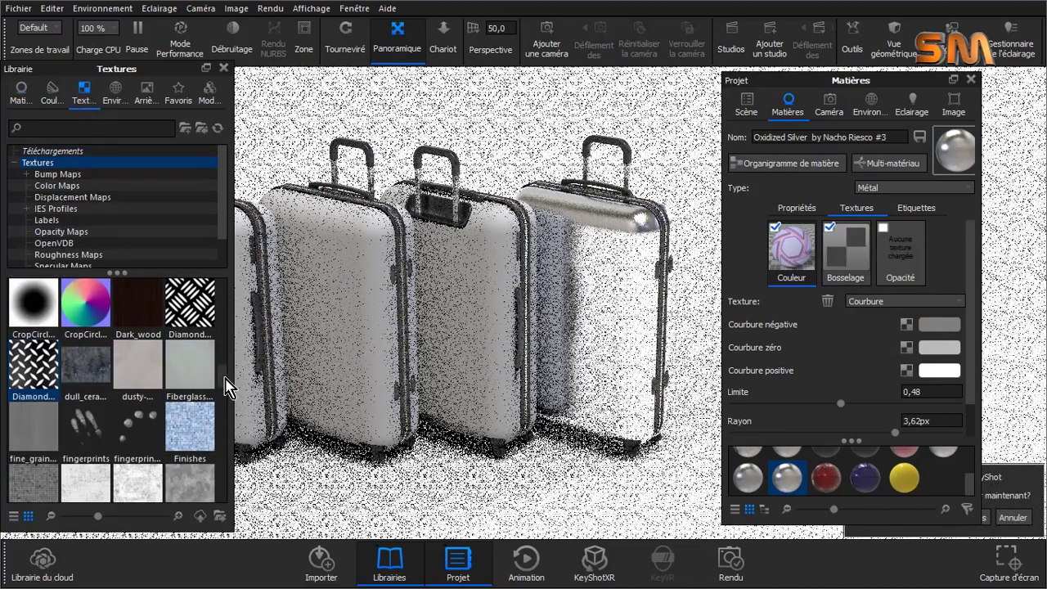
mouse_move(33, 425)
mouse_down()
mouse_move(834, 249)
mouse_move(845, 264)
mouse_up()
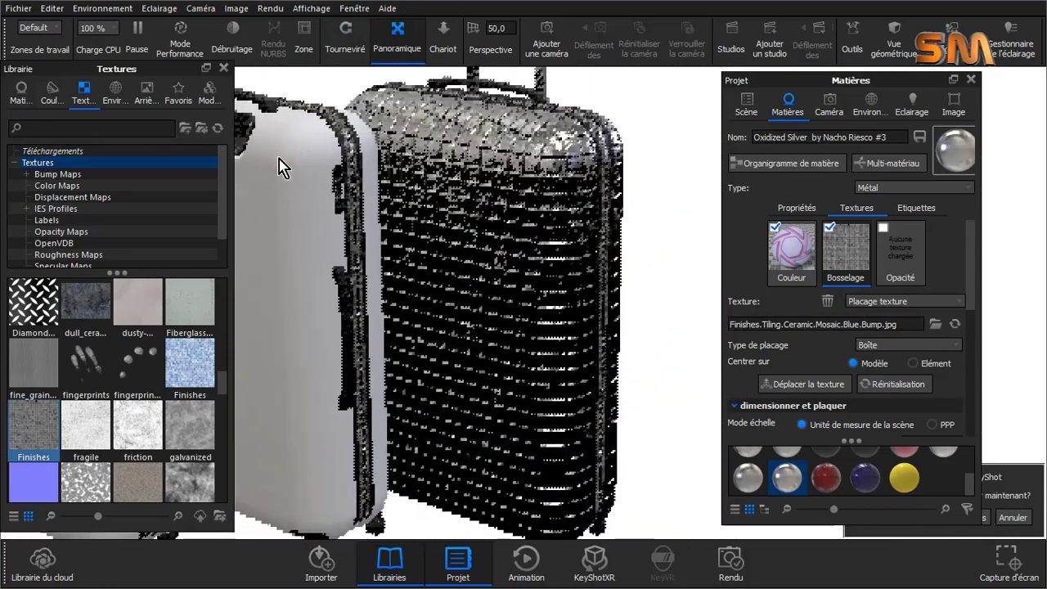
scroll(908, 340, down, 2)
scroll(908, 340, down, 2)
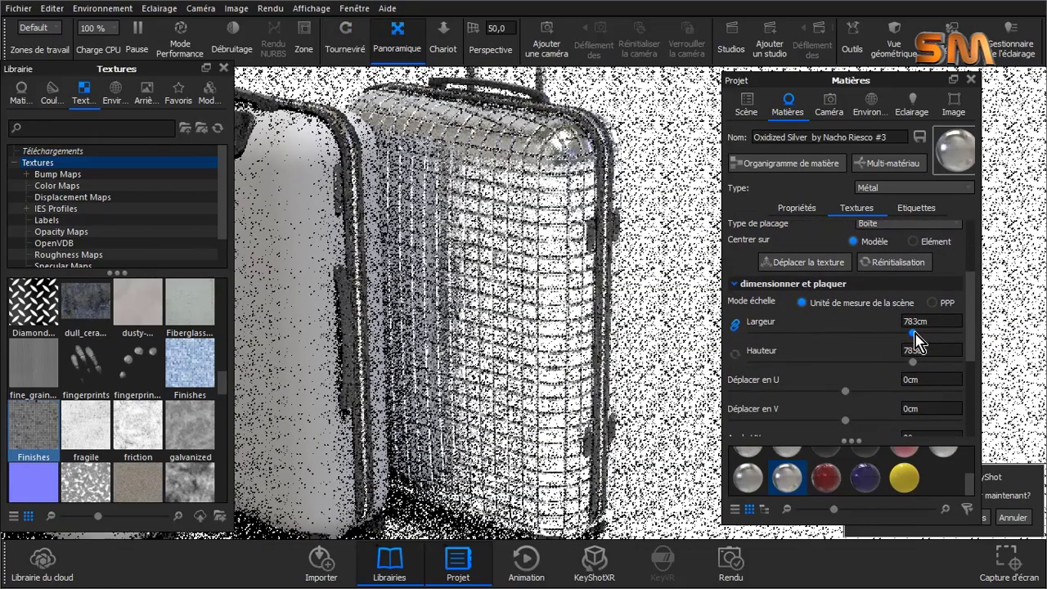
Step: Try planar, UV and sphere mapping, then settle on Box mapping for the texture
click(906, 225)
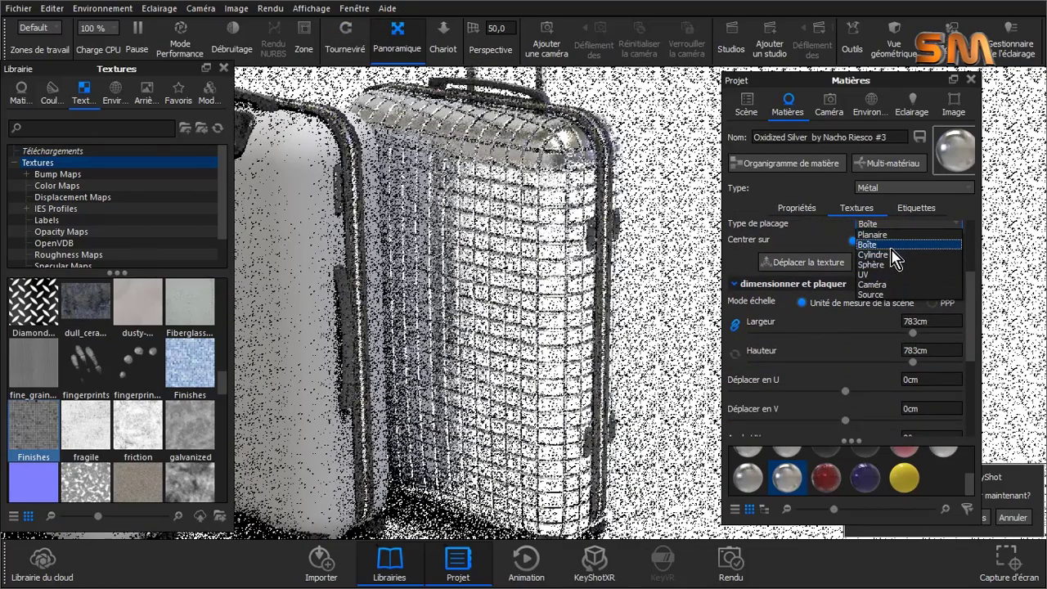
click(892, 234)
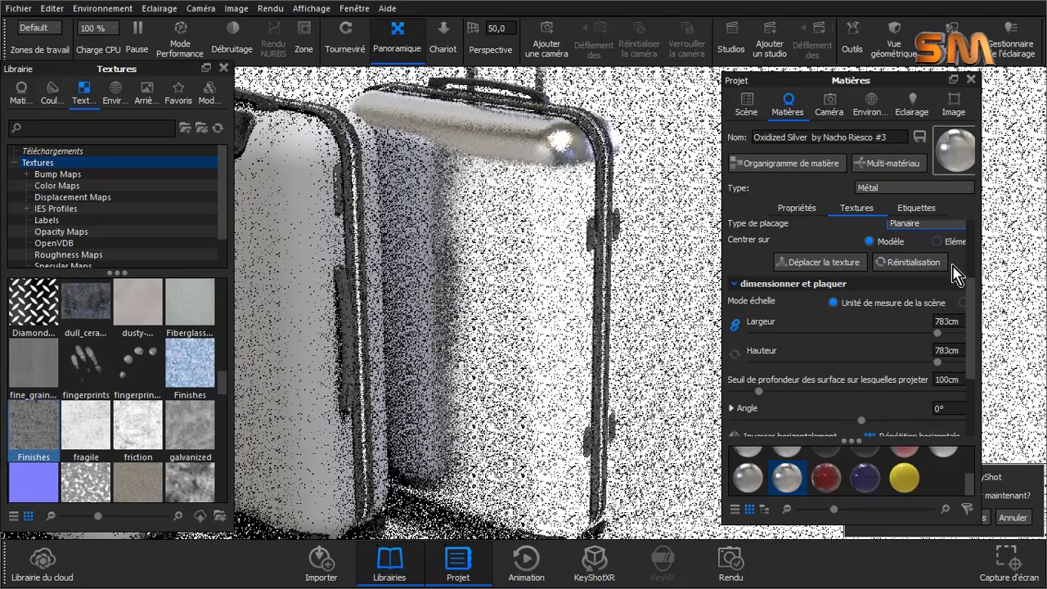
click(933, 223)
click(918, 283)
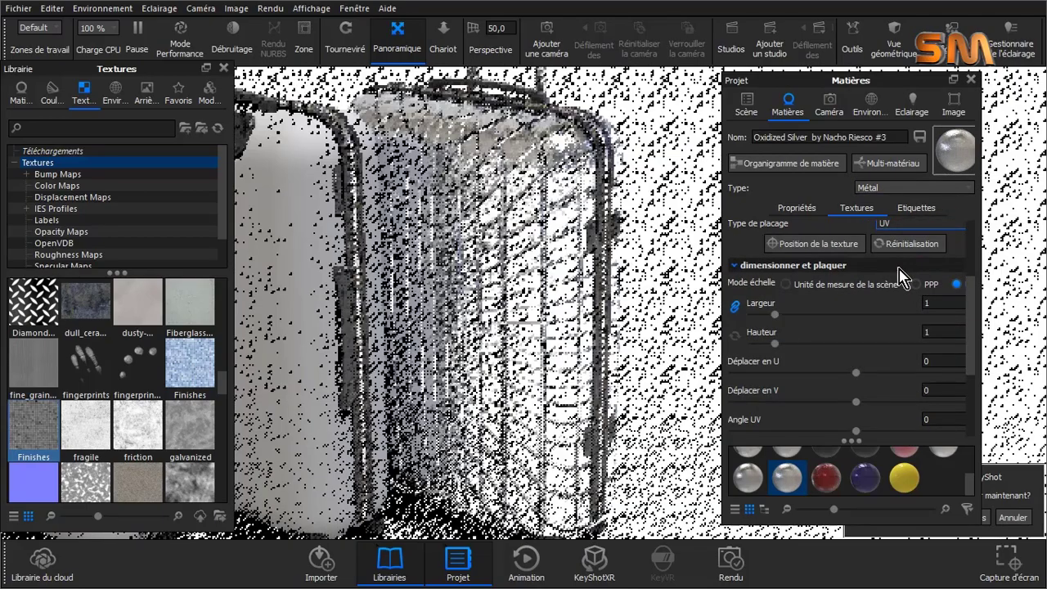
click(917, 224)
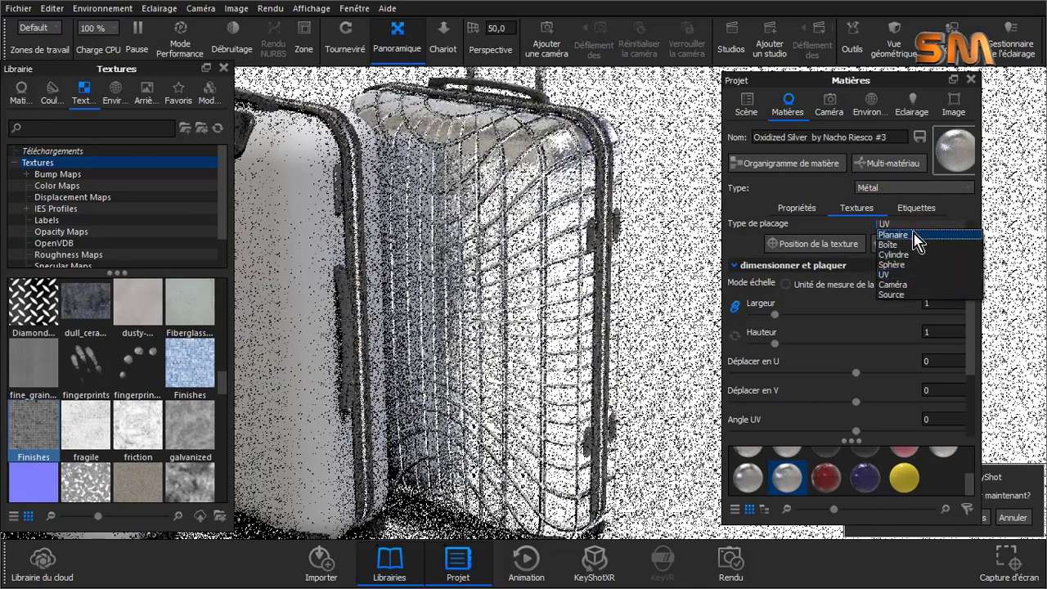
click(908, 265)
click(901, 224)
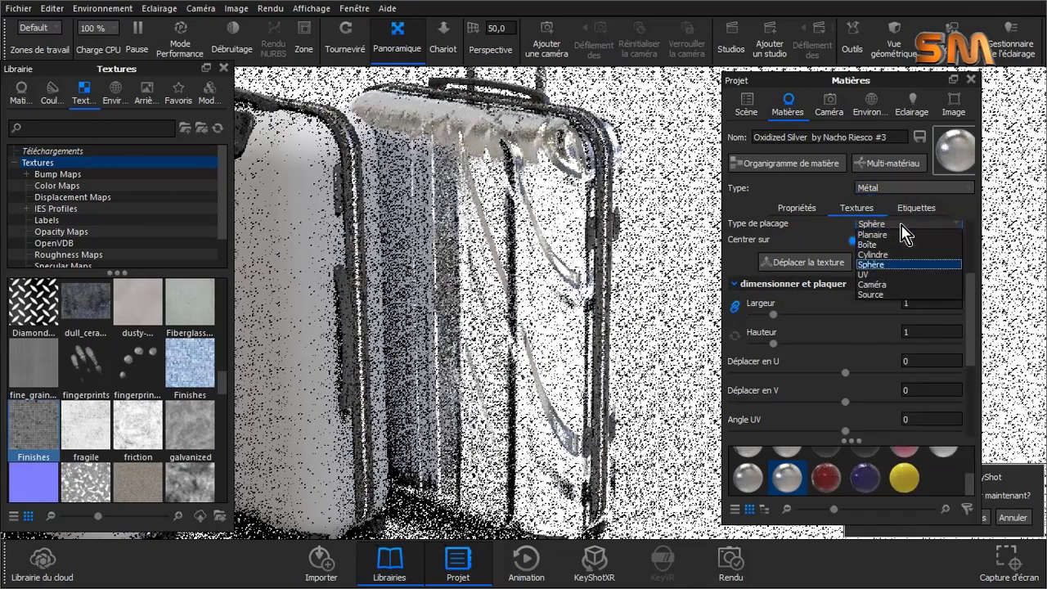
click(867, 245)
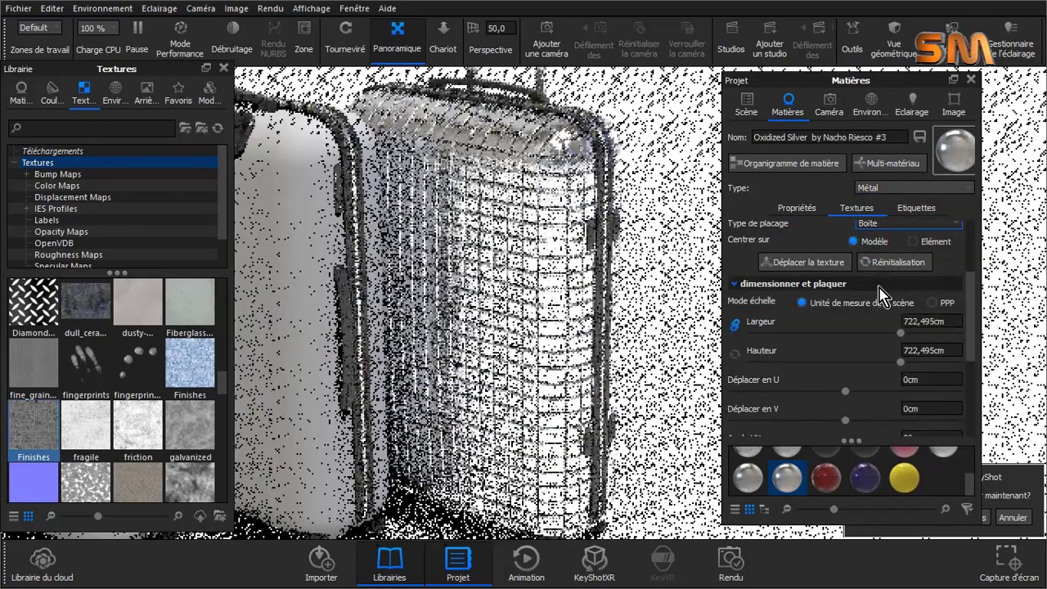
mouse_move(817, 80)
mouse_down()
mouse_move(873, 195)
mouse_move(781, 121)
mouse_up()
Step: Expand the scene tree and select the white suitcase's CARCASE shell part
click(723, 147)
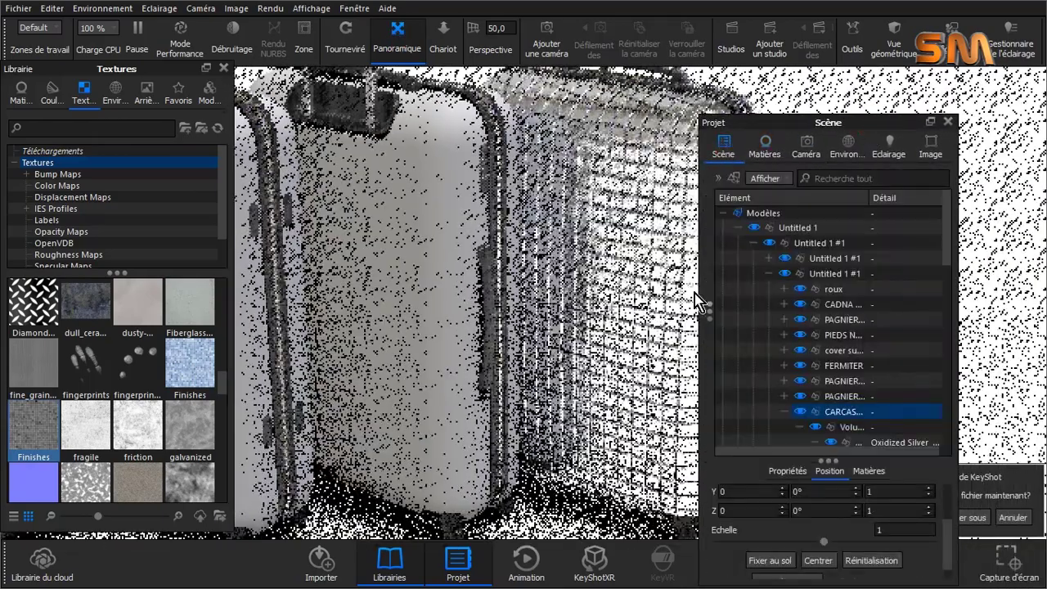
click(769, 276)
click(753, 247)
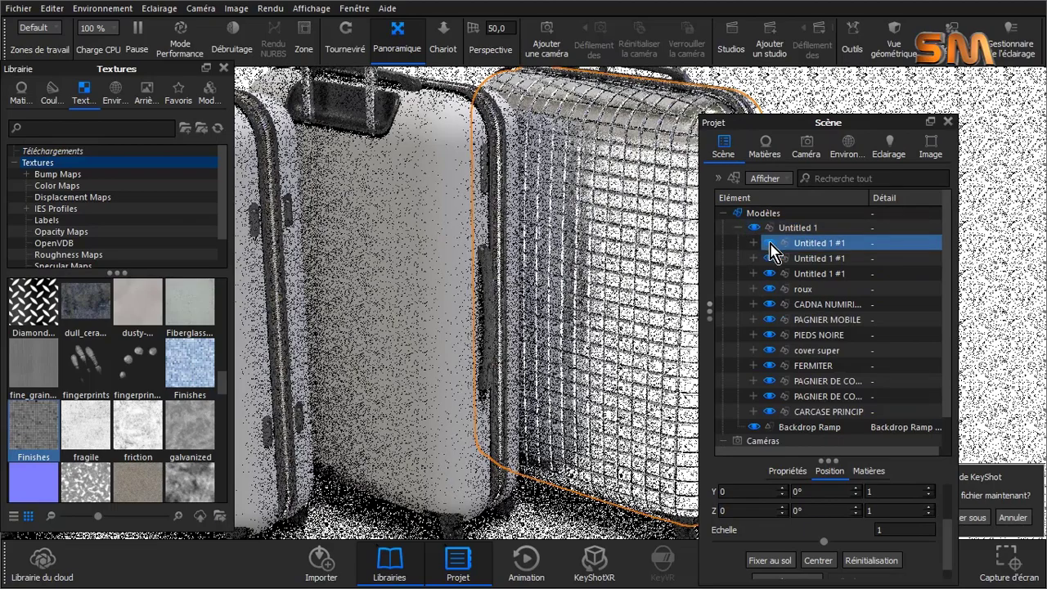
click(753, 273)
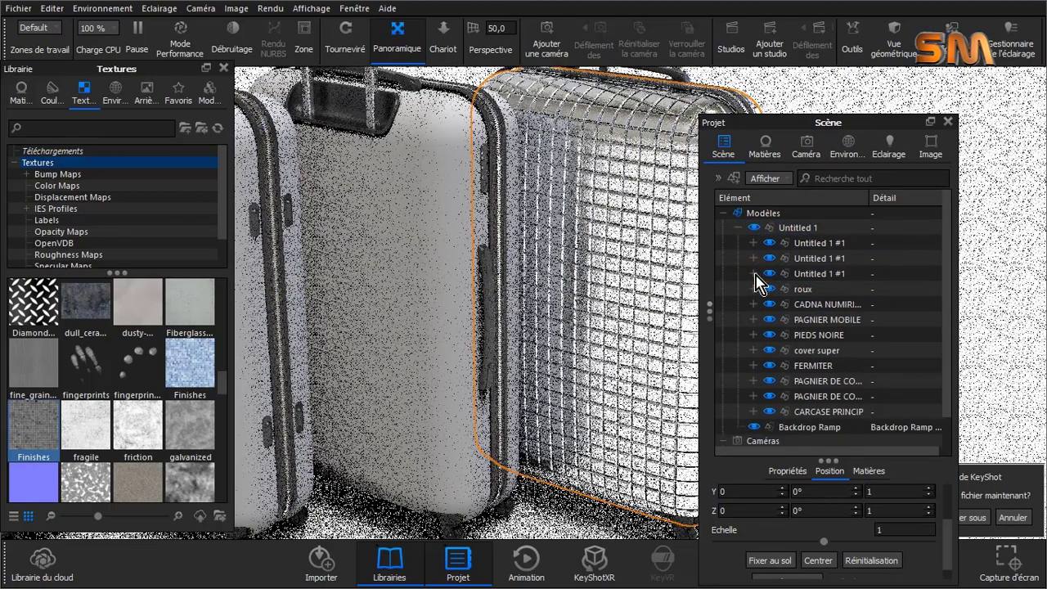
click(753, 246)
click(769, 305)
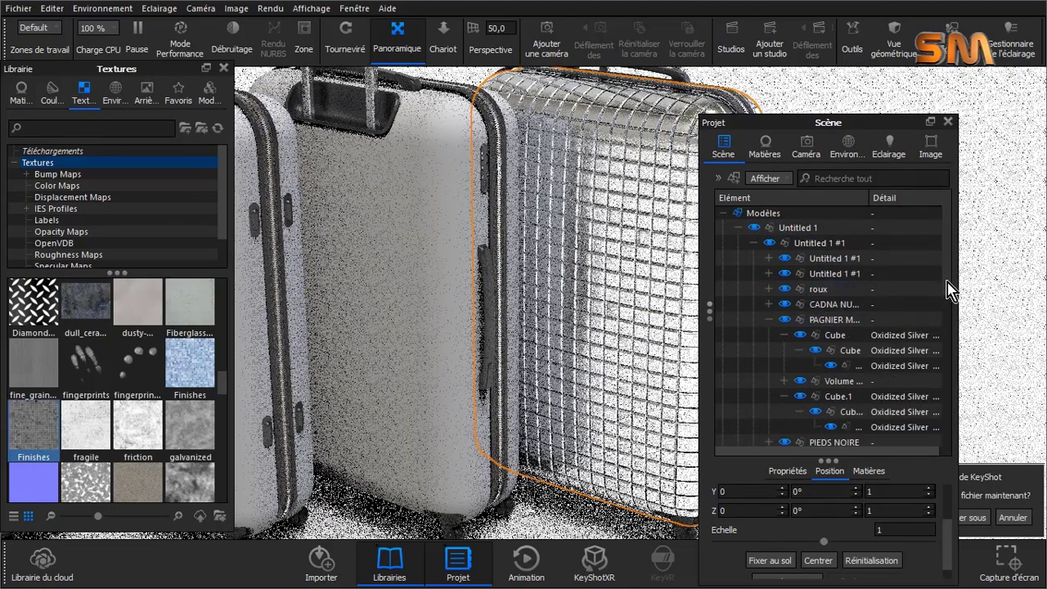
scroll(772, 304, down, 2)
click(769, 246)
click(836, 321)
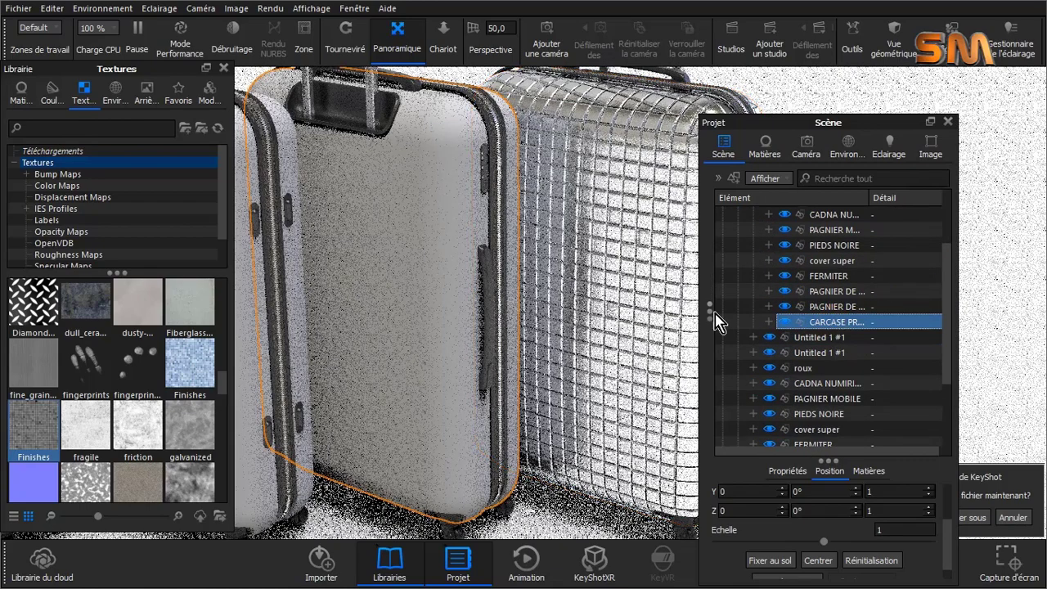
Step: Browse the Materials library down to the Wood category
click(21, 91)
scroll(227, 426, down, 5)
scroll(227, 427, down, 5)
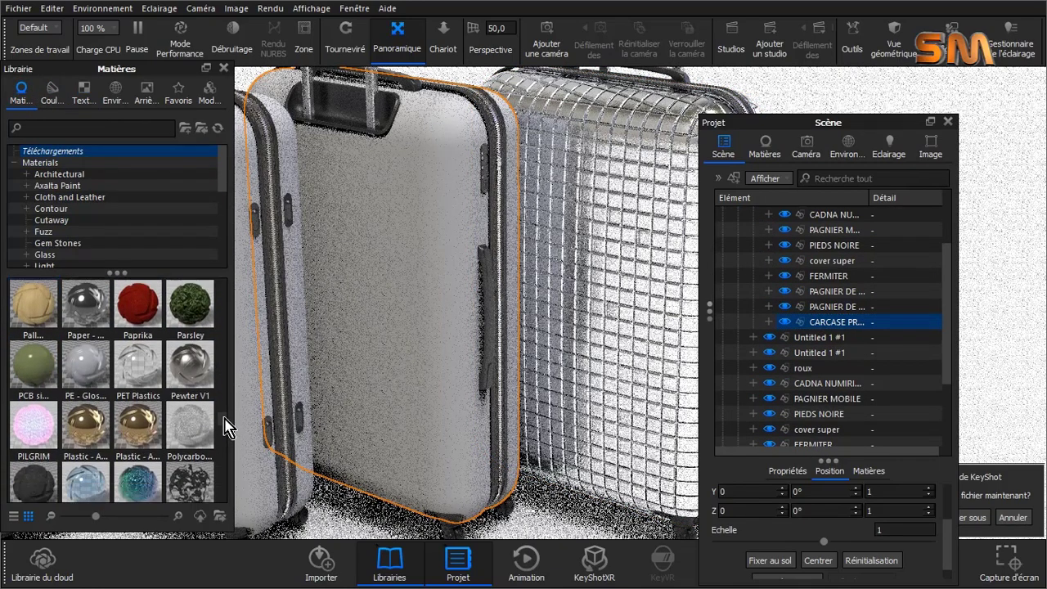
scroll(228, 427, down, 3)
scroll(224, 427, down, 2)
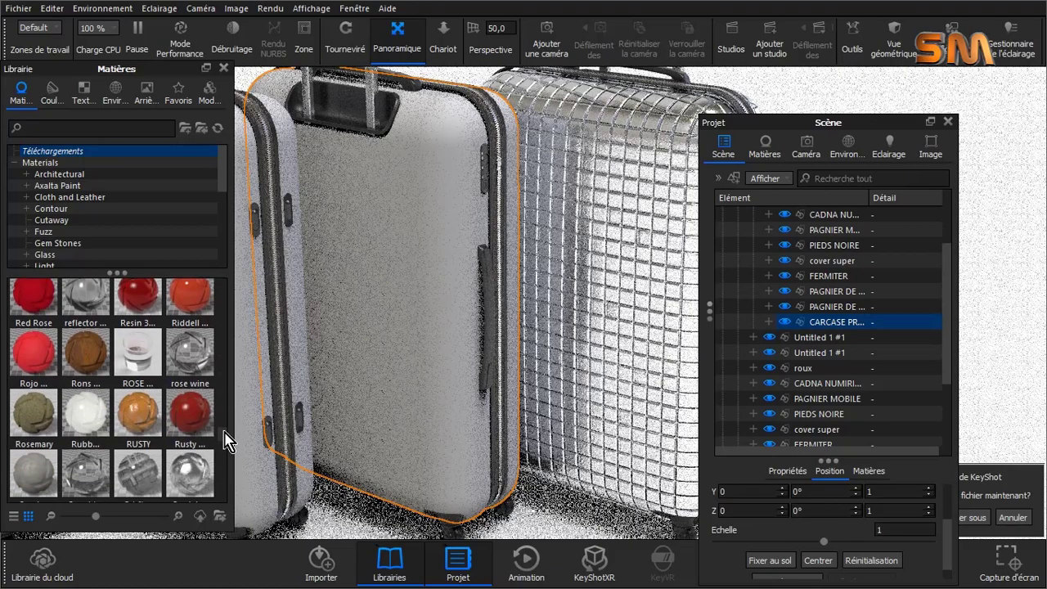
scroll(224, 429, down, 2)
scroll(224, 433, down, 2)
scroll(224, 440, down, 2)
scroll(228, 448, up, 1)
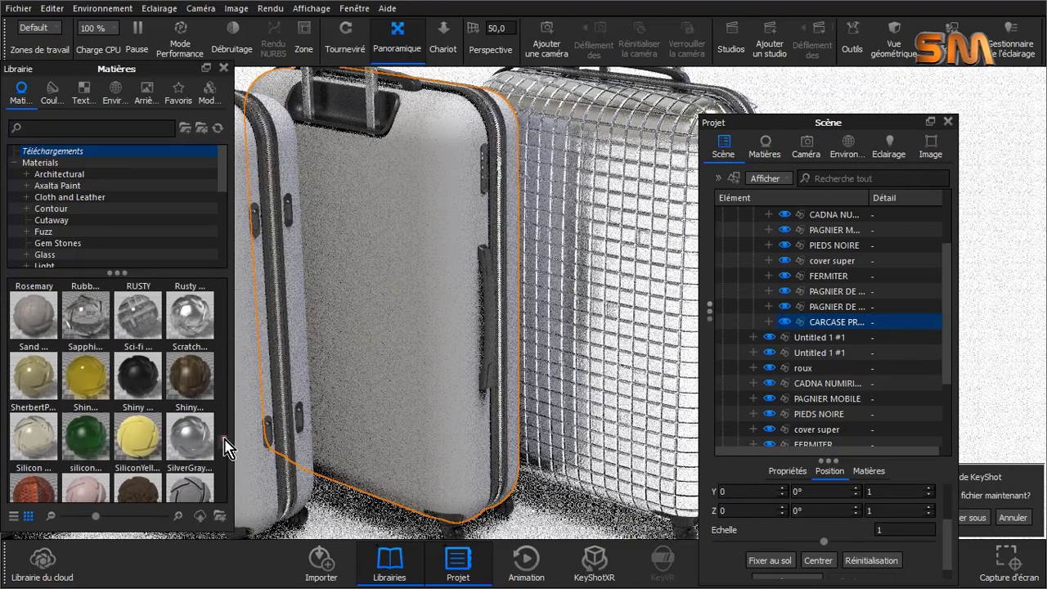
scroll(70, 264, down, 5)
click(215, 255)
mouse_move(138, 406)
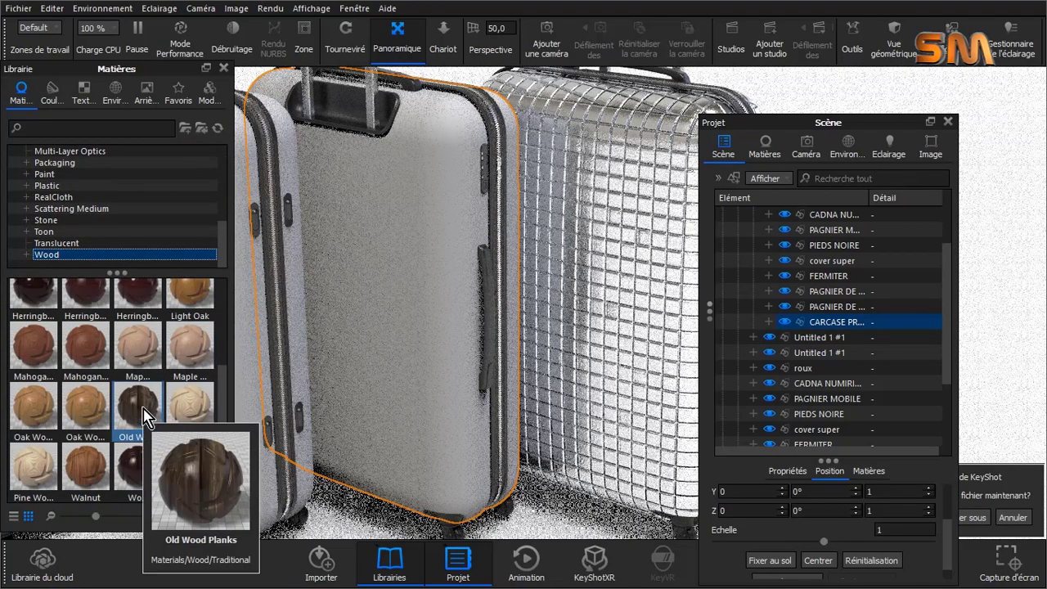
Step: Apply Old Wood Planks to the shell and lower its refraction index to 1,25
drag(143, 418, 828, 323)
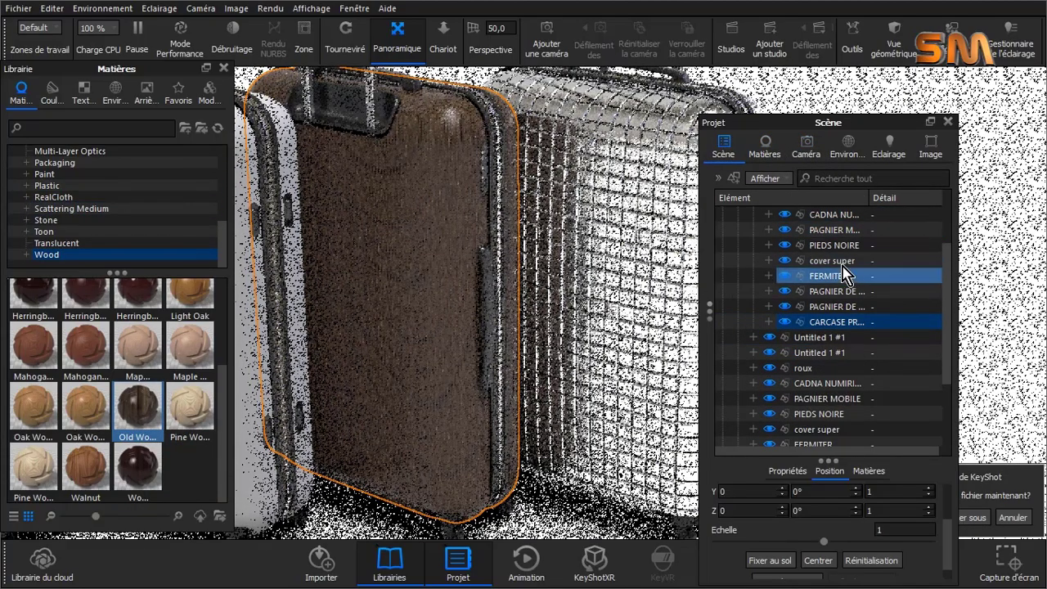
click(765, 146)
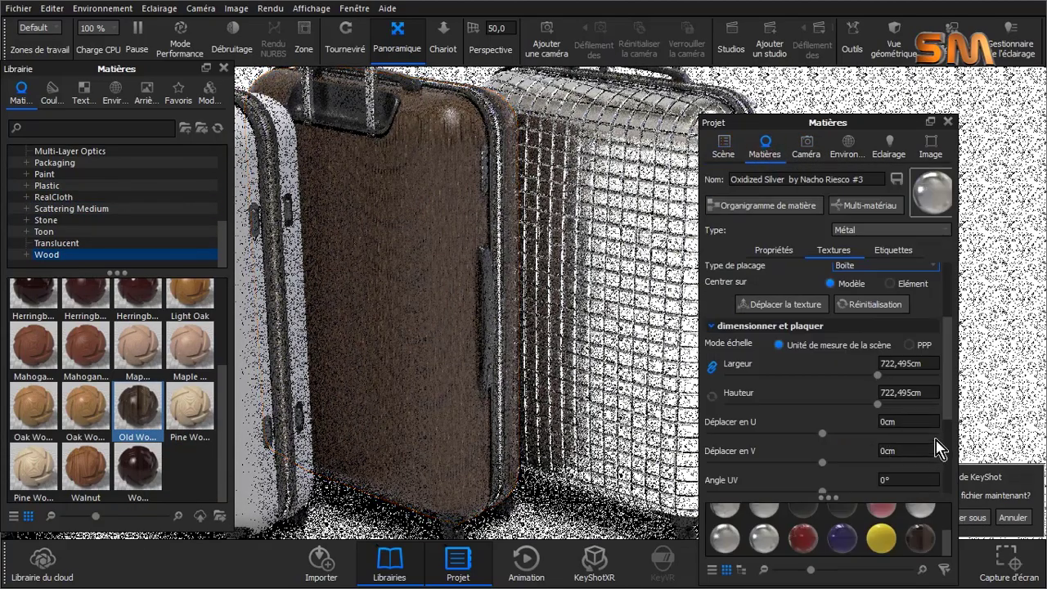
click(922, 538)
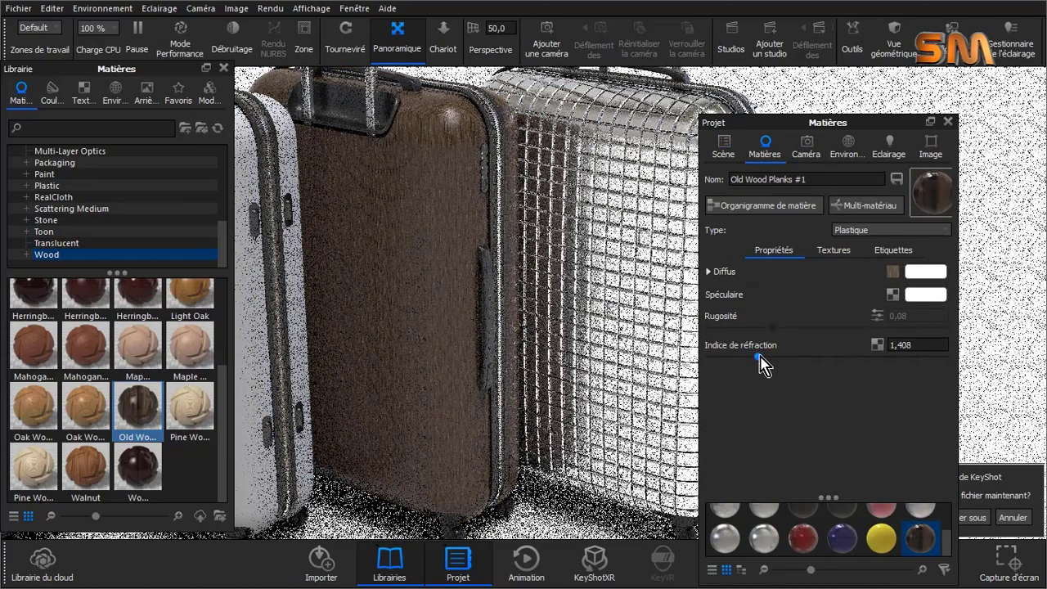
mouse_move(759, 364)
mouse_down()
mouse_move(837, 366)
mouse_move(739, 362)
mouse_up()
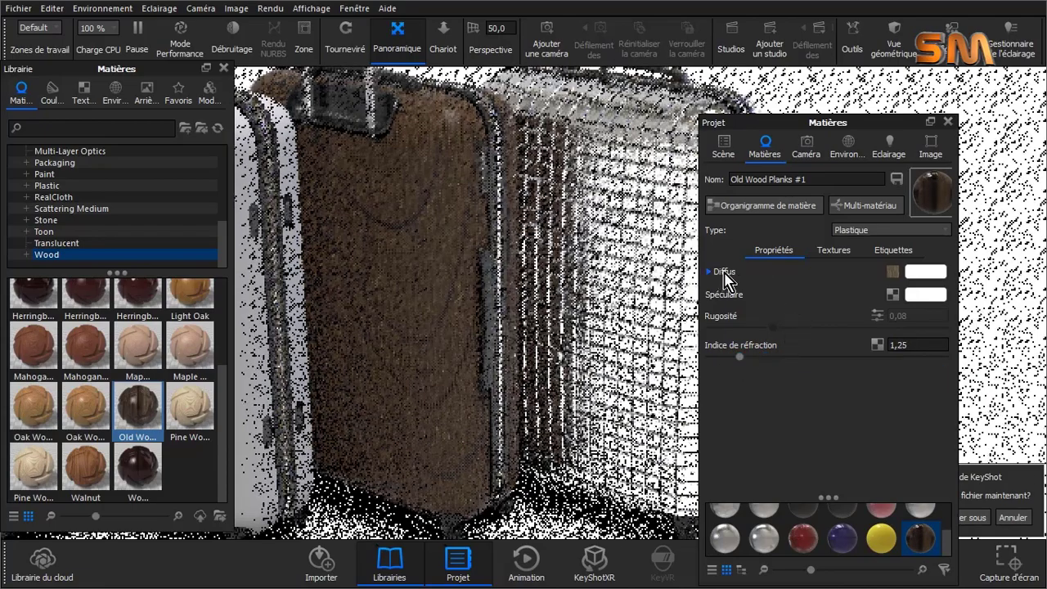
Step: Shrink the wood texture to 5,4 cm, then collapse the first suitcase group in the scene tree
click(836, 251)
scroll(828, 376, down, 4)
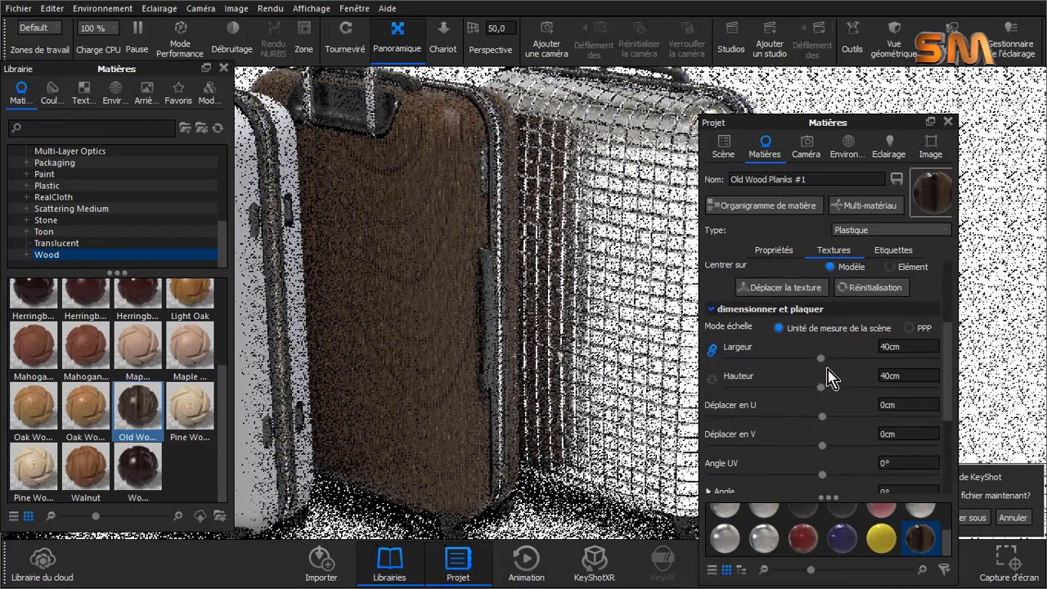
click(769, 359)
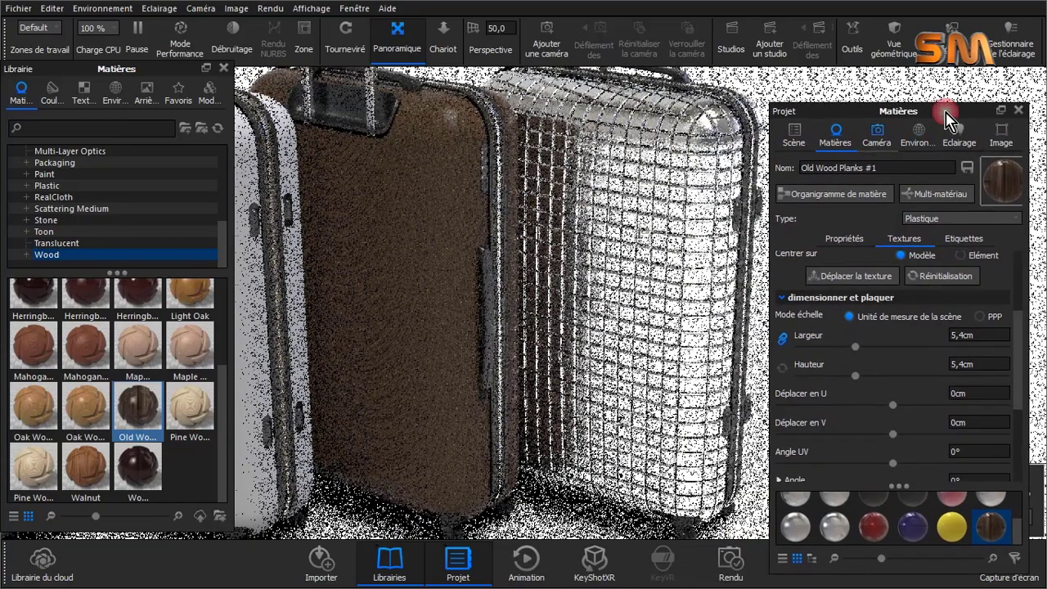
click(897, 311)
drag(1016, 311, 1014, 261)
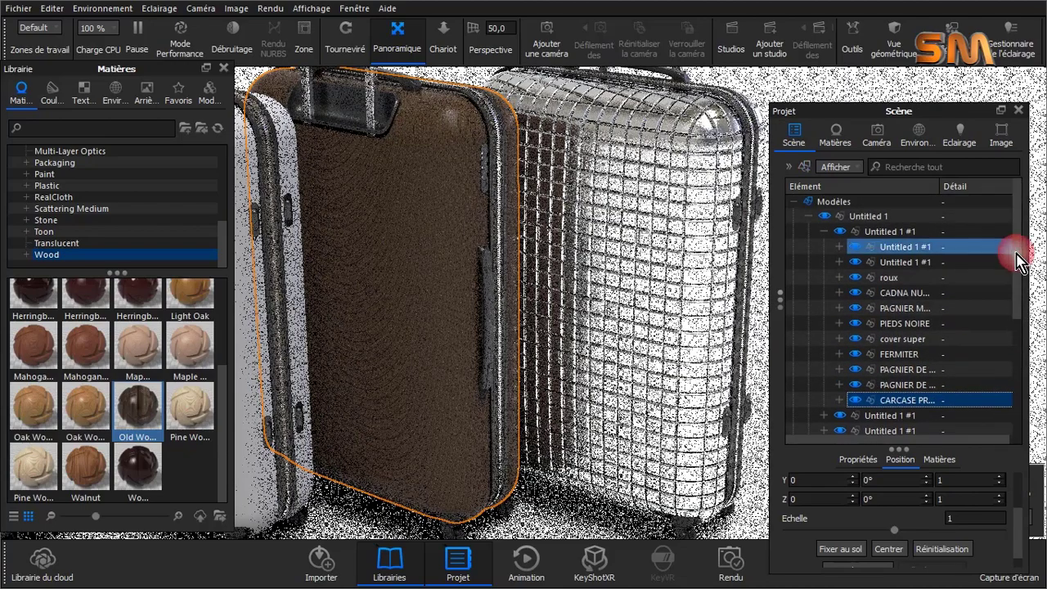
click(824, 232)
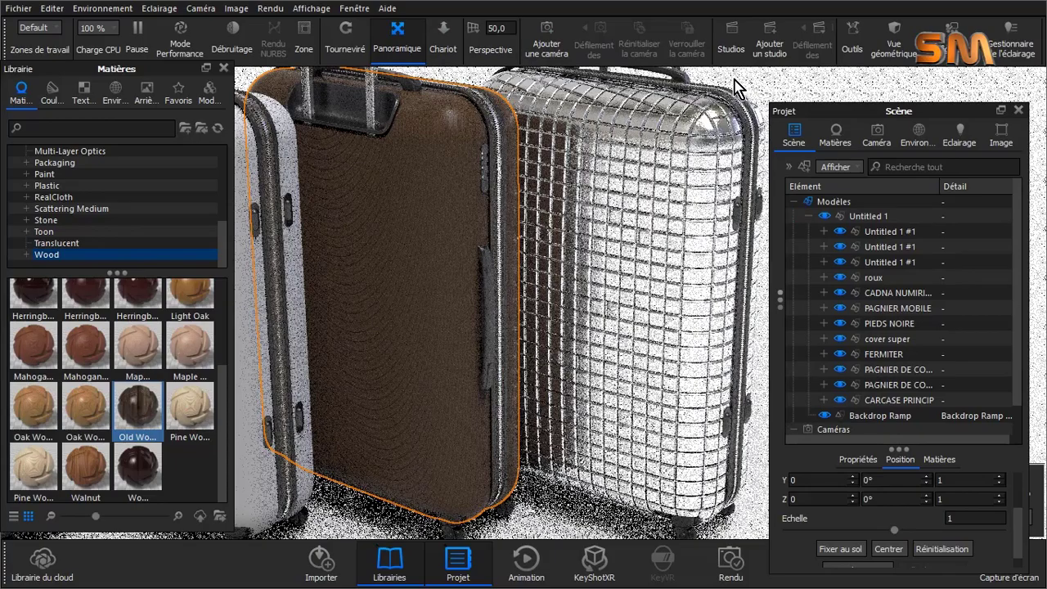
scroll(553, 351, down, 5)
scroll(554, 351, up, 5)
scroll(554, 351, down, 5)
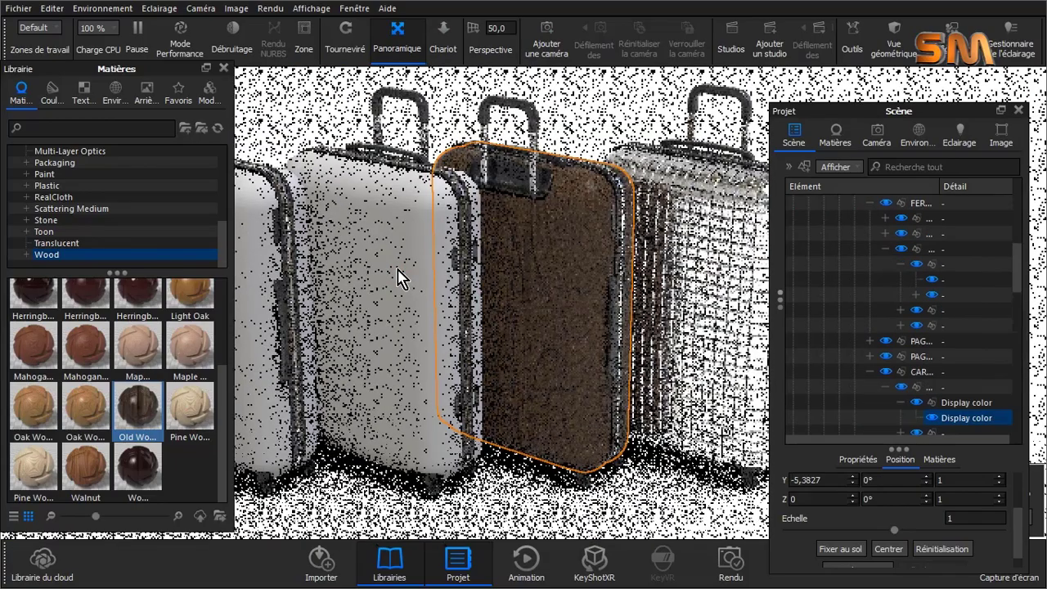
scroll(922, 288, down, 1)
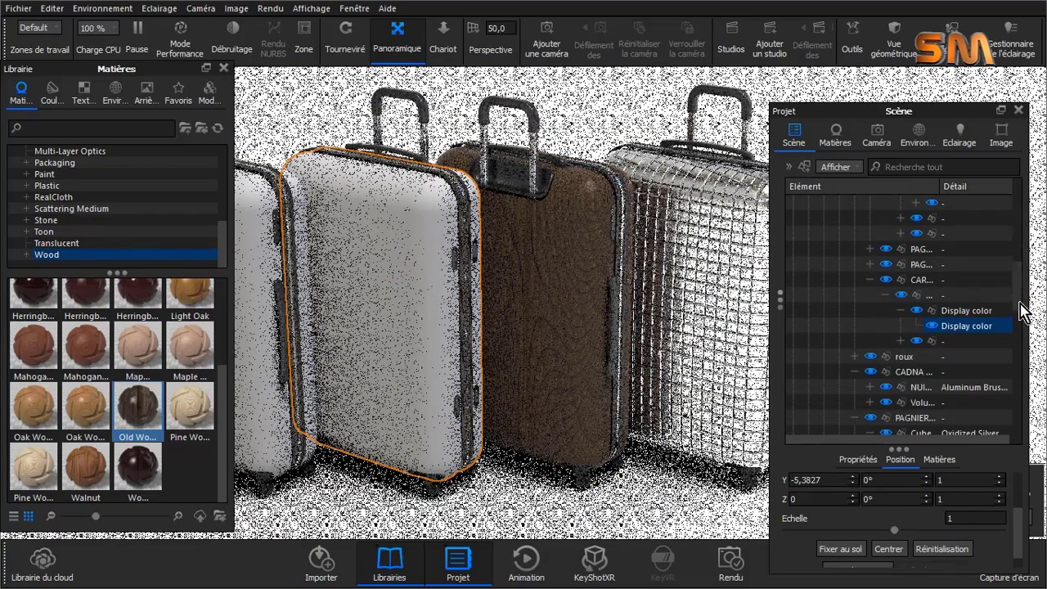
scroll(922, 288, down, 1)
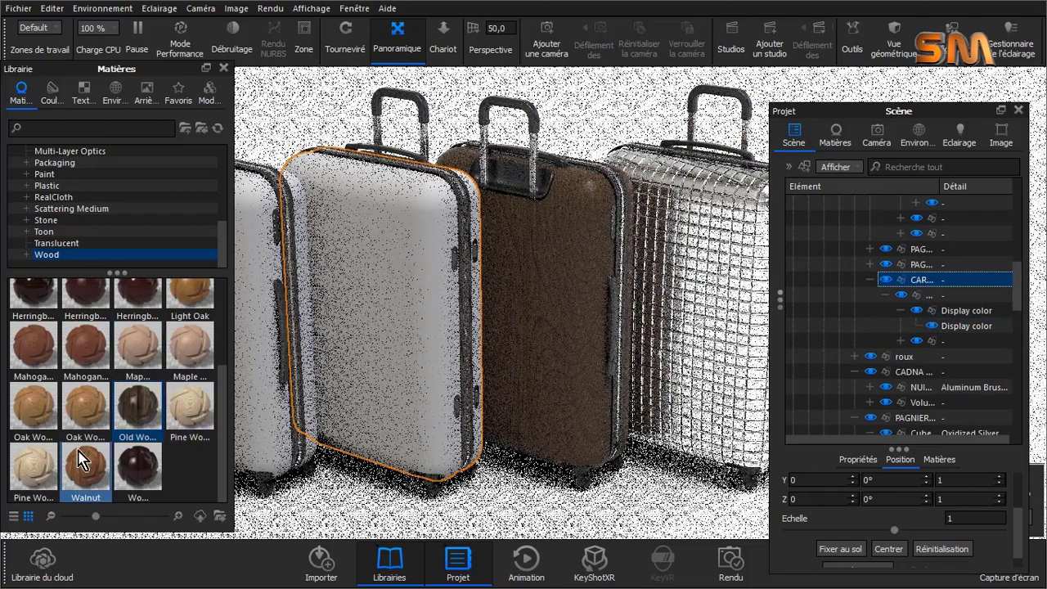
Step: Apply Hard Textured Plastic Black from the Plastic materials to the suitcase shell
drag(222, 433, 219, 348)
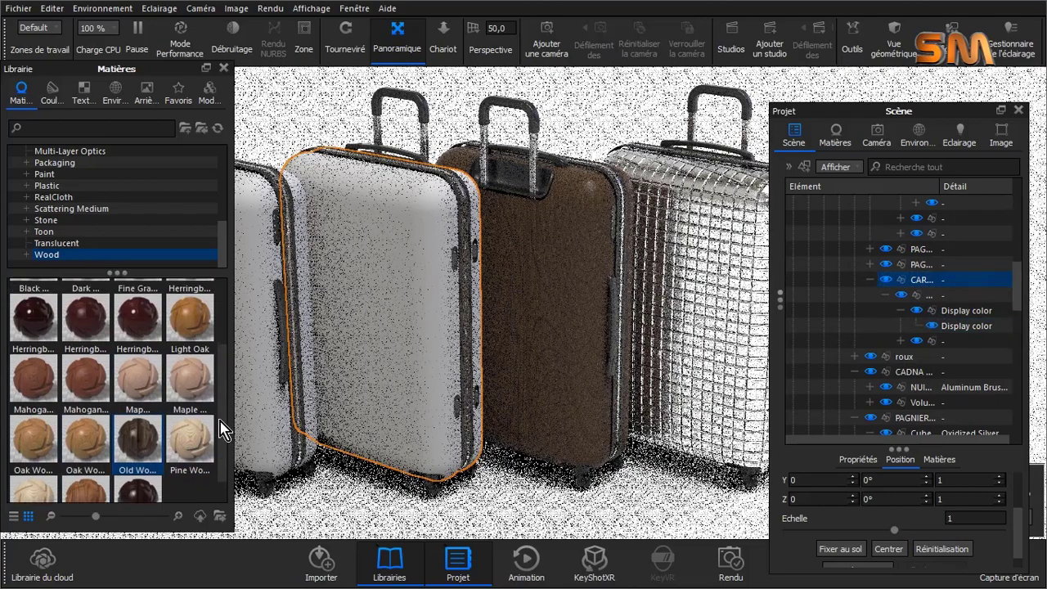
click(57, 187)
mouse_move(222, 311)
mouse_down()
mouse_move(220, 413)
mouse_move(222, 373)
mouse_up()
mouse_move(86, 372)
mouse_down()
mouse_move(857, 327)
mouse_move(923, 282)
mouse_up()
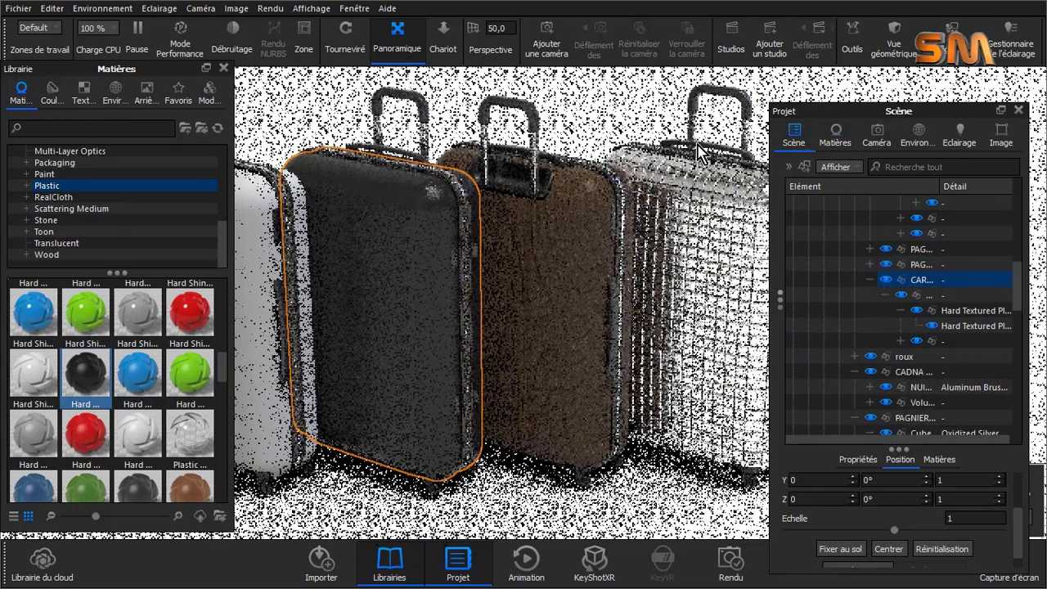
click(835, 135)
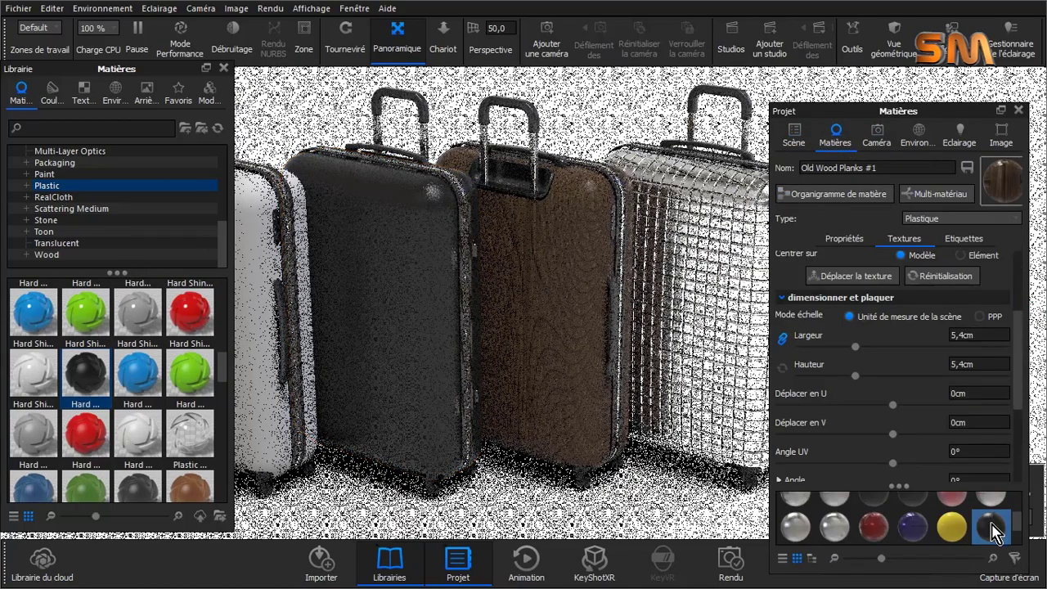
click(990, 528)
click(901, 239)
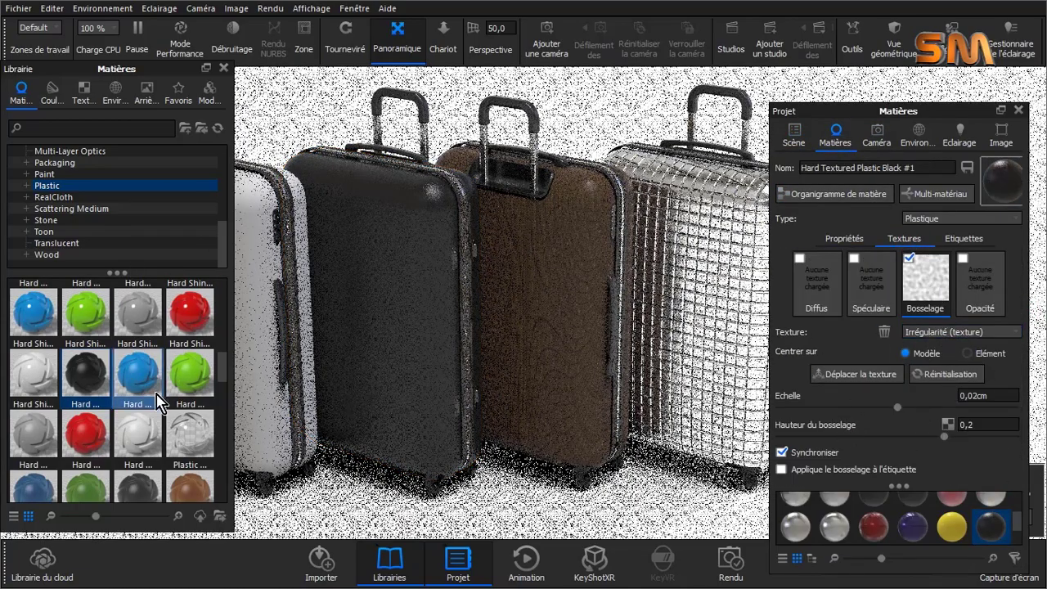
Step: Replace the bump map with red-quilted-texture_1048-1757.jpg from the valise en plastique folder
click(83, 90)
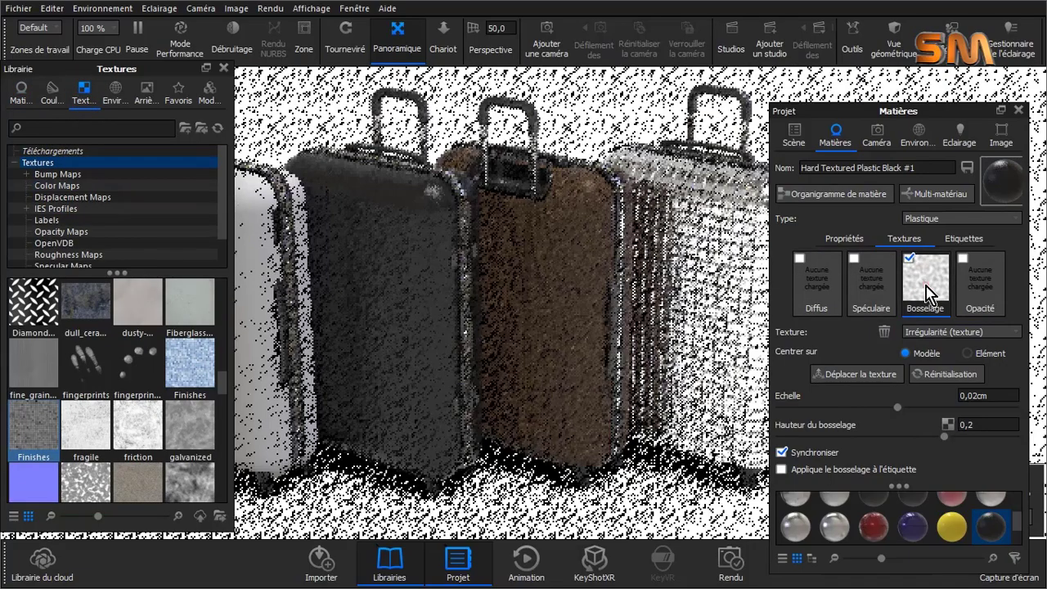
right_click(926, 293)
click(940, 292)
click(920, 278)
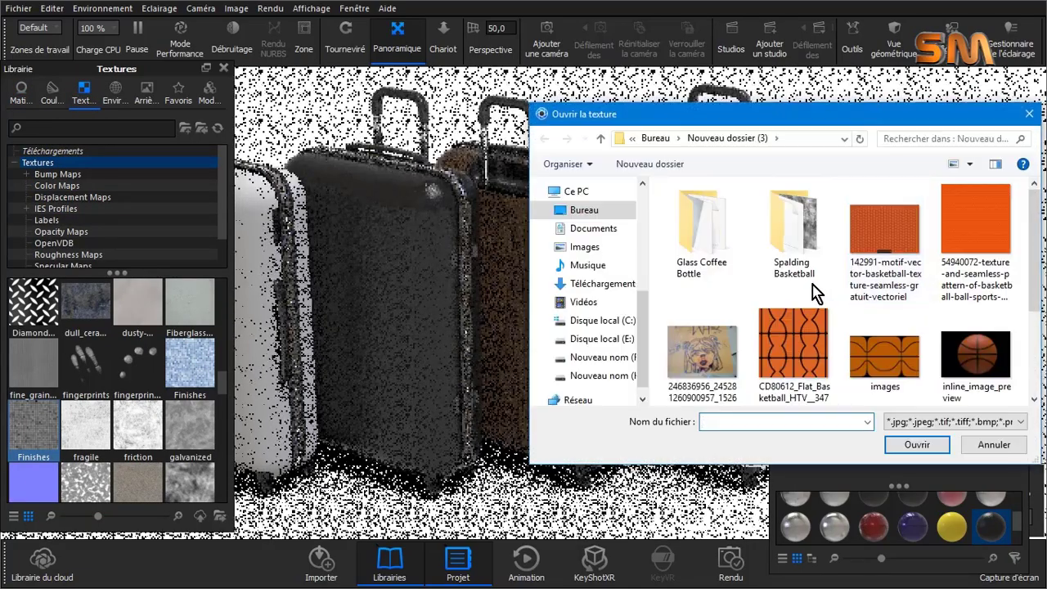
click(584, 210)
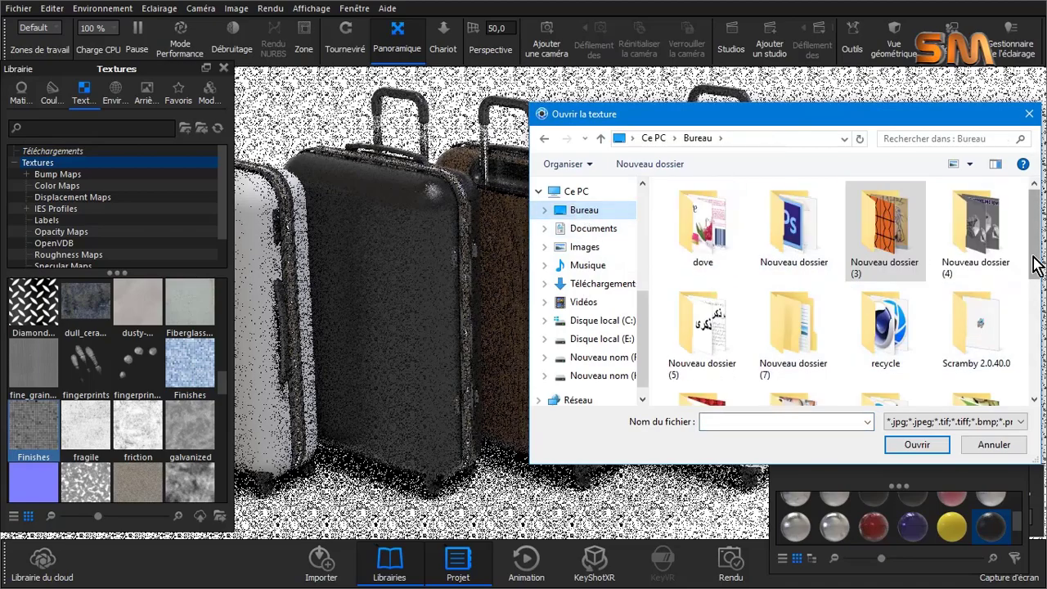
scroll(1040, 304, down, 1)
scroll(1040, 305, down, 1)
double_click(698, 241)
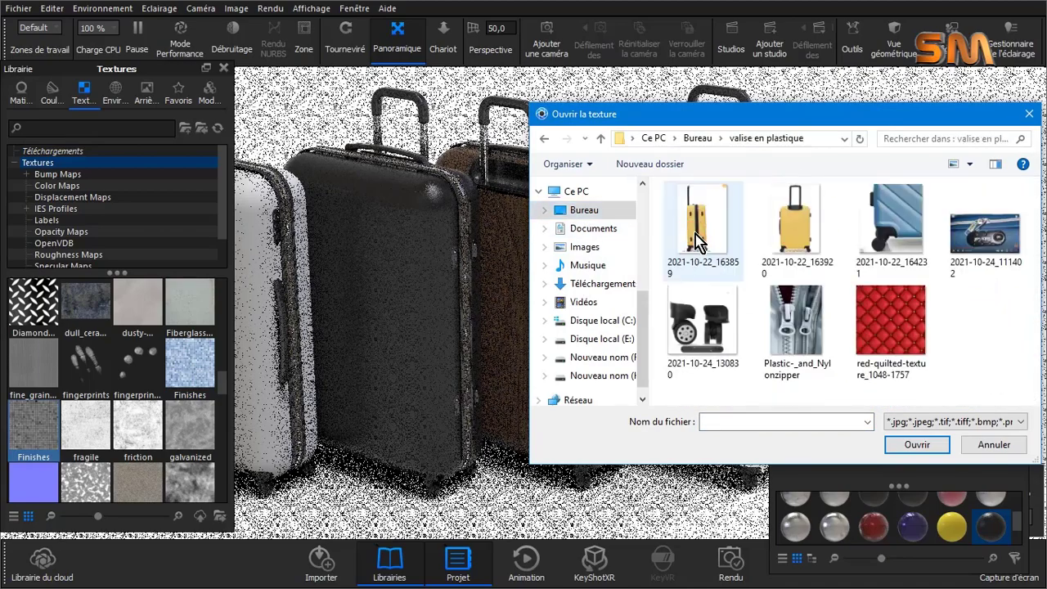
double_click(897, 325)
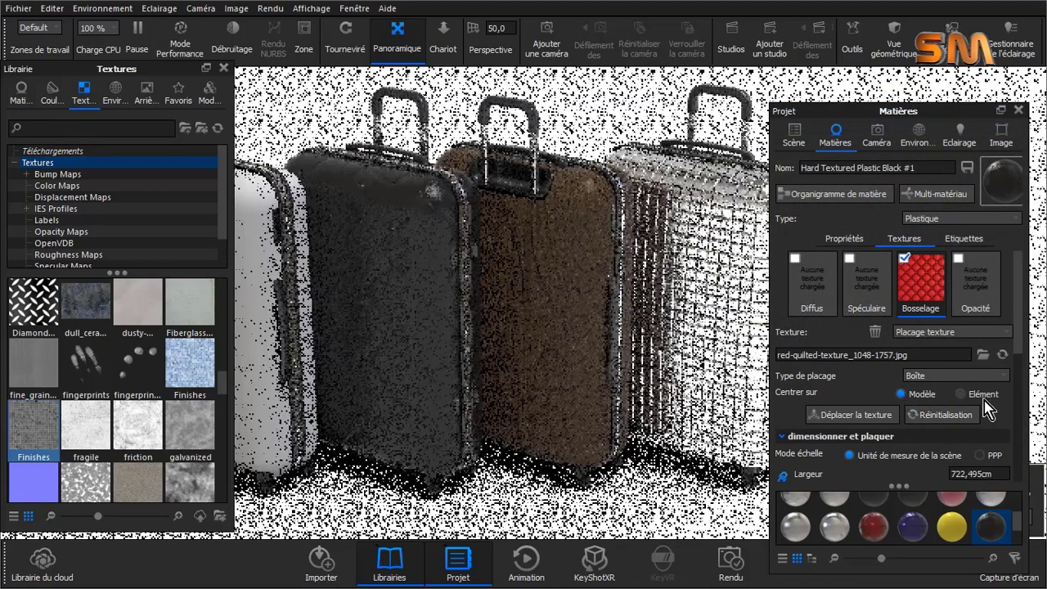
Step: Shrink the quilted bump to about 341 cm and set bump height to 1,1
scroll(1006, 421, down, 2)
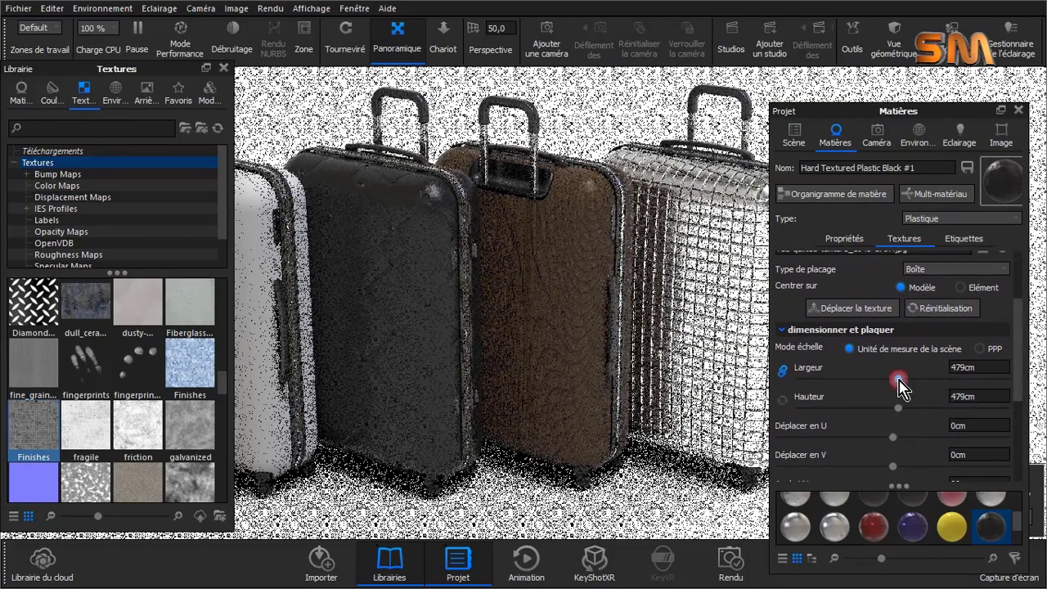
click(898, 379)
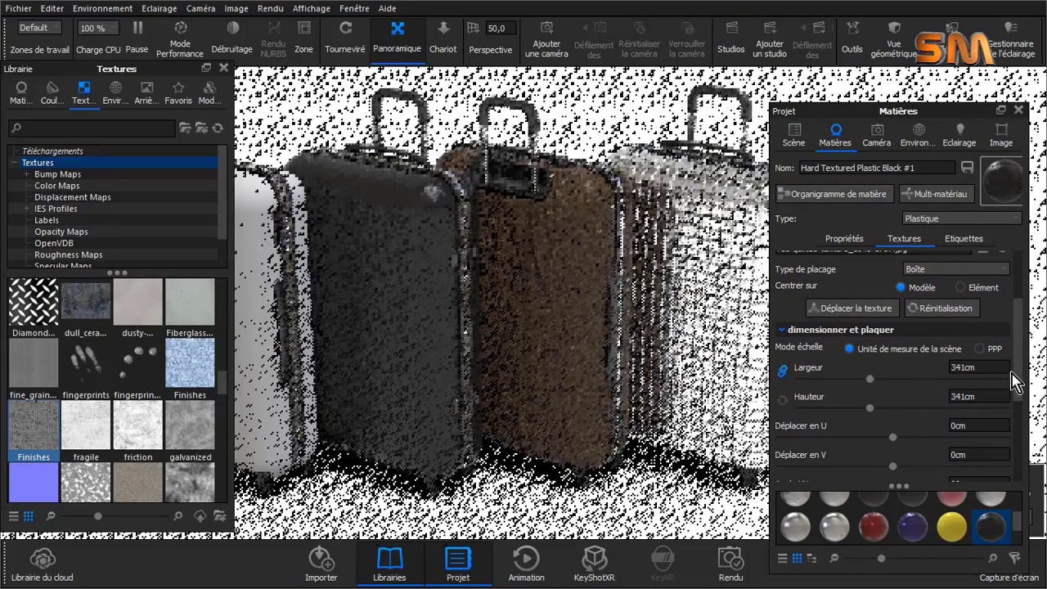
scroll(1017, 442, down, 4)
drag(999, 442, 994, 442)
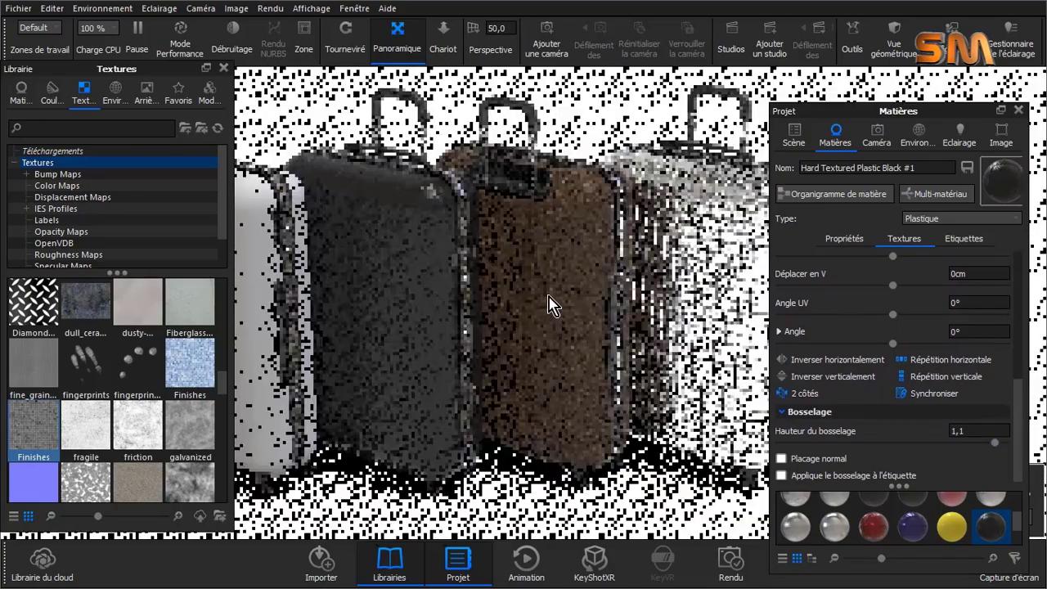
click(794, 139)
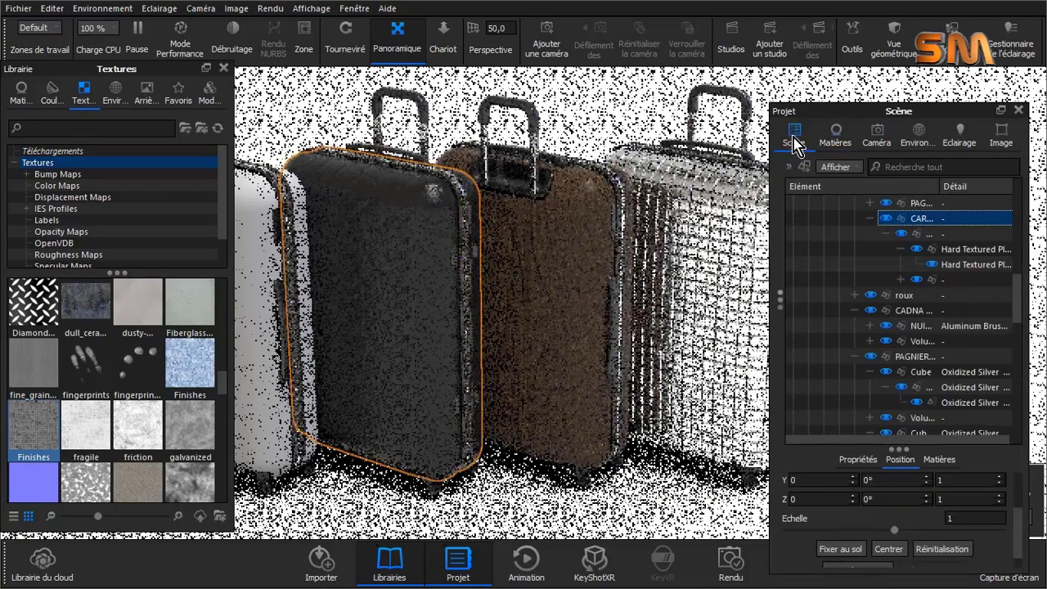
Step: Select the white suitcase's shell and apply Hard Textured Plastic White to it
click(395, 38)
drag(246, 212, 400, 213)
click(400, 212)
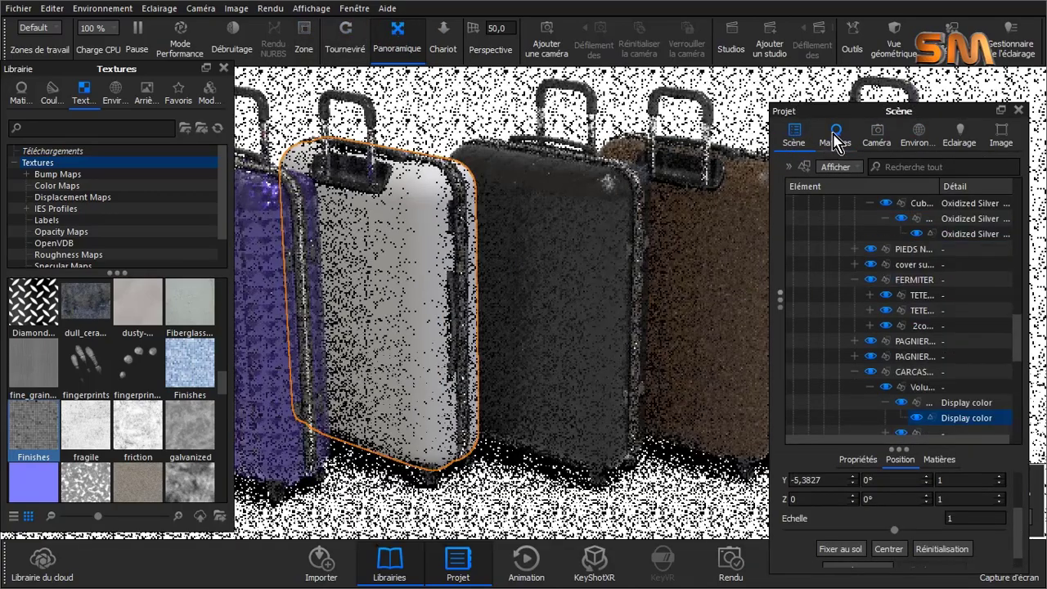
click(19, 93)
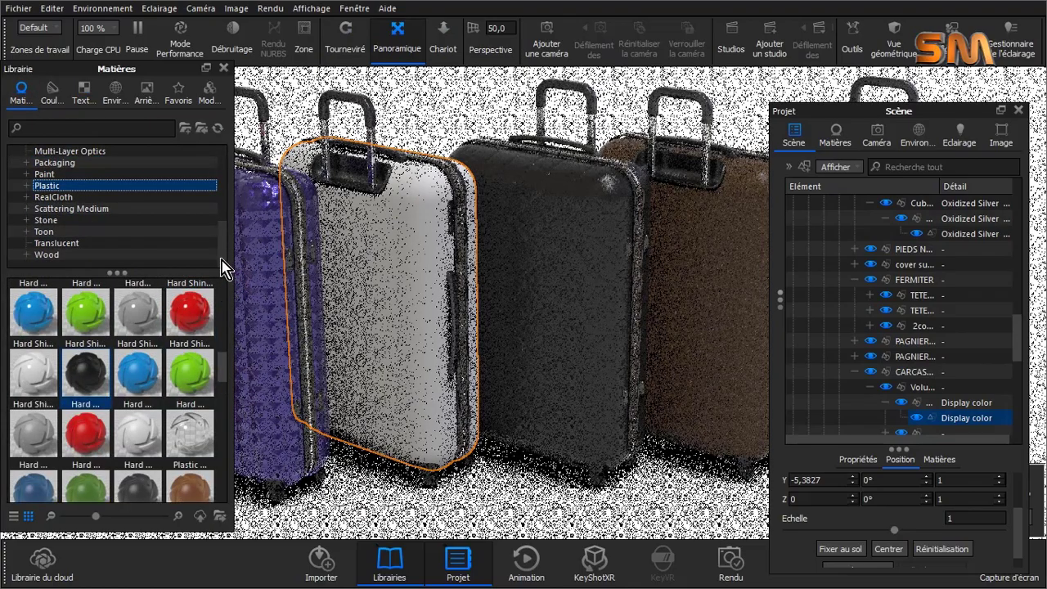
drag(462, 409, 934, 418)
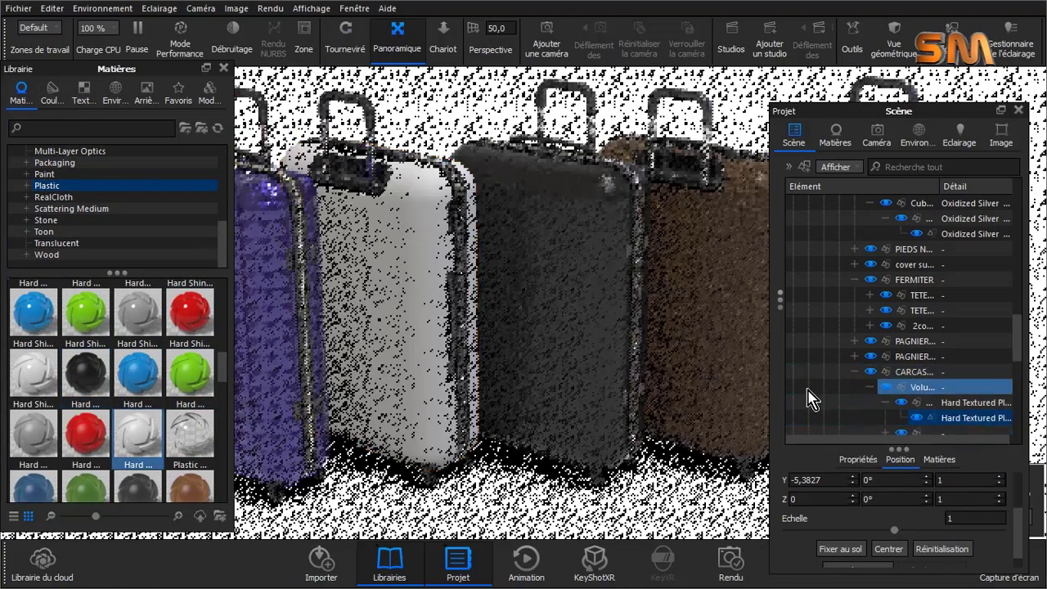
Step: Apply the box_bump texture as the shell material's bump (Bosselage)
click(86, 93)
drag(222, 232, 224, 250)
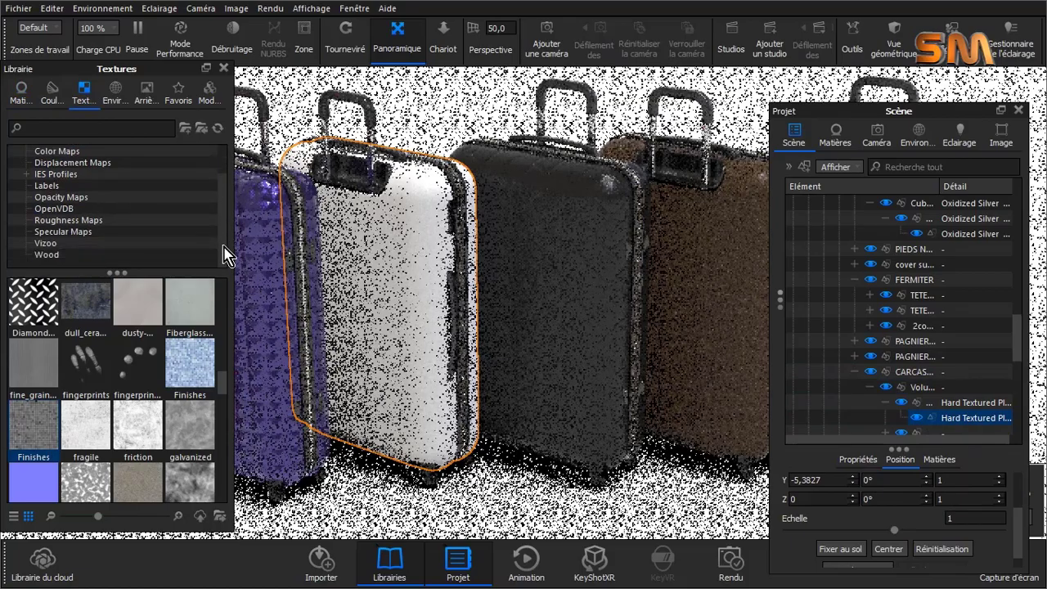
drag(222, 381, 222, 341)
mouse_move(85, 388)
mouse_down()
mouse_move(504, 409)
mouse_move(393, 303)
mouse_up()
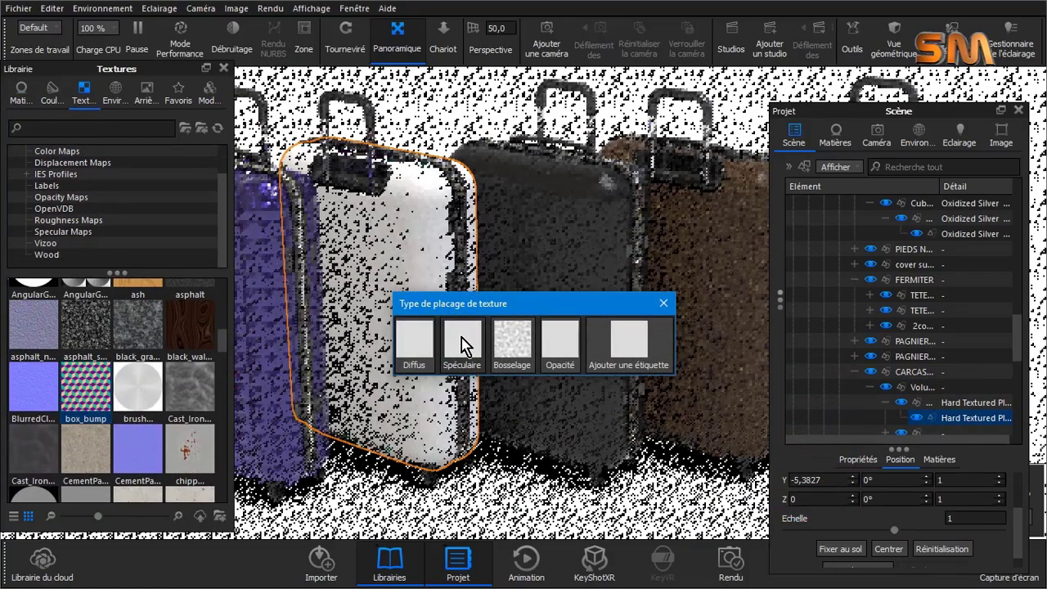
click(515, 344)
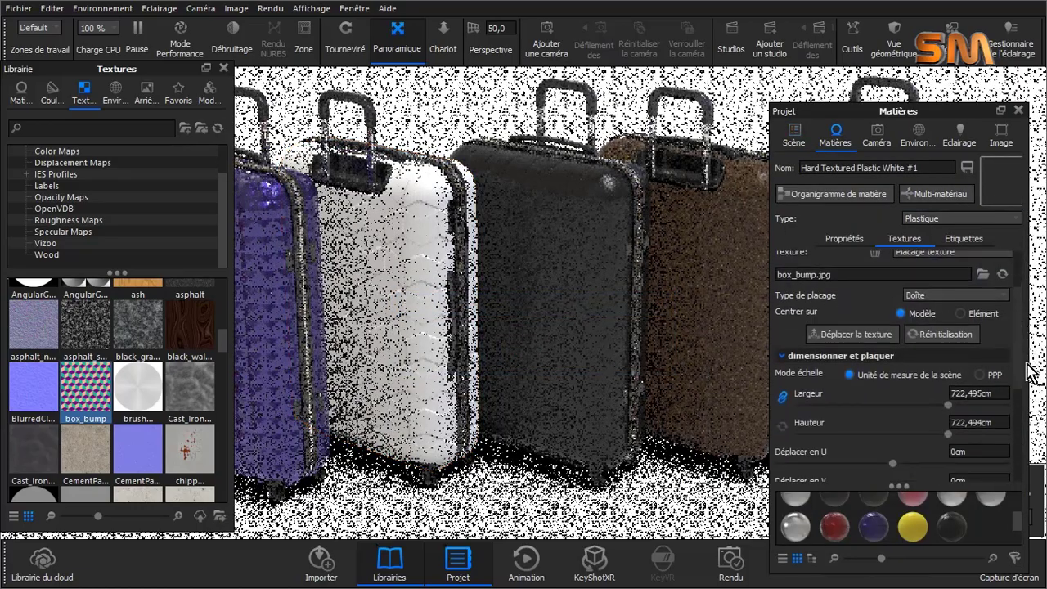
scroll(1014, 368, down, 2)
drag(948, 347, 868, 347)
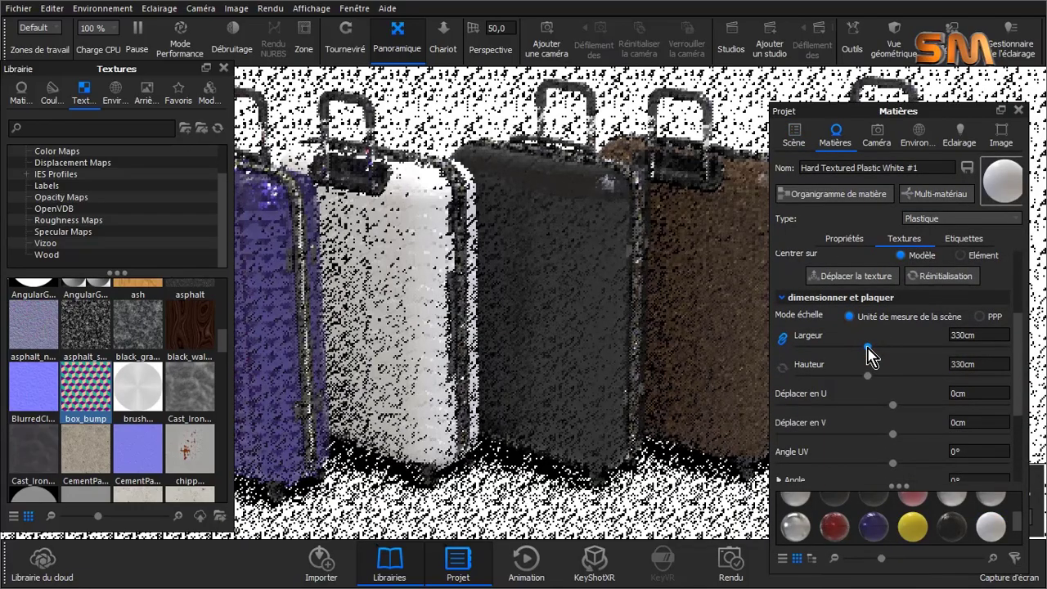
Step: Set the shell's diffuse colour to a light lavender
click(990, 527)
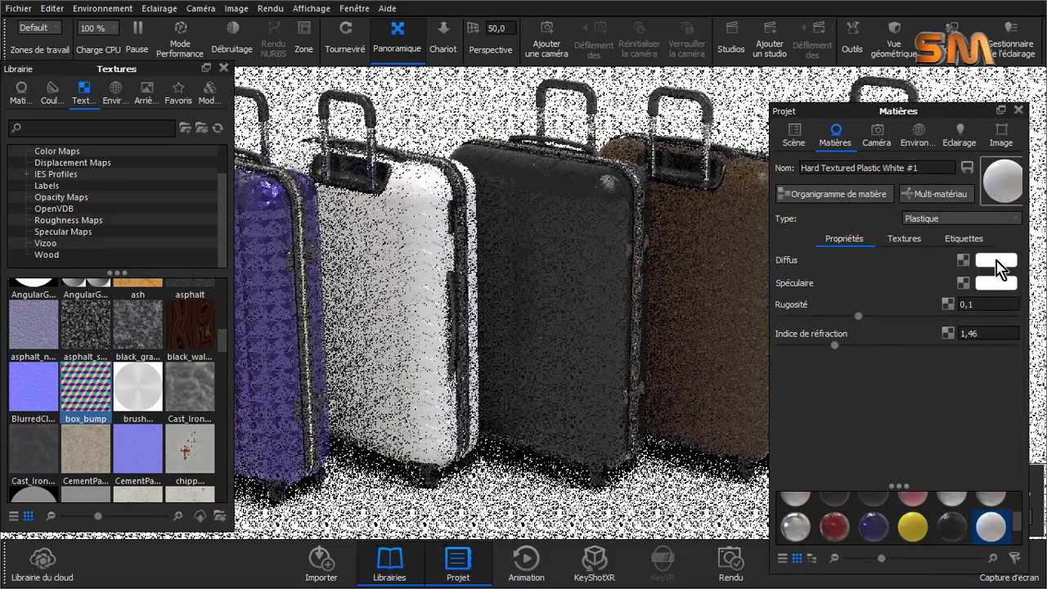
click(996, 259)
scroll(527, 346, down, 3)
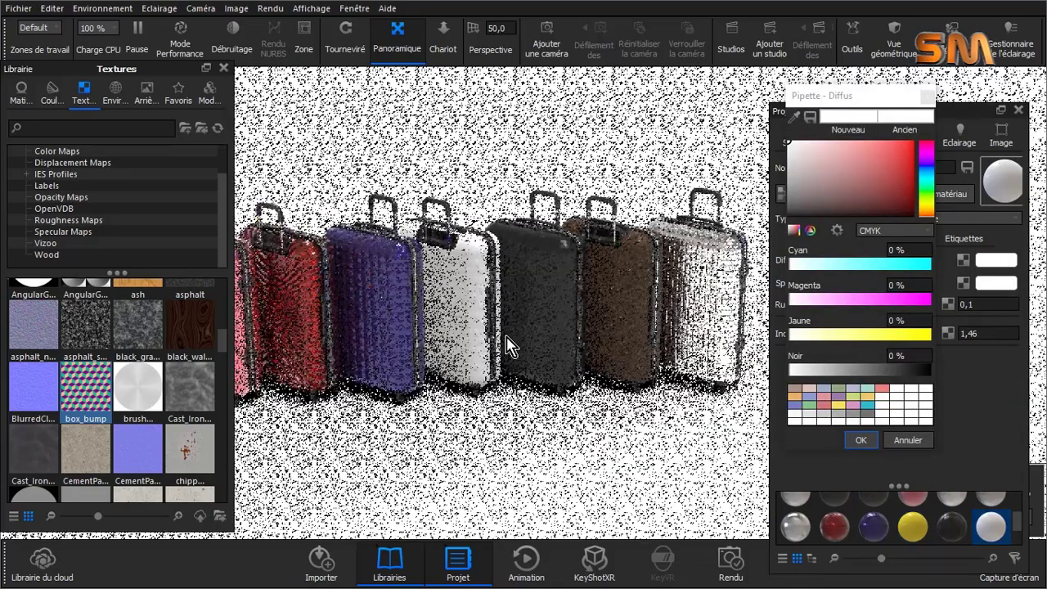
mouse_move(543, 112)
middle_down()
mouse_move(765, 94)
mouse_move(428, 106)
middle_up()
click(915, 190)
drag(876, 169, 828, 153)
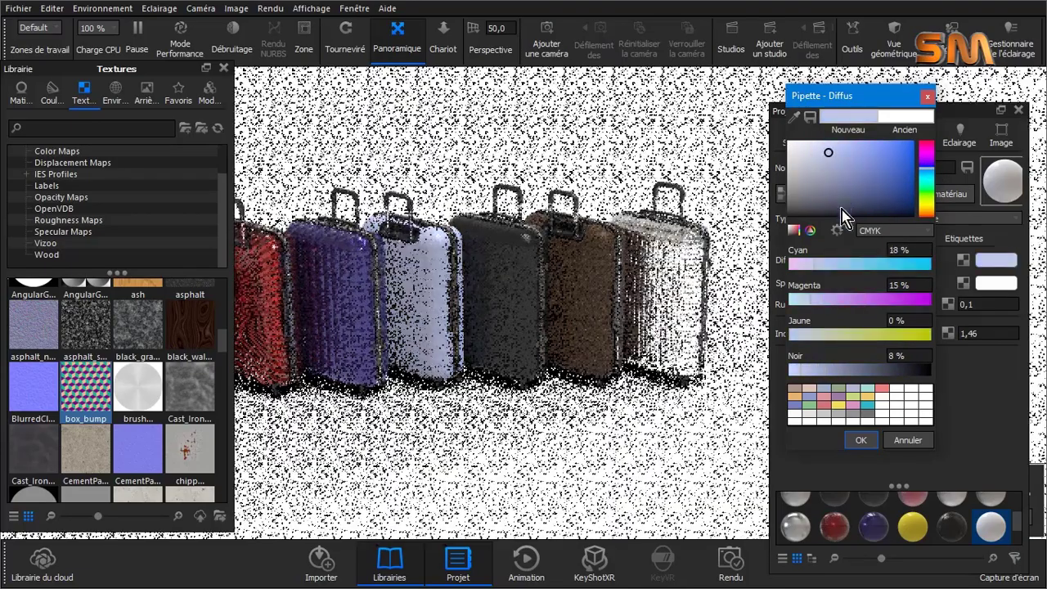
click(860, 440)
scroll(413, 280, up, 3)
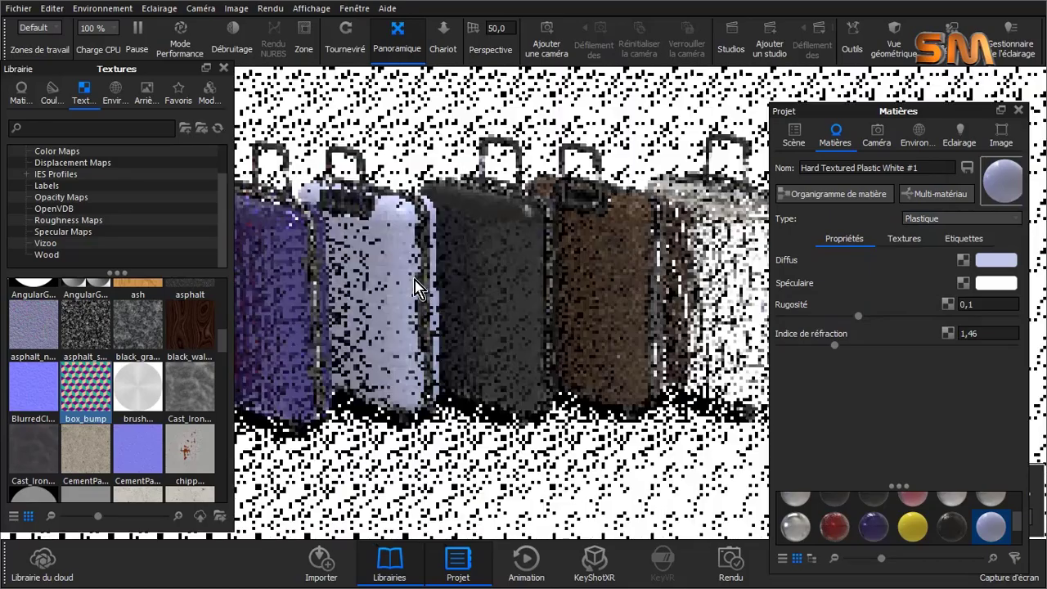
Step: Set the box_bump texture's mapping type to Box (Boîte)
click(397, 36)
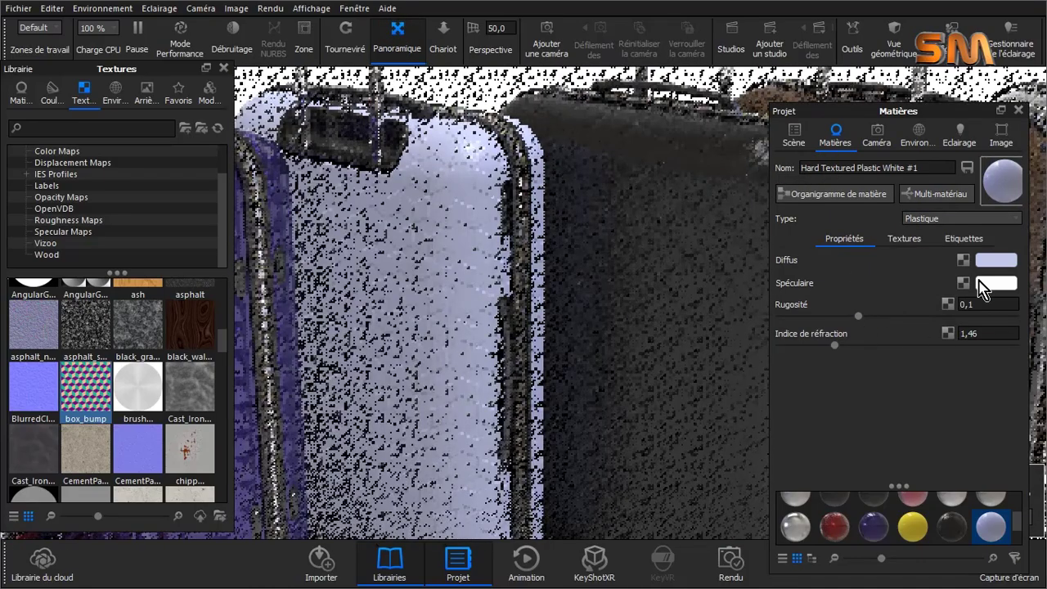
click(903, 238)
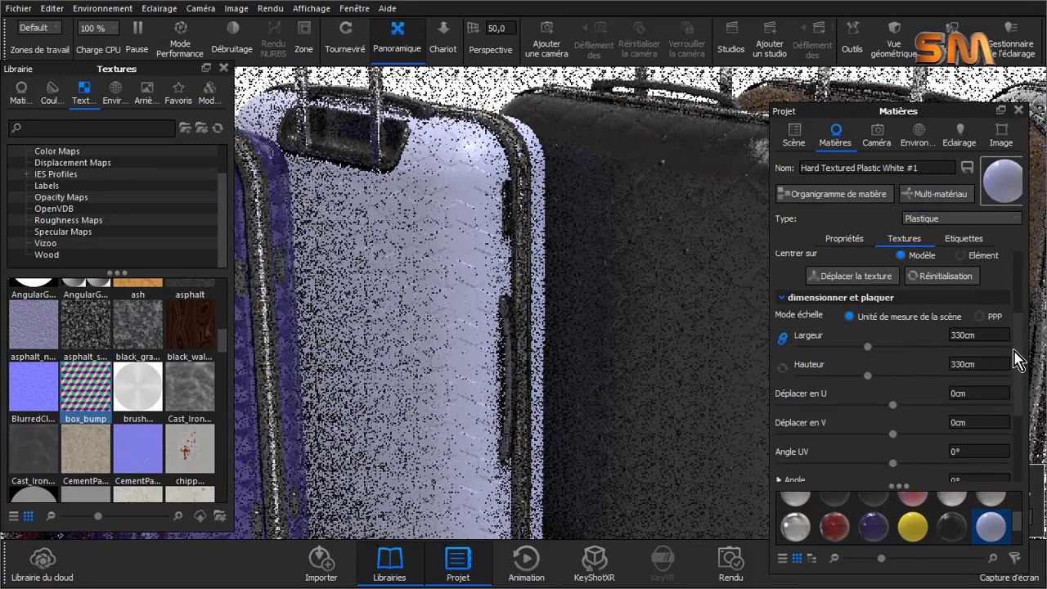
scroll(1014, 359, up, 2)
click(970, 305)
click(923, 361)
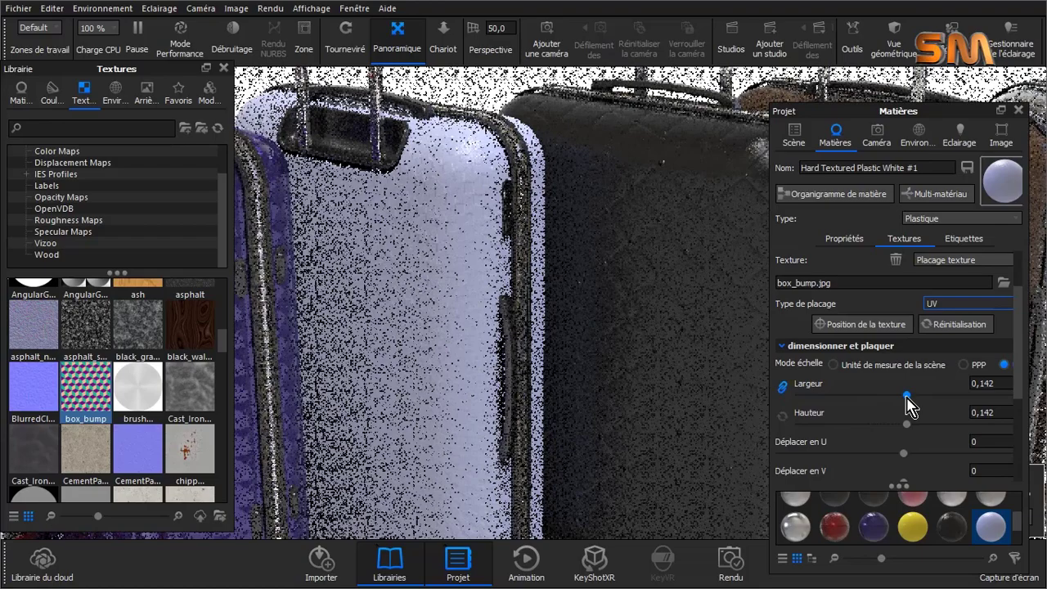
click(961, 307)
click(954, 324)
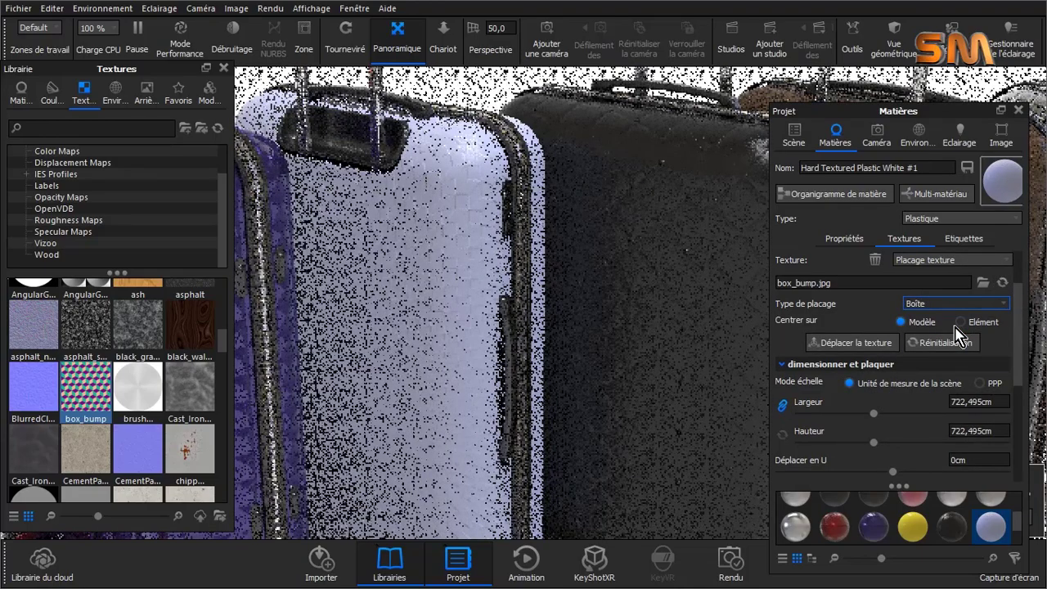
Step: Close the project and library panels, dismissing the save reminder
click(1018, 110)
click(1014, 521)
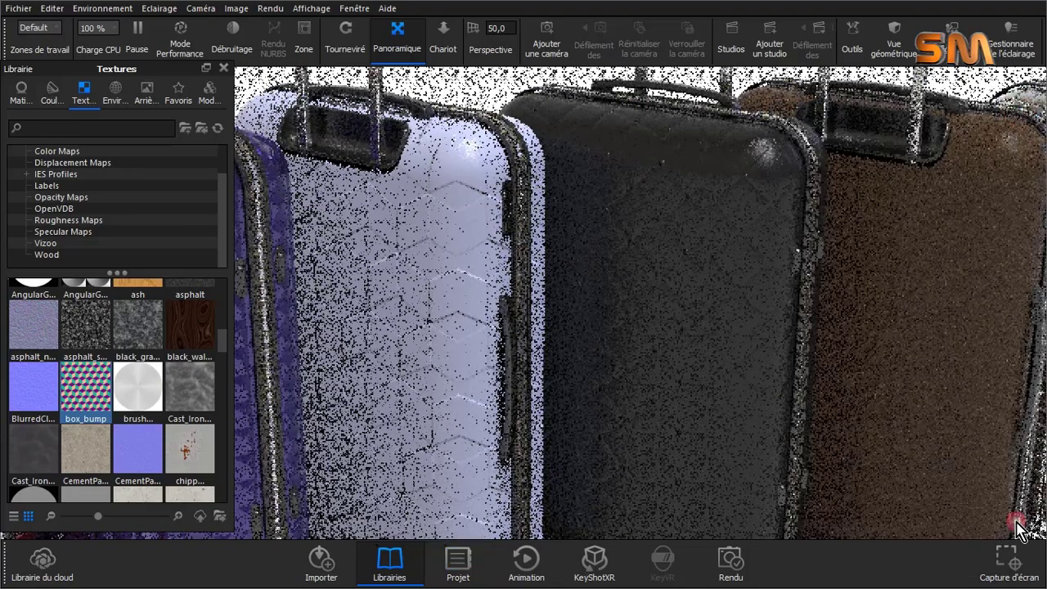
click(223, 69)
Step: Zoom out over the suitcase row and enable global illumination in the project's lighting settings
scroll(431, 278, down, 3)
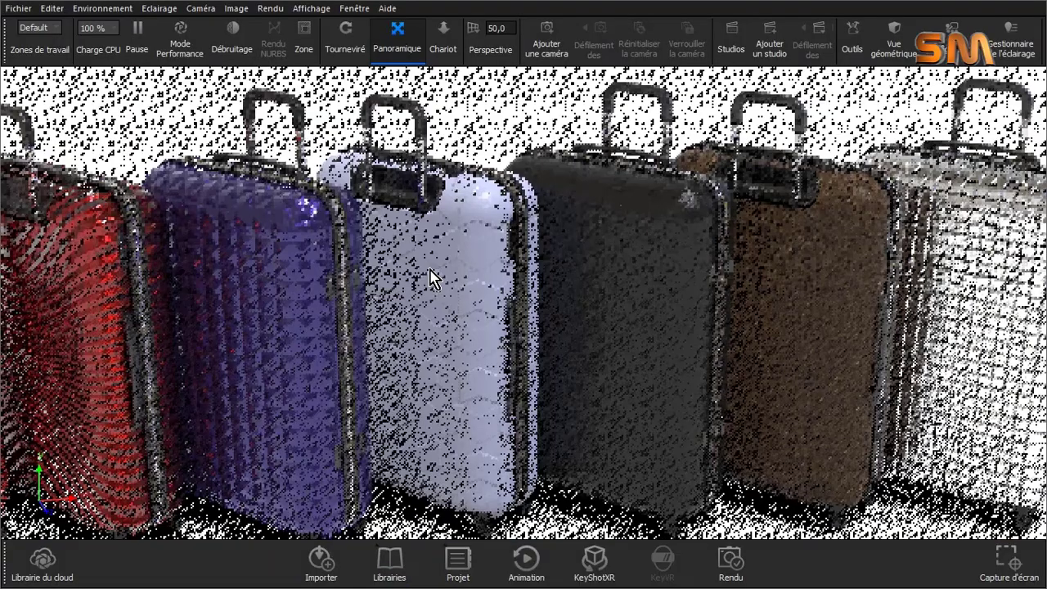
scroll(431, 278, down, 3)
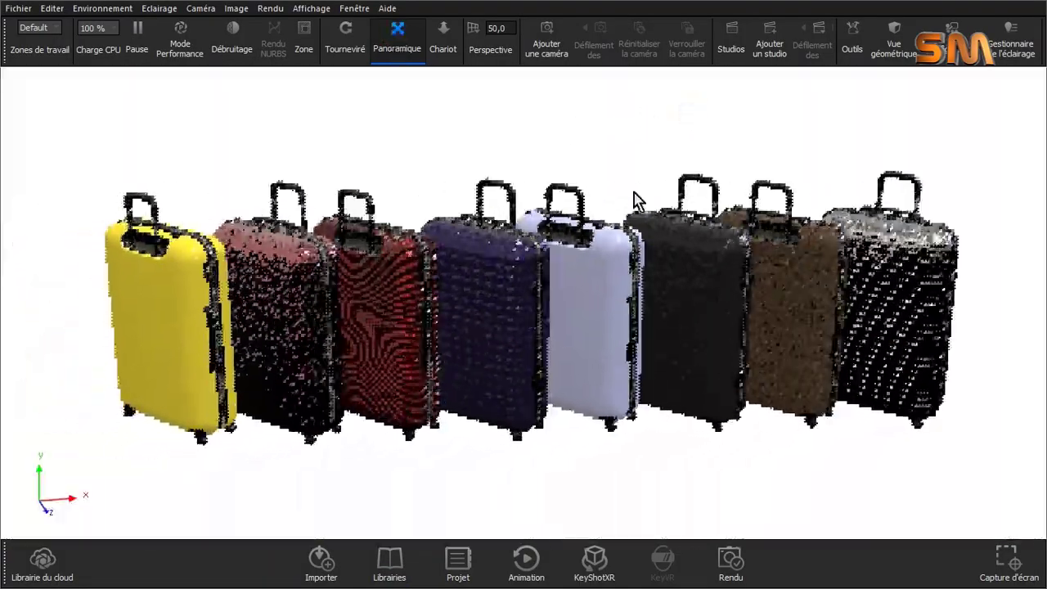
scroll(557, 331, up, 3)
scroll(563, 304, down, 3)
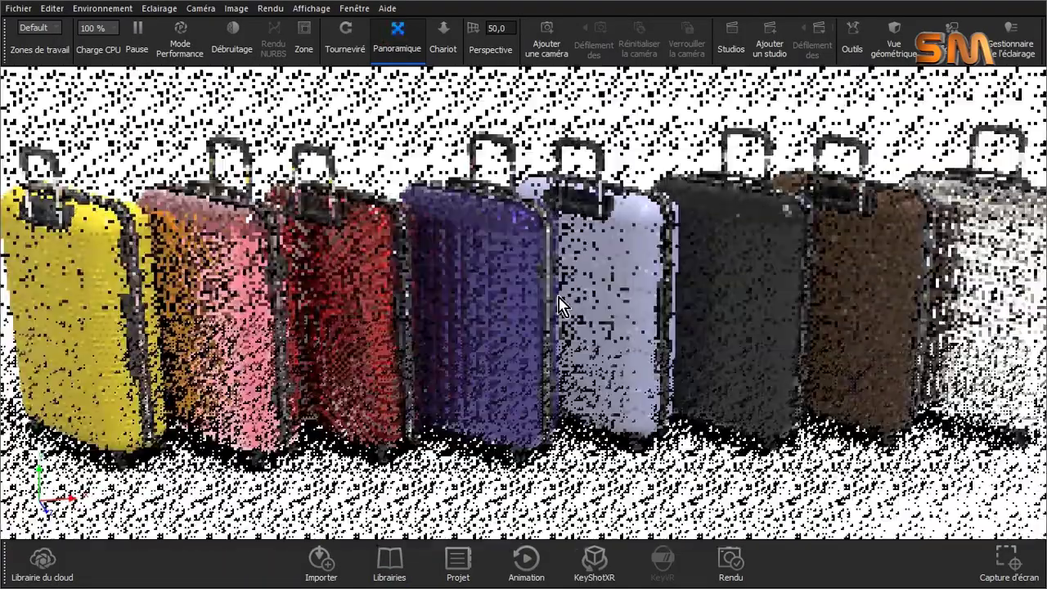
click(458, 560)
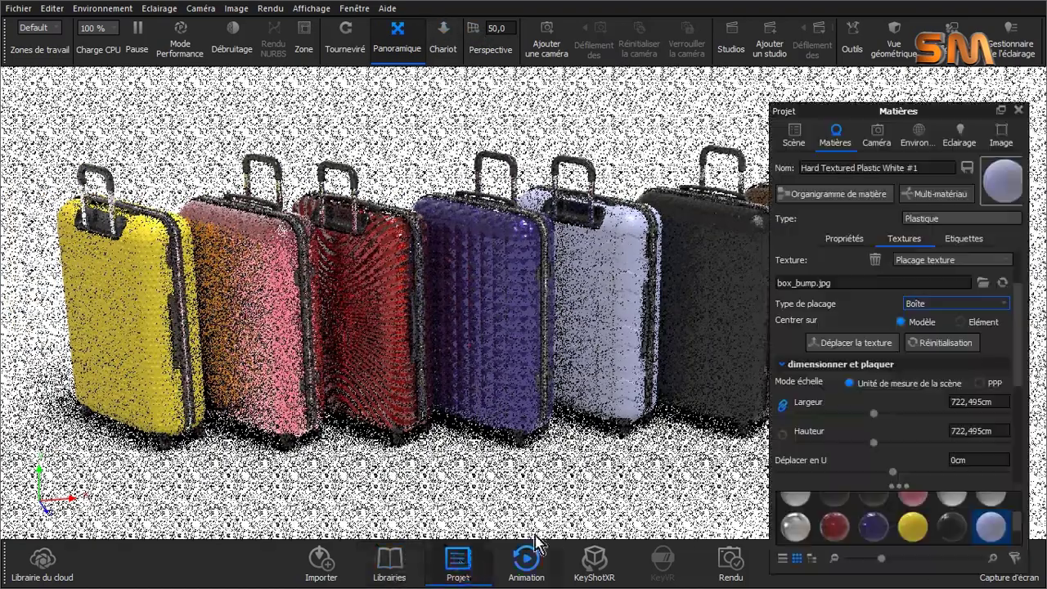
click(917, 135)
scroll(941, 450, down, 5)
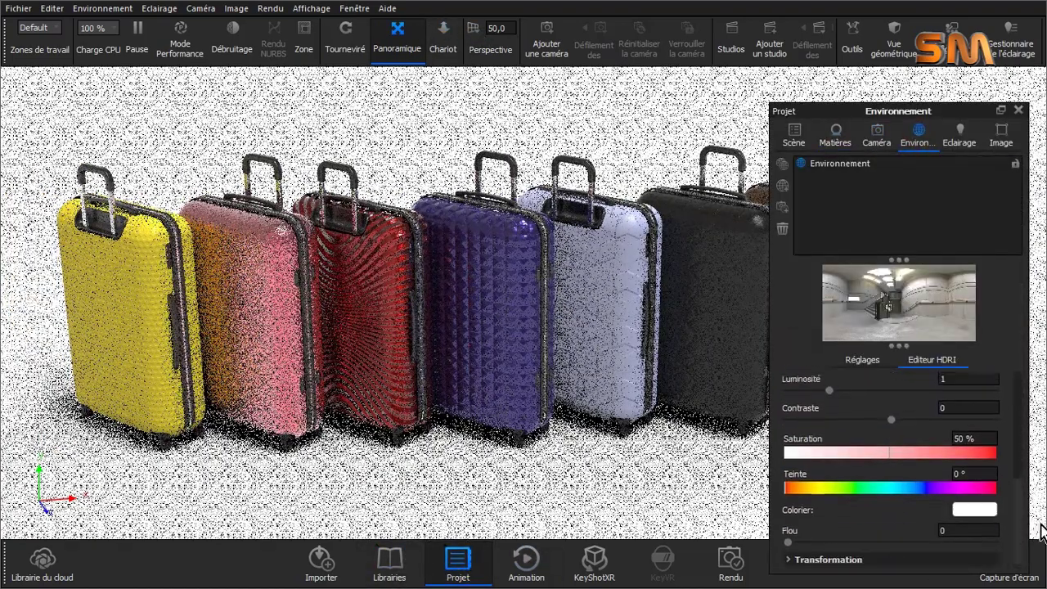
click(958, 135)
click(789, 440)
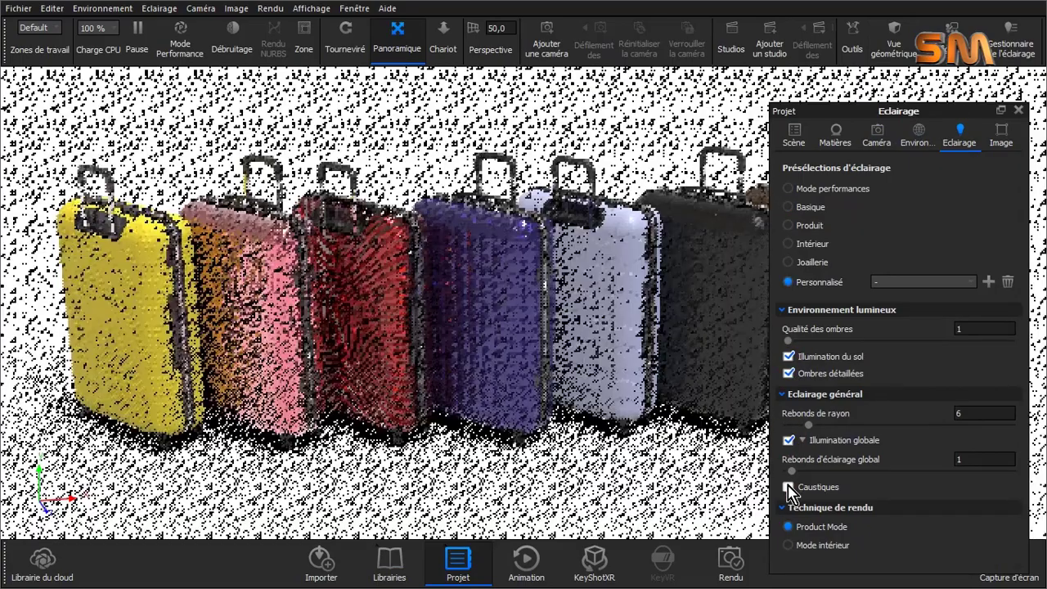
click(788, 487)
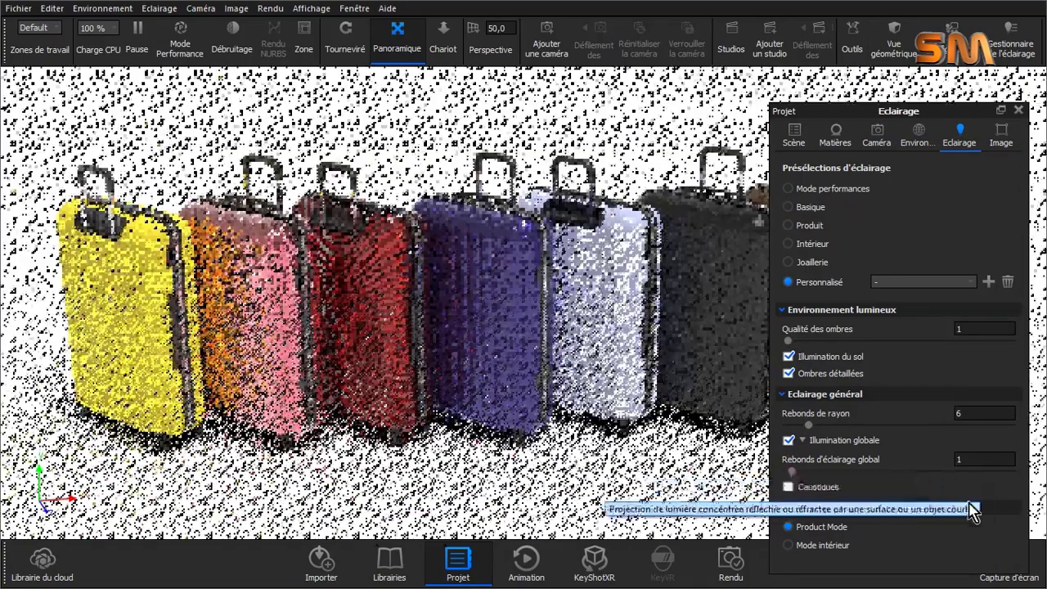
Step: Start the final still render at 3840 x 1734 resolution
click(458, 561)
click(274, 8)
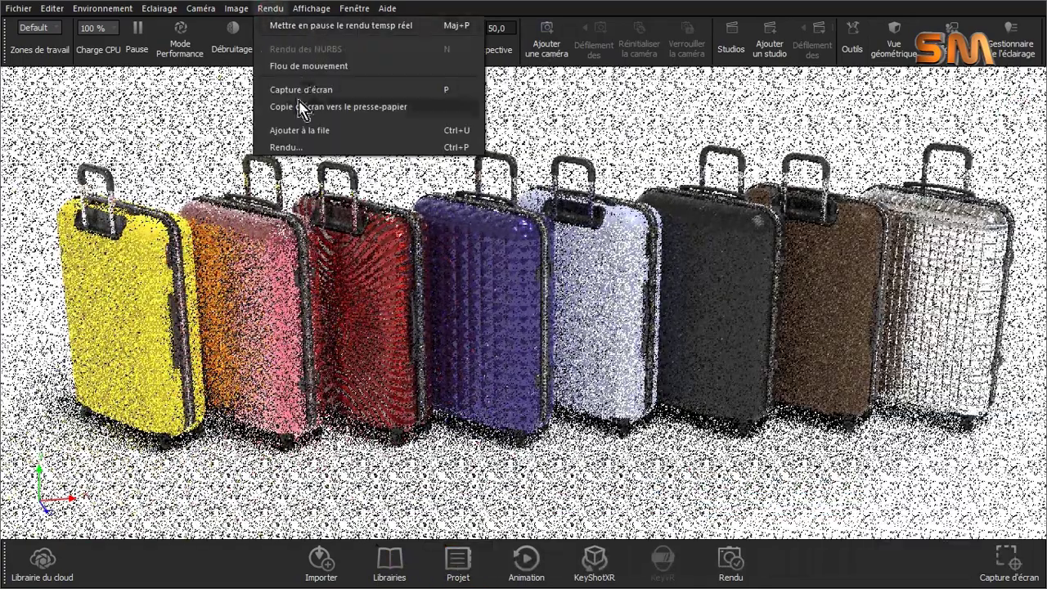
click(294, 145)
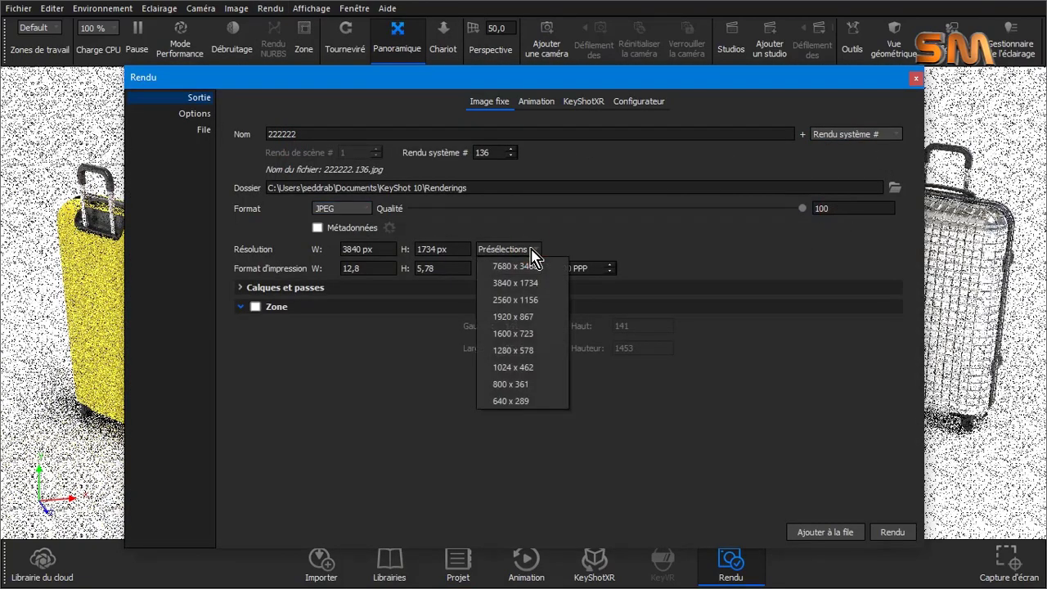
click(708, 401)
click(894, 534)
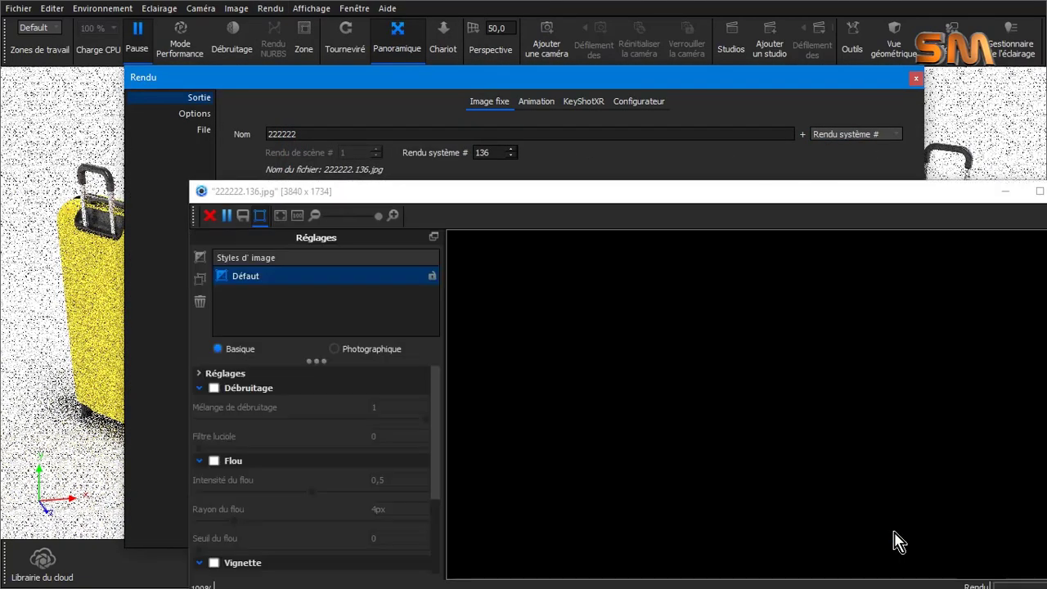